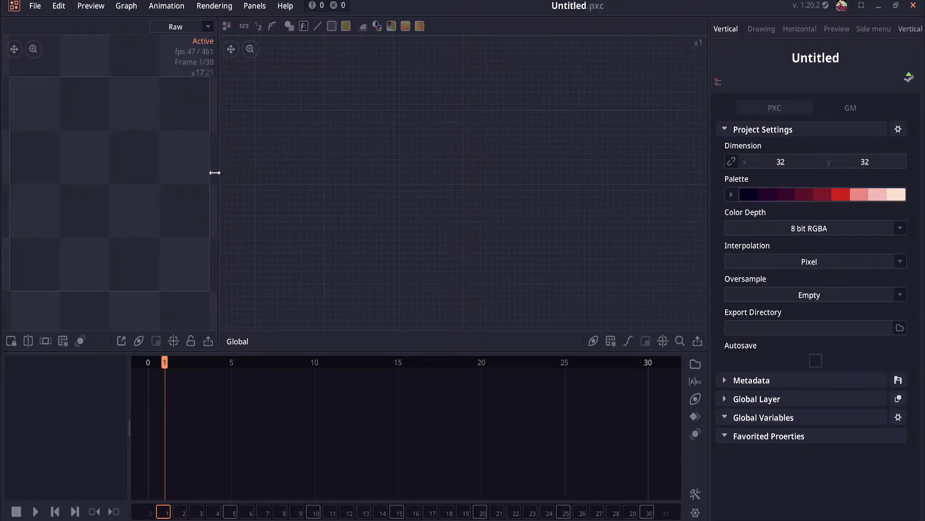
# Step: Resize the workspace panels to widen the preview, shorten the timeline and narrow the inspector
pyautogui.moveTo(215, 174); pyautogui.dragTo(278, 174)
pyautogui.moveTo(379, 349); pyautogui.dragTo(381, 392)
pyautogui.moveTo(707, 75); pyautogui.dragTo(747, 74)
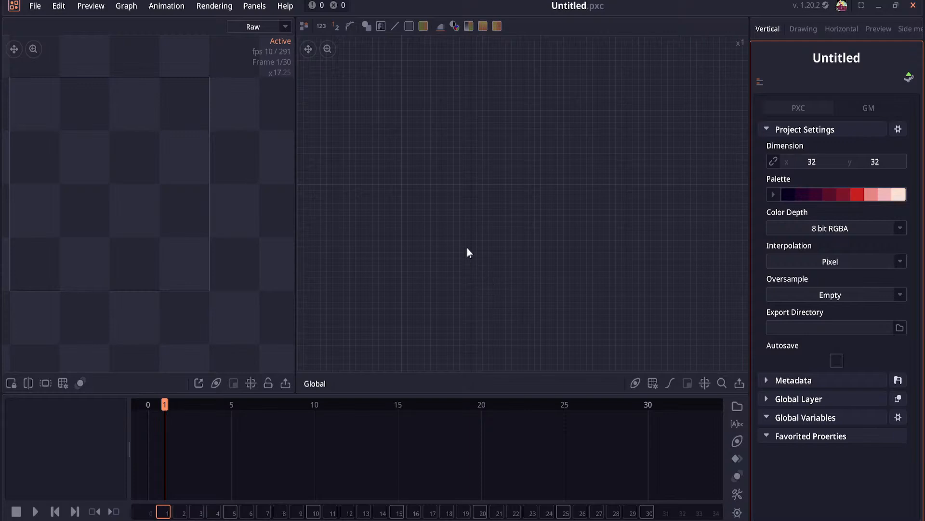
# Step: Switch to the browser and replay the glass tube power bomb explosion in the Super Metroid video from around 0:04
pyautogui.moveTo(0, 138); pyautogui.dragTo(527, 149)
pyautogui.doubleClick(527, 148)
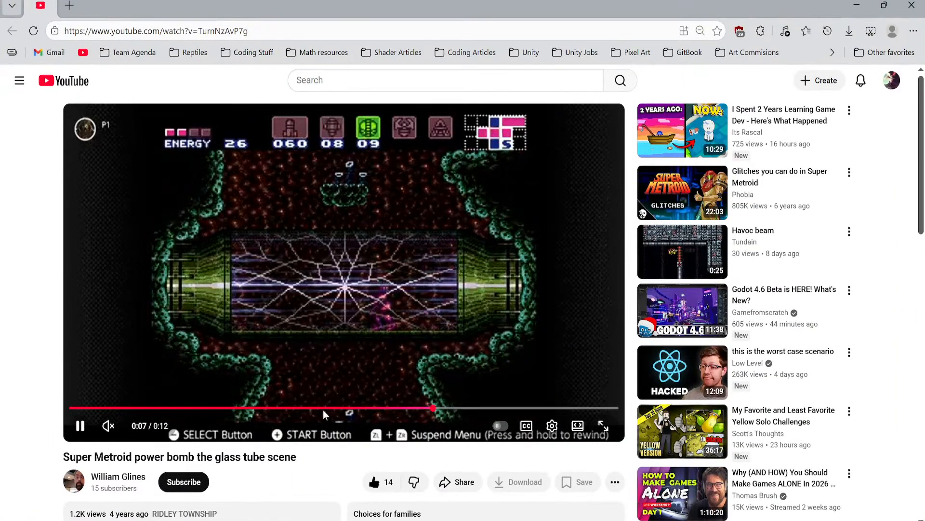
pyautogui.click(322, 408)
pyautogui.click(310, 407)
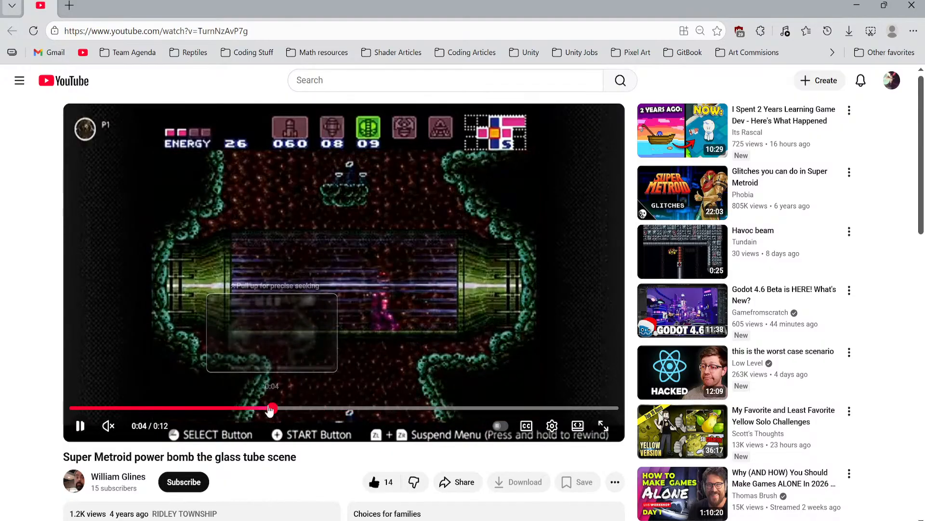
pyautogui.click(71, 430)
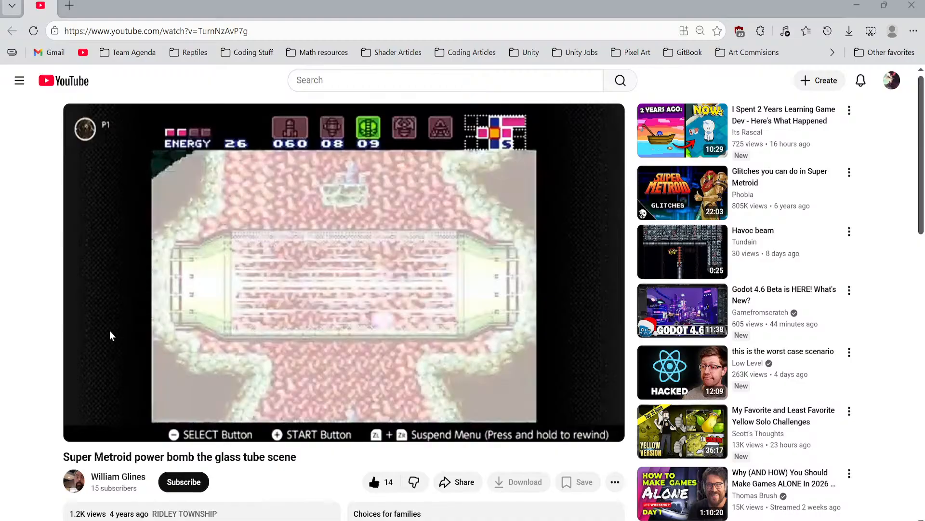
pyautogui.moveTo(284, 360)
pyautogui.click(282, 412)
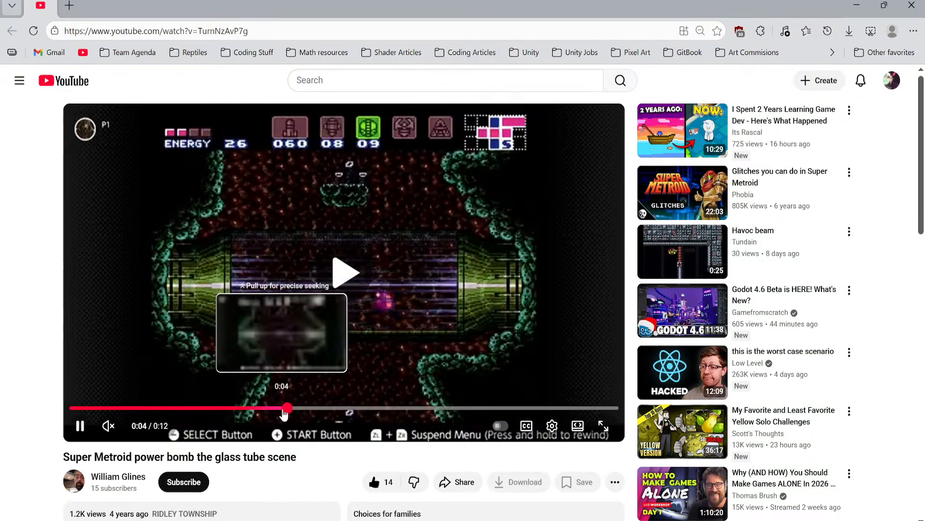
pyautogui.click(260, 412)
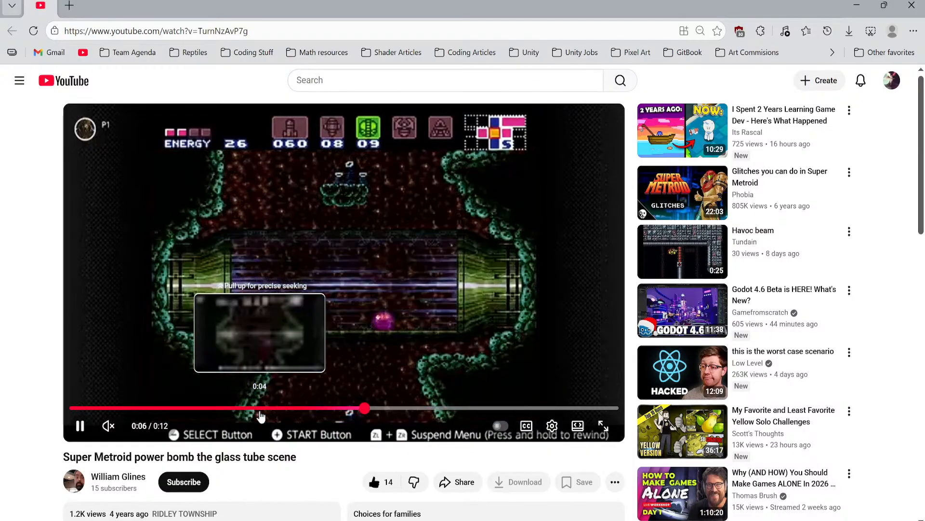
pyautogui.press('Right')
pyautogui.press('Left')
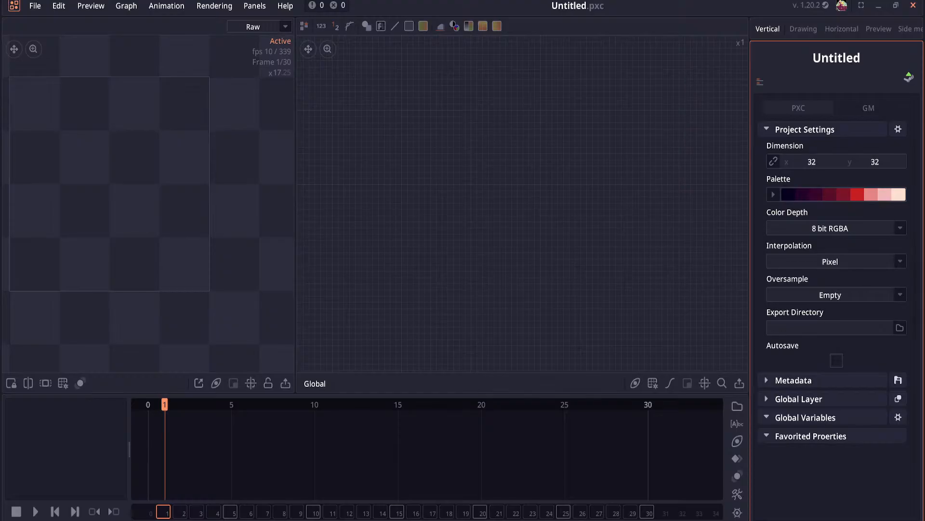
# Step: Return to Pixel Composer and add a Draw Shape Fast node to the graph
pyautogui.moveTo(410, 227); pyautogui.dragTo(319, 352)
pyautogui.moveTo(361, 386); pyautogui.dragTo(361, 374)
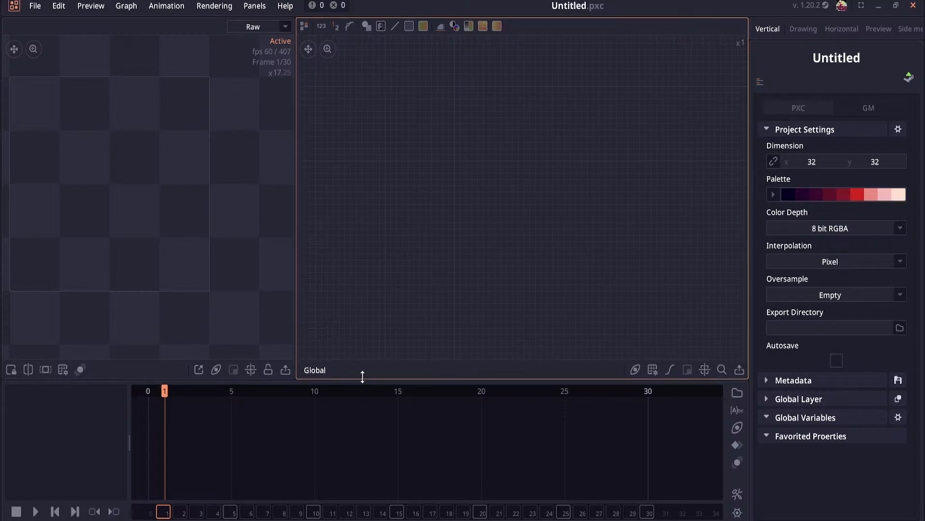
pyautogui.rightClick(485, 200)
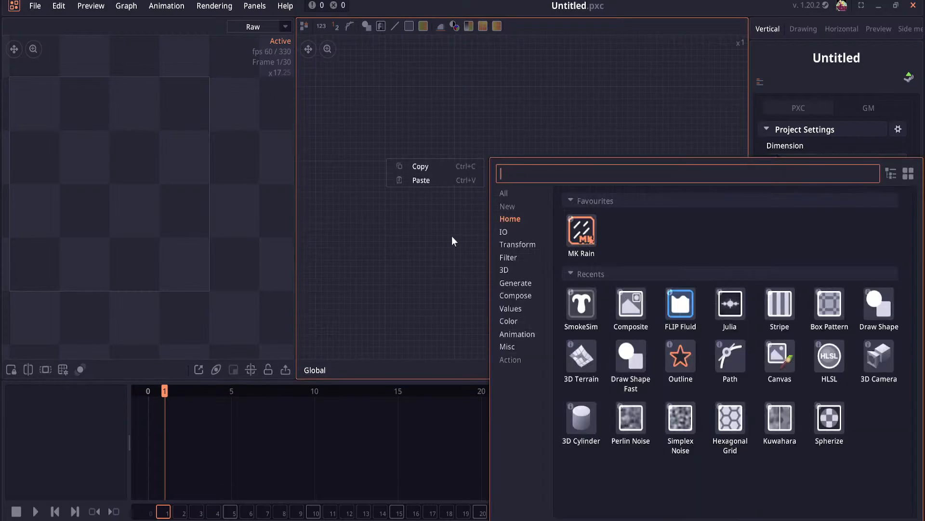
pyautogui.write('shape')
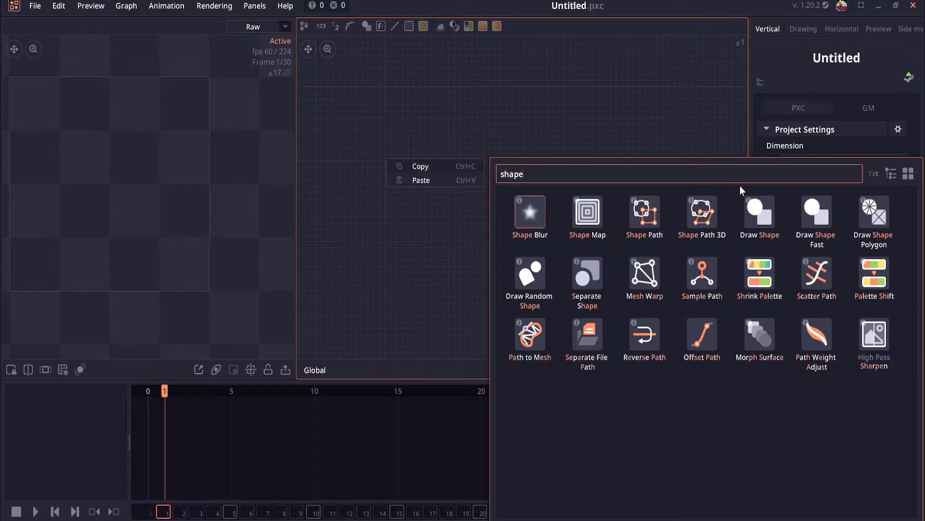
pyautogui.click(818, 210)
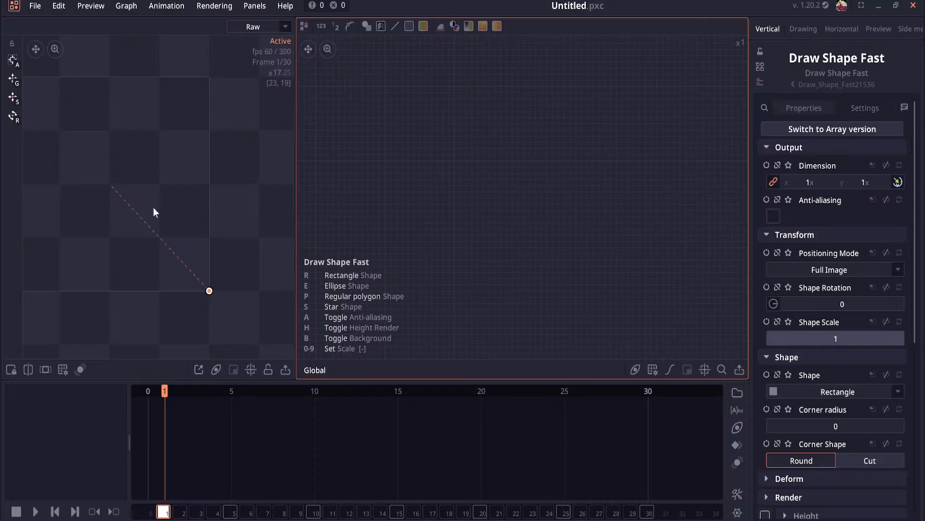
# Step: Add a Draw Shape node, the array version, to the graph
pyautogui.rightClick(540, 171)
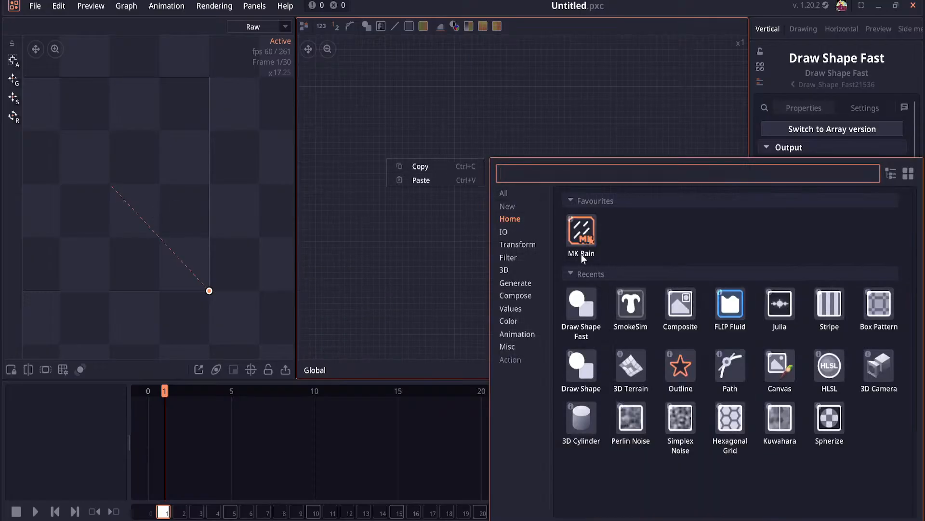
pyautogui.write('shape')
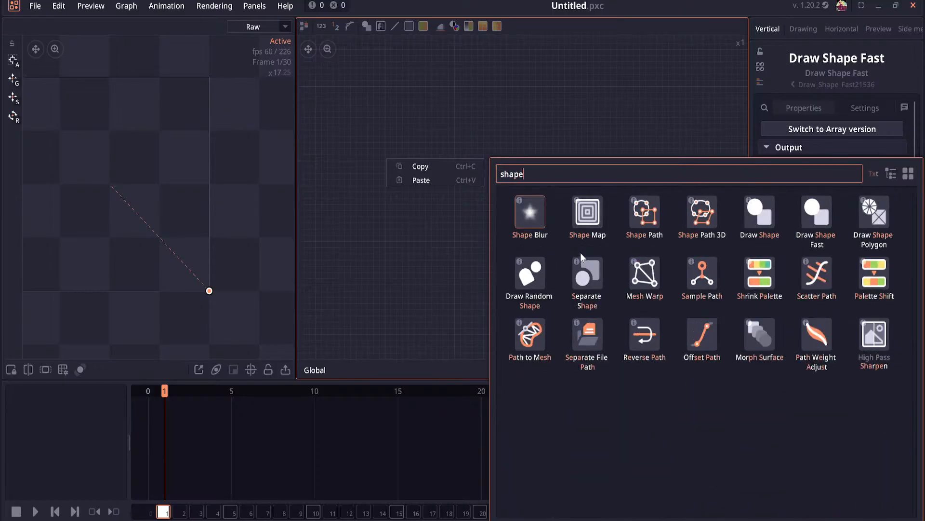
pyautogui.click(766, 219)
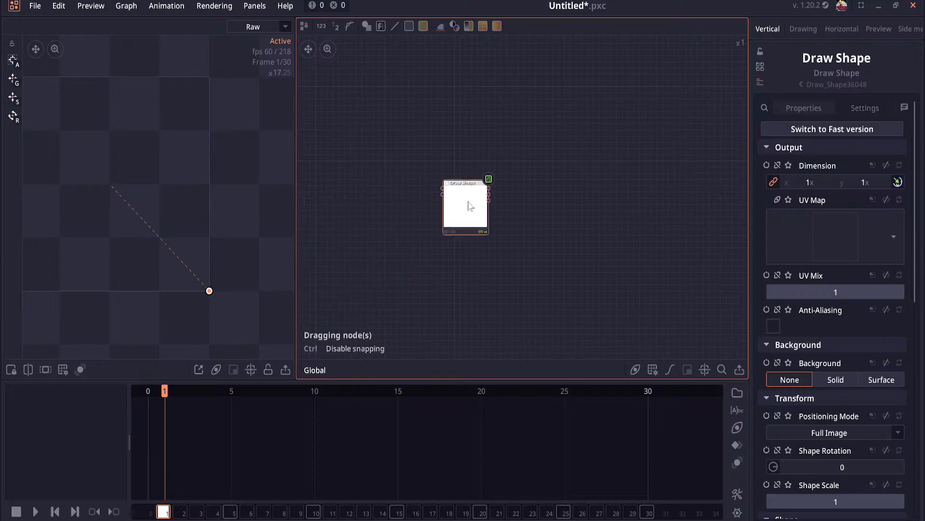
pyautogui.click(513, 229)
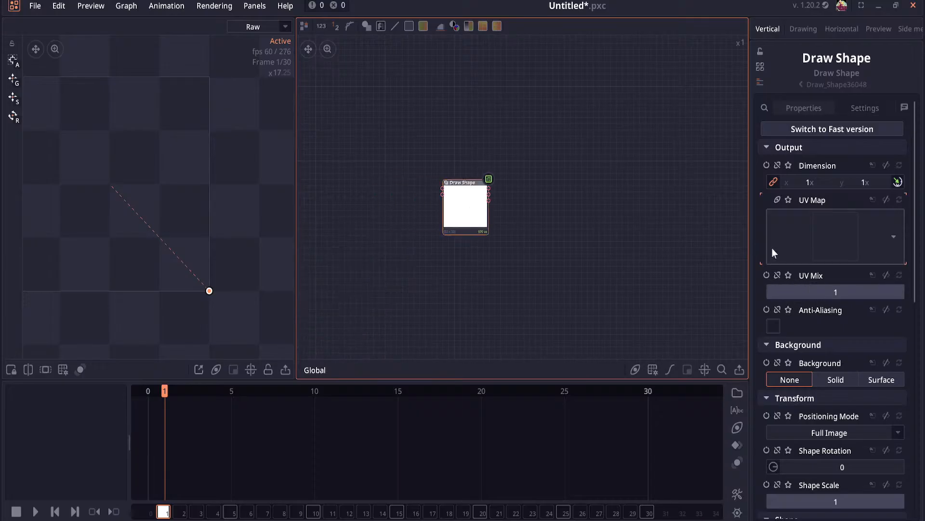
# Step: Give the Draw Shape node a solid background and set its shape to Ellipse
pyautogui.scroll(-1, 830, 322)
pyautogui.click(836, 356)
pyautogui.scroll(-3, 829, 340)
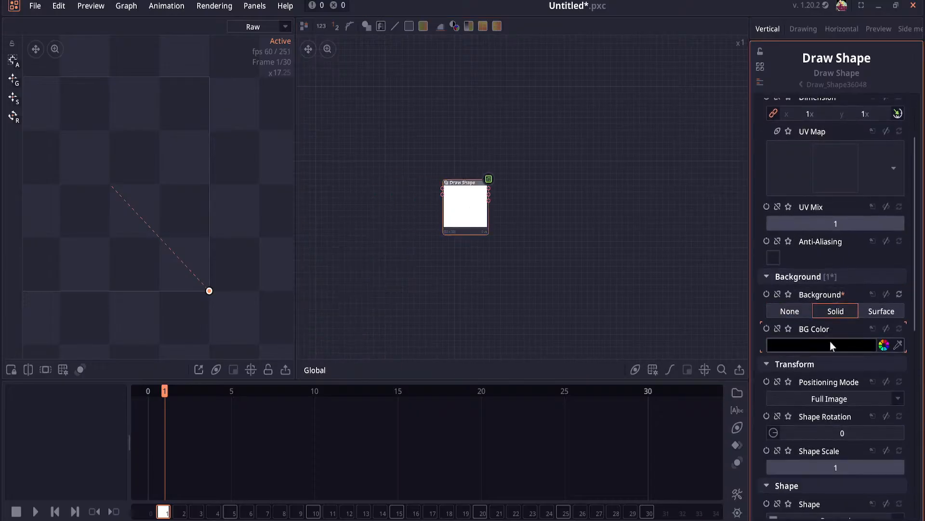
pyautogui.scroll(-6, 822, 324)
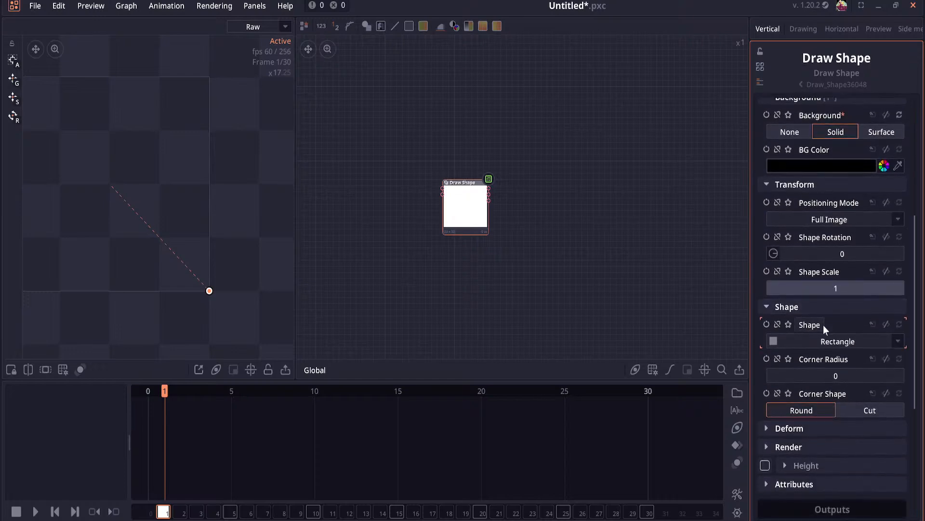
pyautogui.click(837, 343)
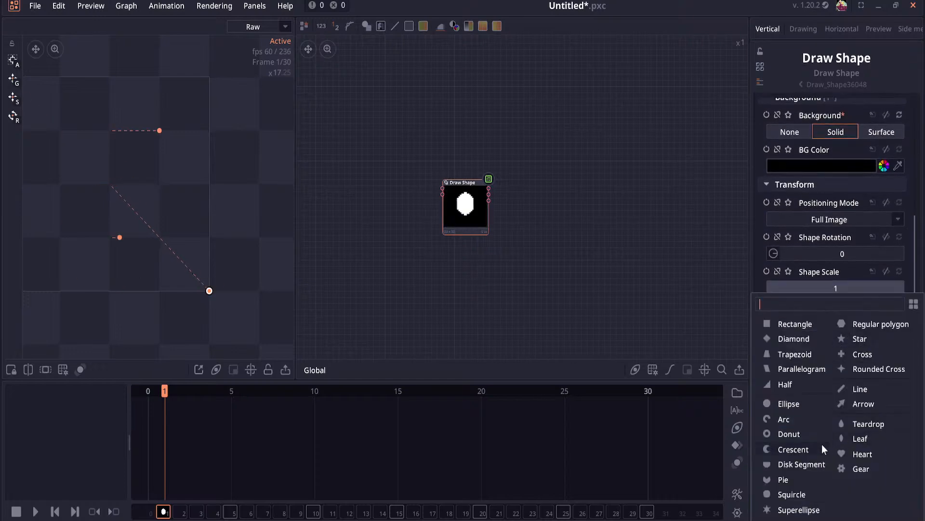
pyautogui.click(789, 404)
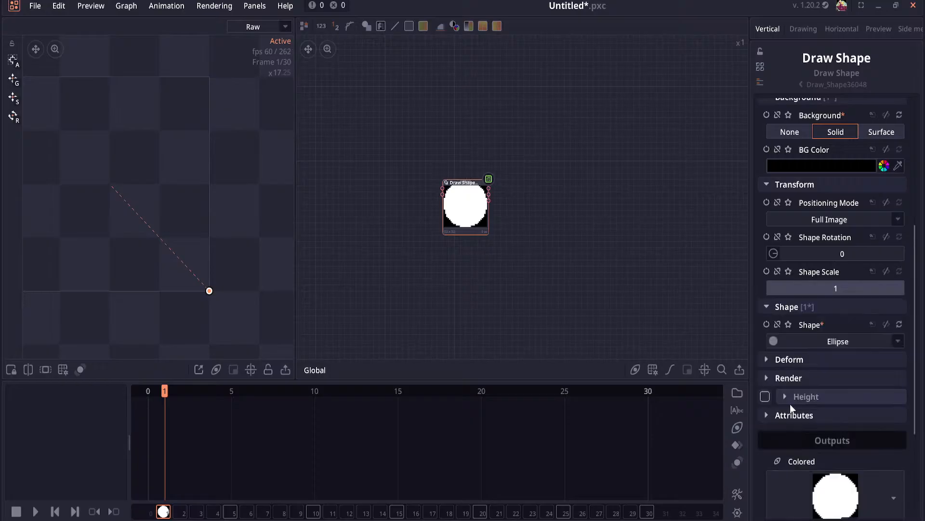
pyautogui.scroll(-6, 786, 343)
pyautogui.scroll(14, 795, 342)
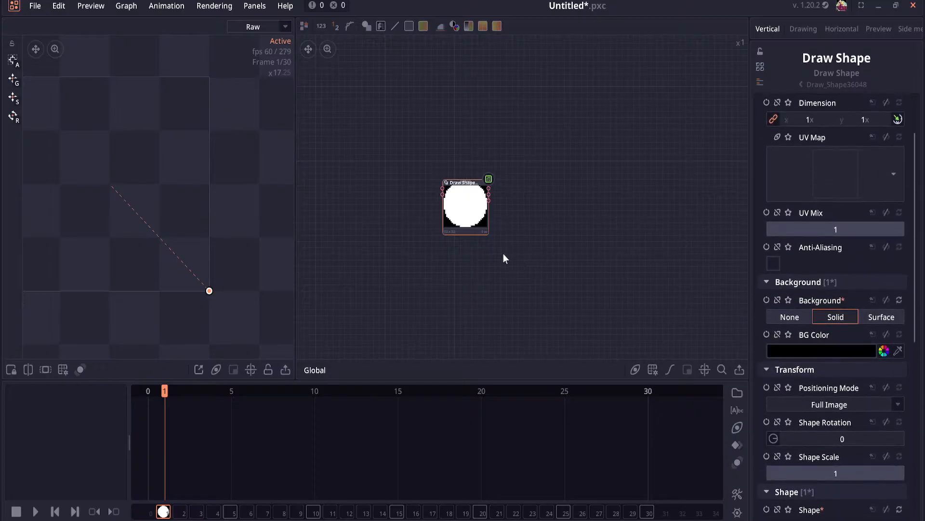
# Step: Add a Blend node fed by the Draw Shape node's output
pyautogui.moveTo(411, 223)
pyautogui.mouseDown()
pyautogui.moveTo(451, 241)
pyautogui.moveTo(405, 220)
pyautogui.mouseUp()
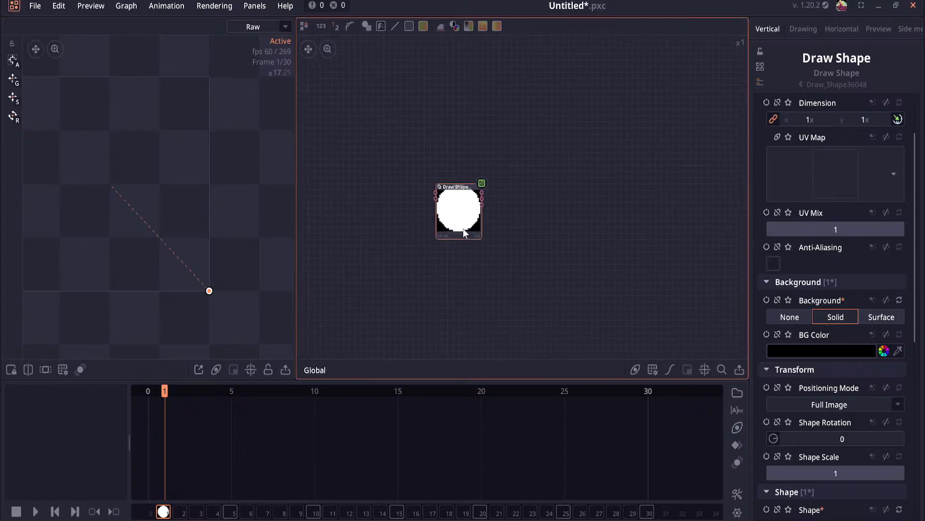
pyautogui.moveTo(462, 210)
pyautogui.mouseDown()
pyautogui.moveTo(422, 209)
pyautogui.moveTo(560, 192)
pyautogui.mouseUp()
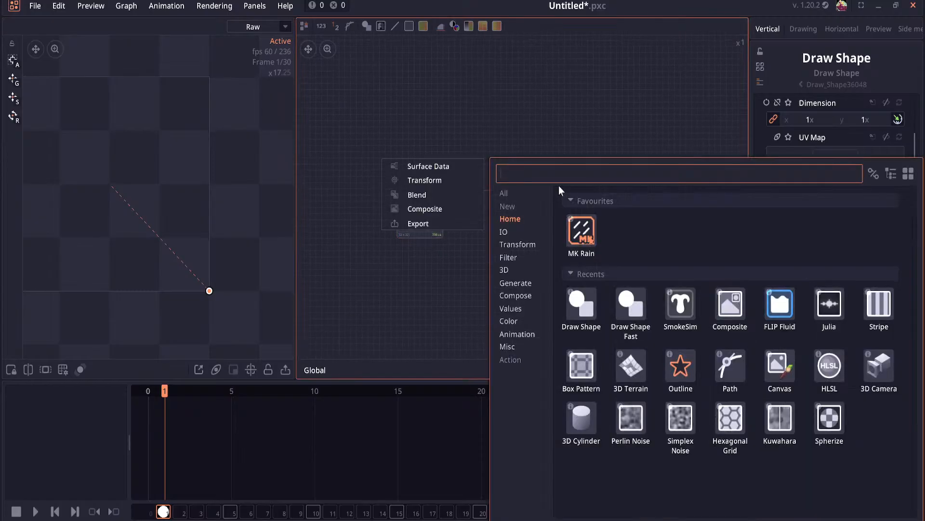
pyautogui.write('blen')
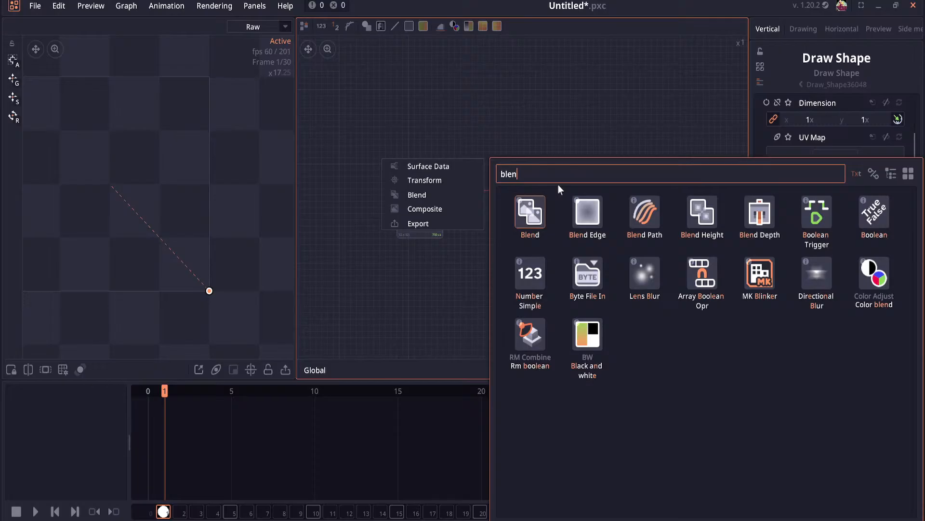
pyautogui.moveTo(530, 212)
pyautogui.mouseDown()
pyautogui.moveTo(526, 276)
pyautogui.moveTo(512, 255)
pyautogui.mouseUp()
pyautogui.scroll(-2, 428, 222)
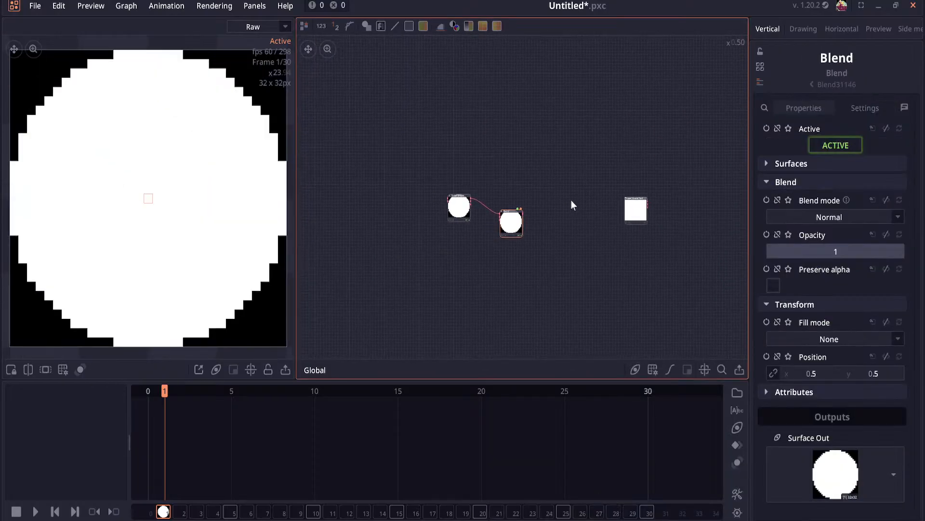
# Step: Delete the unconnected Draw Shape Fast node from the graph
pyautogui.scroll(2, 559, 224)
pyautogui.click(590, 232)
pyautogui.press('Delete')
pyautogui.scroll(-2, 487, 221)
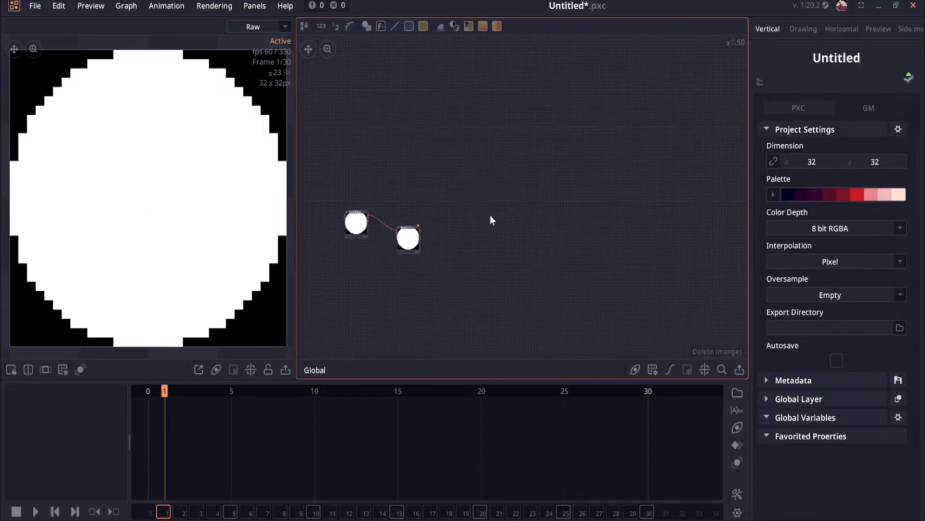
pyautogui.moveTo(490, 215)
pyautogui.mouseDown()
pyautogui.moveTo(551, 198)
pyautogui.moveTo(531, 224)
pyautogui.mouseUp()
# Step: Set the Draw Shape node's dimension multiplier to 32 in both x and y
pyautogui.moveTo(418, 205)
pyautogui.mouseDown()
pyautogui.moveTo(479, 205)
pyautogui.moveTo(482, 213)
pyautogui.mouseUp()
pyautogui.scroll(3, 816, 125)
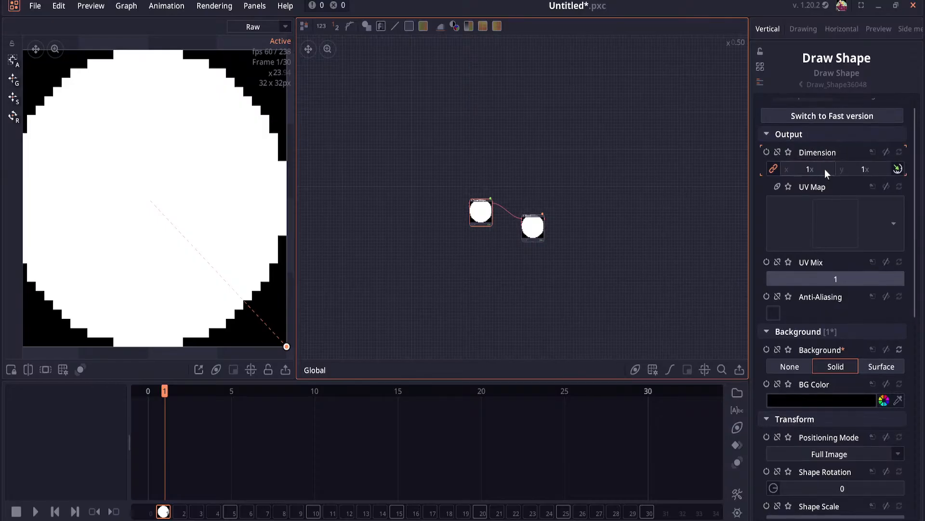
pyautogui.click(816, 169)
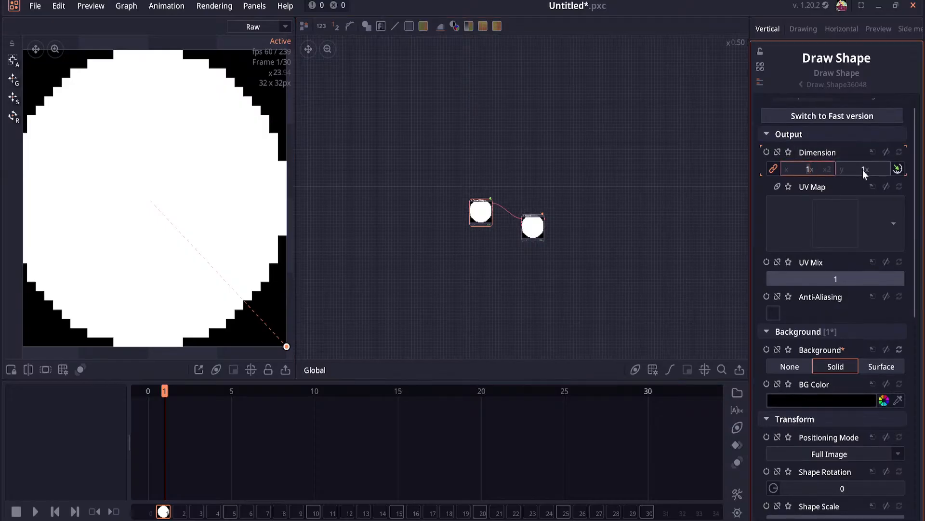
pyautogui.write('32')
pyautogui.click(861, 167)
pyautogui.write('32')
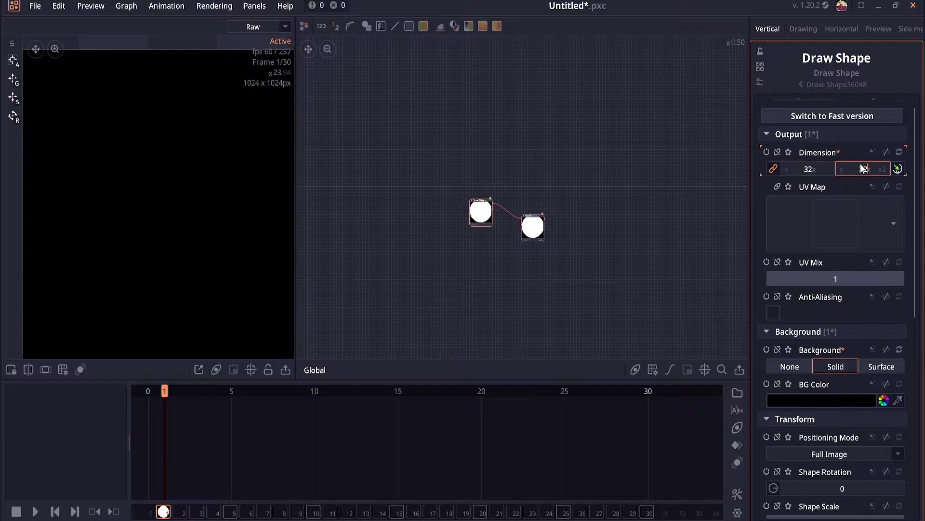
pyautogui.press('Return')
# Step: Examine the Blend node's surface inputs, then the Draw Shape node's full preview, properties and outputs
pyautogui.click(489, 212)
pyautogui.click(531, 226)
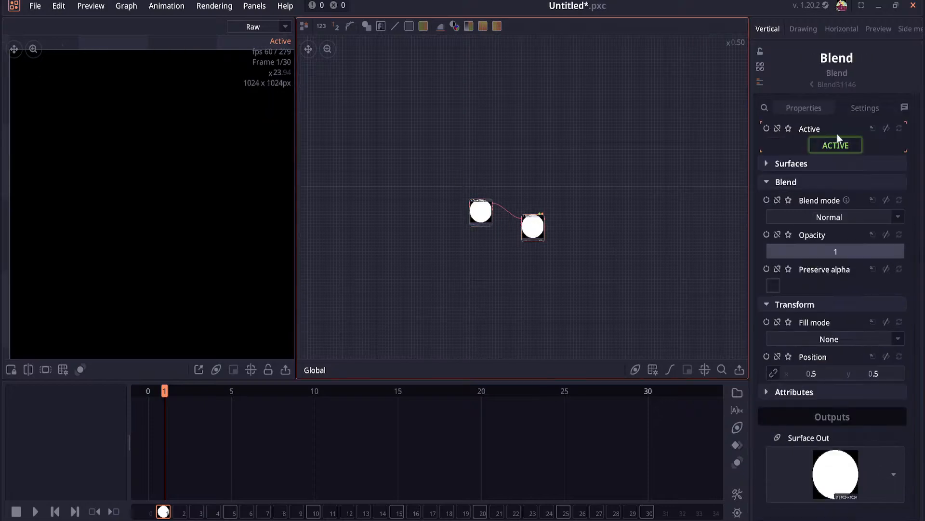
pyautogui.click(821, 164)
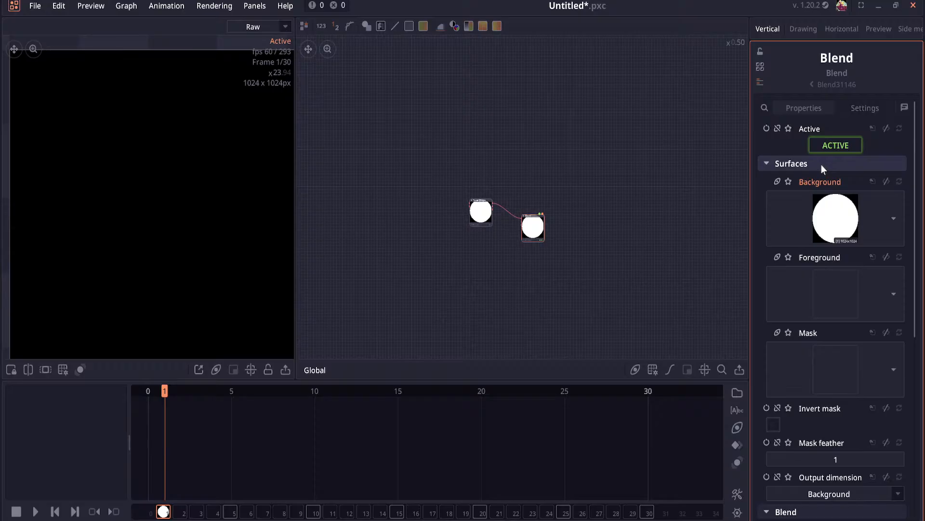
pyautogui.click(821, 163)
pyautogui.scroll(-2, 169, 229)
pyautogui.scroll(3, 225, 228)
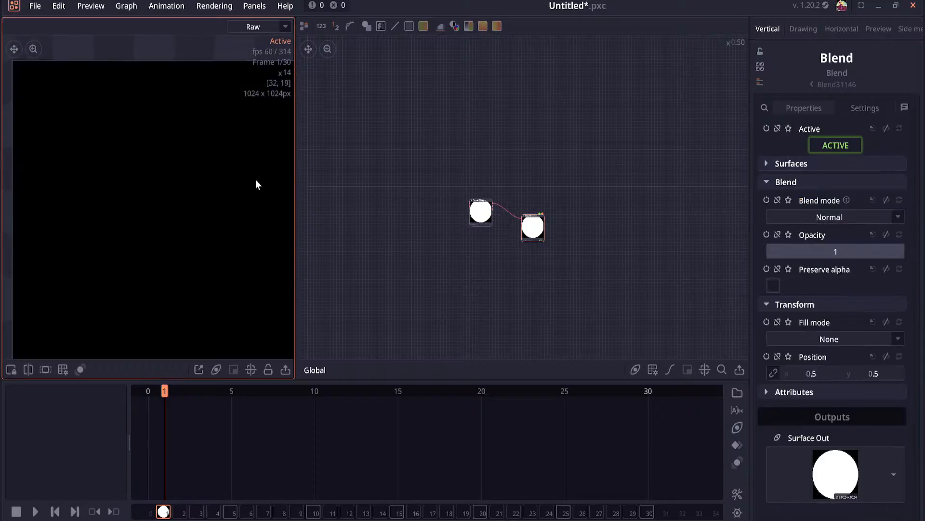
pyautogui.click(481, 211)
pyautogui.moveTo(446, 242); pyautogui.dragTo(411, 206)
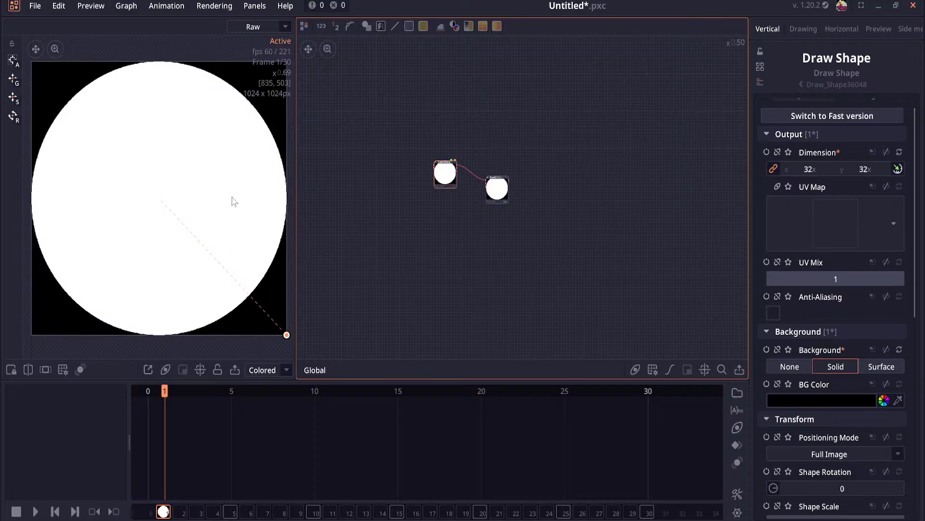
pyautogui.scroll(3, 422, 179)
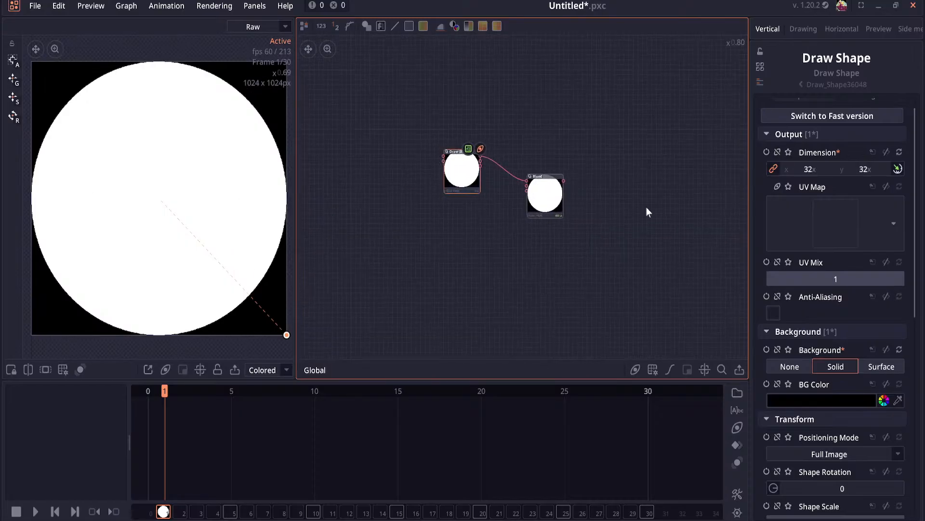
pyautogui.scroll(-4, 847, 291)
pyautogui.scroll(-5, 845, 295)
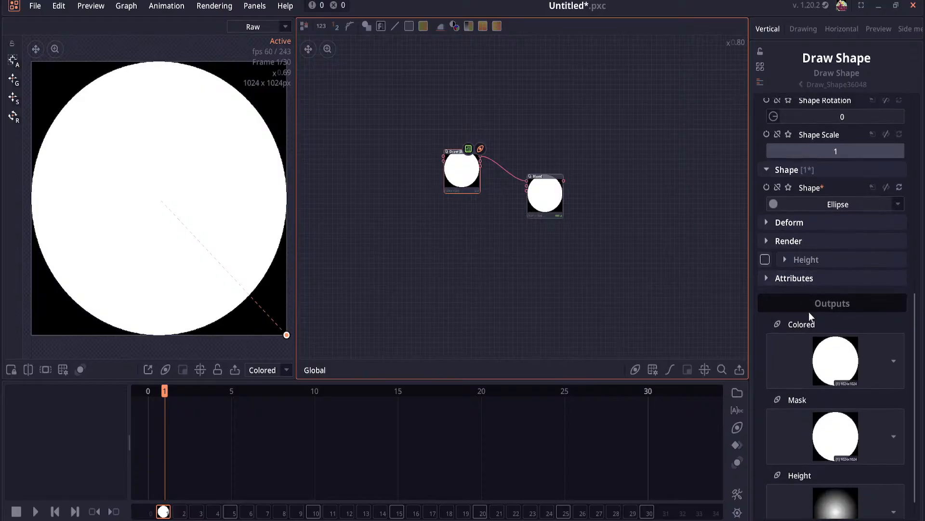
pyautogui.scroll(-1, 809, 313)
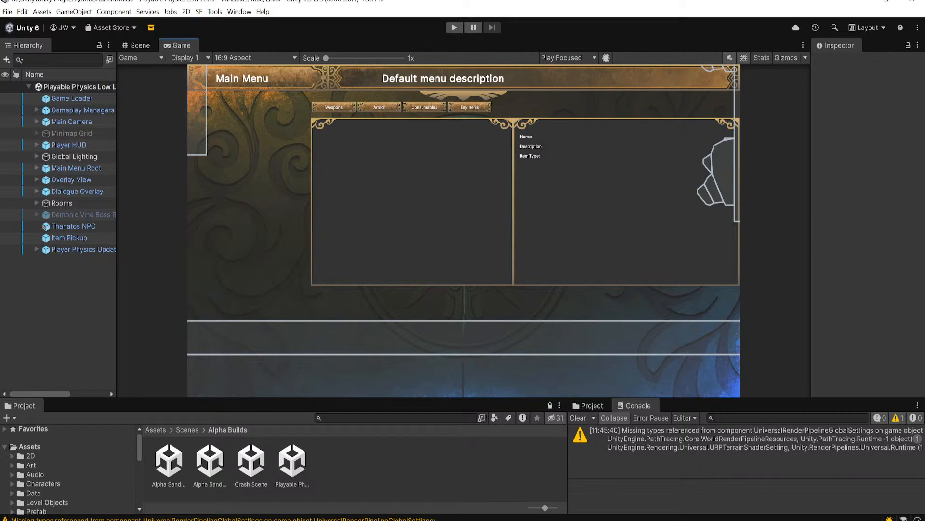
# Step: Move the Blend node level with the Draw Shape node in the graph
pyautogui.moveTo(604, 520)
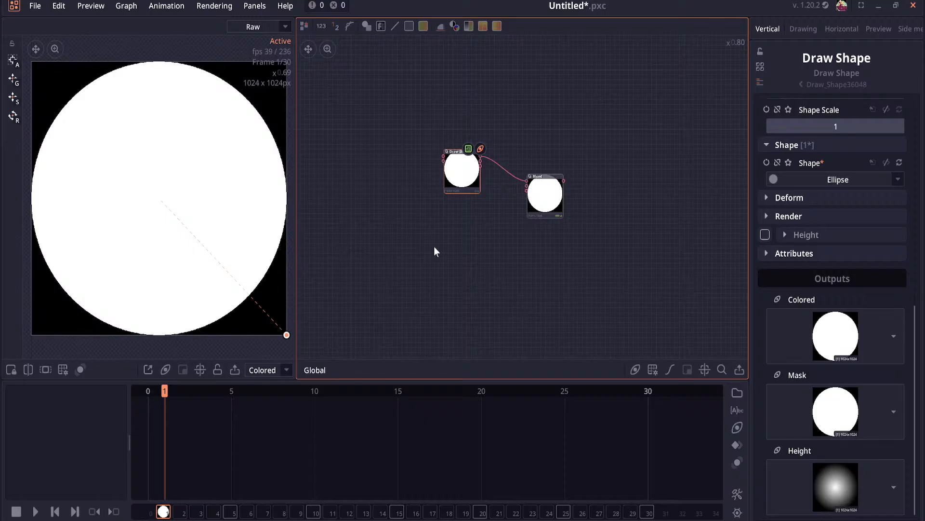
pyautogui.moveTo(533, 199)
pyautogui.mouseDown()
pyautogui.moveTo(533, 215)
pyautogui.moveTo(550, 153)
pyautogui.mouseUp()
pyautogui.scroll(1, 478, 220)
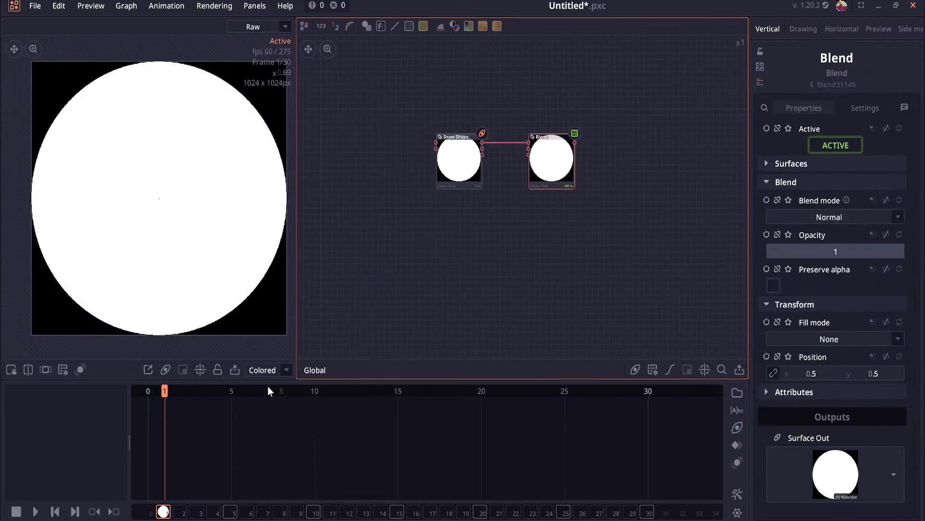
# Step: Enable animation for the Draw Shape node's Shape and Shape Scale properties on frame 1
pyautogui.click(459, 159)
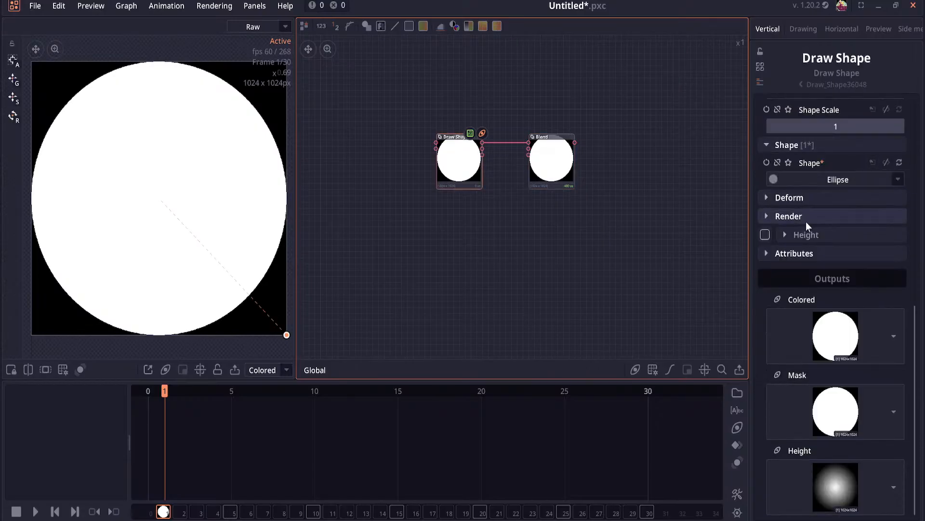
pyautogui.click(798, 197)
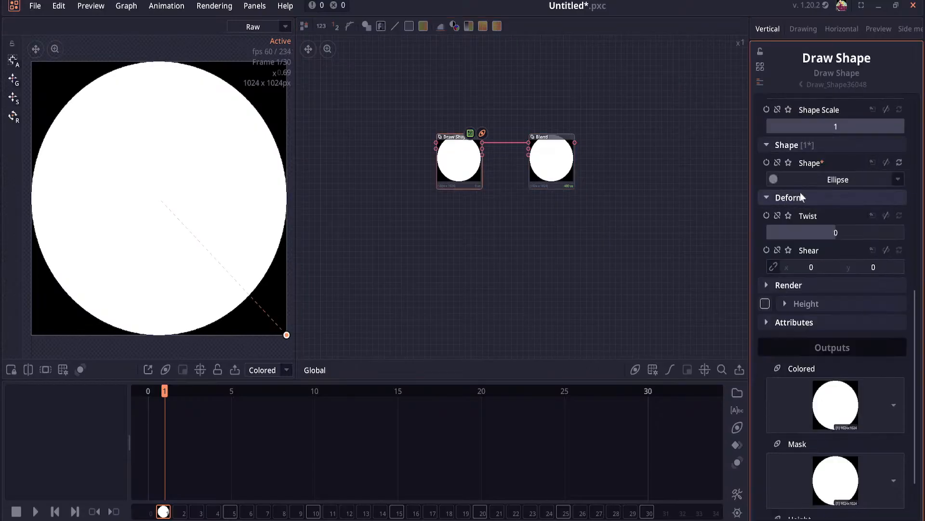
pyautogui.click(766, 162)
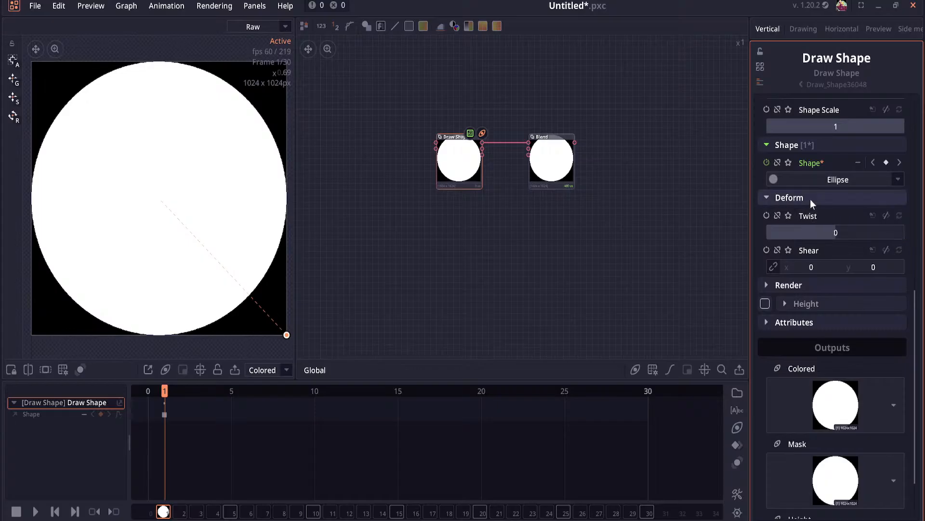
pyautogui.click(767, 110)
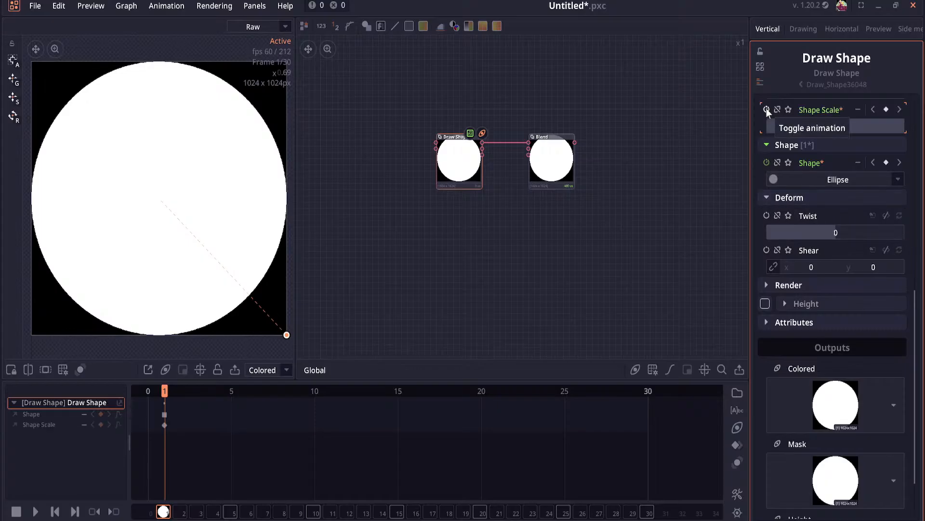
# Step: Set the Draw Shape node's background to None and collapse the Background section
pyautogui.scroll(8, 846, 241)
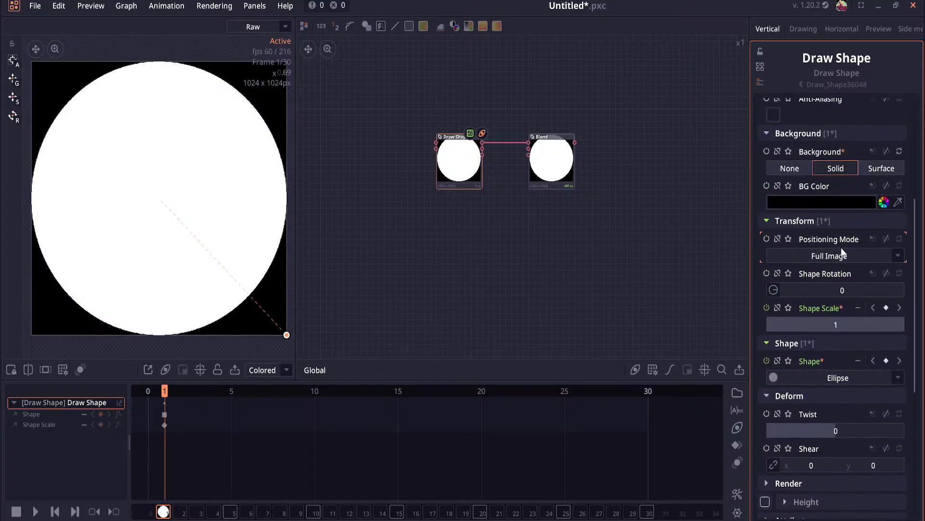
pyautogui.scroll(3, 841, 247)
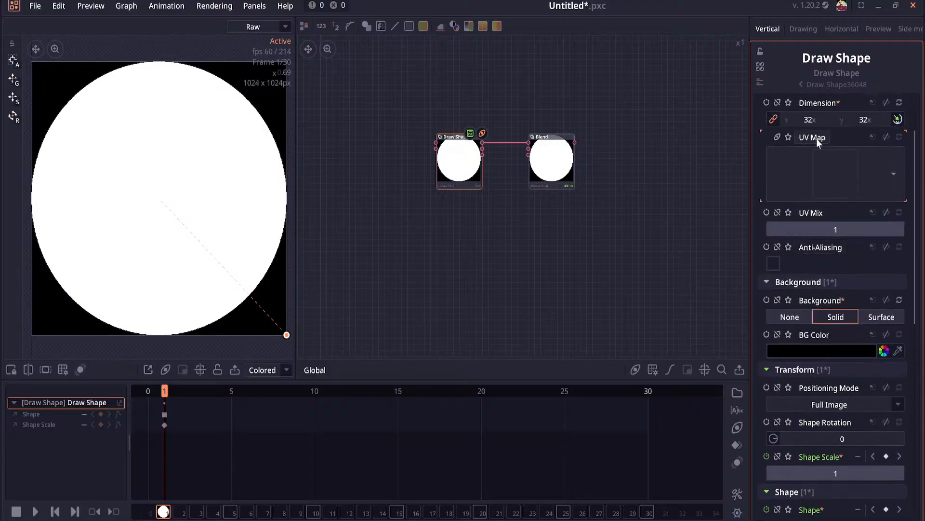
pyautogui.scroll(2, 813, 216)
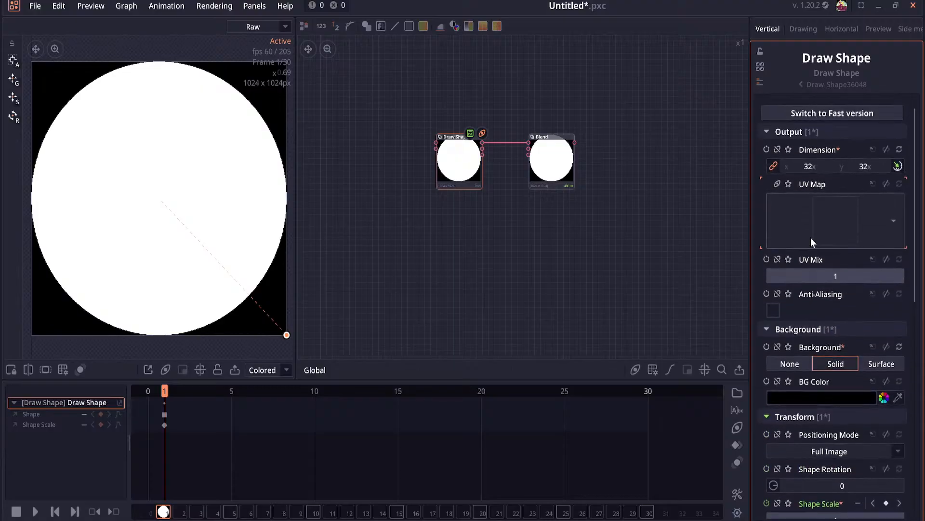
pyautogui.click(806, 332)
pyautogui.click(808, 332)
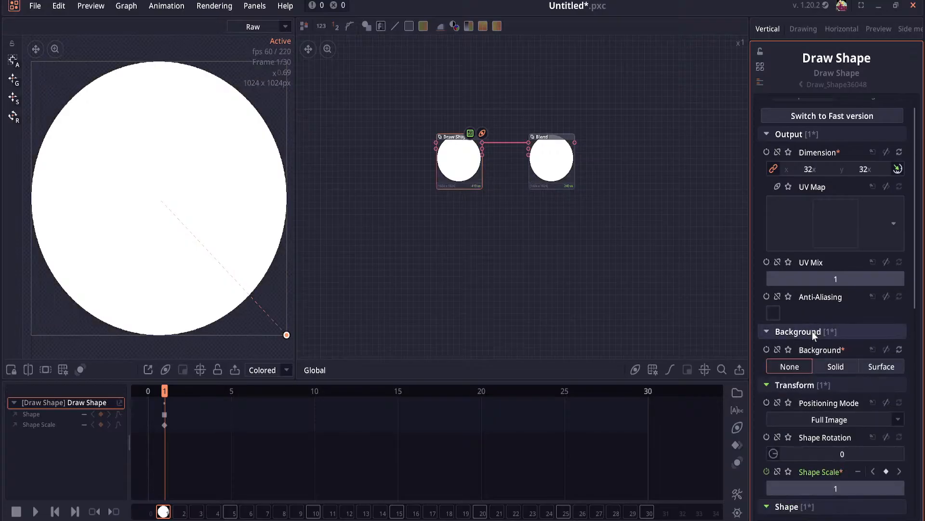
pyautogui.click(812, 331)
# Step: Set the Draw Shape node's Shape Scale to 0.25
pyautogui.scroll(-1, 814, 346)
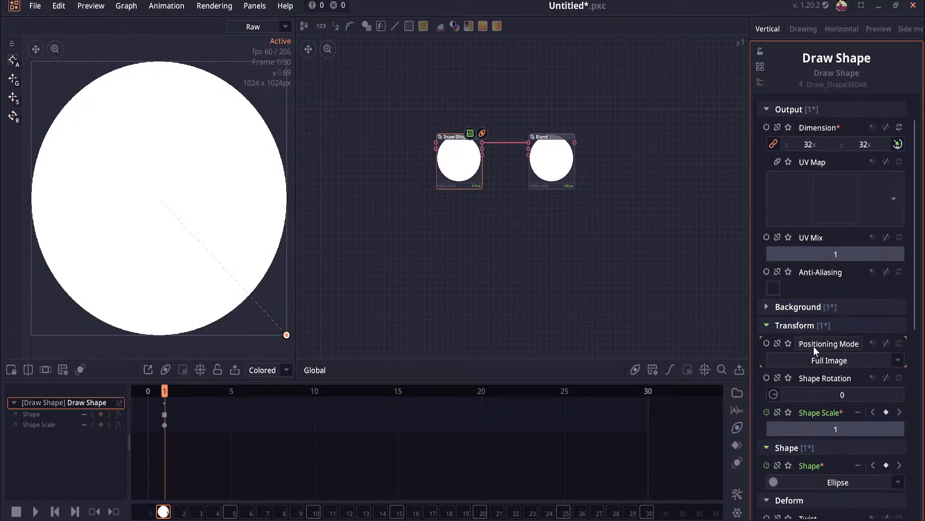
pyautogui.scroll(-2, 814, 346)
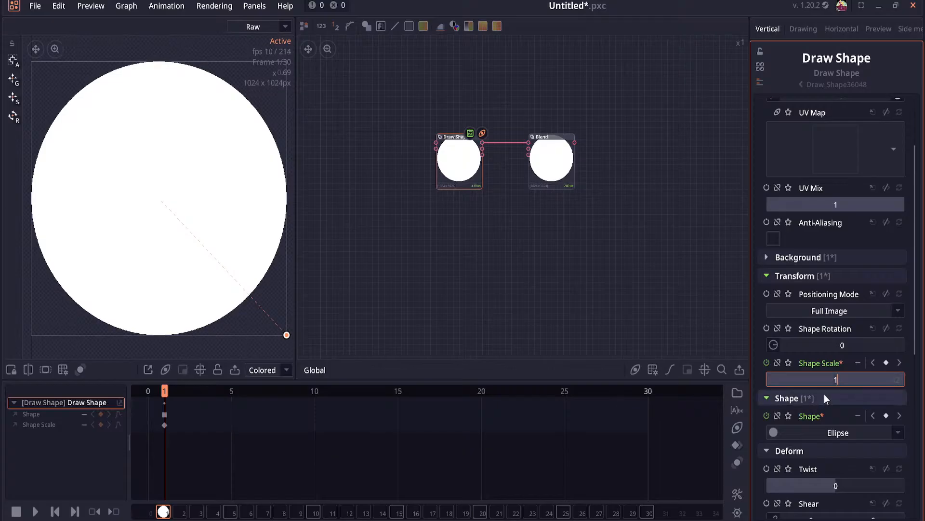
pyautogui.moveTo(840, 380); pyautogui.dragTo(818, 379)
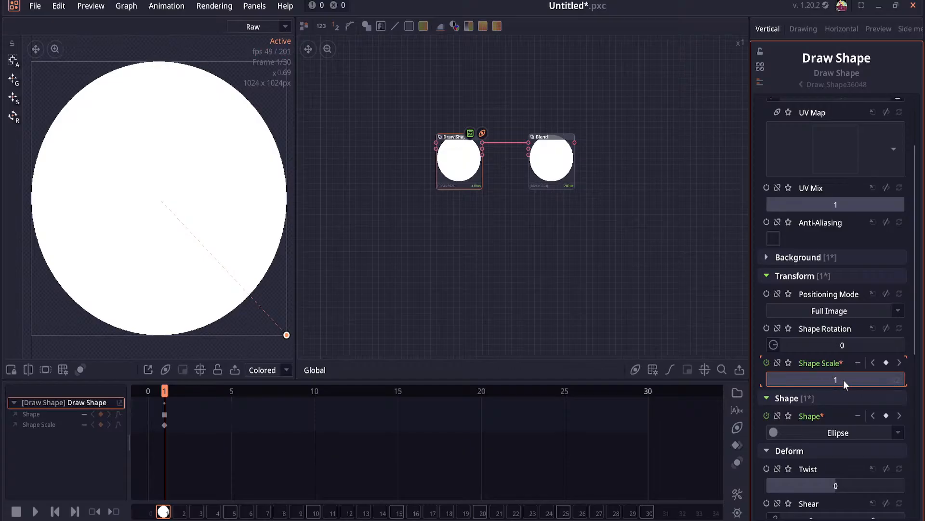
pyautogui.write('0.25')
pyautogui.press('Return')
pyautogui.click(294, 208)
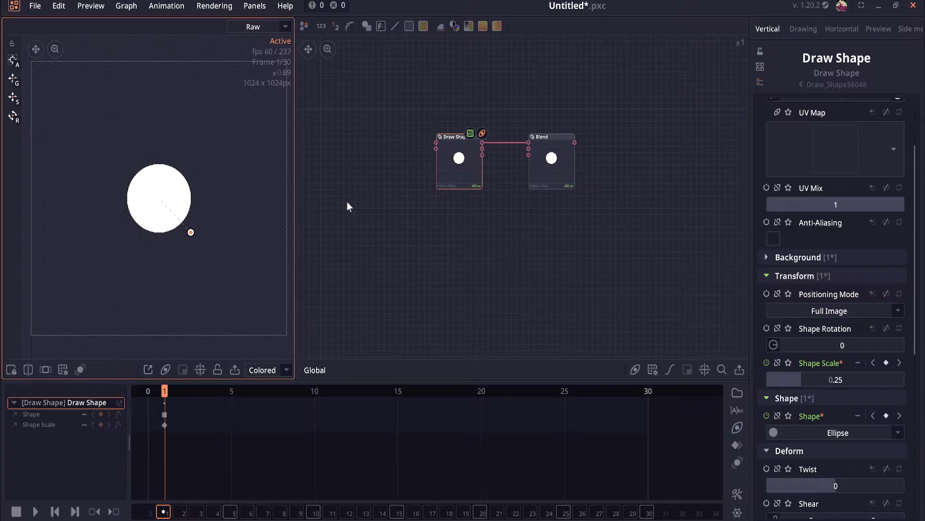
# Step: Try resizing the circle freehand in the preview, ending at a Shape Scale of about 0.63
pyautogui.moveTo(250, 205); pyautogui.dragTo(143, 207)
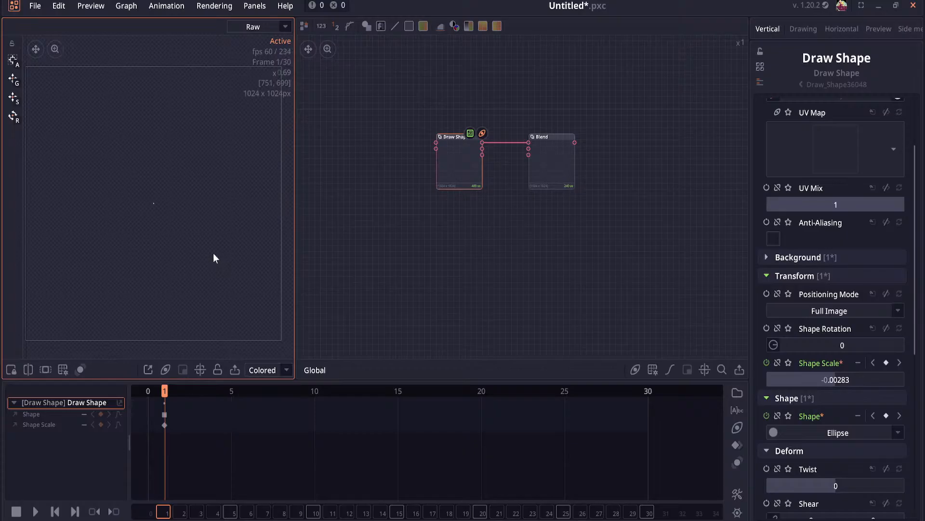
pyautogui.hotkey('ctrl', 'z')
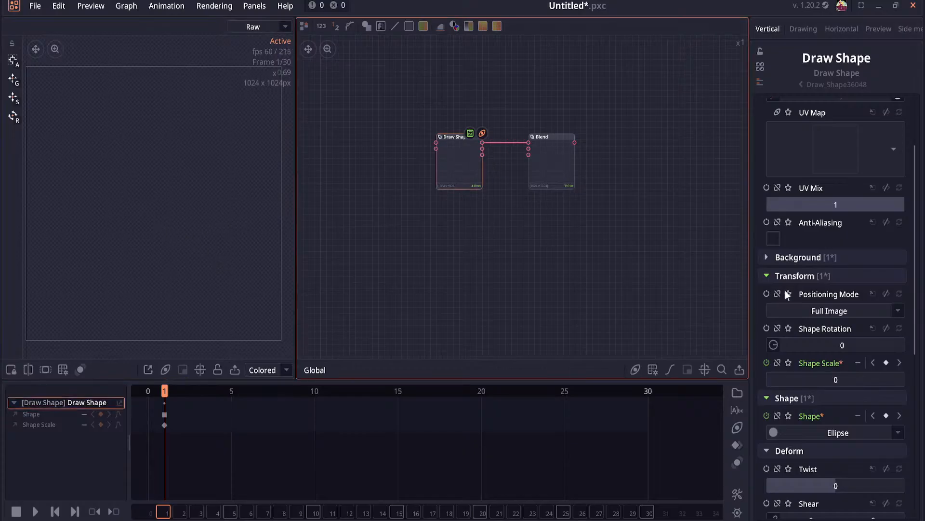
pyautogui.click(851, 376)
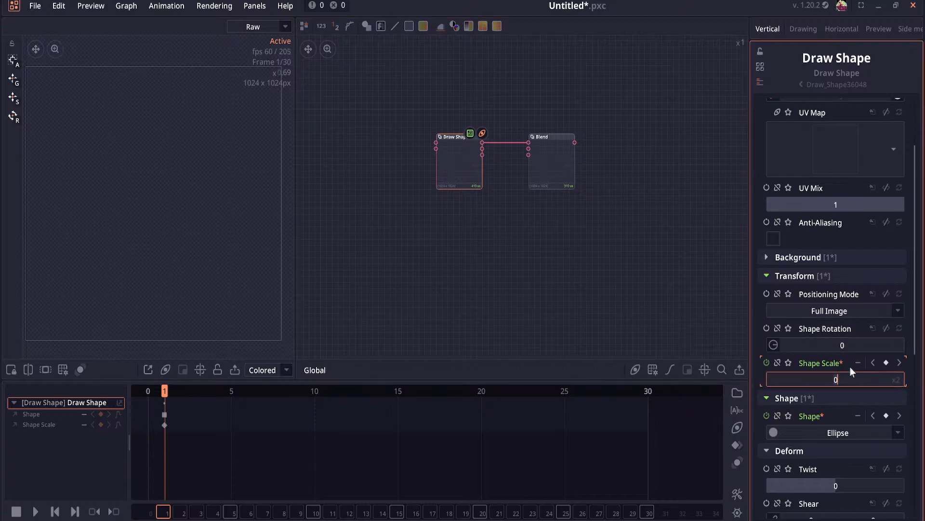
pyautogui.write('.2')
pyautogui.press('Return')
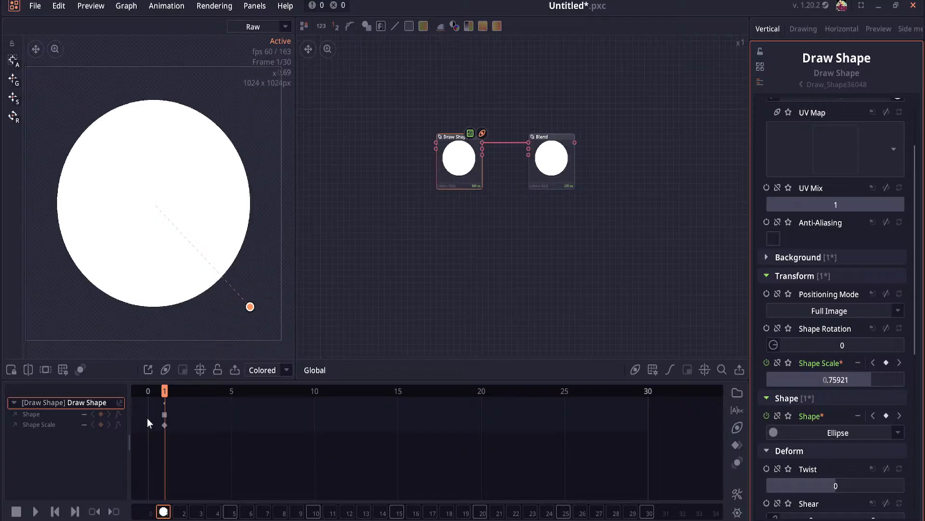
pyautogui.moveTo(238, 286); pyautogui.dragTo(236, 290)
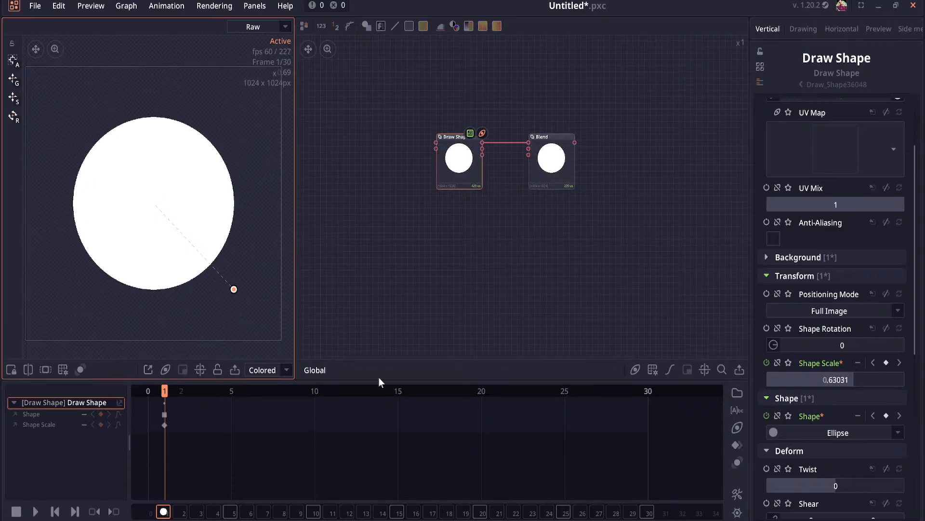
# Step: Turn the Shape Scale and Shape animations off and back on to recreate their keyframes on frame 1
pyautogui.click(776, 363)
pyautogui.scroll(4, 798, 174)
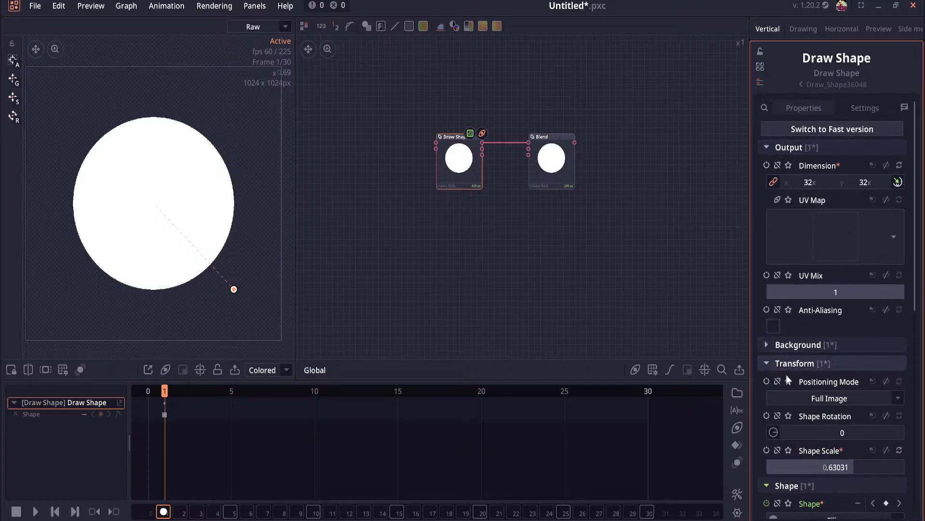
pyautogui.scroll(-3, 791, 385)
pyautogui.scroll(-2, 845, 422)
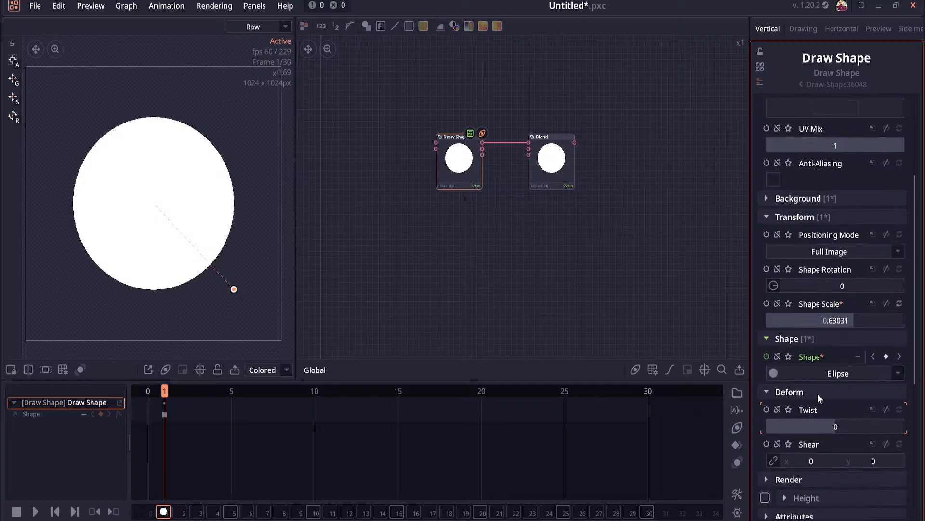
pyautogui.click(767, 354)
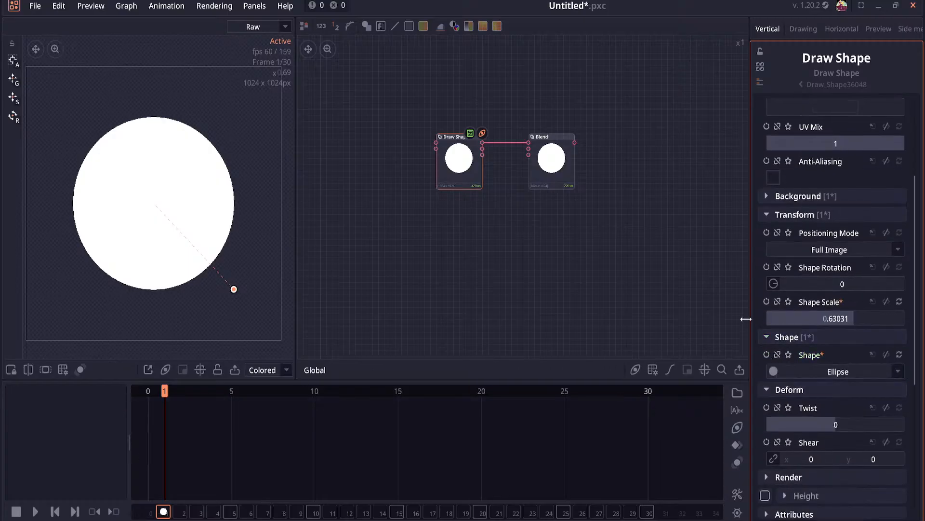
pyautogui.click(766, 354)
pyautogui.scroll(-2, 771, 394)
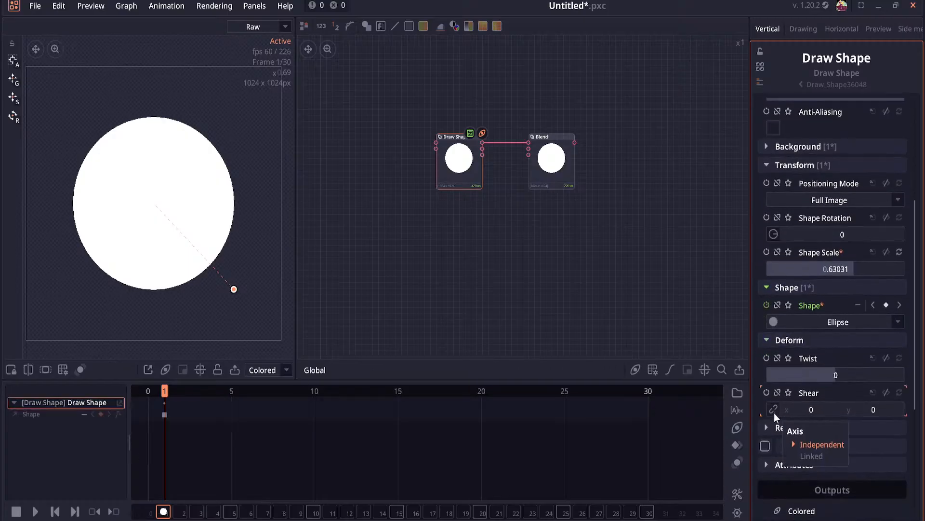
pyautogui.click(766, 252)
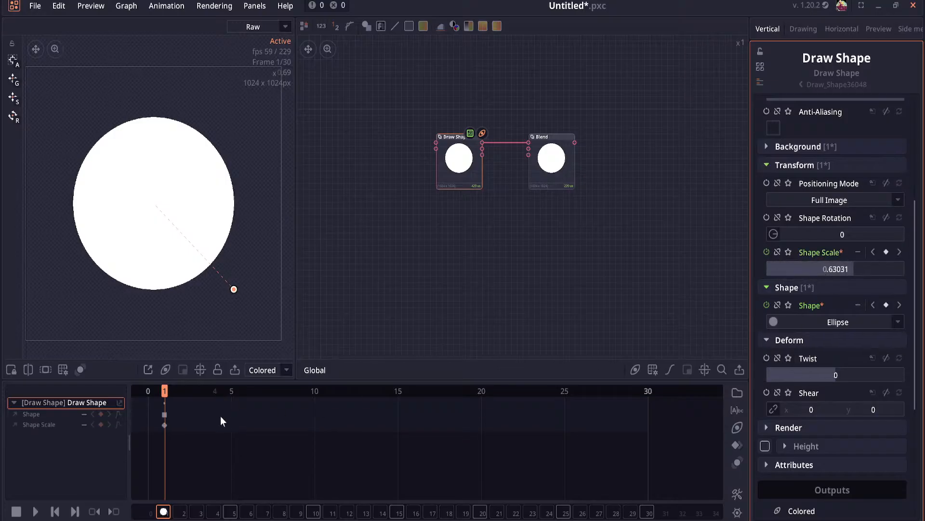
# Step: Widen the timeline's property list and set the Shape Scale keyframe on frame 1 to 0.25
pyautogui.moveTo(129, 387); pyautogui.dragTo(147, 390)
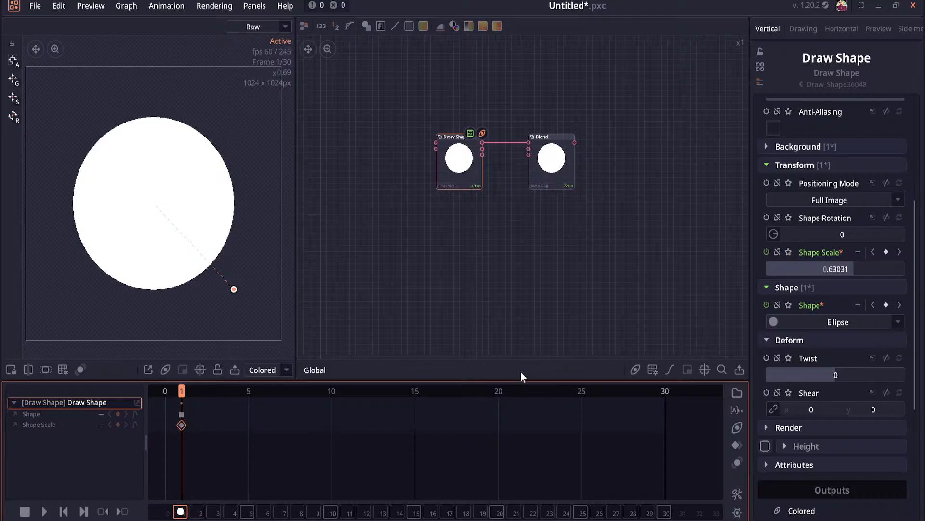
pyautogui.click(849, 269)
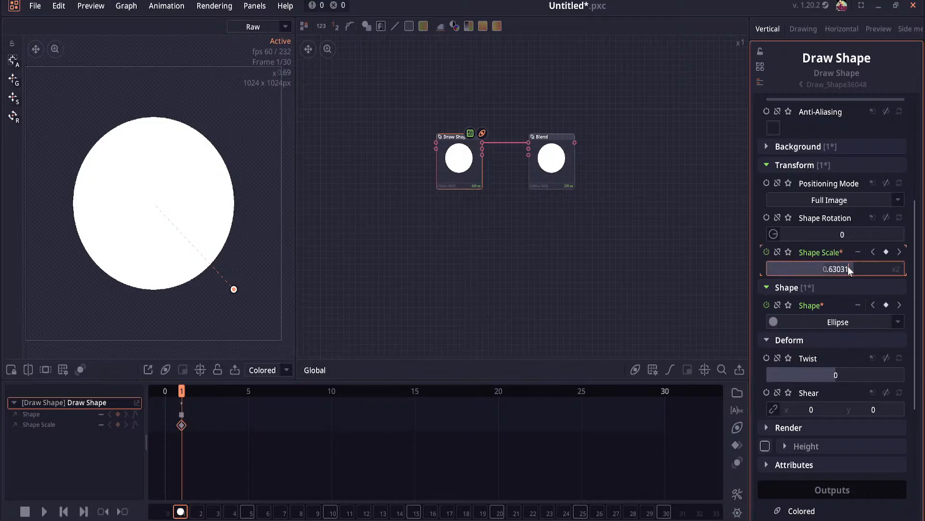
pyautogui.write('.25')
pyautogui.press('Return')
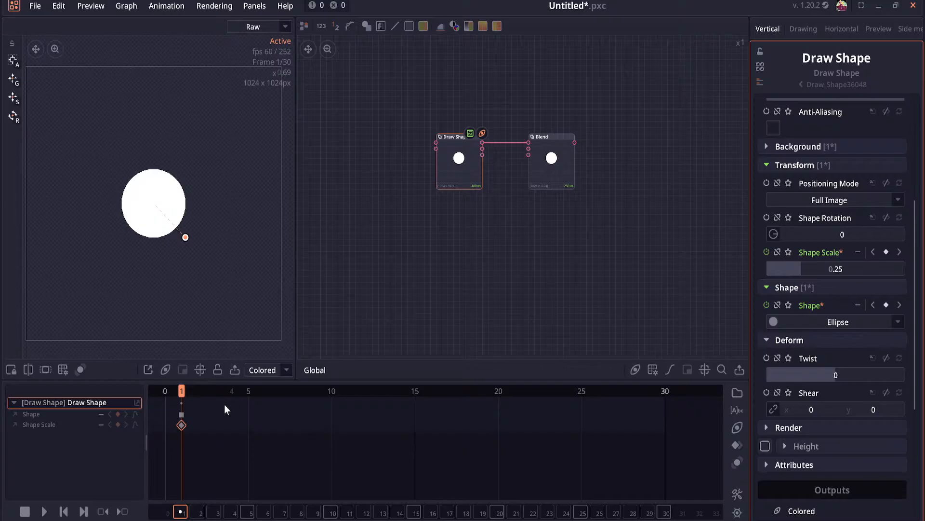
# Step: Add a Shape Scale keyframe on frame 2, trying 0.66 before settling on 0.75
pyautogui.click(199, 398)
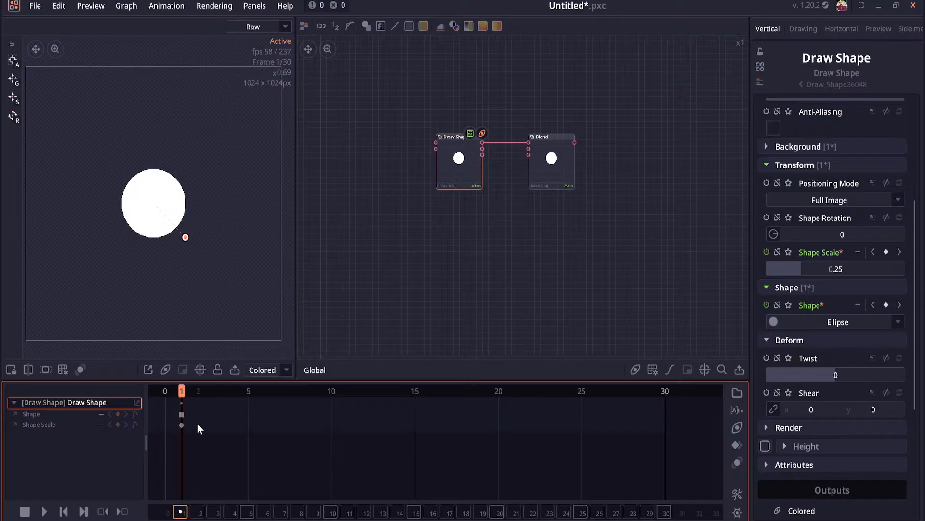
pyautogui.click(197, 390)
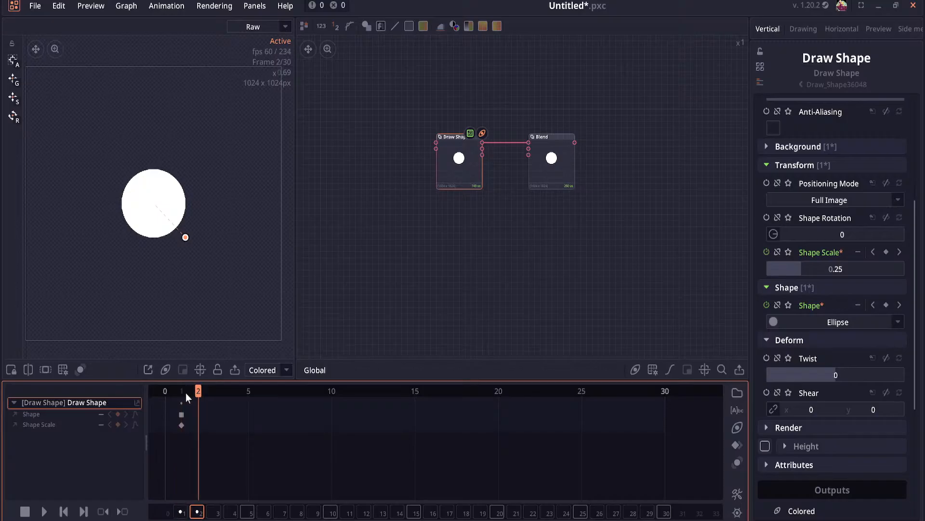
pyautogui.click(847, 268)
pyautogui.write('.')
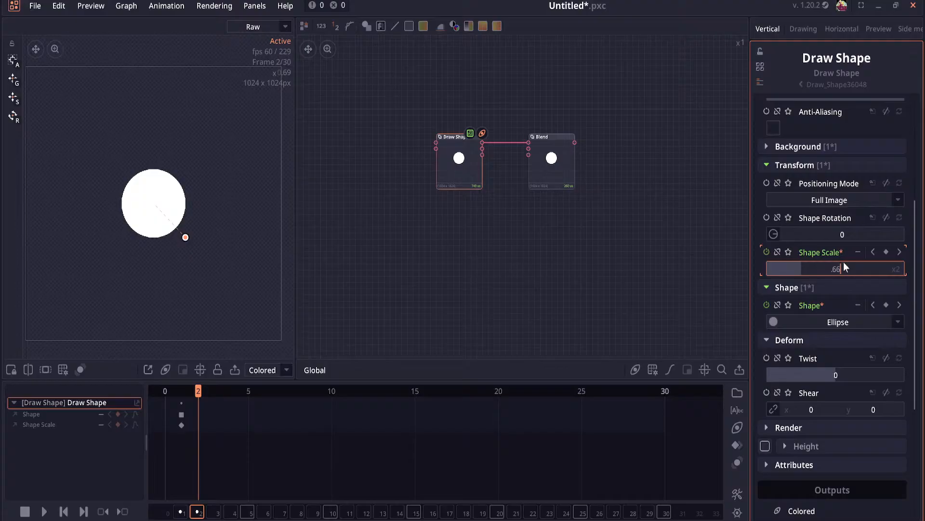
pyautogui.write('66')
pyautogui.press('Return')
pyautogui.click(847, 267)
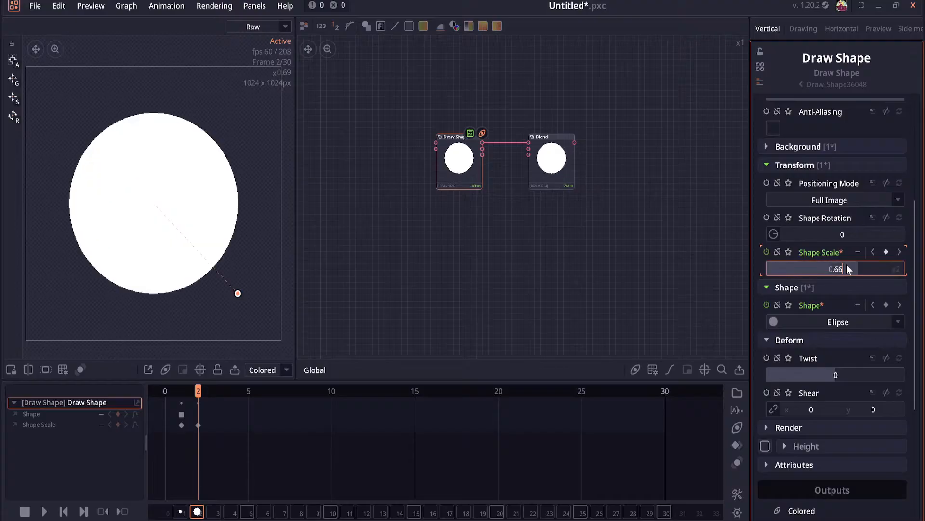
pyautogui.press('BackSpace')
pyautogui.press('BackSpace')
pyautogui.write('75')
pyautogui.press('Return')
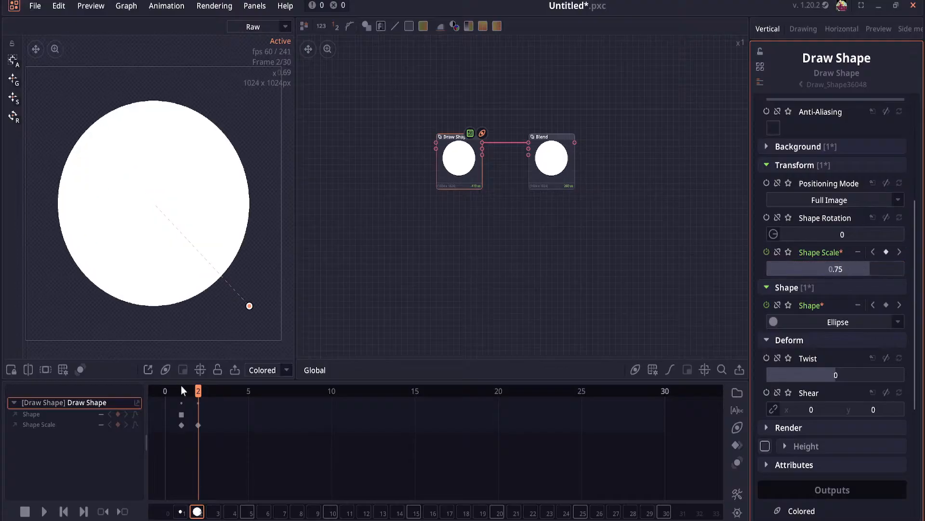
# Step: Add a Shape Scale keyframe of 1 on frame 3
pyautogui.click(217, 392)
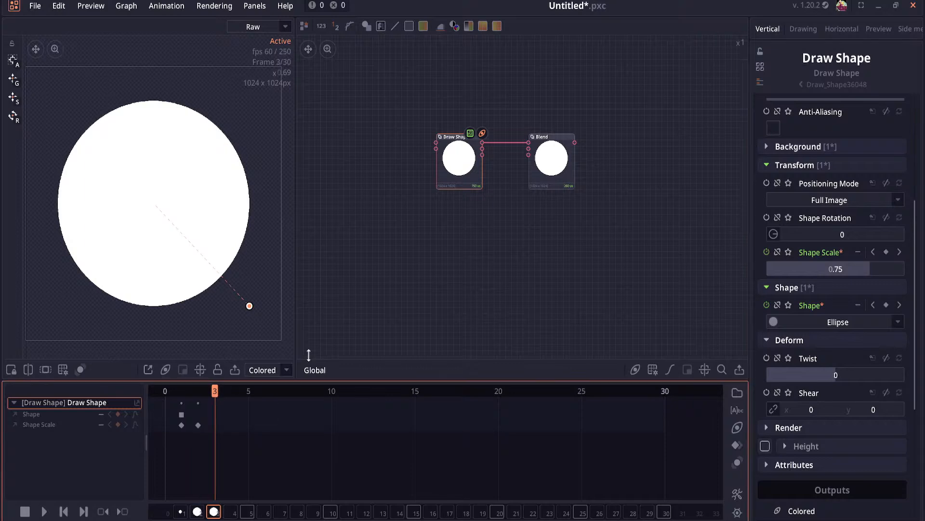
pyautogui.click(854, 268)
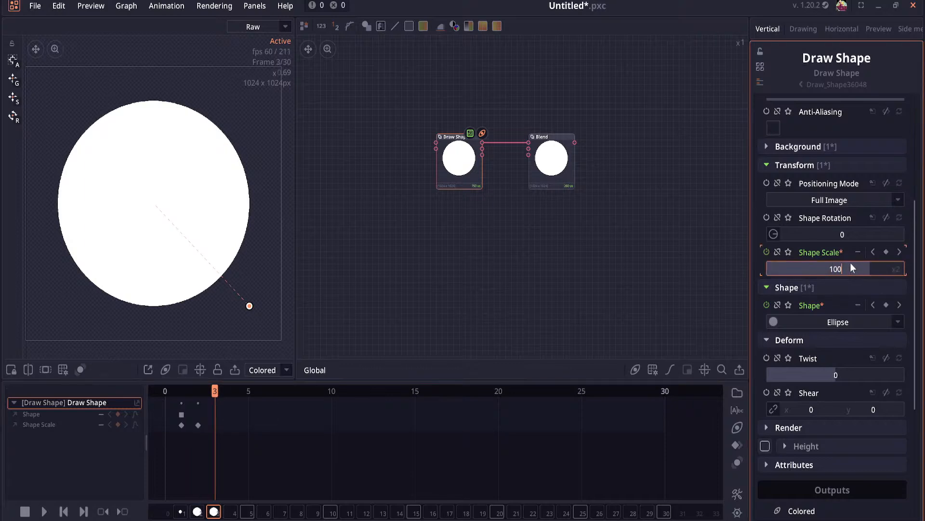
pyautogui.write('1')
pyautogui.press('Return')
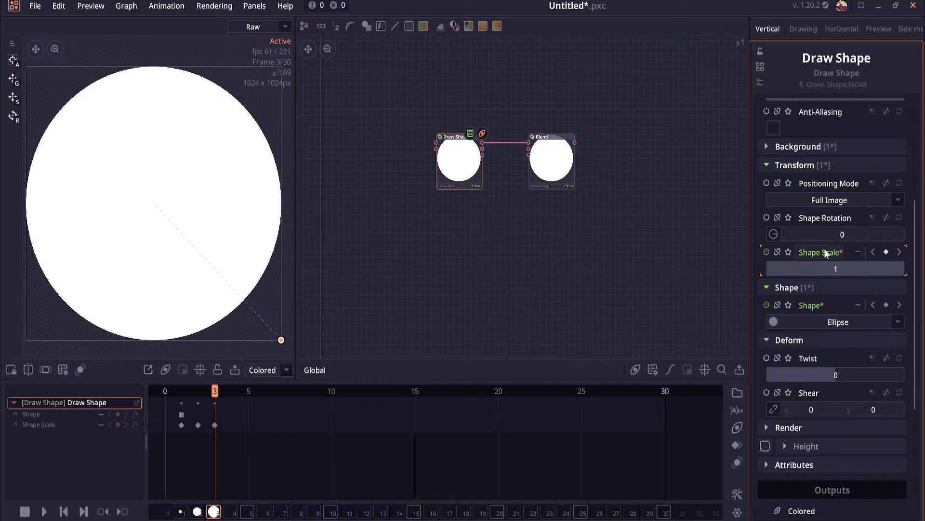
# Step: Change the Draw Shape node's shape to Rectangle on frame 3, adding a Shape keyframe there
pyautogui.scroll(1, 819, 280)
pyautogui.scroll(3, 814, 231)
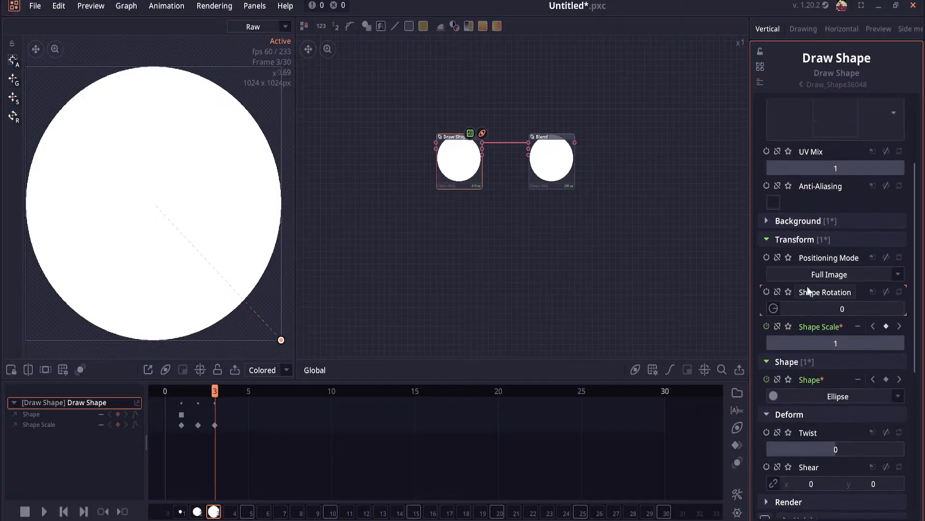
pyautogui.scroll(1, 810, 259)
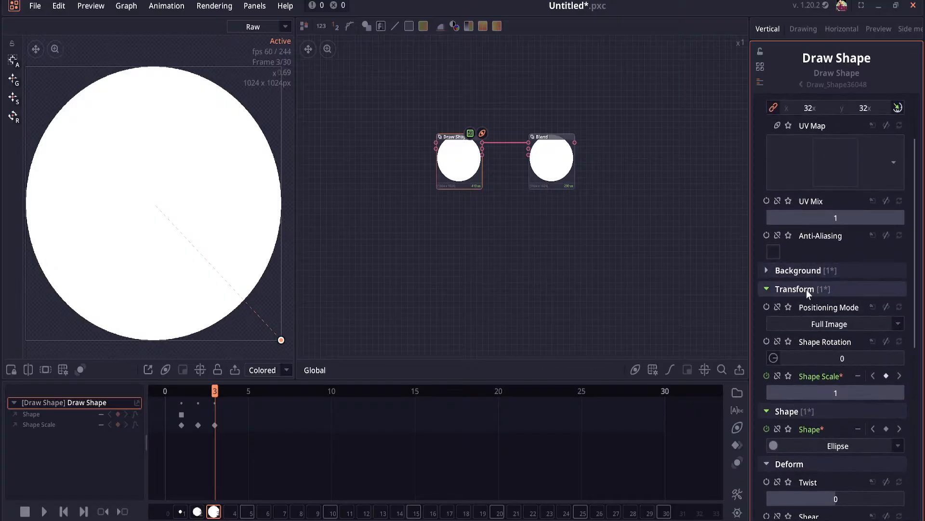
pyautogui.scroll(3, 807, 286)
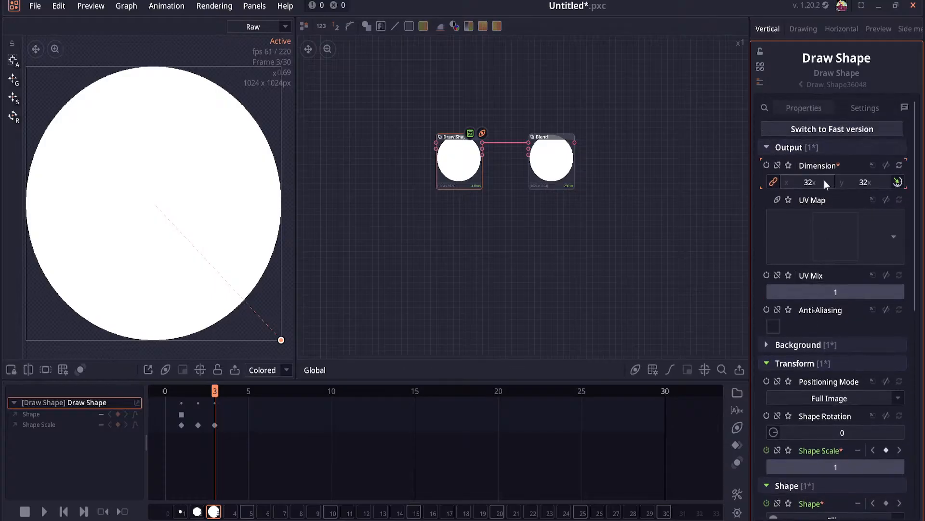
pyautogui.scroll(-2, 817, 205)
pyautogui.click(817, 294)
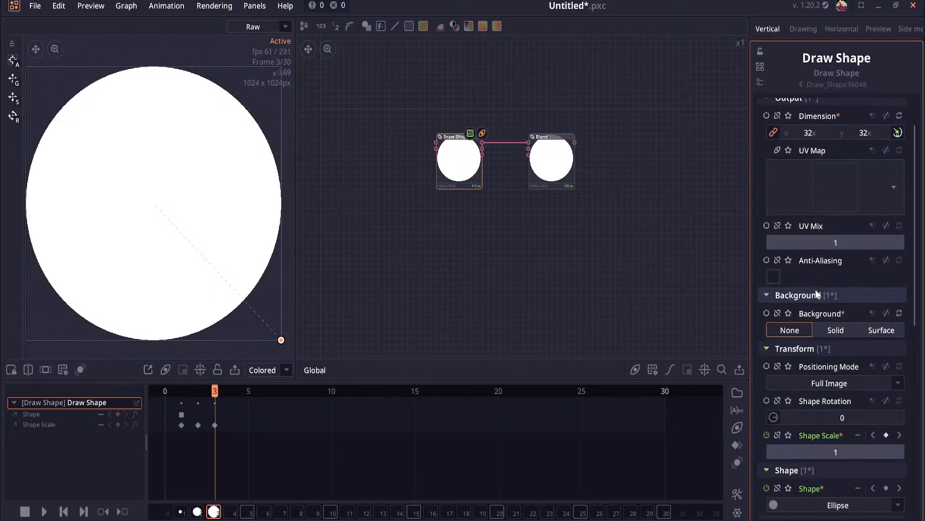
pyautogui.click(818, 294)
pyautogui.scroll(-3, 819, 284)
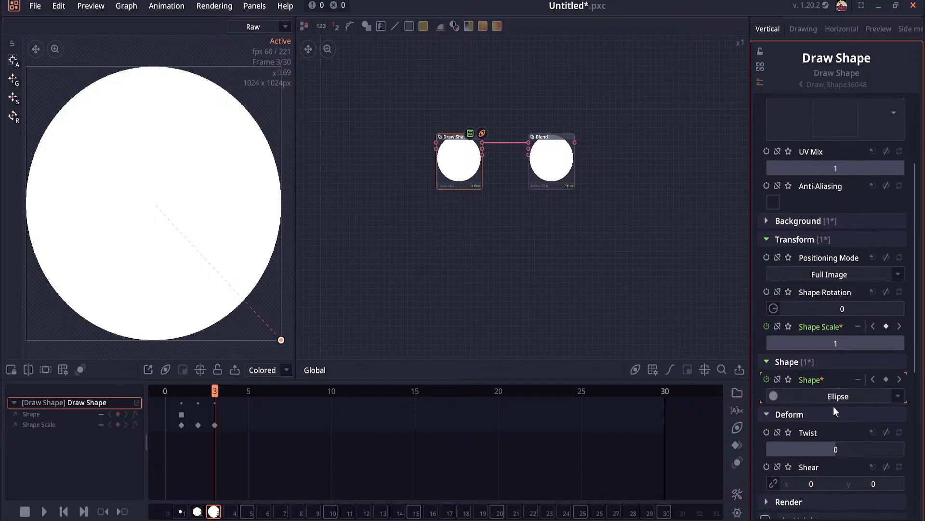
pyautogui.click(833, 394)
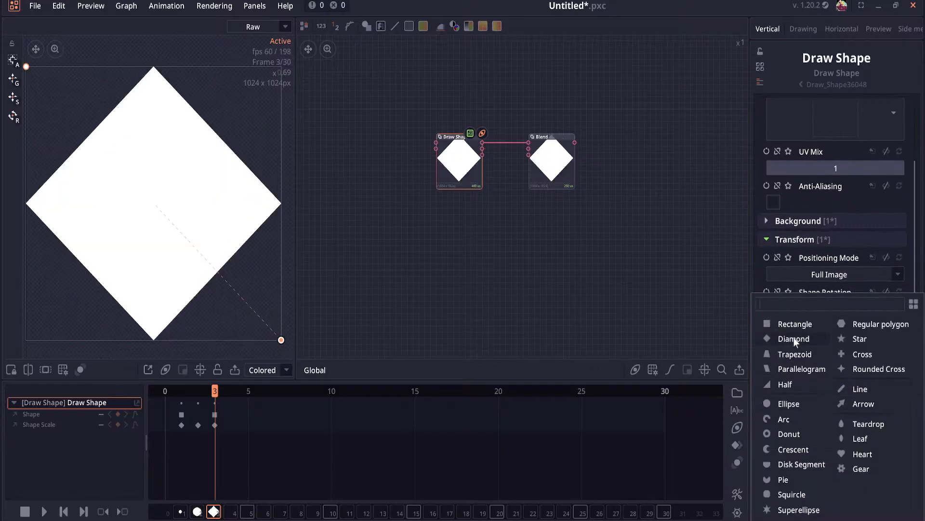
pyautogui.click(791, 323)
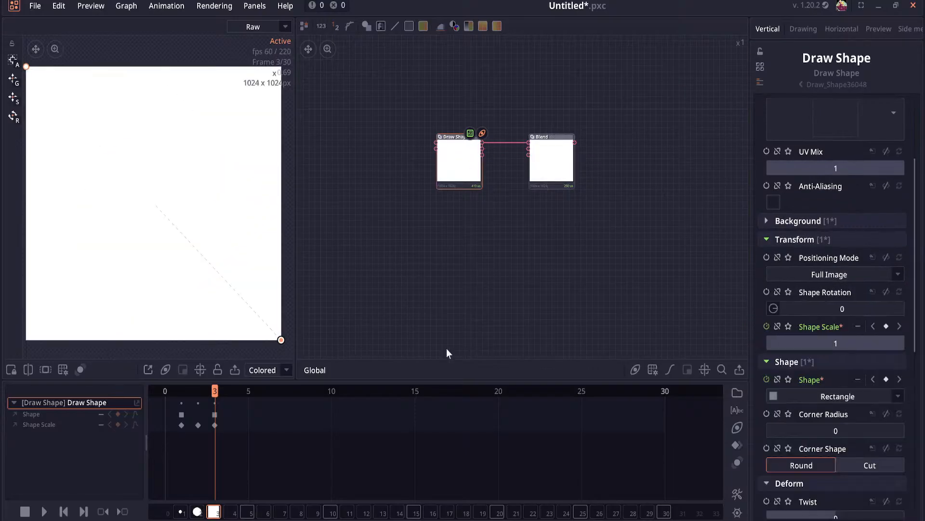
# Step: Play the animation from frame 1 to preview the circle-to-rectangle growth, then return to frame 1
pyautogui.moveTo(216, 392)
pyautogui.mouseDown()
pyautogui.moveTo(182, 397)
pyautogui.moveTo(215, 400)
pyautogui.mouseUp()
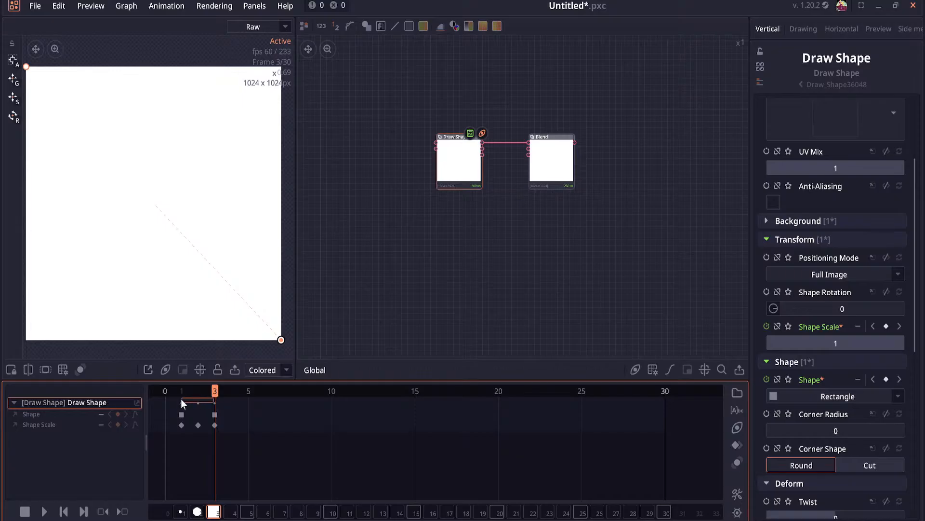
pyautogui.moveTo(215, 391); pyautogui.dragTo(181, 393)
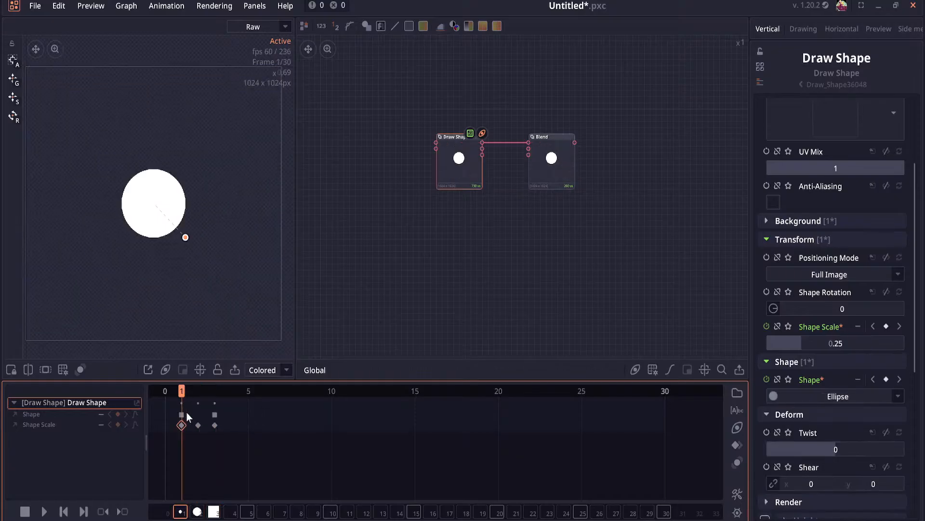
pyautogui.click(43, 512)
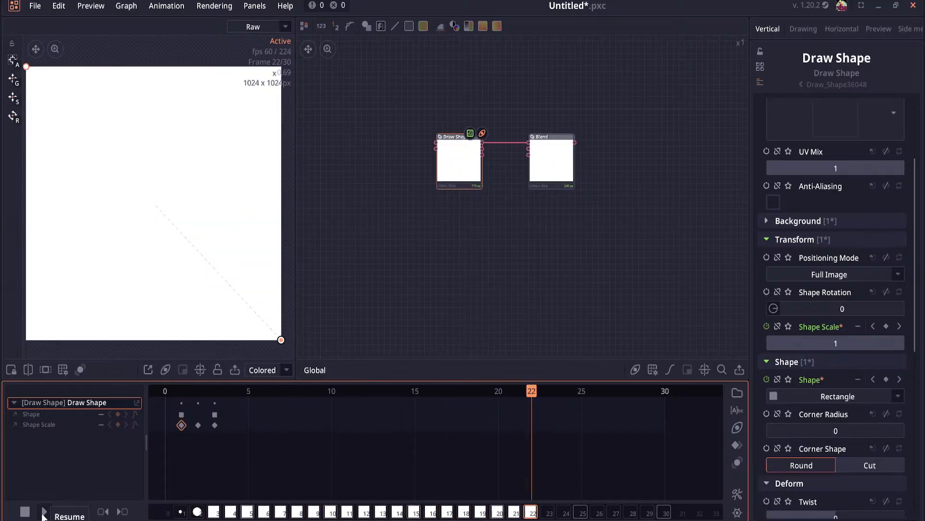
pyautogui.moveTo(531, 390); pyautogui.dragTo(172, 394)
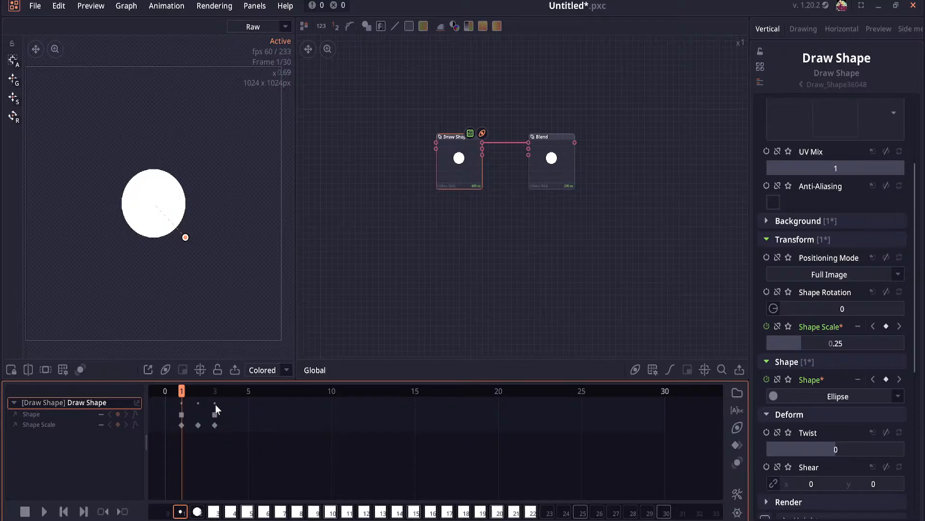
# Step: Move the frame 3 keyframes to frame 5 and the frame 2 Shape Scale keyframe to frame 3, then preview the animation
pyautogui.moveTo(215, 426)
pyautogui.mouseDown()
pyautogui.moveTo(249, 428)
pyautogui.moveTo(214, 426)
pyautogui.mouseUp()
pyautogui.click(198, 425)
pyautogui.click(186, 423)
pyautogui.click(42, 512)
pyautogui.click(43, 512)
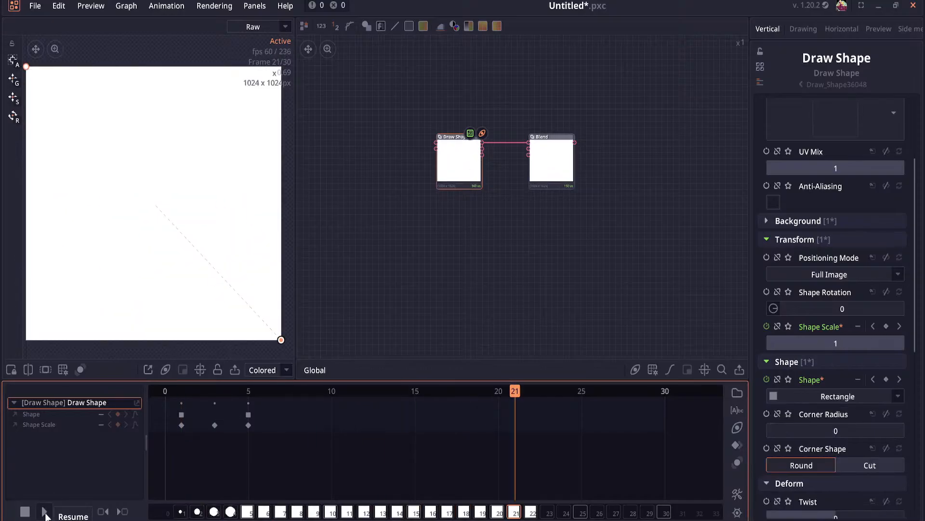
pyautogui.click(181, 392)
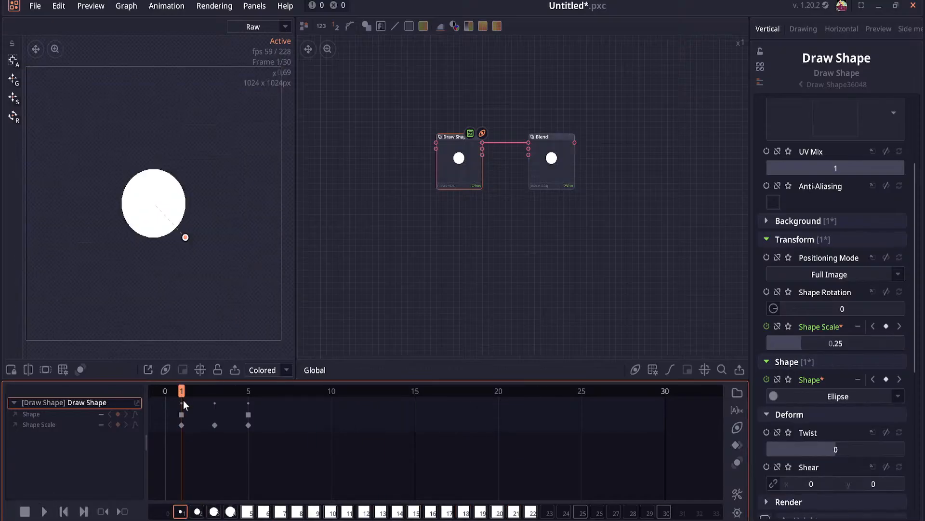
# Step: Set the preview frame rate to 12 and the animation length to 24 in the animation settings
pyautogui.click(739, 513)
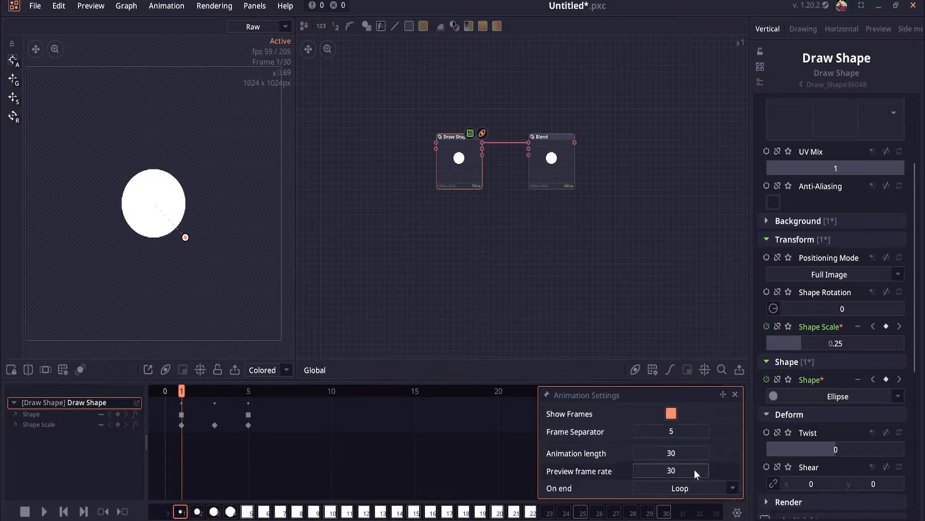
pyautogui.write('2')
pyautogui.press('Return')
pyautogui.click(685, 453)
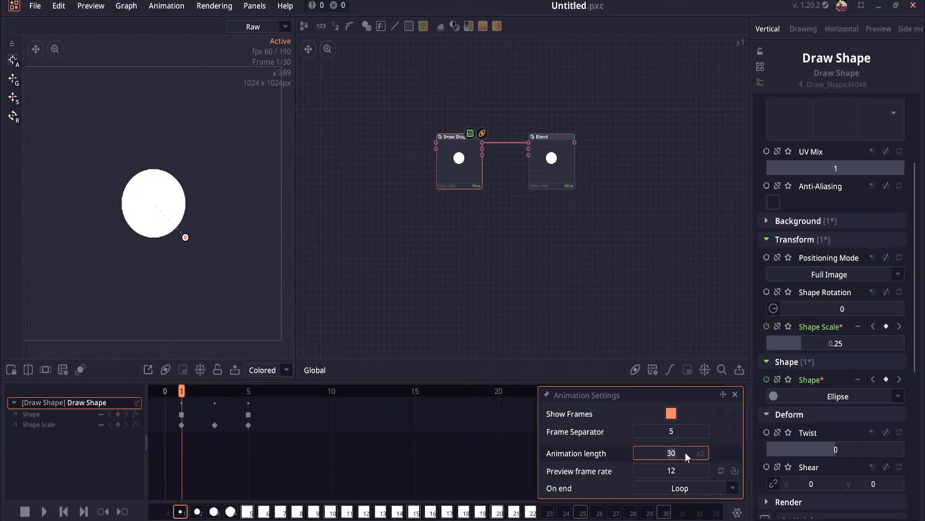
pyautogui.press('BackSpace')
pyautogui.press('BackSpace')
pyautogui.write('24')
pyautogui.press('Return')
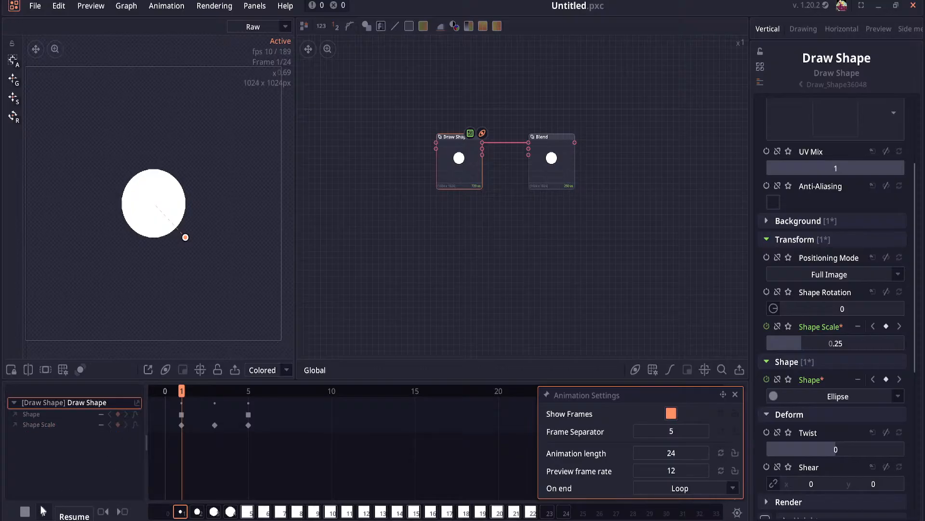
pyautogui.click(526, 431)
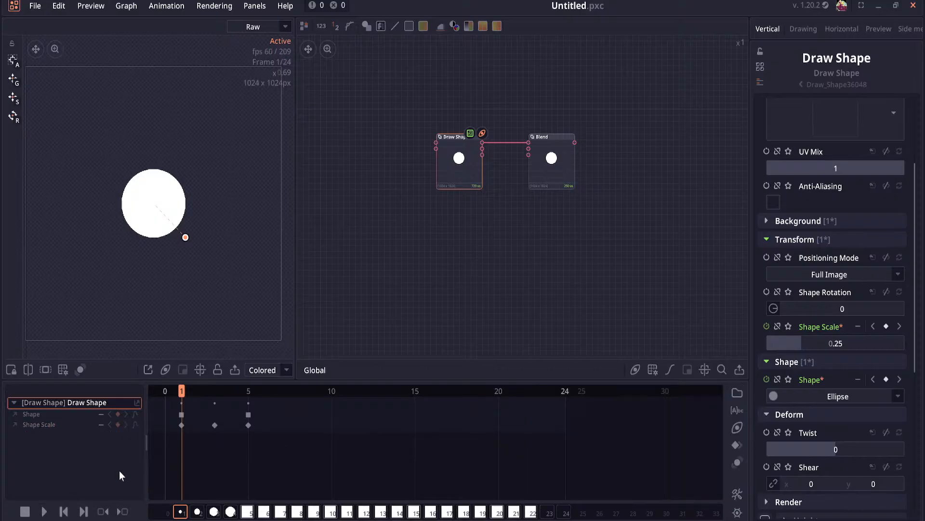
# Step: Play the animation from its first frame to check its speed with the changed frame rate and length
pyautogui.click(44, 511)
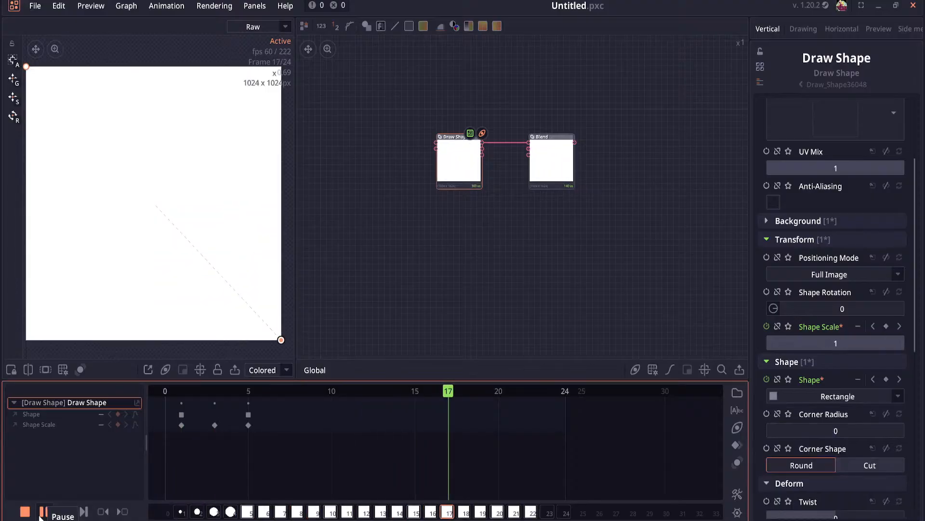
pyautogui.click(181, 391)
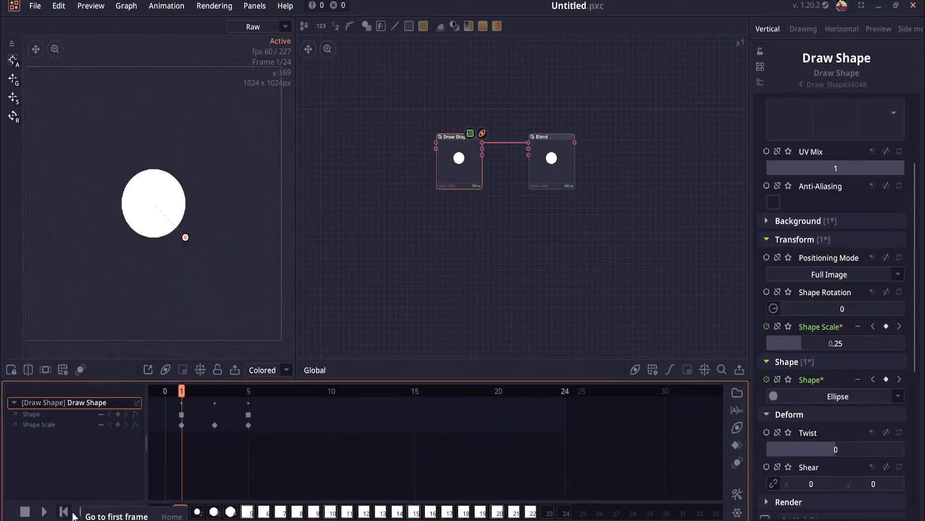
pyautogui.click(45, 512)
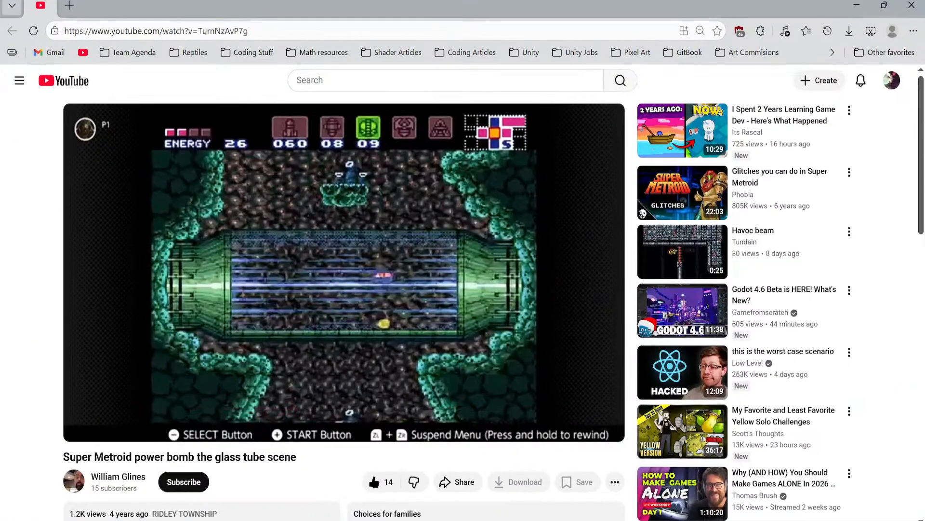
# Step: Switch to the Super Metroid power bomb video in the browser and examine the first pale blast frame by frame
pyautogui.moveTo(115, 266)
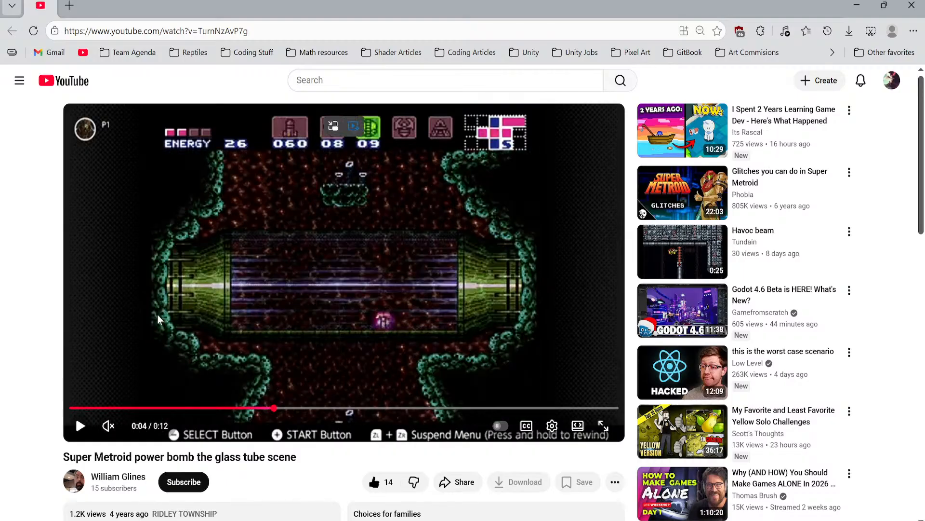
pyautogui.click(158, 318)
pyautogui.click(162, 331)
pyautogui.press(',')
pyautogui.press(',')
pyautogui.press(',')
pyautogui.press(',')
pyautogui.press(',')
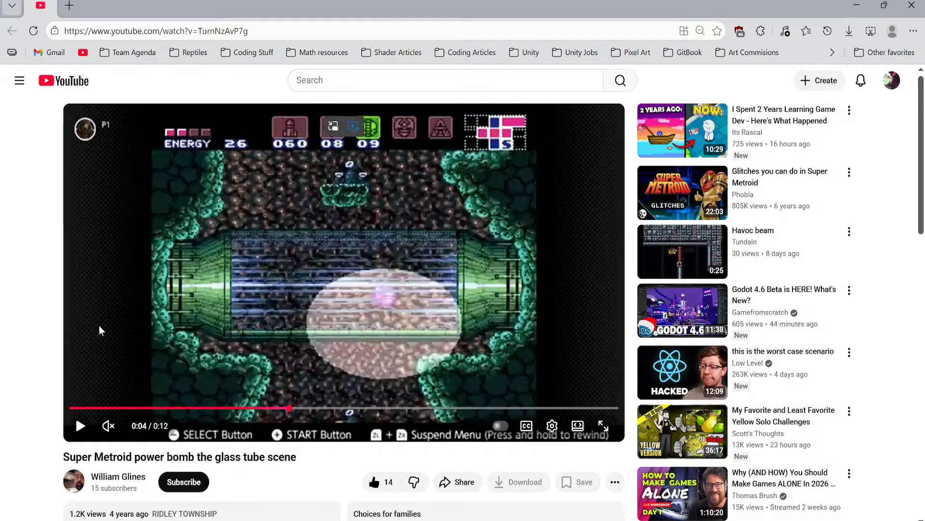
pyautogui.press('.')
pyautogui.press('.')
pyautogui.press('.')
pyautogui.press('.')
pyautogui.press(',')
pyautogui.press(',')
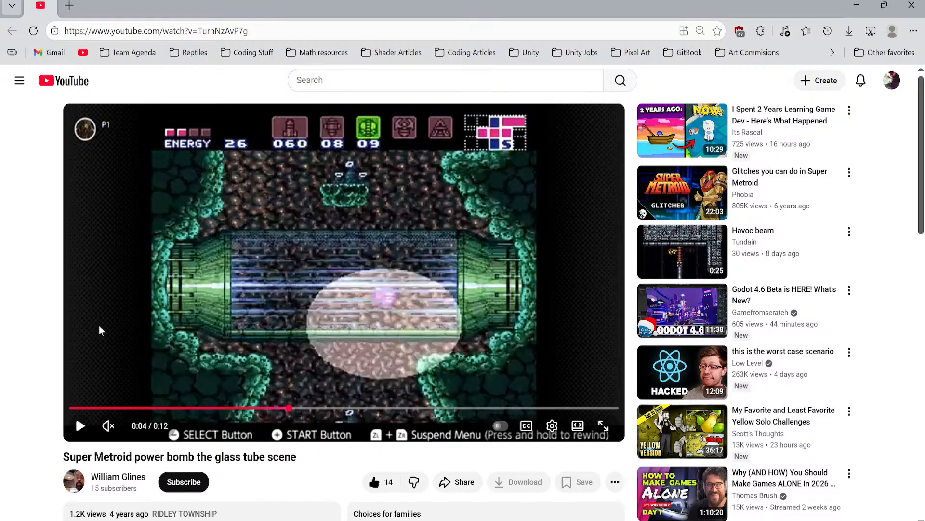
pyautogui.press(',')
pyautogui.press('.')
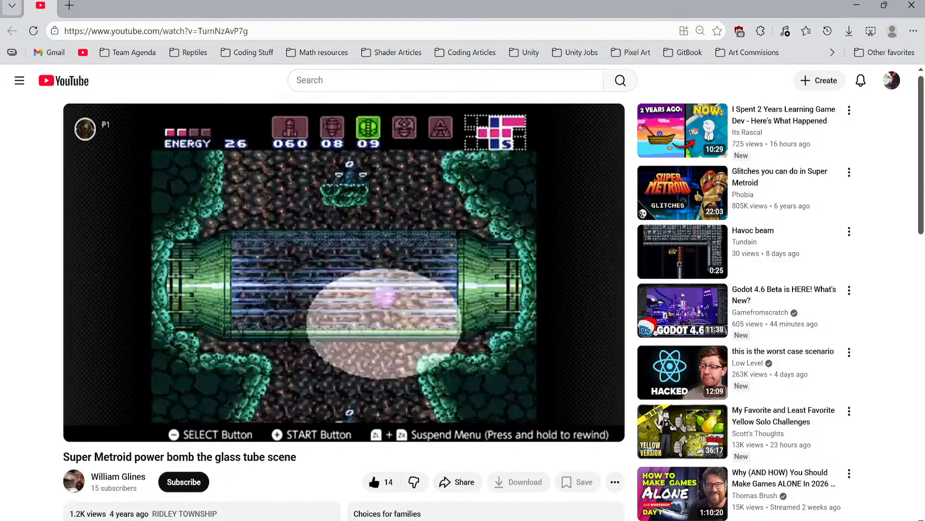
pyautogui.press(',')
pyautogui.click(99, 331)
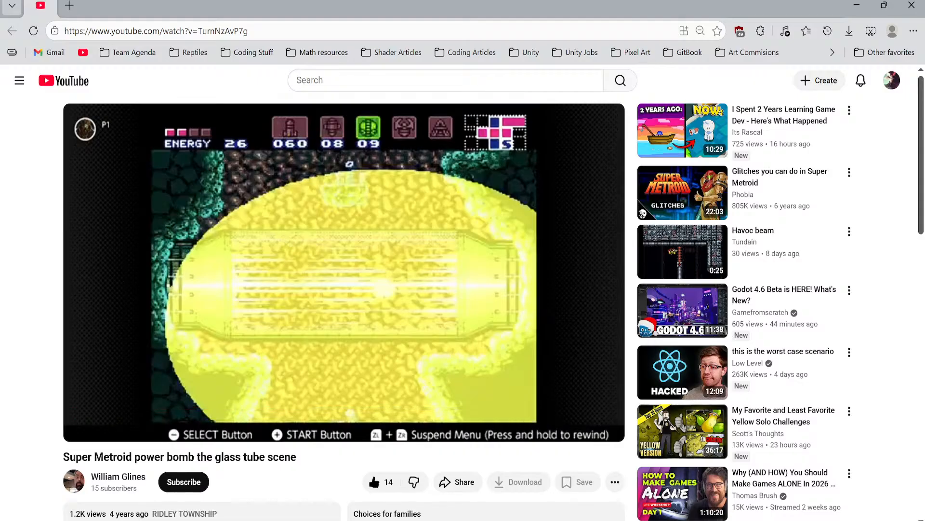
# Step: Play the reference video onward and advance frame by frame through the yellow explosion's expansion
pyautogui.hotkey('alt', 'Tab')
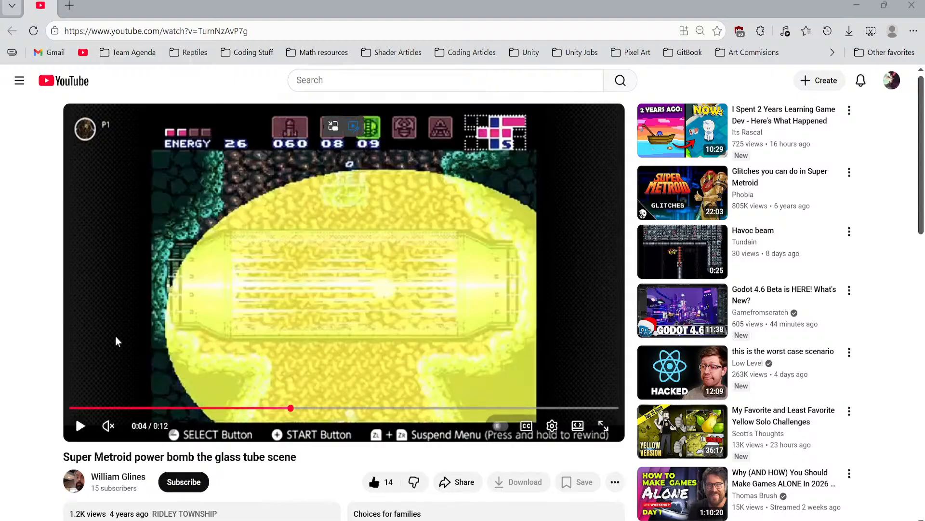
pyautogui.click(105, 304)
pyautogui.click(111, 353)
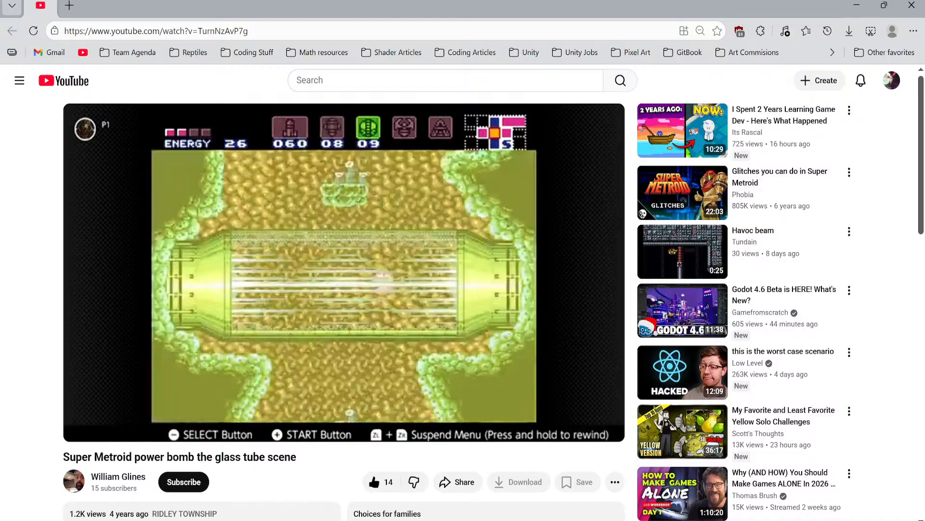
pyautogui.press(',')
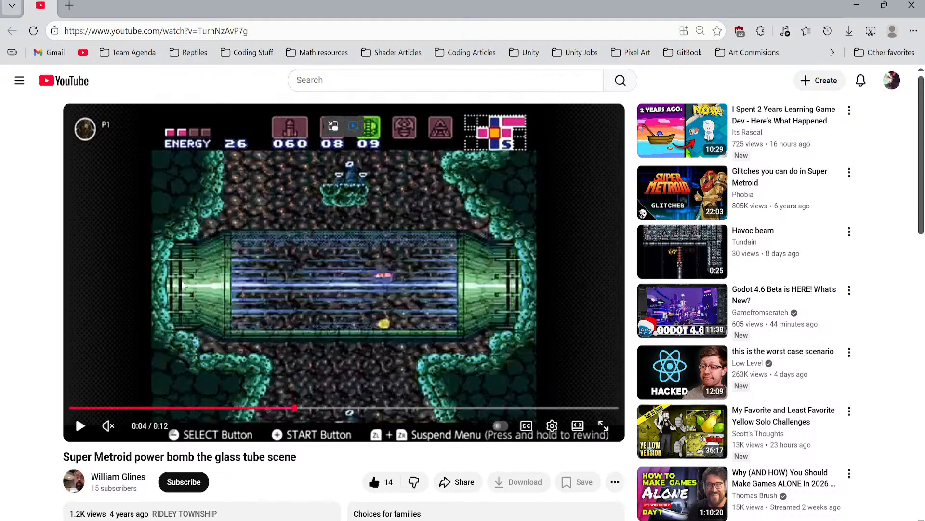
pyautogui.press('.')
pyautogui.press('.')
pyautogui.press('.')
pyautogui.press('.')
pyautogui.press('.')
pyautogui.press('.')
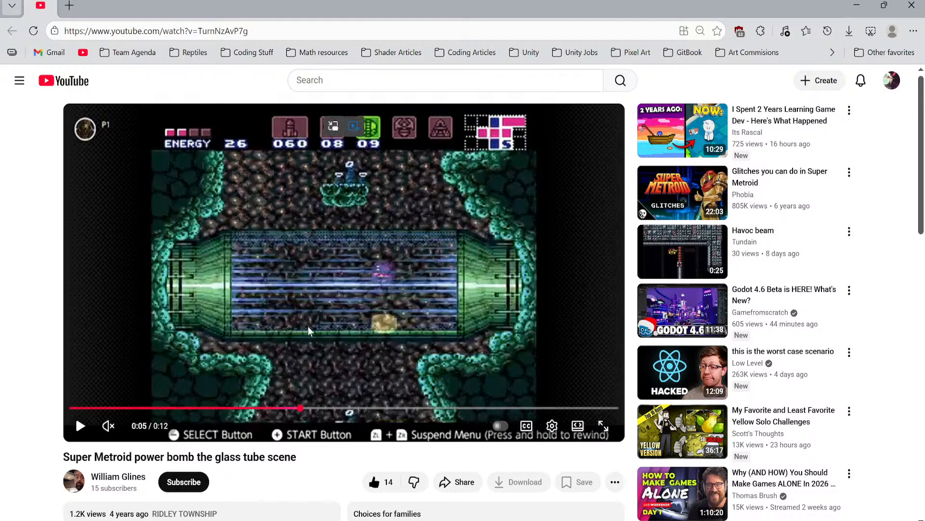
pyautogui.press('.')
pyautogui.press('.')
pyautogui.press('.')
pyautogui.press('.')
pyautogui.press('.')
pyautogui.press('.')
pyautogui.press('.')
pyautogui.press('.')
pyautogui.press('.')
pyautogui.press('.')
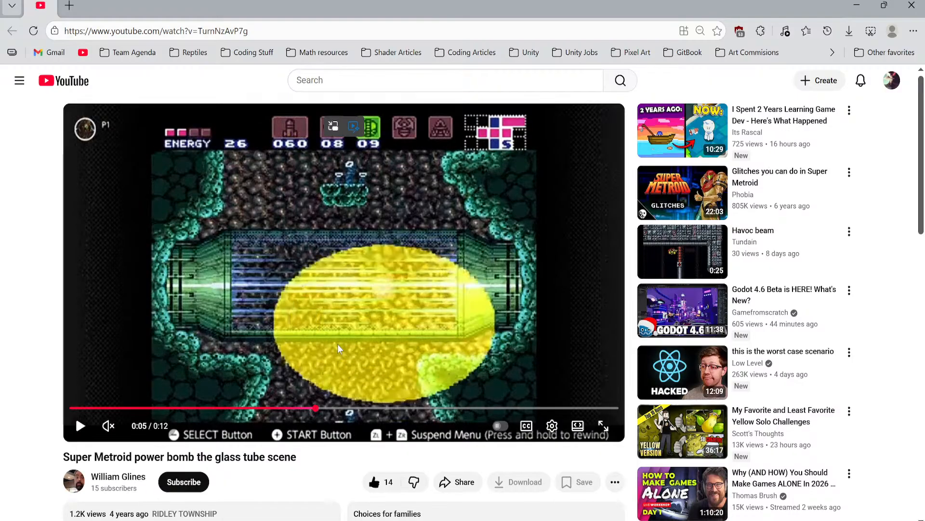
# Step: Step the reference video back frame by frame to examine how the yellow explosion starts
pyautogui.press(',')
pyautogui.press(',')
pyautogui.press(',')
pyautogui.press(',')
pyautogui.press(',')
pyautogui.press(',')
pyautogui.press(',')
pyautogui.press(',')
pyautogui.press(',')
pyautogui.press(',')
pyautogui.press(',')
pyautogui.press(',')
pyautogui.press(',')
pyautogui.press(',')
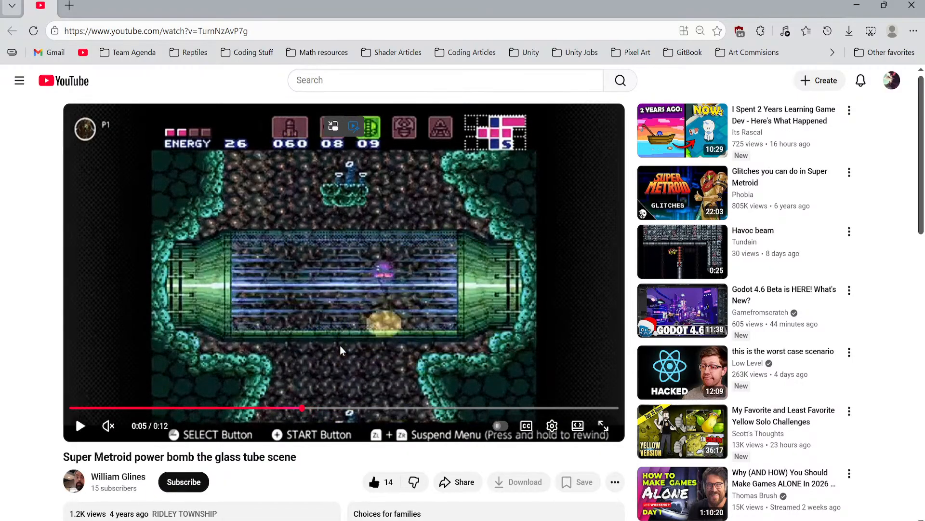
pyautogui.press(',')
pyautogui.press(',')
pyautogui.press('.')
pyautogui.press('.')
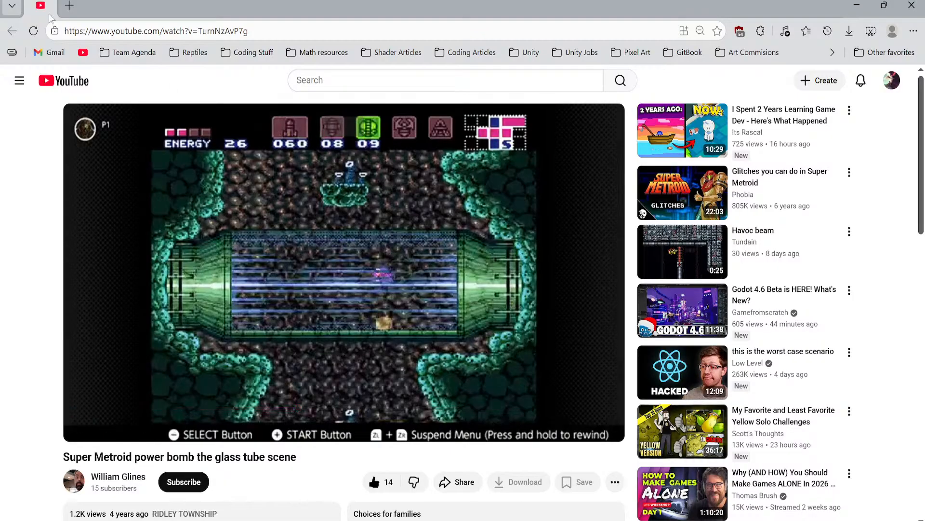
# Step: Switch back to Pixel Composer and set the animation length to 36 in the animation settings
pyautogui.moveTo(38, 10); pyautogui.dragTo(0, 150)
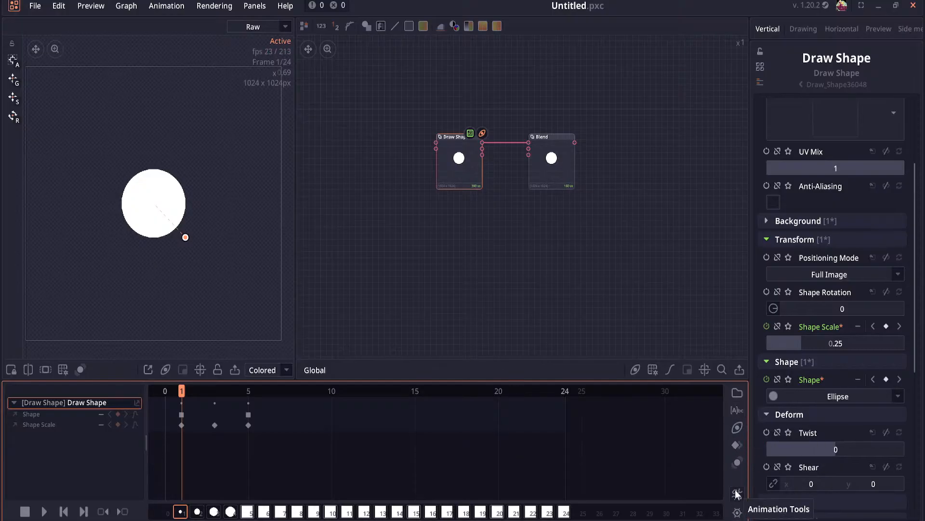
pyautogui.click(737, 512)
pyautogui.click(684, 456)
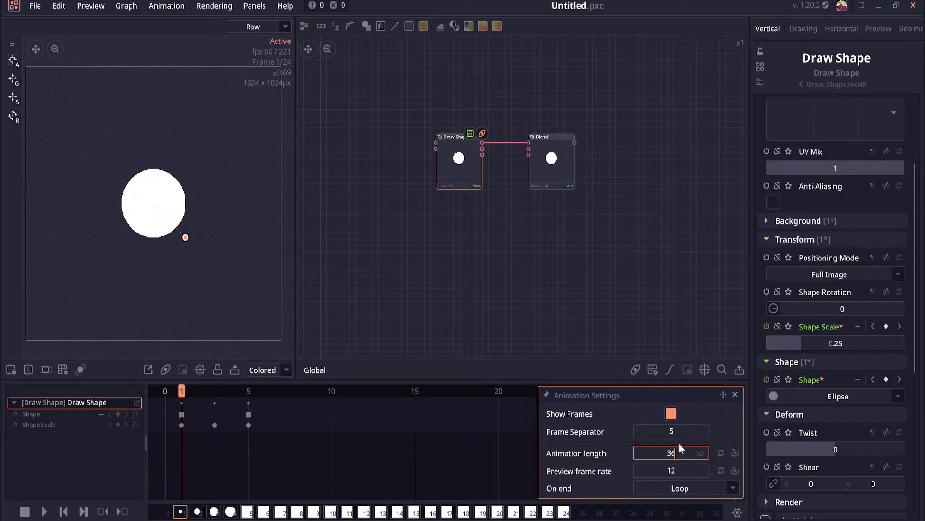
pyautogui.press('Return')
pyautogui.click(414, 364)
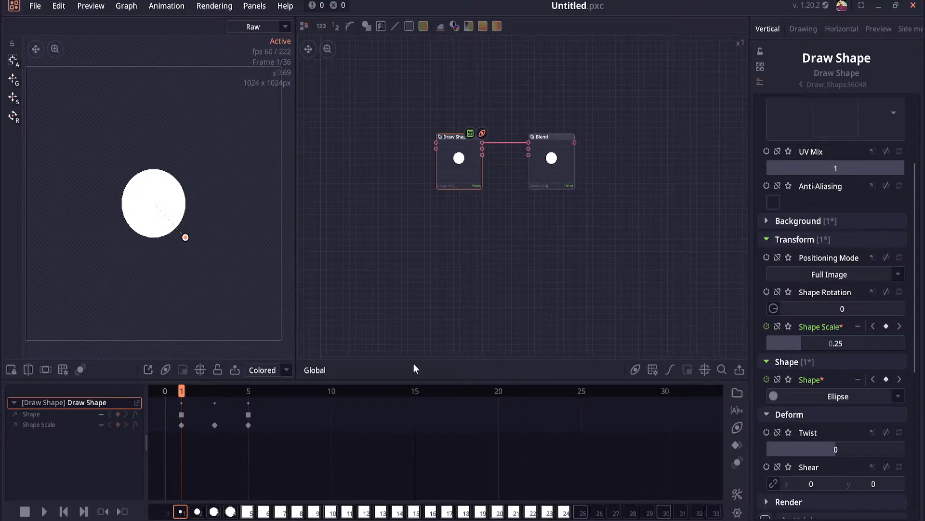
# Step: Keyframe the Draw Shape node at frame 7 with a Shape Scale of 0.1 and the shape set to Ellipse
pyautogui.moveTo(182, 391); pyautogui.dragTo(282, 392)
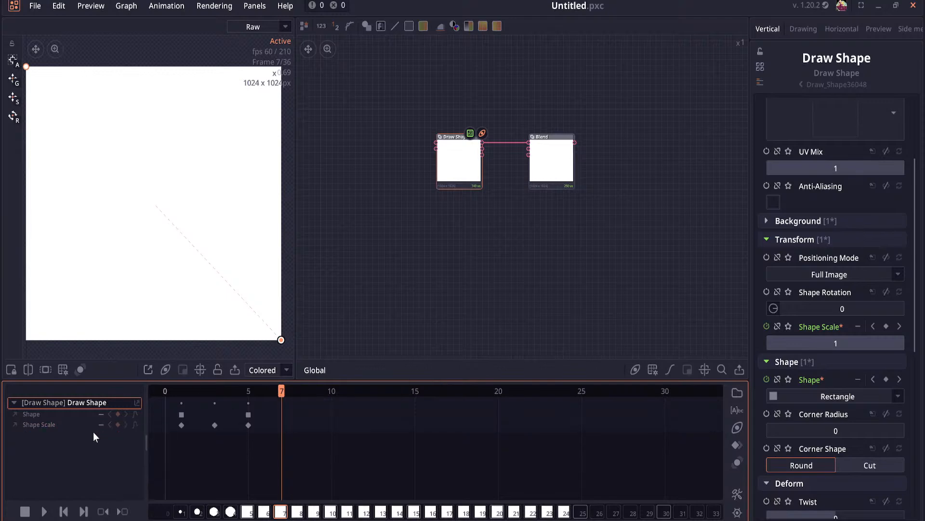
pyautogui.click(135, 425)
pyautogui.click(838, 344)
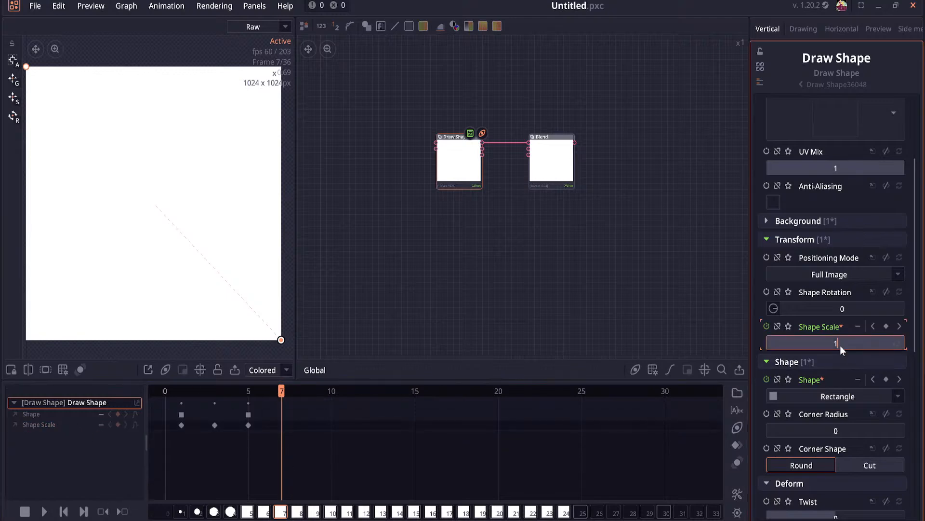
pyautogui.write('0.1')
pyautogui.press('Return')
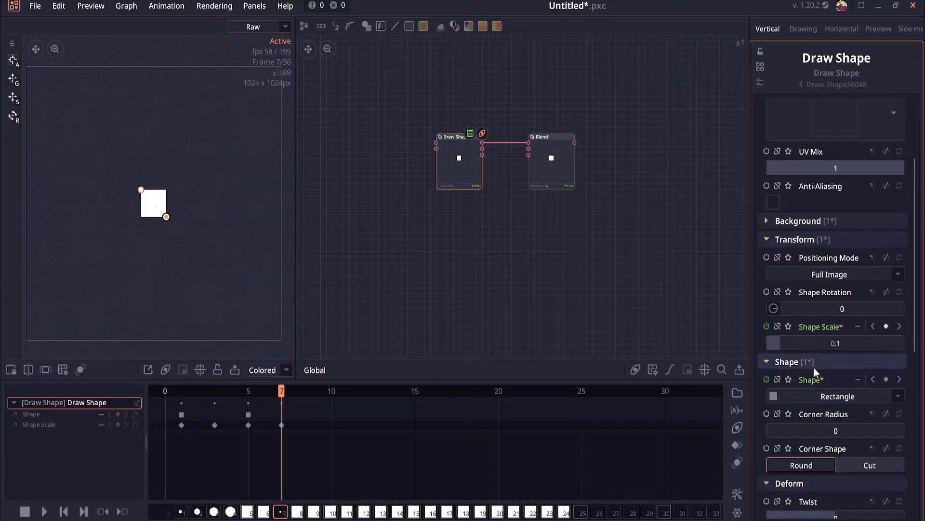
pyautogui.click(819, 395)
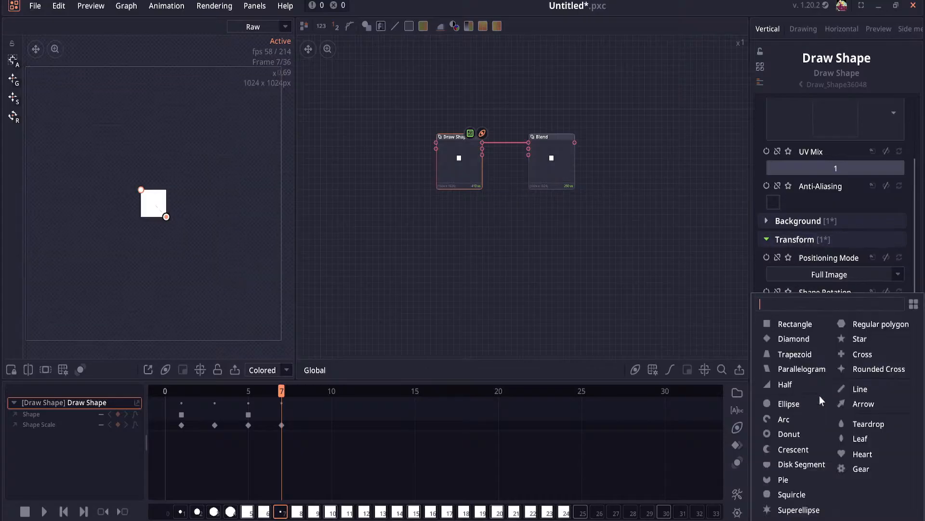
pyautogui.click(790, 404)
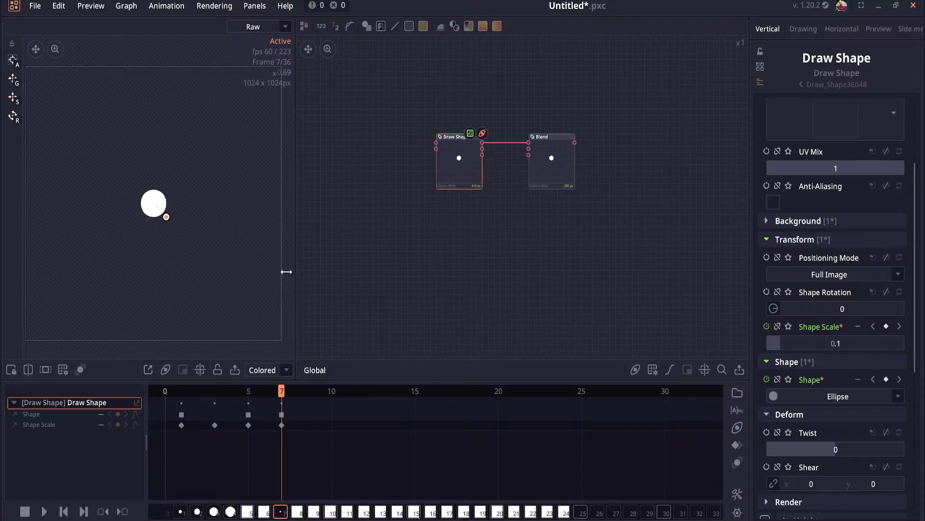
# Step: Shift the frame 7 Shape and Shape Scale keyframes to frame 6 and move the playhead there
pyautogui.click(223, 390)
pyautogui.moveTo(224, 389); pyautogui.dragTo(267, 427)
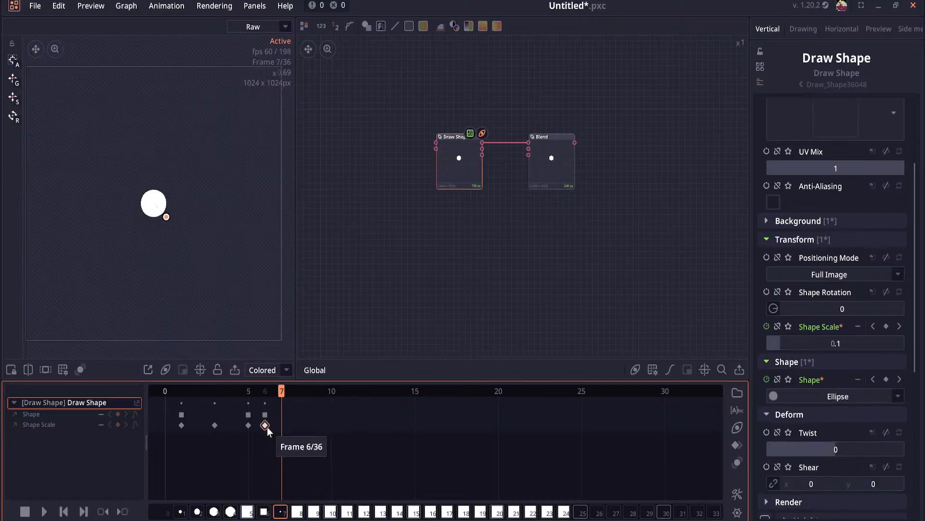
pyautogui.moveTo(276, 393)
pyautogui.mouseDown()
pyautogui.moveTo(248, 391)
pyautogui.moveTo(265, 393)
pyautogui.mouseUp()
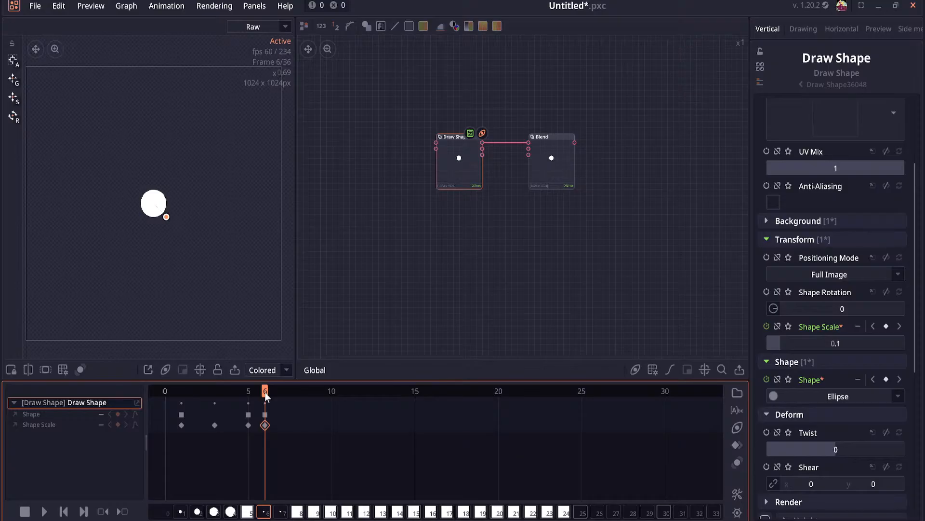
# Step: Return to frame 1 and set the Draw Shape node's Shape Color to a semi-transparent muted yellow, A8A872A4
pyautogui.click(215, 425)
pyautogui.click(213, 392)
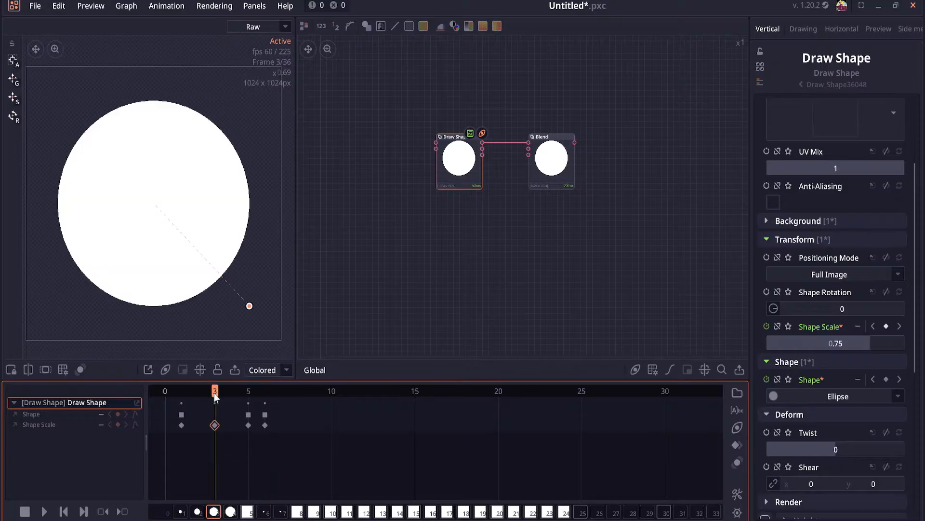
pyautogui.click(183, 392)
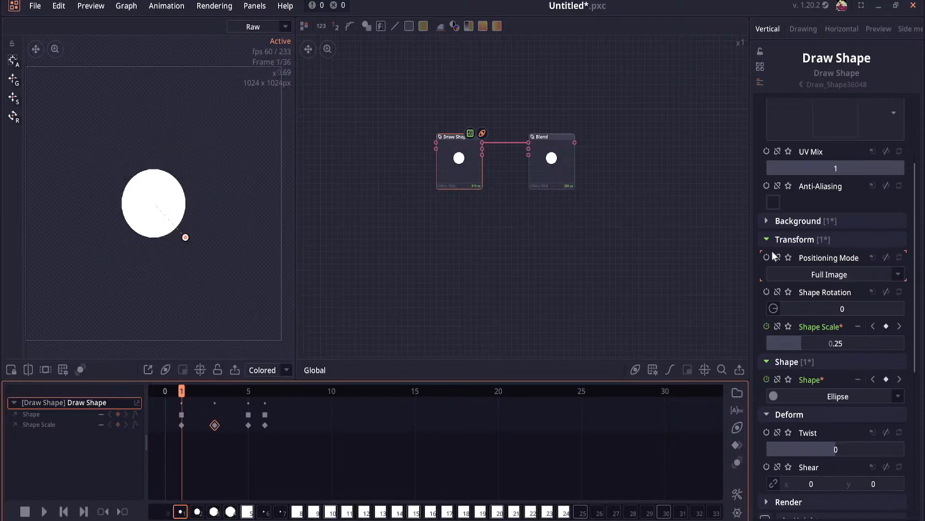
pyautogui.click(809, 223)
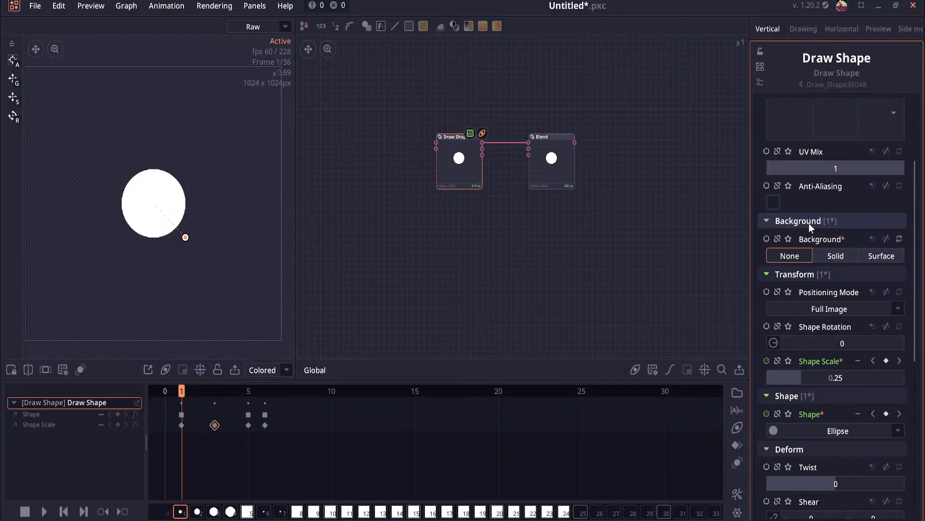
pyautogui.click(816, 222)
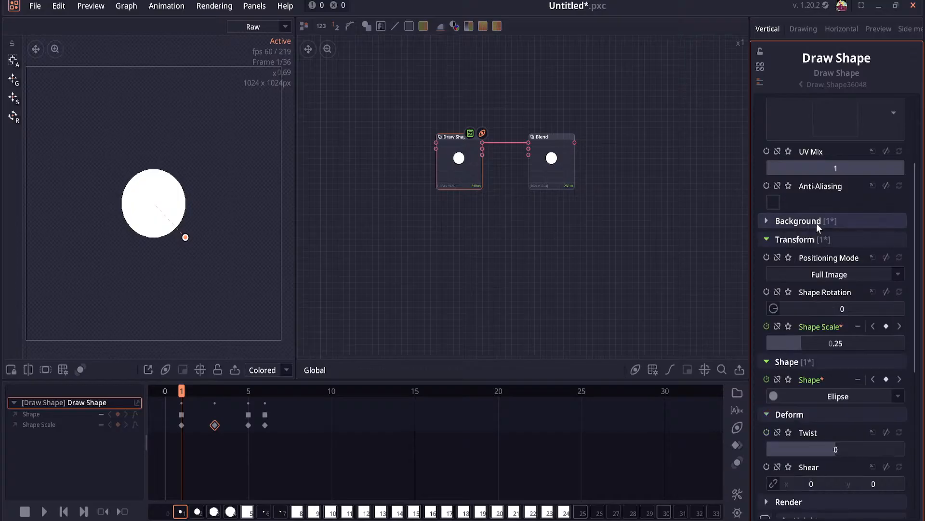
pyautogui.click(810, 241)
pyautogui.scroll(-2, 806, 255)
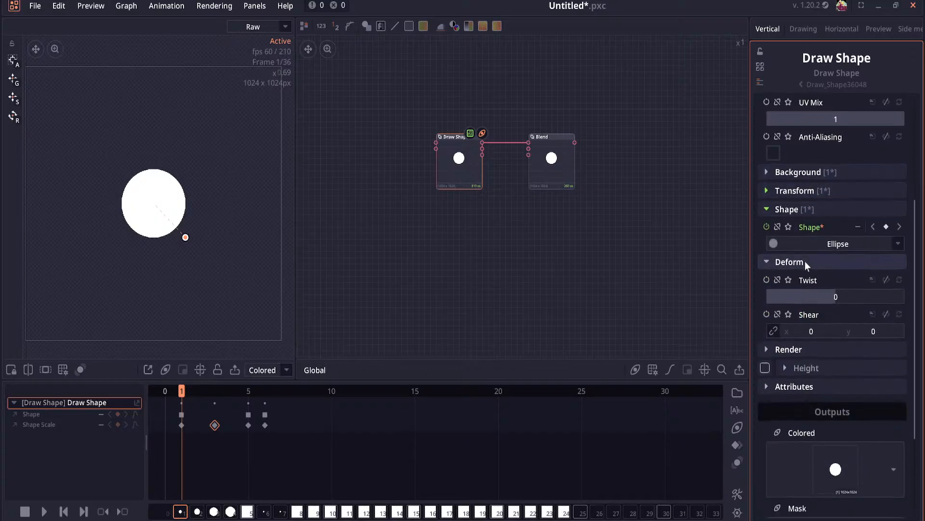
pyautogui.click(803, 302)
pyautogui.click(852, 338)
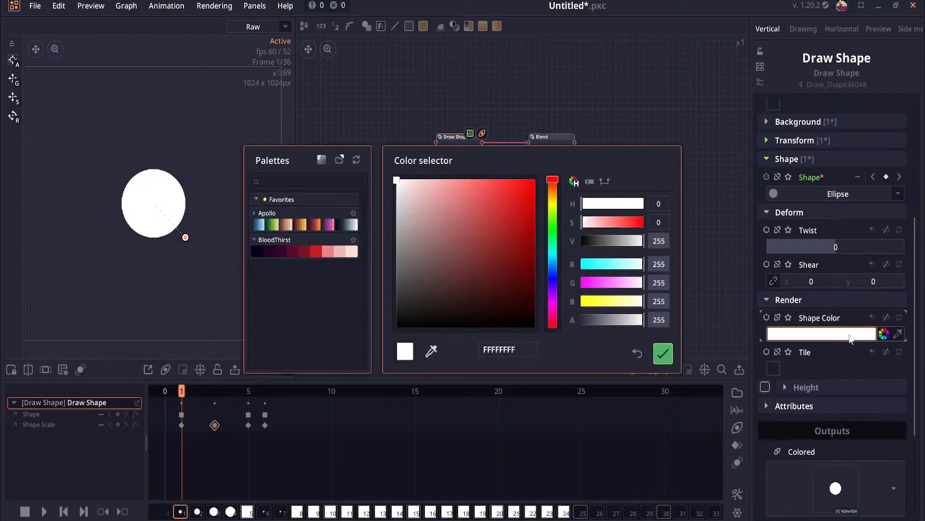
pyautogui.click(605, 302)
pyautogui.moveTo(605, 304); pyautogui.dragTo(606, 306)
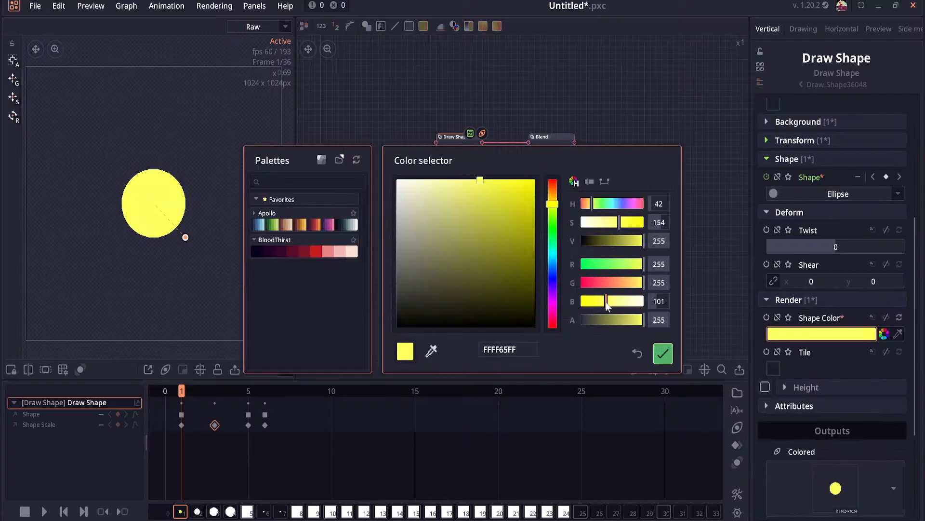
pyautogui.moveTo(620, 222); pyautogui.dragTo(616, 222)
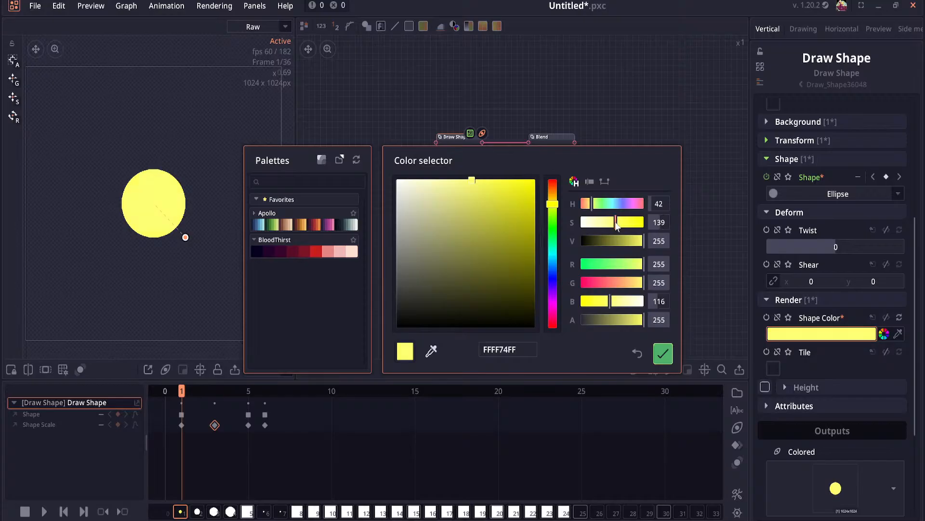
pyautogui.moveTo(470, 196); pyautogui.dragTo(441, 230)
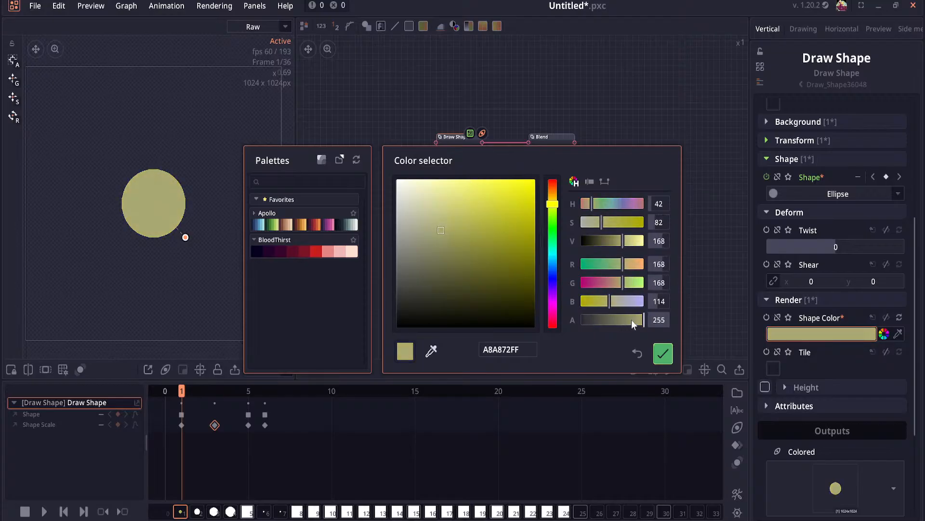
pyautogui.moveTo(631, 320); pyautogui.dragTo(621, 319)
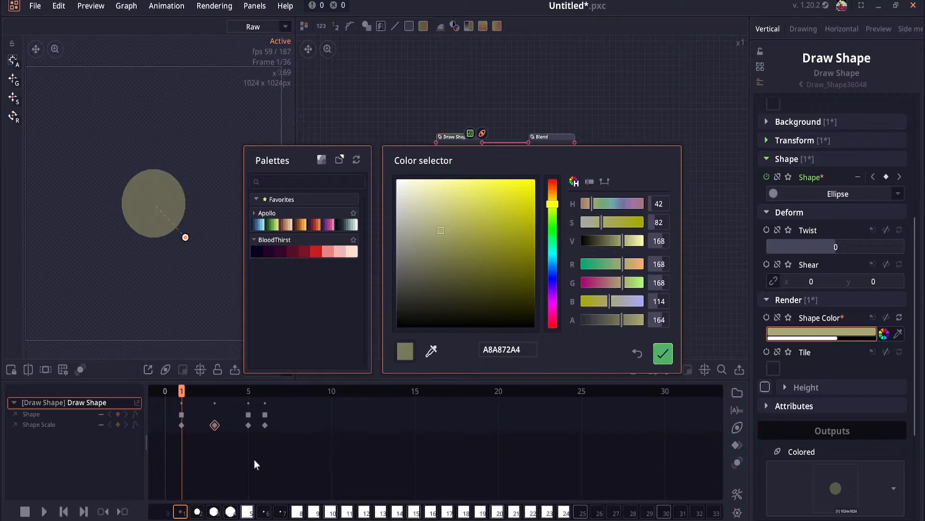
# Step: Keyframe the muted yellow Shape Color at frame 3 and set frame 1's color to semi-transparent white, FFFFFFA4
pyautogui.moveTo(202, 390)
pyautogui.mouseDown()
pyautogui.moveTo(185, 392)
pyautogui.moveTo(214, 391)
pyautogui.moveTo(180, 397)
pyautogui.moveTo(209, 397)
pyautogui.mouseUp()
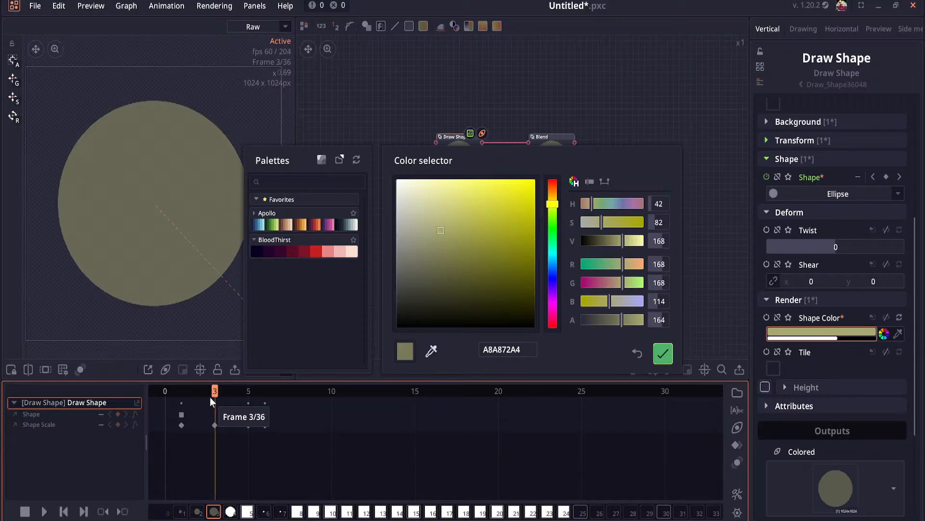
pyautogui.click(766, 317)
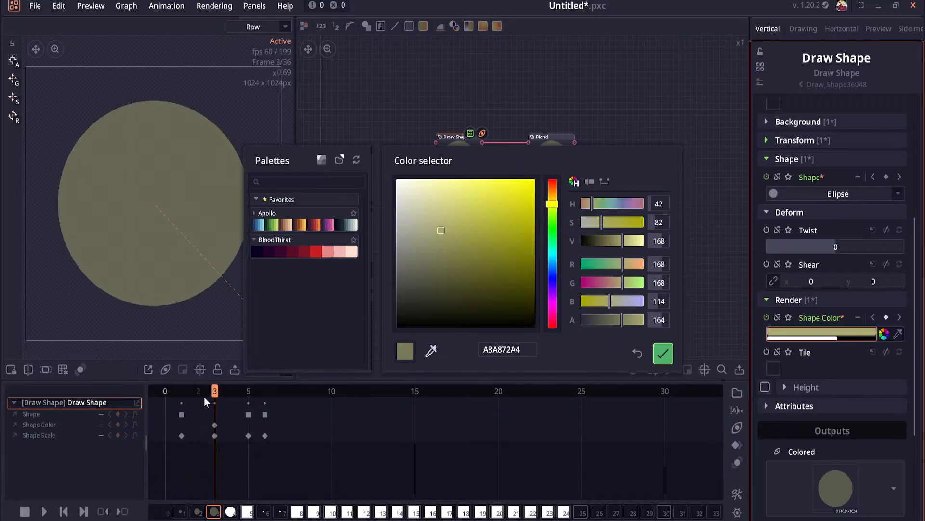
pyautogui.moveTo(198, 392); pyautogui.dragTo(181, 391)
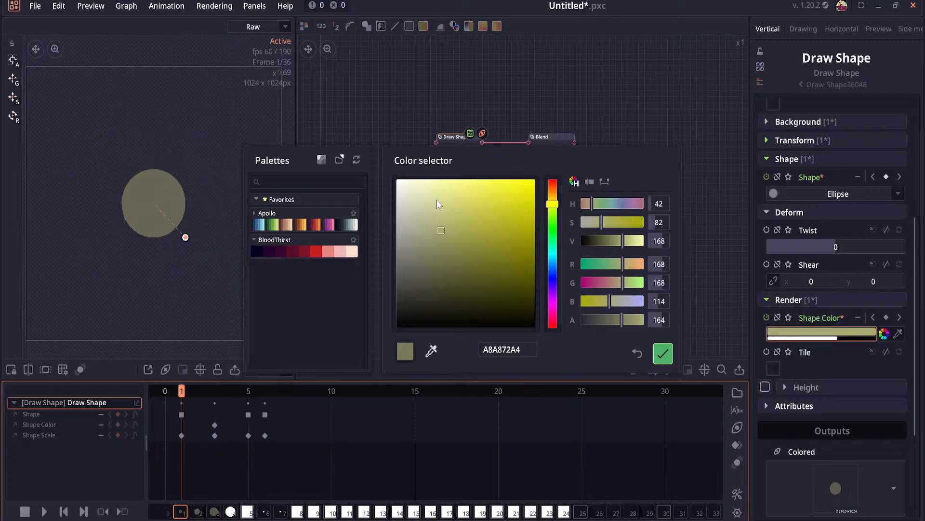
pyautogui.moveTo(438, 204); pyautogui.dragTo(394, 177)
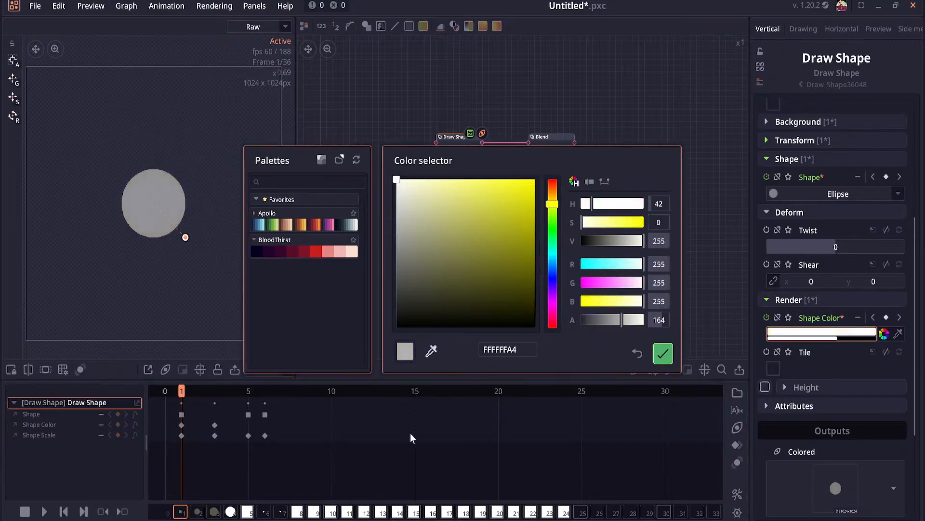
# Step: Keyframe the Shape Color at frame 5 with its alpha lowered to 81, giving A8A87251
pyautogui.moveTo(188, 389); pyautogui.dragTo(248, 397)
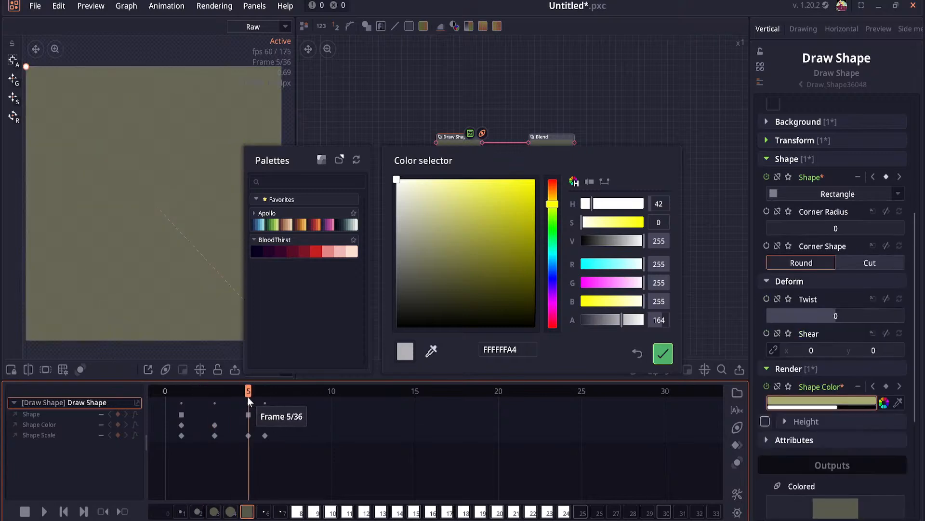
pyautogui.click(838, 400)
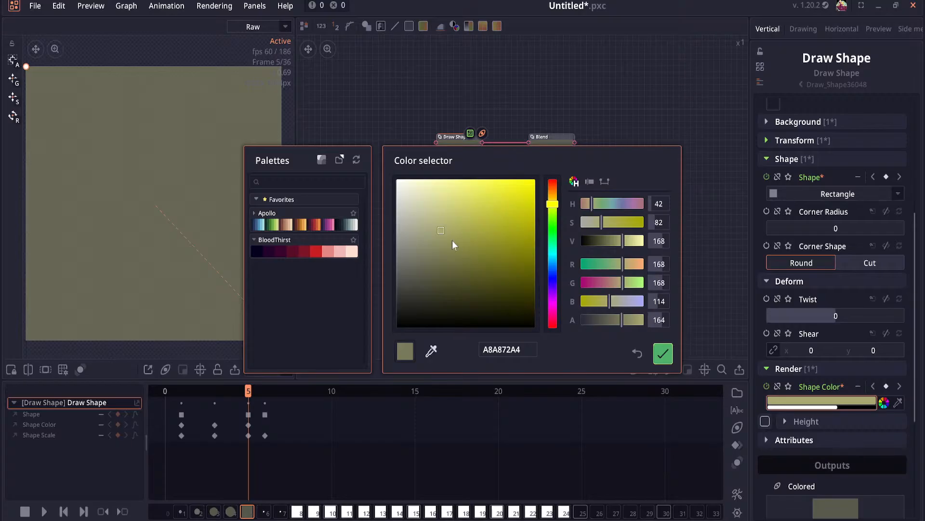
pyautogui.click(601, 320)
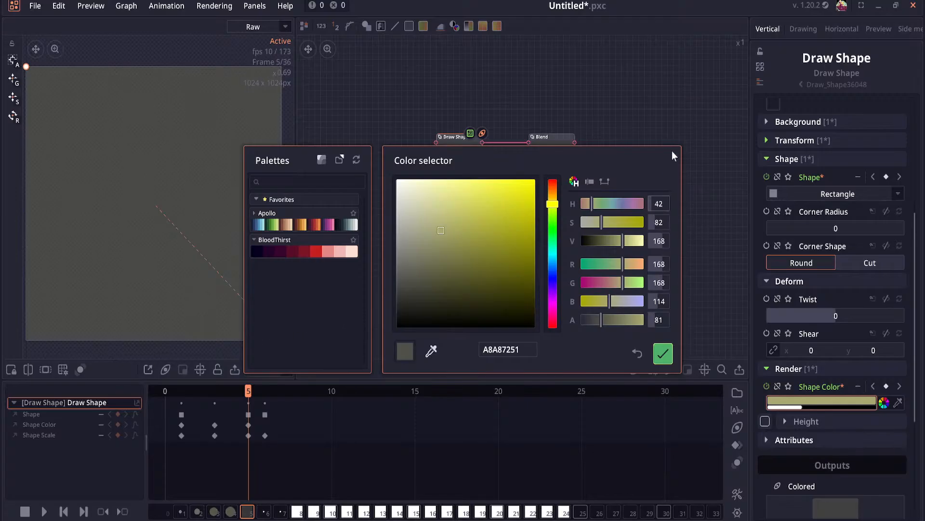
pyautogui.click(687, 126)
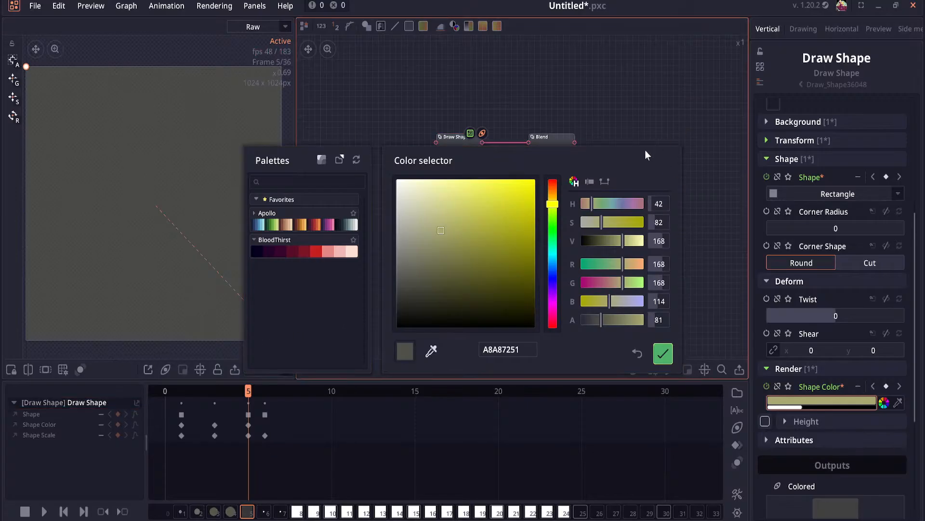
pyautogui.click(663, 353)
# Step: Keyframe the Shape Color at frame 12 as a pale off-white with alpha 189, FAFAEABD
pyautogui.moveTo(241, 394); pyautogui.dragTo(269, 395)
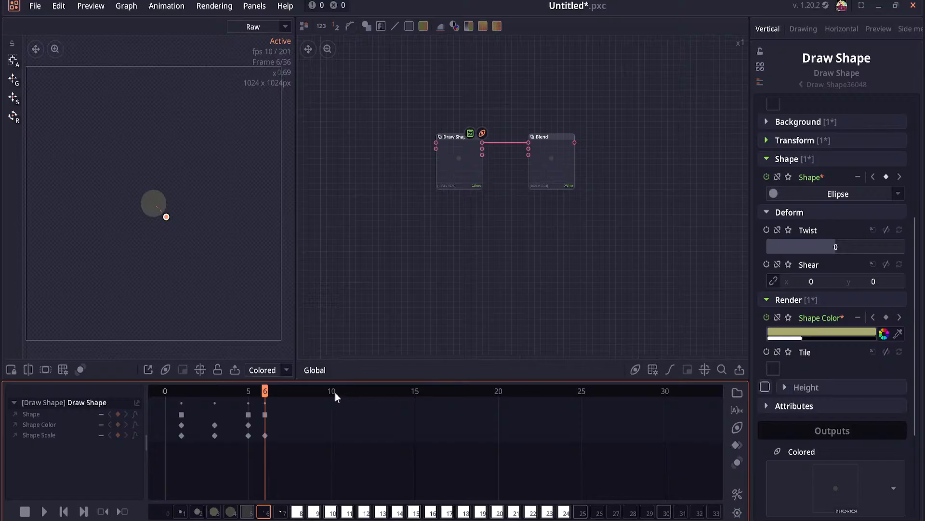
pyautogui.moveTo(334, 392); pyautogui.dragTo(361, 437)
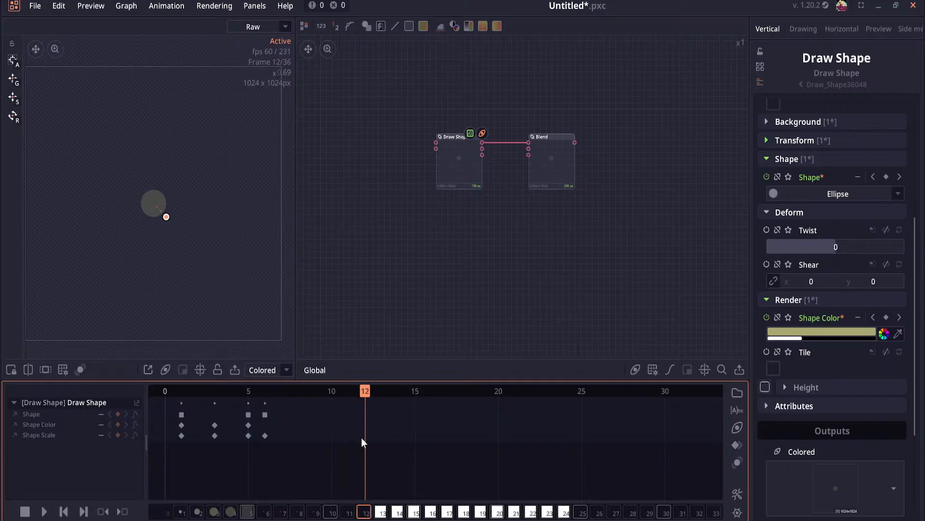
pyautogui.click(811, 332)
pyautogui.click(424, 198)
pyautogui.moveTo(424, 199); pyautogui.dragTo(405, 182)
pyautogui.moveTo(605, 319); pyautogui.dragTo(627, 323)
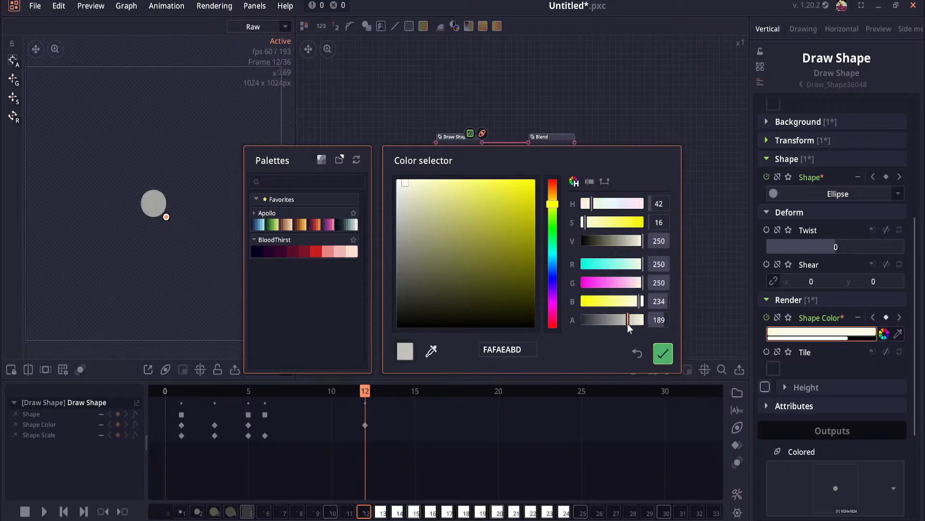
pyautogui.click(215, 436)
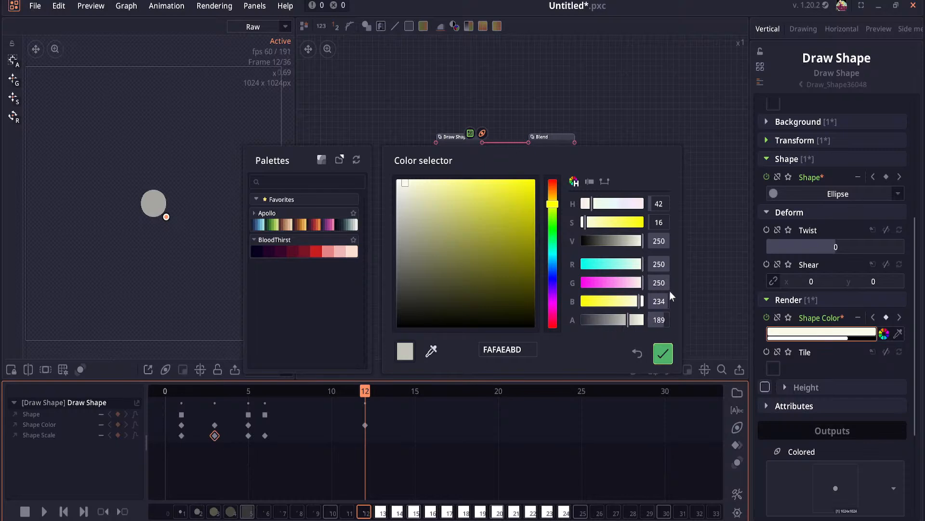
pyautogui.moveTo(216, 436)
pyautogui.moveTo(357, 388)
pyautogui.mouseDown()
pyautogui.moveTo(211, 395)
pyautogui.moveTo(388, 392)
pyautogui.moveTo(369, 398)
pyautogui.mouseUp()
pyautogui.click(662, 361)
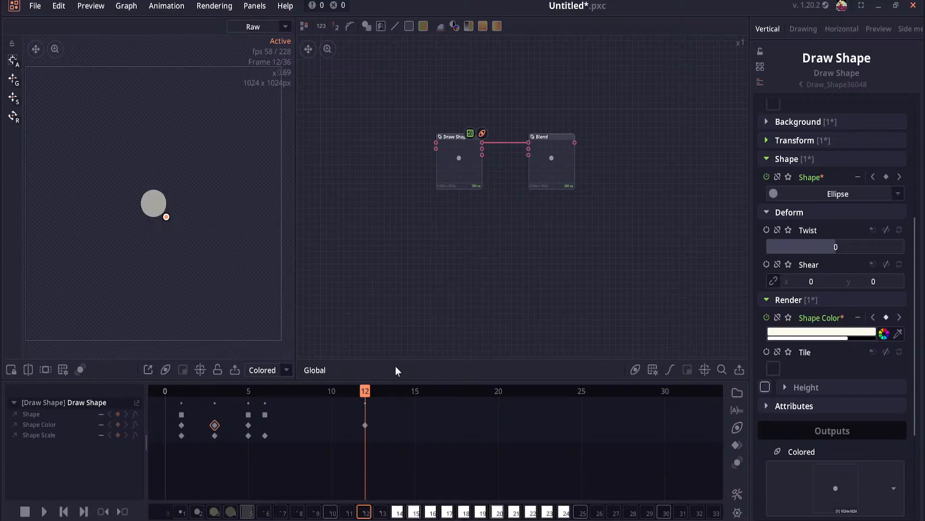
# Step: Check the Shape Color alpha at frame 3 and set frame 12's alpha to the same 164
pyautogui.click(211, 392)
pyautogui.click(843, 332)
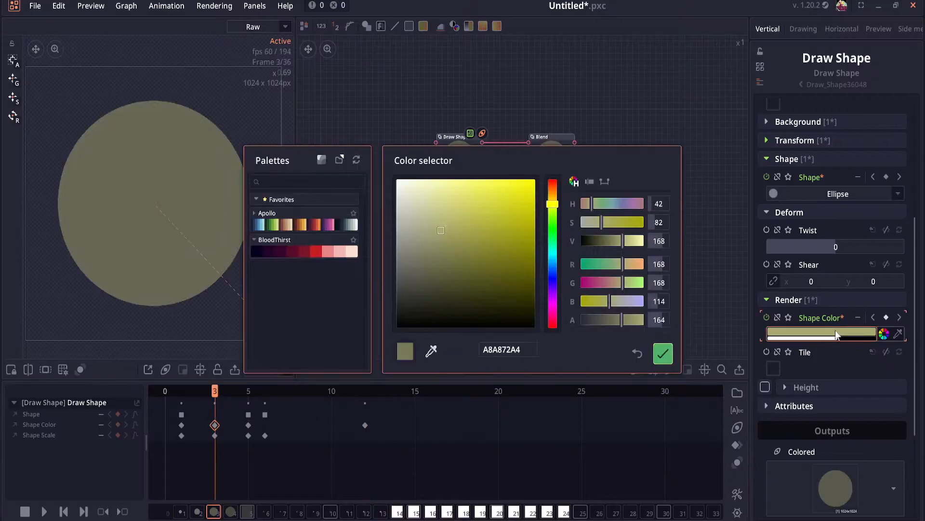
pyautogui.click(663, 354)
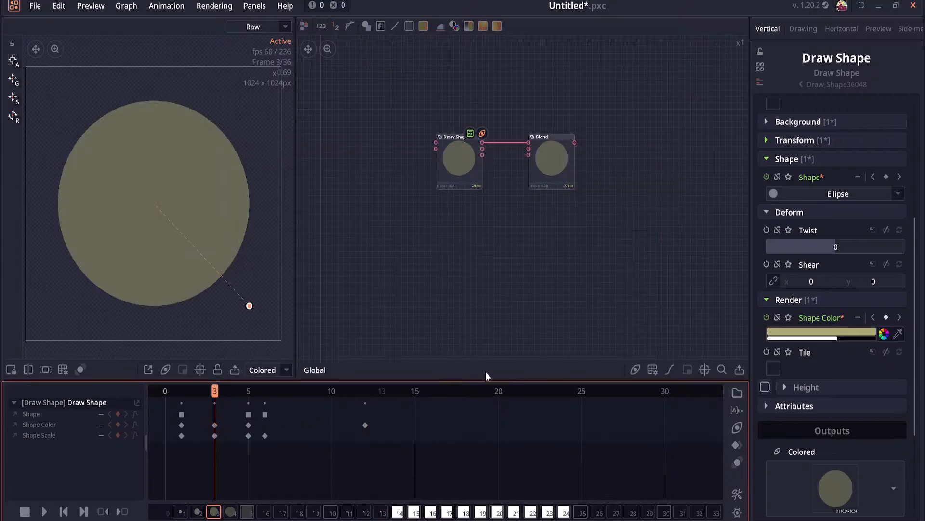
pyautogui.click(366, 391)
pyautogui.click(804, 332)
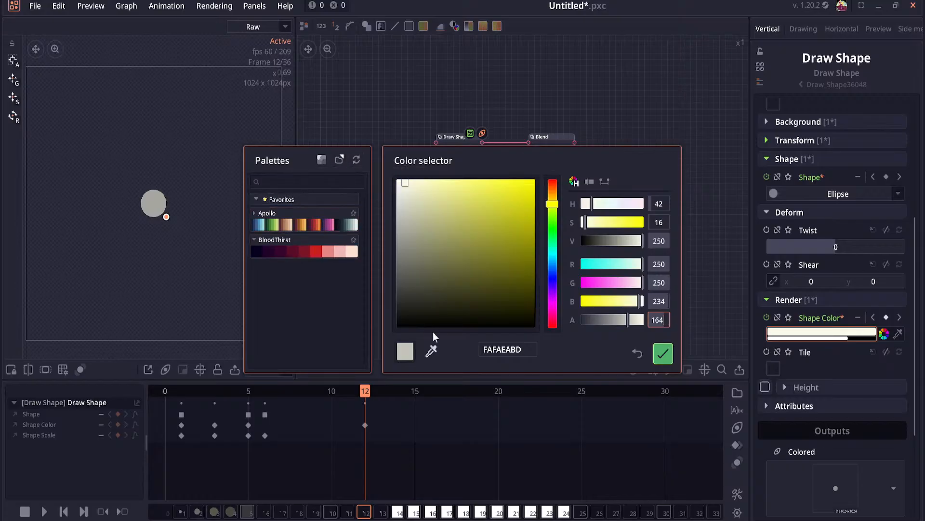
pyautogui.click(659, 355)
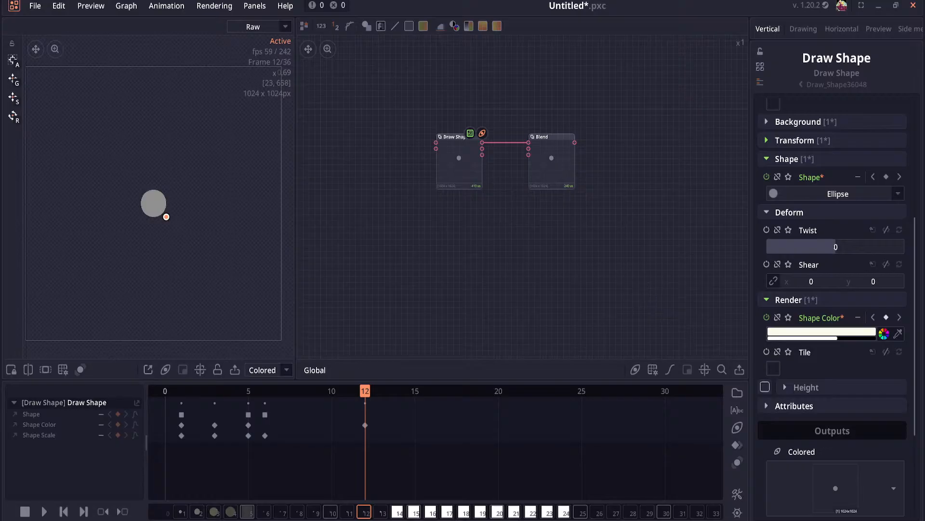
pyautogui.moveTo(355, 391); pyautogui.dragTo(366, 411)
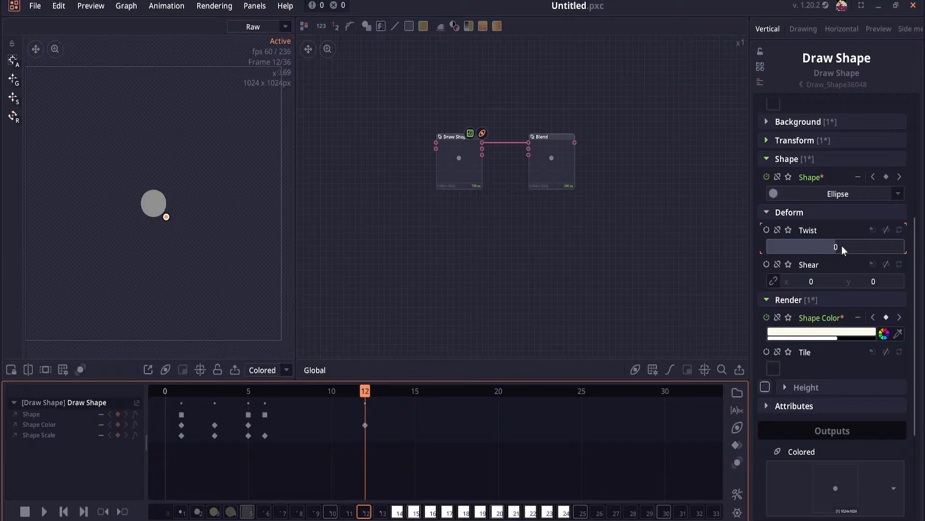
# Step: Keyframe the Draw Shape node's Shape Scale at frame 12 with a value of 1
pyautogui.scroll(1, 842, 244)
pyautogui.click(818, 166)
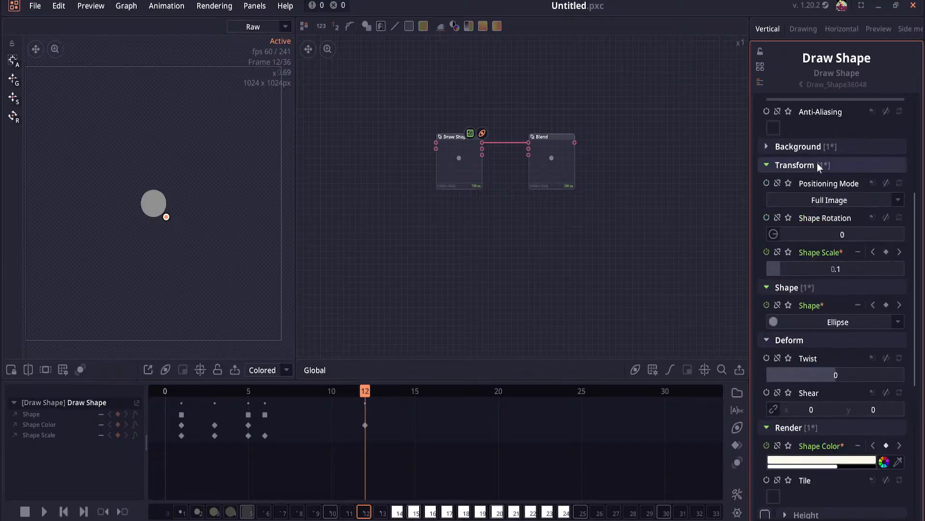
pyautogui.click(849, 270)
pyautogui.write('0.1')
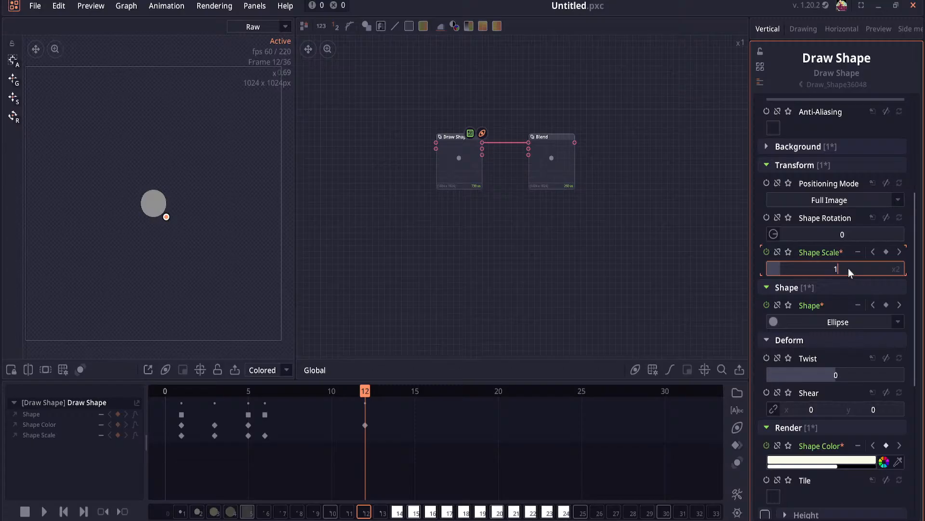
pyautogui.write('5')
pyautogui.press('Return')
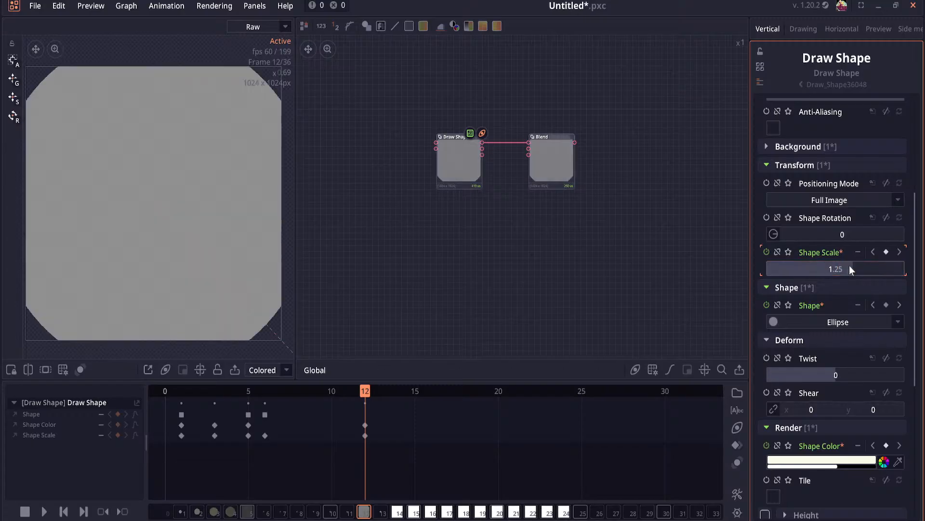
pyautogui.click(849, 268)
pyautogui.write('5')
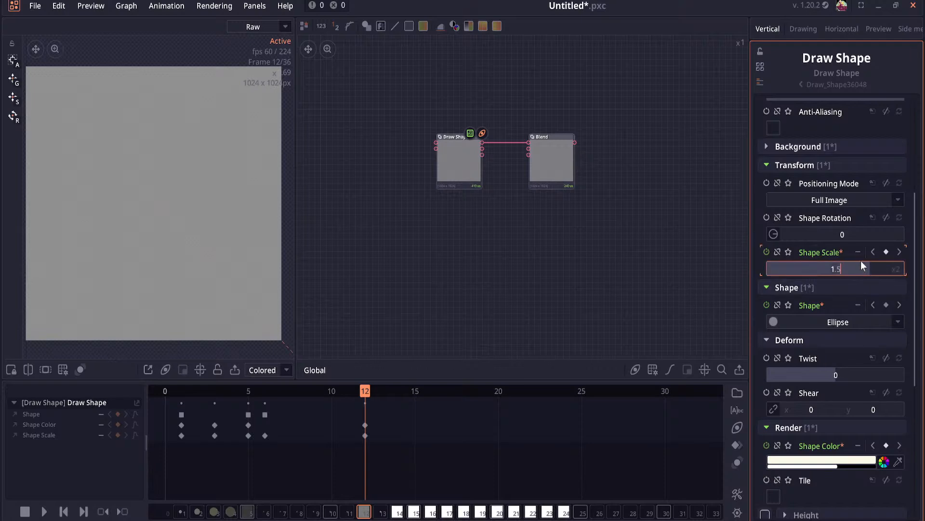
pyautogui.press('BackSpace')
pyautogui.press('BackSpace')
pyautogui.press('Return')
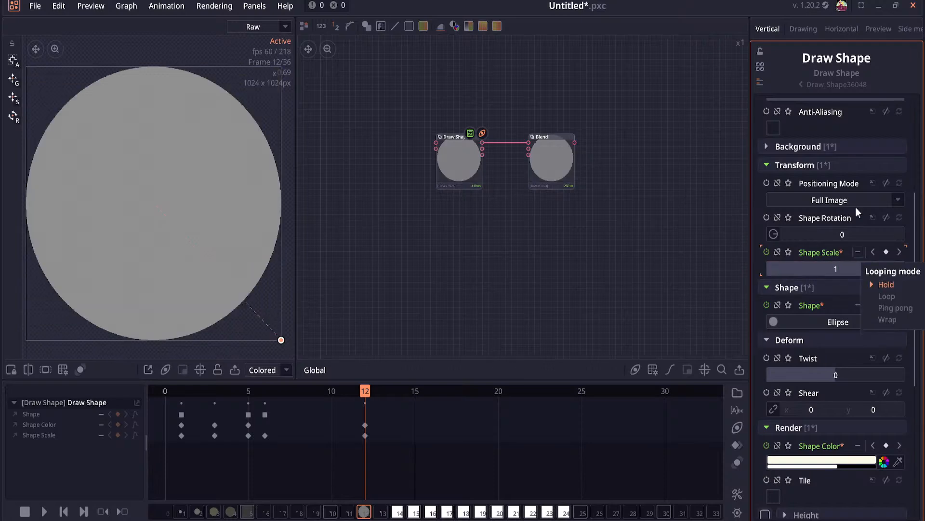
# Step: Examine the interpolated Shape Color at frames 9 and 10
pyautogui.click(364, 391)
pyautogui.moveTo(365, 393)
pyautogui.mouseDown()
pyautogui.moveTo(262, 410)
pyautogui.moveTo(365, 406)
pyautogui.mouseUp()
pyautogui.click(330, 409)
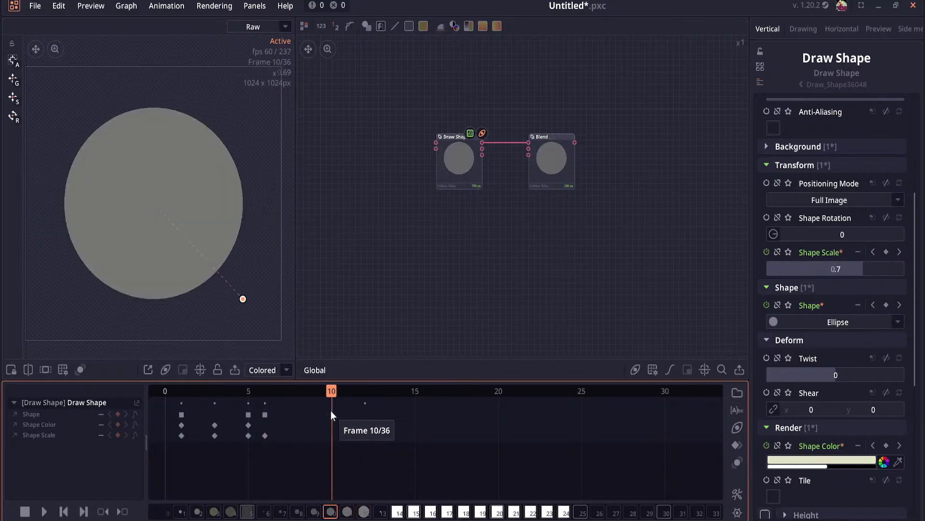
pyautogui.click(842, 459)
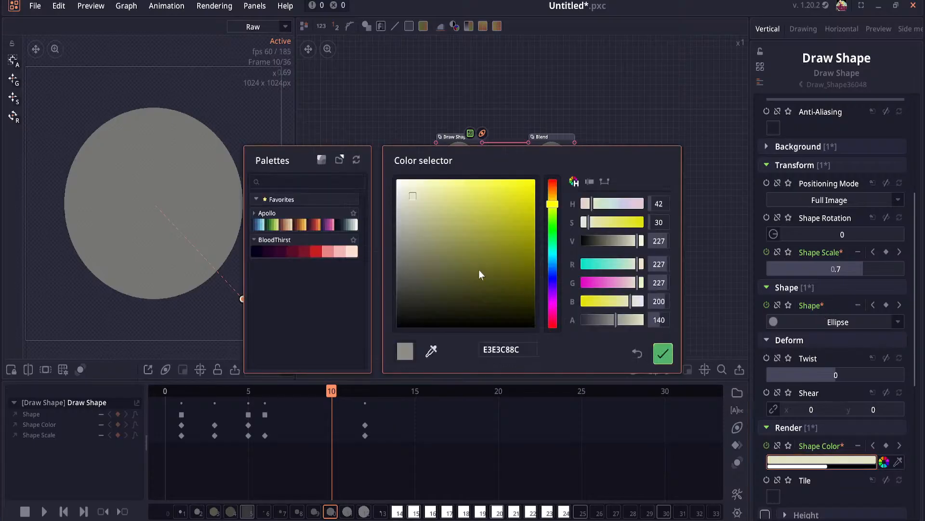
pyautogui.moveTo(331, 400)
pyautogui.mouseDown()
pyautogui.moveTo(270, 397)
pyautogui.moveTo(323, 407)
pyautogui.mouseUp()
pyautogui.click(323, 407)
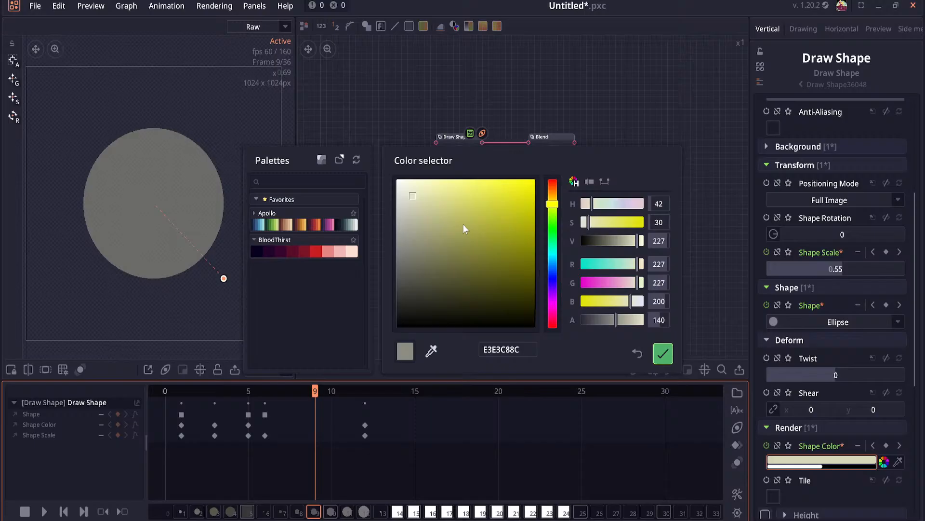
pyautogui.click(323, 398)
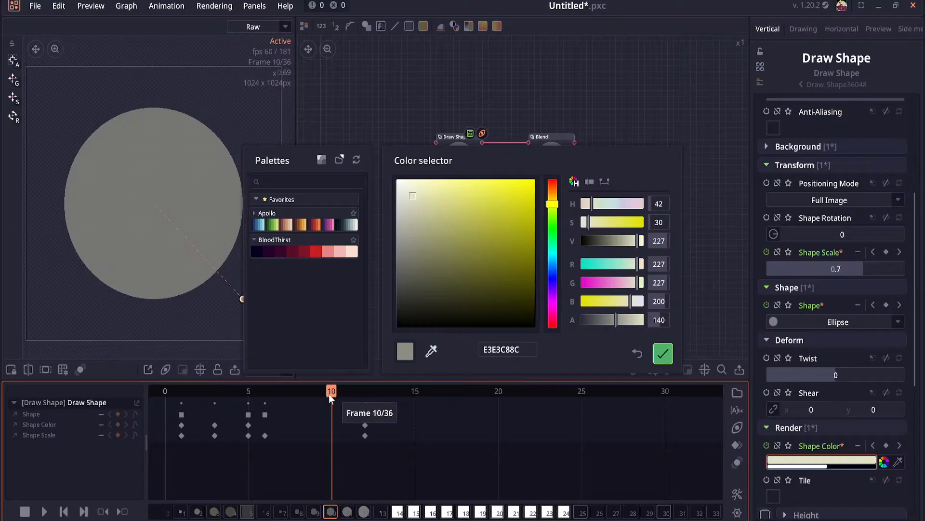
# Step: Try to sample the muted yellow Shape Color at frame 3 with the eyedropper
pyautogui.moveTo(329, 394); pyautogui.dragTo(220, 404)
pyautogui.click(432, 351)
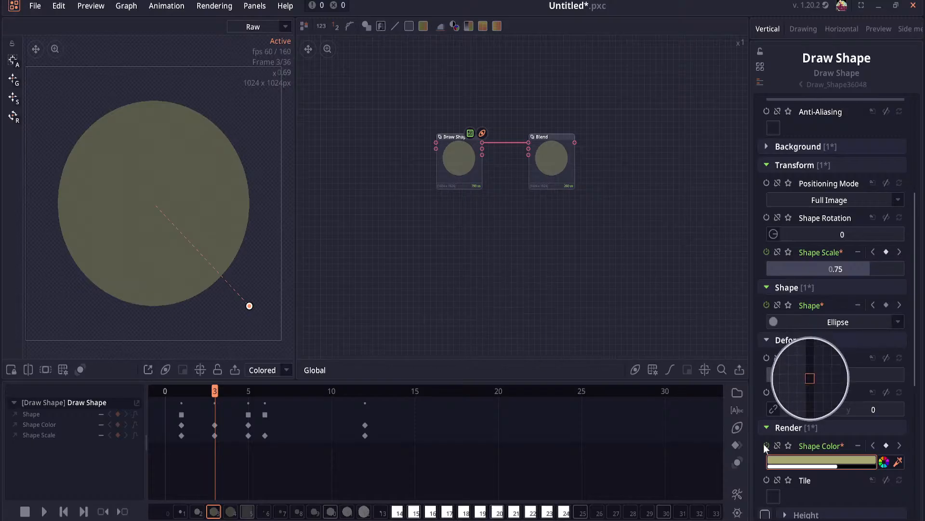
pyautogui.click(795, 461)
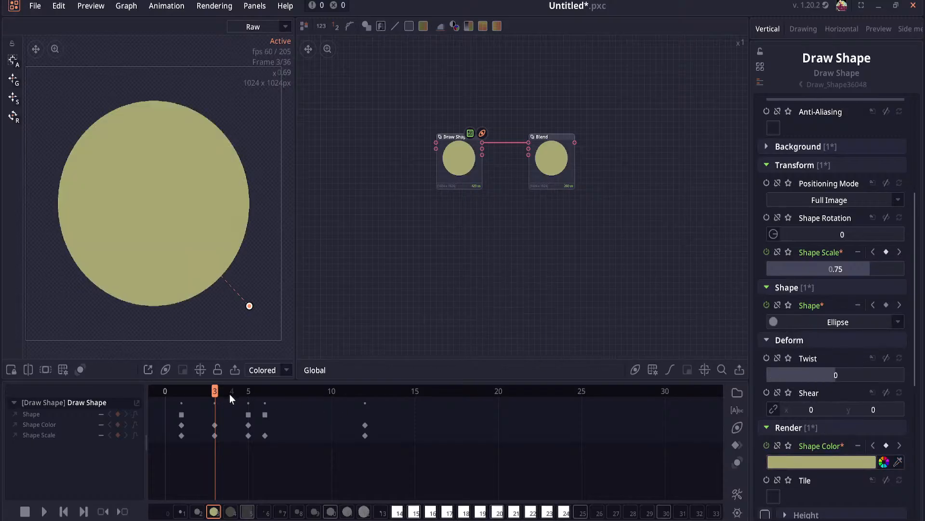
pyautogui.moveTo(225, 392)
pyautogui.mouseDown()
pyautogui.moveTo(325, 394)
pyautogui.moveTo(198, 400)
pyautogui.moveTo(209, 401)
pyautogui.mouseUp()
pyautogui.click(870, 460)
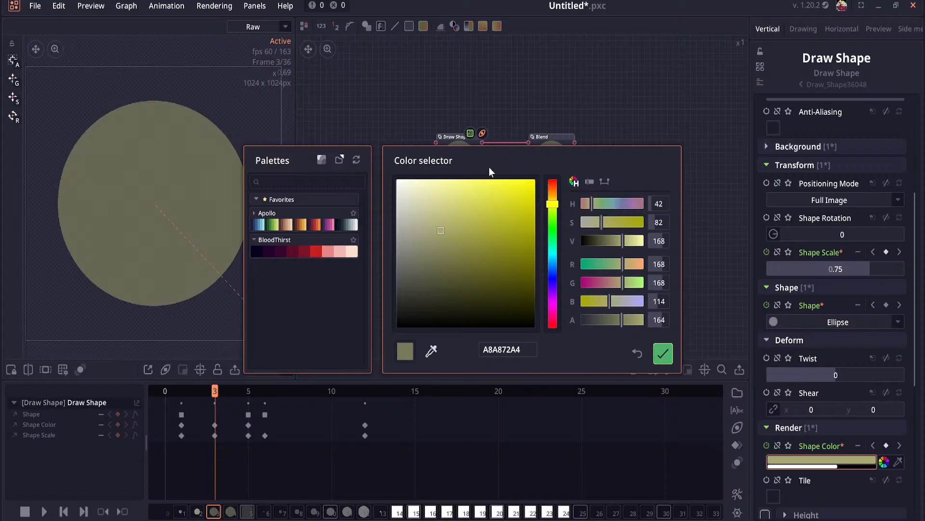
pyautogui.click(663, 354)
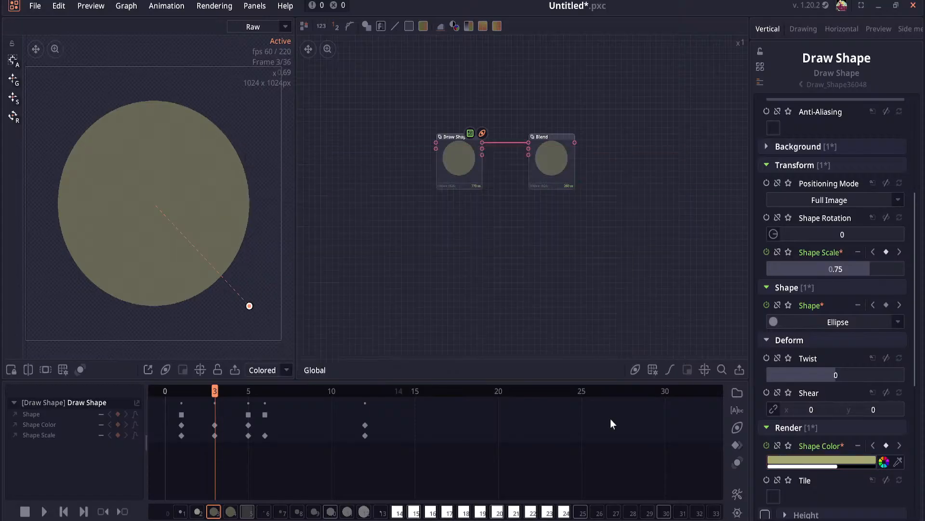
# Step: Reuse frame 3's Shape Color at frame 9 by keyframing the muted yellow A8A872A4 there
pyautogui.click(822, 459)
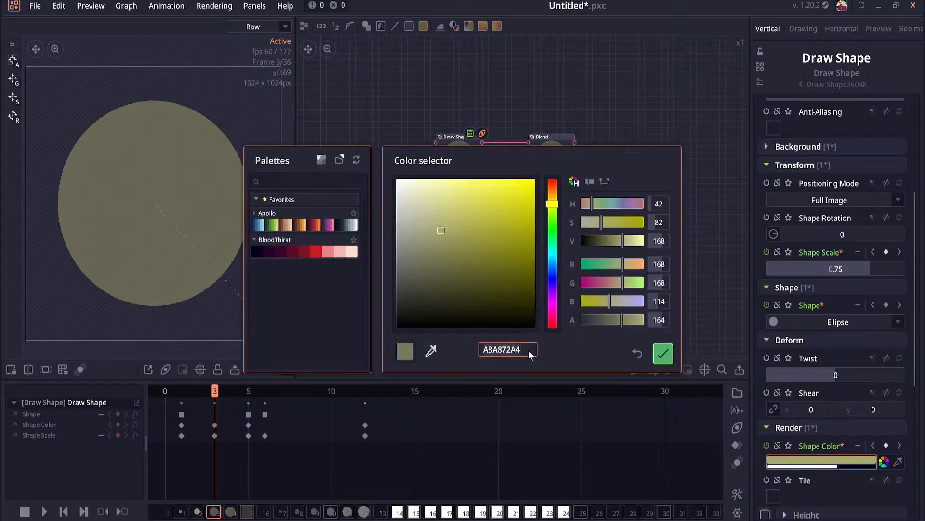
pyautogui.click(354, 393)
pyautogui.moveTo(369, 394); pyautogui.dragTo(321, 395)
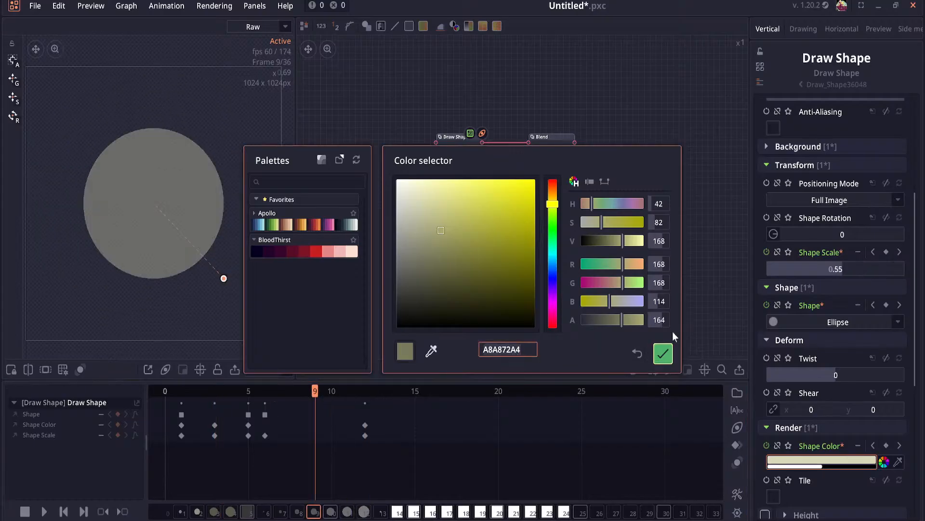
pyautogui.click(703, 192)
pyautogui.click(663, 355)
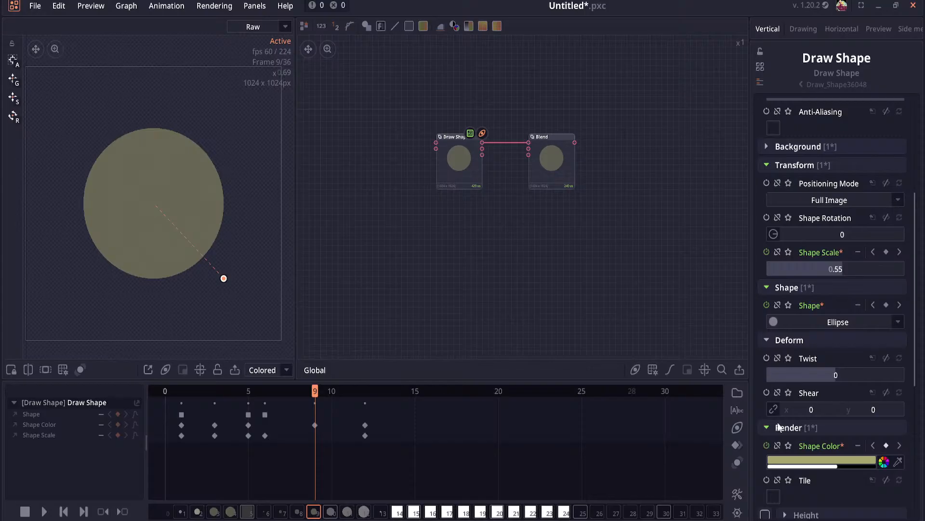
# Step: Brighten the Shape Color keyframe at frame 9 to a lighter, more vivid yellow with the same alpha
pyautogui.click(834, 463)
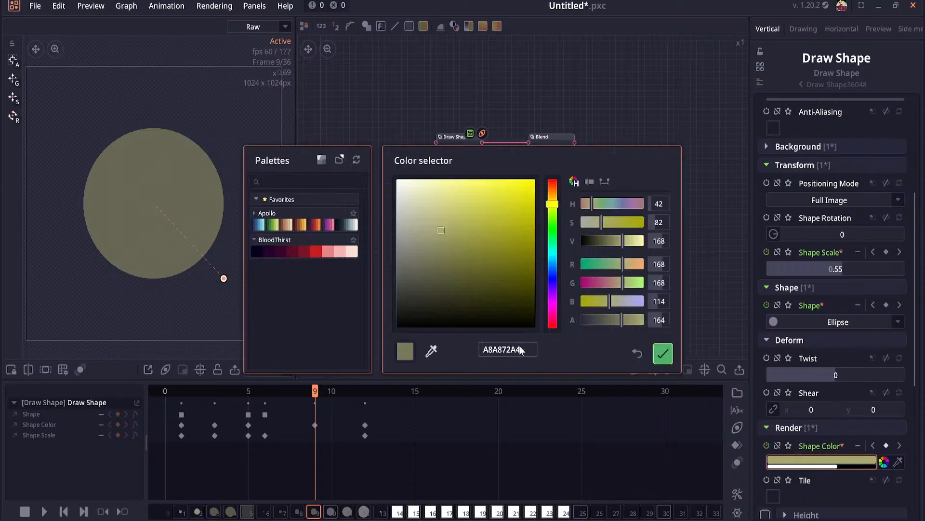
pyautogui.write('A8A872A4')
pyautogui.moveTo(447, 206); pyautogui.dragTo(457, 200)
pyautogui.click(663, 354)
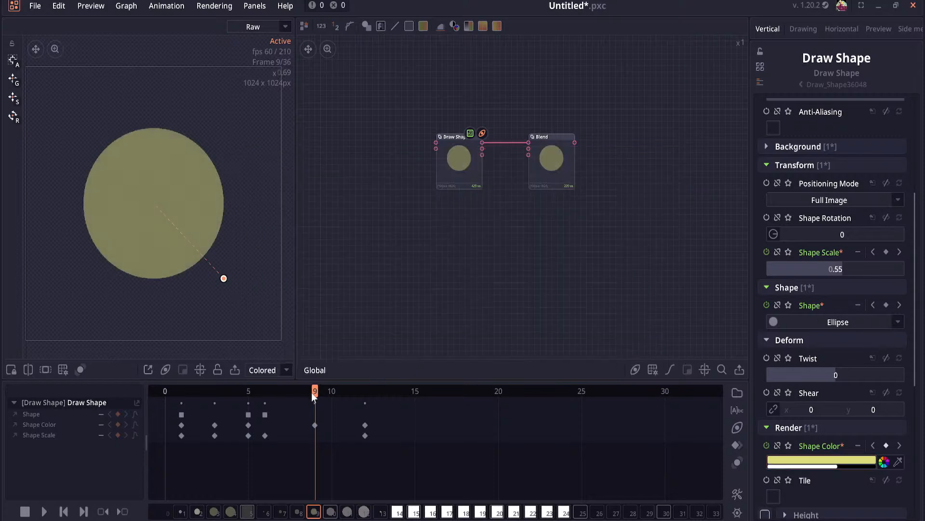
# Step: Keyframe the Shape Scale at frame 14 with a value of 1.5
pyautogui.moveTo(313, 391); pyautogui.dragTo(401, 403)
pyautogui.click(825, 270)
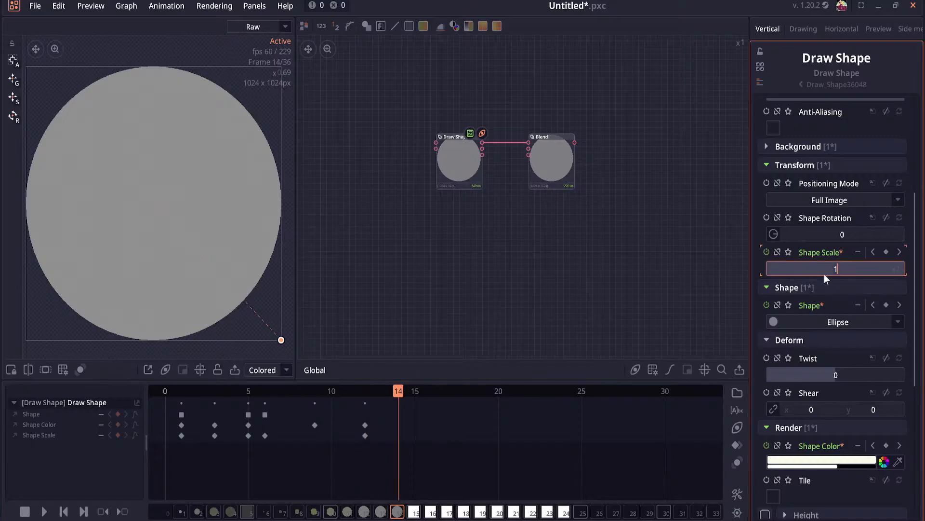
pyautogui.write('.5')
pyautogui.press('Return')
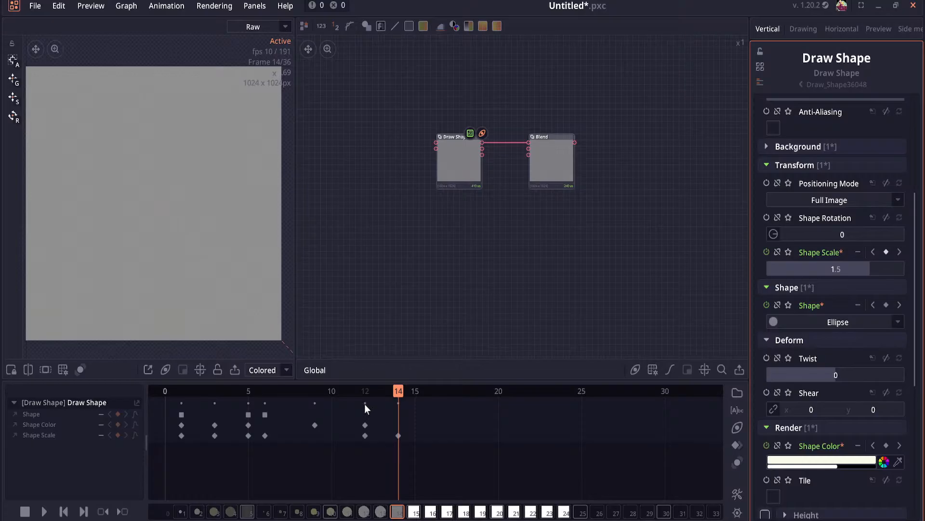
# Step: Move the Shape Color and Shape Scale keyframes from frame 12 to frame 10
pyautogui.moveTo(352, 395); pyautogui.dragTo(377, 451)
pyautogui.click(313, 424)
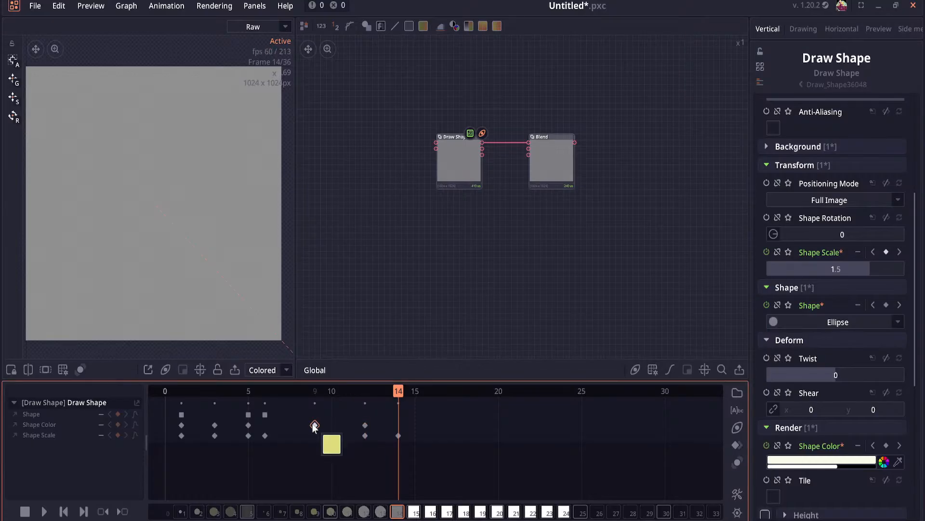
pyautogui.click(315, 390)
pyautogui.click(364, 391)
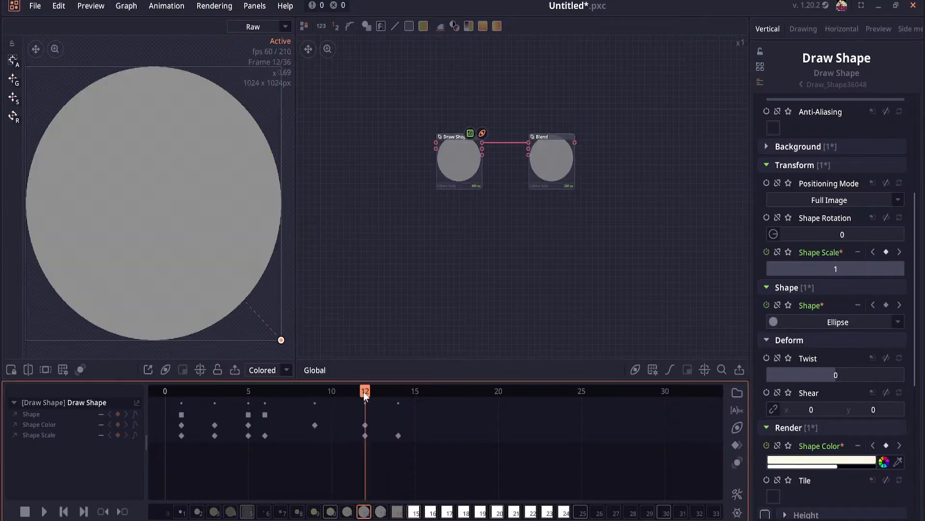
pyautogui.click(365, 435)
pyautogui.keyDown('shift'); pyautogui.click(364, 424); pyautogui.keyUp('shift')
pyautogui.moveTo(364, 424); pyautogui.dragTo(333, 425)
pyautogui.moveTo(333, 389)
pyautogui.mouseDown()
pyautogui.moveTo(262, 391)
pyautogui.moveTo(333, 394)
pyautogui.mouseUp()
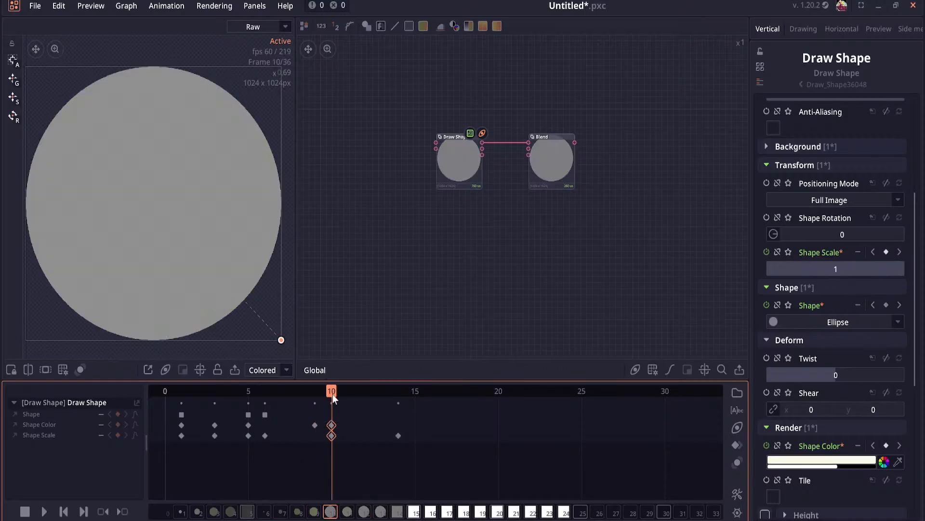
# Step: Copy frame 10's pale off-white Shape Color, FAFAEAA4, to a new keyframe at frame 11
pyautogui.click(838, 463)
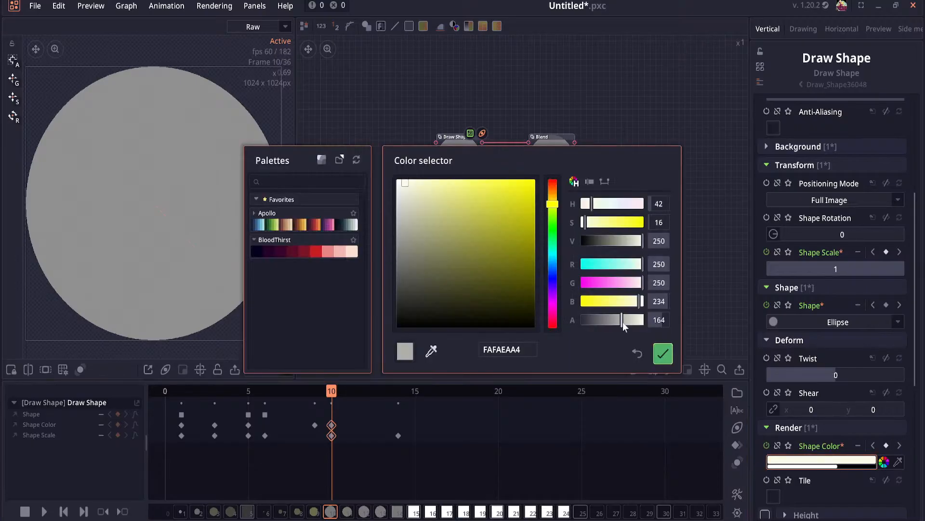
pyautogui.click(343, 390)
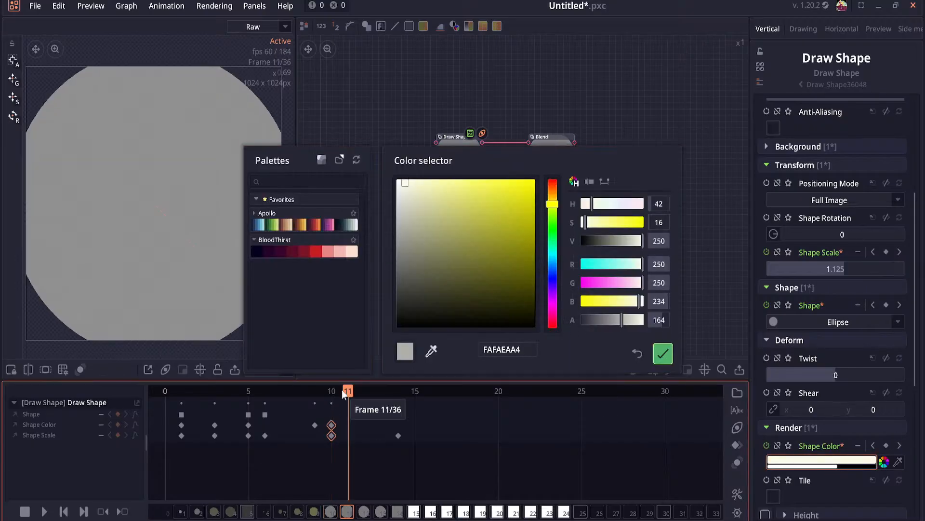
pyautogui.click(667, 358)
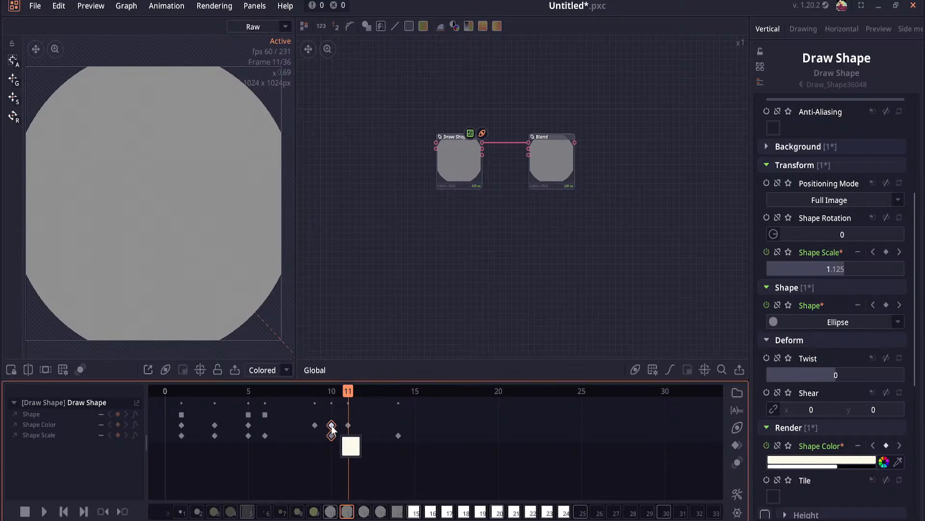
# Step: Raise the alpha of frame 10's Shape Color to 237, giving FAFAEAED
pyautogui.click(331, 392)
pyautogui.click(822, 462)
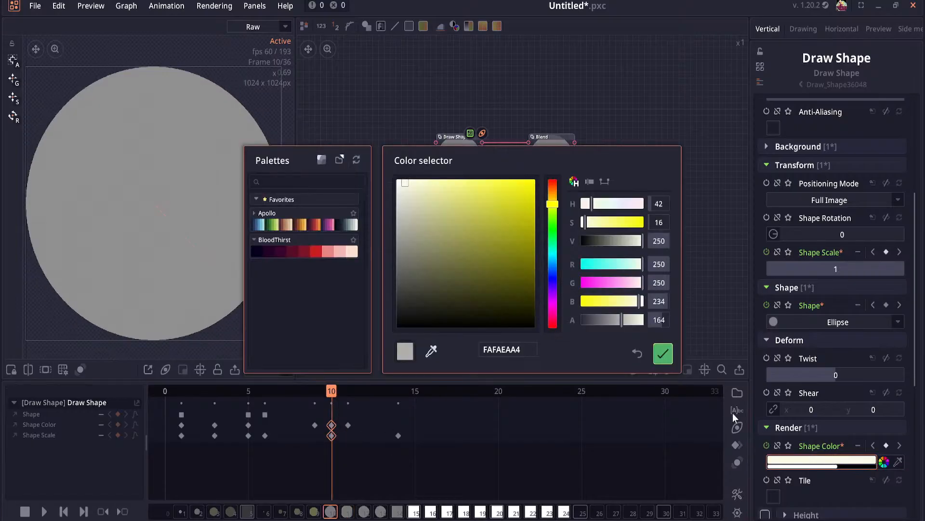
pyautogui.moveTo(622, 320)
pyautogui.mouseDown()
pyautogui.moveTo(648, 322)
pyautogui.moveTo(629, 322)
pyautogui.moveTo(639, 322)
pyautogui.mouseUp()
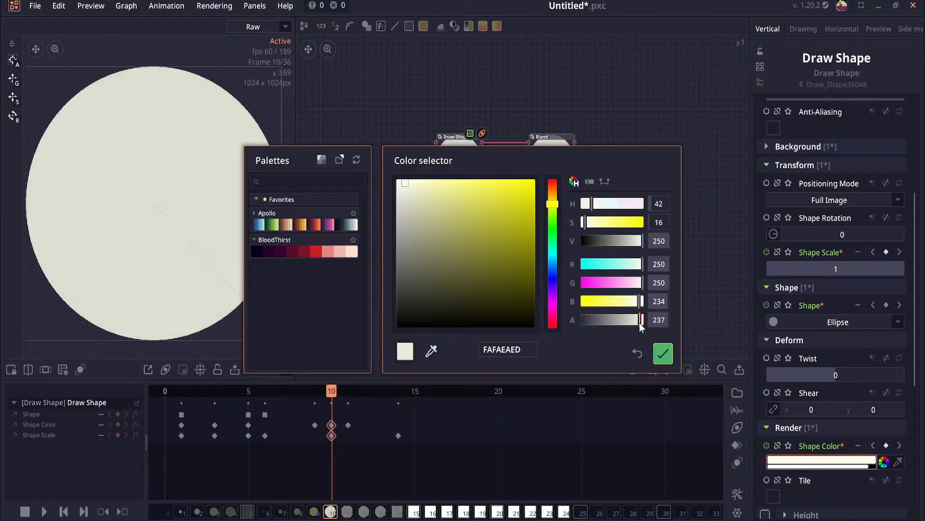
pyautogui.click(664, 353)
# Step: Move the frame 11 Shape Color keyframe to frame 14 and lower frame 10's Shape Color alpha to just under 155
pyautogui.click(348, 424)
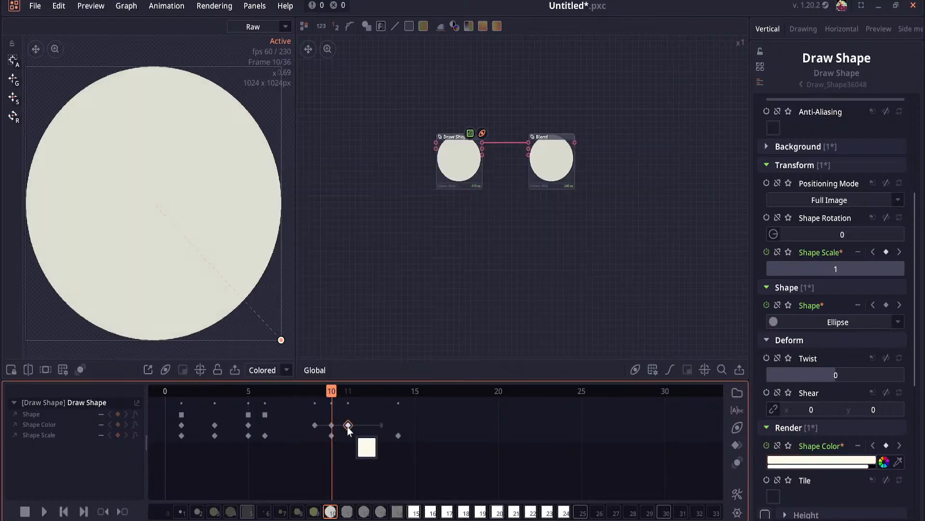
pyautogui.moveTo(348, 424); pyautogui.dragTo(369, 425)
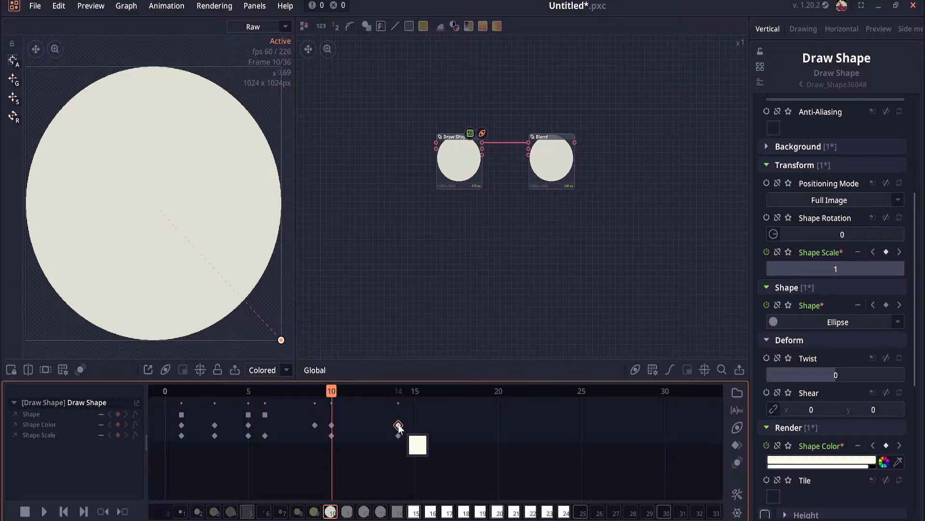
pyautogui.click(810, 461)
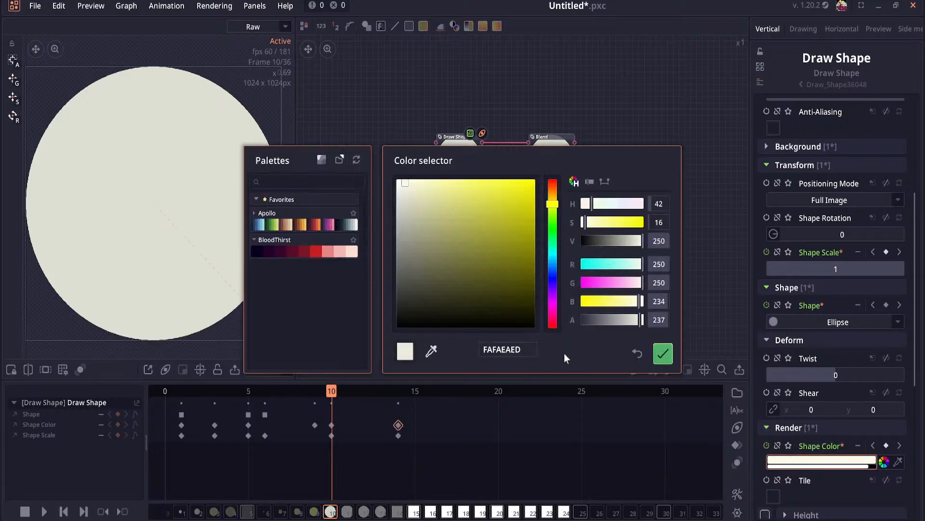
pyautogui.moveTo(624, 320); pyautogui.dragTo(621, 322)
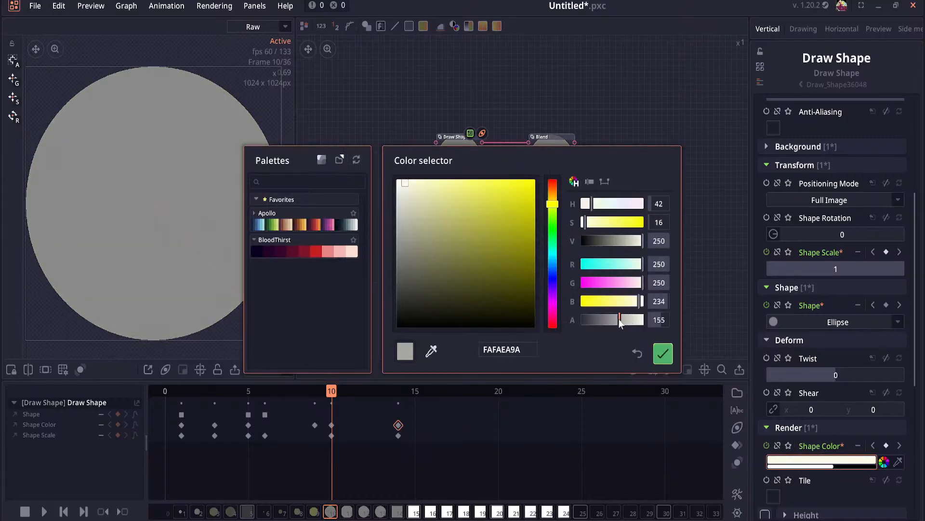
pyautogui.click(663, 353)
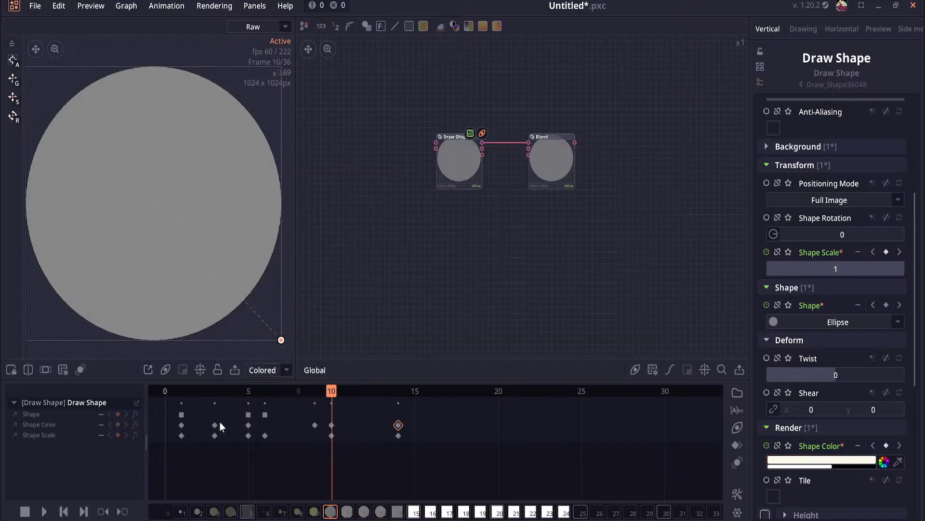
# Step: Play back the explosion animation and replay it from the first frame to check its timing
pyautogui.click(44, 511)
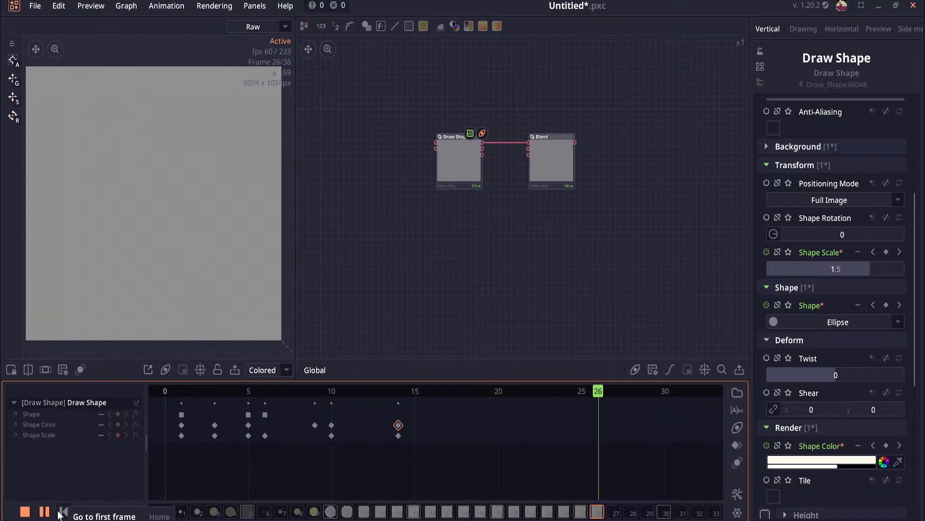
pyautogui.click(44, 511)
pyautogui.click(63, 511)
pyautogui.click(44, 511)
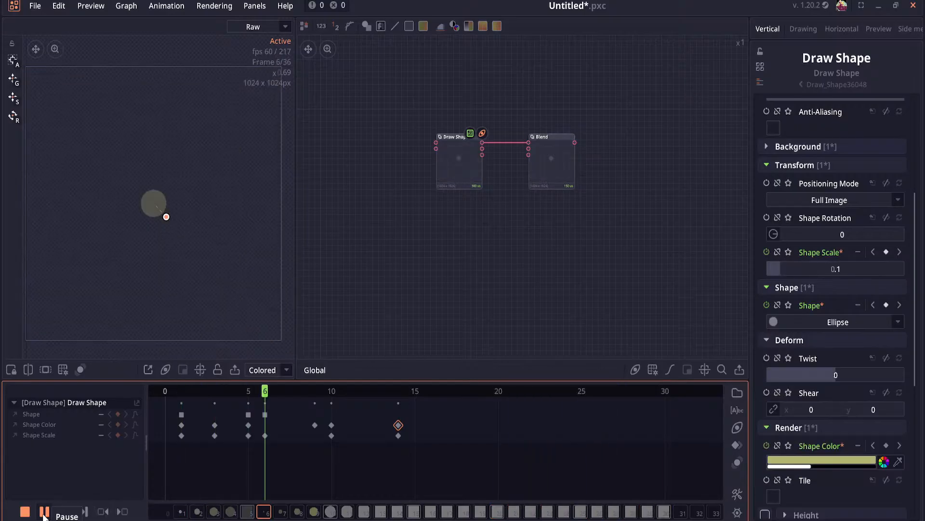
# Step: Return to the first frame and replay the explosion through to about frame 30
pyautogui.click(44, 510)
pyautogui.click(64, 512)
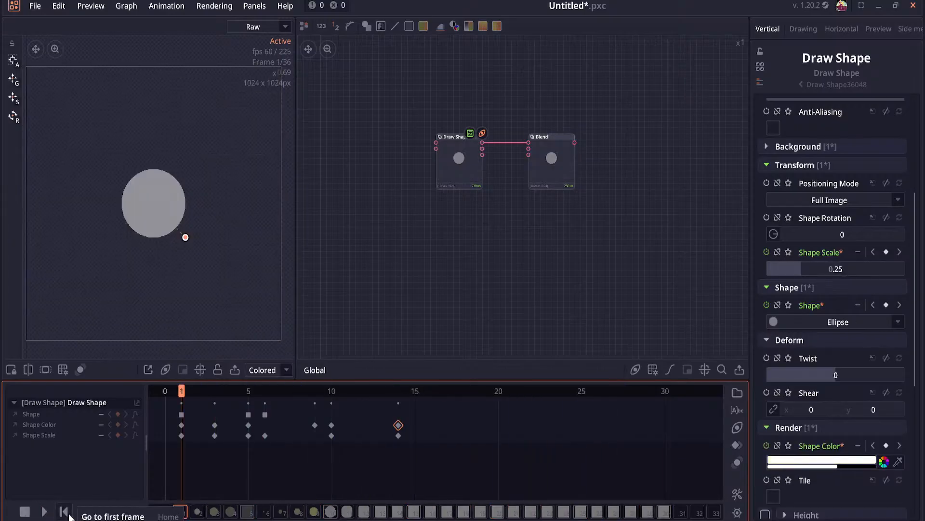
pyautogui.click(44, 511)
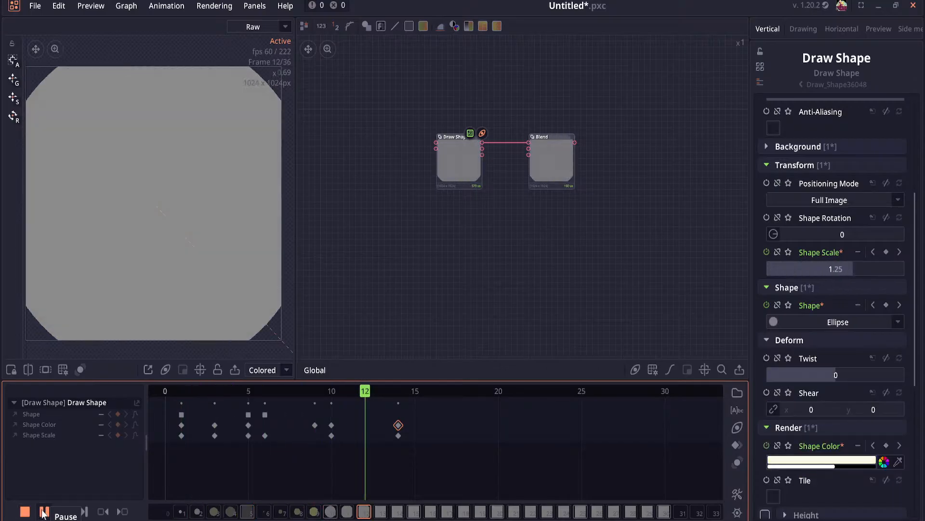
pyautogui.click(44, 510)
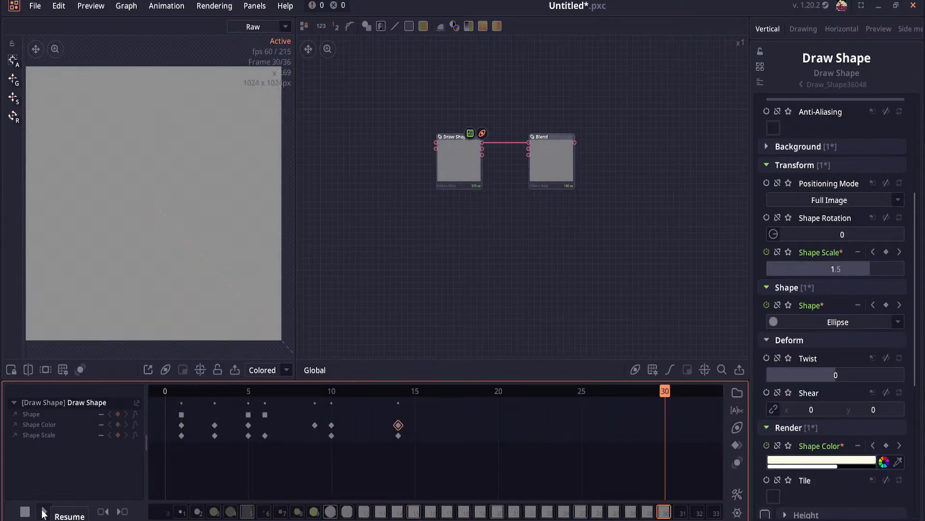
# Step: Set the animation length to 24 frames in the animation settings
pyautogui.moveTo(433, 463); pyautogui.dragTo(151, 391)
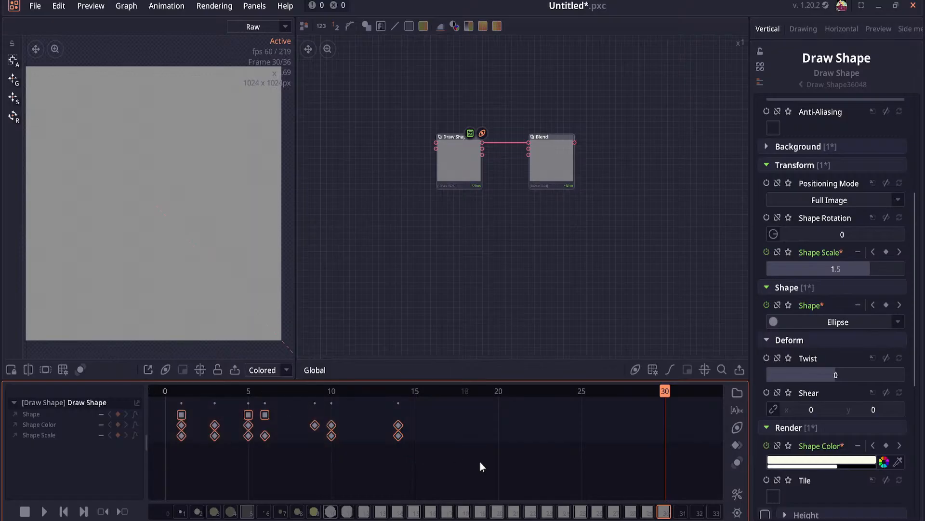
pyautogui.click(737, 512)
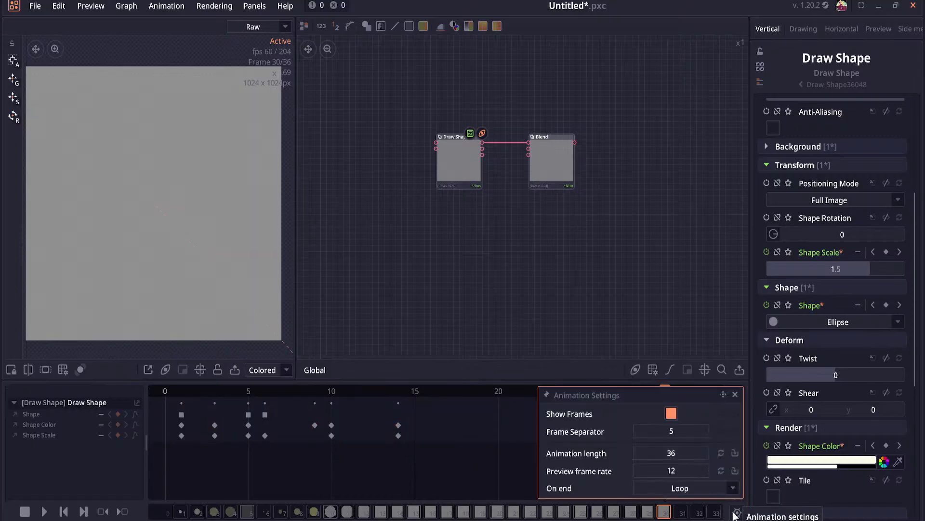
pyautogui.click(683, 453)
pyautogui.press('BackSpace')
pyautogui.press('BackSpace')
pyautogui.write('24')
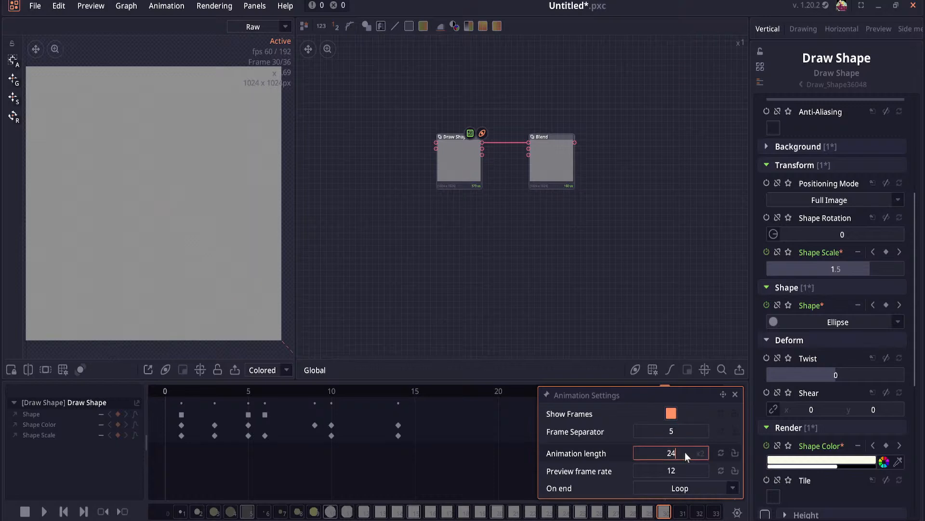
pyautogui.press('Return')
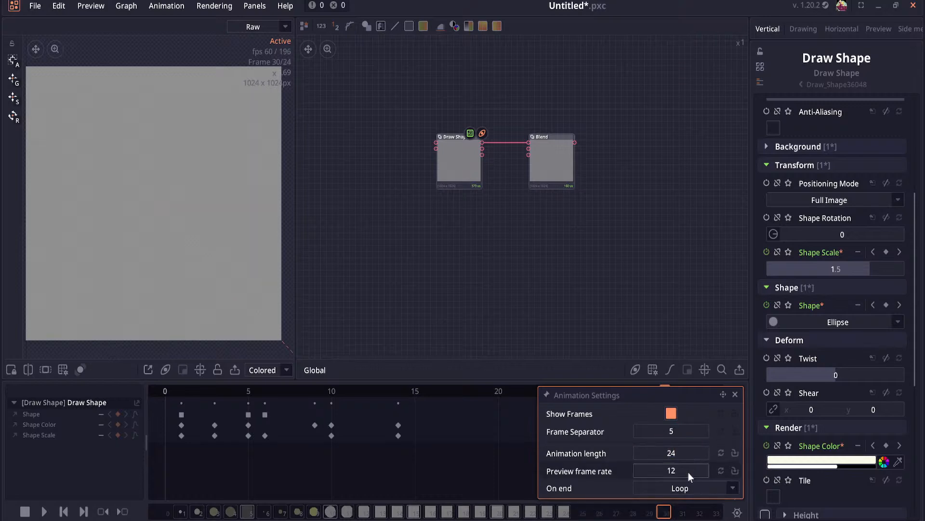
# Step: Set the preview frame rate to 6 and play back the shortened animation
pyautogui.click(688, 472)
pyautogui.press('BackSpace')
pyautogui.press('BackSpace')
pyautogui.write('6')
pyautogui.click(43, 513)
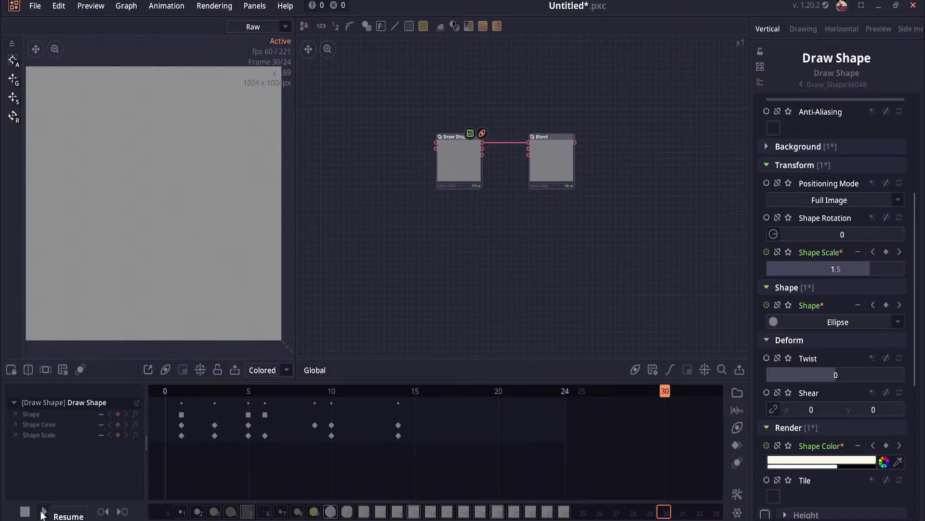
pyautogui.click(43, 514)
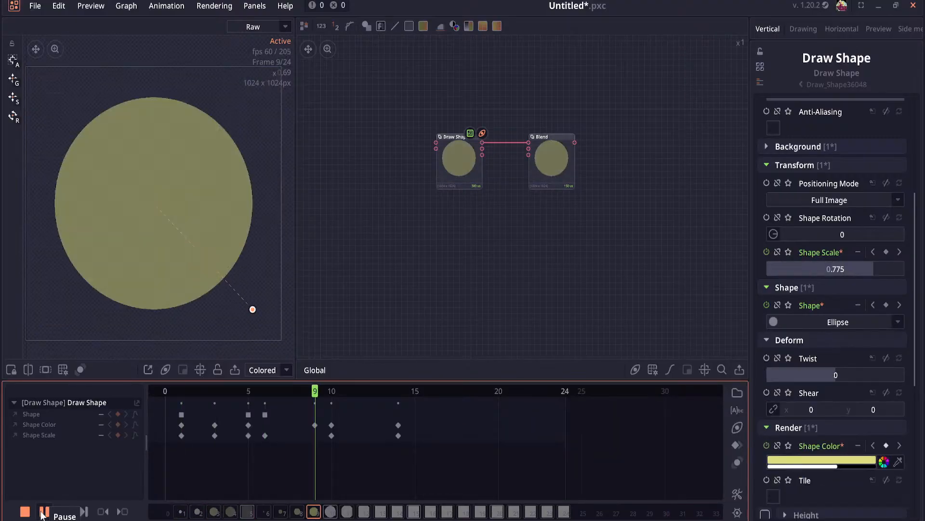
# Step: Set the preview frame rate to 8 and watch the animation loop at that speed
pyautogui.click(737, 512)
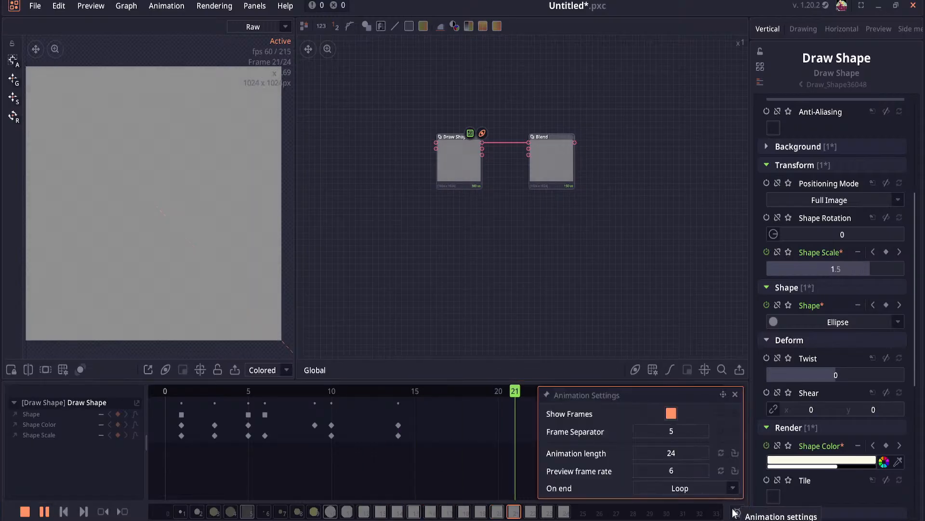
pyautogui.click(686, 470)
pyautogui.press('BackSpace')
pyautogui.write('8')
pyautogui.press('Return')
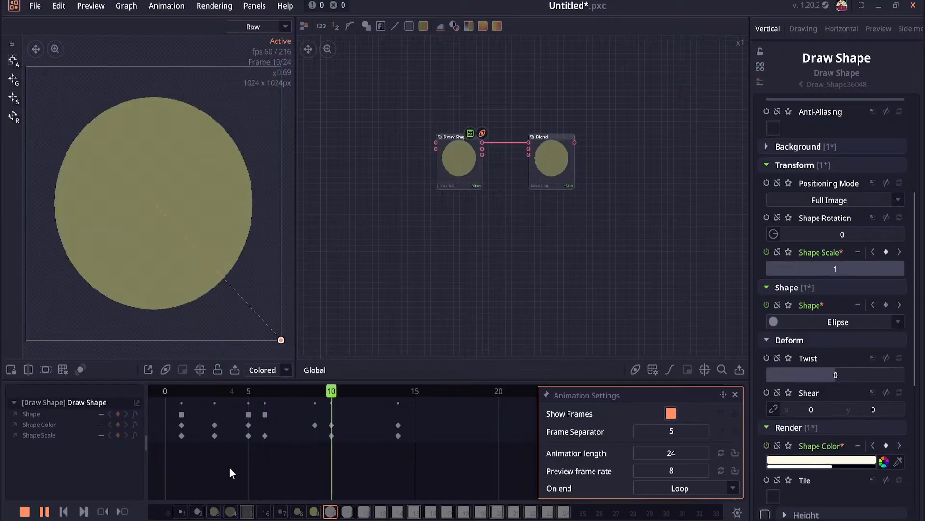
pyautogui.click(516, 452)
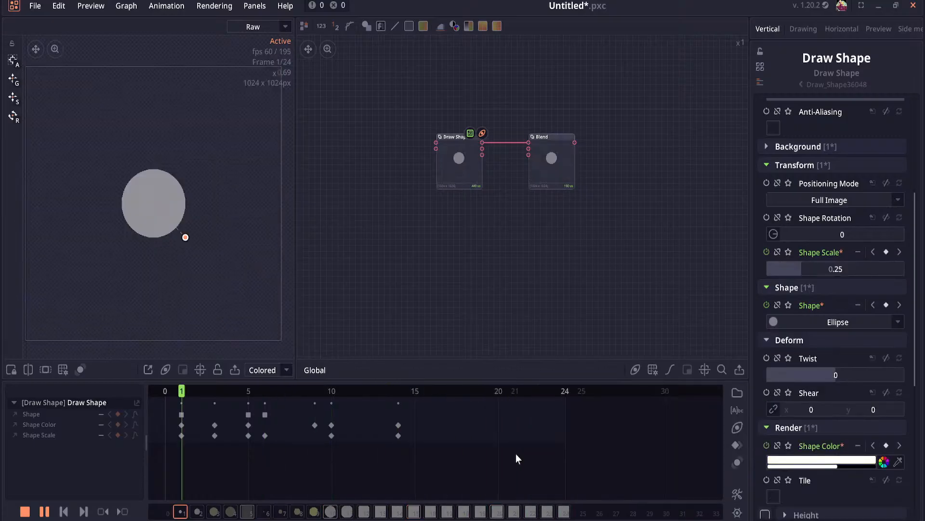
pyautogui.click(494, 407)
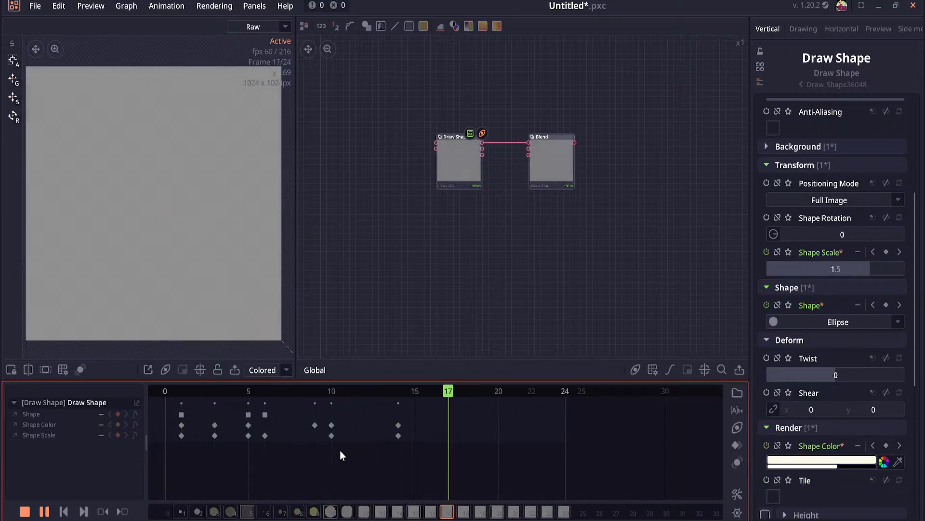
# Step: Keyframe the Shape Color at frame 24 as fully transparent FAFAEA00, with alpha 0, and play the fade-out
pyautogui.click(45, 511)
pyautogui.moveTo(534, 394); pyautogui.dragTo(559, 394)
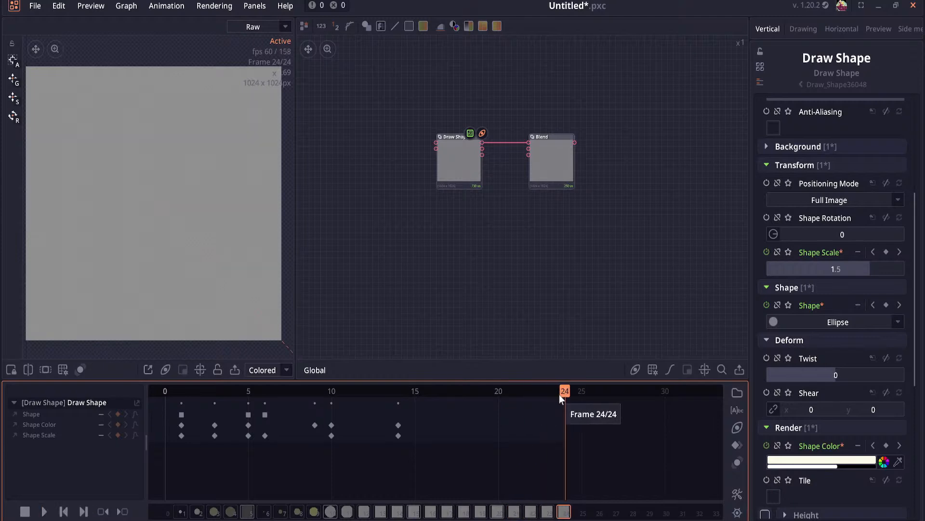
pyautogui.click(827, 464)
pyautogui.moveTo(624, 324); pyautogui.dragTo(578, 322)
pyautogui.click(436, 473)
pyautogui.click(47, 511)
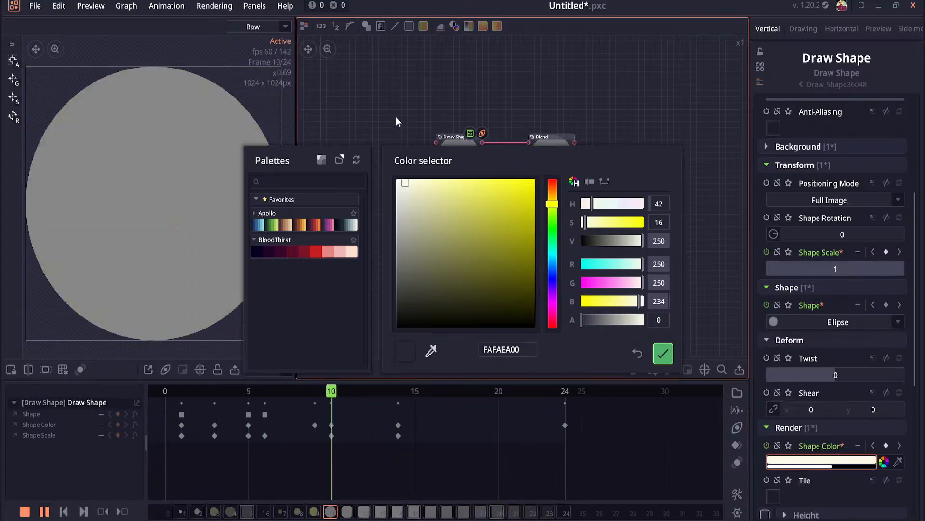
pyautogui.click(663, 354)
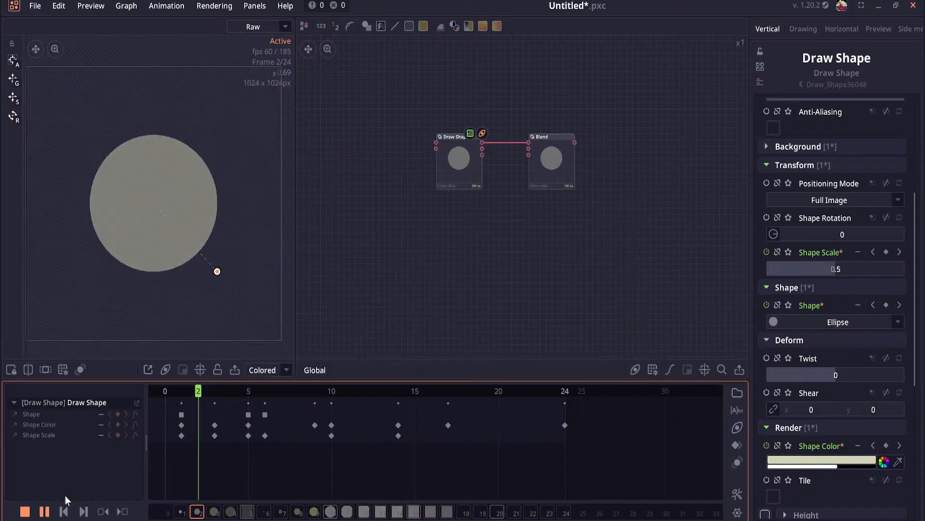
# Step: Stop the playback and delete the stray Shape Color keyframe at frame 17
pyautogui.click(44, 511)
pyautogui.moveTo(448, 426)
pyautogui.press('Delete')
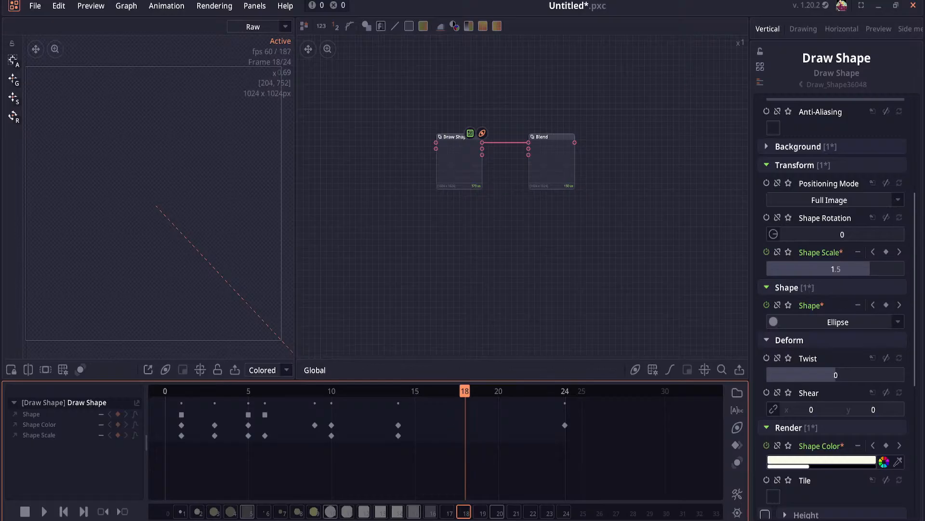
# Step: Scrub the fade between frames 14 and 24, and compare it with the explosion's ending in the YouTube power bomb video
pyautogui.moveTo(466, 395); pyautogui.dragTo(415, 392)
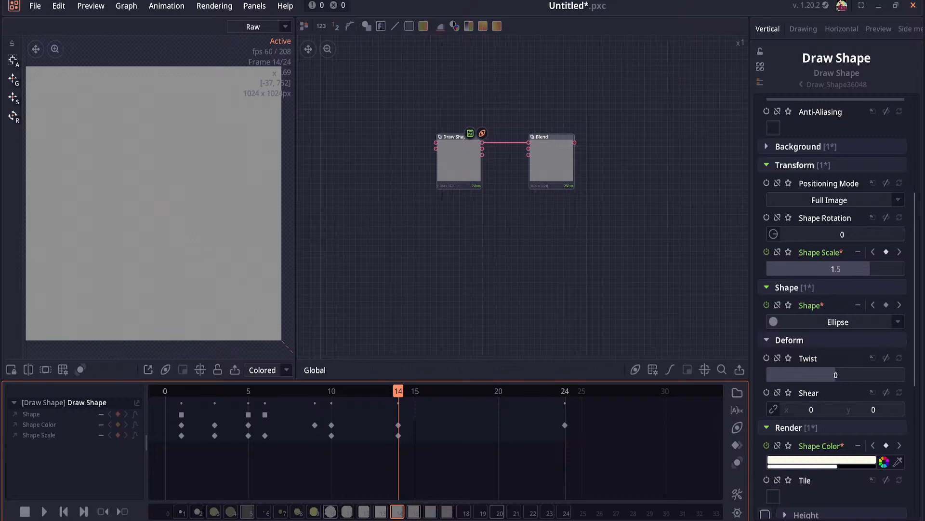
pyautogui.moveTo(389, 408); pyautogui.dragTo(562, 410)
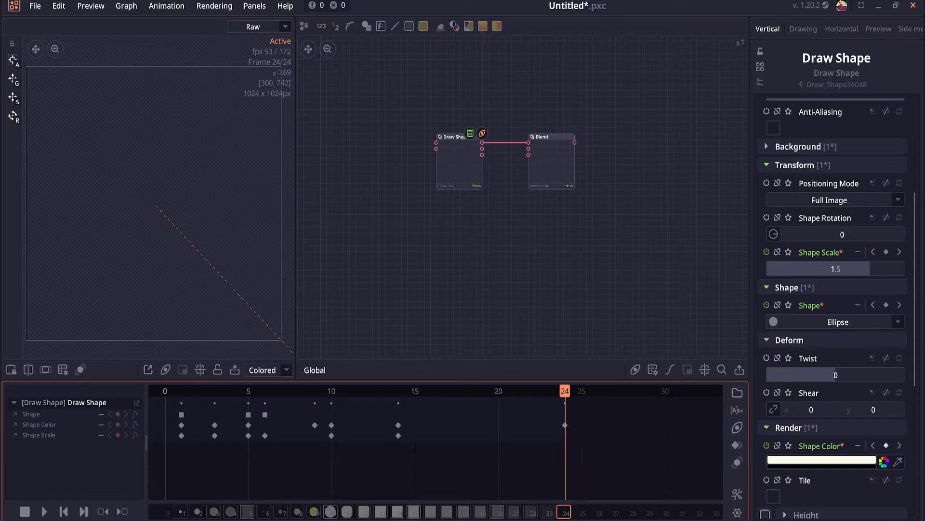
pyautogui.moveTo(0, 226); pyautogui.dragTo(283, 225)
pyautogui.doubleClick(301, 226)
pyautogui.click(255, 408)
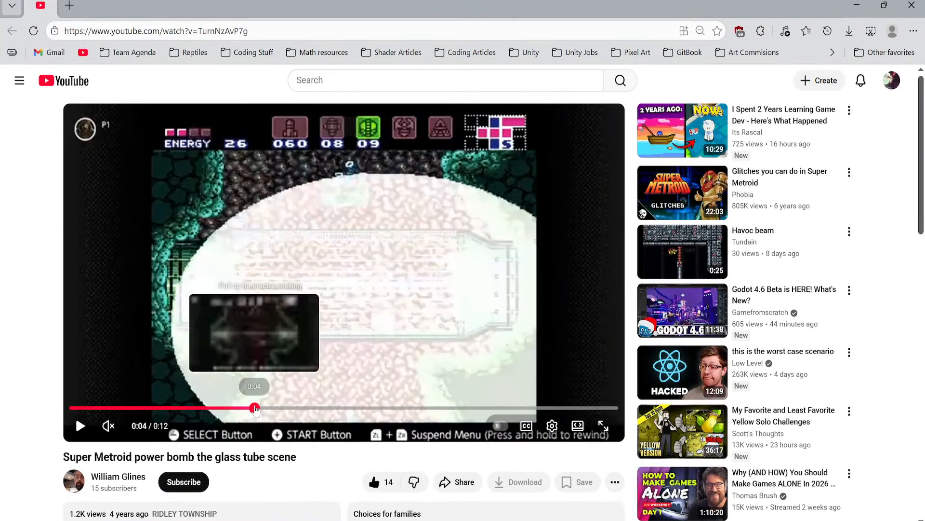
pyautogui.moveTo(254, 408); pyautogui.dragTo(275, 408)
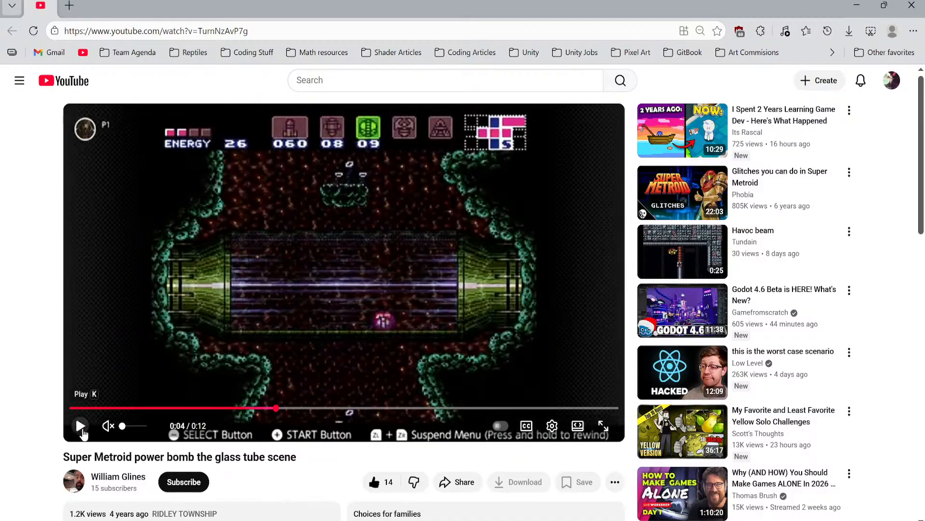
pyautogui.click(82, 432)
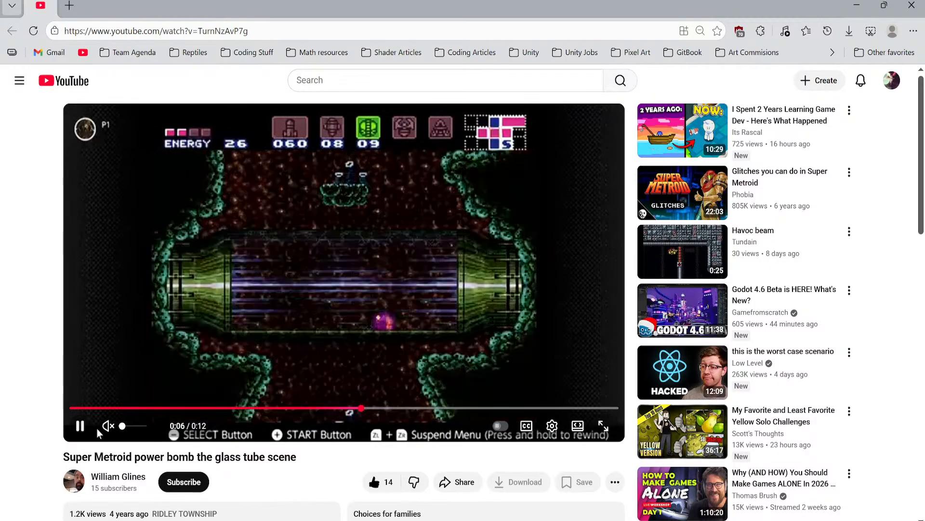
pyautogui.moveTo(306, 410); pyautogui.dragTo(330, 410)
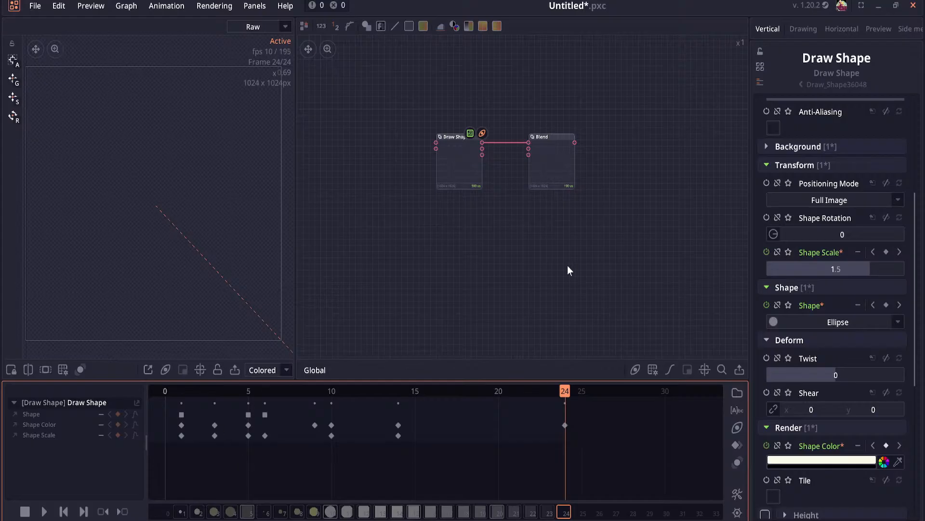
# Step: Return the Draw Shape animation to frame 1 and move the Blend node down to free space beside Draw Shape
pyautogui.scroll(3, 521, 215)
pyautogui.click(570, 146)
pyautogui.moveTo(621, 155); pyautogui.dragTo(571, 186)
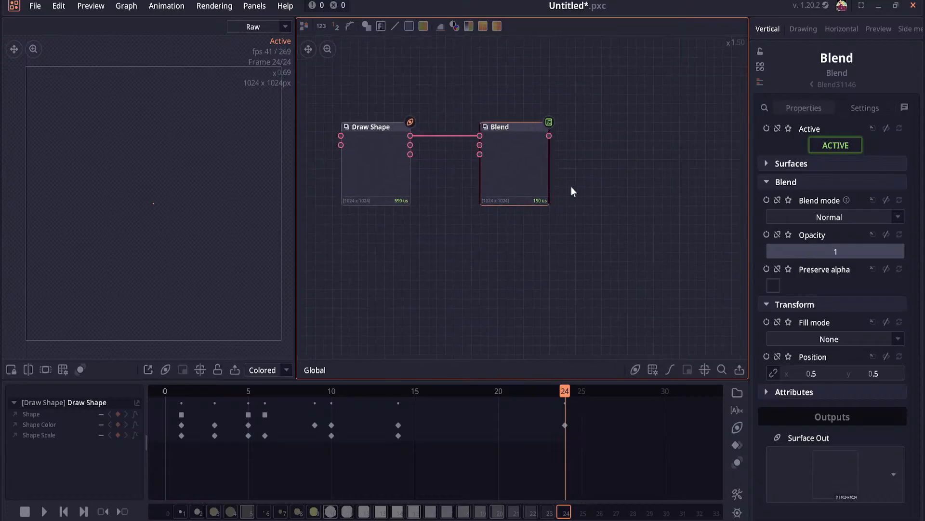
pyautogui.click(360, 169)
pyautogui.click(176, 390)
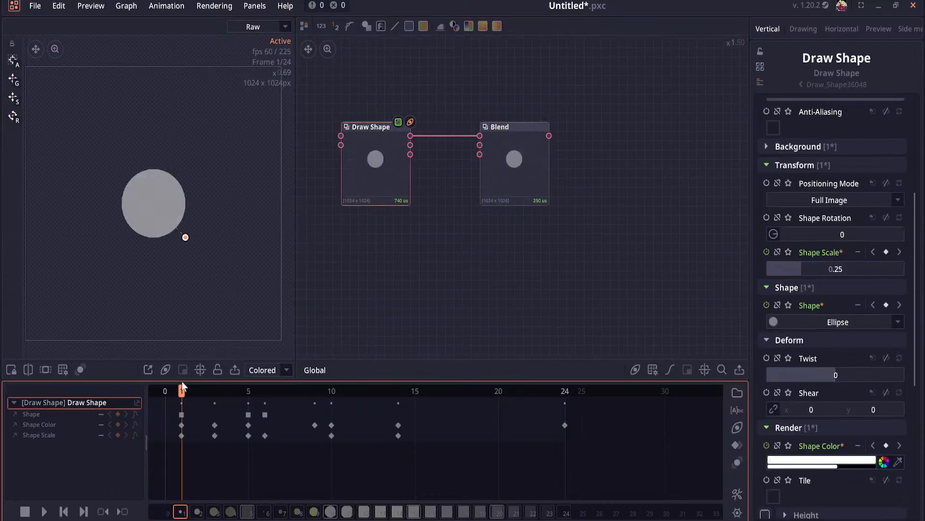
pyautogui.moveTo(490, 155)
pyautogui.mouseDown()
pyautogui.moveTo(505, 218)
pyautogui.moveTo(484, 221)
pyautogui.moveTo(475, 277)
pyautogui.mouseUp()
# Step: Add a Glow node fed by Draw Shape's surface output and set its Mode to Alpha
pyautogui.moveTo(410, 135); pyautogui.dragTo(541, 131)
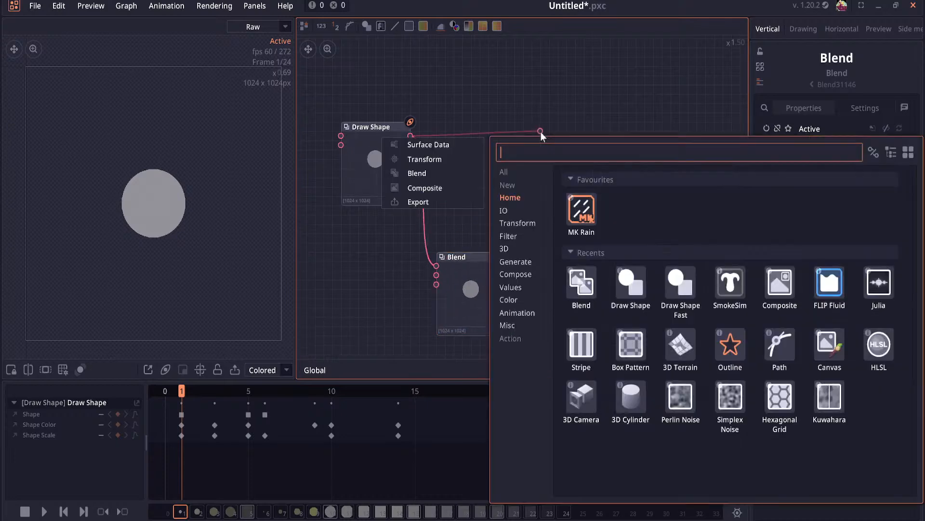
pyautogui.write('glow')
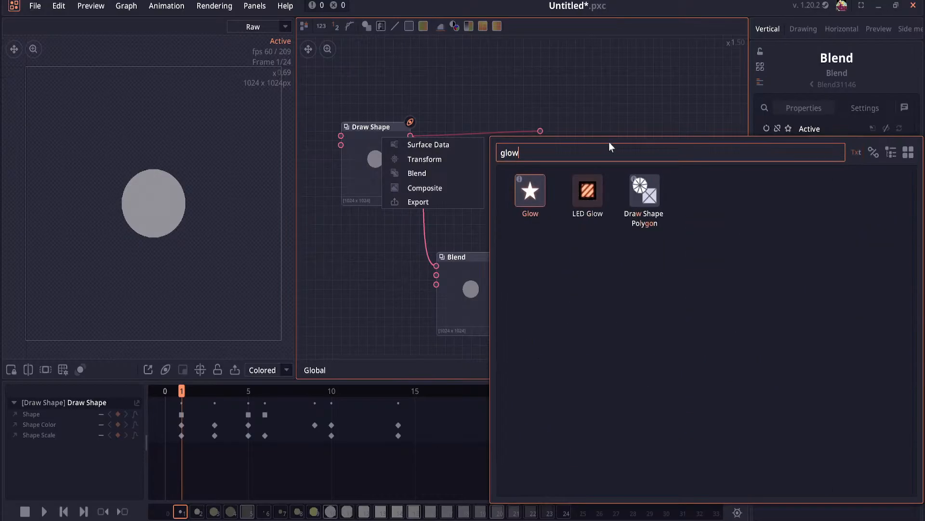
pyautogui.press('Return')
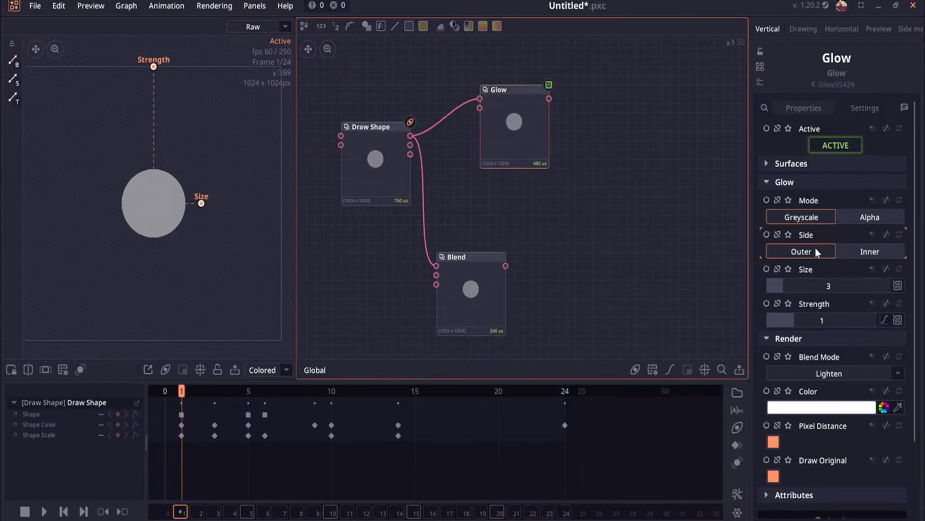
pyautogui.click(849, 216)
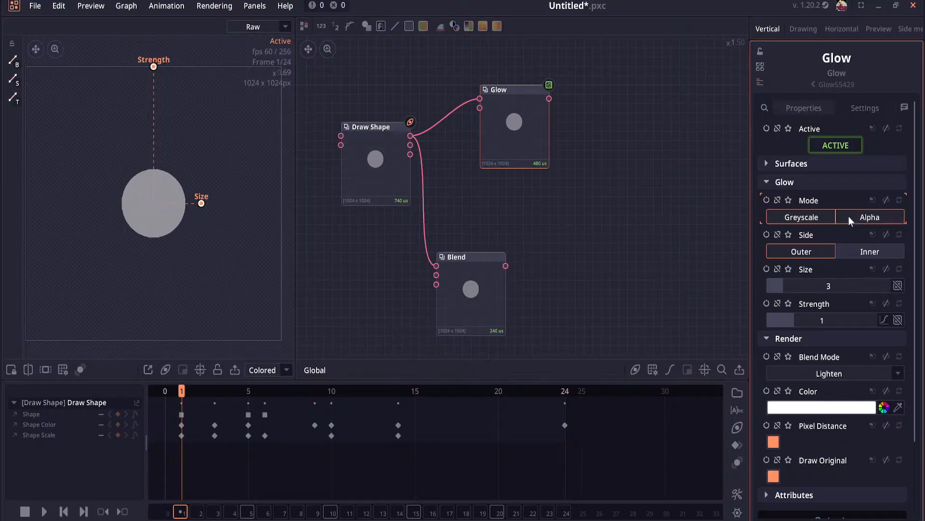
# Step: Set the Glow color to the pale yellow F5E2A8FF
pyautogui.click(828, 411)
pyautogui.click(553, 198)
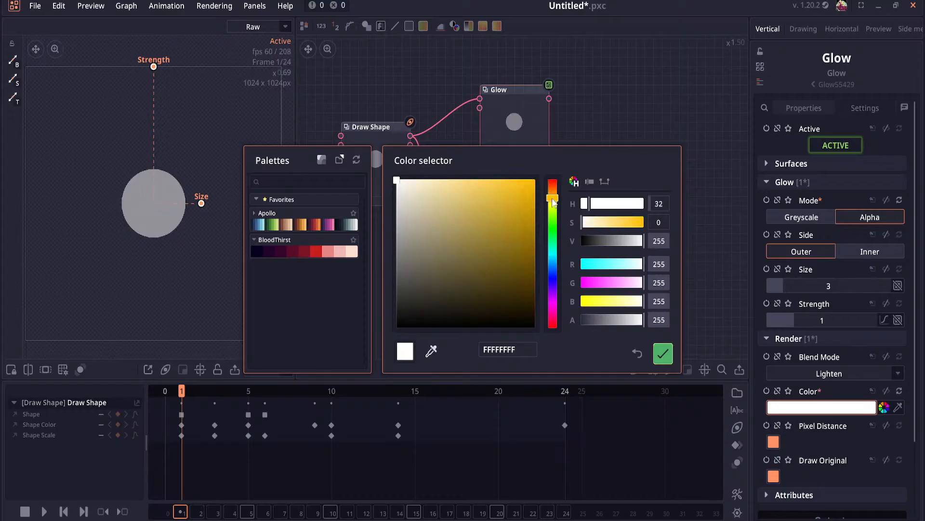
pyautogui.click(440, 185)
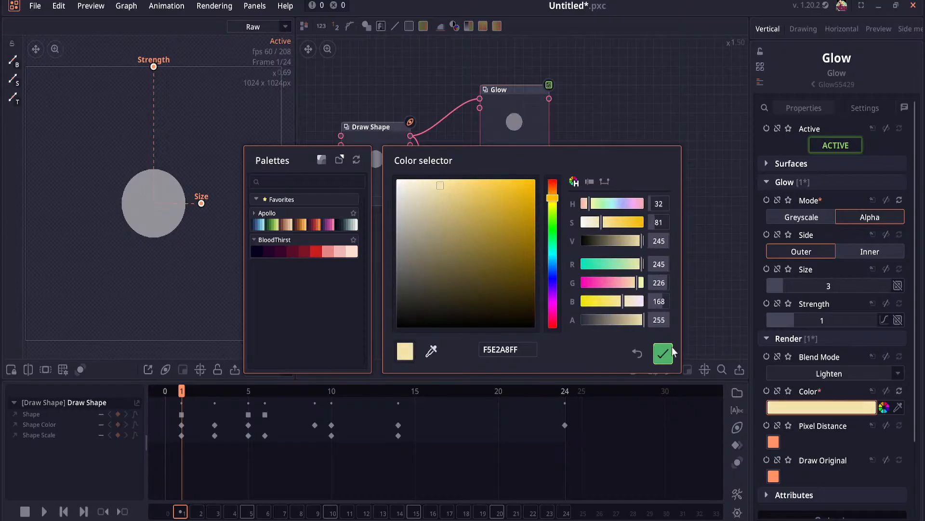
pyautogui.click(663, 353)
# Step: Play the first frames and compare the Draw Shape and Glow nodes at frames 5 and 1
pyautogui.click(43, 511)
pyautogui.click(43, 511)
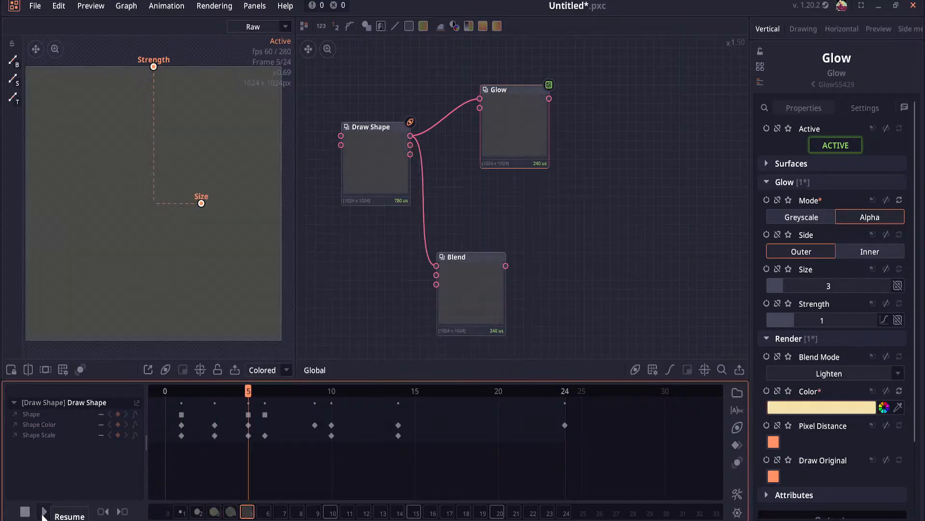
pyautogui.click(362, 166)
pyautogui.click(507, 140)
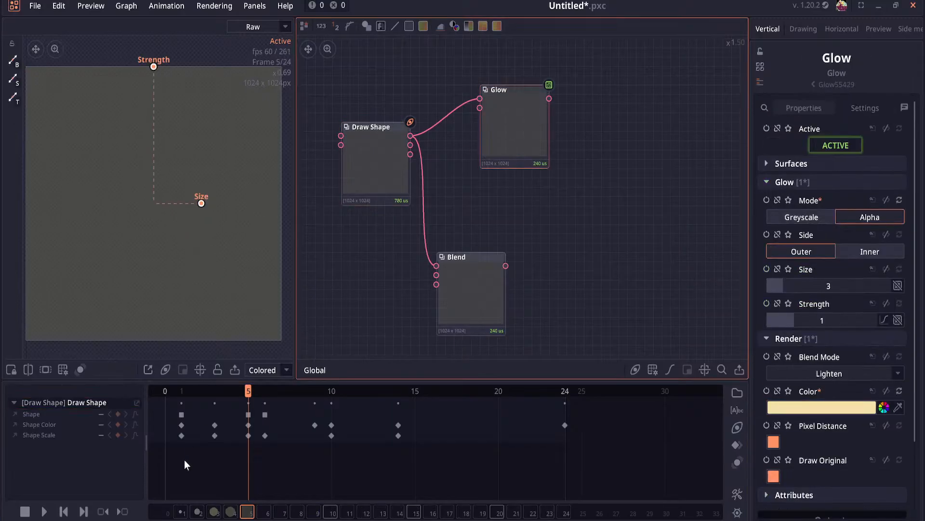
pyautogui.click(182, 392)
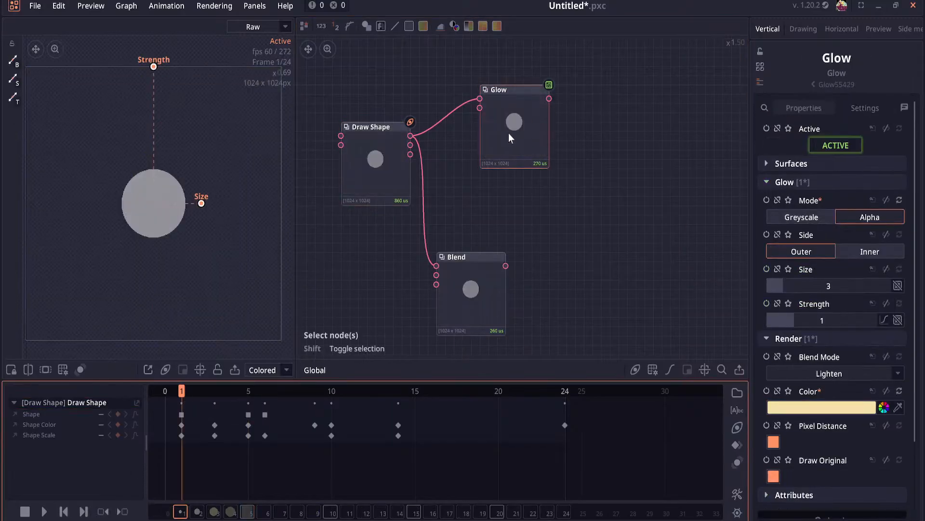
pyautogui.click(384, 172)
pyautogui.click(503, 143)
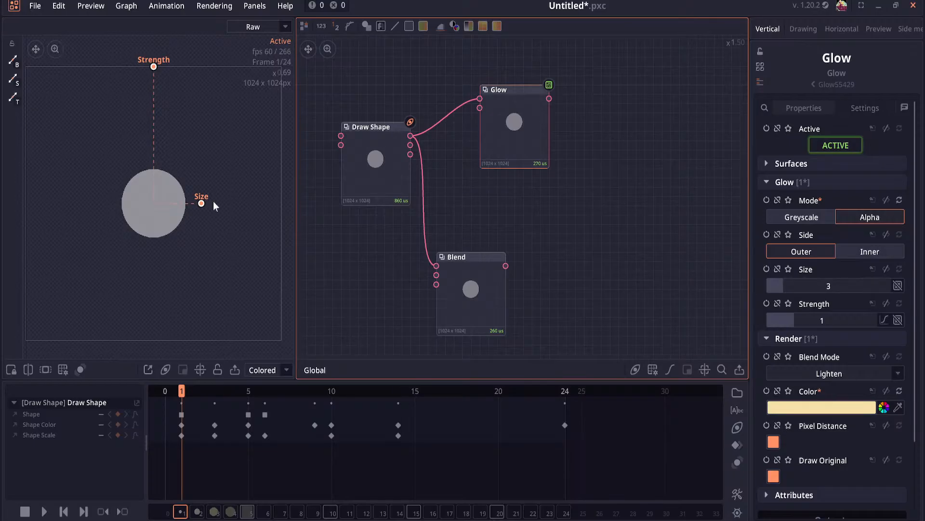
# Step: Set the Glow node's Size to about 7.86, Strength to about 0.69 and Blend Mode to Replace
pyautogui.moveTo(202, 203); pyautogui.dragTo(278, 242)
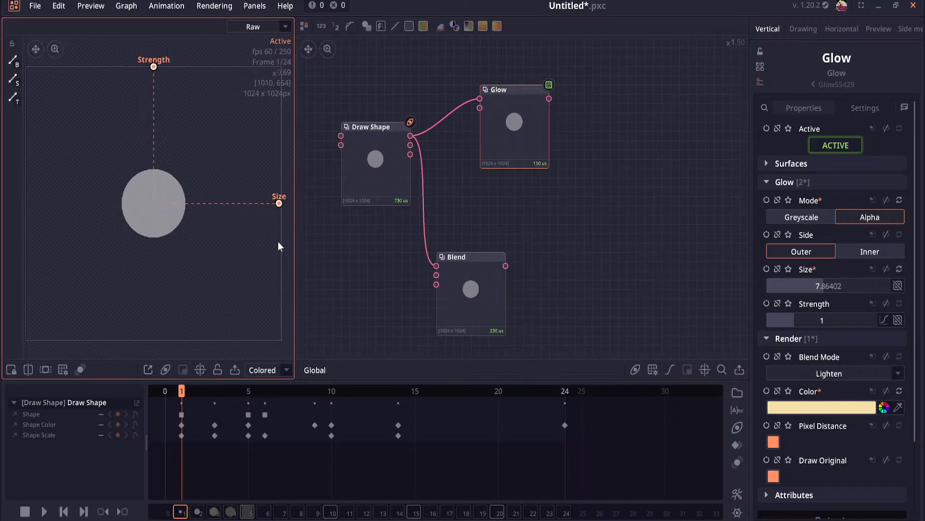
pyautogui.moveTo(159, 71); pyautogui.dragTo(155, 129)
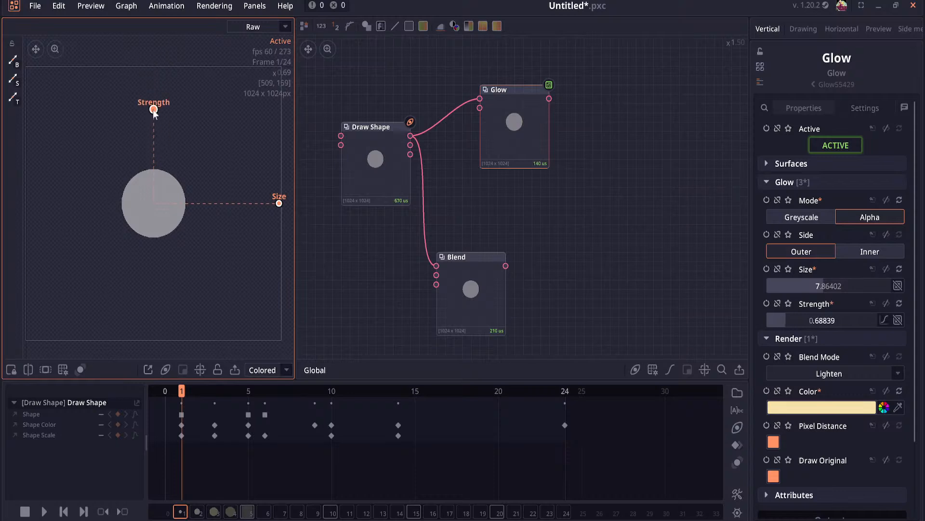
pyautogui.click(860, 374)
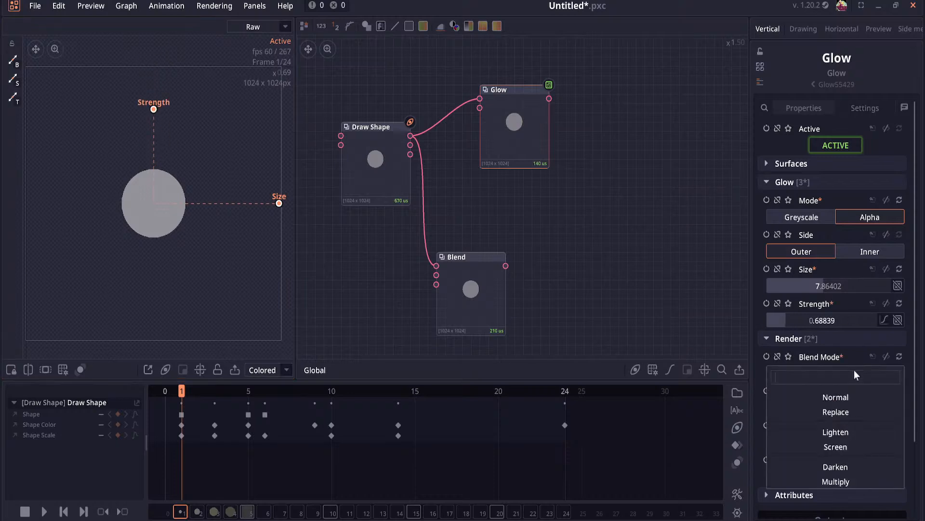
pyautogui.click(852, 415)
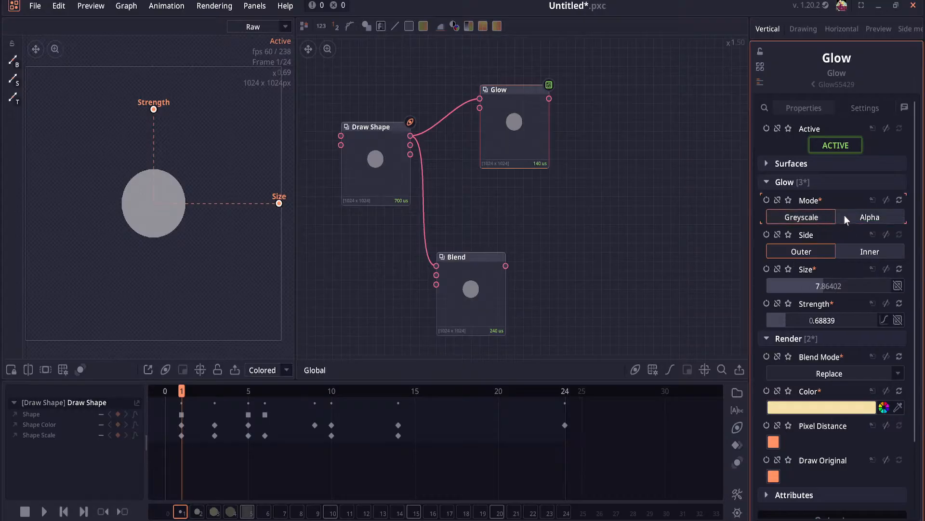
# Step: Turn off Pixel Distance in the Glow node's render settings
pyautogui.click(802, 165)
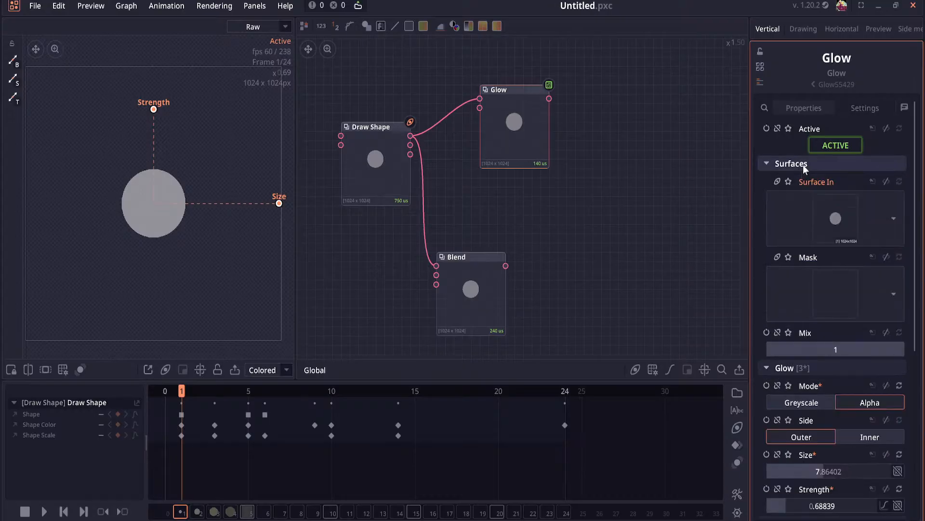
pyautogui.click(803, 165)
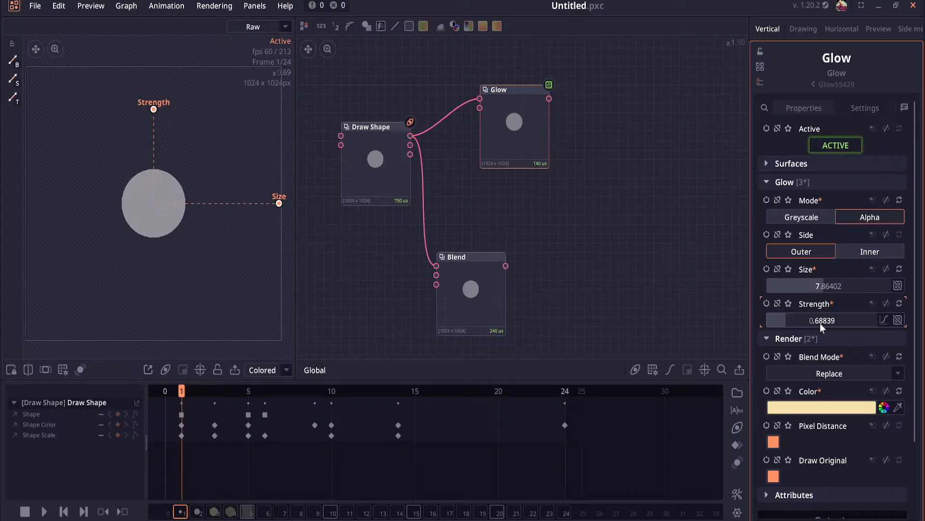
pyautogui.scroll(-2, 820, 323)
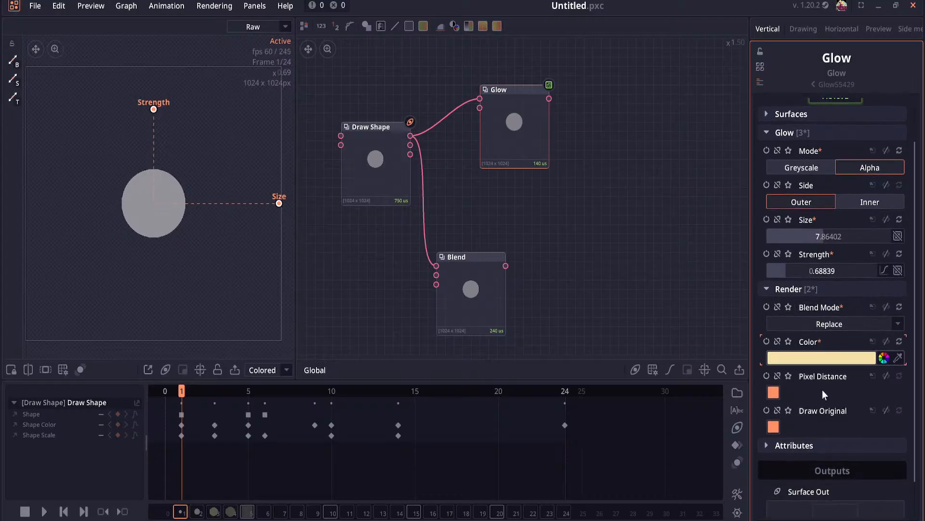
pyautogui.click(774, 393)
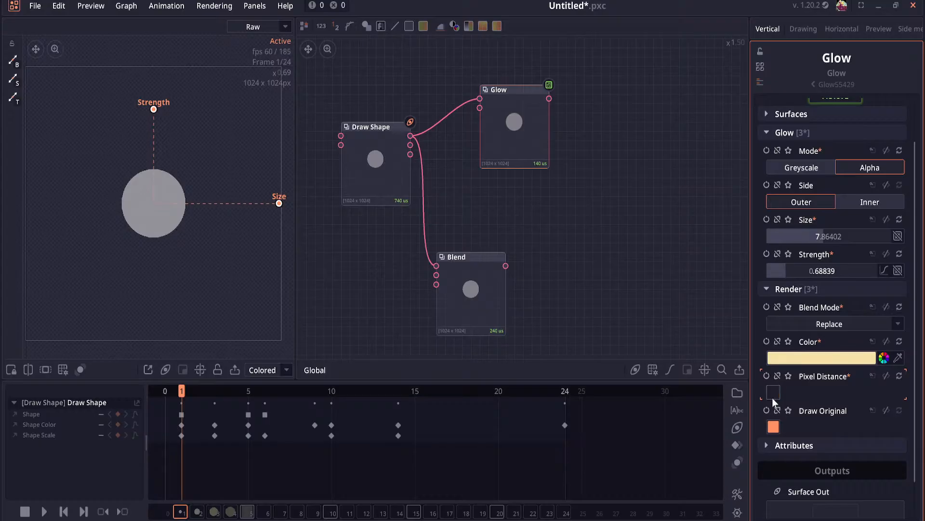
# Step: Move the Glow node down level with Draw Shape and set the glow Size to about 6.43
pyautogui.scroll(5, 281, 213)
pyautogui.moveTo(219, 194); pyautogui.dragTo(329, 197)
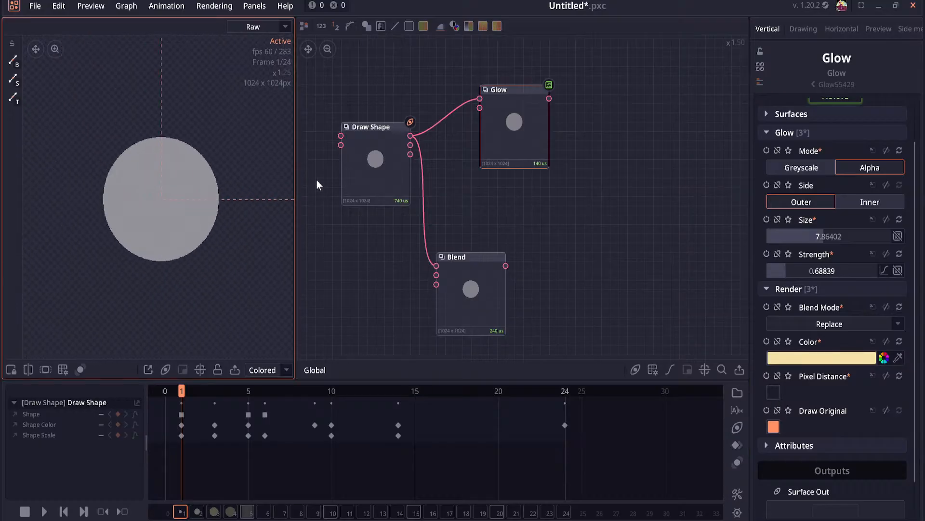
pyautogui.click(516, 119)
pyautogui.moveTo(517, 119); pyautogui.dragTo(534, 146)
pyautogui.scroll(-3, 241, 224)
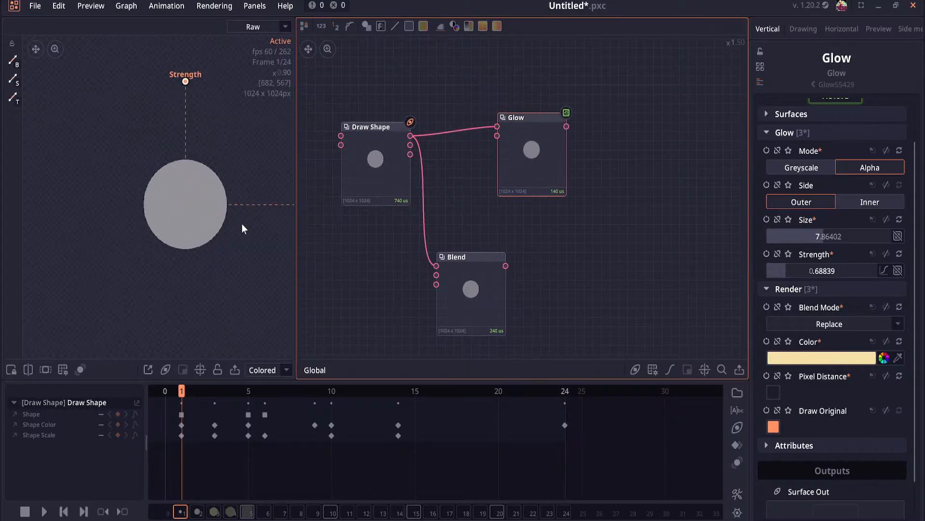
pyautogui.moveTo(258, 200); pyautogui.dragTo(228, 200)
# Step: Recolor the Glow to the red E3382DFF and set its Size to about 6.69 and Strength to about 0.51
pyautogui.click(848, 357)
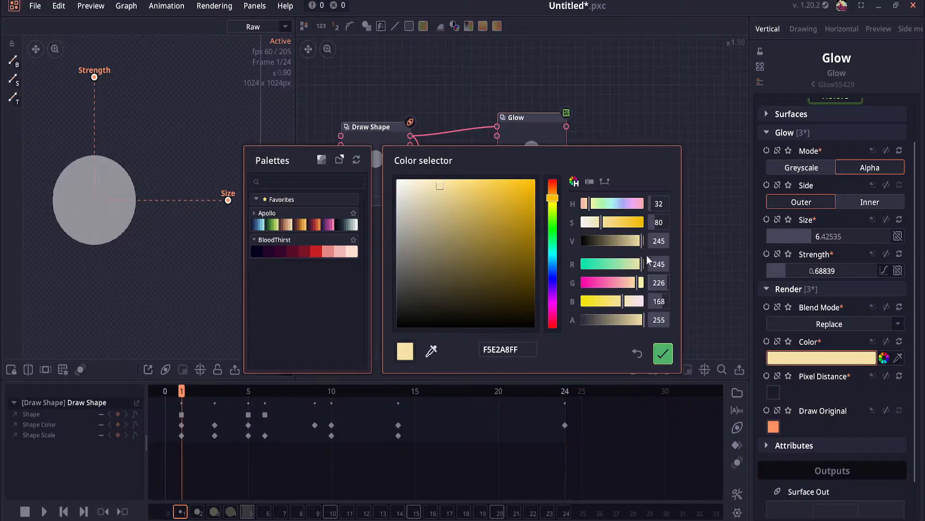
pyautogui.click(553, 182)
pyautogui.moveTo(471, 204); pyautogui.dragTo(508, 196)
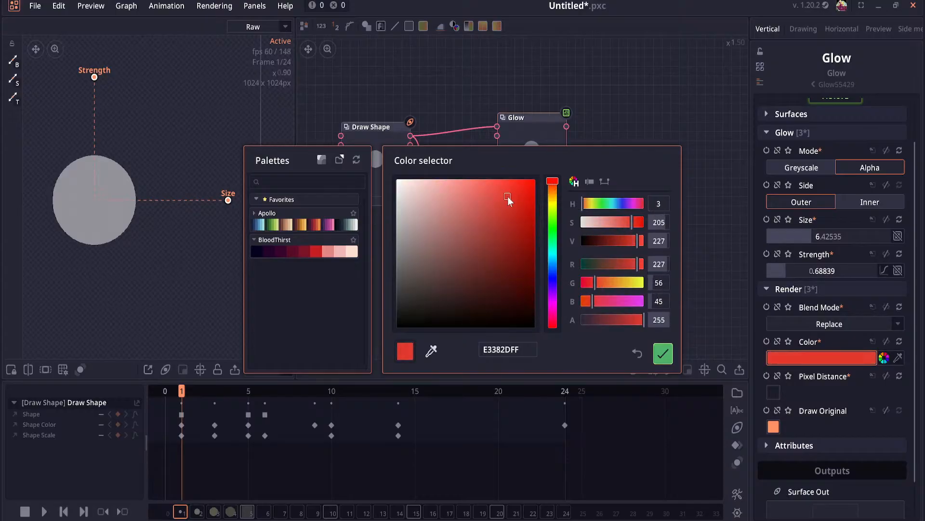
pyautogui.click(663, 355)
pyautogui.moveTo(228, 201); pyautogui.dragTo(232, 229)
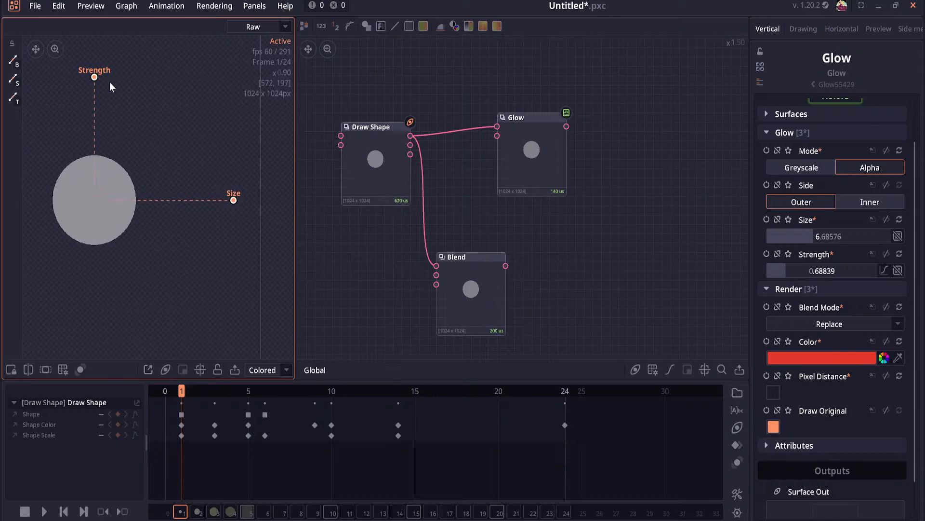
pyautogui.moveTo(94, 78); pyautogui.dragTo(95, 108)
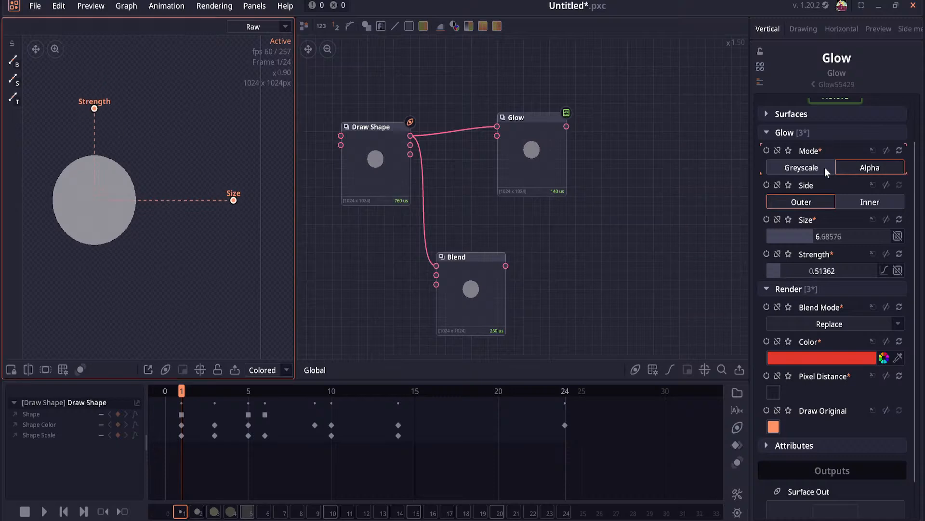
# Step: Switch the Glow node to the Inner side and Greyscale mode, with a Strength of 0.13
pyautogui.click(855, 199)
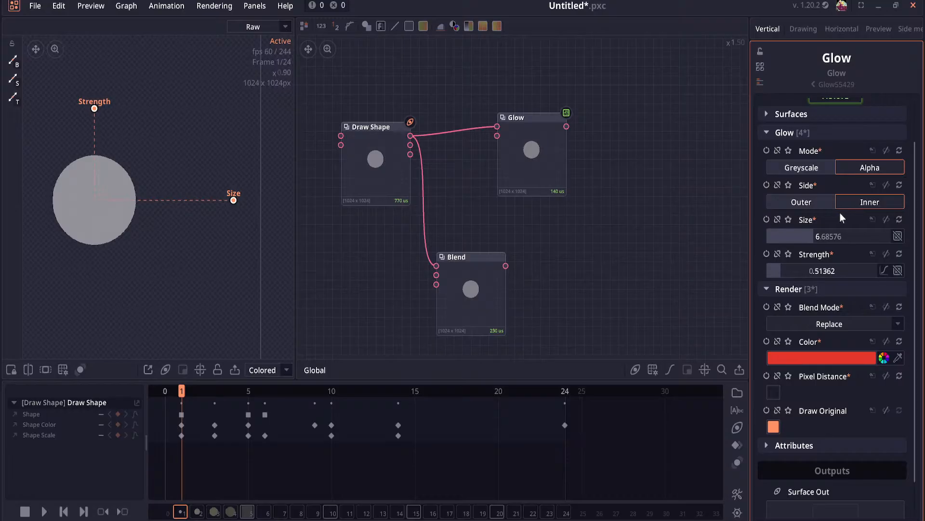
pyautogui.moveTo(790, 273)
pyautogui.mouseDown()
pyautogui.moveTo(824, 271)
pyautogui.moveTo(801, 270)
pyautogui.moveTo(799, 259)
pyautogui.mouseUp()
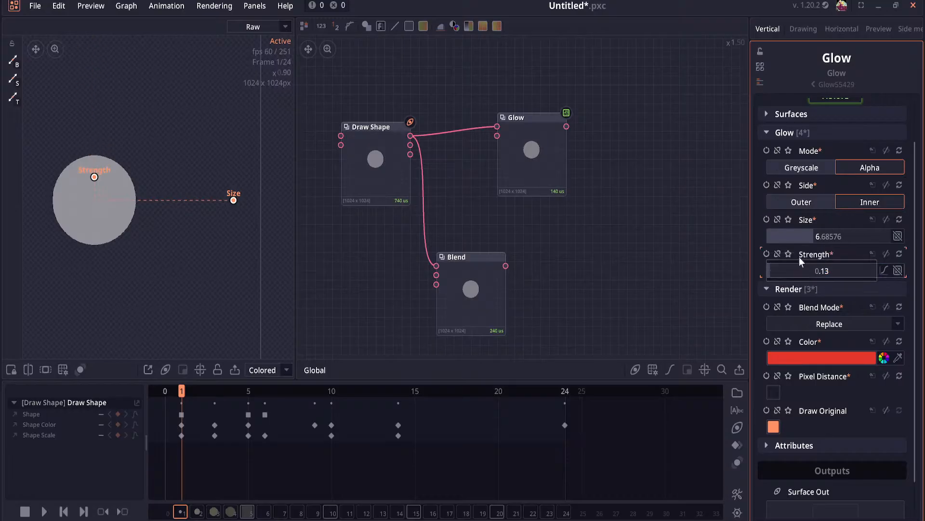
pyautogui.click(820, 167)
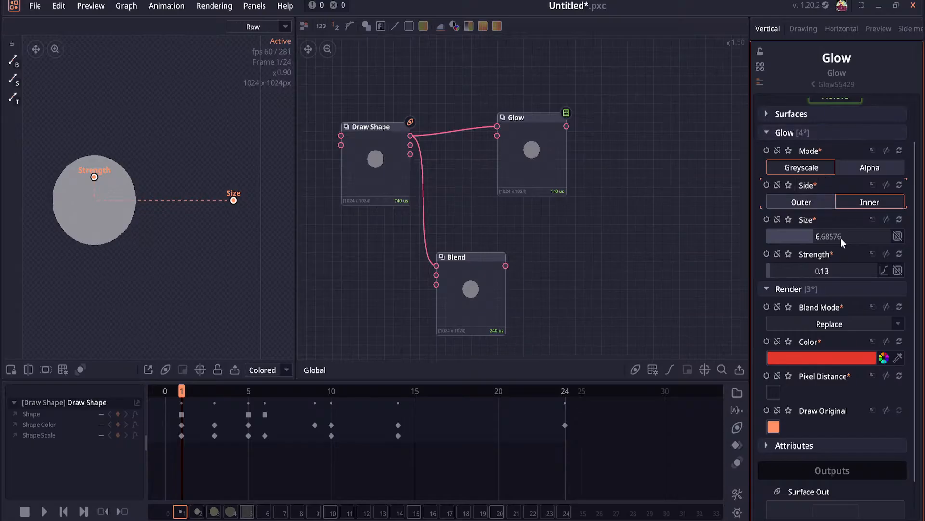
# Step: Set the Glow's Blend Mode to Normal, with Strength about 0.32 and Size about 5.56
pyautogui.scroll(-2, 834, 254)
pyautogui.click(843, 283)
pyautogui.click(841, 307)
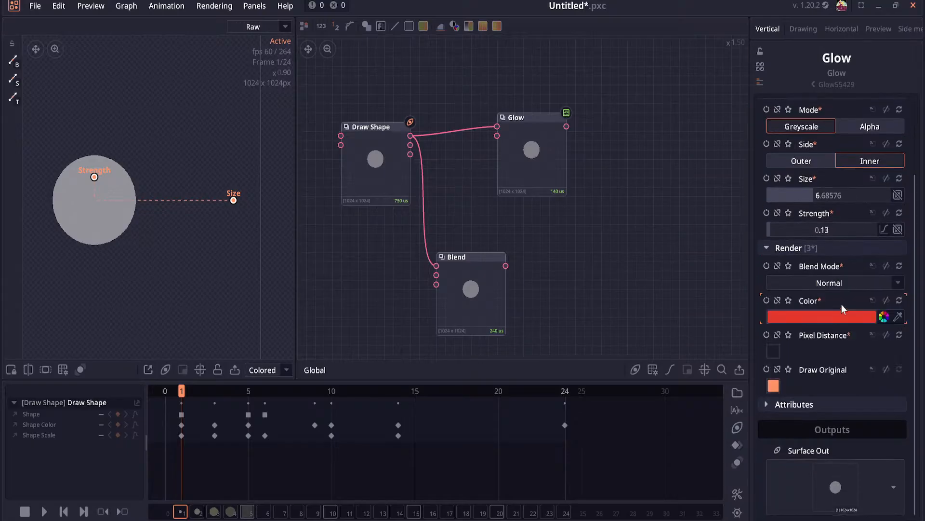
pyautogui.moveTo(97, 178); pyautogui.dragTo(95, 142)
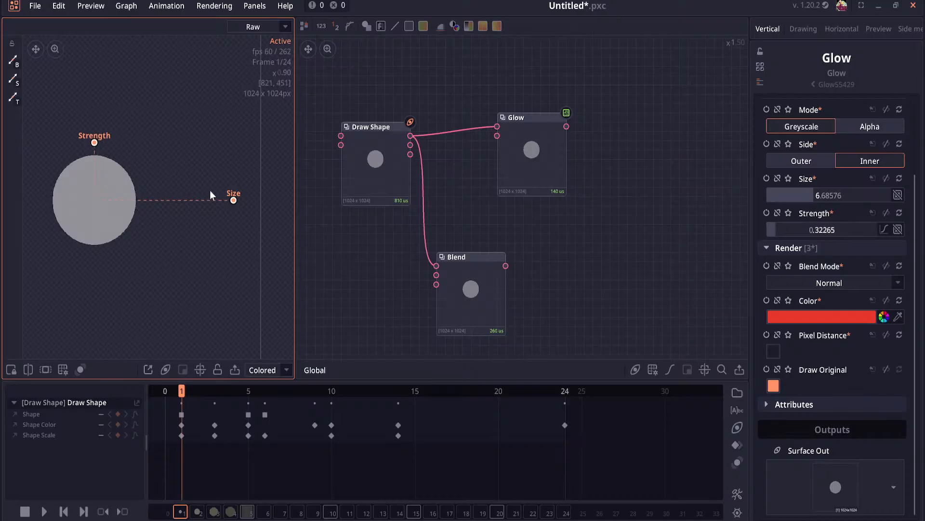
pyautogui.moveTo(234, 200)
pyautogui.mouseDown()
pyautogui.moveTo(150, 204)
pyautogui.moveTo(248, 205)
pyautogui.mouseUp()
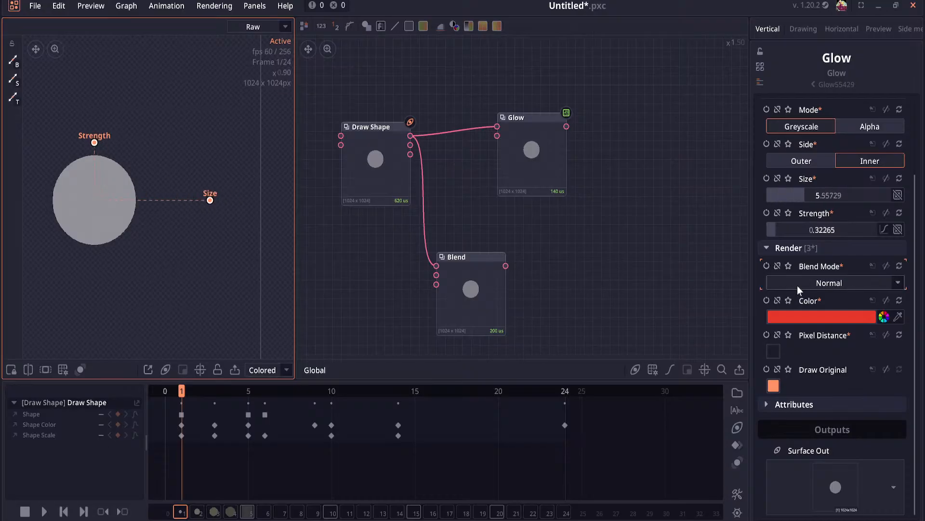
pyautogui.click(774, 351)
pyautogui.moveTo(95, 143); pyautogui.dragTo(95, 67)
pyautogui.click(812, 410)
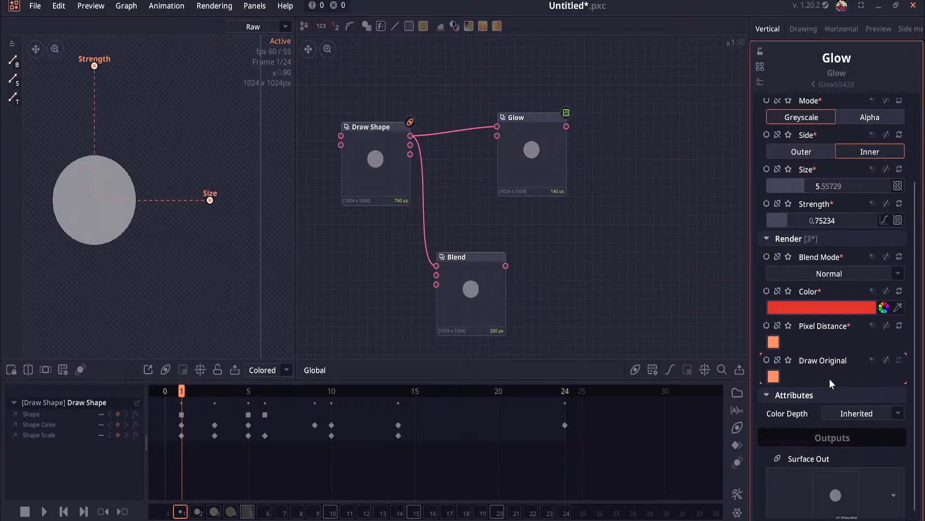
# Step: Try the Screen and Darken blend modes on the Glow node, keeping the red glow color
pyautogui.click(837, 265)
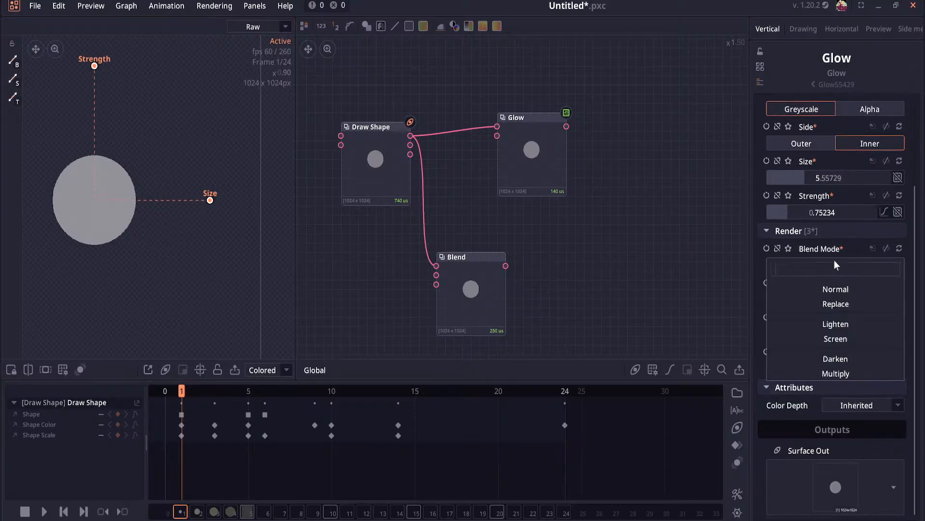
pyautogui.click(856, 343)
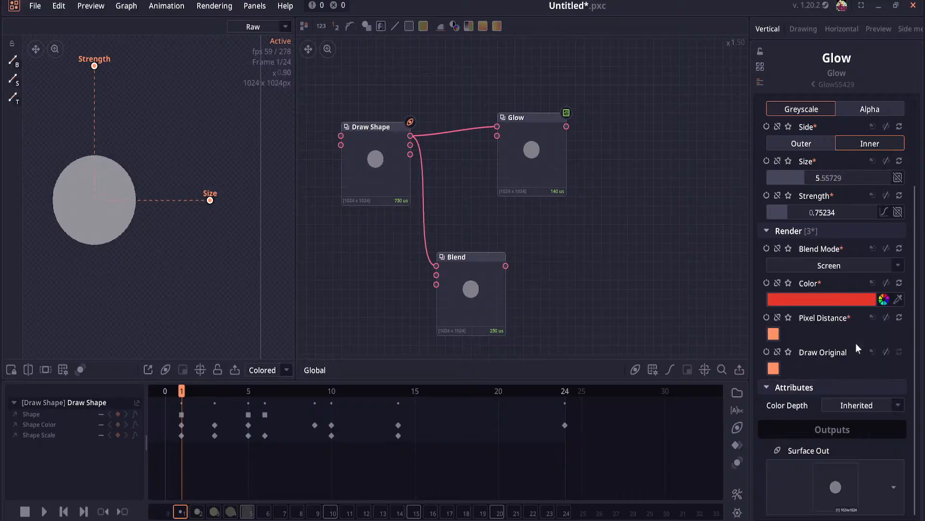
pyautogui.click(843, 302)
pyautogui.click(662, 354)
pyautogui.click(828, 266)
pyautogui.click(840, 361)
# Step: Delete the Glow and Blend nodes from the graph
pyautogui.click(510, 172)
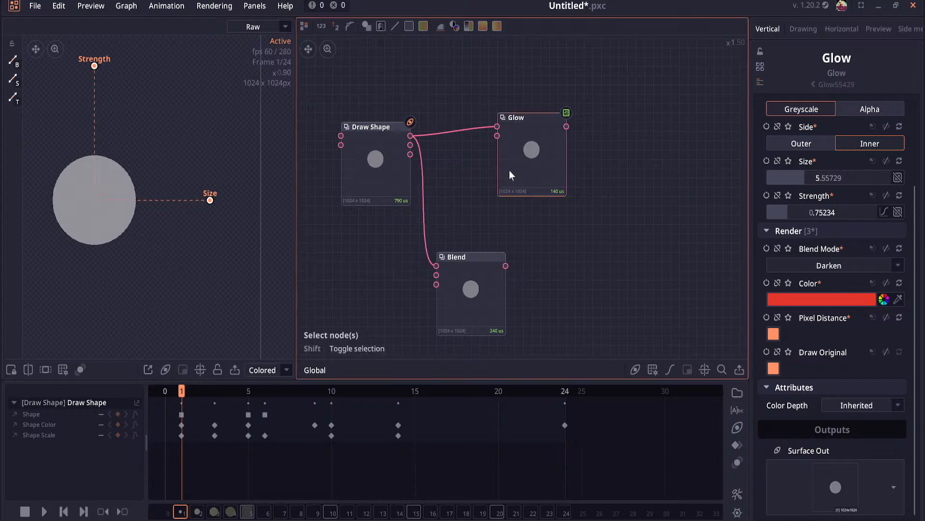
pyautogui.press('Delete')
pyautogui.click(479, 260)
pyautogui.press('Delete')
# Step: Add a Shape Blur node fed by Draw Shape's Colored output and align it beside Draw Shape
pyautogui.moveTo(410, 136); pyautogui.dragTo(523, 134)
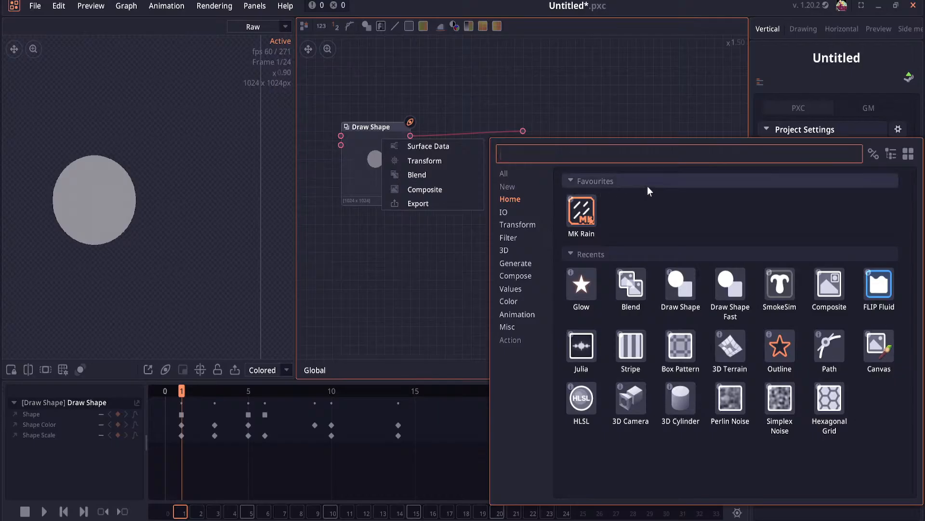
pyautogui.write('hal')
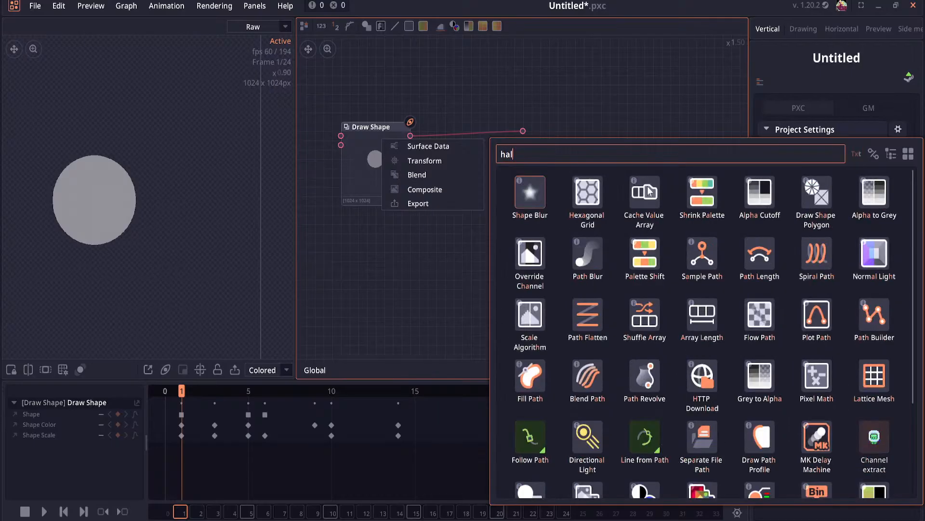
pyautogui.click(530, 204)
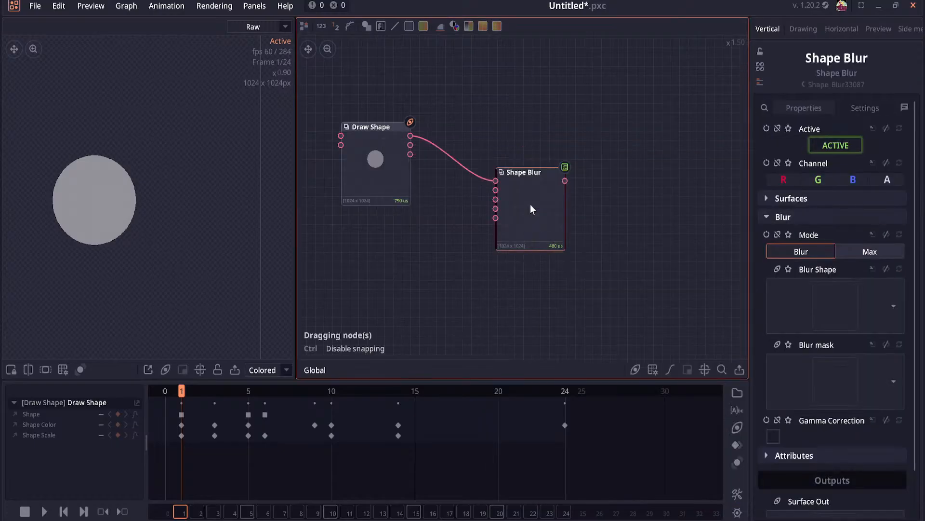
pyautogui.moveTo(531, 206); pyautogui.dragTo(517, 157)
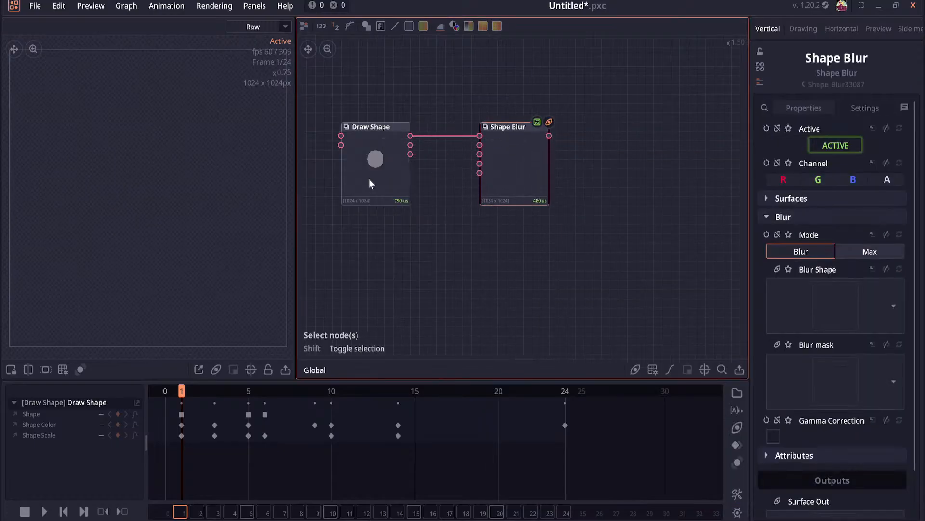
# Step: Connect Draw Shape's Mask output to Shape Blur's Mask input and its Colored output to the Blur Shape input
pyautogui.moveTo(180, 394)
pyautogui.mouseDown()
pyautogui.moveTo(210, 394)
pyautogui.moveTo(182, 394)
pyautogui.mouseUp()
pyautogui.click(437, 202)
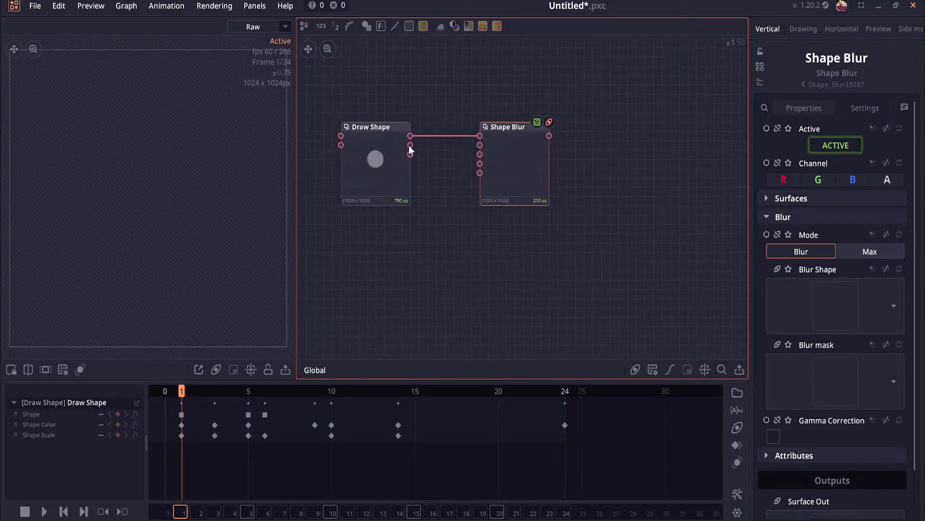
pyautogui.moveTo(410, 145); pyautogui.dragTo(479, 154)
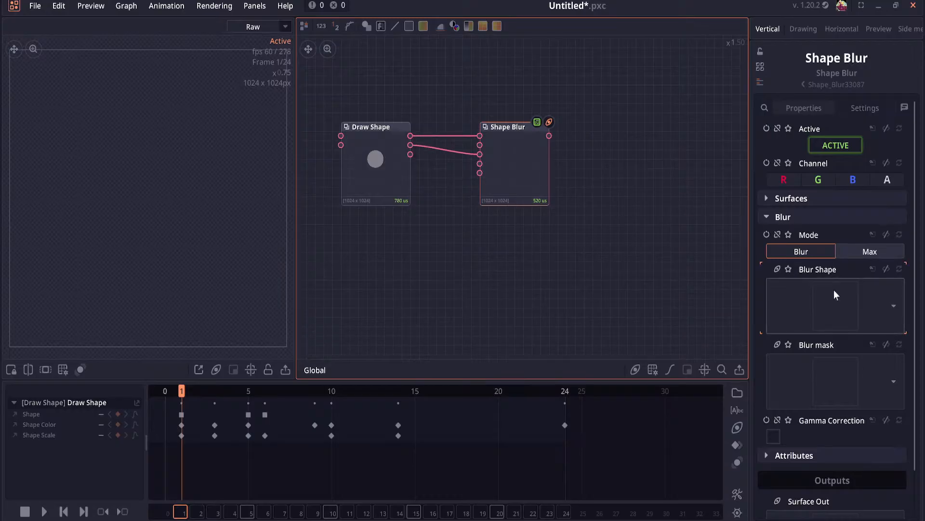
pyautogui.click(804, 199)
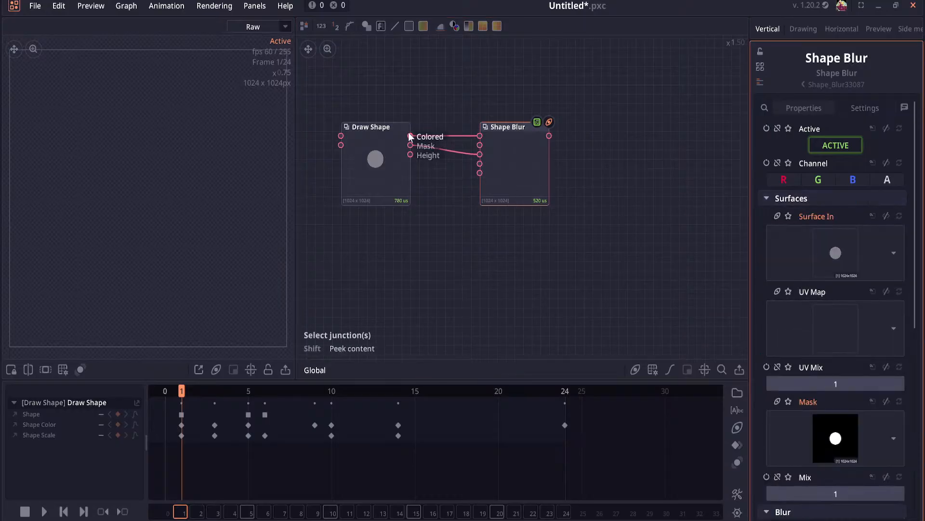
pyautogui.moveTo(411, 136)
pyautogui.mouseDown()
pyautogui.moveTo(500, 149)
pyautogui.moveTo(479, 149)
pyautogui.moveTo(478, 166)
pyautogui.mouseUp()
pyautogui.moveTo(181, 394)
pyautogui.mouseDown()
pyautogui.moveTo(212, 392)
pyautogui.moveTo(185, 401)
pyautogui.mouseUp()
# Step: Set the Shape Blur node's UV Mix to 0 and its Mask feather to 2.8
pyautogui.scroll(-5, 782, 293)
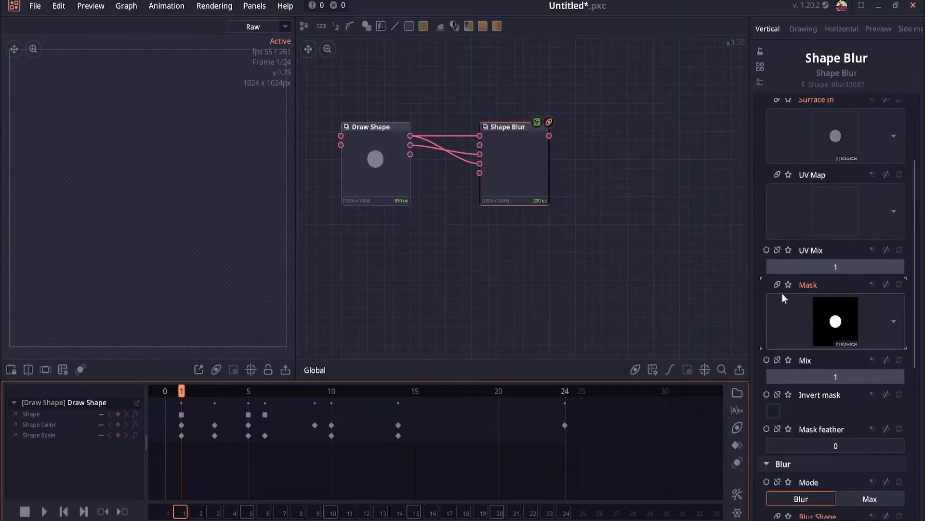
pyautogui.moveTo(834, 263); pyautogui.dragTo(825, 261)
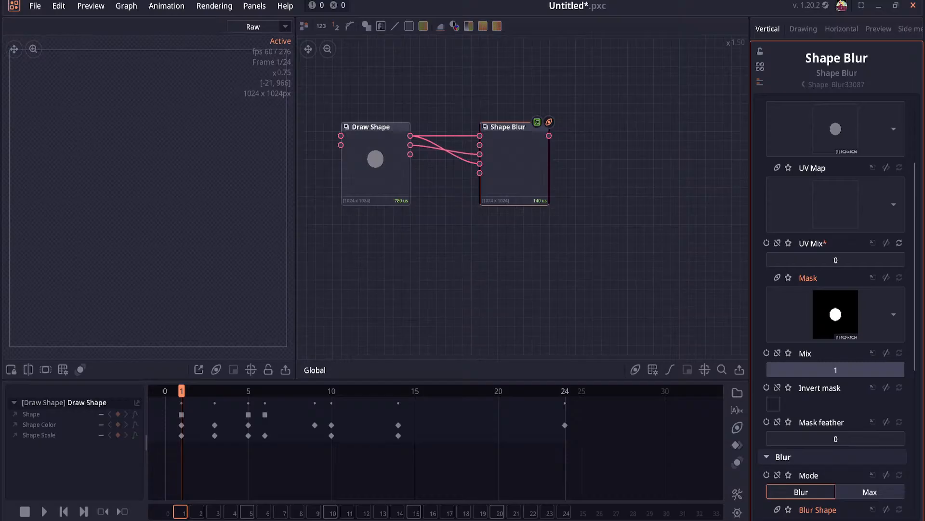
pyautogui.moveTo(778, 438); pyautogui.dragTo(791, 438)
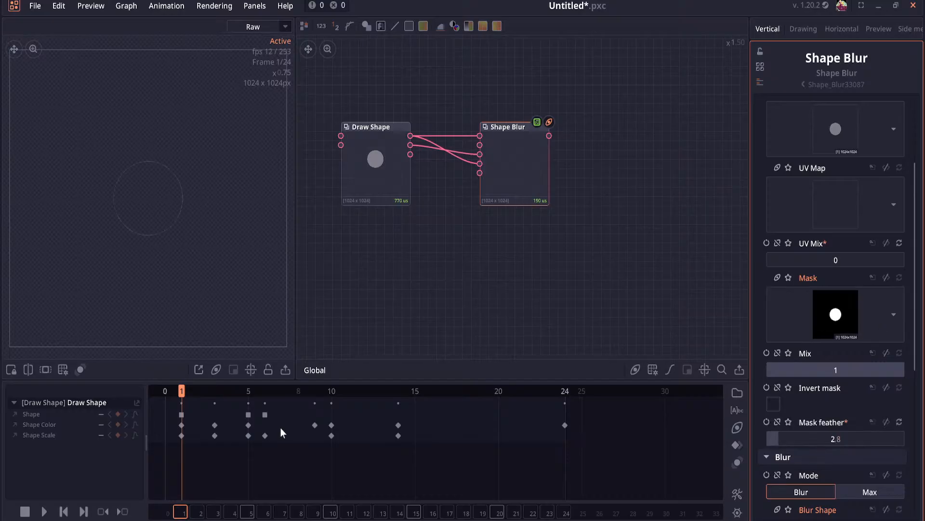
# Step: Scrub through the first frames and play the animation to check the Shape Blur result
pyautogui.moveTo(185, 390)
pyautogui.mouseDown()
pyautogui.moveTo(256, 394)
pyautogui.moveTo(182, 399)
pyautogui.moveTo(212, 400)
pyautogui.mouseUp()
pyautogui.click(44, 512)
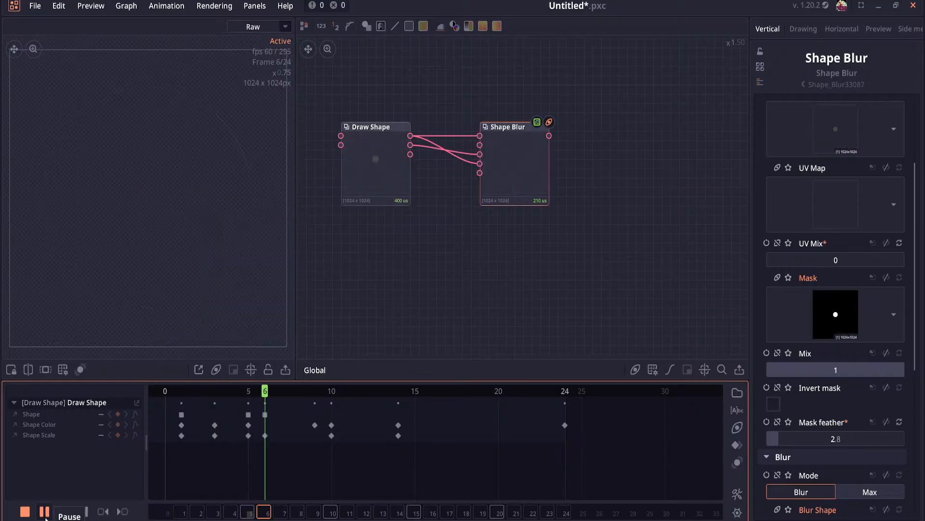
# Step: Set the Shape Blur node's UV Mix to 1 and replay the animation, stepping back to frame 6
pyautogui.click(44, 512)
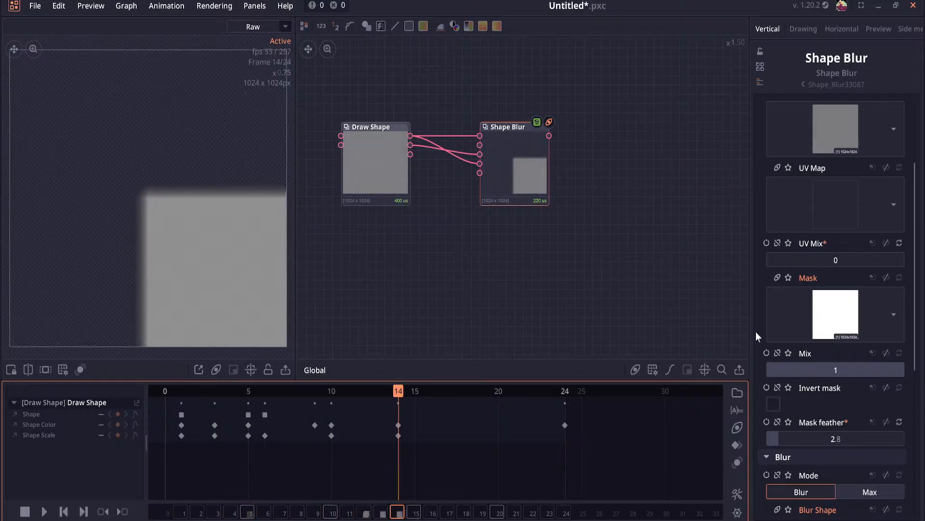
pyautogui.moveTo(849, 261); pyautogui.dragTo(866, 265)
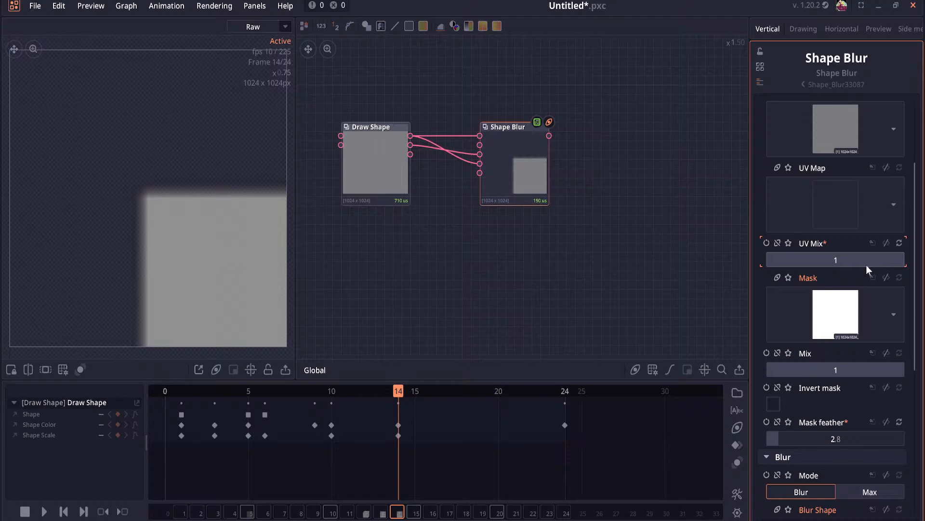
pyautogui.click(82, 512)
pyautogui.click(64, 511)
pyautogui.click(44, 511)
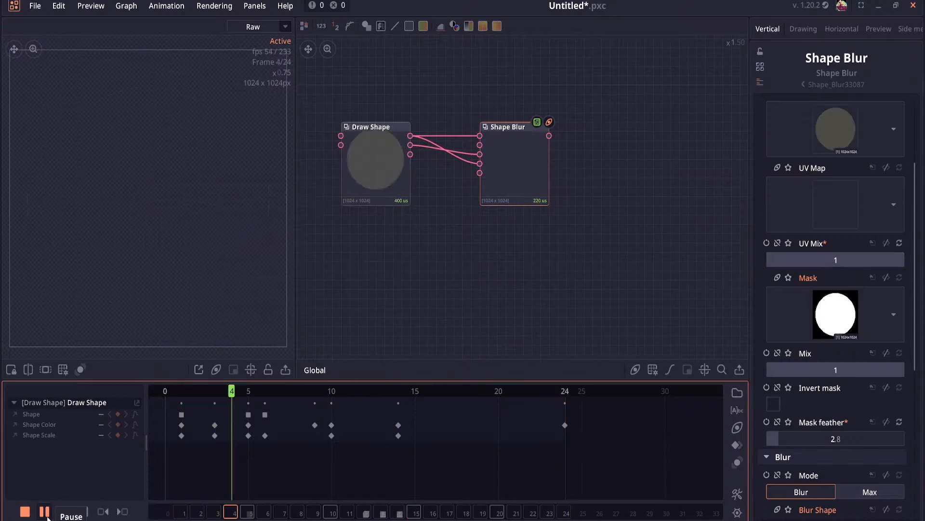
pyautogui.click(44, 511)
pyautogui.press('Left')
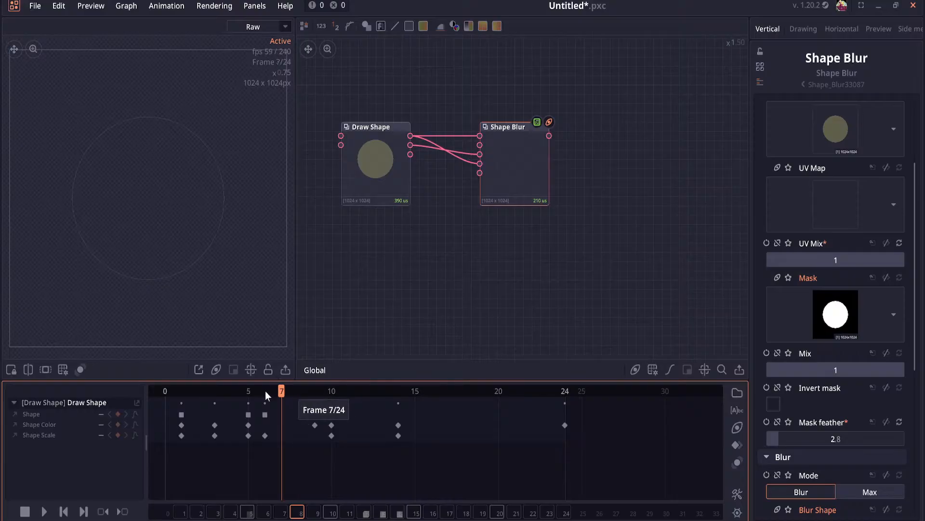
pyautogui.press('Left')
# Step: Inspect the Draw Shape node's output and transform properties, and return to the Shape Blur node
pyautogui.scroll(5, 878, 181)
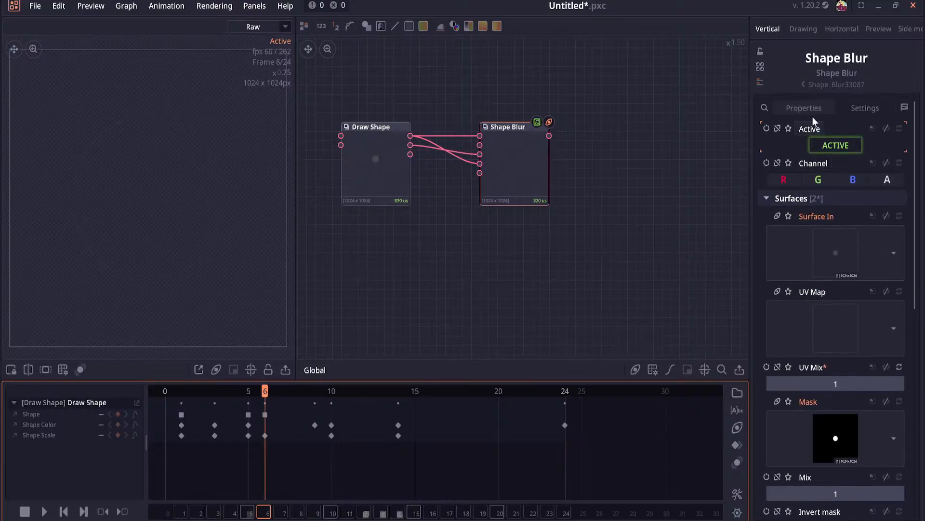
pyautogui.click(392, 184)
pyautogui.scroll(5, 805, 218)
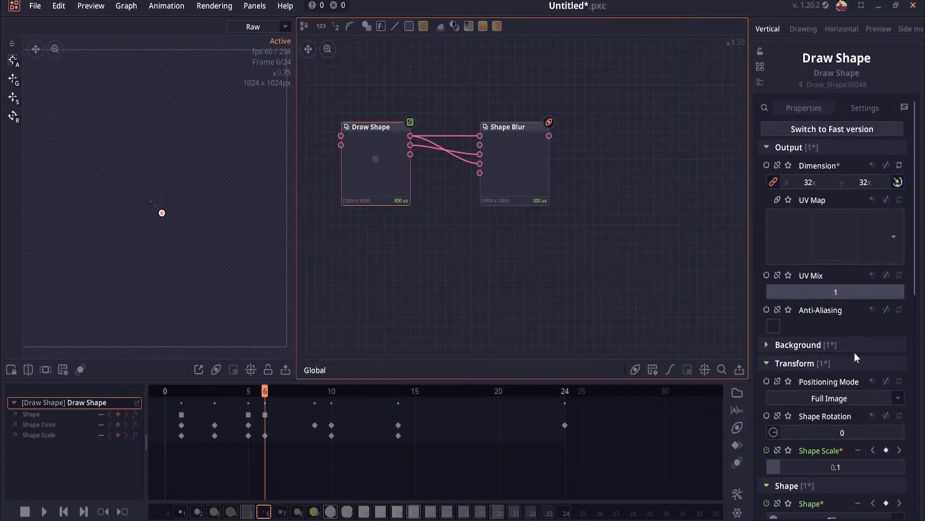
pyautogui.click(522, 181)
# Step: Set the Shape Blur node's preview height and params width to 32 in its display settings
pyautogui.click(866, 108)
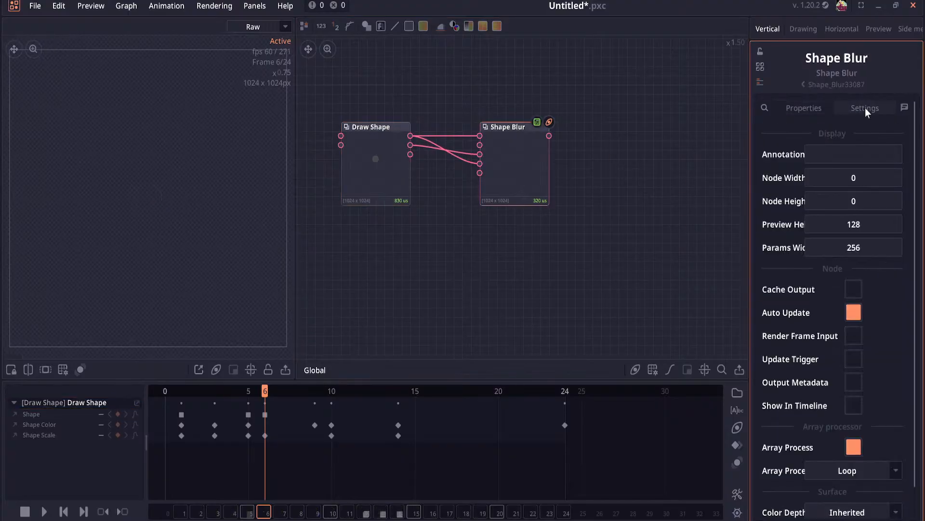
pyautogui.click(871, 224)
pyautogui.write('32')
pyautogui.click(873, 249)
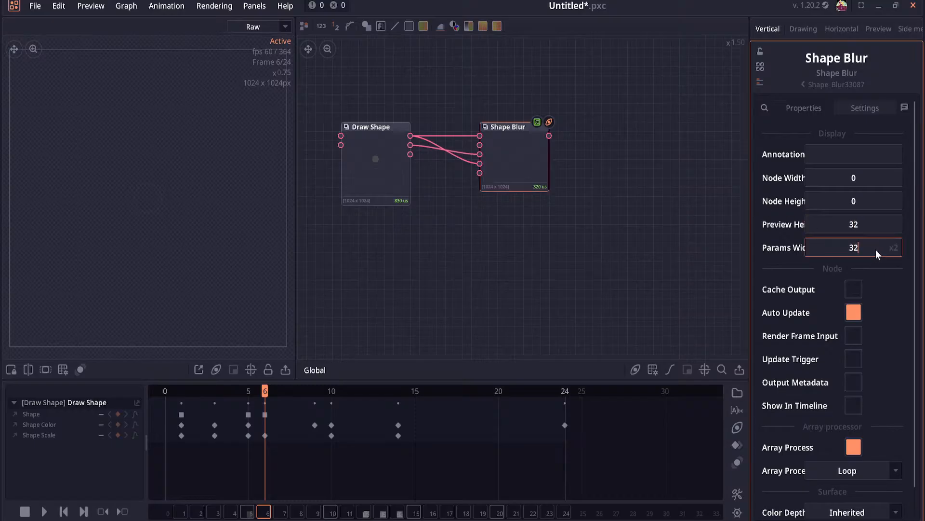
pyautogui.write('32')
pyautogui.press('Return')
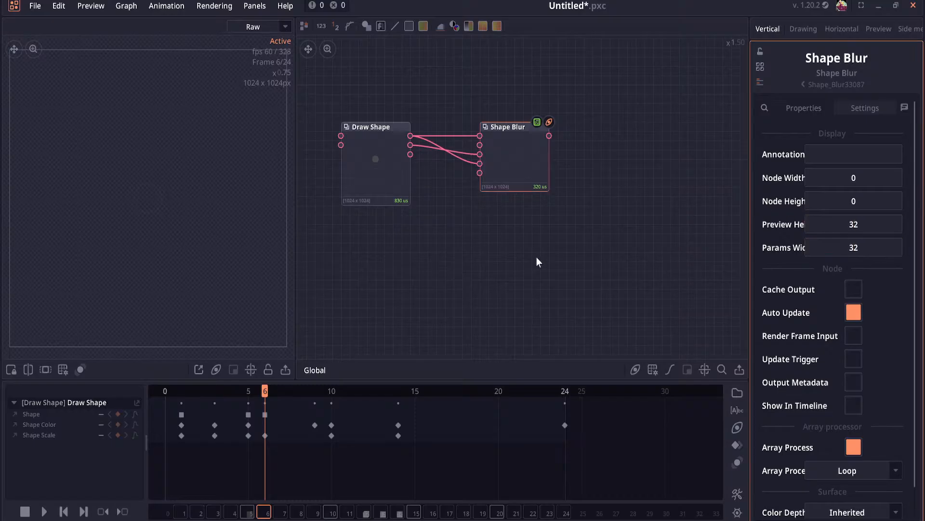
# Step: Restore the Shape Blur node's preview height to 128 and its params width to 256
pyautogui.click(368, 182)
pyautogui.click(537, 187)
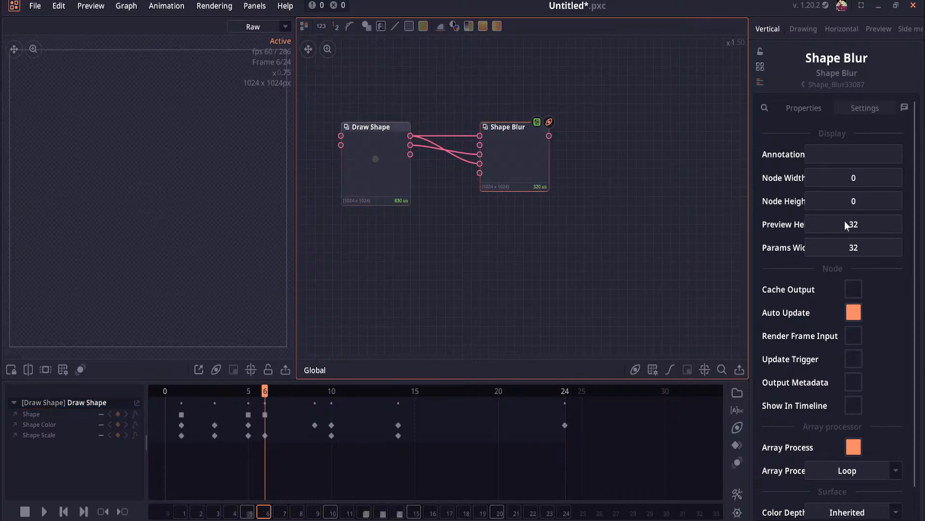
pyautogui.click(861, 223)
pyautogui.write('128')
pyautogui.press('Tab')
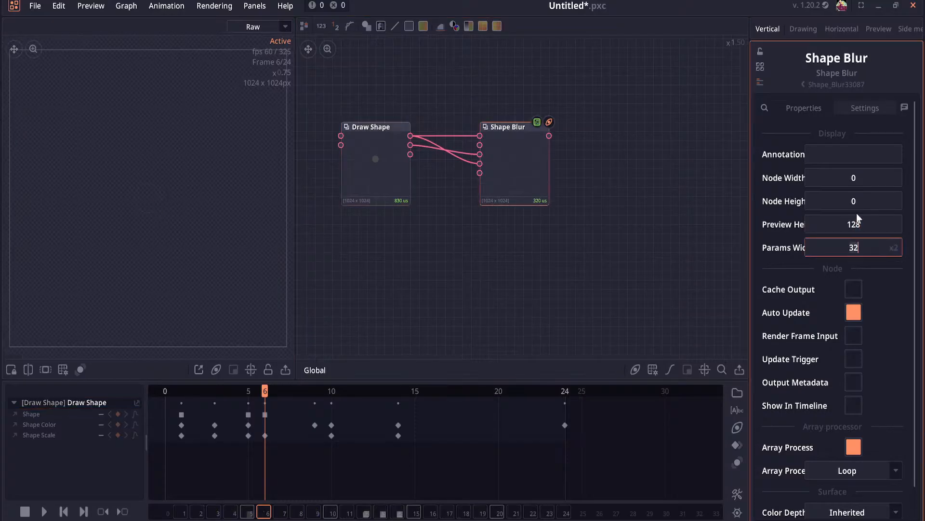
pyautogui.press('BackSpace')
pyautogui.press('BackSpace')
pyautogui.write('256')
pyautogui.press('Return')
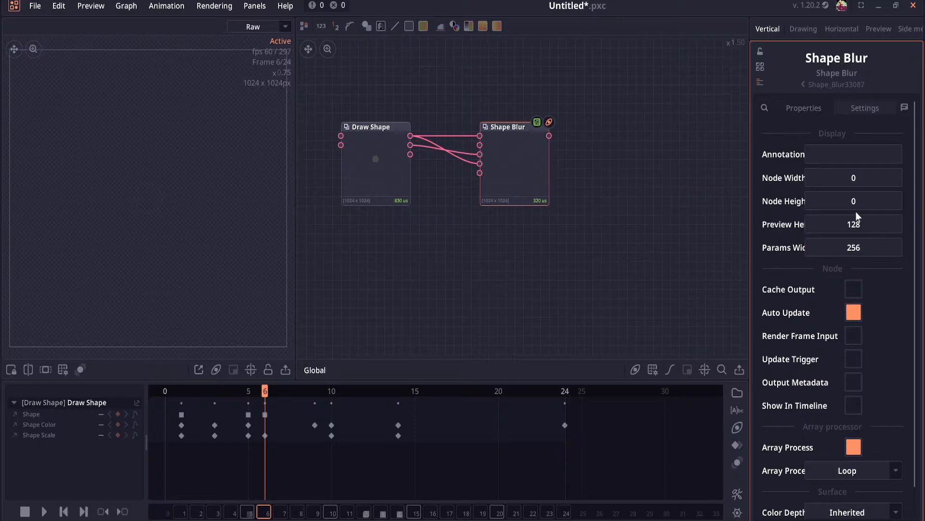
# Step: Toggle the Shape Blur node's alpha channel and compare the result at frames 6, 5 and 1
pyautogui.scroll(-2, 849, 226)
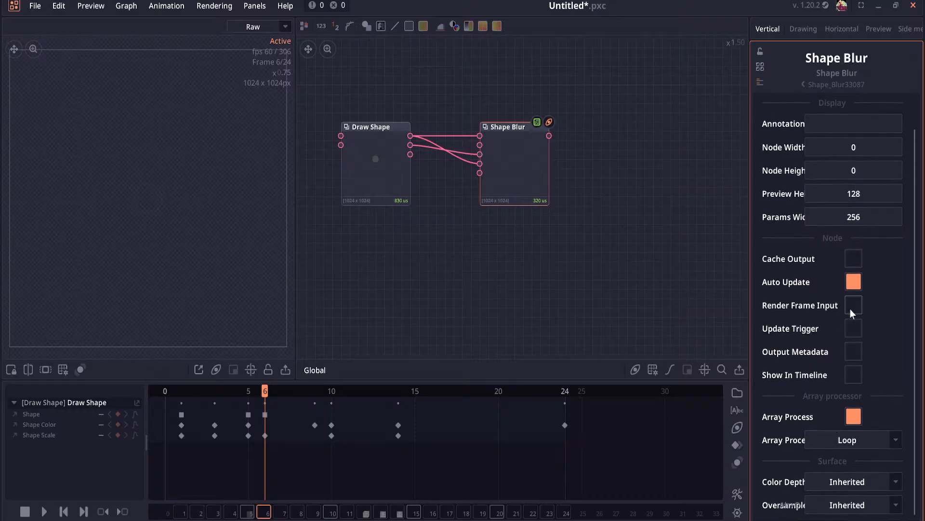
pyautogui.scroll(2, 796, 111)
pyautogui.click(803, 108)
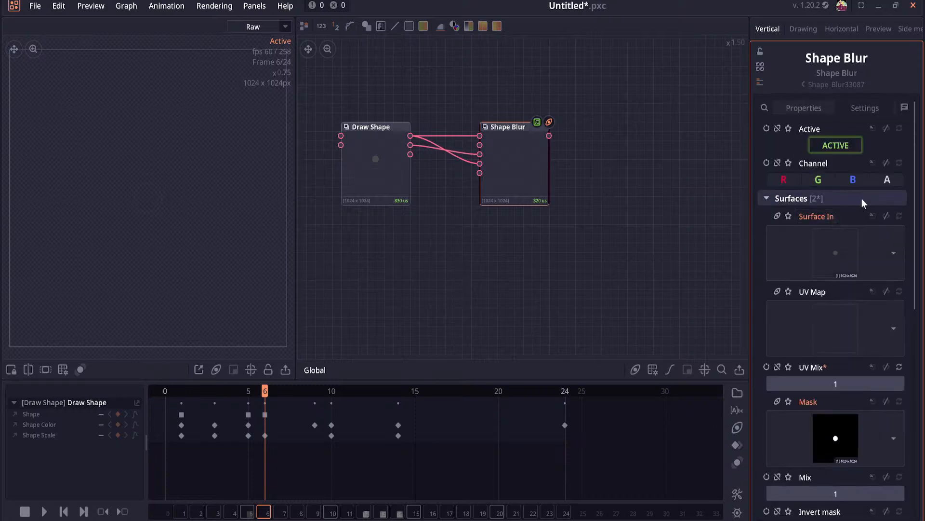
pyautogui.click(884, 179)
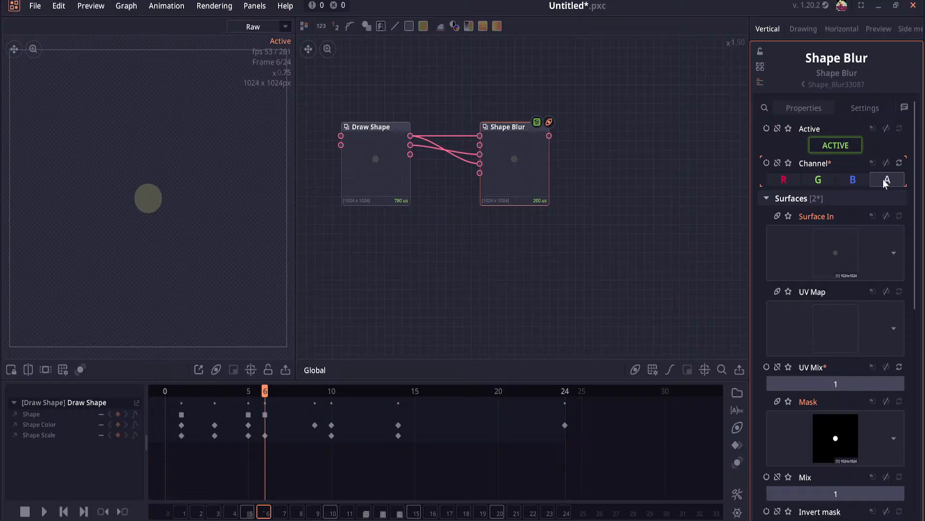
pyautogui.moveTo(268, 396); pyautogui.dragTo(238, 397)
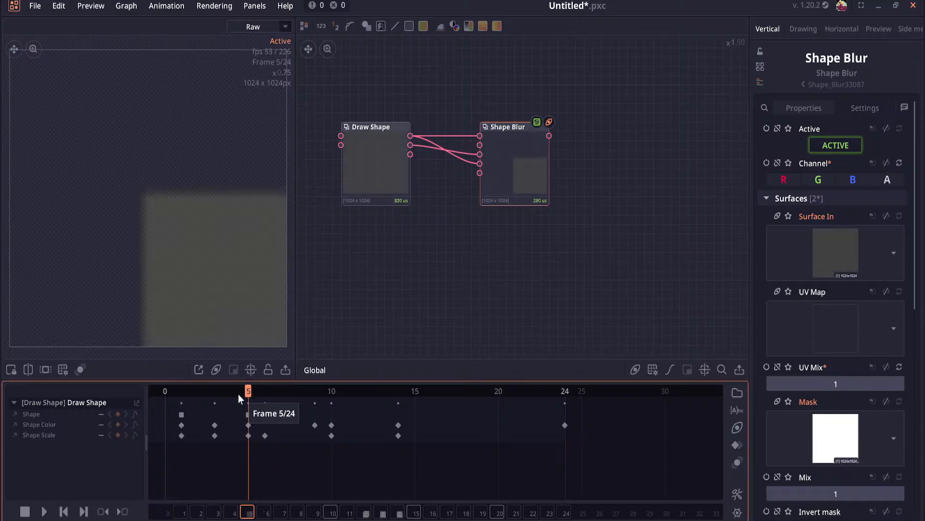
pyautogui.click(884, 180)
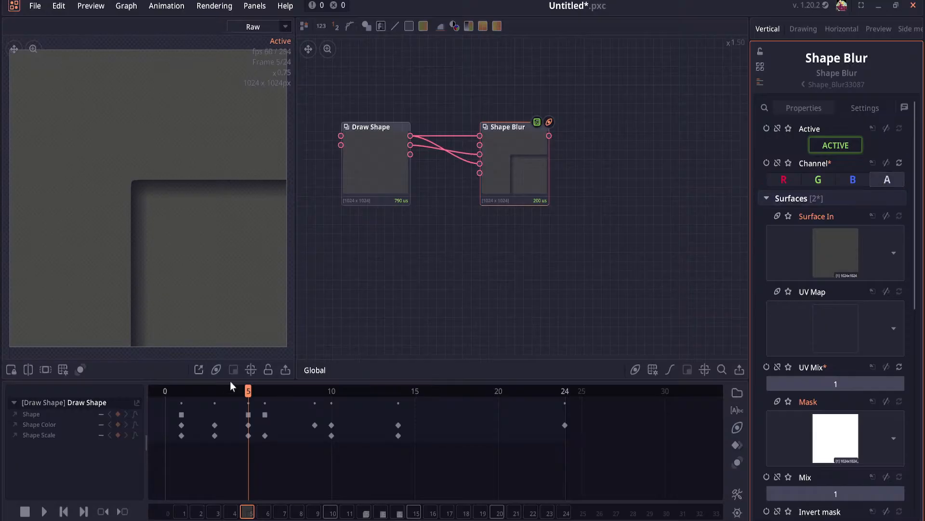
pyautogui.moveTo(248, 396); pyautogui.dragTo(181, 397)
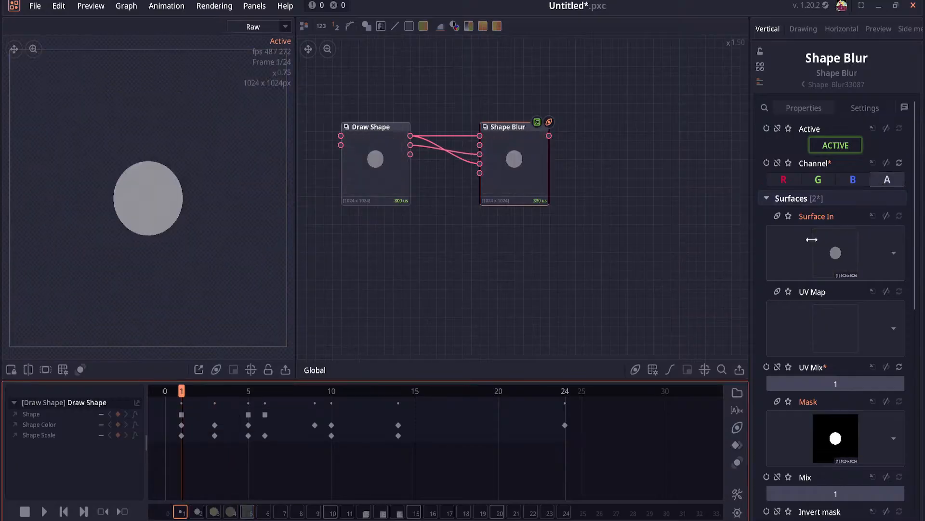
pyautogui.click(874, 181)
pyautogui.click(874, 181)
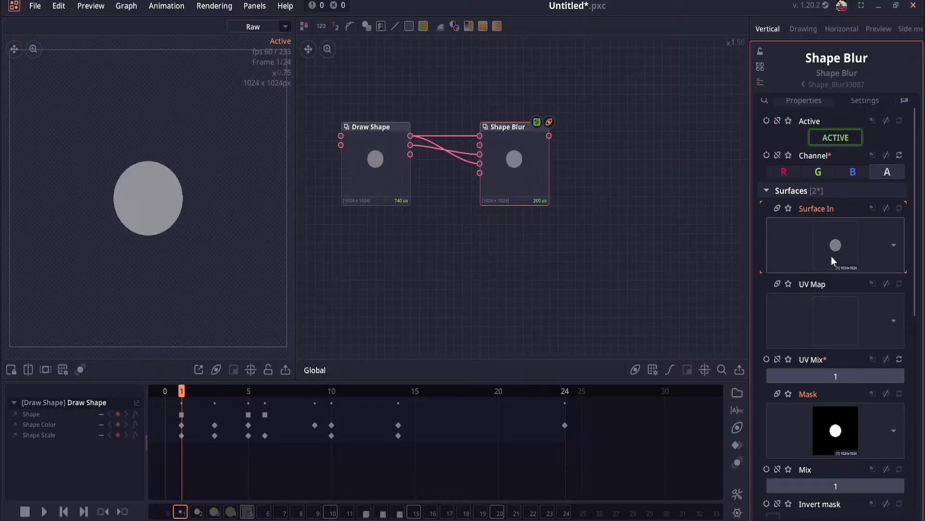
# Step: Set the Shape Blur node's UV Mix to 0.85, its Mask feather to 4.3 and its Mix to 1
pyautogui.scroll(-2, 830, 280)
pyautogui.scroll(-1, 830, 281)
pyautogui.moveTo(869, 309); pyautogui.dragTo(858, 306)
pyautogui.scroll(-3, 840, 333)
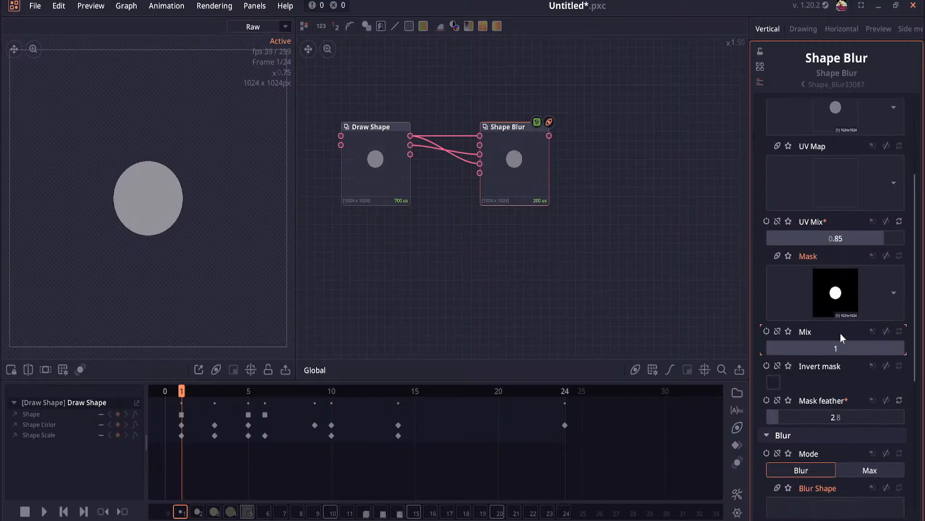
pyautogui.moveTo(835, 345); pyautogui.dragTo(815, 344)
pyautogui.moveTo(811, 413); pyautogui.dragTo(803, 412)
pyautogui.click(802, 344)
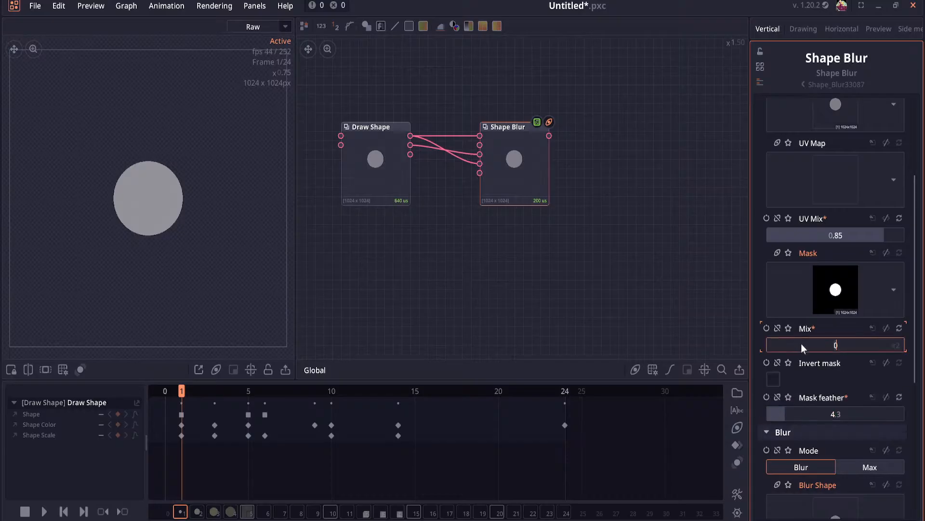
pyautogui.write('1')
pyautogui.press('Return')
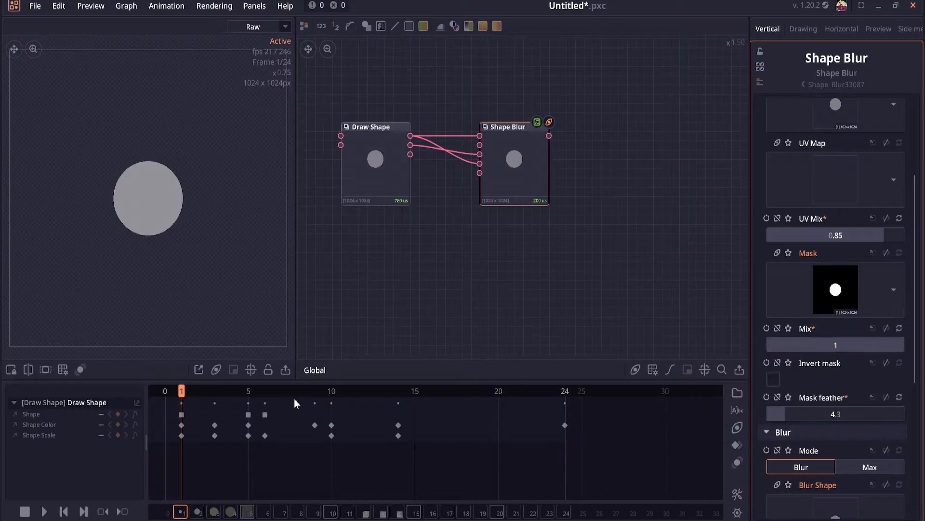
# Step: At frame 2, toggle Shape Blur's alpha channel and switch its blur mode to Max
pyautogui.moveTo(182, 391); pyautogui.dragTo(198, 391)
pyautogui.scroll(2, 836, 188)
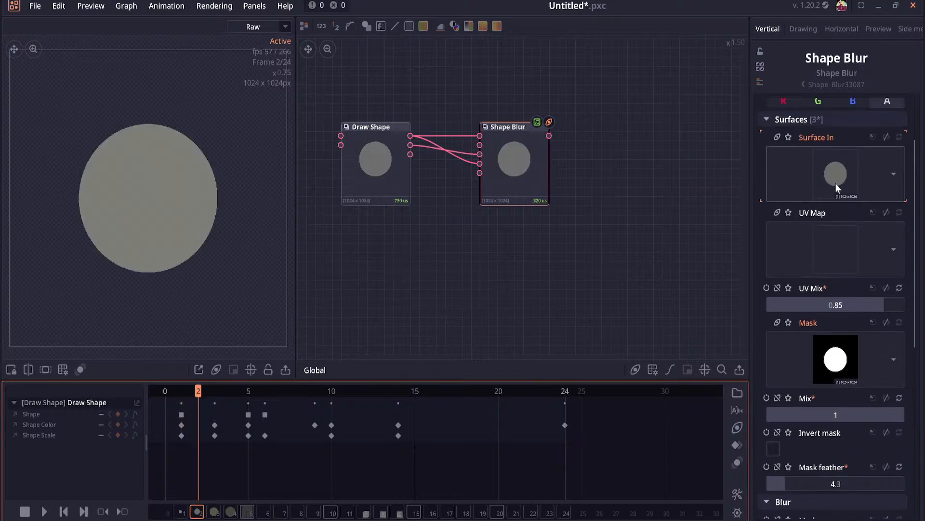
pyautogui.click(887, 105)
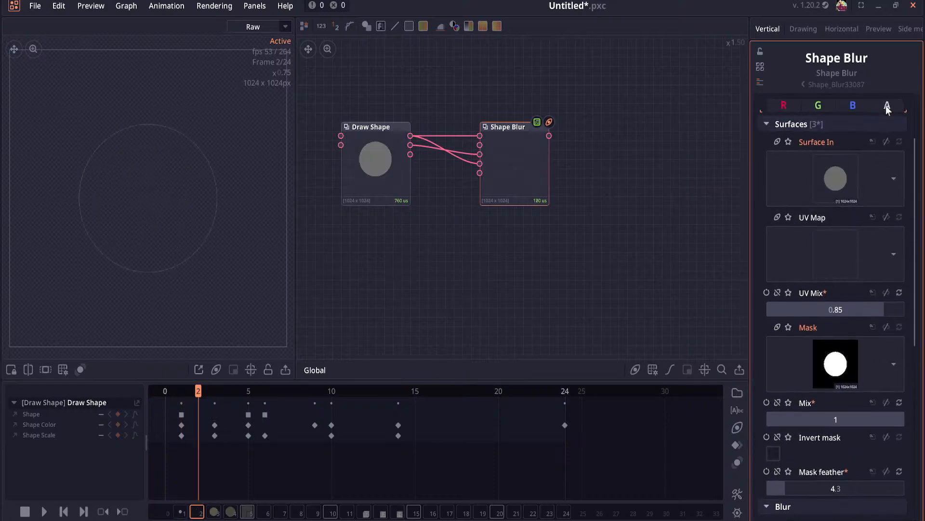
pyautogui.scroll(-5, 846, 322)
pyautogui.click(869, 368)
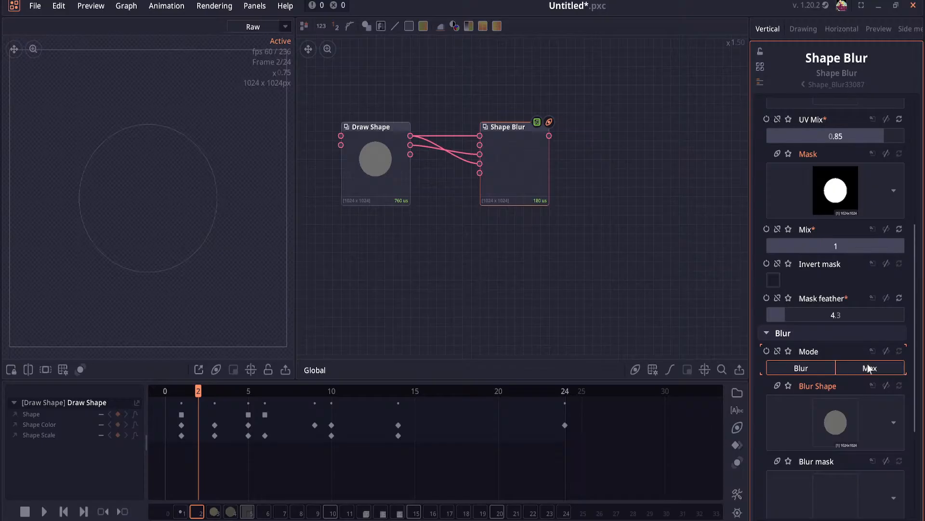
pyautogui.scroll(-5, 869, 368)
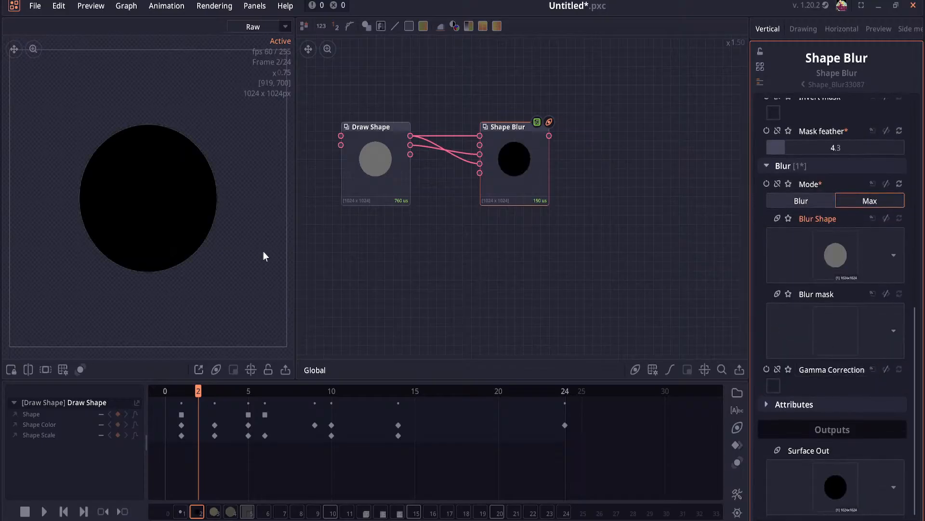
# Step: Delete the Shape Blur node from the graph
pyautogui.click(492, 177)
pyautogui.press('Delete')
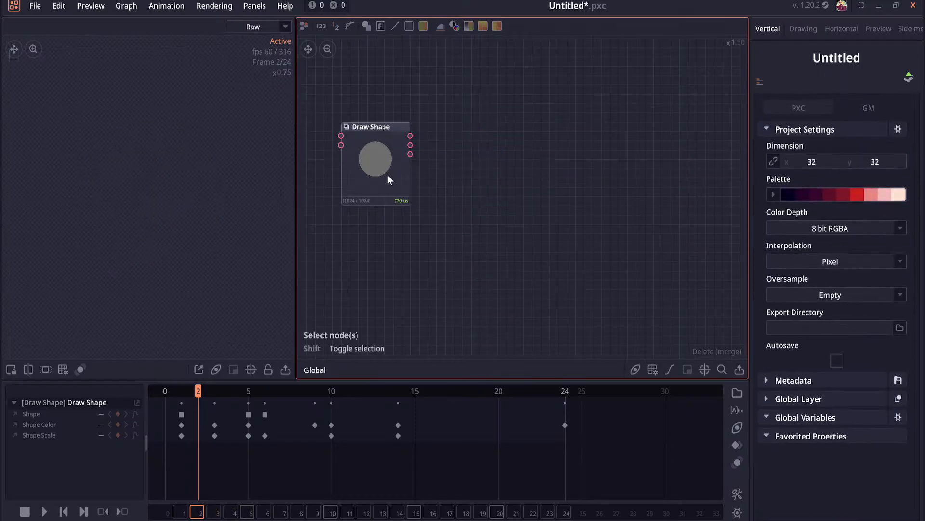
# Step: Try the Fast version of the Draw Shape node and undo the switch
pyautogui.click(387, 175)
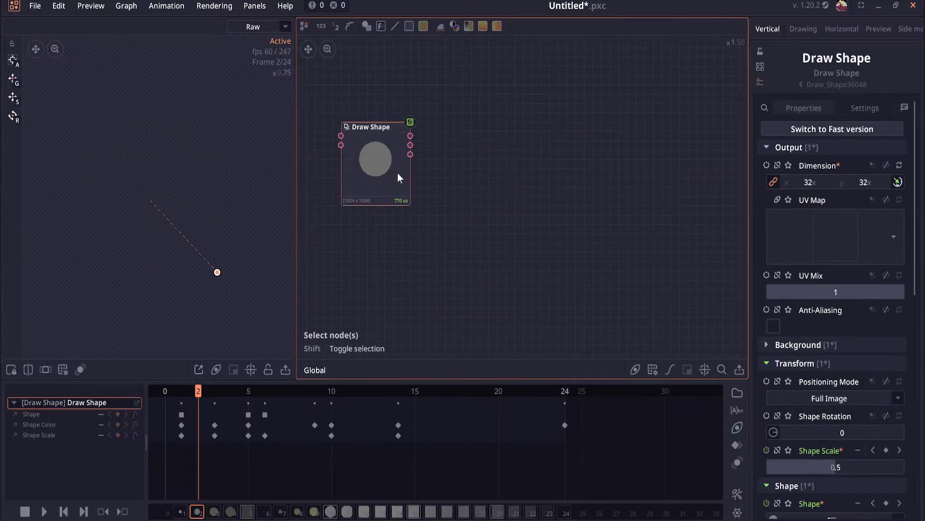
pyautogui.click(825, 130)
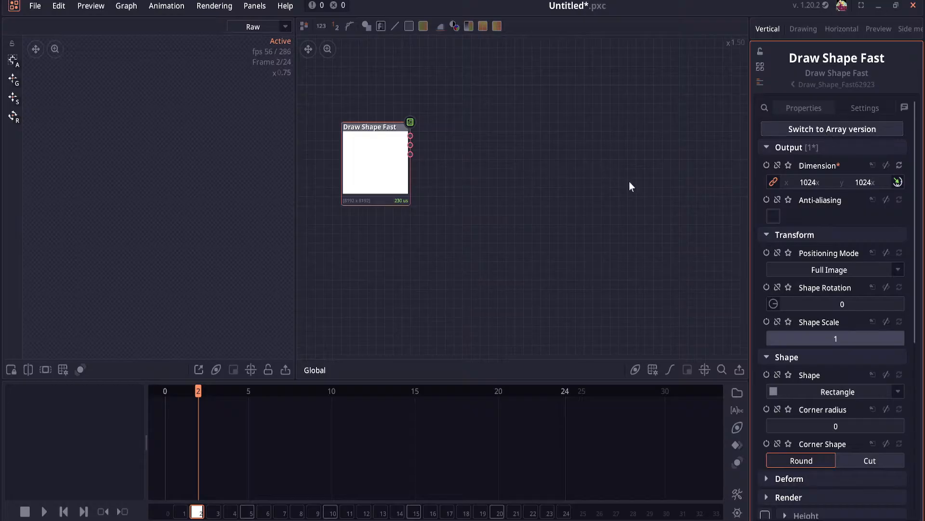
pyautogui.hotkey('ctrl', 'z')
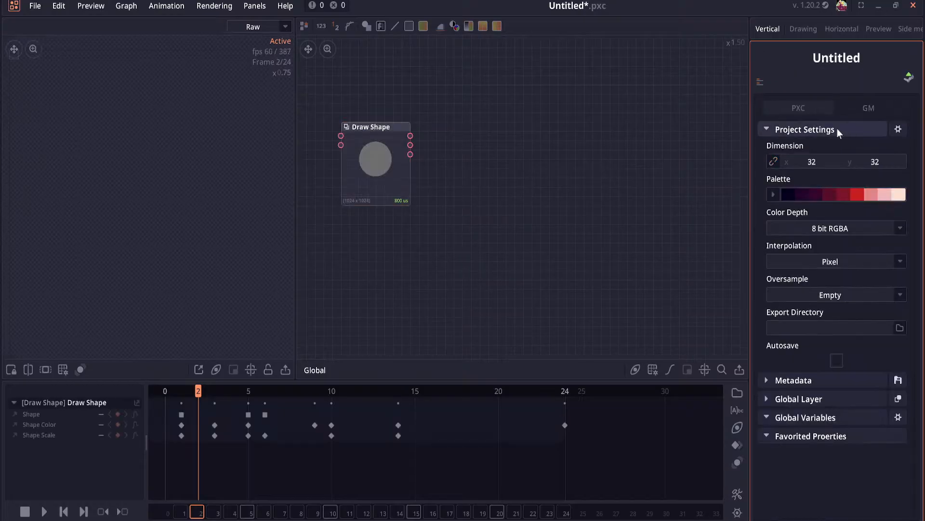
# Step: Examine the Draw Shape node's UV, shape, deform and render properties for softening options
pyautogui.scroll(2, 646, 164)
pyautogui.moveTo(395, 158); pyautogui.dragTo(697, 209)
pyautogui.click(474, 199)
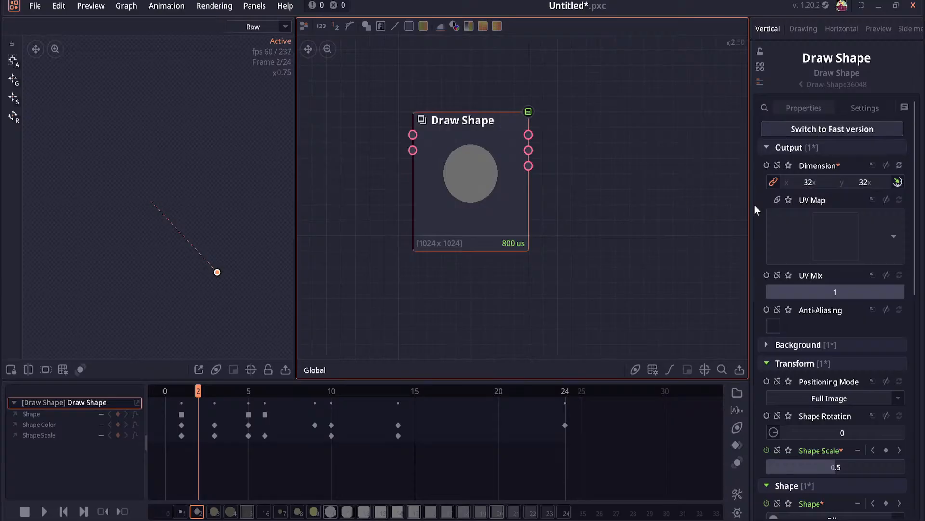
pyautogui.scroll(-3, 806, 208)
pyautogui.click(817, 288)
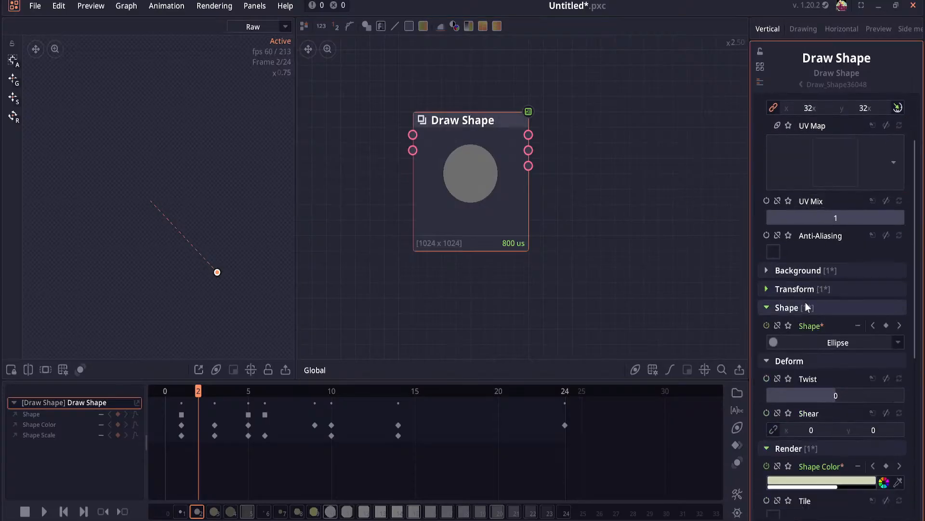
pyautogui.scroll(-2, 816, 292)
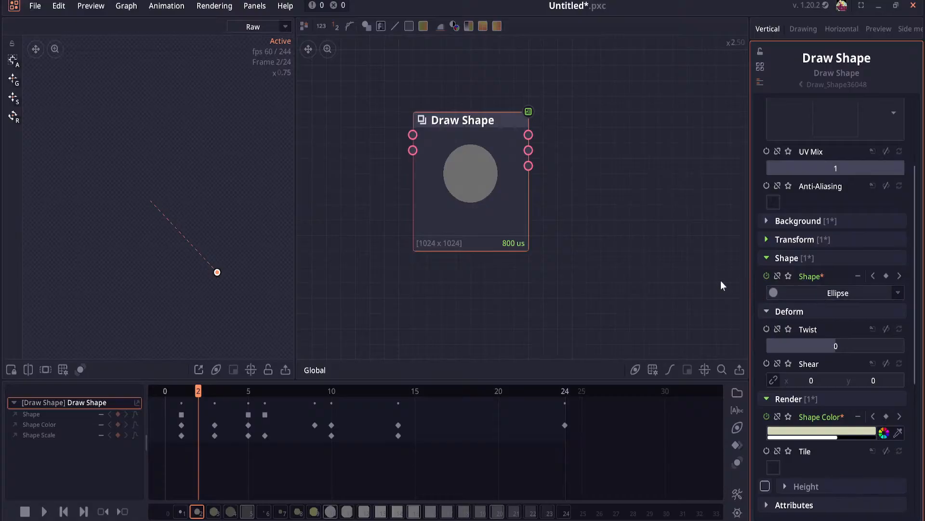
pyautogui.moveTo(679, 270); pyautogui.dragTo(556, 304)
pyautogui.scroll(-3, 791, 241)
pyautogui.scroll(7, 791, 256)
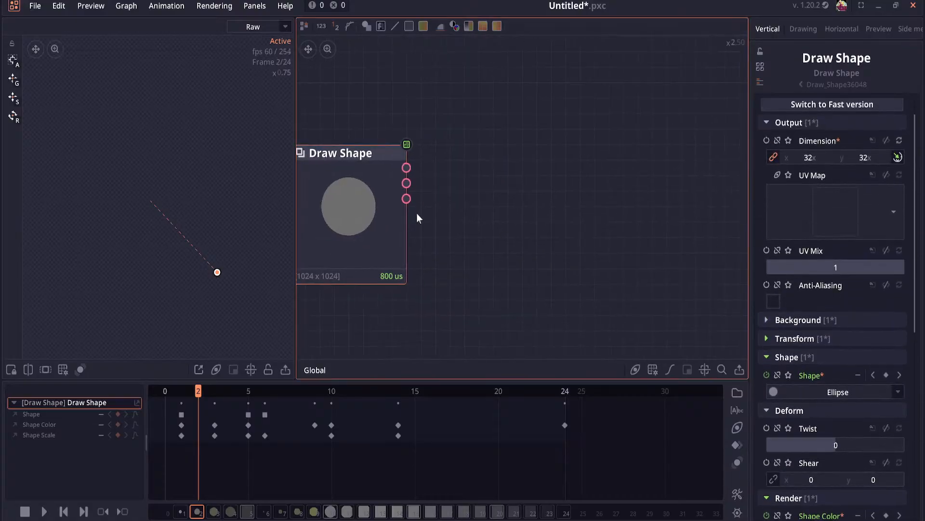
# Step: Add an Export node beside the Draw Shape node and open its output file selection
pyautogui.moveTo(377, 153); pyautogui.dragTo(428, 154)
pyautogui.rightClick(560, 160)
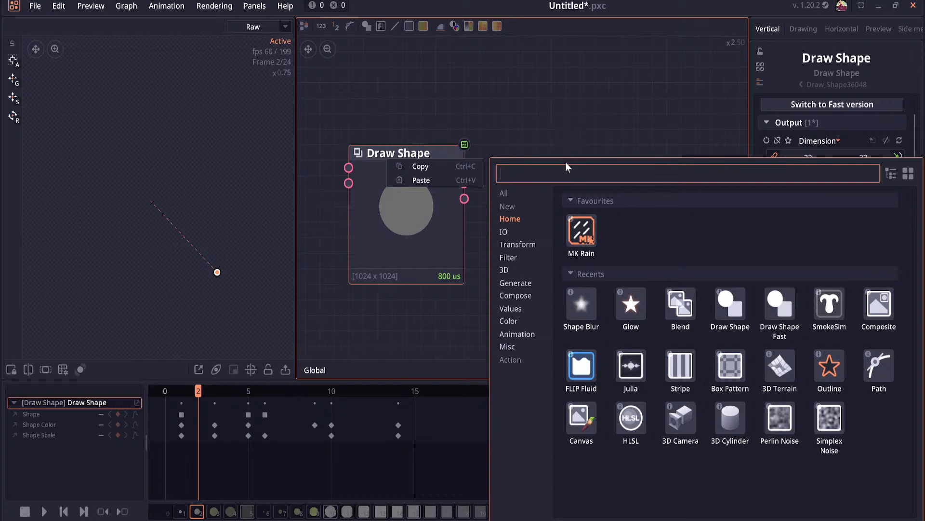
pyautogui.write('export')
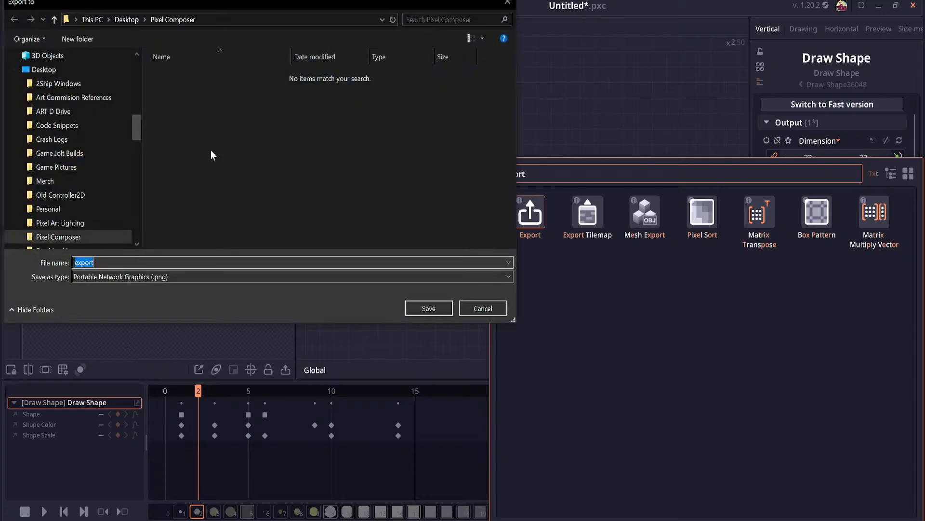
pyautogui.moveTo(179, 7); pyautogui.dragTo(0, 159)
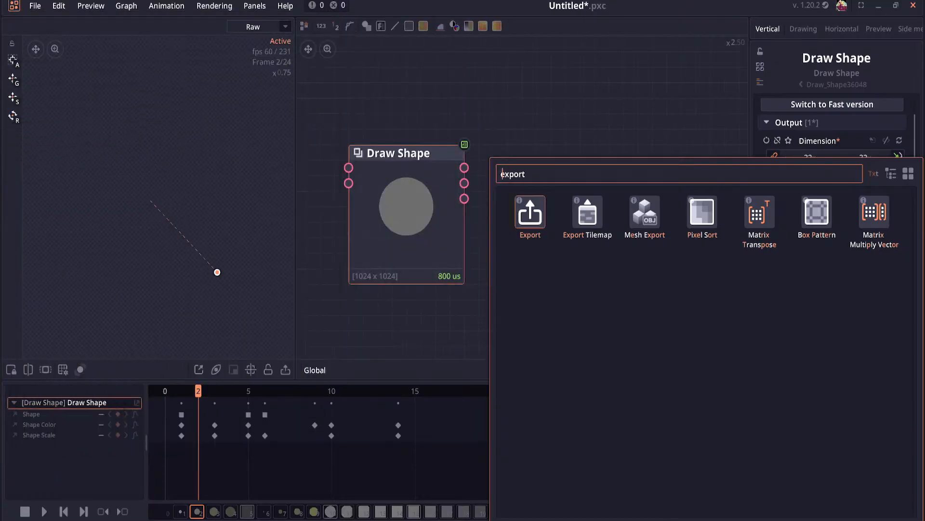
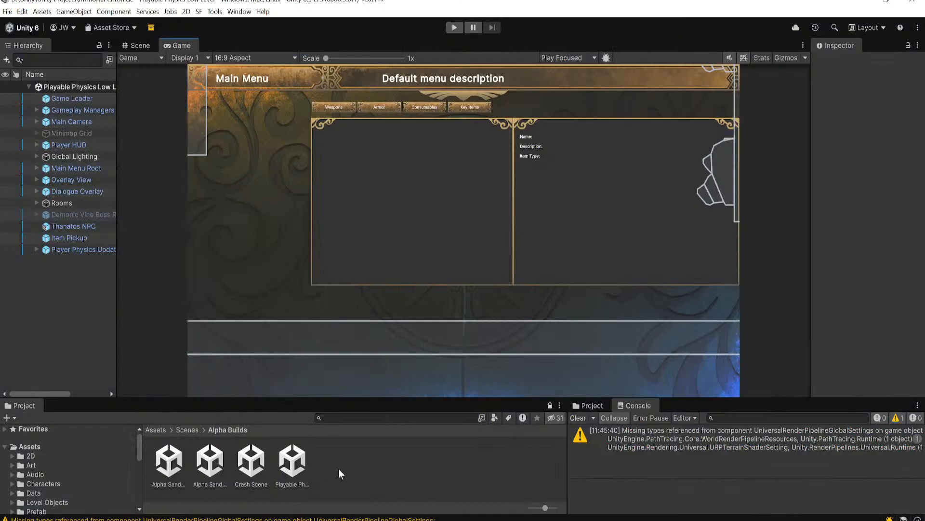
# Step: Switch to Unity, enlarge the Project panel and look through the Assets folders for a place to store effects
pyautogui.moveTo(362, 399); pyautogui.dragTo(362, 322)
pyautogui.click(31, 388)
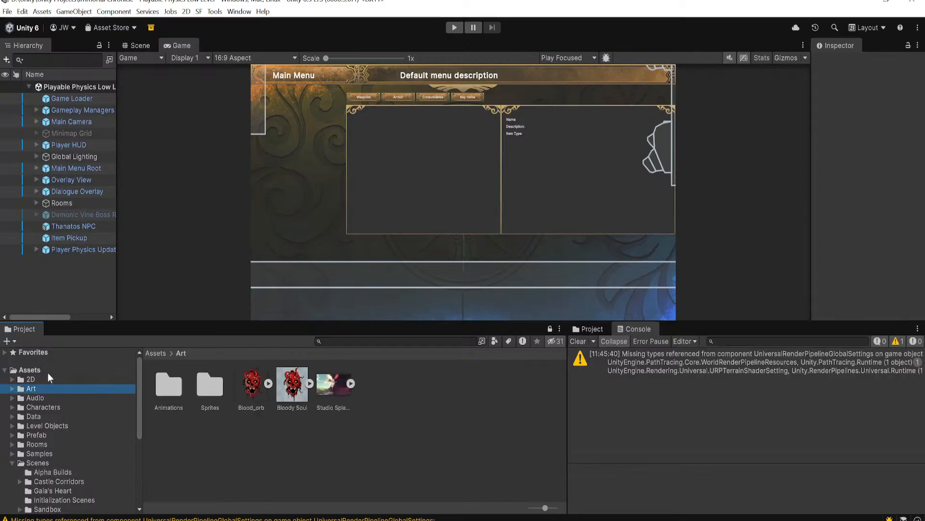
pyautogui.click(34, 373)
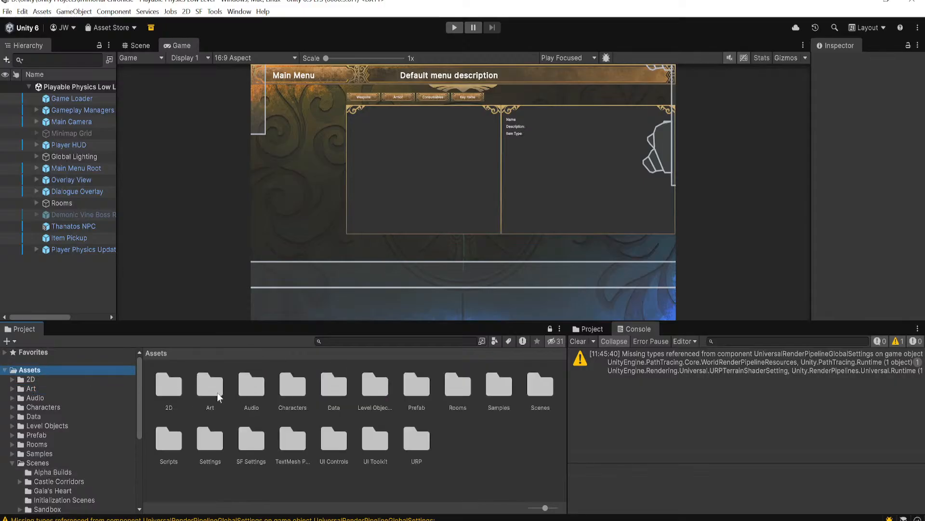
pyautogui.doubleClick(171, 388)
pyautogui.click(31, 388)
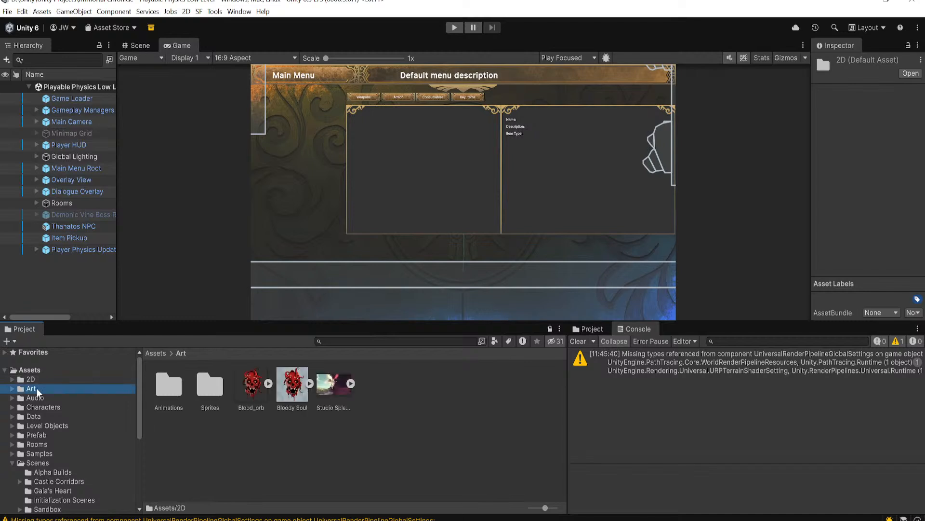
pyautogui.scroll(-3, 6, 418)
pyautogui.click(12, 394)
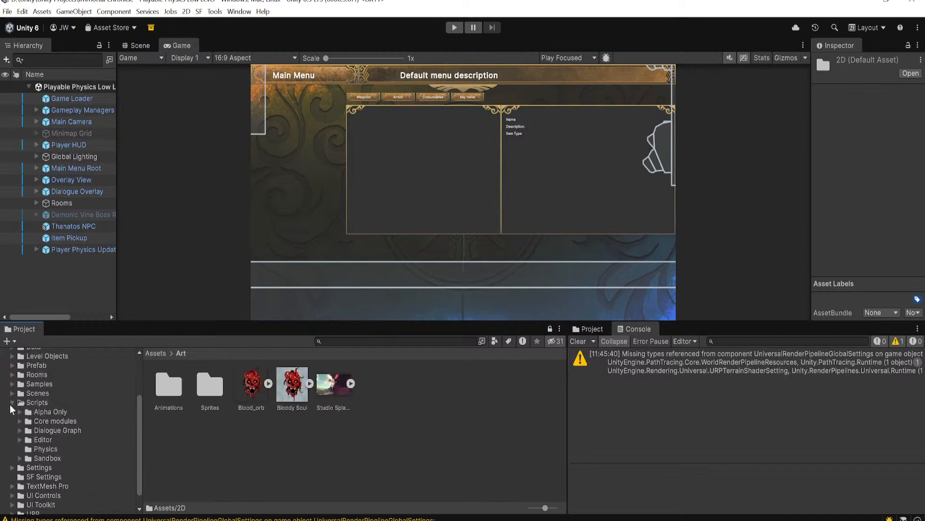
pyautogui.click(12, 403)
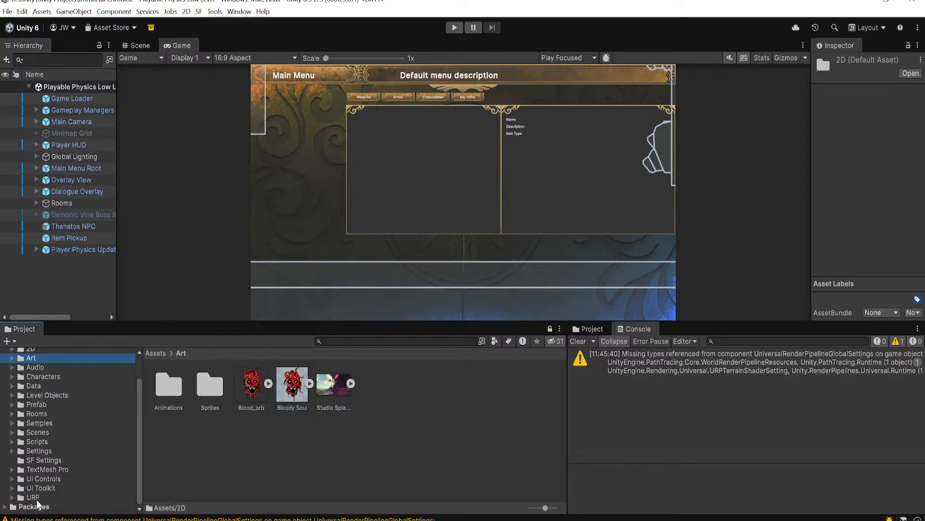
pyautogui.scroll(2, 44, 388)
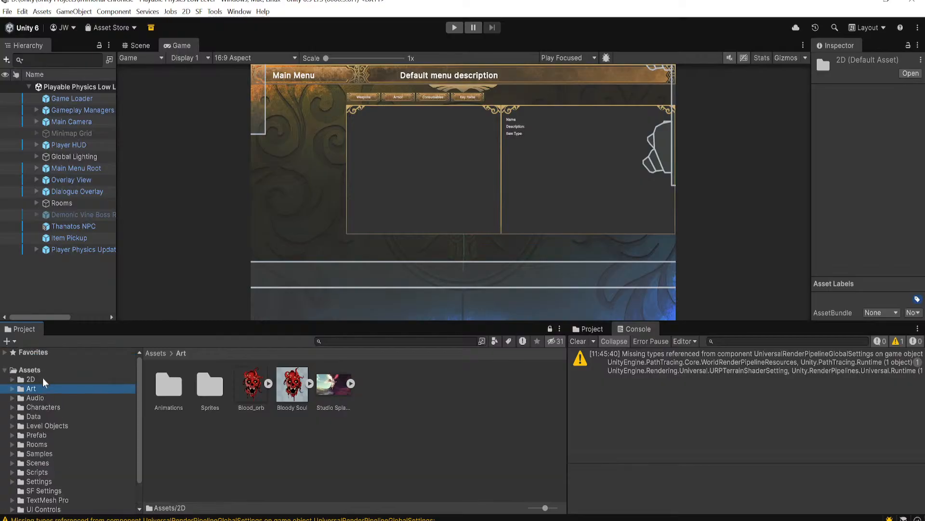
# Step: Create a folder named VFX in the project's Assets root
pyautogui.click(33, 372)
pyautogui.rightClick(495, 448)
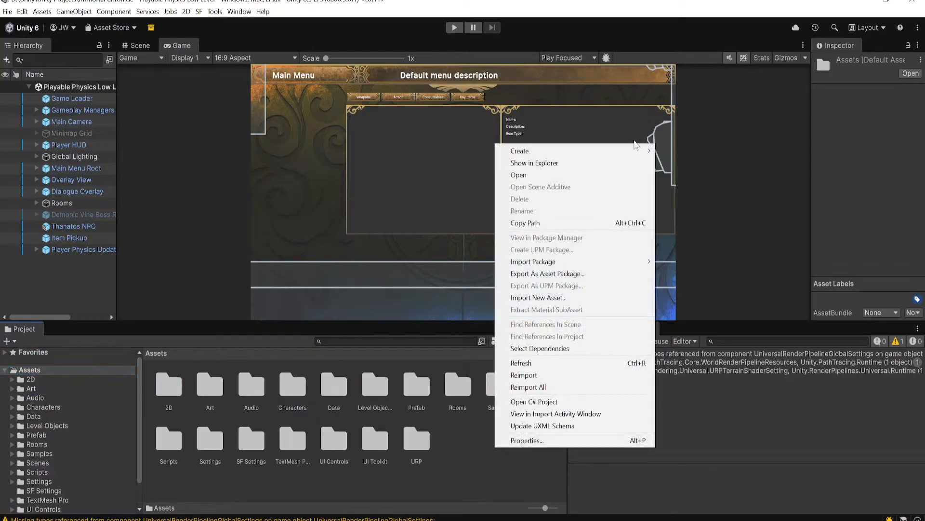
pyautogui.moveTo(638, 153)
pyautogui.click(677, 150)
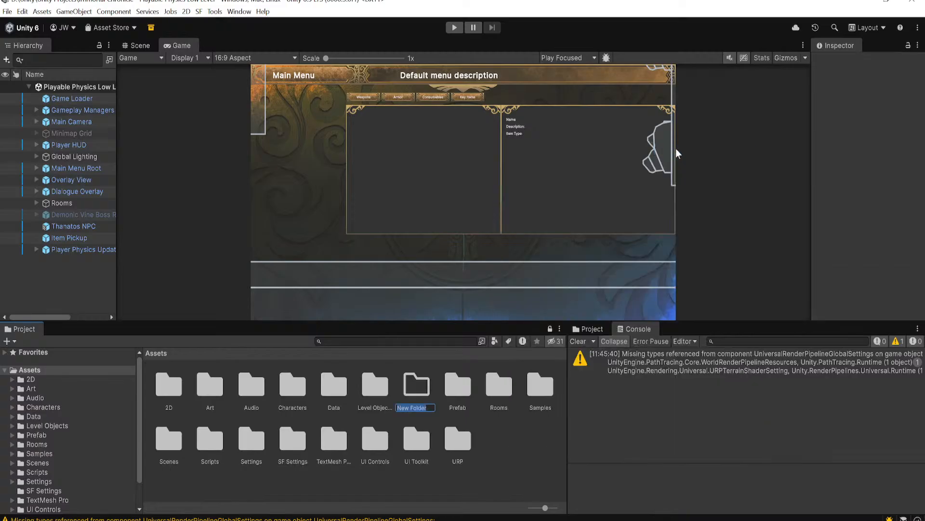
pyautogui.write('VFX')
pyautogui.press('Return')
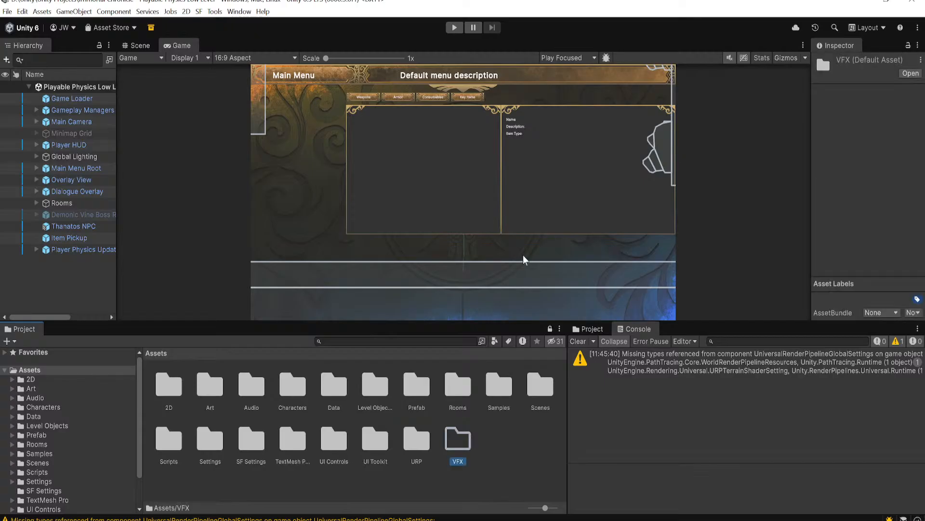
# Step: Create a subfolder named Spell VFX inside the VFX folder and open it
pyautogui.doubleClick(461, 437)
pyautogui.rightClick(446, 431)
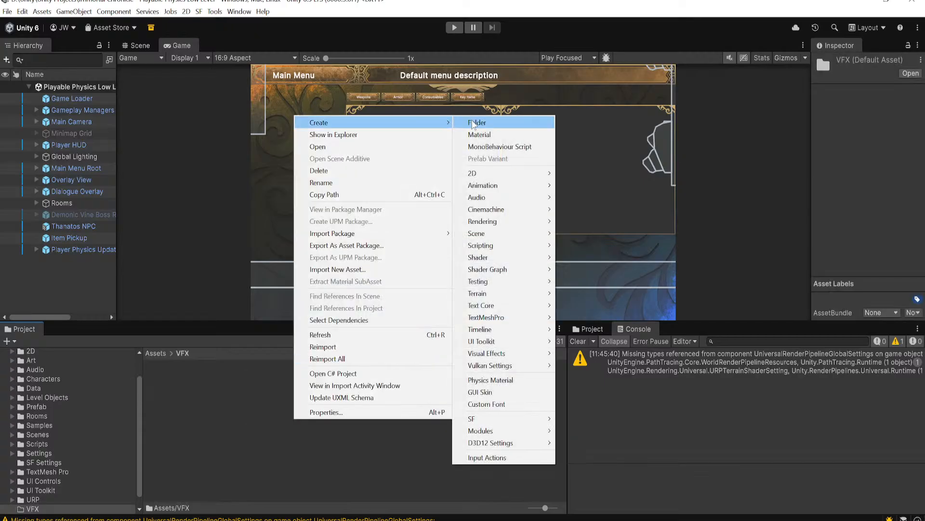
pyautogui.click(471, 123)
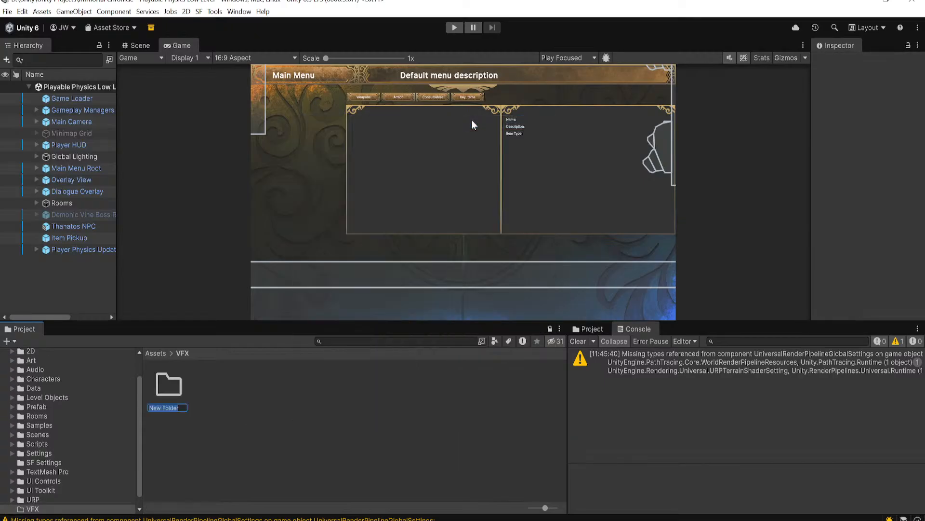
pyautogui.write('Spell VFX')
pyautogui.press('Return')
pyautogui.doubleClick(176, 384)
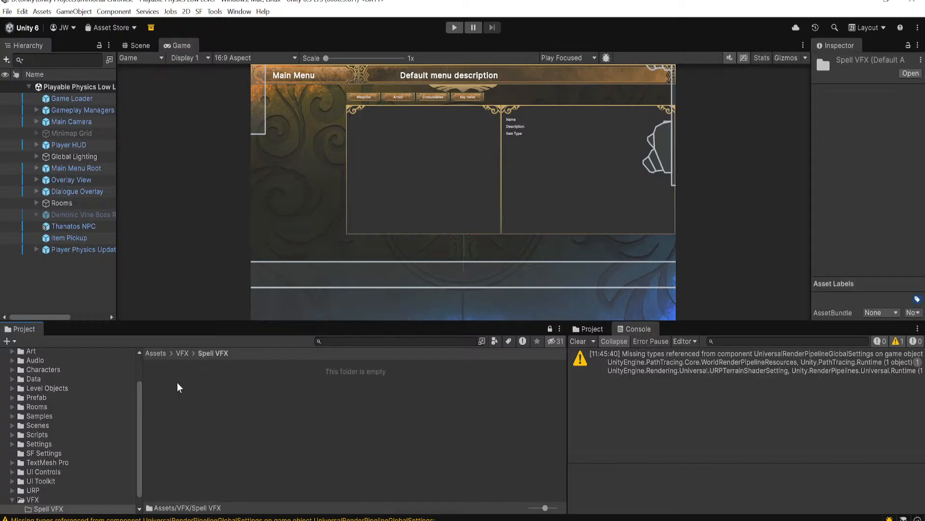
pyautogui.rightClick(202, 384)
pyautogui.click(237, 107)
pyautogui.click(229, 443)
pyautogui.click(183, 353)
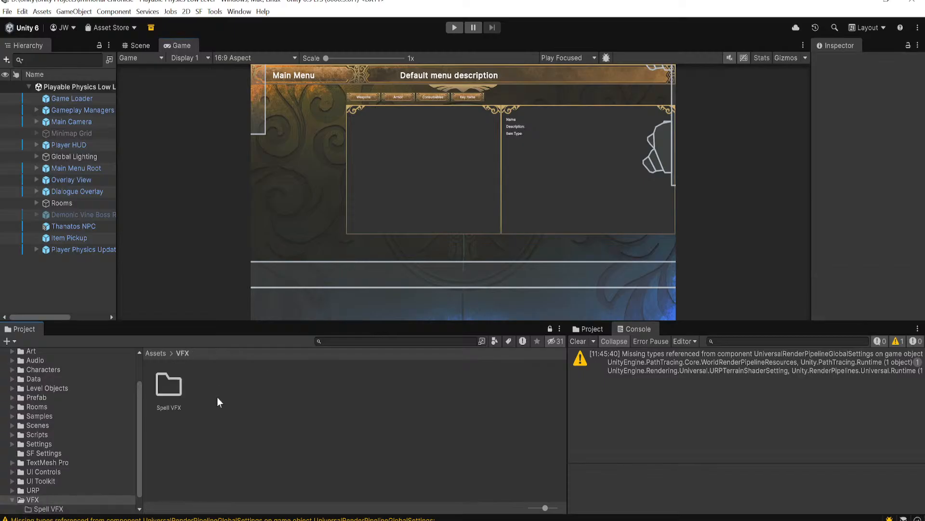
pyautogui.doubleClick(164, 385)
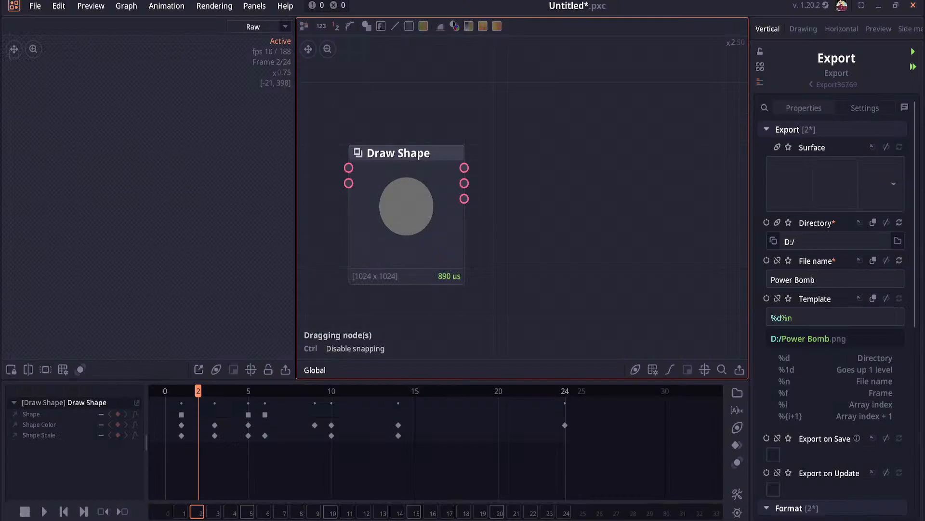
# Step: In Pixel Composer, place the Export node beside Draw Shape and connect Draw Shape's first output to its surface input
pyautogui.moveTo(382, 279); pyautogui.dragTo(611, 211)
pyautogui.moveTo(464, 168); pyautogui.dragTo(553, 183)
pyautogui.moveTo(631, 201)
pyautogui.mouseDown()
pyautogui.moveTo(490, 199)
pyautogui.moveTo(490, 156)
pyautogui.mouseUp()
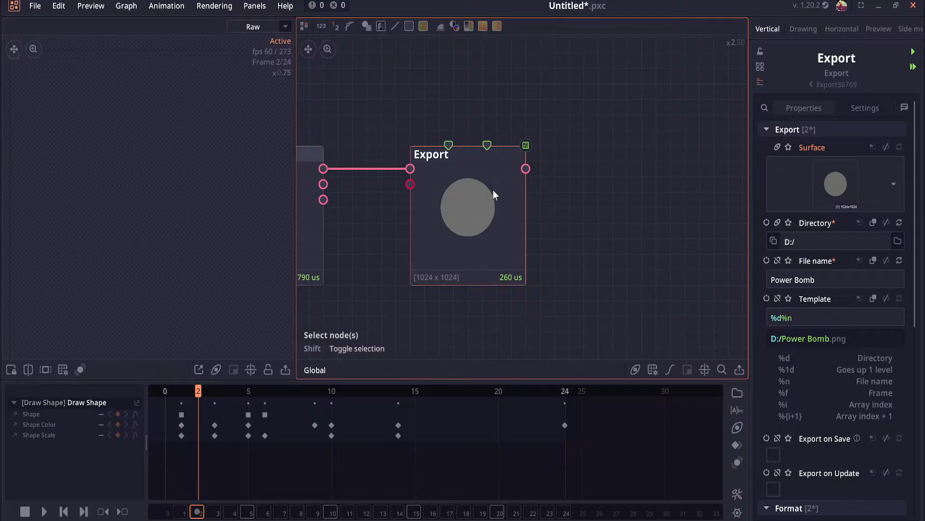
# Step: Enable Export on Save, set the directory to D:\Unity\Unity Projects\Immortal Chronicle\Assets\VFX\Spell VFX\ and save the project
pyautogui.scroll(-5, 834, 265)
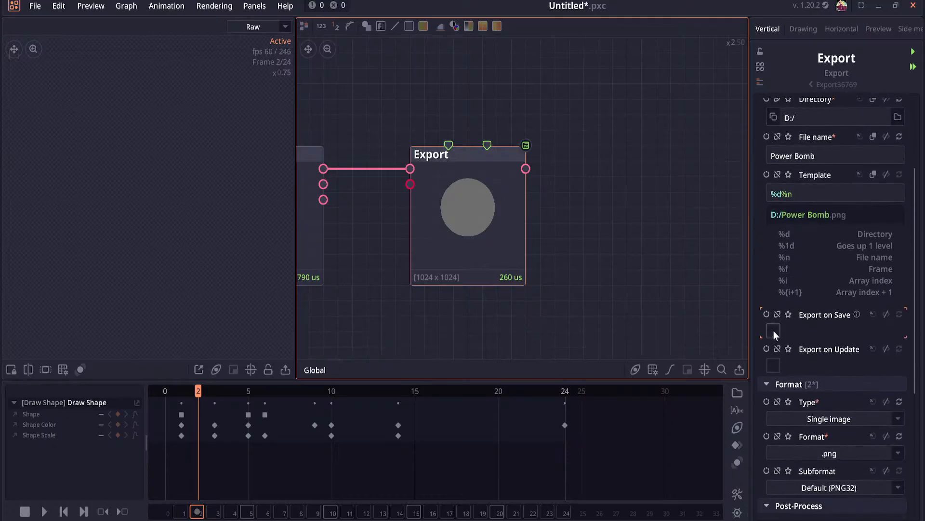
pyautogui.click(773, 331)
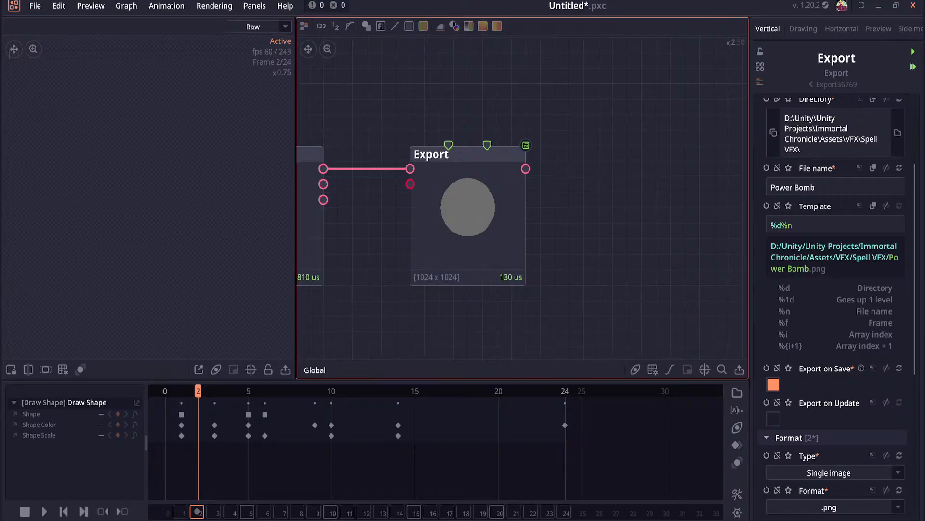
pyautogui.hotkey('ctrl', 's')
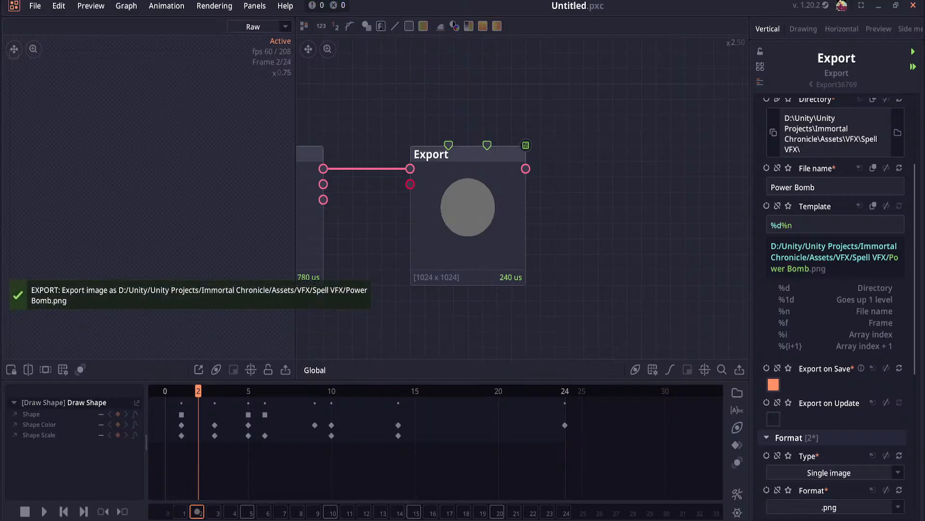
# Step: Switch to Unity, select the exported Power Bomb texture and widen the Inspector to examine its sprite and import settings
pyautogui.hotkey('alt', 'Tab')
pyautogui.click(173, 395)
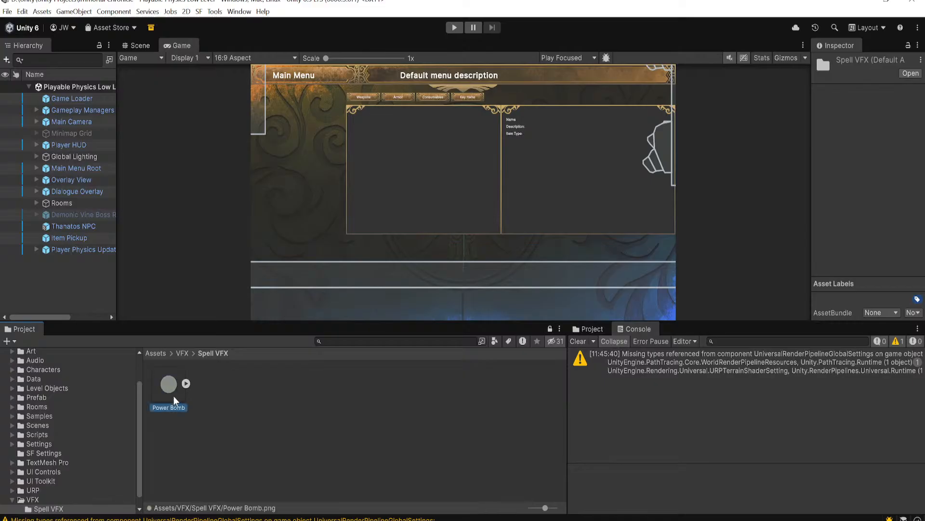
pyautogui.click(187, 384)
pyautogui.click(187, 384)
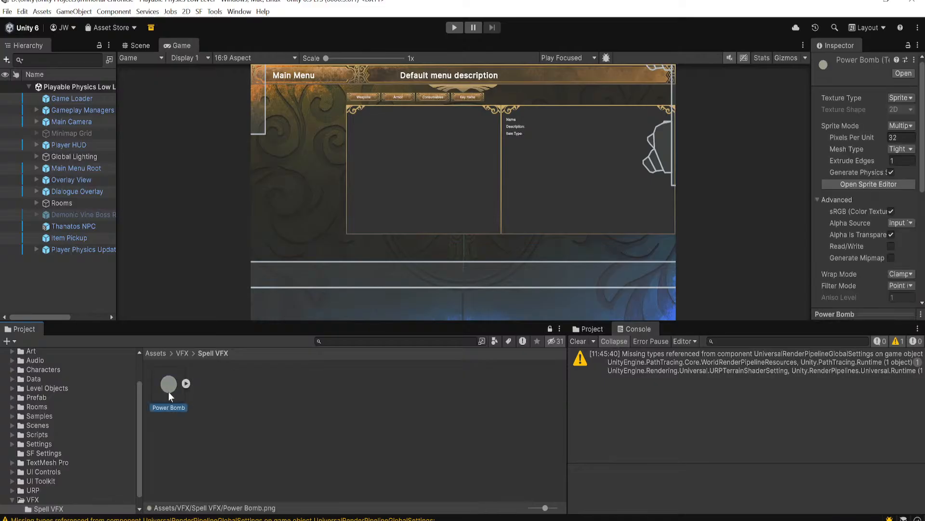
pyautogui.moveTo(812, 126); pyautogui.dragTo(728, 125)
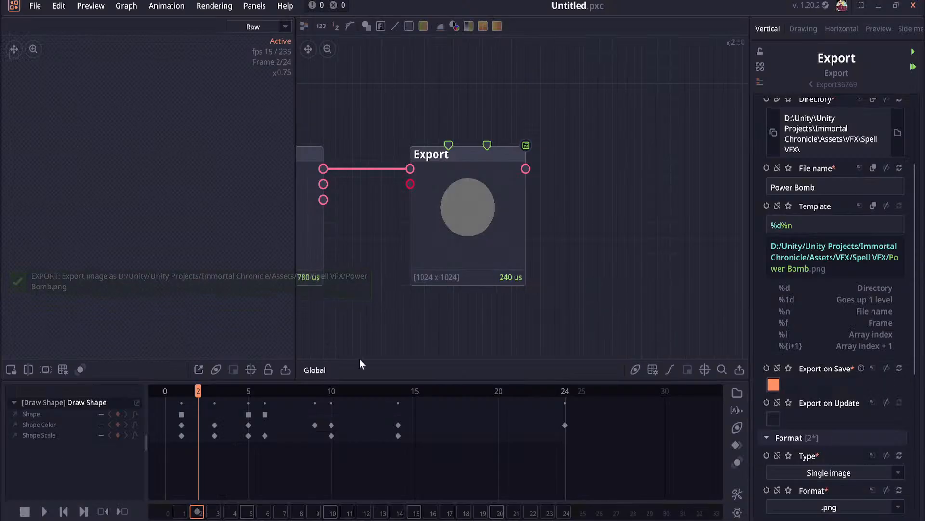
# Step: Back in Pixel Composer, try the Animation export type with the .gif format on the Export node
pyautogui.scroll(-5, 834, 208)
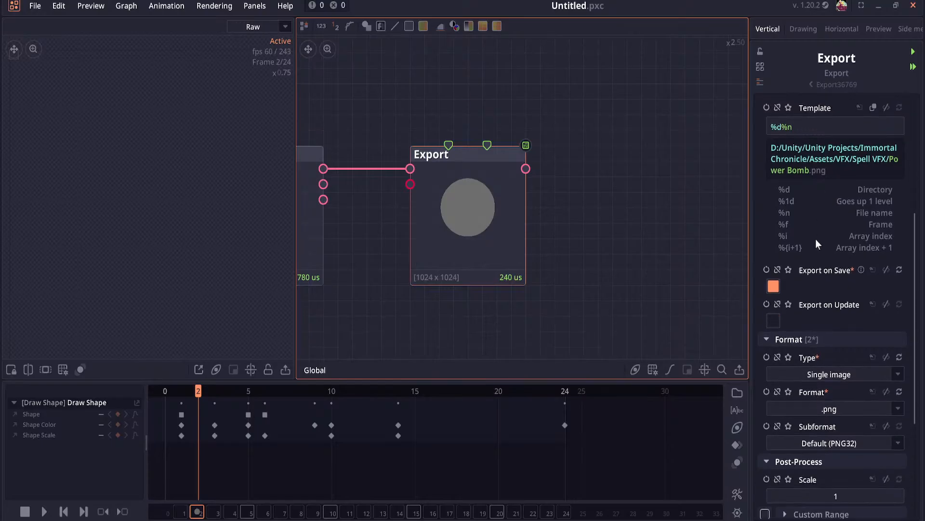
pyautogui.click(891, 324)
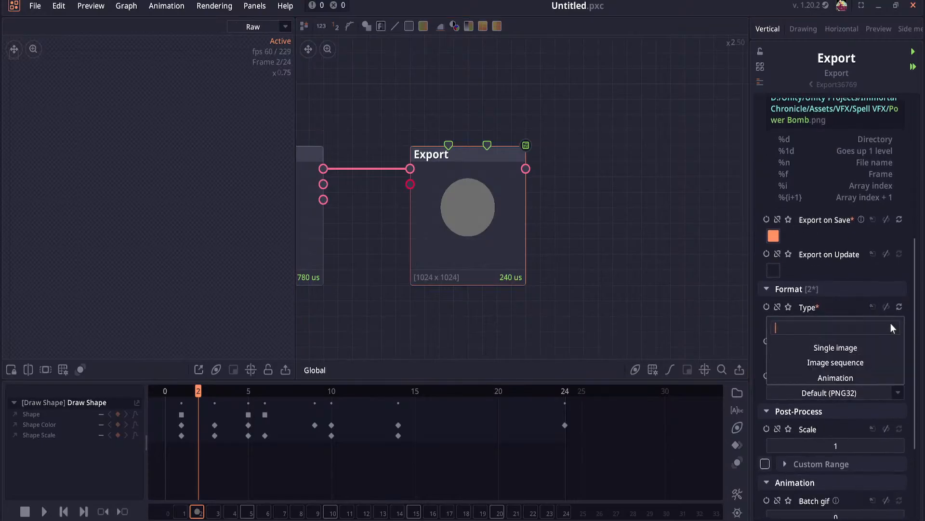
pyautogui.click(854, 375)
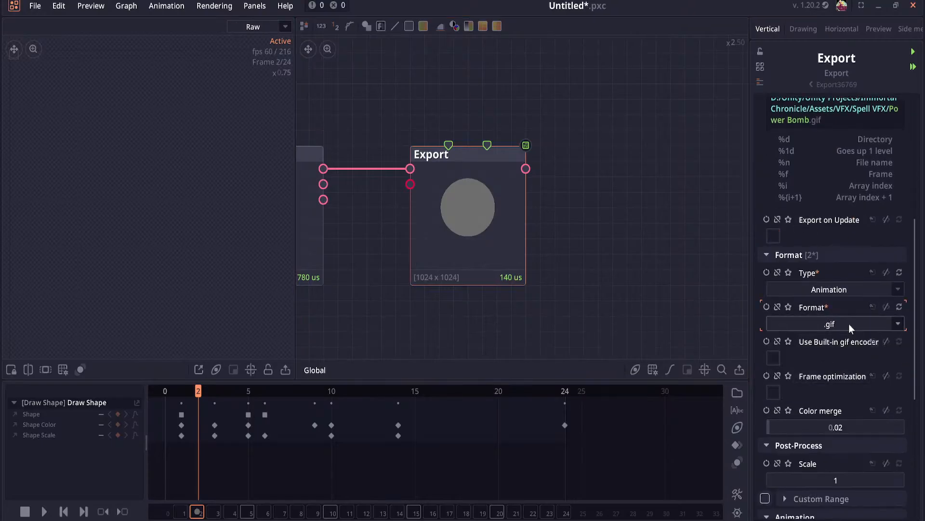
pyautogui.click(878, 324)
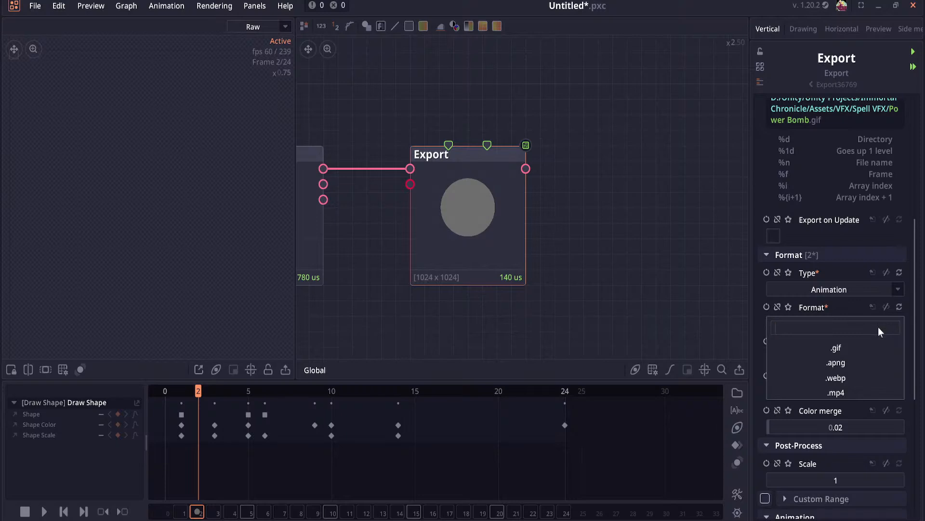
pyautogui.click(851, 348)
# Step: Set the Export node's type to Image sequence and review its remaining format, post-process and animation settings
pyautogui.click(825, 291)
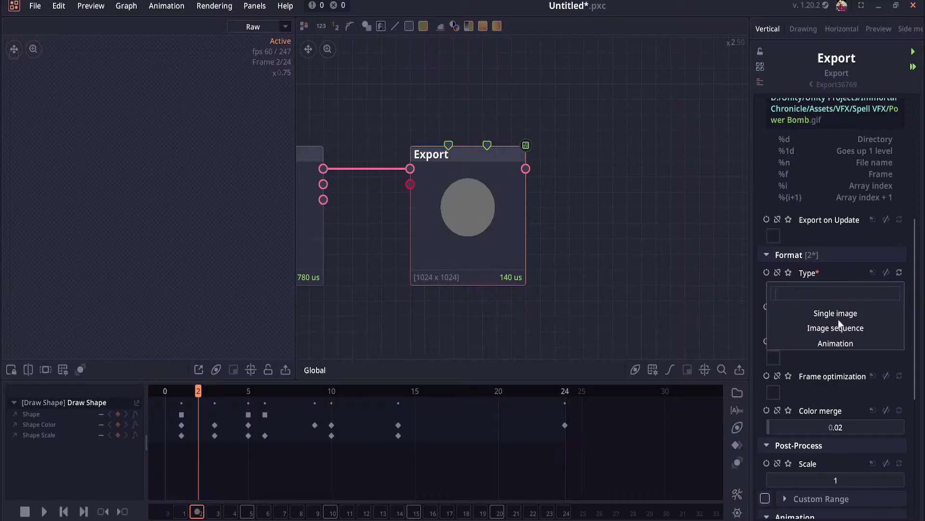
pyautogui.click(838, 325)
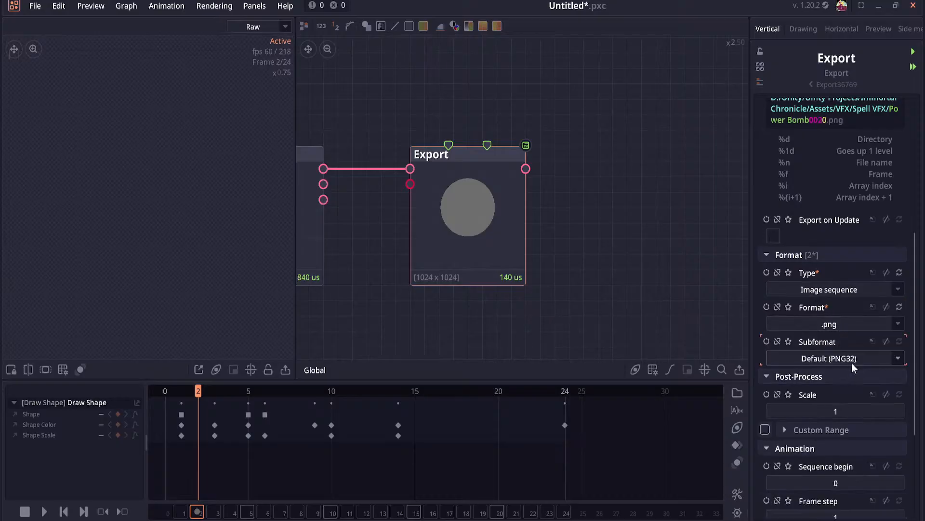
pyautogui.scroll(-5, 852, 362)
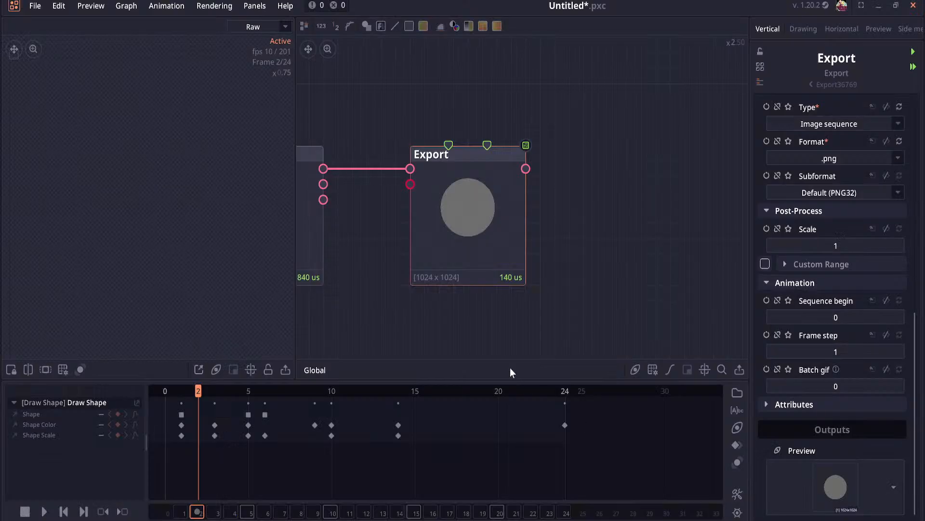
pyautogui.scroll(3, 774, 248)
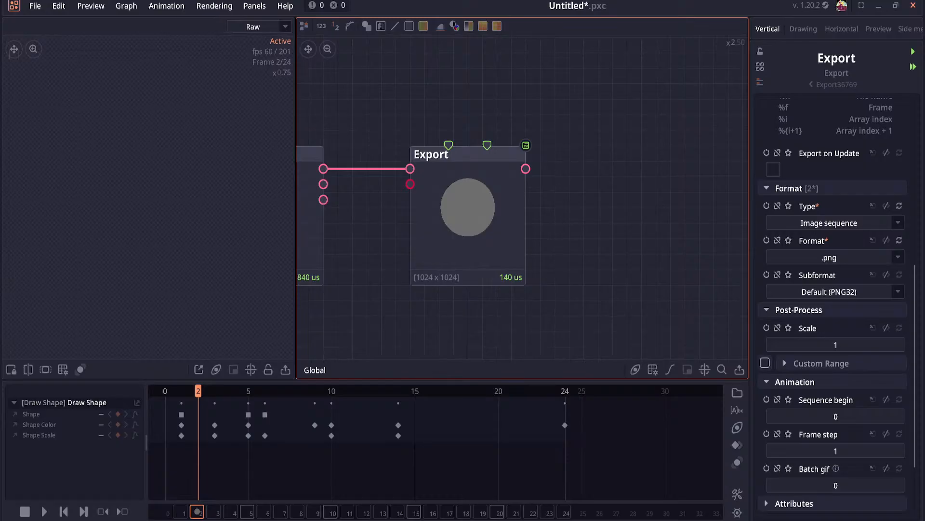
# Step: Save the project as Power Bomb, and switch to Unity to expand the Power Bomb texture and check its sprites
pyautogui.press('Return')
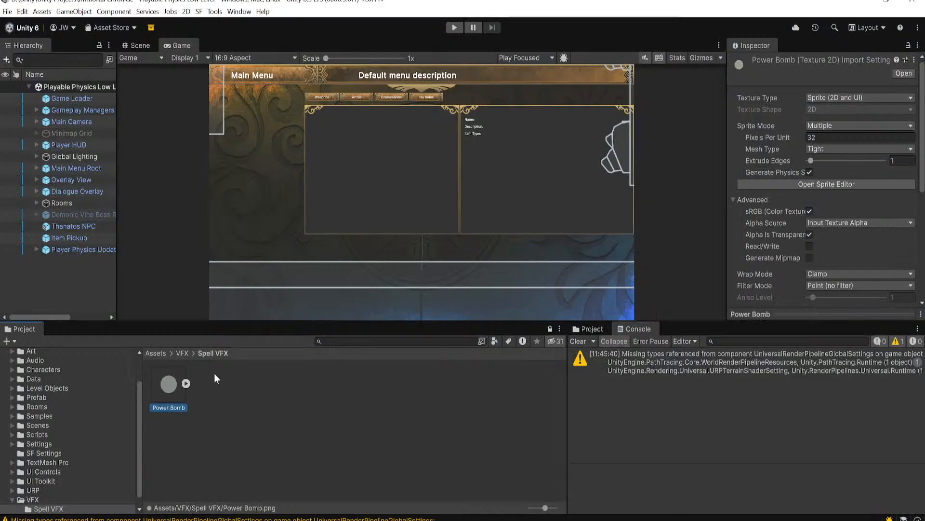
pyautogui.click(185, 384)
pyautogui.click(840, 184)
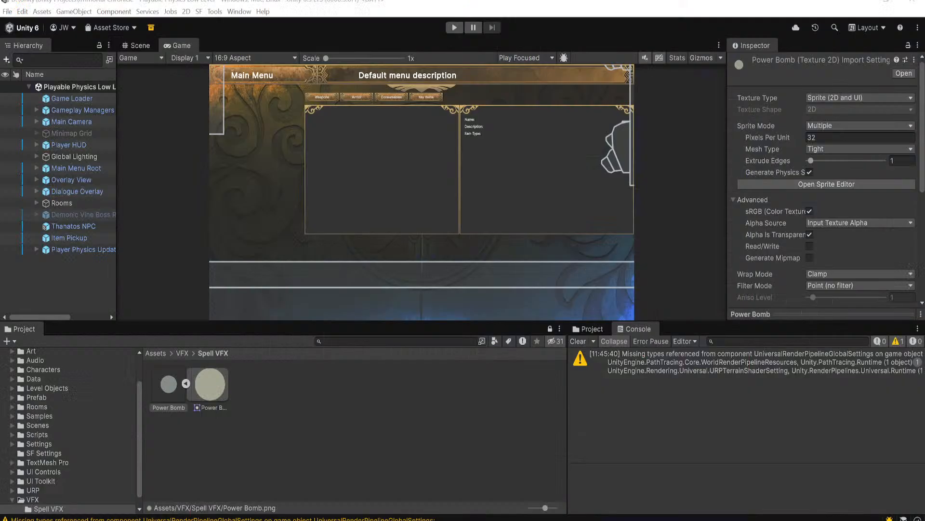
pyautogui.click(178, 388)
pyautogui.click(186, 384)
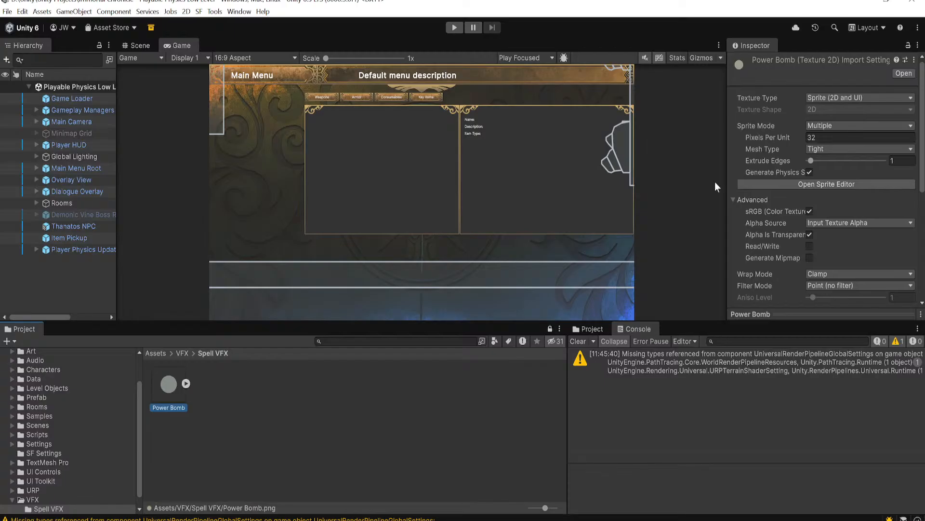
pyautogui.click(188, 352)
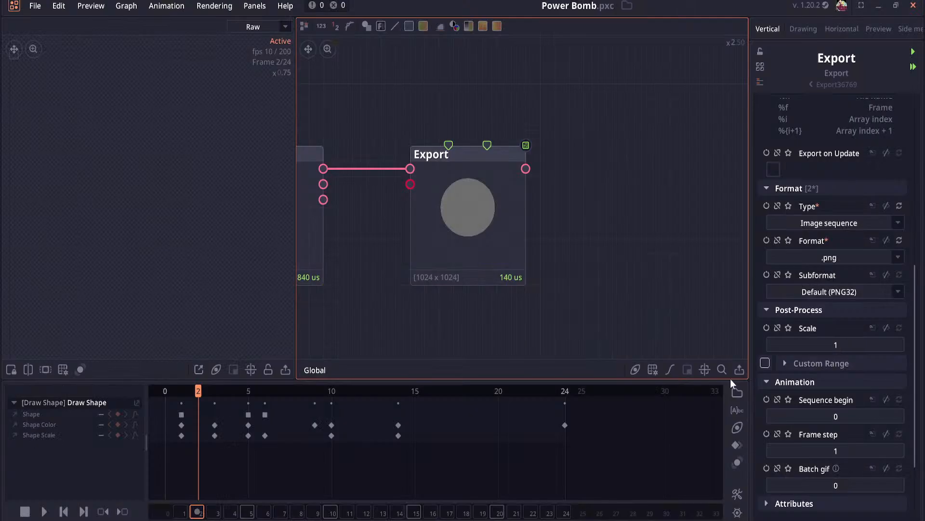
# Step: Back in Pixel Composer, enable Export on Update on the Export node, save the project and move the timeline to frame 1
pyautogui.scroll(5, 797, 342)
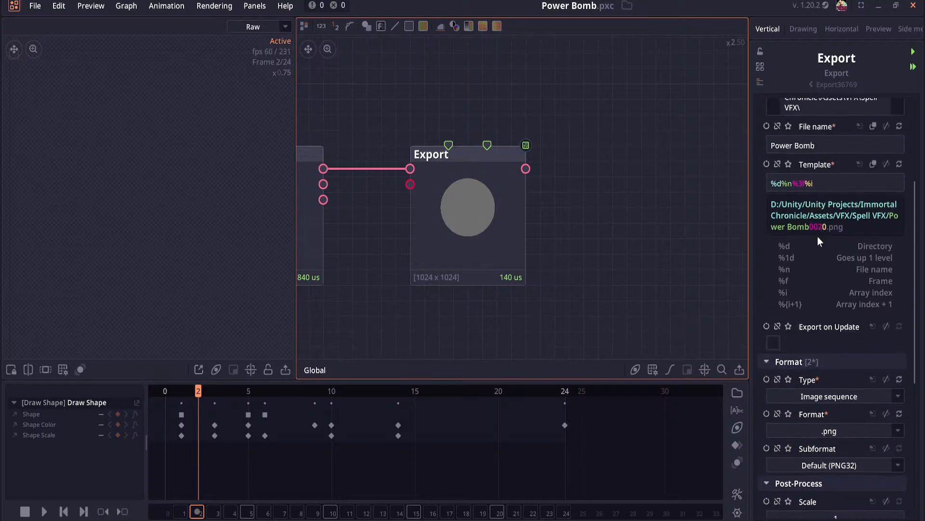
pyautogui.click(775, 344)
pyautogui.scroll(-3, 830, 329)
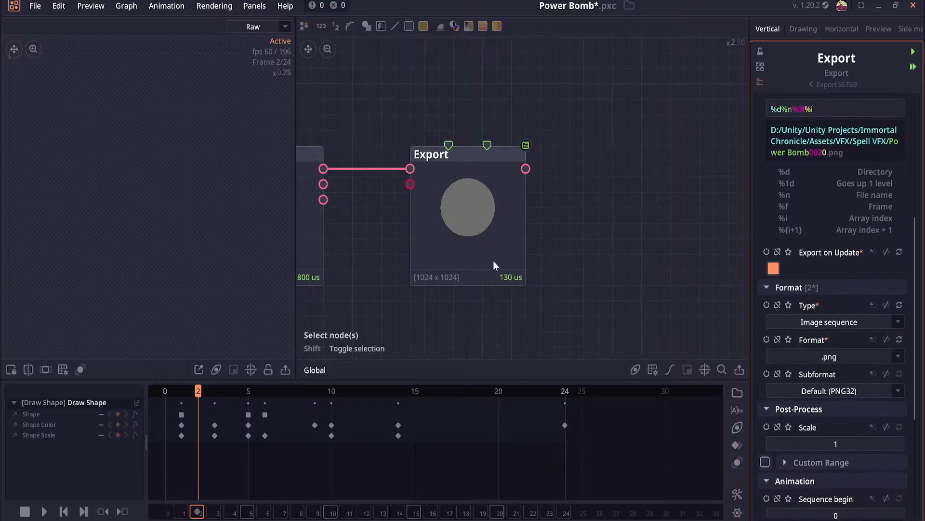
pyautogui.hotkey('ctrl', 's')
pyautogui.click(189, 392)
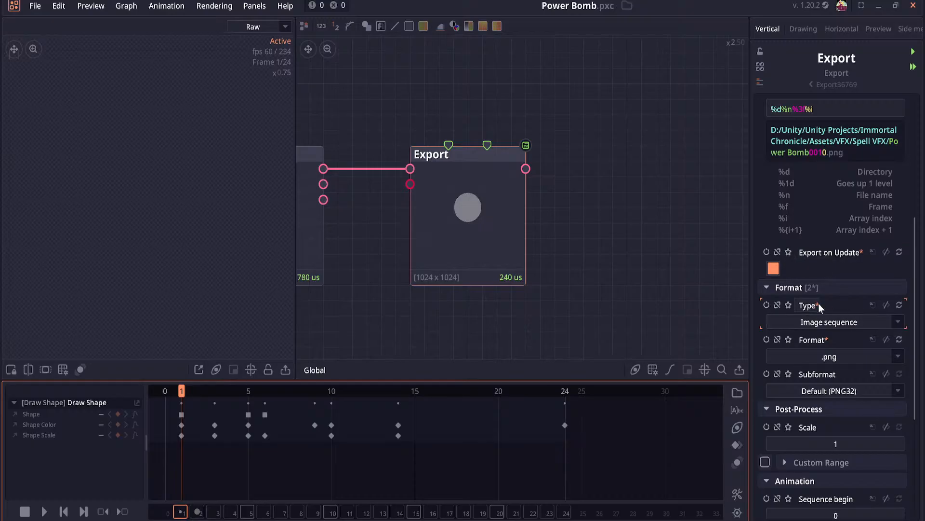
# Step: Review the Export node's post-process and animation settings, move the node slightly higher in the graph and save the project
pyautogui.scroll(-4, 818, 303)
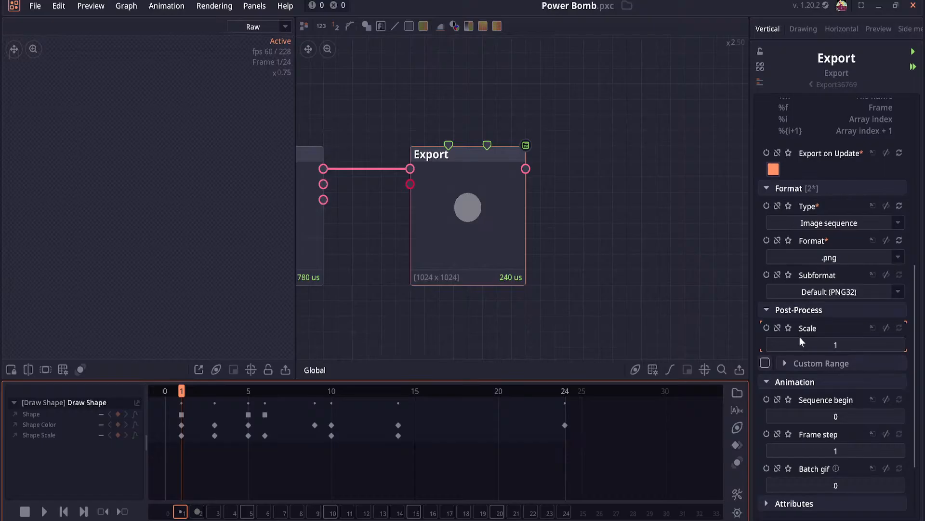
pyautogui.scroll(-3, 843, 443)
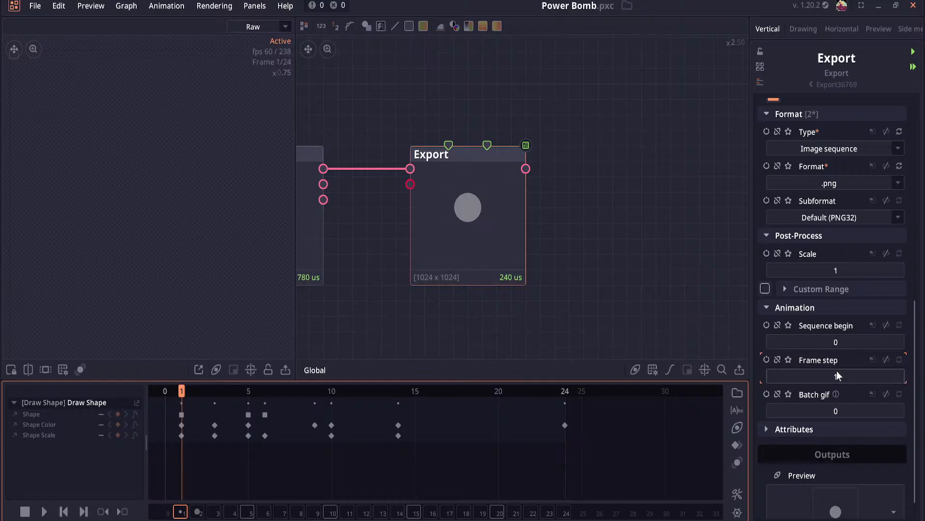
pyautogui.scroll(-1, 837, 371)
pyautogui.moveTo(837, 369)
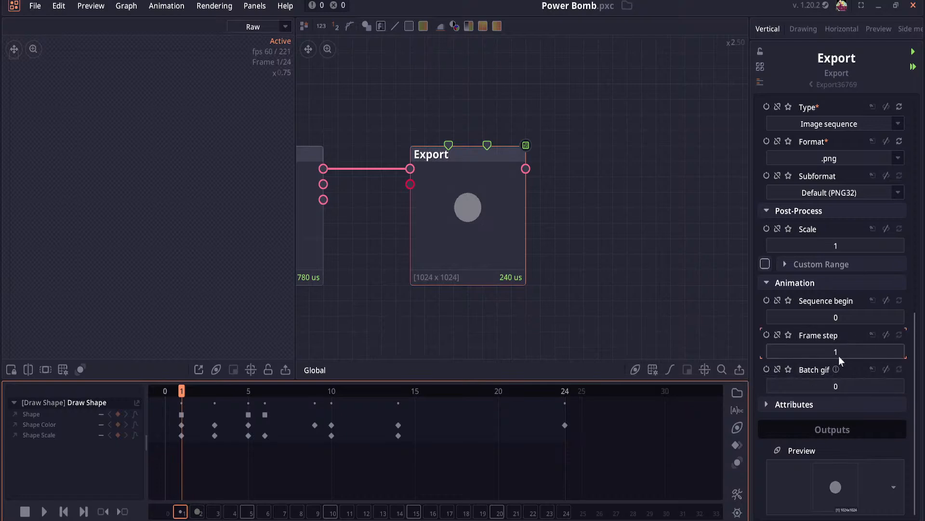
pyautogui.moveTo(478, 204); pyautogui.dragTo(488, 161)
pyautogui.hotkey('ctrl', 's')
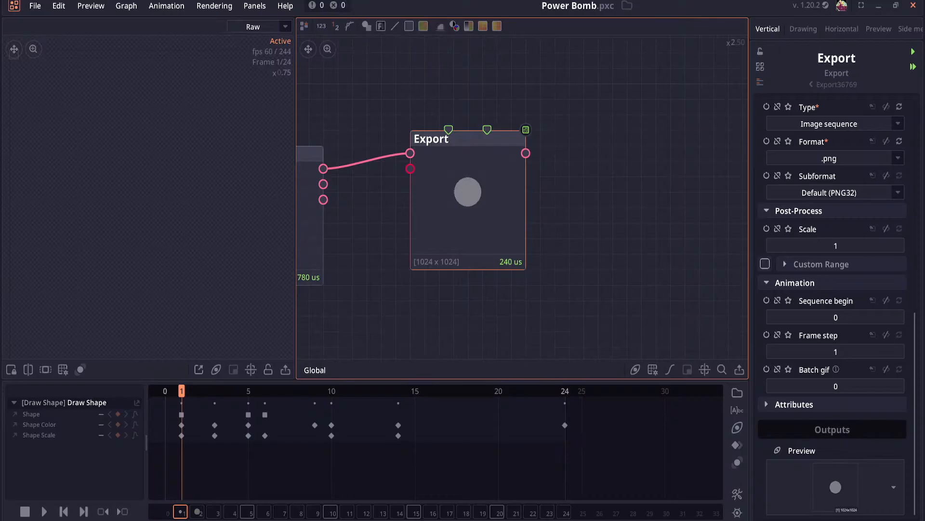
# Step: Switch to Unity, open the Spell VFX folder and expand the Power Bomb texture to check its exported sprites
pyautogui.hotkey('alt', 'Tab')
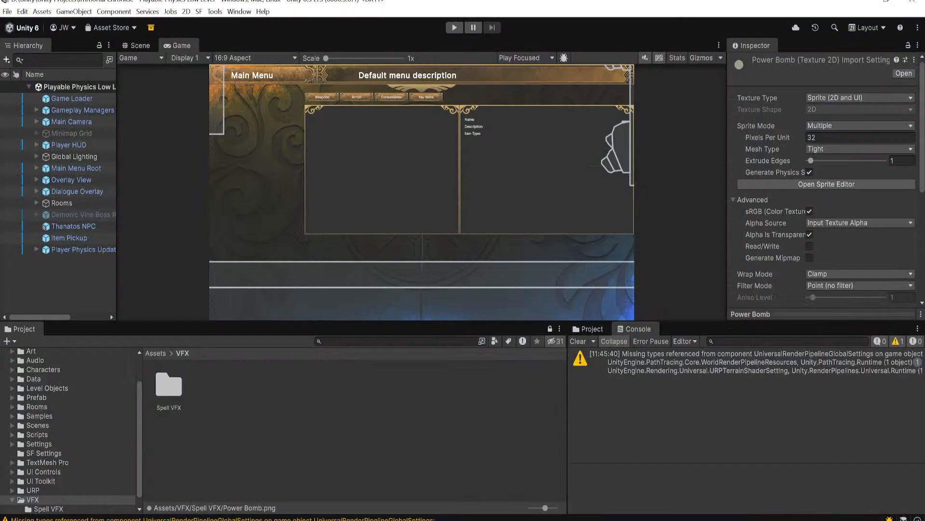
pyautogui.doubleClick(187, 394)
pyautogui.click(175, 392)
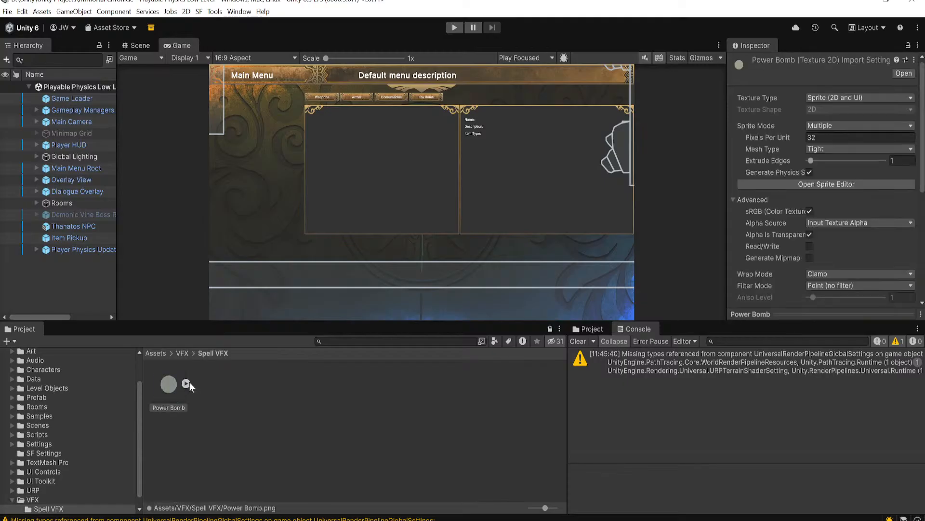
pyautogui.click(187, 384)
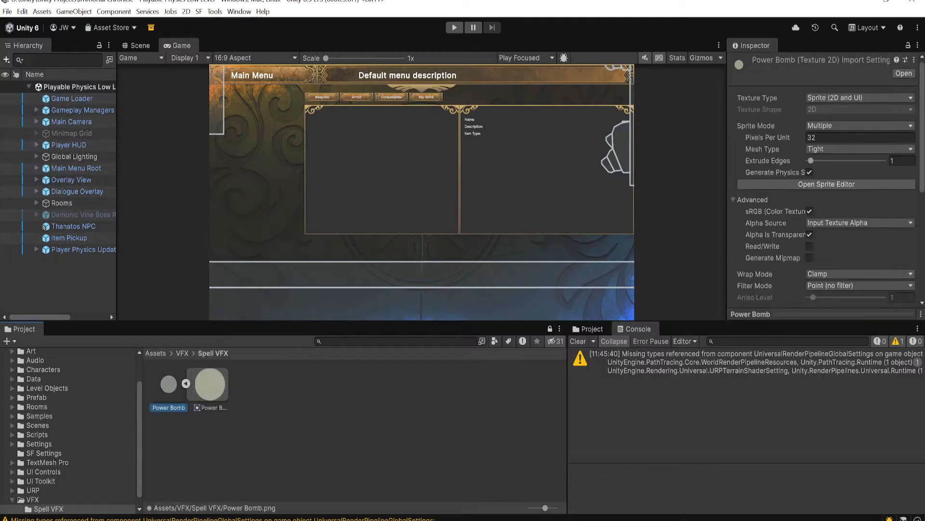
pyautogui.click(856, 187)
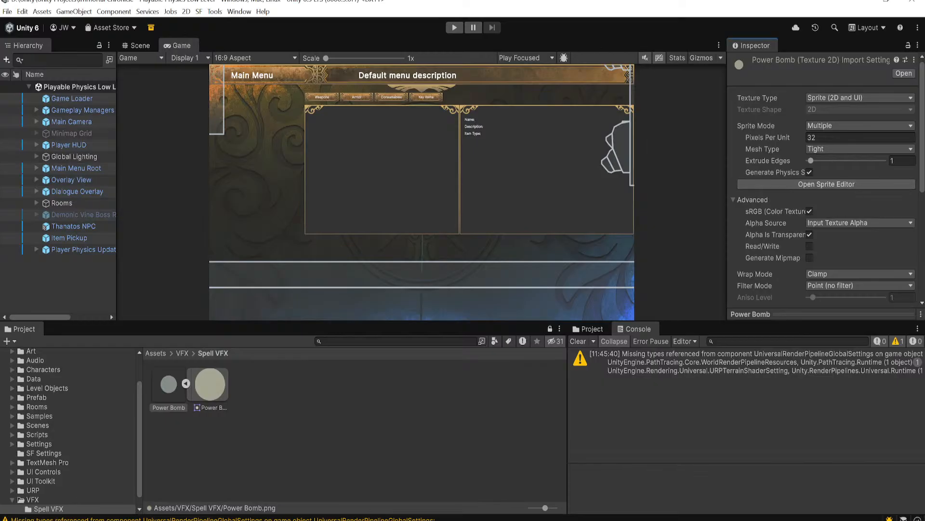
# Step: Back in Pixel Composer, review the Export node's directory, file name, template and update settings, and open the list of file formats
pyautogui.scroll(-10, 850, 274)
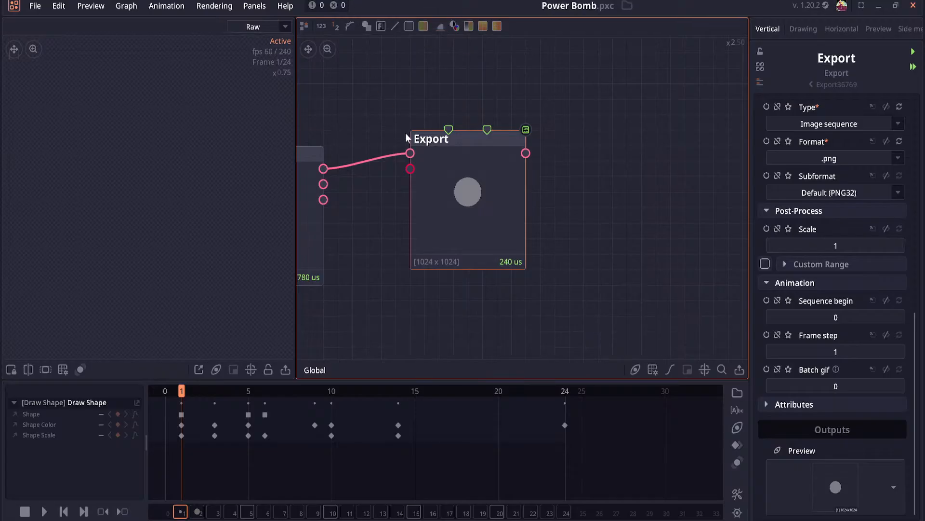
pyautogui.scroll(10, 853, 222)
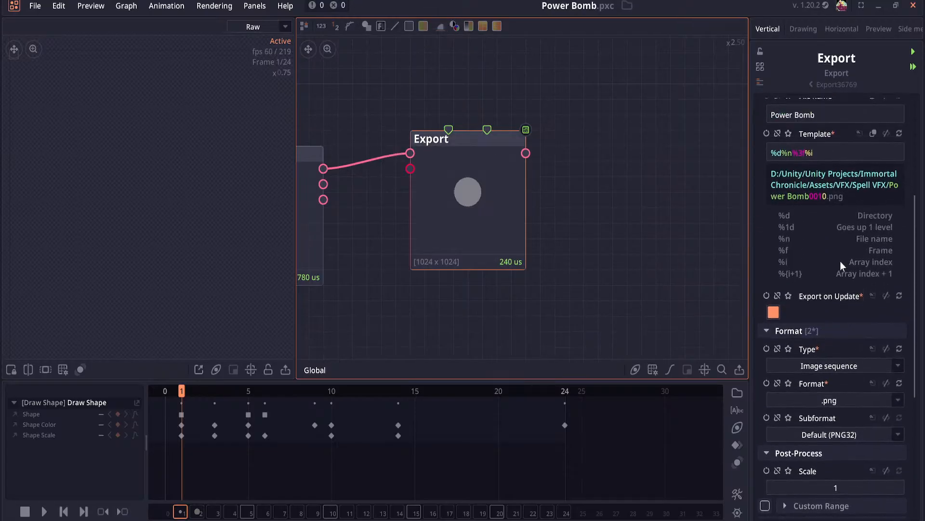
pyautogui.scroll(2, 842, 262)
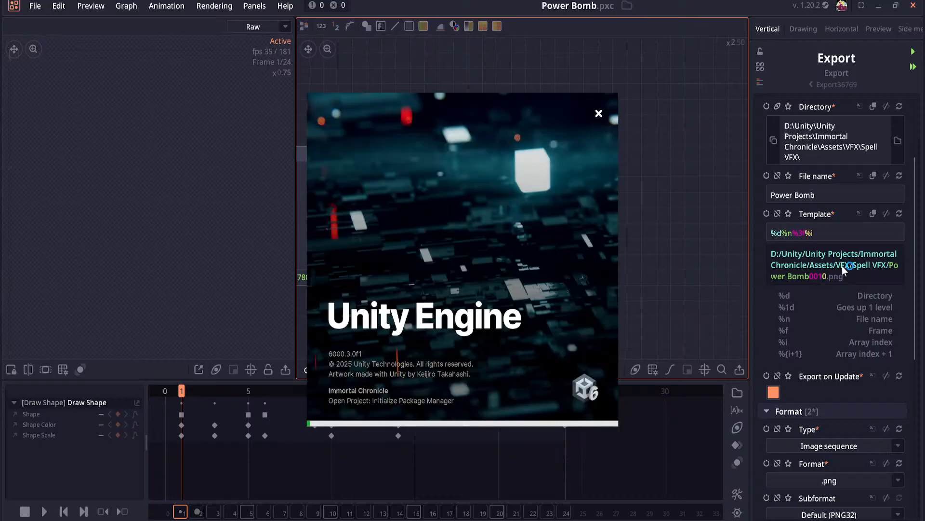
pyautogui.scroll(3, 848, 289)
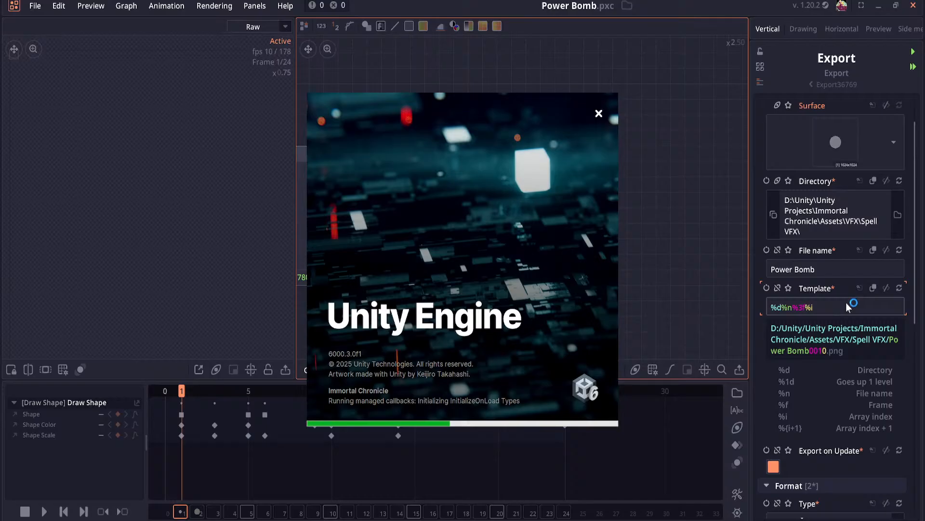
pyautogui.scroll(2, 846, 303)
pyautogui.scroll(-4, 846, 302)
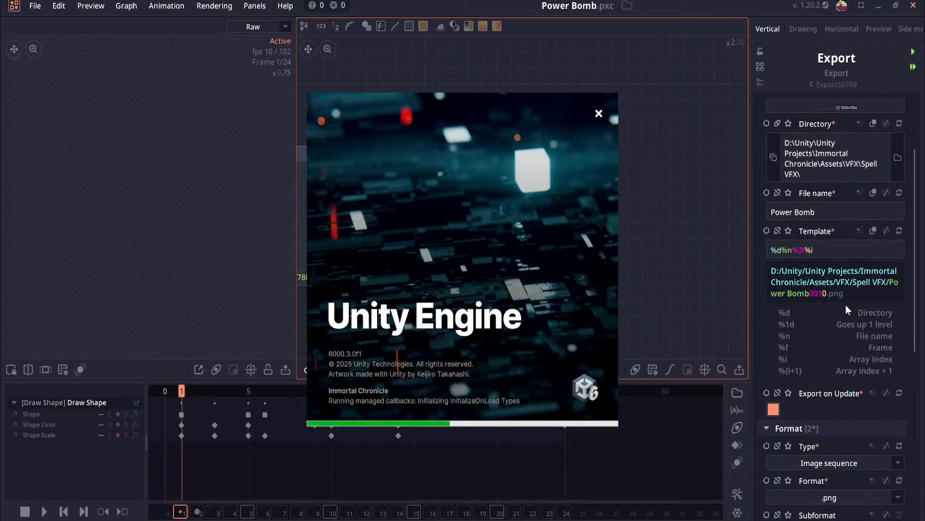
pyautogui.scroll(-2, 846, 304)
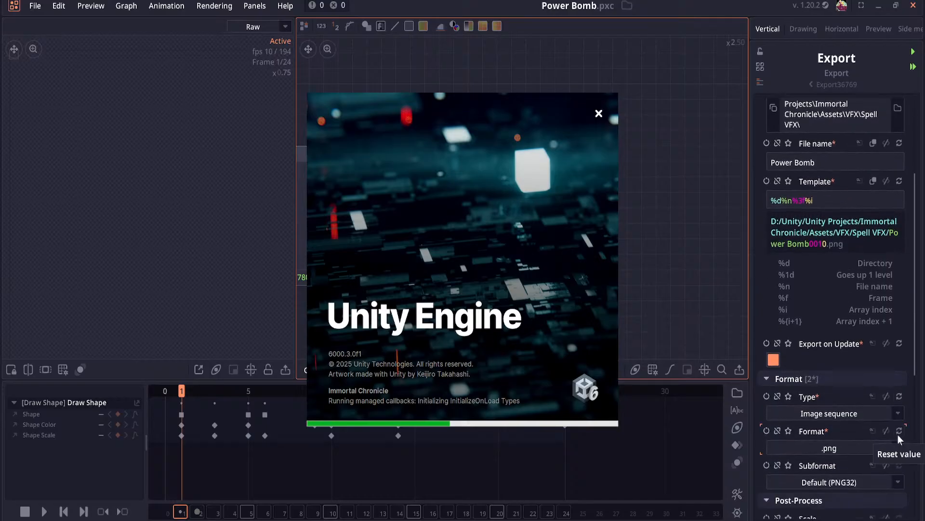
pyautogui.click(893, 448)
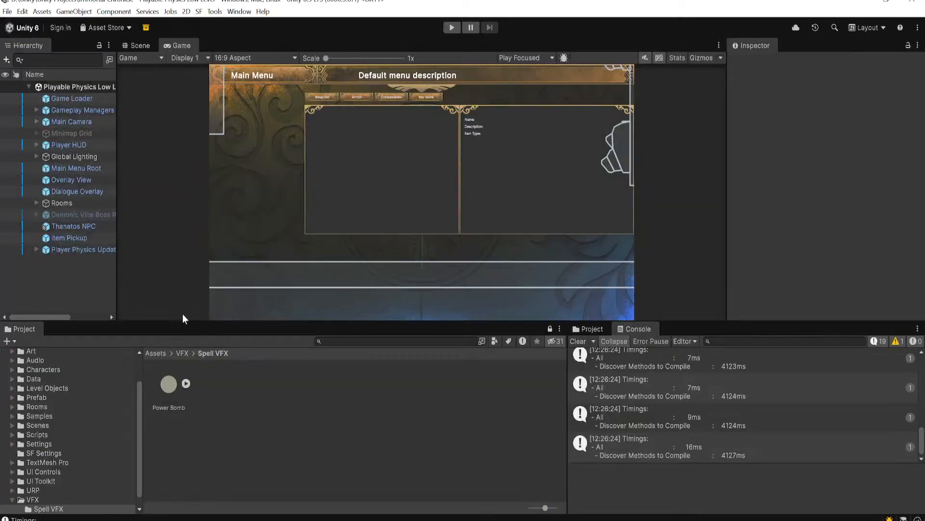
# Step: In the restarted Unity editor, expand the Power Bomb texture and select its sprite to inspect its properties
pyautogui.click(173, 384)
pyautogui.click(185, 383)
pyautogui.click(202, 384)
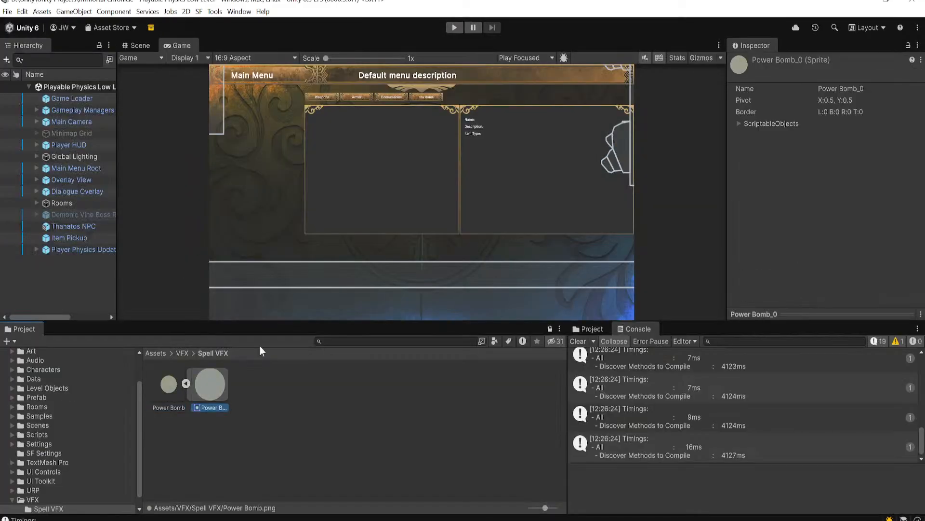
pyautogui.click(155, 409)
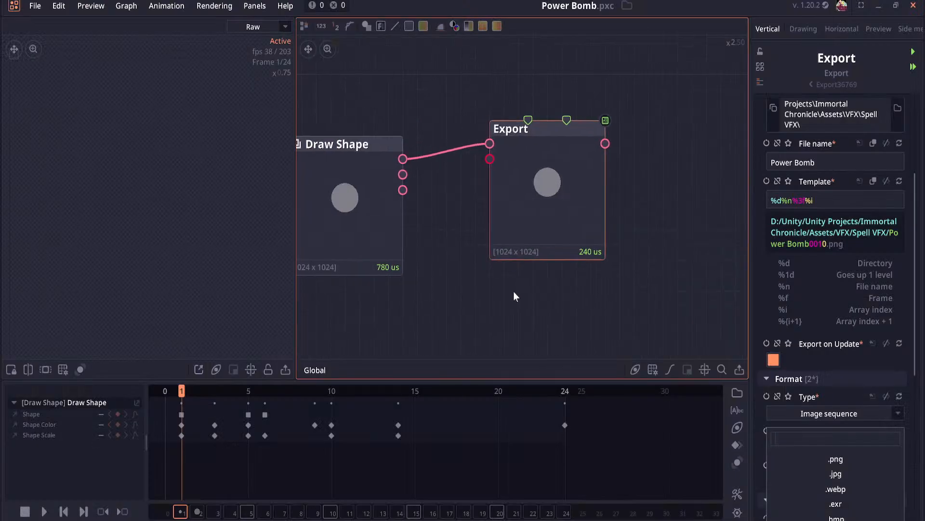
# Step: Return to Pixel Composer and move the Draw Shape node level with the Export node
pyautogui.moveTo(355, 147); pyautogui.dragTo(384, 131)
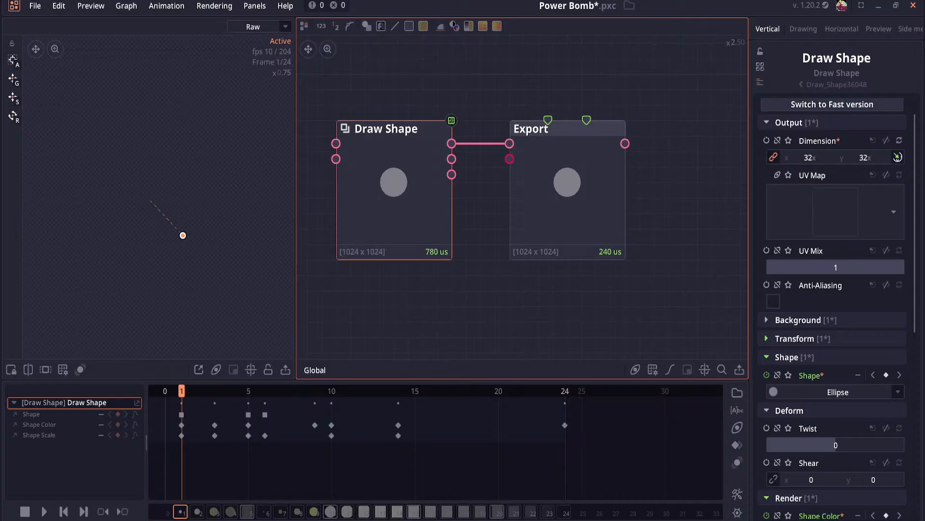
pyautogui.moveTo(0, 179); pyautogui.dragTo(369, 86)
pyautogui.doubleClick(517, 85)
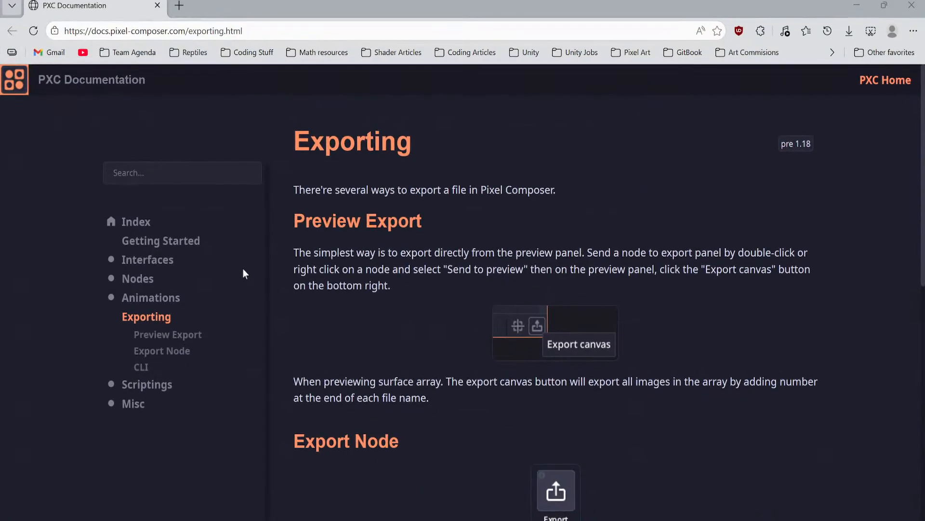
# Step: In the PXC Documentation's Exporting page, open the Export node article and read the output types, especially Image Sequence and Animation
pyautogui.scroll(-3, 246, 272)
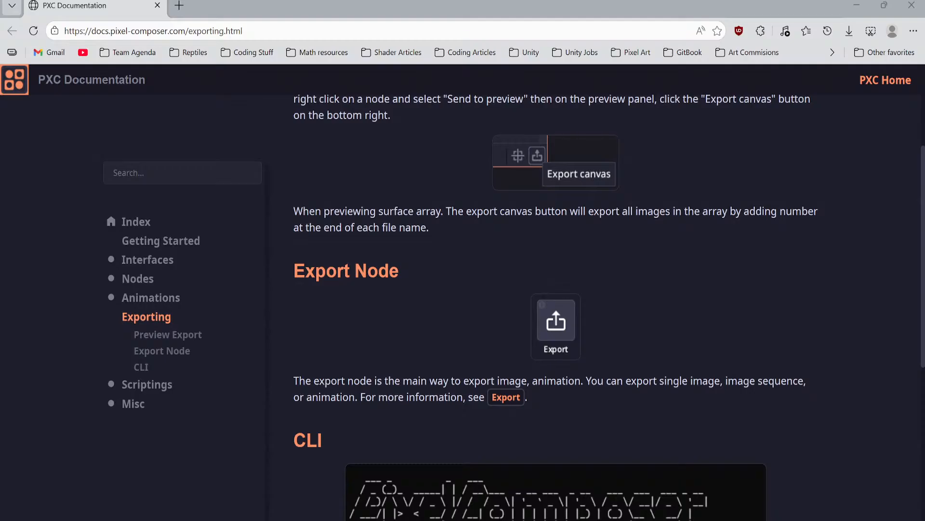
pyautogui.scroll(-3, 371, 284)
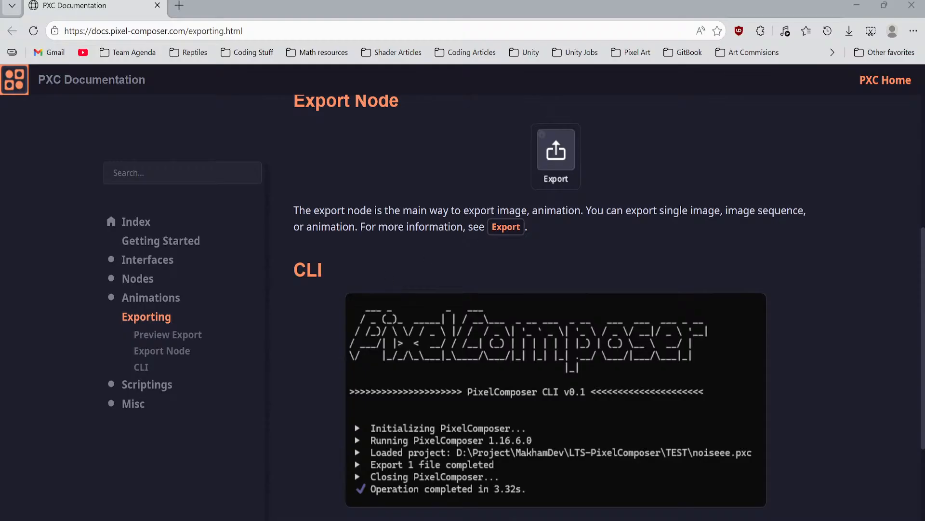
pyautogui.click(506, 228)
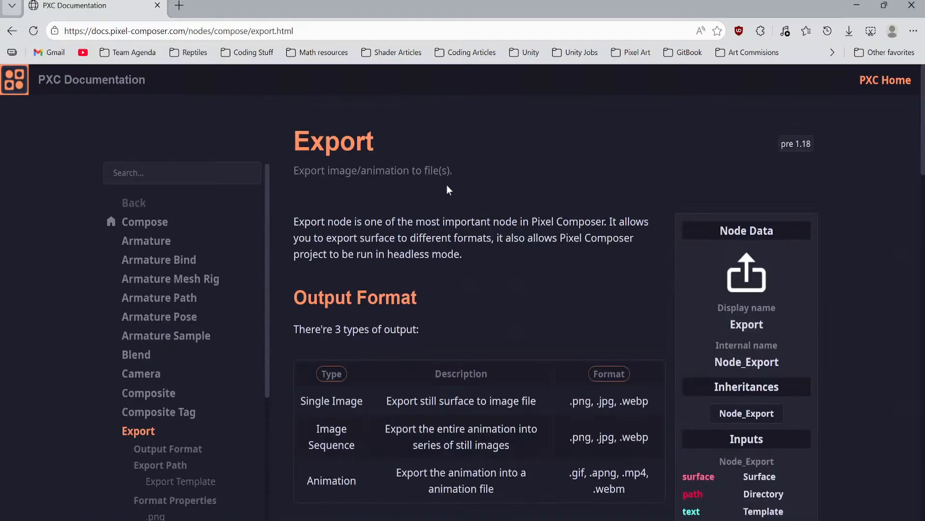
pyautogui.scroll(-3, 527, 298)
pyautogui.moveTo(403, 258); pyautogui.dragTo(510, 276)
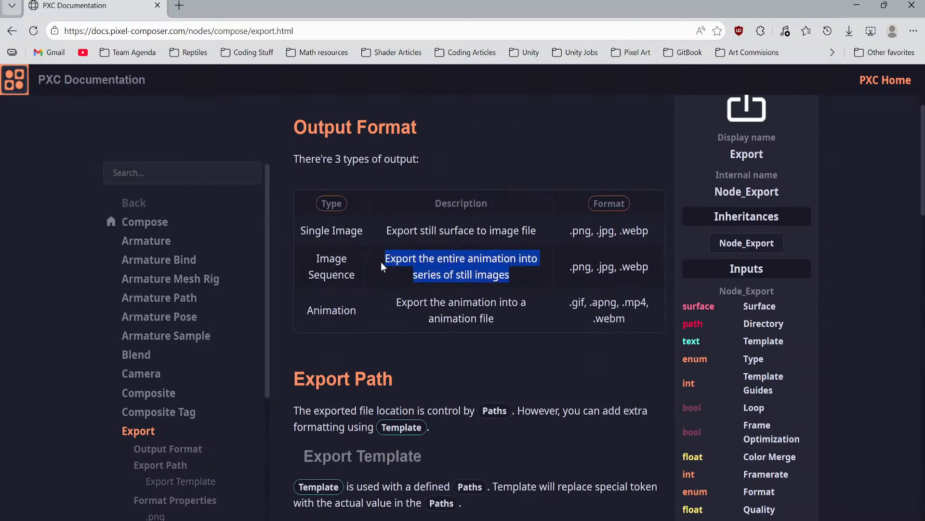
pyautogui.moveTo(405, 302); pyautogui.dragTo(396, 300)
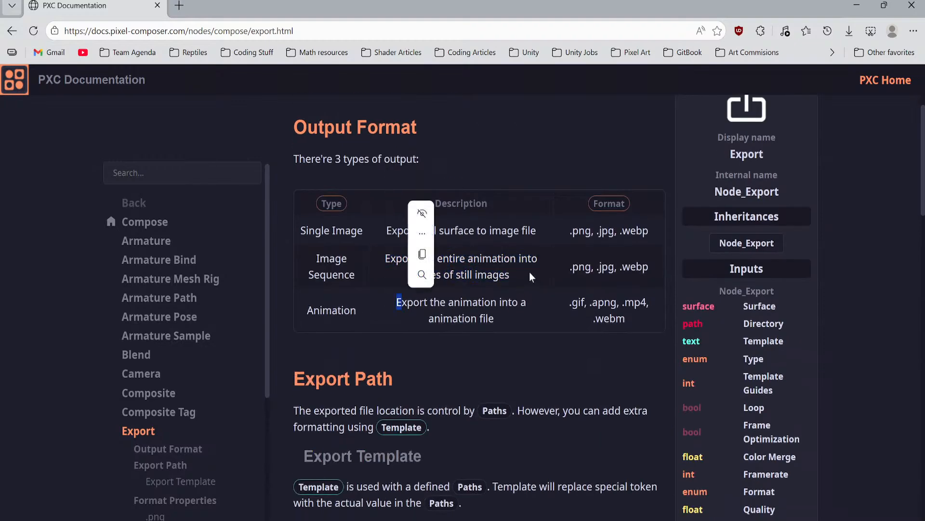
pyautogui.moveTo(530, 272); pyautogui.dragTo(378, 263)
pyautogui.click(334, 273)
pyautogui.scroll(-3, 342, 273)
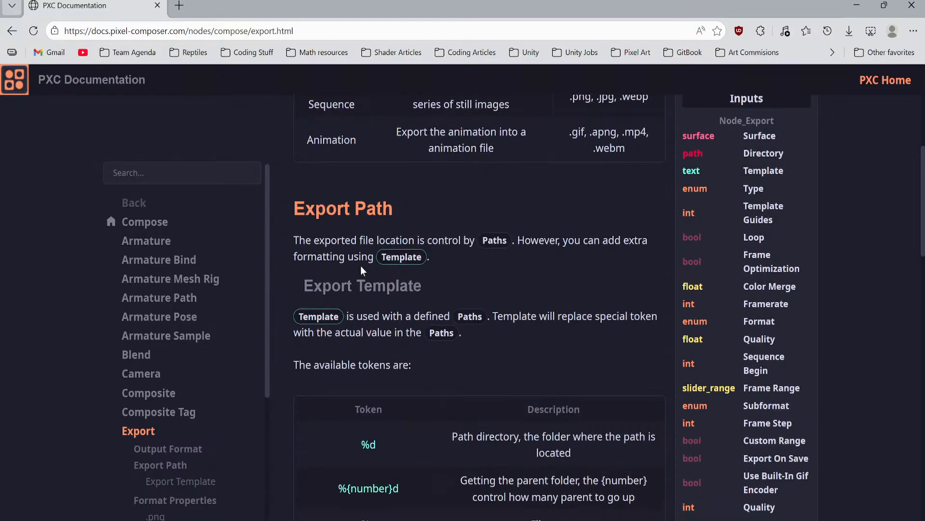
pyautogui.scroll(3, 362, 265)
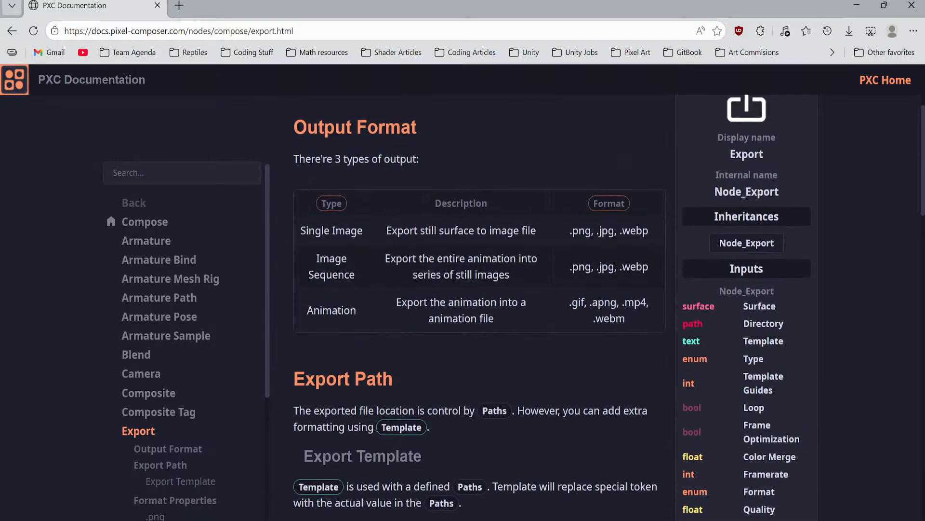
# Step: Read the Export Path template tokens, the template examples and the .png format properties in the Export article
pyautogui.scroll(-3, 533, 238)
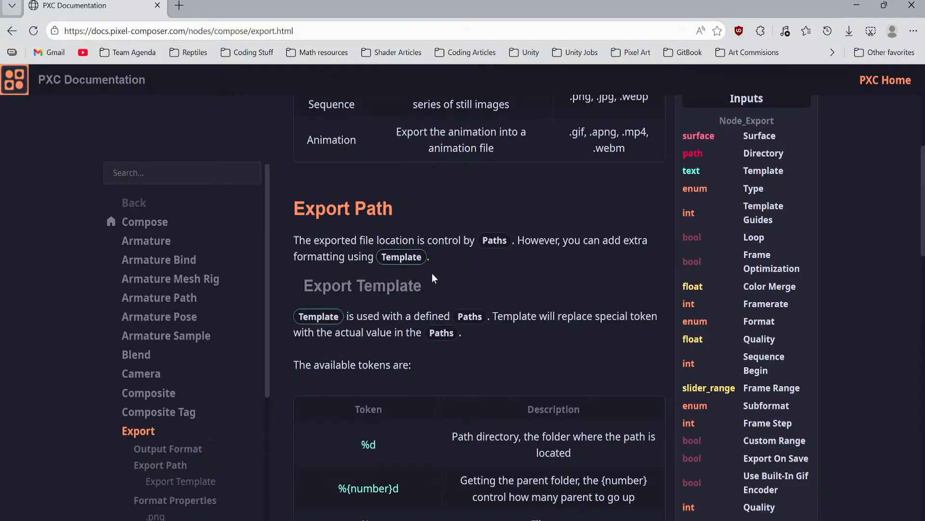
pyautogui.scroll(-6, 433, 278)
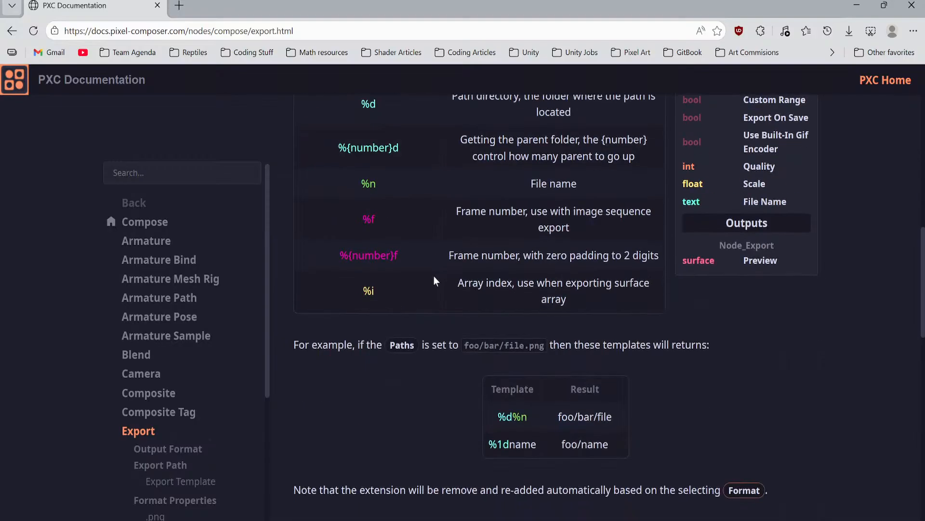
pyautogui.scroll(-3, 433, 276)
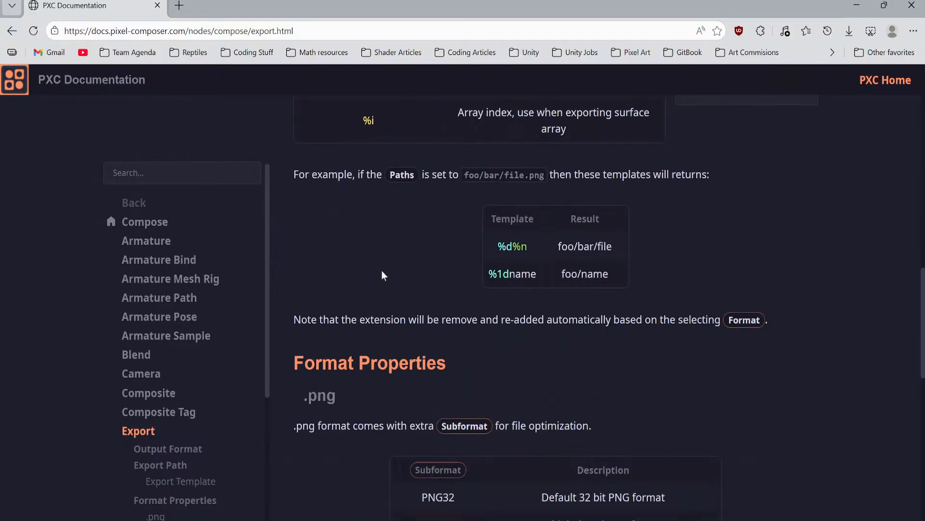
pyautogui.scroll(10, 386, 272)
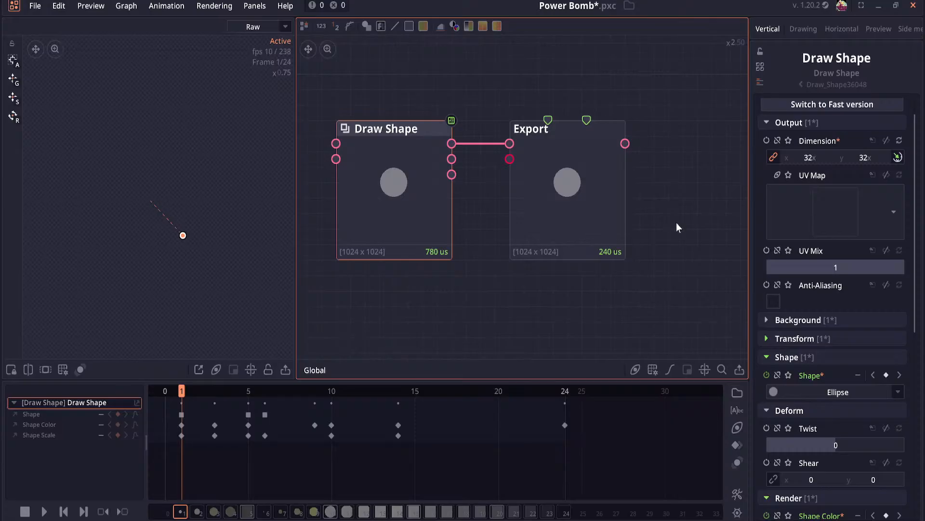
# Step: Switch back to Pixel Composer and select the Export node to examine its file name and template settings
pyautogui.moveTo(678, 222); pyautogui.dragTo(606, 225)
pyautogui.click(533, 212)
pyautogui.scroll(1, 784, 230)
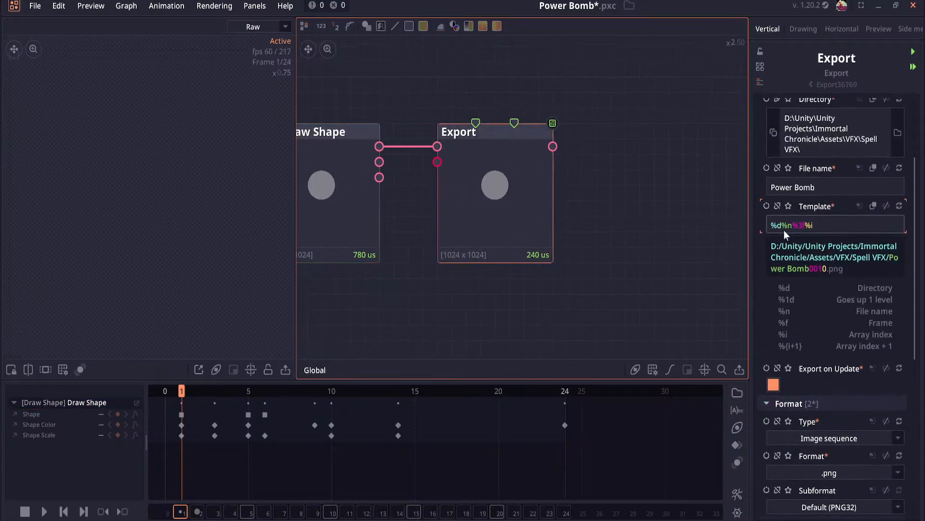
# Step: Widen the inspector panel and review the Export node's template path, format and animation settings
pyautogui.scroll(2, 784, 230)
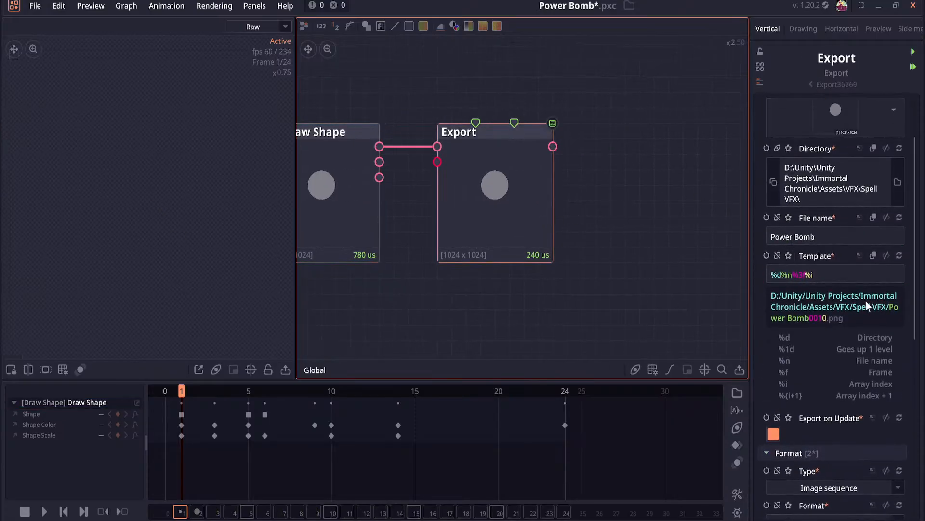
pyautogui.click(862, 317)
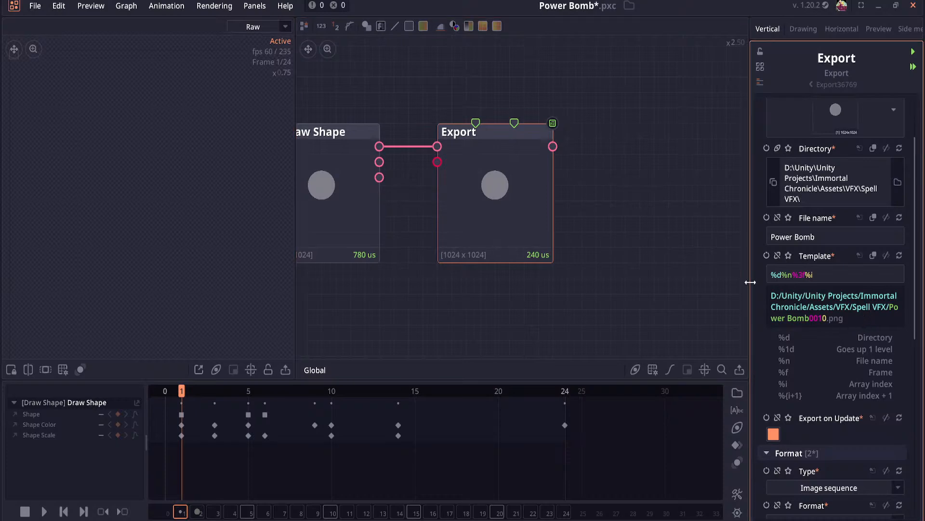
pyautogui.moveTo(750, 280); pyautogui.dragTo(689, 288)
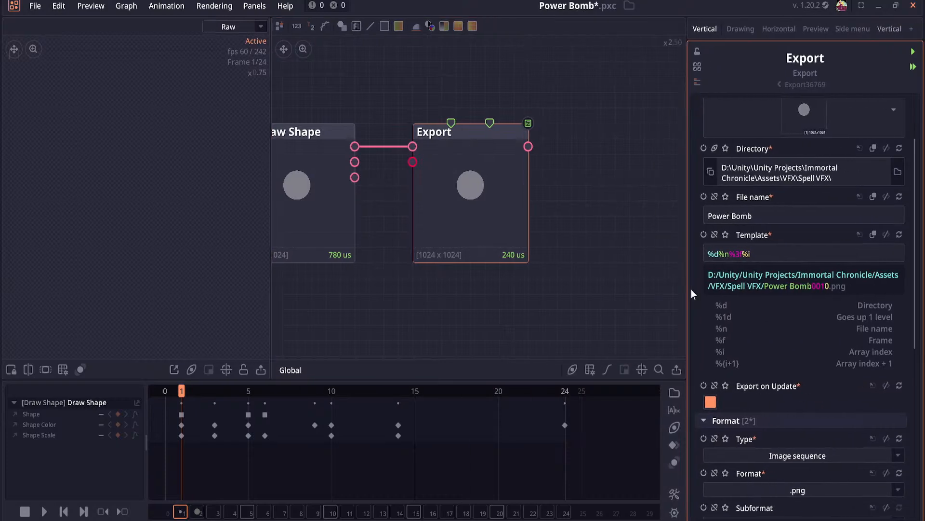
pyautogui.scroll(-7, 742, 392)
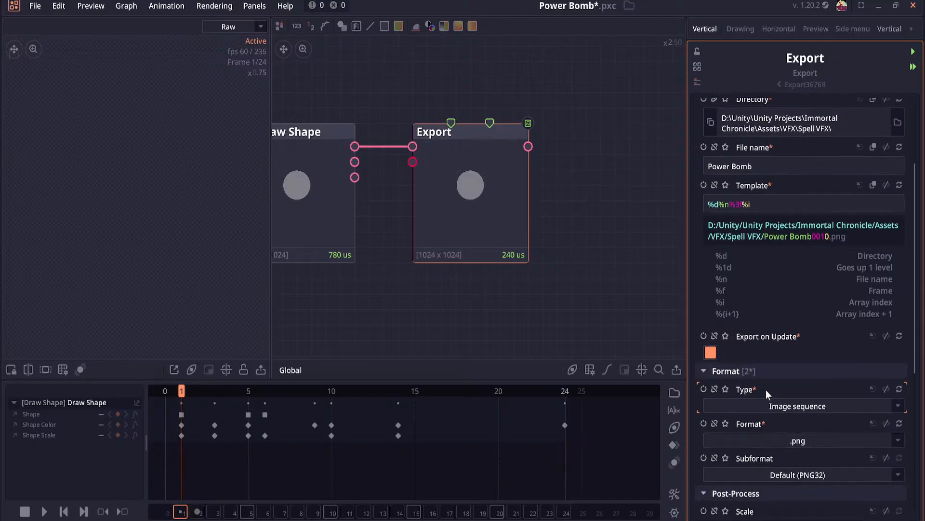
pyautogui.scroll(-3, 803, 409)
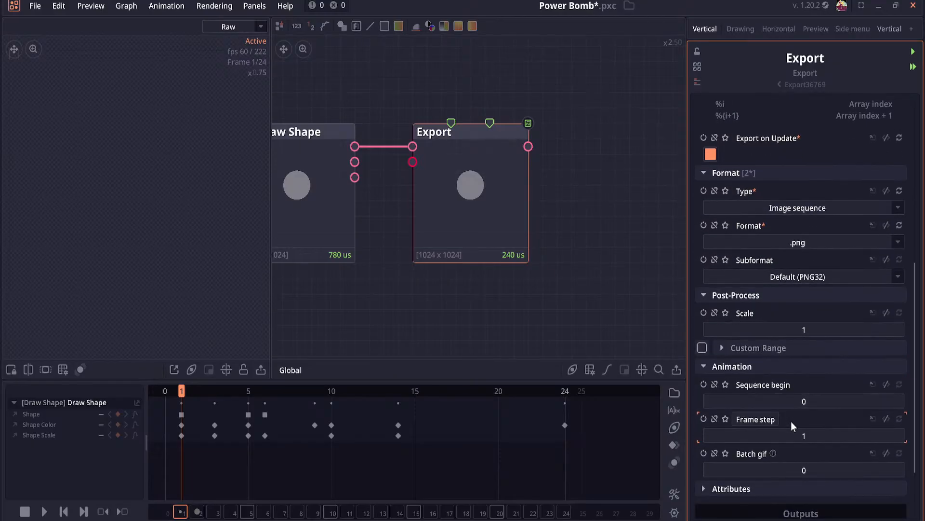
pyautogui.click(761, 427)
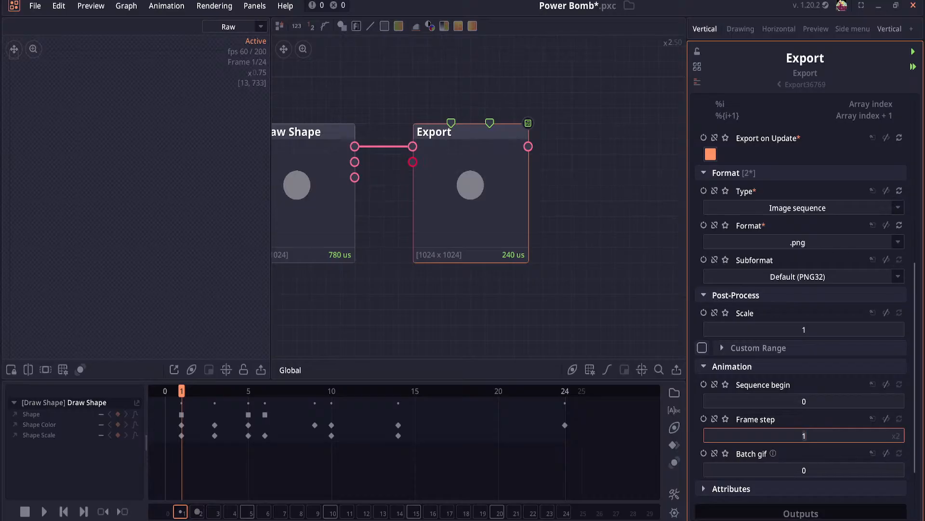
# Step: Switch to the browser and read the PXC Documentation's Export page on template tokens, format properties and animation properties
pyautogui.moveTo(0, 212); pyautogui.dragTo(385, 211)
pyautogui.doubleClick(511, 208)
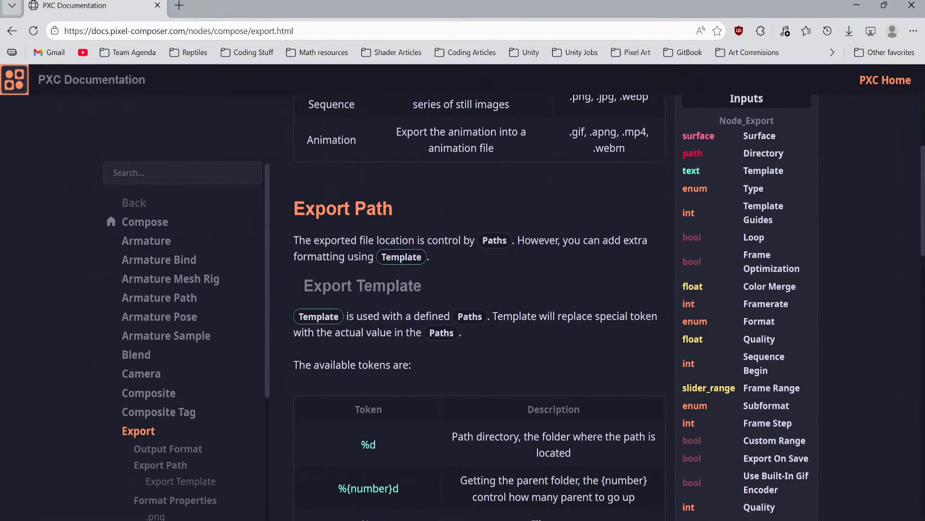
pyautogui.scroll(-7, 276, 232)
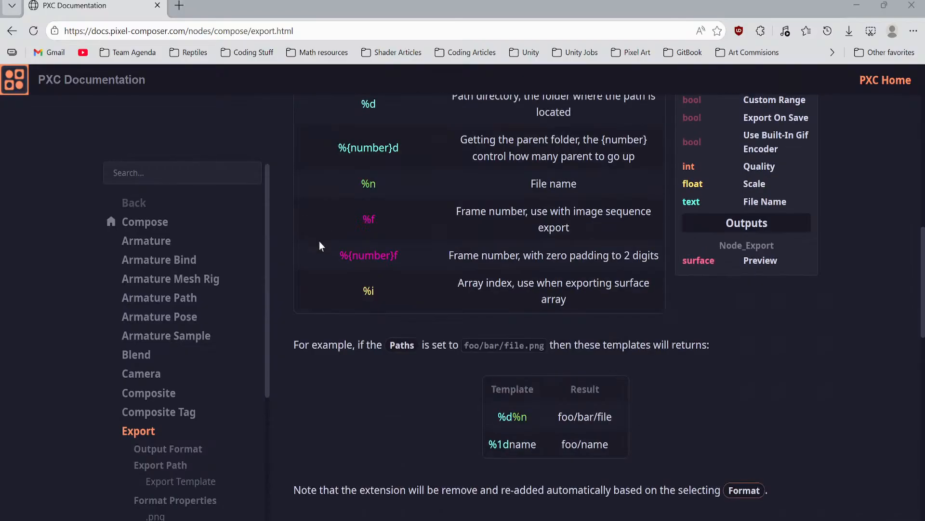
pyautogui.scroll(-7, 331, 221)
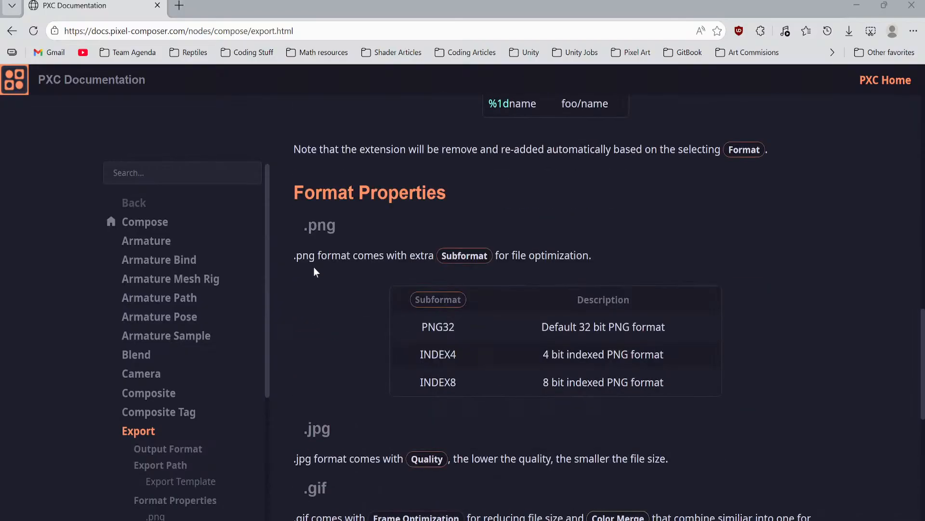
pyautogui.moveTo(295, 256); pyautogui.dragTo(504, 256)
pyautogui.click(382, 289)
pyautogui.scroll(-3, 382, 289)
pyautogui.scroll(-6, 359, 297)
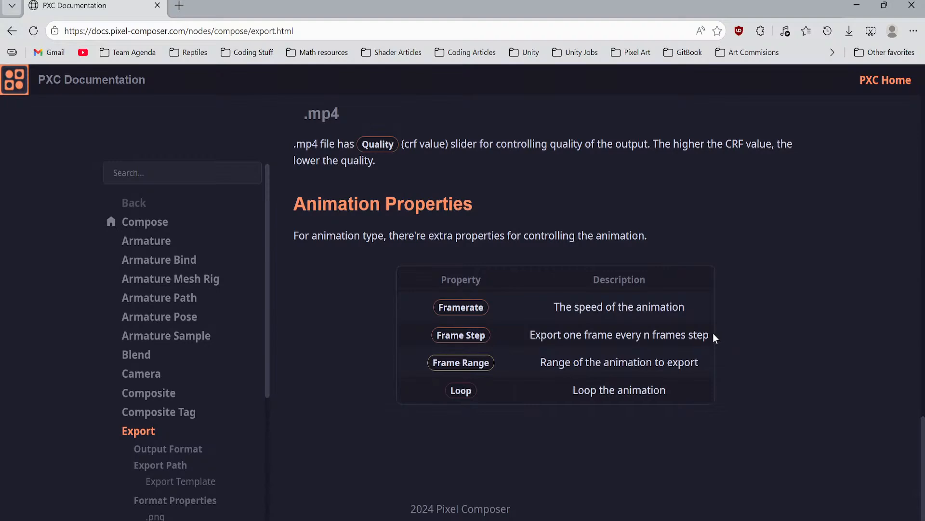
pyautogui.scroll(10, 625, 352)
pyautogui.scroll(-10, 625, 356)
pyautogui.scroll(15, 624, 357)
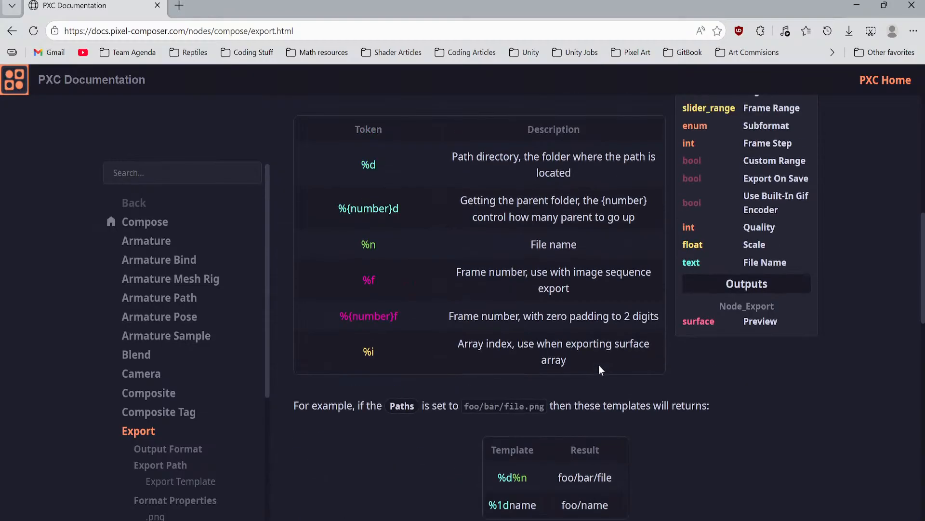
pyautogui.scroll(-4, 233, 371)
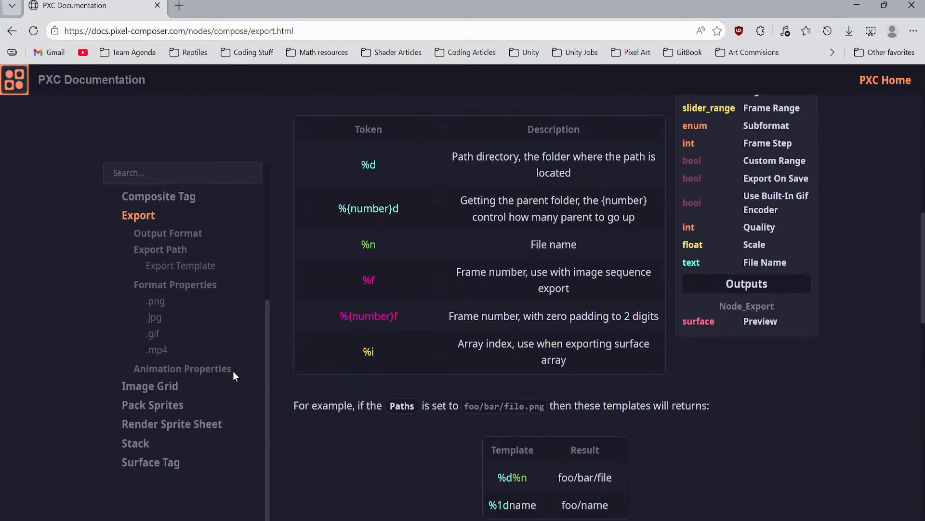
pyautogui.click(150, 370)
pyautogui.moveTo(63, 8); pyautogui.dragTo(0, 126)
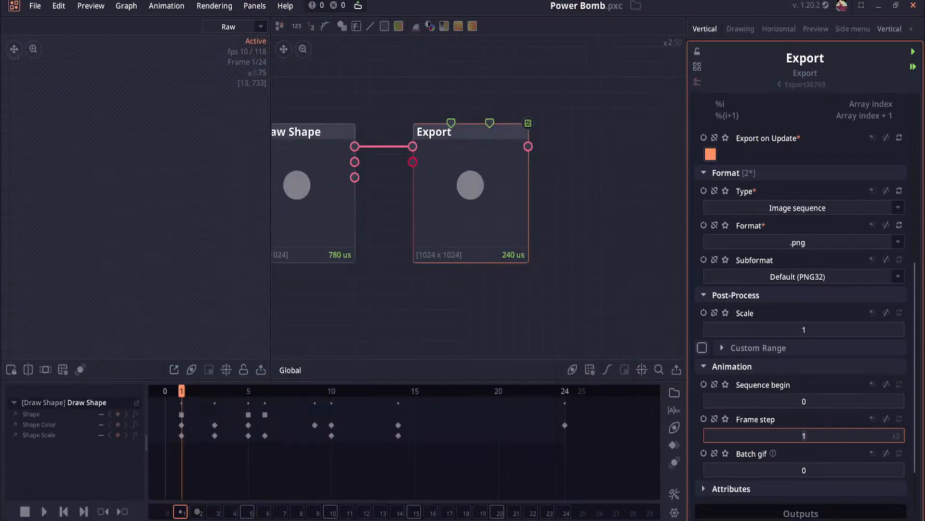
# Step: Try the Animation export type, view its available file formats, and return the type to Image sequence
pyautogui.click(809, 211)
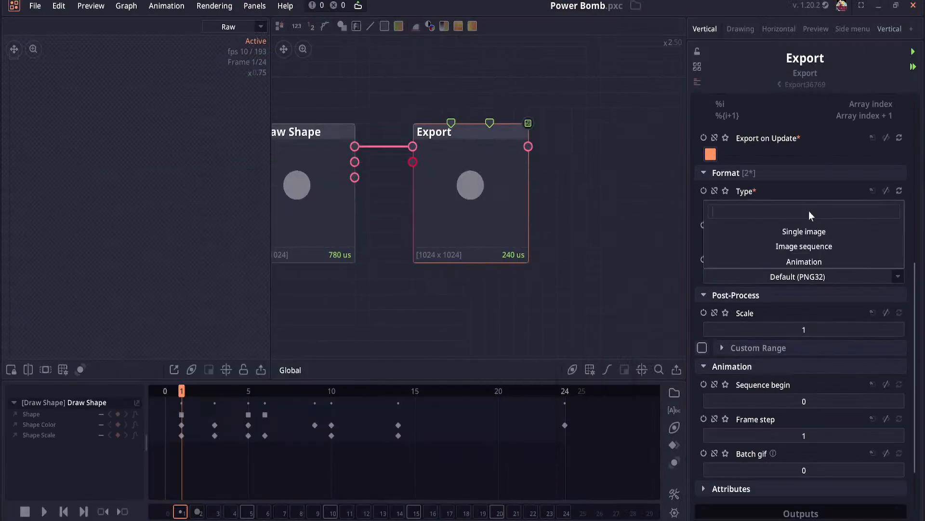
pyautogui.click(810, 262)
pyautogui.click(823, 246)
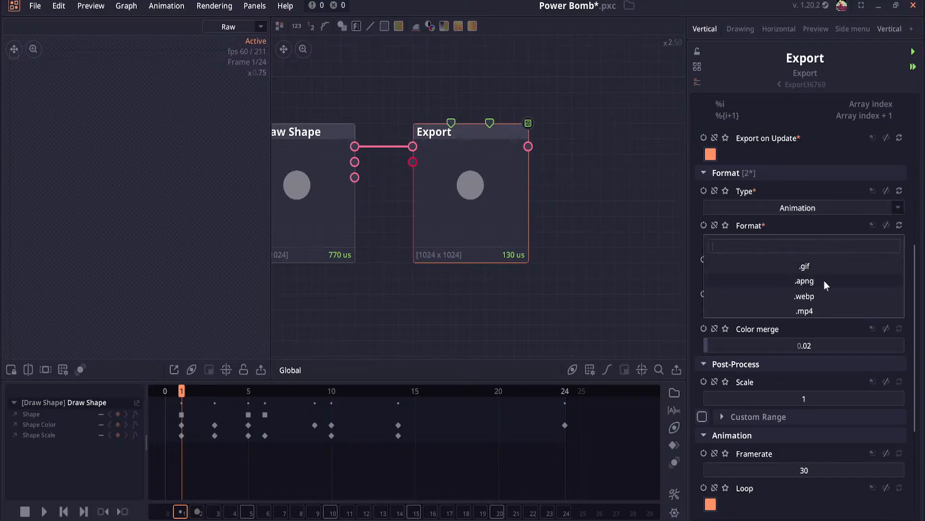
pyautogui.click(804, 207)
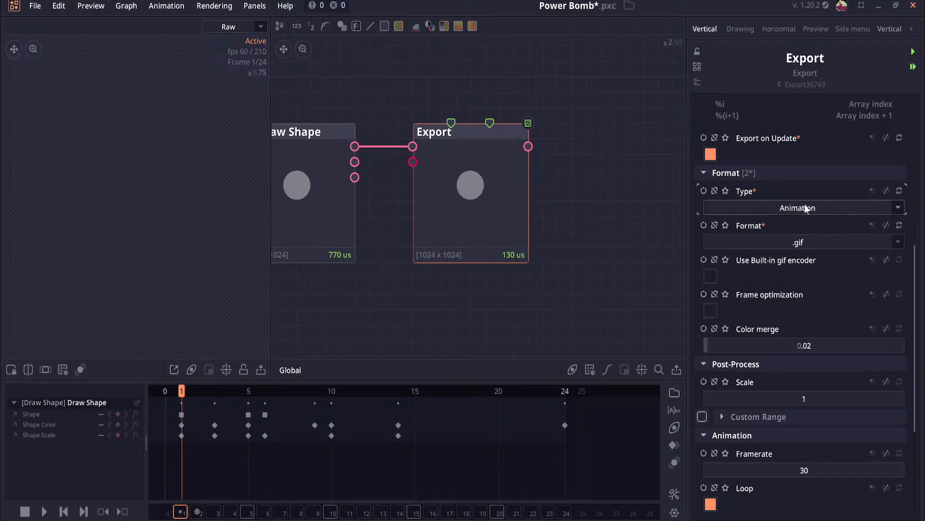
pyautogui.click(806, 206)
pyautogui.click(817, 246)
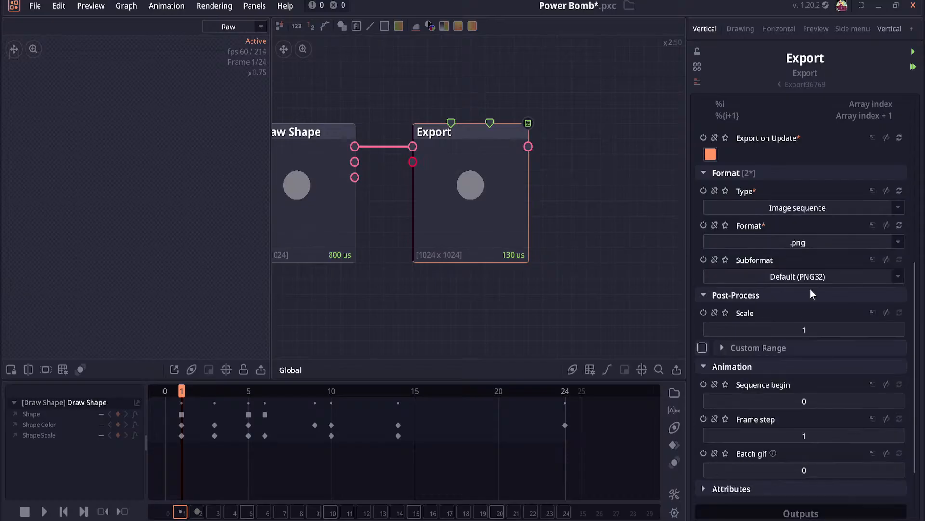
# Step: Set the end of the Export node's custom frame range to 24 and save the project
pyautogui.scroll(-3, 814, 299)
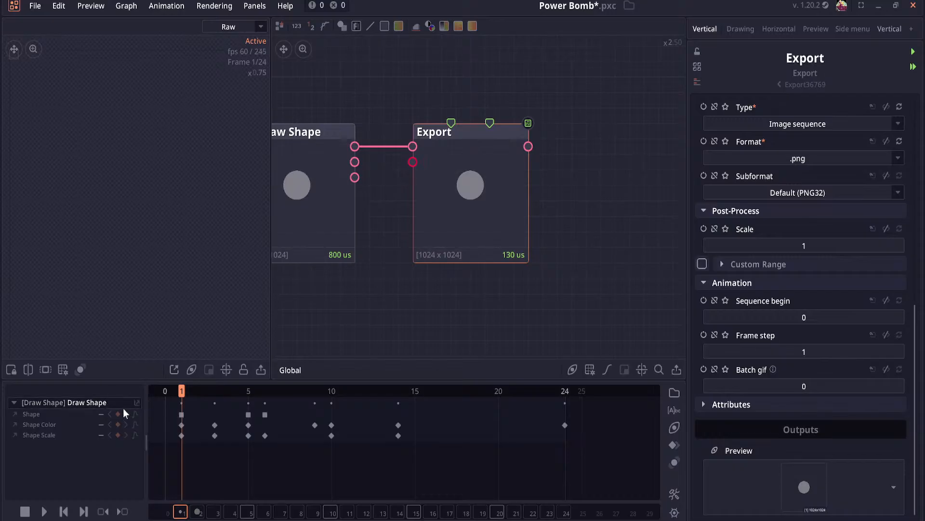
pyautogui.click(746, 265)
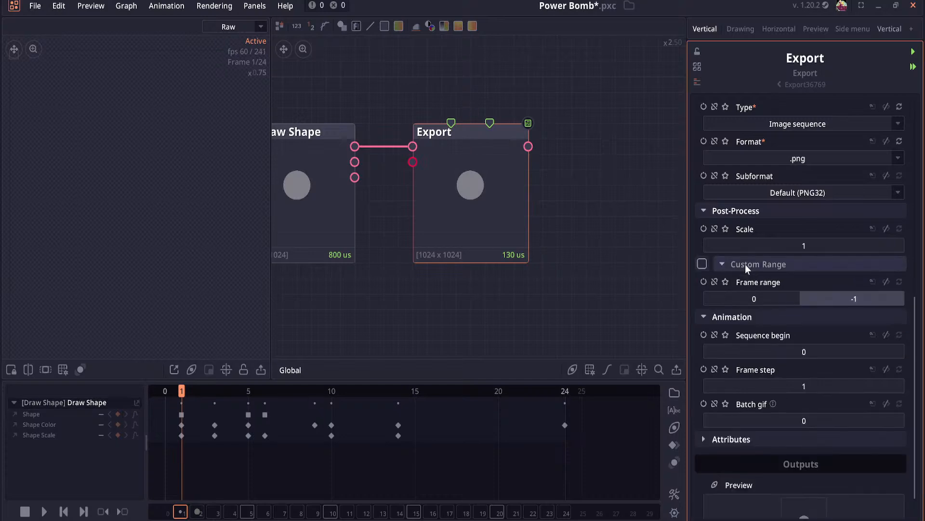
pyautogui.click(858, 300)
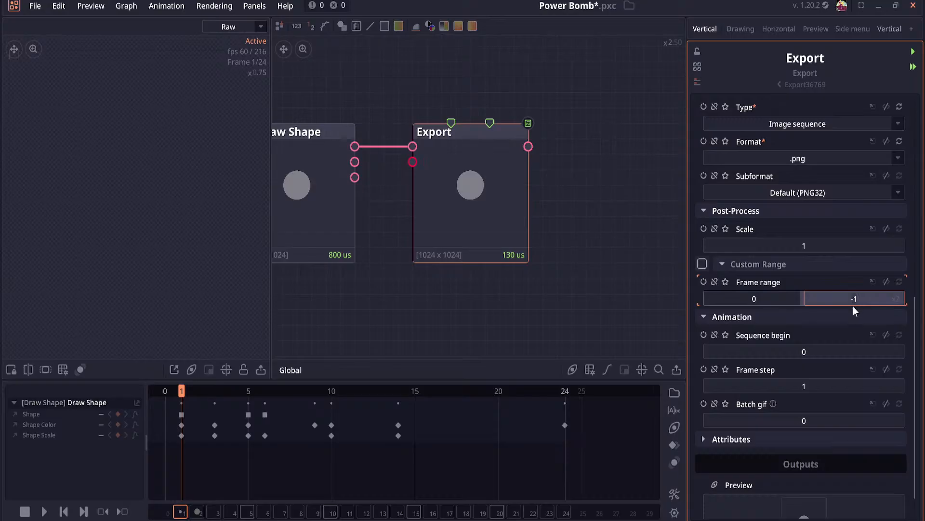
pyautogui.press('BackSpace')
pyautogui.press('BackSpace')
pyautogui.write('24')
pyautogui.press('Return')
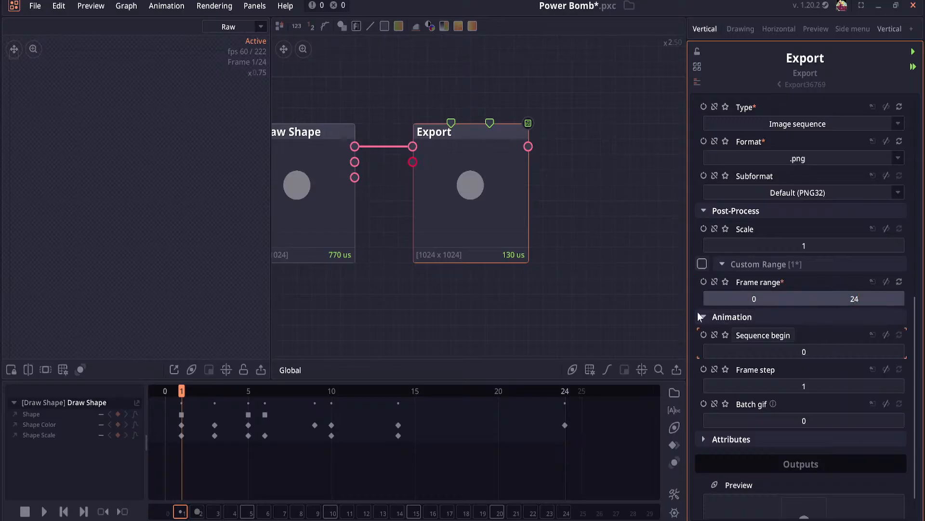
pyautogui.hotkey('ctrl', 's')
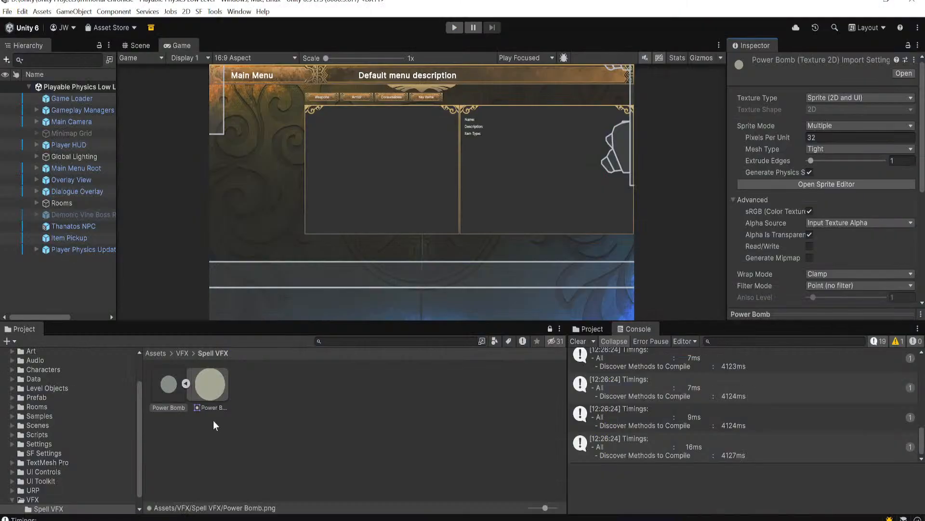
# Step: In Unity, reimport the Power Bomb texture in the Spell VFX folder and try to open it in the Sprite Editor
pyautogui.click(161, 400)
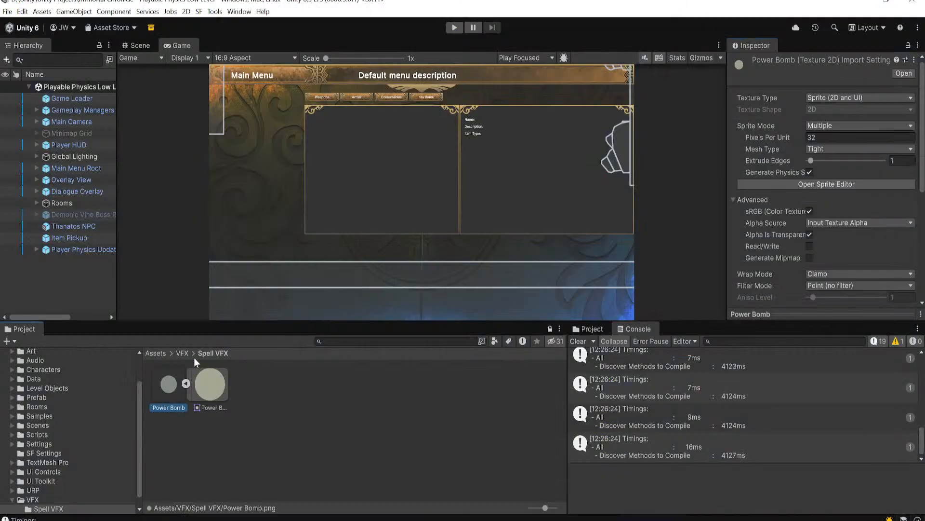
pyautogui.click(181, 353)
pyautogui.doubleClick(171, 385)
pyautogui.click(175, 385)
pyautogui.rightClick(174, 385)
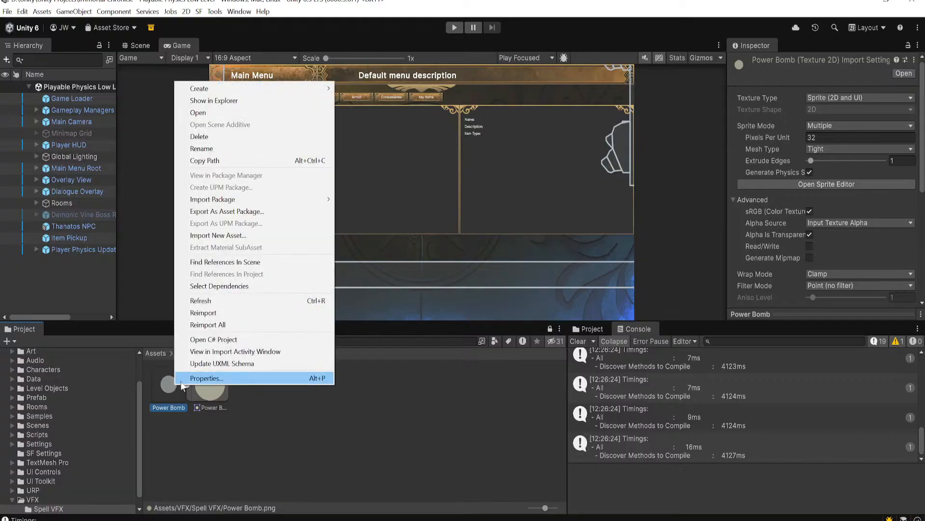
pyautogui.click(212, 313)
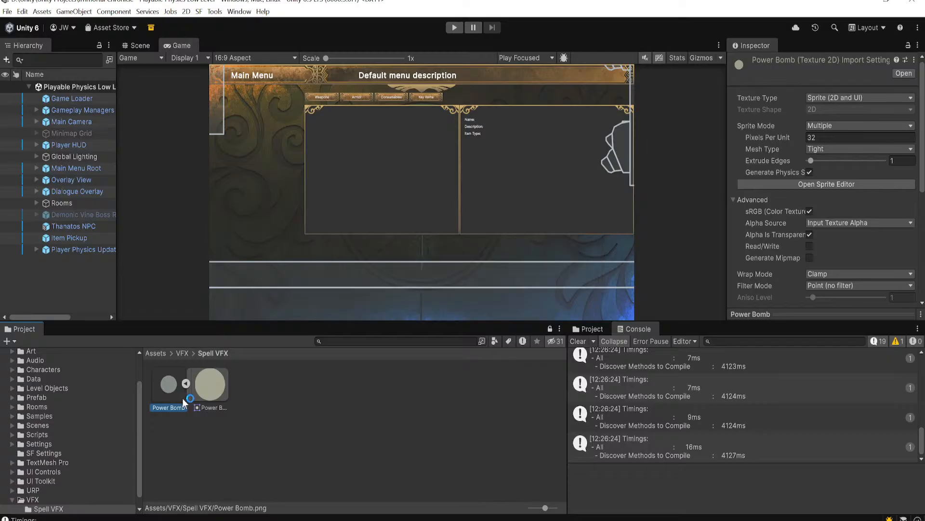
pyautogui.click(809, 184)
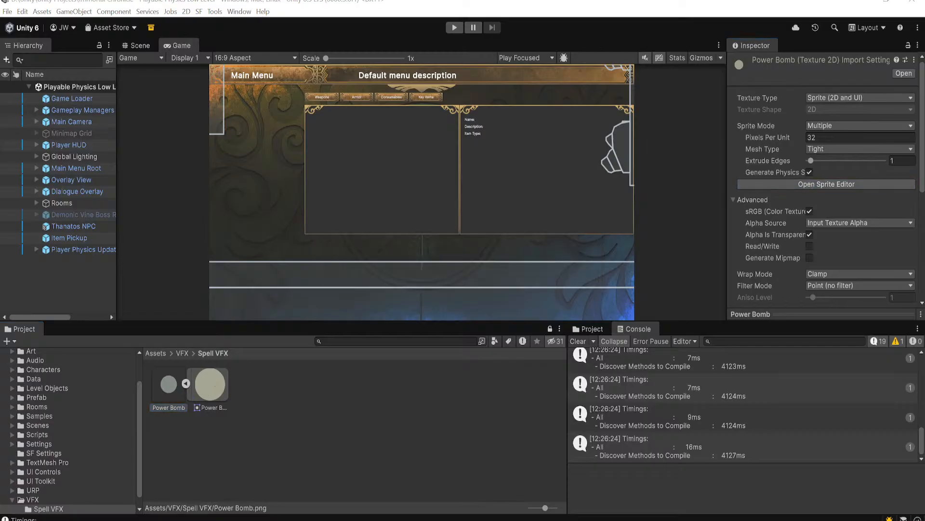
# Step: Reopen the Spell VFX folder from the Assets root and examine the Power Bomb texture's import settings
pyautogui.click(179, 354)
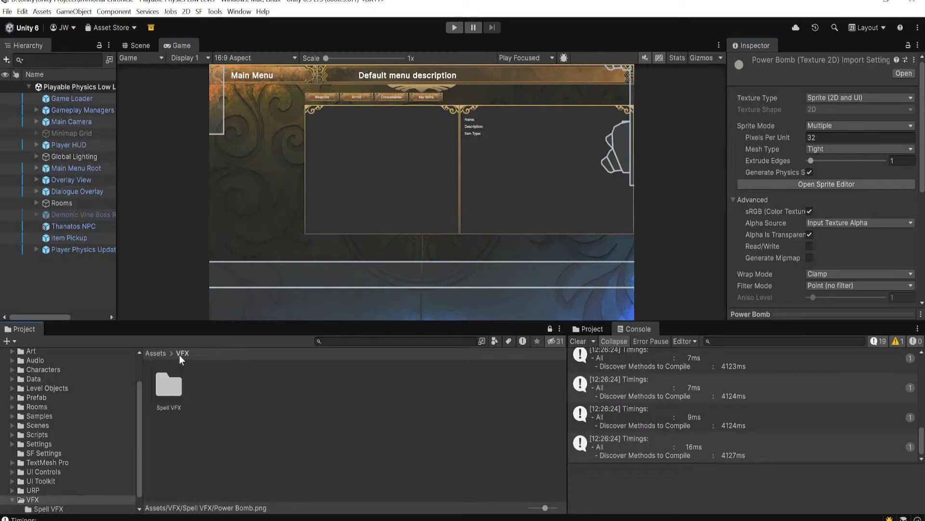
pyautogui.click(160, 354)
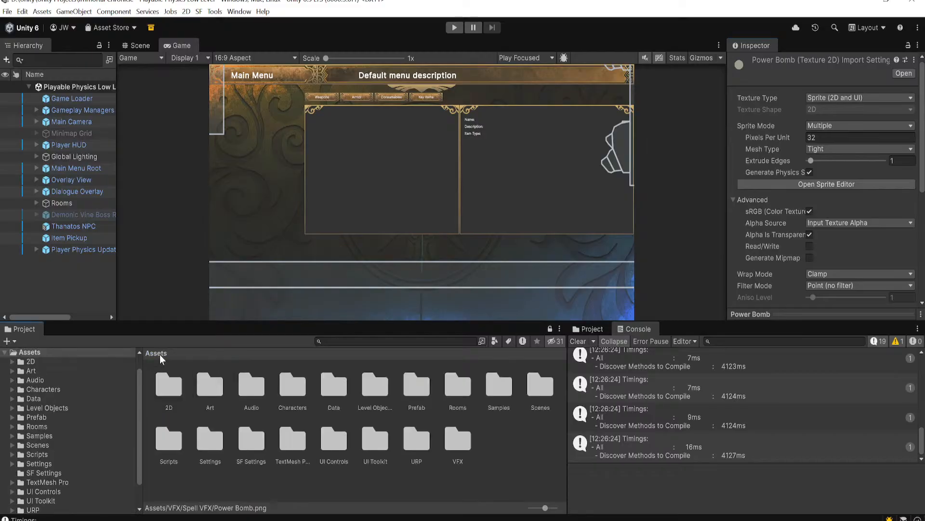
pyautogui.doubleClick(458, 439)
pyautogui.doubleClick(169, 388)
pyautogui.click(170, 392)
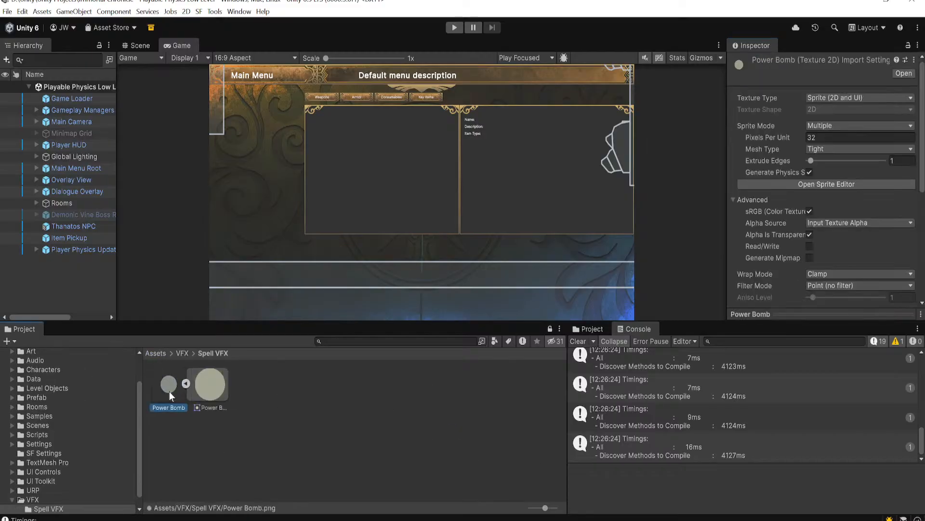
pyautogui.scroll(-8, 788, 284)
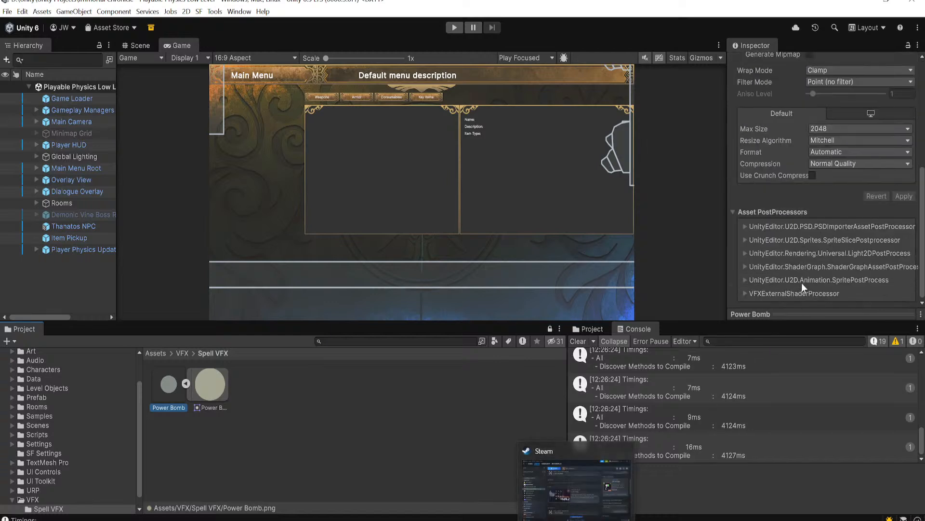
pyautogui.moveTo(794, 314)
pyautogui.mouseDown()
pyautogui.moveTo(778, 238)
pyautogui.moveTo(777, 313)
pyautogui.mouseUp()
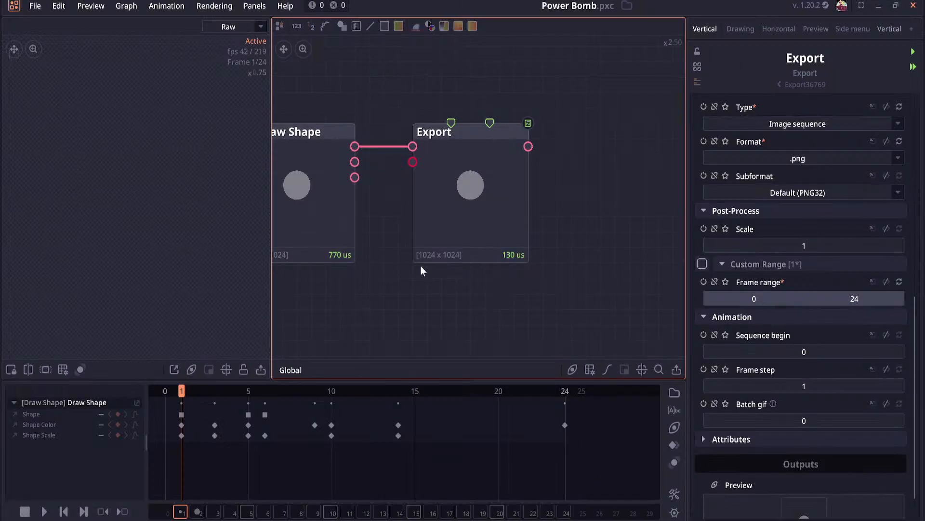
# Step: Back in Pixel Composer, expand the Export node's Attributes, scrub the first frames of the timeline, and review the export settings
pyautogui.scroll(-1, 788, 309)
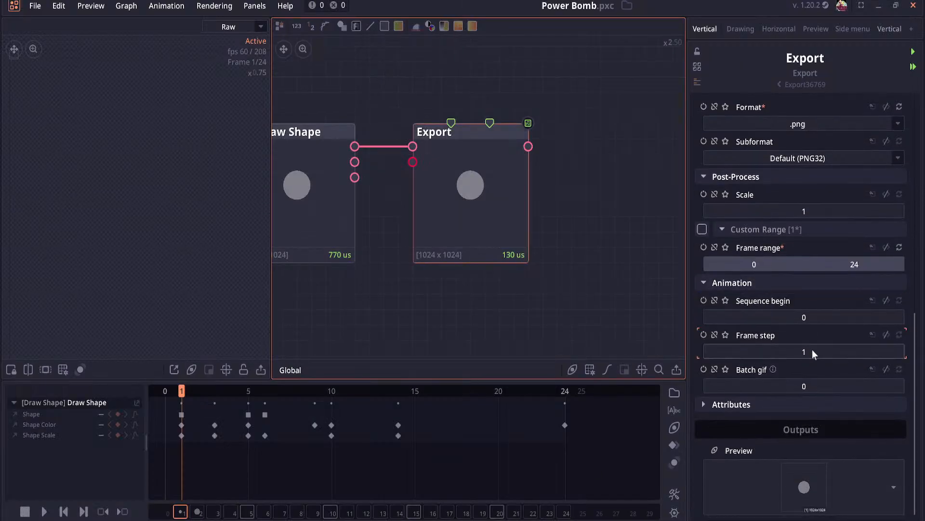
pyautogui.click(781, 404)
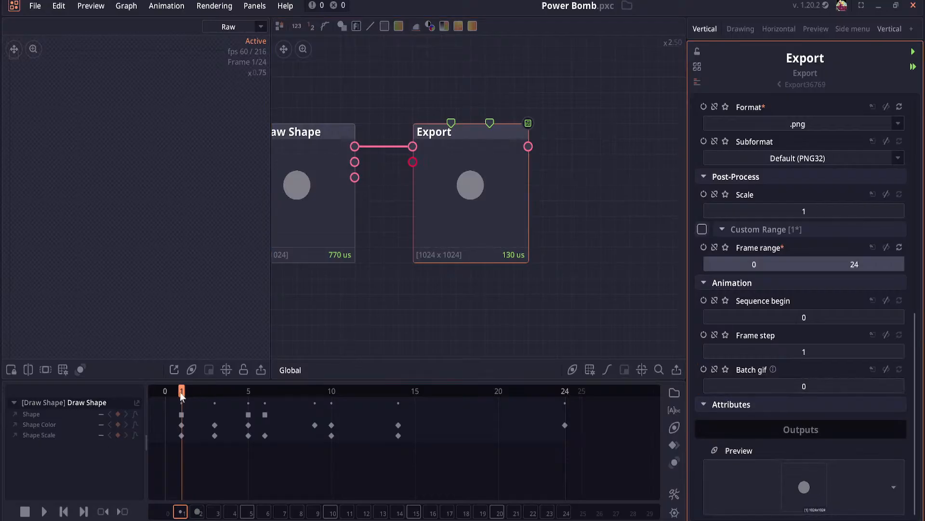
pyautogui.moveTo(182, 395)
pyautogui.mouseDown()
pyautogui.moveTo(215, 393)
pyautogui.moveTo(181, 393)
pyautogui.mouseUp()
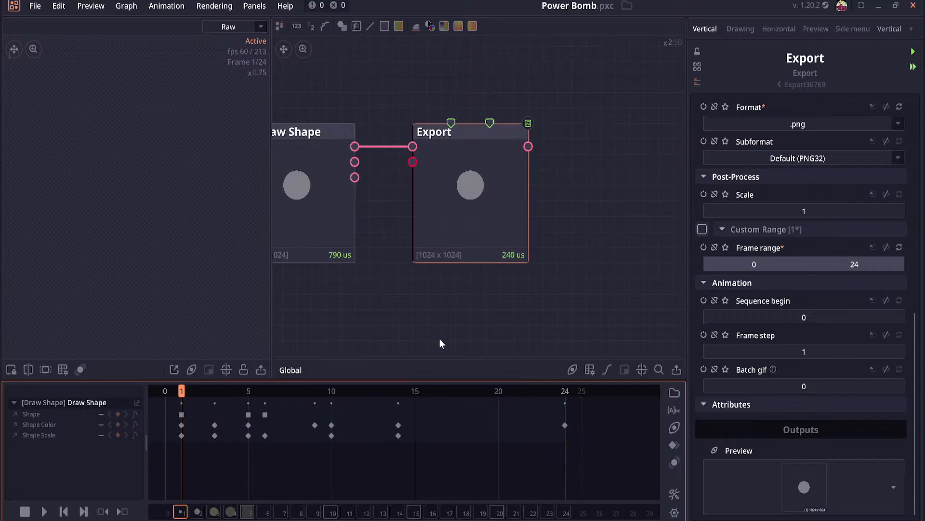
pyautogui.scroll(3, 808, 244)
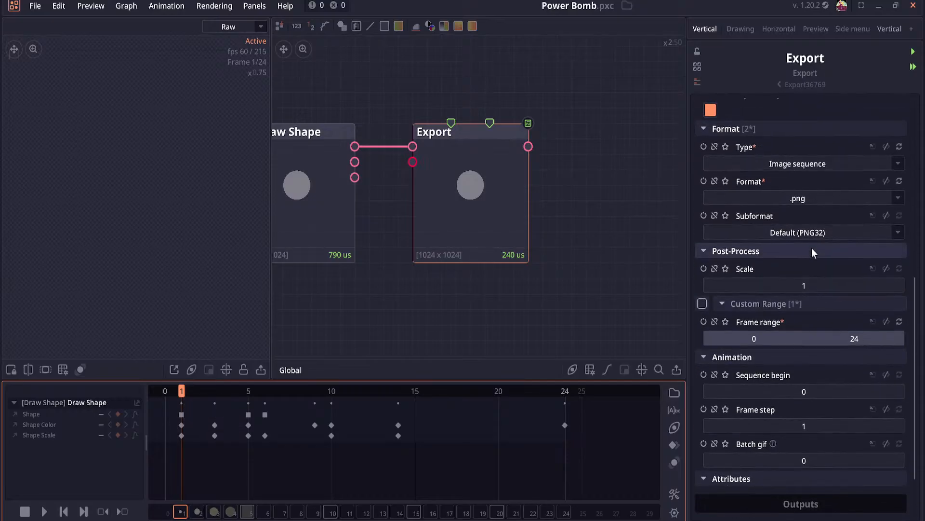
# Step: Change the Export node's output type to Animation and set its framerate to 8
pyautogui.scroll(2, 812, 248)
pyautogui.click(811, 213)
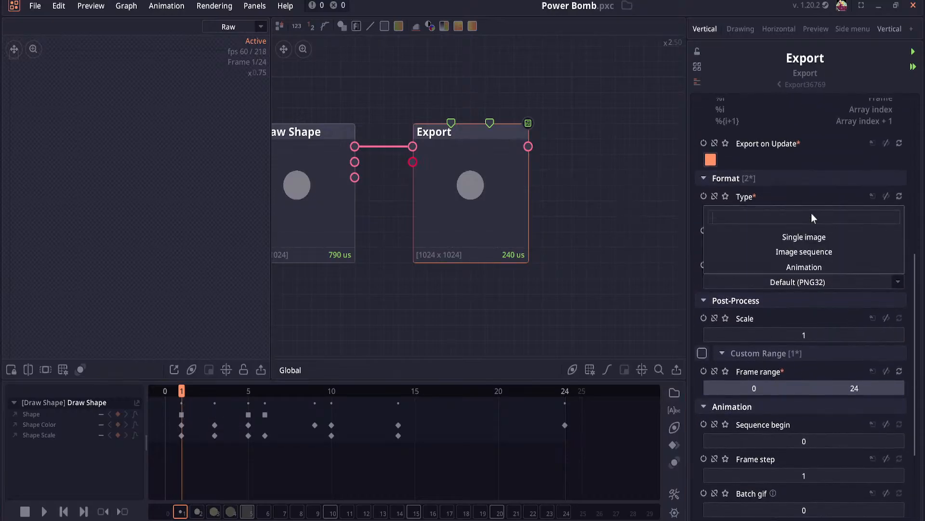
pyautogui.click(803, 267)
pyautogui.scroll(-2, 849, 374)
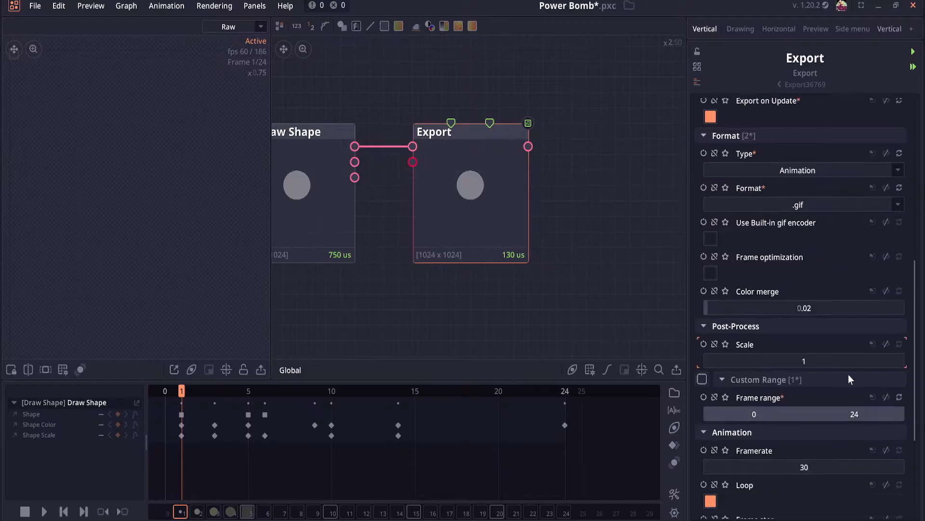
pyautogui.scroll(-4, 848, 374)
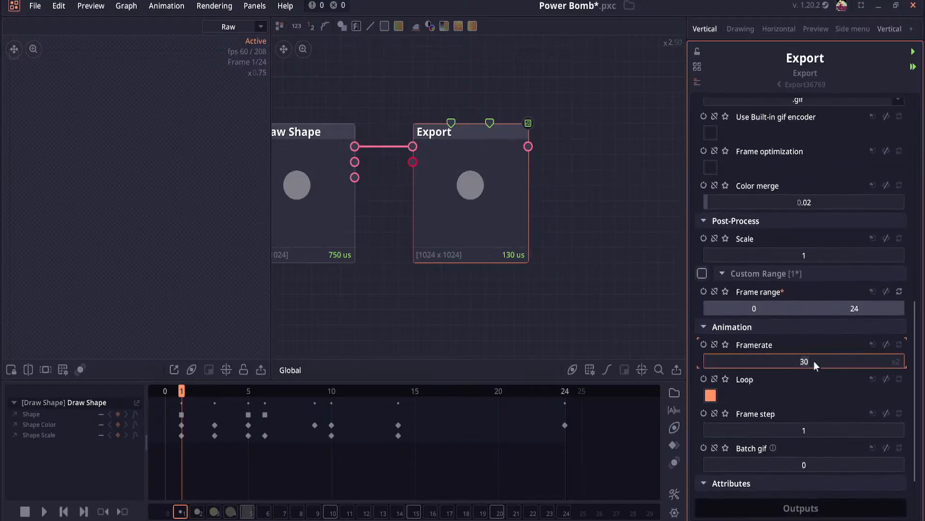
pyautogui.click(814, 361)
pyautogui.write('8')
pyautogui.scroll(-3, 790, 422)
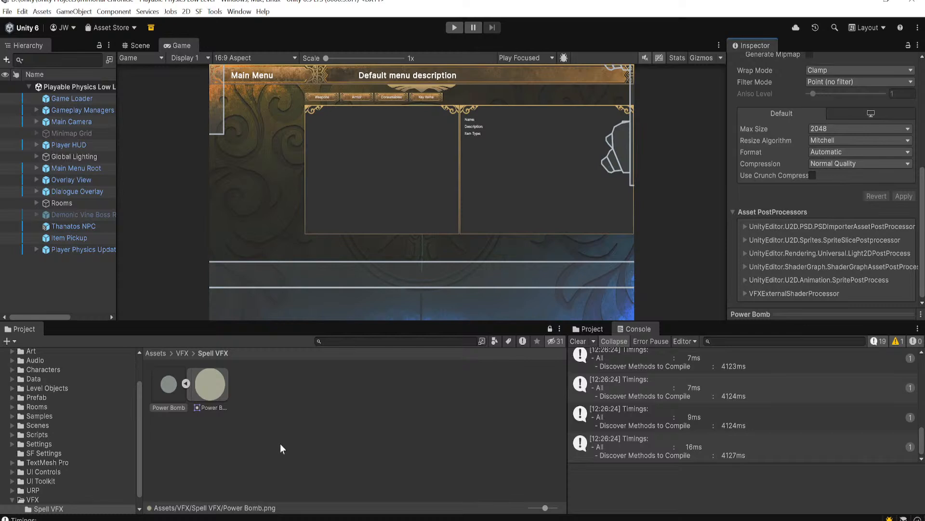
# Step: Switch to Unity and reopen the Spell VFX folder from its VFX parent to check for the exported animation
pyautogui.click(270, 450)
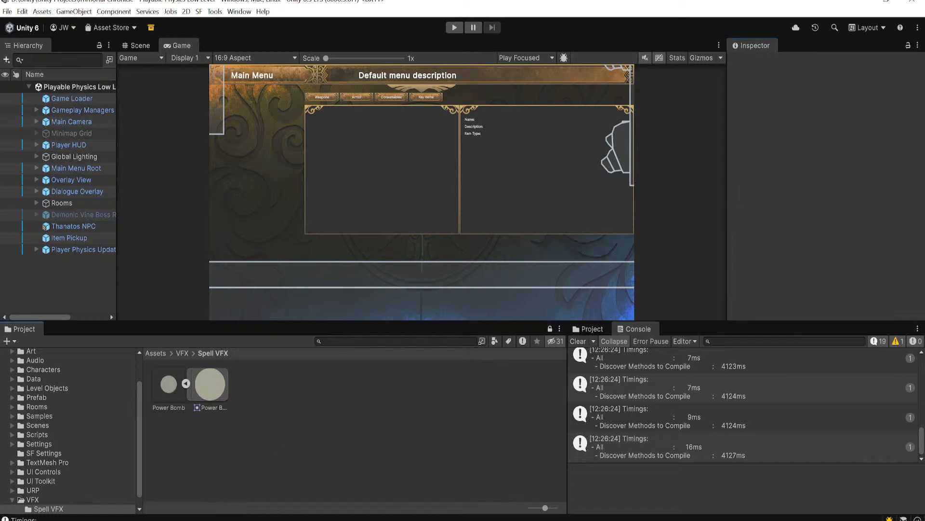
pyautogui.click(174, 398)
pyautogui.click(183, 353)
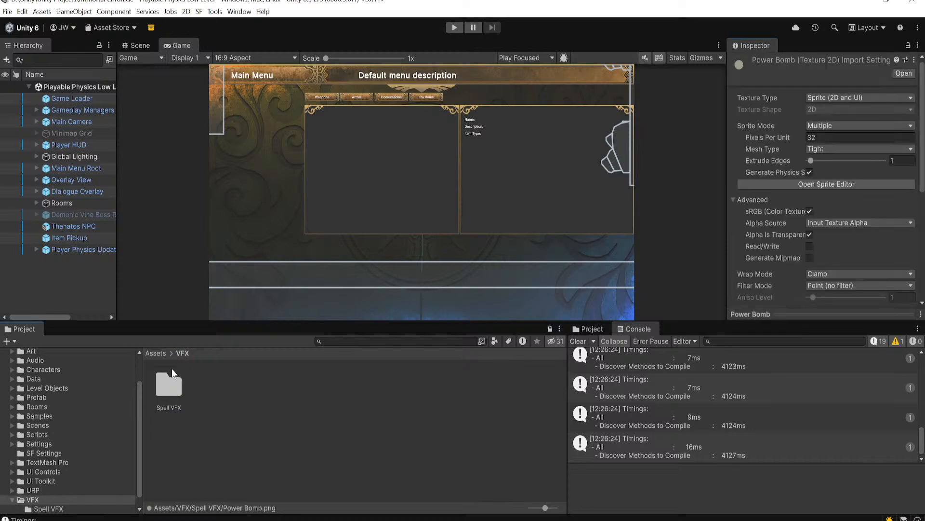
pyautogui.doubleClick(166, 386)
pyautogui.rightClick(322, 381)
pyautogui.click(378, 296)
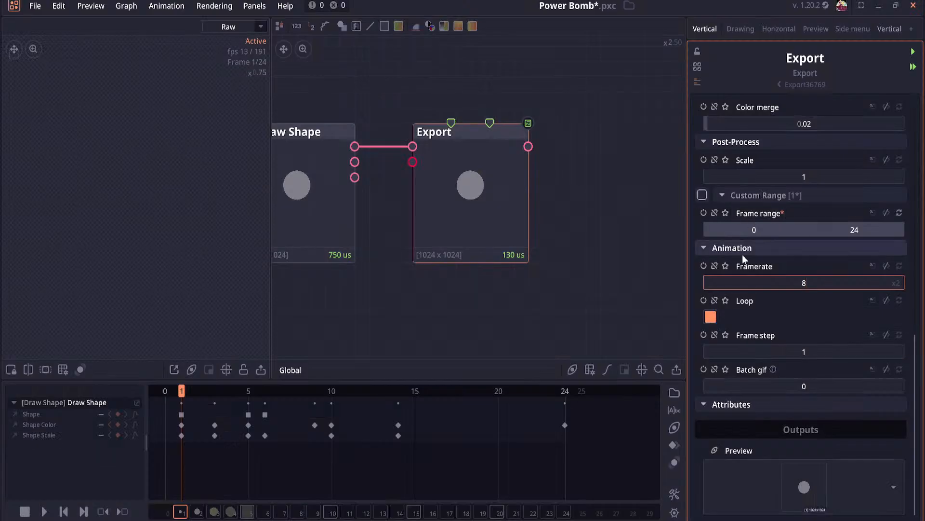
# Step: Back in Pixel Composer, review the Export node's output path and format, move the node slightly upward, and save the project
pyautogui.click(482, 163)
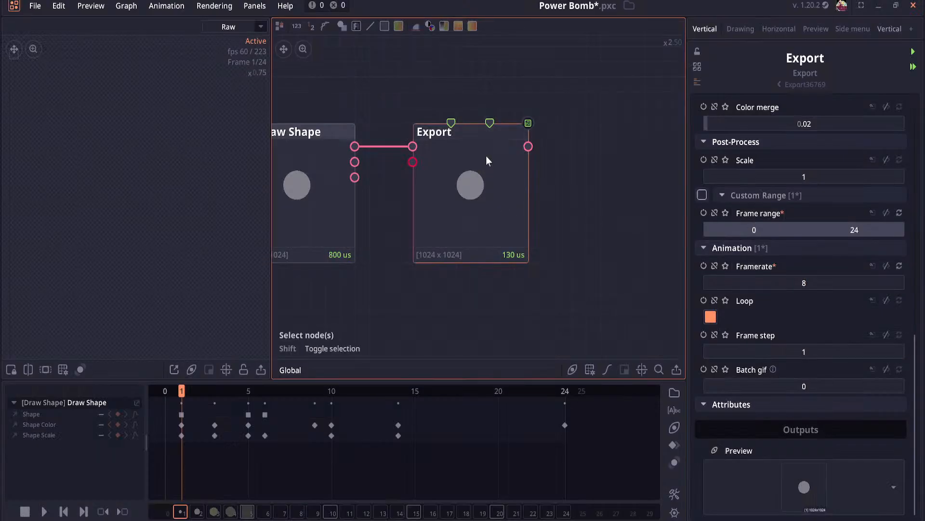
pyautogui.scroll(5, 769, 178)
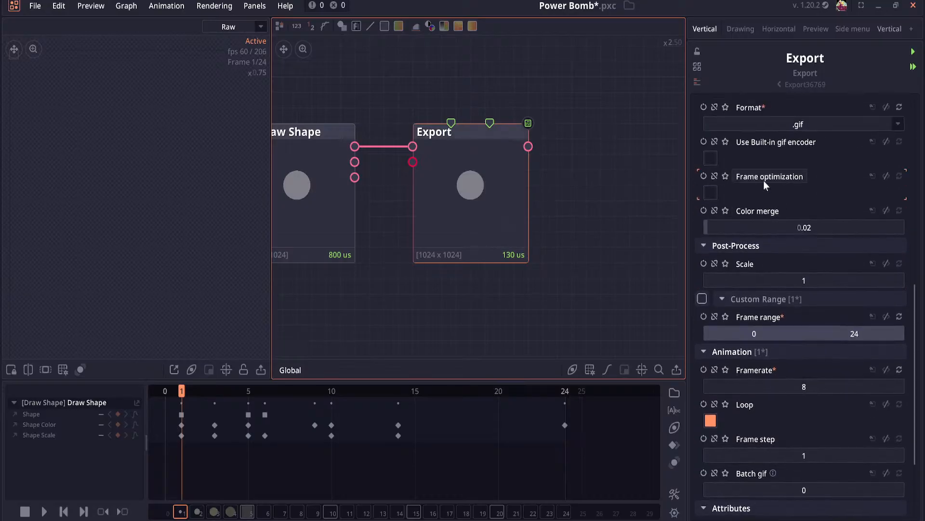
pyautogui.scroll(1, 776, 195)
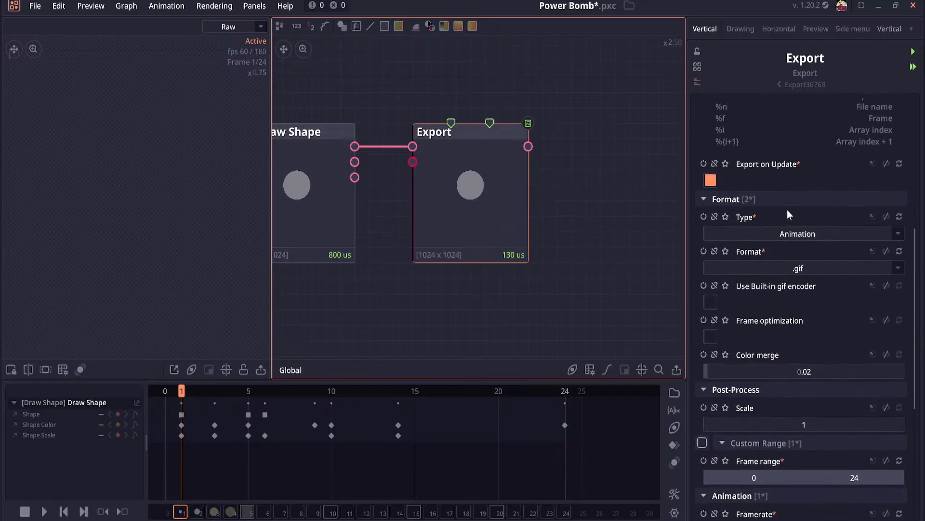
pyautogui.scroll(4, 809, 258)
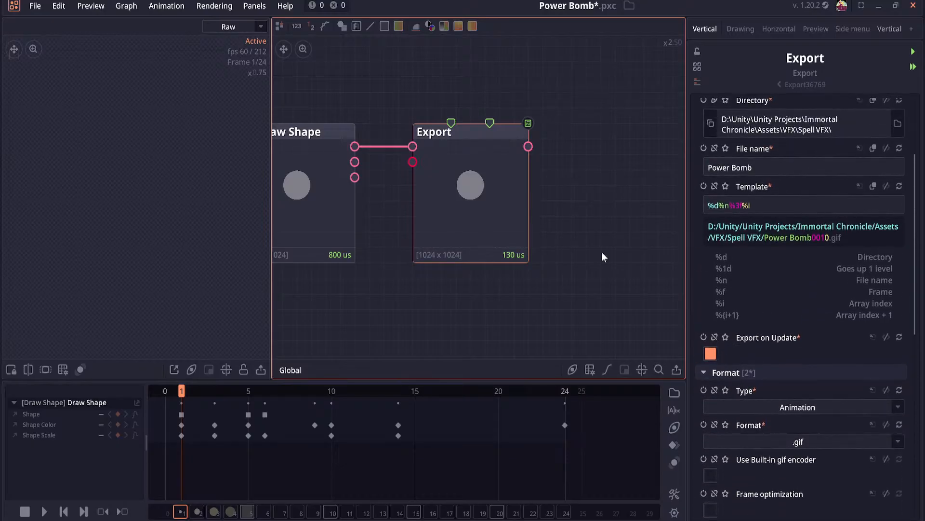
pyautogui.moveTo(493, 137); pyautogui.dragTo(492, 121)
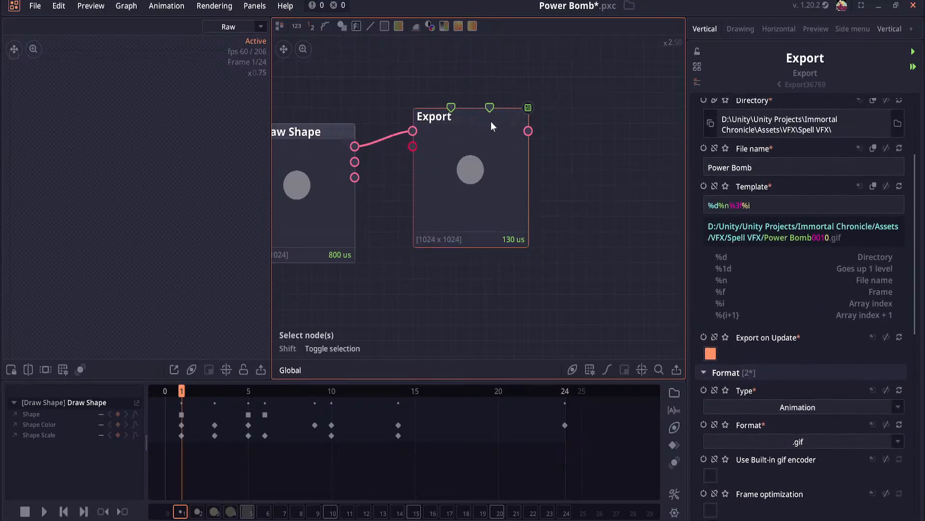
pyautogui.hotkey('ctrl', 's')
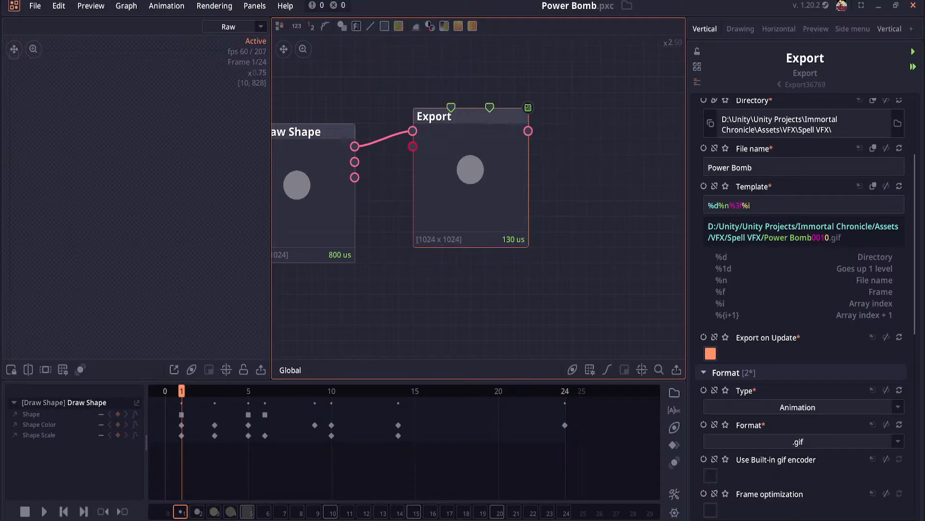
# Step: Return to Unity and reload the Spell VFX folder to look for new Power Bomb files
pyautogui.hotkey('alt', 'Tab')
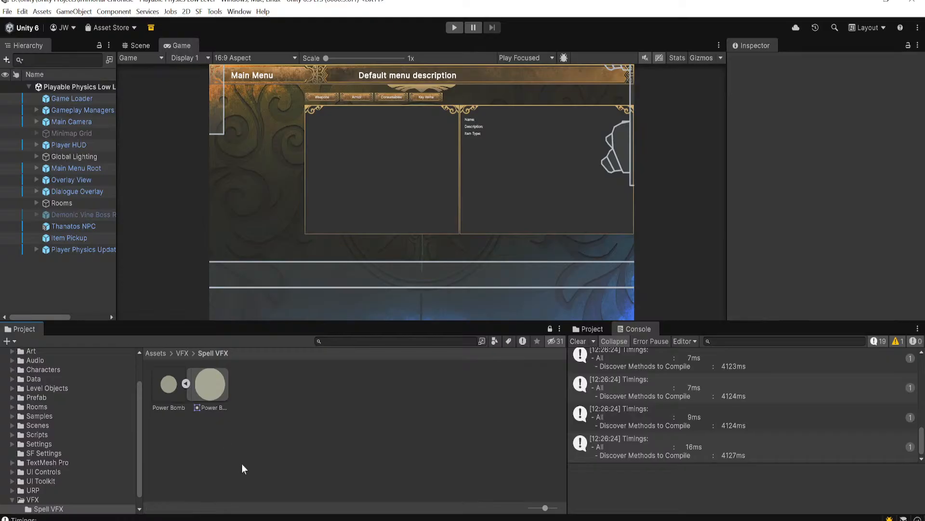
pyautogui.click(182, 353)
pyautogui.doubleClick(169, 384)
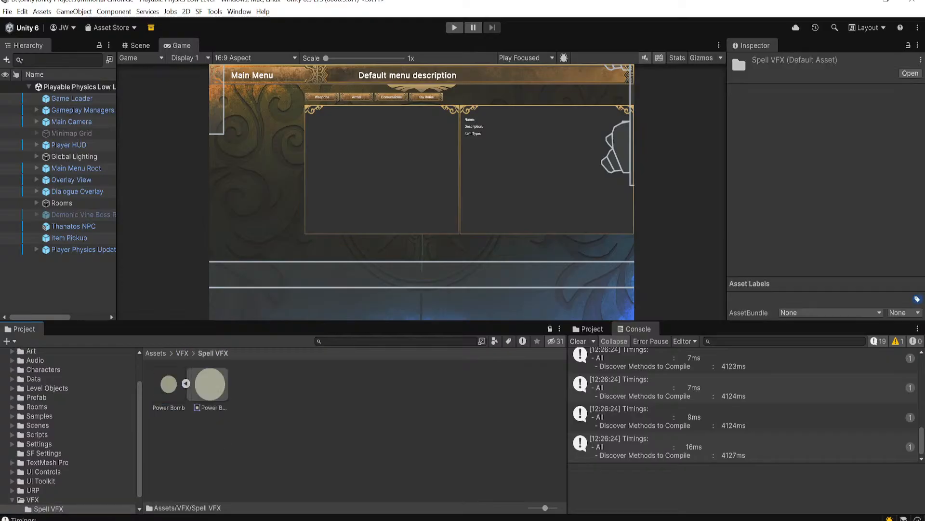
# Step: In Pixel Composer, turn off the Export node's Export on Update option, check the output path settings, and turn the option back on
pyautogui.hotkey('alt', 'Tab')
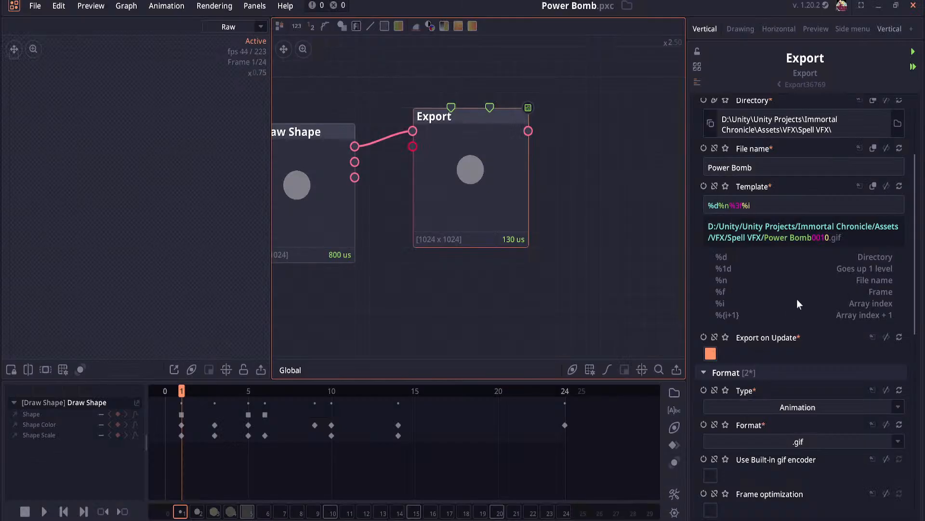
pyautogui.click(709, 357)
pyautogui.scroll(-2, 739, 326)
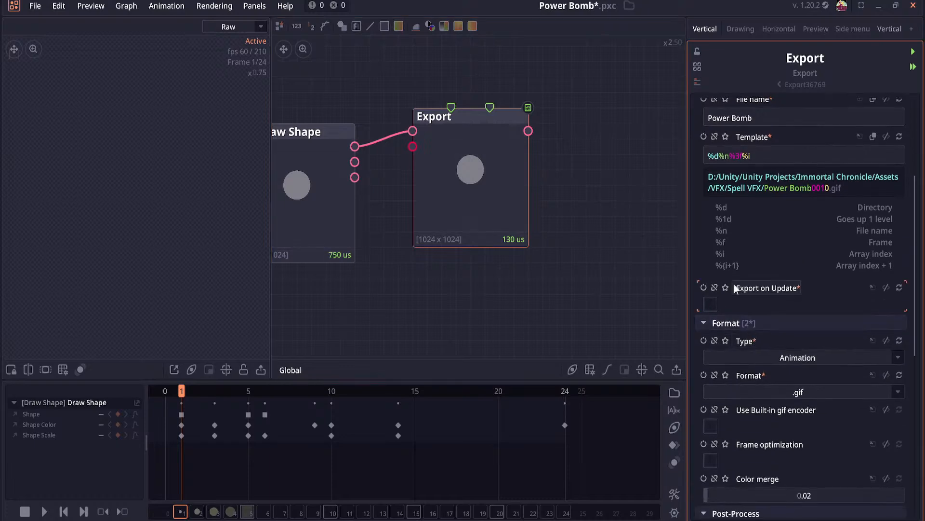
pyautogui.scroll(5, 738, 289)
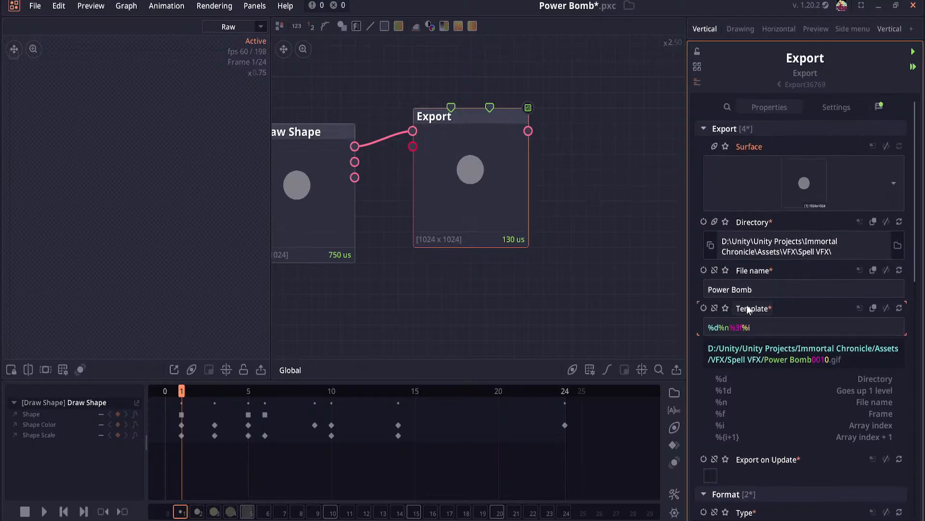
pyautogui.scroll(-1, 747, 309)
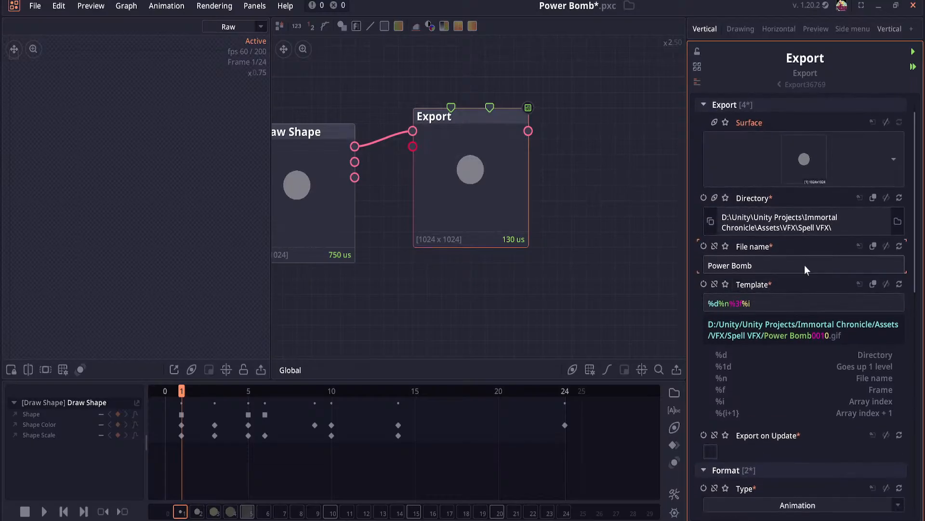
pyautogui.scroll(-1, 797, 289)
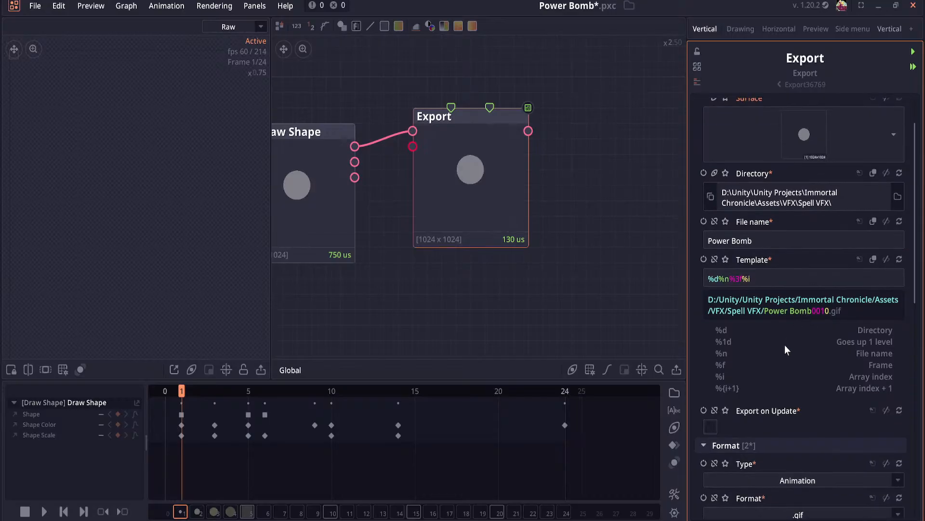
pyautogui.scroll(-3, 785, 345)
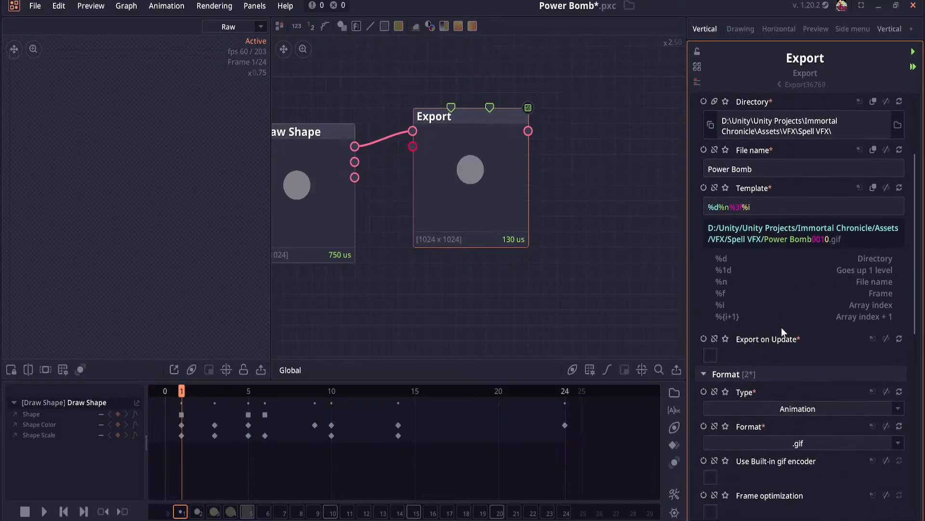
pyautogui.click(711, 352)
# Step: Examine the Export node's remaining settings, from the format and post-process options to the animation and output sections
pyautogui.scroll(-2, 758, 341)
pyautogui.scroll(1, 763, 354)
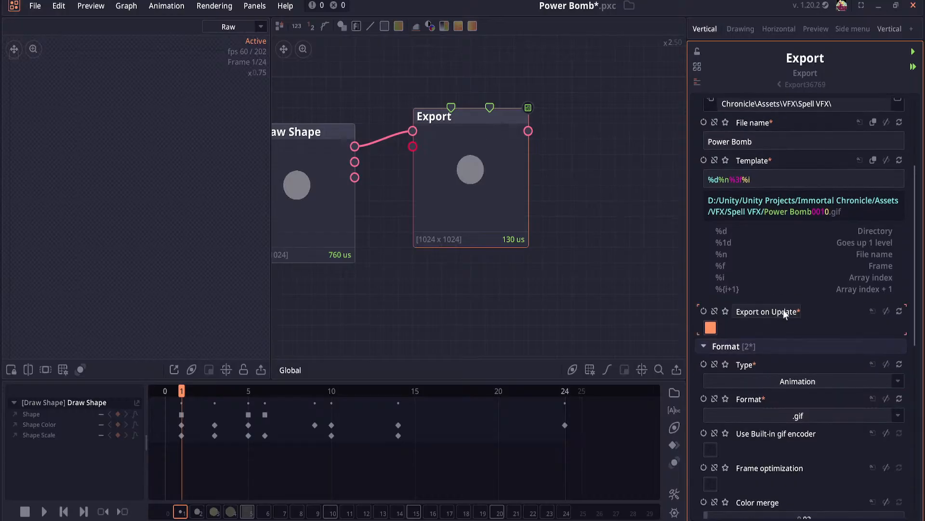
pyautogui.scroll(-2, 805, 333)
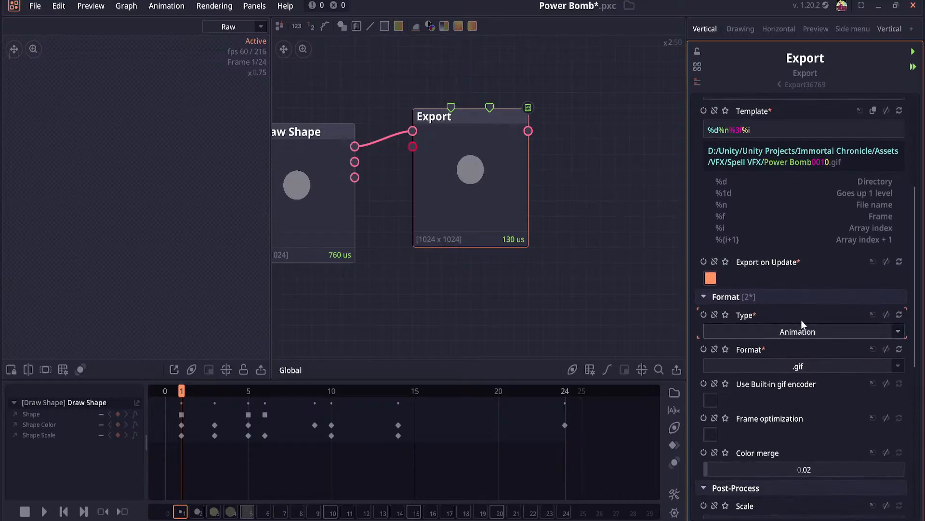
pyautogui.scroll(-2, 767, 347)
pyautogui.scroll(-6, 755, 362)
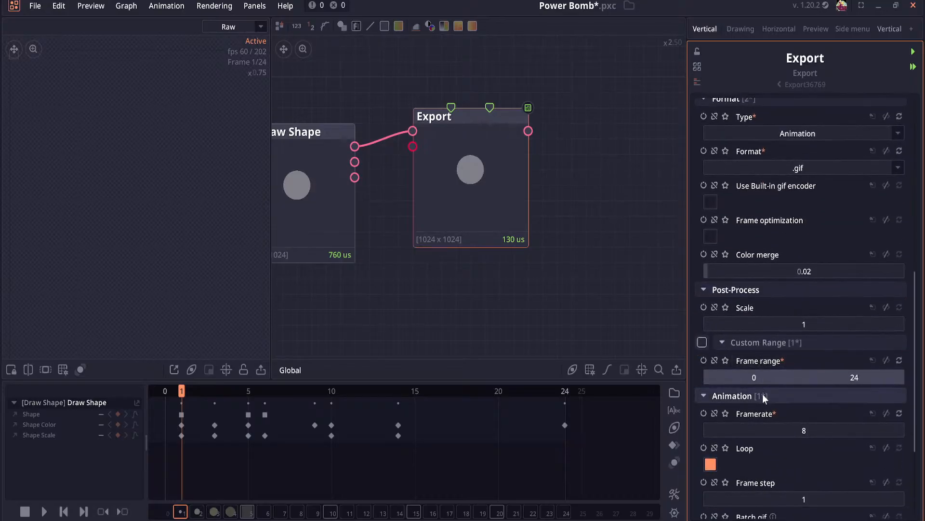
pyautogui.scroll(-3, 762, 394)
pyautogui.scroll(-1, 804, 357)
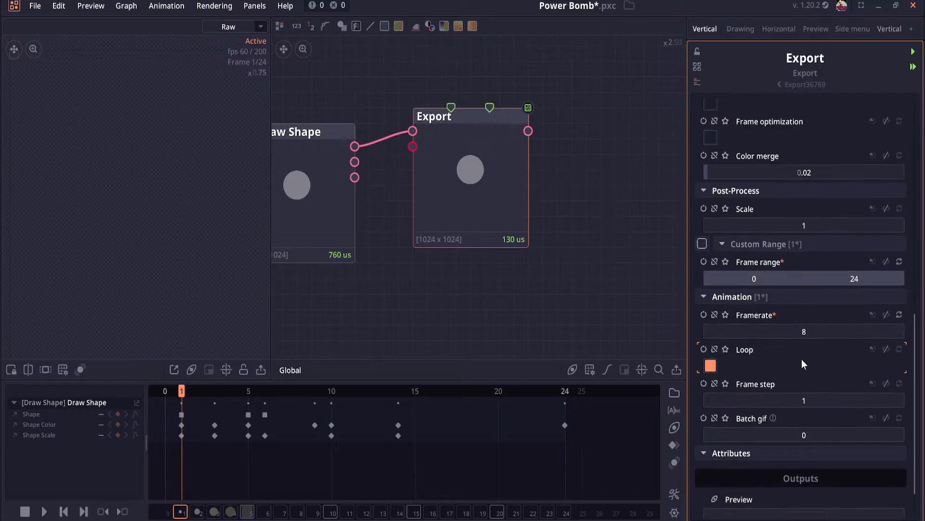
pyautogui.scroll(-1, 842, 393)
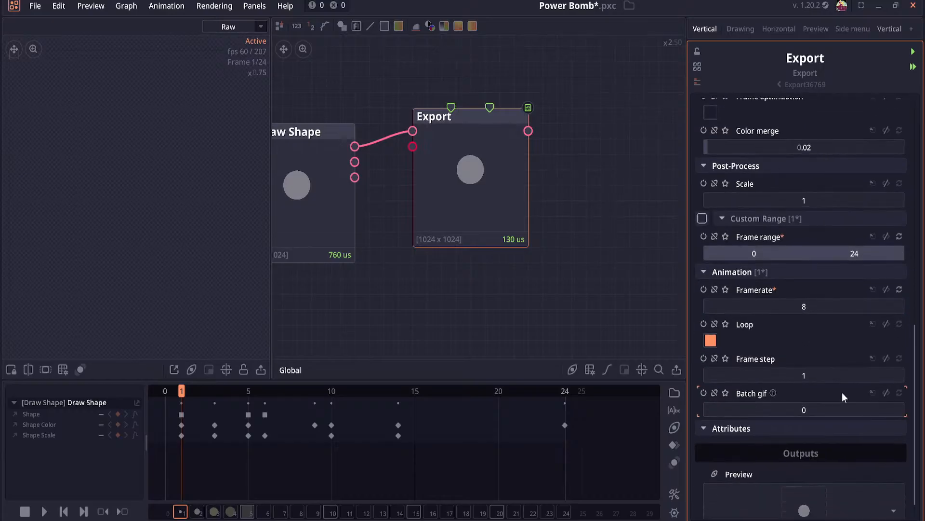
pyautogui.scroll(-1, 839, 391)
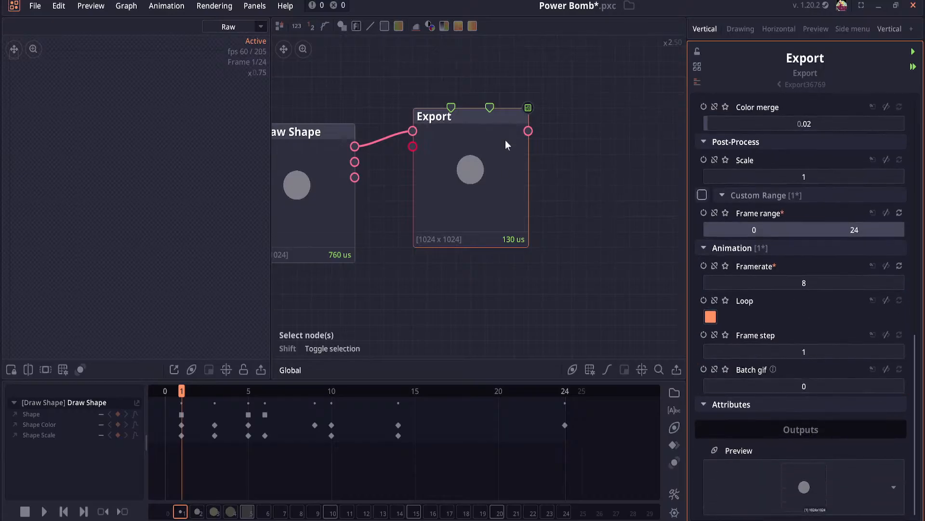
pyautogui.moveTo(528, 130); pyautogui.dragTo(601, 152)
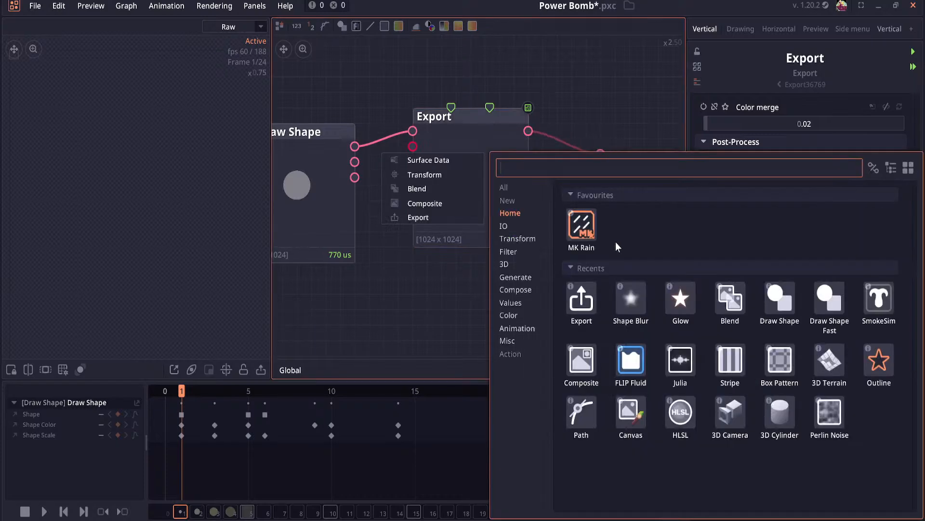
pyautogui.write('pre')
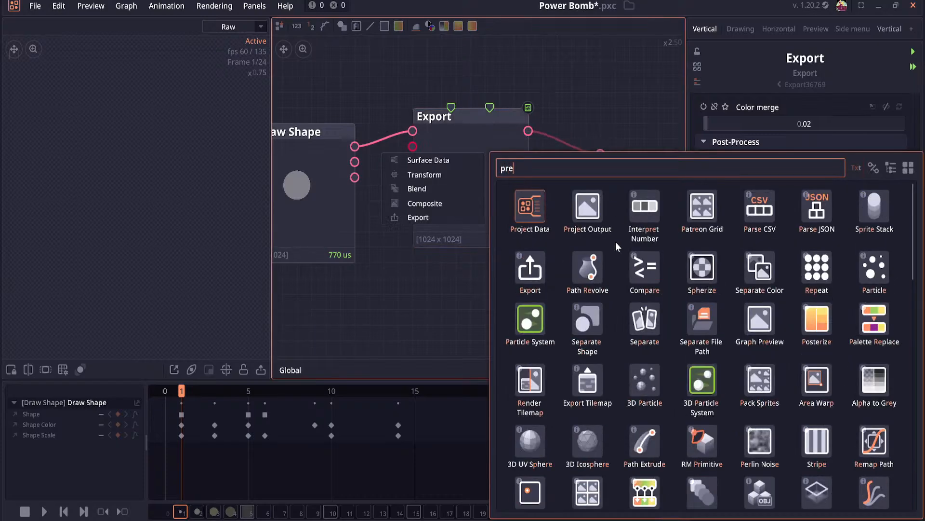
pyautogui.write('vie')
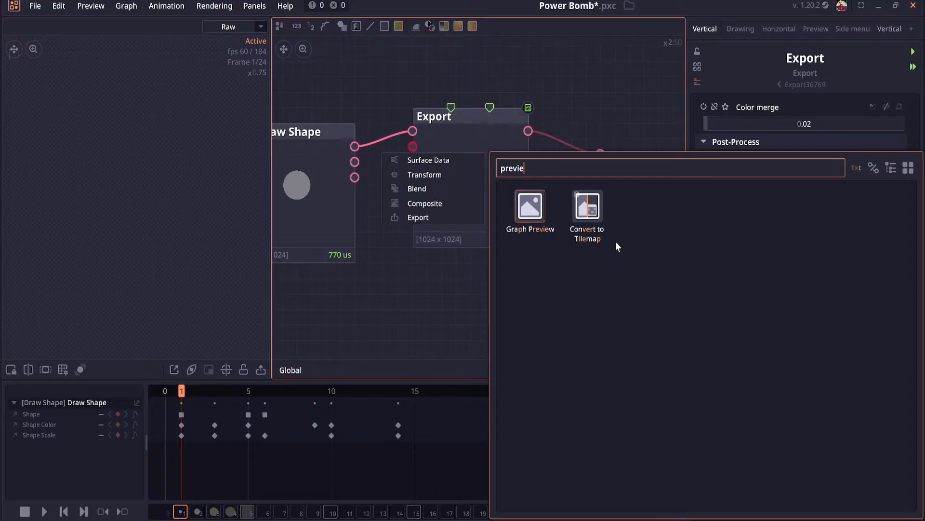
pyautogui.click(619, 113)
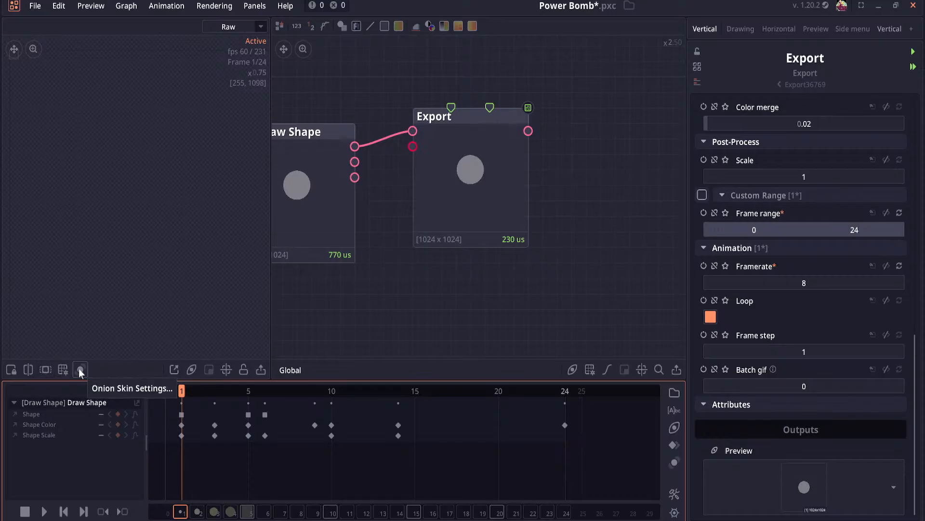
# Step: Examine the timeline's tools and animation settings, including the end behaviour, and return to the Export node's format settings
pyautogui.click(675, 494)
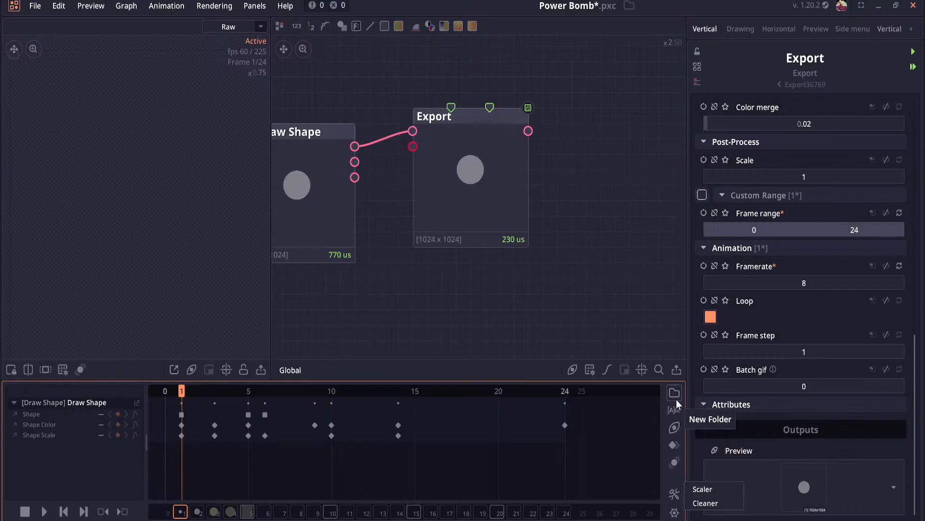
pyautogui.click(675, 513)
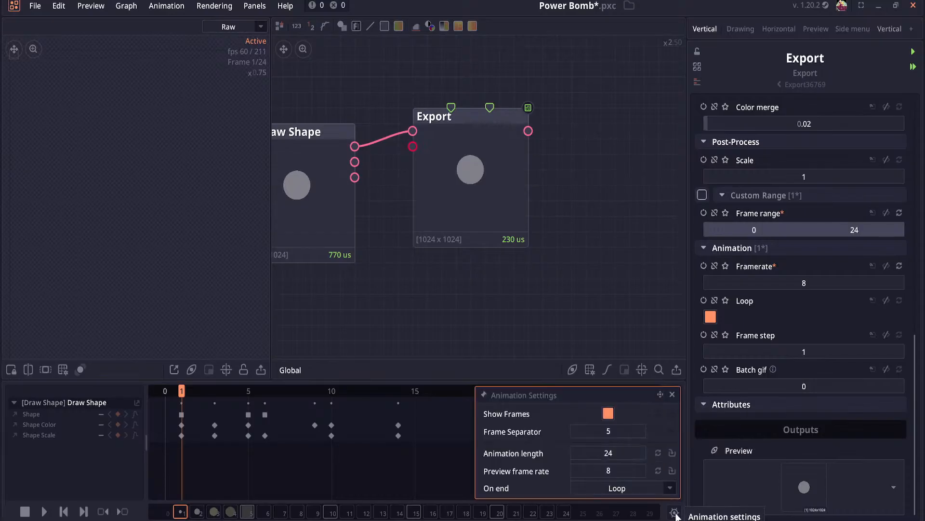
pyautogui.click(671, 488)
pyautogui.click(672, 488)
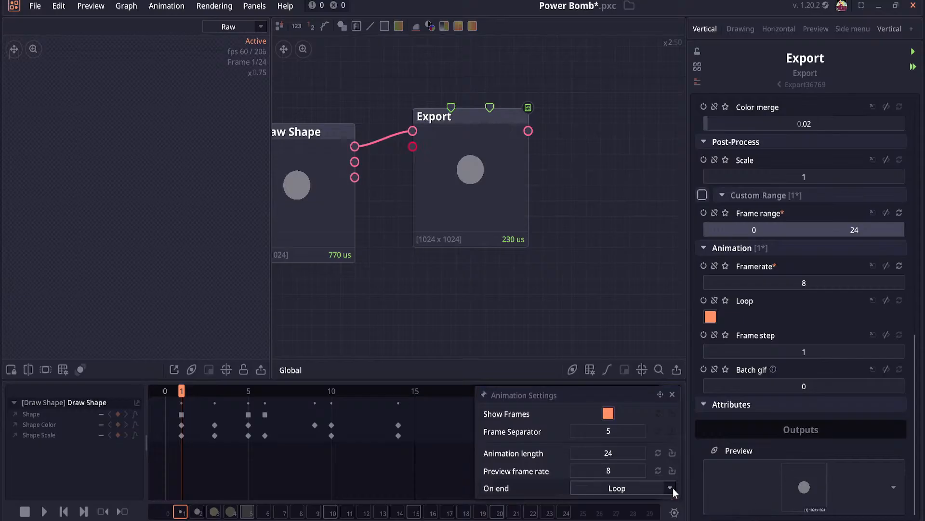
pyautogui.click(674, 394)
pyautogui.scroll(5, 735, 352)
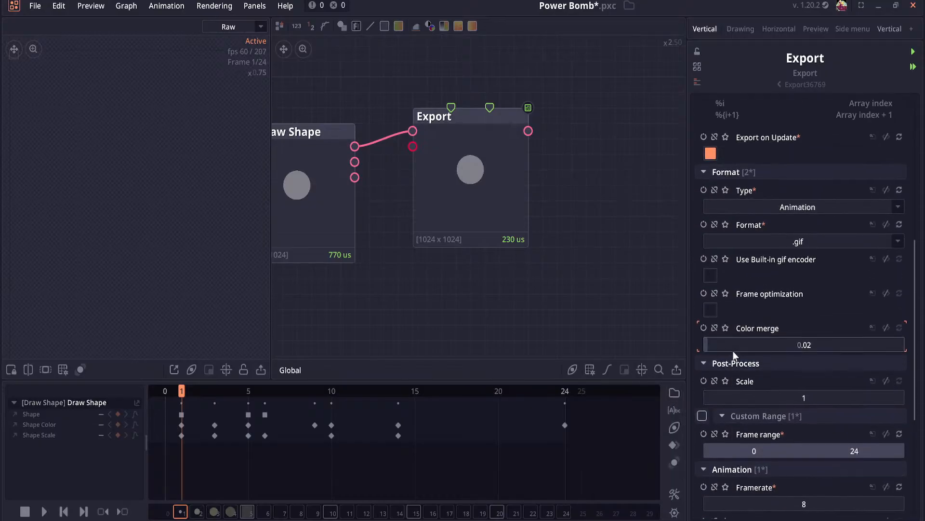
# Step: Set the Export node to a single image in .png format and save the project
pyautogui.click(798, 207)
pyautogui.click(797, 231)
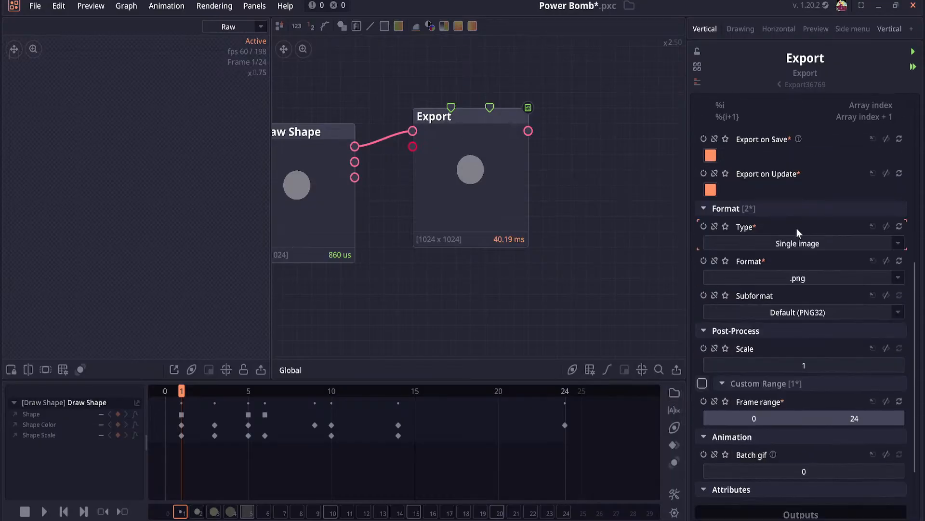
pyautogui.click(793, 277)
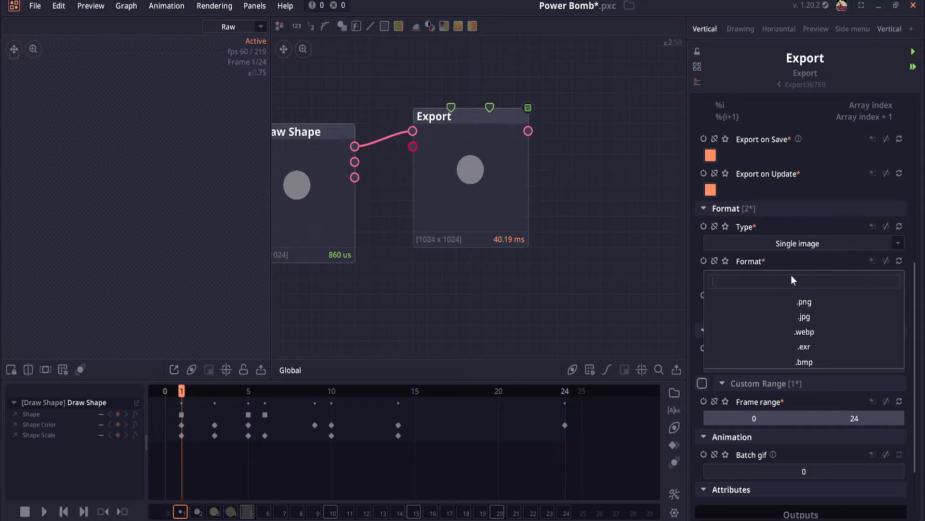
pyautogui.click(792, 302)
pyautogui.scroll(-2, 796, 380)
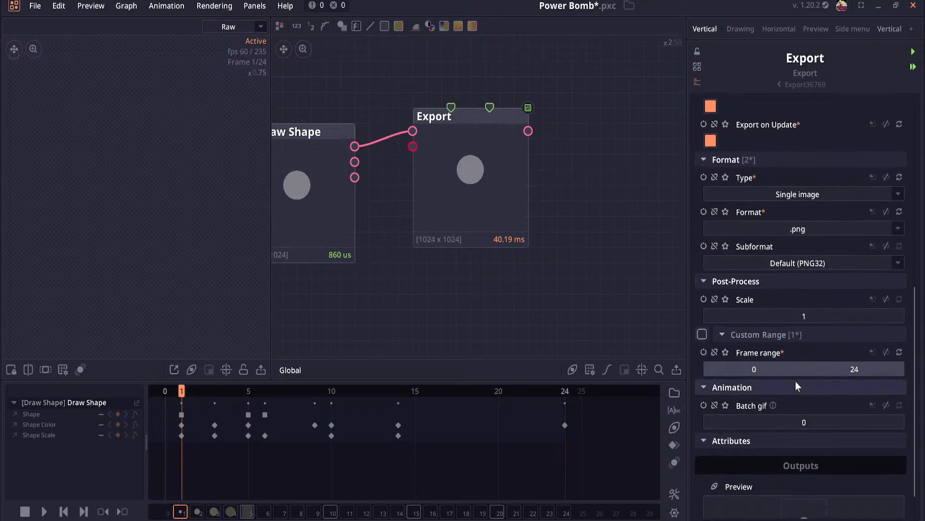
pyautogui.scroll(-1, 796, 382)
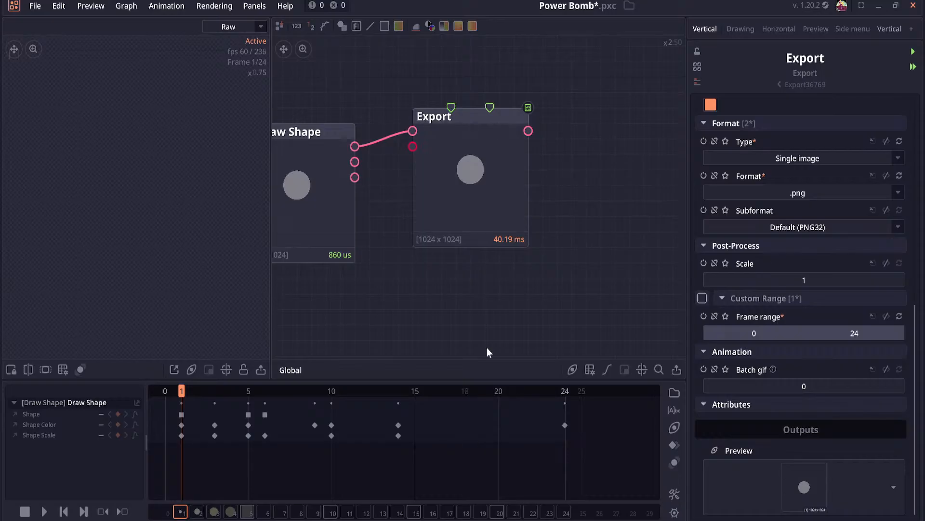
pyautogui.hotkey('ctrl', 's')
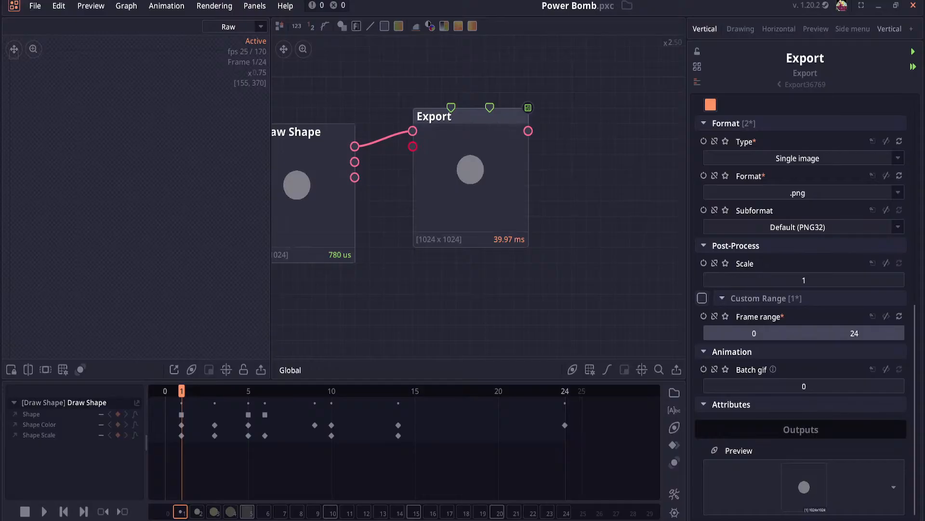
# Step: Switch to Unity, expand the Power Bomb0010 texture in the Spell VFX folder, and view it in the Sprite Editor
pyautogui.hotkey('alt', 'Tab')
pyautogui.click(247, 409)
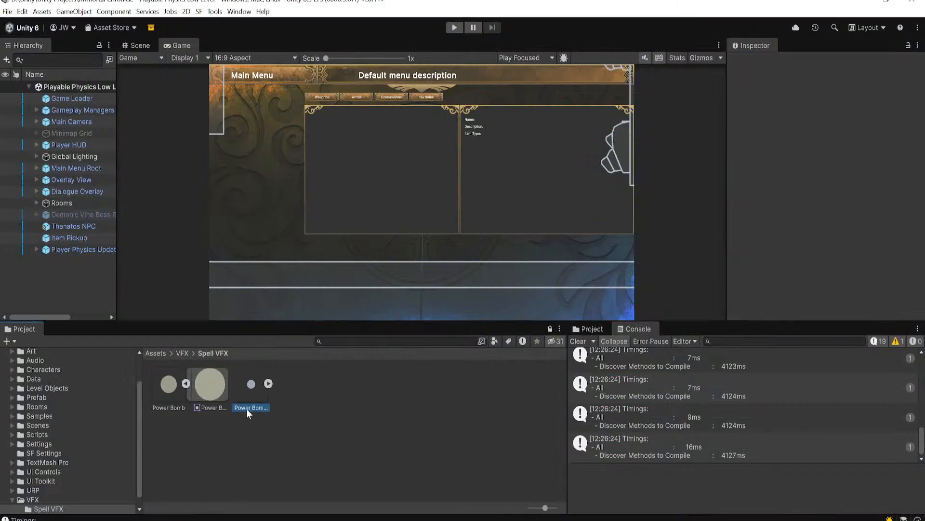
pyautogui.click(268, 383)
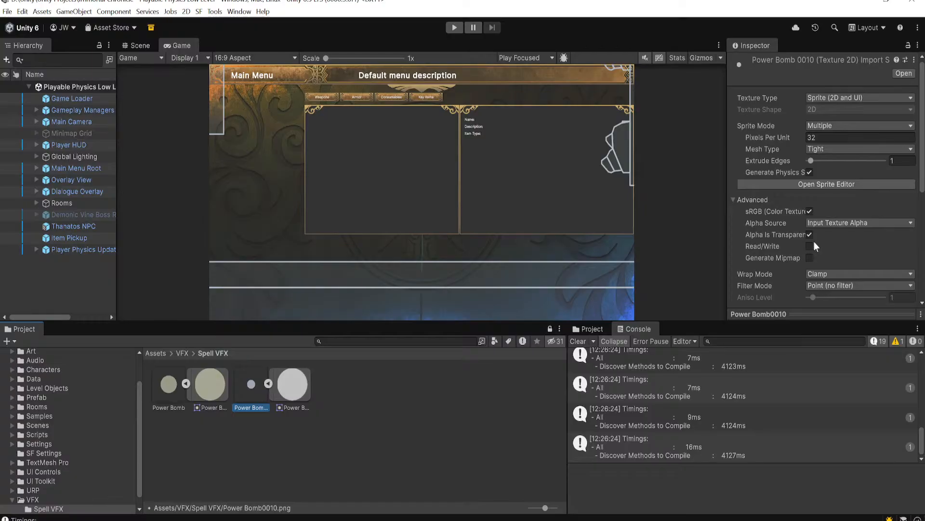
pyautogui.click(825, 185)
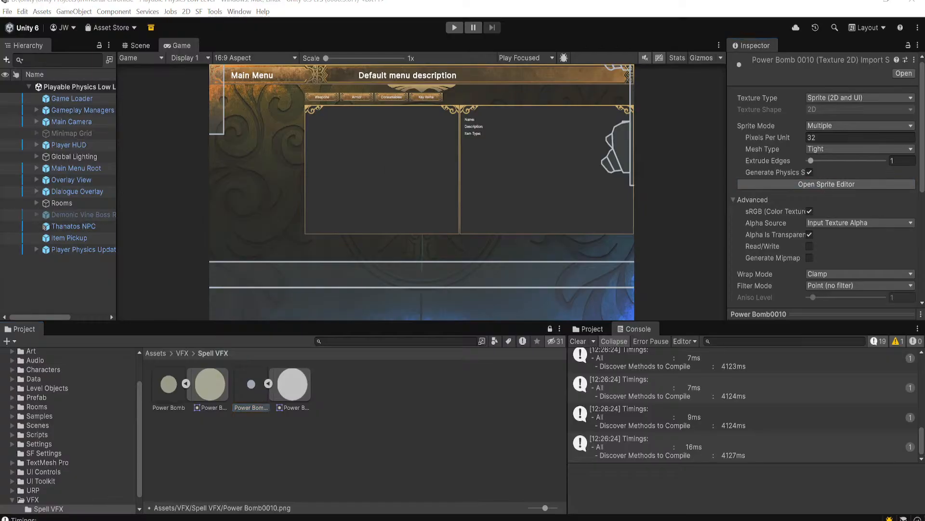
pyautogui.moveTo(604, 520)
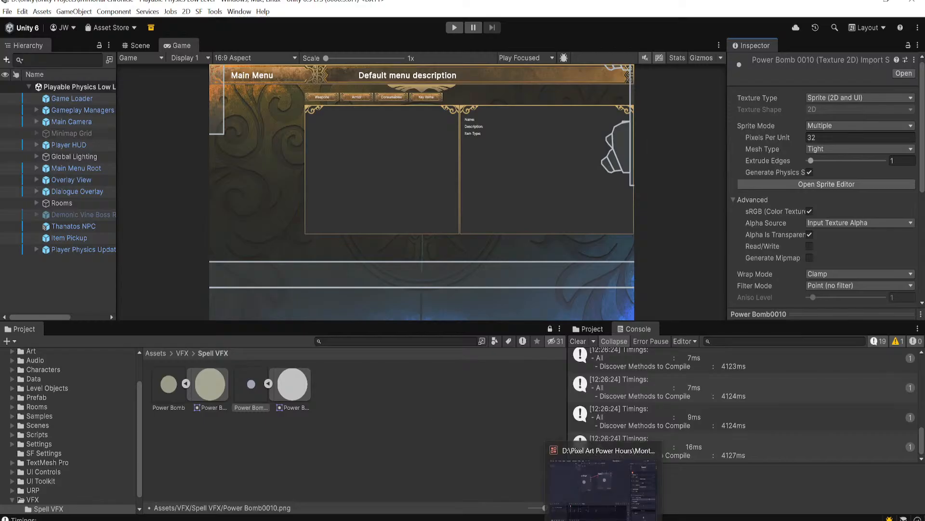
# Step: Compare the Power Bomb sprite with Power Bomb0010's import settings and view Power Bomb0010 in the Sprite Editor again
pyautogui.click(208, 404)
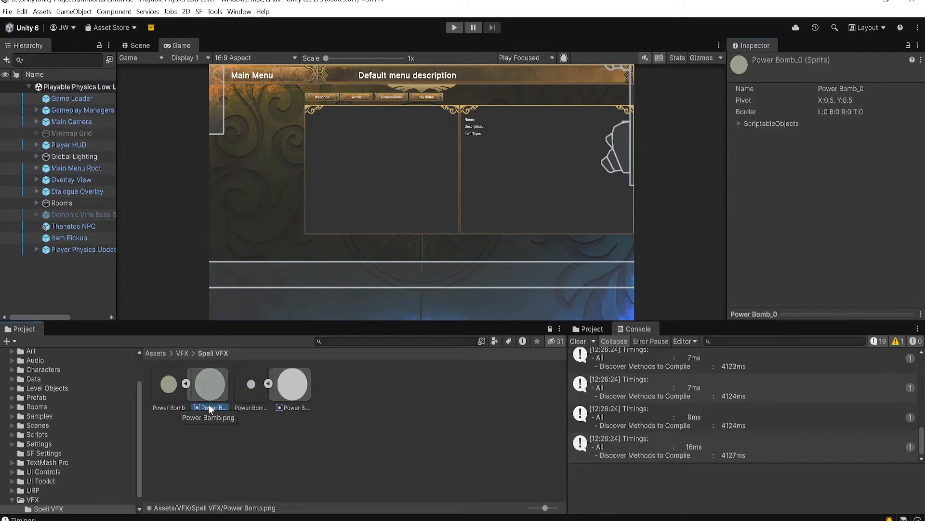
pyautogui.click(249, 388)
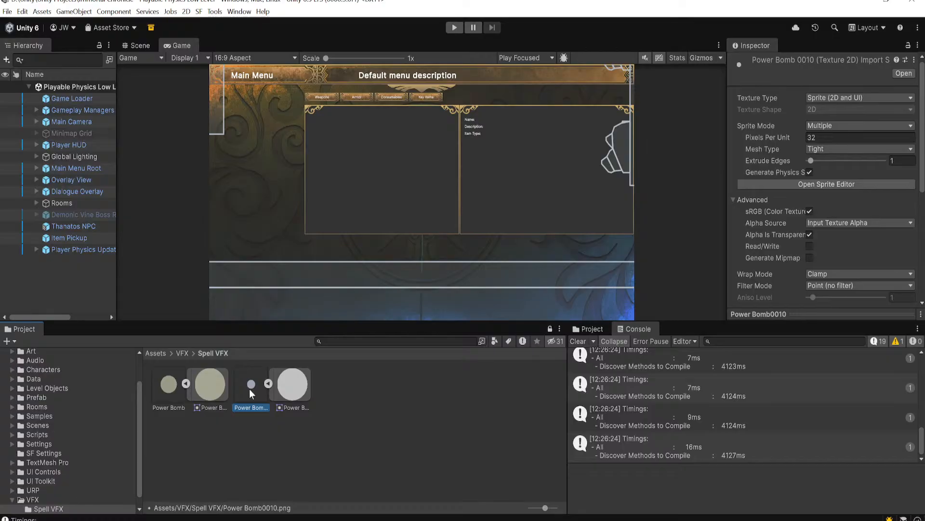
pyautogui.scroll(-5, 839, 232)
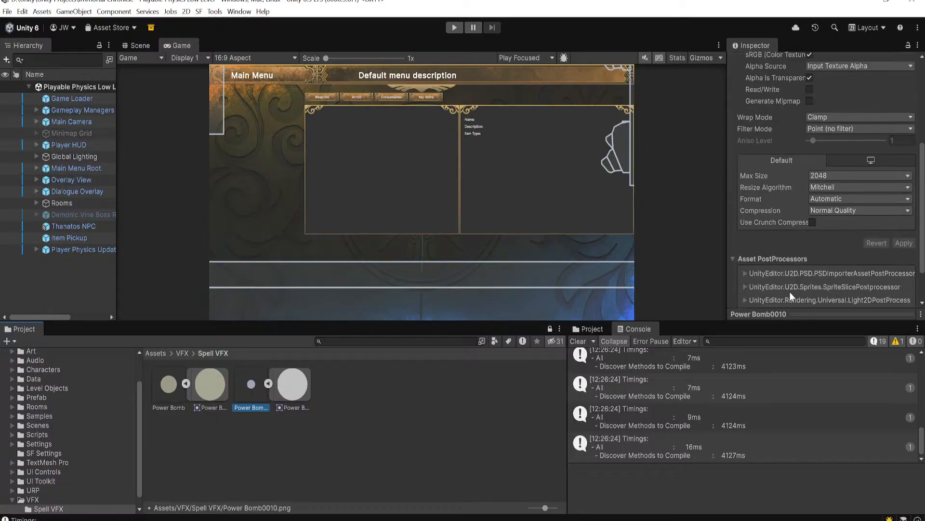
pyautogui.scroll(5, 843, 208)
pyautogui.click(847, 187)
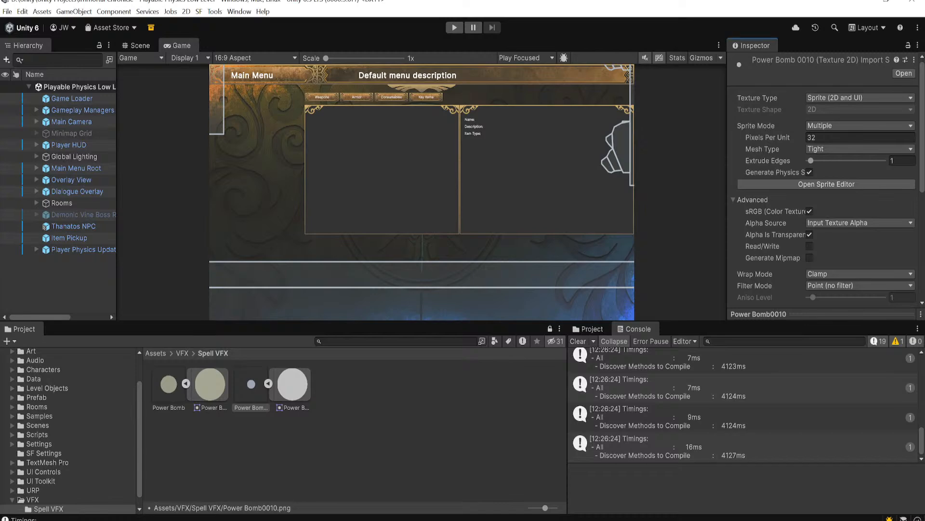
# Step: Return to Pixel Composer, set the Export node's type to Image sequence, and align the node level with the Draw Shape node
pyautogui.hotkey('alt', 'Tab')
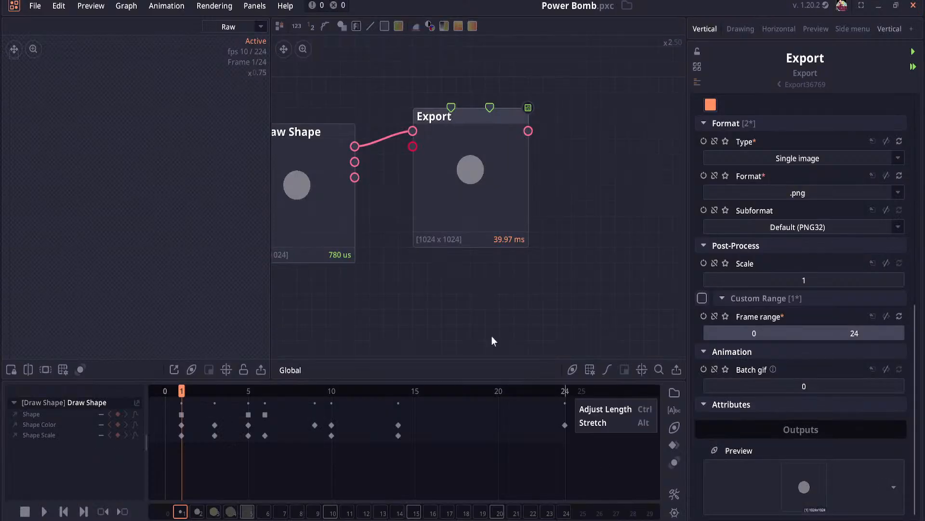
pyautogui.scroll(1, 788, 252)
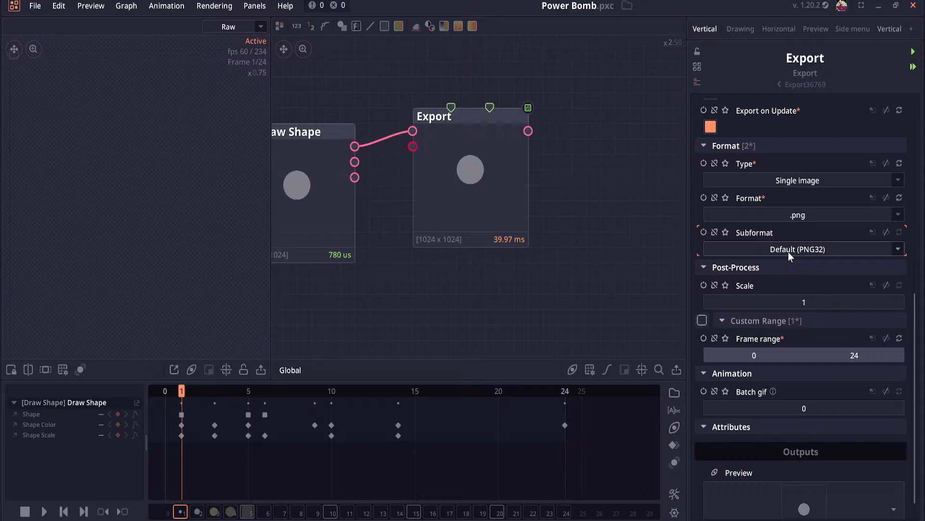
pyautogui.click(795, 182)
pyautogui.click(789, 220)
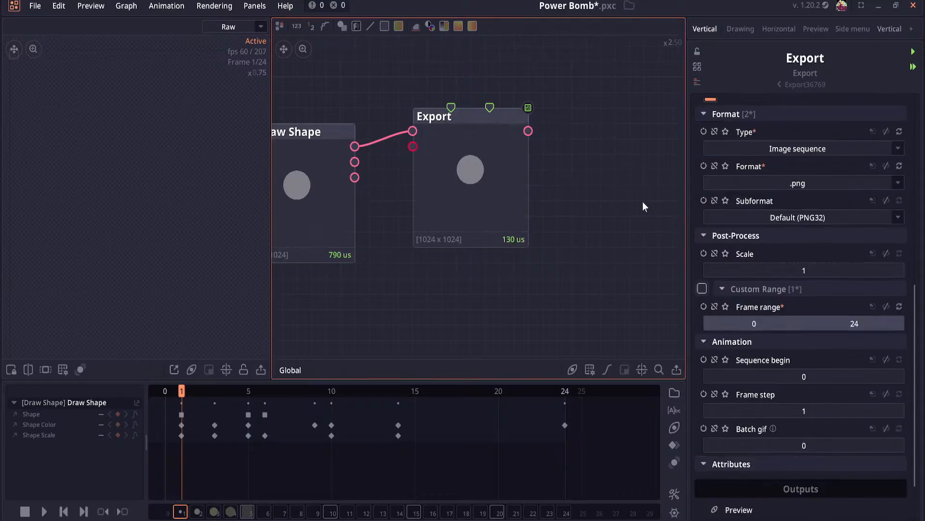
pyautogui.moveTo(476, 125); pyautogui.dragTo(479, 140)
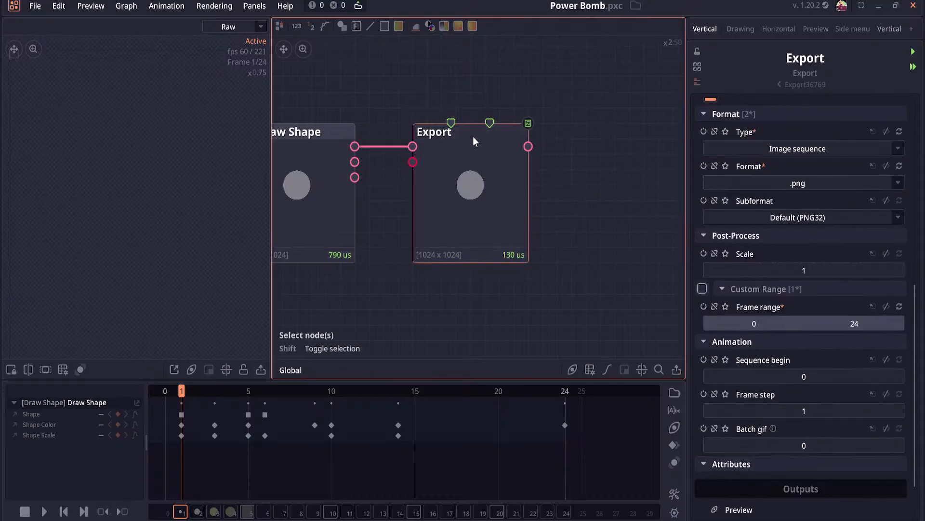
# Step: Check the notification log for export entries and move the Draw Shape node closer to the Export node
pyautogui.click(357, 6)
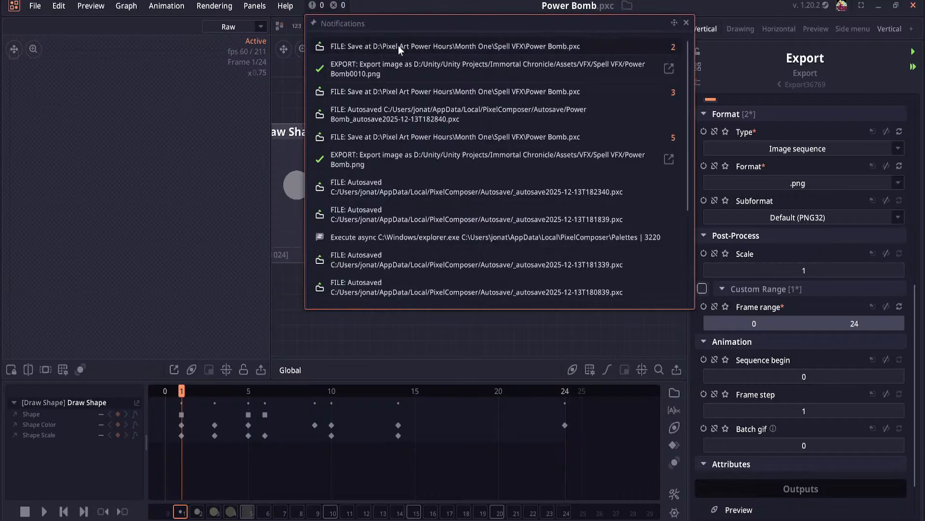
pyautogui.moveTo(276, 178)
pyautogui.mouseDown()
pyautogui.moveTo(308, 121)
pyautogui.moveTo(327, 131)
pyautogui.moveTo(305, 135)
pyautogui.mouseUp()
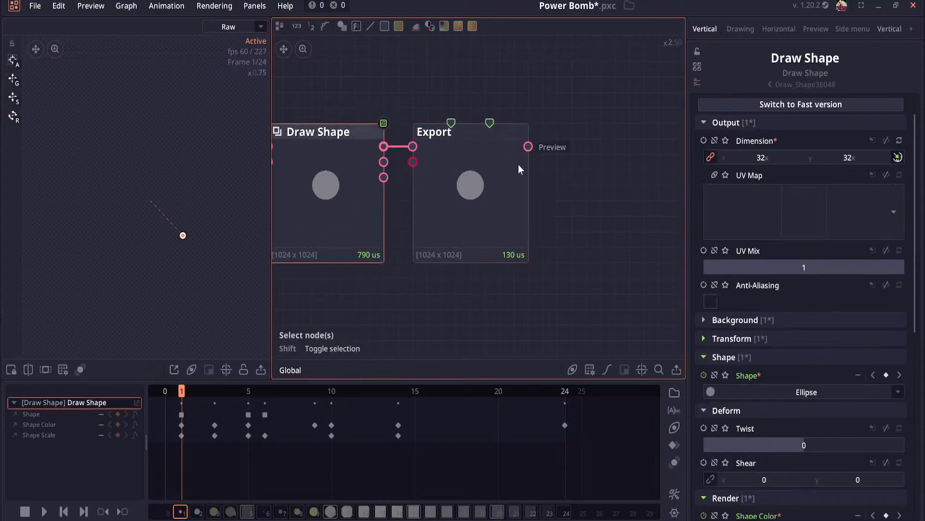
pyautogui.moveTo(518, 183); pyautogui.dragTo(607, 184)
pyautogui.scroll(-2, 762, 285)
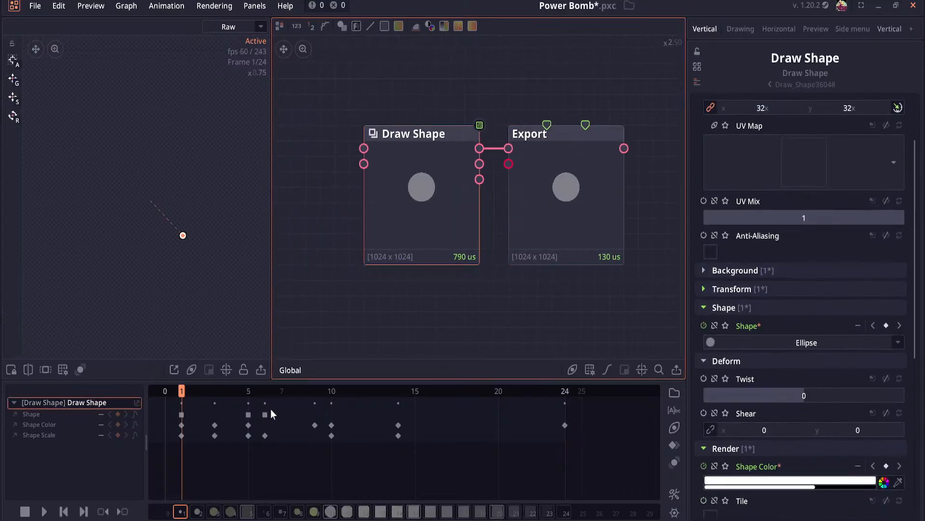
# Step: Examine the animation at frames 4 to 6 and preview the Draw Shape node's output
pyautogui.click(249, 391)
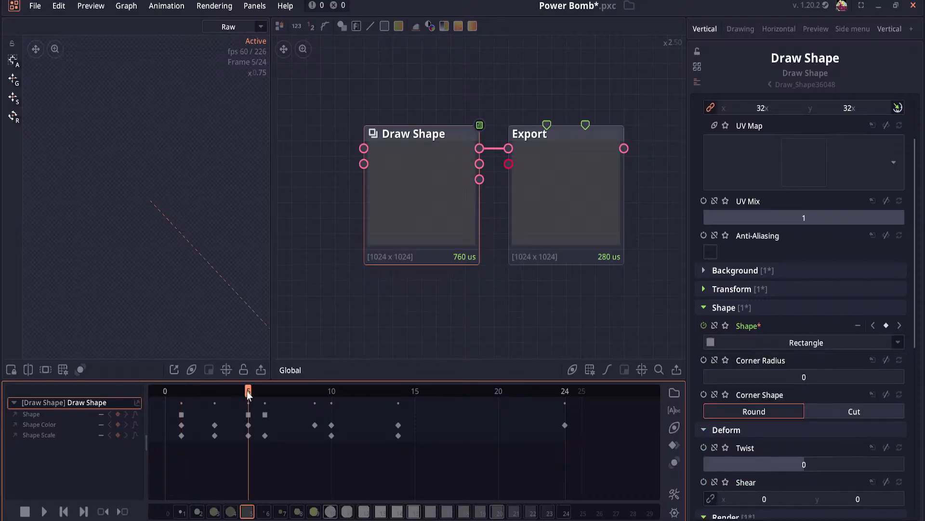
pyautogui.click(263, 391)
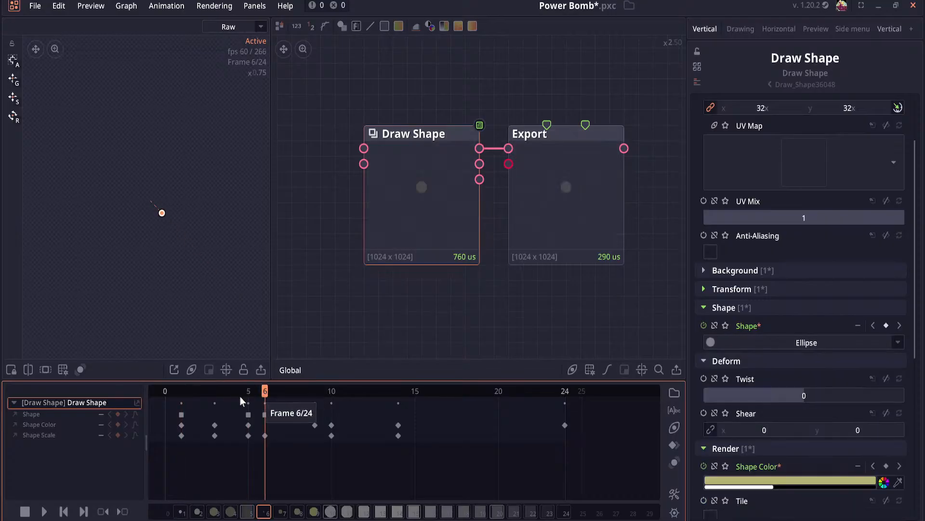
pyautogui.moveTo(240, 396)
pyautogui.mouseDown()
pyautogui.moveTo(170, 402)
pyautogui.moveTo(235, 399)
pyautogui.mouseUp()
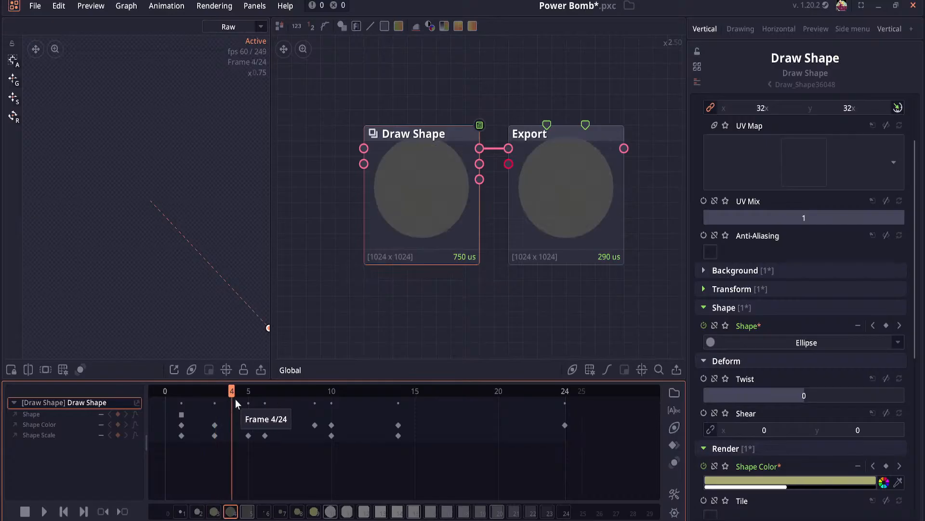
pyautogui.click(401, 224)
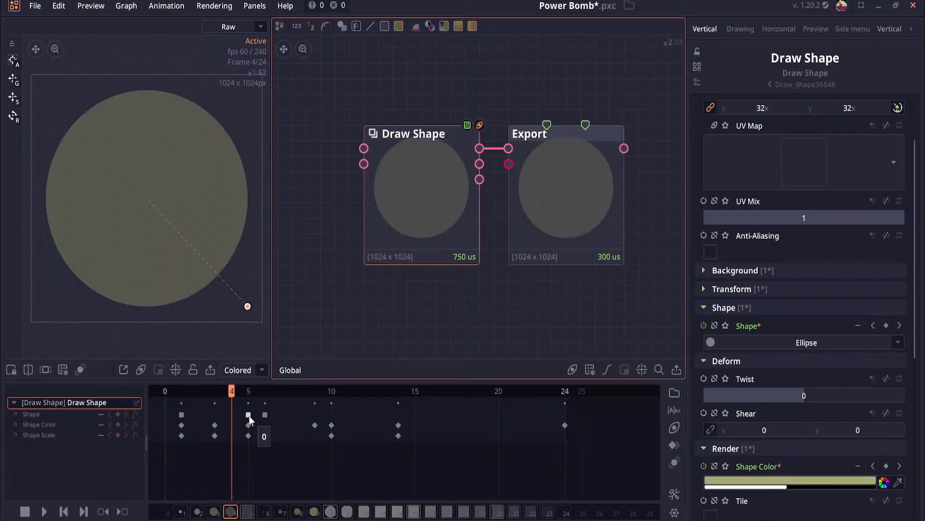
# Step: At frame 5, set the Draw Shape node's Shape Color to 9F9F7251 and save the project
pyautogui.click(250, 391)
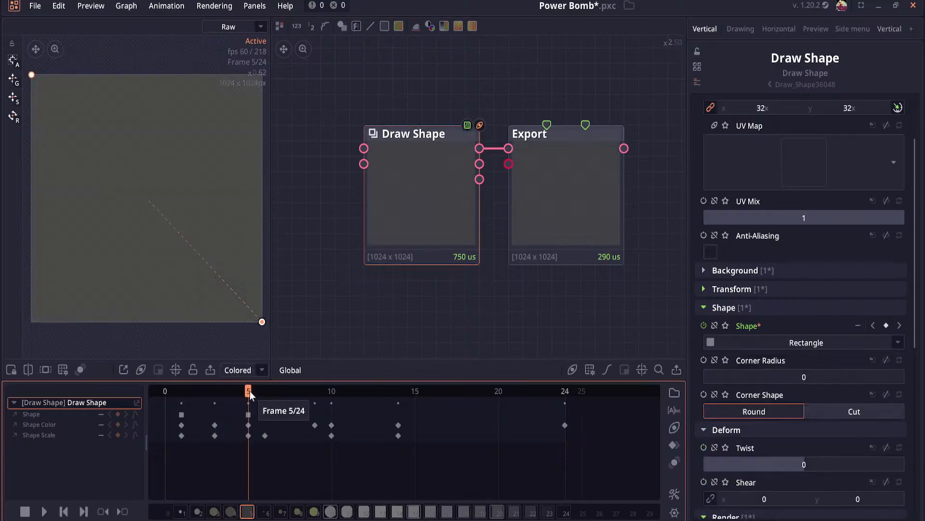
pyautogui.scroll(-5, 865, 326)
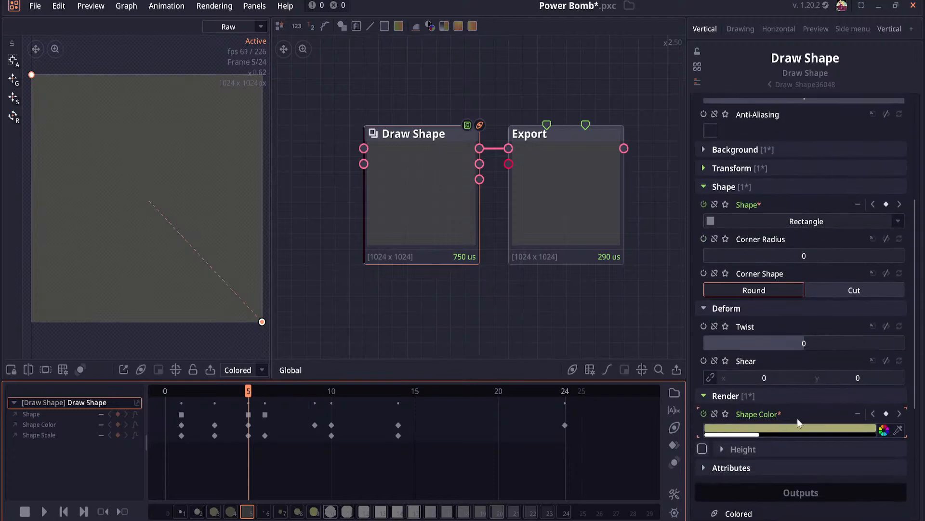
pyautogui.click(805, 427)
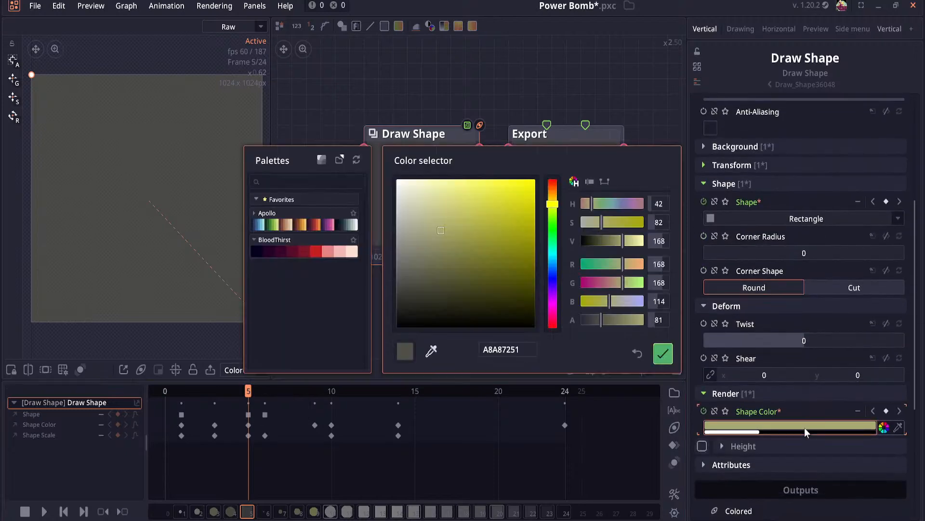
pyautogui.click(435, 235)
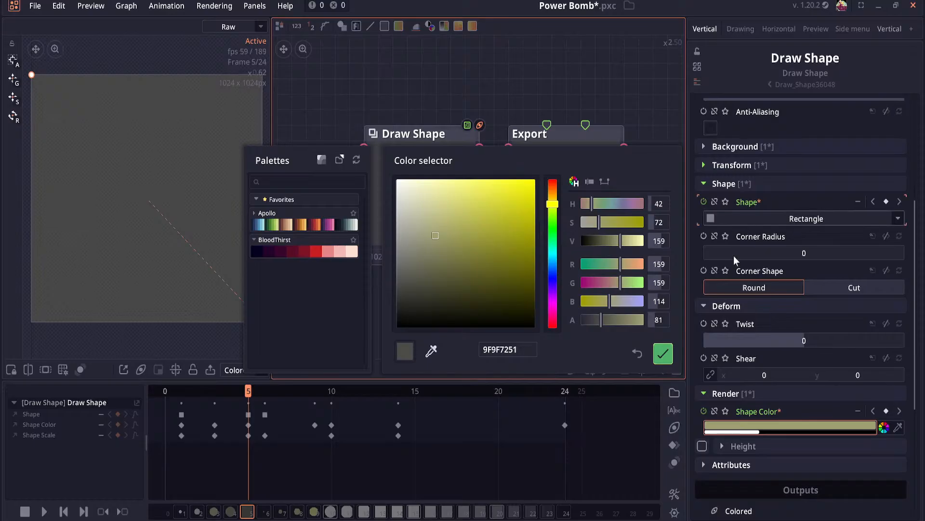
pyautogui.click(663, 354)
pyautogui.hotkey('ctrl', 's')
# Step: Review the notification log for new export entries and close it
pyautogui.click(359, 6)
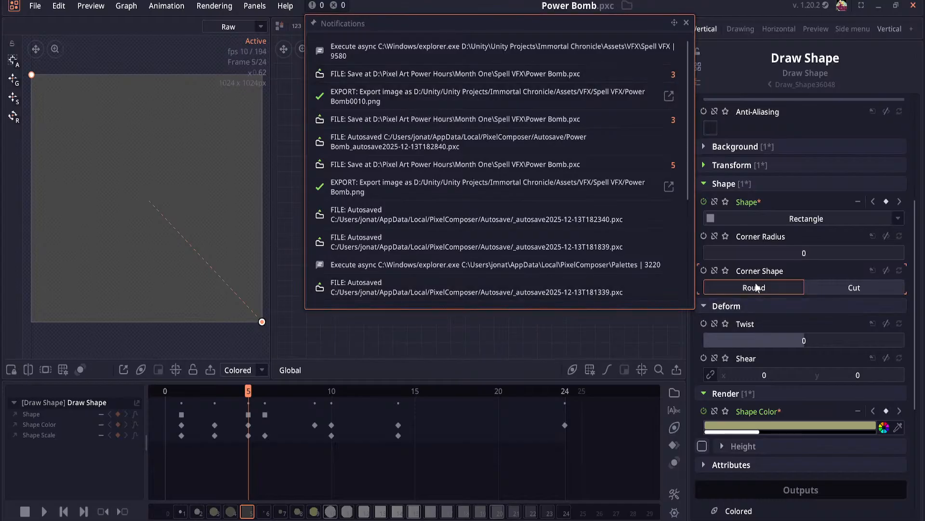
pyautogui.scroll(2, 756, 288)
pyautogui.click(687, 22)
pyautogui.click(596, 171)
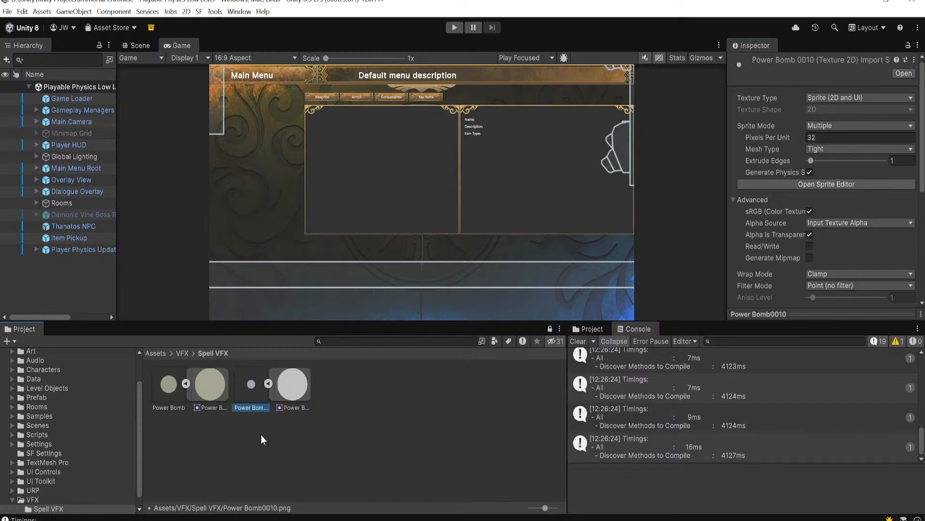
# Step: In Unity, set the Power Bomb texture's Sprite Mode to Single, apply the import change, and view it in the Sprite Editor
pyautogui.click(199, 401)
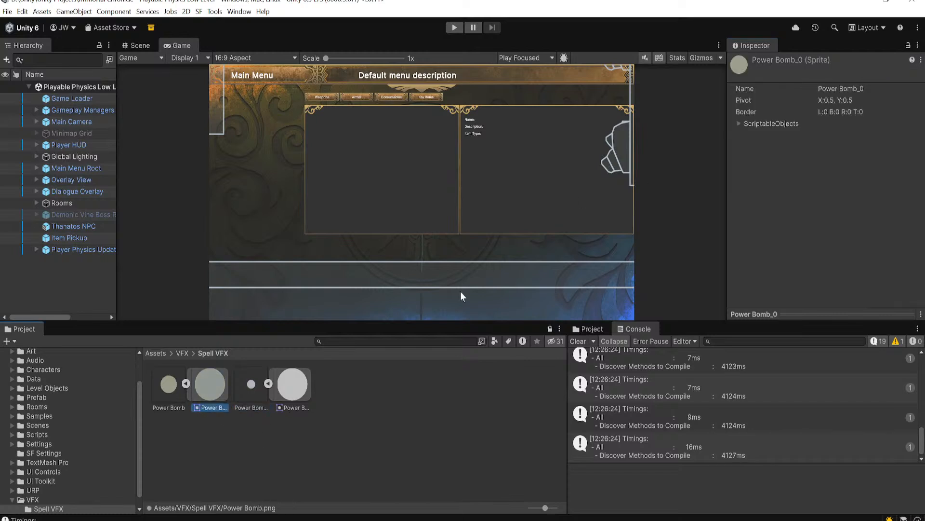
pyautogui.click(181, 408)
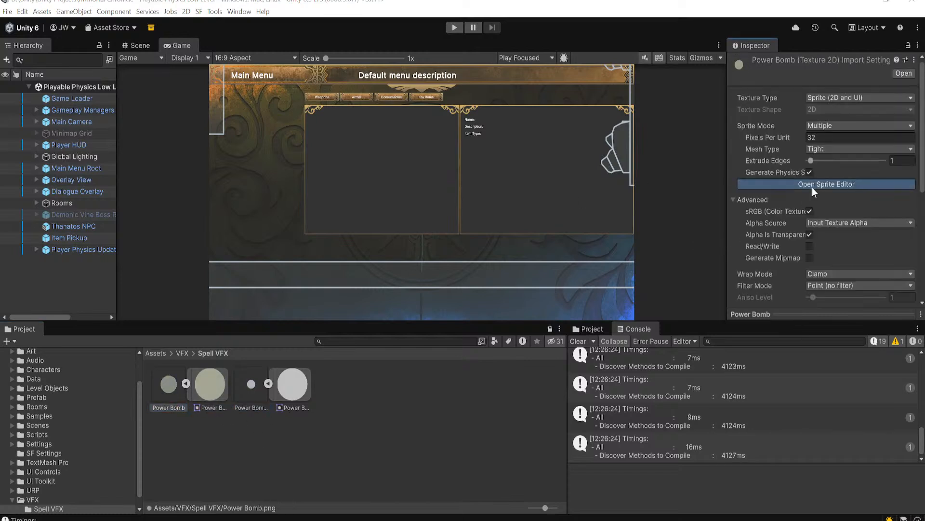
pyautogui.click(822, 125)
pyautogui.click(826, 139)
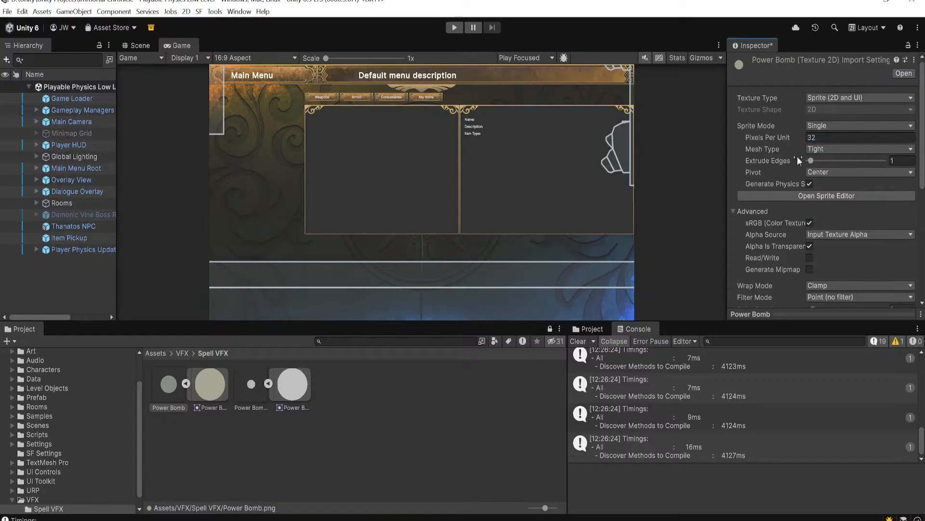
pyautogui.click(821, 196)
pyautogui.click(497, 284)
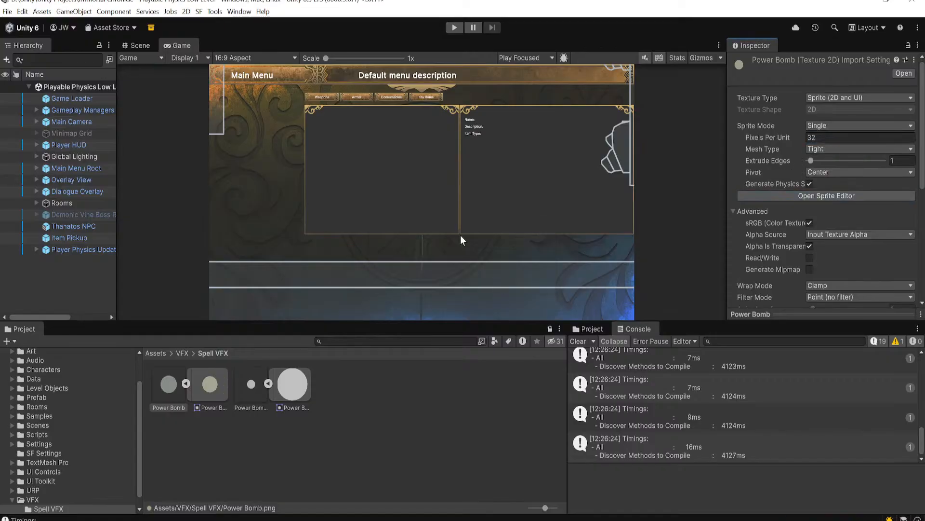
# Step: Inspect the import settings of the Power Bomb0010 texture
pyautogui.click(295, 376)
pyautogui.click(256, 386)
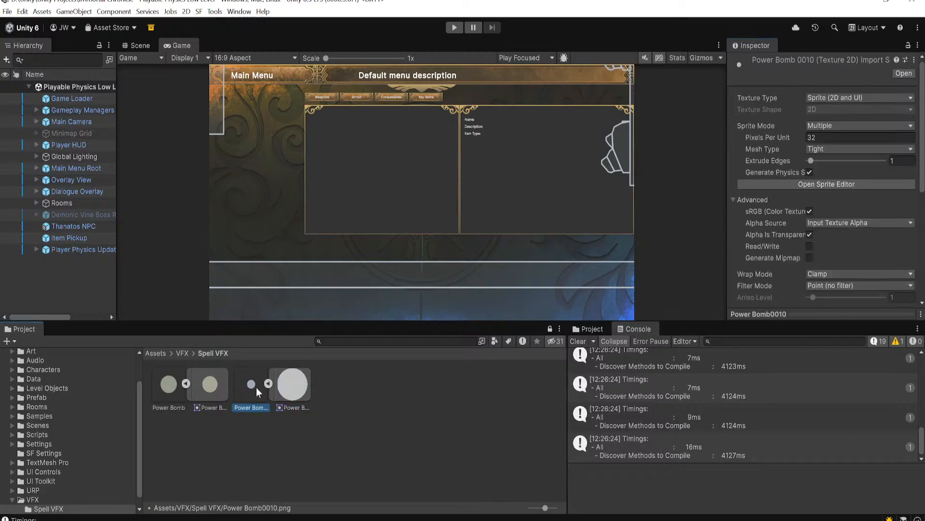
pyautogui.scroll(-5, 850, 244)
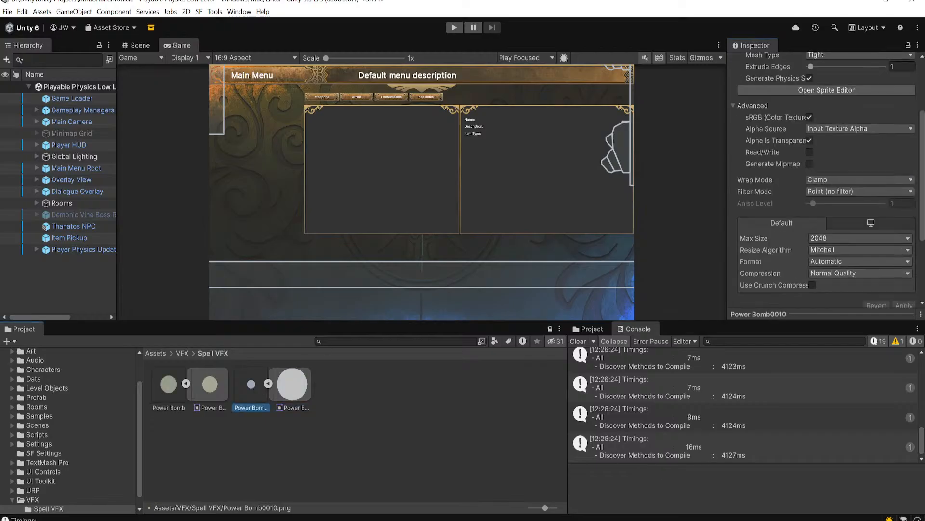
# Step: In Pixel Composer, enable Custom Range on the Export node, save the project, and check the notification log
pyautogui.hotkey('alt', 'Tab')
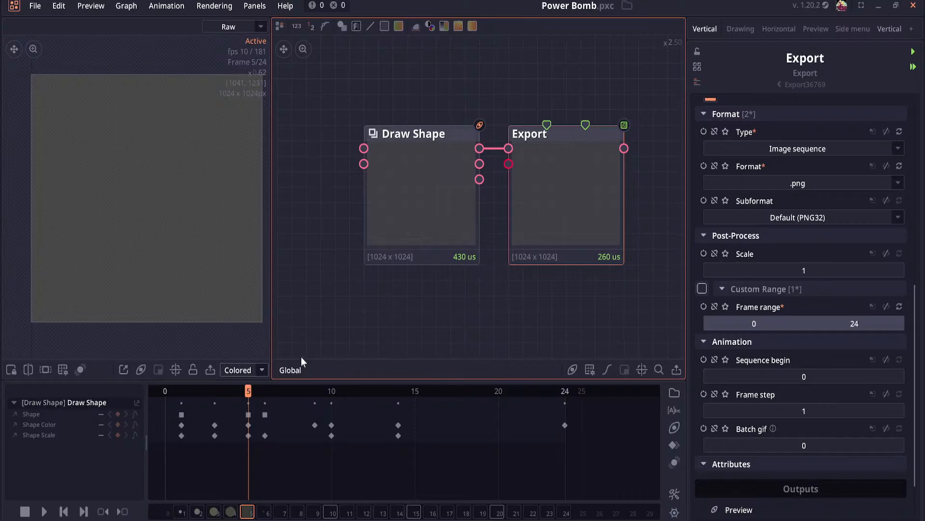
pyautogui.scroll(-2, 778, 279)
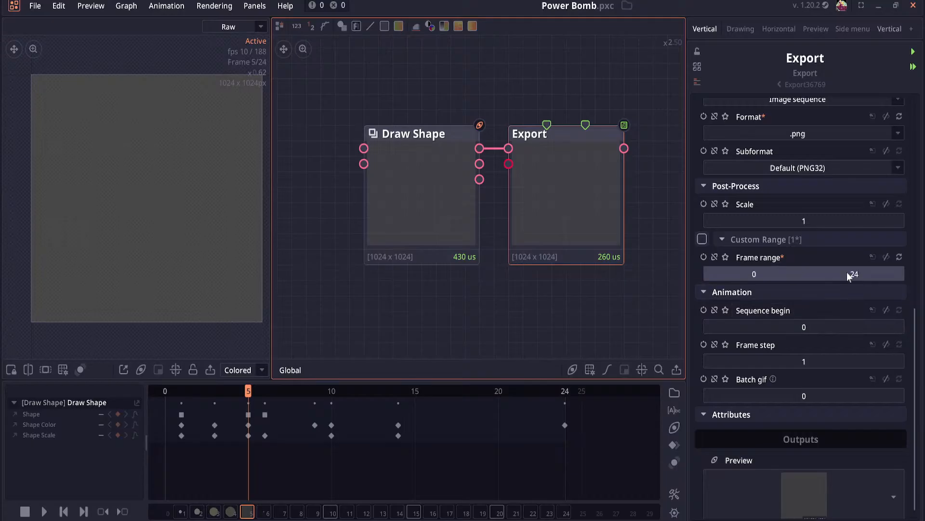
pyautogui.click(703, 240)
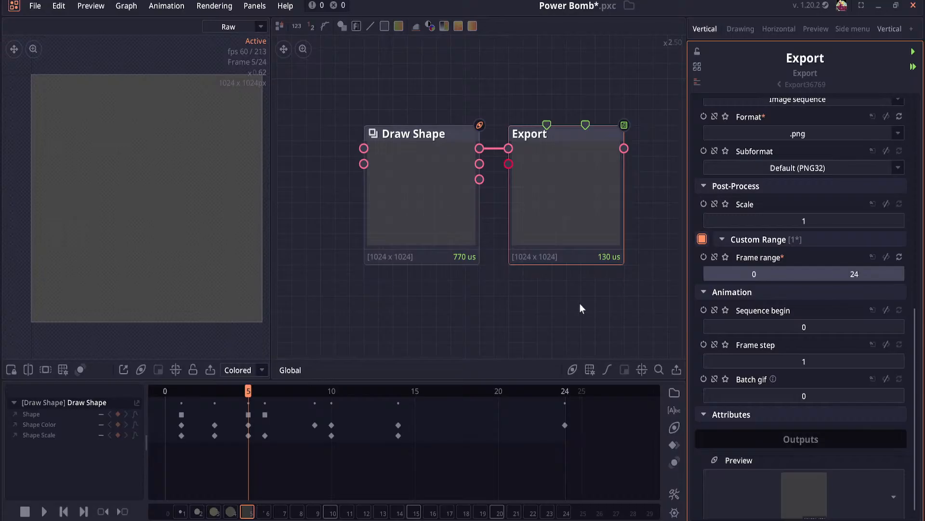
pyautogui.hotkey('ctrl', 's')
pyautogui.click(357, 6)
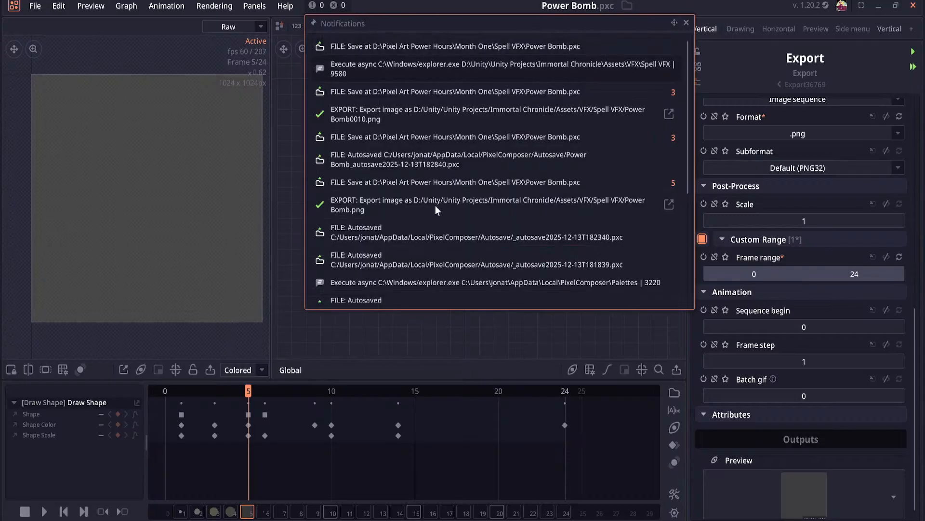
pyautogui.click(475, 315)
# Step: Disable the Export node's Custom Range and apply Export Hovering Node to that node
pyautogui.click(569, 138)
pyautogui.click(437, 135)
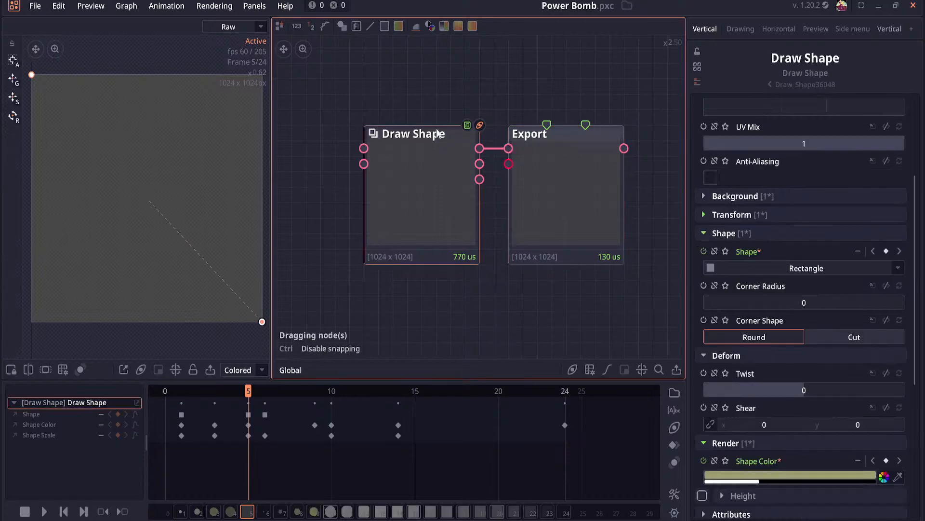
pyautogui.click(578, 143)
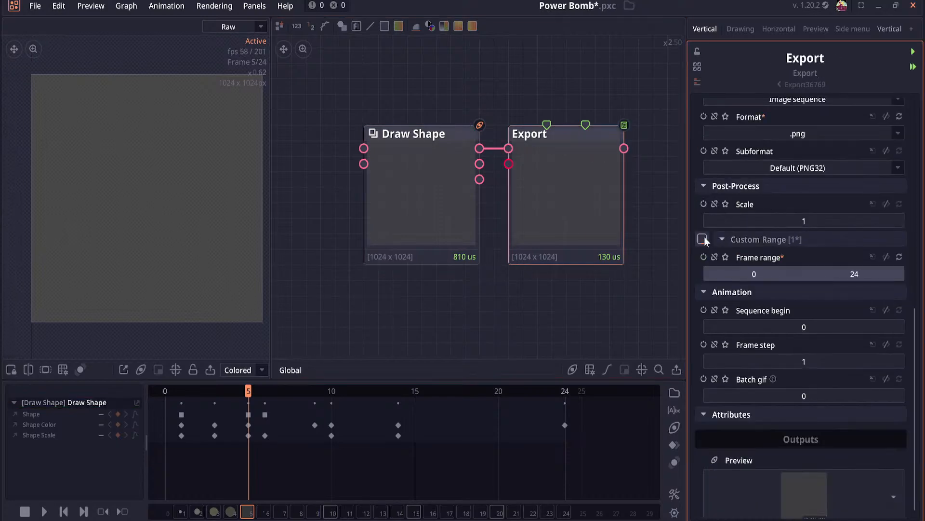
pyautogui.rightClick(536, 183)
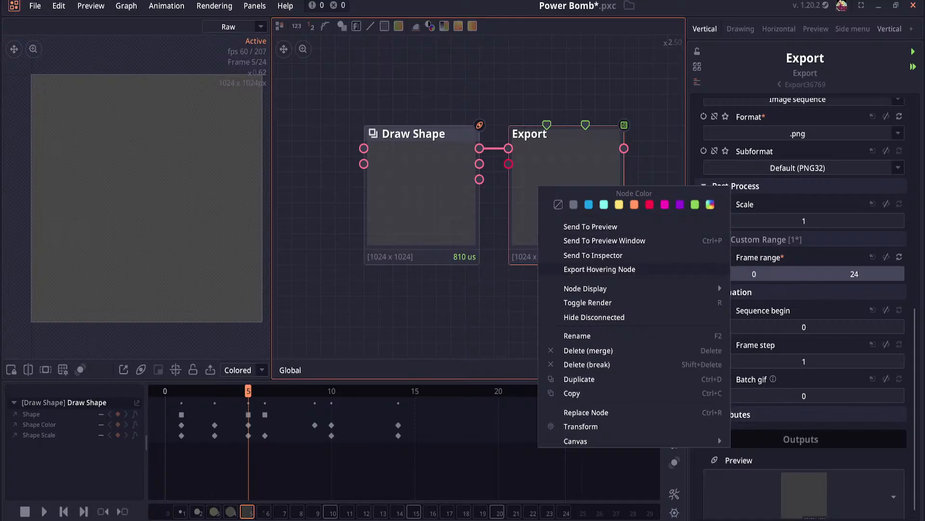
pyautogui.press('Escape')
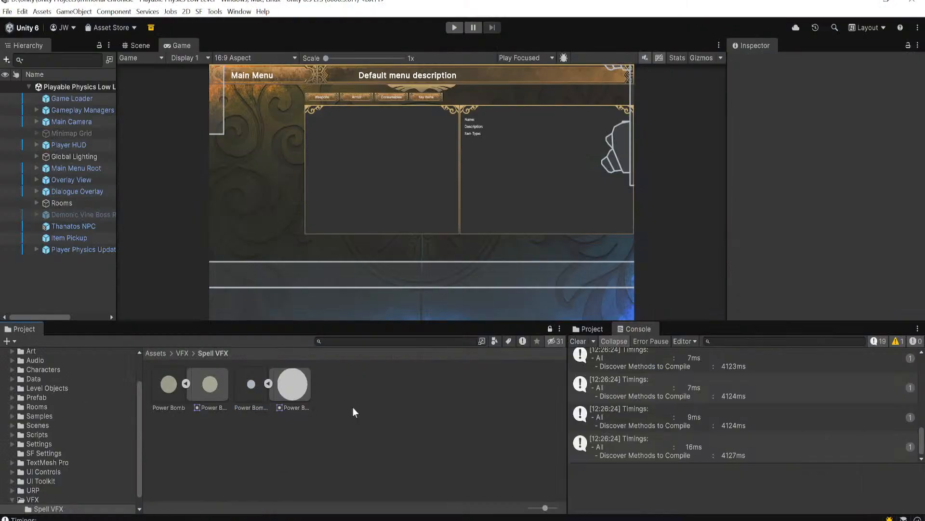
# Step: In Unity, refresh the project assets and show the Spell VFX folder in Explorer
pyautogui.rightClick(370, 400)
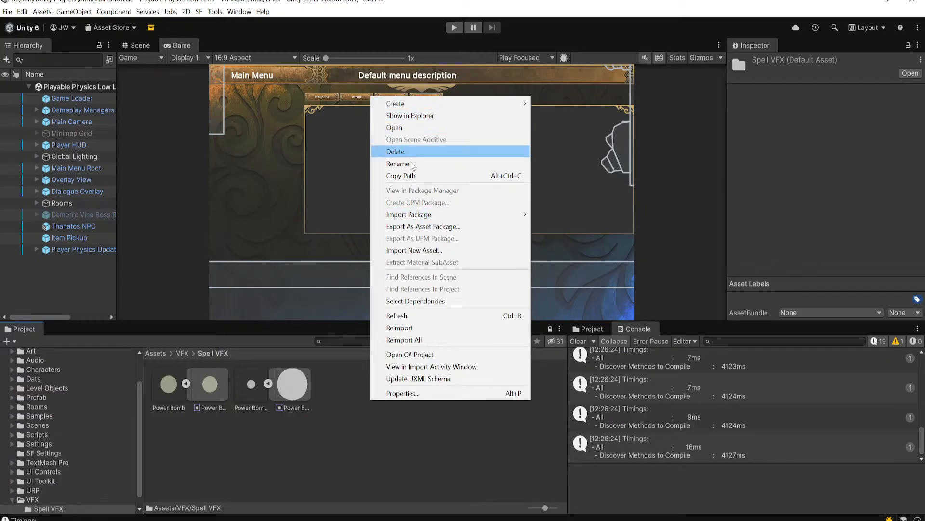
pyautogui.click(412, 316)
pyautogui.rightClick(444, 423)
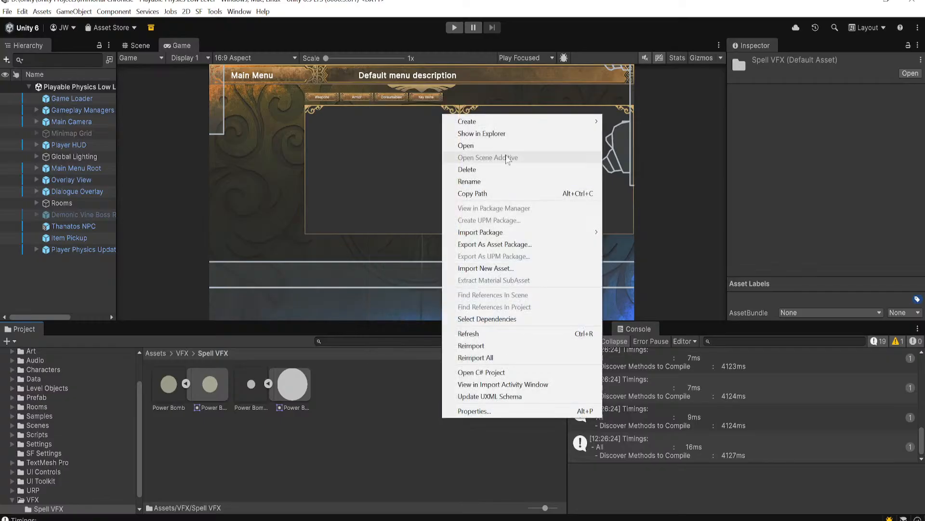
pyautogui.click(496, 133)
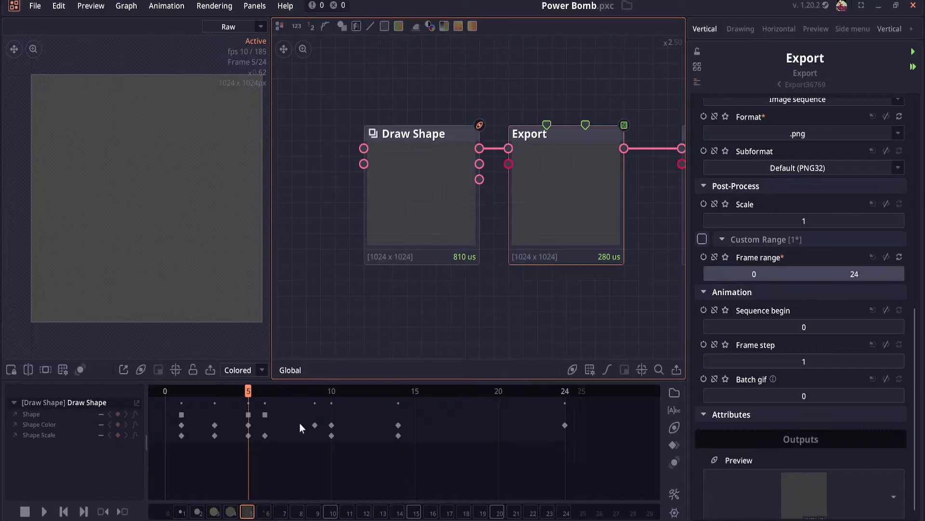
# Step: In Pixel Composer, delete the extra Export node connected to the first Export node's output
pyautogui.moveTo(549, 304); pyautogui.dragTo(341, 289)
pyautogui.click(534, 203)
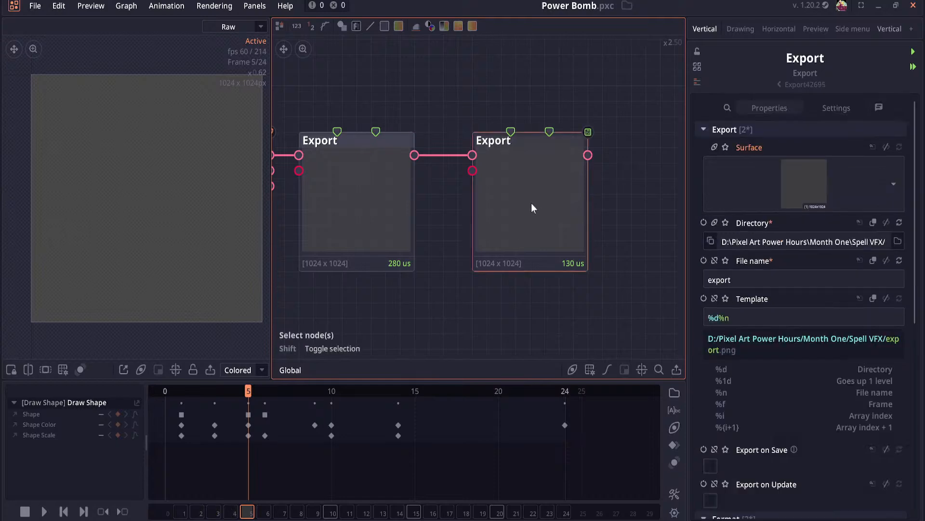
pyautogui.press('Delete')
# Step: Enable Custom Range on the remaining Export node and save the project
pyautogui.click(400, 198)
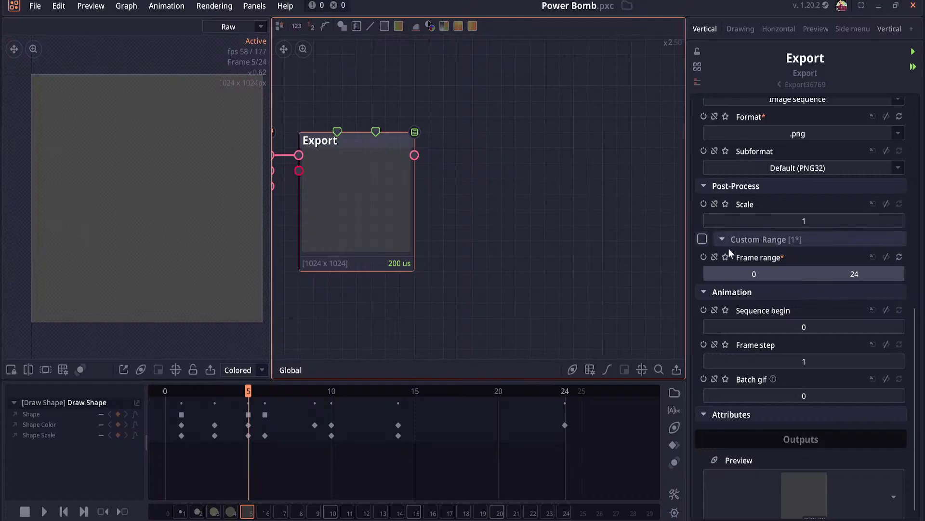
pyautogui.click(702, 239)
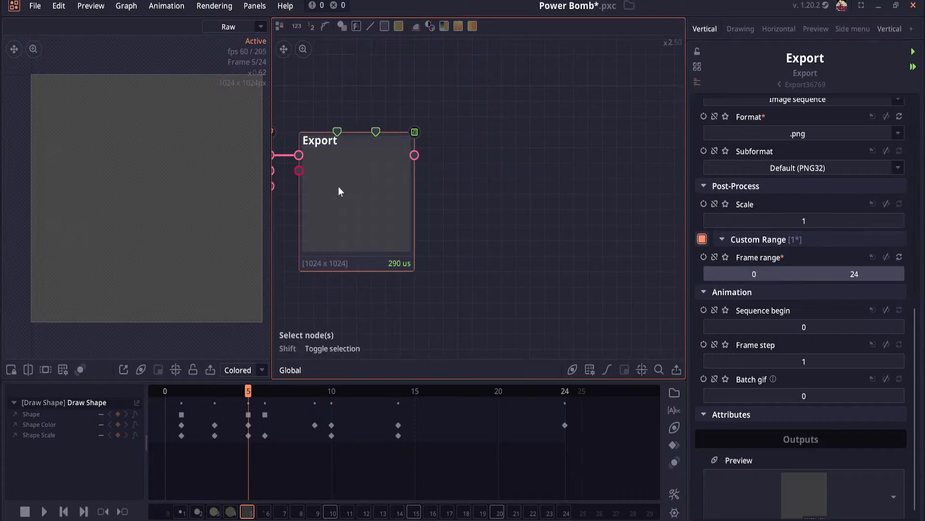
pyautogui.hotkey('ctrl', 's')
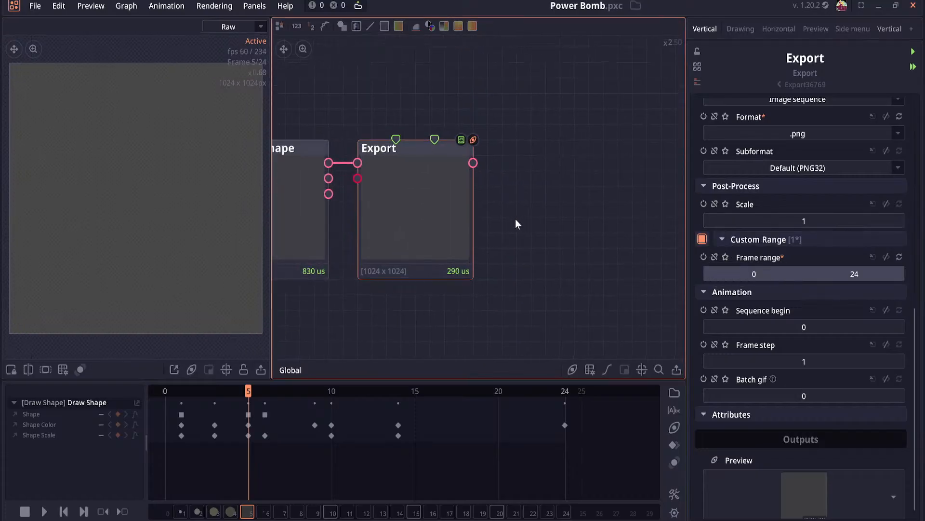
# Step: Turn off Export on Update for the Export node
pyautogui.scroll(5, 707, 248)
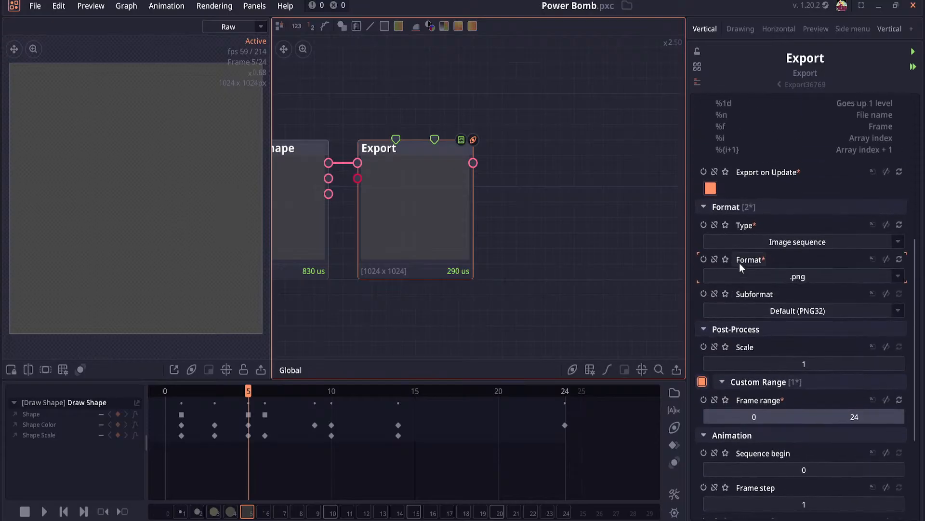
pyautogui.click(711, 245)
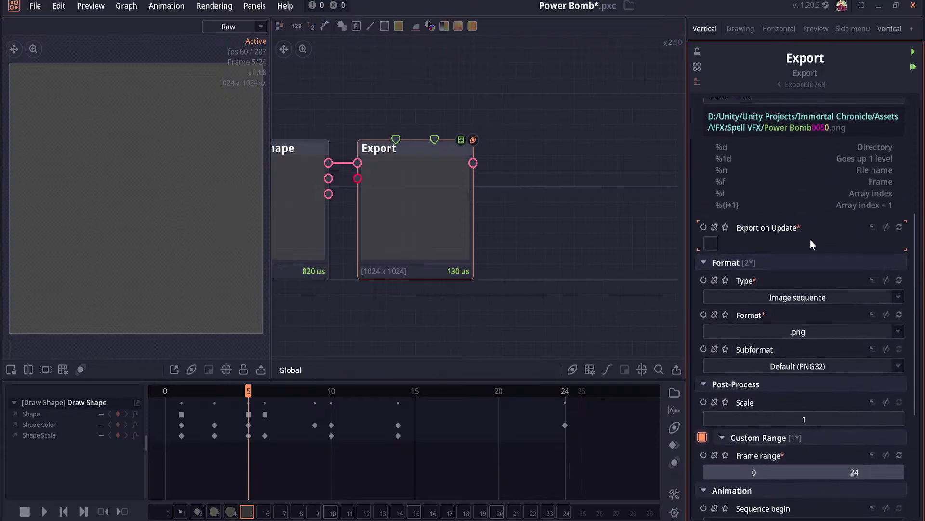
pyautogui.scroll(3, 767, 234)
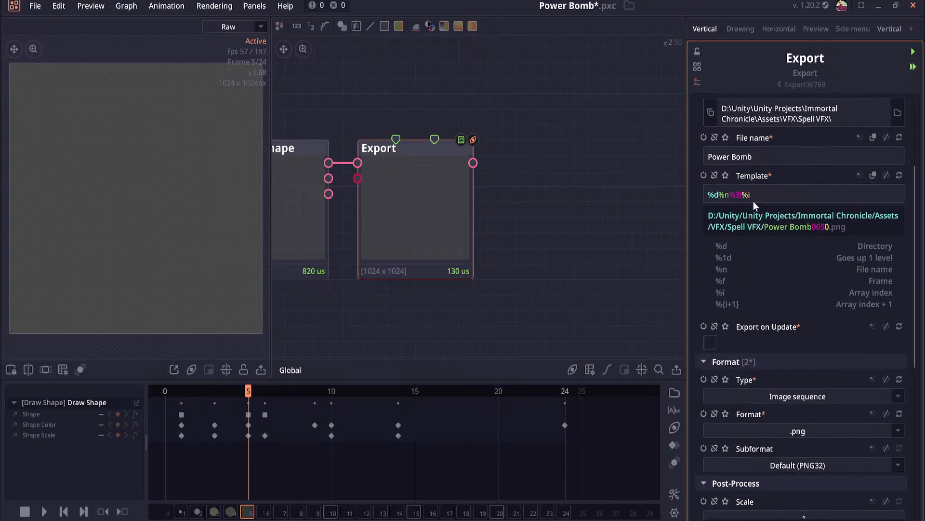
pyautogui.scroll(4, 757, 189)
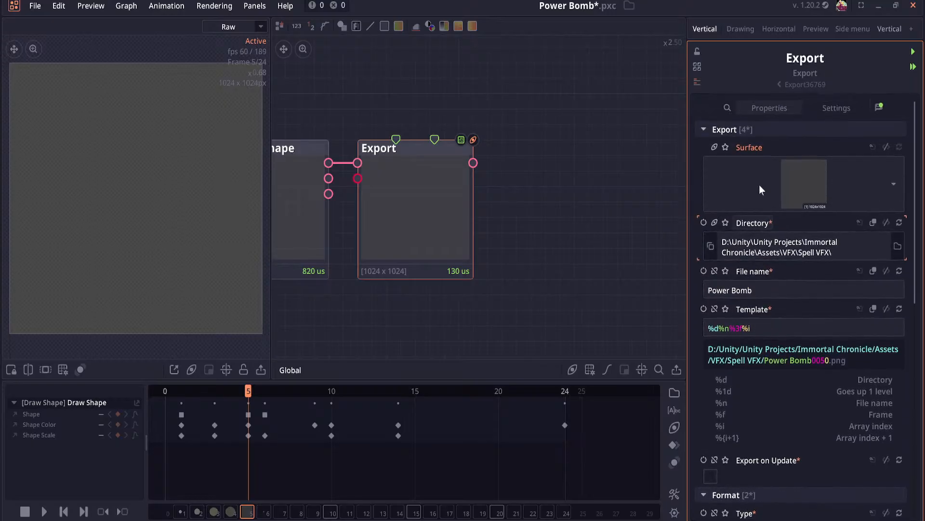
# Step: Review the Export node's general settings and modification log, and return to its properties
pyautogui.click(848, 110)
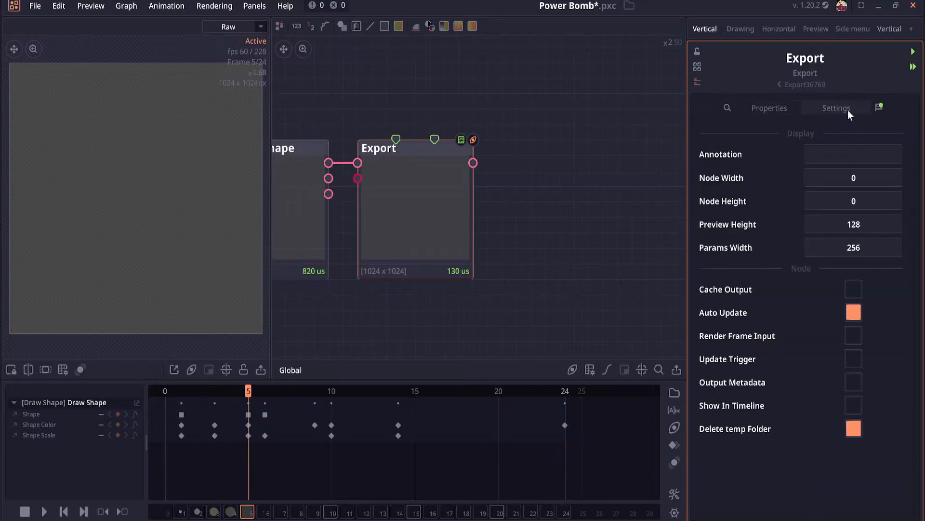
pyautogui.click(879, 108)
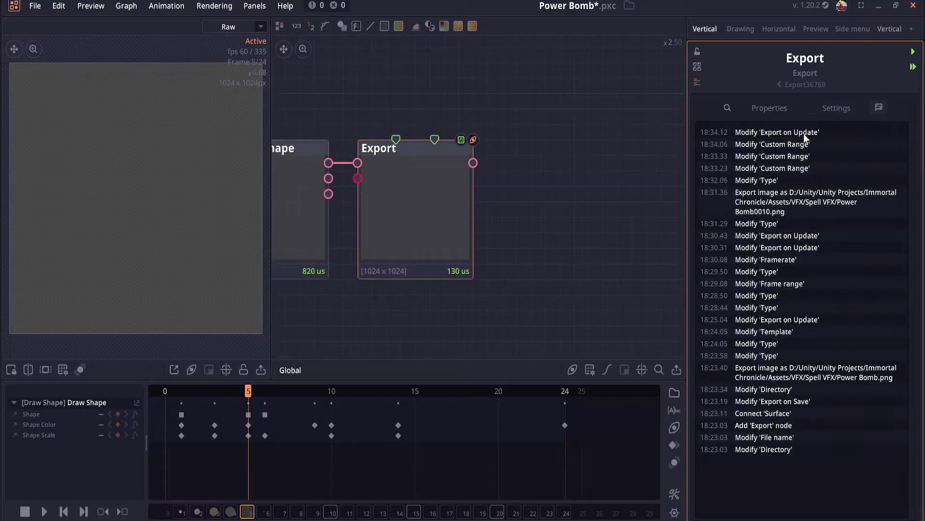
pyautogui.click(843, 113)
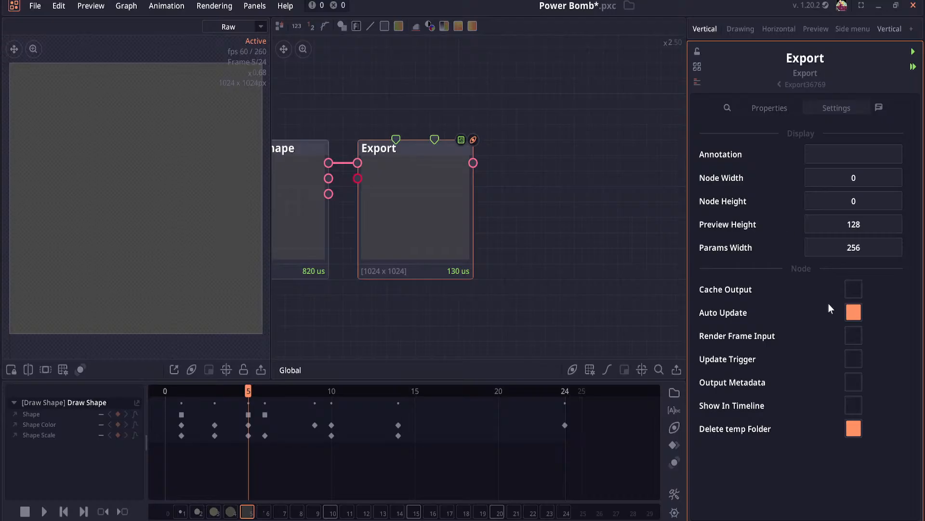
pyautogui.click(769, 107)
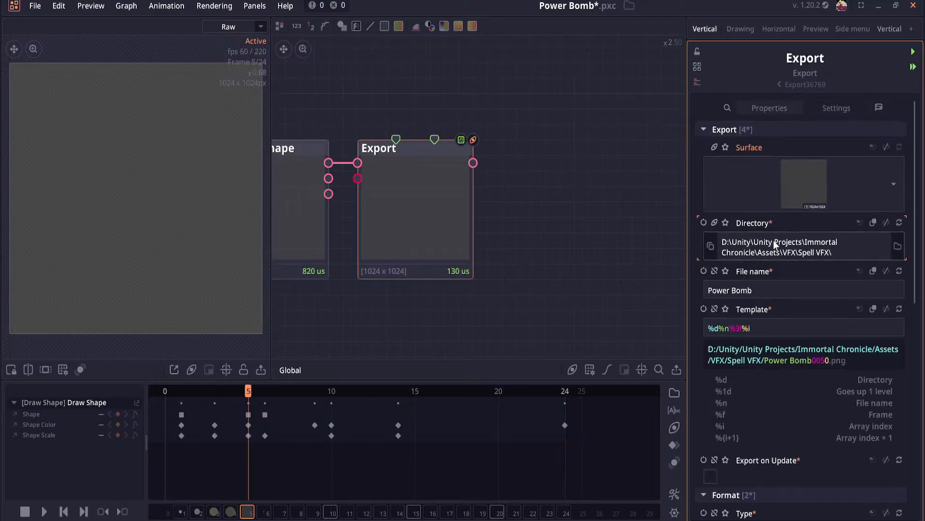
# Step: Collapse the Attributes, Animation and Post-Process sections of the Export node's properties
pyautogui.scroll(-10, 805, 242)
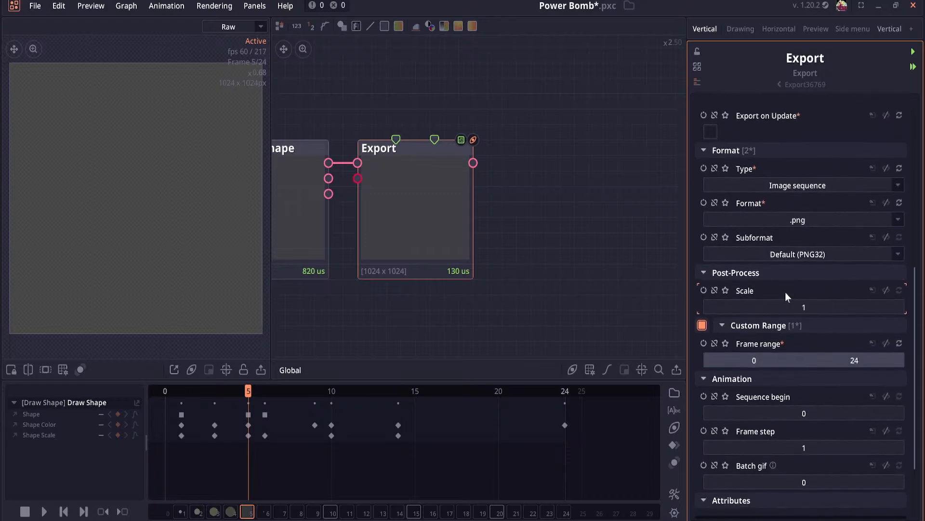
pyautogui.scroll(-3, 782, 291)
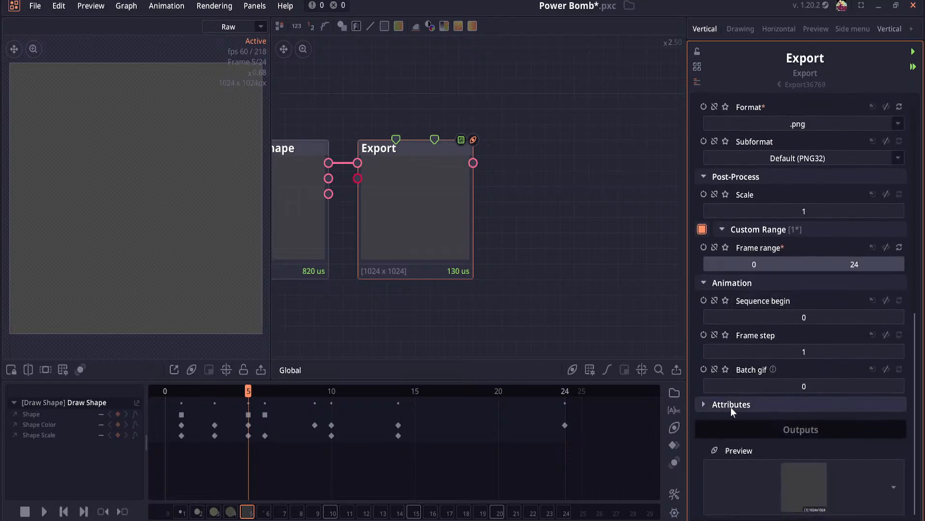
pyautogui.click(749, 408)
pyautogui.click(748, 282)
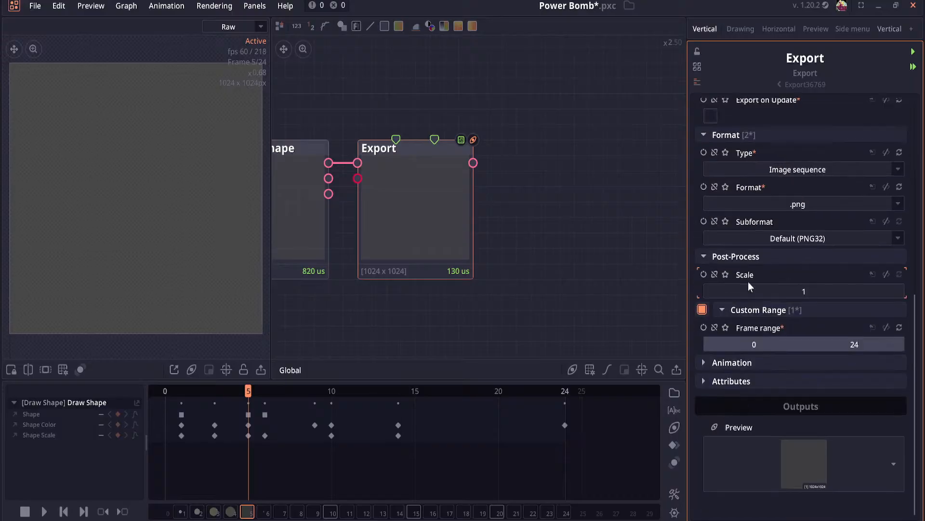
pyautogui.click(762, 283)
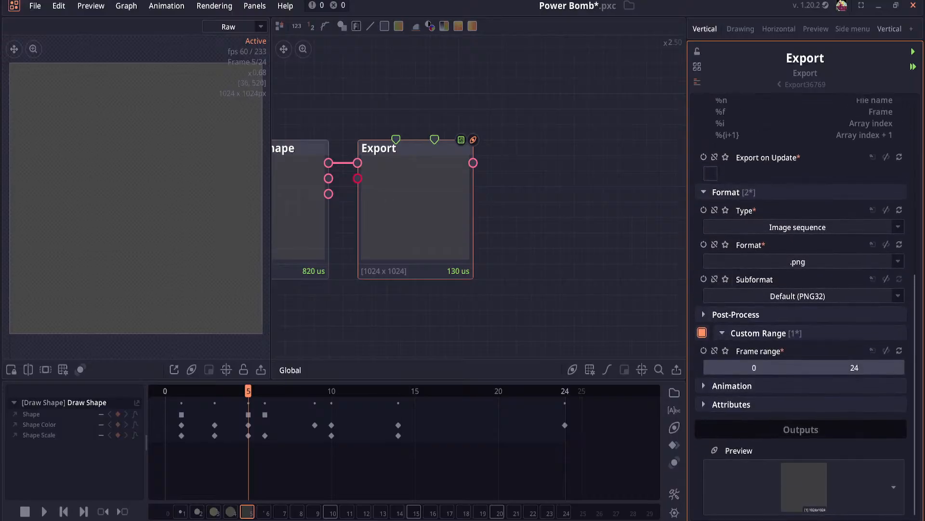
# Step: Switch to the Pixel Composer documentation and read the Export node's Output Format and Export Path sections
pyautogui.moveTo(165, 184); pyautogui.dragTo(500, 192)
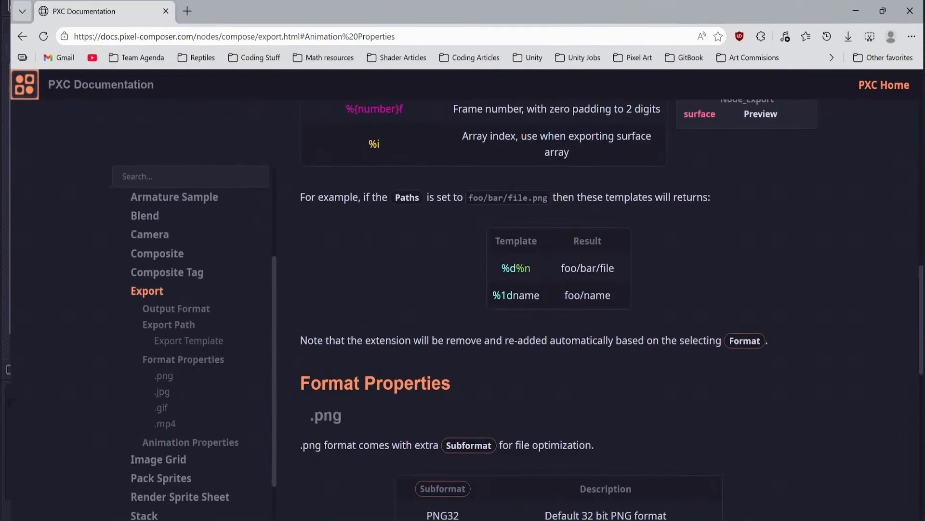
pyautogui.scroll(10, 474, 294)
pyautogui.scroll(3, 475, 296)
pyautogui.scroll(-3, 425, 296)
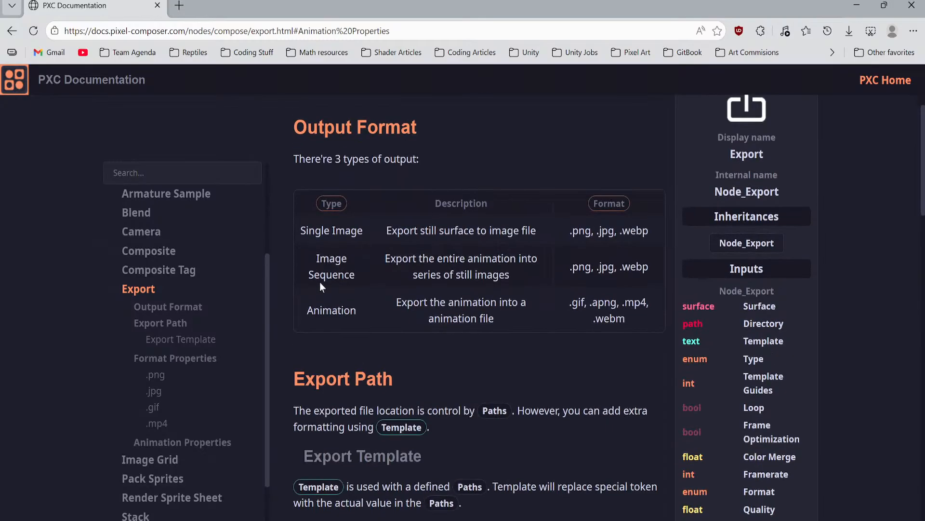
pyautogui.scroll(3, 206, 318)
pyautogui.click(192, 448)
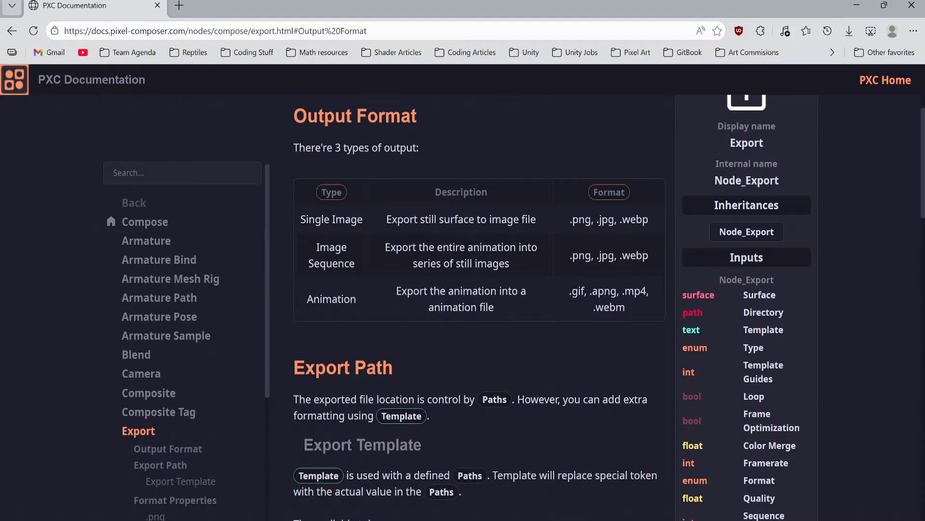
pyautogui.scroll(-3, 426, 292)
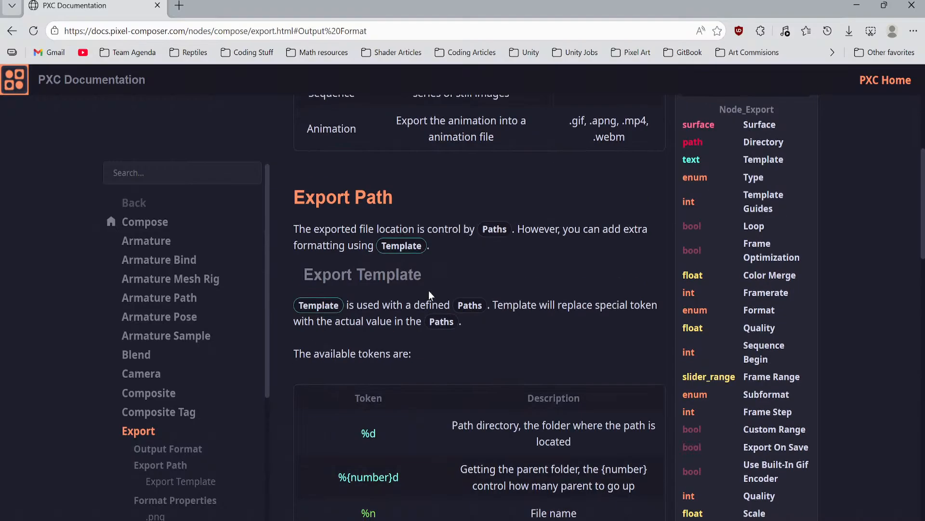
pyautogui.scroll(6, 539, 292)
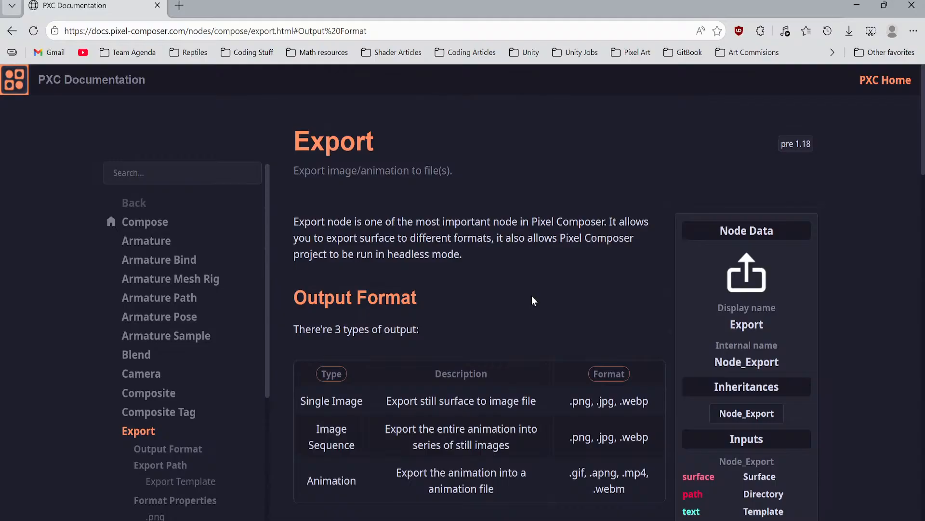
pyautogui.scroll(-8, 533, 299)
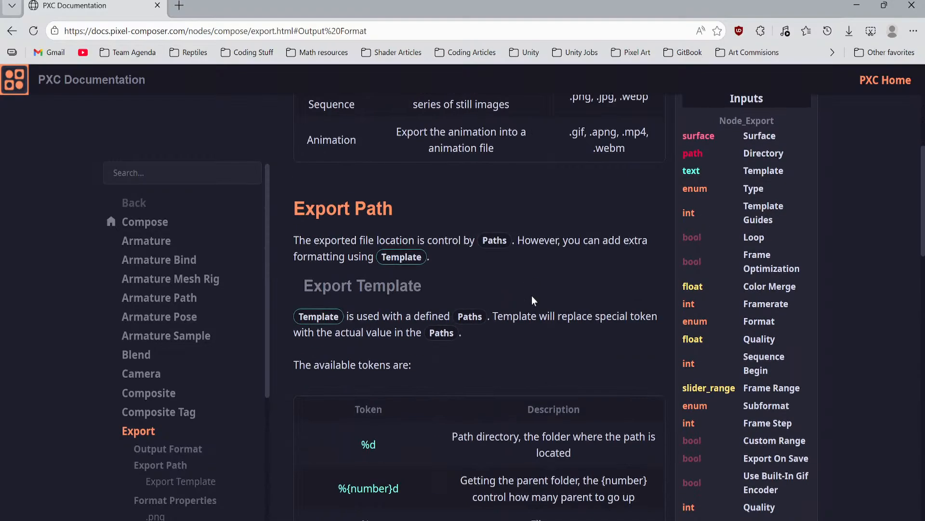
# Step: Read the template tokens, Format Properties and Animation Properties in the Export documentation, and switch back to Unity
pyautogui.scroll(-12, 532, 299)
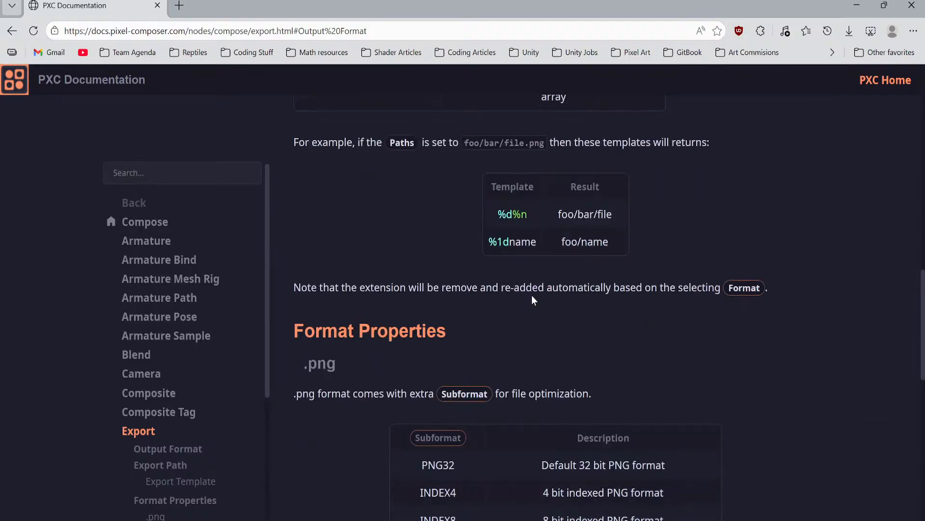
pyautogui.scroll(-5, 533, 300)
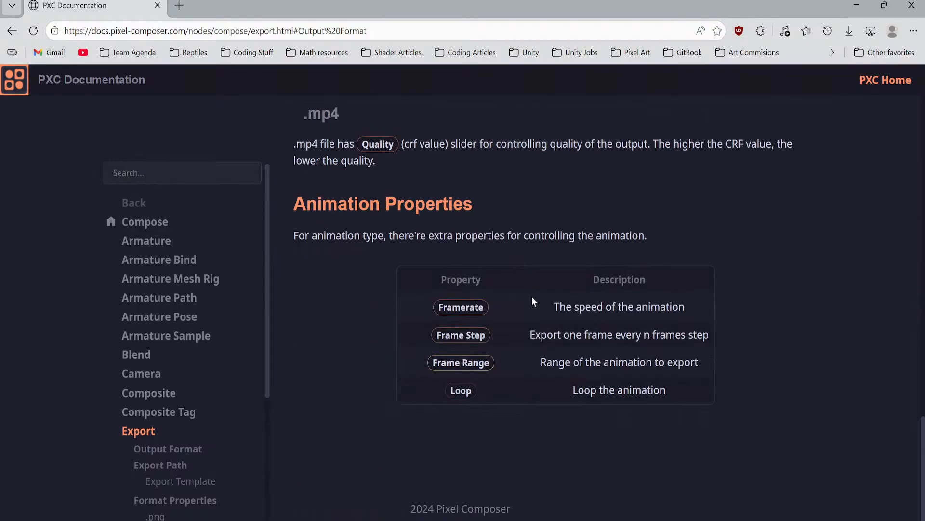
pyautogui.moveTo(60, 7); pyautogui.dragTo(0, 202)
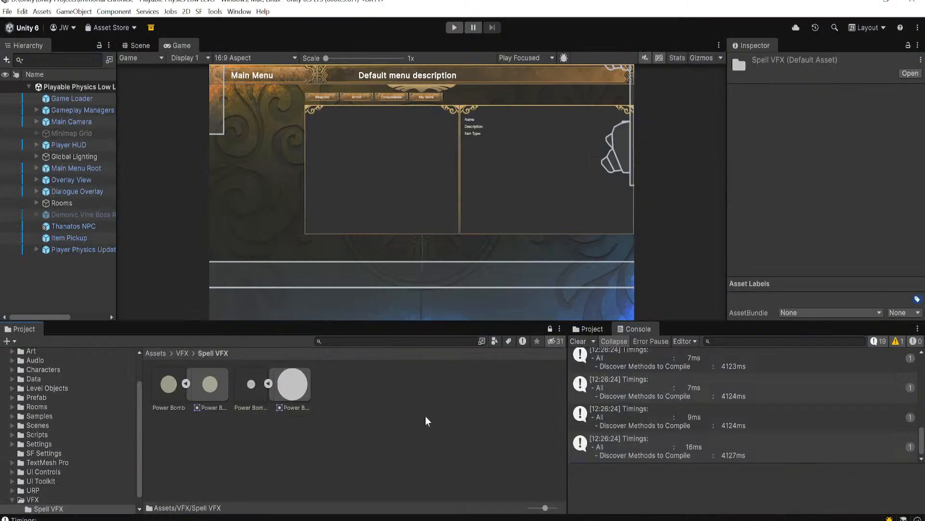
# Step: Inspect the import settings of the Power Bomb0010 texture in the Spell VFX folder
pyautogui.click(251, 386)
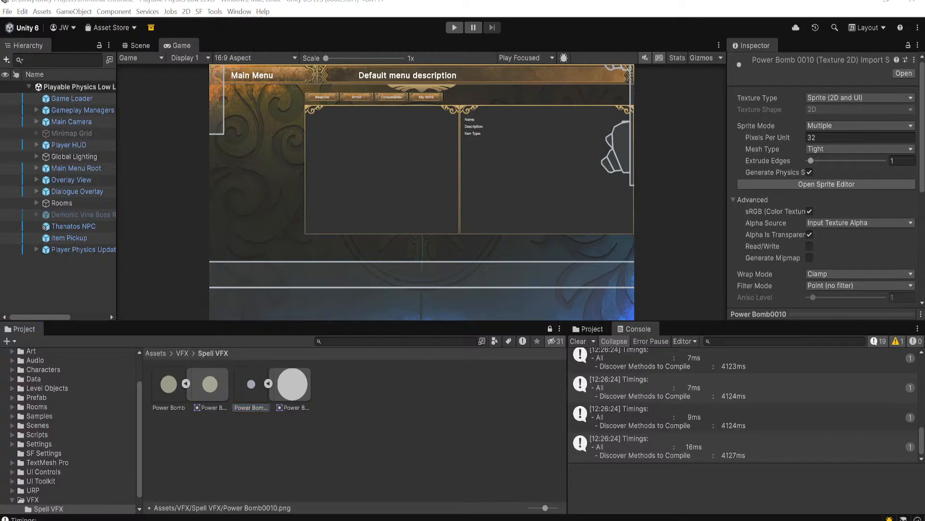
pyautogui.click(294, 386)
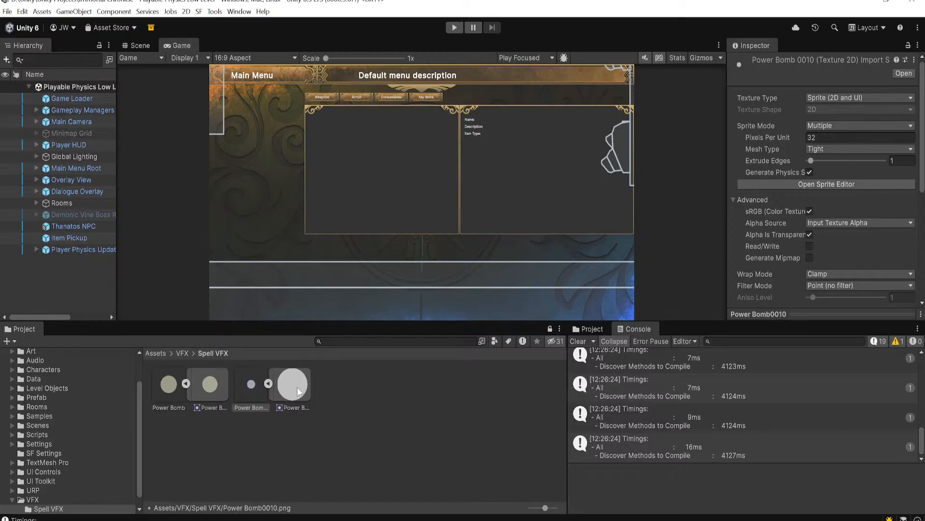
pyautogui.click(252, 385)
pyautogui.click(812, 186)
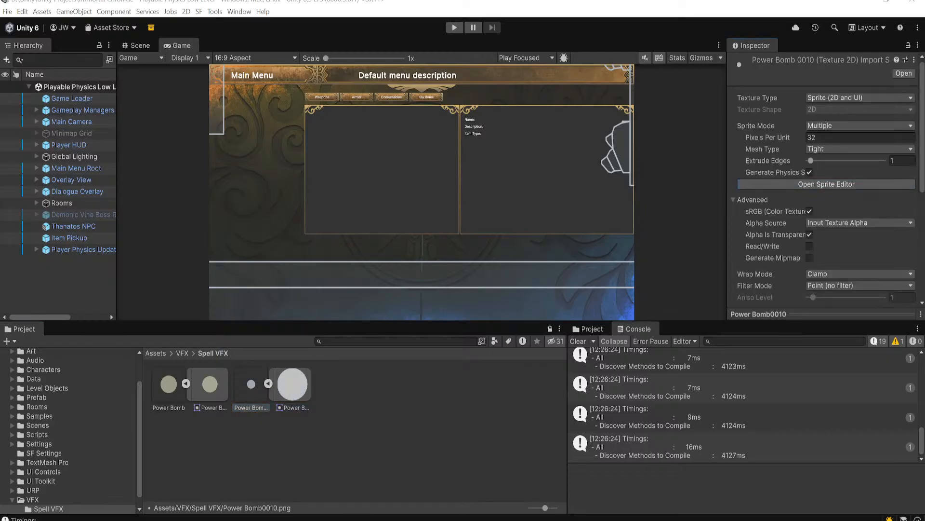
# Step: Switch to Pixel Composer and review the Export node's Post-Process, Custom Range and Animation settings
pyautogui.hotkey('alt', 'Tab')
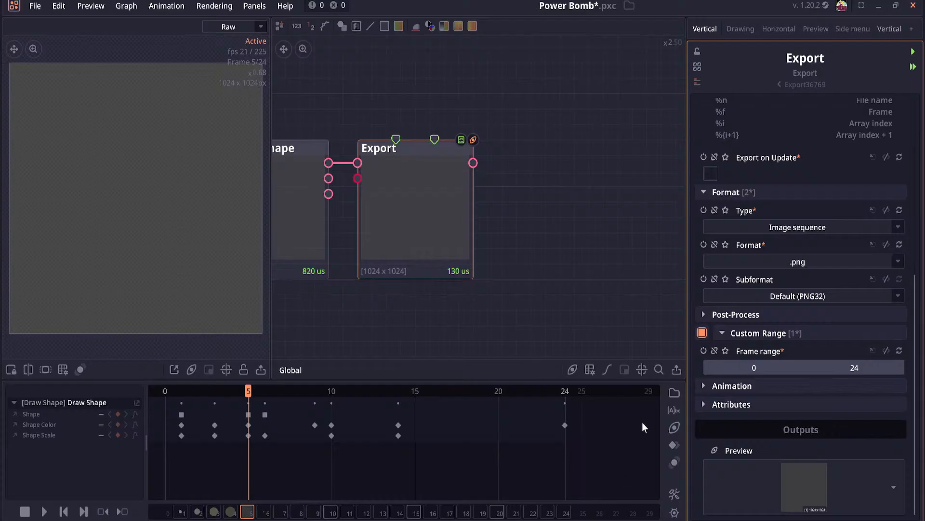
pyautogui.moveTo(342, 113); pyautogui.dragTo(563, 145)
pyautogui.moveTo(541, 106); pyautogui.dragTo(416, 112)
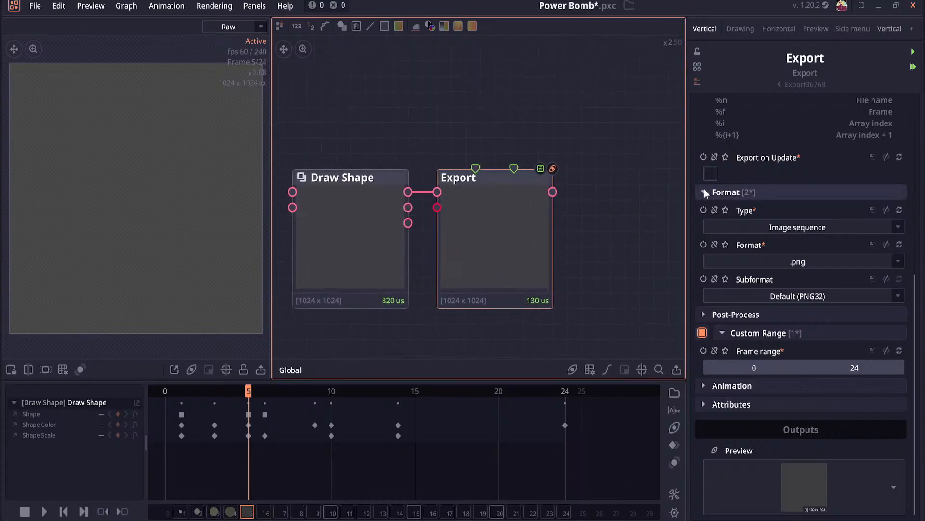
pyautogui.click(748, 316)
pyautogui.click(748, 316)
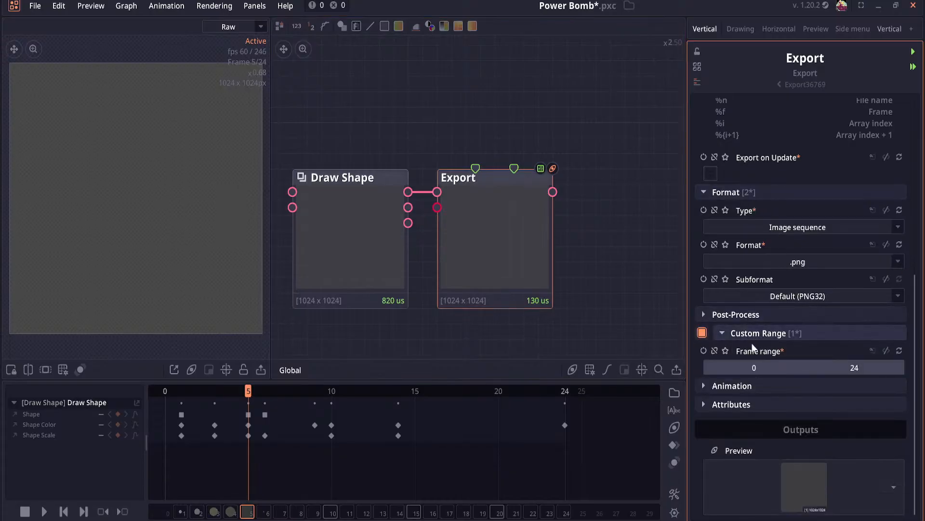
pyautogui.click(764, 384)
pyautogui.scroll(-3, 770, 378)
pyautogui.moveTo(776, 372)
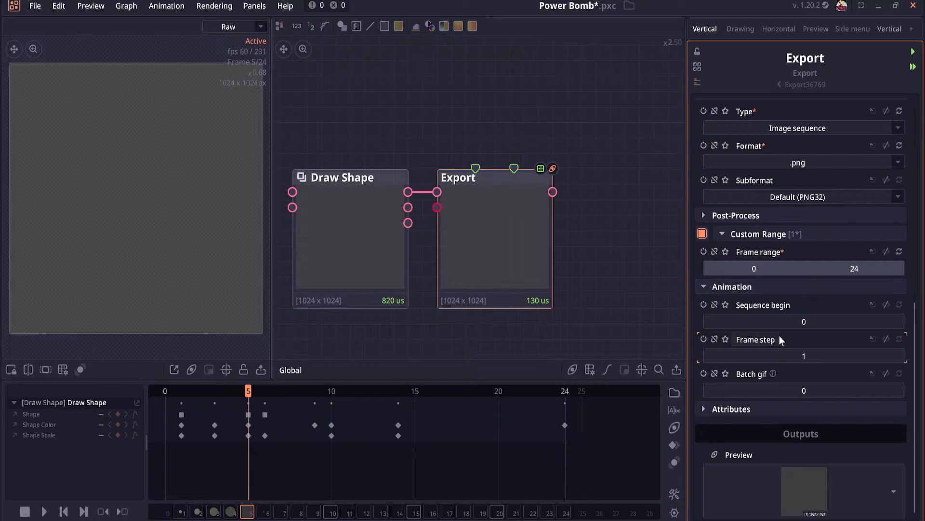
pyautogui.scroll(-1, 780, 347)
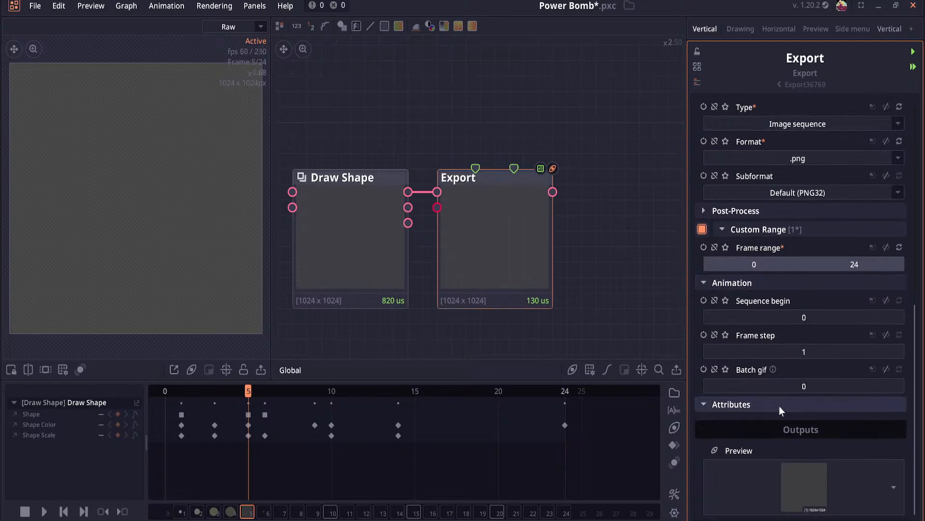
pyautogui.click(779, 283)
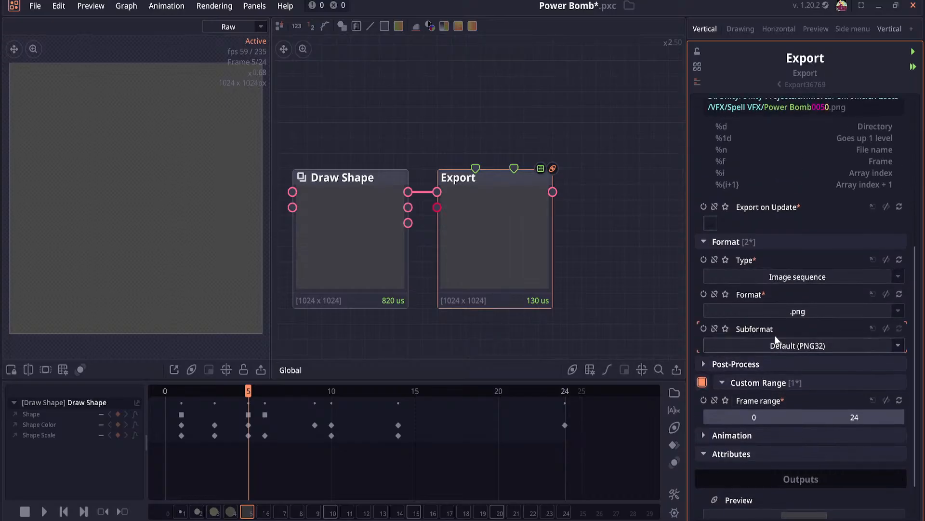
# Step: Expand all sections of the Export node's properties and export the animation as a .png image sequence
pyautogui.scroll(5, 777, 339)
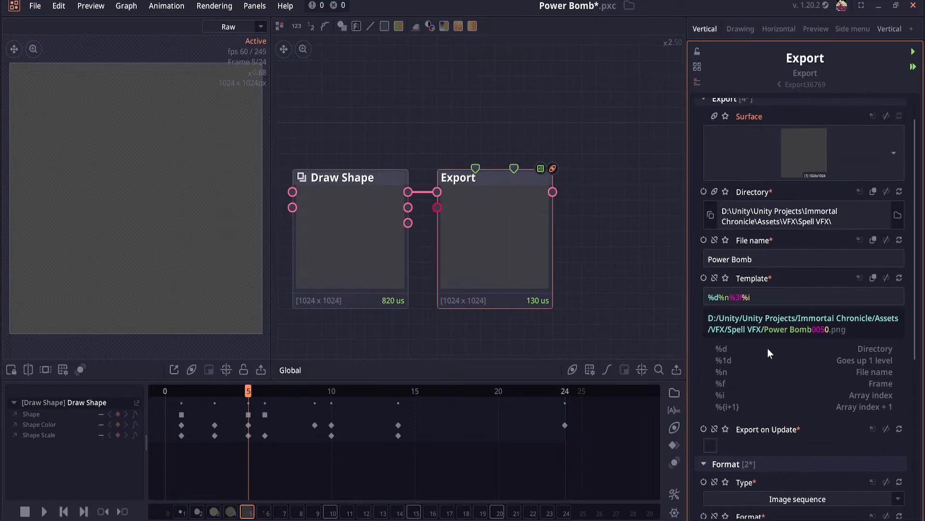
pyautogui.scroll(1, 768, 348)
pyautogui.click(723, 130)
pyautogui.rightClick(723, 130)
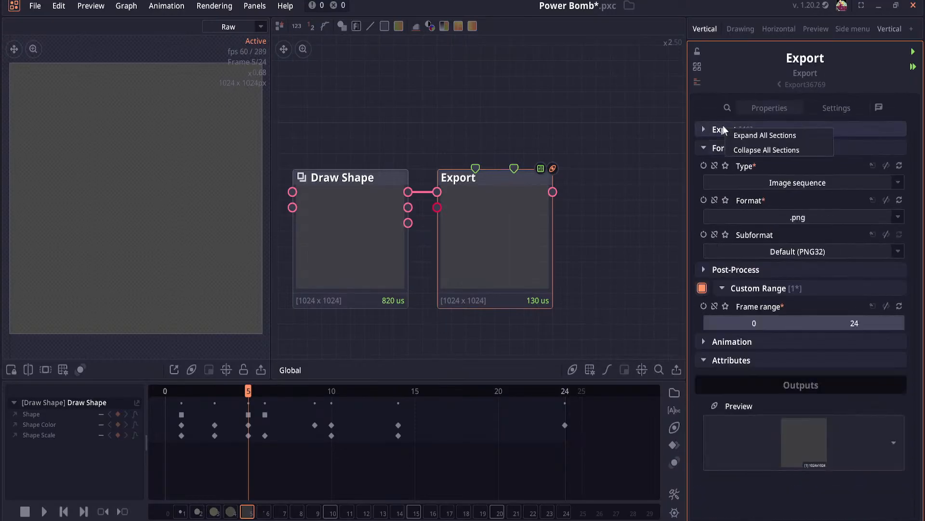
pyautogui.click(764, 134)
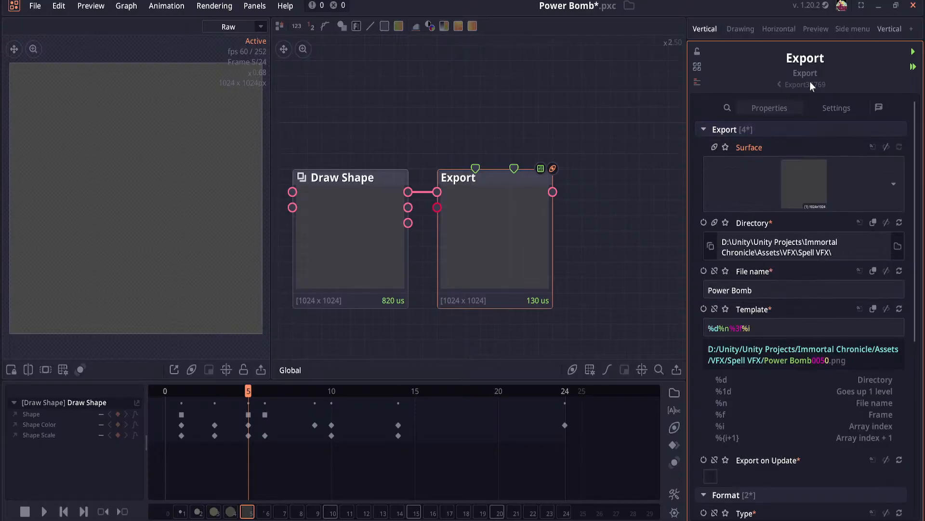
pyautogui.click(913, 52)
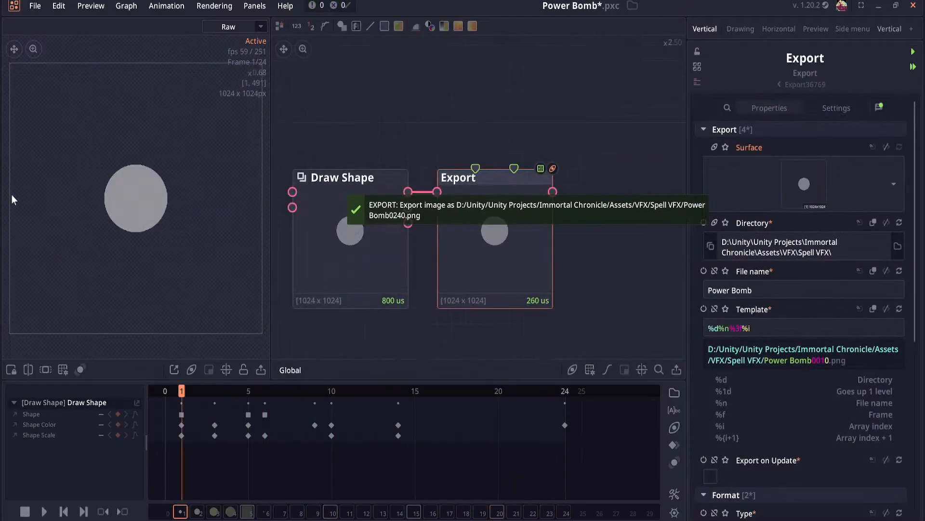
# Step: Switch to Unity and delete all the numbered Power Bomb frame textures from the Spell VFX folder, keeping the original Power Bomb texture
pyautogui.hotkey('alt', 'Tab')
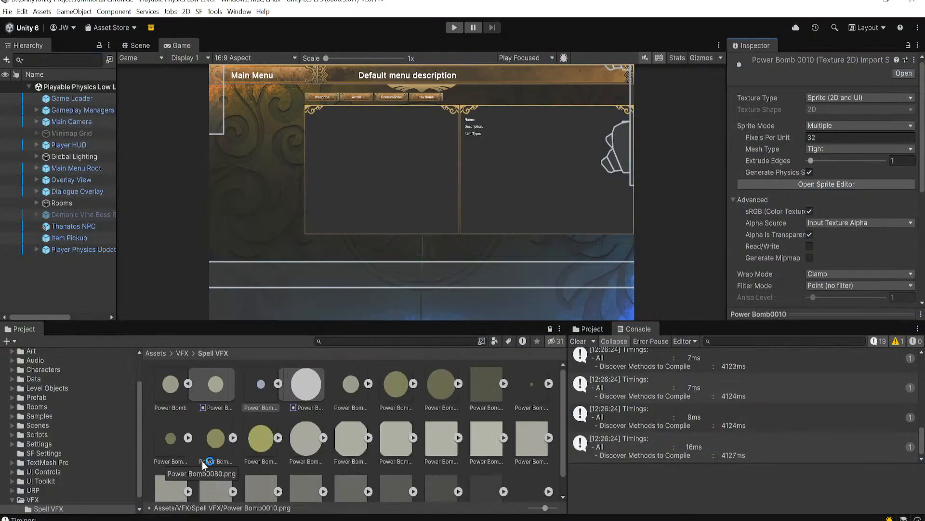
pyautogui.click(278, 383)
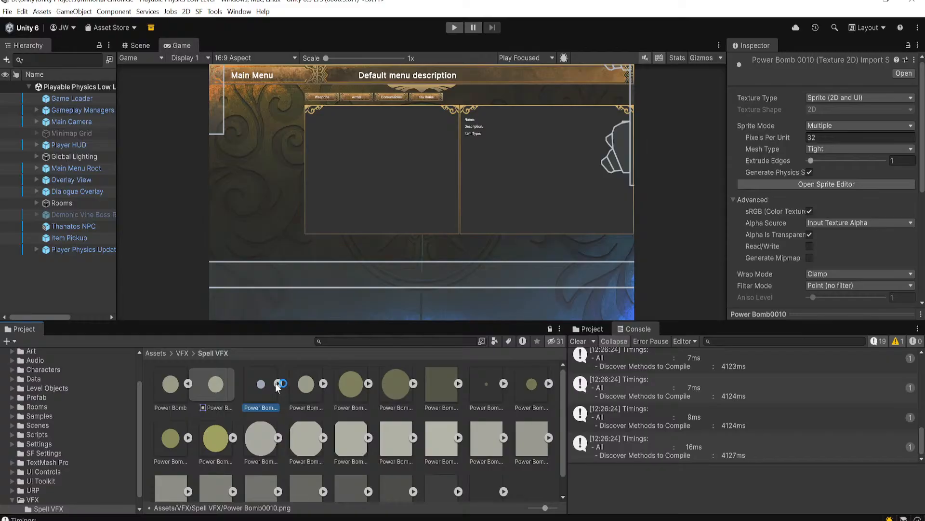
pyautogui.scroll(-1, 277, 415)
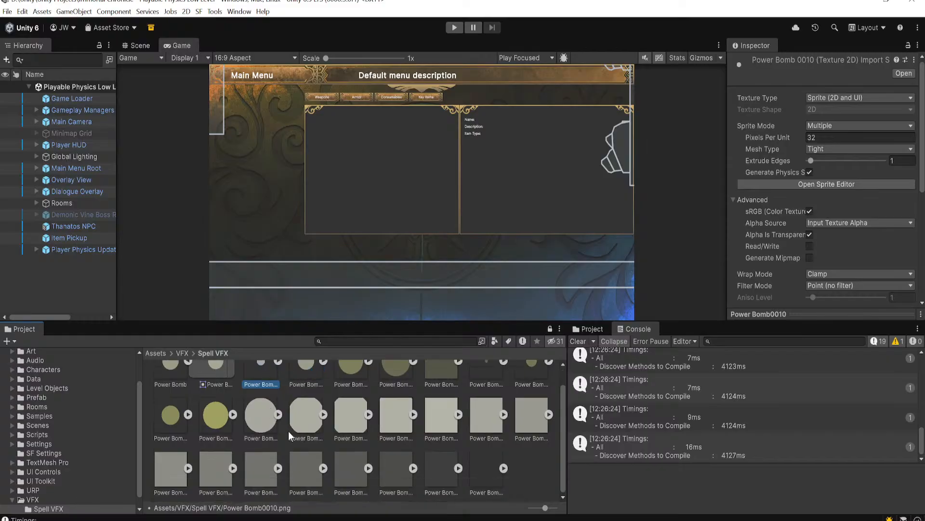
pyautogui.keyDown('shift'); pyautogui.click(480, 471); pyautogui.keyUp('shift')
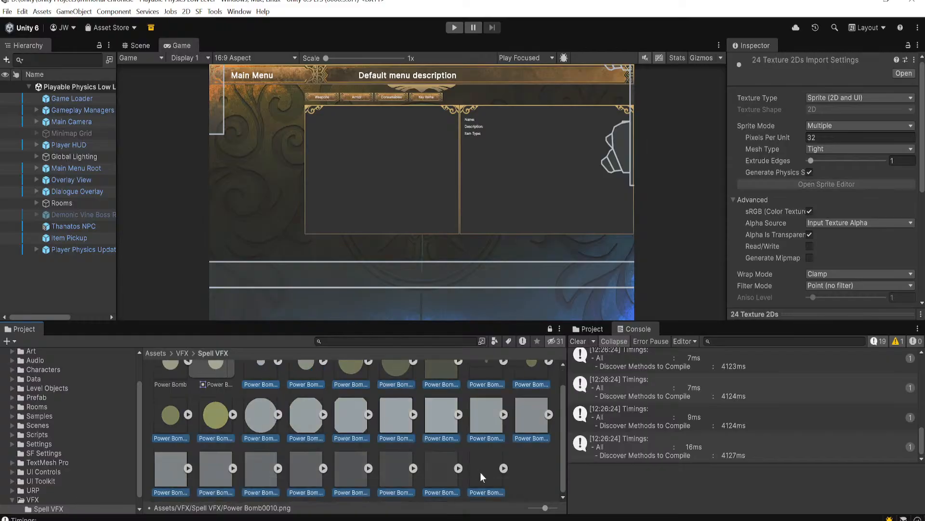
pyautogui.press('Delete')
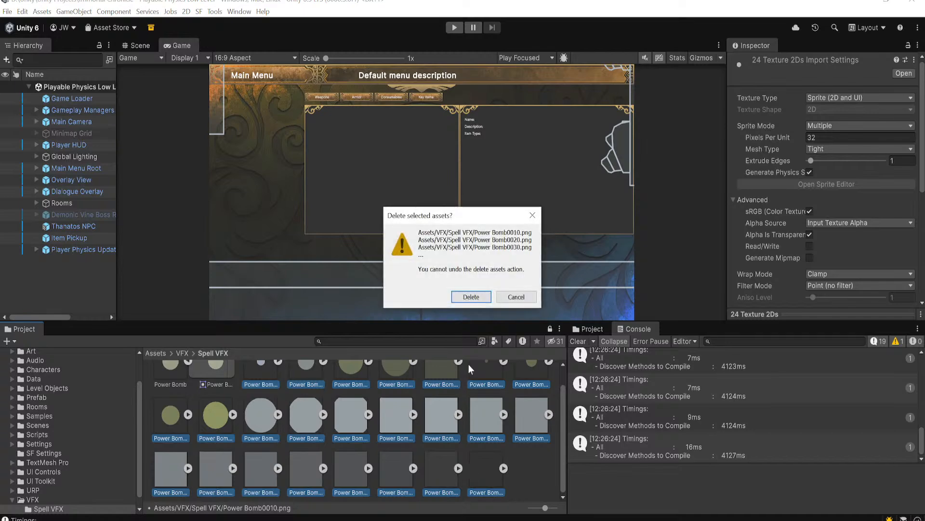
pyautogui.click(469, 295)
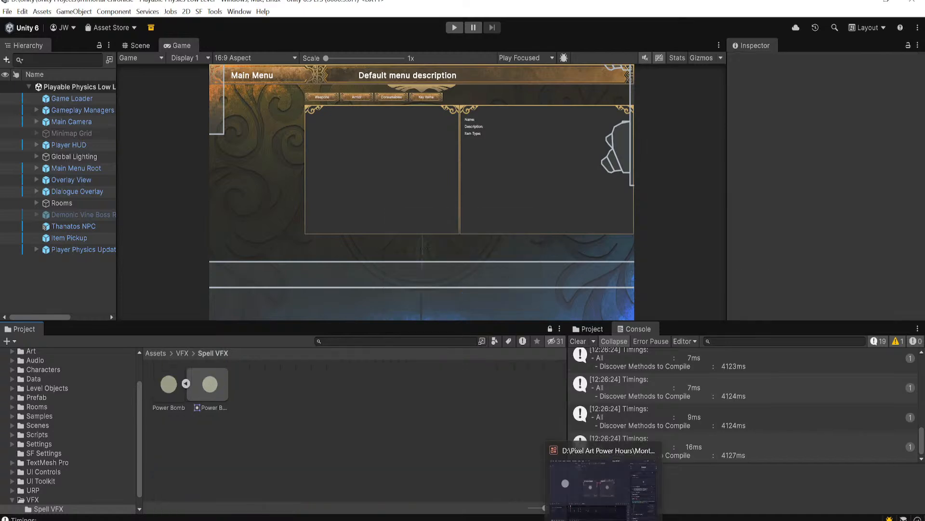
# Step: Switch back to Pixel Composer, set the Export node's Type to Animation and check the available formats
pyautogui.click(603, 518)
pyautogui.scroll(-5, 745, 323)
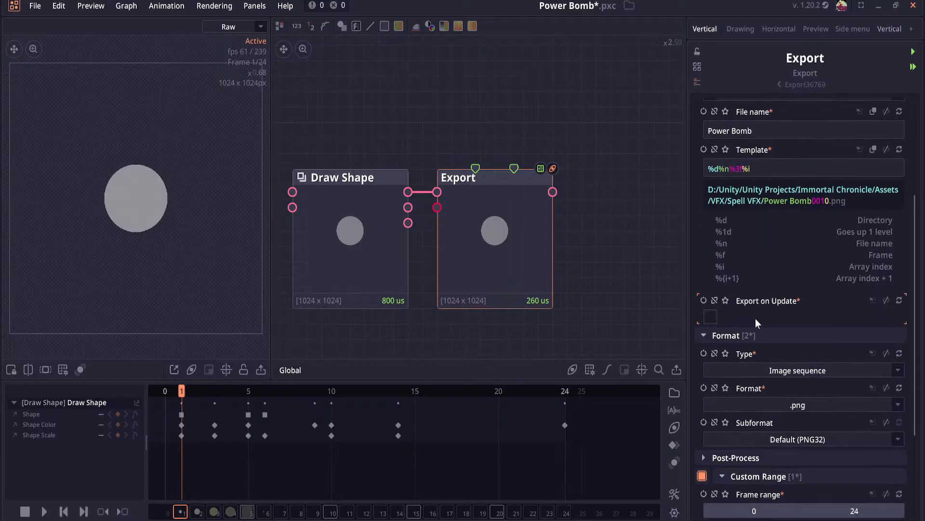
pyautogui.click(803, 289)
pyautogui.click(796, 338)
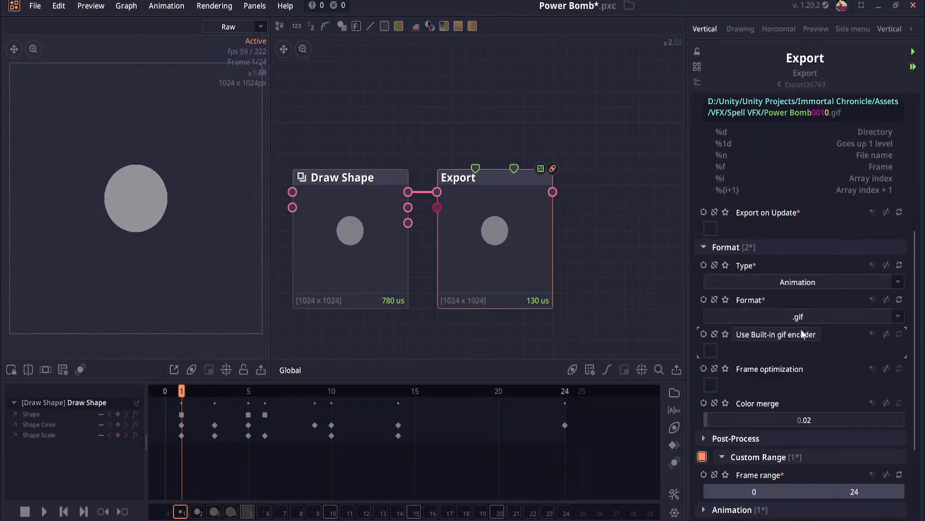
pyautogui.click(814, 318)
pyautogui.click(808, 286)
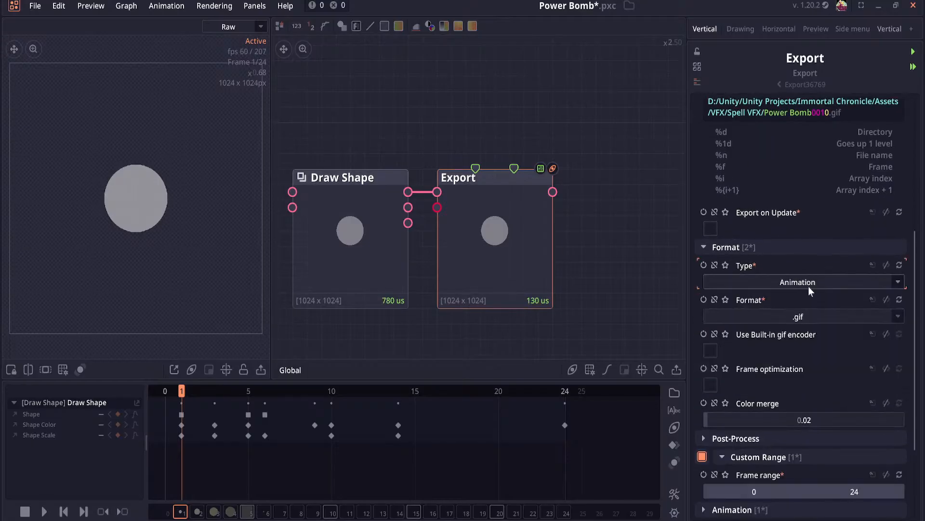
# Step: Set the Export node's Type to Single image and export the current frame as a .png
pyautogui.click(809, 287)
pyautogui.click(806, 302)
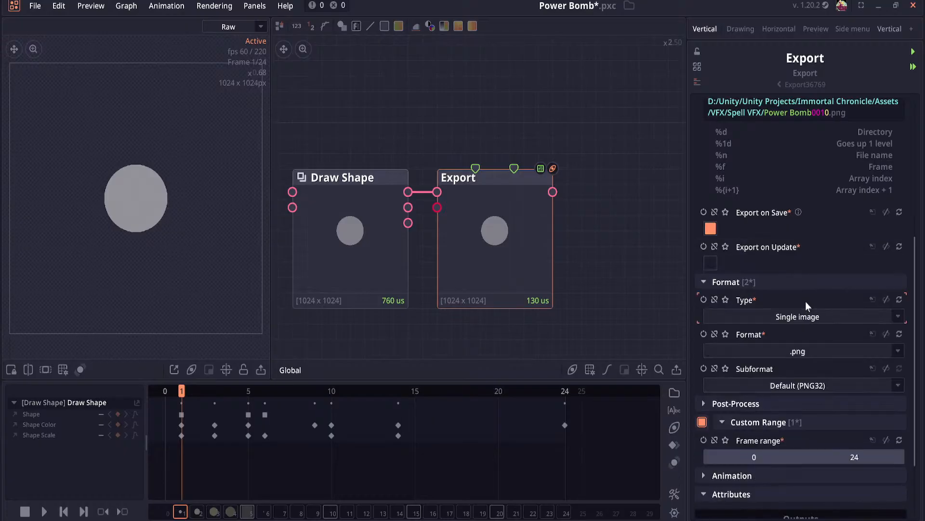
pyautogui.scroll(3, 806, 302)
pyautogui.click(913, 53)
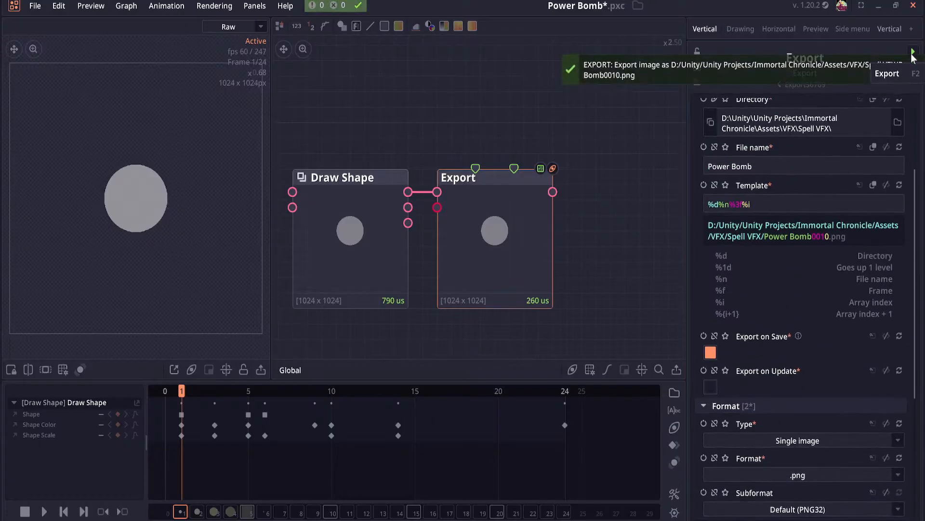
# Step: Change the Export node's Type to Animation and export the animation as a .gif
pyautogui.scroll(-2, 801, 297)
pyautogui.scroll(-3, 811, 365)
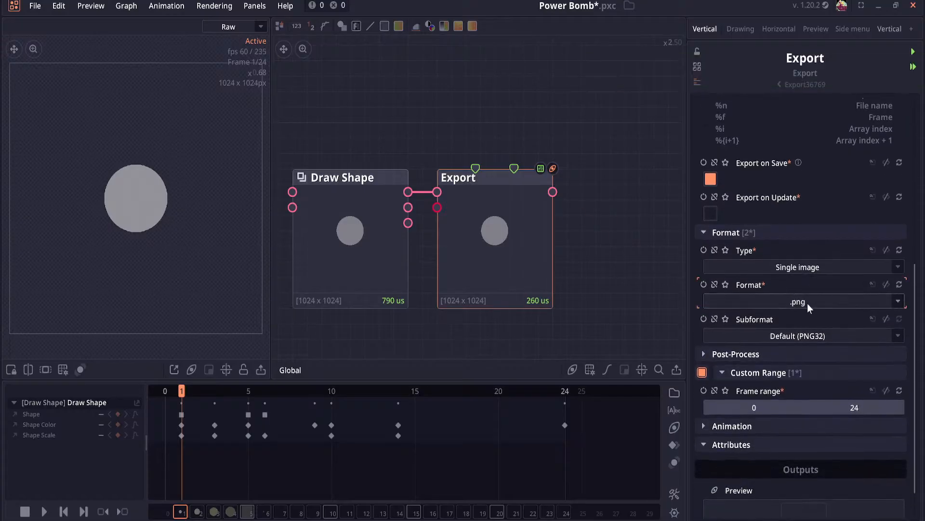
pyautogui.click(807, 303)
pyautogui.click(808, 270)
pyautogui.click(899, 268)
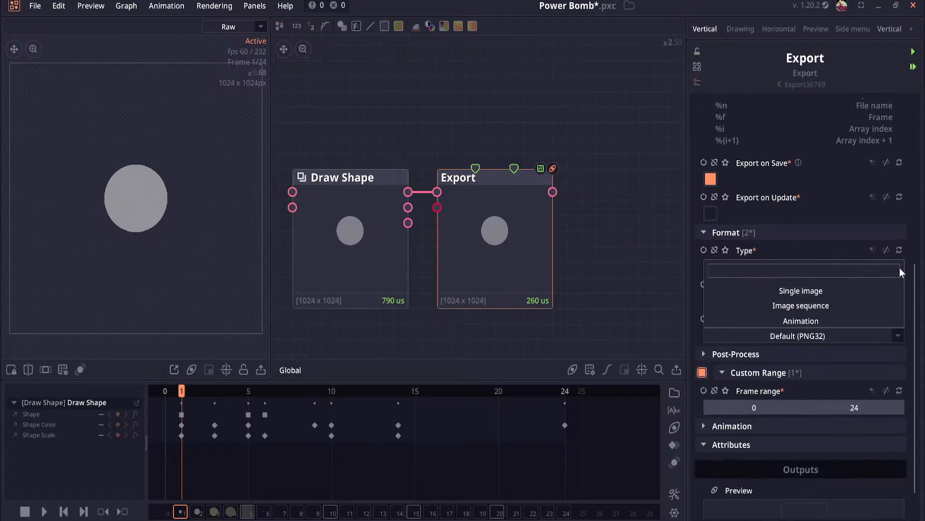
pyautogui.click(810, 315)
pyautogui.scroll(3, 810, 314)
pyautogui.click(914, 52)
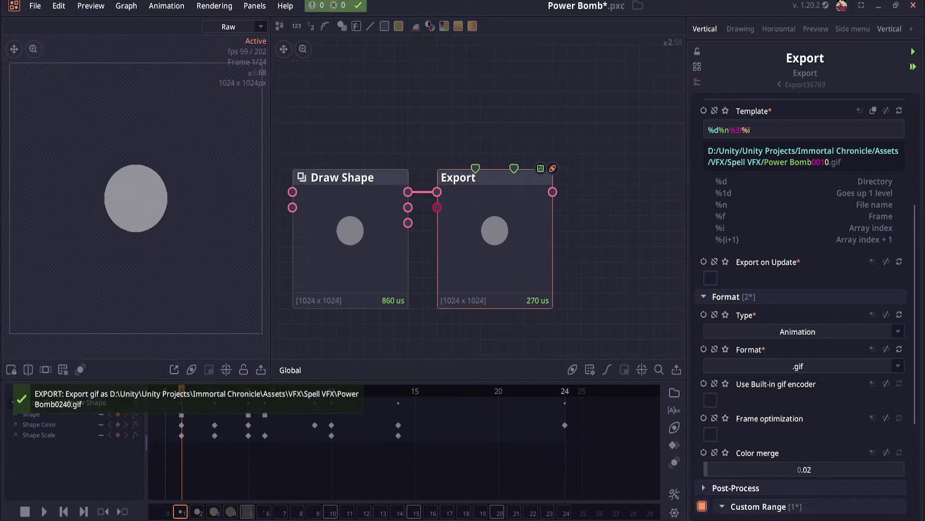
# Step: Switch to Unity and inspect the exported Power Bomb0240.gif in the Spell VFX folder
pyautogui.hotkey('alt', 'Tab')
pyautogui.click(285, 383)
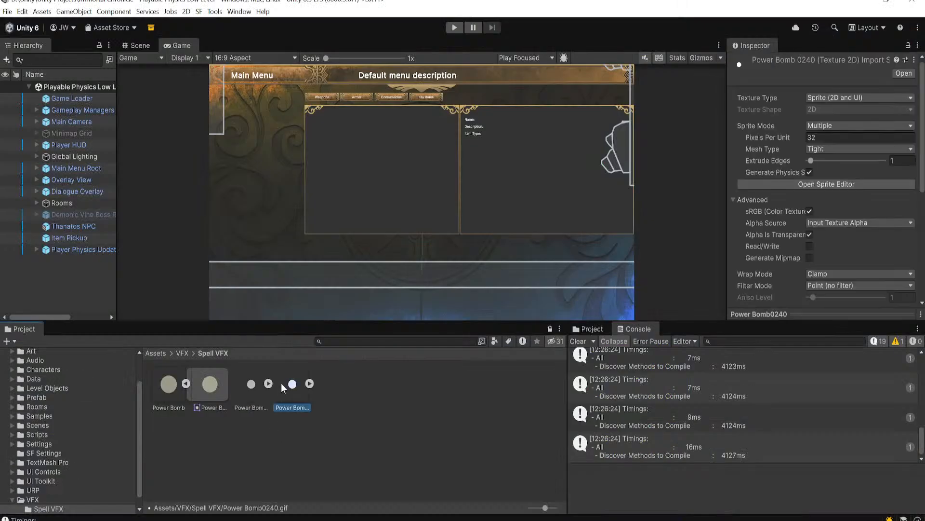
# Step: Show the Scene view and focus it on the Thanatos NPC object
pyautogui.click(144, 48)
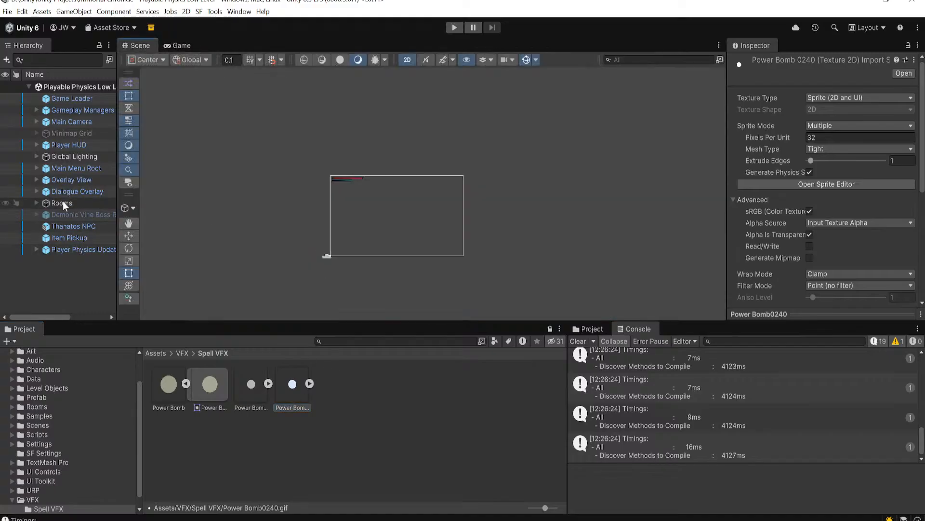
pyautogui.click(70, 145)
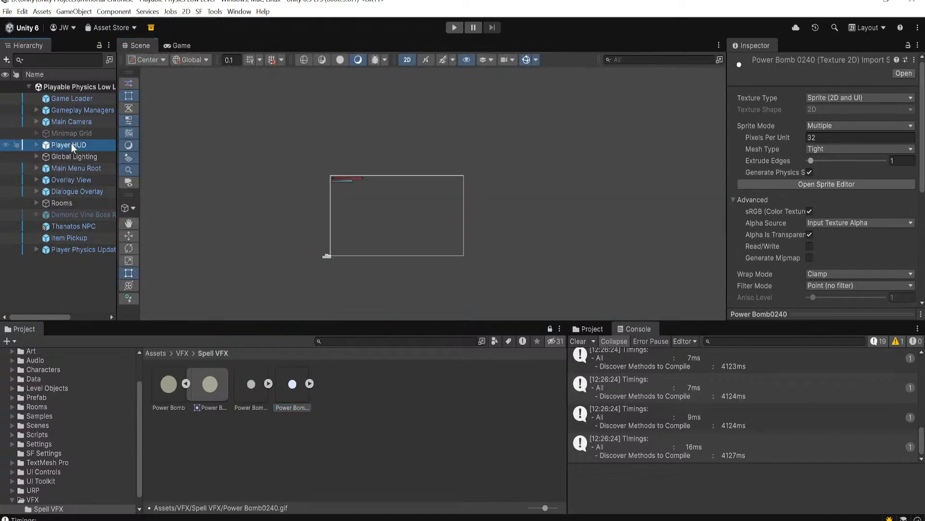
pyautogui.click(61, 225)
pyautogui.doubleClick(61, 224)
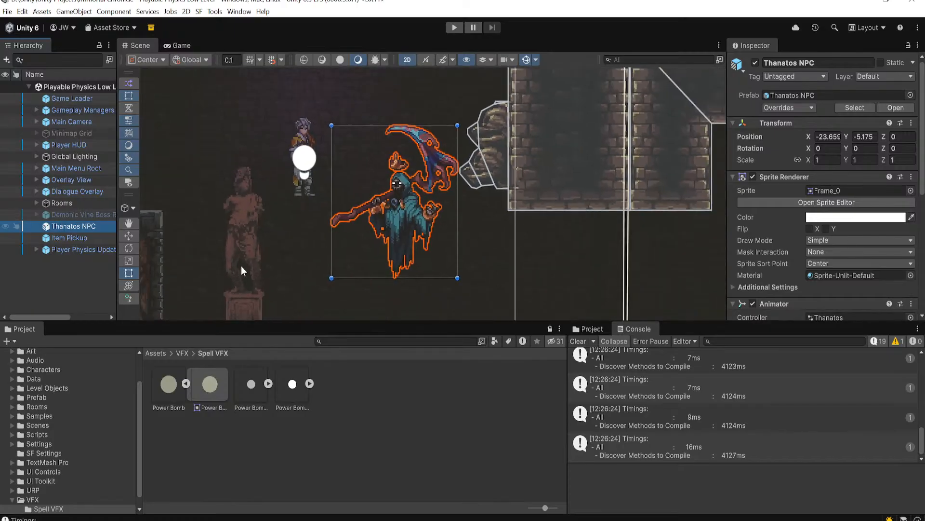
# Step: Review the import settings of Power Bomb0240.gif in the Spell VFX folder
pyautogui.moveTo(292, 383)
pyautogui.mouseDown()
pyautogui.moveTo(325, 330)
pyautogui.moveTo(308, 377)
pyautogui.mouseUp()
pyautogui.click(294, 394)
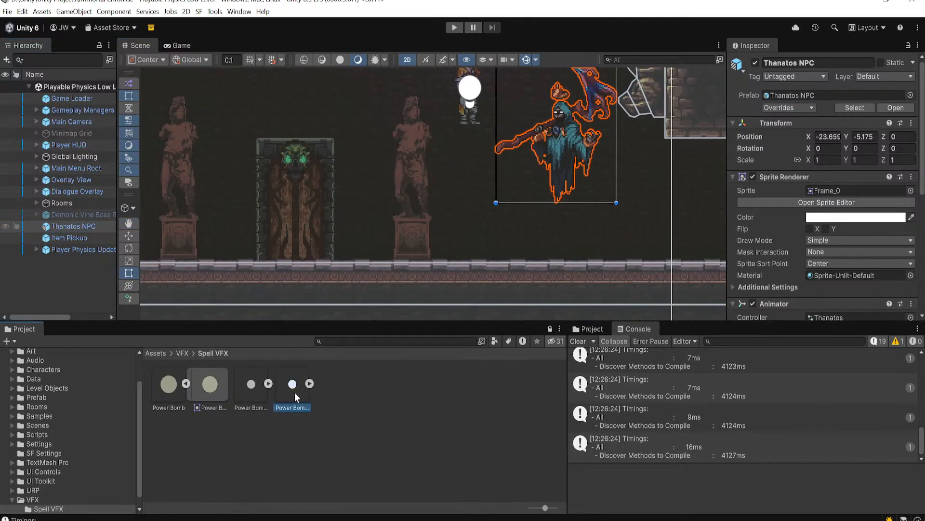
pyautogui.click(760, 184)
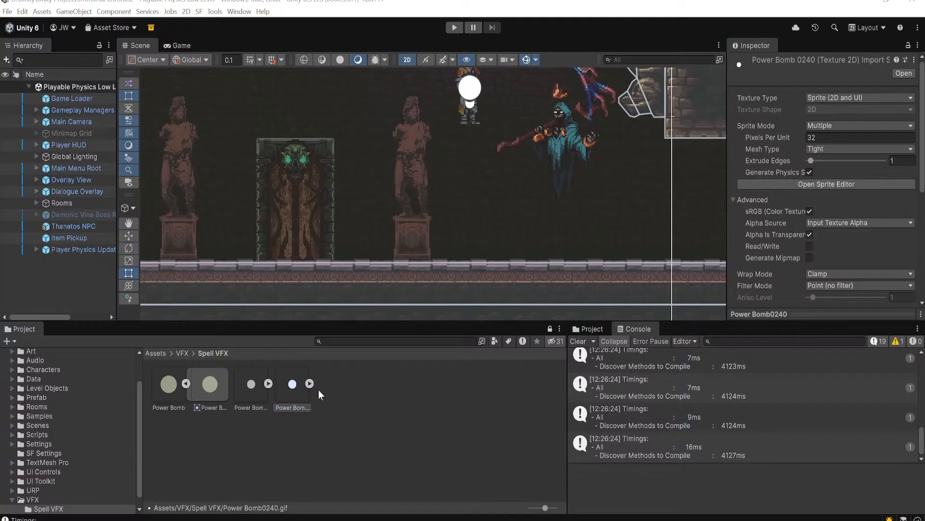
pyautogui.scroll(-5, 771, 188)
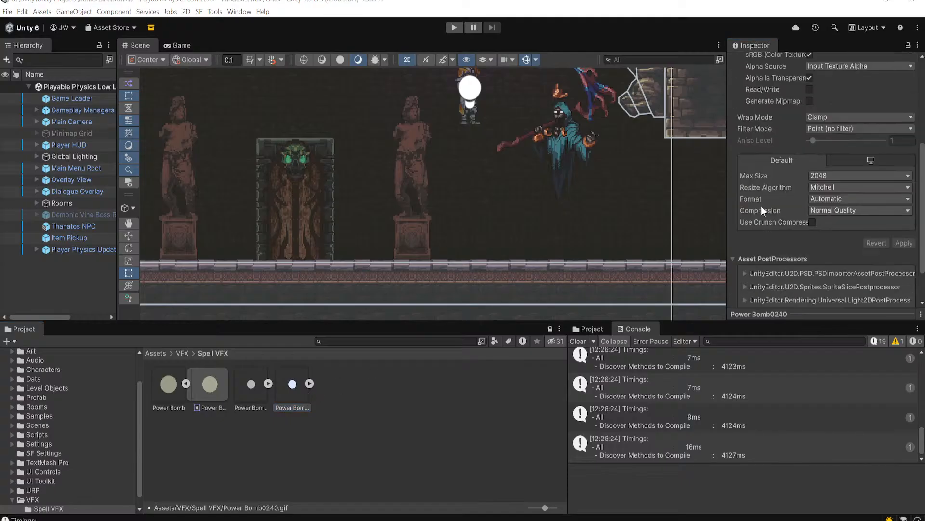
# Step: Place the Power Bomb0240.gif sprite in the scene near the Thanatos NPC and locate its source asset from the Sprite Renderer
pyautogui.moveTo(289, 375); pyautogui.dragTo(382, 163)
pyautogui.scroll(-4, 381, 164)
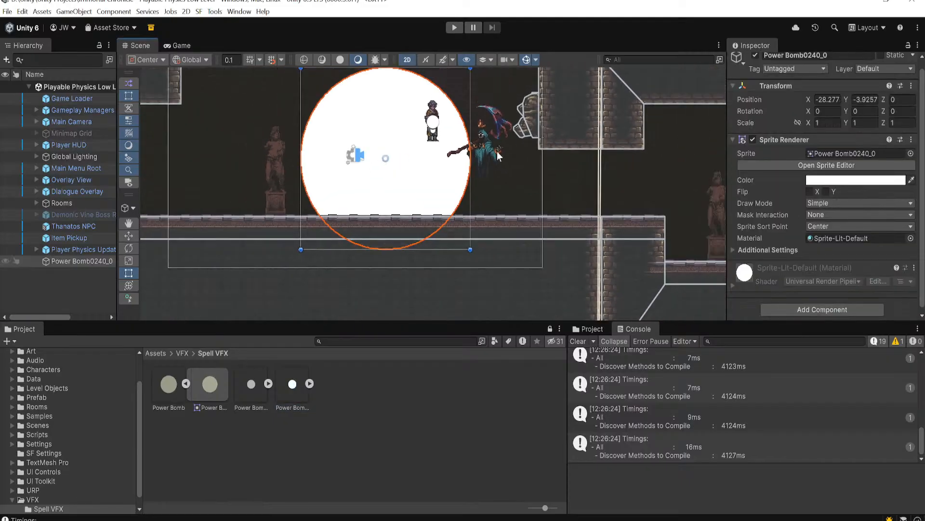
pyautogui.click(858, 153)
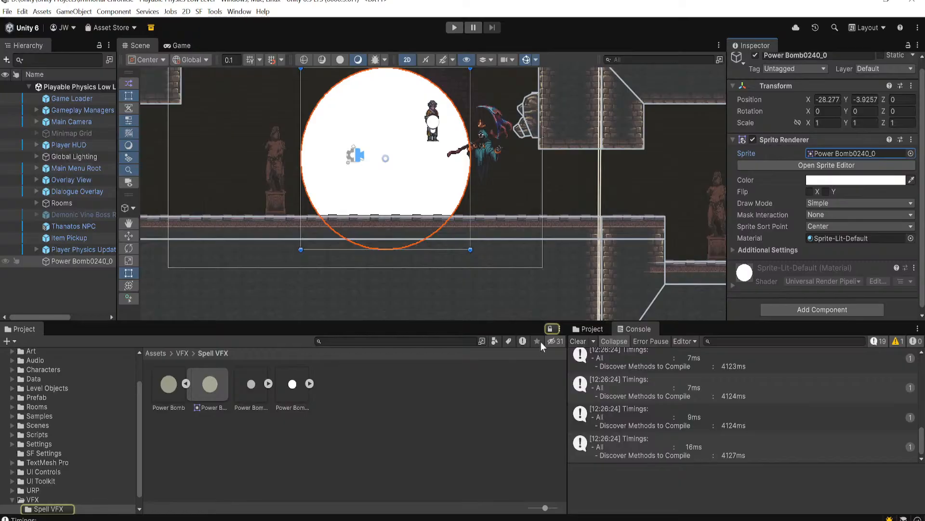
pyautogui.click(295, 389)
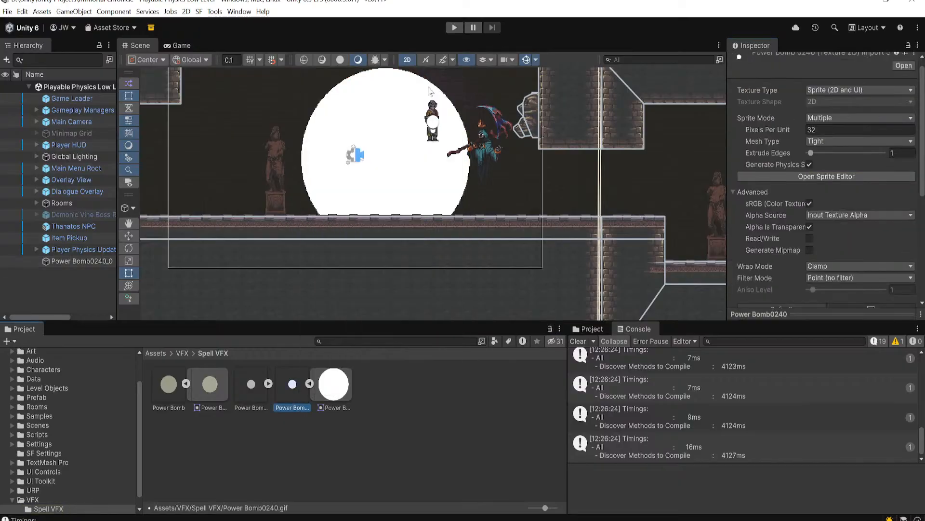
# Step: Run the game twice in play mode to check whether the placed Power Bomb sprite animates, stopping it each time
pyautogui.click(451, 29)
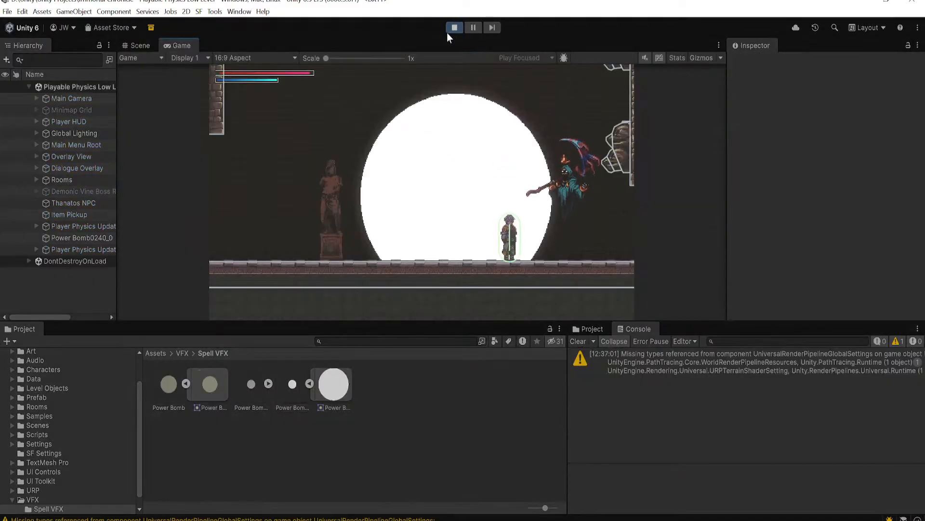
pyautogui.click(448, 30)
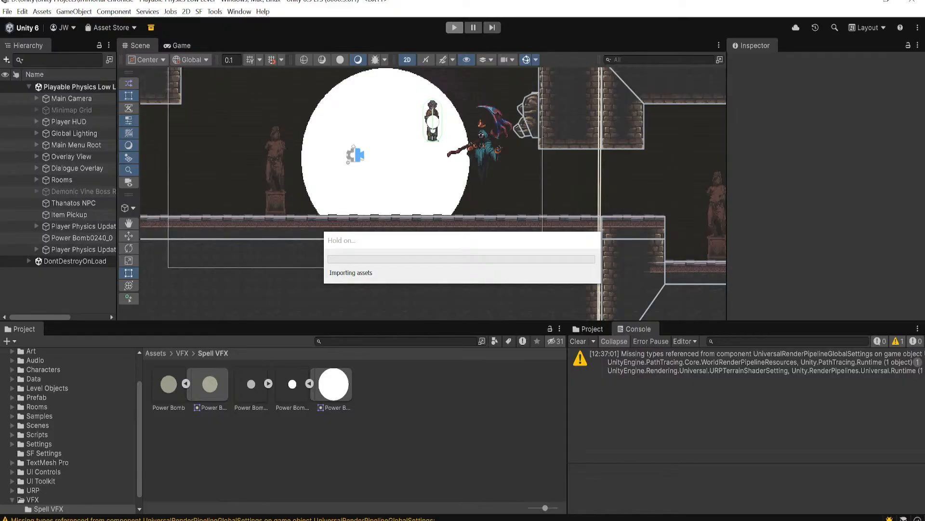
pyautogui.hotkey('ctrl', 'p')
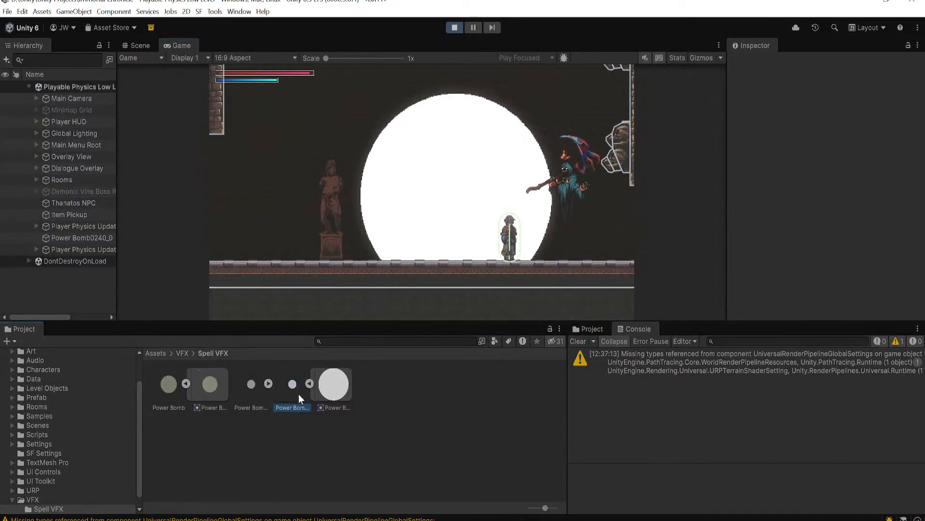
pyautogui.click(299, 394)
pyautogui.click(454, 27)
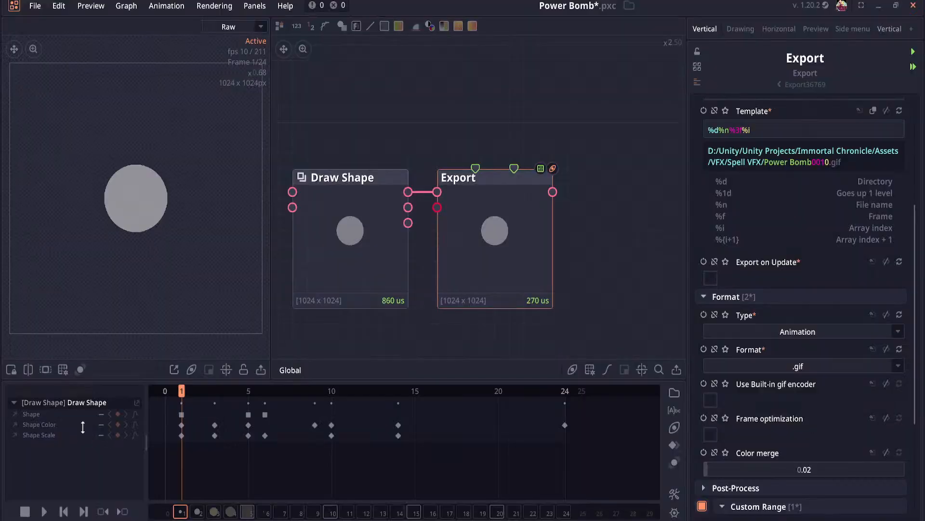
# Step: Switch to Pixel Composer and review the Export node's gif options, expanding the Animation section with framerate, loop and frame step
pyautogui.moveTo(579, 225); pyautogui.dragTo(510, 222)
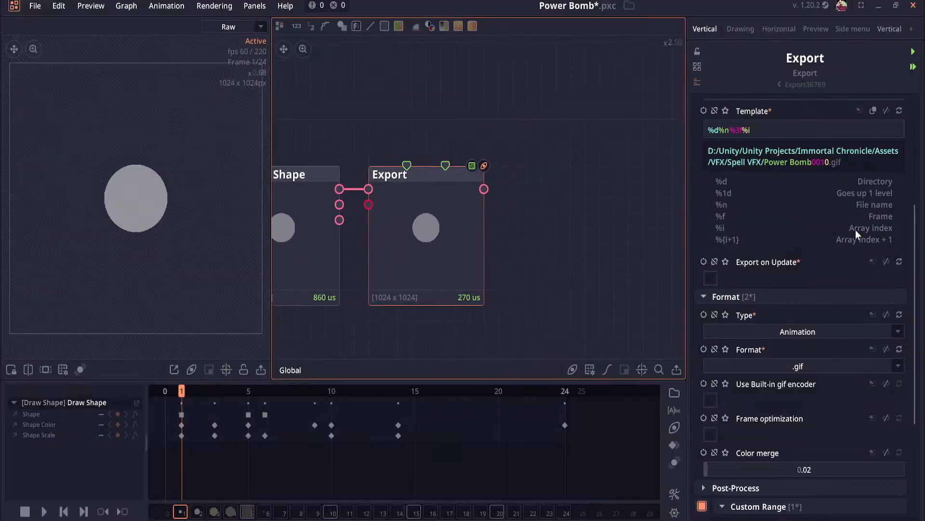
pyautogui.scroll(-4, 756, 264)
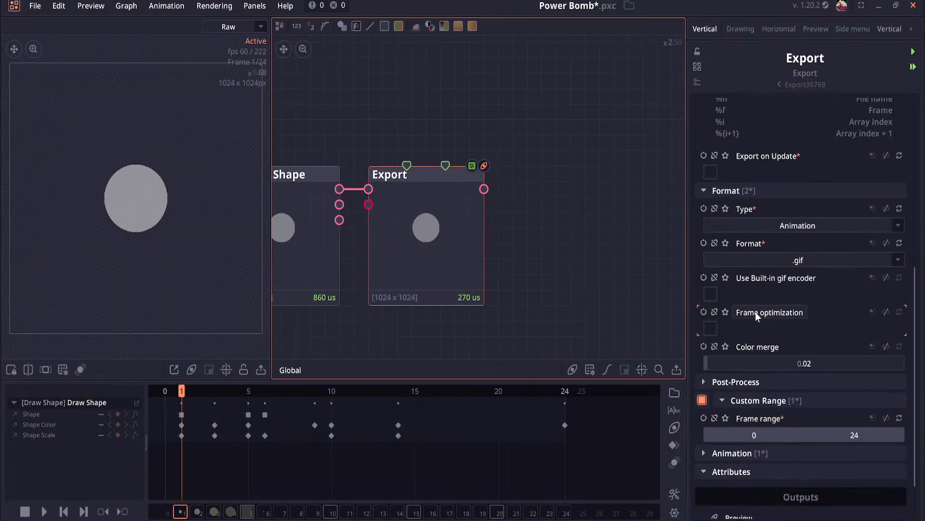
pyautogui.click(763, 411)
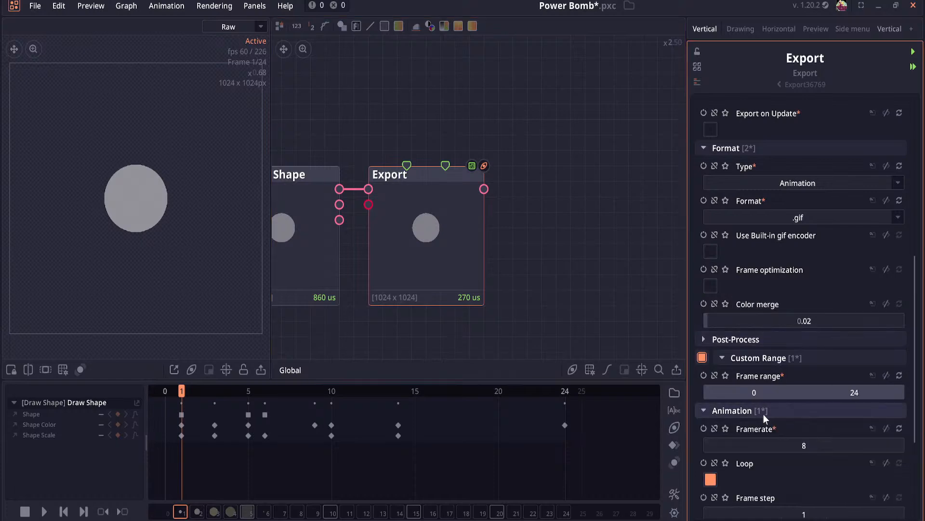
pyautogui.scroll(-2, 771, 400)
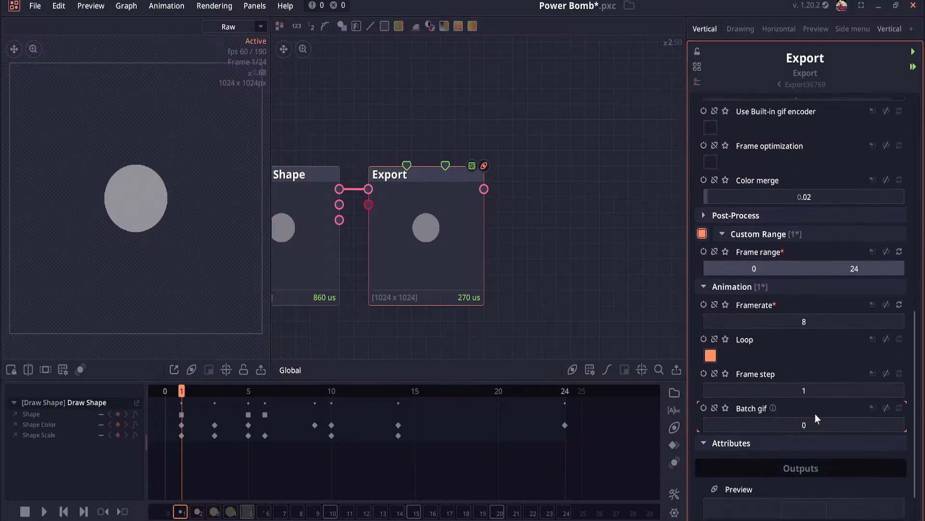
pyautogui.scroll(3, 814, 413)
pyautogui.scroll(3, 815, 405)
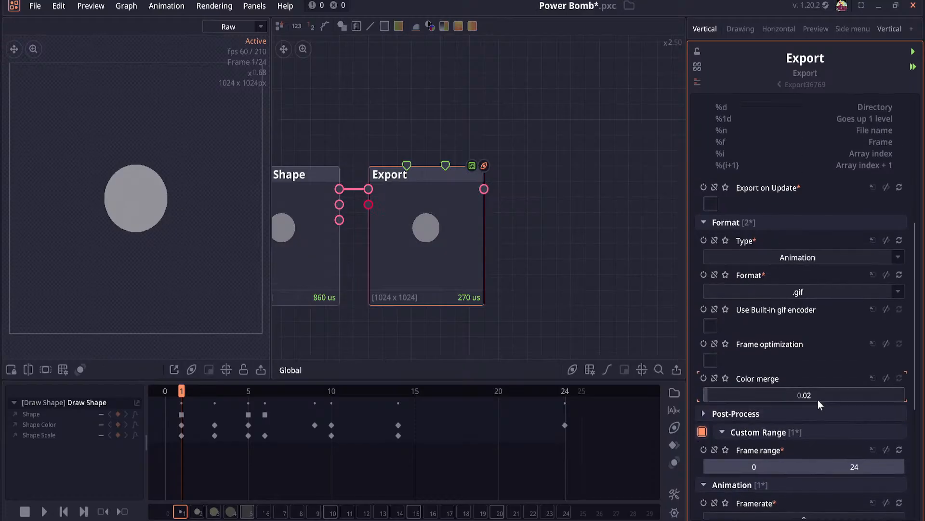
# Step: Change the Export node's Type to Image sequence and check the available file formats
pyautogui.click(898, 290)
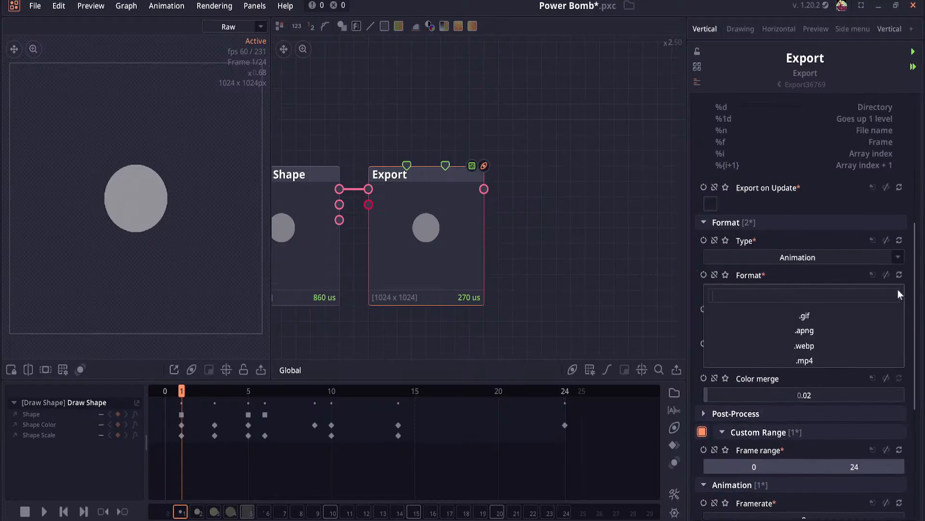
pyautogui.click(898, 256)
pyautogui.click(898, 257)
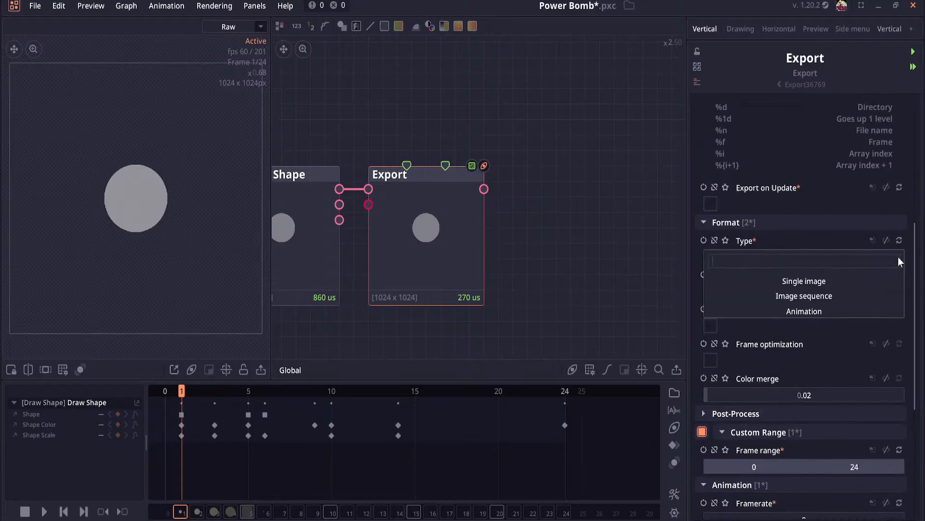
pyautogui.click(814, 296)
pyautogui.click(820, 293)
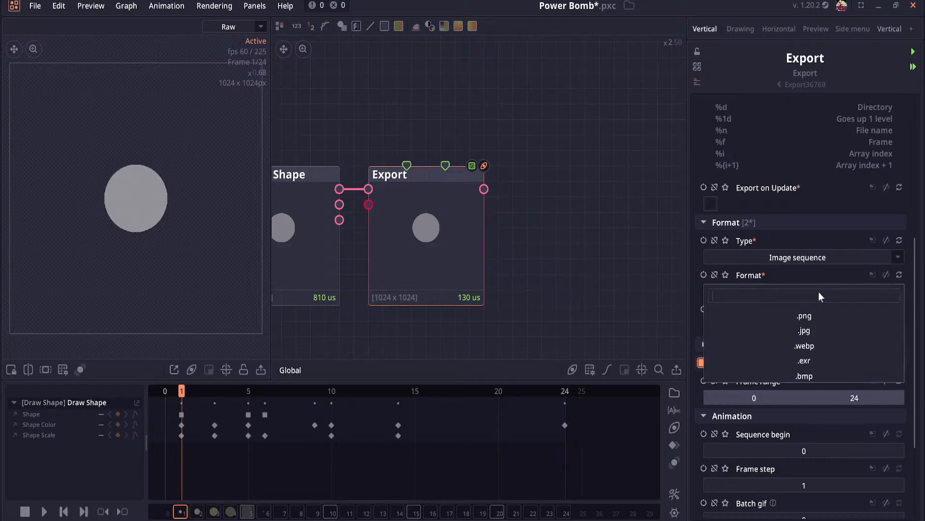
pyautogui.click(820, 278)
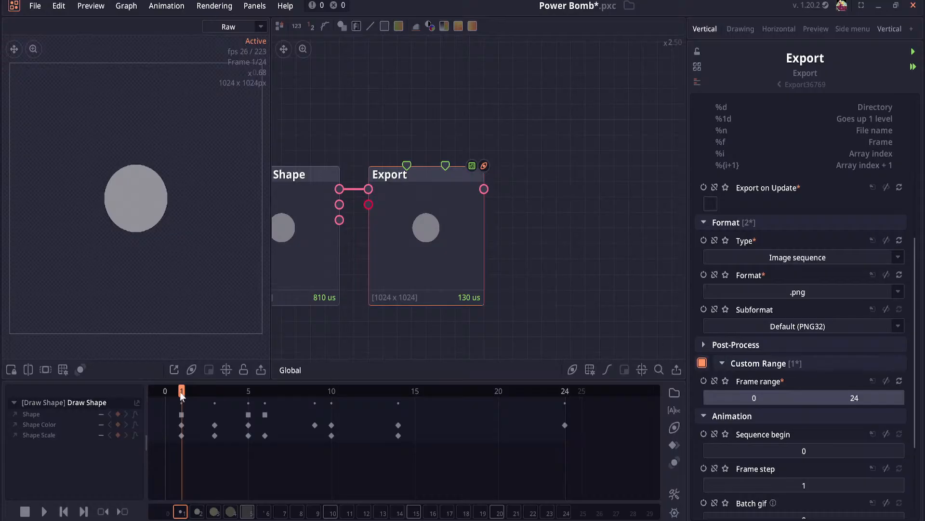
# Step: Switch to the Super Metroid power bomb video on YouTube and rewind it to 0:03 for reference
pyautogui.moveTo(180, 391)
pyautogui.mouseDown()
pyautogui.moveTo(574, 397)
pyautogui.moveTo(233, 409)
pyautogui.moveTo(178, 401)
pyautogui.mouseUp()
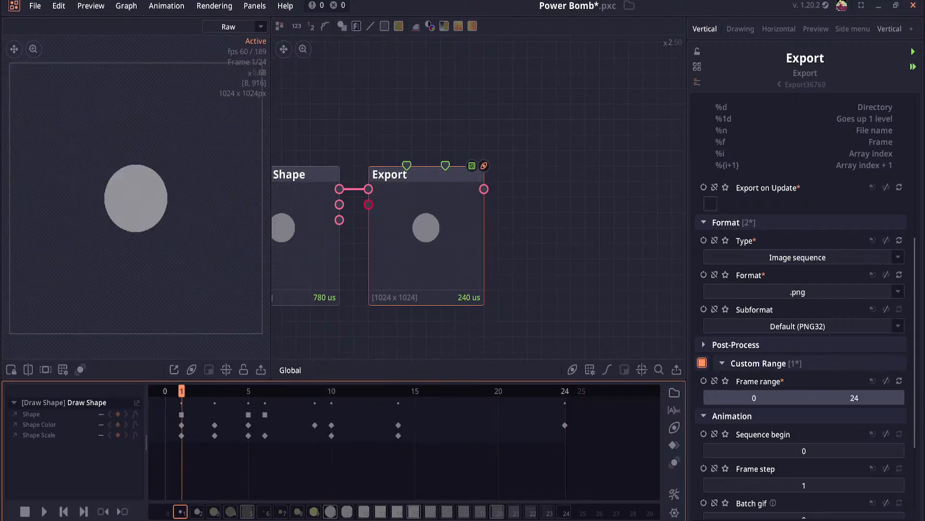
pyautogui.moveTo(133, 220); pyautogui.dragTo(414, 151)
pyautogui.doubleClick(413, 151)
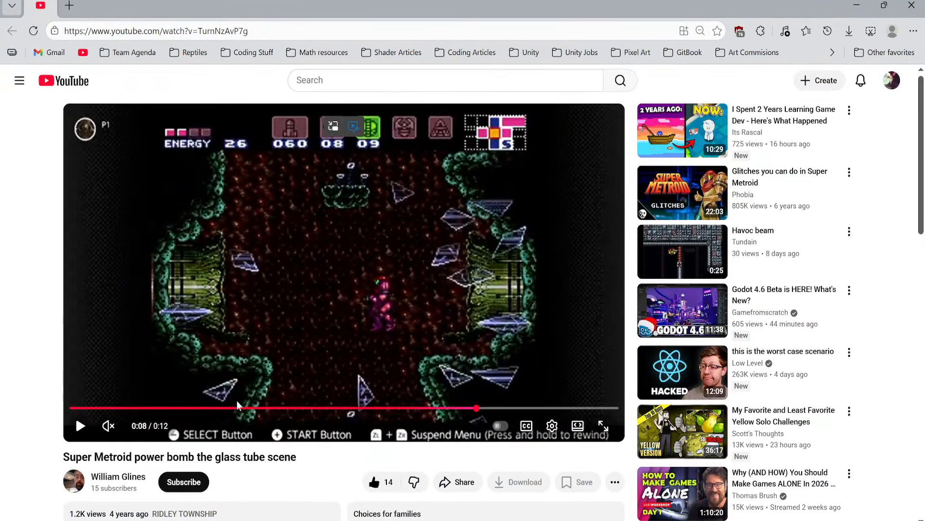
pyautogui.moveTo(236, 404); pyautogui.dragTo(33, 329)
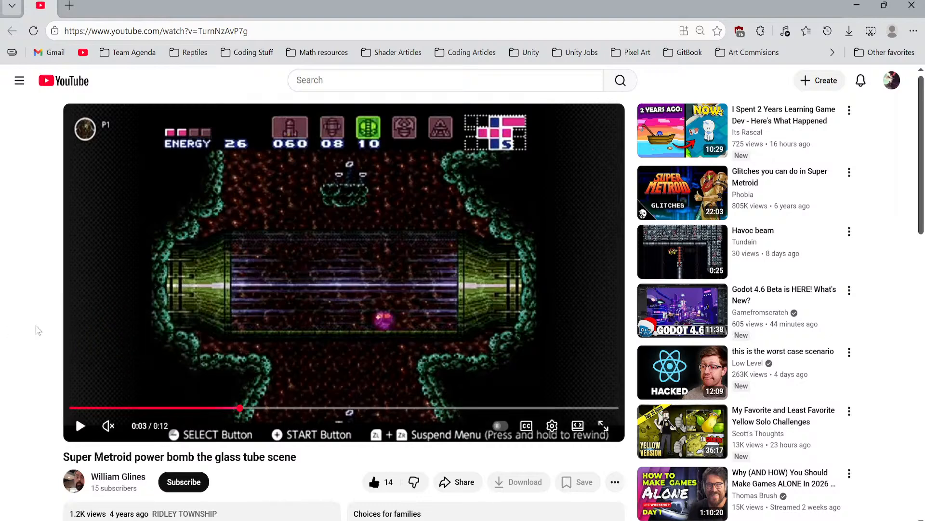
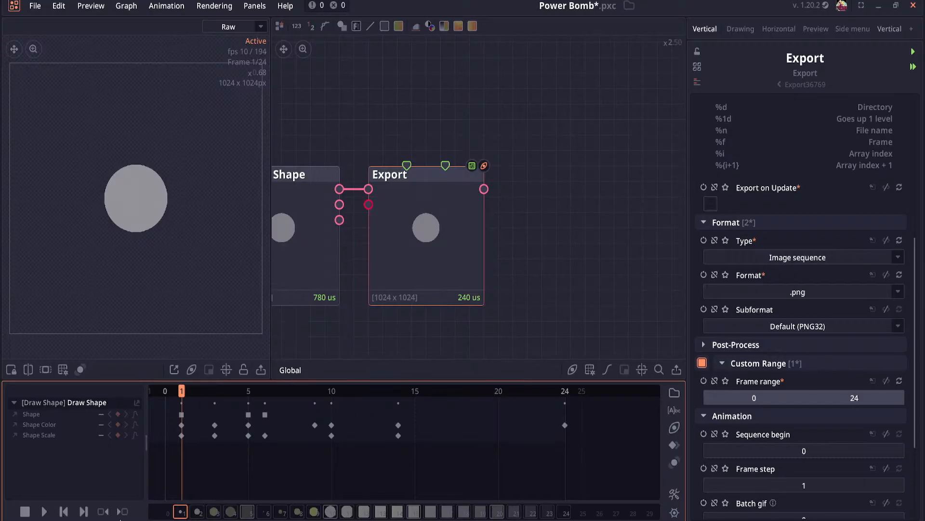
# Step: Return to Pixel Composer, play the animation preview with both nodes in view, and pause it at frame 15
pyautogui.click(42, 511)
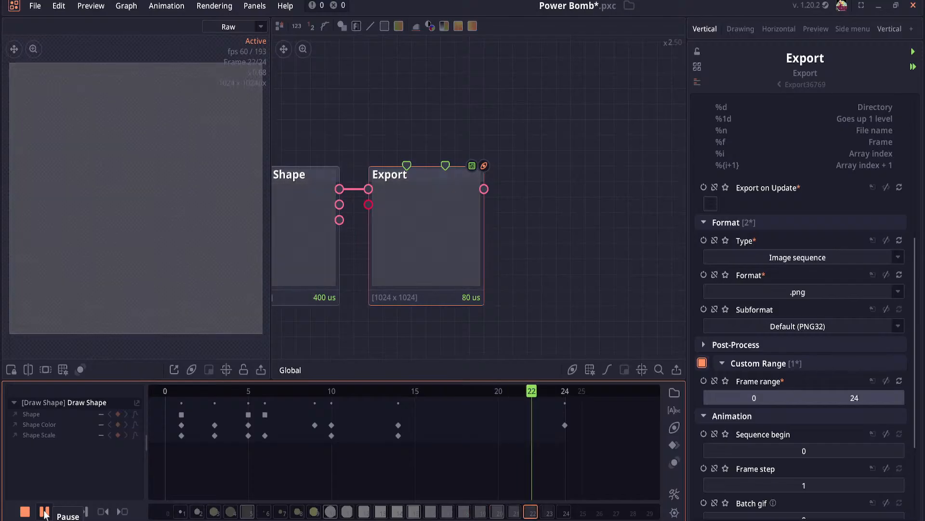
pyautogui.moveTo(420, 254); pyautogui.dragTo(564, 239)
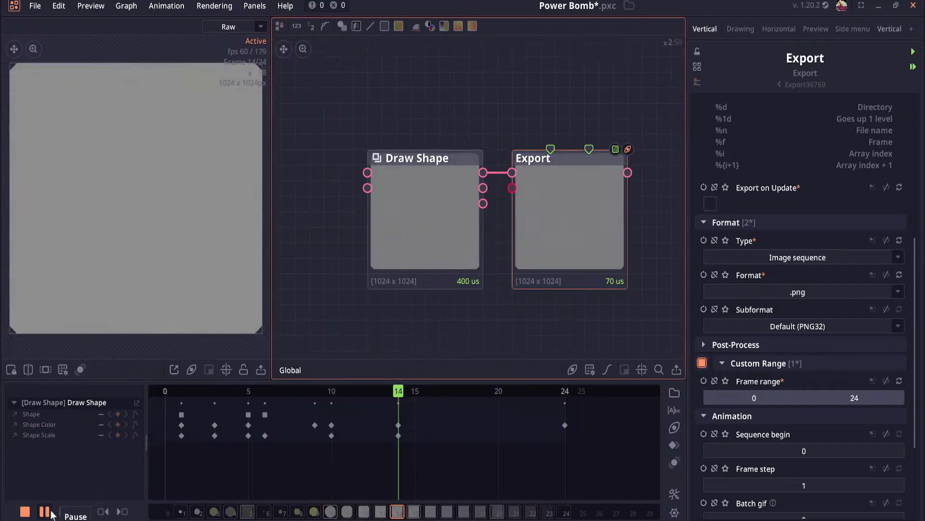
pyautogui.click(49, 514)
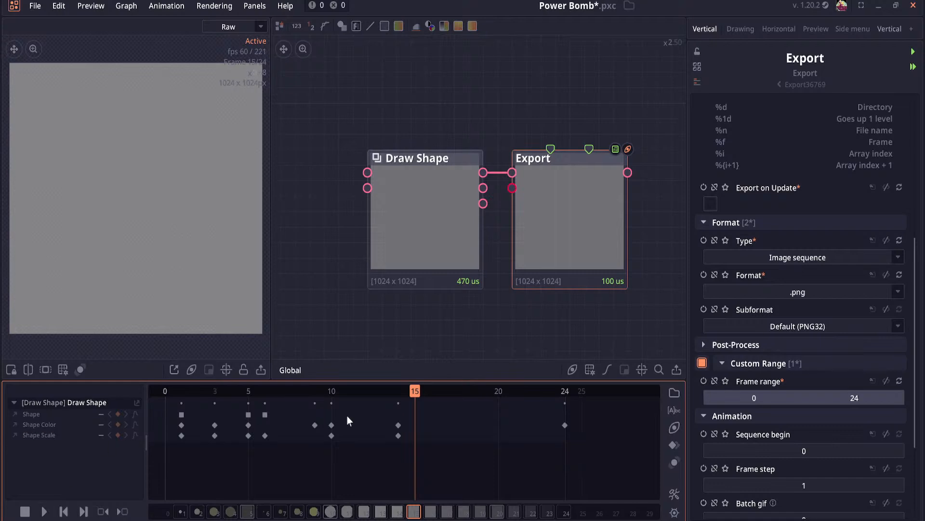
# Step: Set the Export node's Type to Single image with the .png format and save the project to export frame 15
pyautogui.click(898, 326)
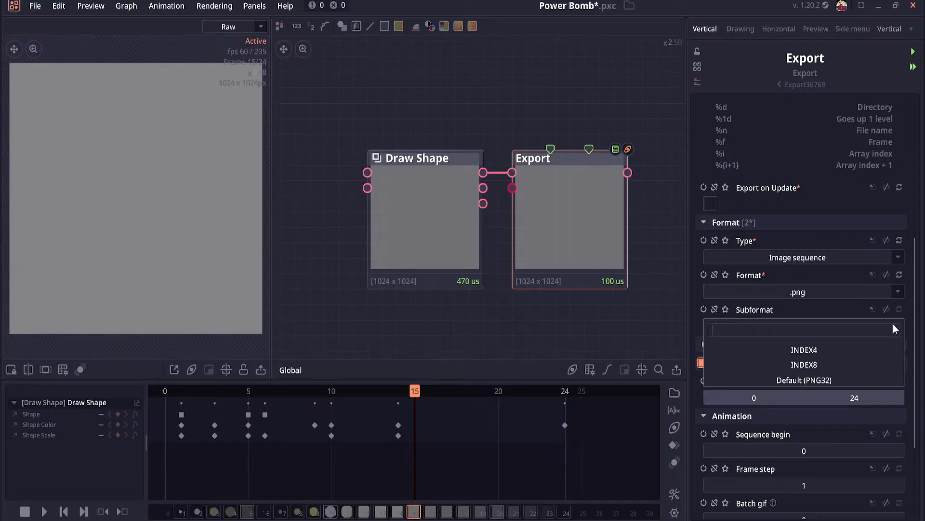
pyautogui.click(892, 324)
pyautogui.click(825, 257)
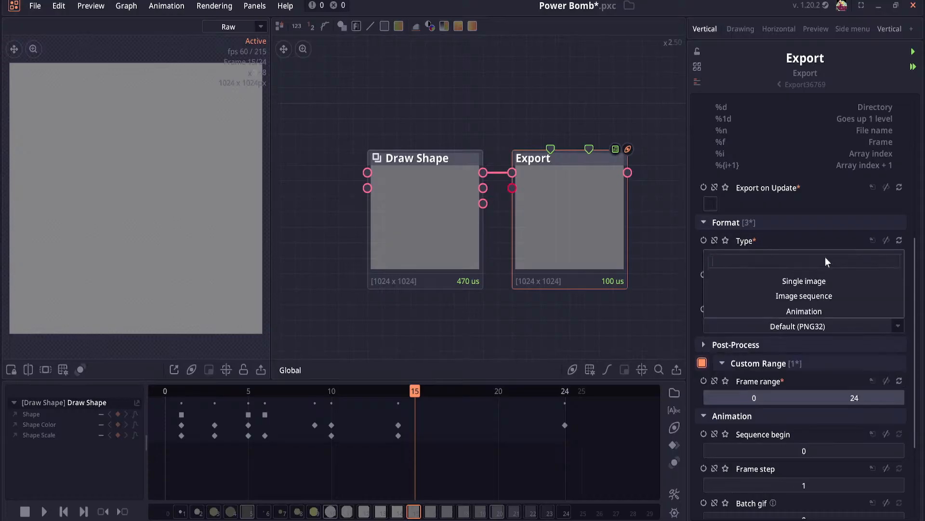
pyautogui.click(823, 281)
pyautogui.click(811, 330)
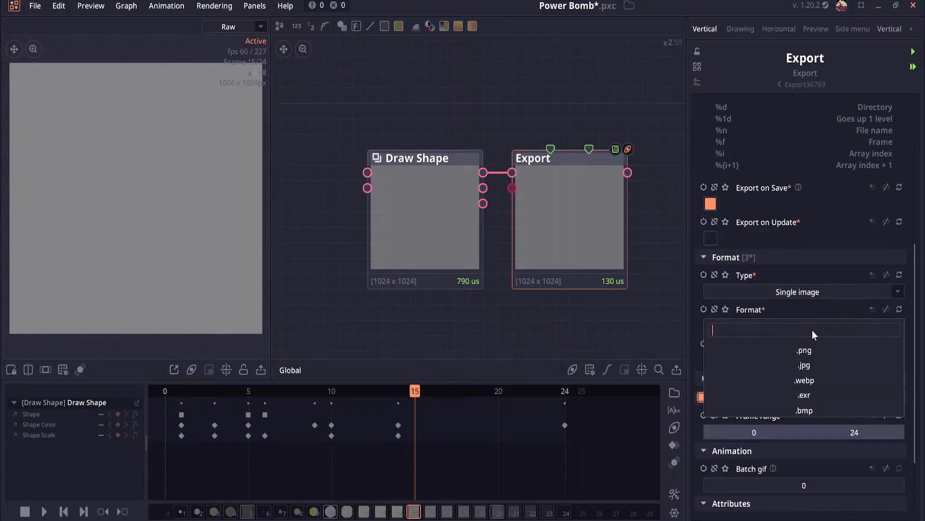
pyautogui.click(819, 310)
pyautogui.hotkey('ctrl', 's')
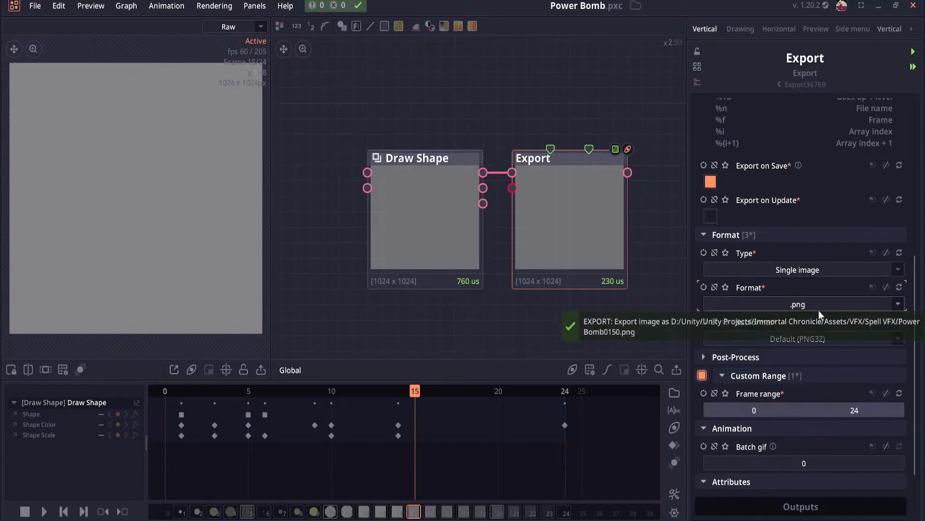
# Step: Read the explanation of the Batch gif setting in the Export node and scrub the timeline back towards the early frames
pyautogui.scroll(-3, 655, 304)
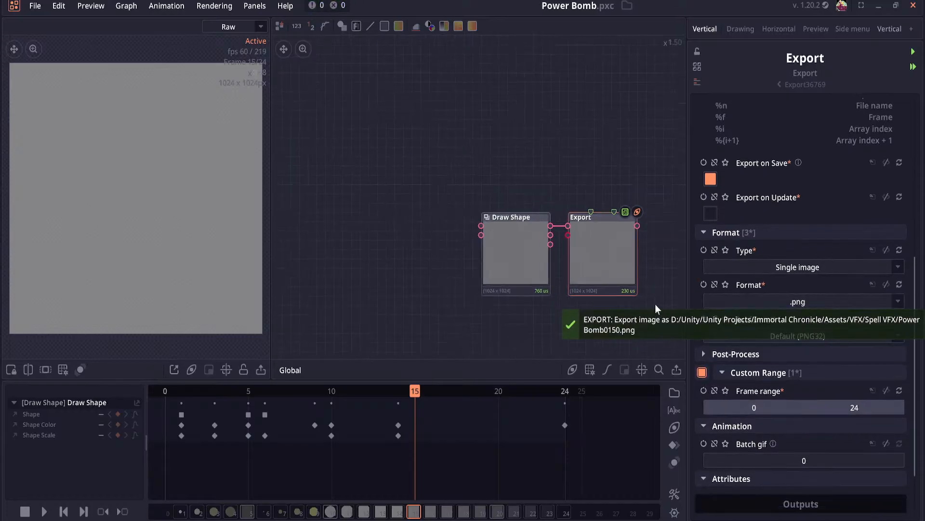
pyautogui.scroll(-2, 775, 399)
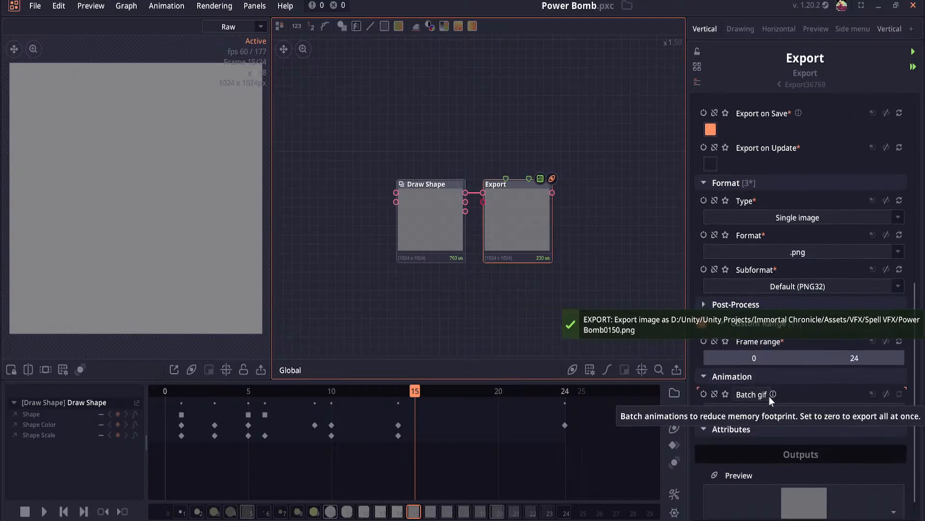
pyautogui.click(768, 398)
pyautogui.moveTo(773, 393)
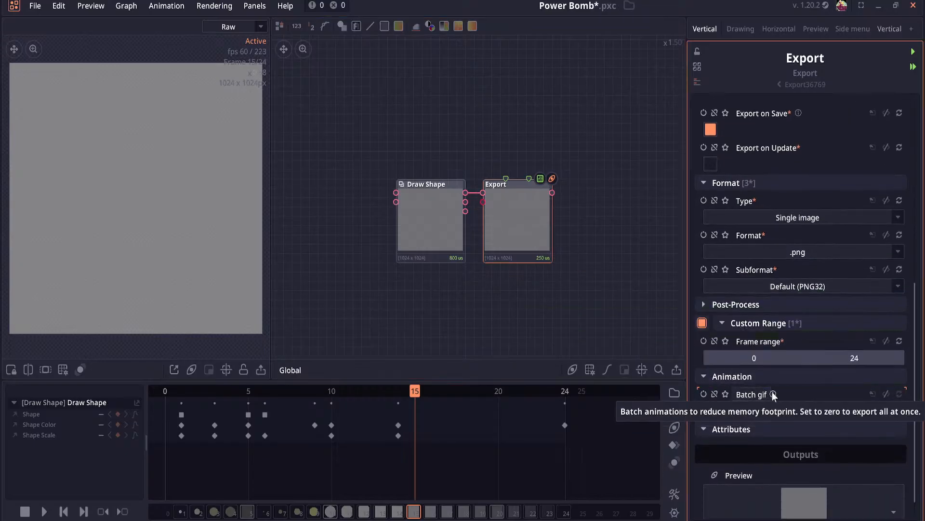
pyautogui.scroll(-1, 791, 393)
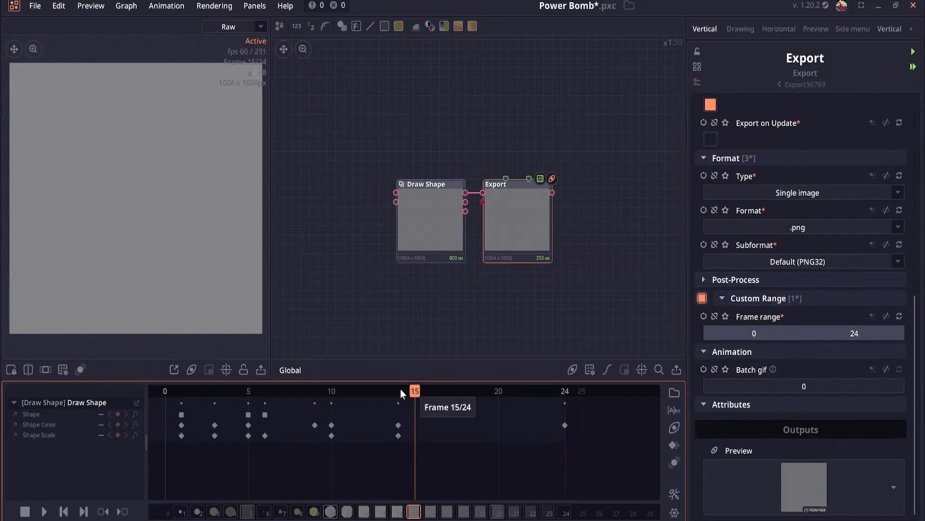
pyautogui.moveTo(400, 389); pyautogui.dragTo(212, 409)
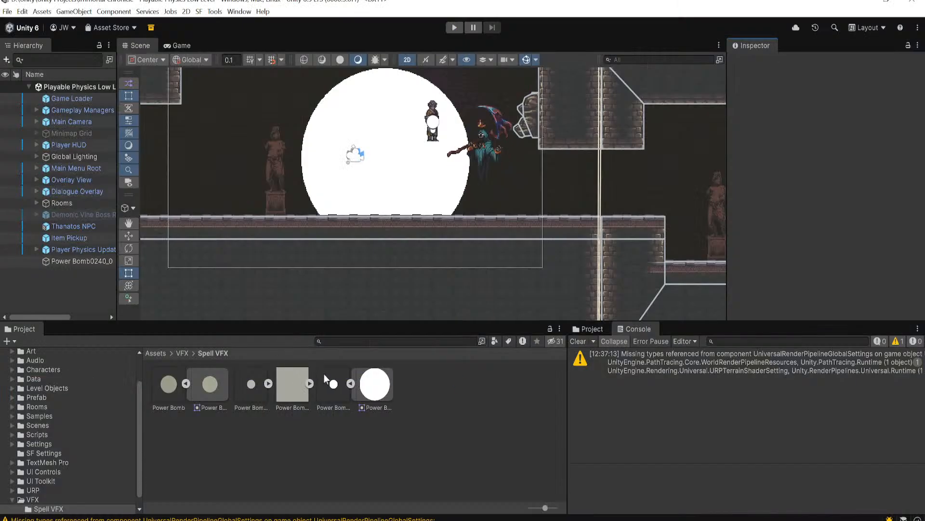
# Step: Examine the sprite contents and import settings of Power Bomb0150.png and Power Bomb0240.gif, including the available texture types
pyautogui.click(302, 388)
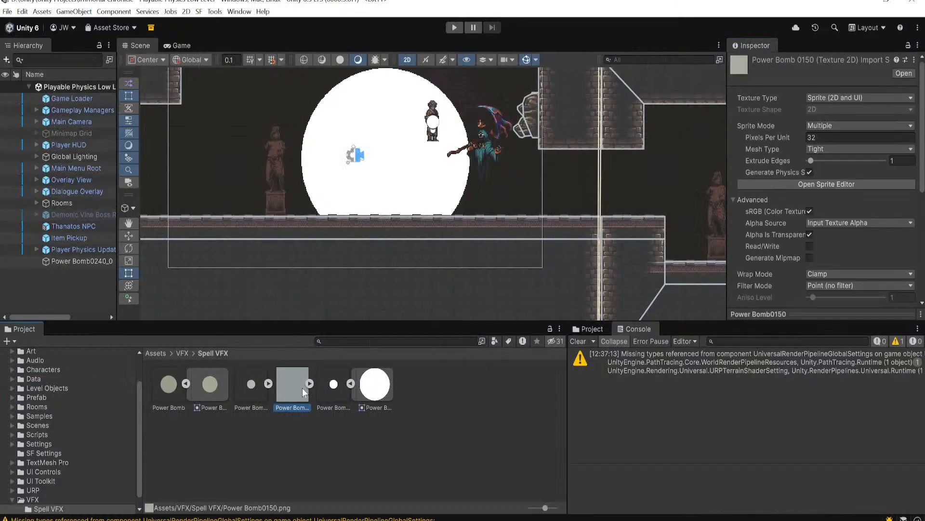
pyautogui.click(310, 385)
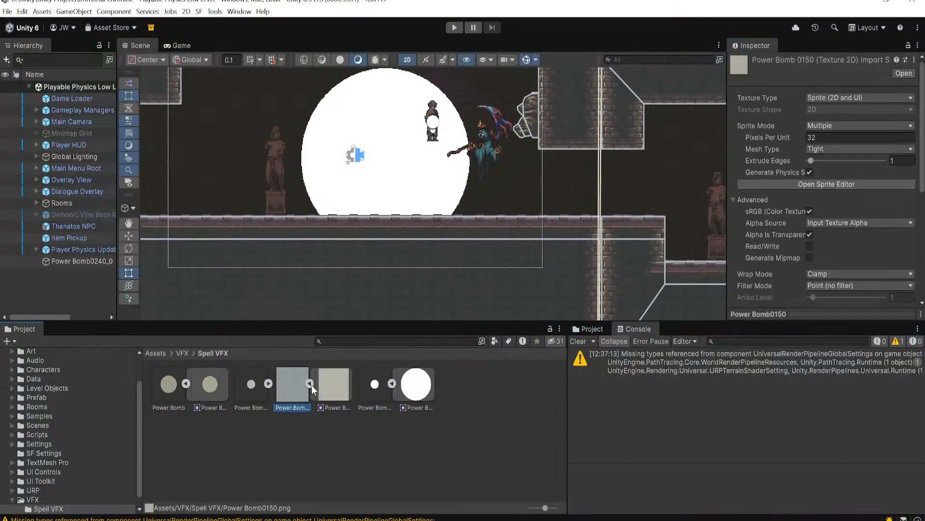
pyautogui.click(309, 384)
pyautogui.moveTo(800, 314)
pyautogui.mouseDown()
pyautogui.moveTo(800, 226)
pyautogui.moveTo(800, 313)
pyautogui.mouseUp()
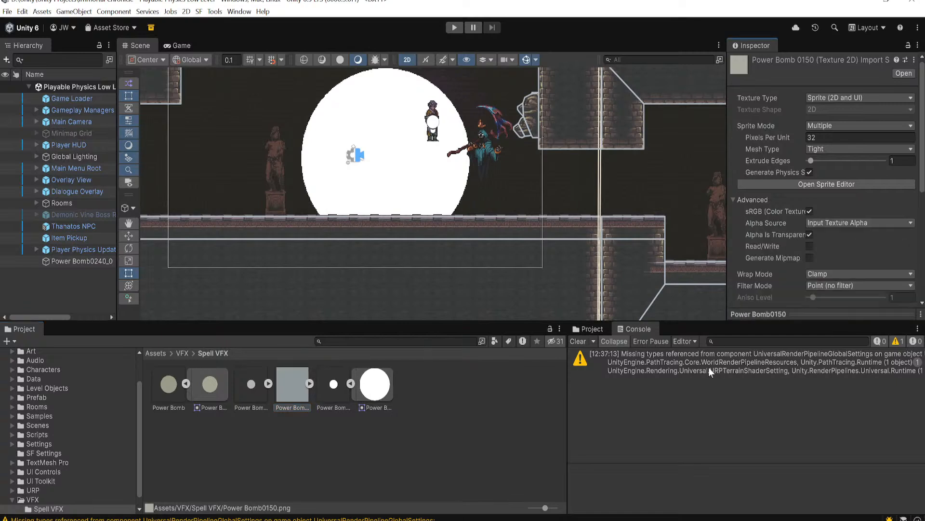
pyautogui.click(331, 407)
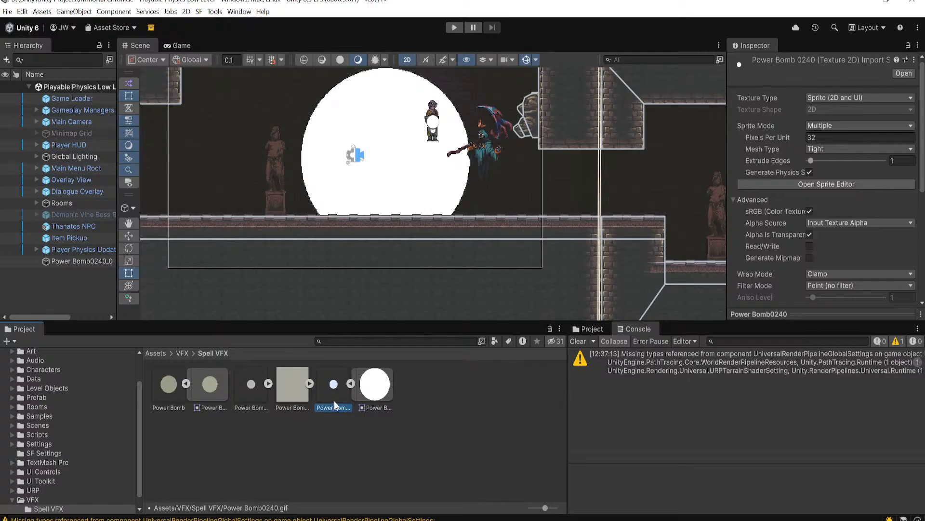
pyautogui.click(828, 99)
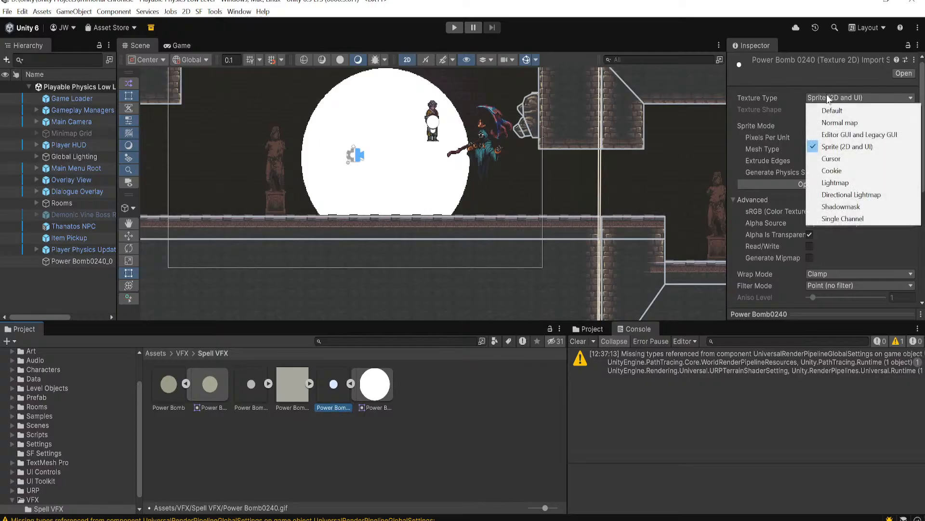
pyautogui.click(770, 248)
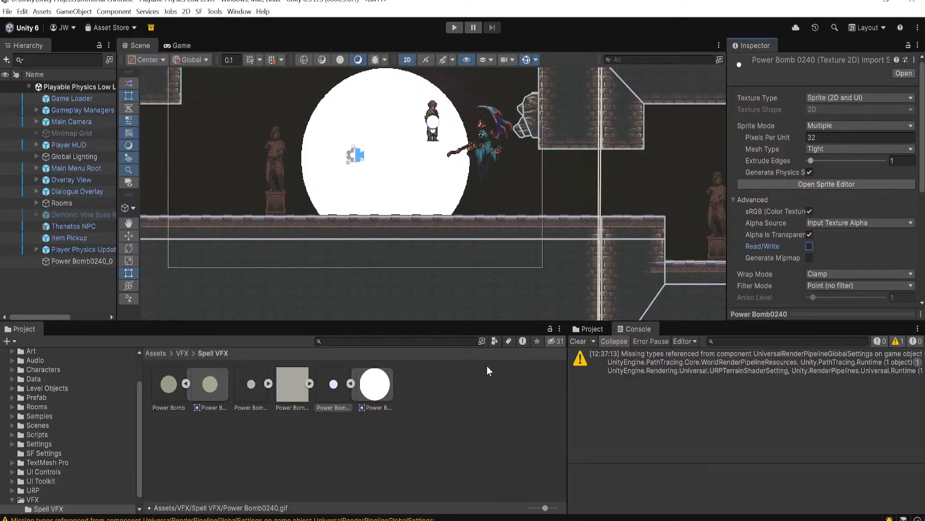
# Step: Delete Power Bomb0240.gif, Power Bomb0150.png and the remaining extra export from Spell VFX, keeping only Power Bomb with its sprite collapsed
pyautogui.click(340, 404)
pyautogui.press('Delete')
pyautogui.press('Return')
pyautogui.click(277, 390)
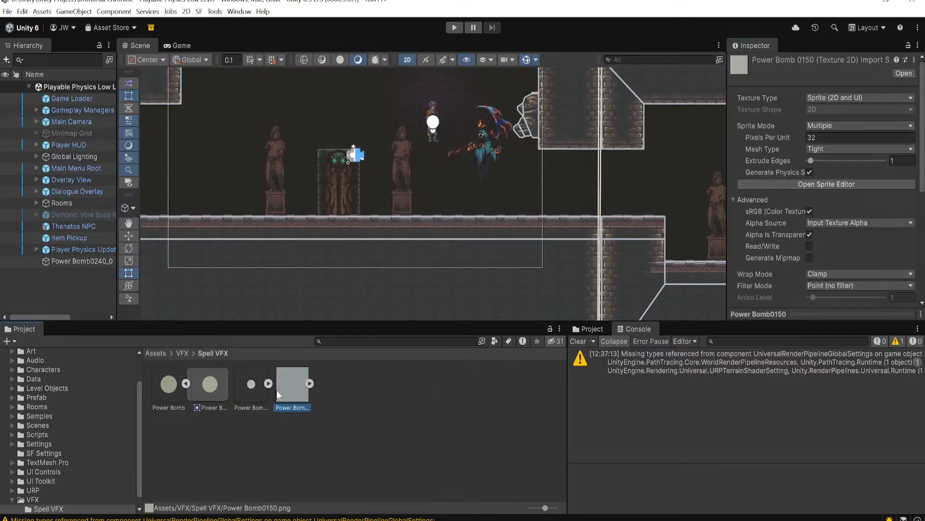
pyautogui.press('Delete')
pyautogui.press('Return')
pyautogui.click(186, 384)
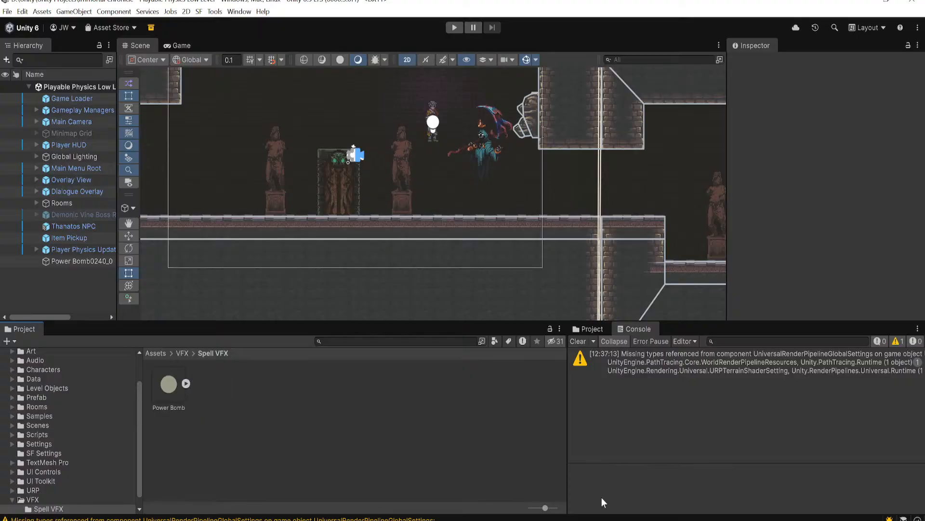
# Step: Switch to Aseprite and create a new 256 x 256 px indexed sprite with a transparent background
pyautogui.click(604, 520)
pyautogui.moveTo(437, 204)
pyautogui.mouseDown()
pyautogui.moveTo(428, 195)
pyautogui.moveTo(432, 207)
pyautogui.mouseUp()
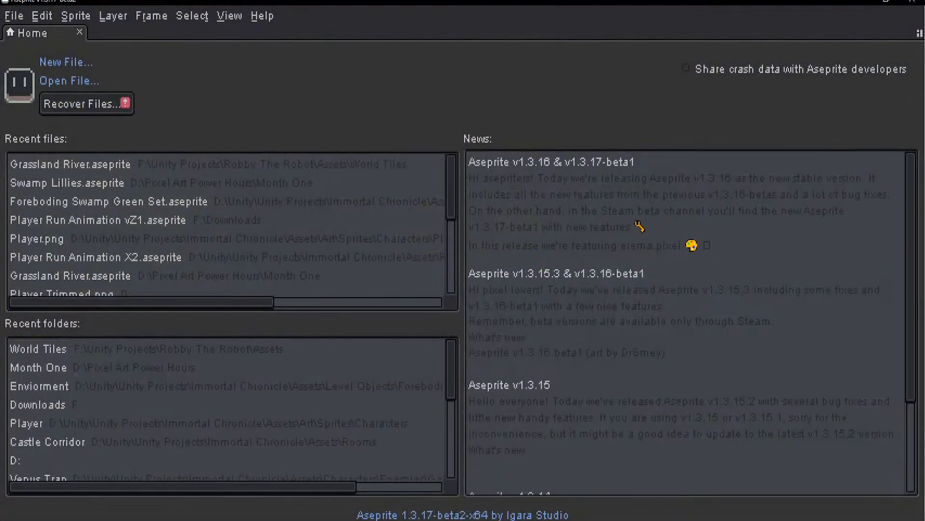
pyautogui.click(14, 16)
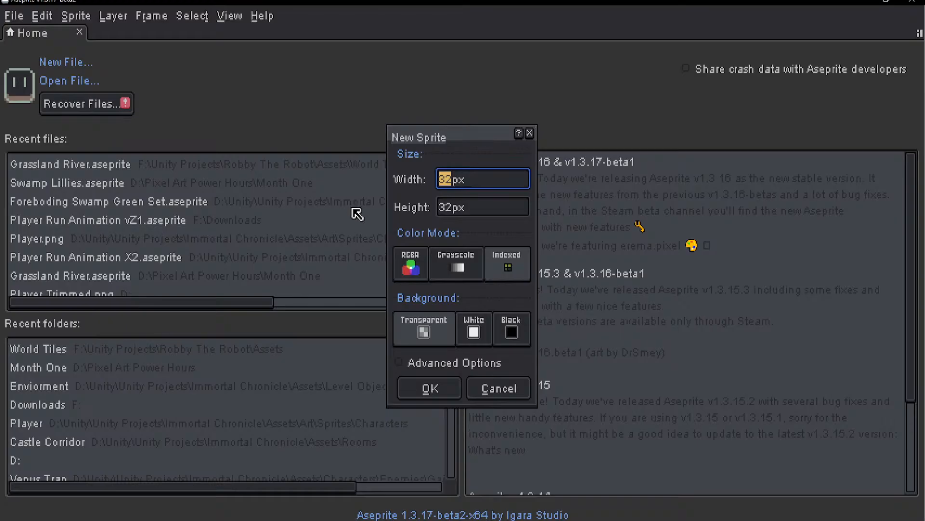
pyautogui.write('256')
pyautogui.press('Tab')
pyautogui.write('256')
pyautogui.press('Return')
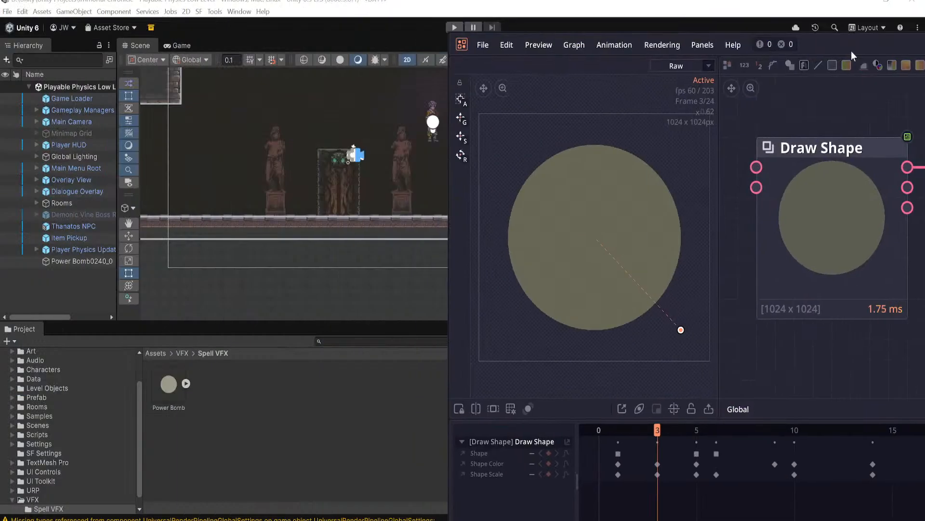
# Step: Maximize Pixel Composer, save the Power Bomb project and close the program
pyautogui.moveTo(851, 51); pyautogui.dragTo(250, 123)
pyautogui.doubleClick(251, 122)
pyautogui.hotkey('ctrl', 's')
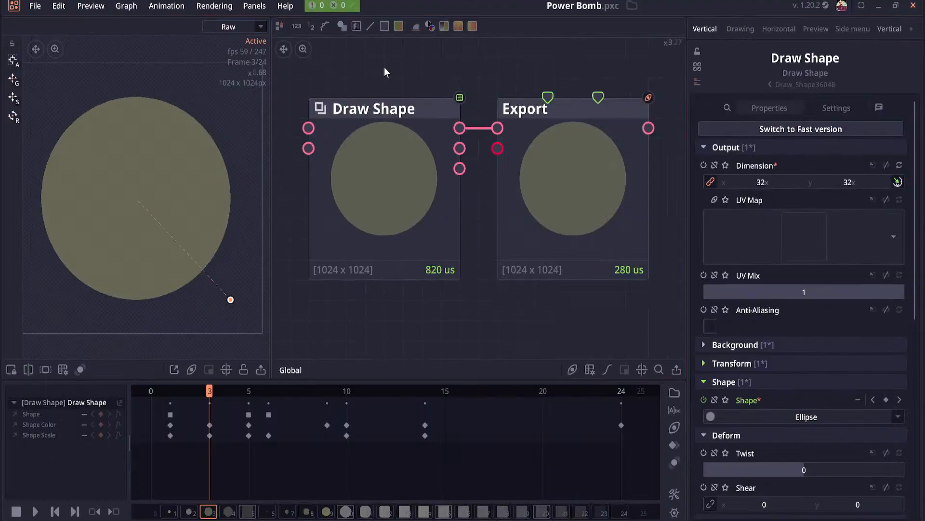
pyautogui.click(914, 6)
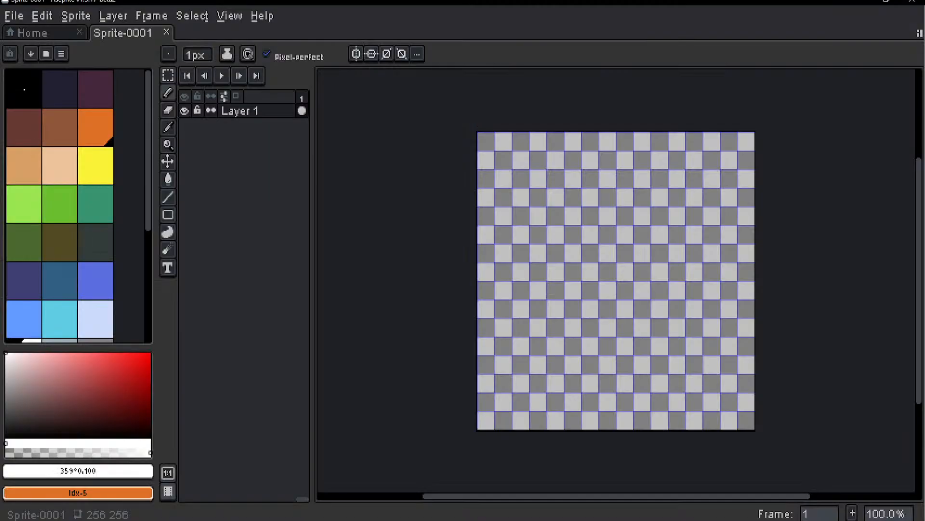
# Step: Rename Layer 1 to Explosion in the Aseprite sprite and choose the Filled Ellipse tool
pyautogui.click(237, 116)
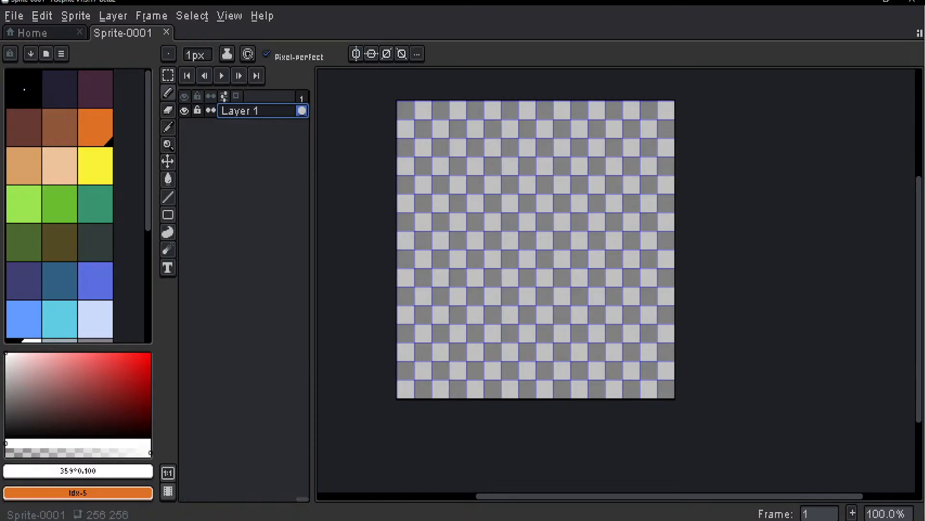
pyautogui.write('Explosion')
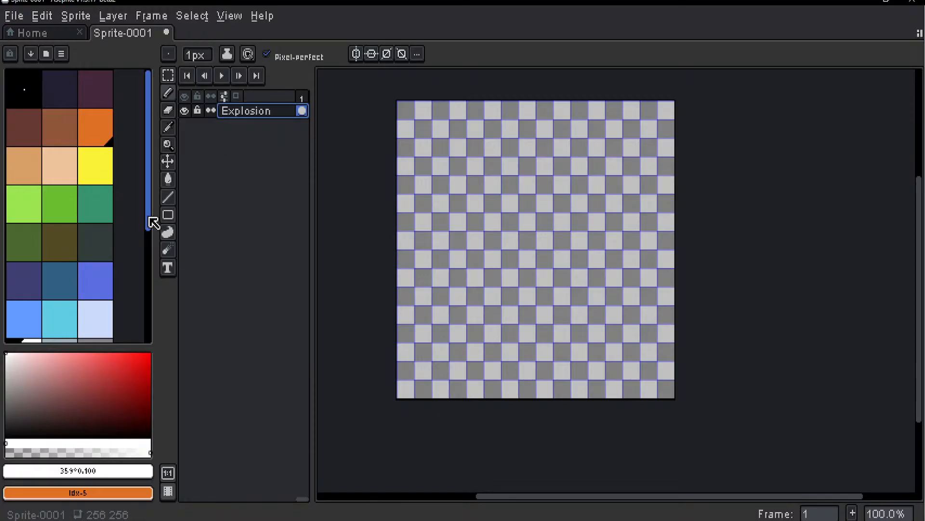
pyautogui.click(170, 215)
pyautogui.click(234, 215)
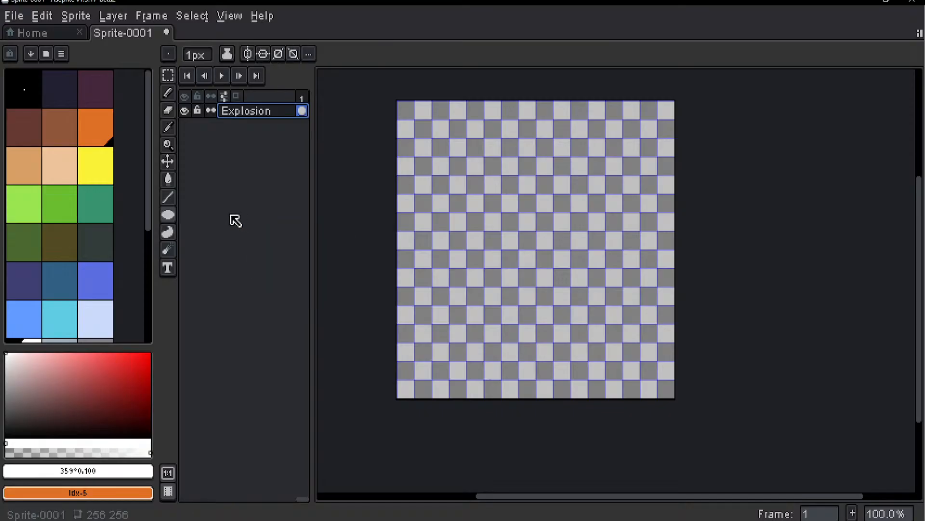
# Step: Hide the grid and draw a solid white circle about 28 px across near the canvas centre
pyautogui.scroll(1, 482, 229)
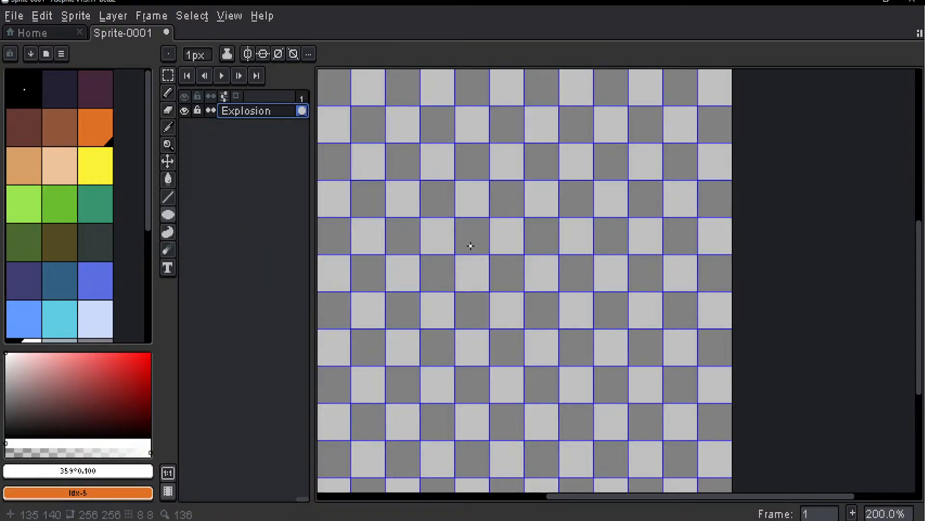
pyautogui.hotkey('ctrl', "'")
pyautogui.moveTo(466, 214); pyautogui.dragTo(452, 201)
pyautogui.moveTo(470, 232); pyautogui.dragTo(488, 229)
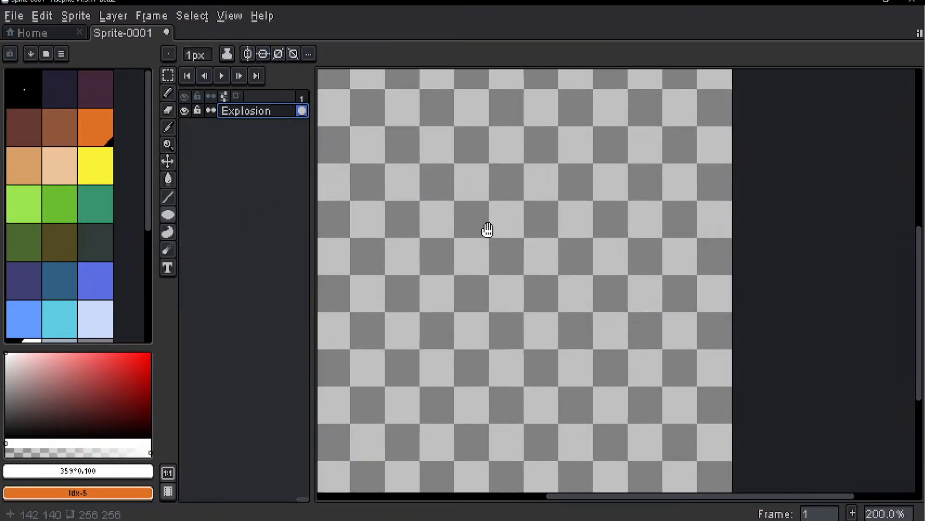
pyautogui.scroll(-1, 488, 230)
pyautogui.scroll(1, 516, 279)
pyautogui.scroll(-1, 524, 263)
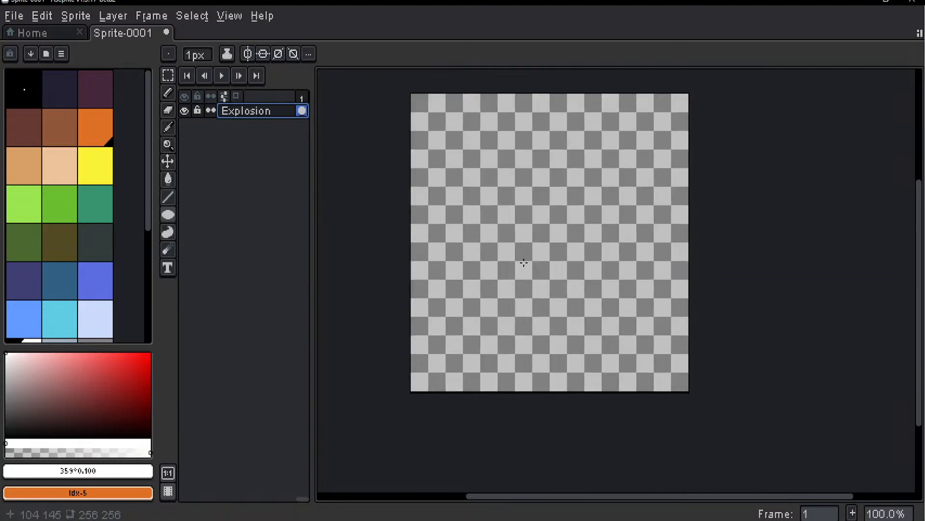
pyautogui.moveTo(524, 220); pyautogui.dragTo(554, 245)
pyautogui.scroll(2, 557, 248)
pyautogui.scroll(-1, 621, 256)
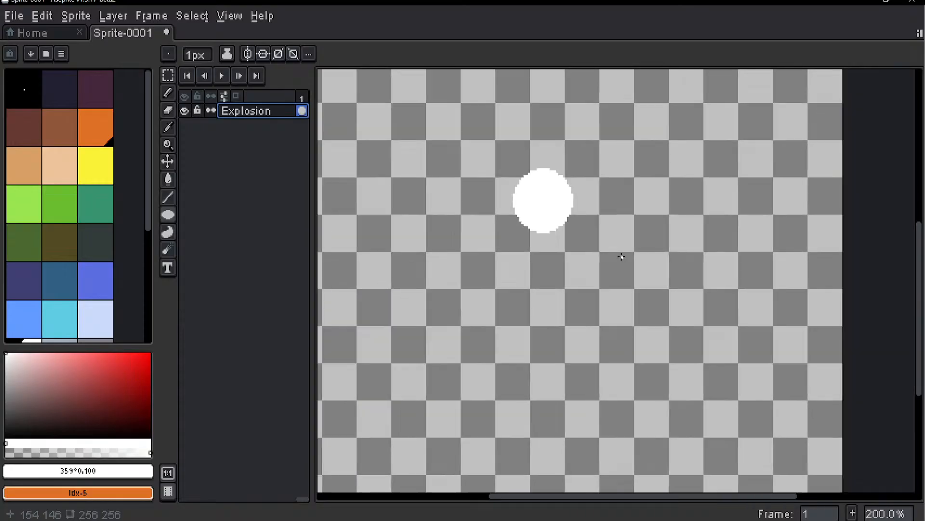
pyautogui.scroll(-3, 621, 256)
pyautogui.scroll(3, 604, 252)
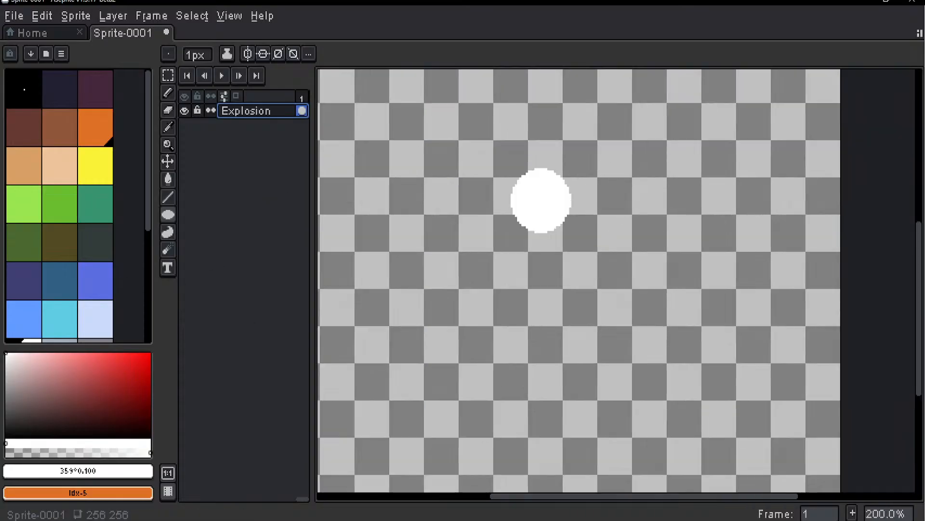
# Step: Unlock the workspace layout, dock the timeline beneath the canvas and lock the layout again
pyautogui.moveTo(502, 225); pyautogui.dragTo(444, 249)
pyautogui.moveTo(314, 128)
pyautogui.mouseDown()
pyautogui.moveTo(331, 128)
pyautogui.moveTo(328, 118)
pyautogui.mouseUp()
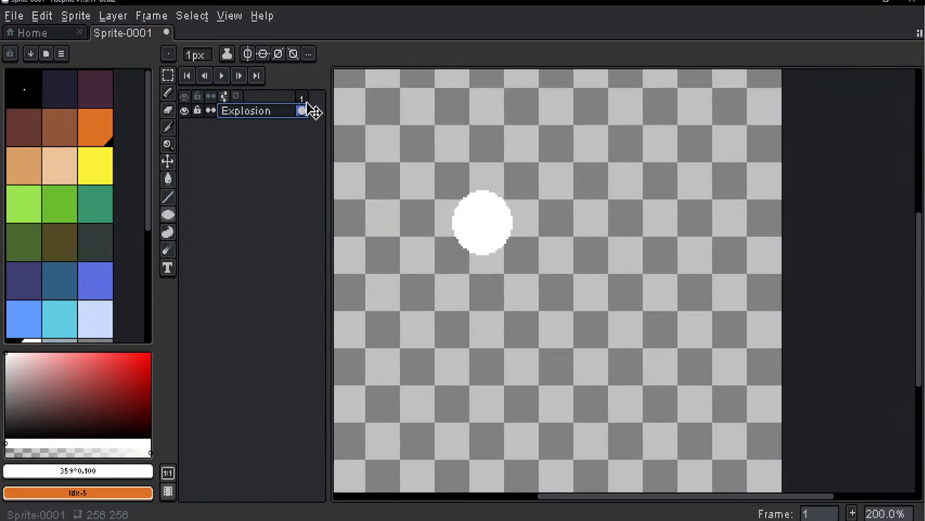
pyautogui.click(919, 37)
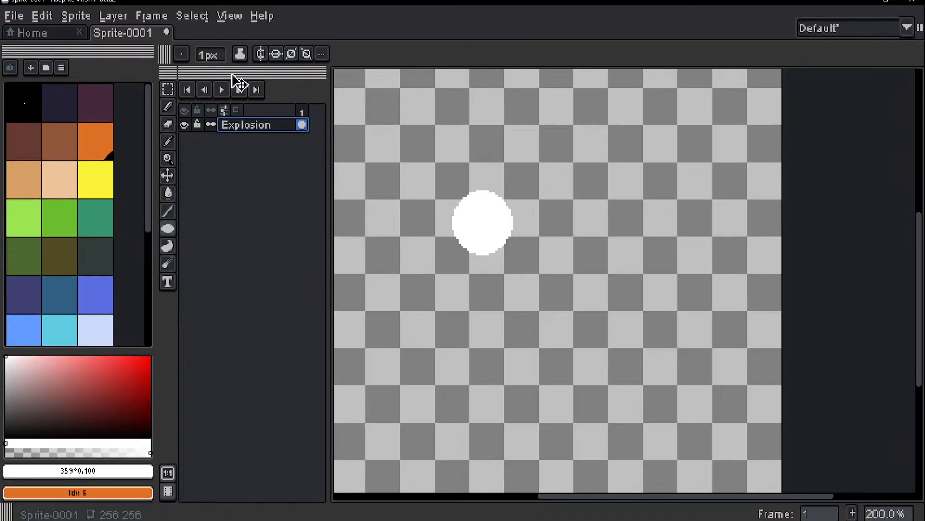
pyautogui.moveTo(236, 82); pyautogui.dragTo(256, 441)
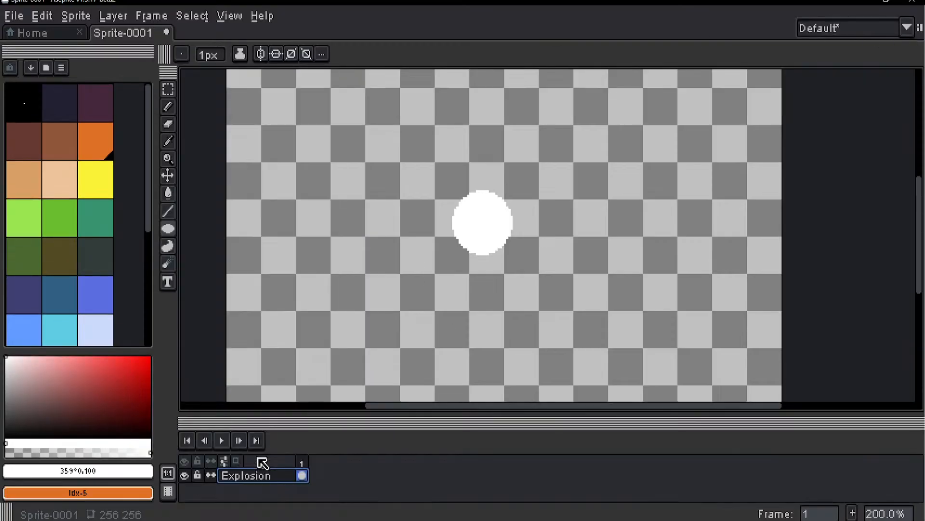
pyautogui.click(920, 32)
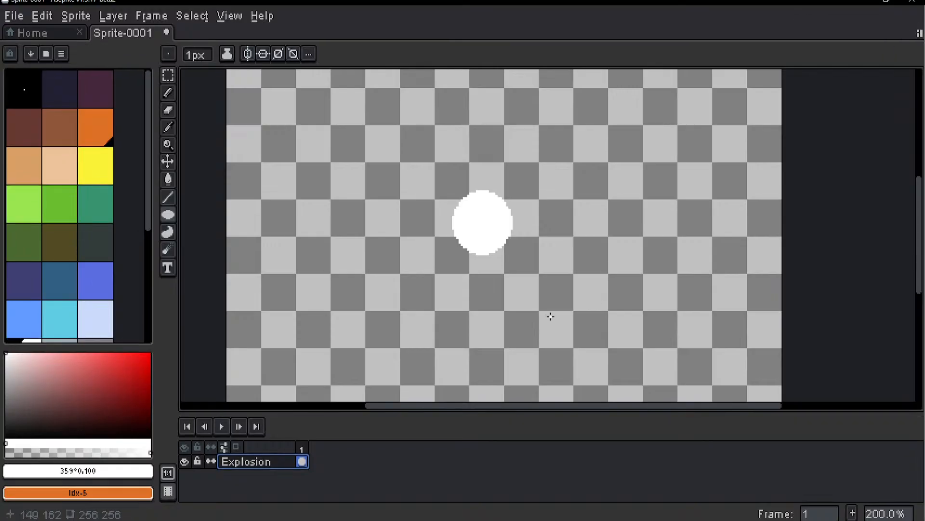
pyautogui.click(306, 450)
pyautogui.hotkey('shift', 'n')
pyautogui.hotkey('ctrl', 'z')
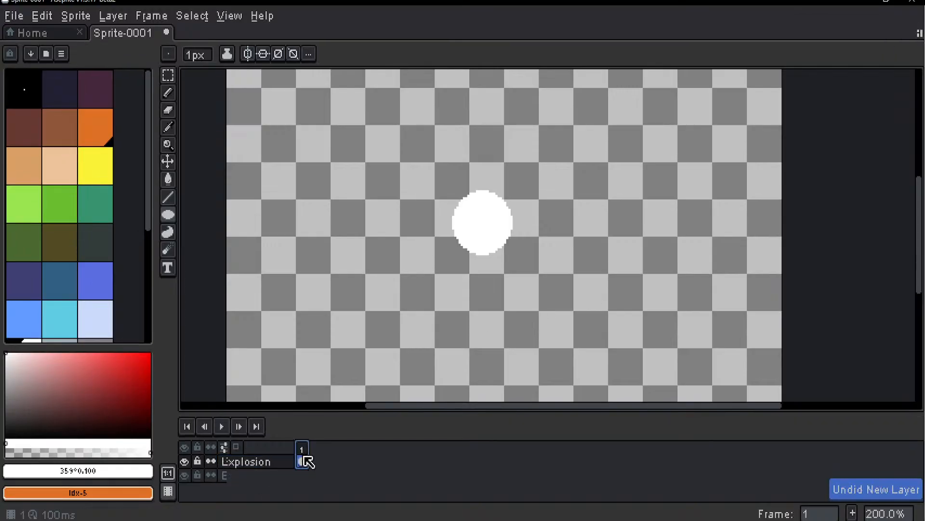
pyautogui.hotkey('ctrl', 'n')
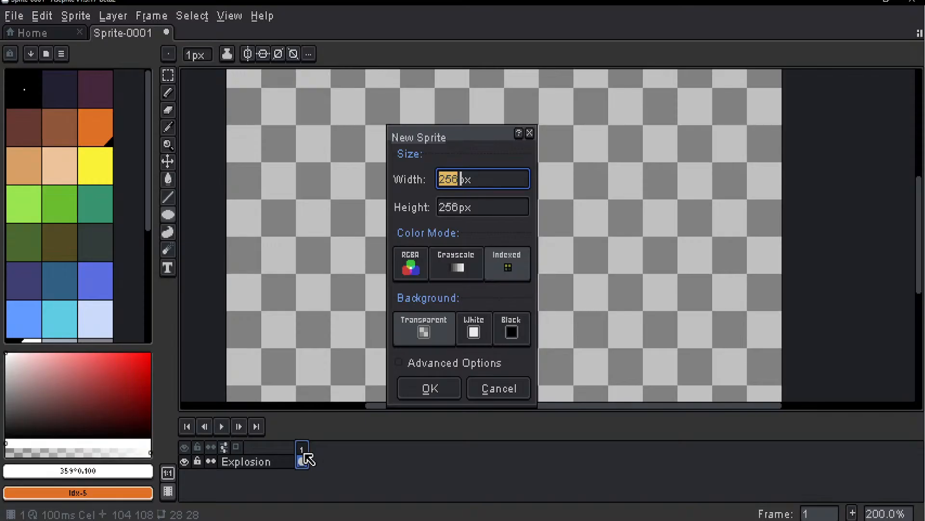
pyautogui.click(499, 390)
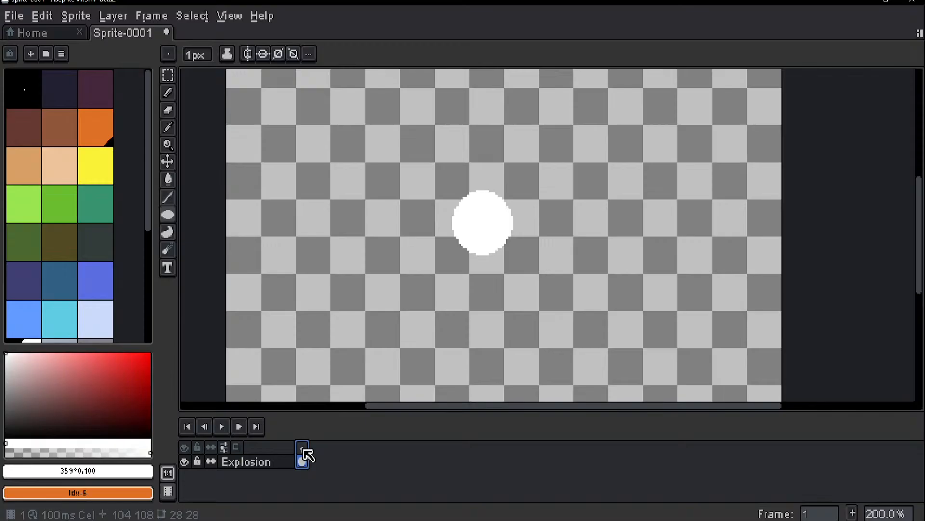
# Step: Add a second frame that copies the first frame's circle, compare both frames and make frame 2's Explosion cel active
pyautogui.scroll(-1, 428, 248)
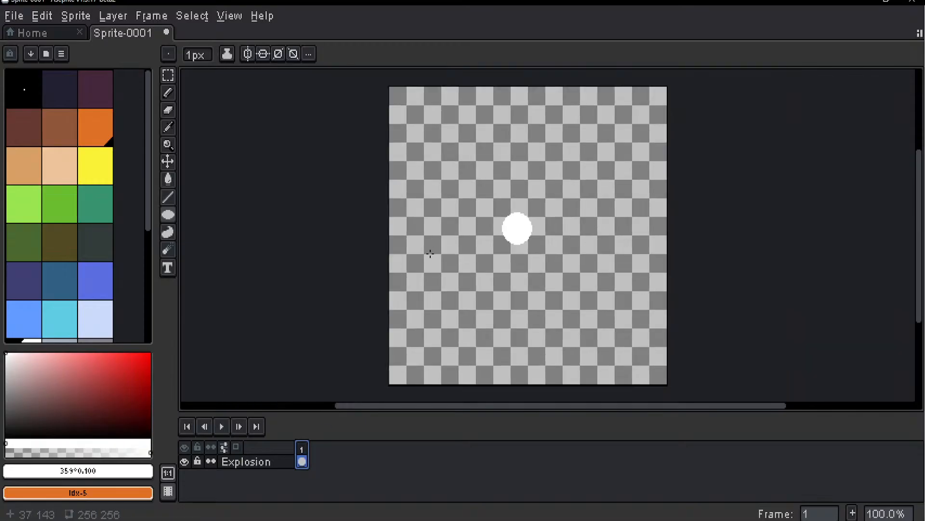
pyautogui.rightClick(302, 450)
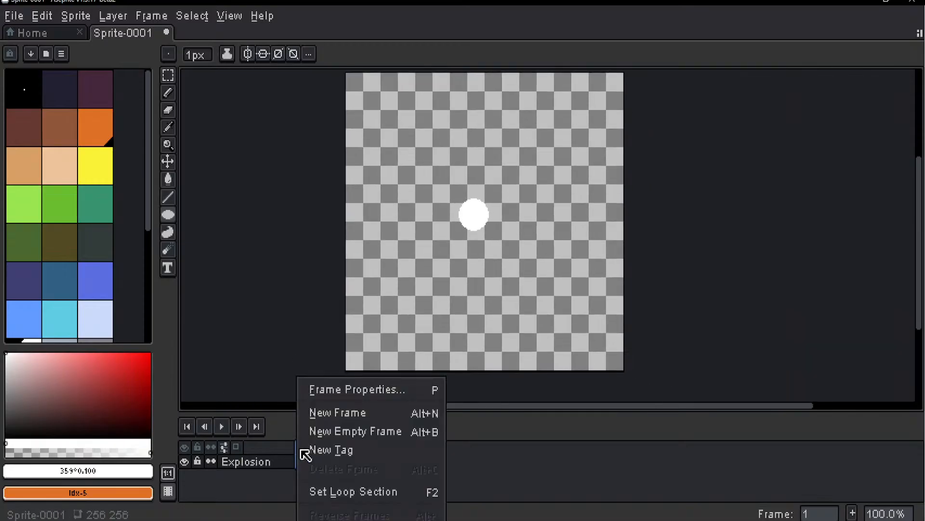
pyautogui.click(434, 413)
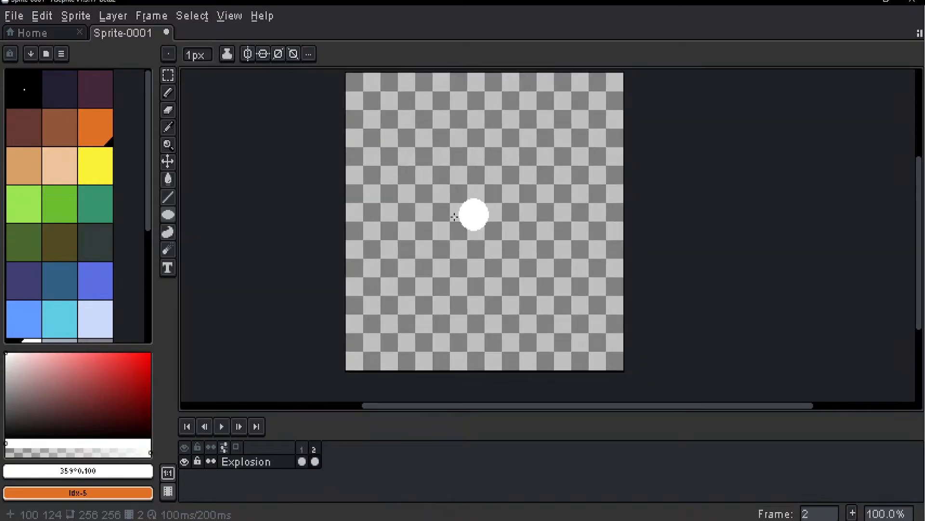
pyautogui.moveTo(459, 217); pyautogui.dragTo(465, 230)
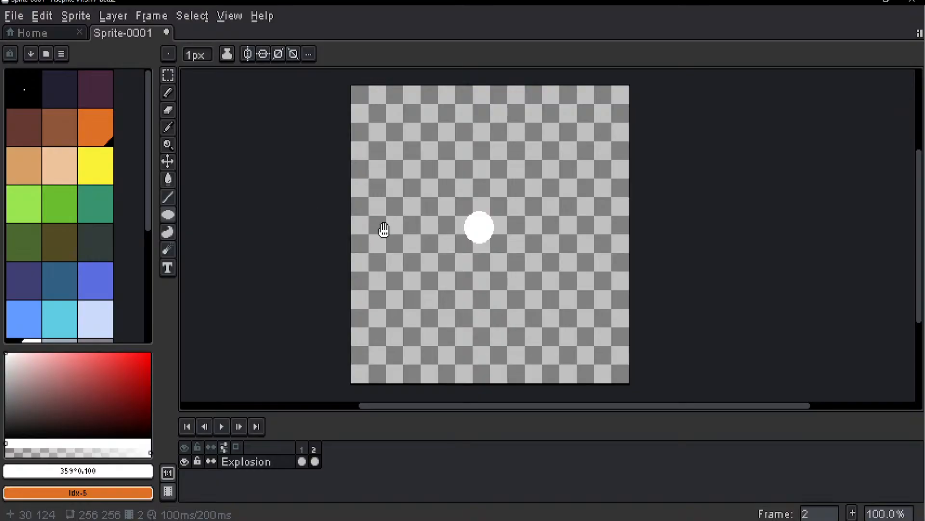
pyautogui.moveTo(384, 229); pyautogui.dragTo(385, 230)
pyautogui.scroll(1, 403, 230)
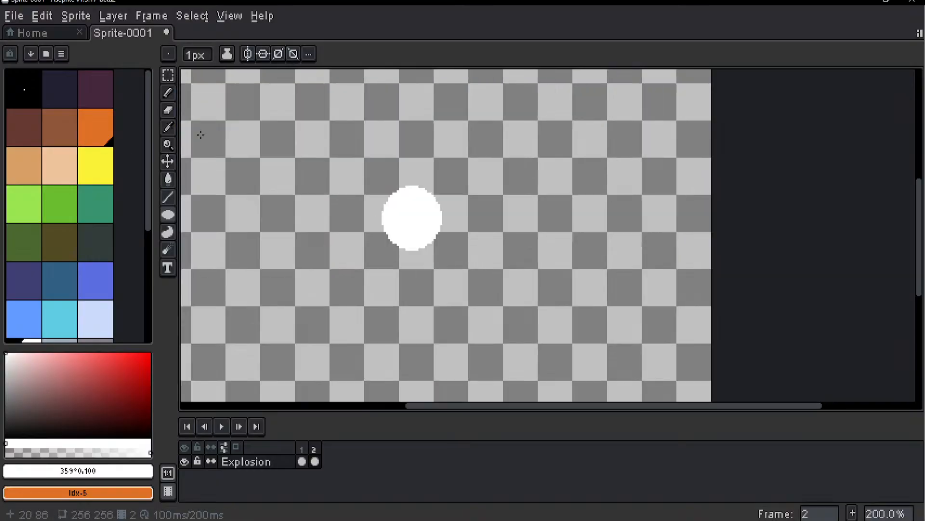
pyautogui.click(301, 461)
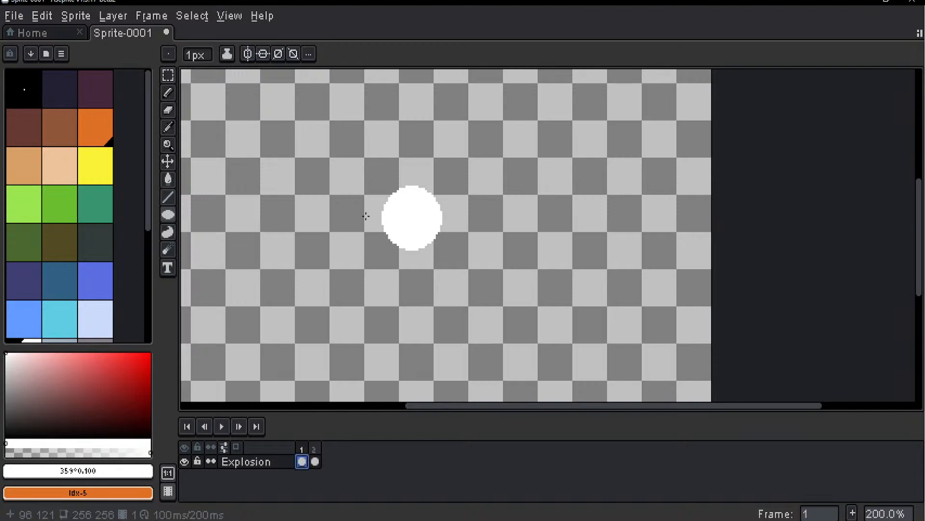
pyautogui.click(315, 461)
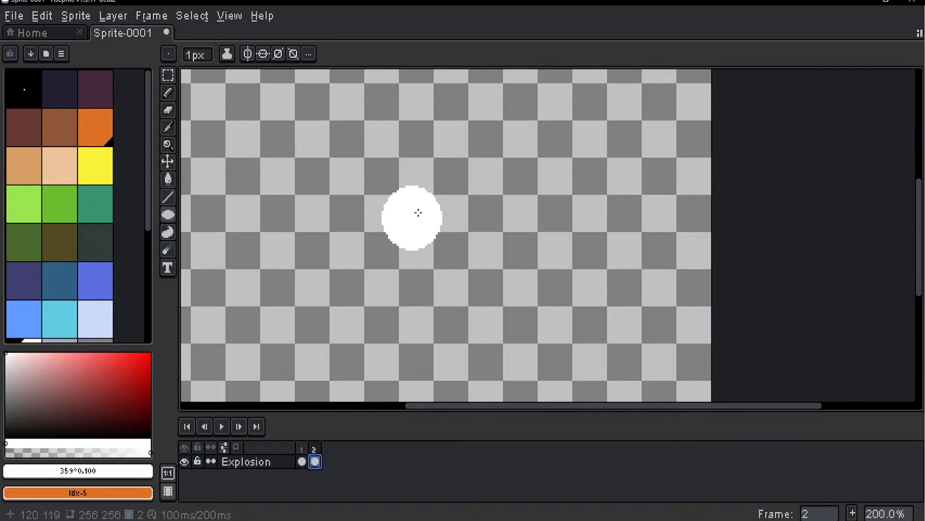
# Step: Try to draw a larger filled ellipse over frame 2's circle and to move that circle, undoing both edits
pyautogui.moveTo(380, 186); pyautogui.dragTo(464, 260)
pyautogui.hotkey('ctrl', 'z')
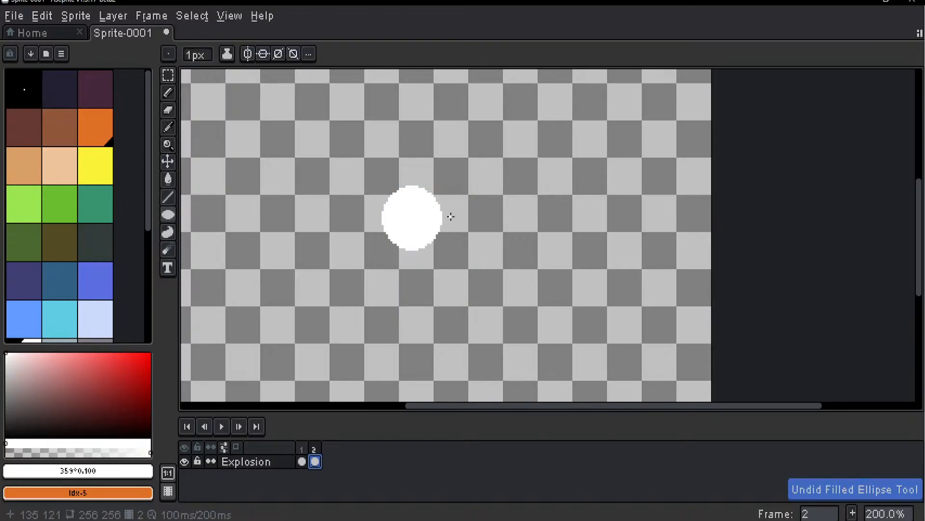
pyautogui.click(168, 161)
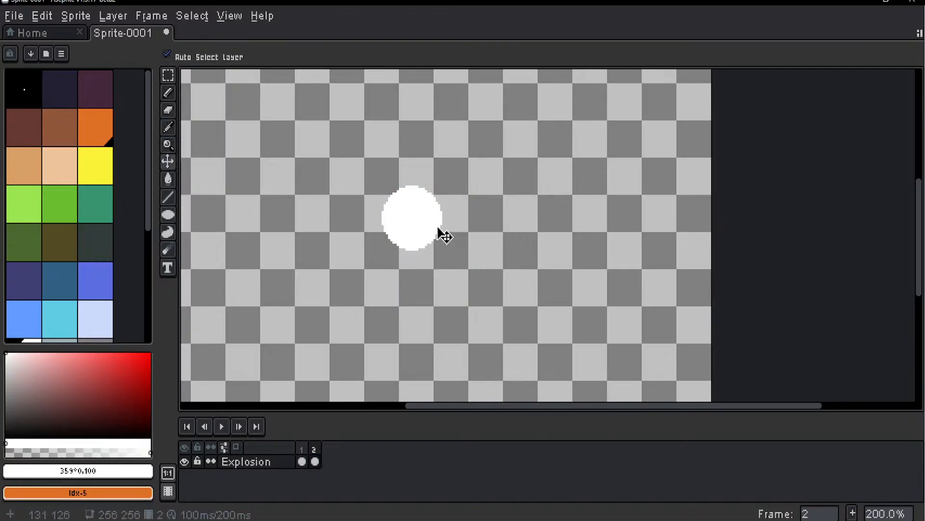
pyautogui.moveTo(444, 236); pyautogui.dragTo(426, 227)
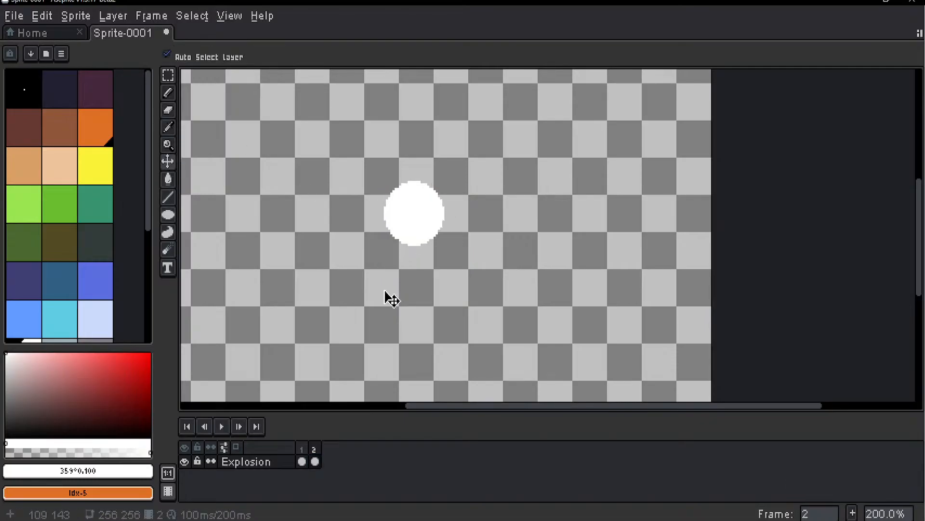
pyautogui.hotkey('ctrl', 'z')
pyautogui.hotkey('ctrl', 'z')
# Step: Delete frame 2 from the timeline, keeping only frame 1
pyautogui.click(302, 460)
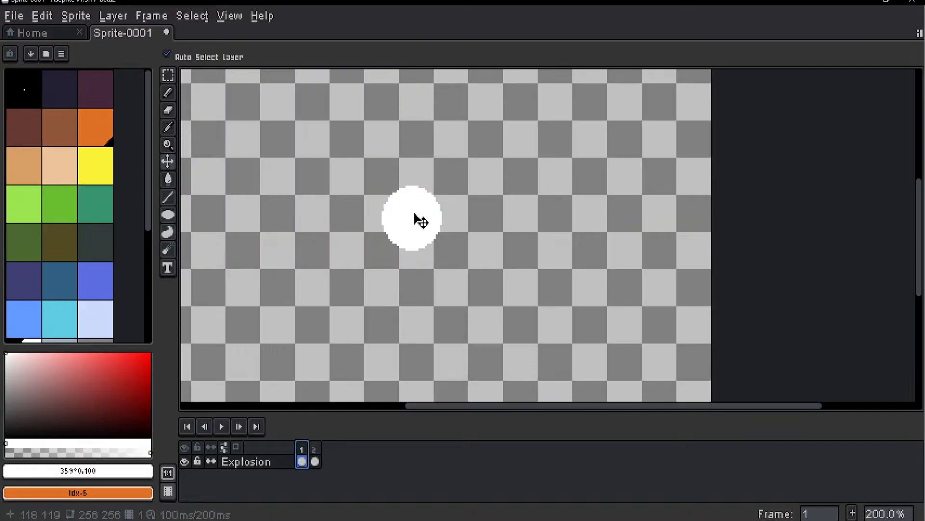
pyautogui.click(315, 448)
pyautogui.press('Delete')
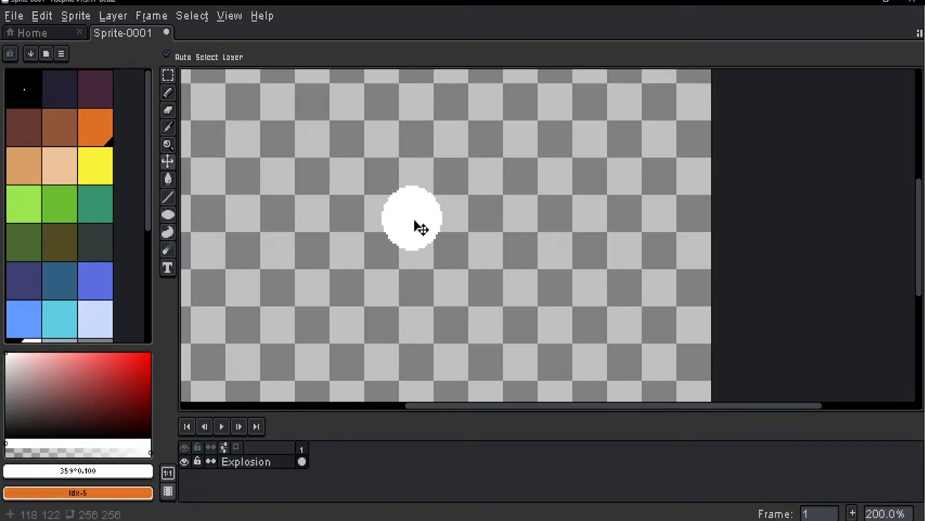
# Step: Move frame 1's white circle slightly up and right to position 106, 106 and add a second frame copying it
pyautogui.moveTo(421, 227); pyautogui.dragTo(424, 223)
pyautogui.click(309, 453)
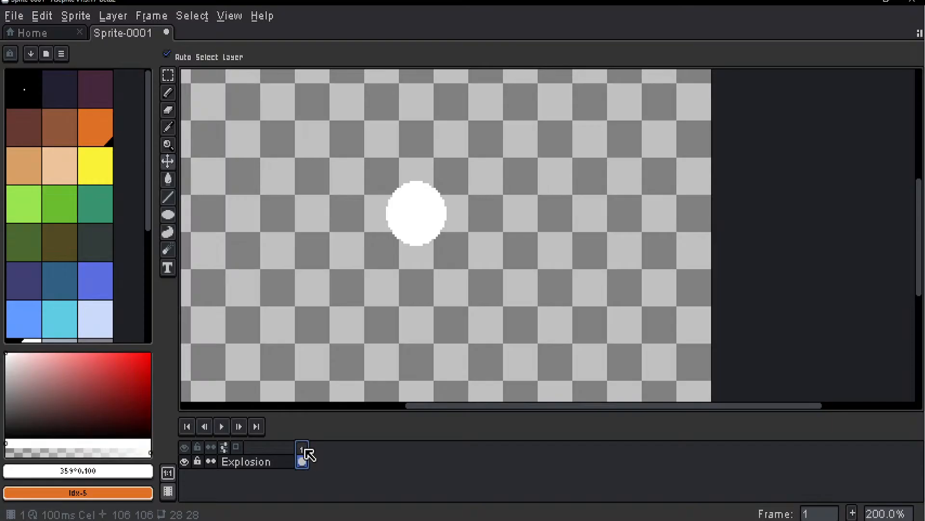
pyautogui.hotkey('alt', 'n')
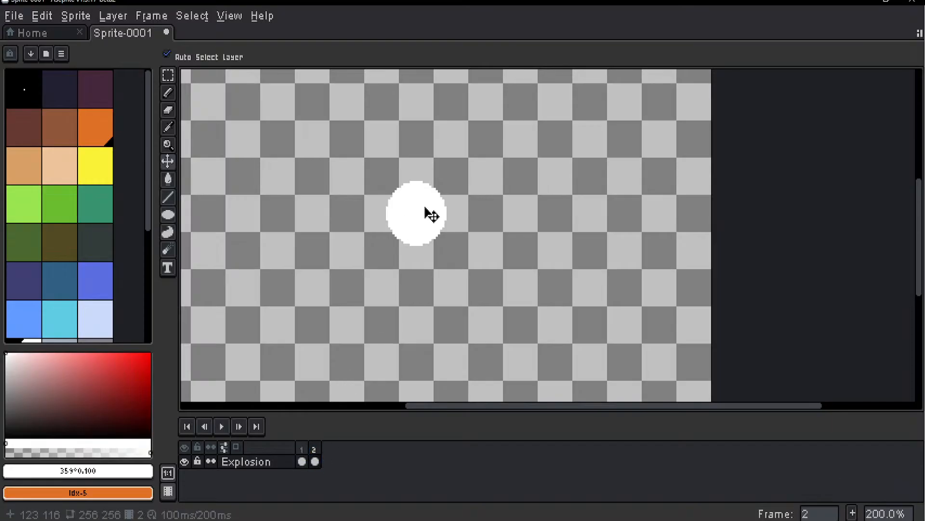
pyautogui.click(408, 215)
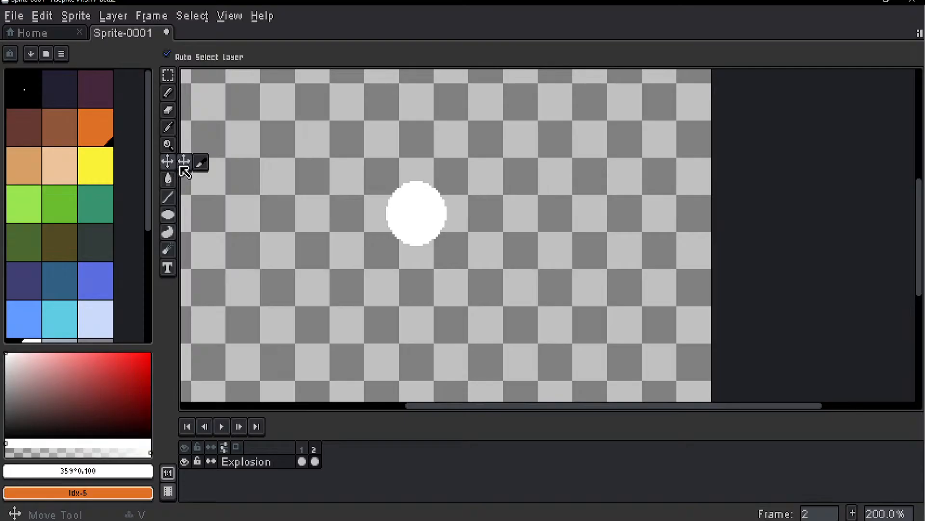
pyautogui.click(440, 216)
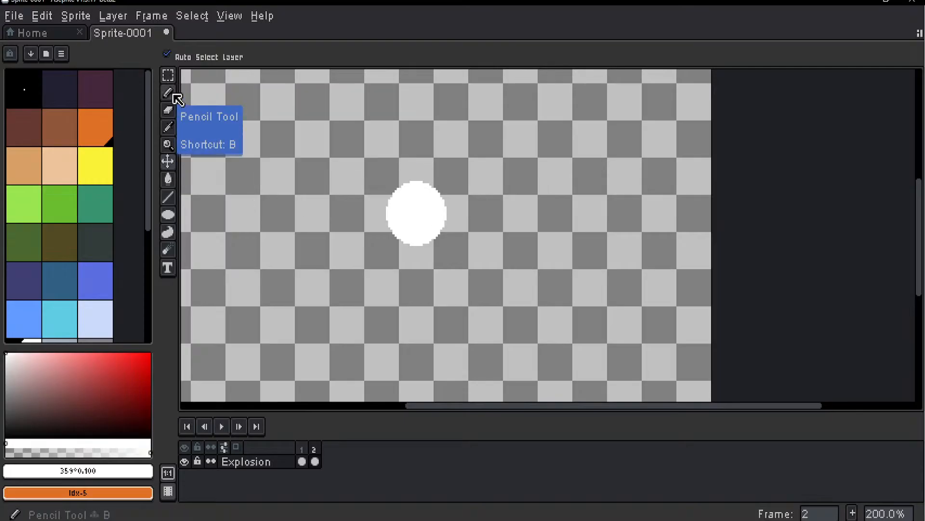
pyautogui.click(169, 77)
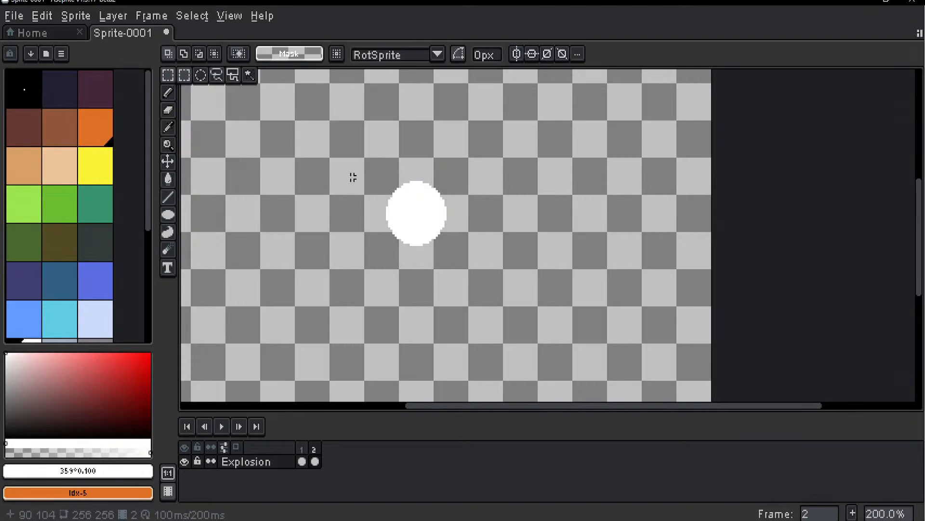
pyautogui.click(170, 94)
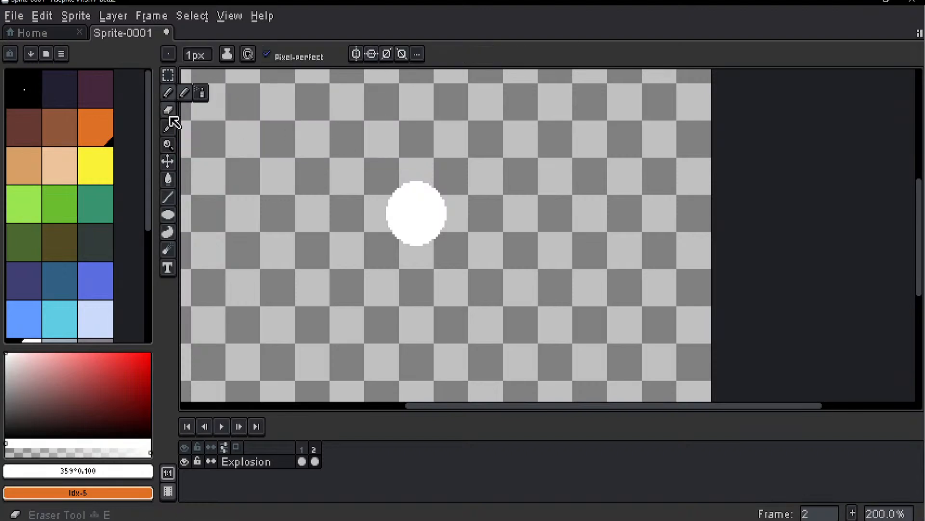
pyautogui.click(169, 166)
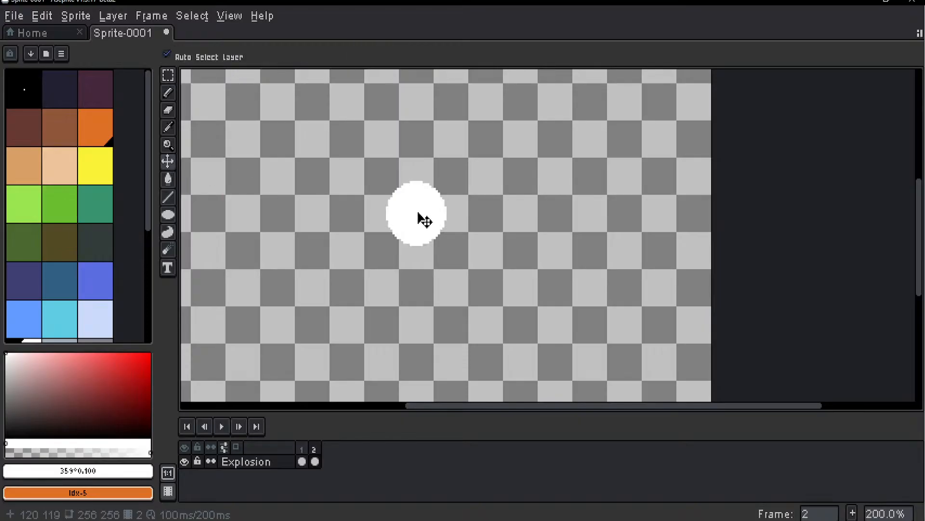
pyautogui.press('t')
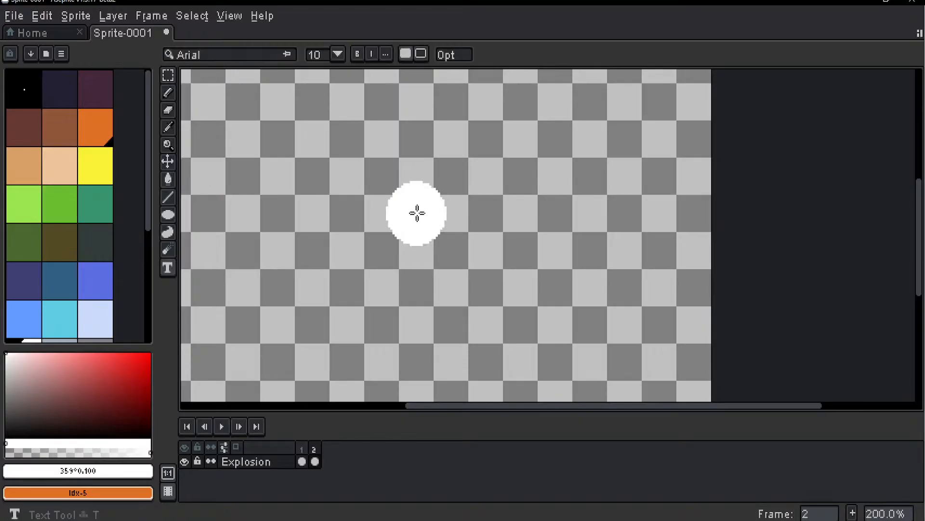
pyautogui.click(169, 163)
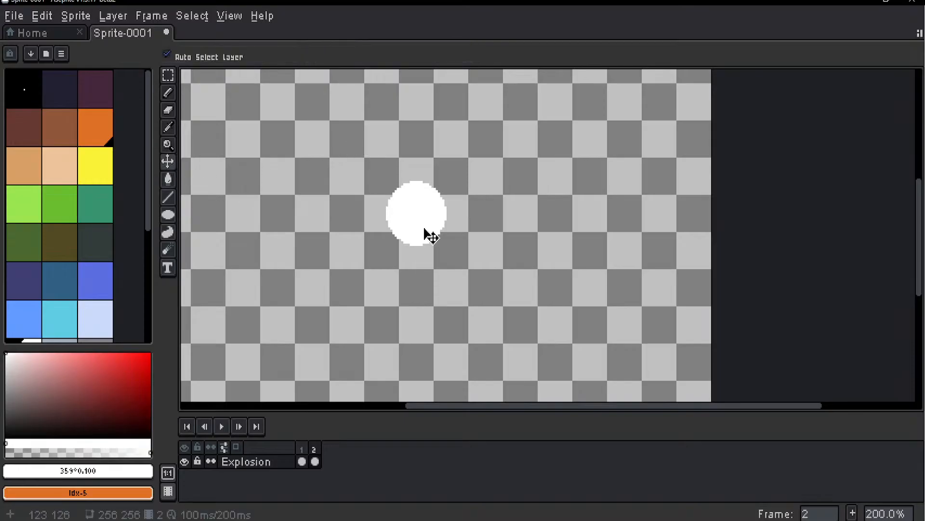
# Step: Select a rectangular area about 58 x 49 px around frame 2's circle and switch to the Move tool
pyautogui.click(167, 76)
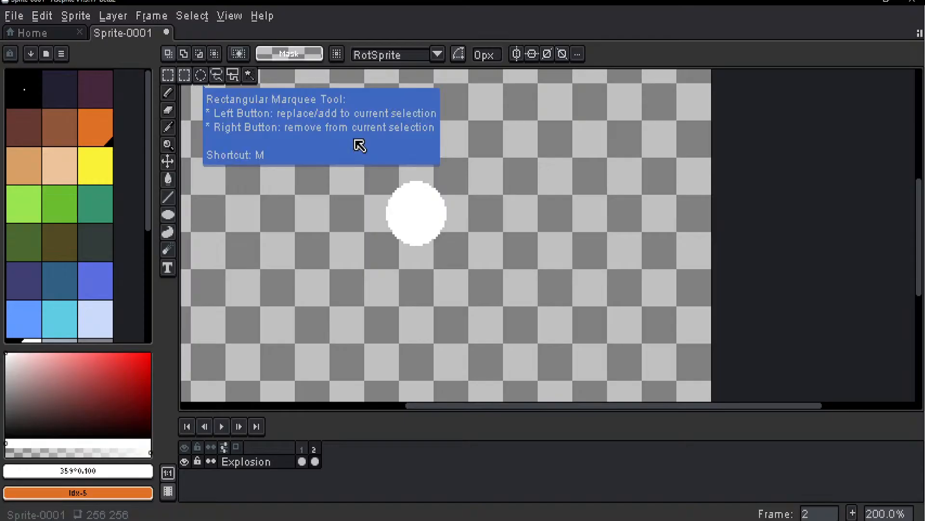
pyautogui.moveTo(478, 272); pyautogui.dragTo(354, 160)
pyautogui.scroll(-2, 390, 185)
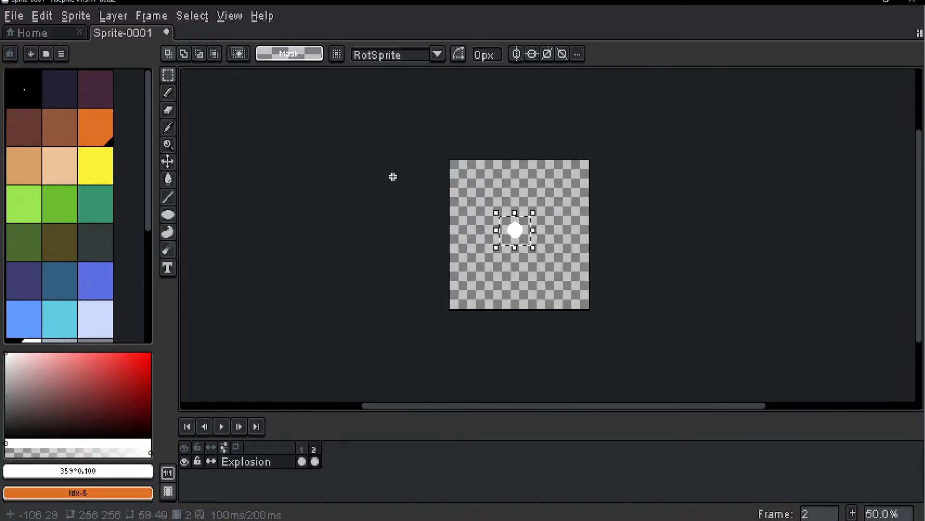
pyautogui.scroll(1, 393, 176)
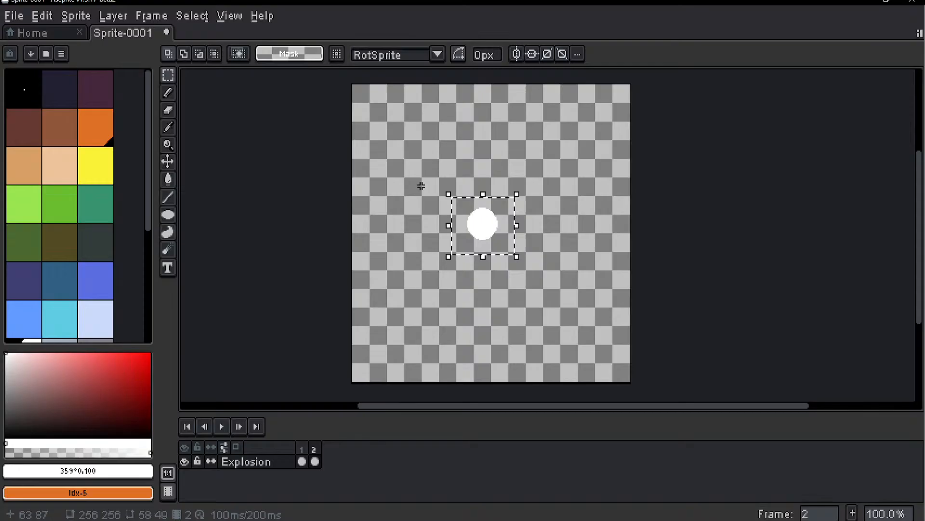
pyautogui.click(173, 85)
pyautogui.click(172, 77)
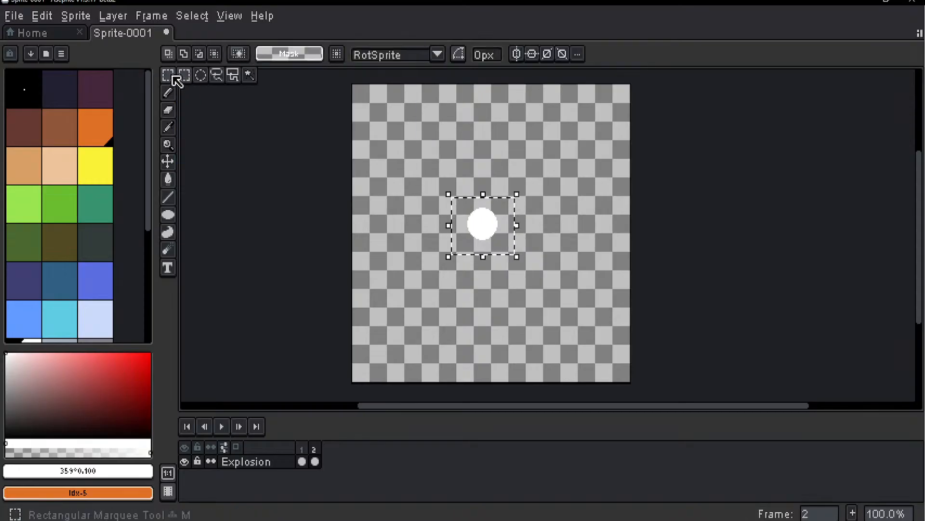
pyautogui.click(174, 162)
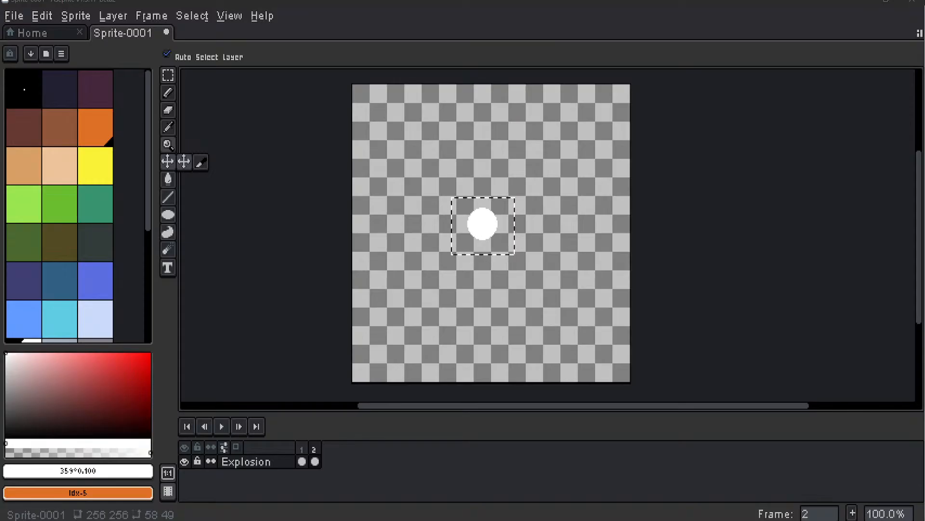
pyautogui.scroll(1, 548, 237)
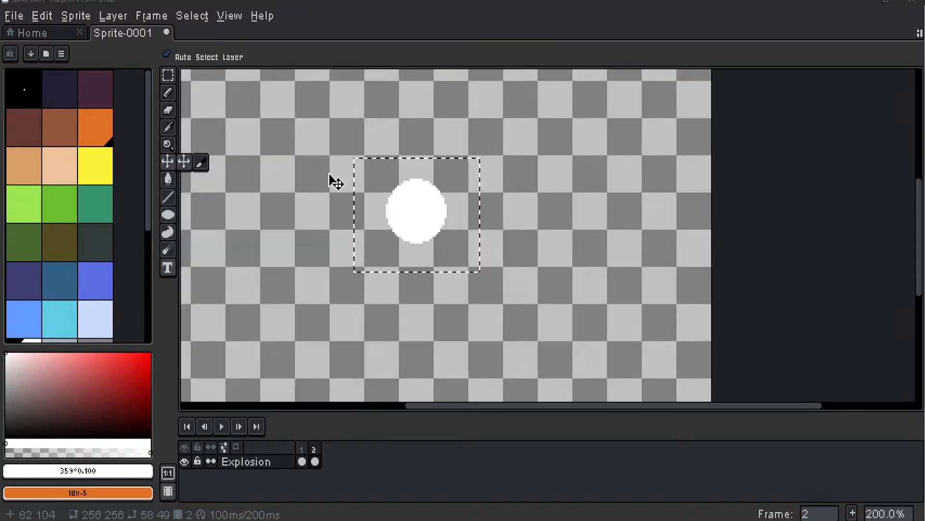
pyautogui.moveTo(321, 168); pyautogui.dragTo(396, 177)
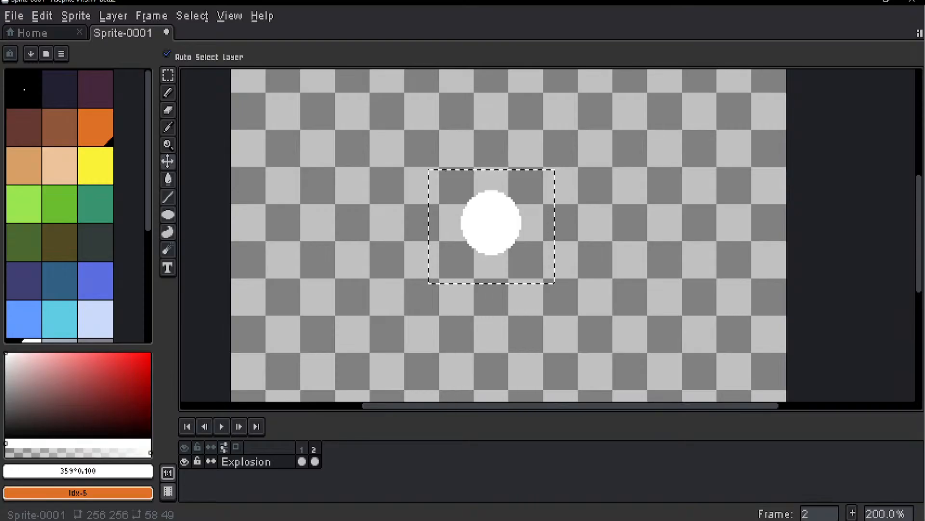
# Step: Try to enlarge frame 2's circle by scaling the sprite size to 200% with the ratio locked
pyautogui.click(75, 16)
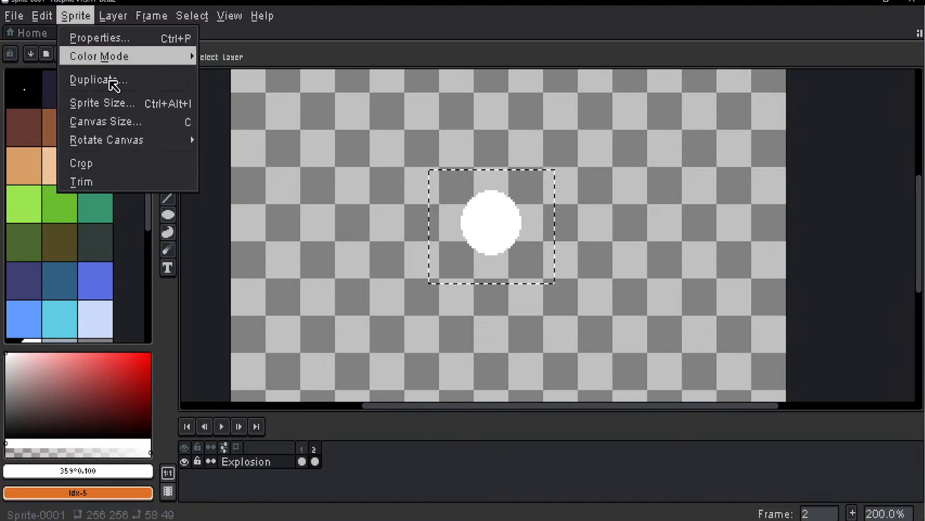
pyautogui.click(142, 106)
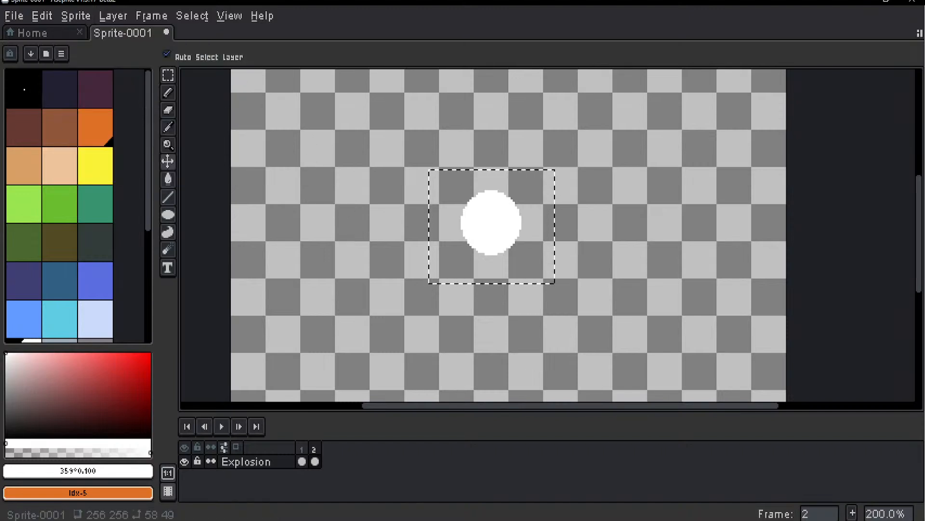
pyautogui.moveTo(498, 206); pyautogui.dragTo(866, 126)
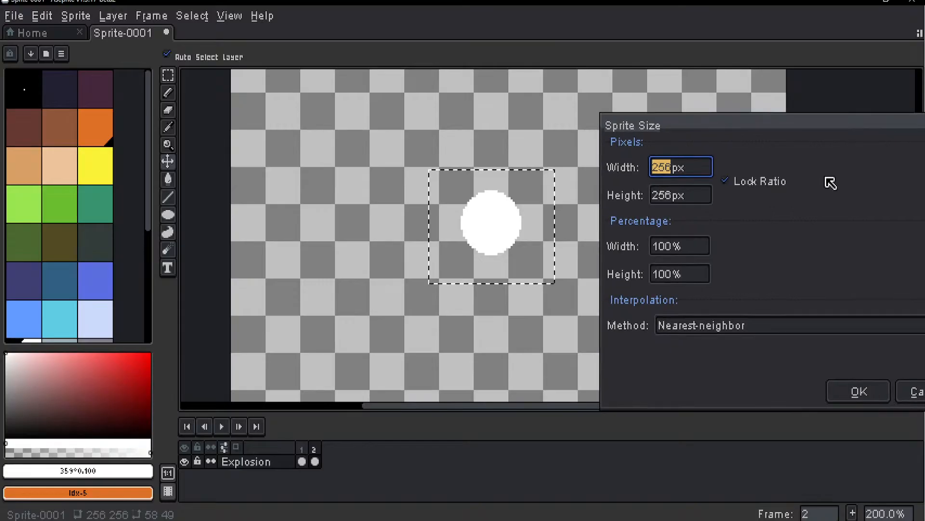
pyautogui.click(695, 250)
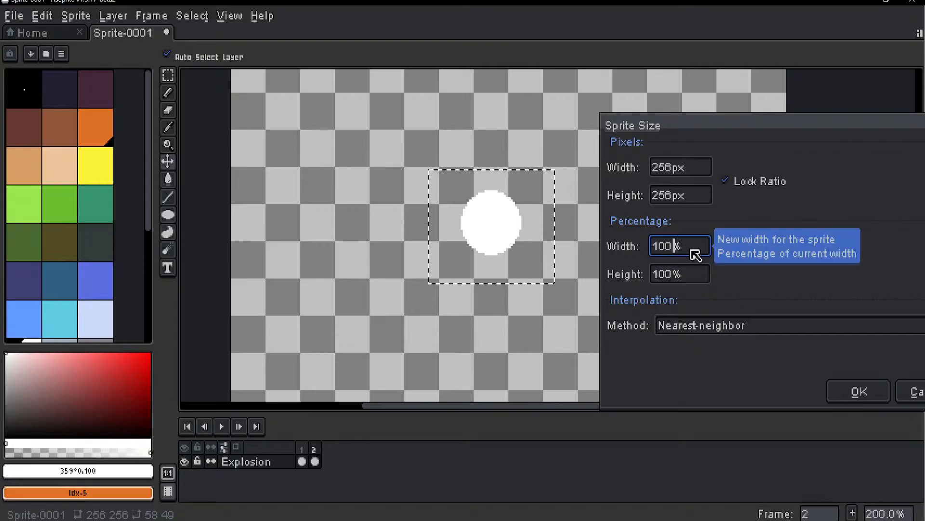
pyautogui.press('Home')
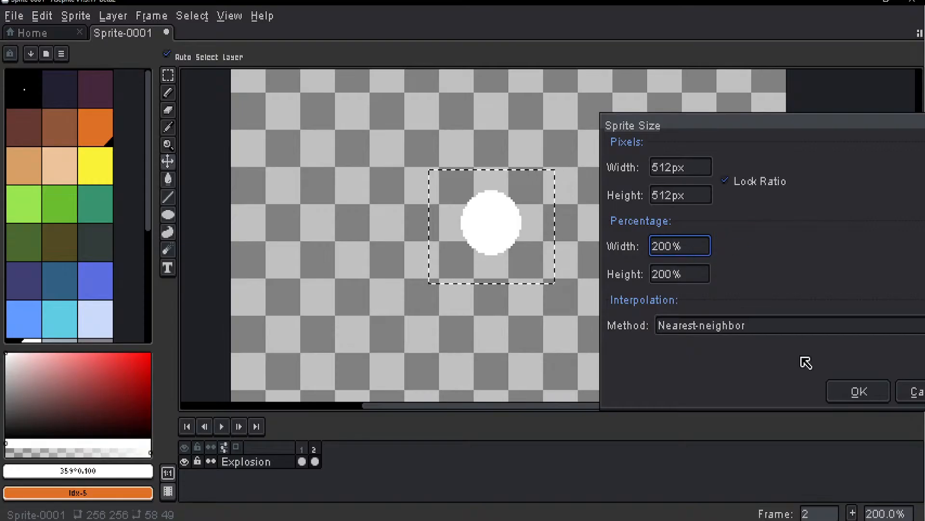
pyautogui.click(851, 400)
pyautogui.scroll(-3, 560, 254)
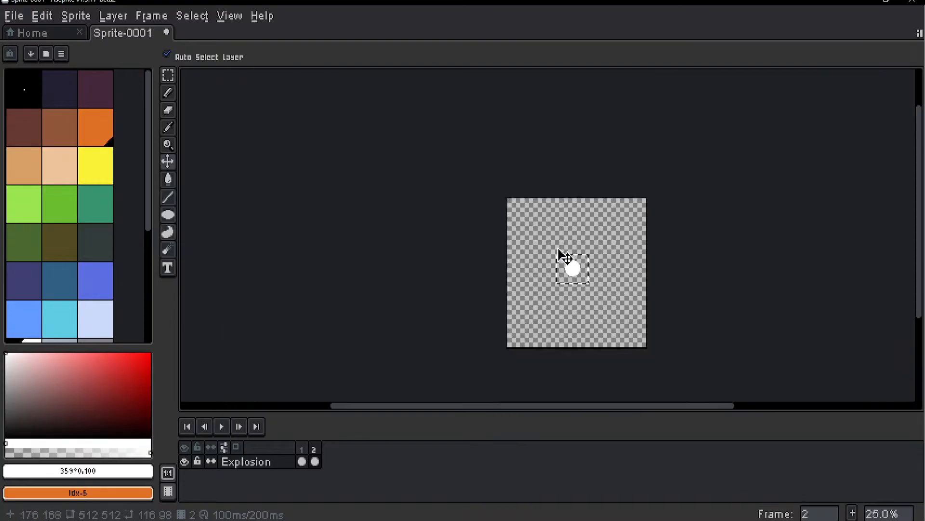
# Step: Undo the sprite resize and the rectangular selection around the circle
pyautogui.hotkey('ctrl', 'z')
pyautogui.scroll(5, 571, 260)
pyautogui.scroll(-6, 527, 273)
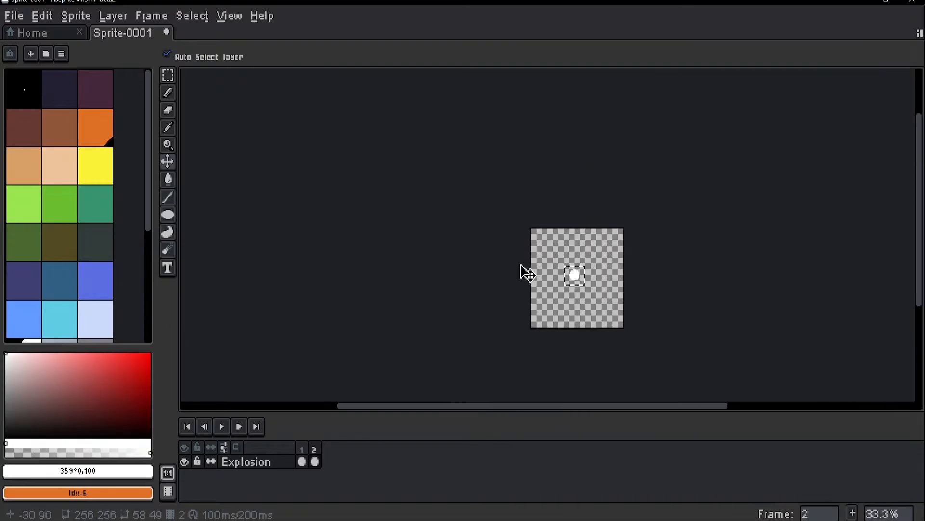
pyautogui.scroll(2, 527, 274)
pyautogui.hotkey('ctrl', 'z')
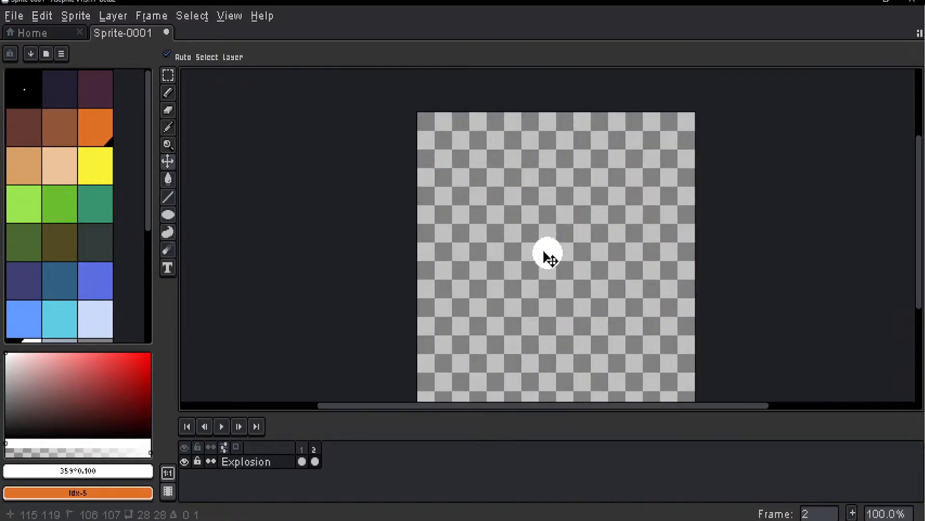
# Step: Select a rectangular area about 65 x 51 px around frame 2's white circle with the Rectangular Marquee tool
pyautogui.click(168, 75)
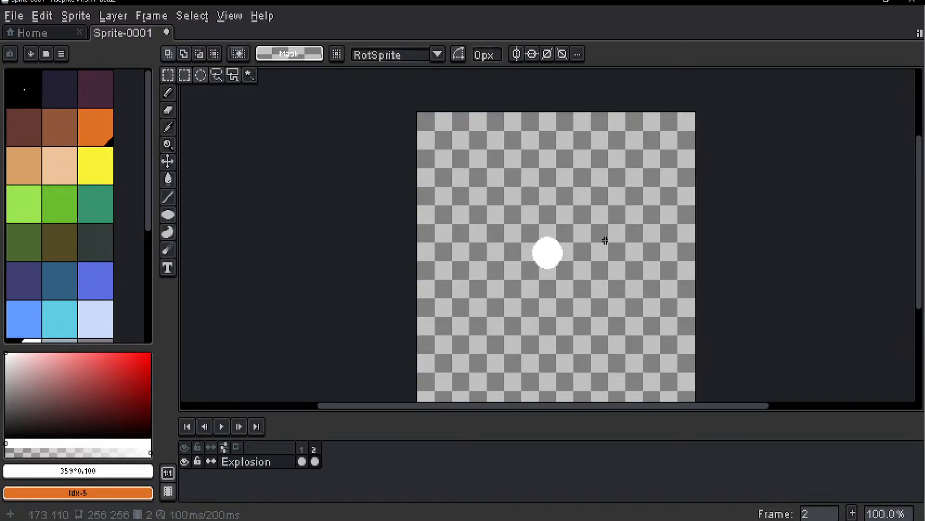
pyautogui.moveTo(513, 221); pyautogui.dragTo(586, 279)
pyautogui.scroll(2, 564, 275)
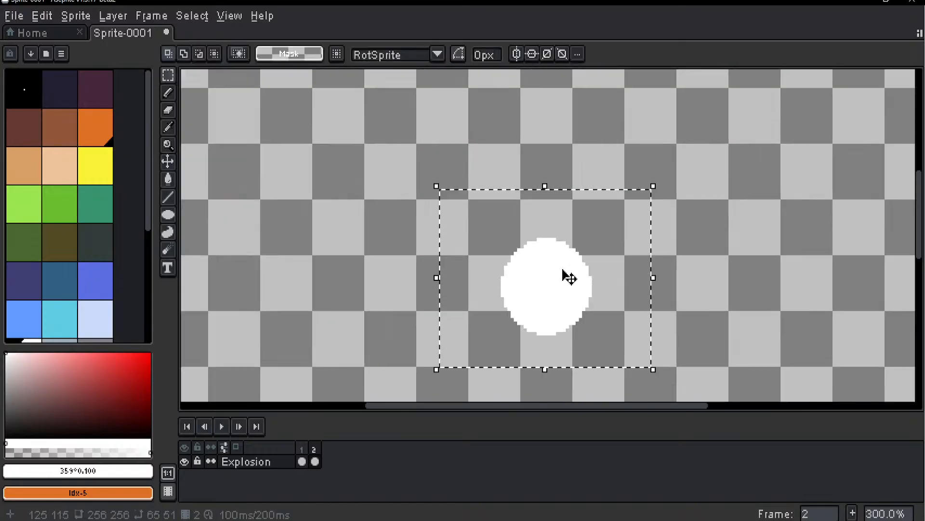
pyautogui.click(153, 23)
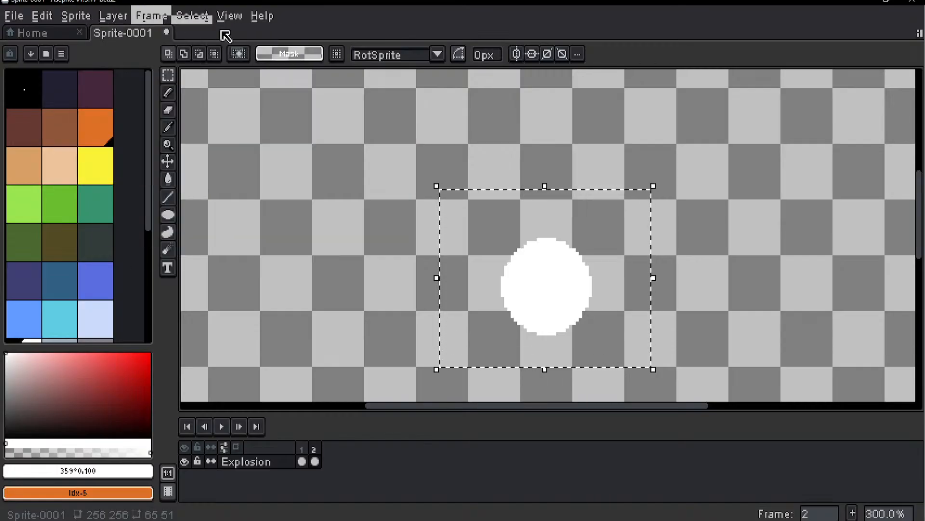
pyautogui.click(191, 18)
pyautogui.click(73, 18)
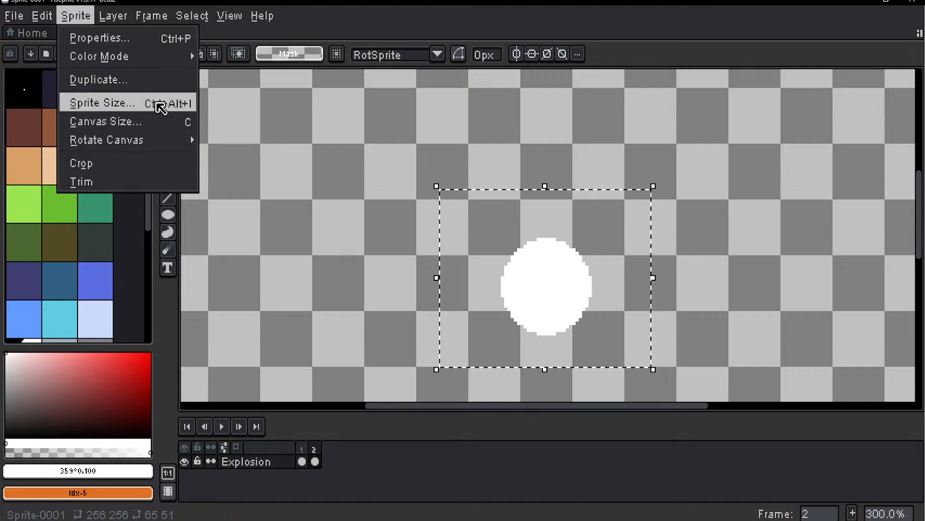
pyautogui.click(585, 306)
# Step: Try to enlarge frame 2's selected circle proportionally to about 194%, scaling the selection to about 126 x 99 px
pyautogui.scroll(-1, 525, 247)
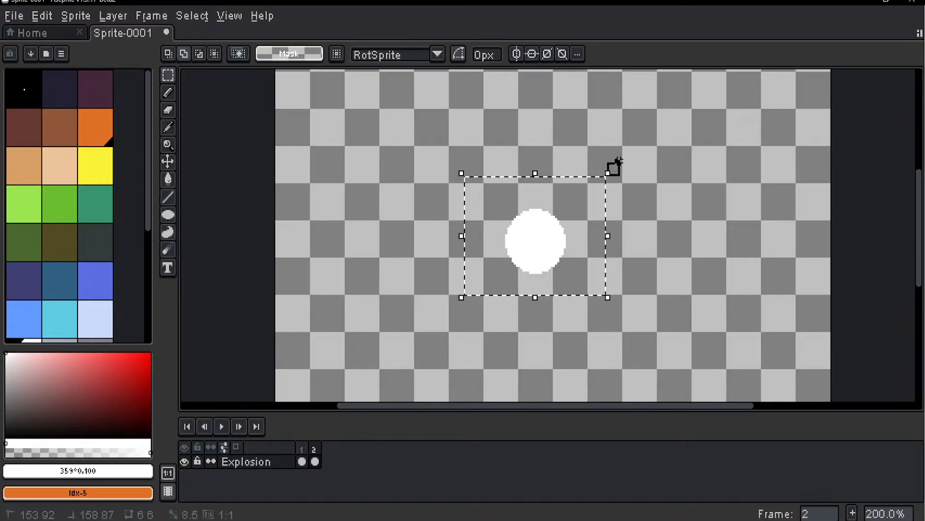
pyautogui.click(614, 237)
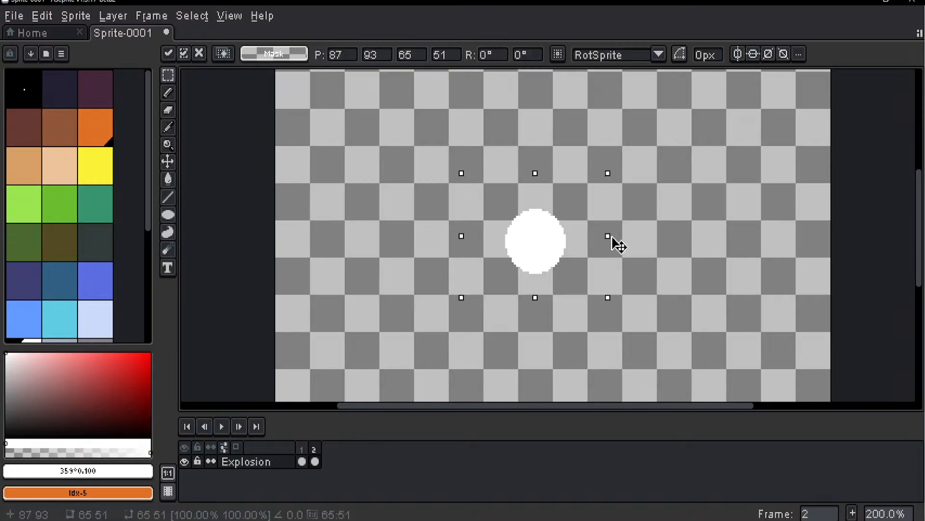
pyautogui.moveTo(615, 176); pyautogui.dragTo(762, 77)
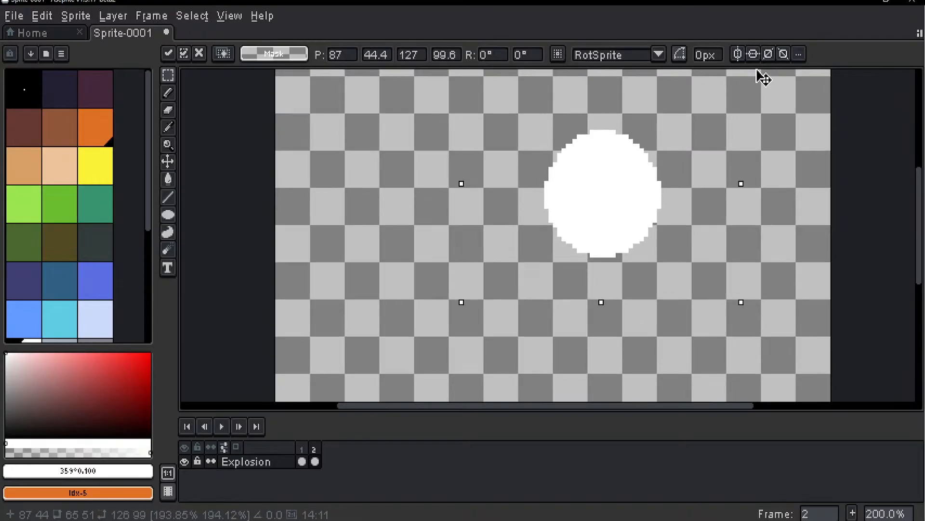
pyautogui.scroll(-5, 649, 176)
pyautogui.scroll(3, 552, 248)
pyautogui.moveTo(550, 249); pyautogui.dragTo(568, 214)
pyautogui.scroll(1, 565, 217)
pyautogui.hotkey('ctrl', 'z')
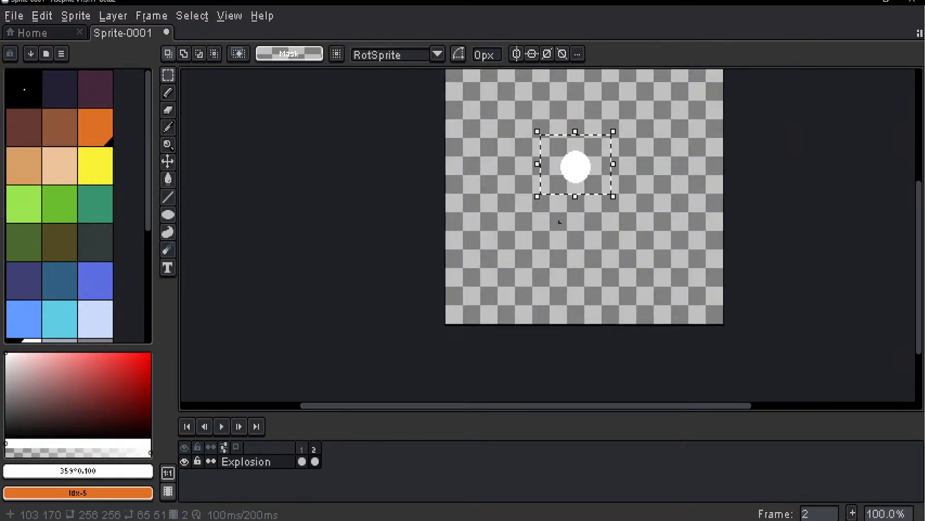
# Step: Replace the selection with a tighter rectangular one, about 40 x 33 px, around frame 2's circle
pyautogui.hotkey('ctrl', 'z')
pyautogui.press('3')
pyautogui.moveTo(555, 160); pyautogui.dragTo(458, 319)
pyautogui.moveTo(529, 116); pyautogui.dragTo(487, 212)
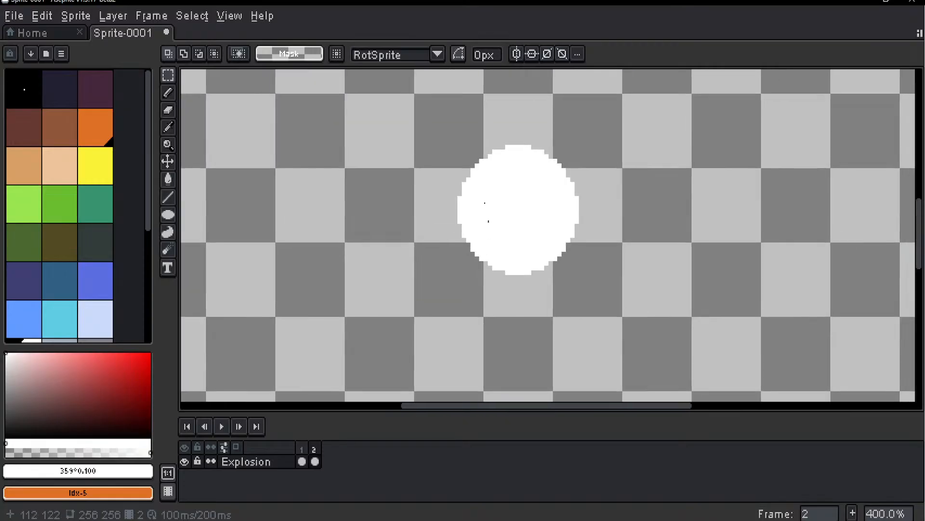
pyautogui.moveTo(436, 131); pyautogui.dragTo(610, 284)
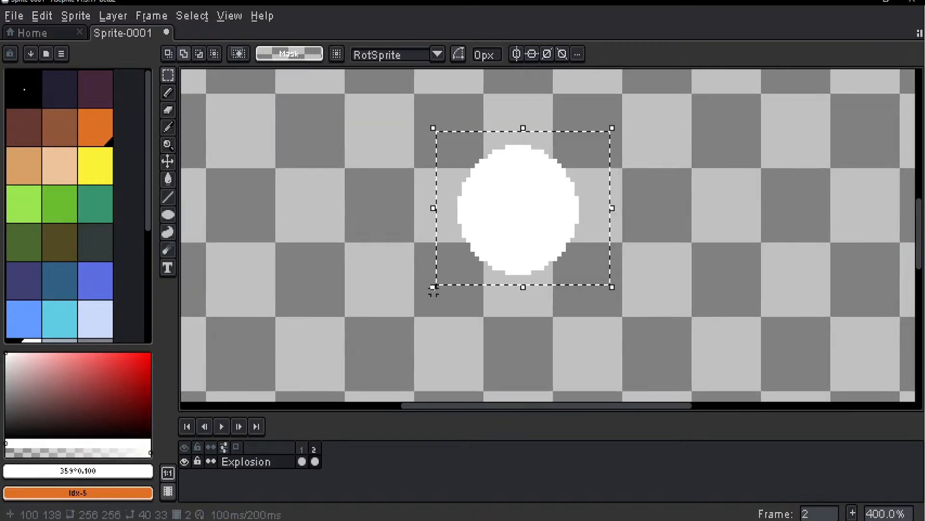
pyautogui.scroll(-1, 440, 273)
pyautogui.hotkey('ctrl', 'z')
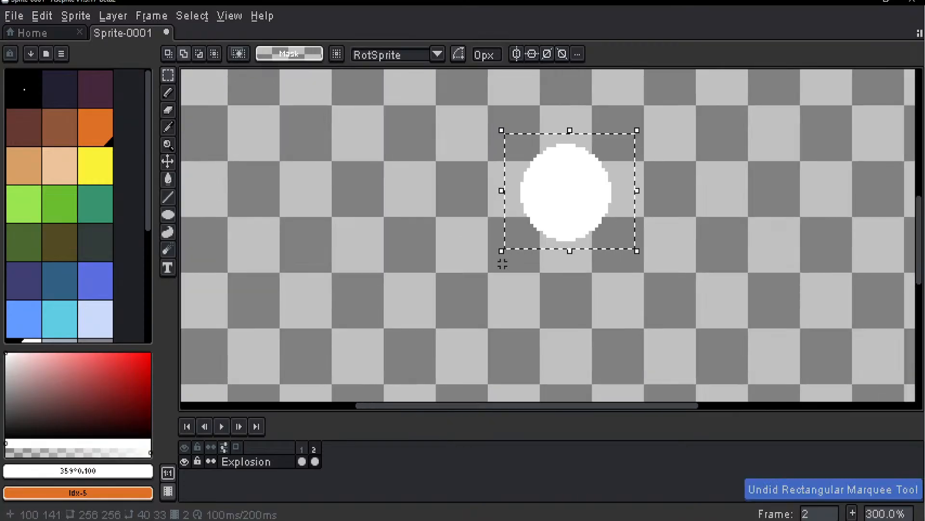
# Step: Try to enlarge frame 2's circle around its centre, scaling the selection to about 187 x 154 px
pyautogui.moveTo(500, 251); pyautogui.dragTo(265, 392)
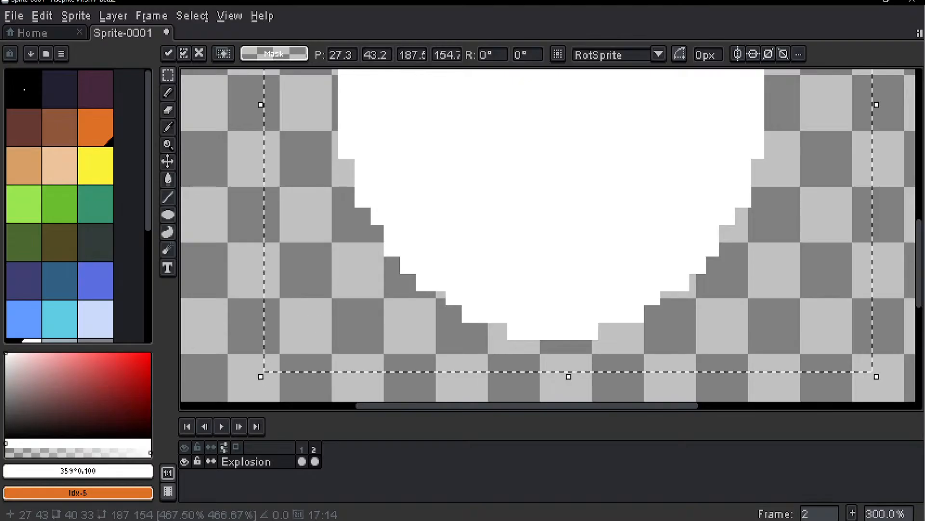
pyautogui.scroll(-3, 439, 206)
pyautogui.scroll(2, 438, 206)
pyautogui.scroll(-2, 430, 233)
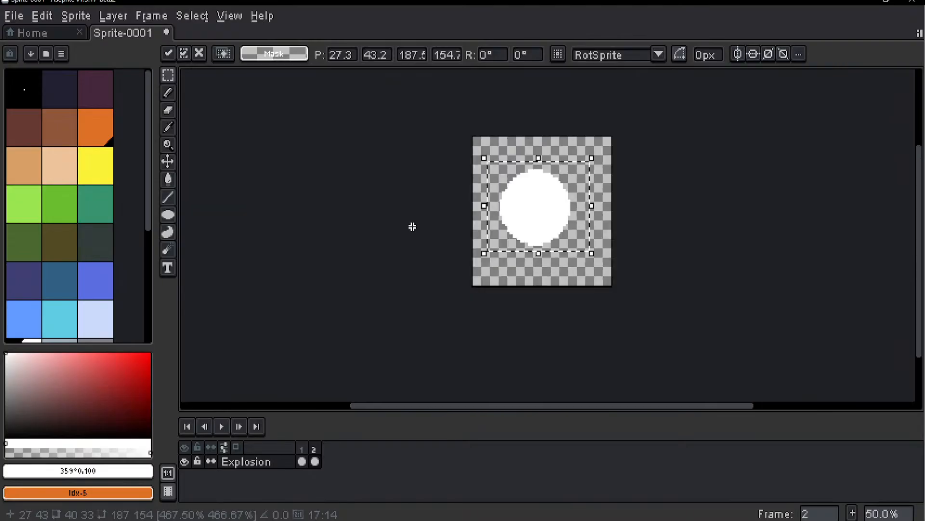
pyautogui.scroll(2, 413, 223)
pyautogui.scroll(-1, 458, 229)
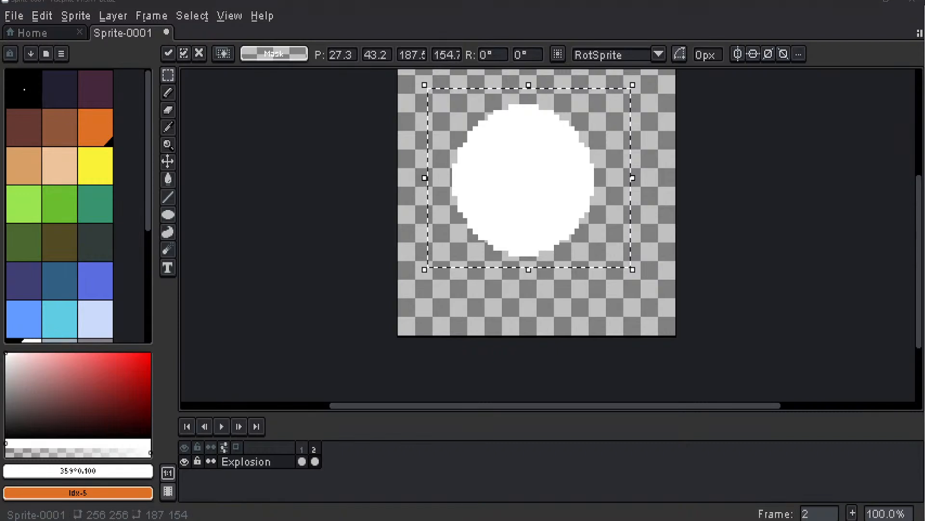
pyautogui.moveTo(543, 204); pyautogui.dragTo(496, 234)
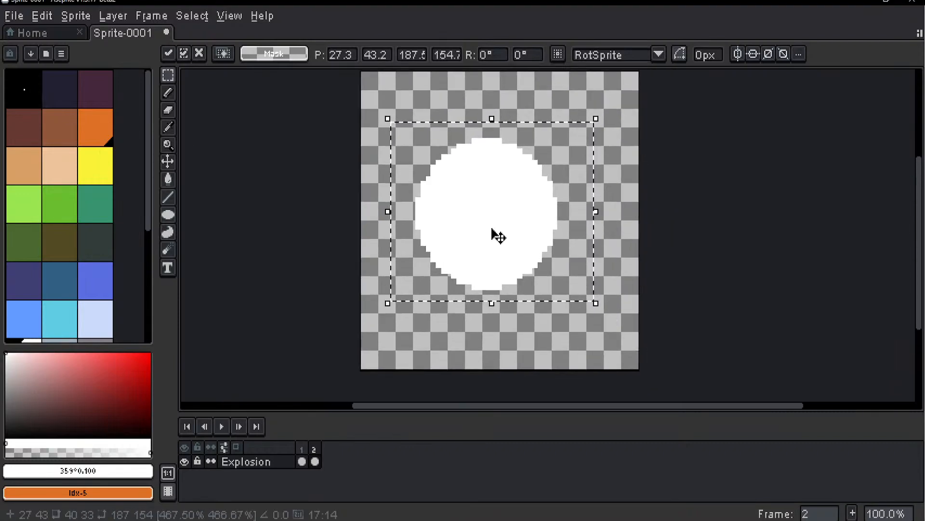
pyautogui.scroll(-1, 503, 226)
pyautogui.scroll(1, 502, 234)
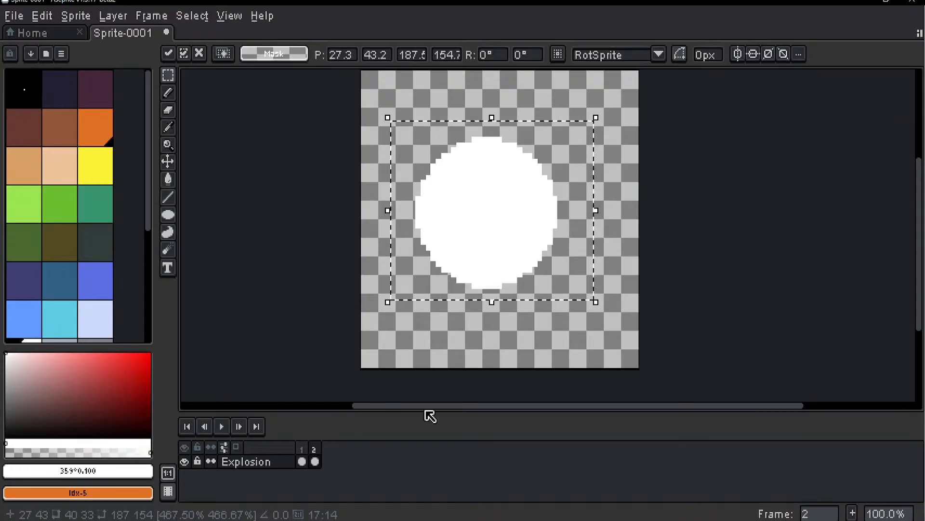
pyautogui.click(320, 453)
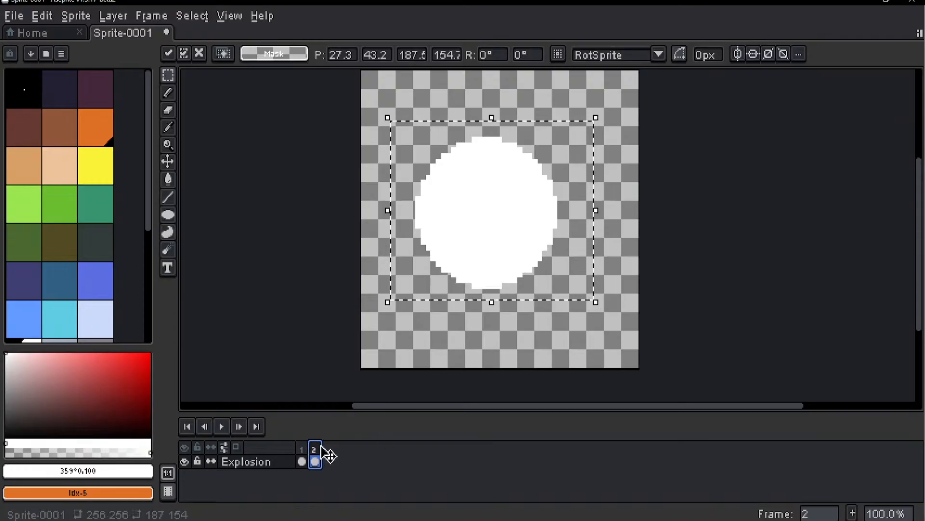
pyautogui.press('Escape')
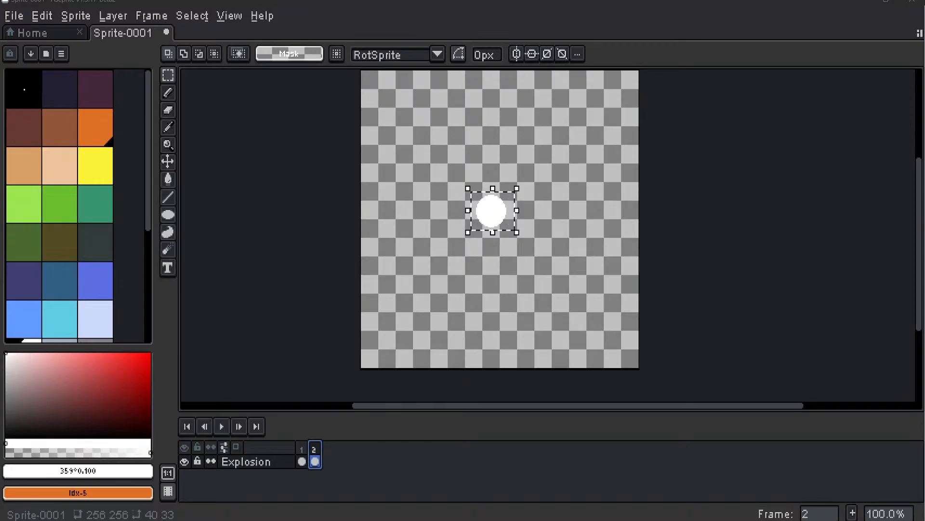
# Step: Flatten frame 2's circle vertically into an ellipse by squashing its selection to about 40 x 20 px, and apply the transformation
pyautogui.press('+')
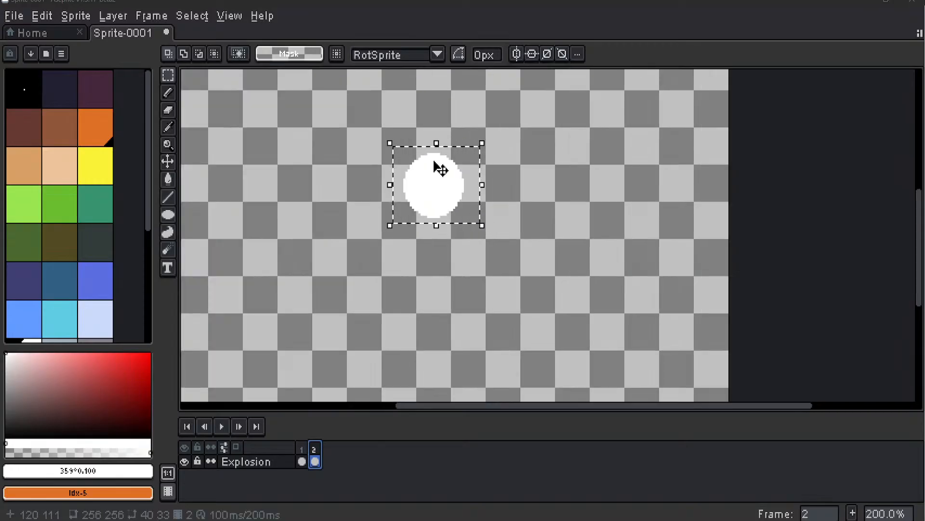
pyautogui.keyDown('shift'); pyautogui.click(436, 144); pyautogui.keyUp('shift')
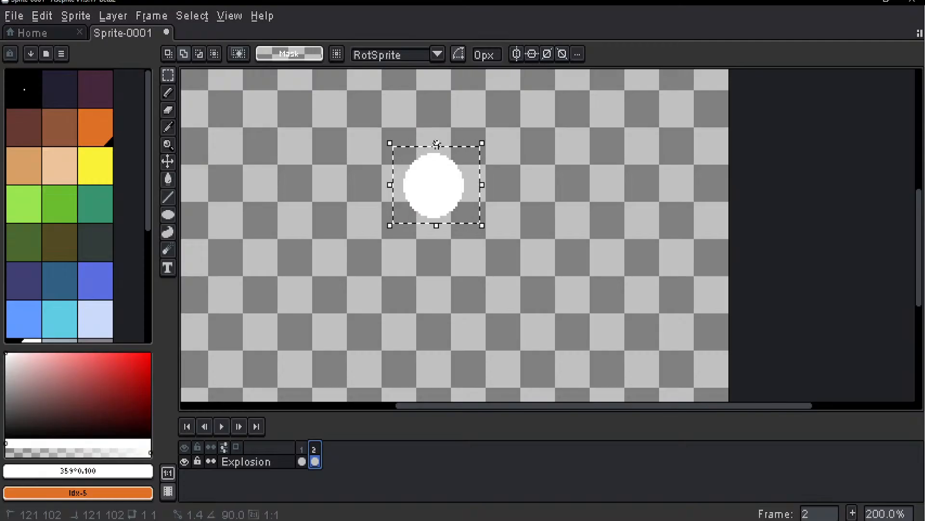
pyautogui.hotkey('ctrl', 'z')
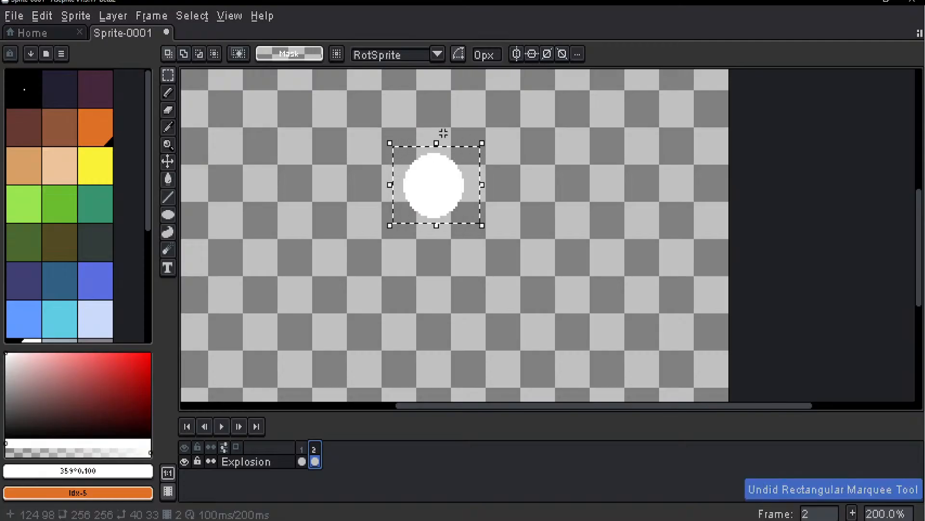
pyautogui.moveTo(438, 141); pyautogui.dragTo(434, 192)
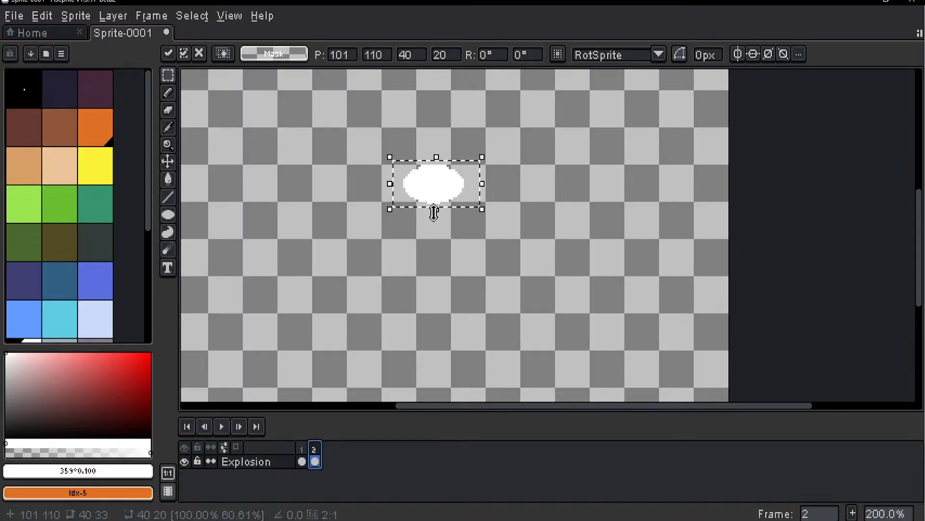
pyautogui.click(432, 238)
# Step: Select a tight rectangular area about 30 x 18 px around frame 2's flattened ellipse
pyautogui.scroll(1, 430, 229)
pyautogui.moveTo(409, 214); pyautogui.dragTo(535, 258)
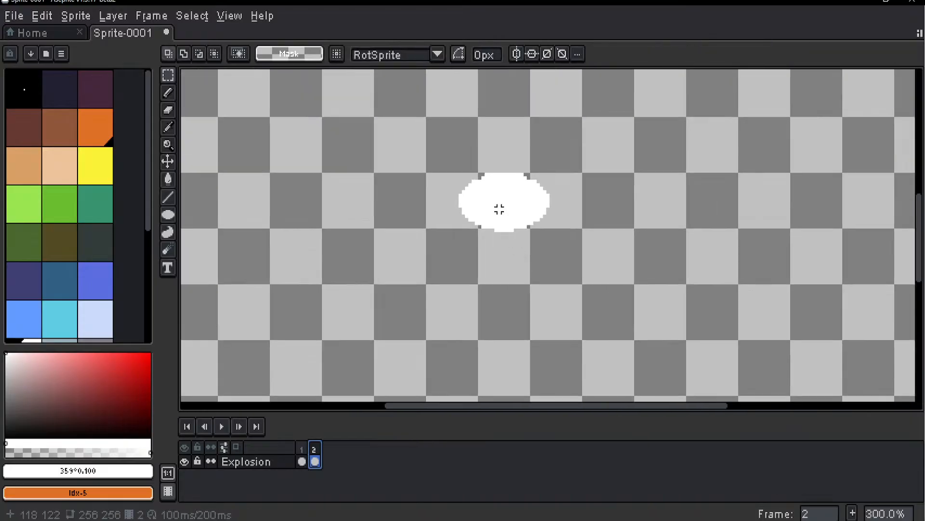
pyautogui.moveTo(414, 139); pyautogui.dragTo(599, 262)
pyautogui.hotkey('ctrl', 'd')
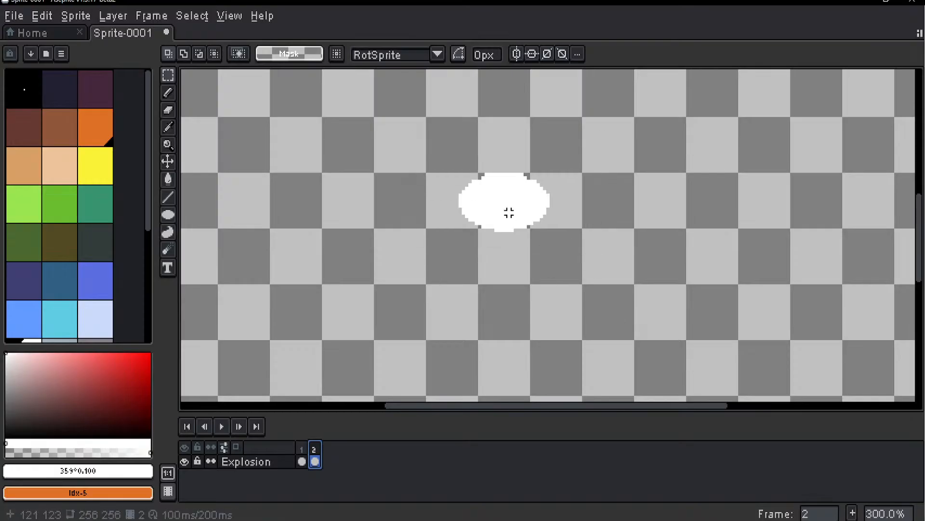
pyautogui.moveTo(457, 171); pyautogui.dragTo(552, 231)
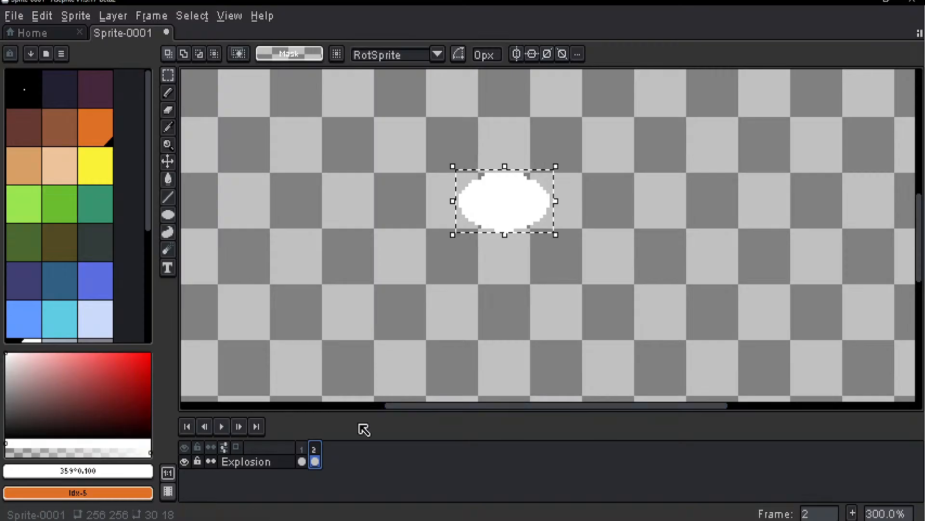
# Step: Clear the selected middle area from frame 1's circle and remove the selection
pyautogui.click(303, 455)
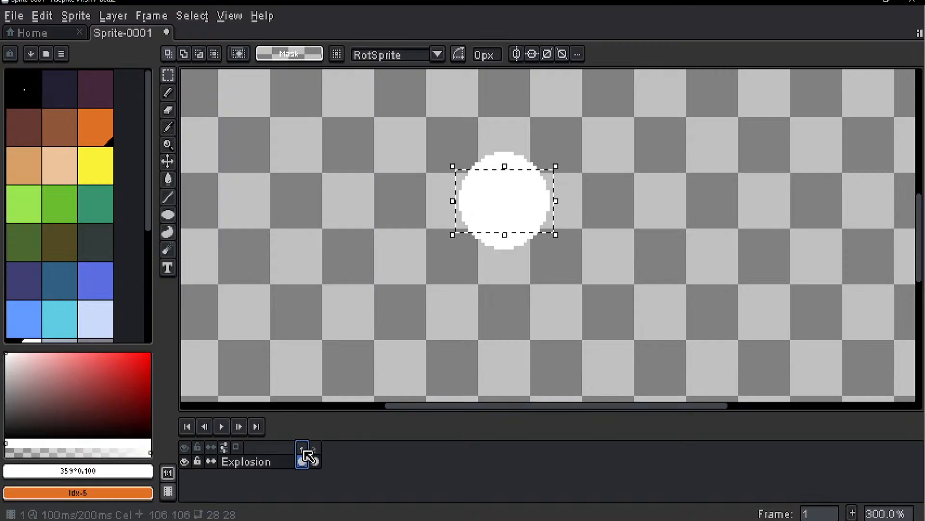
pyautogui.press('Delete')
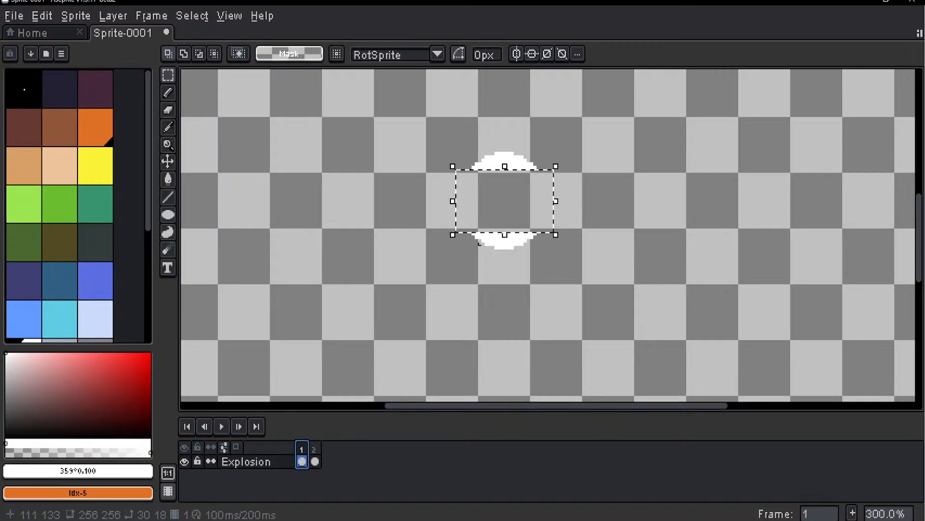
pyautogui.hotkey('ctrl', 'd')
pyautogui.hotkey('ctrl', 'z')
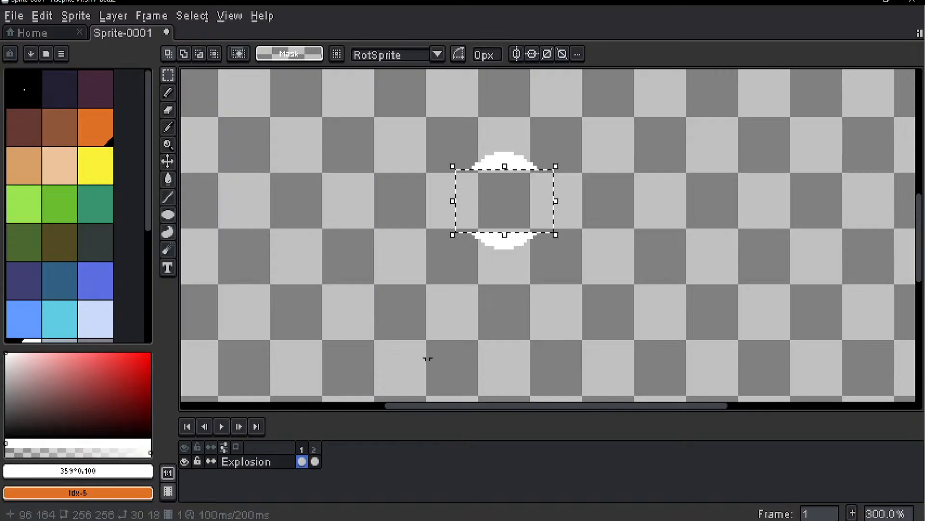
pyautogui.hotkey('ctrl', 'd')
# Step: Delete frame 1 and duplicate the remaining ellipse frame as a new frame 2
pyautogui.click(315, 450)
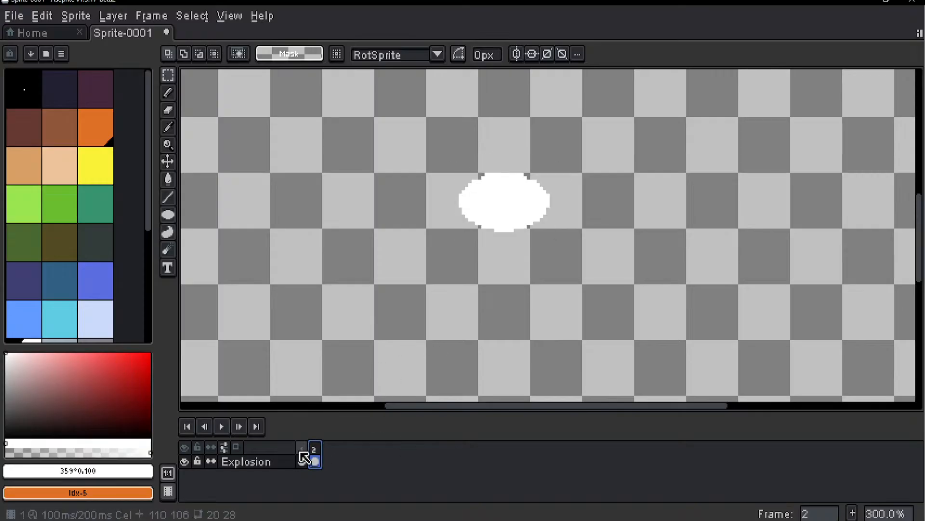
pyautogui.click(301, 451)
pyautogui.hotkey('alt', 'c')
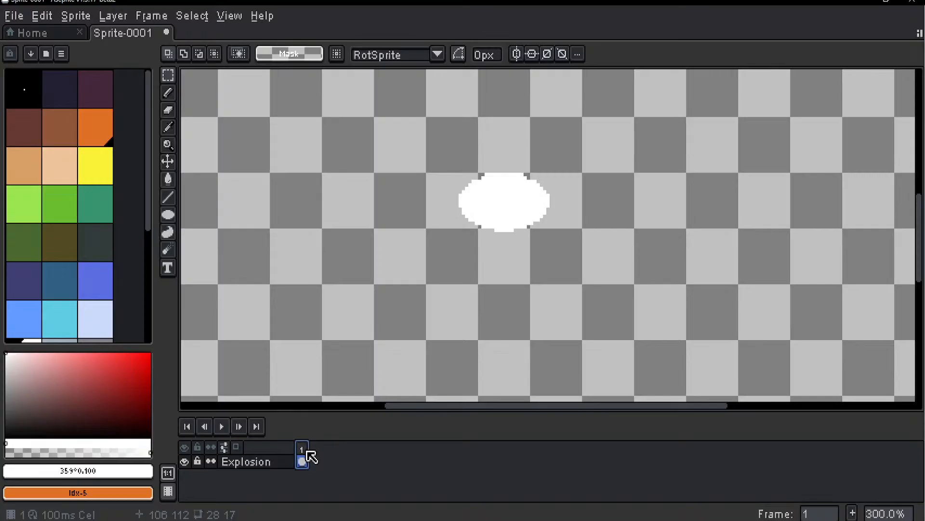
pyautogui.hotkey('alt', 'n')
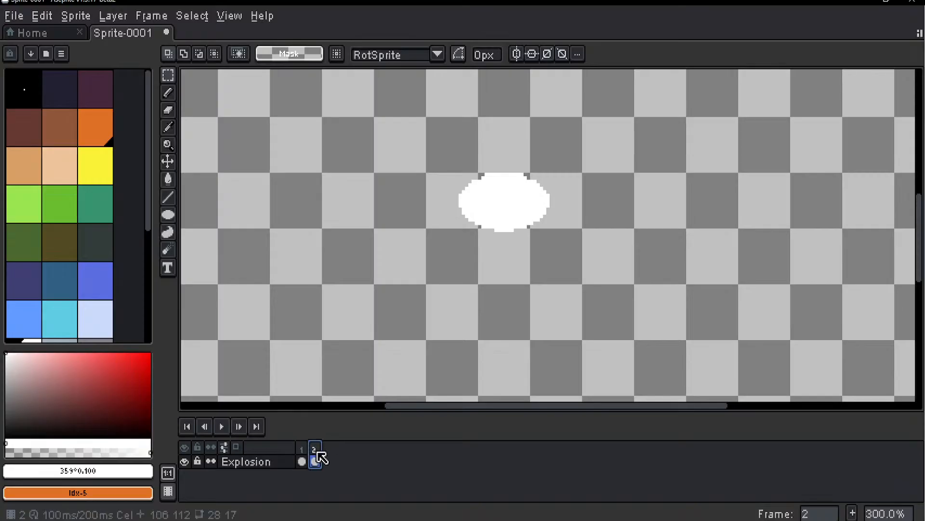
# Step: Scale frame 2's ellipse around its centre to about 118 x 73 px and select an area about 146 x 92 px around it
pyautogui.moveTo(460, 175); pyautogui.dragTo(554, 237)
pyautogui.scroll(-2, 553, 237)
pyautogui.scroll(1, 533, 223)
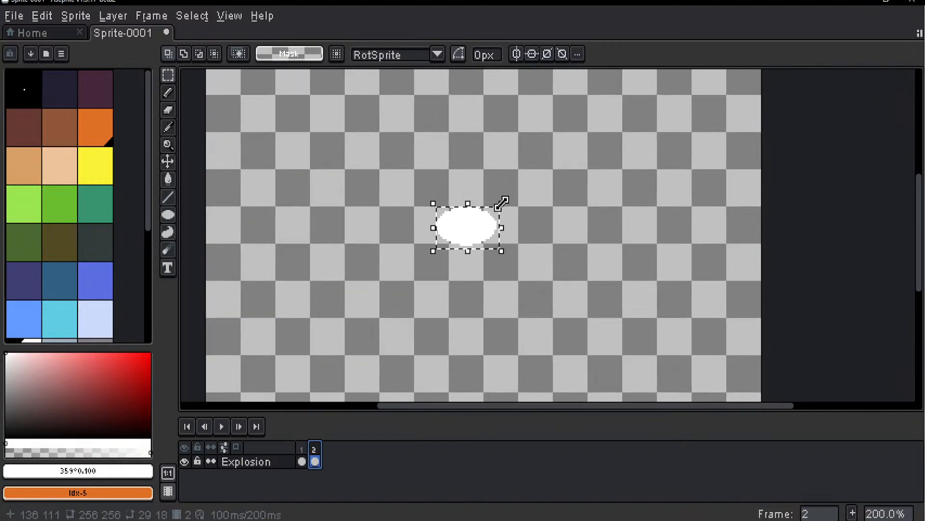
pyautogui.moveTo(501, 209); pyautogui.dragTo(593, 112)
pyautogui.scroll(-2, 424, 321)
pyautogui.scroll(2, 448, 298)
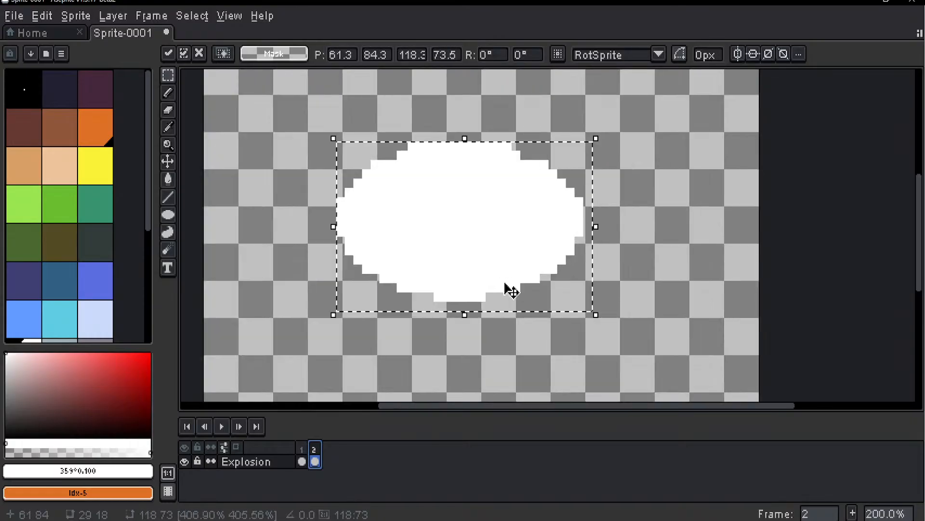
pyautogui.hotkey('ctrl', 'd')
pyautogui.moveTo(304, 119); pyautogui.dragTo(621, 332)
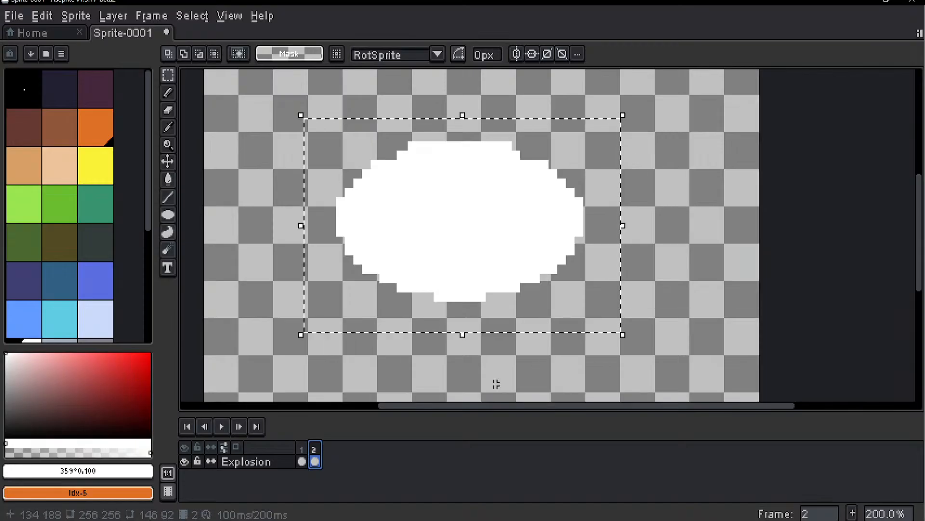
pyautogui.moveTo(430, 412); pyautogui.dragTo(364, 409)
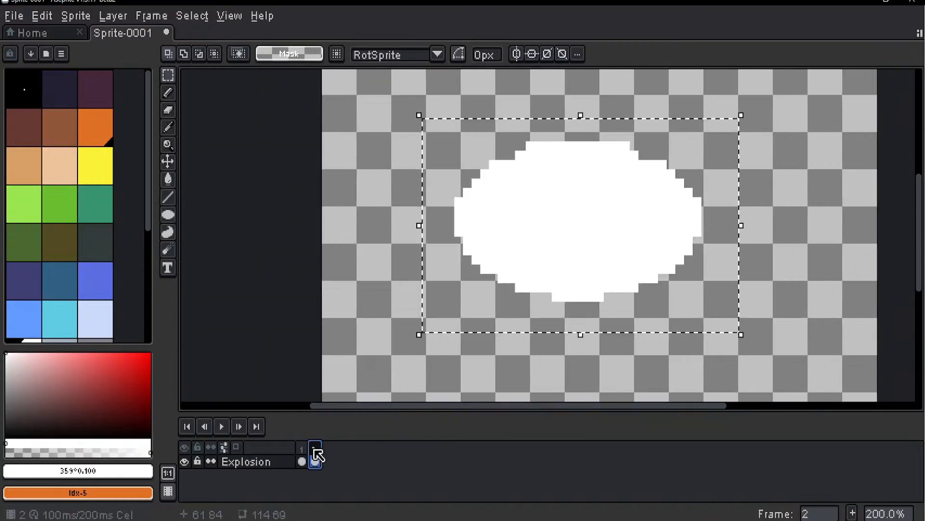
# Step: Set frame 1's duration to 300 milliseconds
pyautogui.click(303, 462)
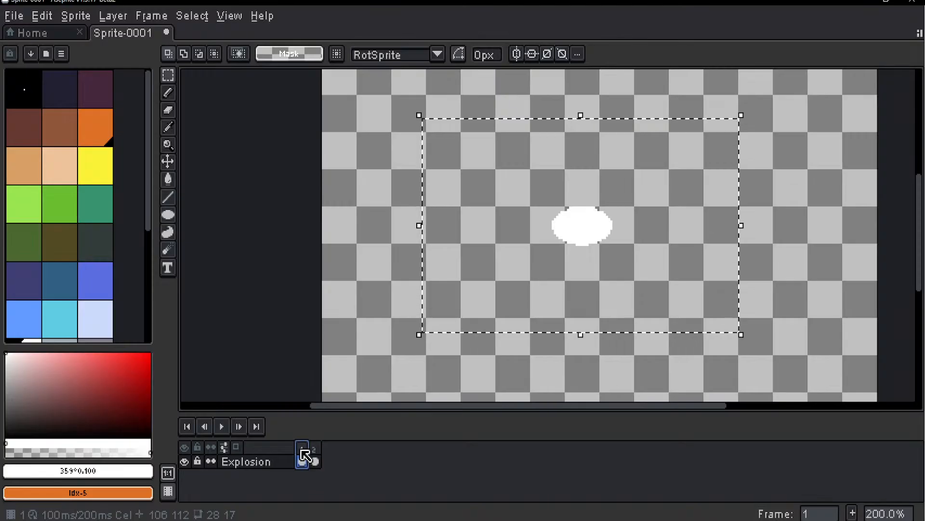
pyautogui.doubleClick(302, 453)
pyautogui.write('30')
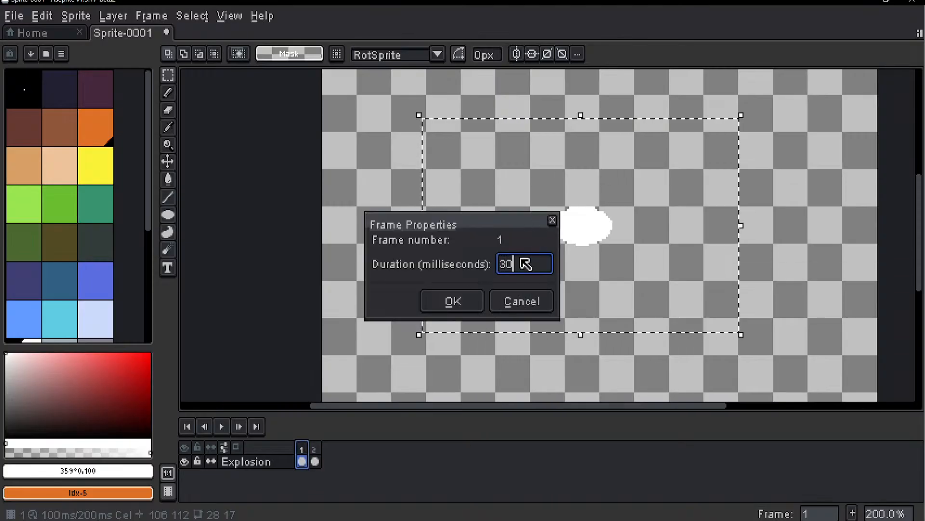
pyautogui.write('0')
pyautogui.press('Return')
pyautogui.scroll(1, 549, 256)
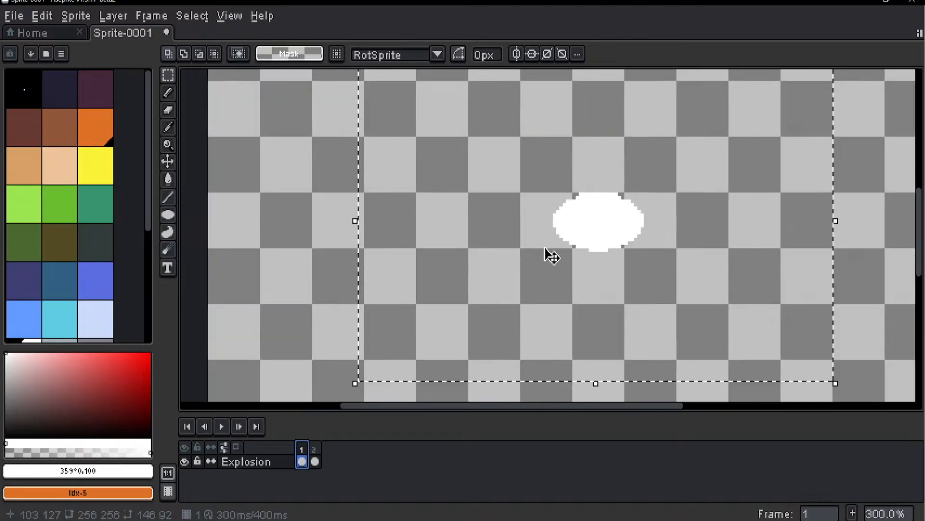
pyautogui.scroll(-1, 552, 256)
# Step: Quit Aseprite without saving the changes to Sprite-0001
pyautogui.click(912, 2)
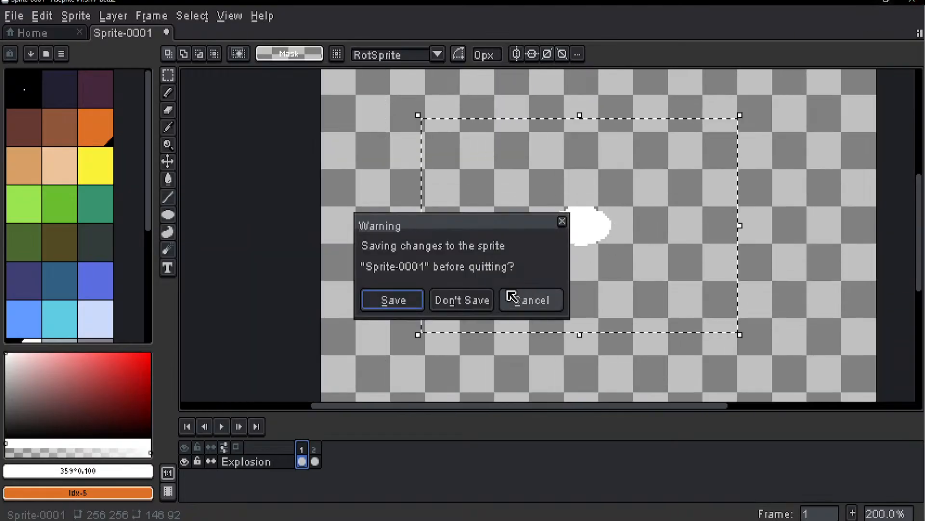
pyautogui.click(462, 300)
pyautogui.press('super')
pyautogui.write('p')
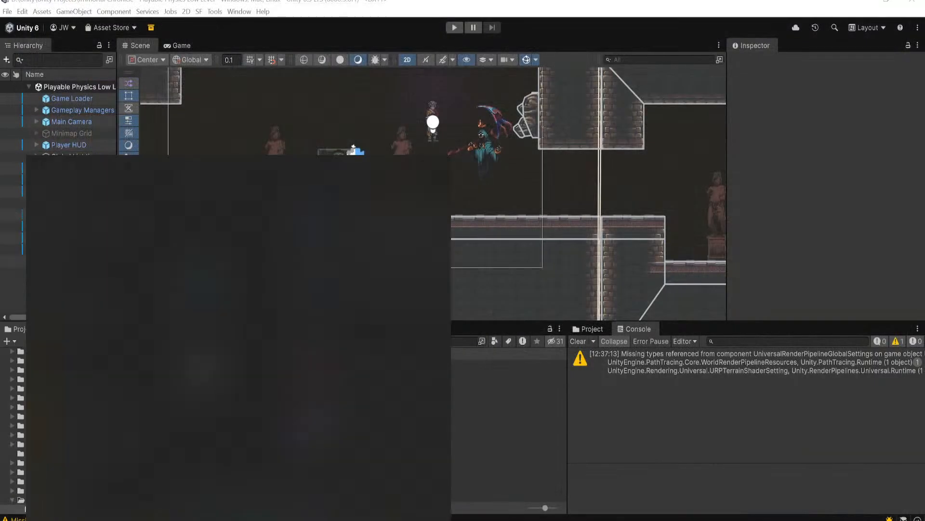
pyautogui.press('BackSpace')
pyautogui.write('p')
pyautogui.press('BackSpace')
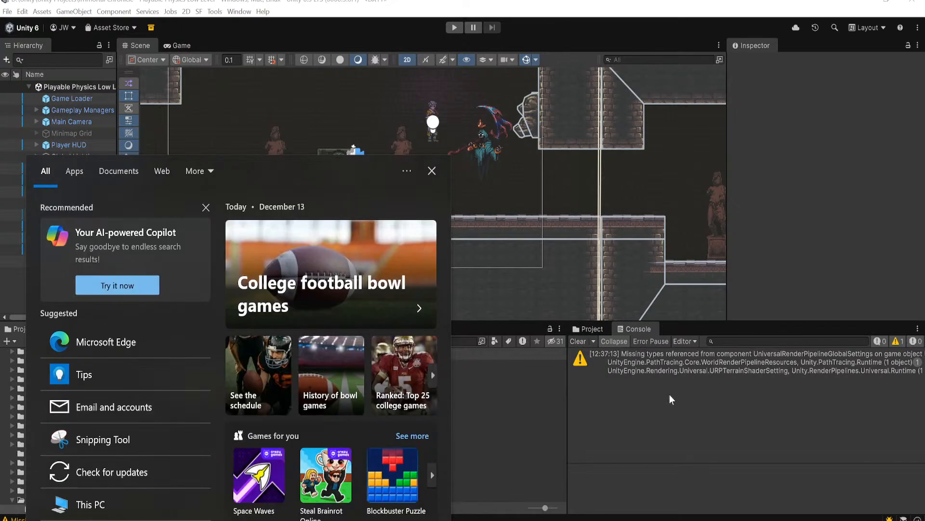
pyautogui.press('Escape')
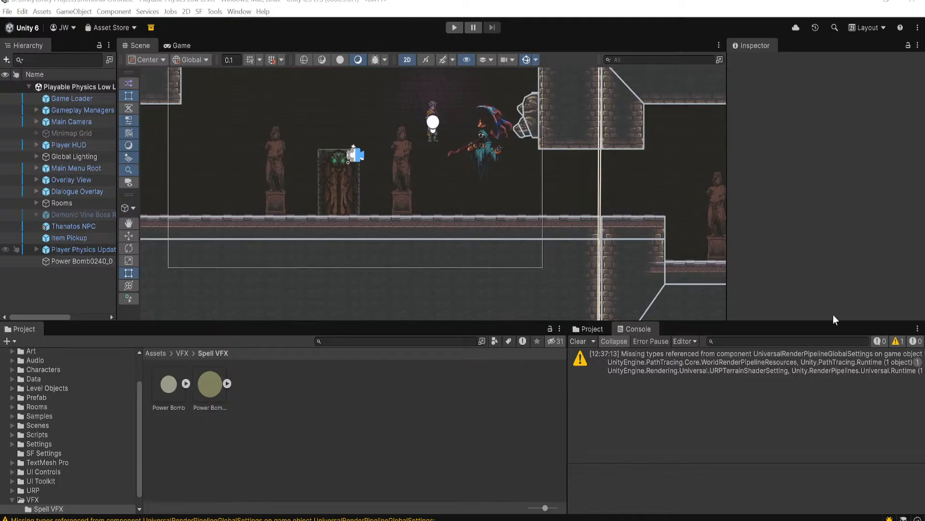
# Step: Switch to Pixel Composer, open the recent Power Bomb project and review its animation through frame 24
pyautogui.click(580, 340)
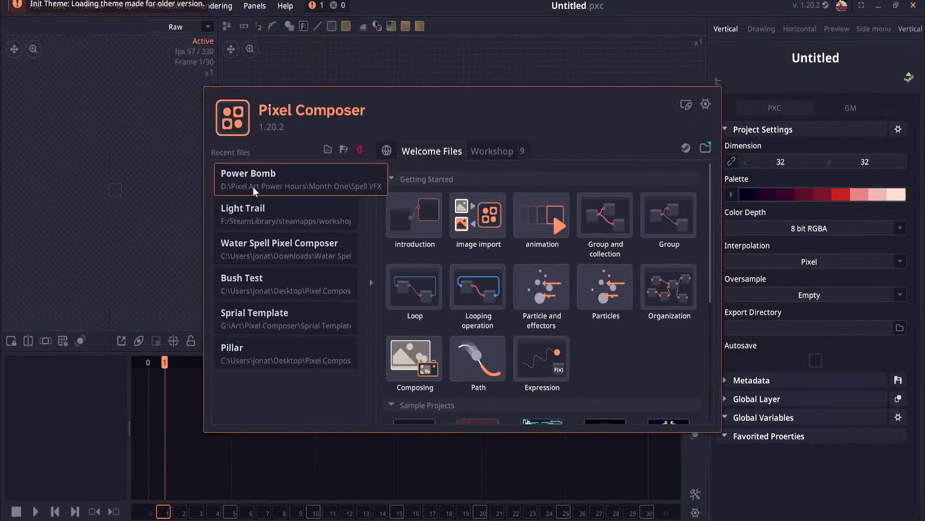
pyautogui.click(253, 186)
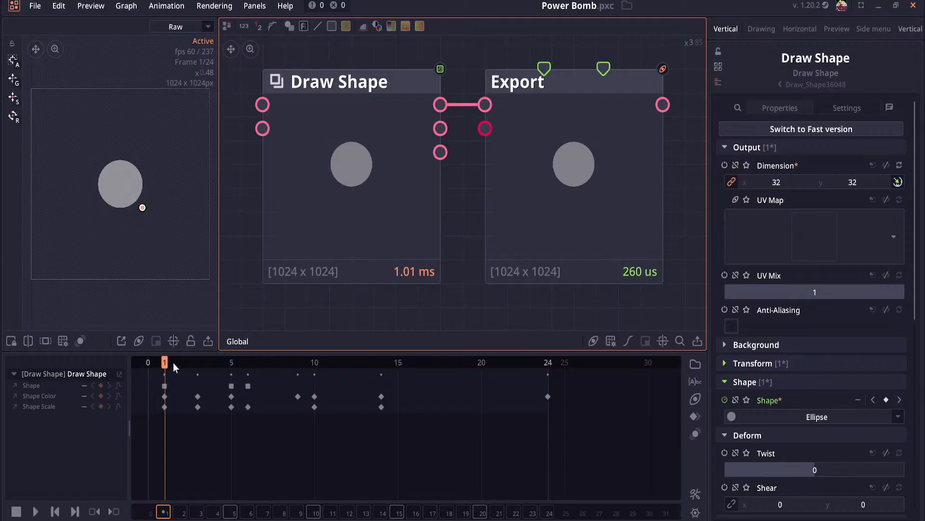
pyautogui.moveTo(187, 364); pyautogui.dragTo(386, 379)
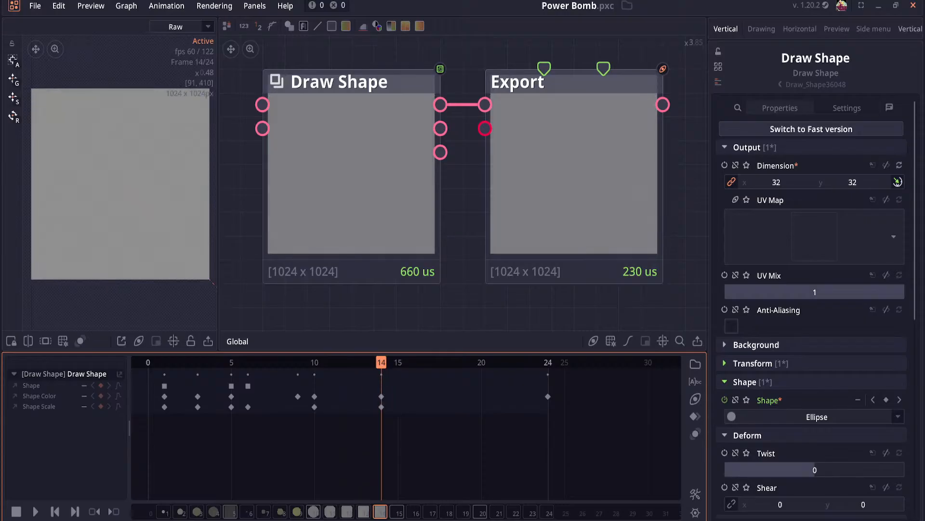
pyautogui.scroll(-3, 345, 214)
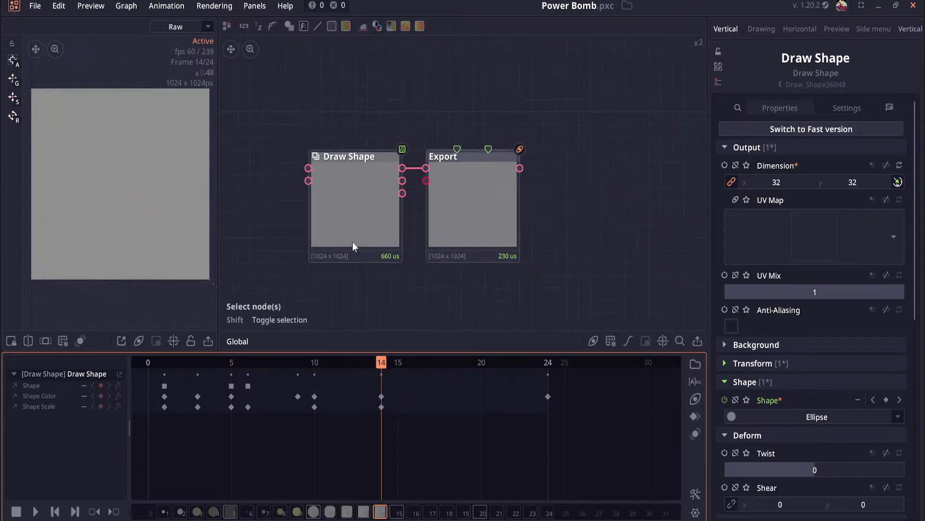
pyautogui.moveTo(380, 366); pyautogui.dragTo(552, 369)
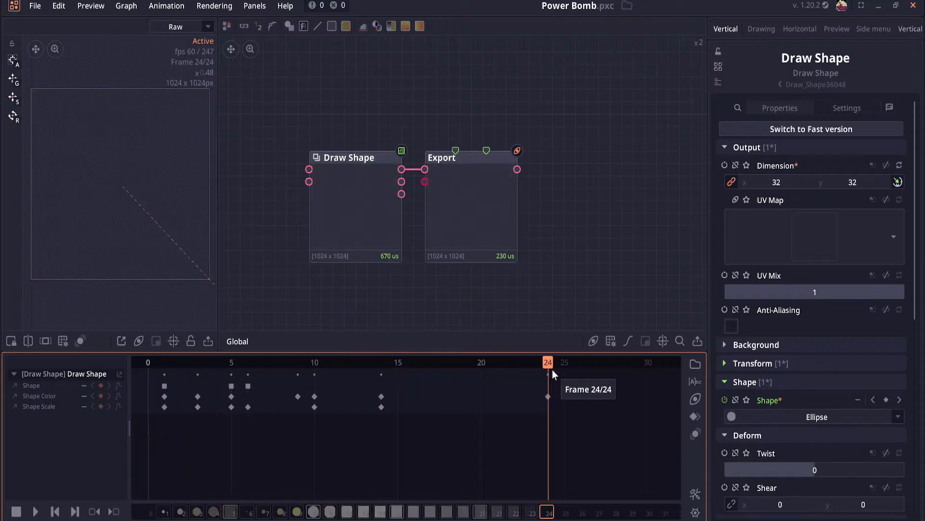
pyautogui.scroll(-3, 572, 273)
pyautogui.moveTo(538, 252); pyautogui.dragTo(450, 233)
pyautogui.moveTo(319, 134); pyautogui.dragTo(478, 290)
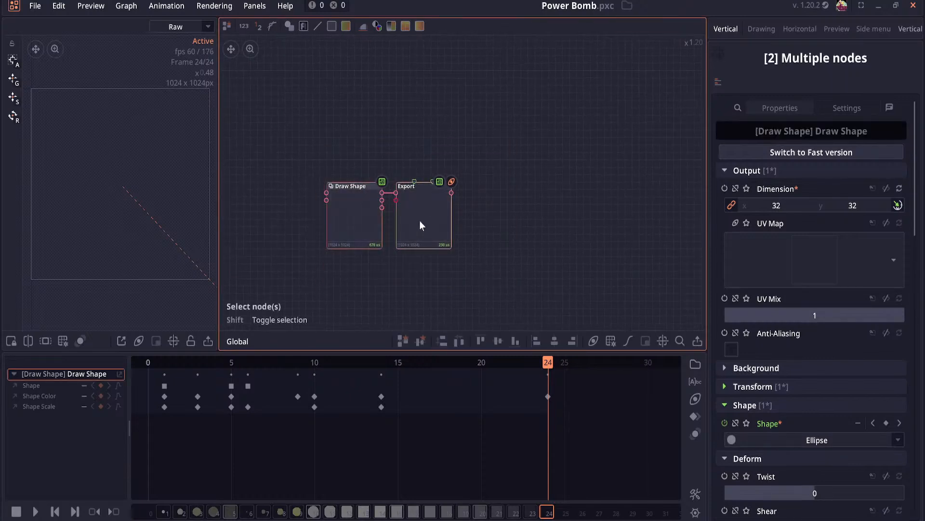
pyautogui.moveTo(419, 221)
pyautogui.mouseDown()
pyautogui.moveTo(412, 166)
pyautogui.moveTo(427, 198)
pyautogui.mouseUp()
# Step: Create a new project and add a Draw Shape Fast node to its empty graph
pyautogui.click(35, 5)
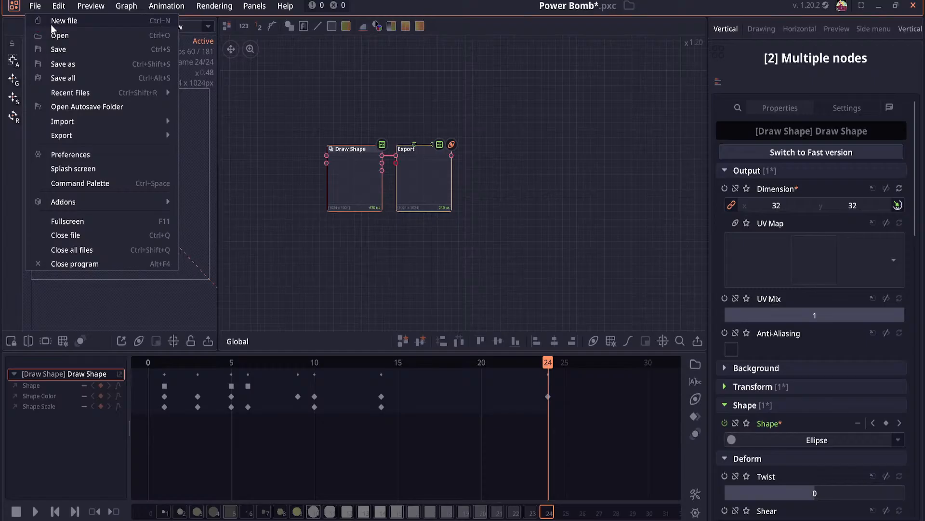
pyautogui.click(51, 22)
pyautogui.scroll(1, 393, 178)
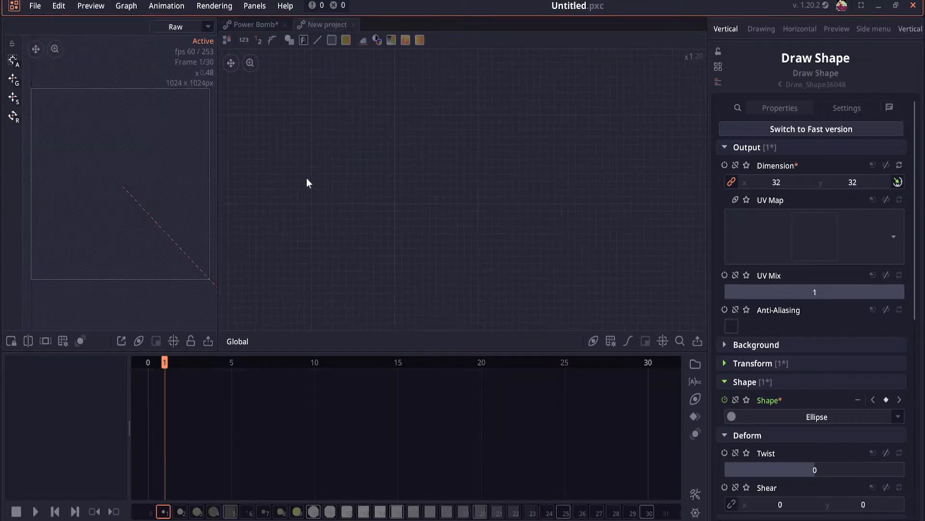
pyautogui.moveTo(307, 182); pyautogui.dragTo(280, 172)
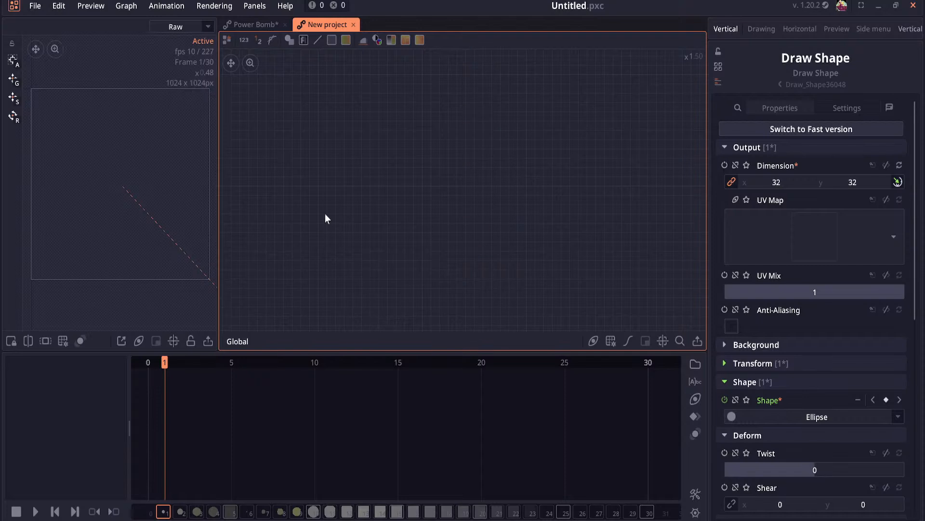
pyautogui.rightClick(403, 183)
pyautogui.write('fast')
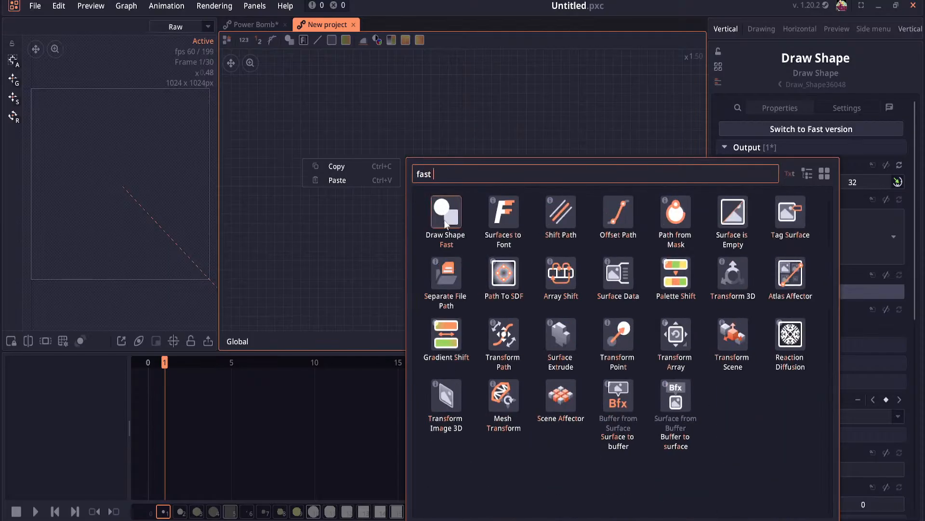
pyautogui.click(447, 212)
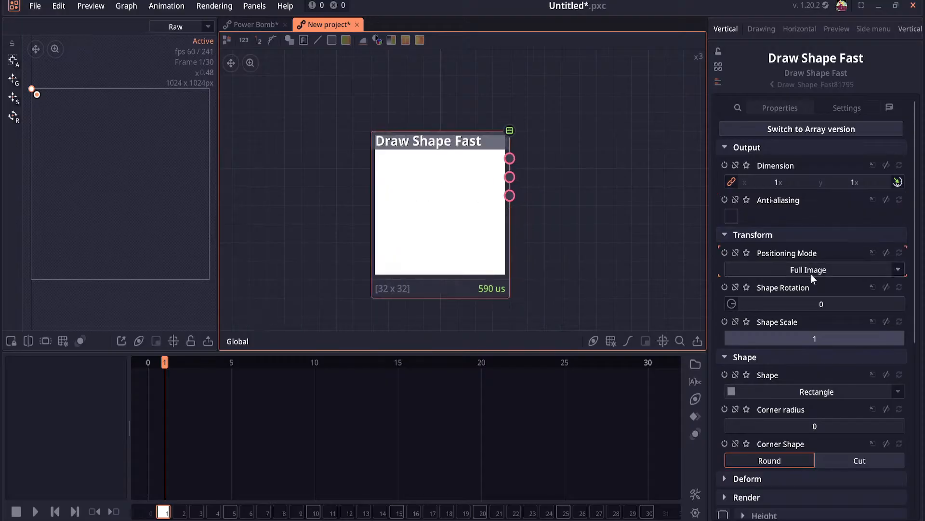
# Step: Set the Draw Shape Fast node's dimension multipliers to 32 by 32
pyautogui.click(786, 185)
pyautogui.write('3')
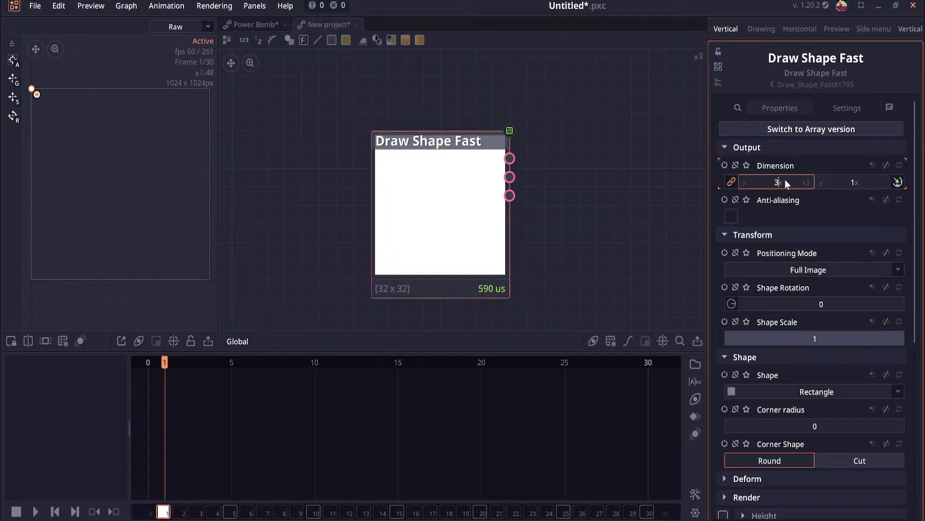
pyautogui.write('2')
pyautogui.press('Tab')
pyautogui.write('32')
pyautogui.press('Return')
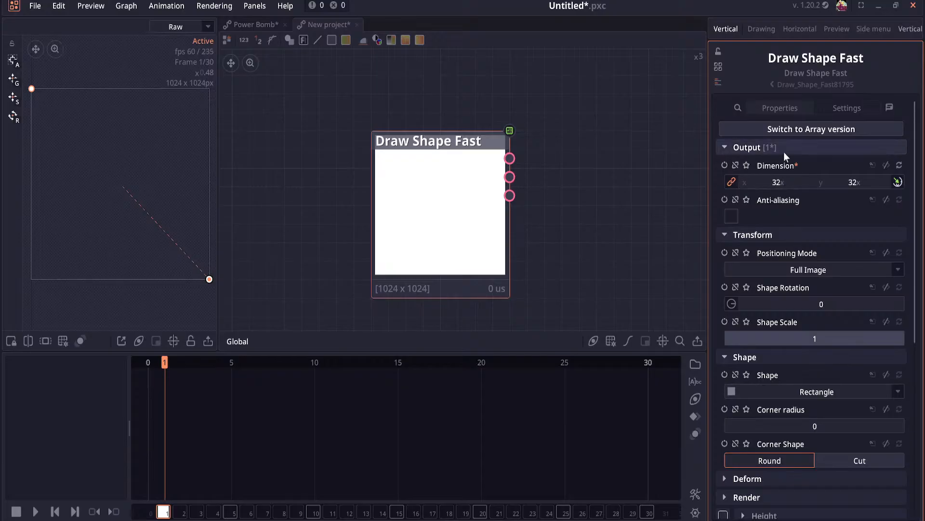
# Step: Set the Draw Shape Fast node's dimension multipliers to 128 by 128 and its shape to Ellipse
pyautogui.click(784, 181)
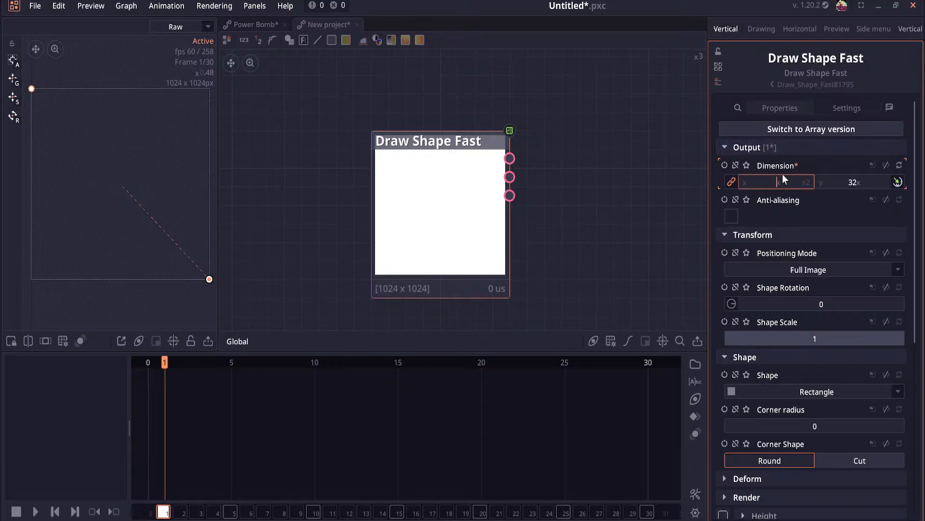
pyautogui.write('128')
pyautogui.press('Tab')
pyautogui.write('128')
pyautogui.press('Return')
pyautogui.scroll(-1, 568, 204)
pyautogui.scroll(-1, 782, 272)
pyautogui.scroll(-1, 627, 252)
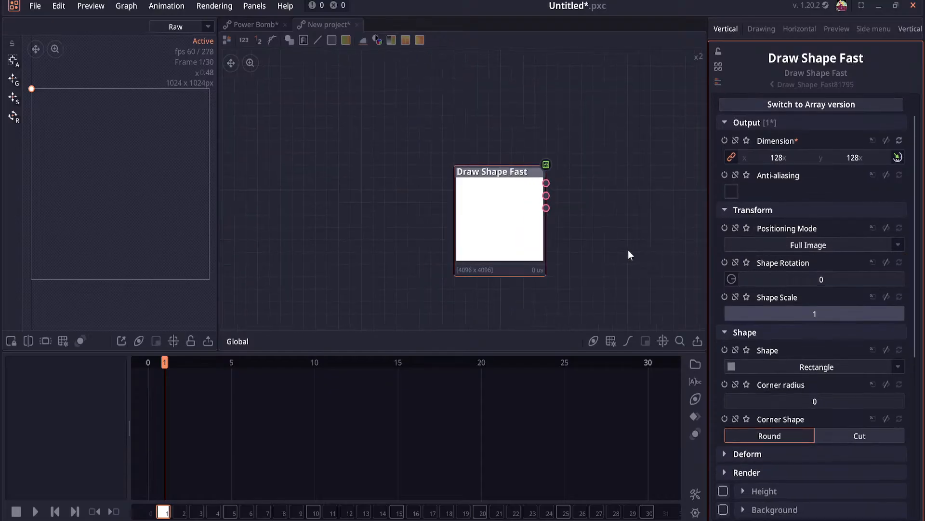
pyautogui.click(793, 367)
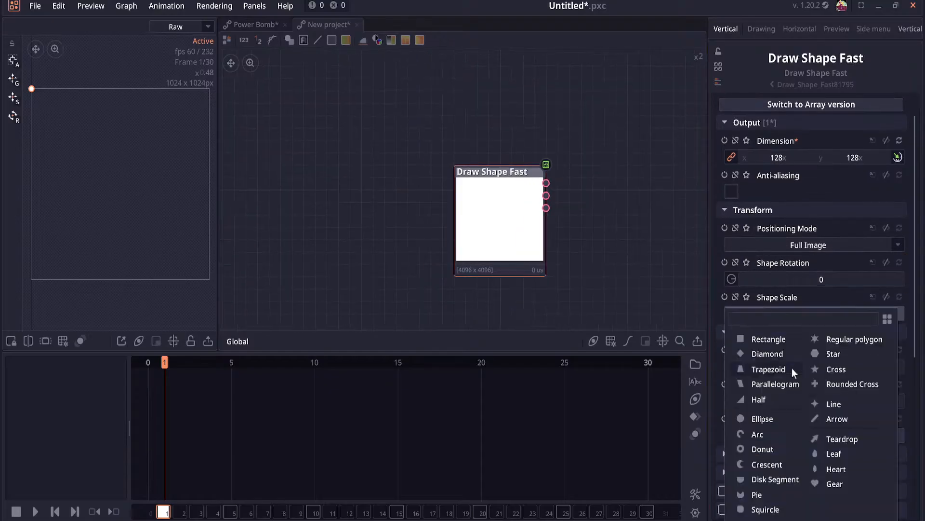
pyautogui.click(773, 418)
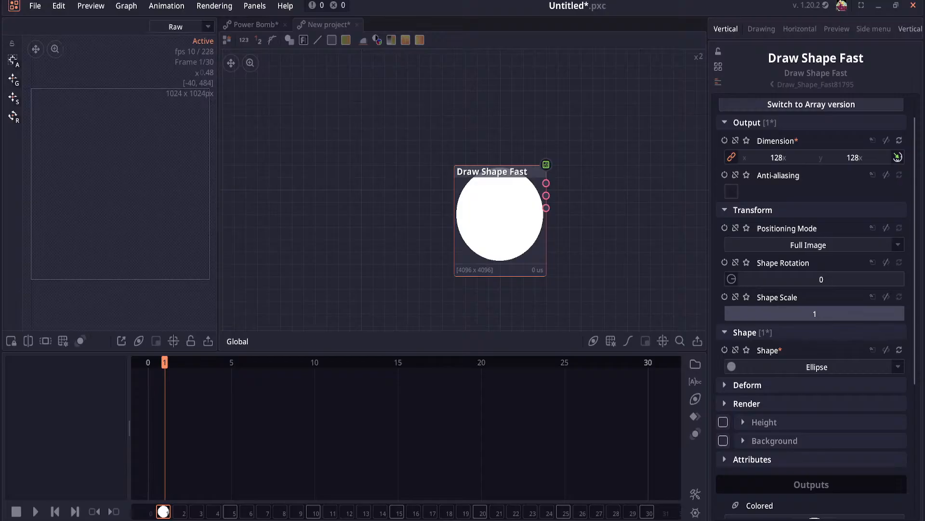
# Step: Switch to the browser and look through the posts on the GIGASWORD profile on X
pyautogui.moveTo(85, 212); pyautogui.dragTo(308, 147)
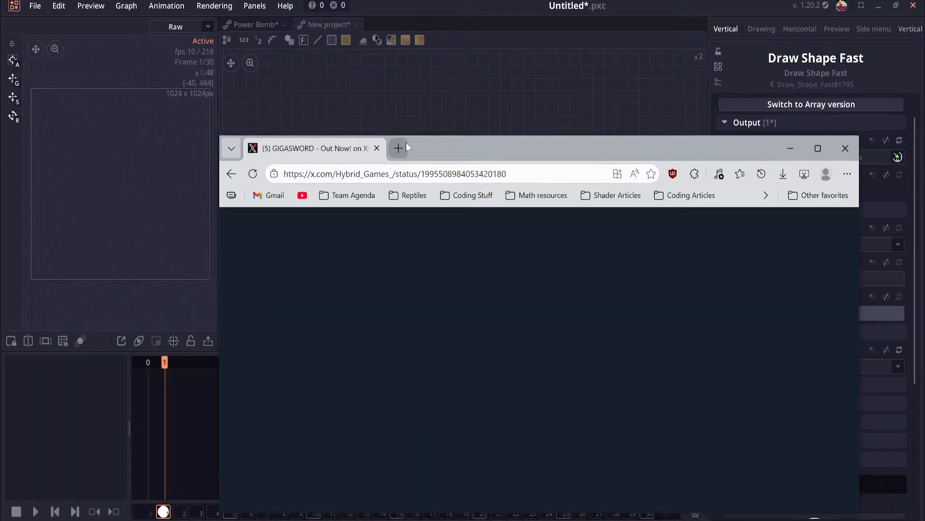
pyautogui.click(398, 148)
pyautogui.click(519, 146)
pyautogui.doubleClick(519, 147)
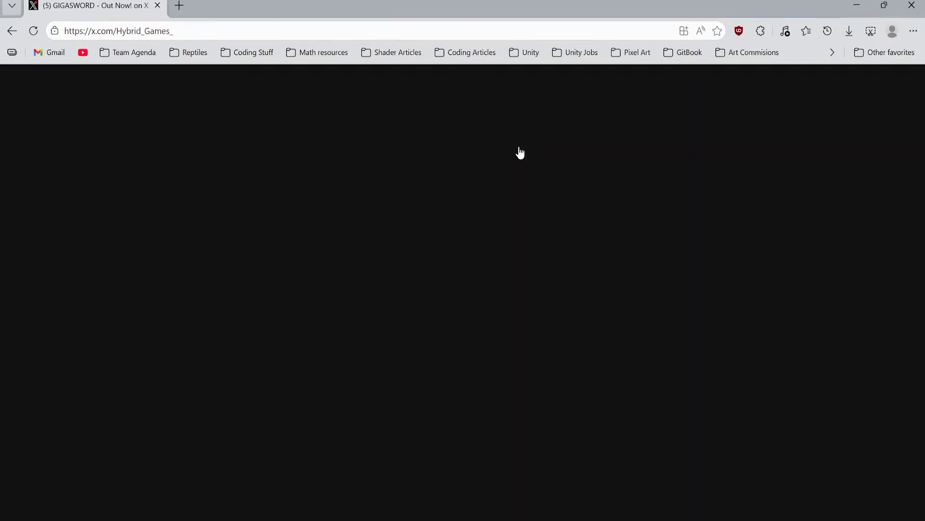
pyautogui.scroll(-6, 456, 292)
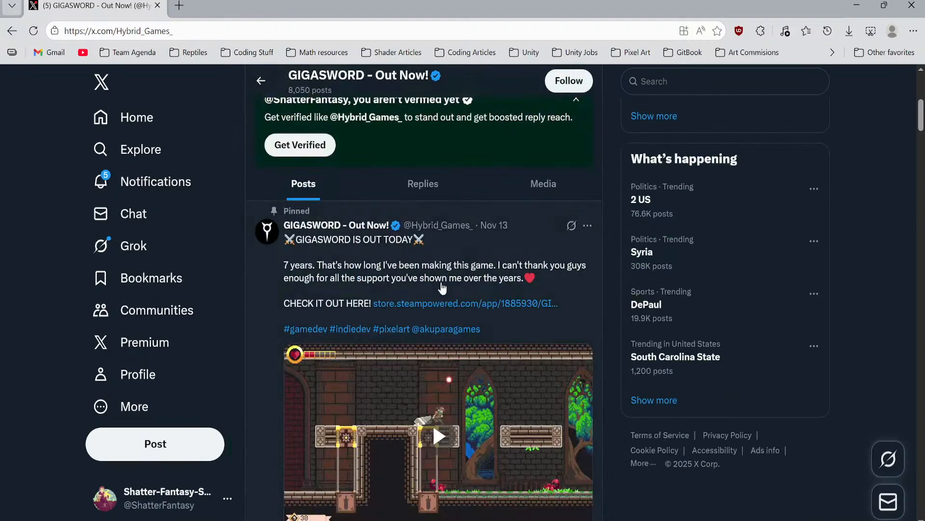
pyautogui.hotkey('alt', 'Left')
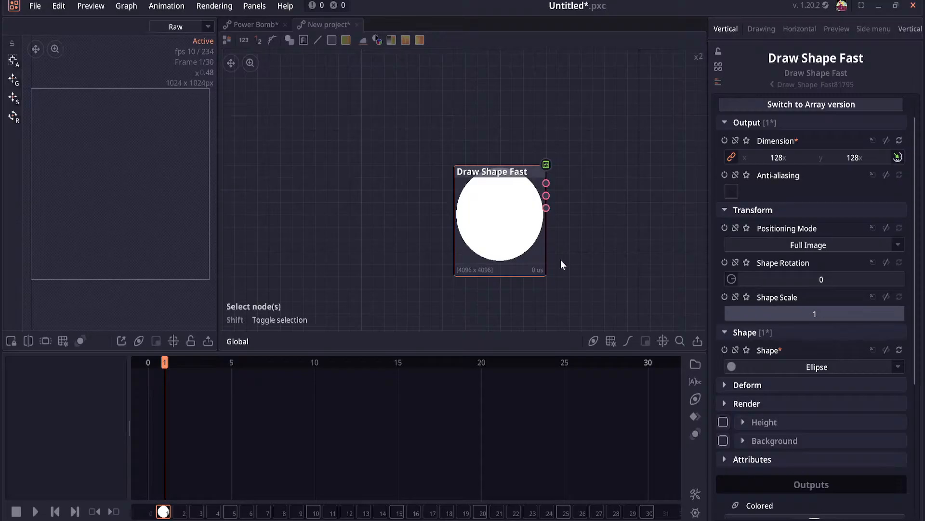
pyautogui.moveTo(369, 238); pyautogui.dragTo(303, 227)
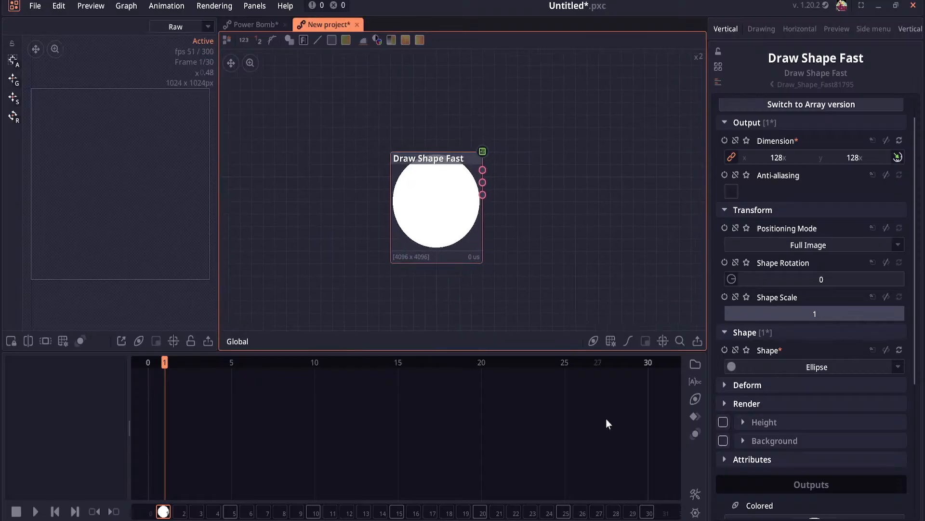
# Step: Switch to Unity, run the game to test the character's movement, and enlarge the Game view
pyautogui.hotkey('alt', 'Tab')
pyautogui.click(456, 29)
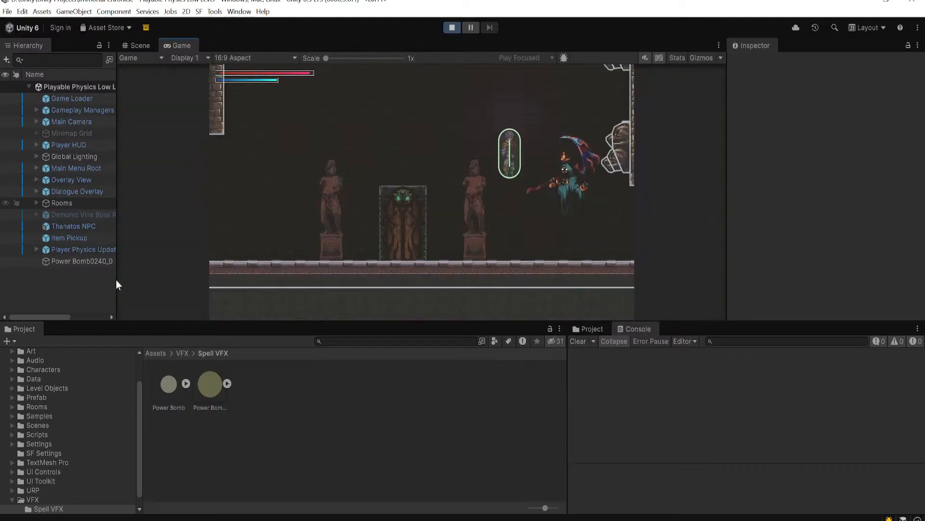
pyautogui.press('a')
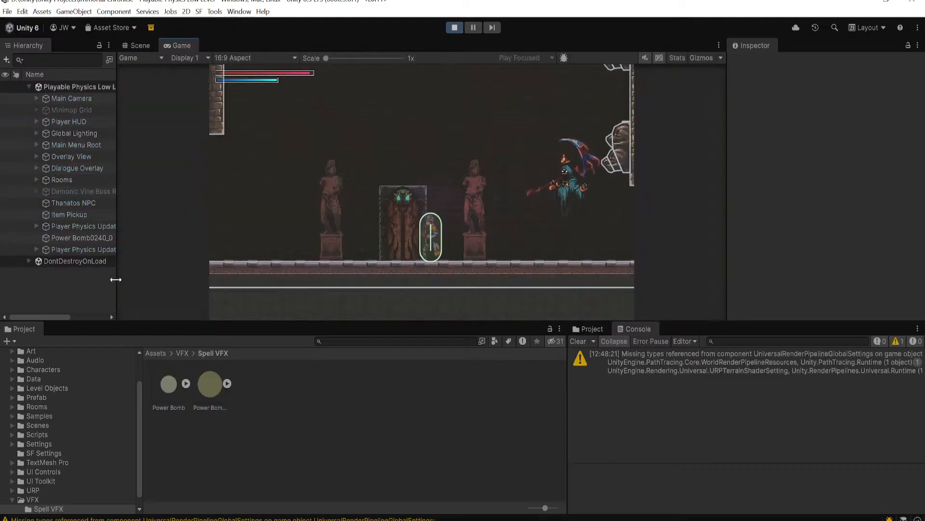
pyautogui.press('d')
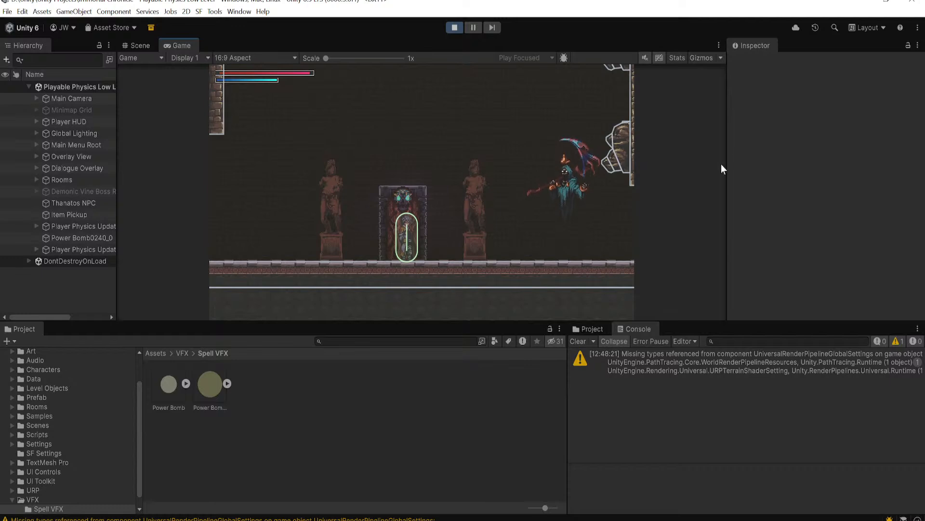
pyautogui.moveTo(726, 164); pyautogui.dragTo(802, 159)
pyautogui.moveTo(464, 319); pyautogui.dragTo(464, 376)
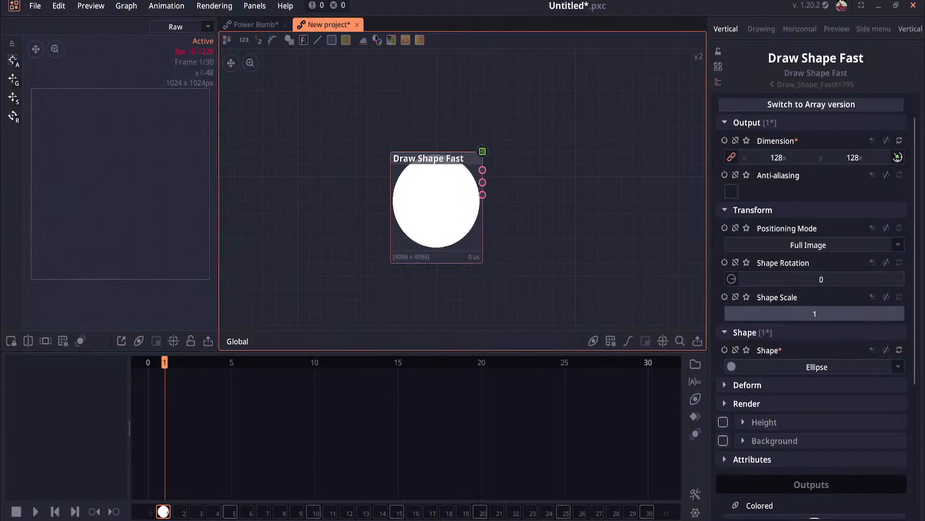
# Step: Set the ellipse's shape scale to 0.25 in Pixel Composer
pyautogui.scroll(-3, 475, 294)
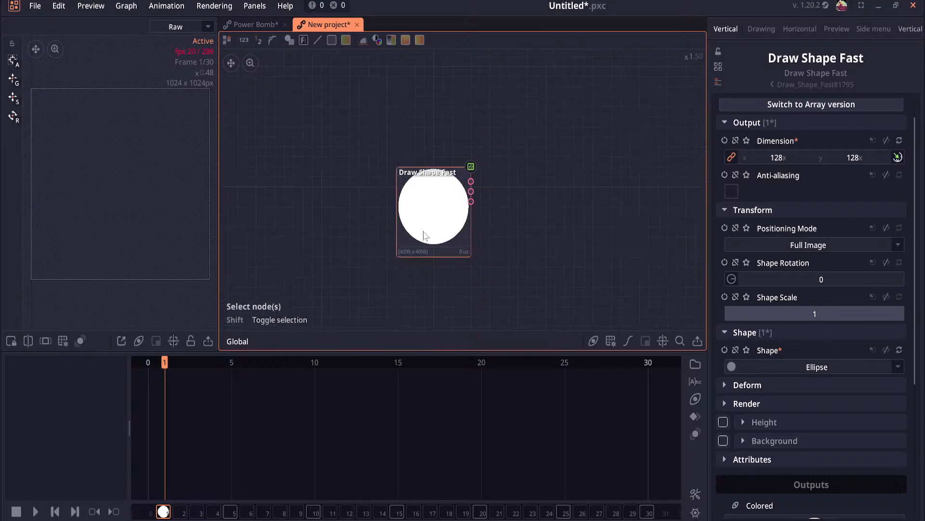
pyautogui.click(827, 313)
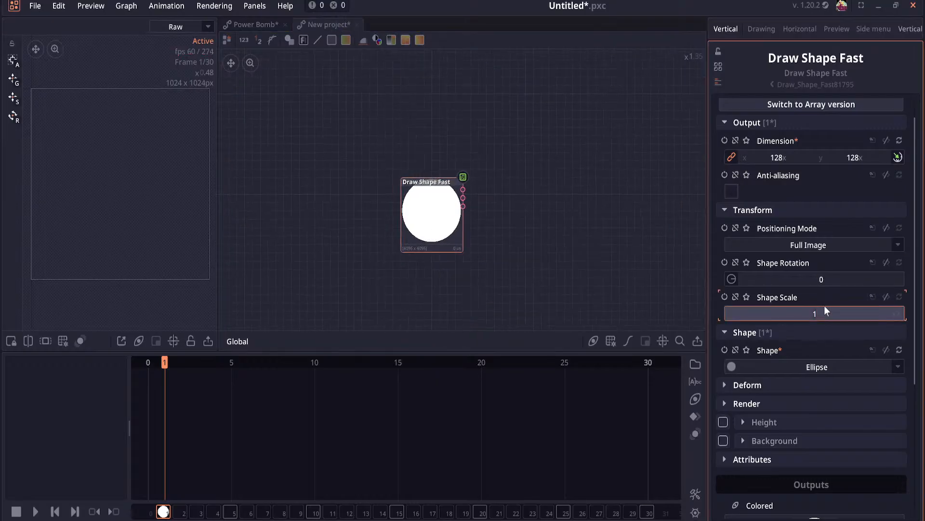
pyautogui.write('.25')
pyautogui.press('Return')
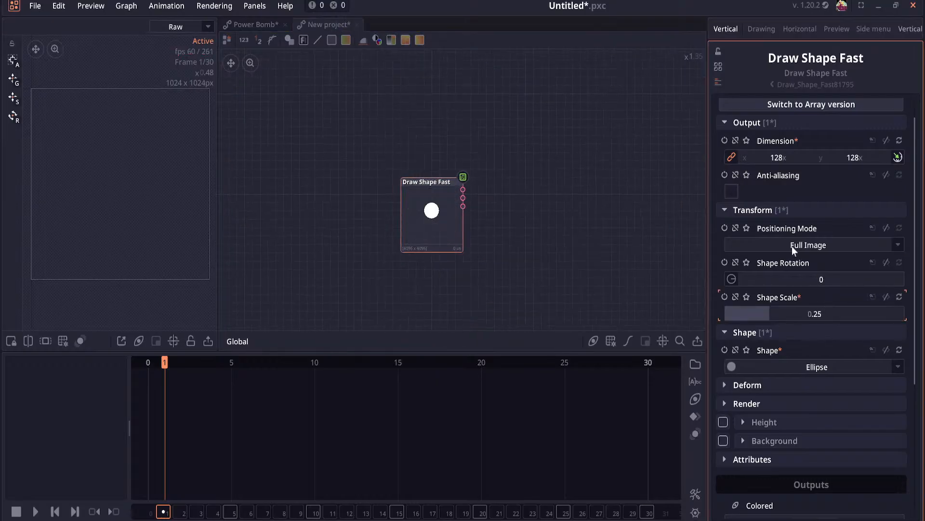
# Step: Set the ellipse's shape scale to 0.1 and enable its animation with a keyframe at frame 1
pyautogui.scroll(3, 422, 224)
pyautogui.click(832, 309)
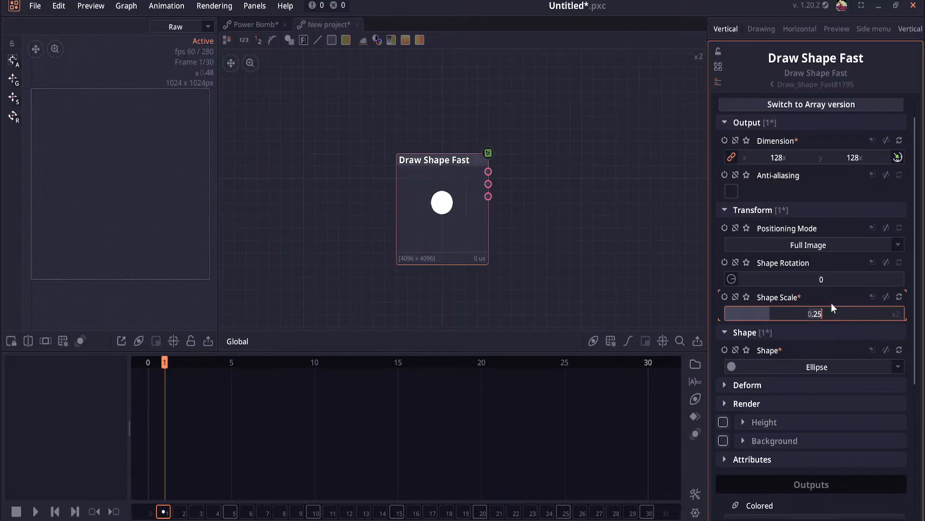
pyautogui.write('.1')
pyautogui.press('Return')
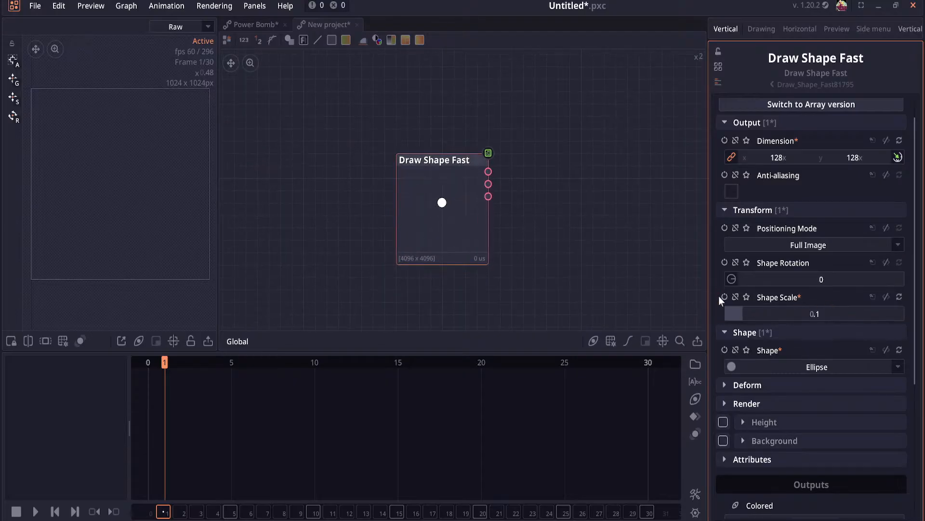
pyautogui.click(722, 296)
# Step: Keyframe the ellipse's shape scale at frame 5, trying 0.5 before settling on 0.65
pyautogui.moveTo(169, 366); pyautogui.dragTo(231, 364)
pyautogui.click(832, 311)
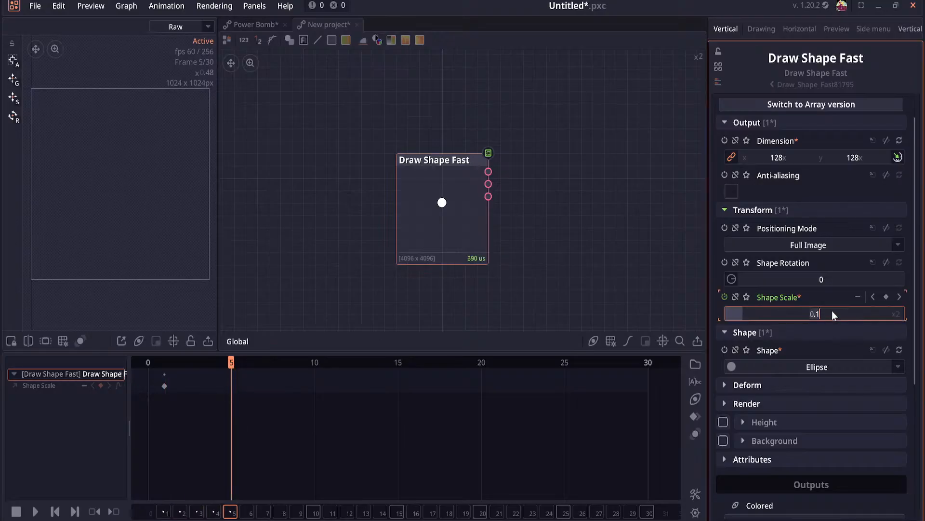
pyautogui.write('.5')
pyautogui.press('Return')
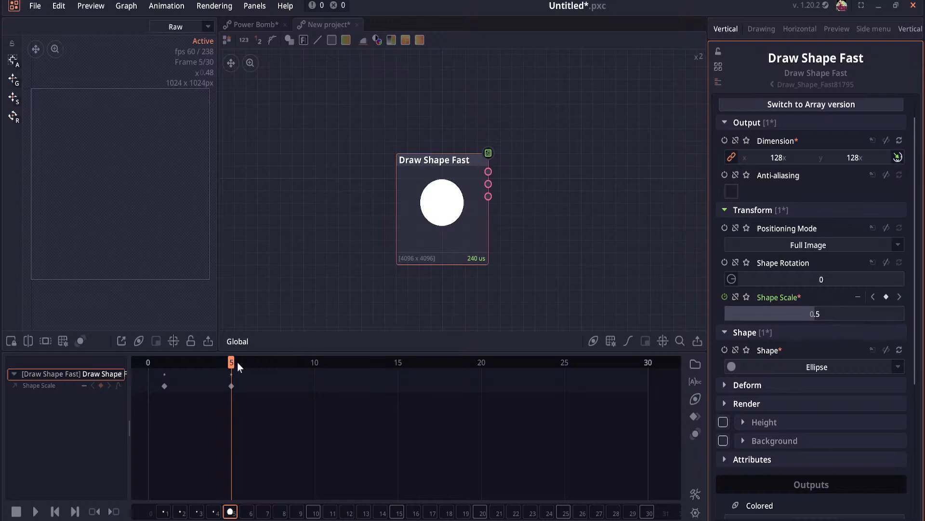
pyautogui.click(833, 314)
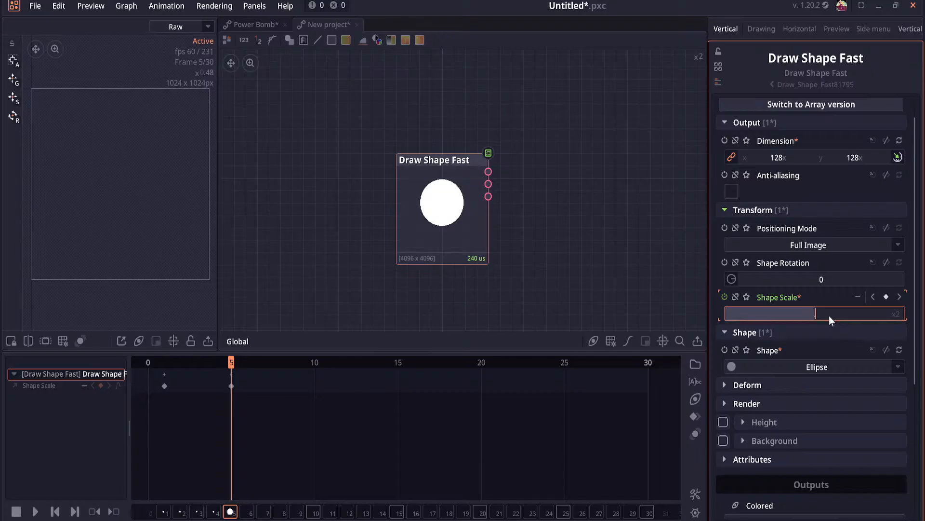
pyautogui.write('0.65')
pyautogui.press('Return')
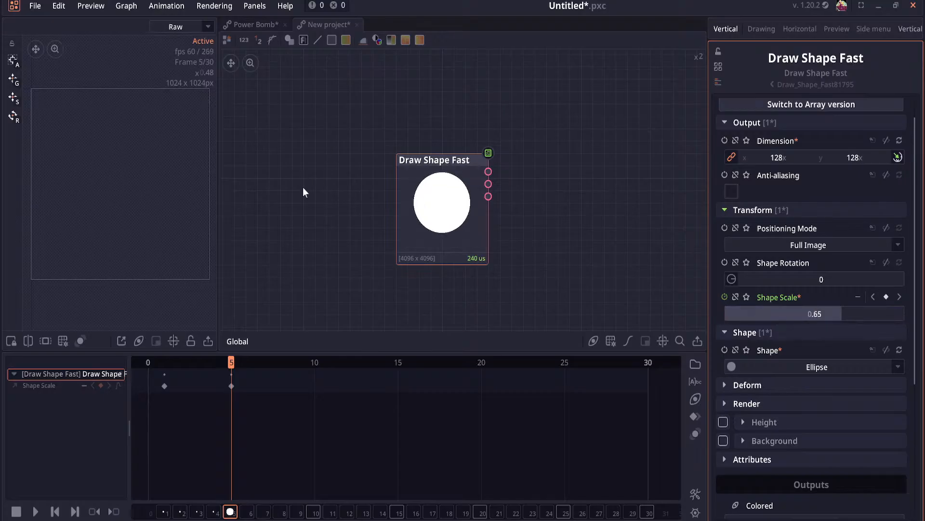
# Step: Advance the timeline to frame 6 for the following animation change
pyautogui.moveTo(230, 363); pyautogui.dragTo(248, 366)
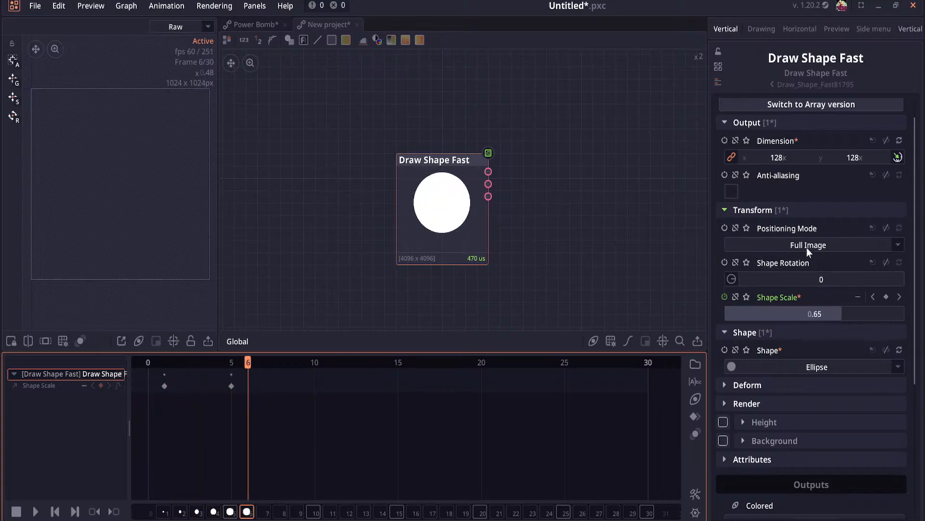
pyautogui.click(815, 367)
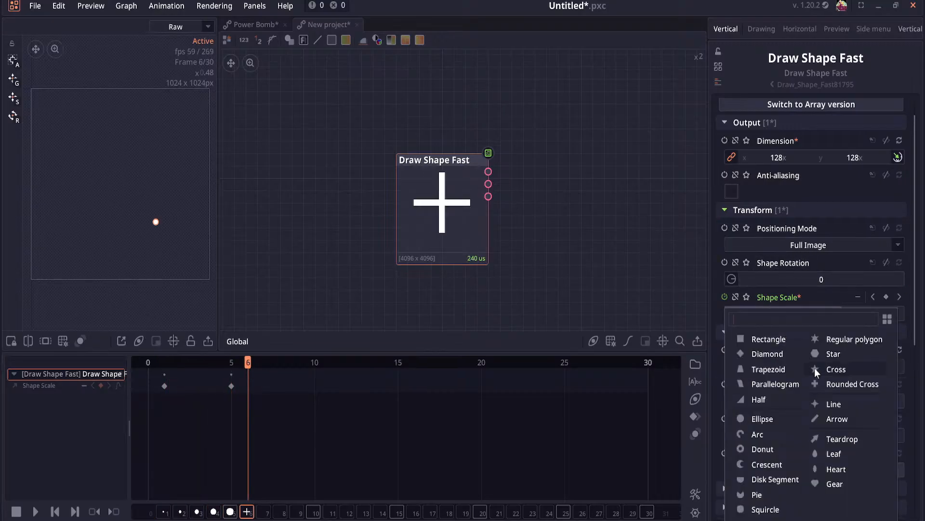
pyautogui.click(778, 342)
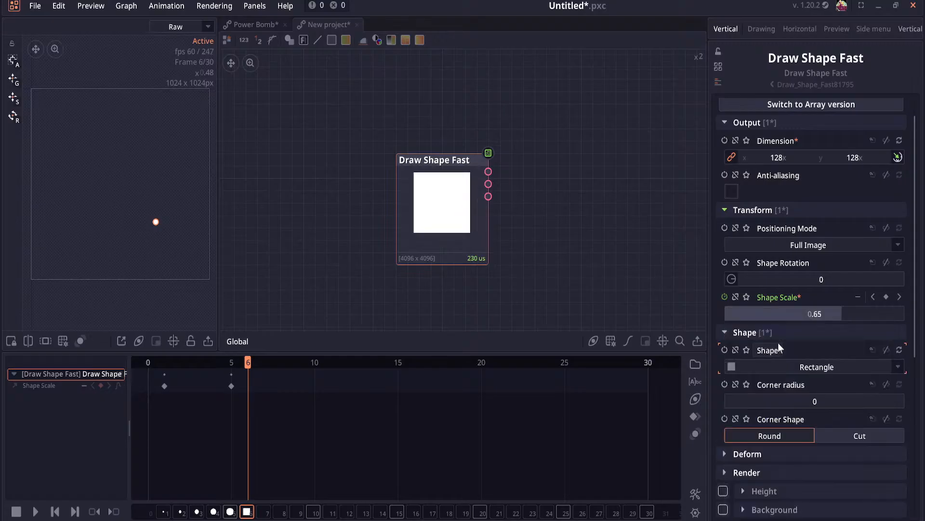
pyautogui.moveTo(241, 360)
pyautogui.mouseDown()
pyautogui.moveTo(221, 362)
pyautogui.moveTo(241, 365)
pyautogui.mouseUp()
pyautogui.hotkey('ctrl', 'z')
pyautogui.hotkey('ctrl', 'z')
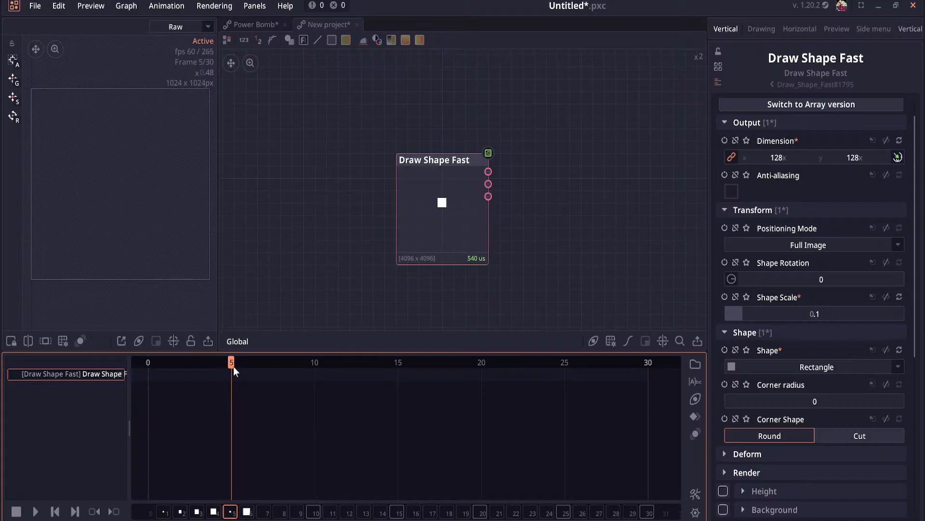
pyautogui.hotkey('ctrl', 'shift', 'z')
pyautogui.hotkey('ctrl', 'shift', 'z')
pyautogui.hotkey('ctrl', 'shift', 'z')
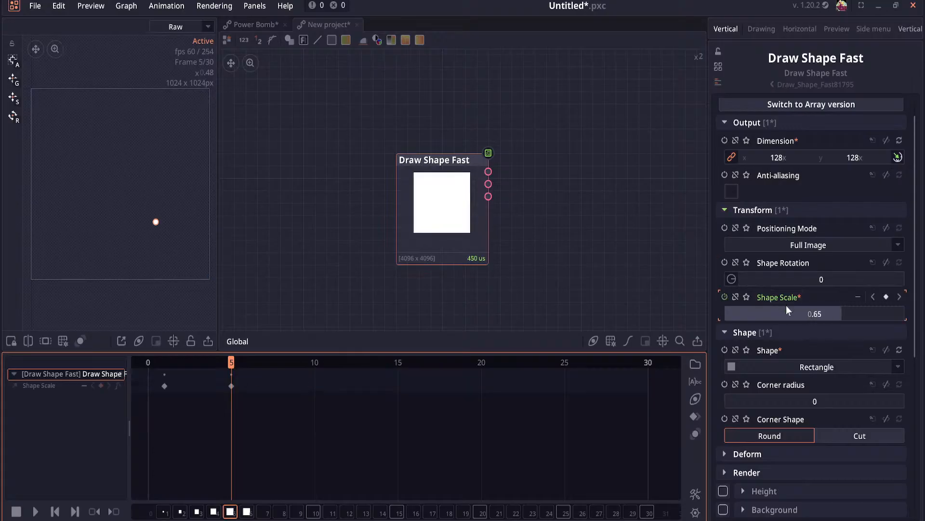
# Step: Animate the Shape property with an Ellipse keyframe at frame 5 and a Rectangle keyframe at frame 6
pyautogui.click(822, 365)
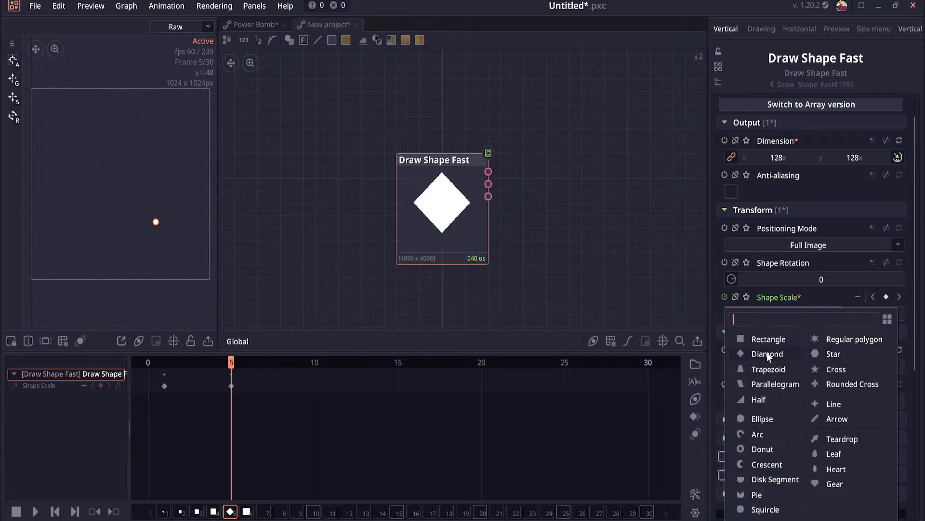
pyautogui.click(762, 418)
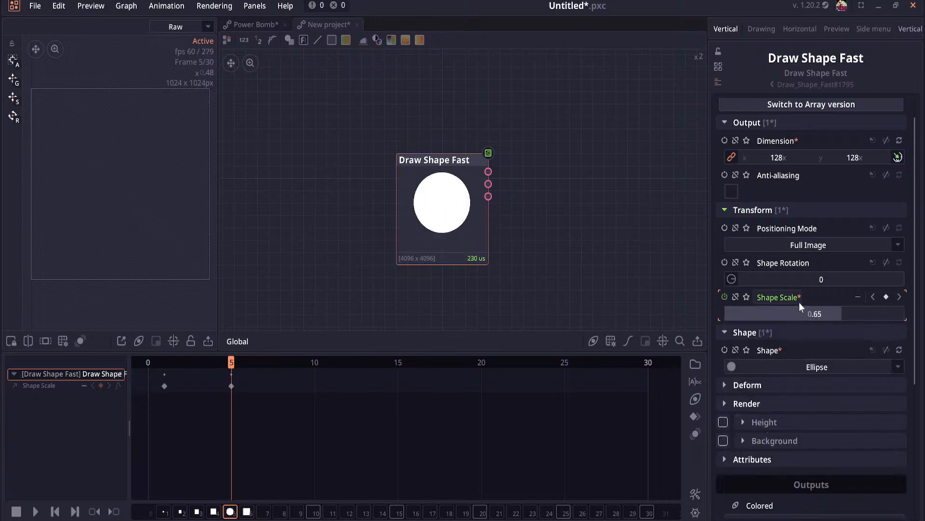
pyautogui.click(725, 350)
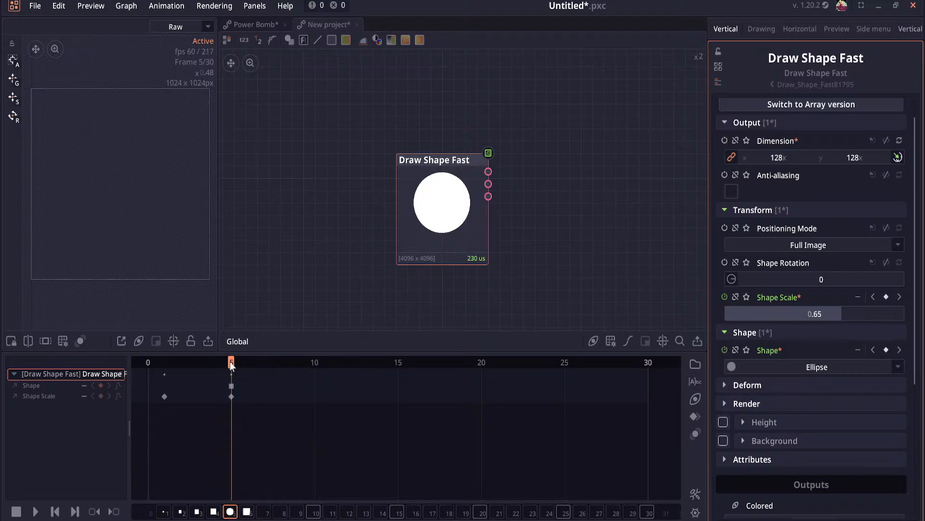
pyautogui.moveTo(230, 361); pyautogui.dragTo(245, 361)
pyautogui.click(820, 365)
pyautogui.click(777, 340)
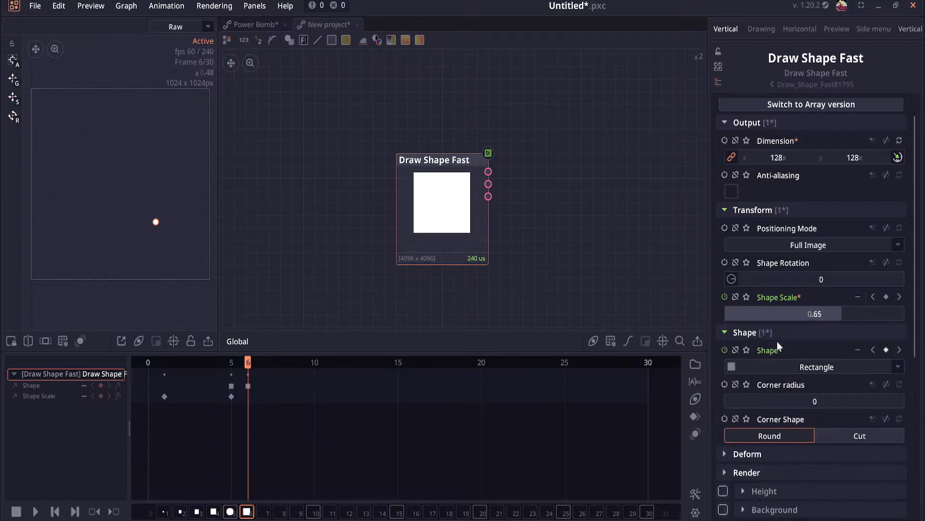
pyautogui.moveTo(246, 362)
pyautogui.mouseDown()
pyautogui.moveTo(151, 366)
pyautogui.moveTo(247, 368)
pyautogui.mouseUp()
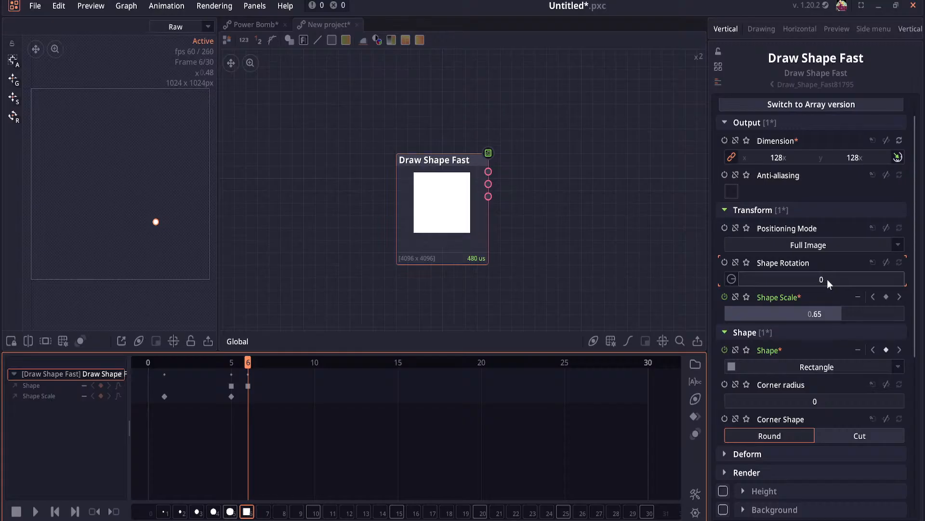
pyautogui.scroll(-1, 806, 298)
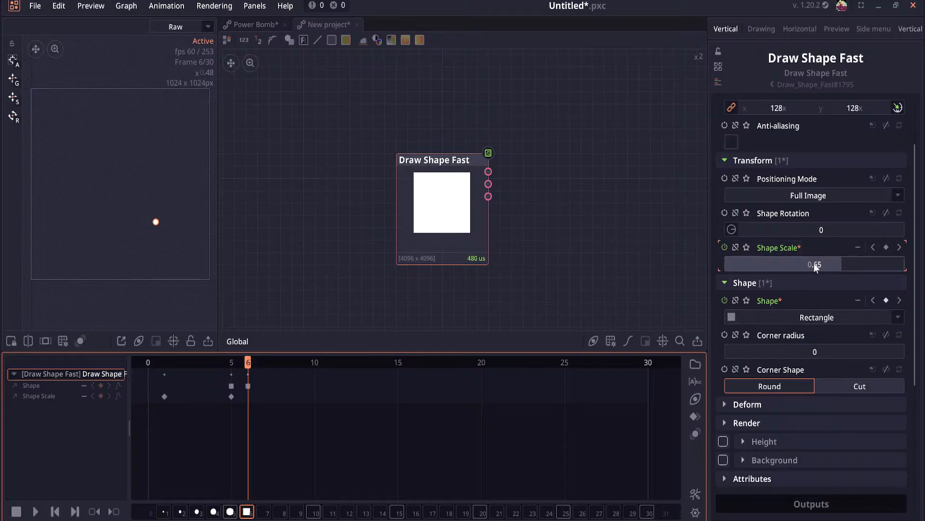
pyautogui.rightClick(776, 250)
pyautogui.click(770, 246)
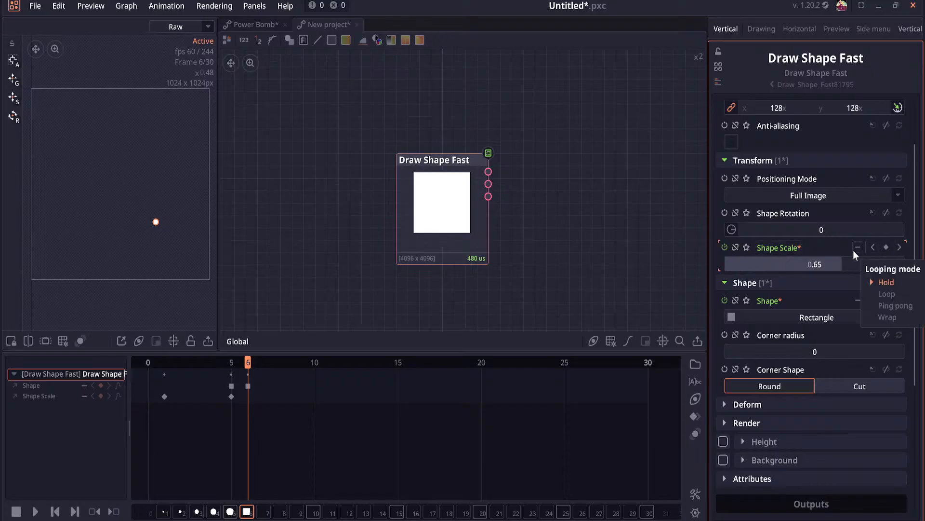
# Step: Try the Height option in the Render settings with a slightly adjusted curve
pyautogui.scroll(-1, 793, 319)
pyautogui.click(760, 376)
pyautogui.scroll(-3, 782, 355)
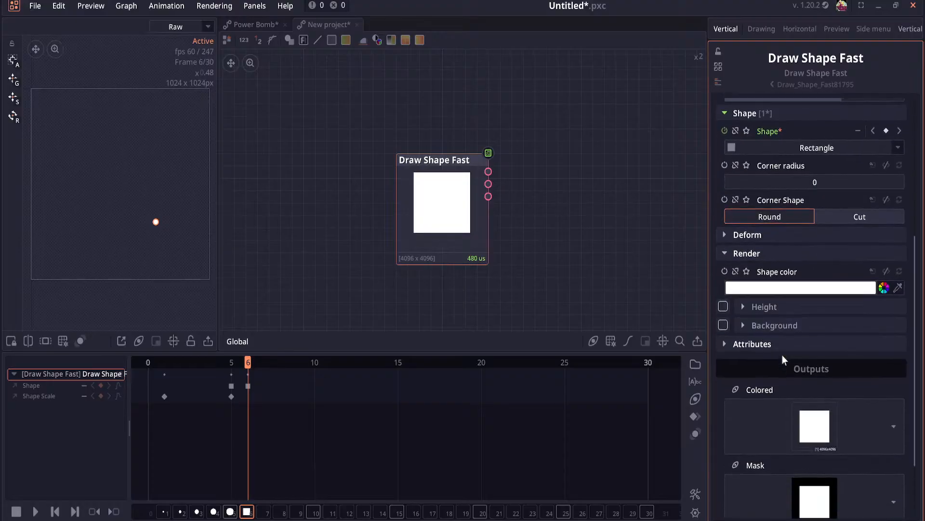
pyautogui.click(766, 303)
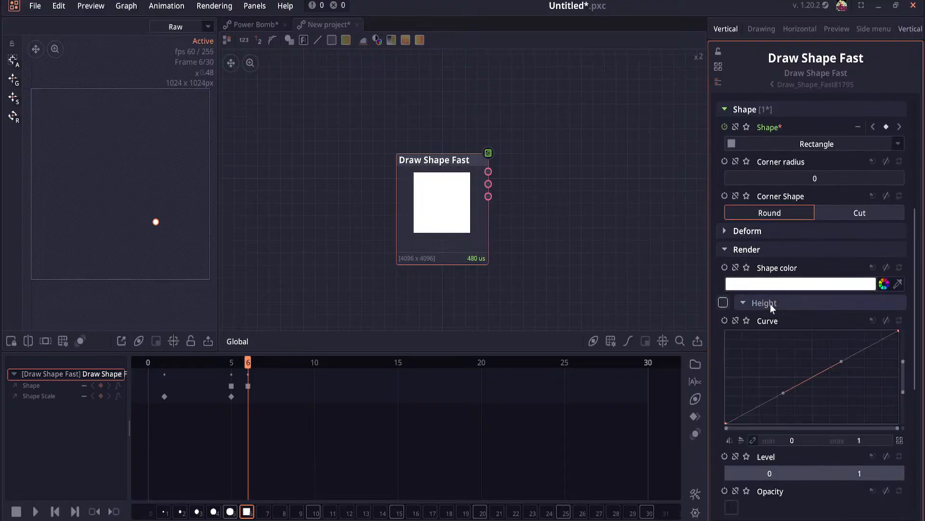
pyautogui.click(724, 303)
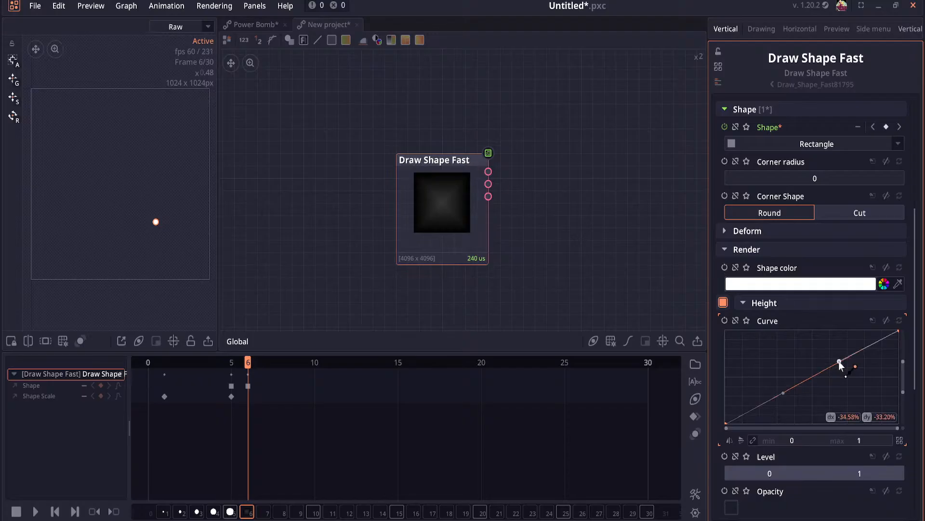
pyautogui.moveTo(838, 360)
pyautogui.mouseDown()
pyautogui.moveTo(817, 339)
pyautogui.moveTo(759, 346)
pyautogui.moveTo(730, 336)
pyautogui.moveTo(802, 352)
pyautogui.moveTo(843, 389)
pyautogui.moveTo(781, 330)
pyautogui.moveTo(728, 353)
pyautogui.moveTo(833, 355)
pyautogui.mouseUp()
pyautogui.click(723, 302)
pyautogui.click(742, 304)
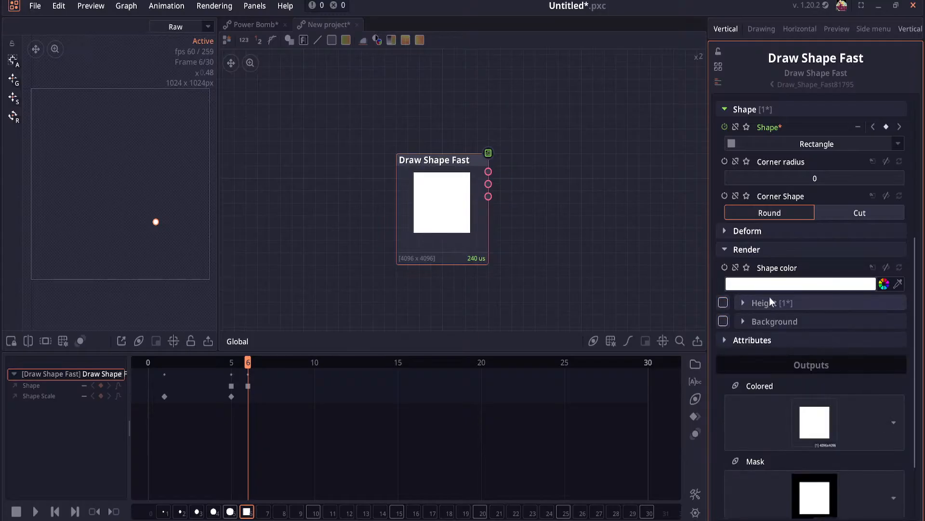
# Step: Set the Deform Twist to -1, undo the trial Shear changes and save the project
pyautogui.scroll(-1, 774, 303)
pyautogui.scroll(2, 774, 319)
pyautogui.click(744, 347)
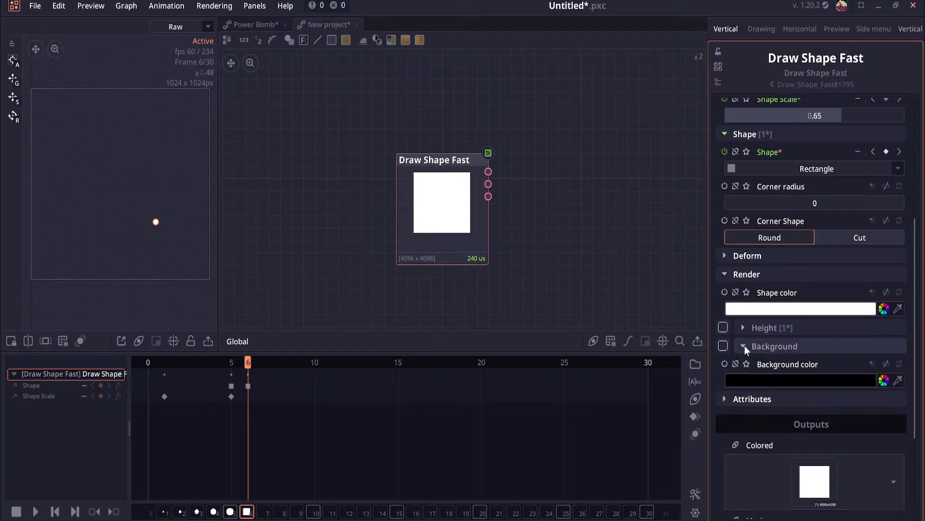
pyautogui.click(745, 346)
pyautogui.click(745, 257)
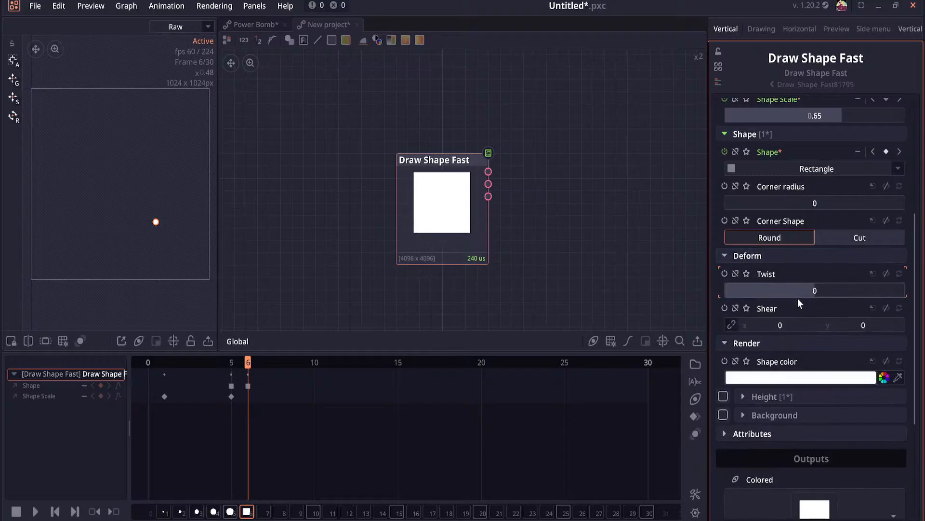
pyautogui.moveTo(832, 325); pyautogui.dragTo(726, 315)
pyautogui.hotkey('ctrl', 'z')
pyautogui.hotkey('ctrl', 'z')
pyautogui.scroll(1, 791, 308)
pyautogui.hotkey('ctrl', 's')
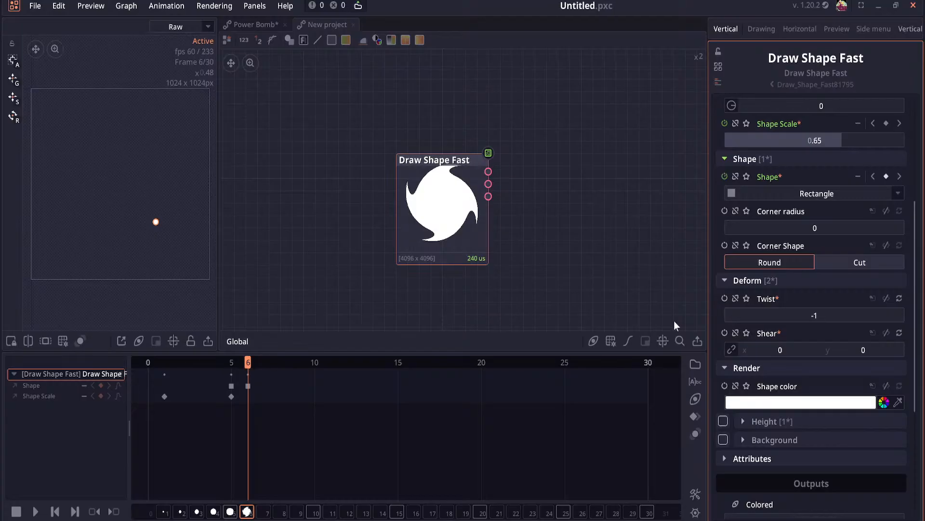
# Step: Enable animation on Twist and set its keyframe at frame 6 to -0.1
pyautogui.click(724, 299)
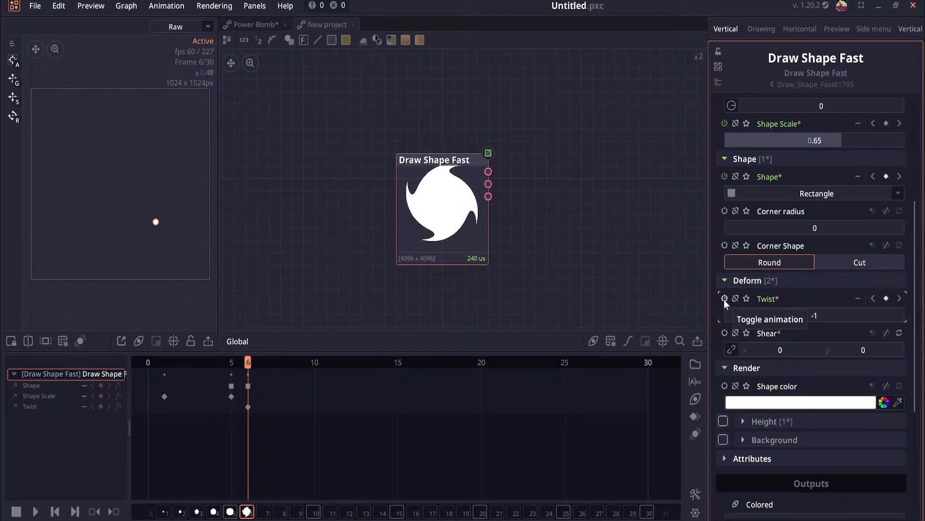
pyautogui.moveTo(247, 364)
pyautogui.mouseDown()
pyautogui.moveTo(146, 371)
pyautogui.moveTo(244, 371)
pyautogui.mouseUp()
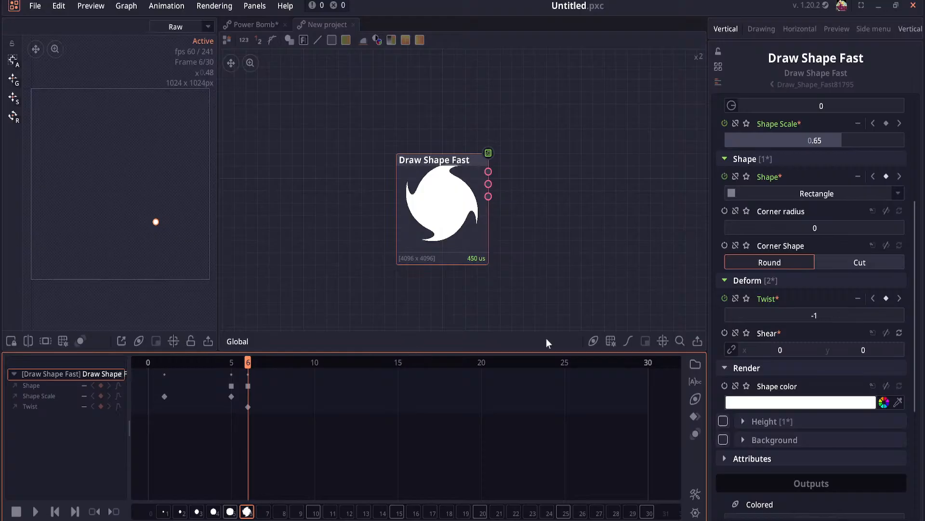
pyautogui.moveTo(806, 315); pyautogui.dragTo(805, 315)
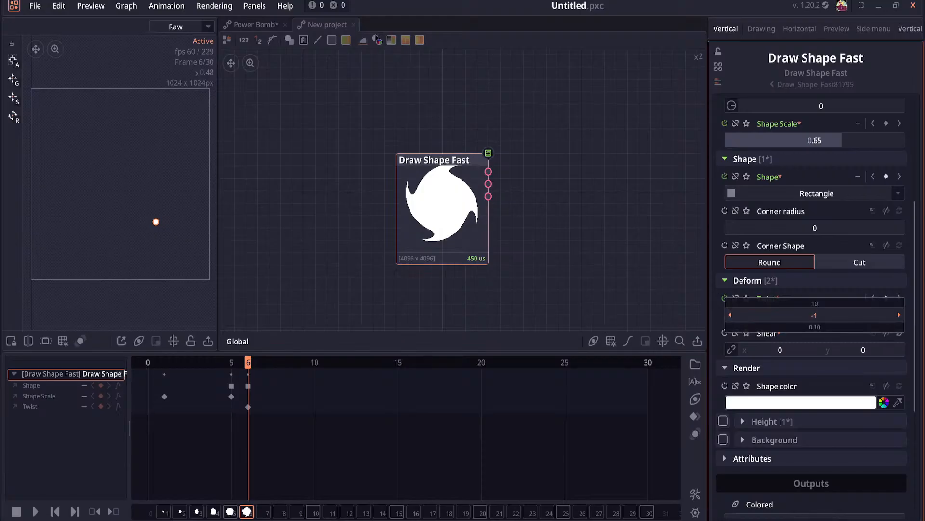
pyautogui.click(838, 319)
pyautogui.write('0')
pyautogui.press('Return')
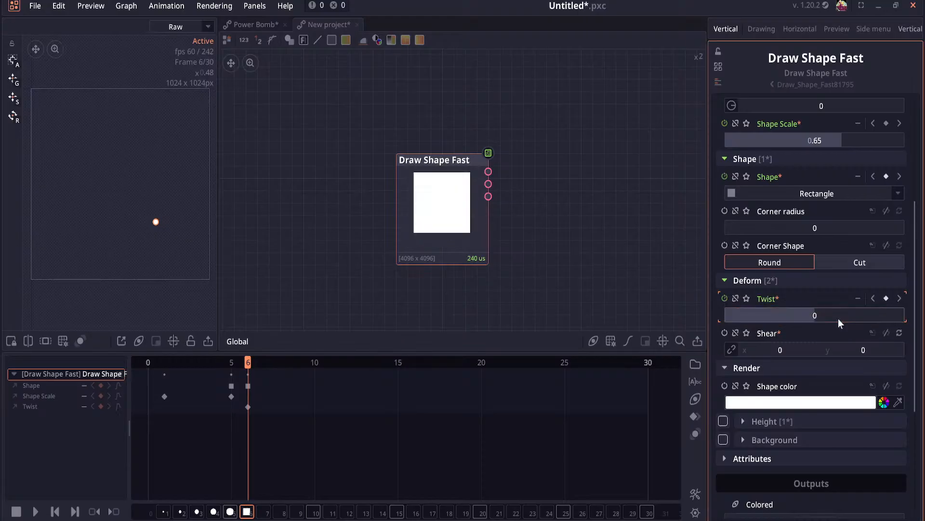
pyautogui.click(838, 318)
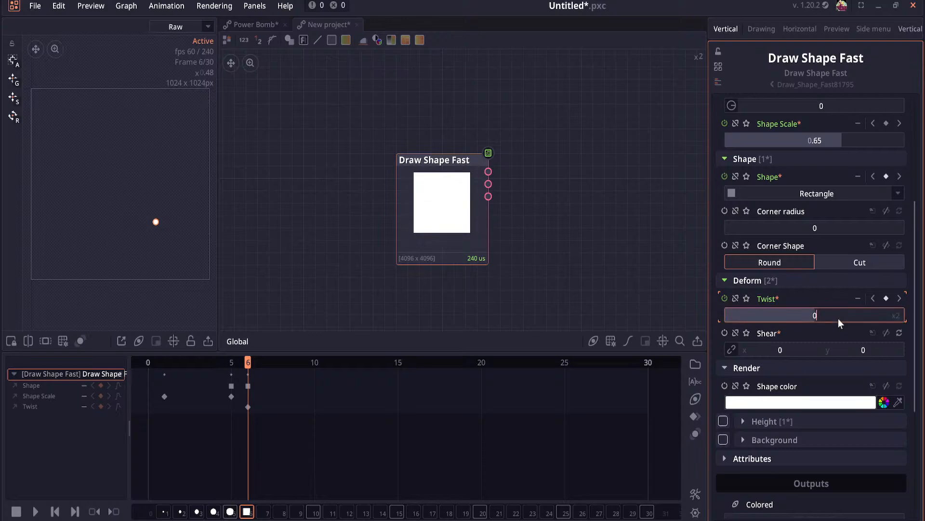
pyautogui.write('-0.1')
pyautogui.press('Return')
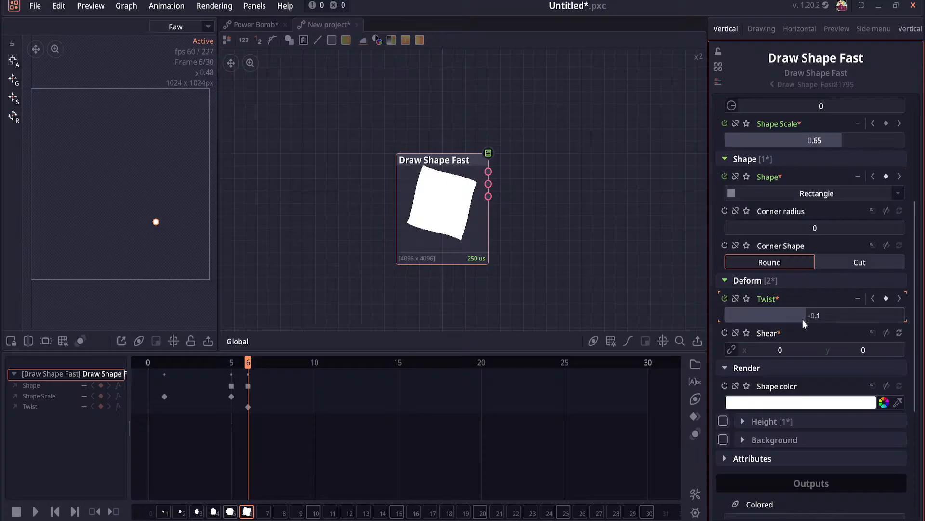
# Step: Add a Twist keyframe of -1 at frame 10
pyautogui.click(315, 363)
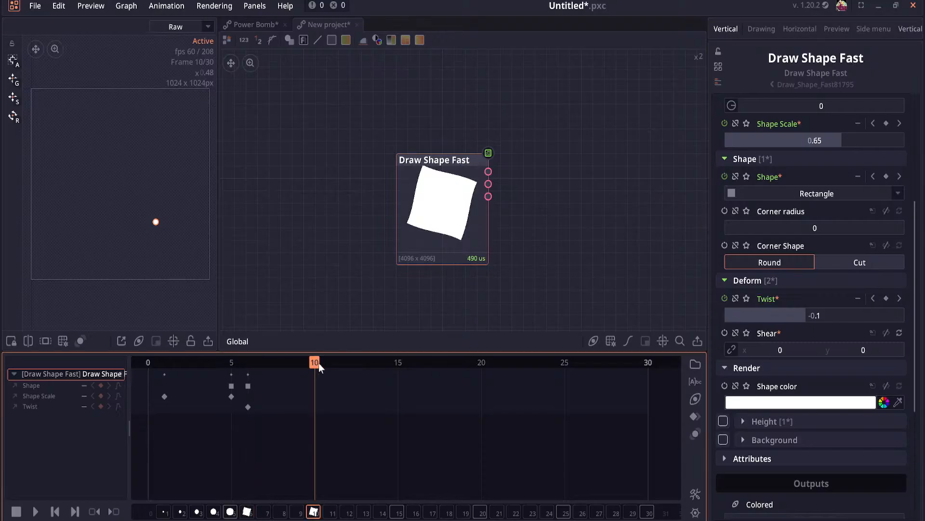
pyautogui.click(810, 311)
pyautogui.write('-1')
pyautogui.press('Return')
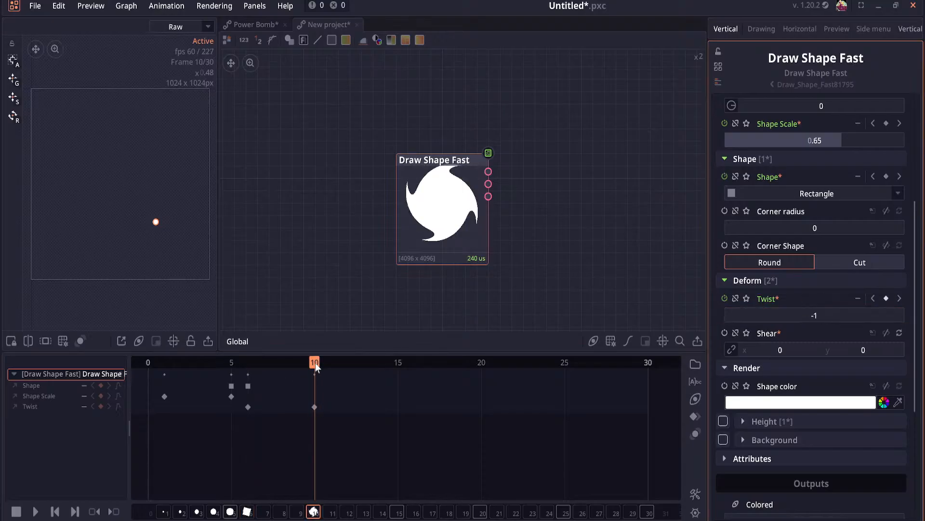
# Step: Play the animation from frame 1 to check the growth, shape change and twist, and pause it
pyautogui.moveTo(316, 363); pyautogui.dragTo(166, 387)
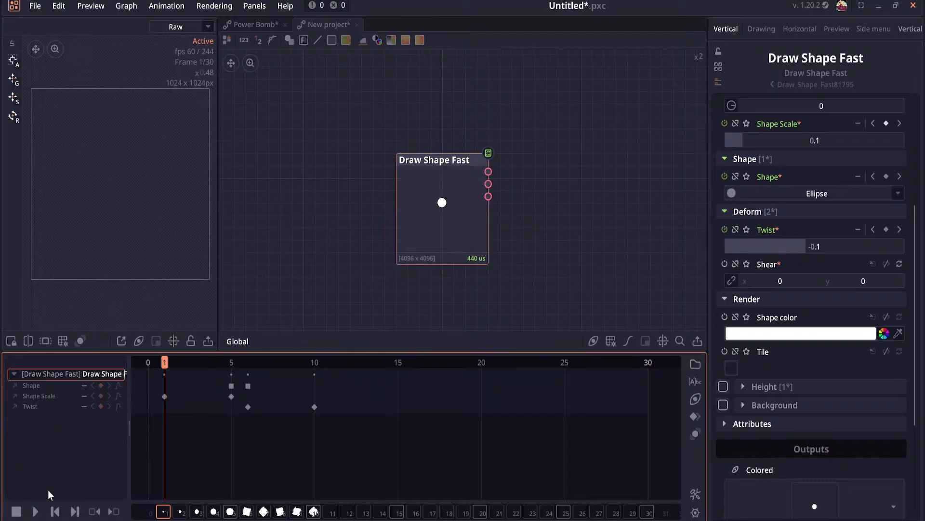
pyautogui.click(35, 511)
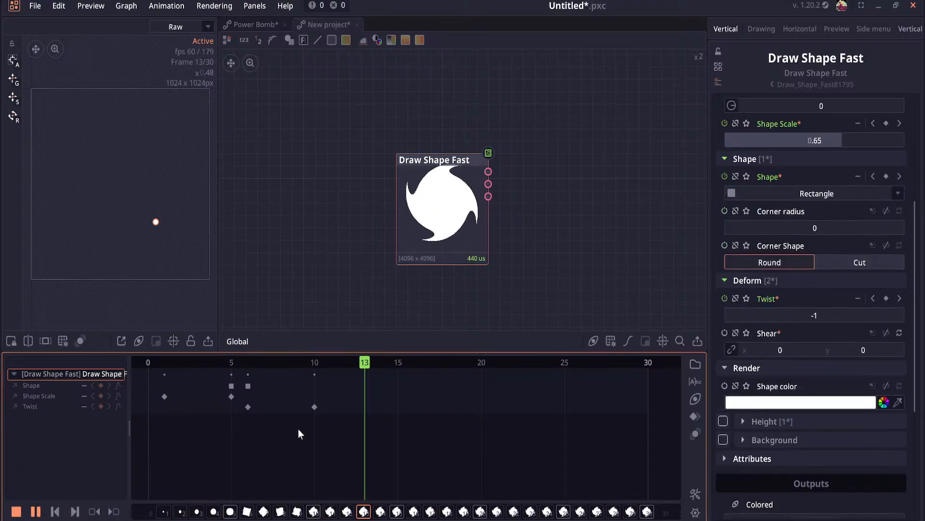
pyautogui.click(36, 510)
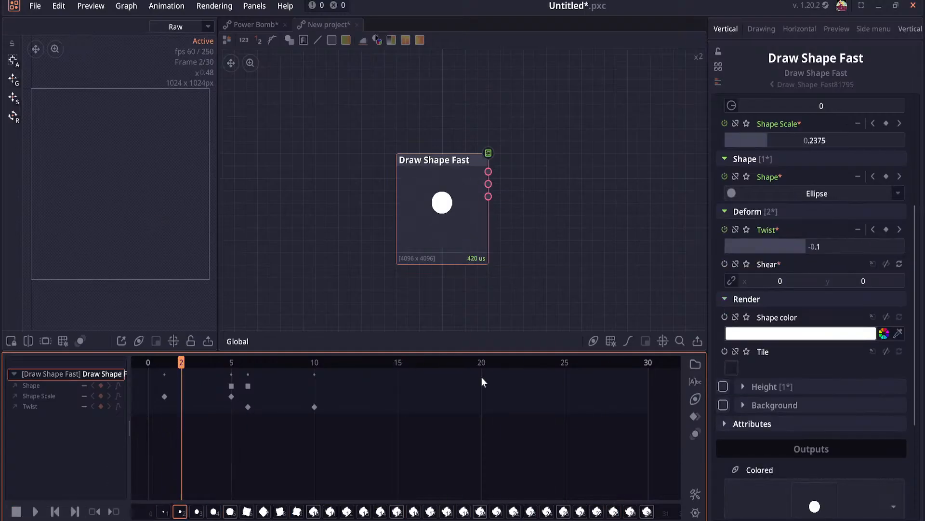
# Step: Set the animation length to 24 frames and the preview frame rate to 12, and play the animation
pyautogui.click(695, 511)
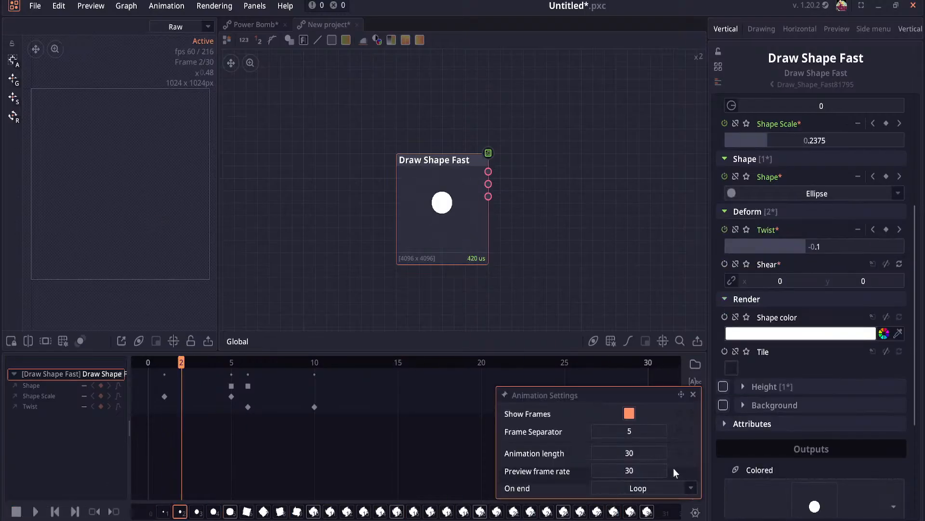
pyautogui.click(645, 454)
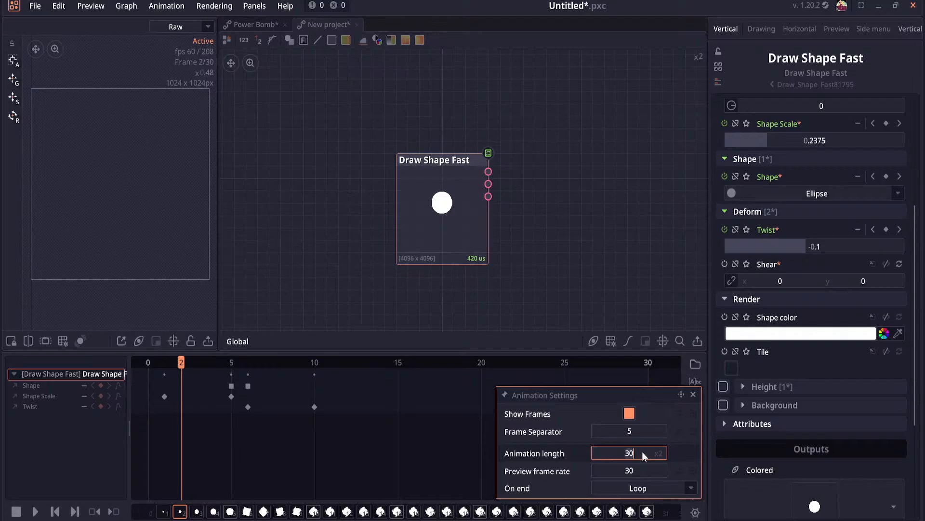
pyautogui.press('BackSpace')
pyautogui.press('BackSpace')
pyautogui.write('24')
pyautogui.press('Tab')
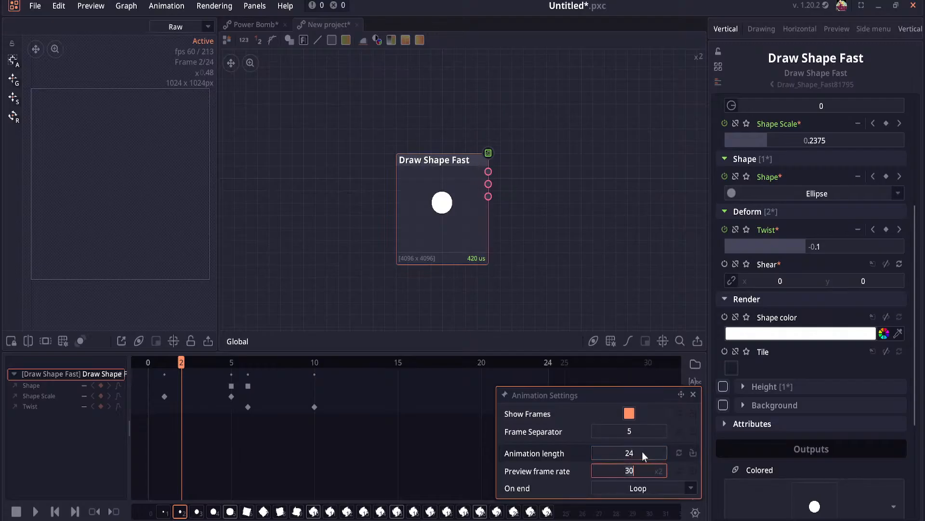
pyautogui.write('13')
pyautogui.press('Return')
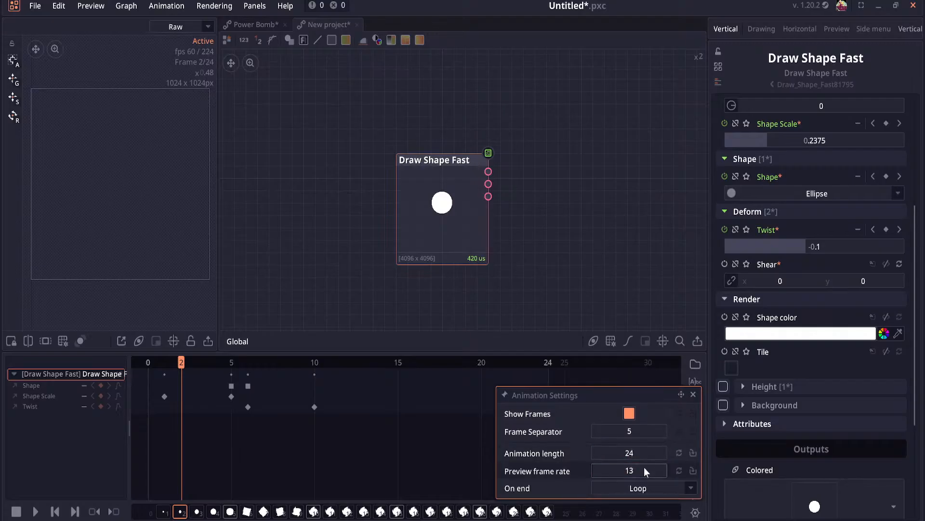
pyautogui.click(645, 471)
pyautogui.write('12')
pyautogui.press('Return')
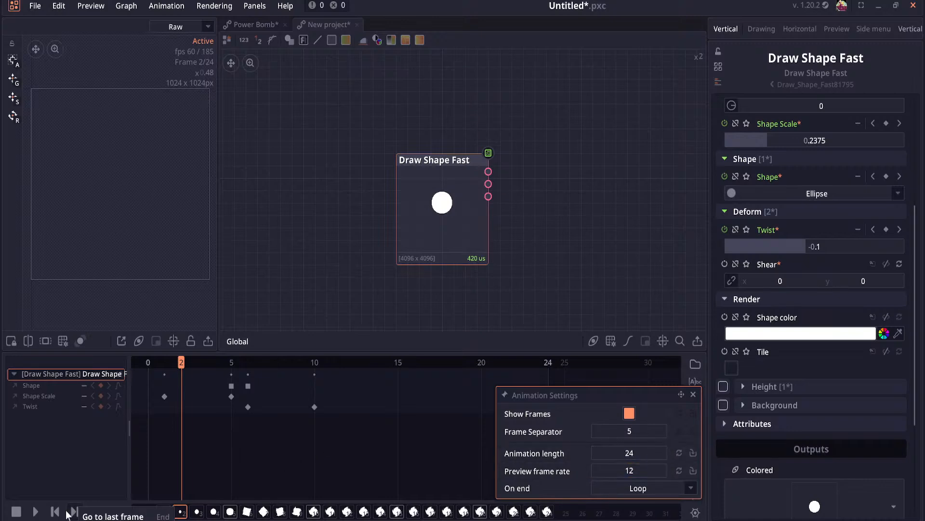
pyautogui.click(39, 512)
pyautogui.click(37, 512)
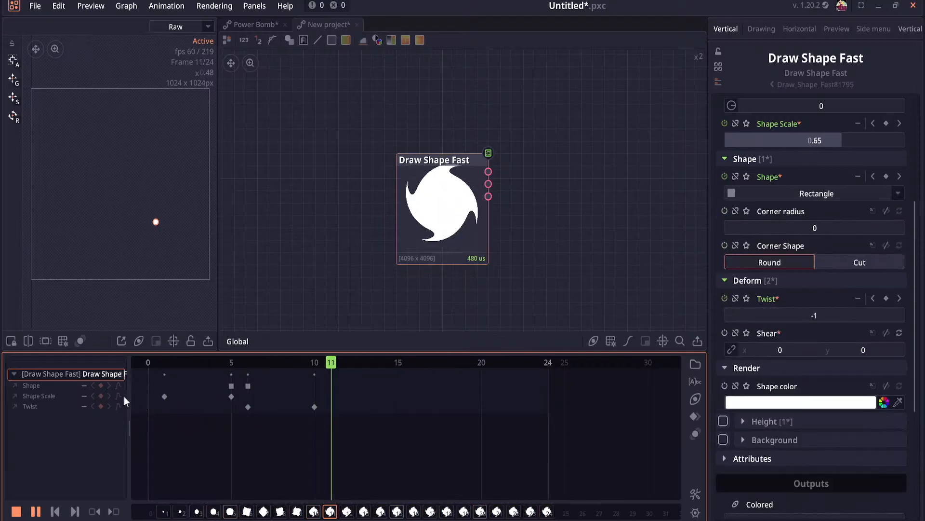
# Step: Pause the playback and move the Twist keyframe at frame 10 to frame 9
pyautogui.click(35, 511)
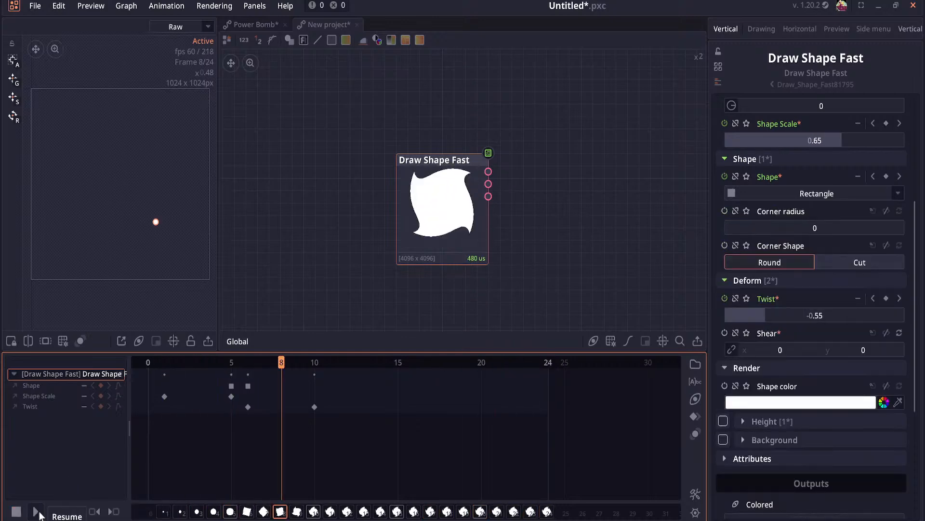
pyautogui.click(313, 364)
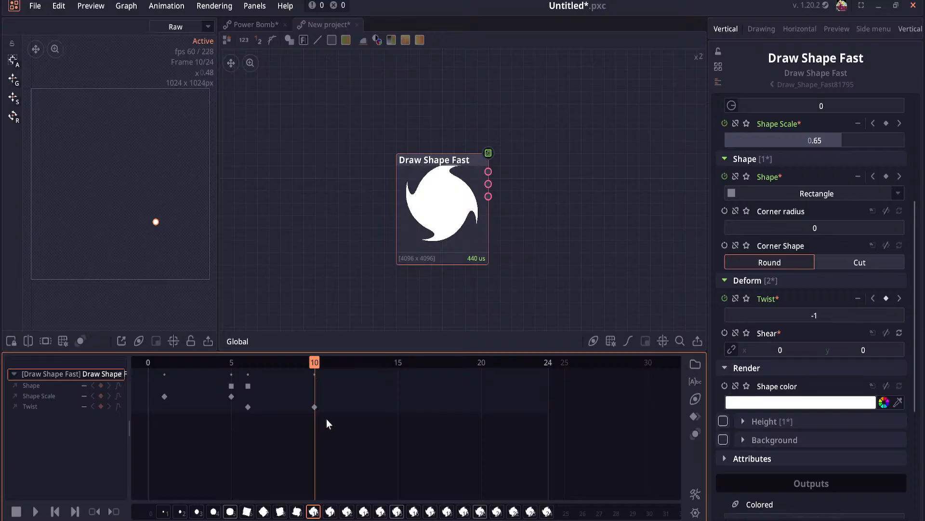
pyautogui.moveTo(313, 407); pyautogui.dragTo(297, 407)
# Step: Enable animation on Shear at frame 14 and set its x value there to 0.5
pyautogui.click(251, 370)
pyautogui.moveTo(249, 370); pyautogui.dragTo(380, 374)
pyautogui.click(734, 368)
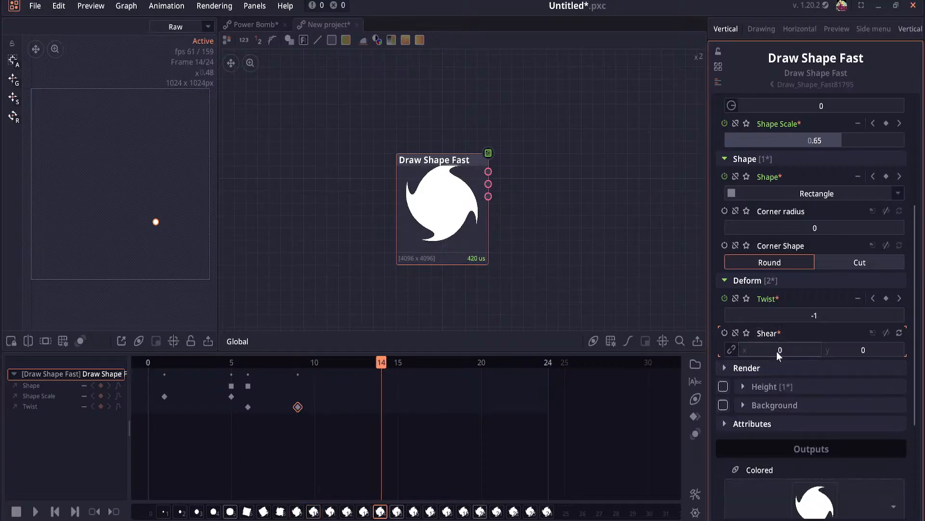
pyautogui.moveTo(771, 351); pyautogui.dragTo(749, 353)
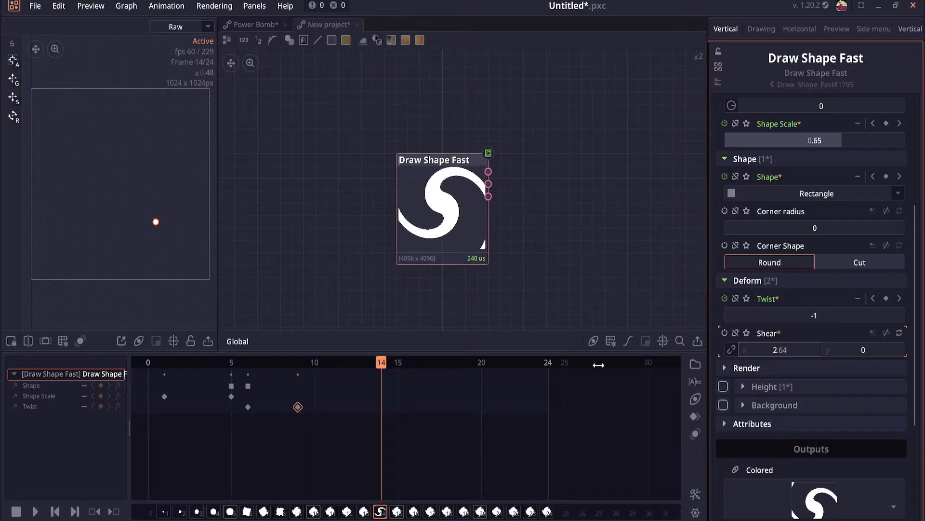
pyautogui.click(724, 333)
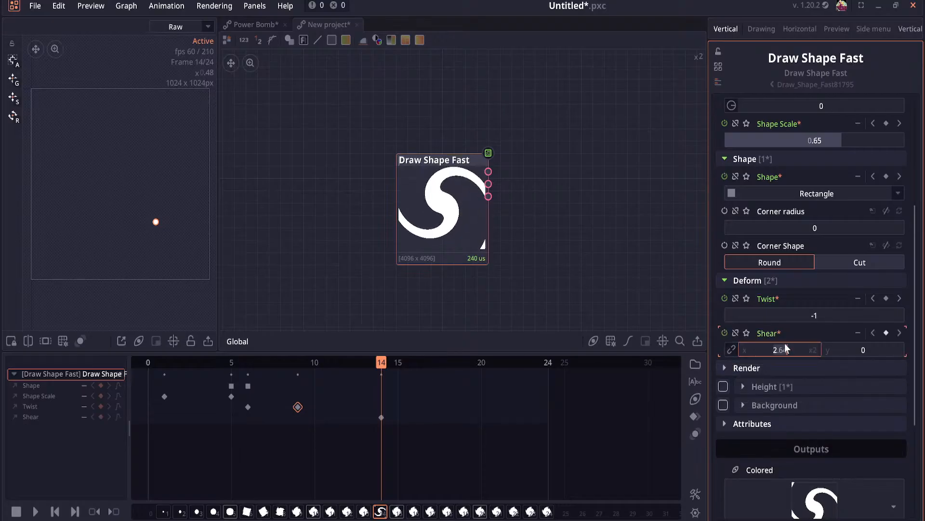
pyautogui.write('0.5')
pyautogui.press('Return')
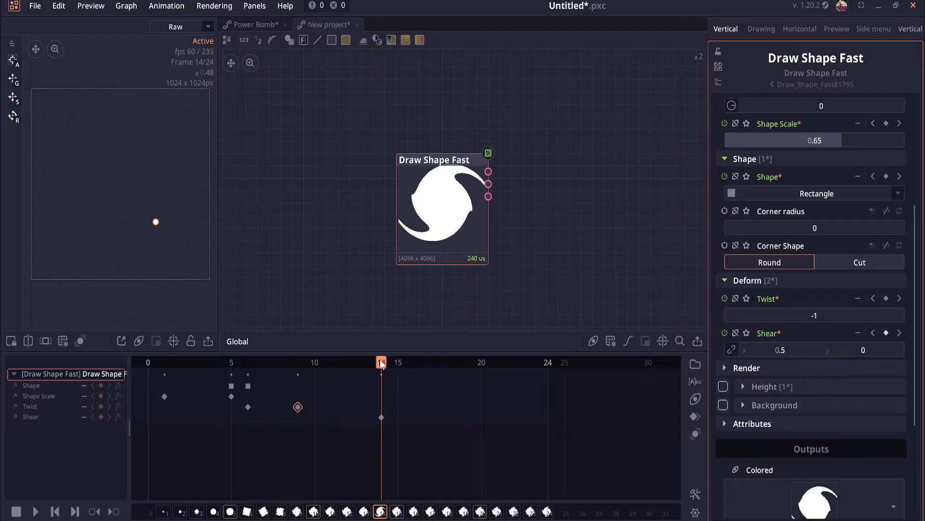
# Step: Play the animation from around frame 2 to check how the shear develops, and pause it
pyautogui.moveTo(381, 363); pyautogui.dragTo(181, 400)
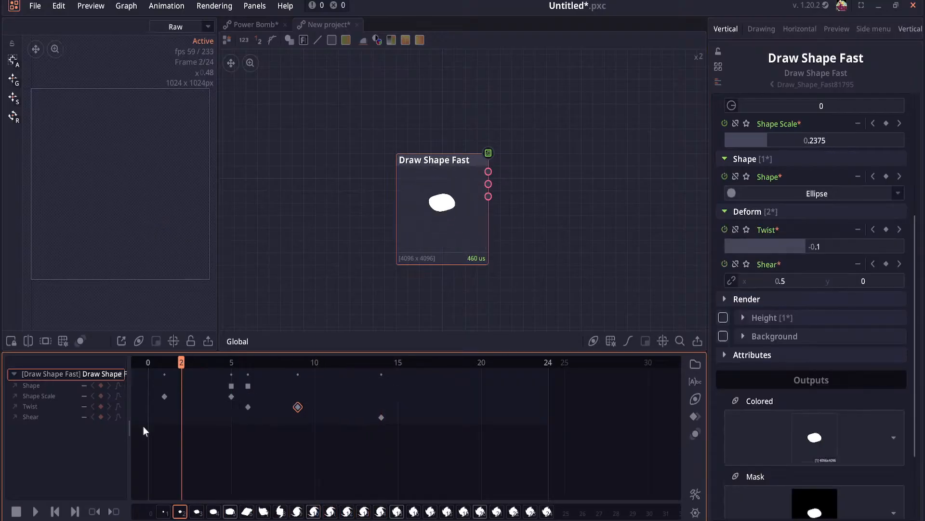
pyautogui.click(35, 511)
pyautogui.click(35, 512)
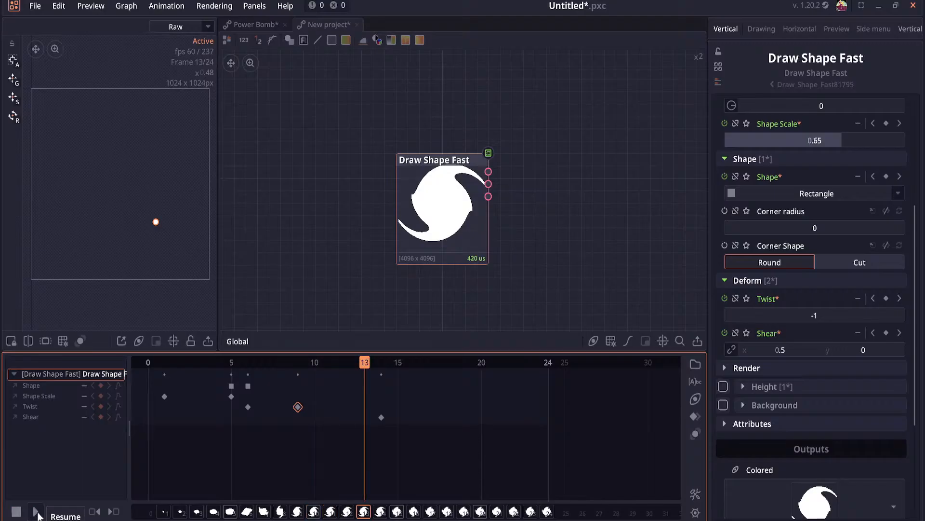
# Step: Add a Shear keyframe with x at 0 on frame 10, and play the animation
pyautogui.moveTo(361, 368); pyautogui.dragTo(314, 375)
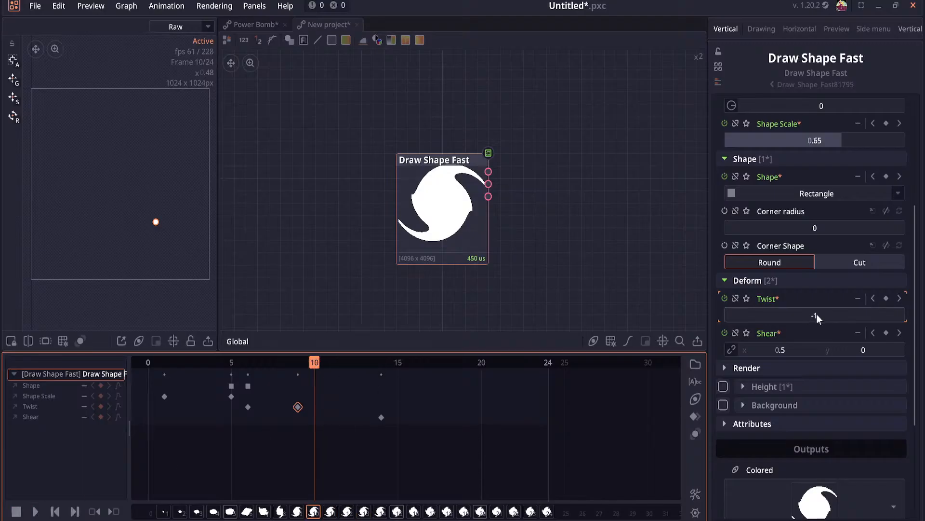
pyautogui.click(795, 351)
pyautogui.press('BackSpace')
pyautogui.press('BackSpace')
pyautogui.press('Return')
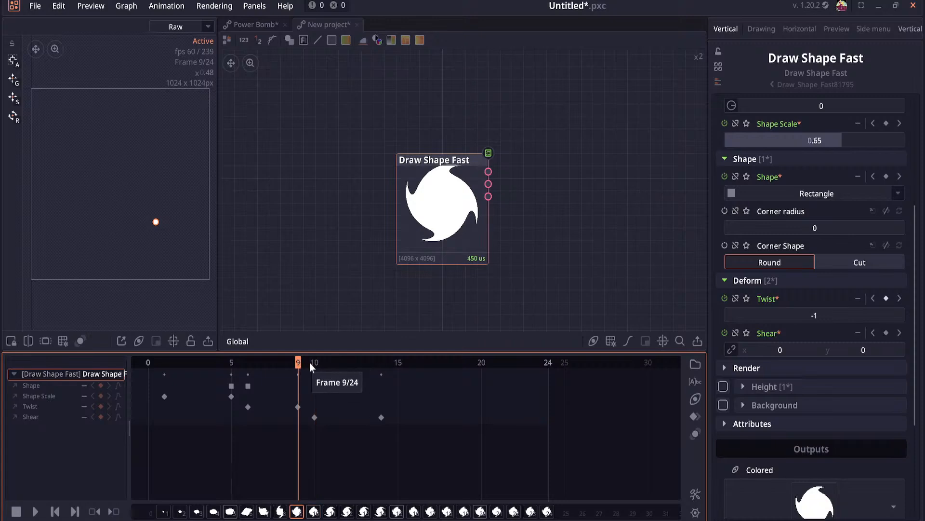
pyautogui.click(39, 511)
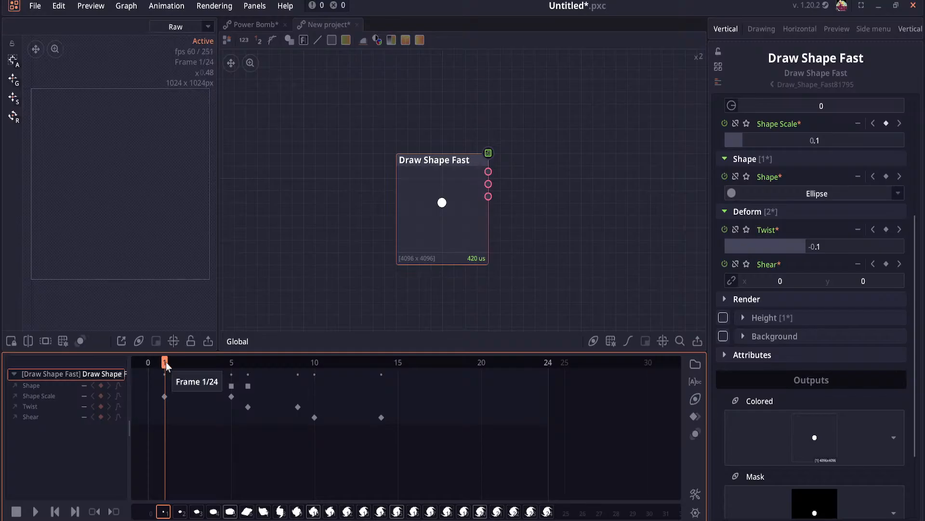
# Step: Set the Shear keyframe at frame 14 to x 5 and y 3
pyautogui.moveTo(165, 362); pyautogui.dragTo(382, 365)
pyautogui.click(804, 349)
pyautogui.write('1')
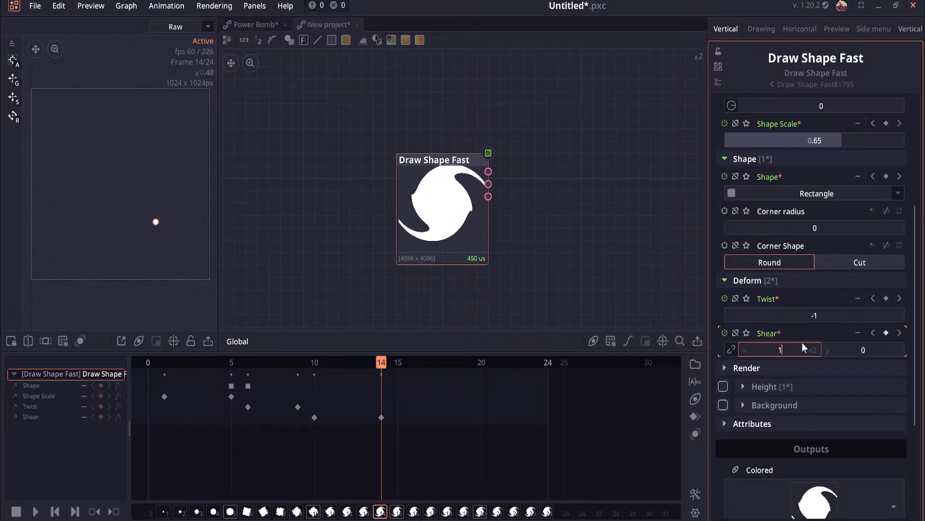
pyautogui.press('Return')
pyautogui.moveTo(774, 349); pyautogui.dragTo(777, 349)
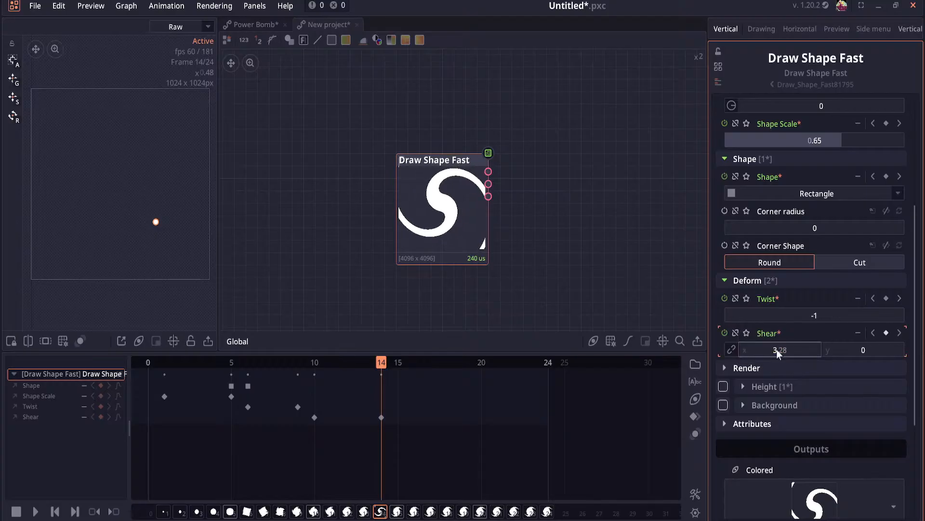
pyautogui.click(776, 349)
pyautogui.write('5')
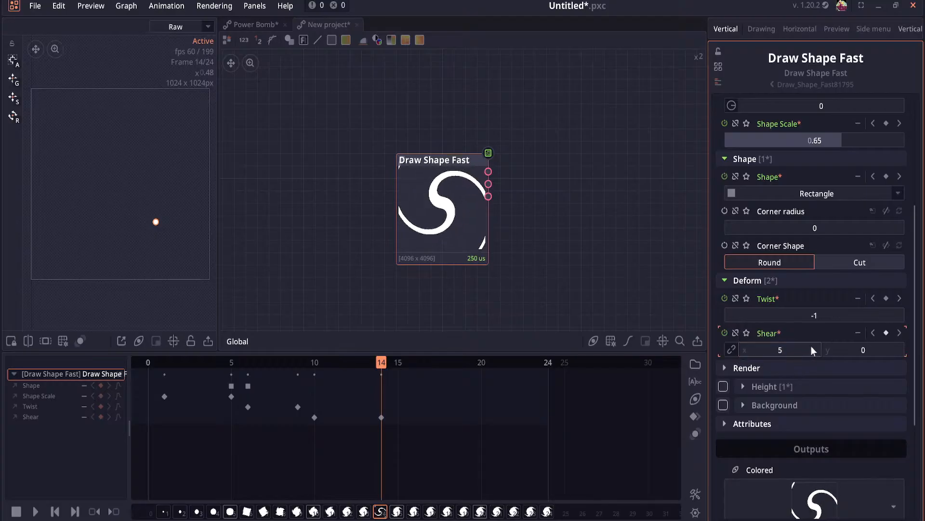
pyautogui.click(852, 349)
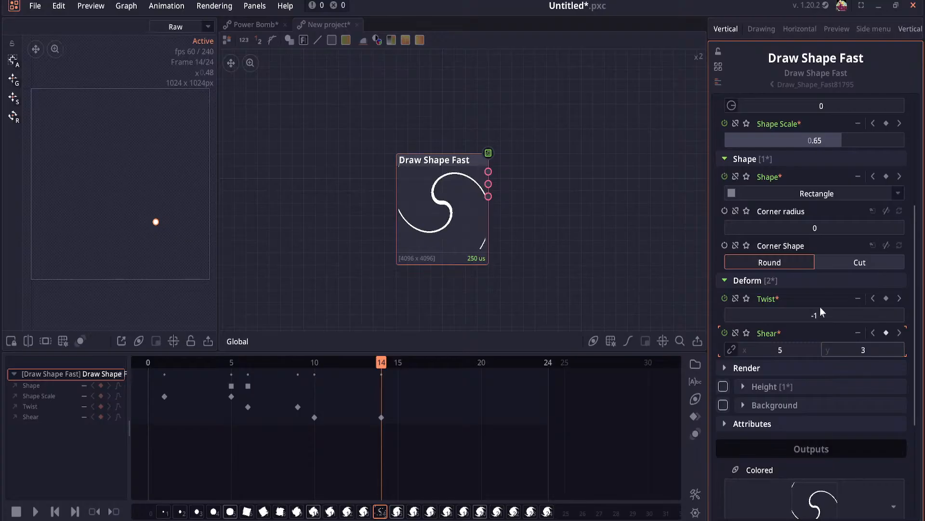
pyautogui.press('Return')
# Step: Scrub between frames 14 and 10 to review the shear, and delete the Shear keyframe at frame 14
pyautogui.moveTo(383, 363); pyautogui.dragTo(355, 376)
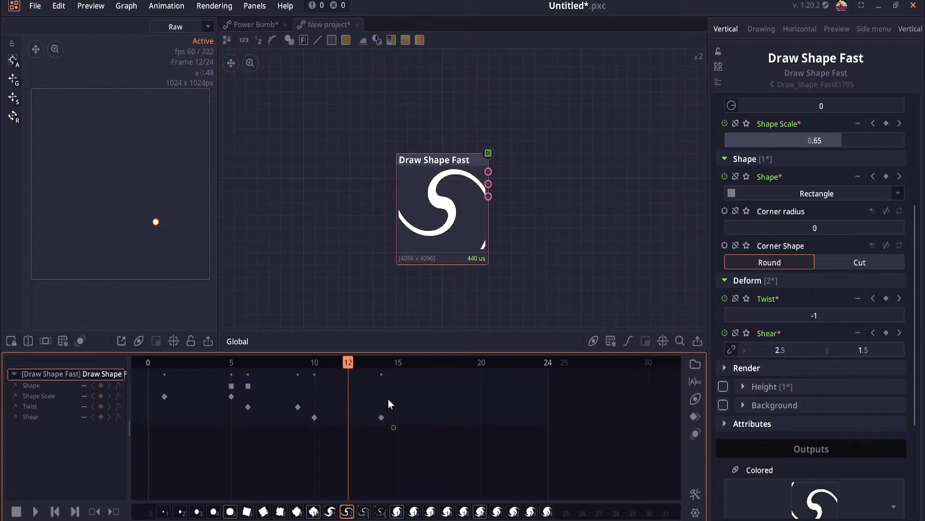
pyautogui.moveTo(345, 367); pyautogui.dragTo(316, 369)
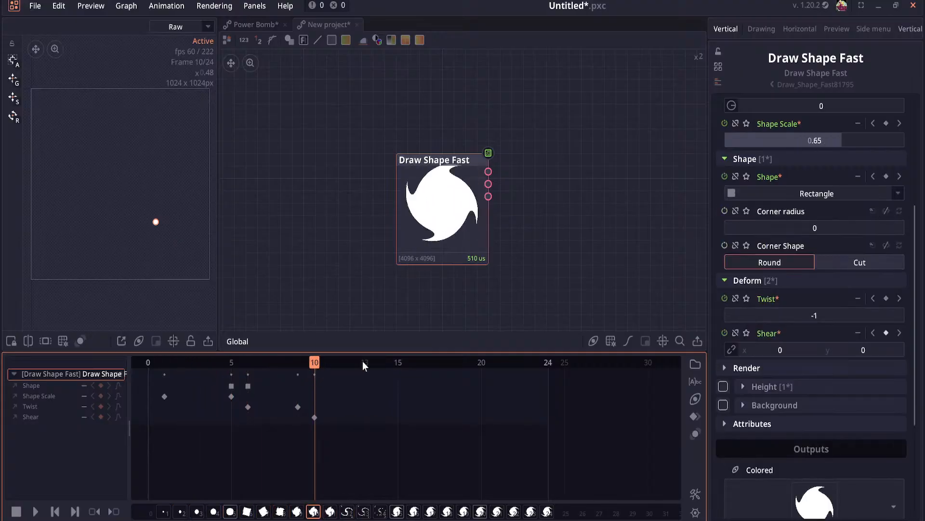
pyautogui.moveTo(333, 361); pyautogui.dragTo(314, 372)
# Step: Add a Blend node fed by the Colored output of Draw Shape Fast, and place it below and beside that node
pyautogui.scroll(-3, 474, 267)
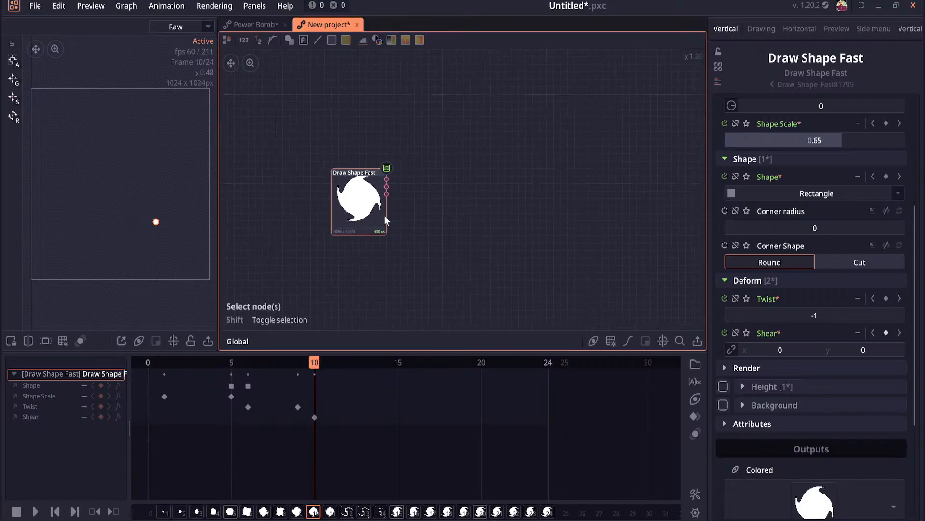
pyautogui.moveTo(384, 215); pyautogui.dragTo(386, 179)
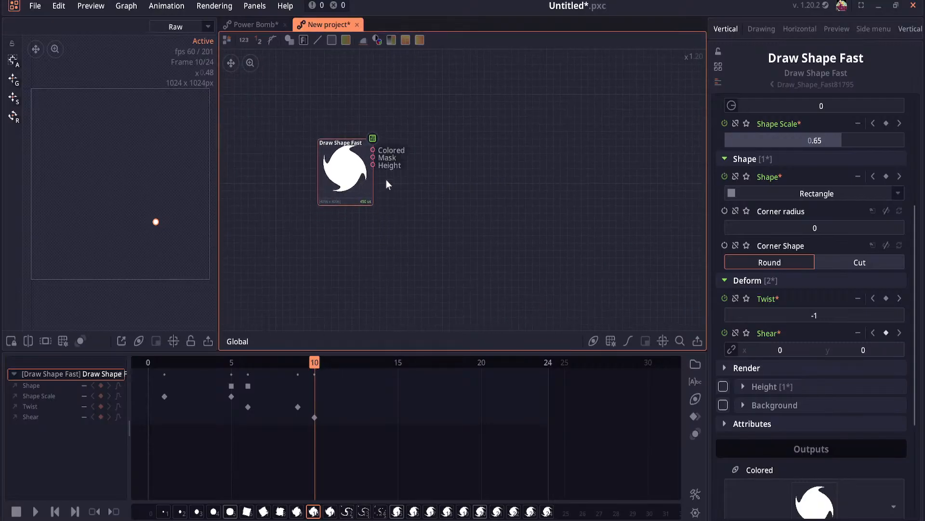
pyautogui.click(407, 155)
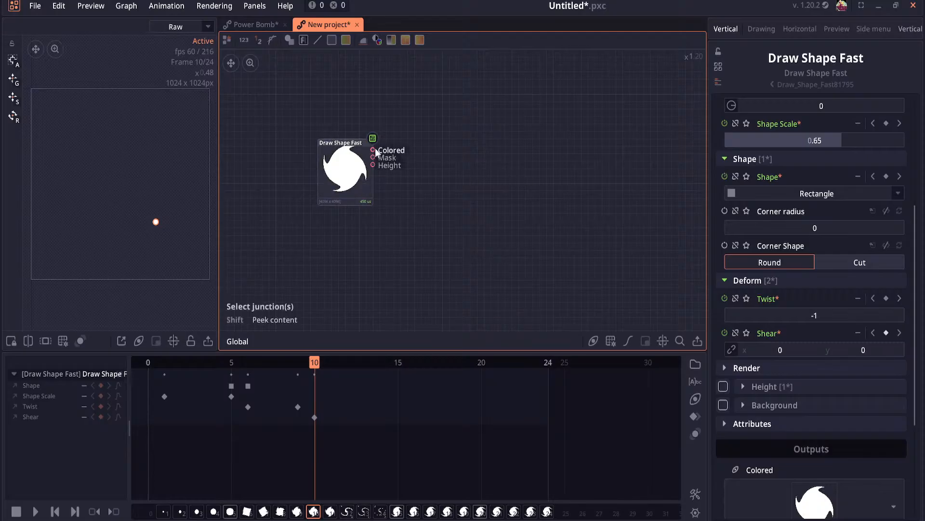
pyautogui.moveTo(373, 150); pyautogui.dragTo(503, 196)
pyautogui.write('blend')
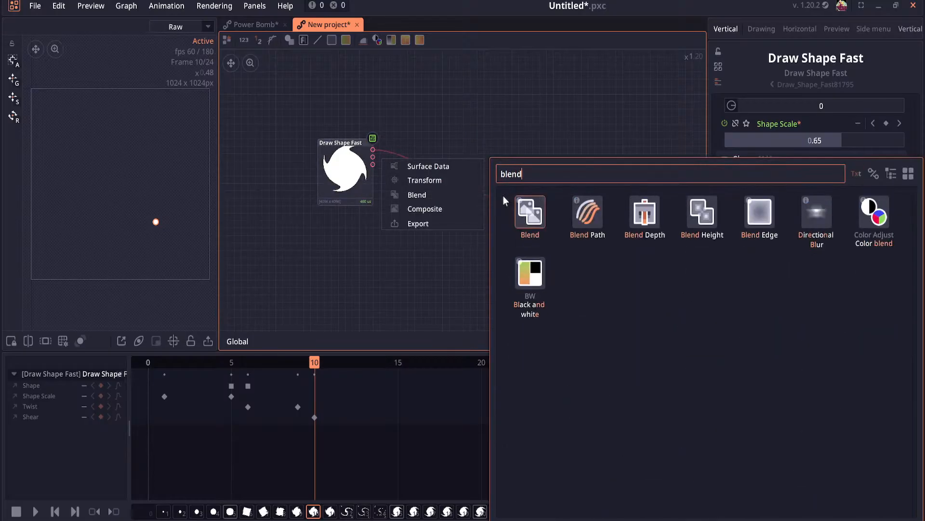
pyautogui.click(531, 217)
pyautogui.moveTo(530, 218); pyautogui.dragTo(477, 246)
pyautogui.moveTo(353, 192)
pyautogui.mouseDown()
pyautogui.moveTo(391, 207)
pyautogui.moveTo(363, 188)
pyautogui.mouseUp()
pyautogui.moveTo(477, 241); pyautogui.dragTo(477, 226)
# Step: Examine the Draw Shape Fast node's settings and its timeline track options for a way to rename it
pyautogui.click(338, 190)
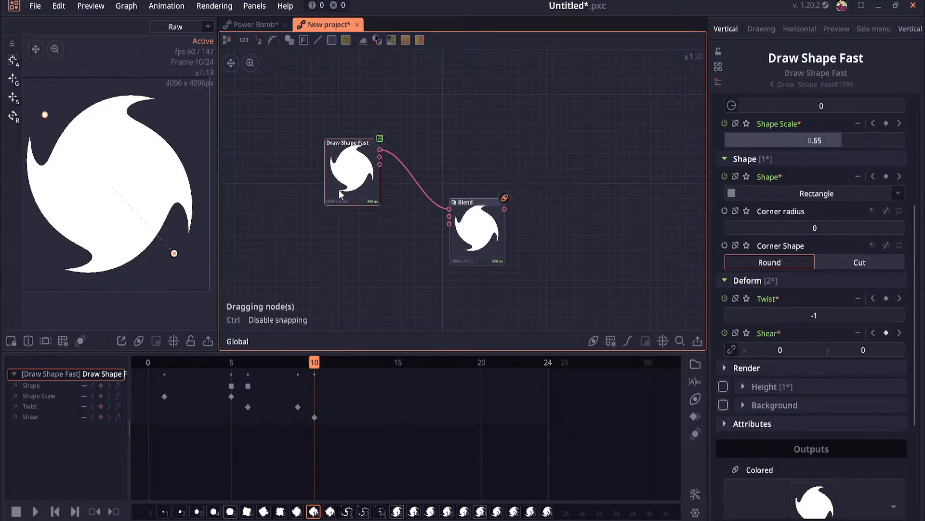
pyautogui.scroll(6, 794, 139)
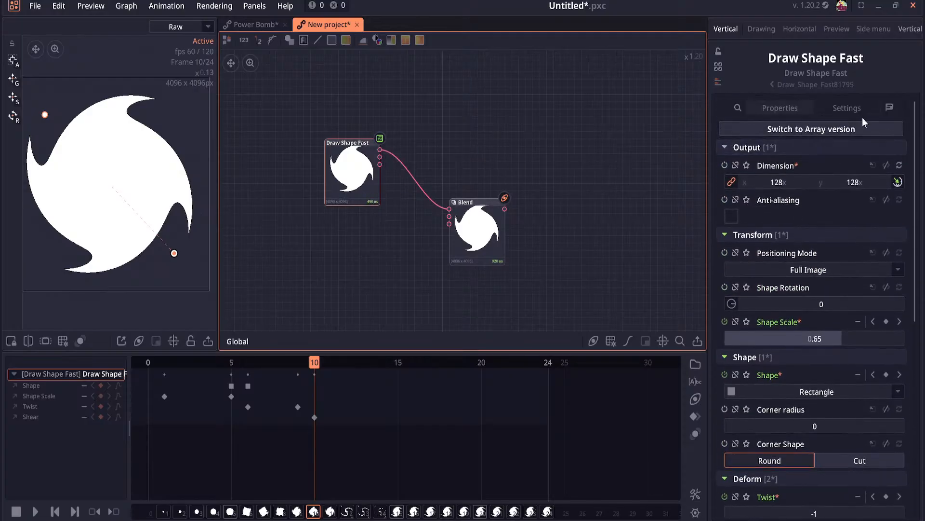
pyautogui.click(844, 107)
pyautogui.click(790, 107)
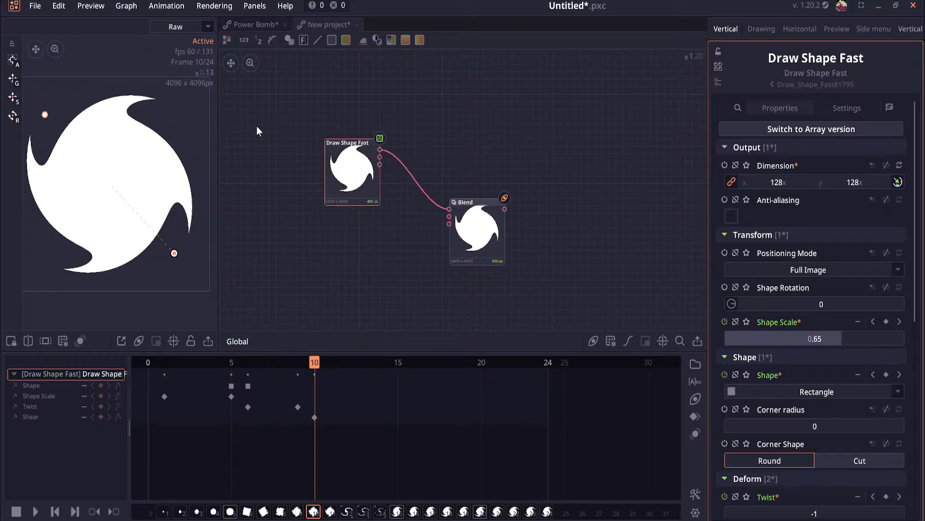
pyautogui.moveTo(485, 223); pyautogui.dragTo(464, 227)
pyautogui.click(14, 373)
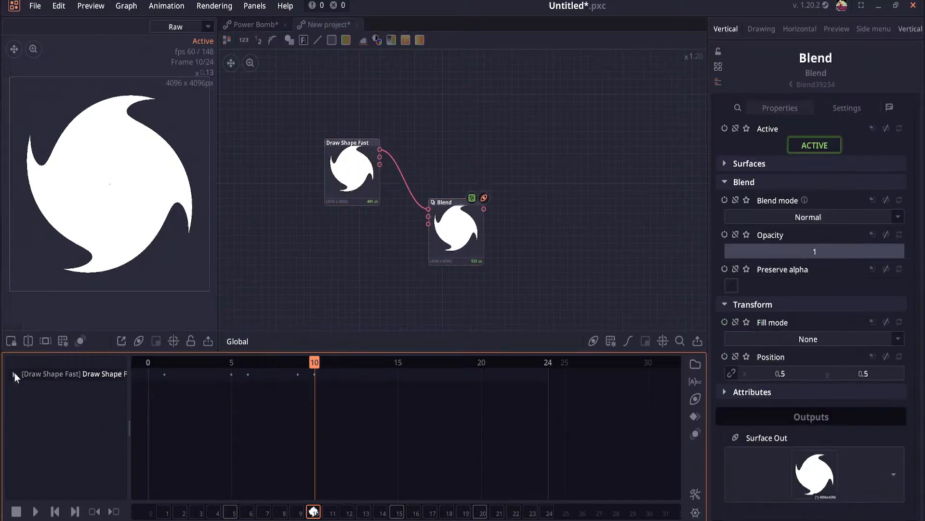
pyautogui.click(102, 375)
pyautogui.rightClick(102, 374)
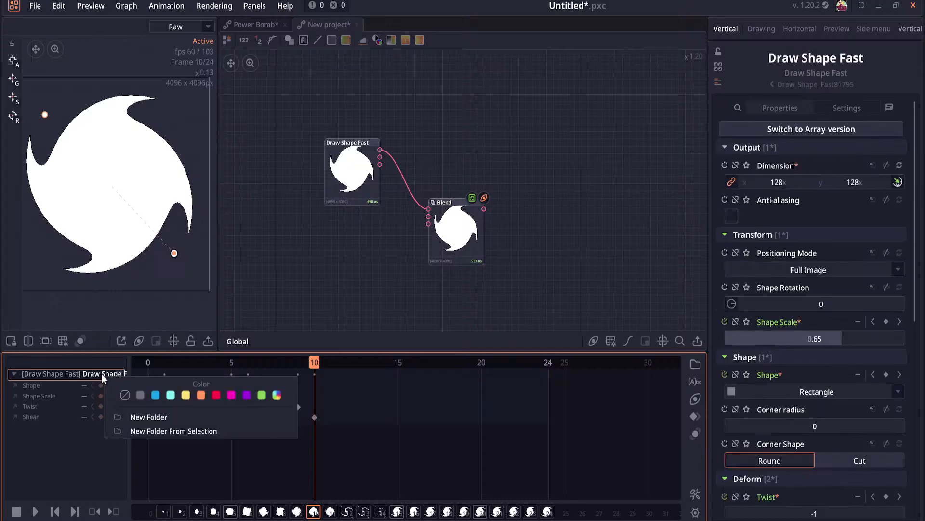
pyautogui.click(289, 253)
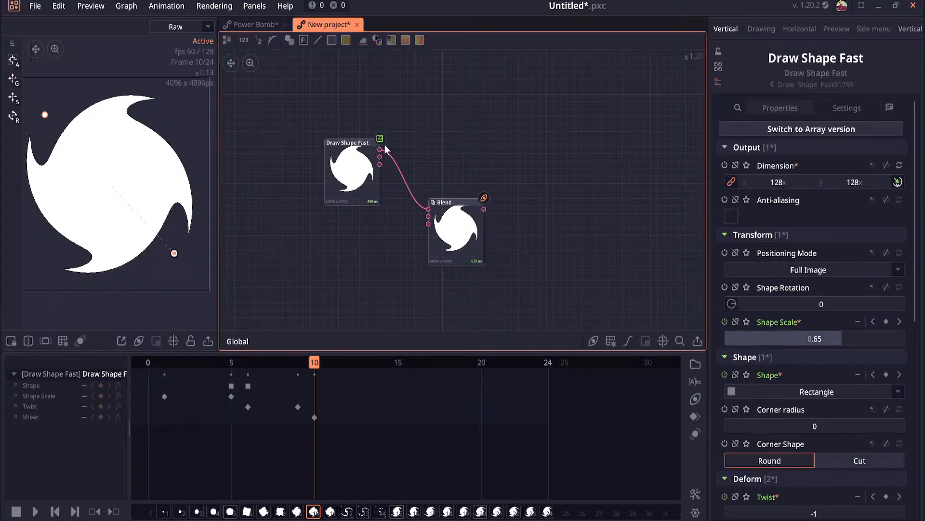
# Step: Rename the Draw Shape Fast node to "Portal Opening"
pyautogui.click(359, 154)
pyautogui.rightClick(359, 155)
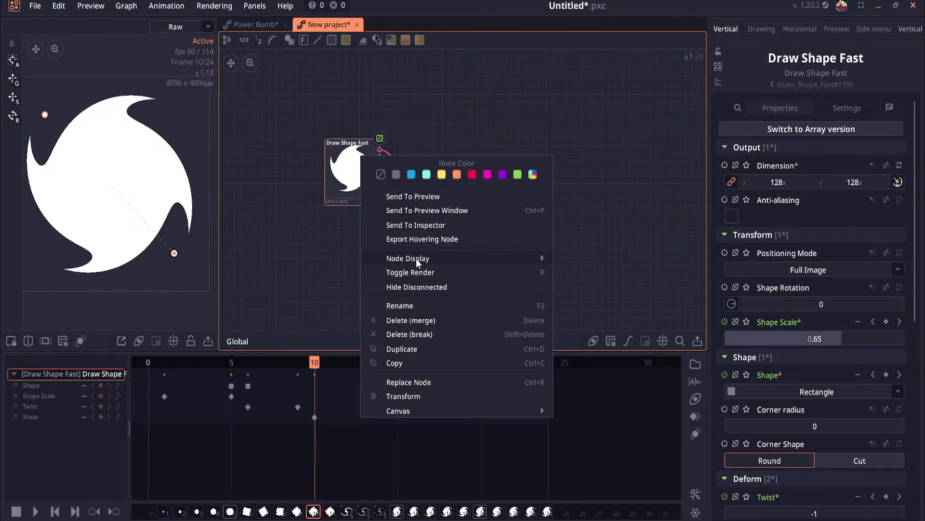
pyautogui.click(419, 306)
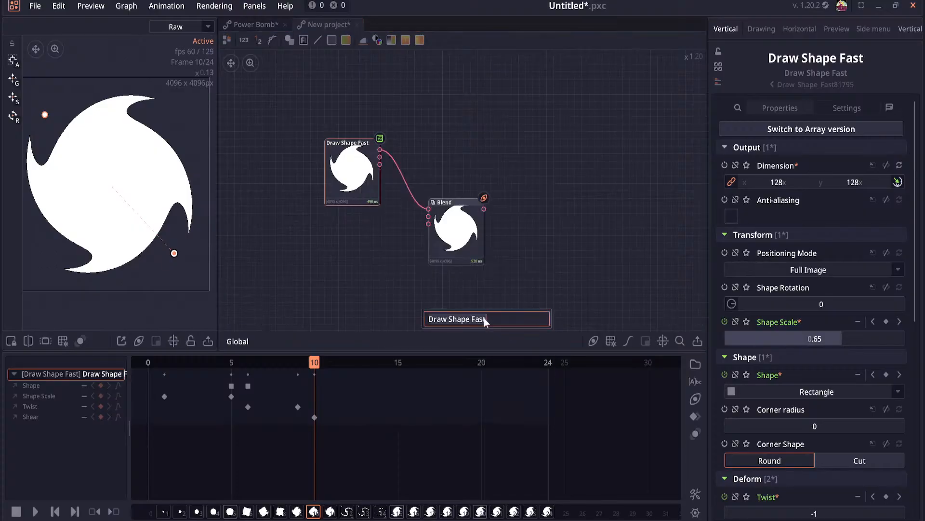
pyautogui.hotkey('ctrl', 'a')
pyautogui.write('Portal Opening')
pyautogui.press('Return')
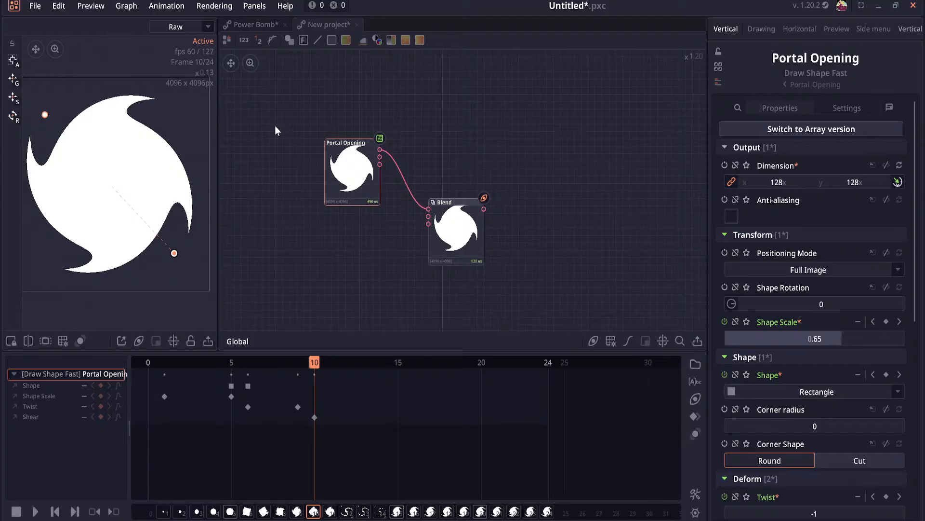
# Step: Move the Blend node slightly lower in the graph, select the Portal Opening node and scrub the timeline around frame 10
pyautogui.scroll(3, 304, 144)
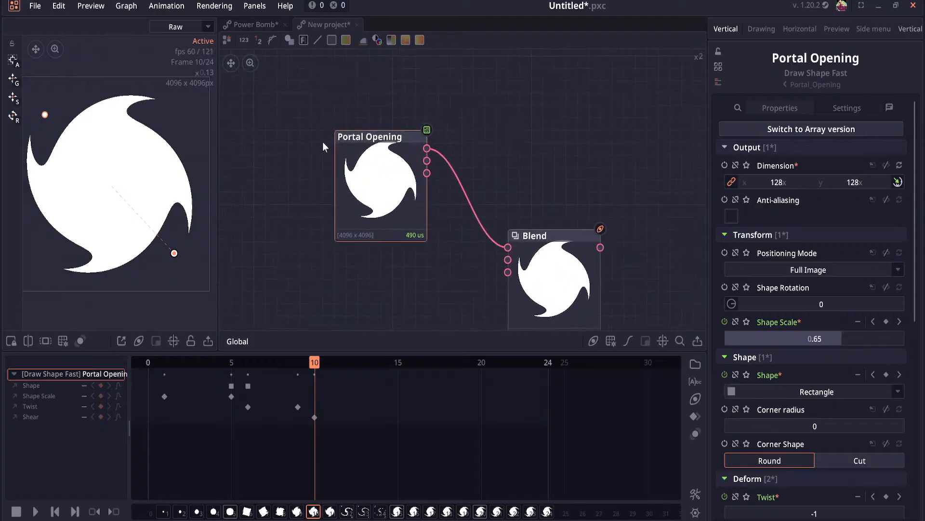
pyautogui.moveTo(434, 249); pyautogui.dragTo(436, 142)
pyautogui.scroll(-1, 462, 141)
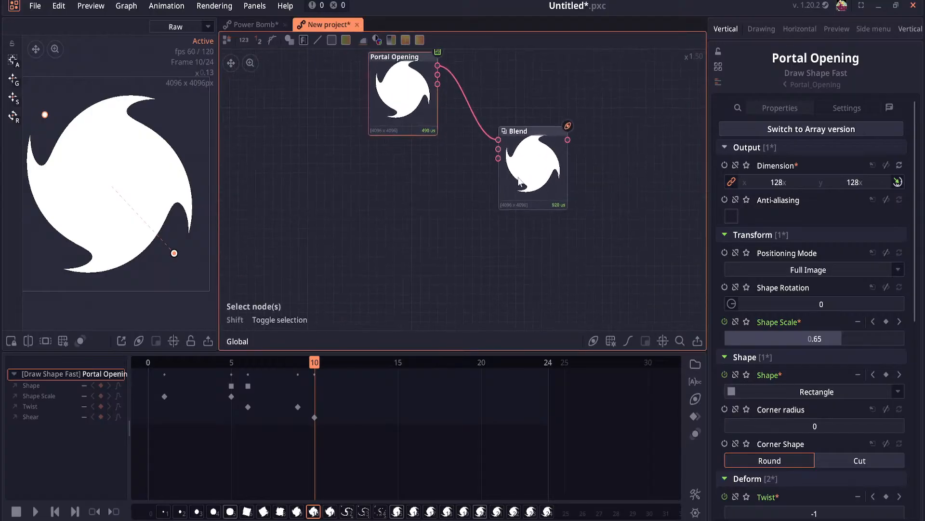
pyautogui.moveTo(528, 180); pyautogui.dragTo(528, 197)
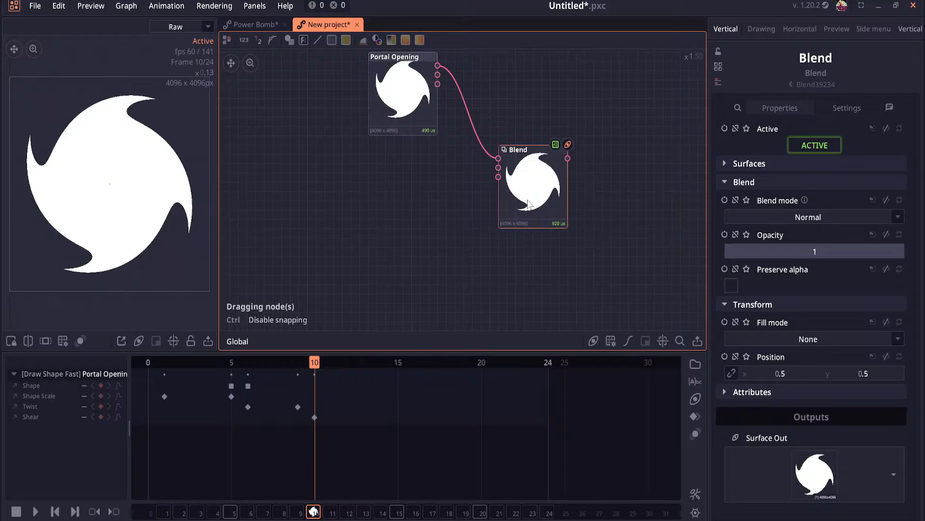
pyautogui.moveTo(415, 123); pyautogui.dragTo(402, 123)
pyautogui.scroll(-1, 374, 124)
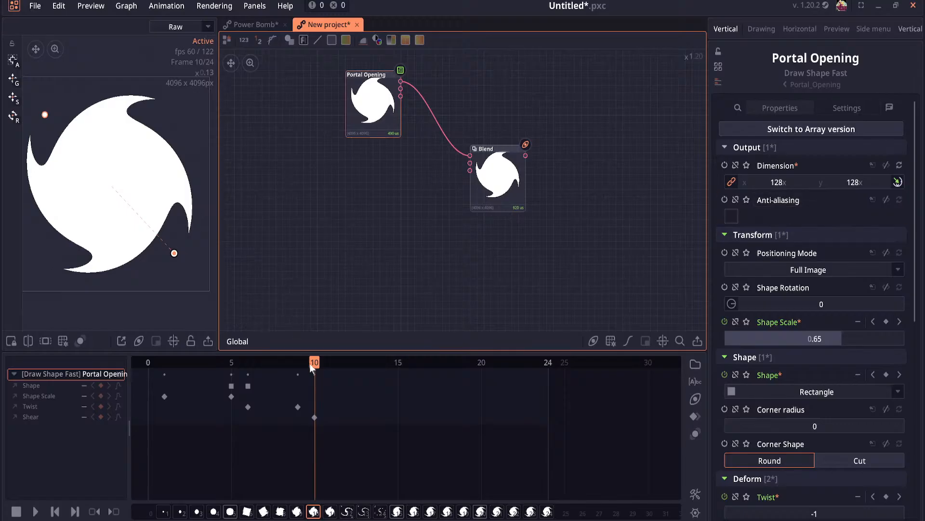
pyautogui.moveTo(312, 367)
pyautogui.mouseDown()
pyautogui.moveTo(169, 366)
pyautogui.moveTo(343, 380)
pyautogui.moveTo(317, 380)
pyautogui.mouseUp()
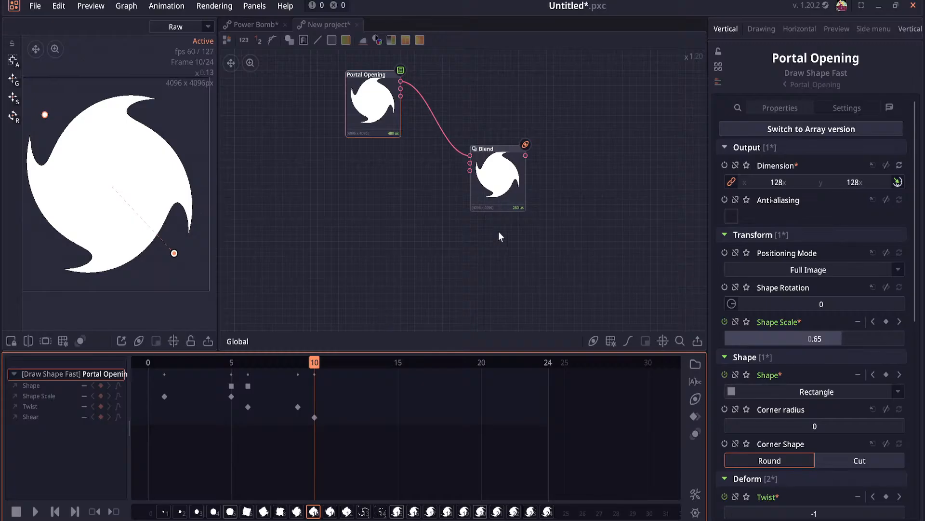
# Step: Select the Blend node, switch to Unity and locate the first Player Idle sprite's source file among the project assets
pyautogui.click(513, 185)
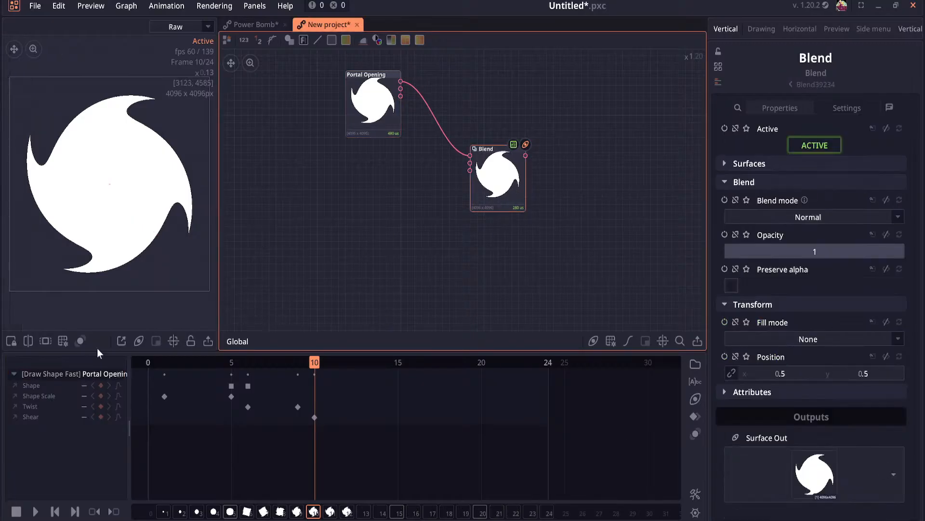
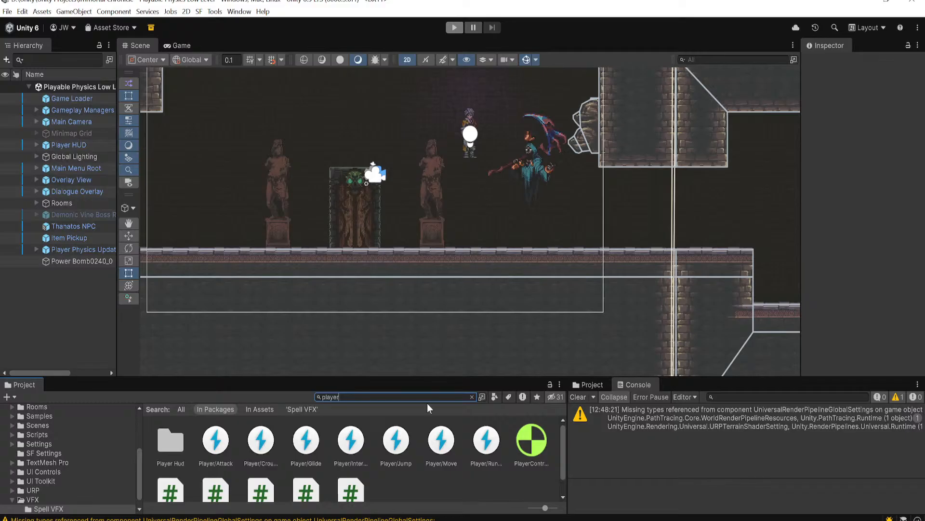
pyautogui.scroll(-1, 387, 418)
pyautogui.scroll(1, 362, 429)
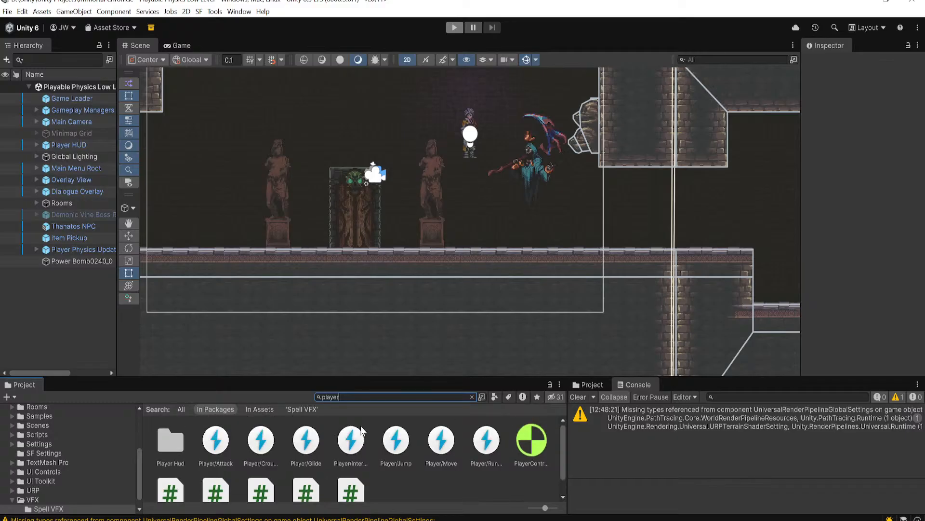
pyautogui.click(262, 410)
pyautogui.scroll(-5, 328, 426)
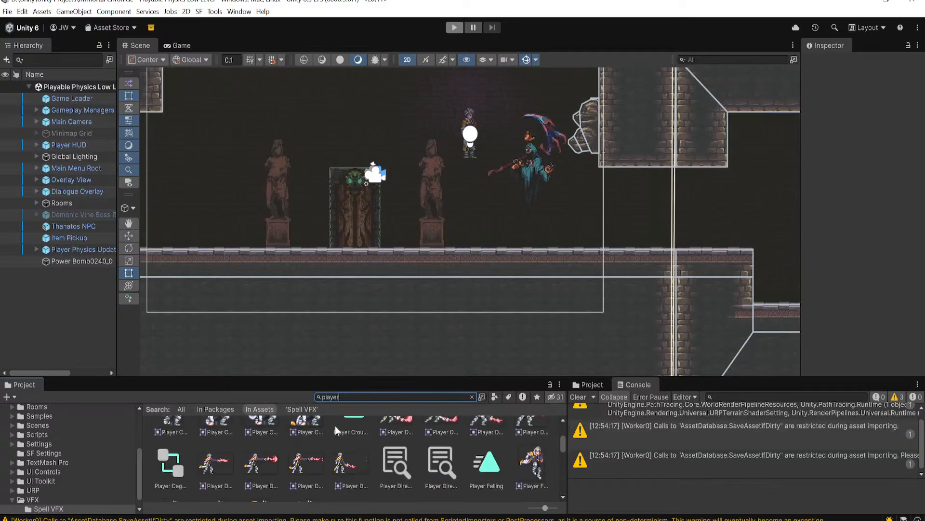
pyautogui.moveTo(361, 378); pyautogui.dragTo(351, 264)
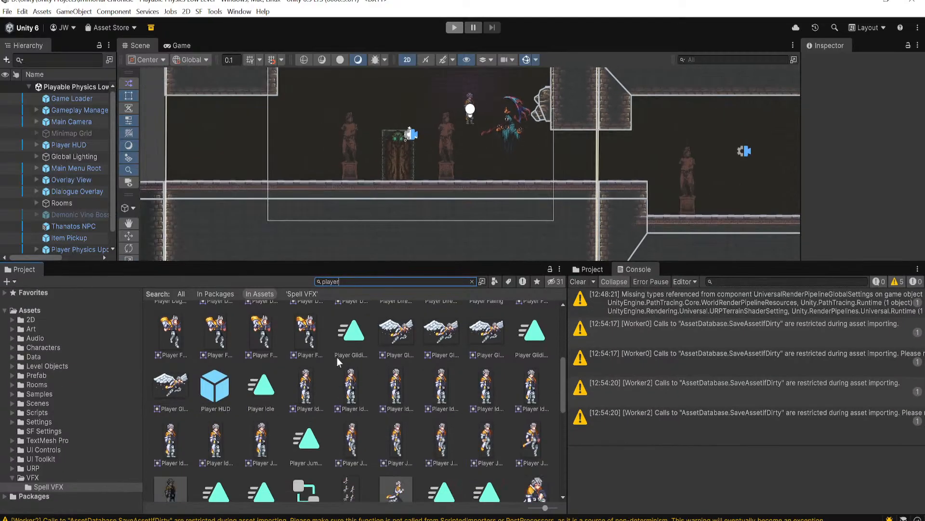
pyautogui.rightClick(304, 386)
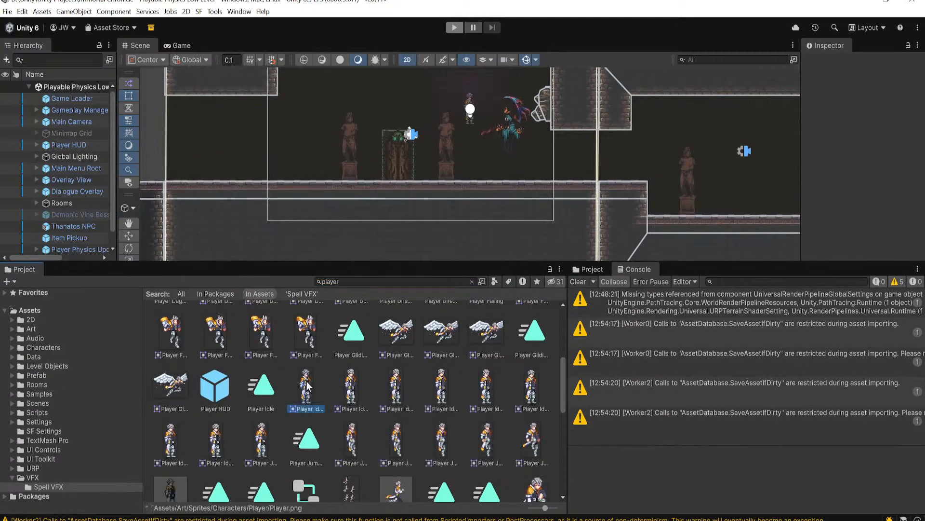
pyautogui.click(198, 144)
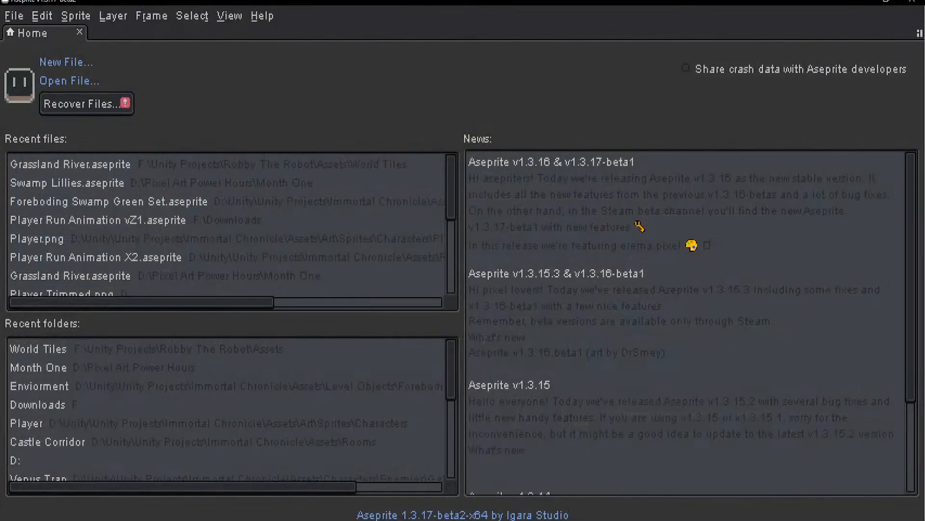
# Step: Open the recent file Player.png in Aseprite and bring the standing idle sprites into view
pyautogui.click(70, 241)
pyautogui.scroll(2, 419, 116)
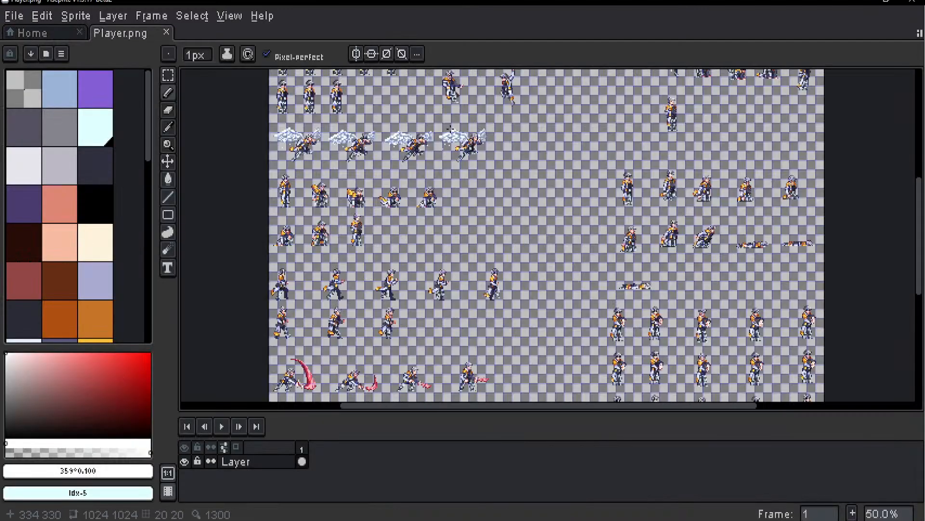
pyautogui.scroll(1, 435, 199)
pyautogui.moveTo(435, 199); pyautogui.dragTo(592, 263)
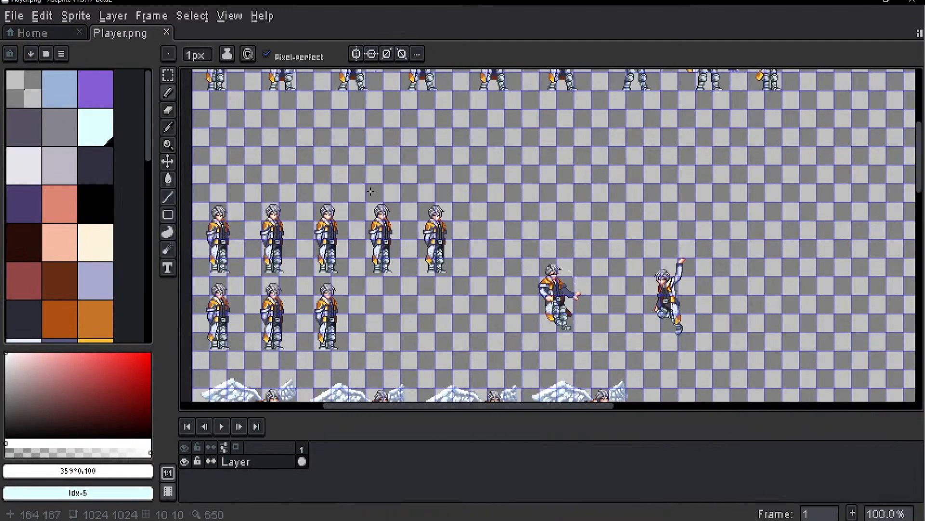
# Step: Select the last idle sprite of the five-sprite row with a rectangular selection of about 34 x 66 px
pyautogui.moveTo(358, 192); pyautogui.dragTo(407, 283)
pyautogui.hotkey('ctrl', 'z')
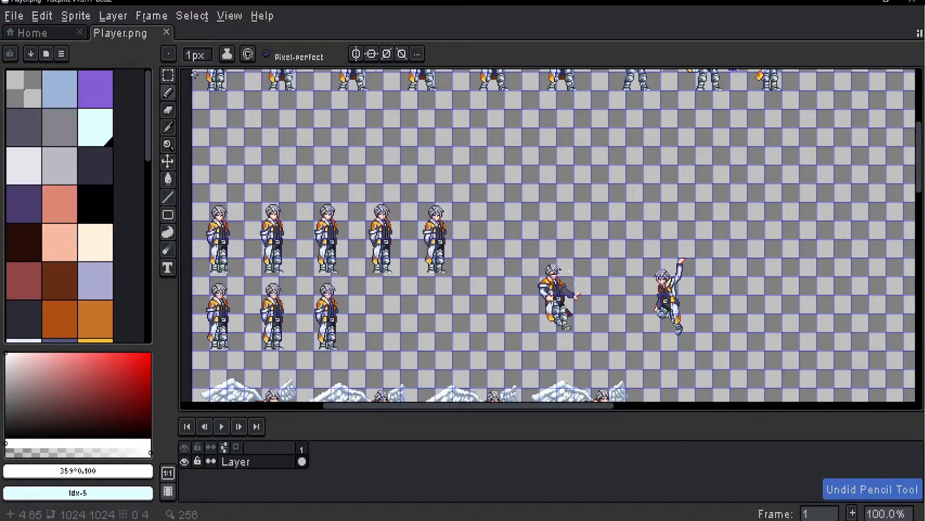
pyautogui.press('m')
pyautogui.moveTo(358, 192); pyautogui.dragTo(402, 283)
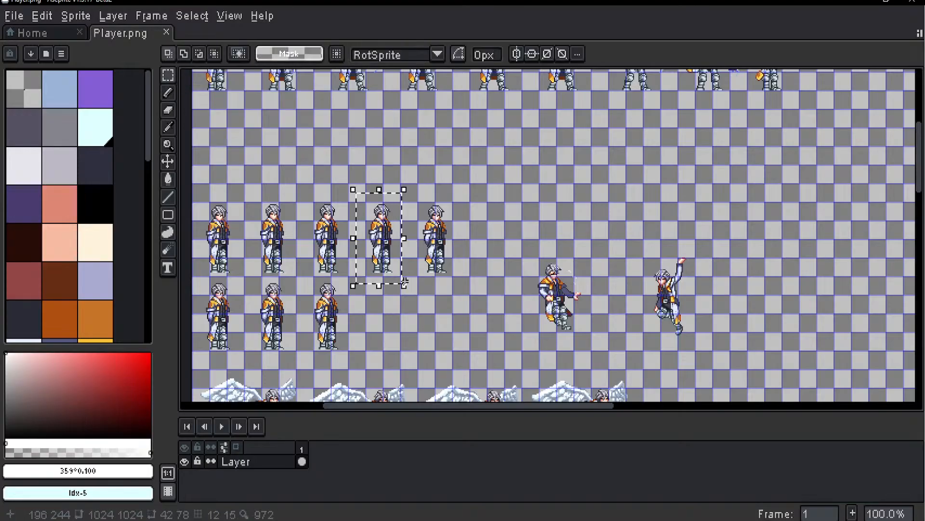
pyautogui.click(341, 140)
pyautogui.scroll(1, 366, 205)
pyautogui.moveTo(288, 159); pyautogui.dragTo(365, 316)
# Step: Start an image export of the sprite file and set the export area to Selection
pyautogui.click(14, 15)
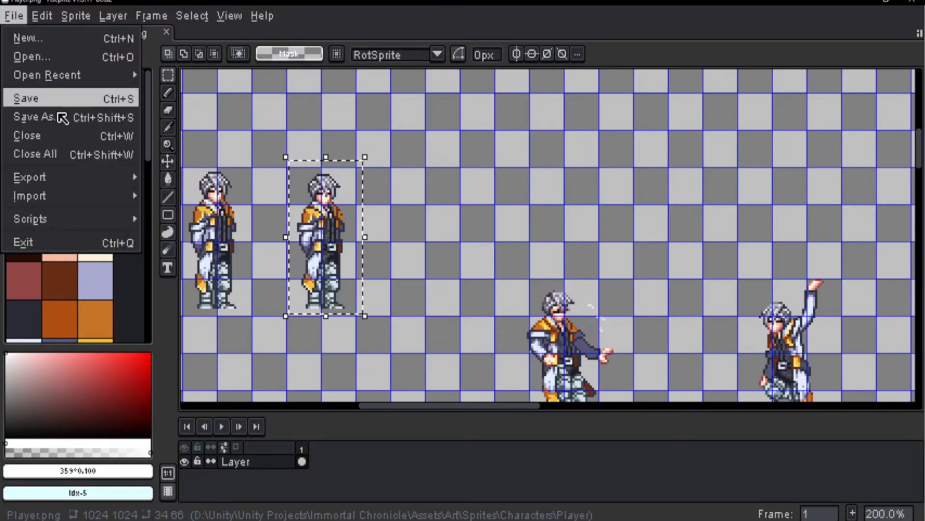
pyautogui.moveTo(55, 177)
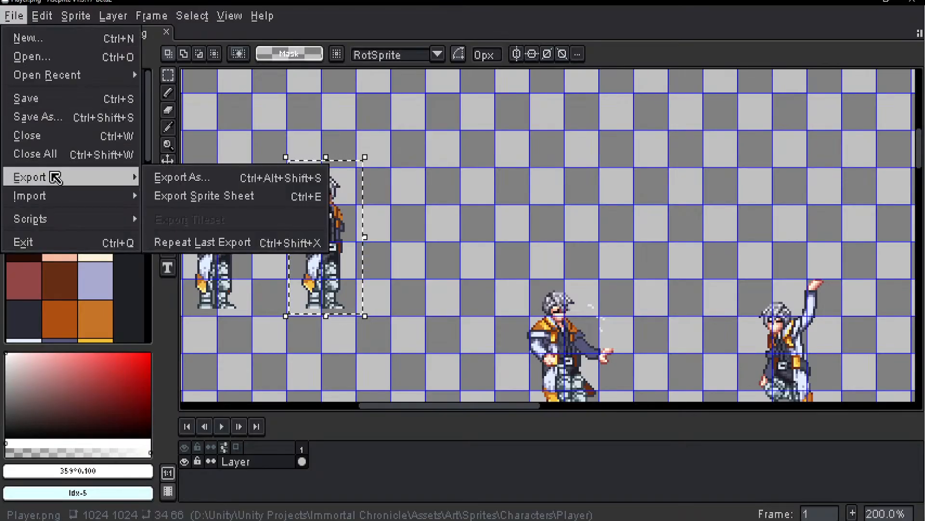
pyautogui.click(195, 184)
pyautogui.click(487, 189)
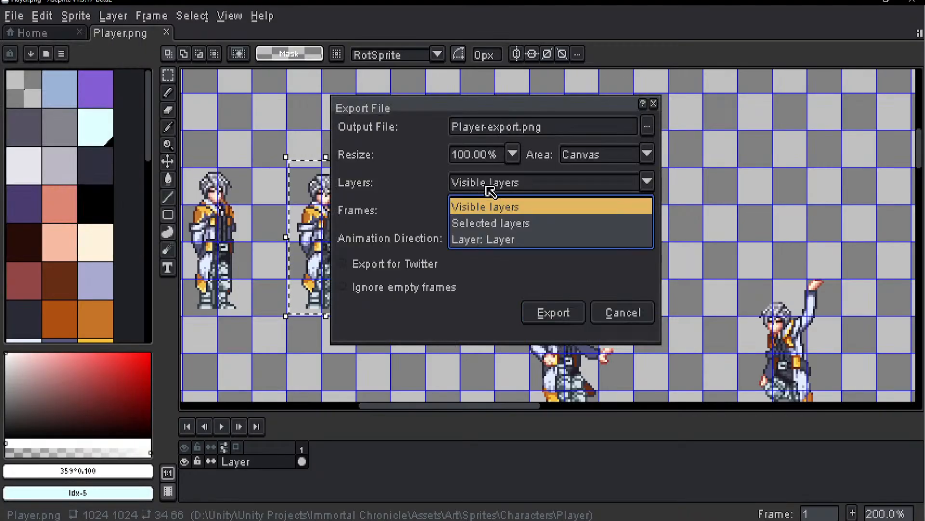
pyautogui.click(407, 214)
pyautogui.click(482, 214)
pyautogui.click(402, 215)
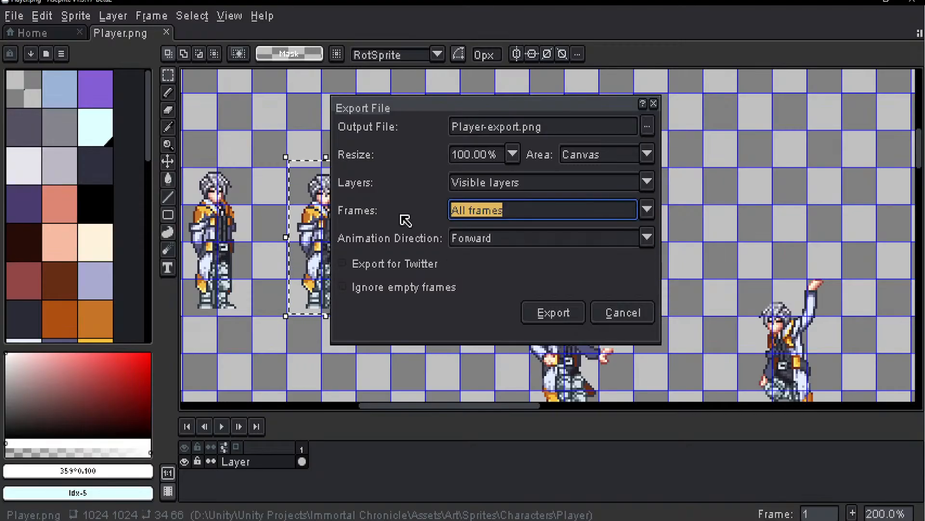
pyautogui.click(642, 159)
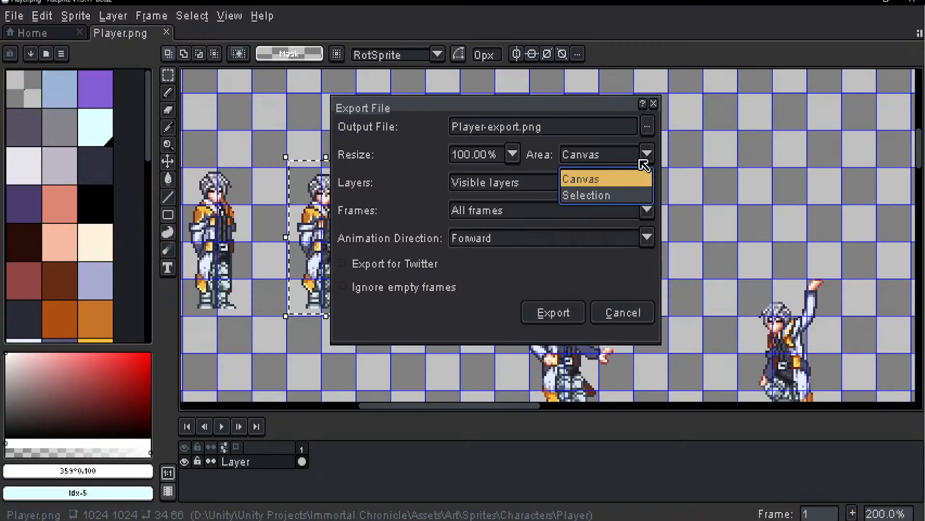
pyautogui.click(603, 196)
# Step: Name the output file Player-Idle.png, enable ignoring empty frames and export it
pyautogui.click(510, 129)
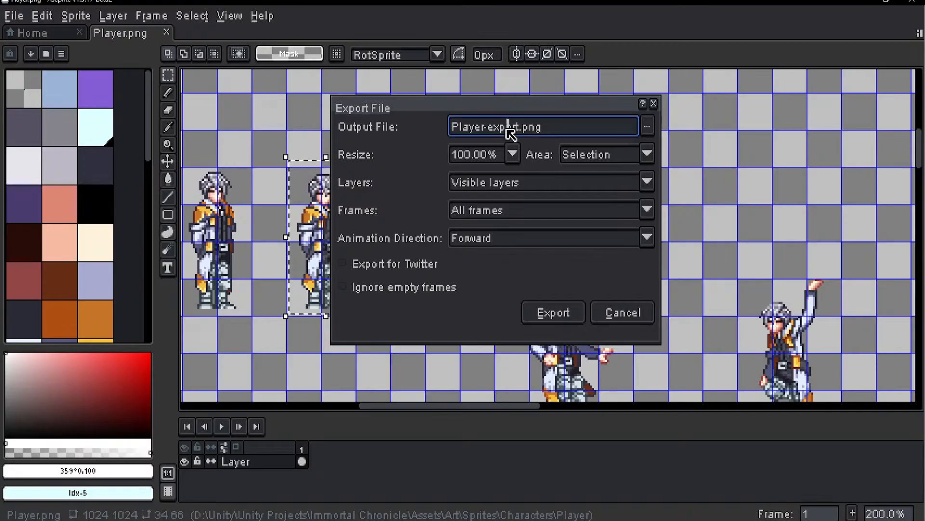
pyautogui.doubleClick(519, 128)
pyautogui.press('BackSpace')
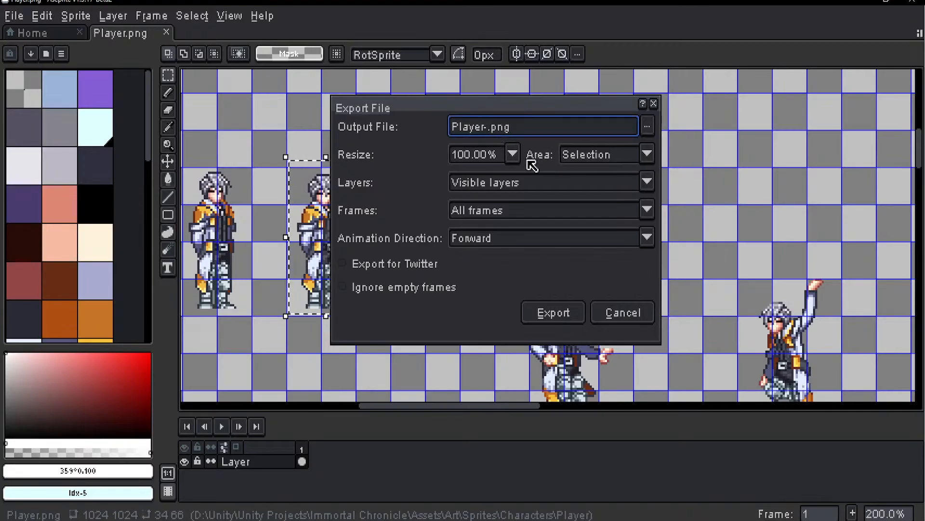
pyautogui.write('Idle')
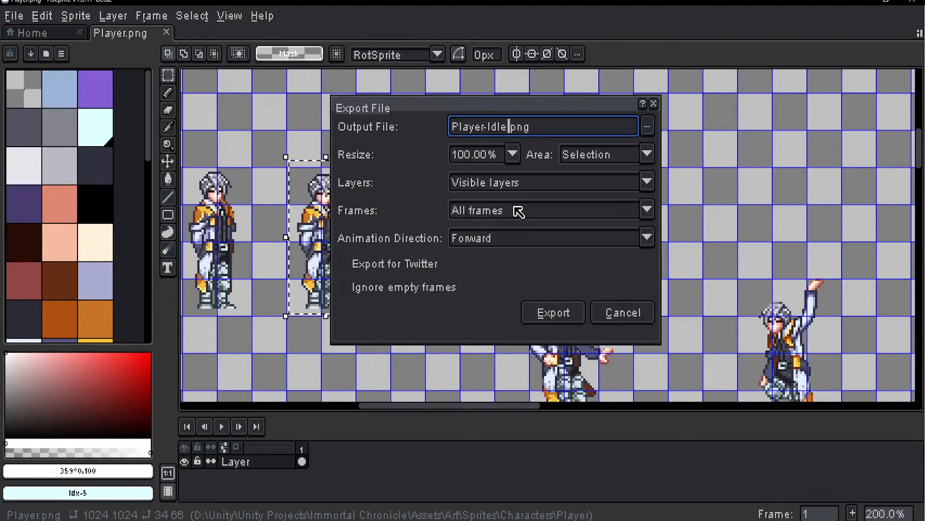
pyautogui.click(419, 290)
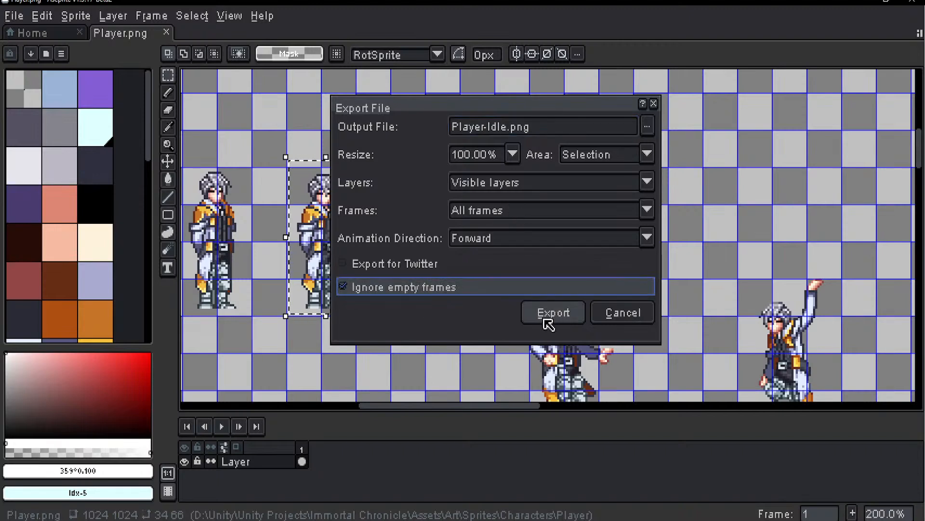
pyautogui.click(553, 313)
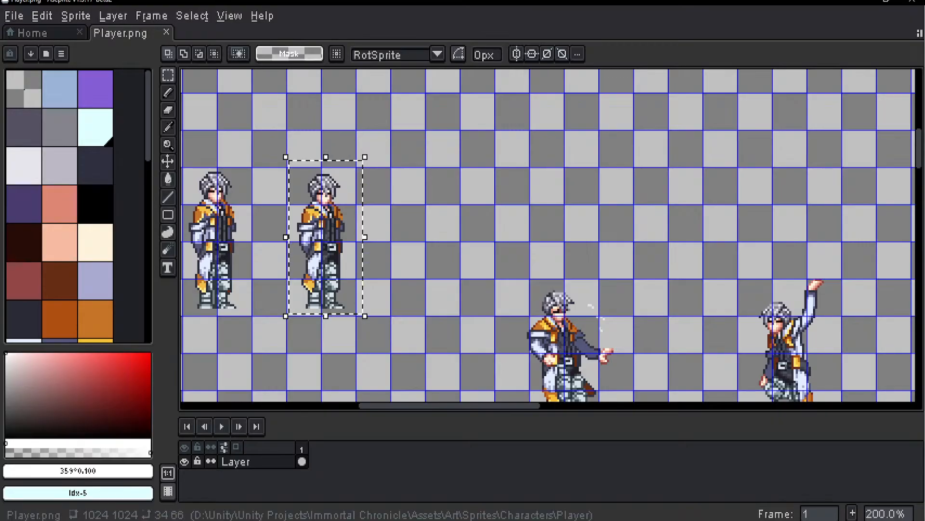
# Step: Locate Player-Idle.png from Unity's Player sprites folder and bring it into the Pixel Composer graph below the Portal Opening node
pyautogui.hotkey('alt', 'Tab')
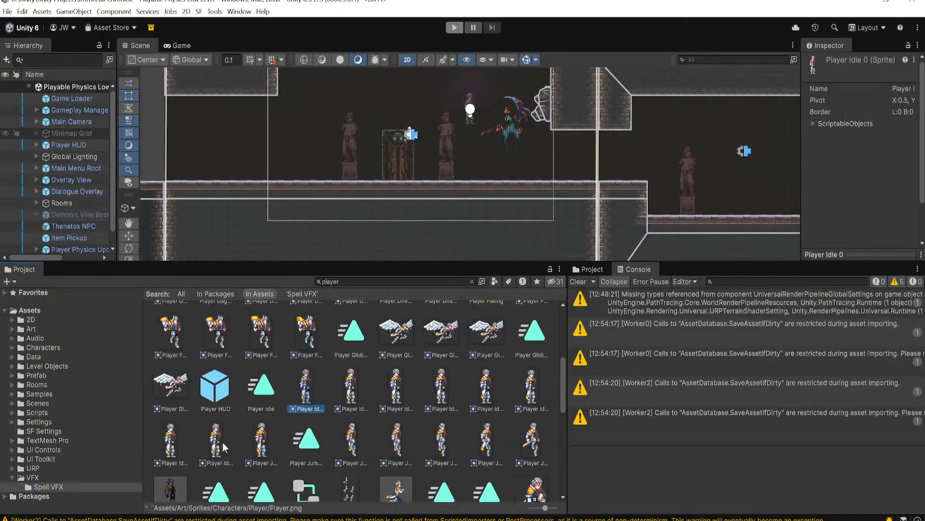
pyautogui.click(472, 282)
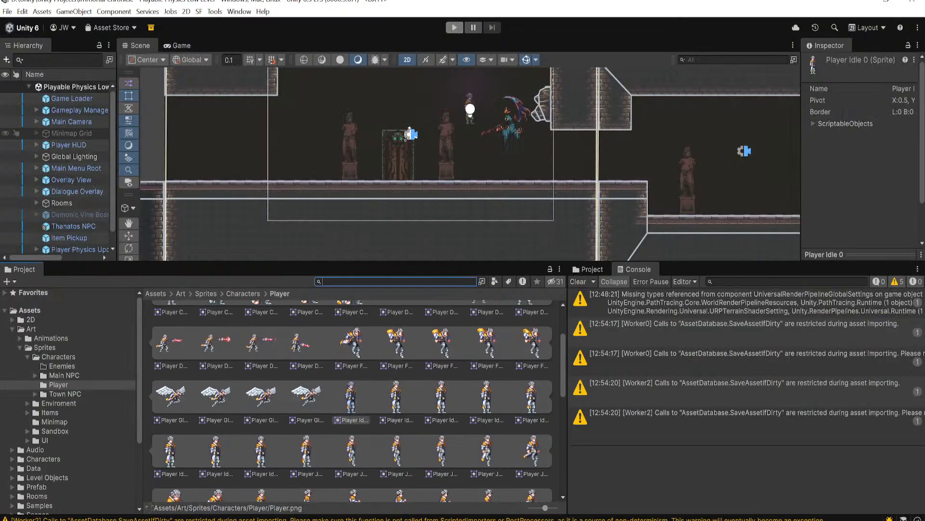
pyautogui.click(188, 324)
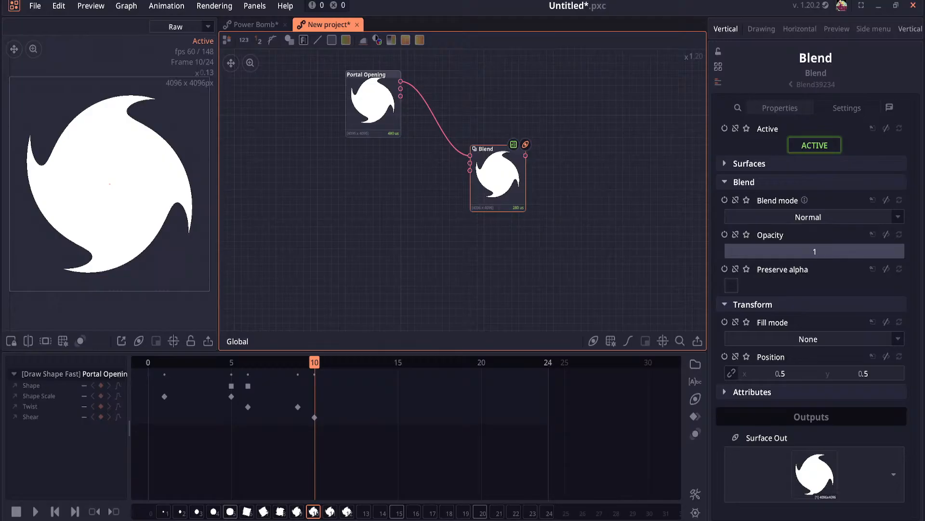
pyautogui.moveTo(158, 323); pyautogui.dragTo(353, 209)
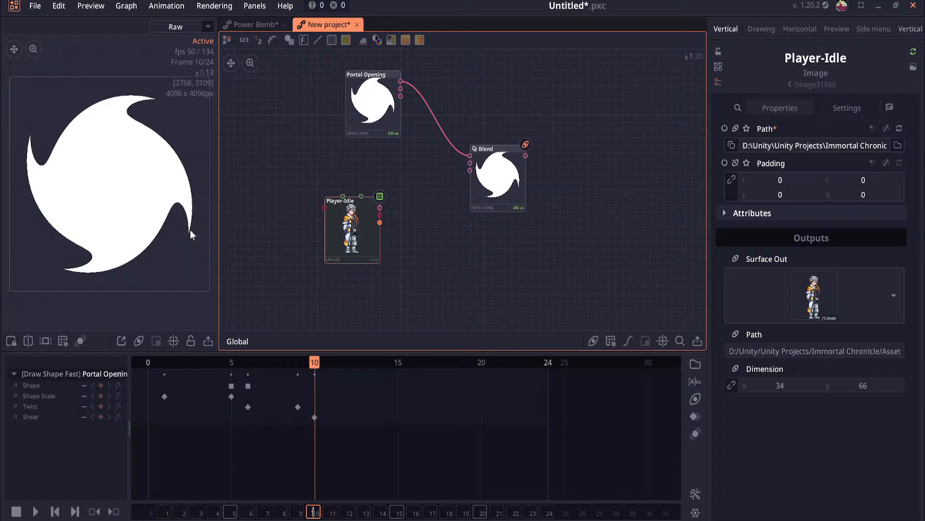
# Step: Connect the Player-Idle node's surface output to the Blend node's second input and line Portal Opening up above Player-Idle
pyautogui.scroll(2, 407, 203)
pyautogui.moveTo(359, 237); pyautogui.dragTo(479, 158)
pyautogui.moveTo(374, 100); pyautogui.dragTo(366, 108)
pyautogui.click(363, 223)
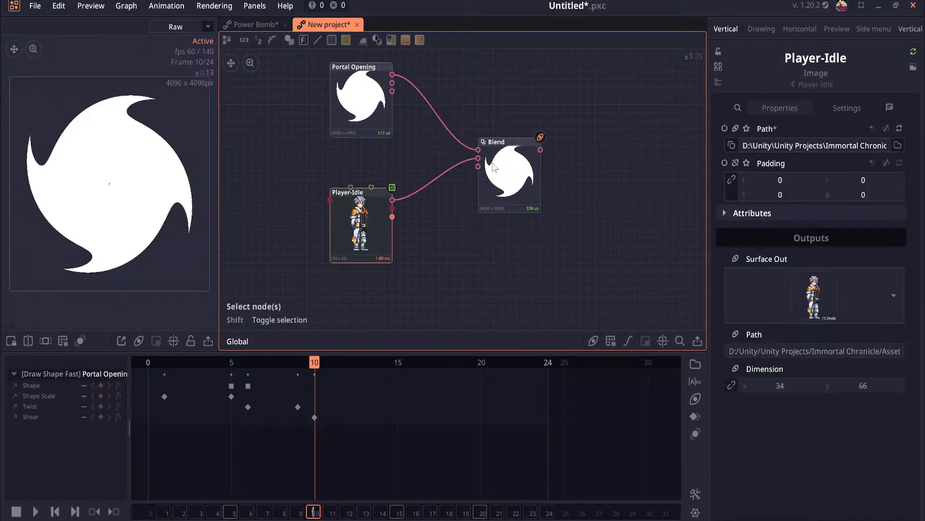
# Step: Compare the dimensions of Portal Opening and Player-Idle in their properties and the blended preview, and save the project
pyautogui.click(358, 106)
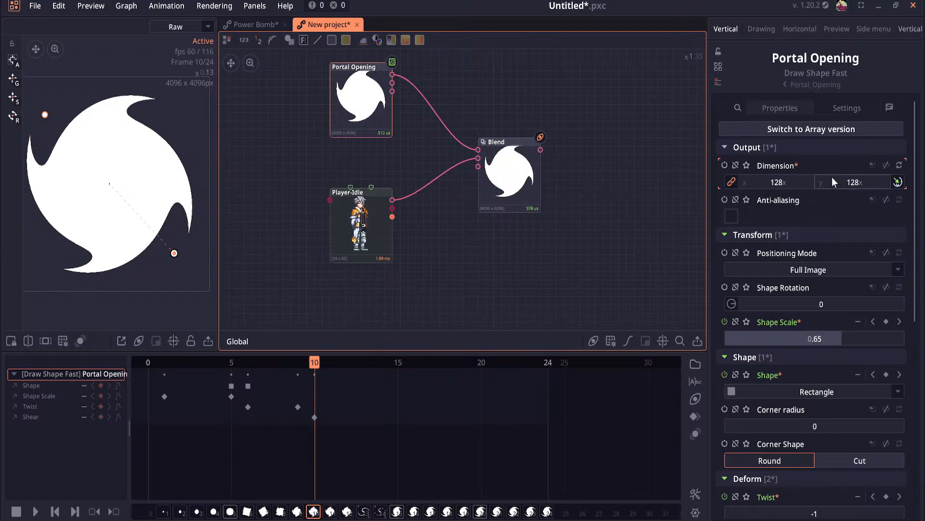
pyautogui.click(365, 234)
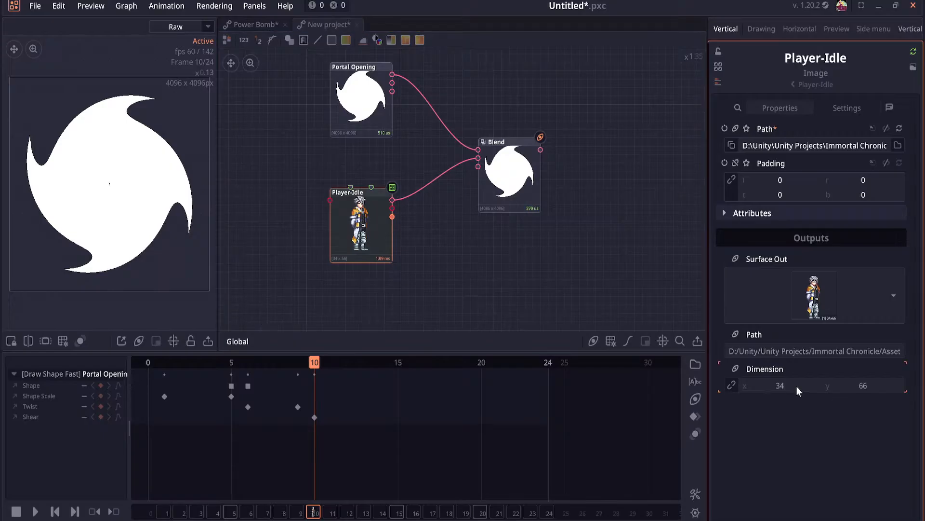
pyautogui.scroll(5, 109, 188)
pyautogui.scroll(4, 140, 148)
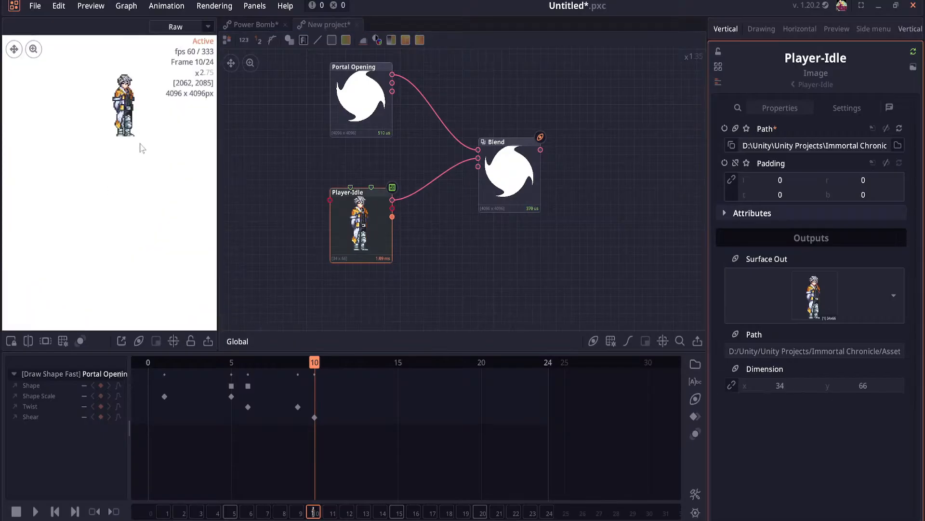
pyautogui.hotkey('ctrl', 's')
pyautogui.scroll(-10, 118, 198)
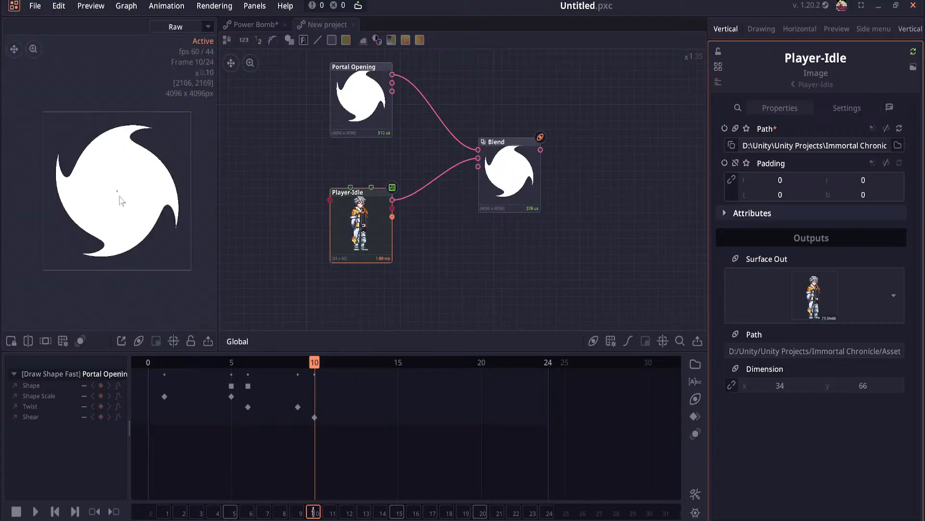
# Step: Examine Portal Opening's Dimension property, node settings and Colored output to find what controls its output size
pyautogui.click(376, 111)
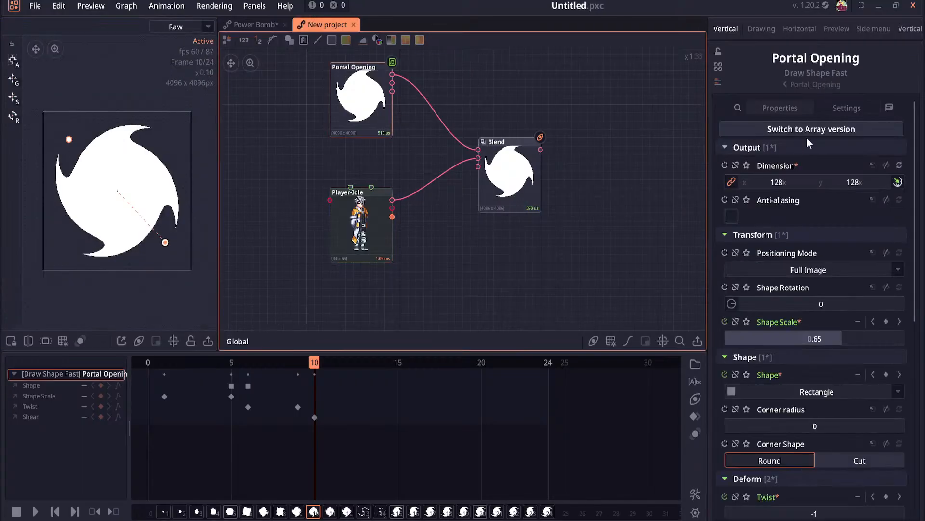
pyautogui.click(856, 111)
pyautogui.click(804, 109)
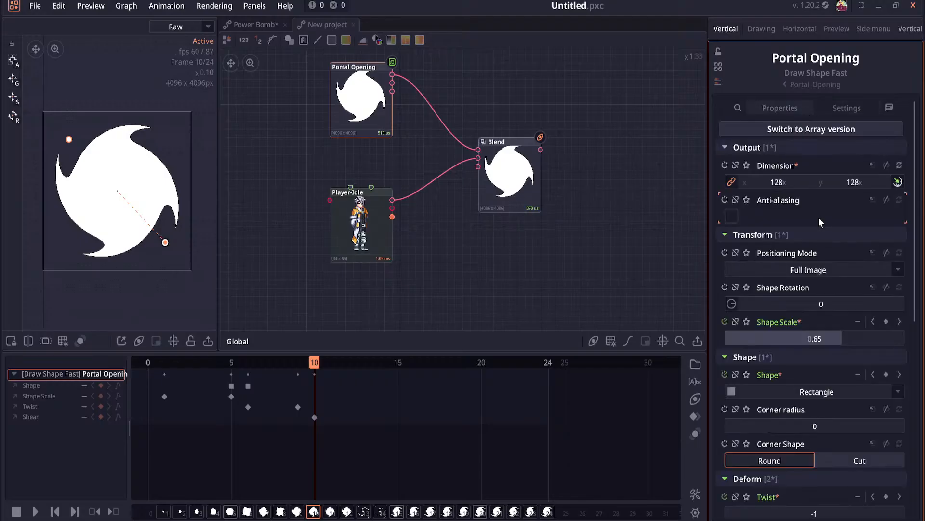
pyautogui.click(802, 181)
pyautogui.scroll(-10, 812, 219)
pyautogui.click(799, 335)
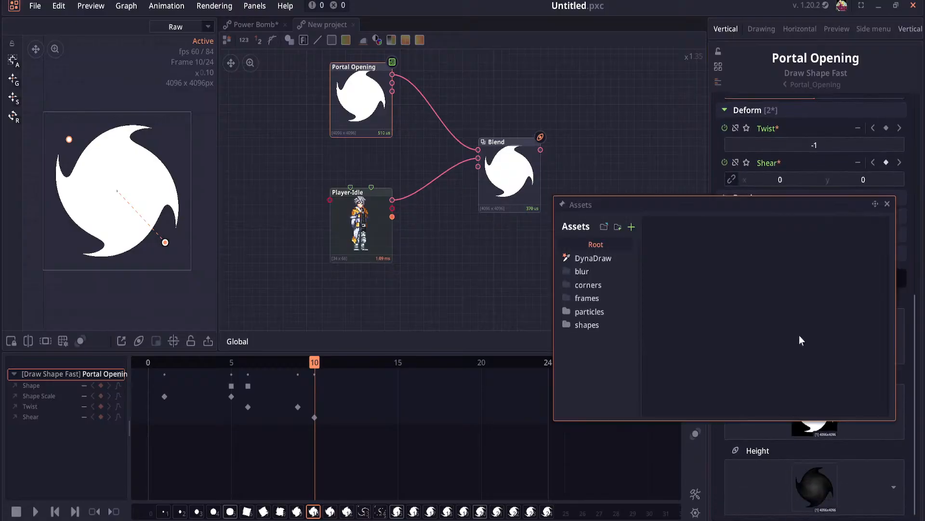
pyautogui.press('Escape')
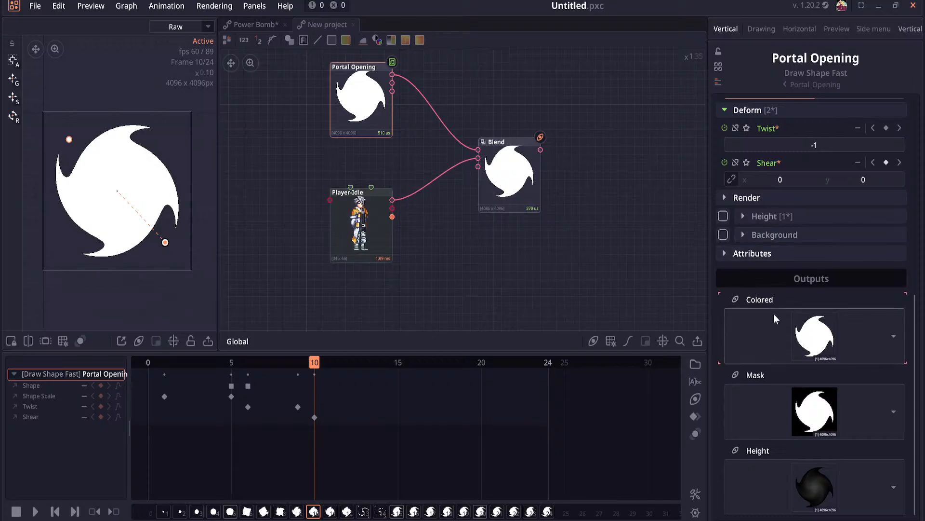
# Step: Examine Portal Opening's Render and Height options and outputs, along with the Blend node's Surfaces section
pyautogui.click(744, 198)
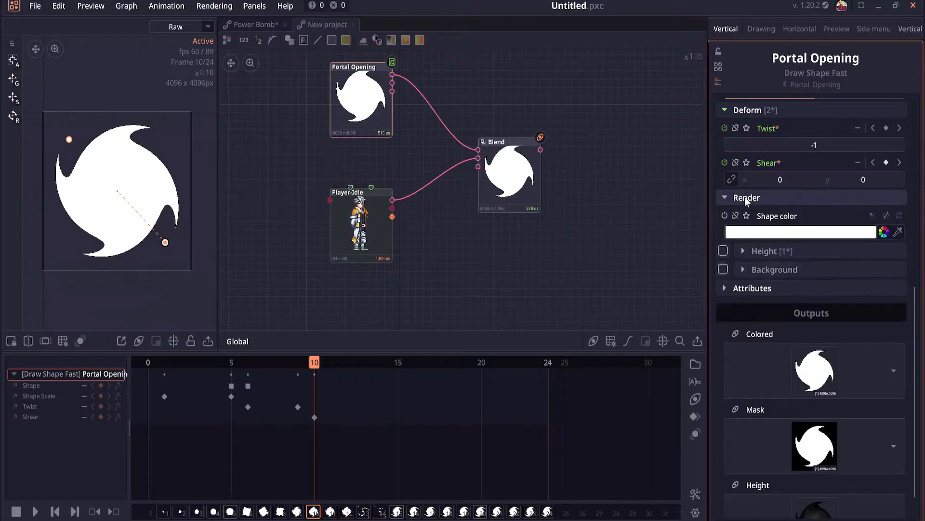
pyautogui.click(744, 245)
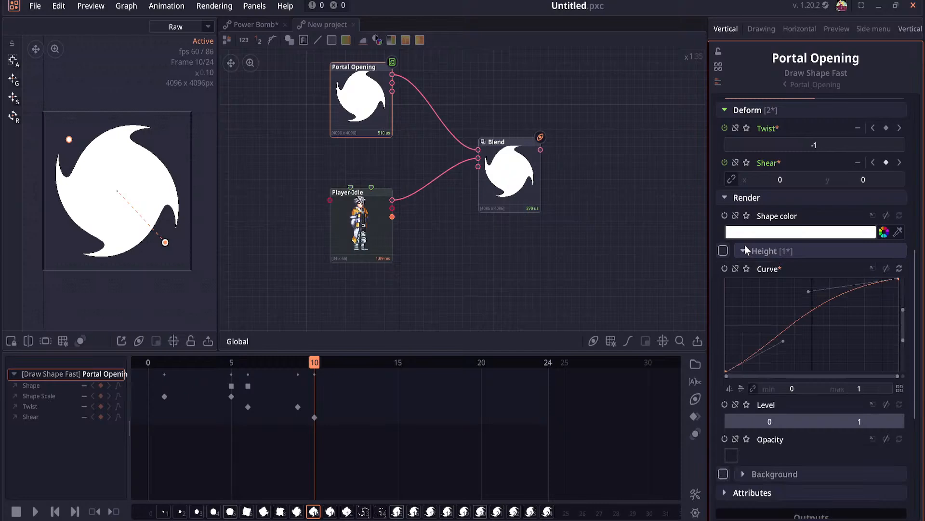
pyautogui.click(744, 246)
pyautogui.click(745, 198)
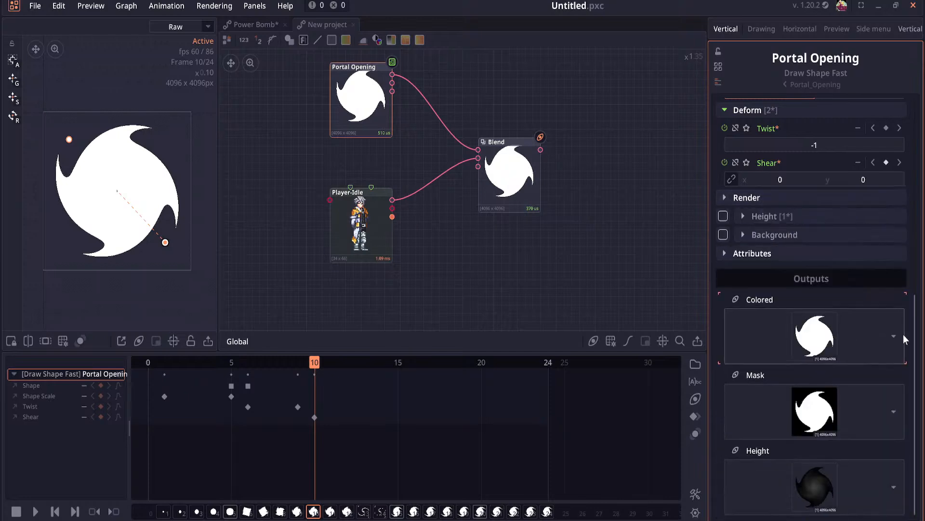
pyautogui.click(903, 335)
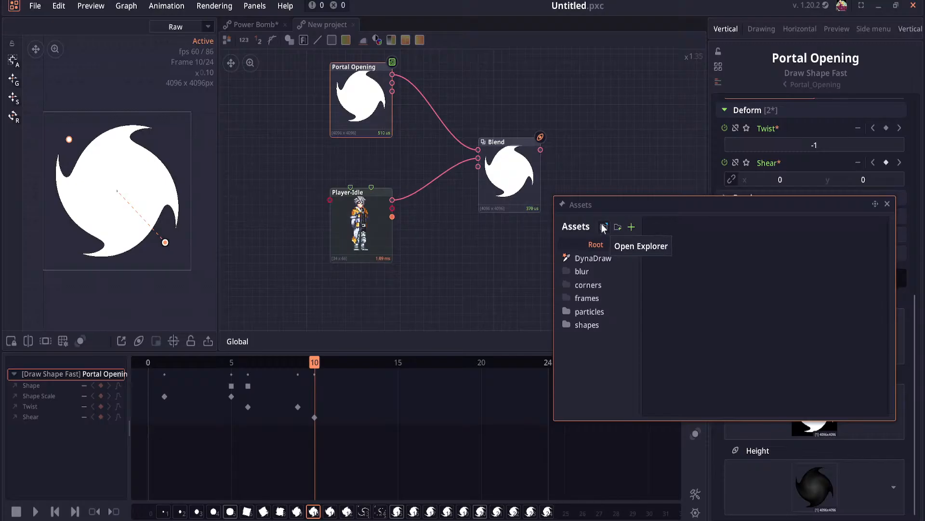
pyautogui.click(659, 189)
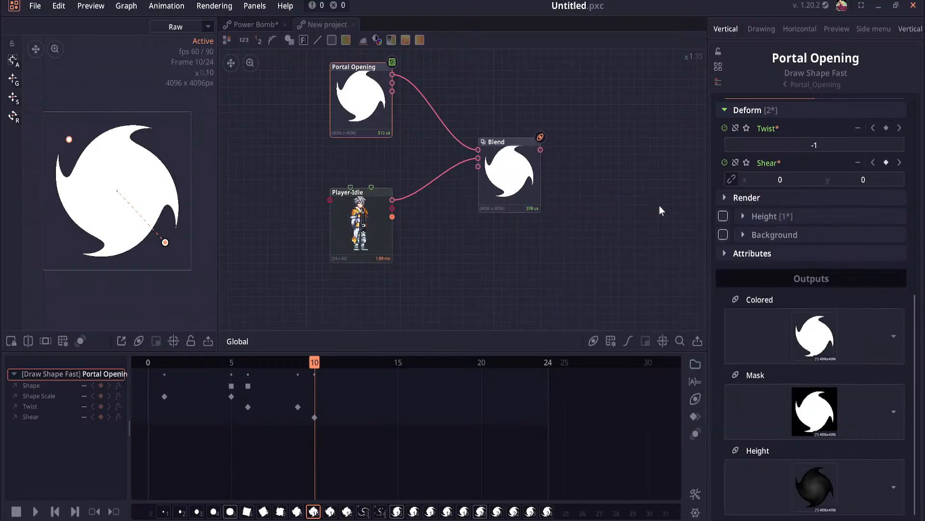
pyautogui.scroll(3, 769, 397)
pyautogui.scroll(4, 772, 398)
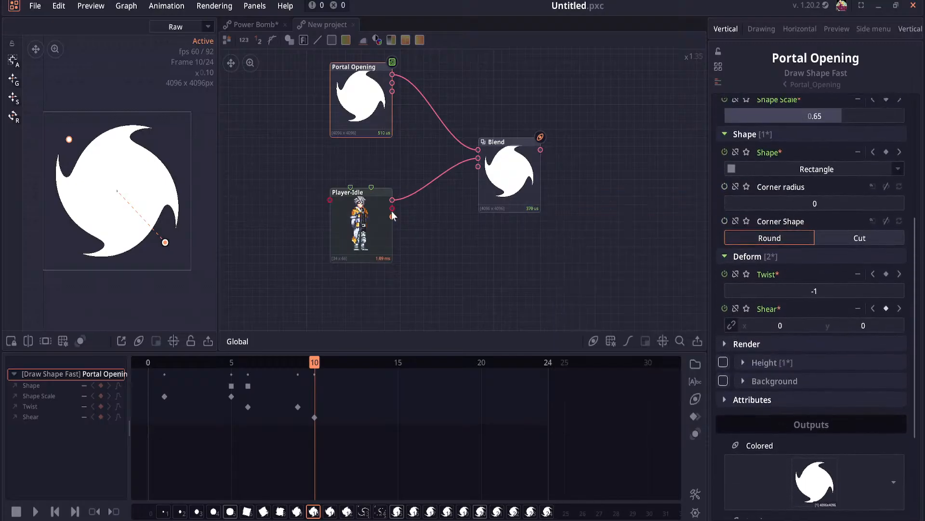
pyautogui.click(495, 177)
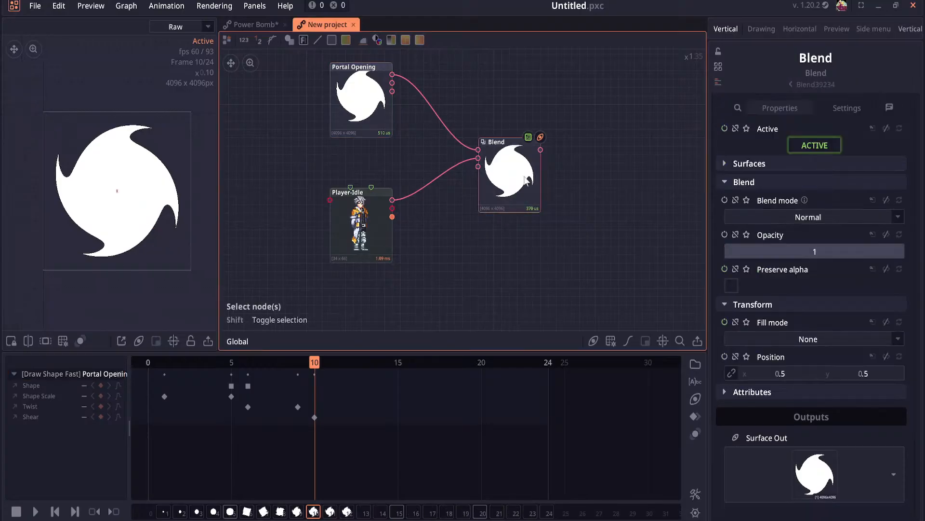
pyautogui.click(770, 164)
pyautogui.click(772, 162)
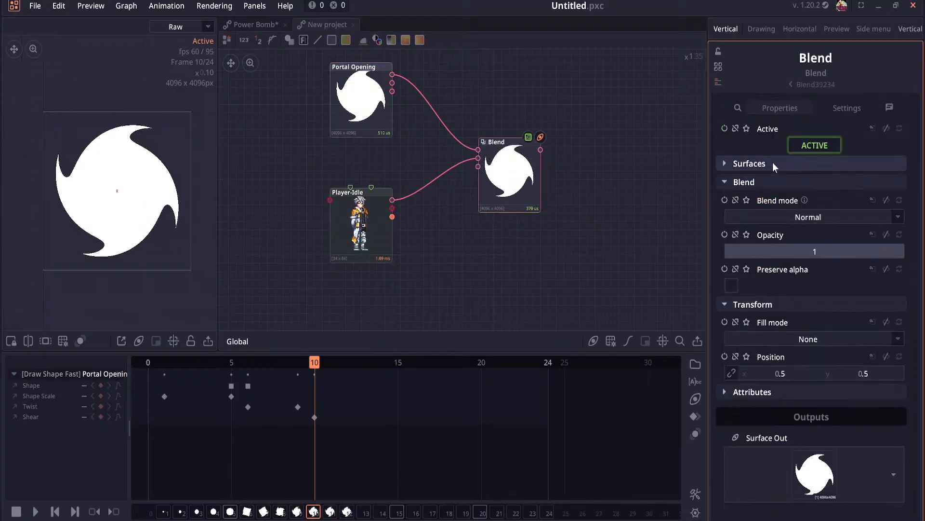
# Step: Examine the preview's channel options, transform tools and View Settings for the Portal Opening node
pyautogui.click(333, 123)
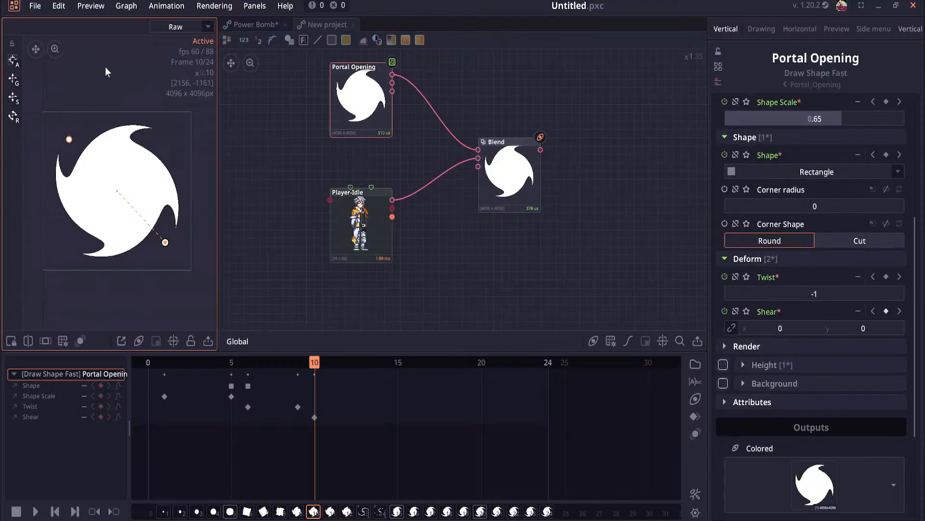
pyautogui.click(205, 27)
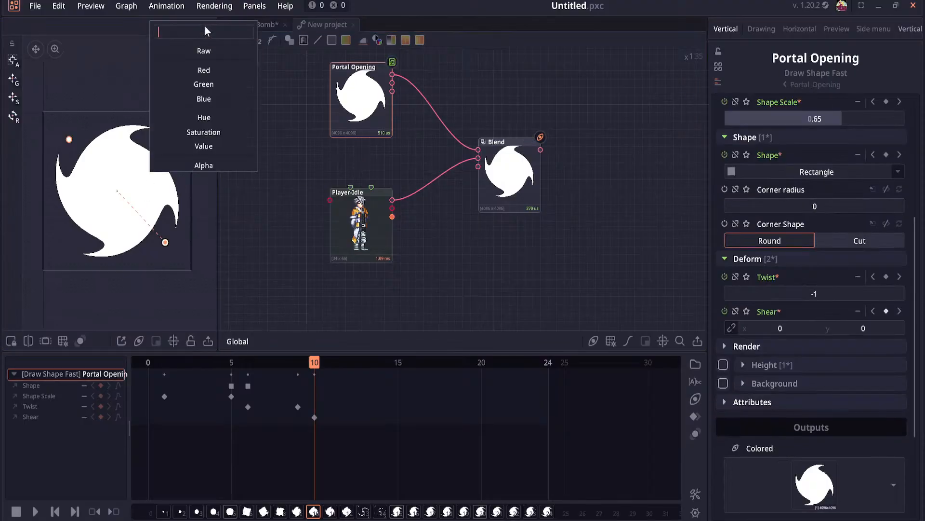
pyautogui.click(87, 69)
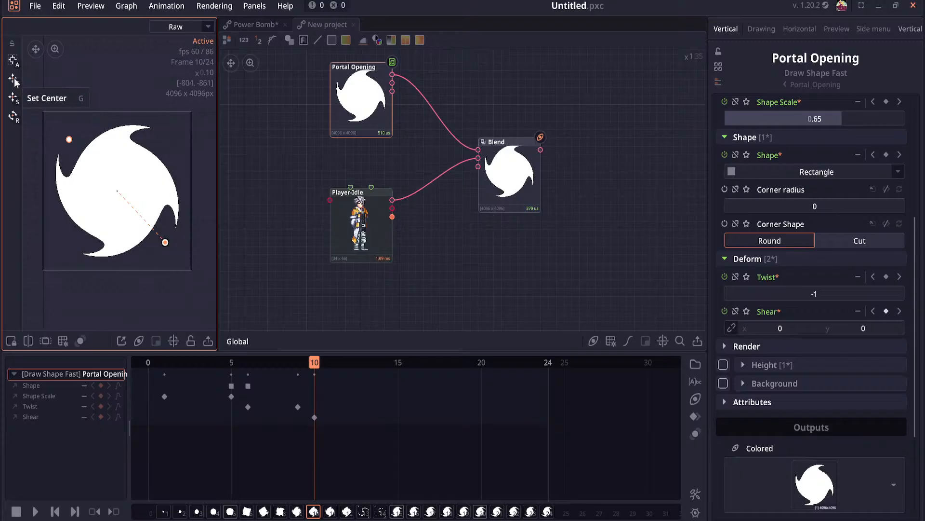
pyautogui.click(15, 121)
pyautogui.click(178, 342)
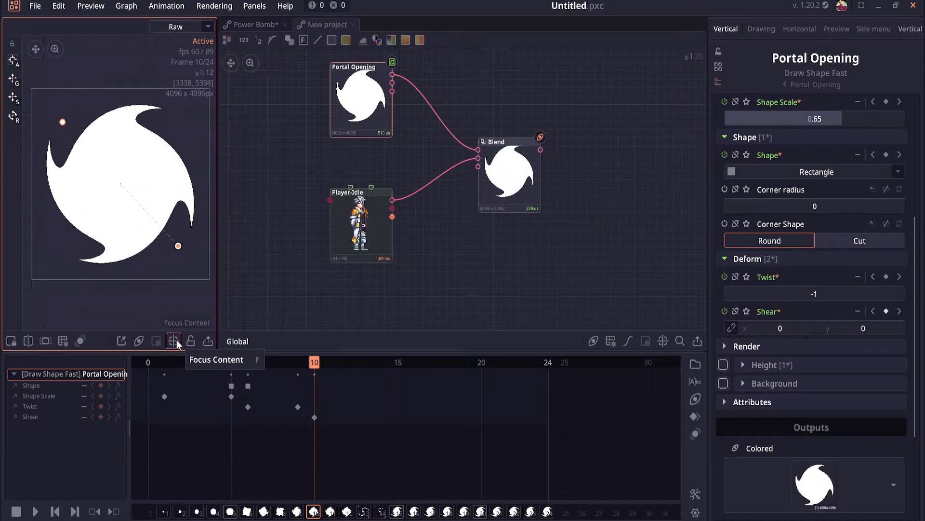
pyautogui.click(139, 342)
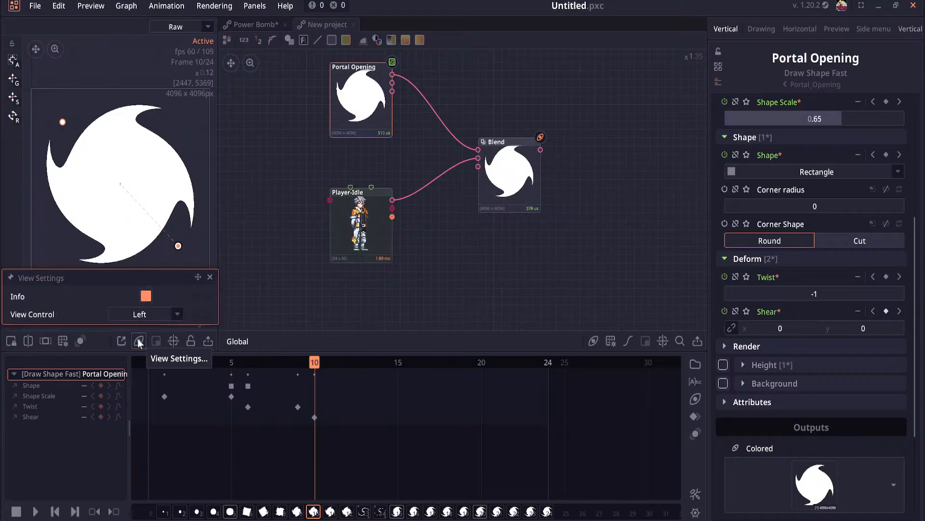
pyautogui.click(148, 297)
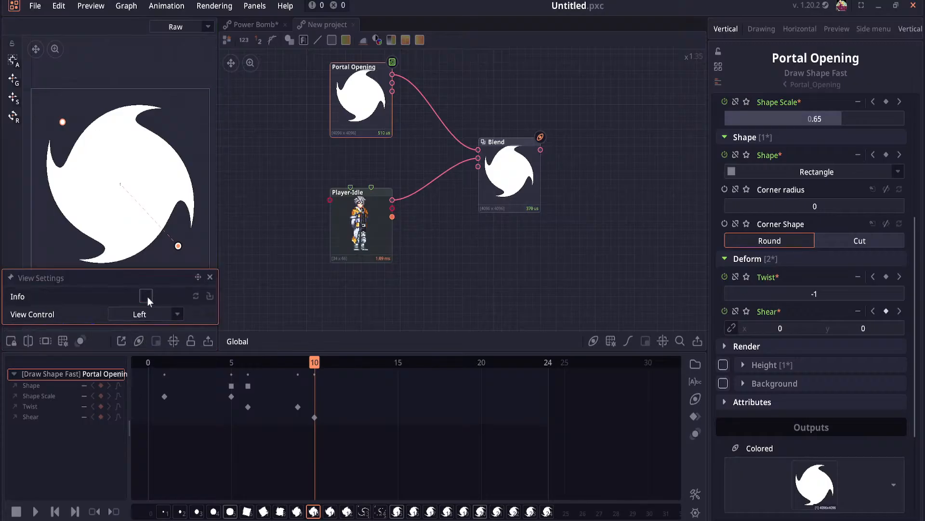
pyautogui.click(148, 297)
pyautogui.click(173, 264)
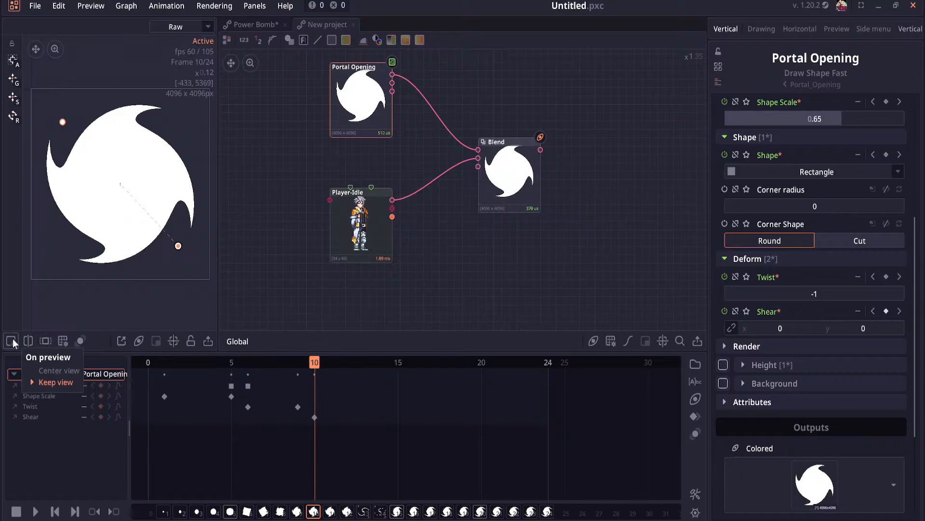
# Step: Show Portal Opening in the preview and examine its node actions, Dimension property and node settings
pyautogui.rightClick(355, 99)
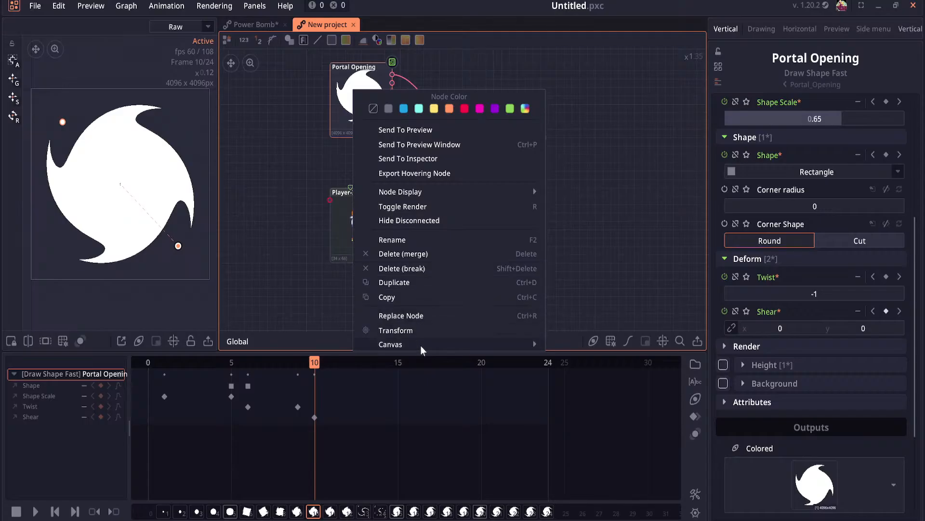
pyautogui.moveTo(445, 345)
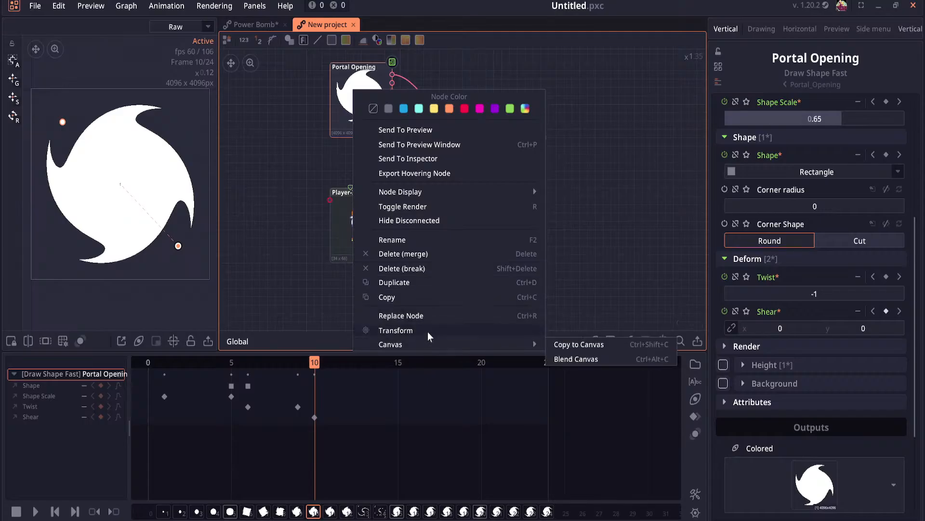
pyautogui.click(302, 144)
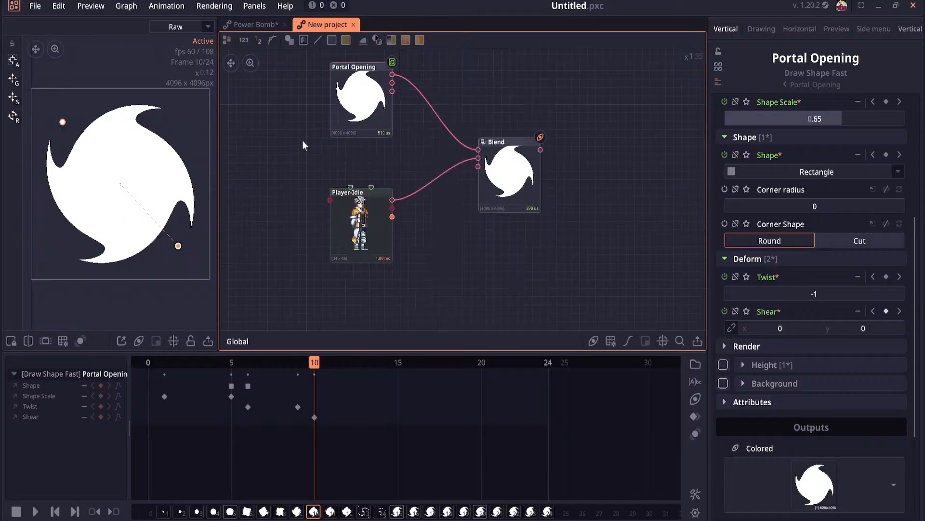
pyautogui.click(345, 83)
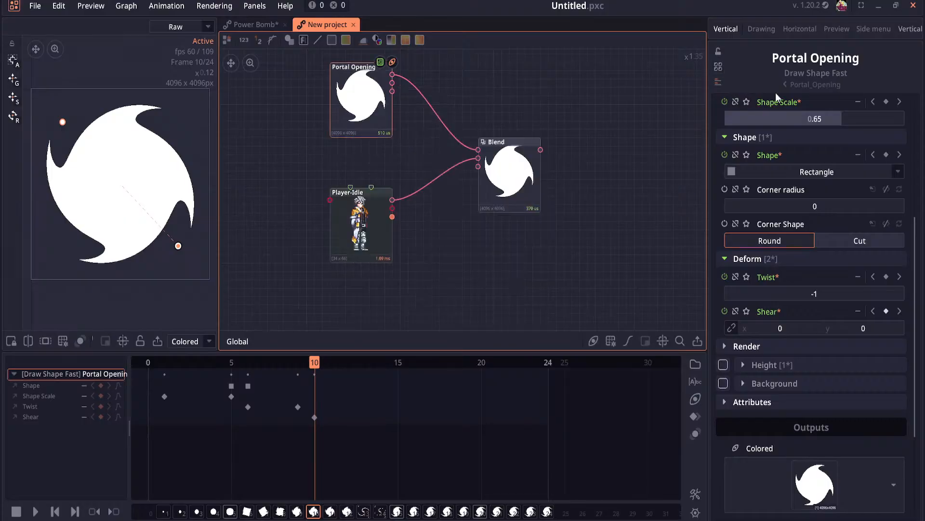
pyautogui.scroll(3, 774, 140)
pyautogui.scroll(3, 774, 137)
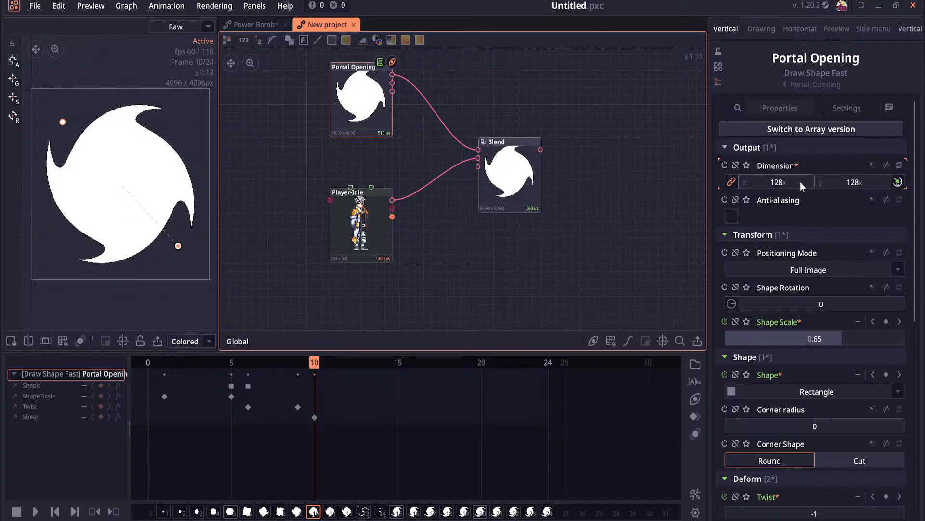
pyautogui.click(834, 111)
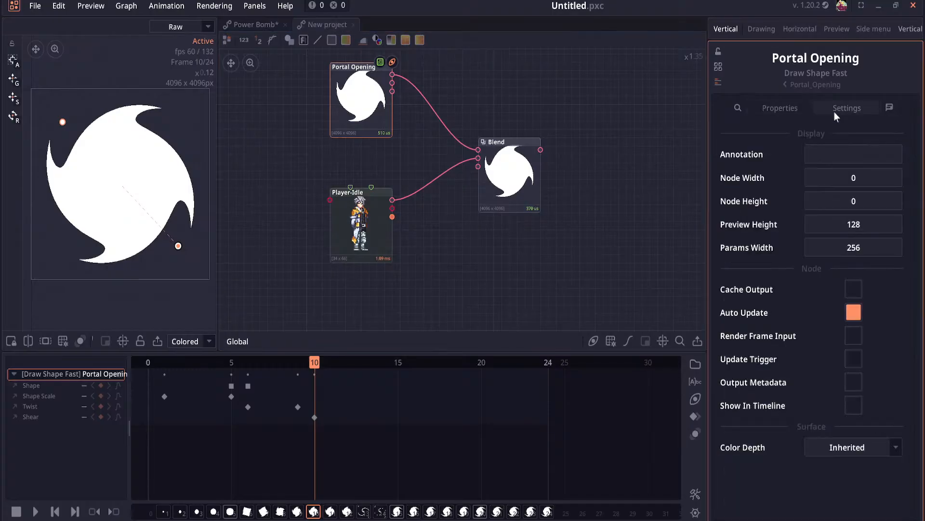
pyautogui.click(801, 109)
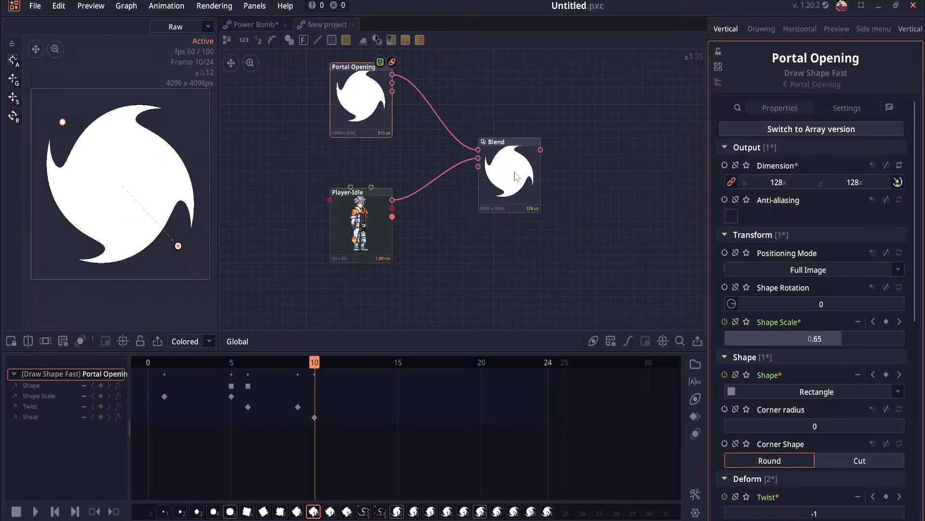
# Step: Delete the Blend node from the graph and select the Portal Opening node
pyautogui.moveTo(514, 174); pyautogui.dragTo(524, 212)
pyautogui.press('Delete')
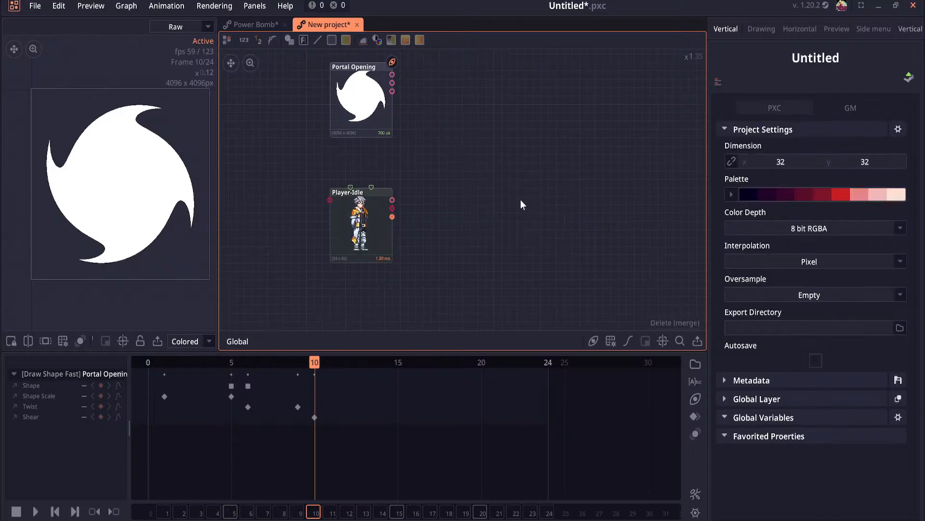
pyautogui.click(379, 132)
pyautogui.scroll(4, 379, 132)
pyautogui.scroll(-4, 434, 173)
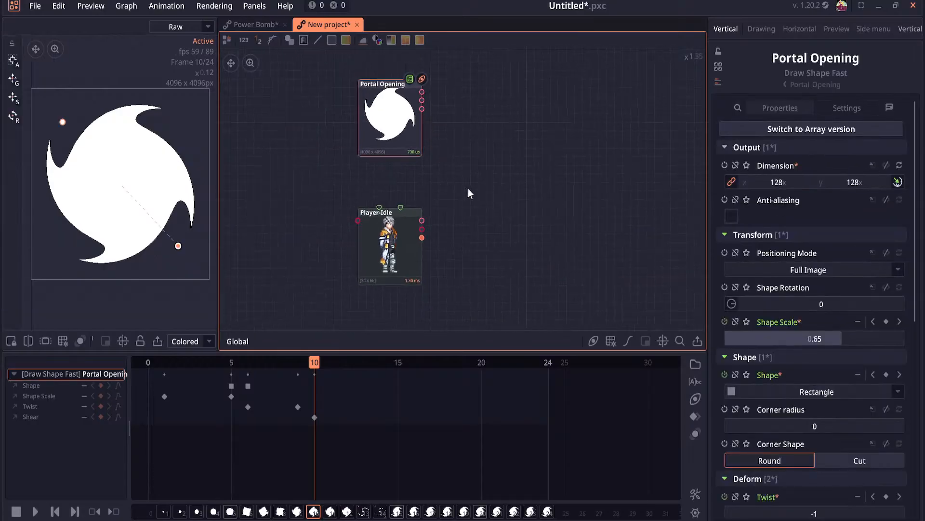
# Step: Look at the Drawing and Horizontal workspace layouts and return to the Vertical layout
pyautogui.click(771, 29)
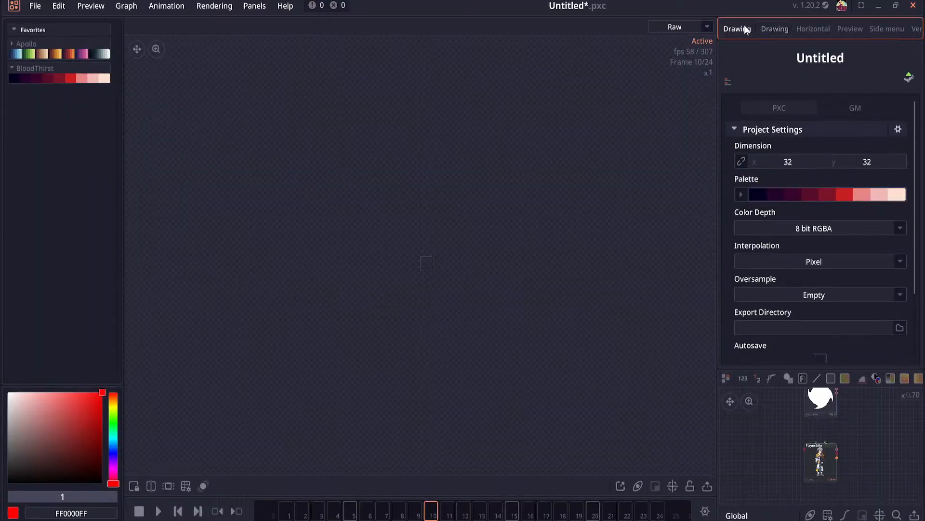
pyautogui.click(819, 30)
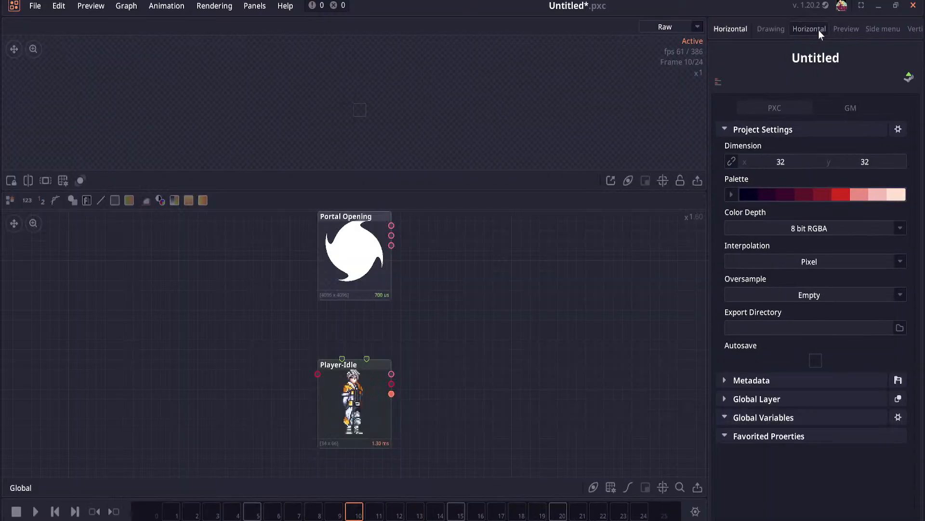
pyautogui.click(916, 29)
# Step: Browse Portal Opening's positioning modes, keep Full Image, and review its remaining shape, deform and output properties
pyautogui.click(482, 99)
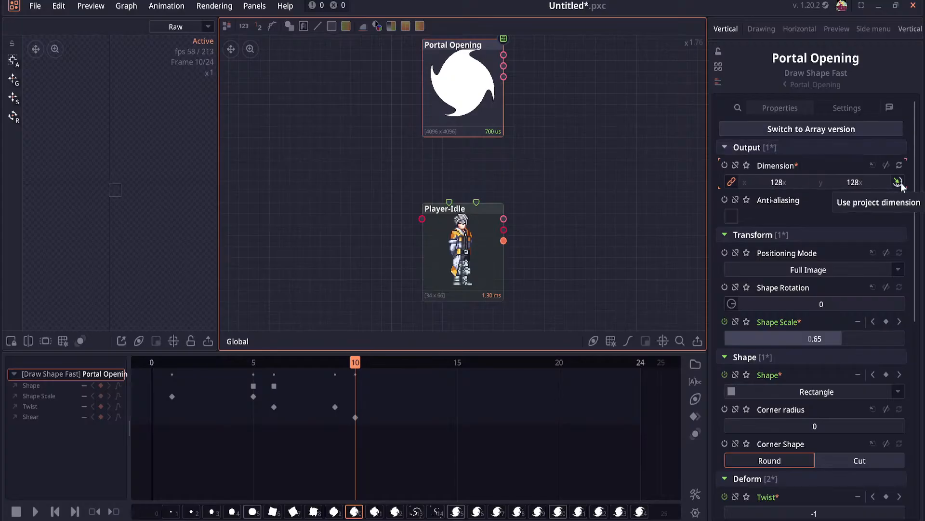
pyautogui.scroll(-2, 806, 238)
pyautogui.click(811, 223)
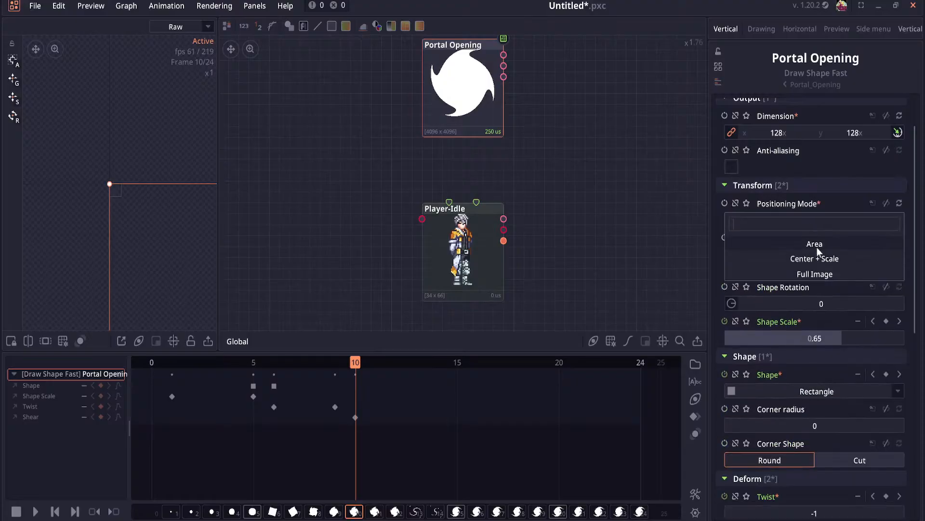
pyautogui.click(819, 273)
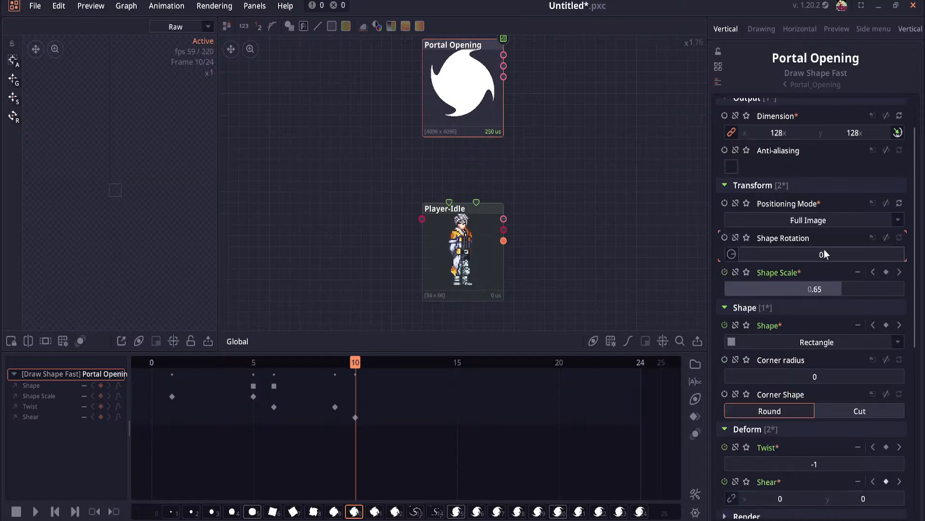
pyautogui.scroll(-1, 790, 239)
pyautogui.scroll(-5, 793, 248)
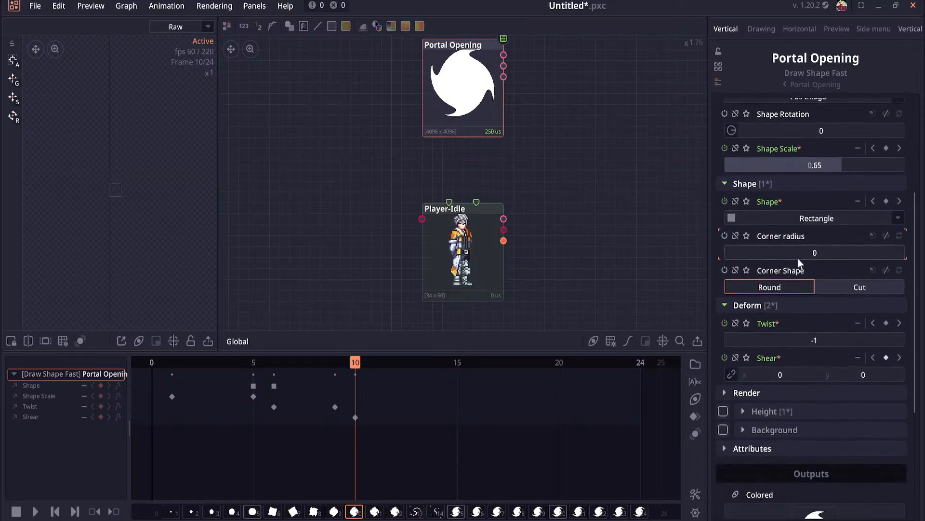
pyautogui.scroll(-4, 820, 277)
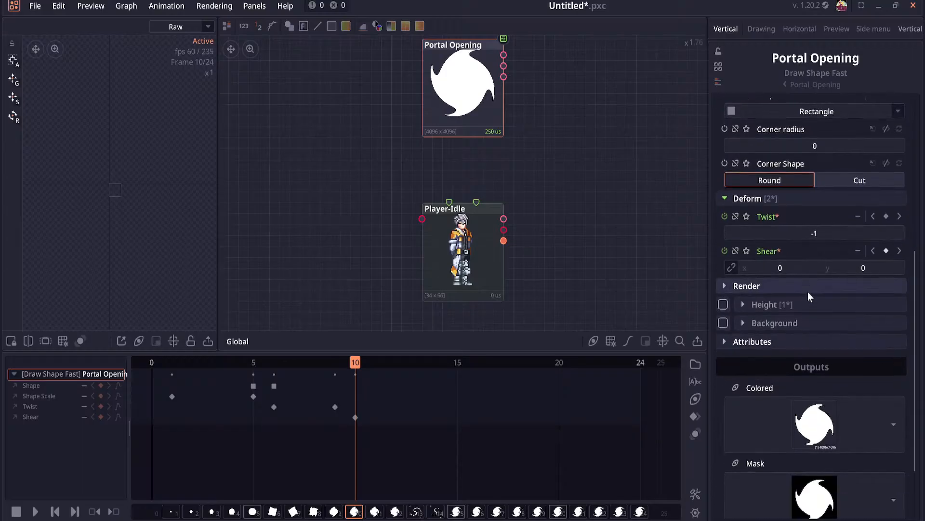
# Step: Examine Portal Opening's Render colour, Height curve and Color Depth options, keeping the colour depth on Inherited
pyautogui.click(763, 271)
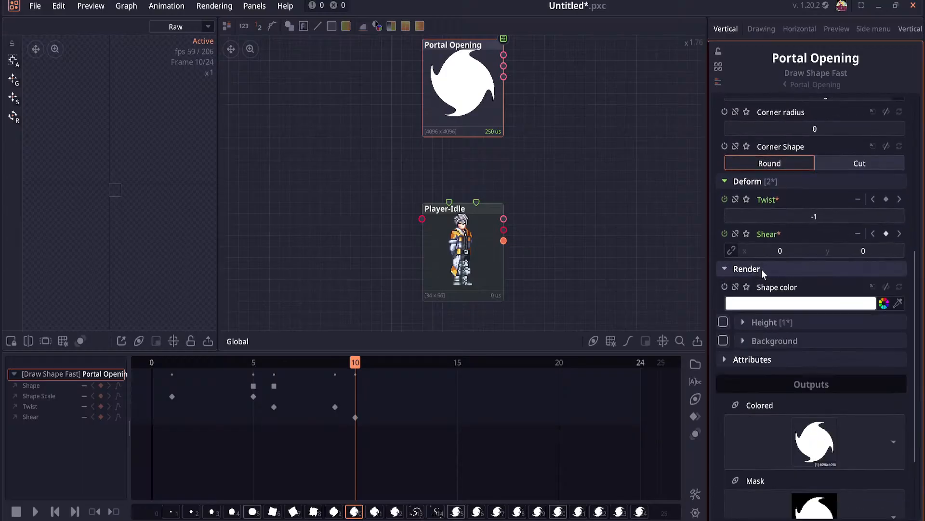
pyautogui.click(761, 269)
pyautogui.click(764, 286)
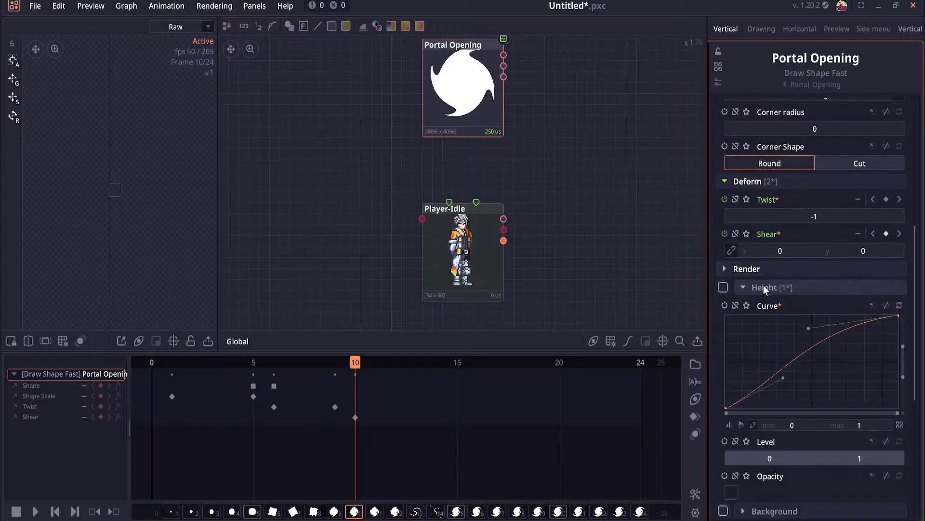
pyautogui.click(763, 287)
pyautogui.scroll(-3, 786, 284)
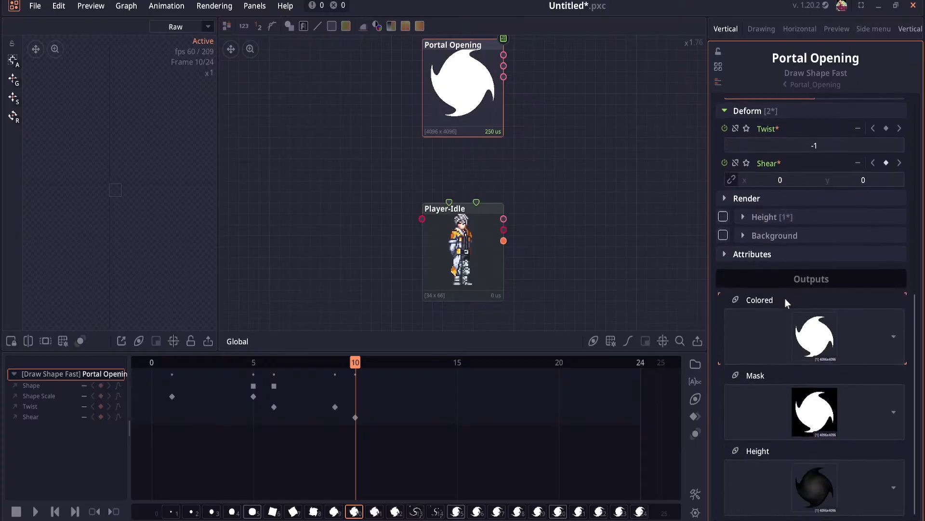
pyautogui.click(764, 254)
pyautogui.click(838, 272)
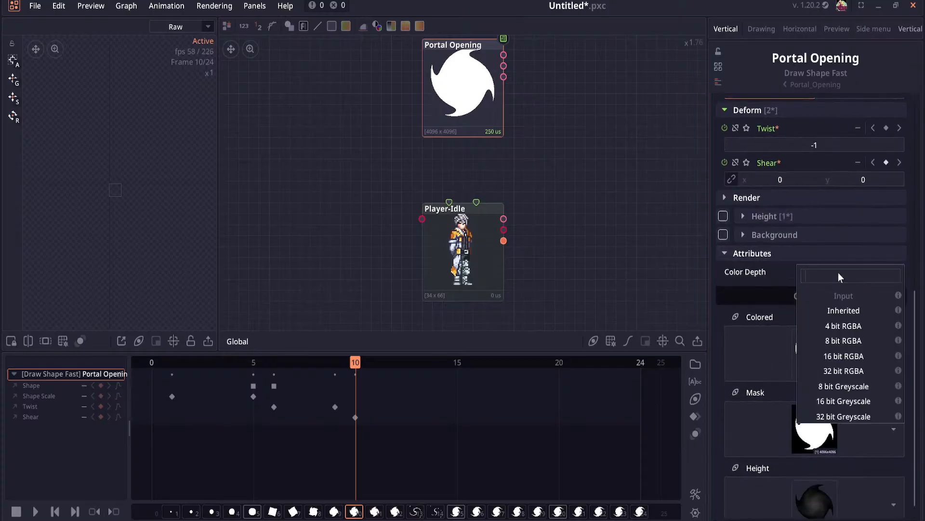
pyautogui.click(765, 273)
pyautogui.click(773, 253)
pyautogui.click(773, 252)
# Step: Browse the shapes folder in the asset library and return to Portal Opening's properties without adding an asset
pyautogui.click(825, 344)
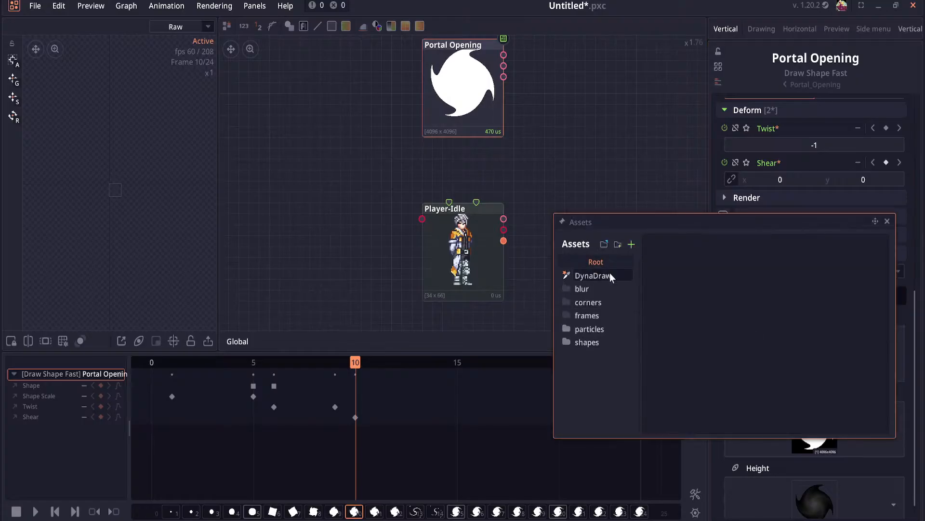
pyautogui.click(594, 343)
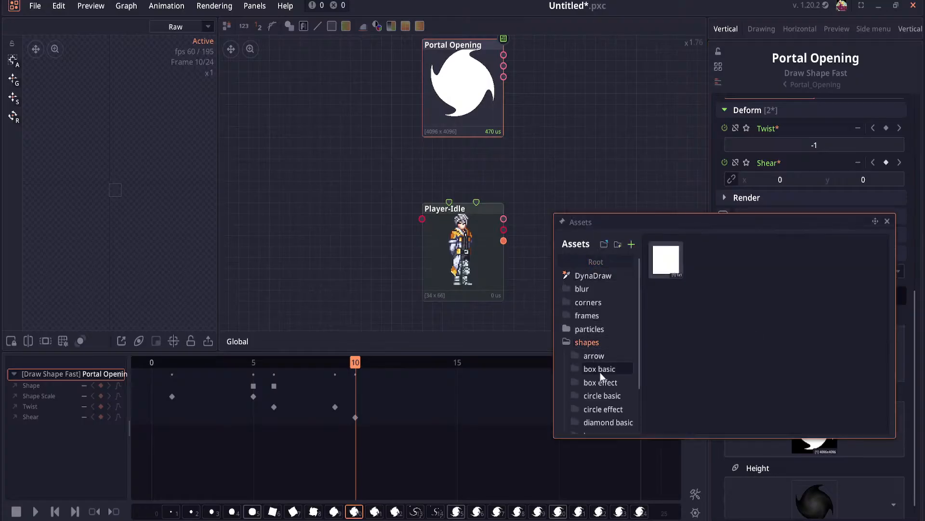
pyautogui.scroll(-2, 607, 371)
pyautogui.click(618, 178)
pyautogui.scroll(-1, 771, 339)
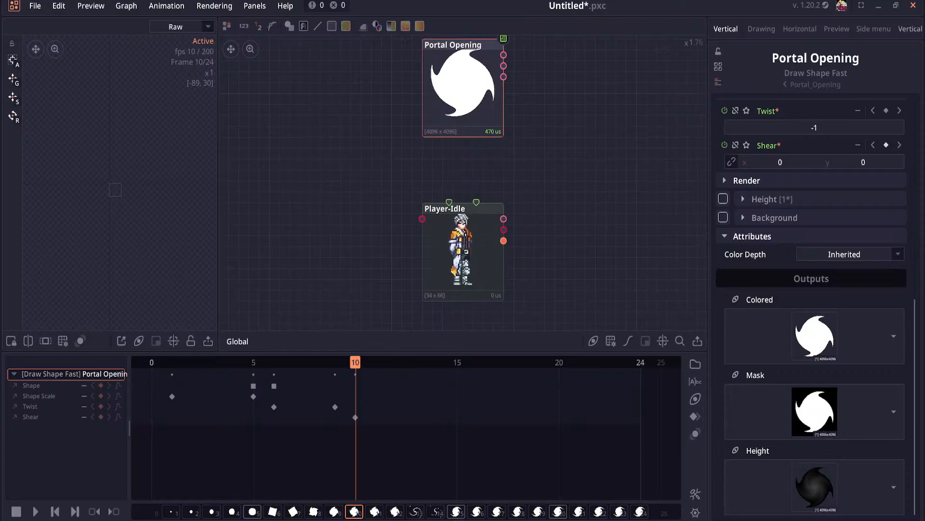
# Step: Switch to the PXC Documentation in the browser and search it for "fast shape", returning to the Export page
pyautogui.hotkey('alt', 'Tab')
pyautogui.doubleClick(495, 198)
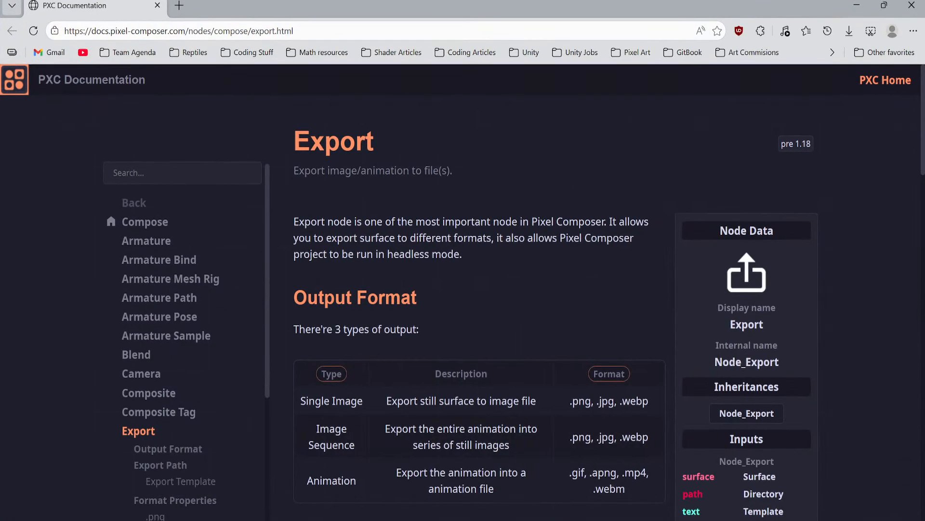
pyautogui.scroll(-3, 378, 230)
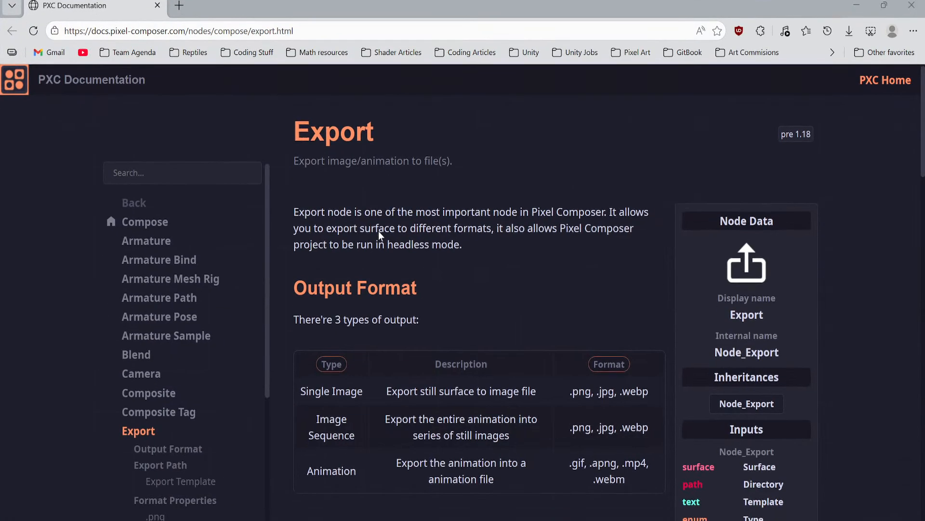
pyautogui.click(160, 174)
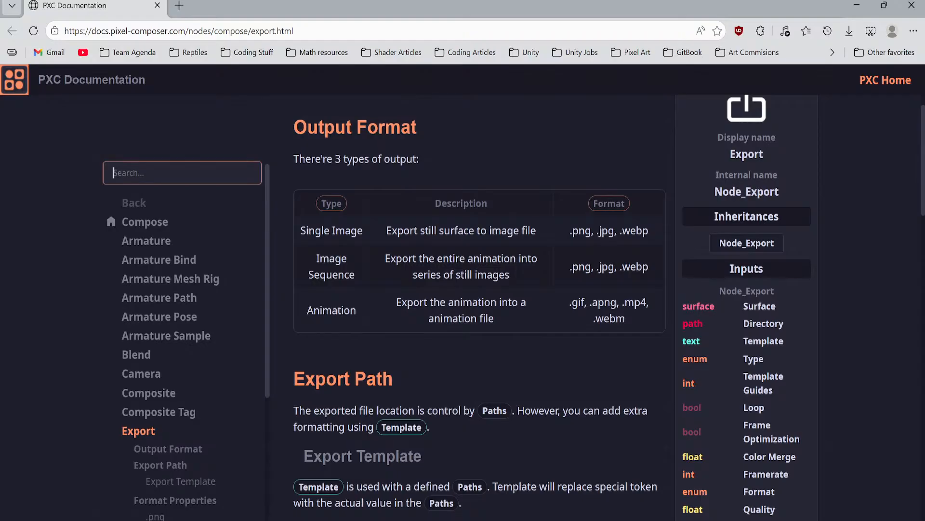
pyautogui.write('fast shape')
pyautogui.press('Return')
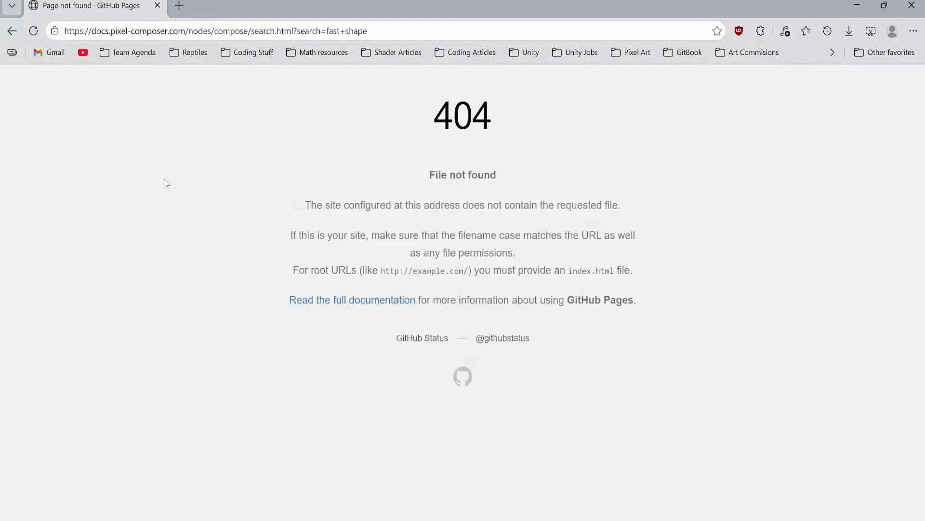
pyautogui.hotkey('alt', 'Left')
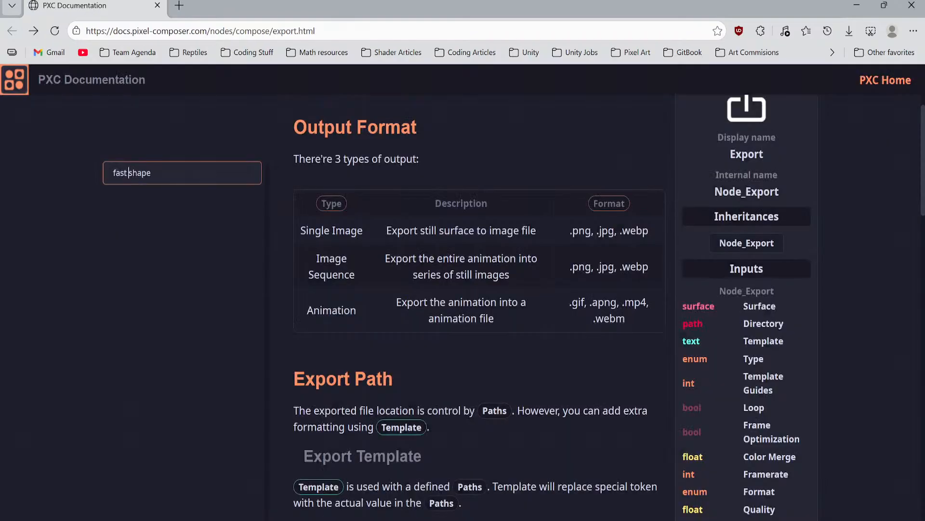
# Step: Search the documentation for "shape" and review the Draw Shape node's page and input list
pyautogui.moveTo(128, 173); pyautogui.dragTo(77, 192)
pyautogui.press('BackSpace')
pyautogui.press('Return')
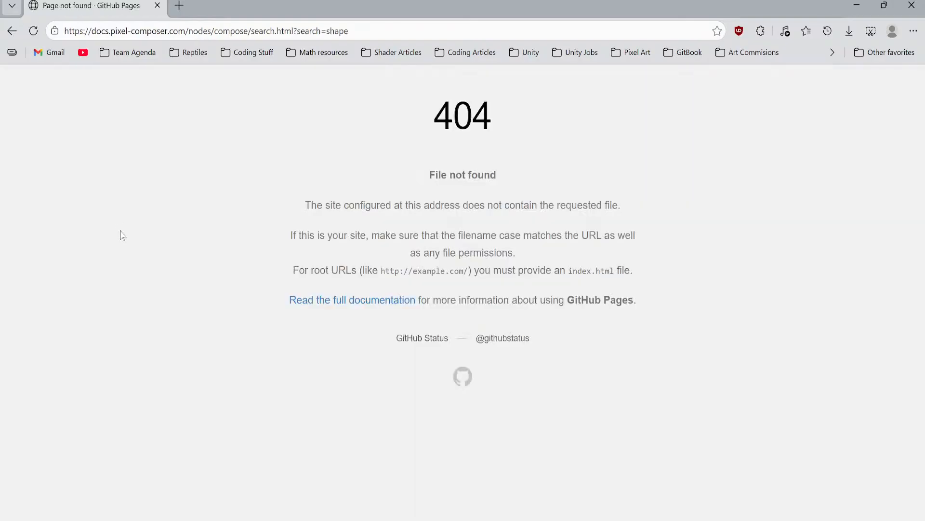
pyautogui.hotkey('alt', 'Left')
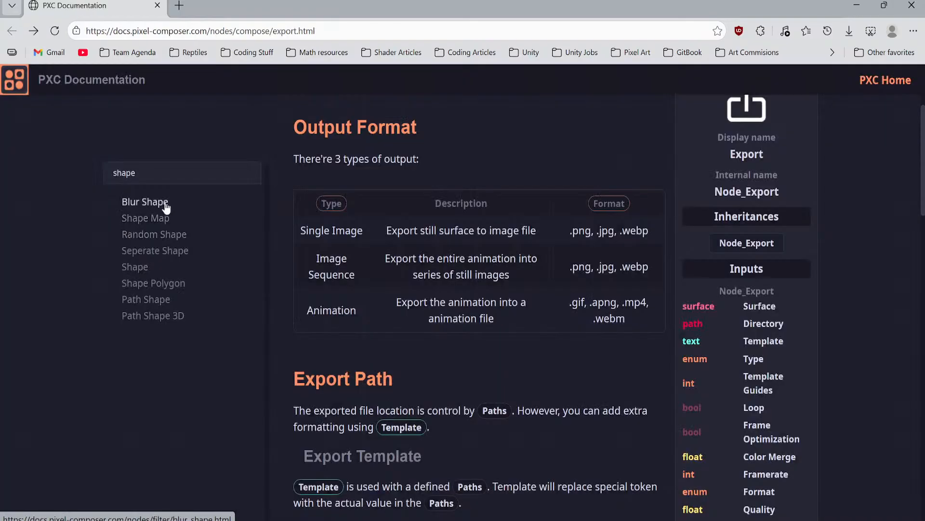
pyautogui.moveTo(140, 172); pyautogui.dragTo(31, 173)
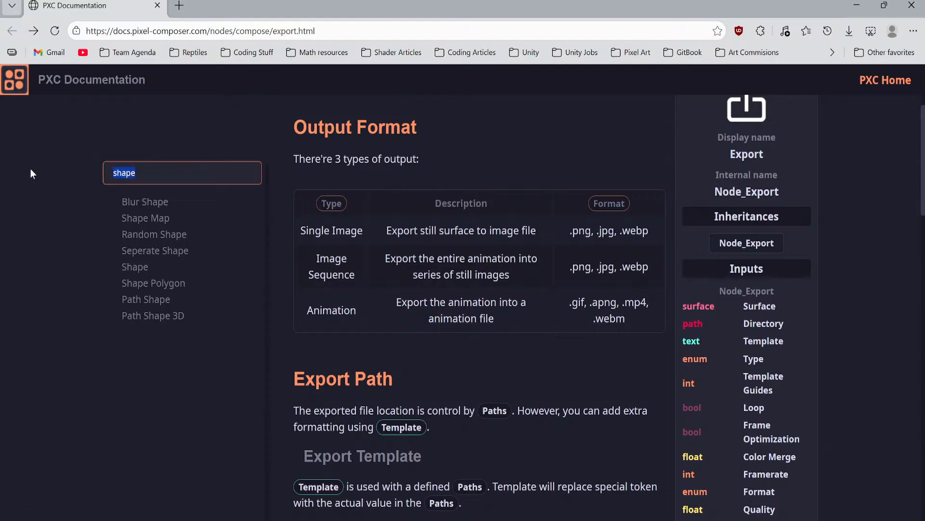
pyautogui.click(135, 269)
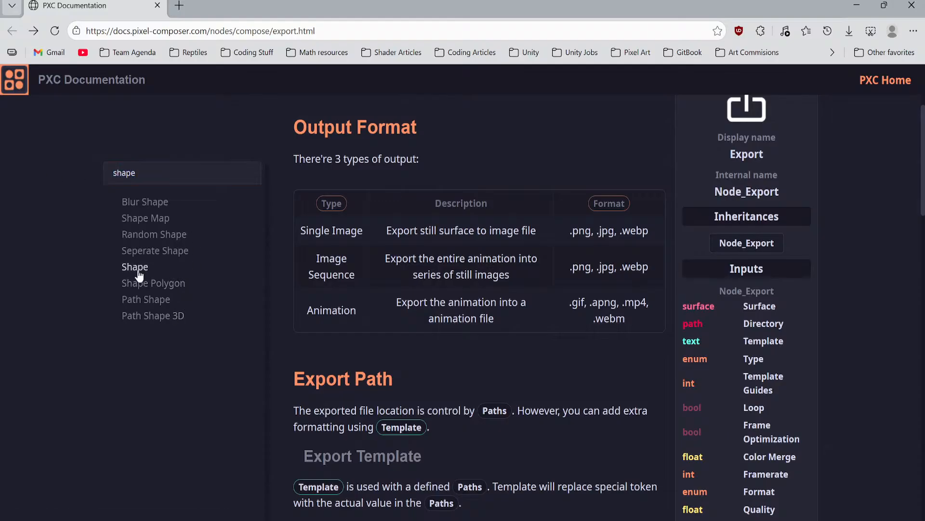
pyautogui.scroll(-15, 623, 249)
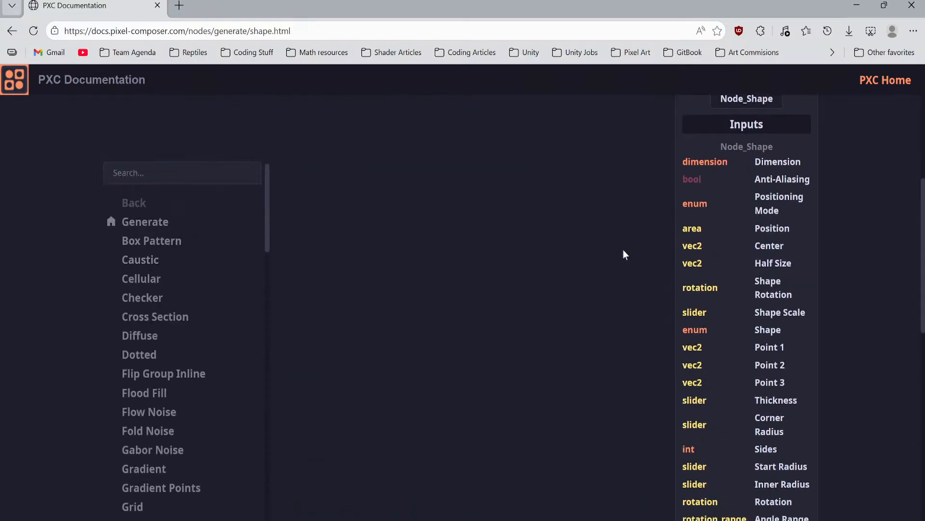
pyautogui.scroll(15, 578, 306)
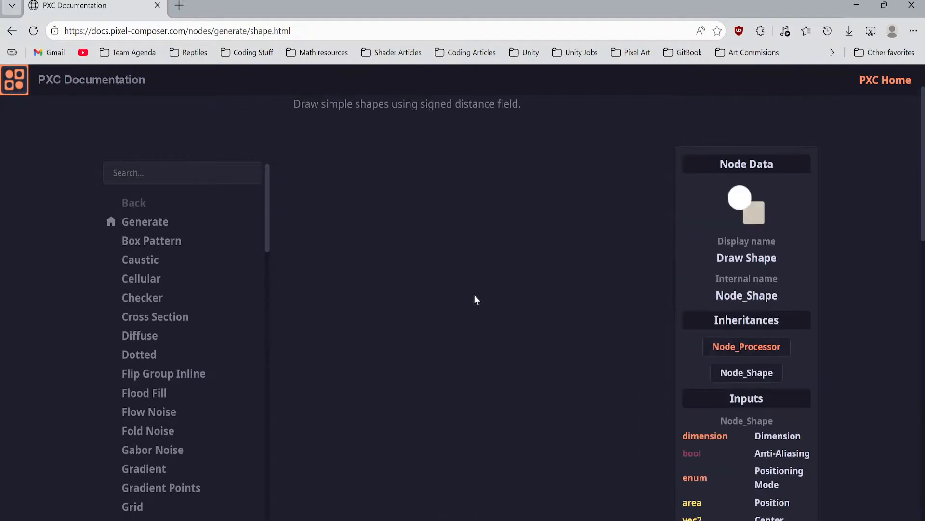
pyautogui.scroll(-20, 169, 244)
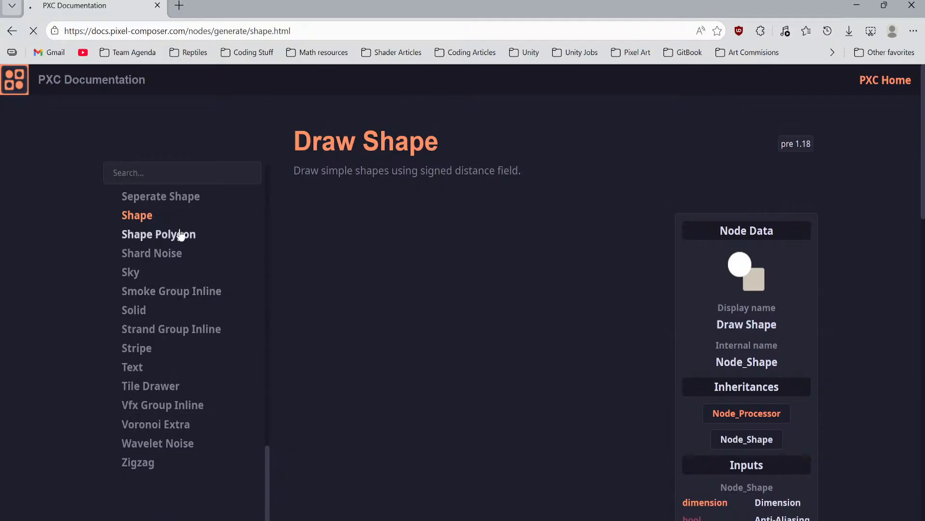
# Step: Open the Shape Polygon page and review the inputs and outputs of that node
pyautogui.click(178, 234)
pyautogui.scroll(-1, 677, 316)
pyautogui.scroll(-10, 677, 317)
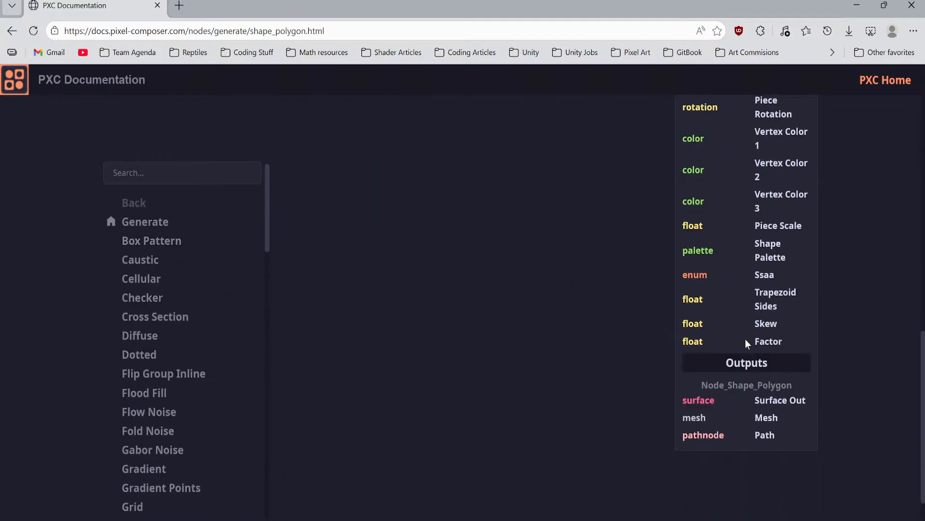
pyautogui.scroll(12, 554, 293)
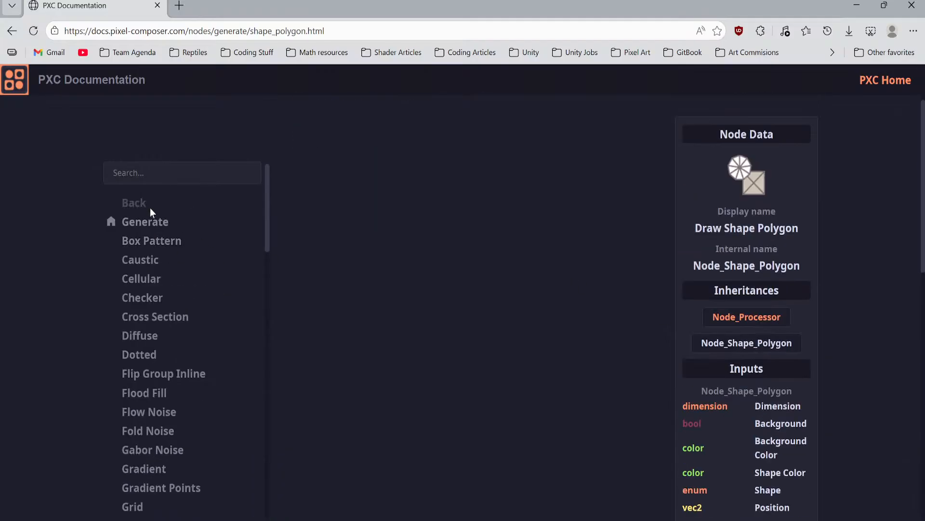
# Step: Go back to the Nodes basics page and read from its Nodes section through Attributes and Tools
pyautogui.click(129, 205)
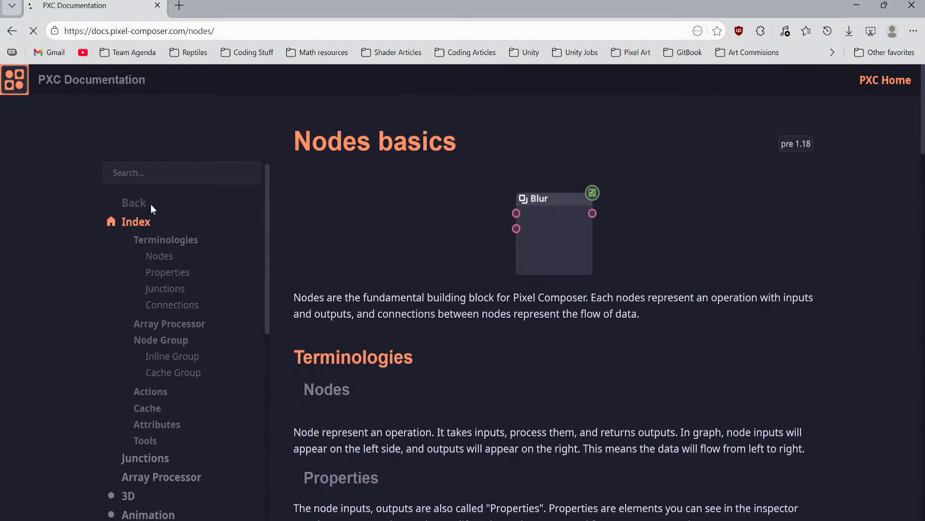
pyautogui.click(159, 255)
pyautogui.scroll(-8, 269, 233)
pyautogui.scroll(-20, 398, 226)
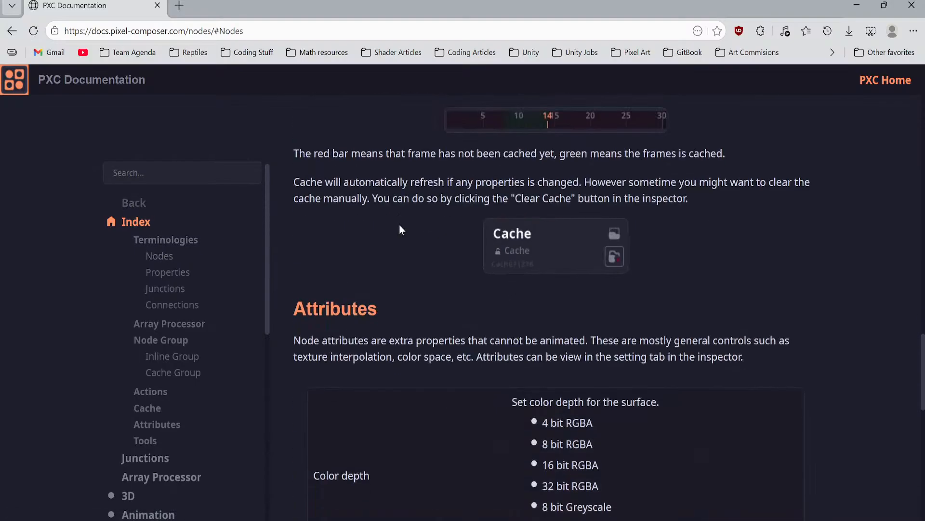
pyautogui.scroll(-7, 392, 231)
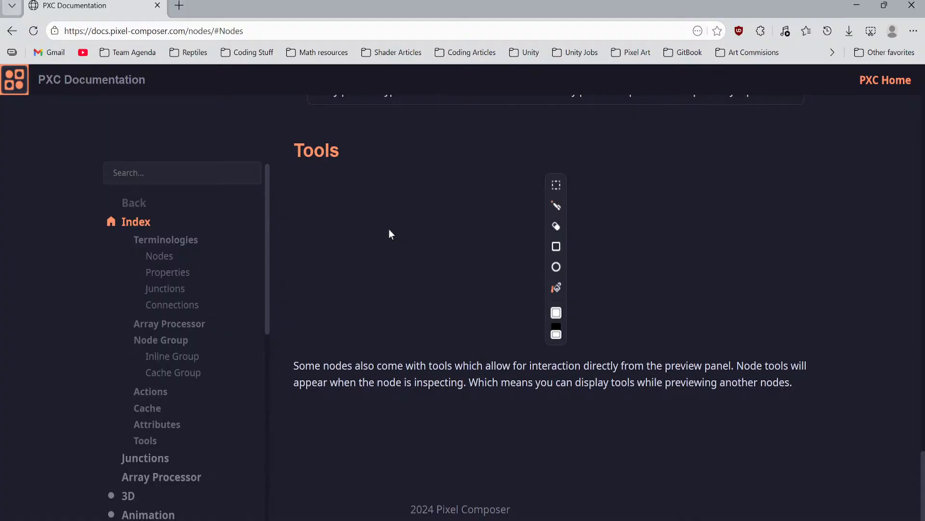
# Step: Read the Properties section and skim the rest of Nodes basics, including Cache, Attributes and the list of node categories
pyautogui.click(167, 272)
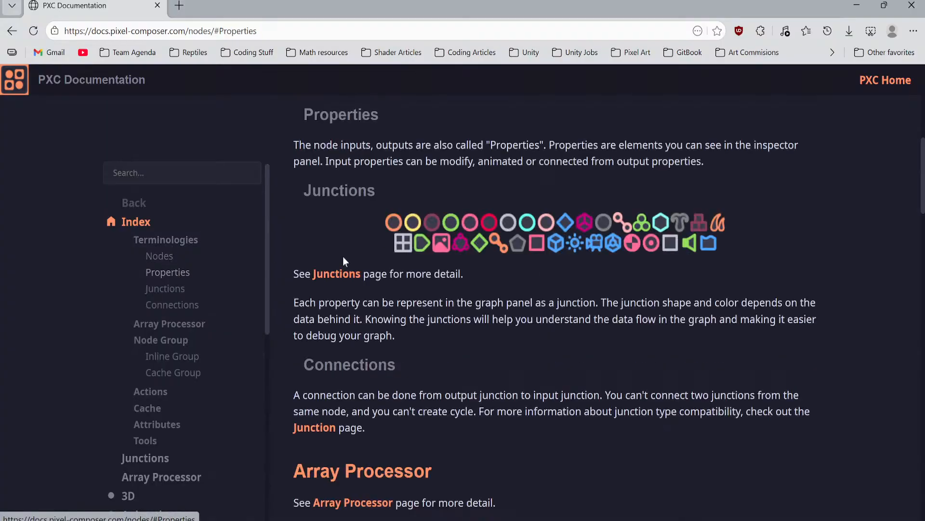
pyautogui.scroll(-10, 343, 256)
pyautogui.scroll(-10, 310, 304)
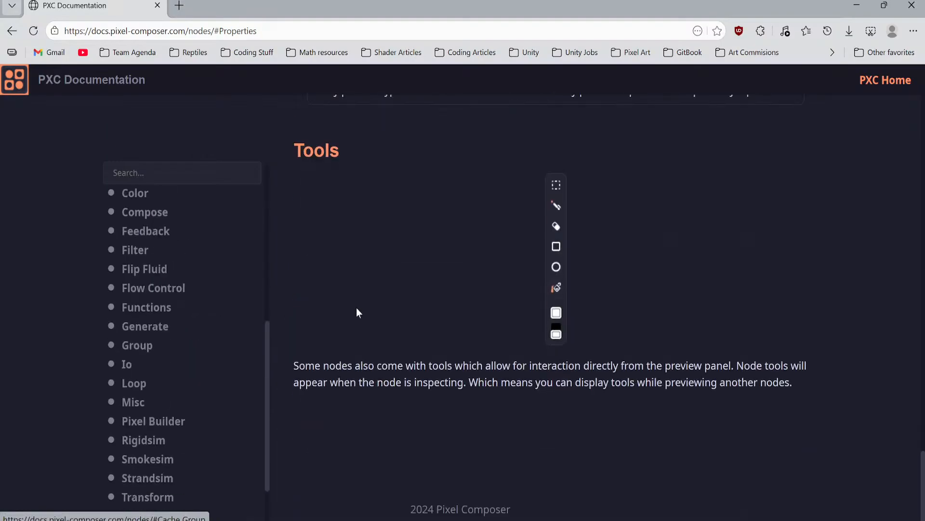
pyautogui.scroll(8, 329, 312)
pyautogui.scroll(5, 236, 322)
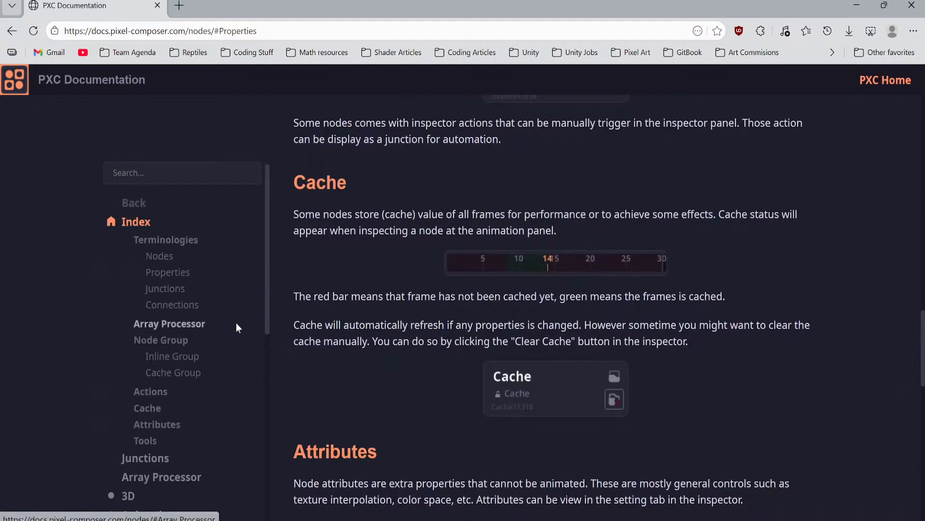
pyautogui.scroll(-7, 341, 311)
pyautogui.scroll(-4, 341, 310)
pyautogui.scroll(15, 346, 310)
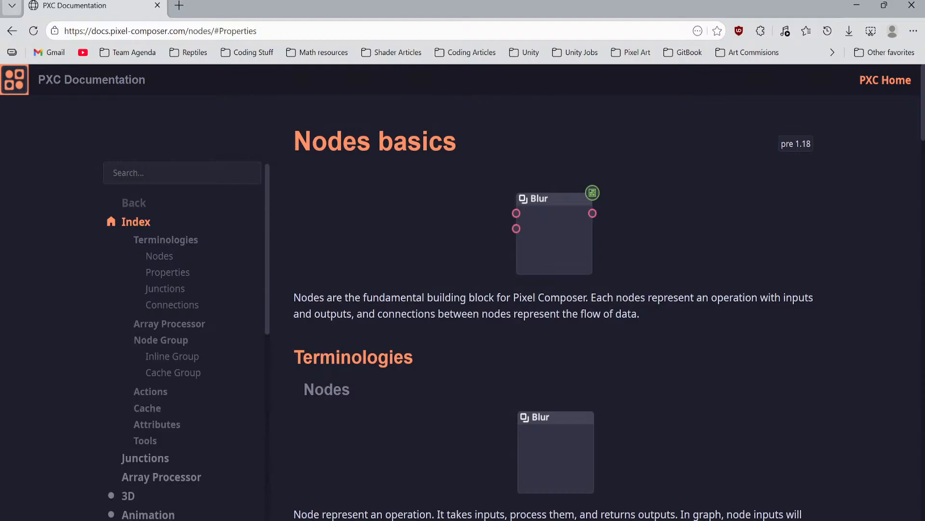
# Step: Revisit the Properties section of Nodes basics and read on from Node Group to the end of the page
pyautogui.click(164, 274)
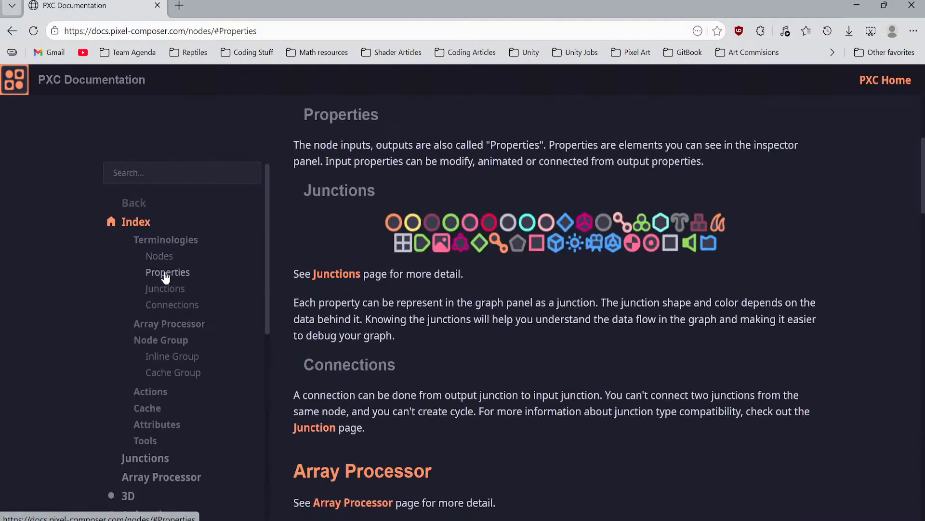
pyautogui.click(168, 343)
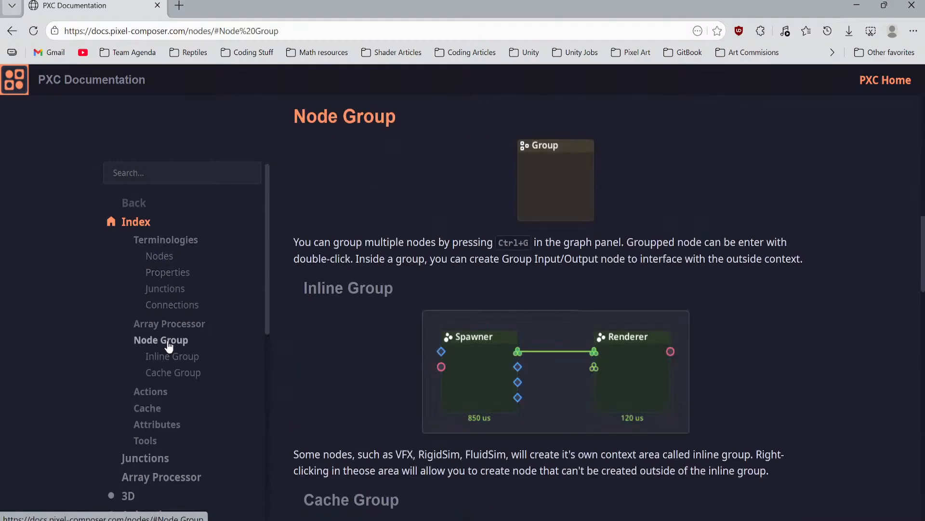
pyautogui.scroll(-10, 329, 280)
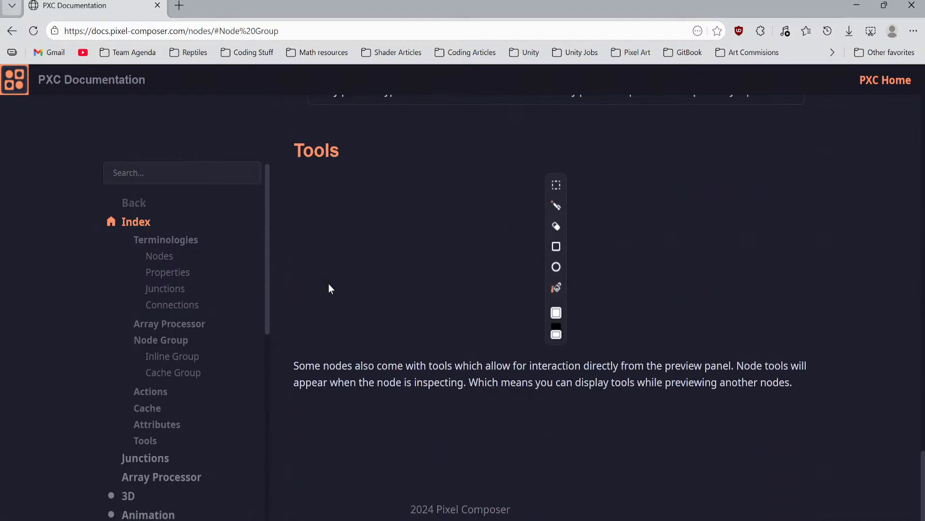
pyautogui.scroll(-4, 186, 328)
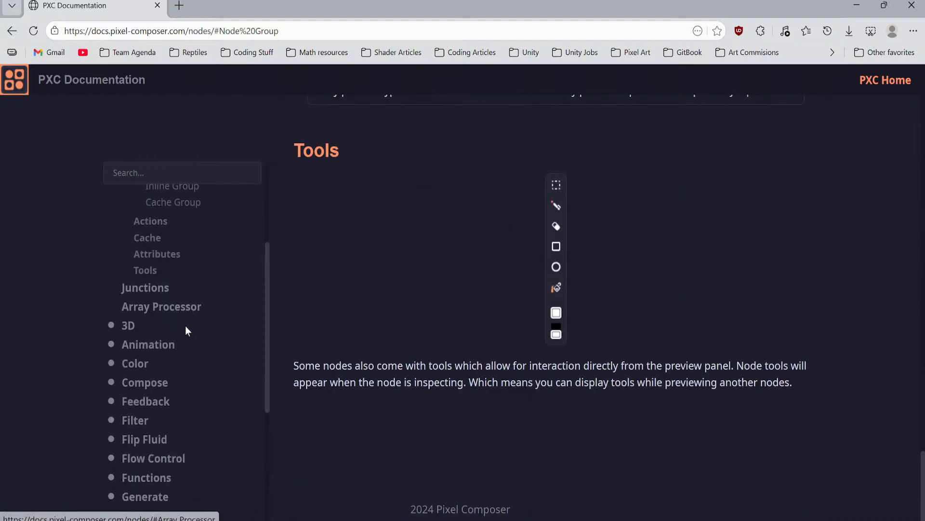
# Step: Look at the Junctions documentation page and open the Compose node category
pyautogui.click(154, 273)
pyautogui.click(145, 290)
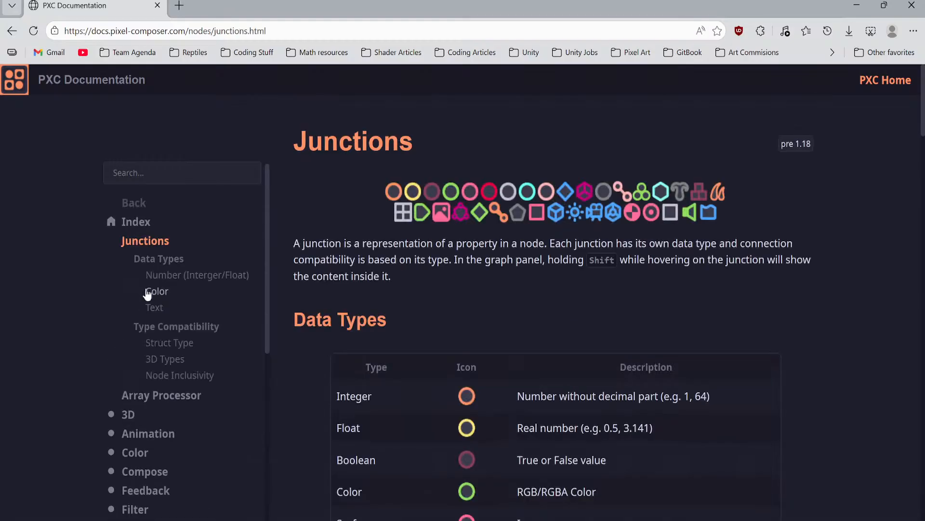
pyautogui.scroll(-4, 130, 323)
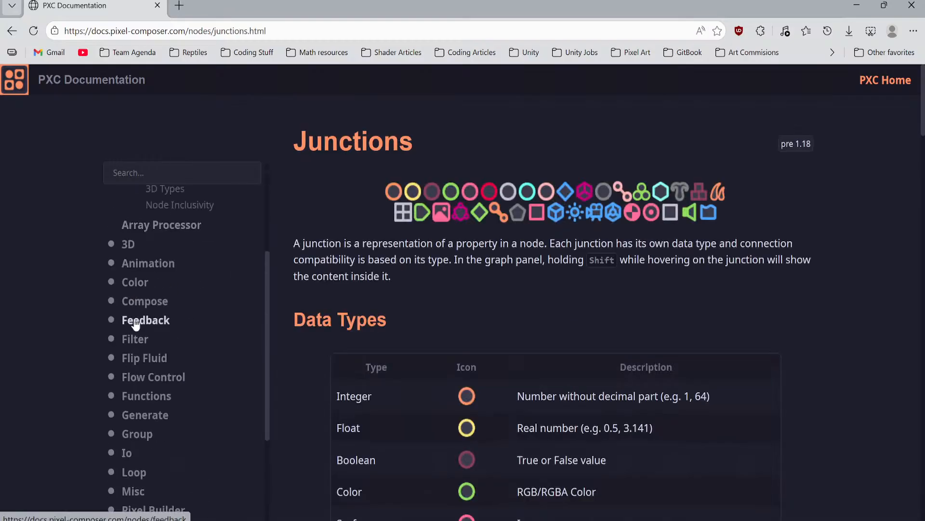
pyautogui.click(157, 302)
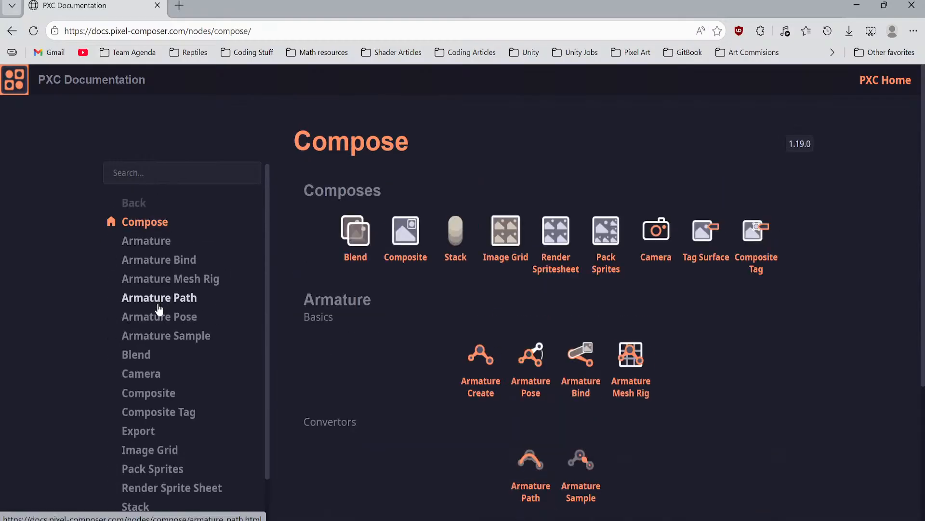
# Step: Look over the Compose node category and read the Composite node page, including Output Dimension, Padding and Atlas
pyautogui.scroll(-4, 402, 270)
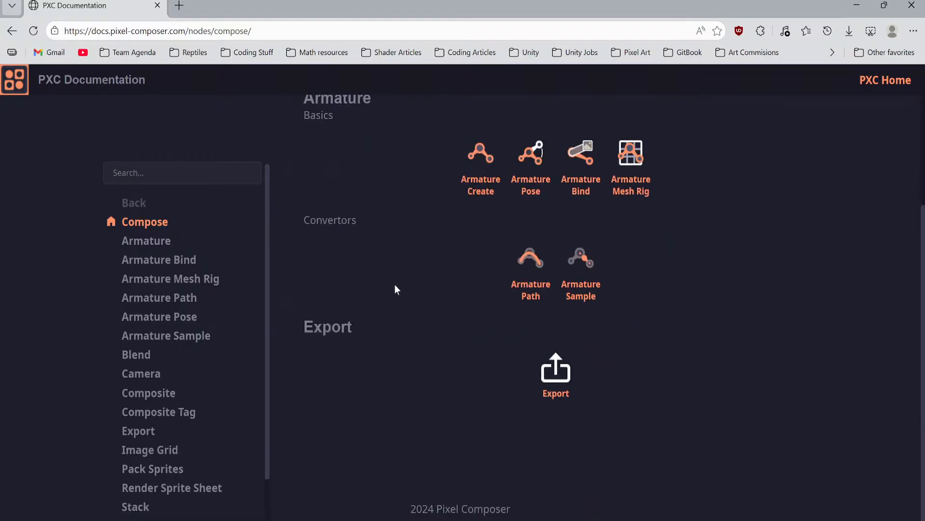
pyautogui.scroll(4, 329, 309)
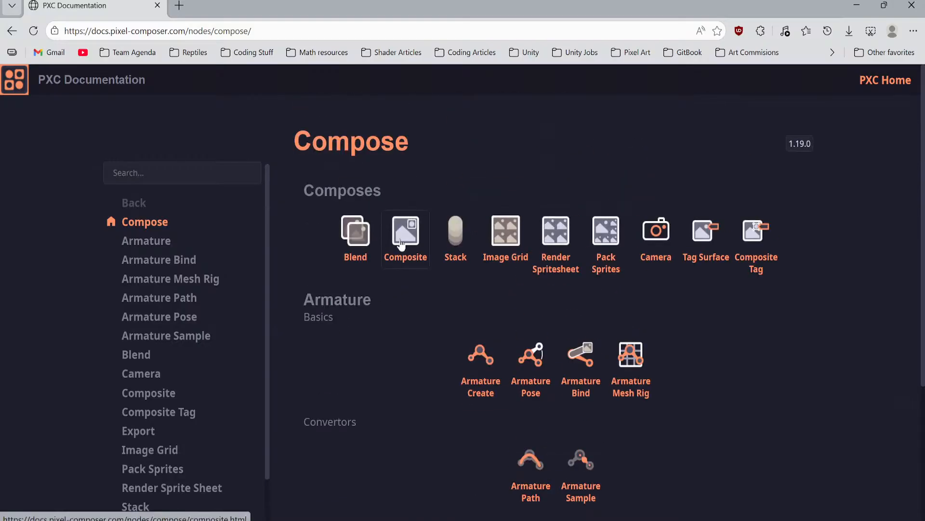
pyautogui.click(401, 241)
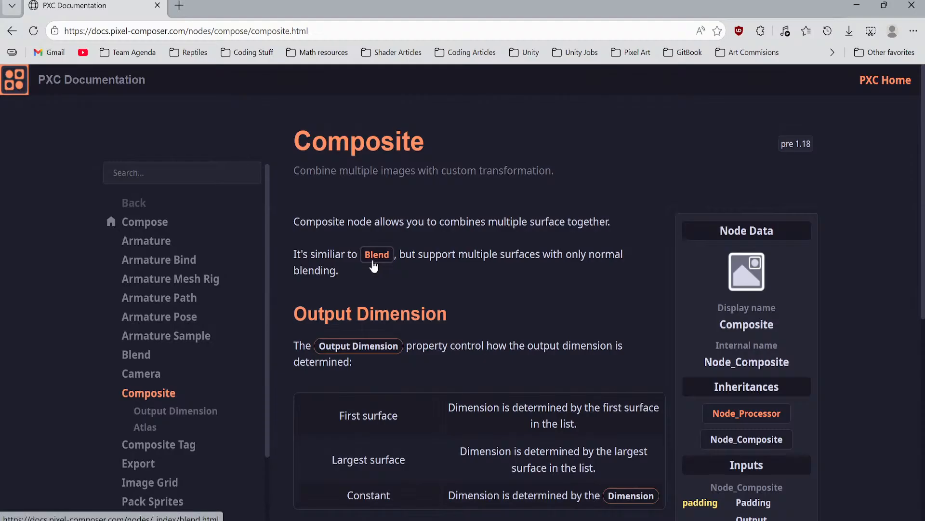
pyautogui.scroll(-3, 453, 271)
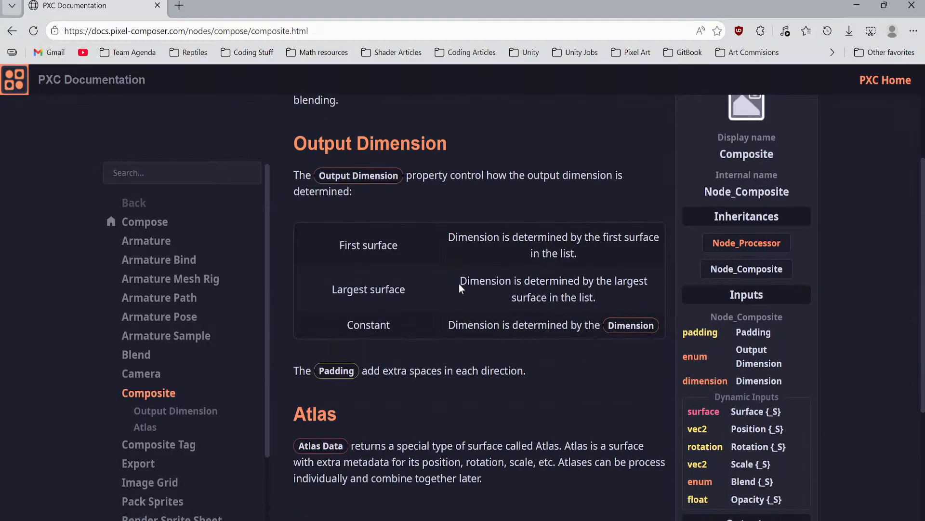
pyautogui.scroll(-4, 459, 284)
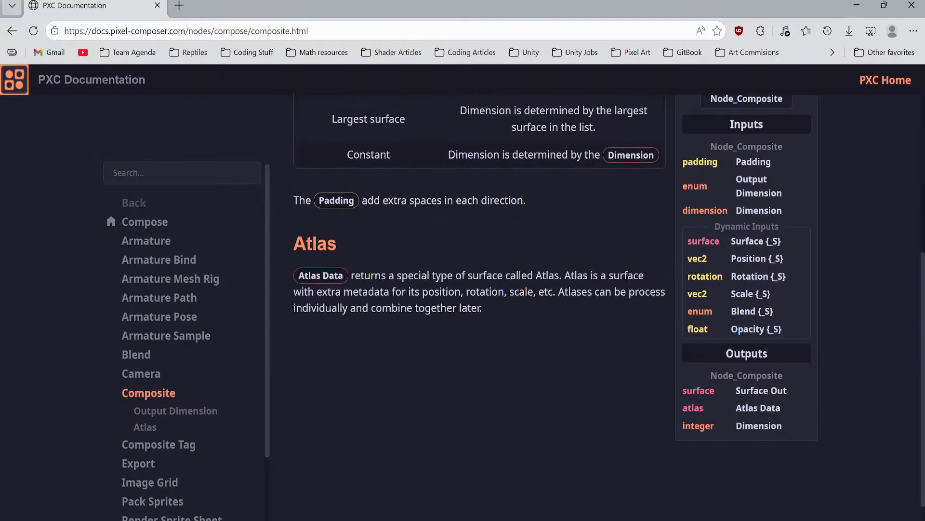
pyautogui.scroll(-2, 201, 341)
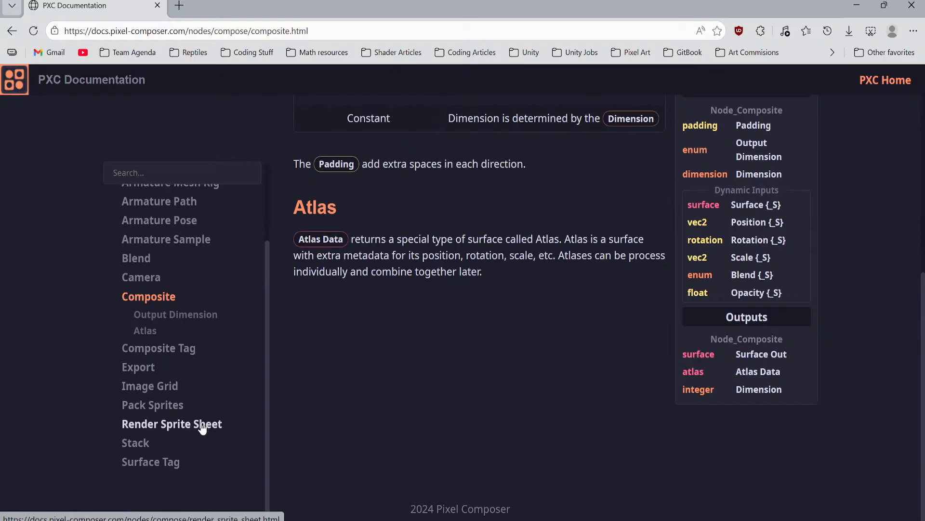
# Step: Look at the Render Spritesheet inputs and outputs, and read the Packing Algorithms on the Pack Sprites page
pyautogui.click(203, 426)
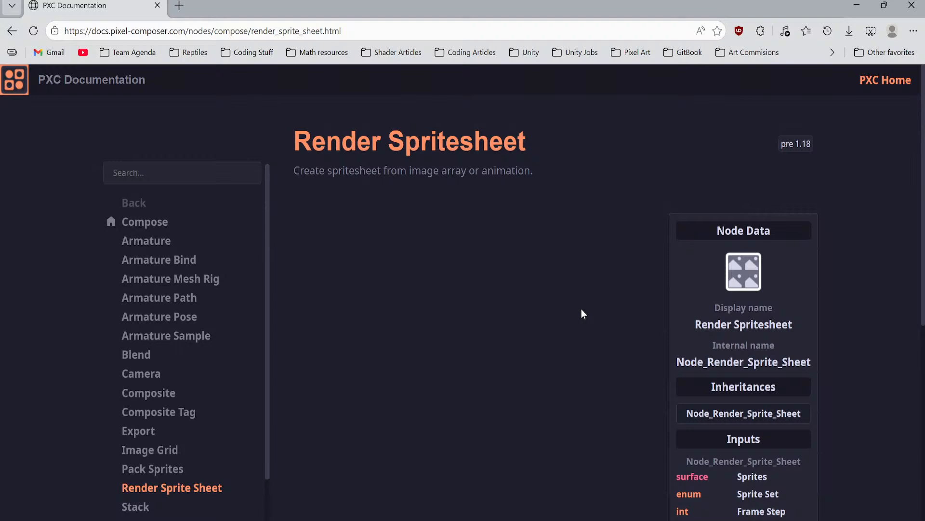
pyautogui.scroll(-6, 662, 307)
pyautogui.scroll(-2, 230, 421)
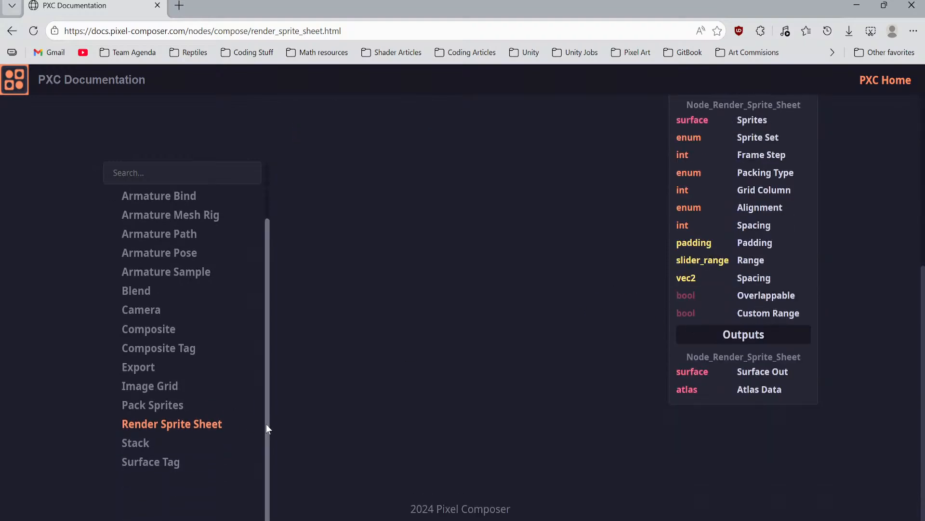
pyautogui.click(176, 408)
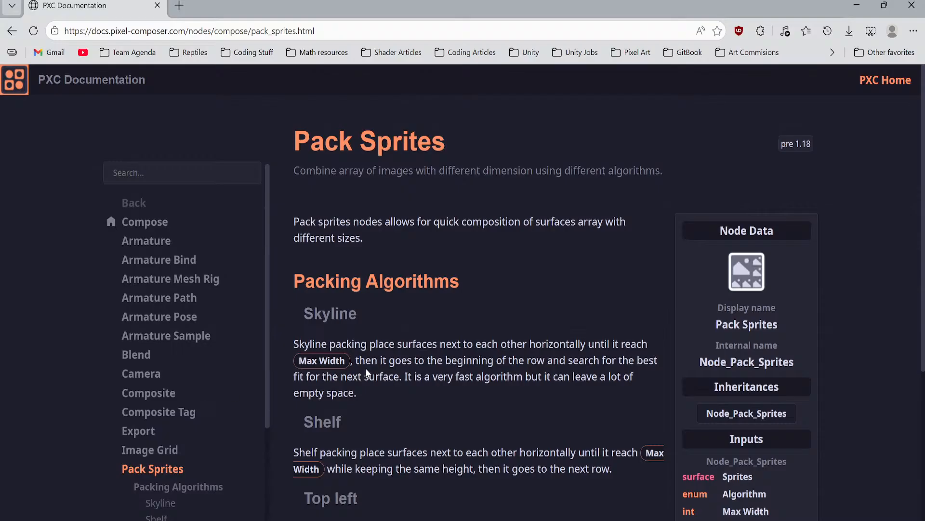
pyautogui.scroll(-5, 367, 373)
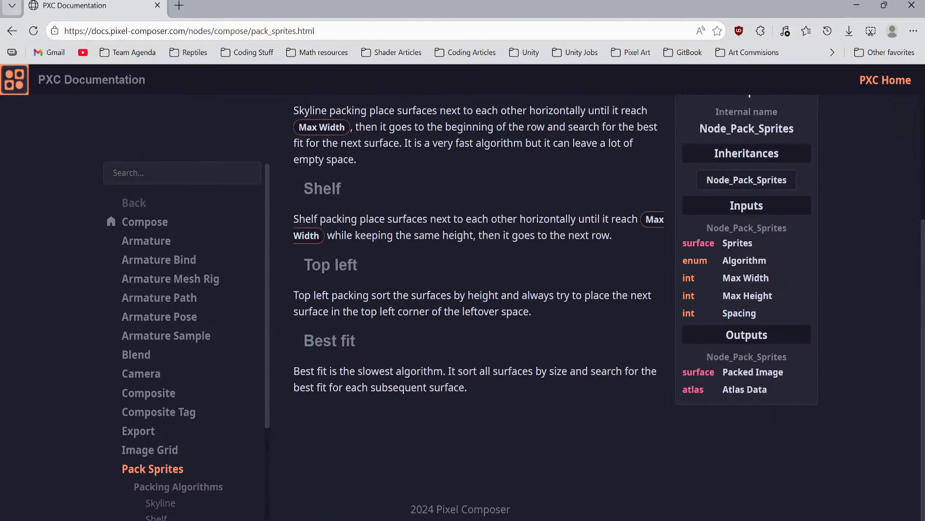
pyautogui.scroll(4, 364, 377)
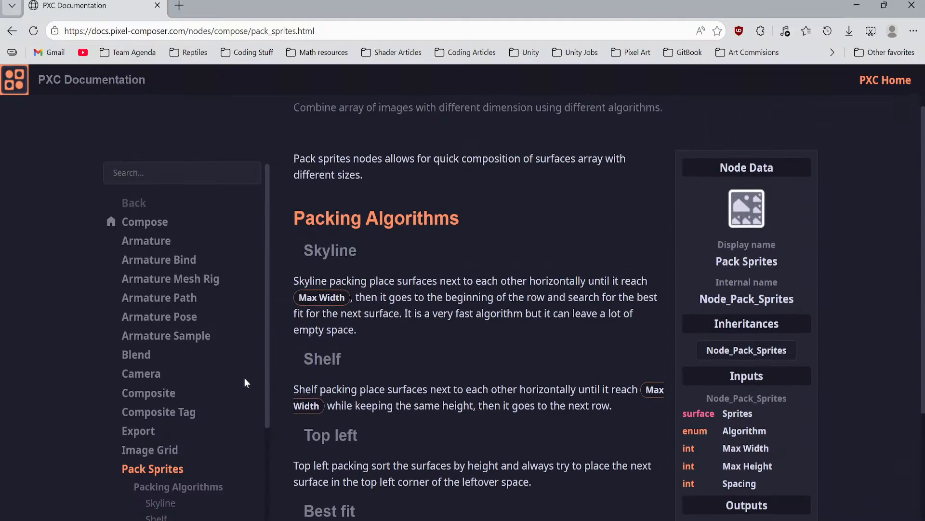
pyautogui.scroll(-3, 231, 380)
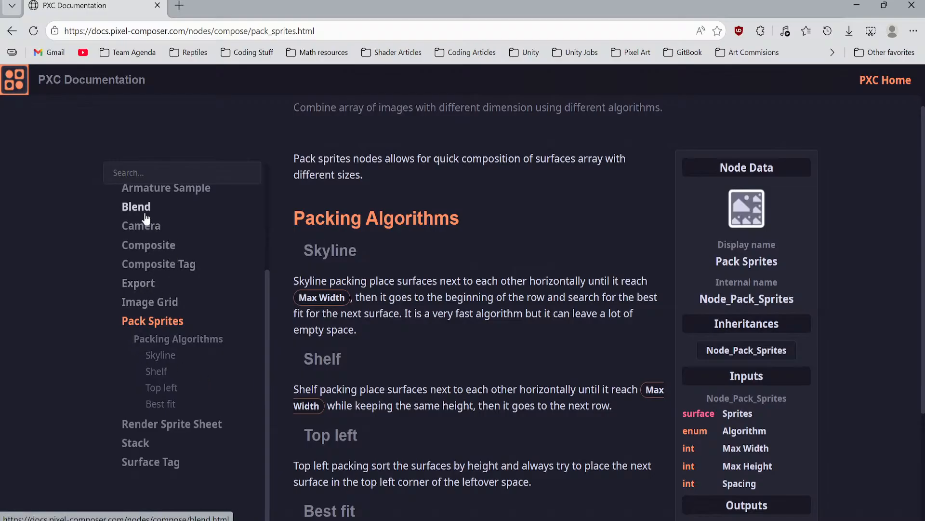
# Step: Look at the Tag Surface page and skim the blend modes on the Blend node page
pyautogui.click(151, 461)
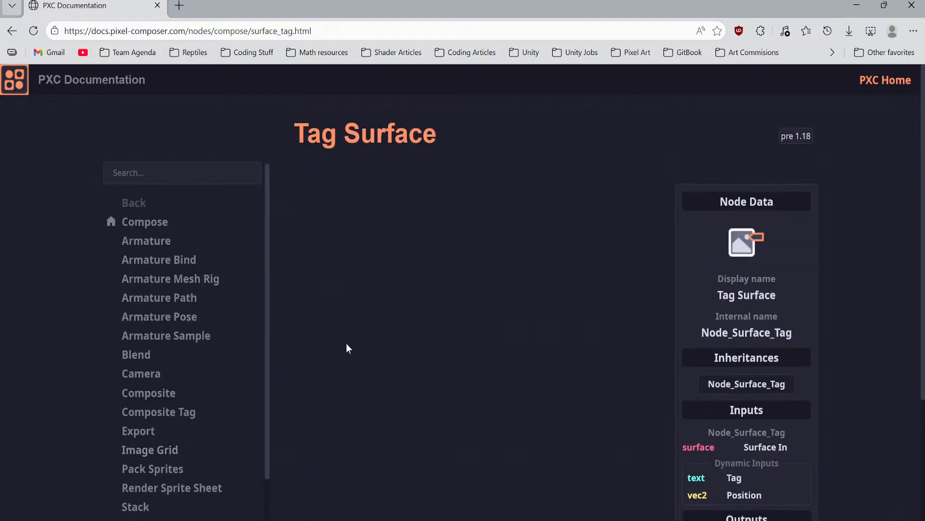
pyautogui.scroll(-3, 346, 343)
pyautogui.click(136, 355)
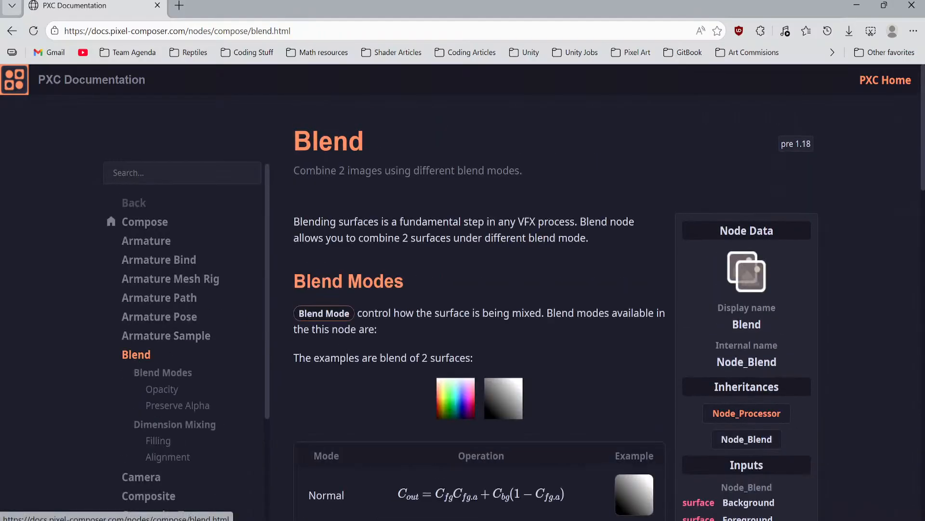
pyautogui.scroll(-5, 164, 355)
pyautogui.scroll(-3, 120, 366)
pyautogui.scroll(8, 140, 372)
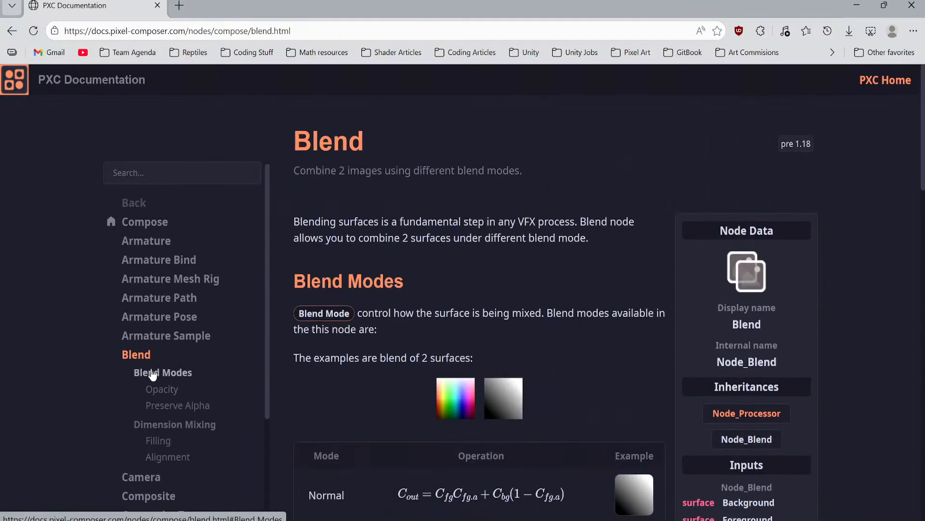
# Step: Return to the Nodes basics category list and check the Variable category
pyautogui.click(140, 203)
pyautogui.scroll(-7, 157, 324)
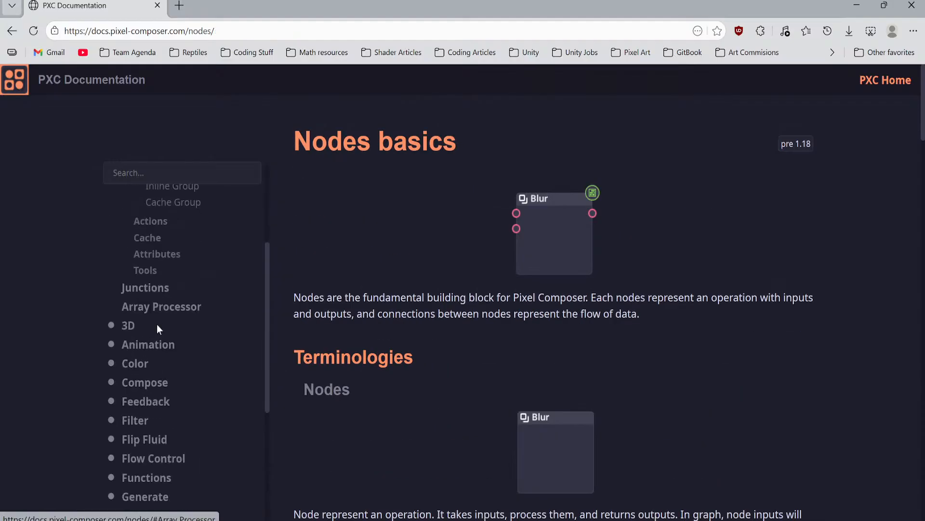
pyautogui.scroll(-3, 161, 330)
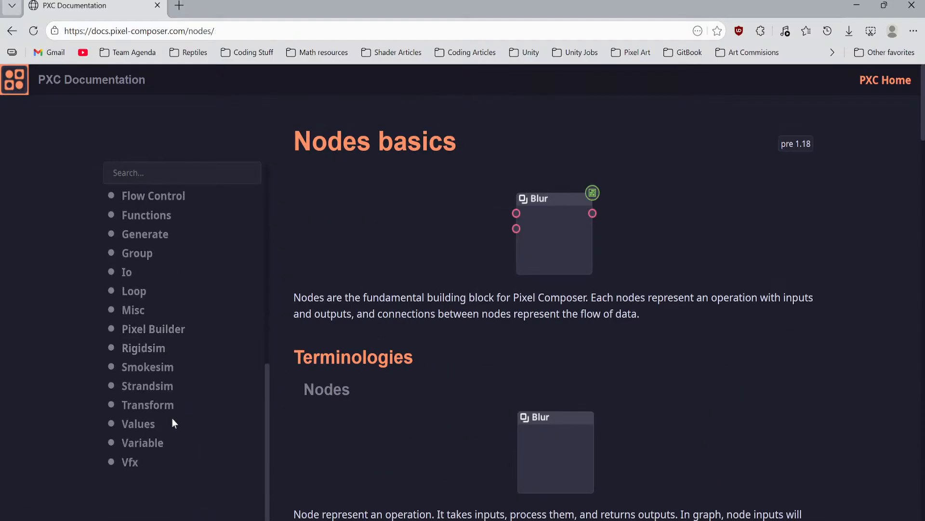
pyautogui.click(154, 443)
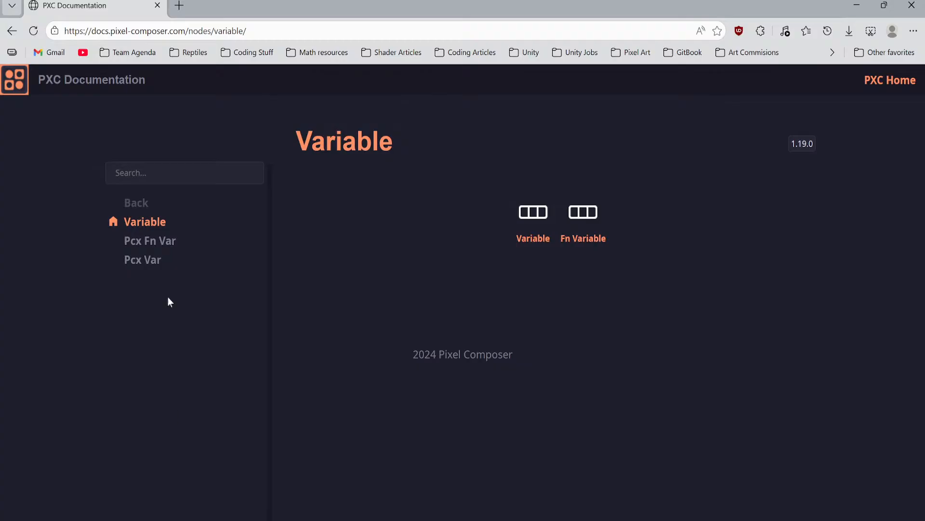
pyautogui.hotkey('alt', 'Left')
# Step: Look through the Transform category and the Transform node page, and return to Nodes basics
pyautogui.click(159, 406)
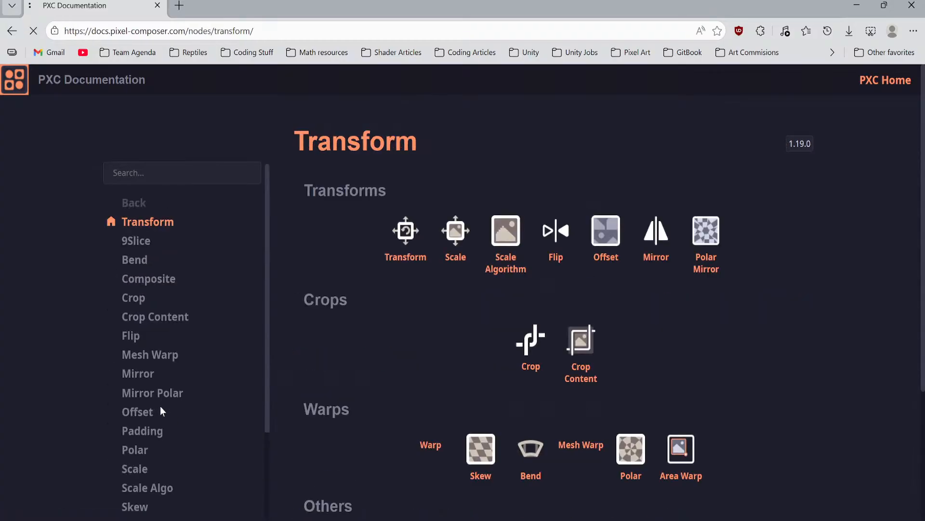
pyautogui.scroll(-3, 162, 403)
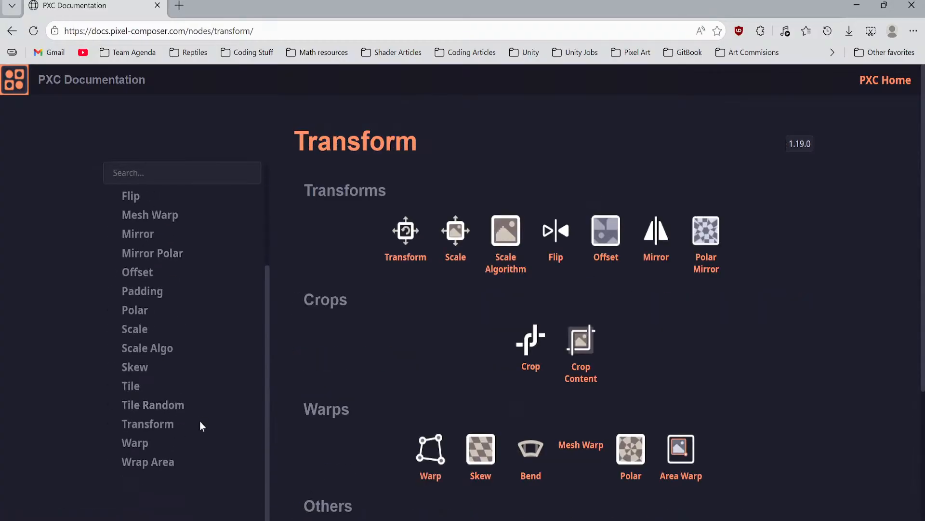
pyautogui.click(154, 424)
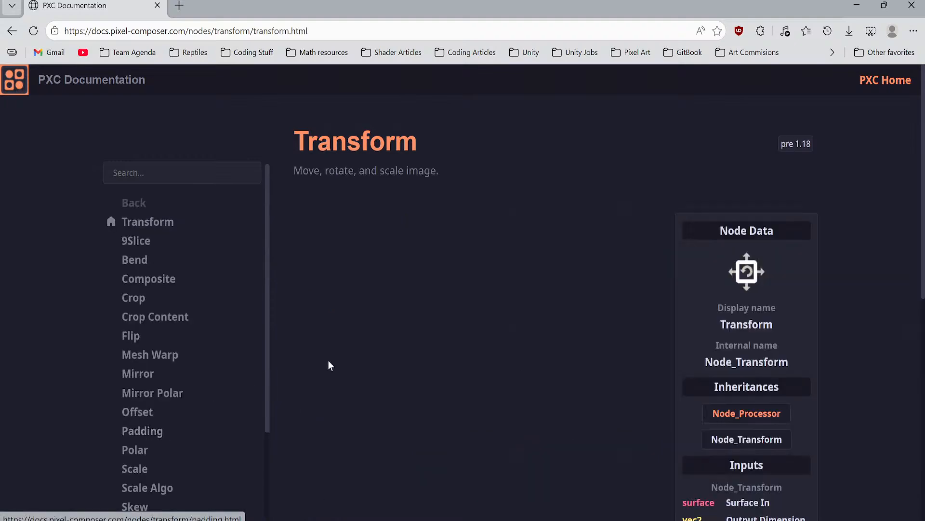
pyautogui.scroll(-8, 318, 368)
pyautogui.hotkey('alt', 'Left')
pyautogui.hotkey('alt', 'Left')
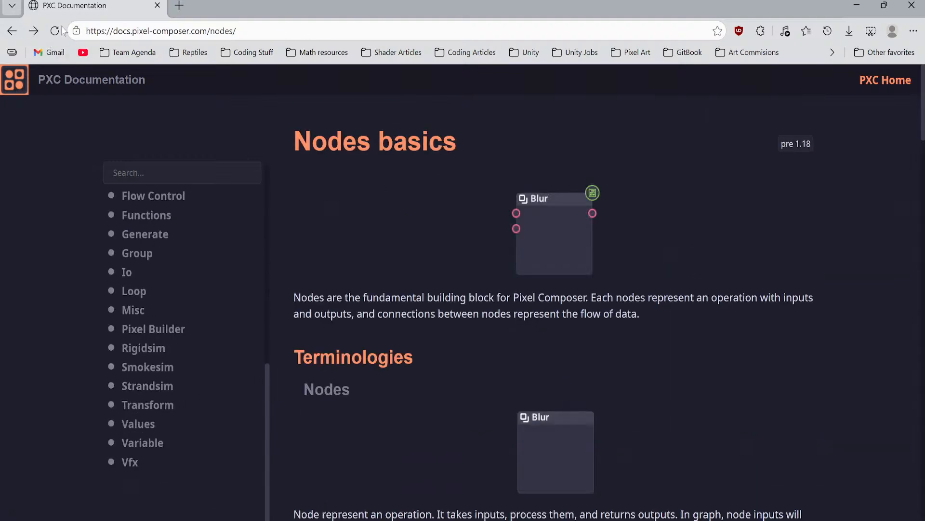
# Step: Switch back to Pixel Composer, browse the asset folders offered for the Portal Opening node's Colored output, and close the Assets window
pyautogui.moveTo(68, 11); pyautogui.dragTo(0, 156)
pyautogui.moveTo(1, 112); pyautogui.dragTo(0, 111)
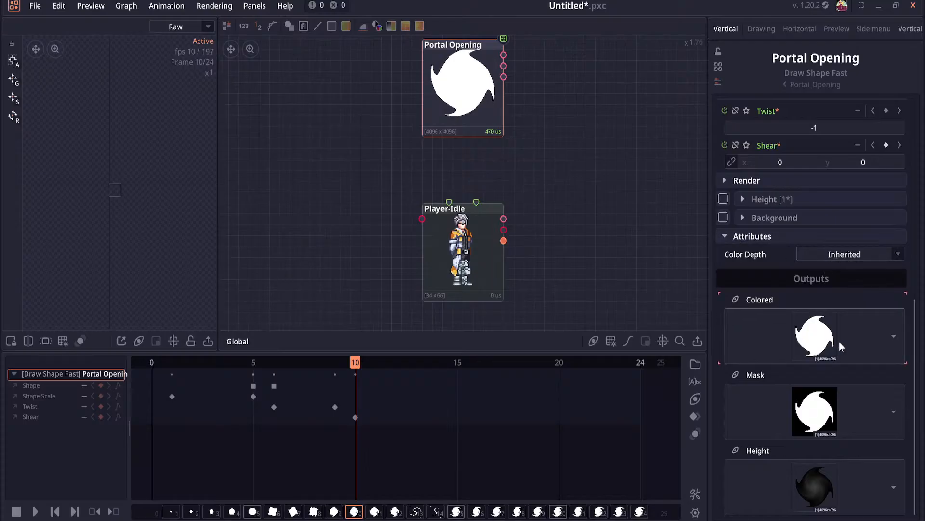
pyautogui.click(758, 333)
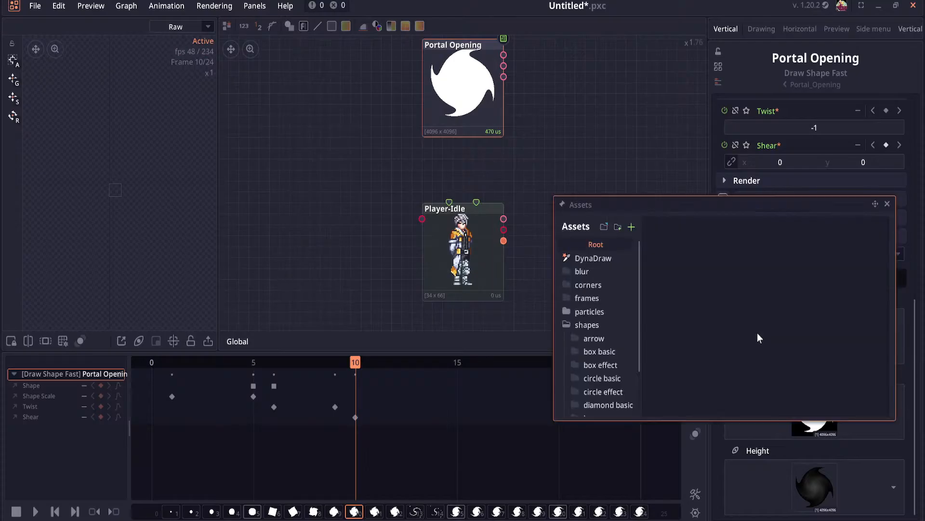
pyautogui.scroll(-3, 603, 362)
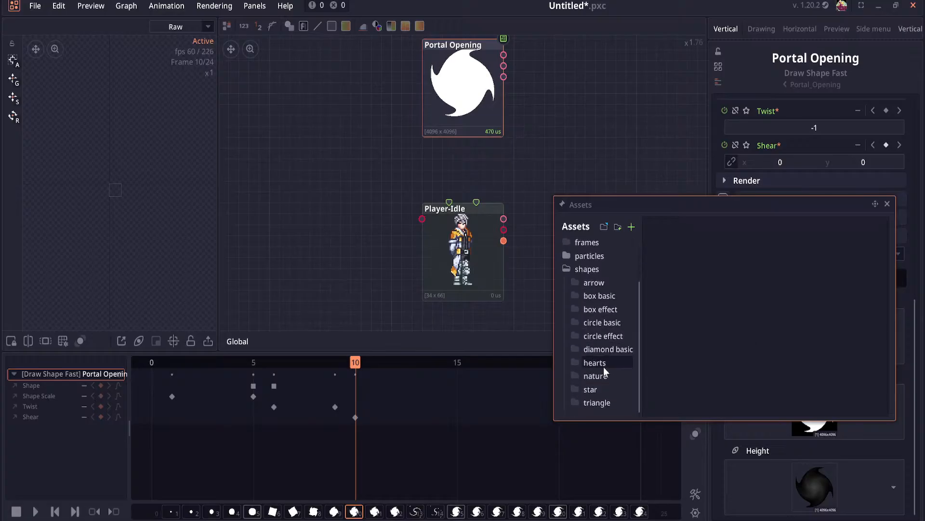
pyautogui.scroll(3, 604, 369)
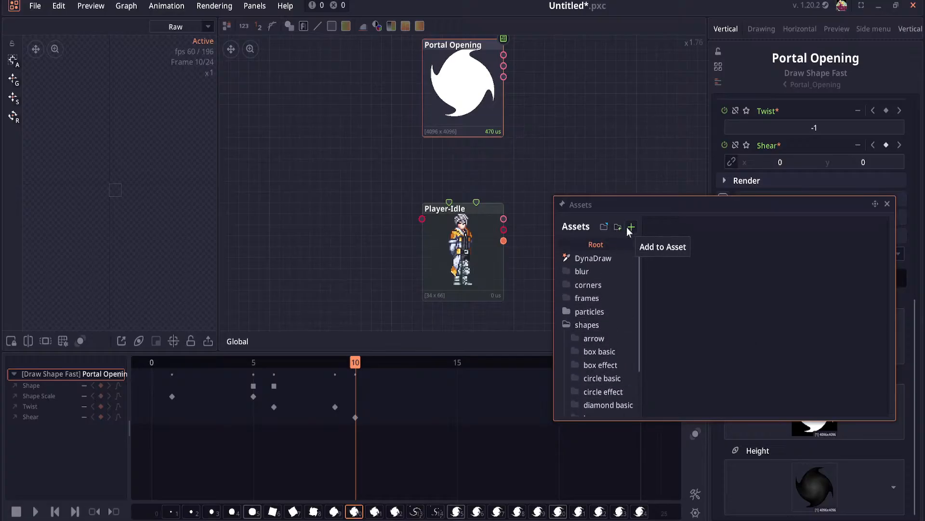
pyautogui.click(643, 181)
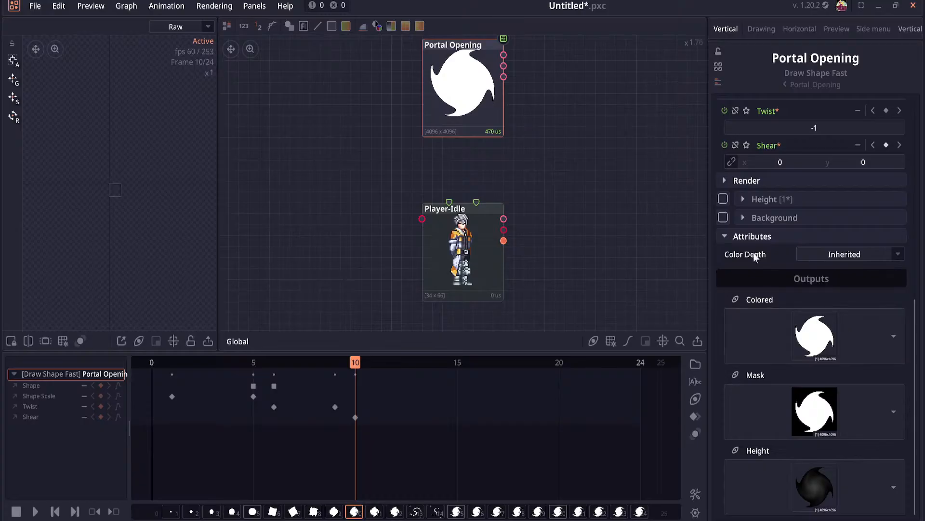
# Step: Return to the Portal Opening node's dimension and transform properties and show the node in the preview
pyautogui.scroll(3, 699, 260)
pyautogui.scroll(6, 759, 270)
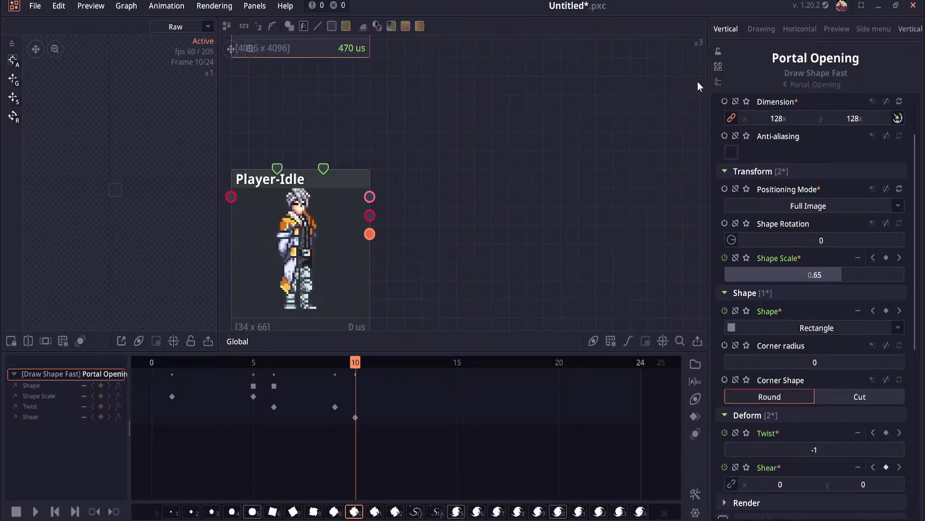
pyautogui.moveTo(532, 121); pyautogui.dragTo(632, 227)
pyautogui.rightClick(415, 88)
pyautogui.doubleClick(387, 91)
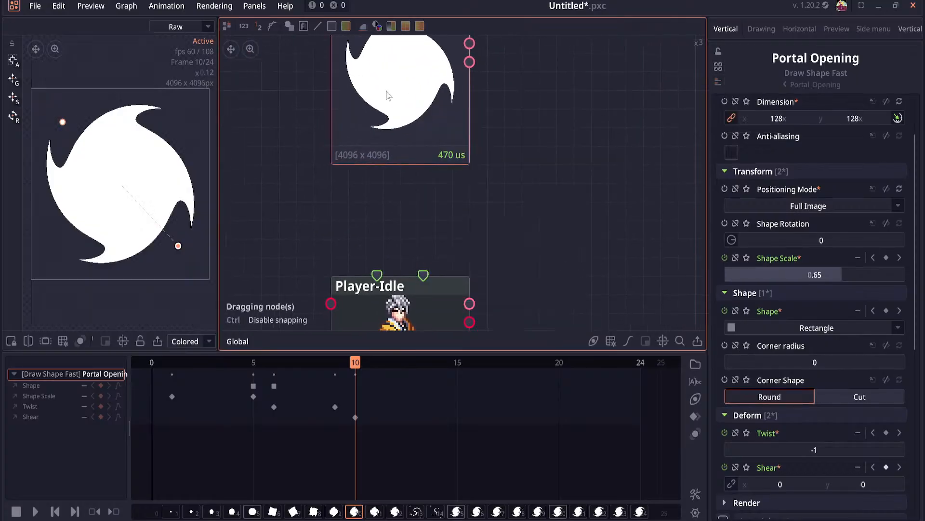
# Step: Try shrinking the portal to a Shape Scale of about 0.19 at frame 10, and undo the change
pyautogui.moveTo(178, 245); pyautogui.dragTo(131, 208)
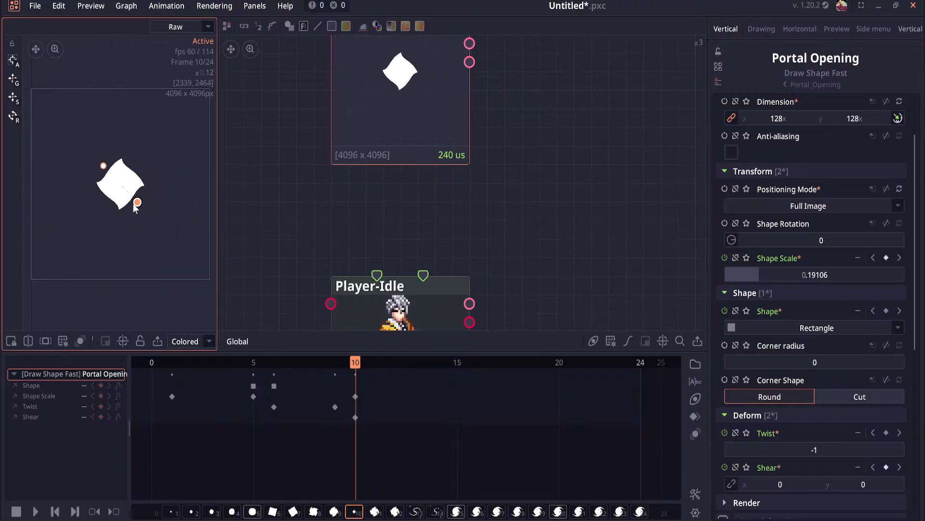
pyautogui.hotkey('ctrl', 'z')
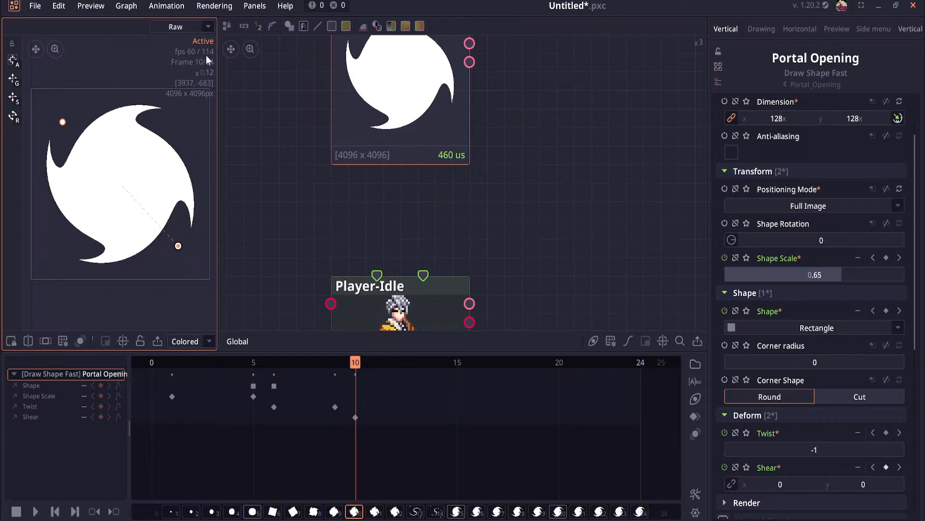
# Step: Look through the animation and graph commands and the graph's View Settings for a size option, and close the settings
pyautogui.click(250, 9)
pyautogui.moveTo(181, 12)
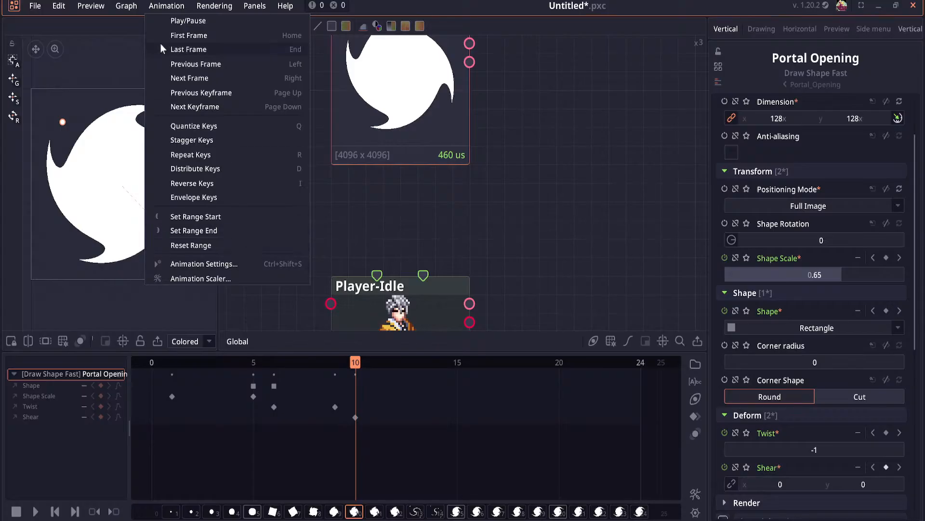
pyautogui.moveTo(122, 9)
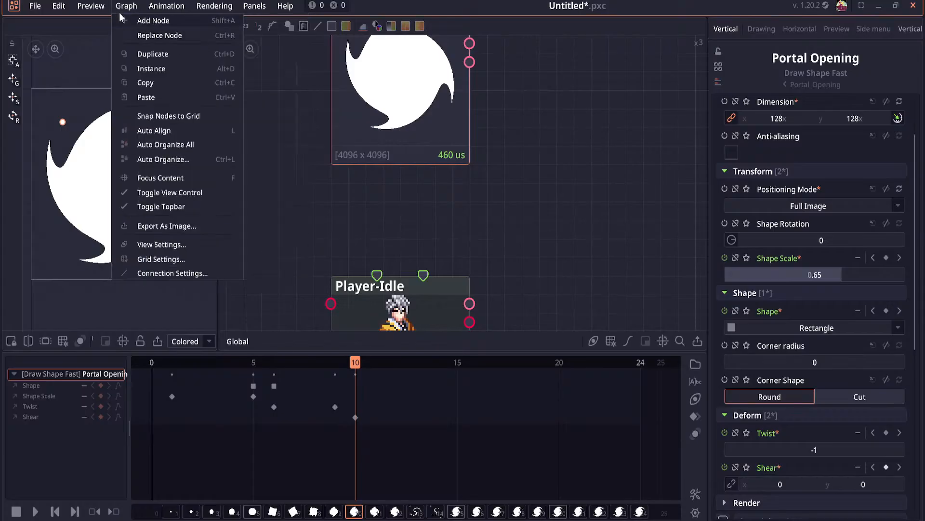
pyautogui.click(179, 247)
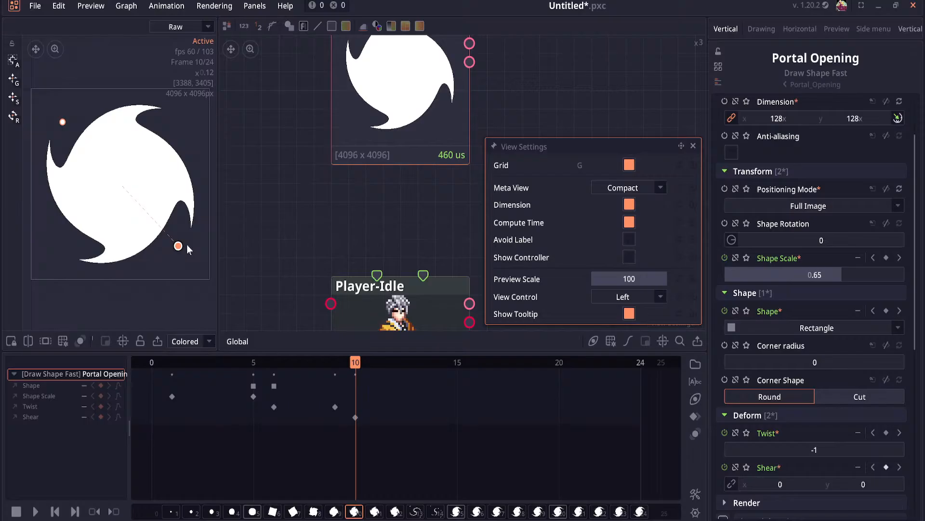
pyautogui.click(693, 147)
pyautogui.click(126, 5)
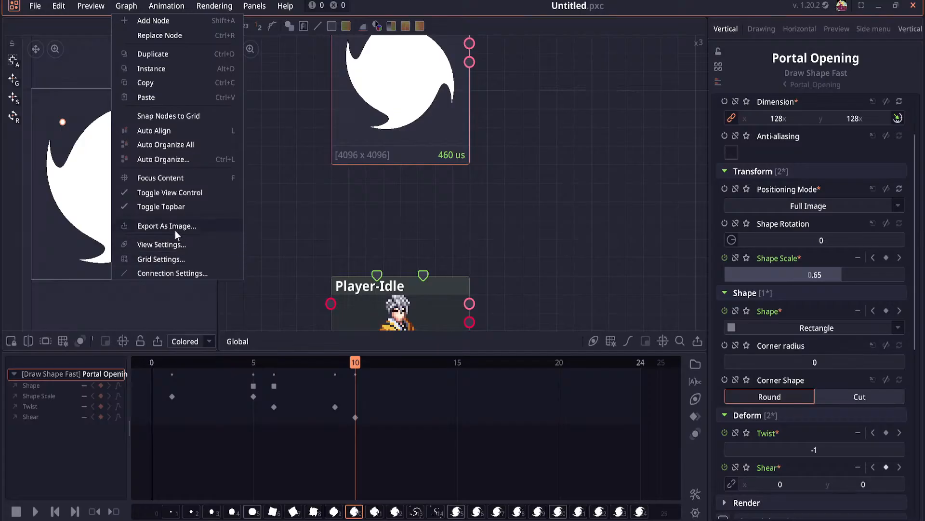
# Step: Search the Preferences for "size", review the Nodes preferences with the search cleared, and close the window
pyautogui.moveTo(33, 6)
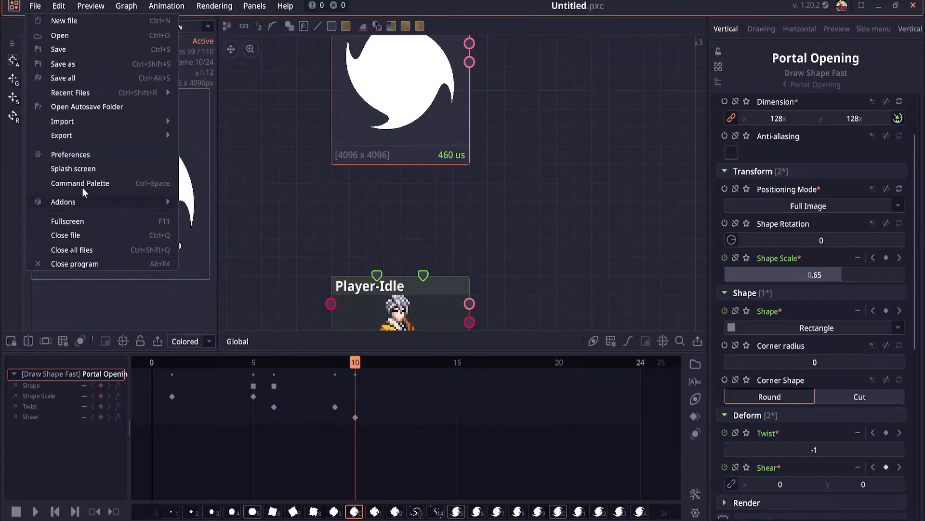
pyautogui.click(71, 154)
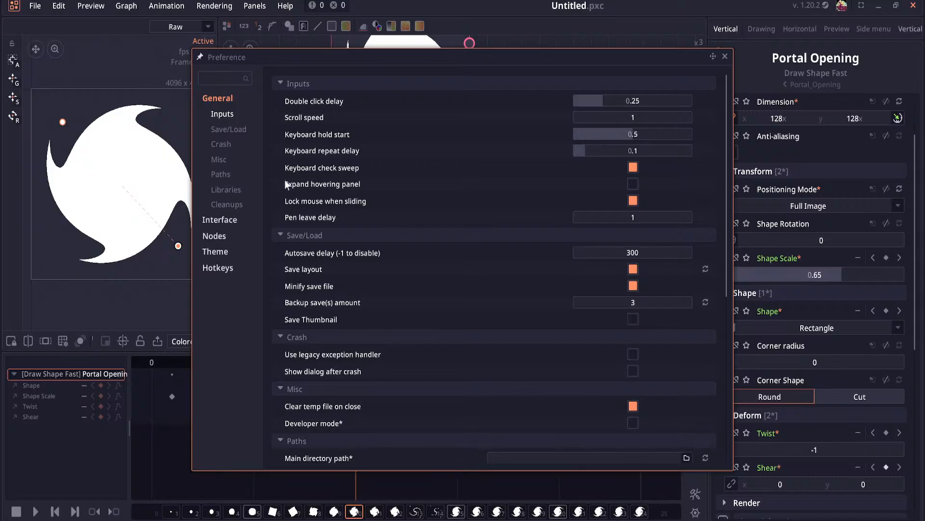
pyautogui.write('size')
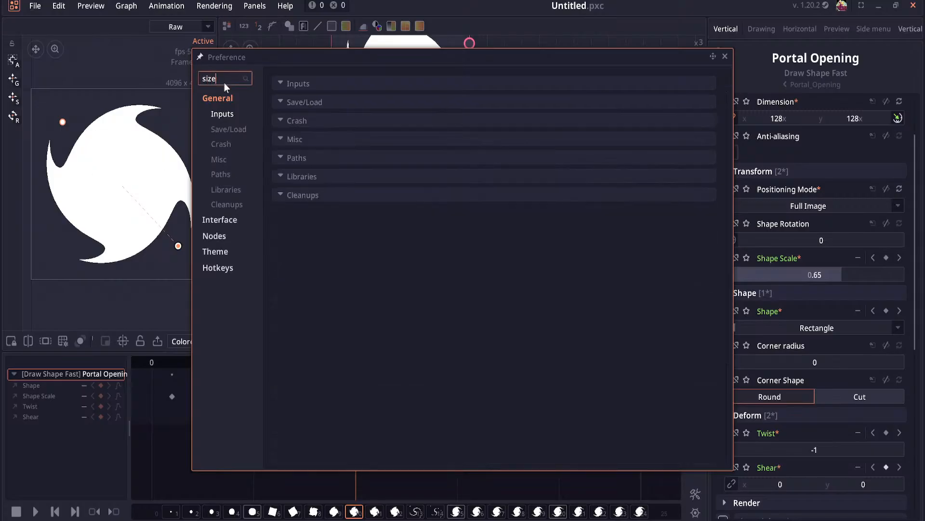
pyautogui.click(219, 237)
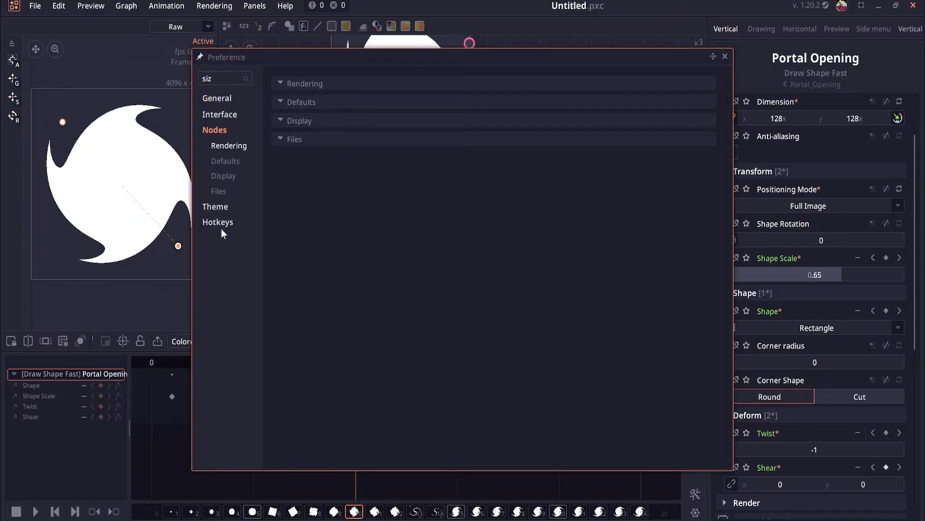
pyautogui.click(218, 79)
pyautogui.press('BackSpace')
pyautogui.press('BackSpace')
pyautogui.press('BackSpace')
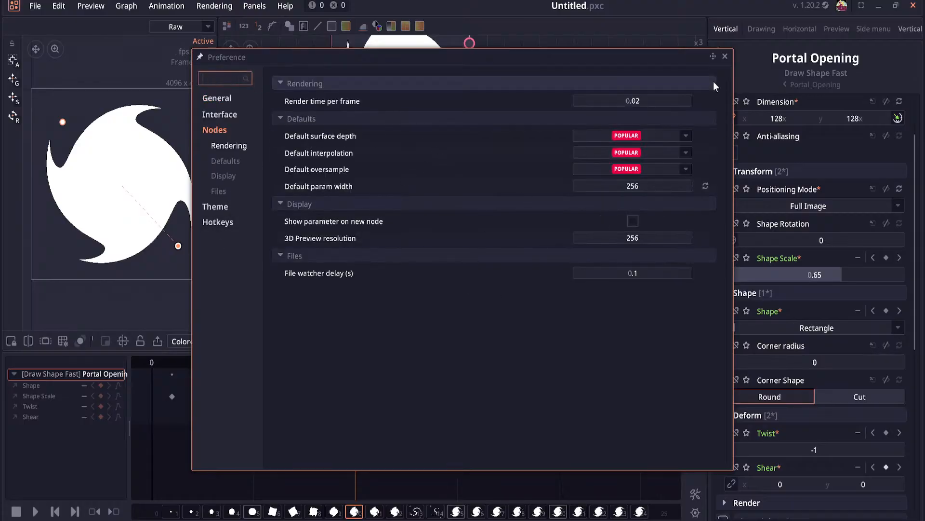
pyautogui.click(725, 56)
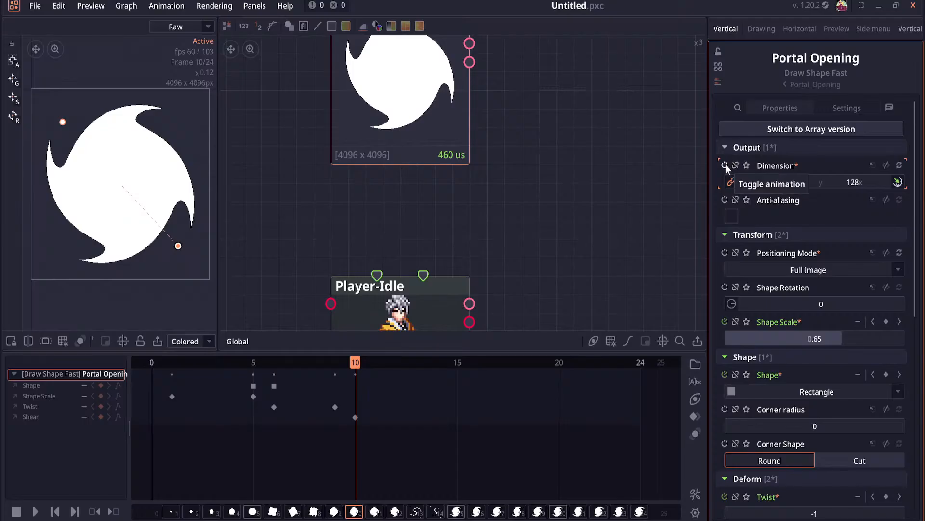
# Step: Turn off the project dimension for the Portal Opening node and set its Dimension to 256 by 256
pyautogui.click(897, 182)
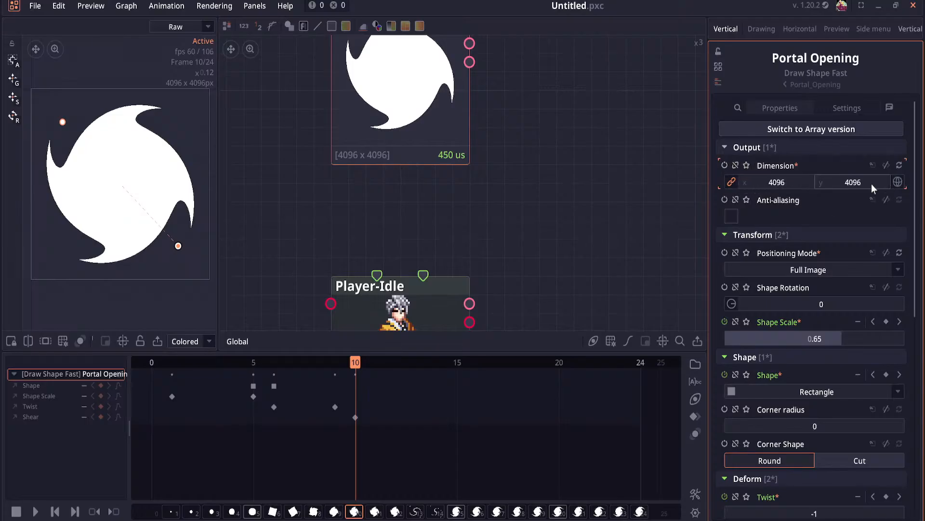
pyautogui.click(898, 182)
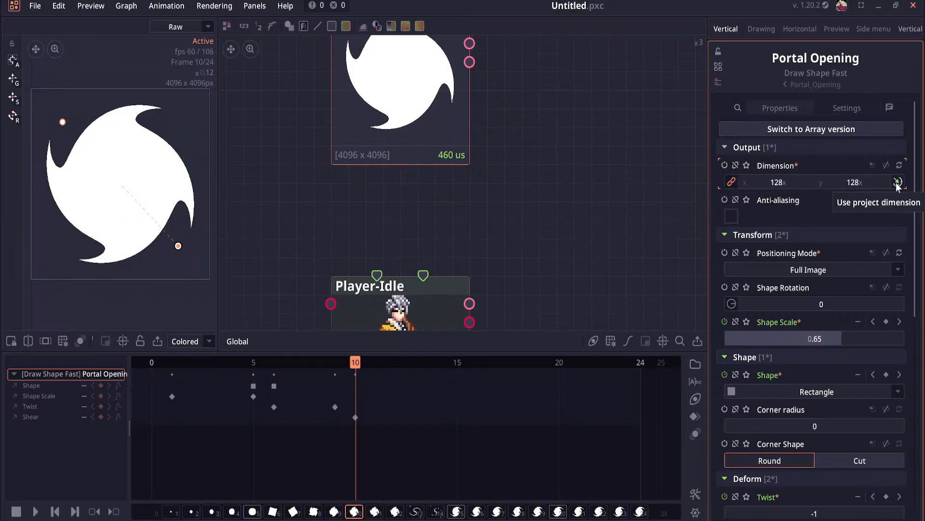
pyautogui.click(897, 182)
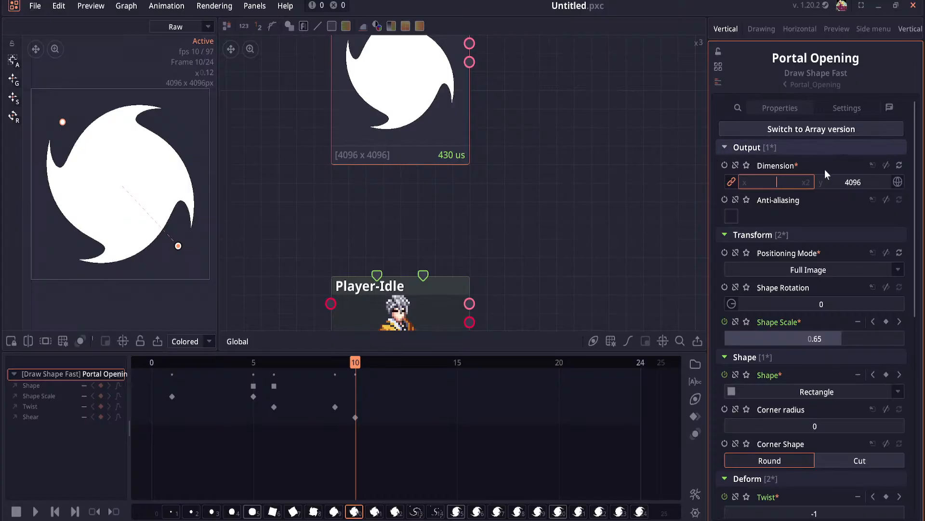
pyautogui.click(787, 182)
pyautogui.write('25')
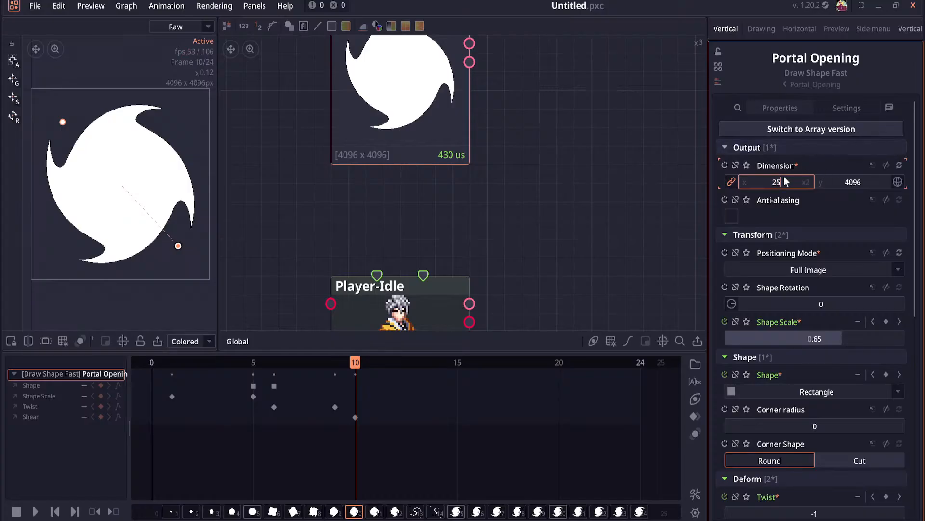
pyautogui.write('6')
pyautogui.press('Tab')
pyautogui.write('2')
pyautogui.press('Return')
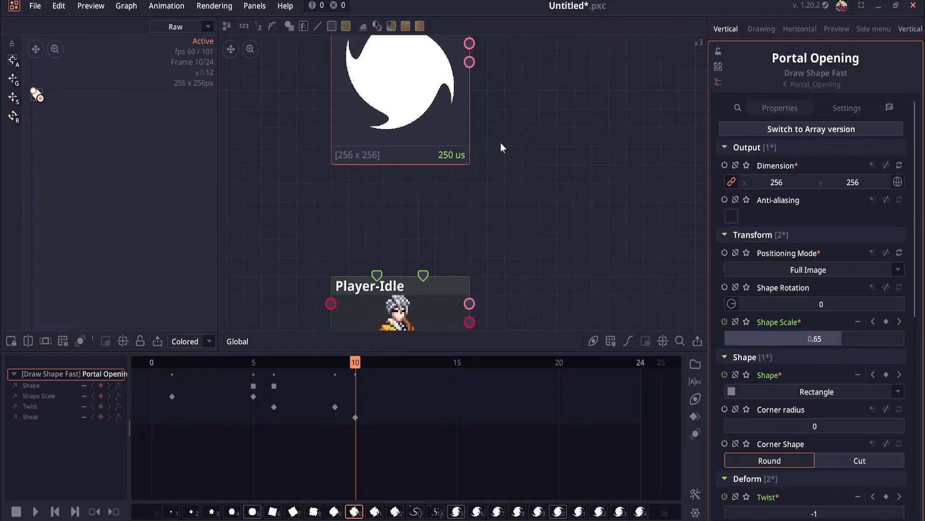
# Step: Examine the resized portal in the preview, then try the project dimension option again and switch it back off
pyautogui.scroll(-3, 500, 142)
pyautogui.moveTo(68, 117); pyautogui.dragTo(120, 159)
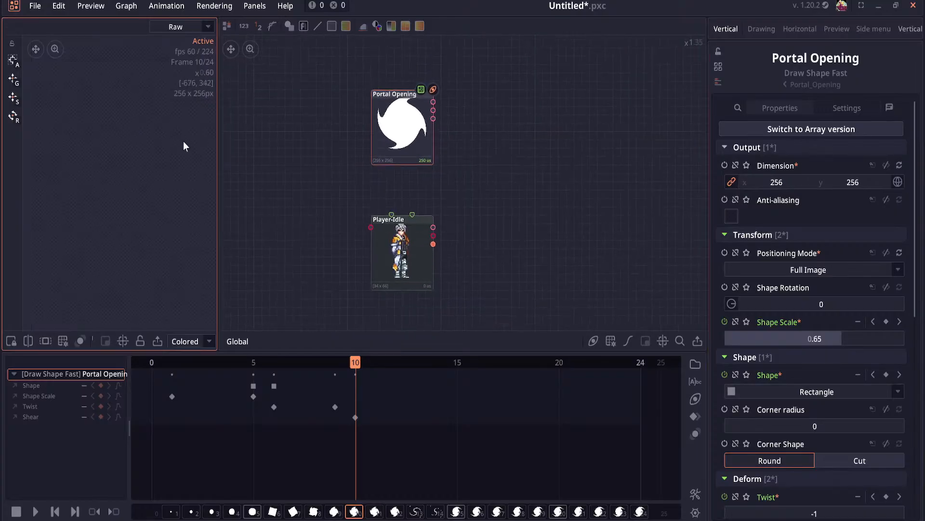
pyautogui.moveTo(183, 141); pyautogui.dragTo(47, 169)
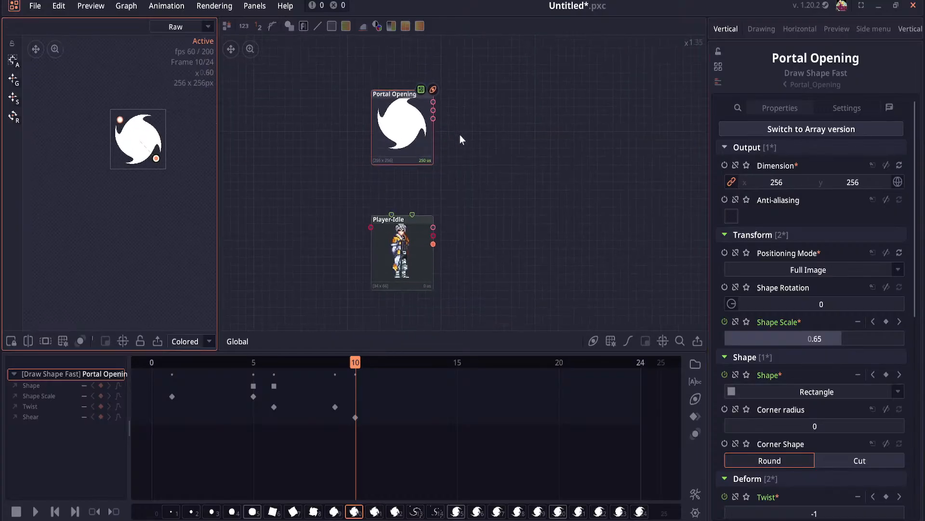
pyautogui.click(899, 183)
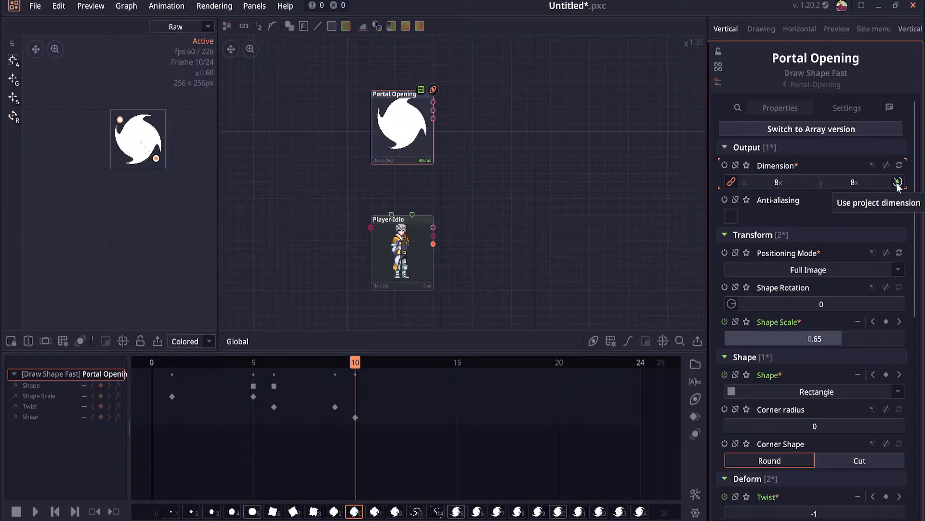
pyautogui.click(899, 184)
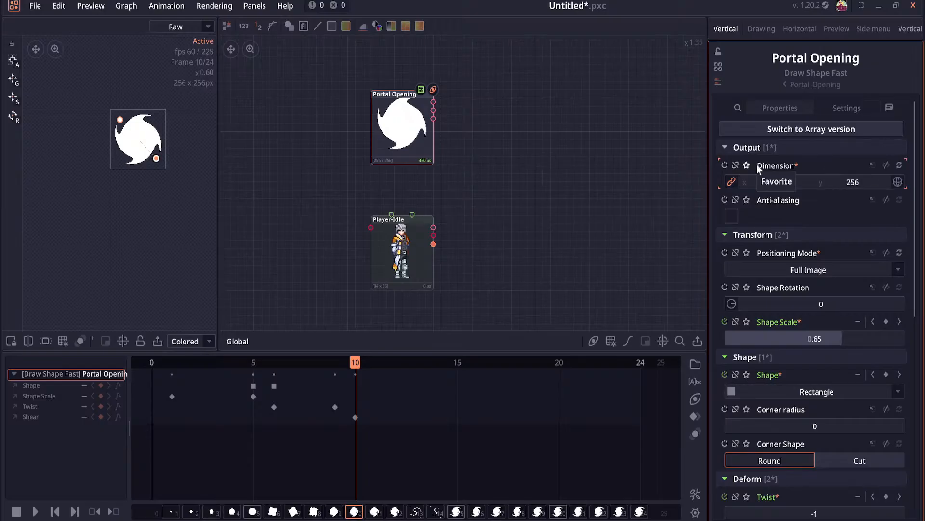
# Step: Add a Composite node fed by the Portal Opening node's Colored output
pyautogui.moveTo(645, 160); pyautogui.dragTo(526, 146)
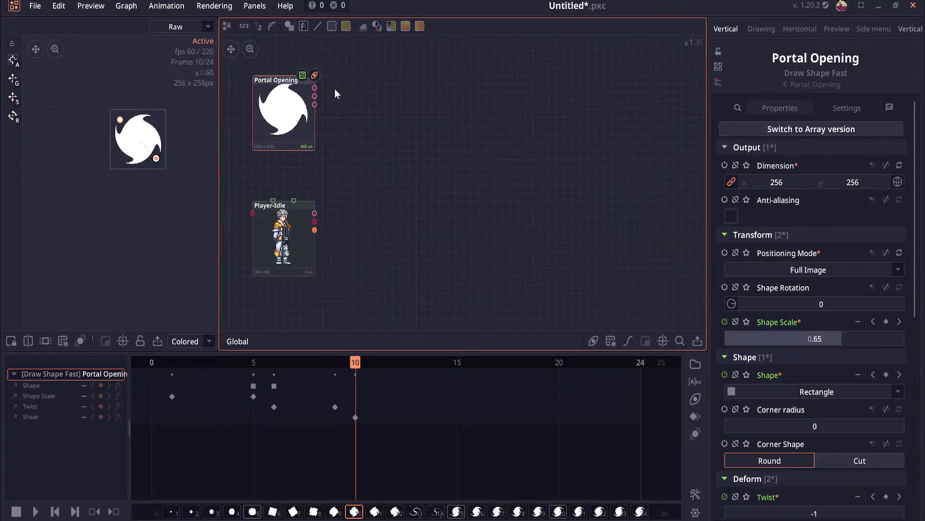
pyautogui.moveTo(315, 89); pyautogui.dragTo(447, 133)
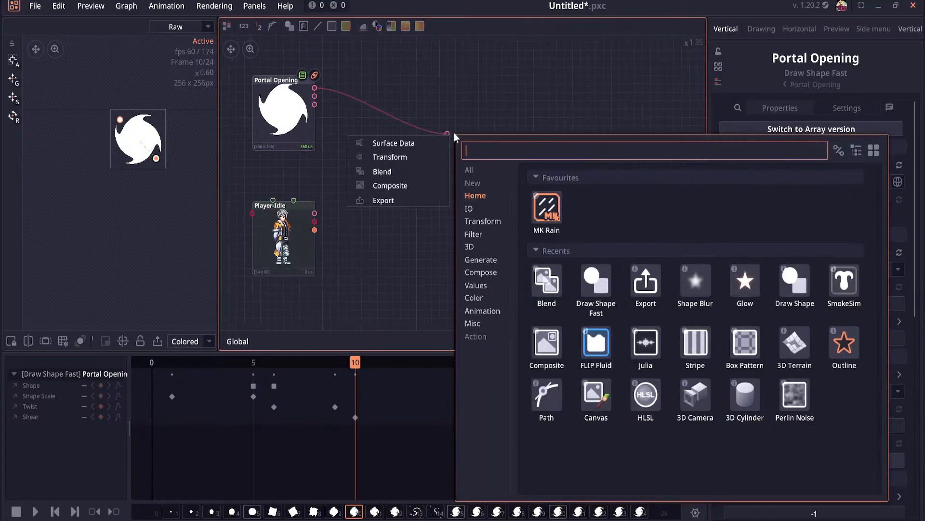
pyautogui.write('compo')
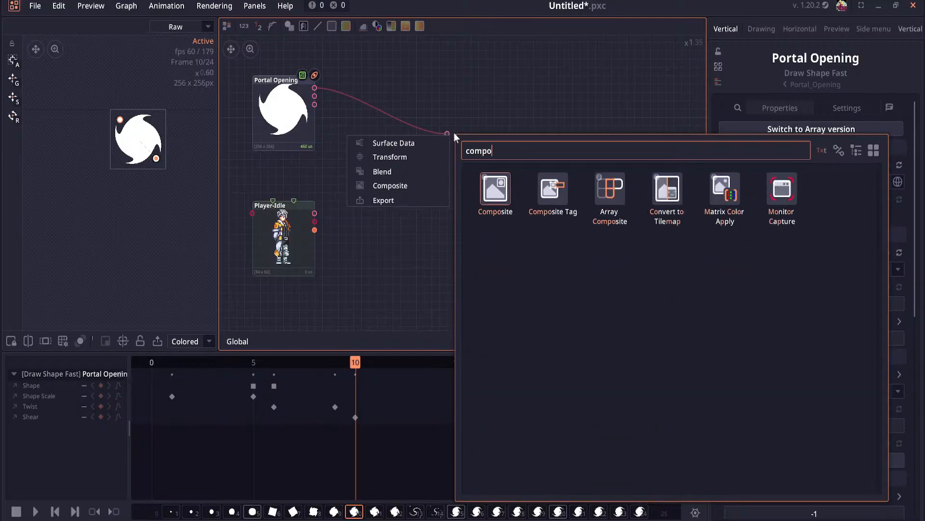
pyautogui.click(495, 192)
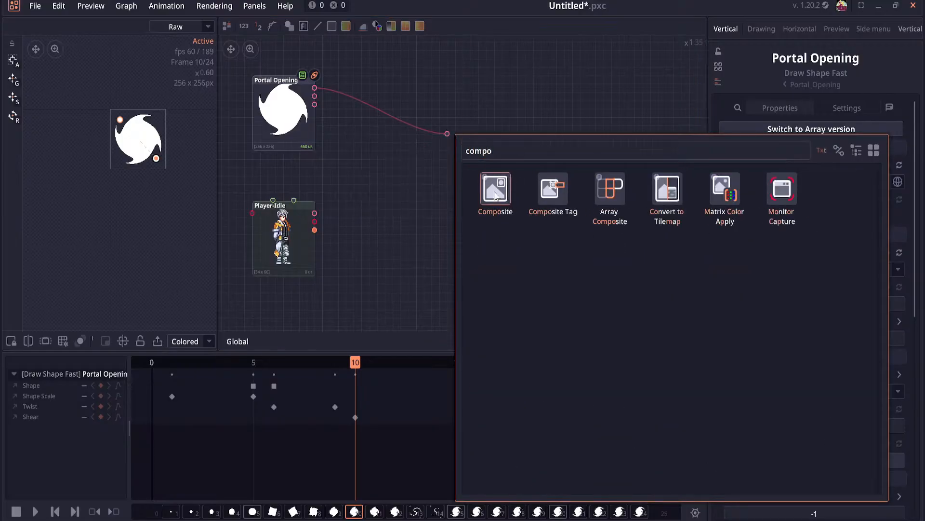
pyautogui.click(474, 152)
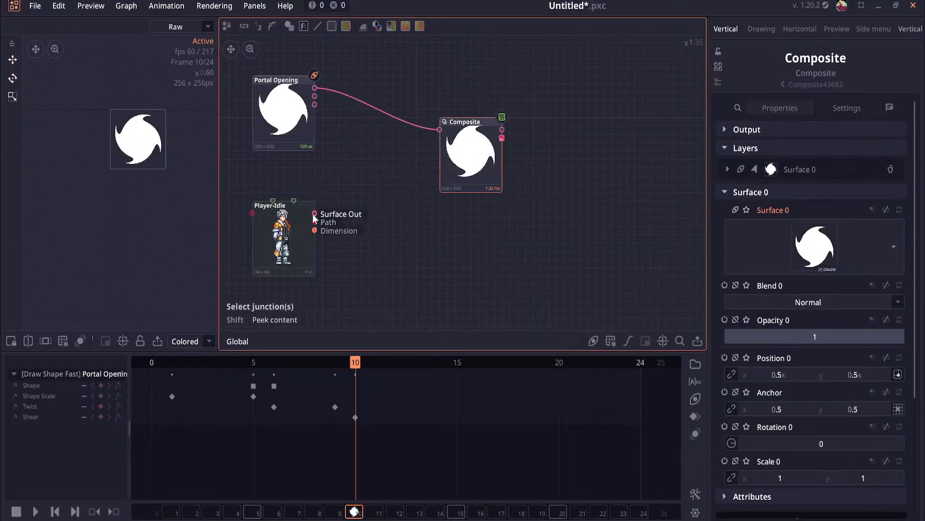
# Step: Connect the Player-Idle node's Surface Out to the Composite node as a second layer and preview the composite
pyautogui.moveTo(315, 212); pyautogui.dragTo(439, 140)
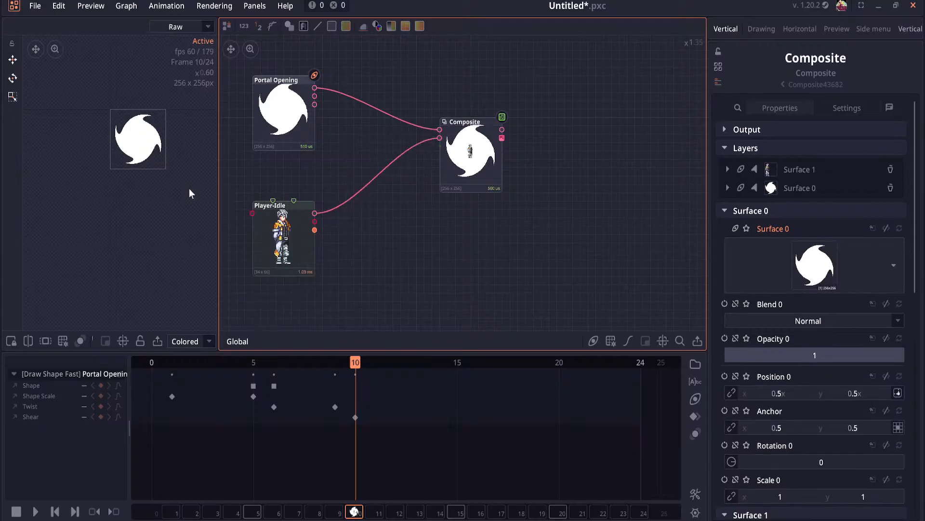
pyautogui.scroll(1, 129, 167)
pyautogui.doubleClick(471, 149)
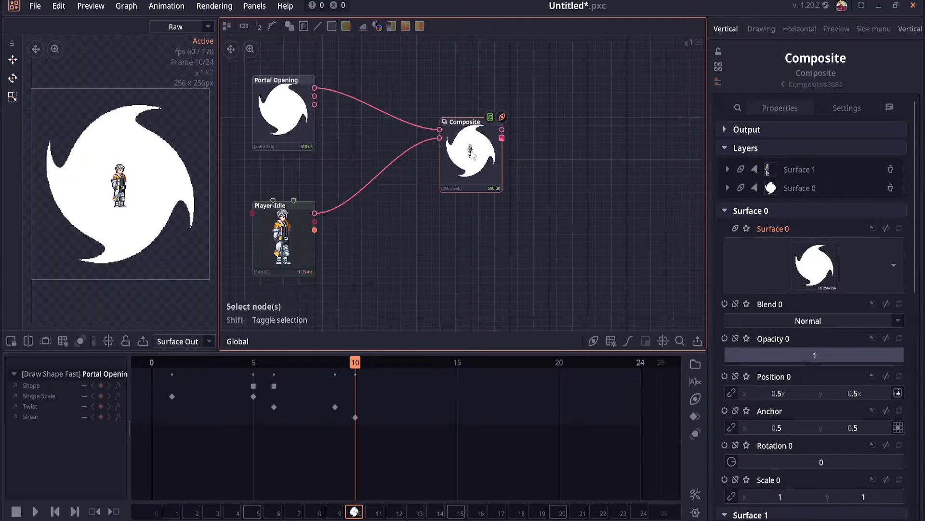
# Step: Set the Portal Opening node's Dimension to 128 by 128
pyautogui.click(282, 117)
pyautogui.click(803, 182)
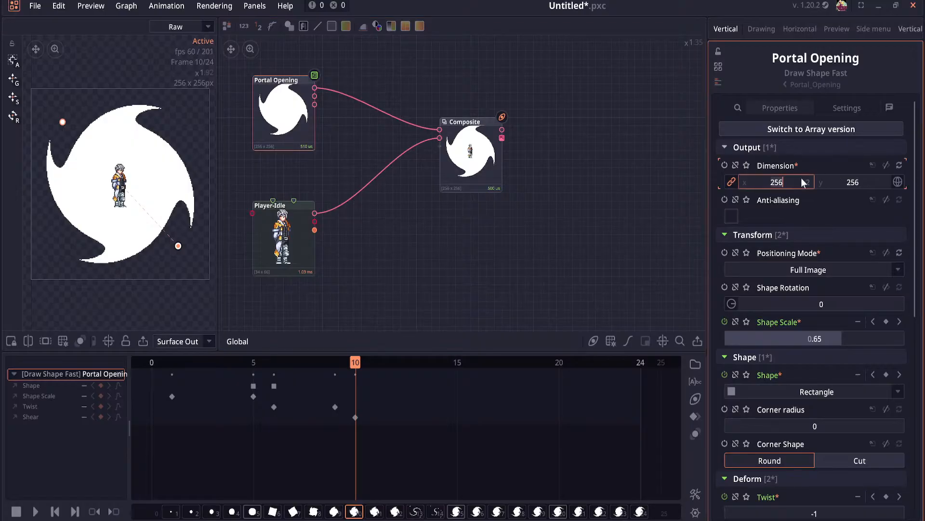
pyautogui.press('BackSpace')
pyautogui.press('BackSpace')
pyautogui.press('BackSpace')
pyautogui.write('128')
pyautogui.press('Return')
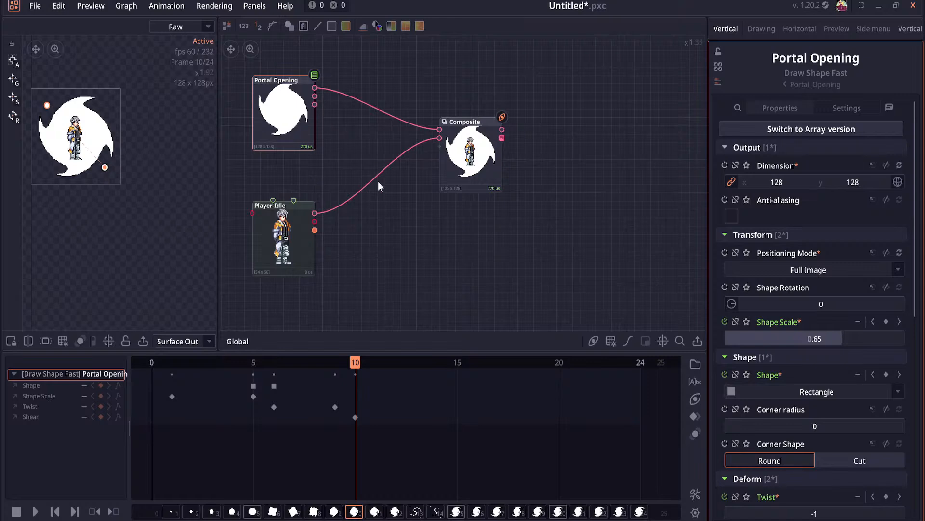
# Step: Scrub the timeline back to frame 1 and forward to frame 12 to examine the portal opening behind the player
pyautogui.moveTo(354, 363); pyautogui.dragTo(149, 380)
pyautogui.moveTo(383, 164); pyautogui.dragTo(420, 210)
pyautogui.scroll(-1, 420, 210)
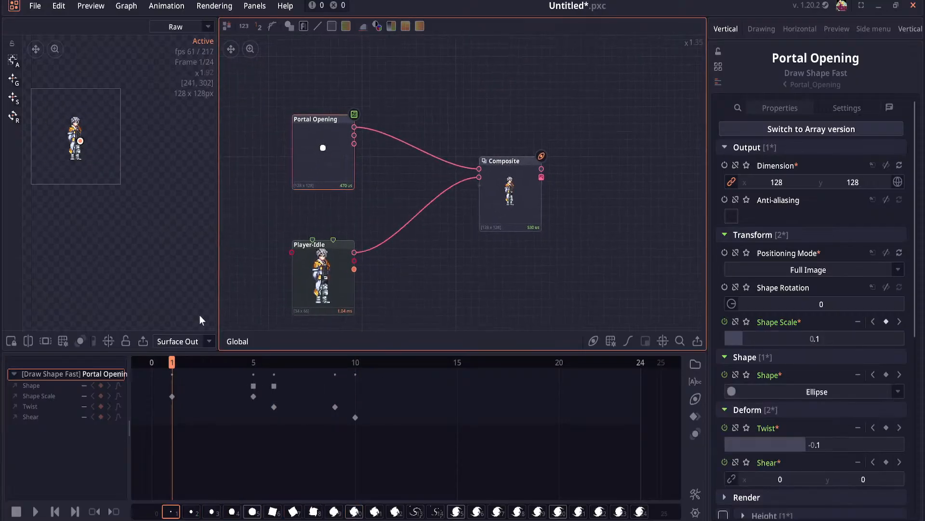
pyautogui.moveTo(174, 367); pyautogui.dragTo(390, 365)
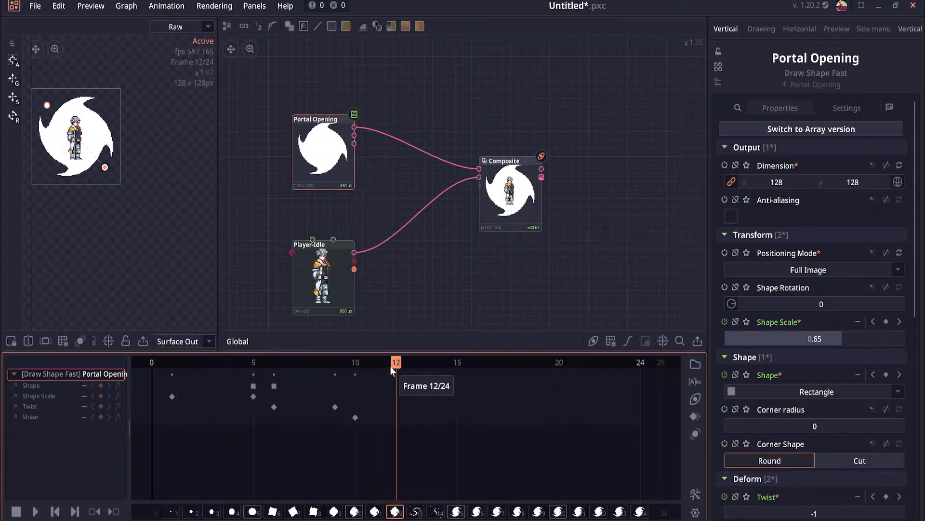
# Step: Rearrange the graph by moving the Composite node farther out and placing Player-Idle and Portal Opening nearer to it
pyautogui.scroll(-2, 400, 243)
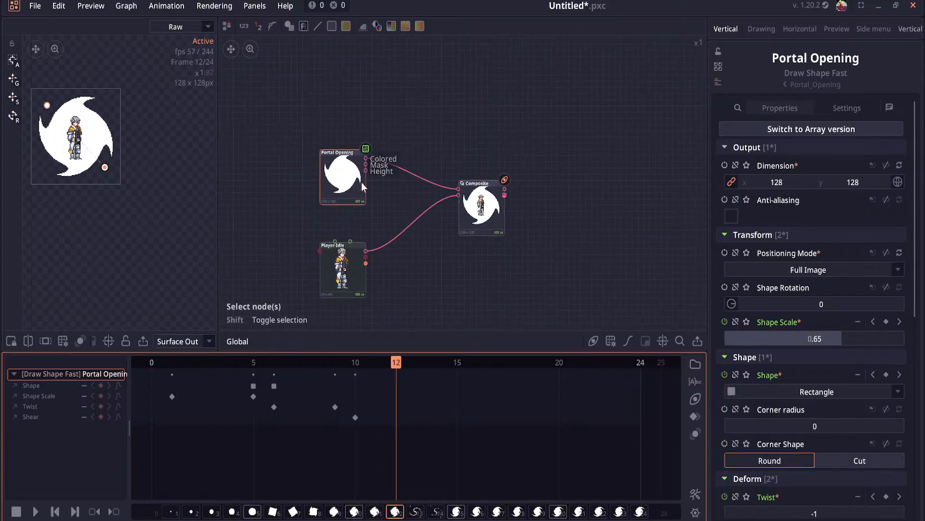
pyautogui.moveTo(481, 205); pyautogui.dragTo(539, 216)
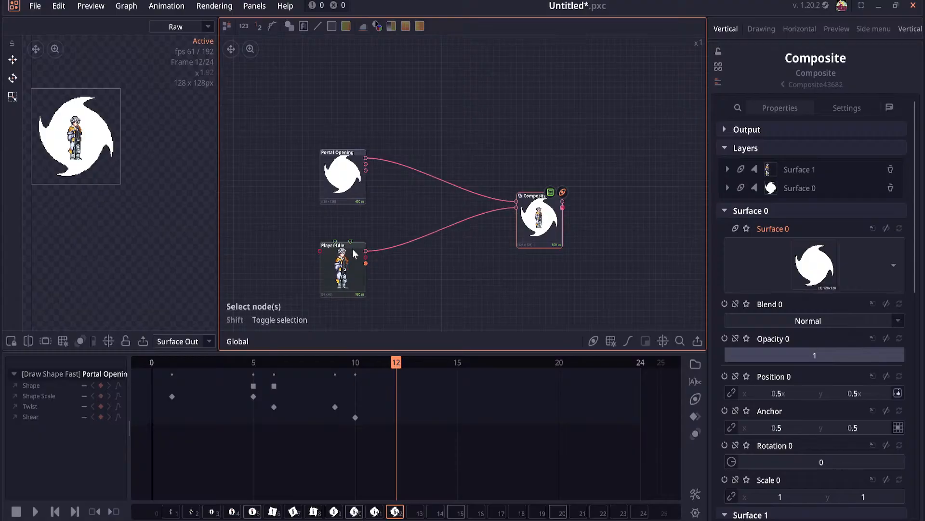
pyautogui.moveTo(355, 254); pyautogui.dragTo(406, 260)
pyautogui.moveTo(348, 192); pyautogui.dragTo(394, 204)
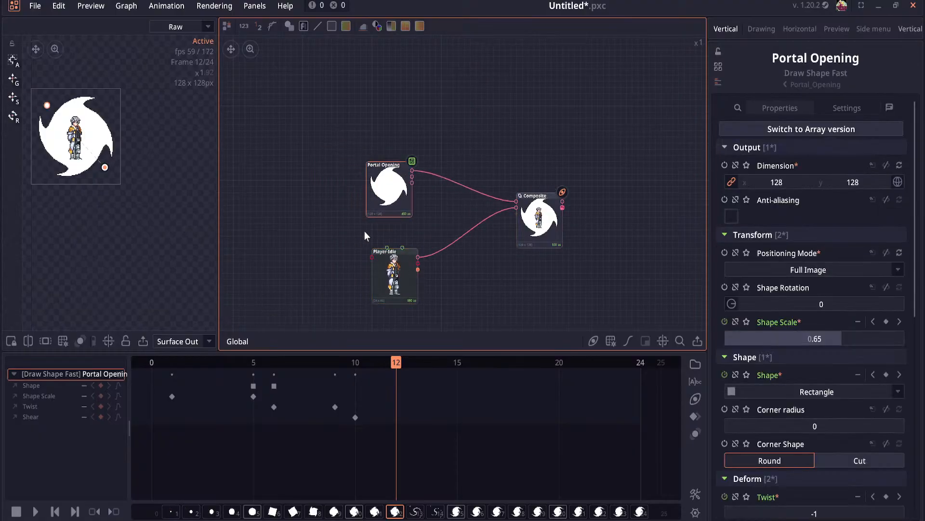
# Step: Shift all of the Portal Opening keyframes 4 frames later so the first Shape Scale keyframe sits on frame 5
pyautogui.click(162, 364)
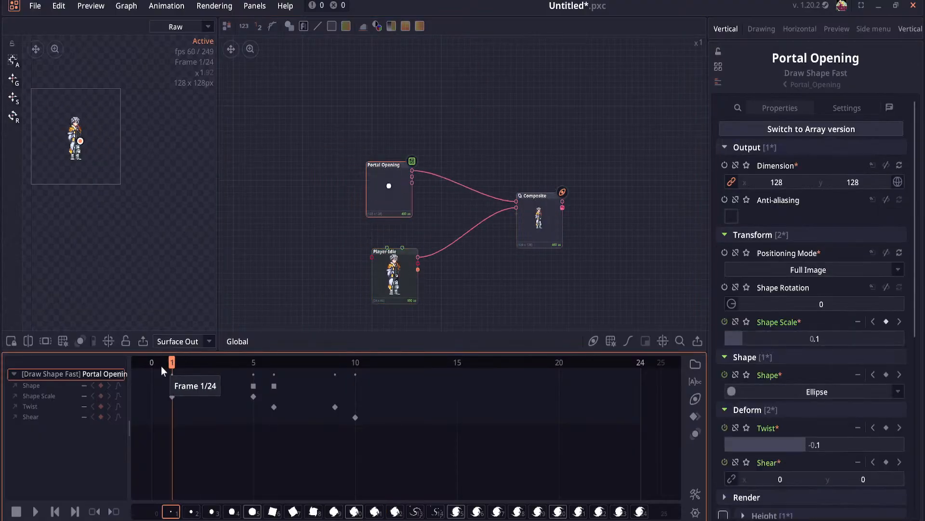
pyautogui.moveTo(370, 433); pyautogui.dragTo(390, 437)
pyautogui.click(172, 374)
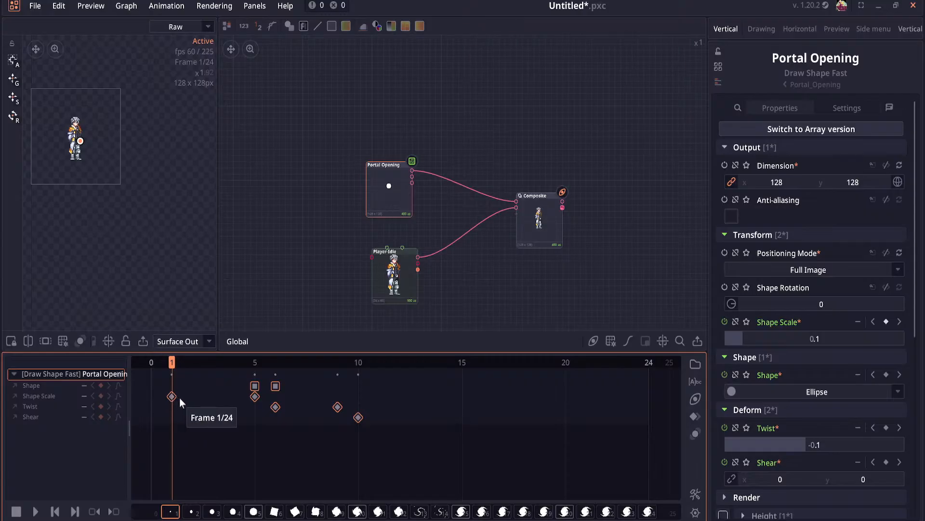
pyautogui.moveTo(172, 396); pyautogui.dragTo(248, 401)
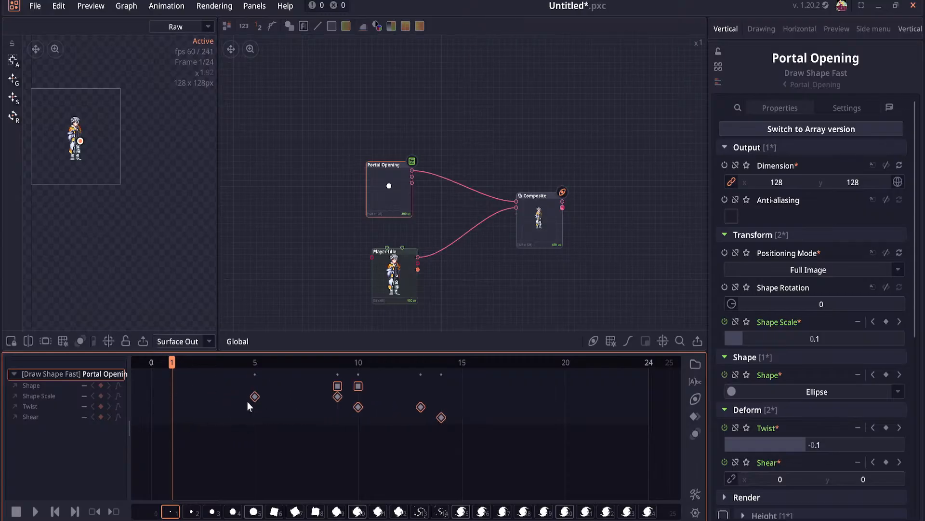
# Step: Preview the Portal Opening node on its own and scrub between frames 1 and 5 to examine the delayed opening
pyautogui.click(333, 174)
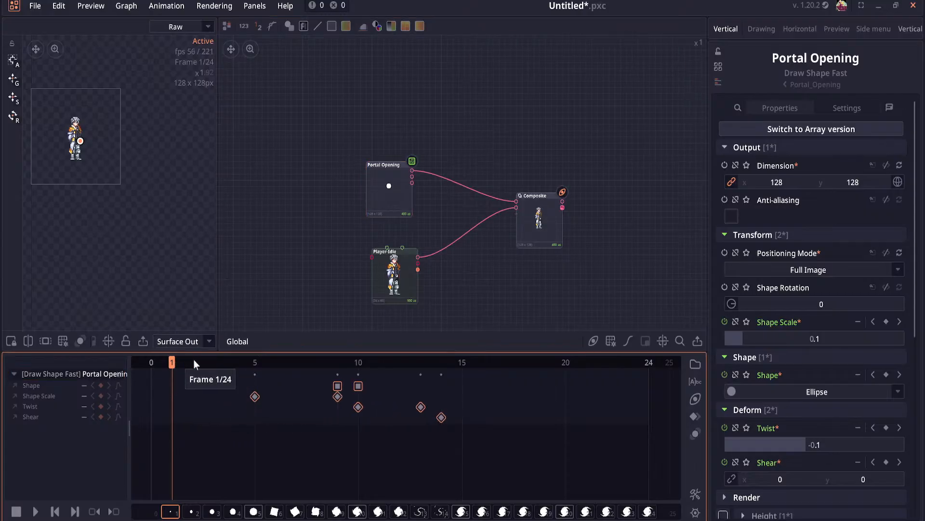
pyautogui.moveTo(194, 360); pyautogui.dragTo(358, 372)
pyautogui.click(383, 196)
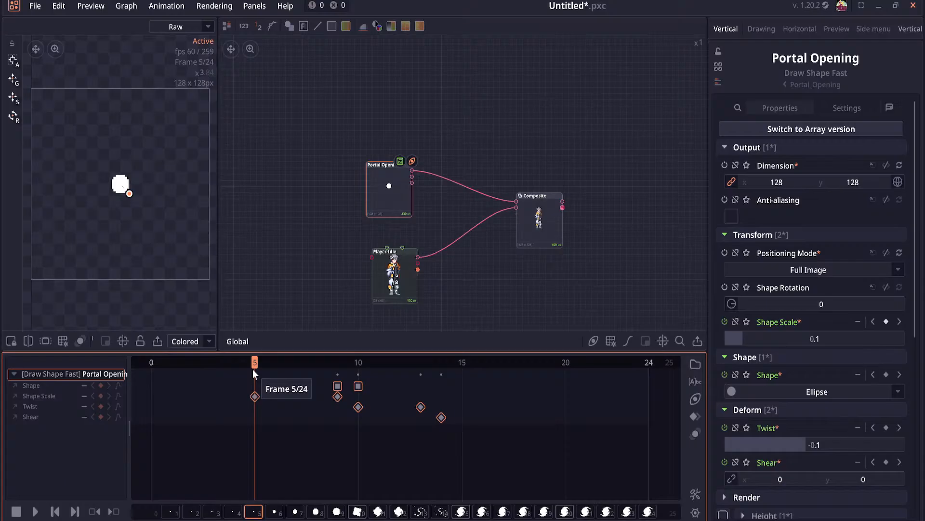
pyautogui.moveTo(253, 369); pyautogui.dragTo(156, 372)
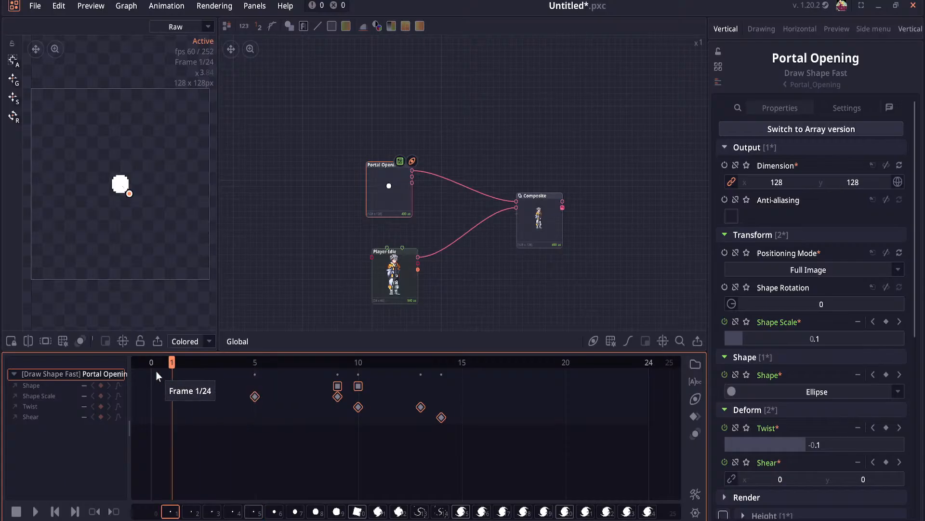
# Step: Add a Canvas node above the Portal Opening node
pyautogui.rightClick(364, 130)
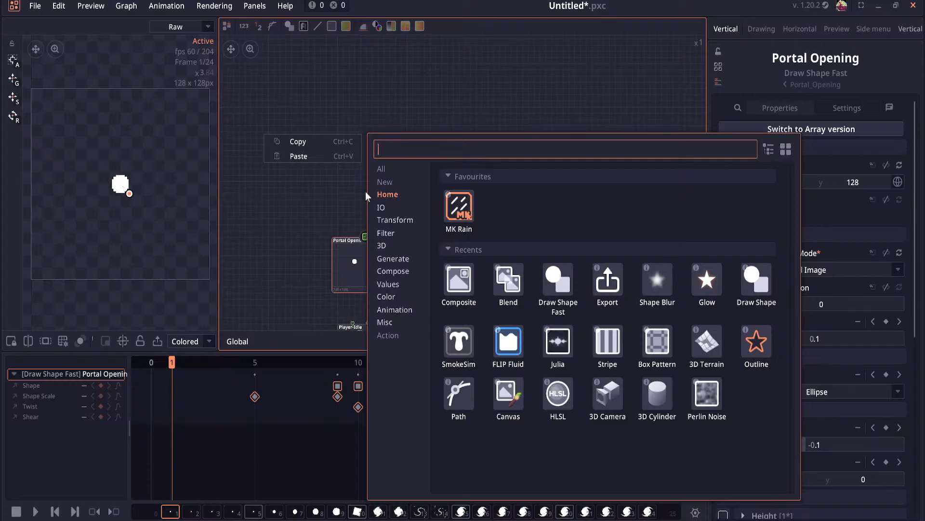
pyautogui.write('drawin')
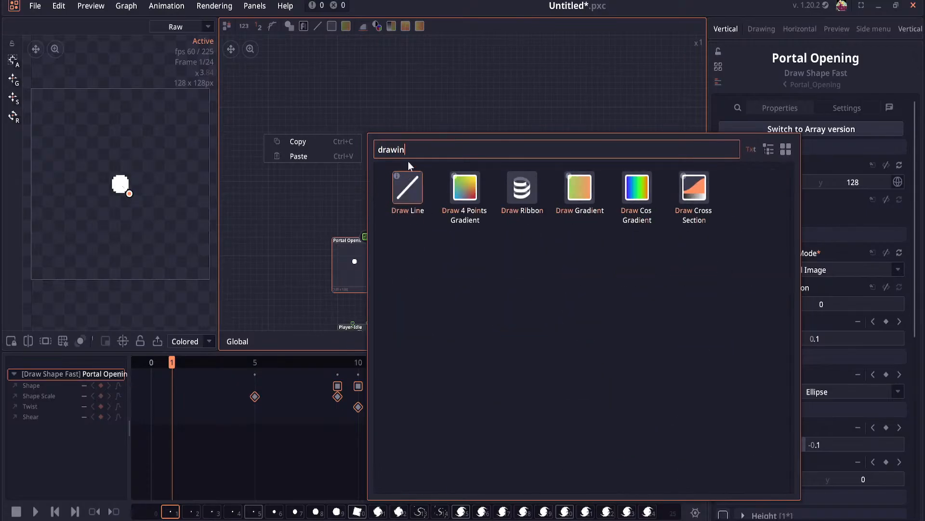
pyautogui.press('BackSpace')
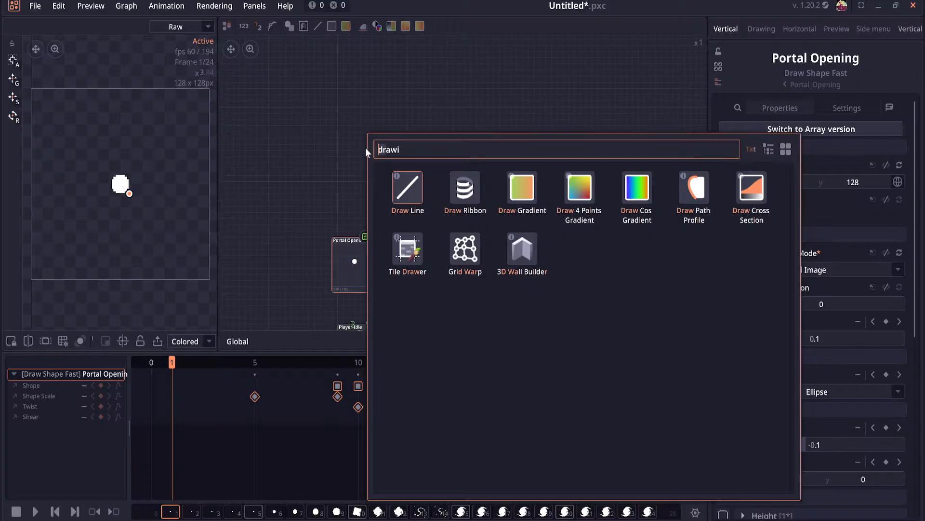
pyautogui.press('BackSpace')
pyautogui.press('BackSpace')
pyautogui.press('BackSpace')
pyautogui.press('BackSpace')
pyautogui.press('BackSpace')
pyautogui.write('canv')
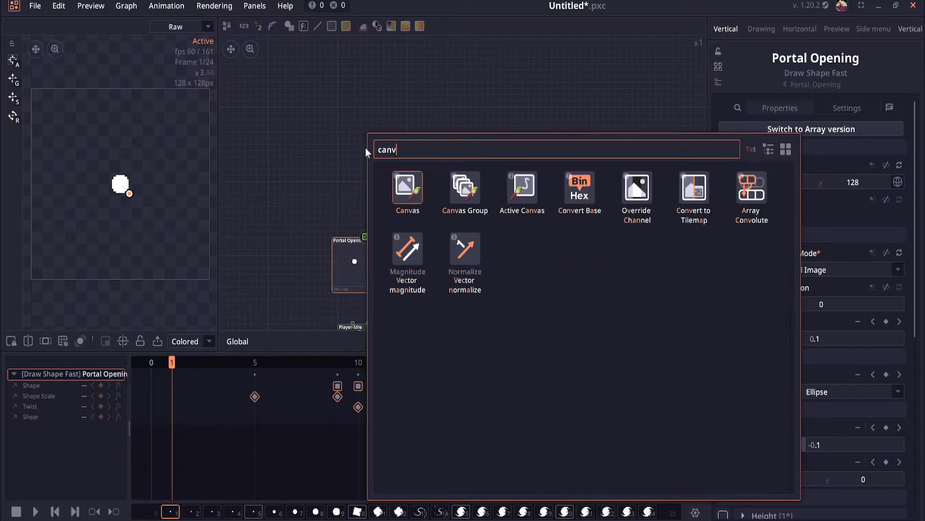
pyautogui.write('as')
pyautogui.click(407, 188)
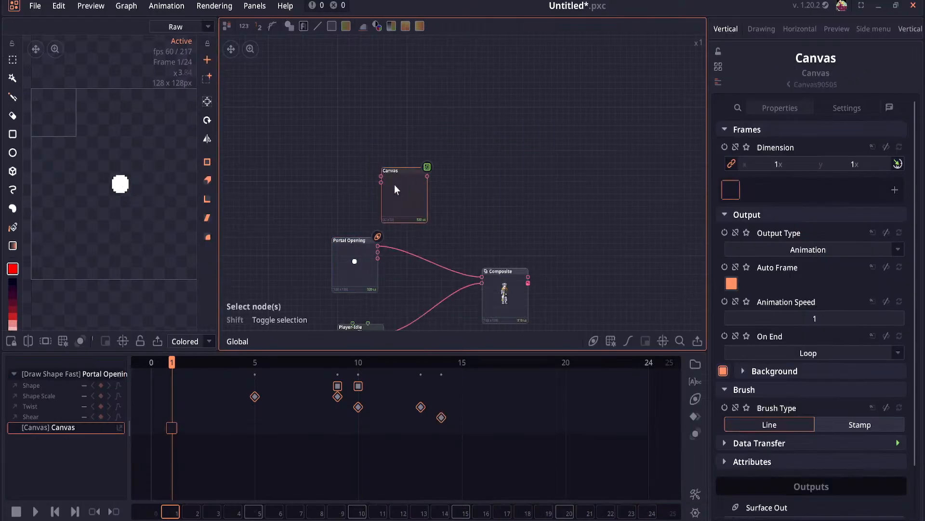
# Step: Position the Canvas node just above Portal Opening and show its output in a widened preview area
pyautogui.moveTo(394, 184); pyautogui.dragTo(380, 180)
pyautogui.moveTo(163, 184); pyautogui.dragTo(122, 175)
pyautogui.doubleClick(377, 190)
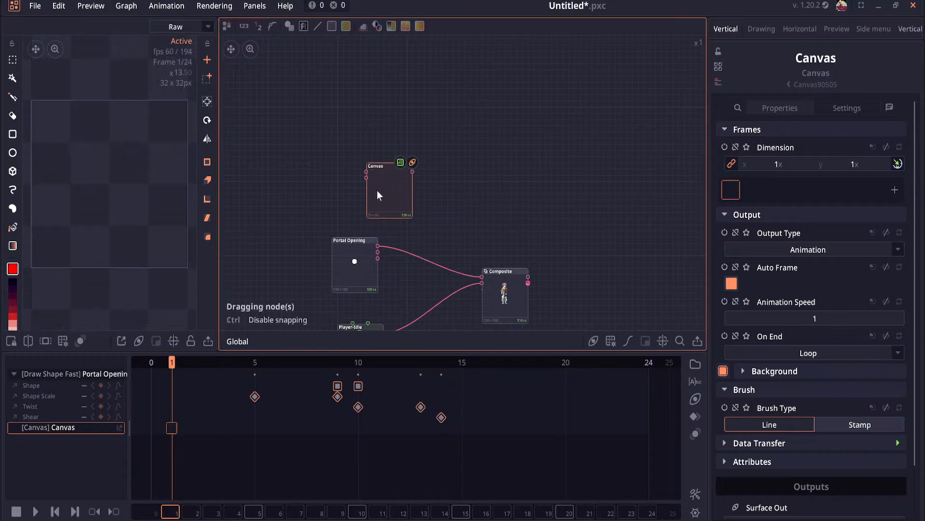
pyautogui.moveTo(219, 149); pyautogui.dragTo(280, 150)
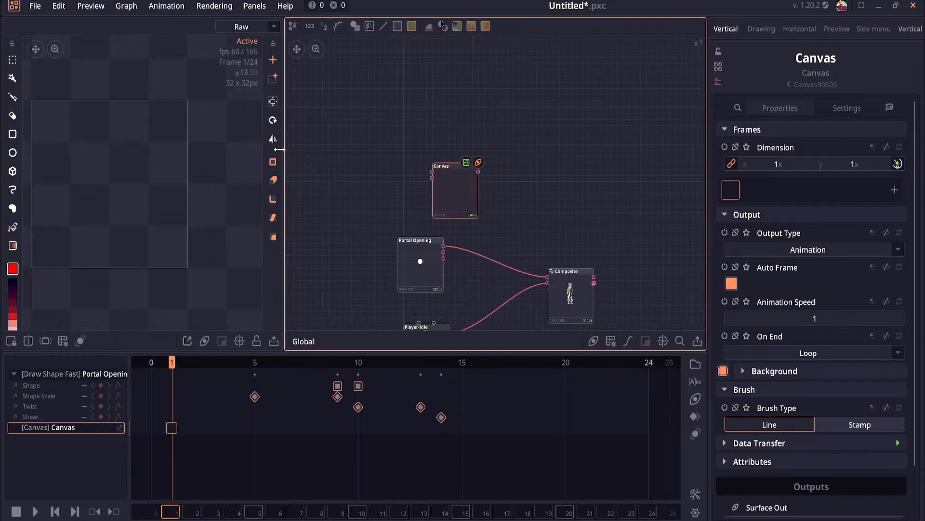
# Step: Draw a filled red rectangle about 16 by 23 pixels reaching the canvas's lower edge, and cover it with dark navy 070020
pyautogui.click(13, 136)
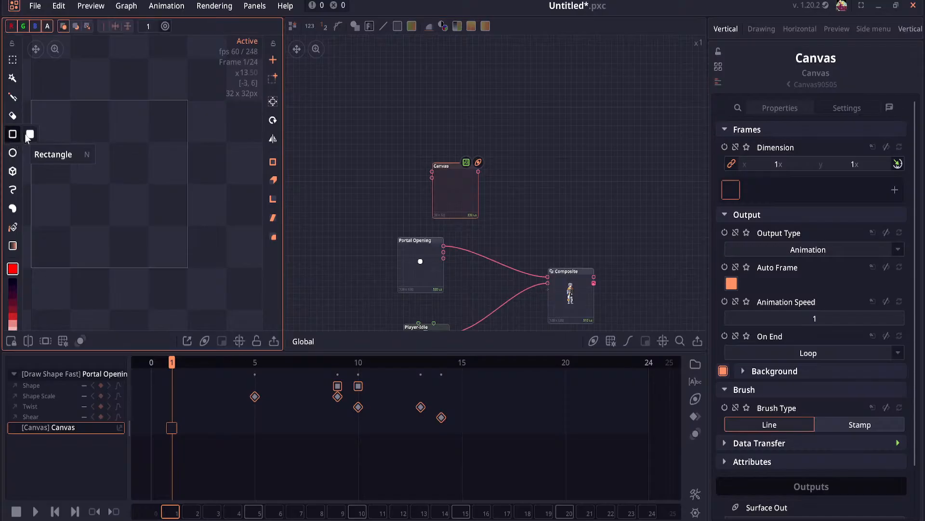
pyautogui.click(28, 135)
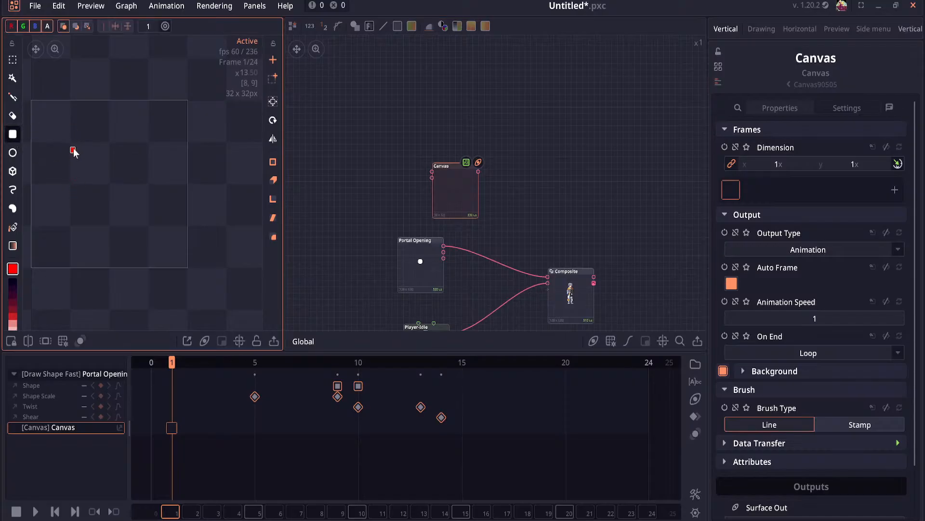
pyautogui.moveTo(73, 148); pyautogui.dragTo(149, 267)
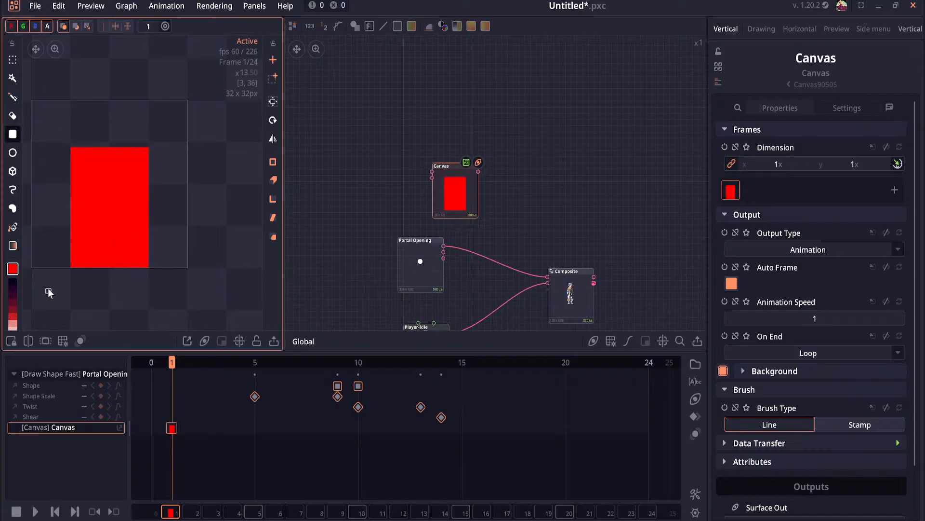
pyautogui.click(14, 290)
pyautogui.moveTo(73, 149); pyautogui.dragTo(144, 264)
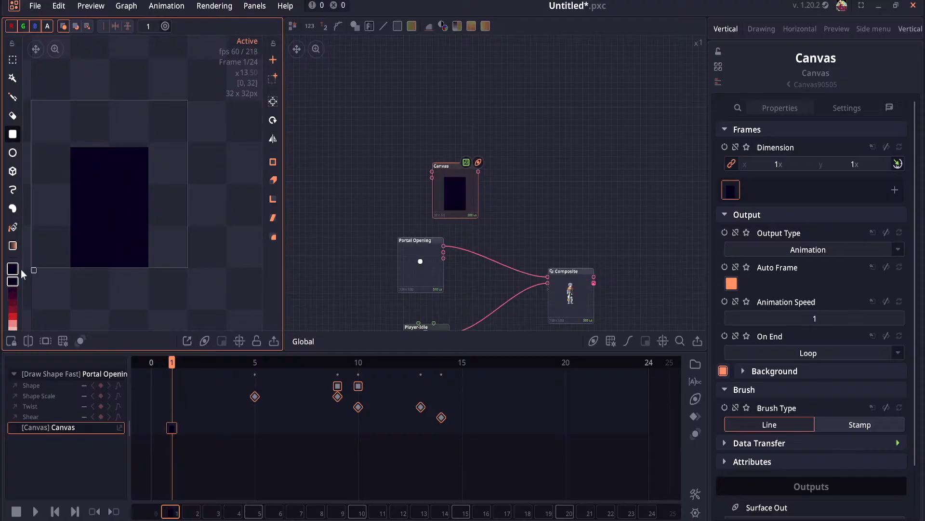
# Step: Pick the grey-teal 577277 from the Apollo palette and redraw the filled rectangle in that color over the navy one
pyautogui.click(12, 269)
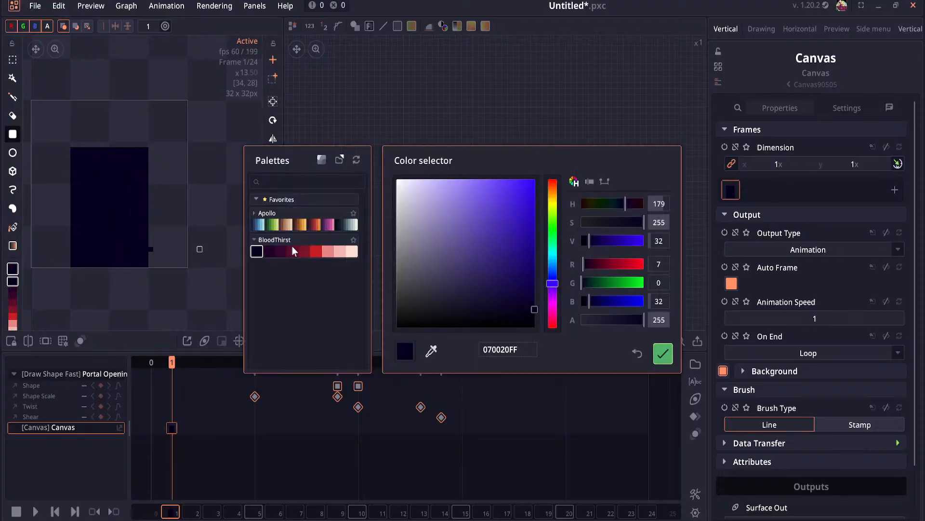
pyautogui.click(346, 229)
pyautogui.click(319, 273)
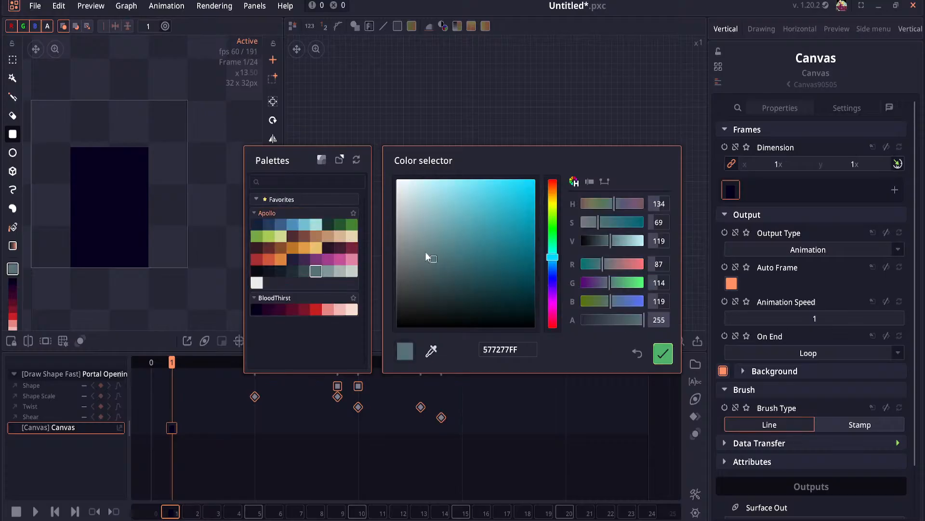
pyautogui.click(664, 353)
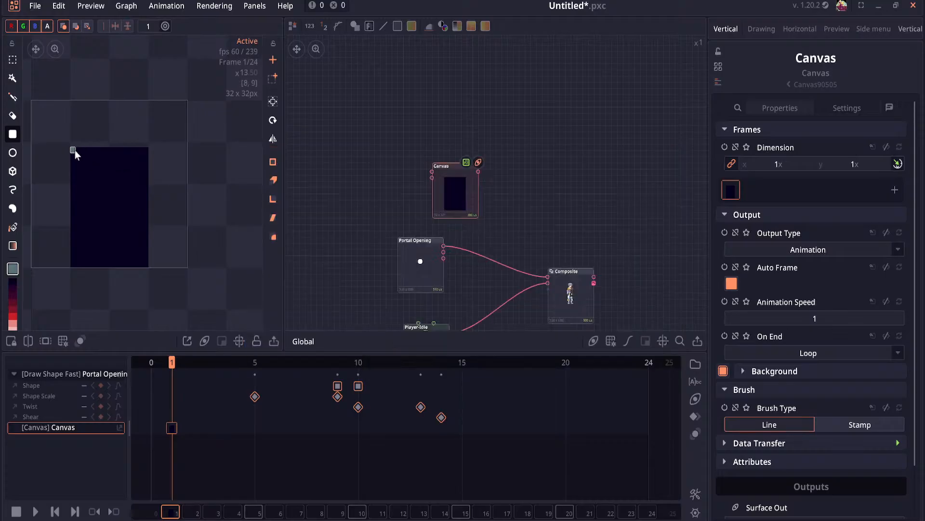
pyautogui.moveTo(73, 150); pyautogui.dragTo(145, 266)
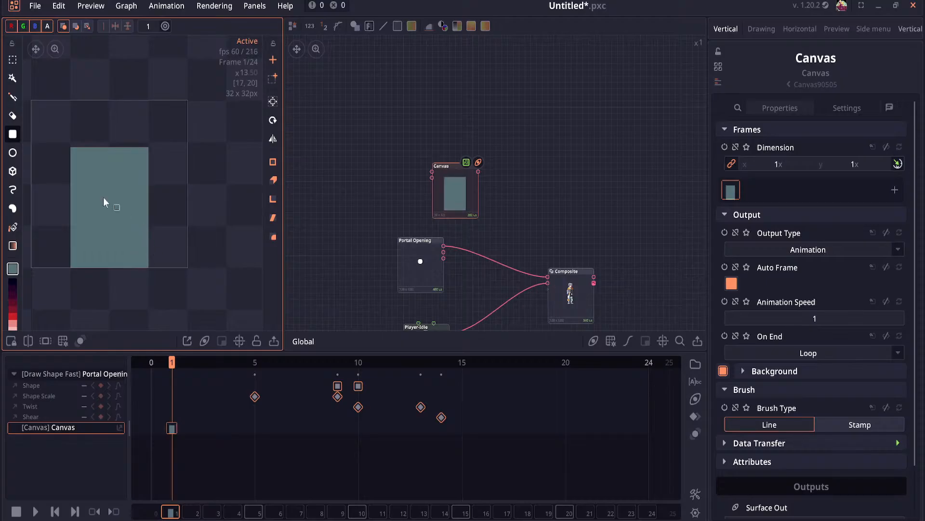
# Step: Erase pixels at both upper corners of the grey-teal rectangle to give the mirror shape a stepped, rounded top
pyautogui.scroll(1, 103, 198)
pyautogui.moveTo(79, 164); pyautogui.dragTo(152, 178)
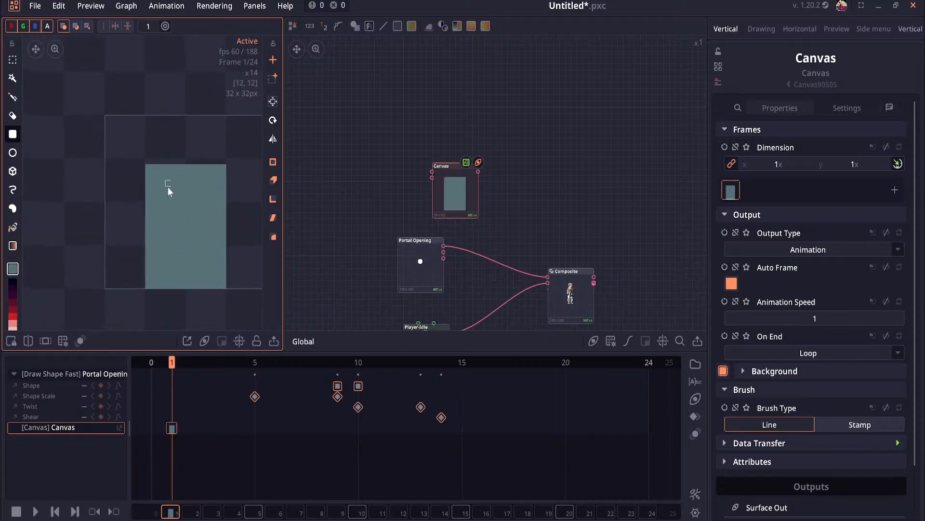
pyautogui.press('e')
pyautogui.scroll(1, 145, 176)
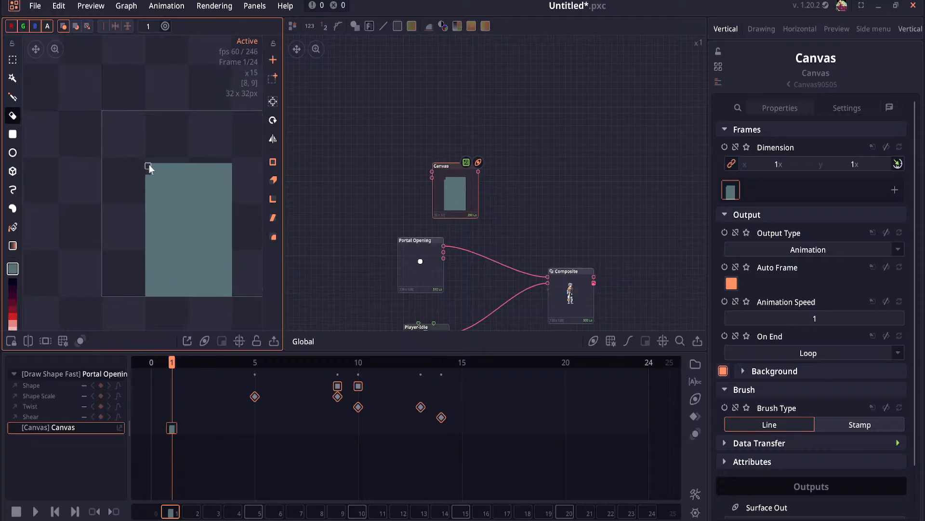
pyautogui.click(152, 166)
pyautogui.moveTo(208, 148); pyautogui.dragTo(168, 145)
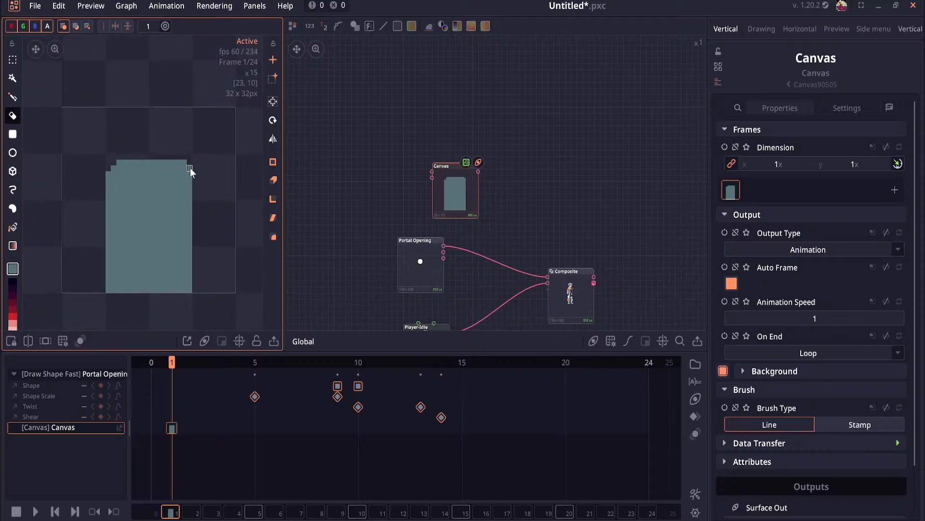
pyautogui.click(108, 172)
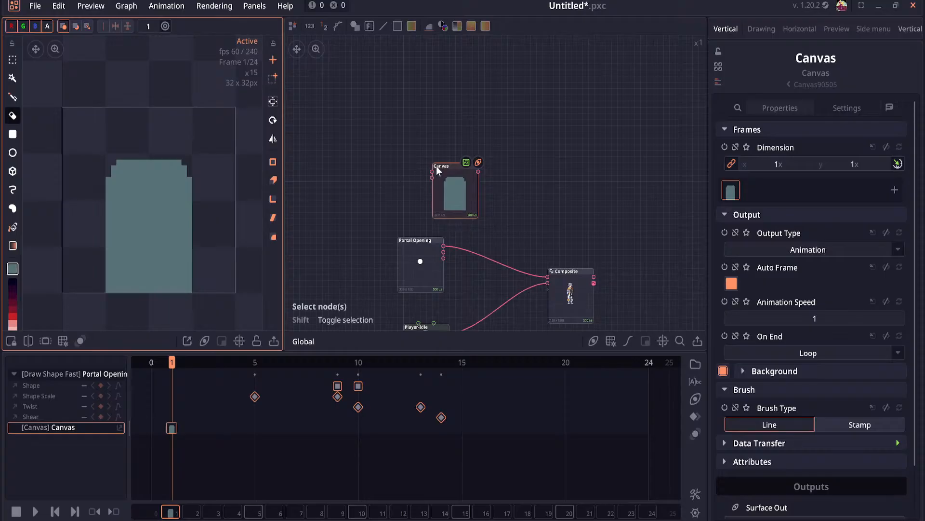
# Step: Rename the Canvas node as Mirror Base
pyautogui.rightClick(452, 167)
pyautogui.click(510, 321)
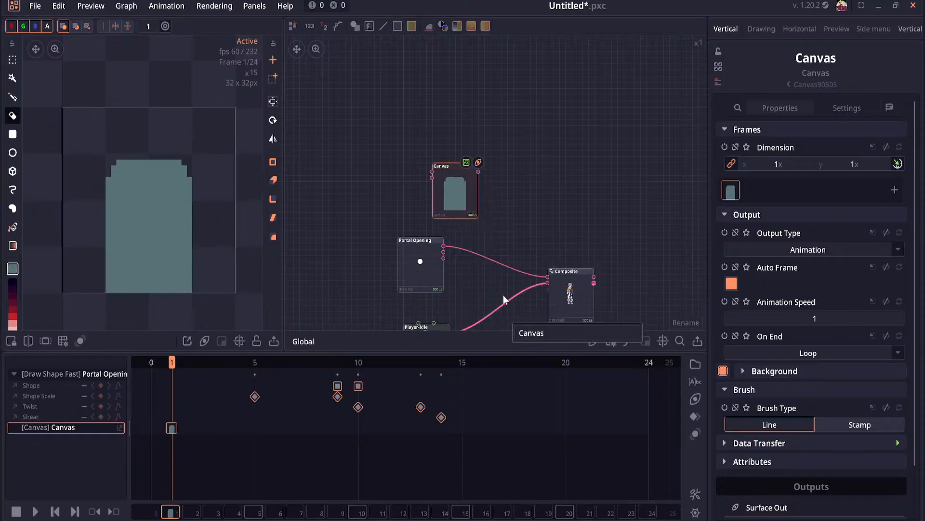
pyautogui.click(442, 180)
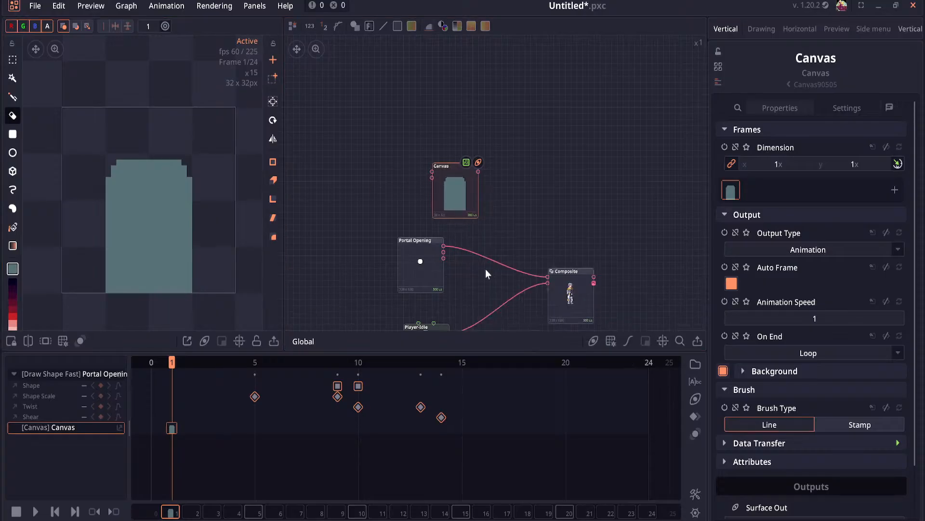
pyautogui.rightClick(445, 186)
pyautogui.click(499, 340)
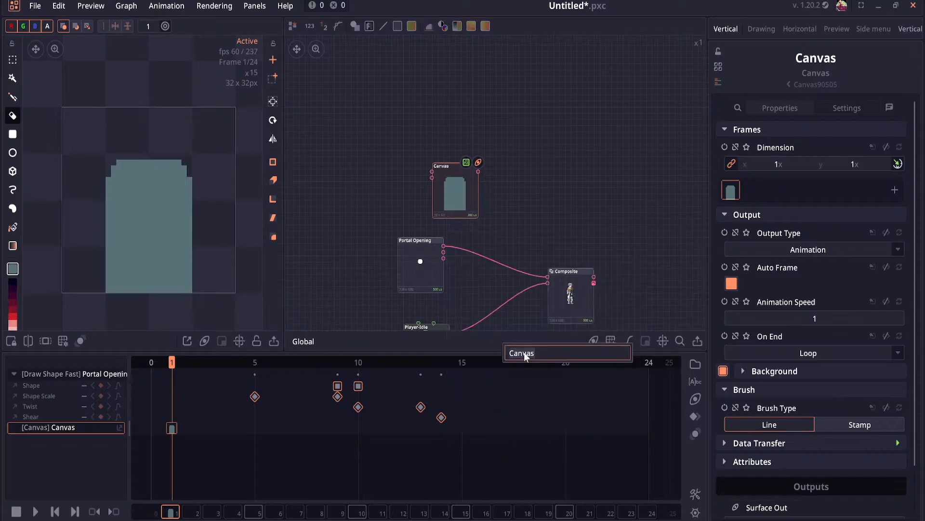
pyautogui.write('Mirror Base')
pyautogui.press('Return')
# Step: Rewire the Composite node so Mirror Base is the first layer, Portal Opening the second and Player-Idle the third
pyautogui.moveTo(431, 208); pyautogui.dragTo(500, 265)
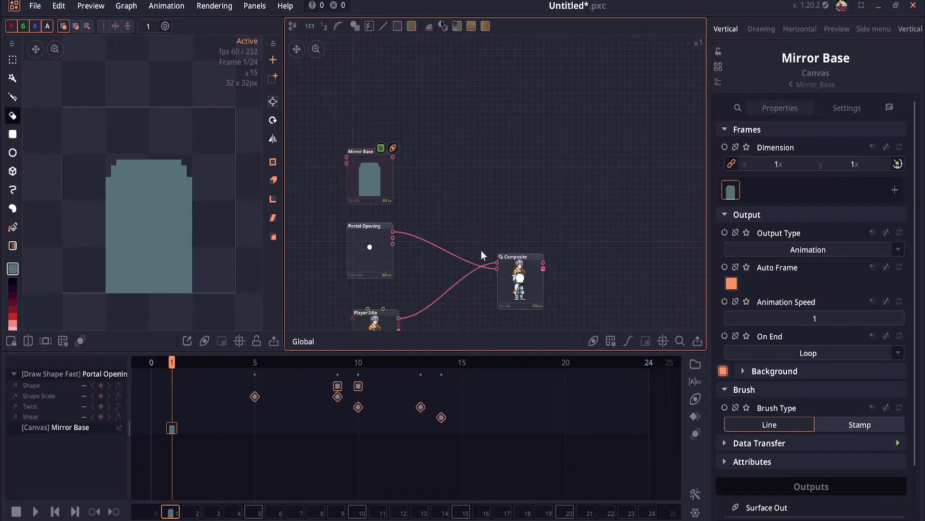
pyautogui.moveTo(393, 158); pyautogui.dragTo(497, 263)
pyautogui.moveTo(394, 232); pyautogui.dragTo(424, 252)
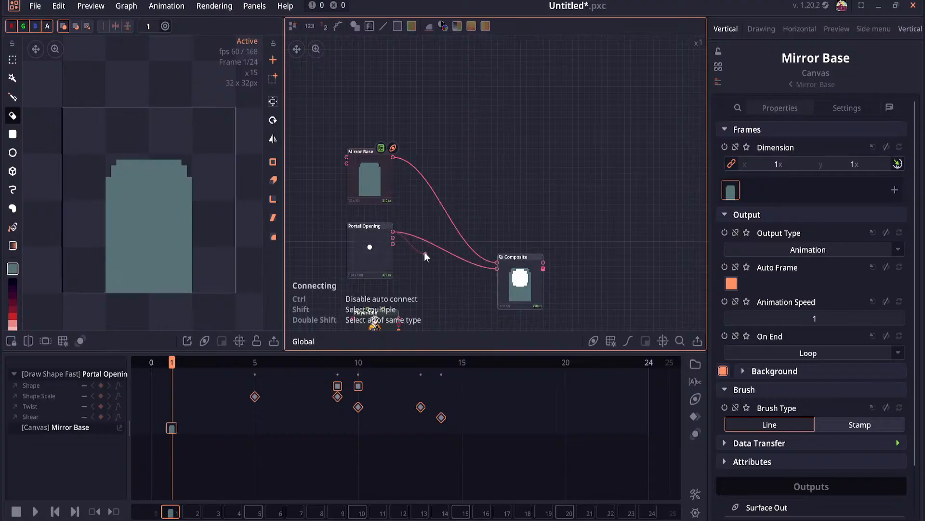
pyautogui.scroll(1, 404, 293)
pyautogui.moveTo(406, 292); pyautogui.dragTo(508, 219)
pyautogui.moveTo(360, 270); pyautogui.dragTo(360, 241)
pyautogui.click(529, 246)
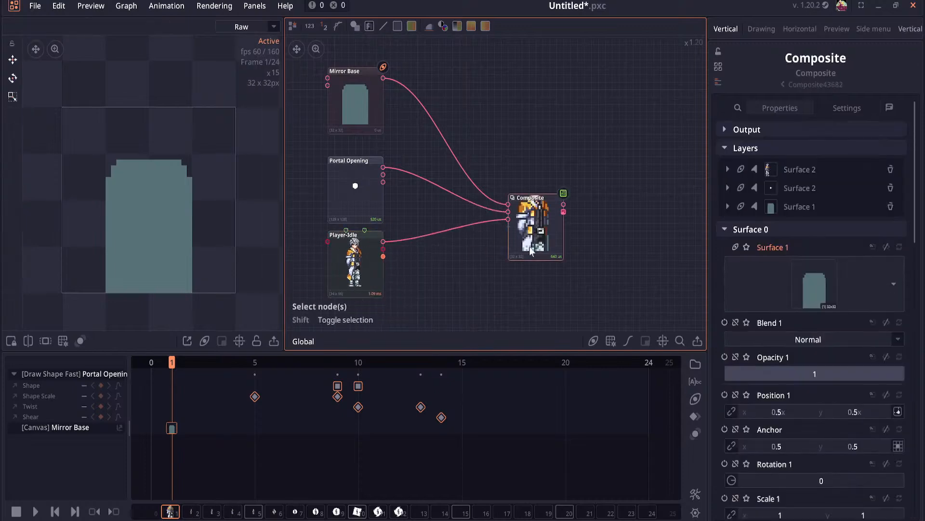
# Step: Set the Mirror Base canvas dimension to 128 by 128, matching the Portal Opening node
pyautogui.click(354, 123)
pyautogui.click(898, 163)
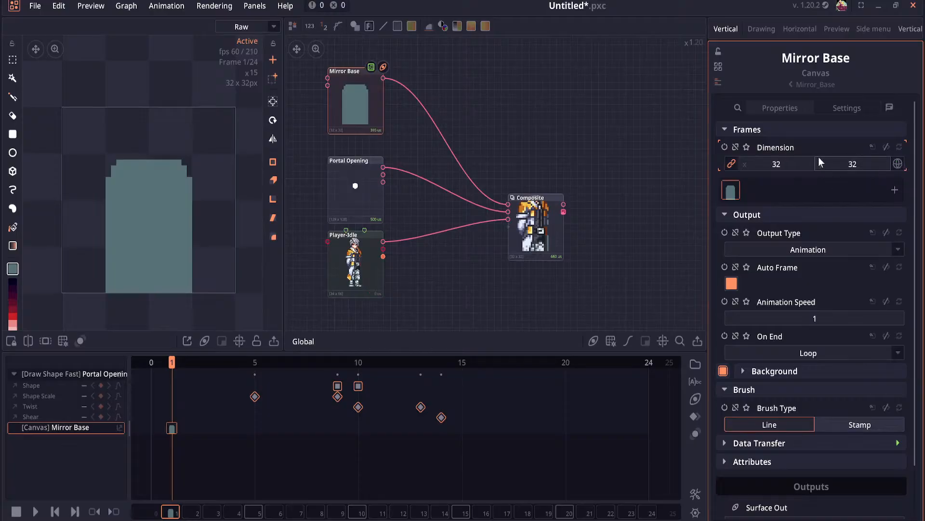
pyautogui.click(368, 198)
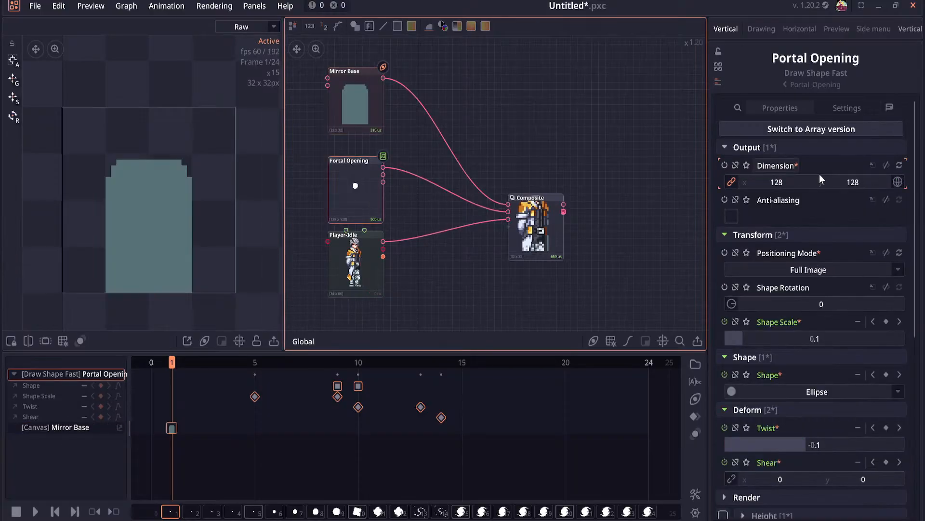
pyautogui.click(364, 127)
pyautogui.click(781, 164)
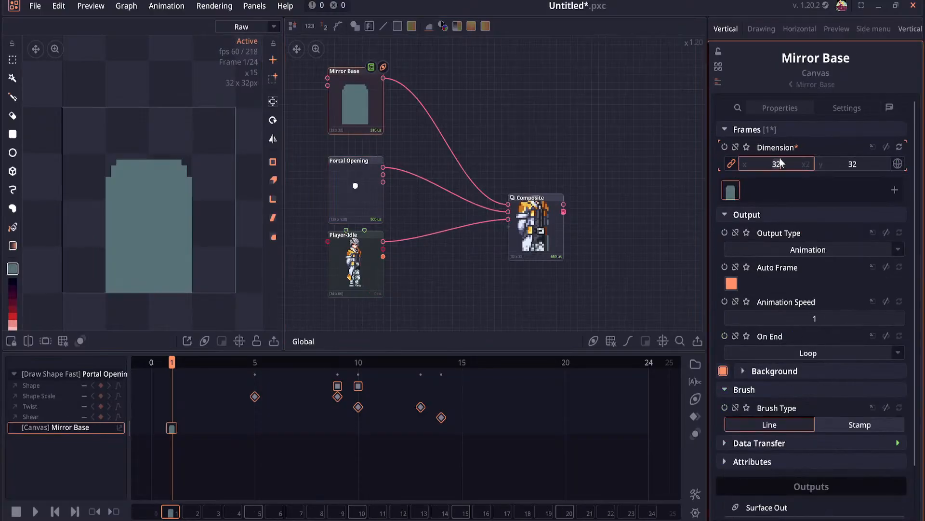
pyautogui.write('128')
pyautogui.press('Tab')
pyautogui.write('1')
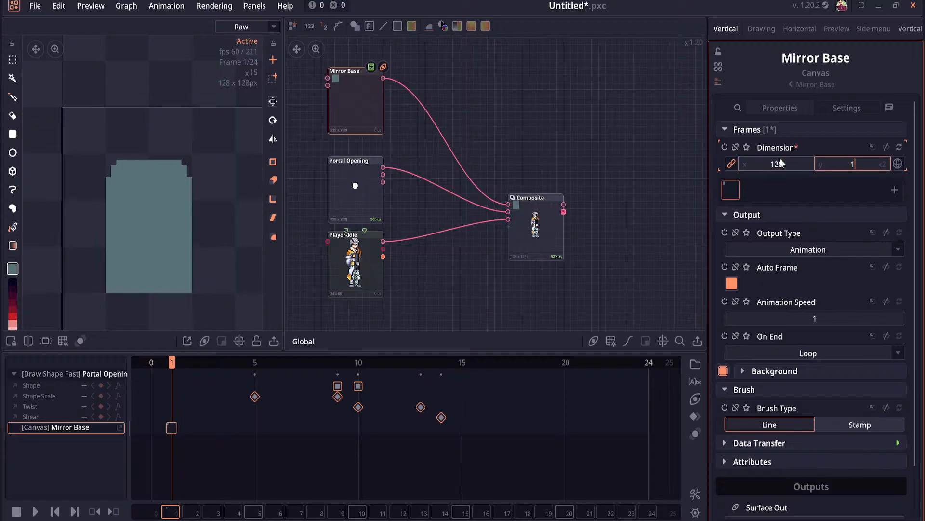
pyautogui.write('28')
pyautogui.press('Return')
pyautogui.scroll(-1, 238, 190)
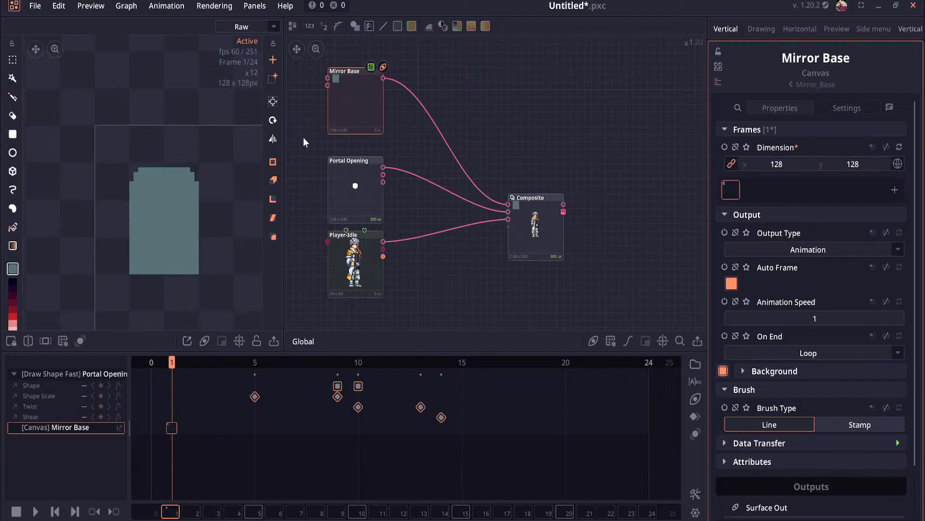
pyautogui.scroll(-4, 197, 239)
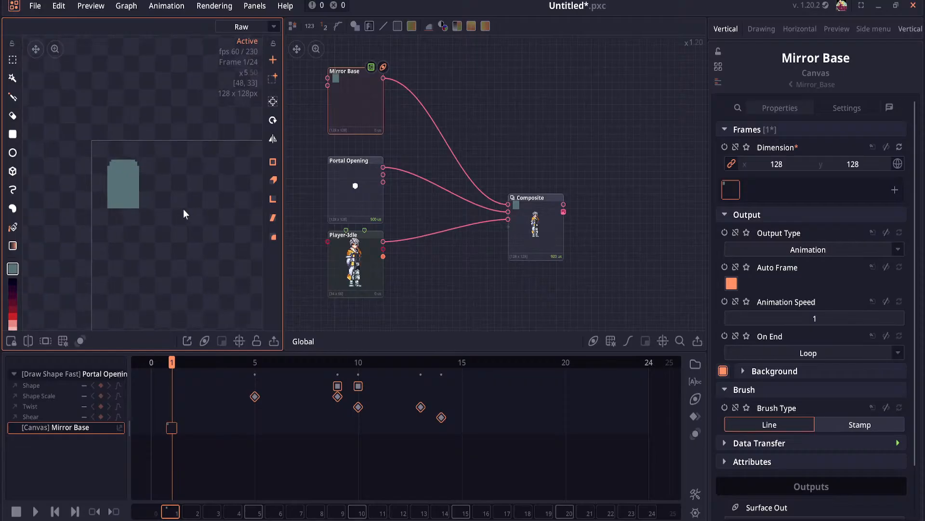
# Step: Select the whole mirror shape on the Mirror Base canvas and move it to the lower middle of the canvas
pyautogui.click(331, 258)
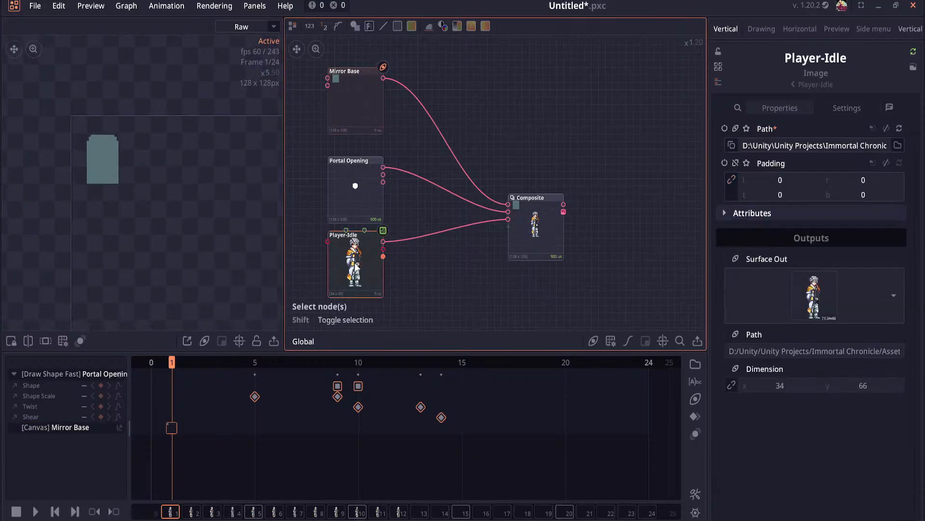
pyautogui.click(354, 118)
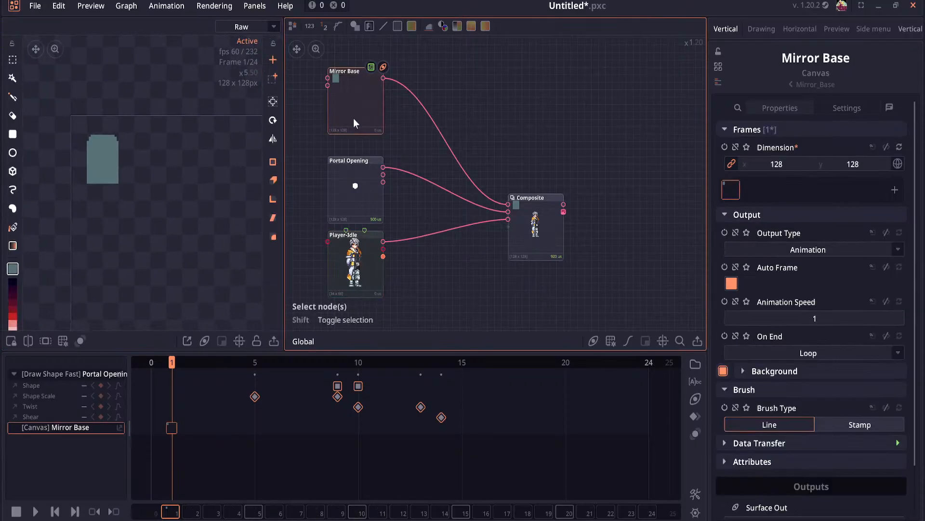
pyautogui.scroll(-3, 177, 235)
pyautogui.moveTo(177, 235); pyautogui.dragTo(132, 171)
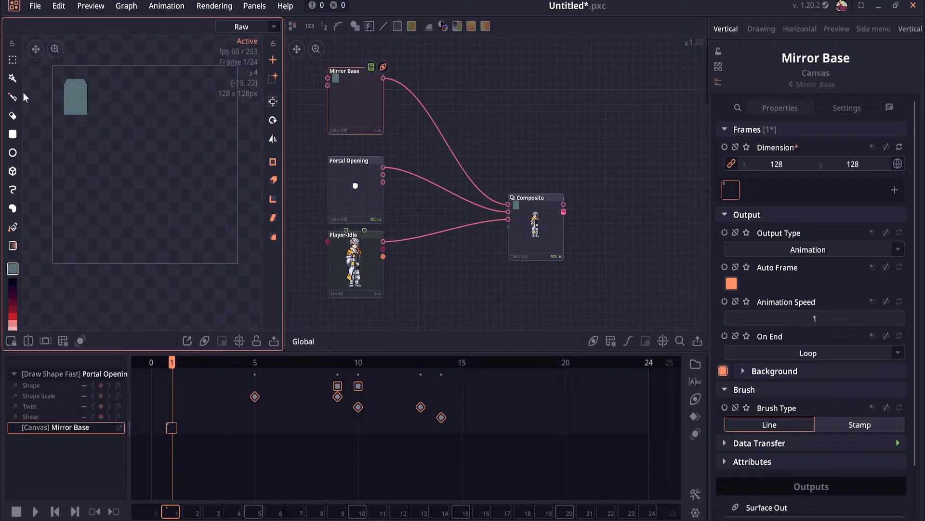
pyautogui.click(12, 60)
pyautogui.moveTo(99, 128); pyautogui.dragTo(56, 67)
pyautogui.moveTo(78, 99); pyautogui.dragTo(156, 201)
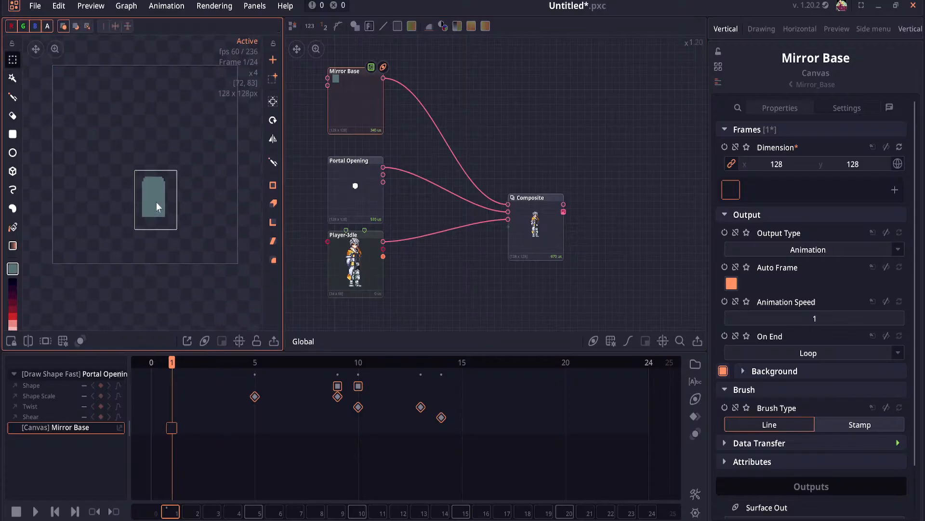
# Step: Enlarge the selected mirror shape to roughly twice its height, rest its base on the canvas's lower edge and deselect it
pyautogui.moveTo(149, 242); pyautogui.dragTo(78, 81)
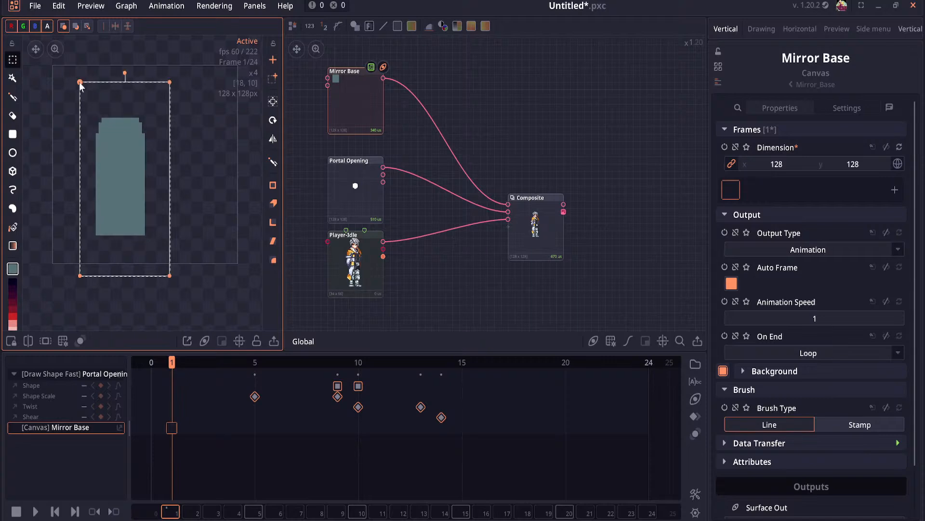
pyautogui.moveTo(131, 175); pyautogui.dragTo(159, 204)
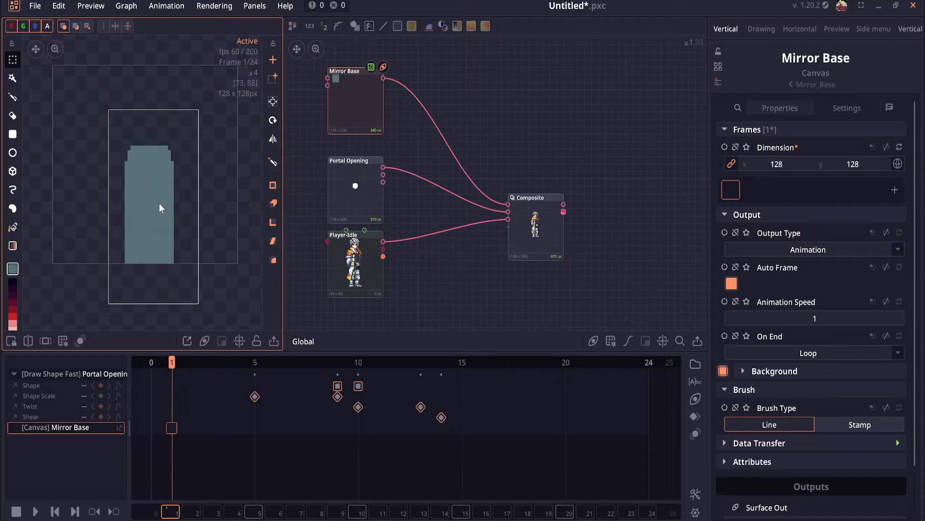
pyautogui.click(231, 290)
pyautogui.scroll(3, 453, 225)
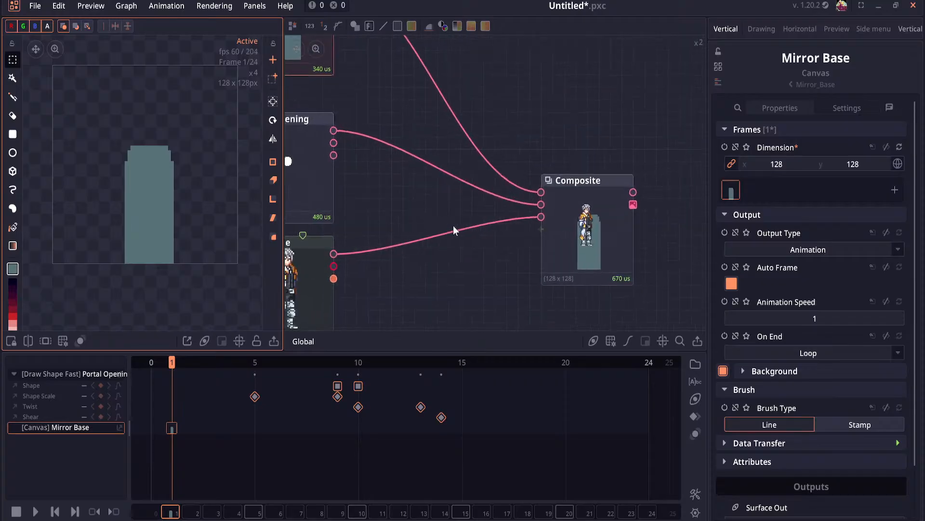
# Step: Reselect the mirror shape, enlarge it to most of the canvas height, center it on the lower edge and deselect
pyautogui.moveTo(104, 128); pyautogui.dragTo(160, 196)
pyautogui.moveTo(192, 247); pyautogui.dragTo(205, 270)
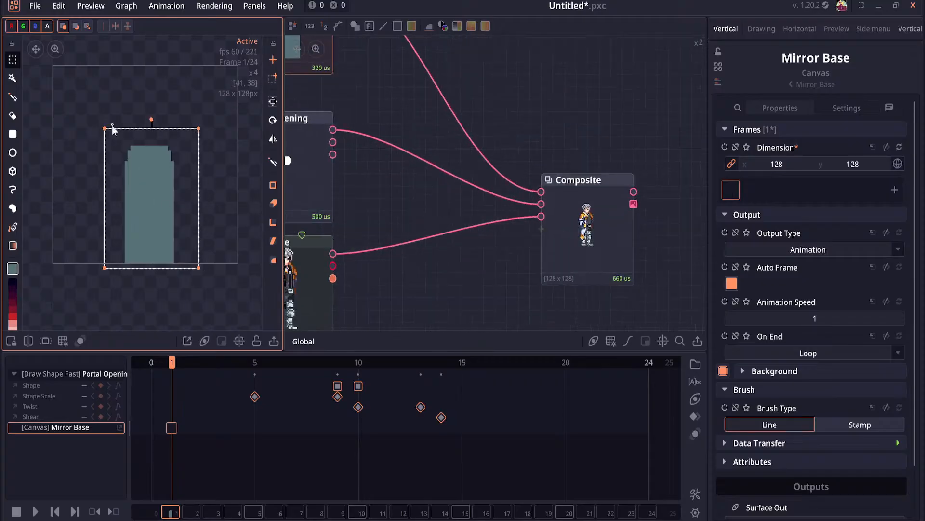
pyautogui.moveTo(105, 129); pyautogui.dragTo(82, 82)
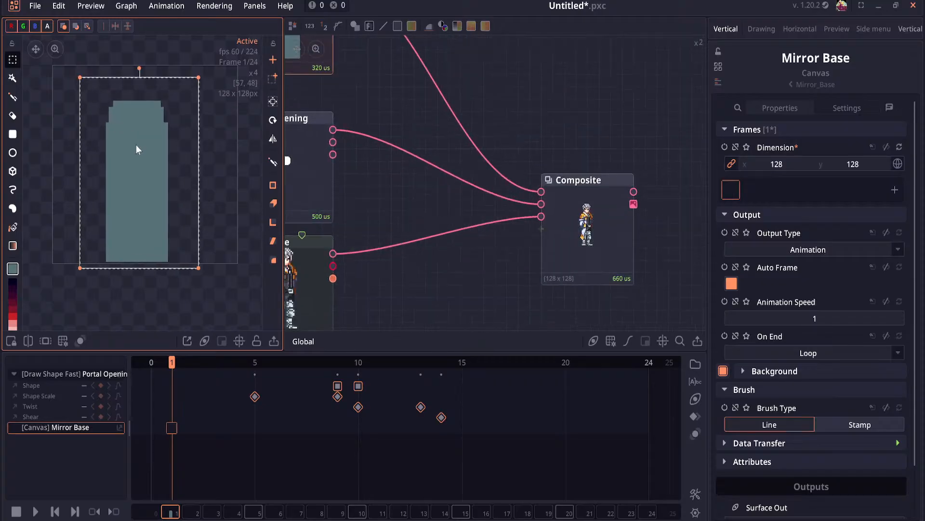
pyautogui.moveTo(140, 150); pyautogui.dragTo(143, 151)
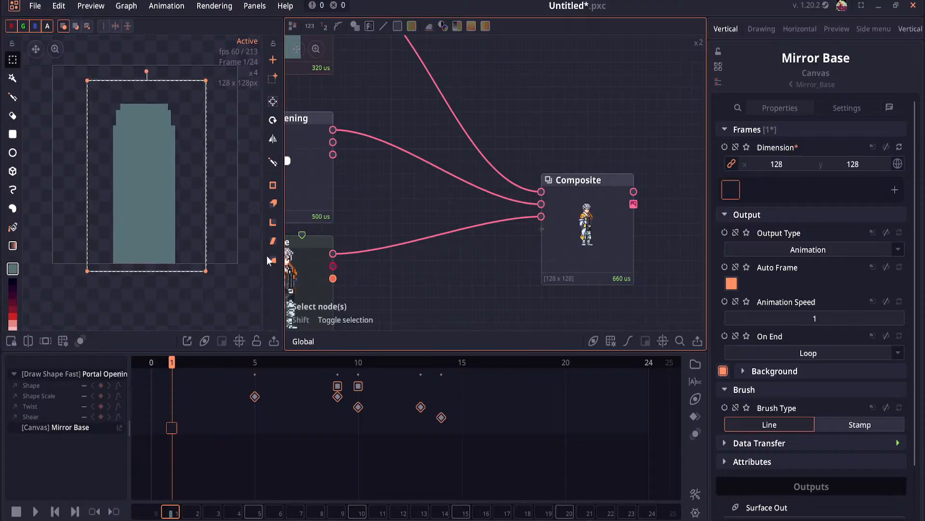
pyautogui.click(239, 282)
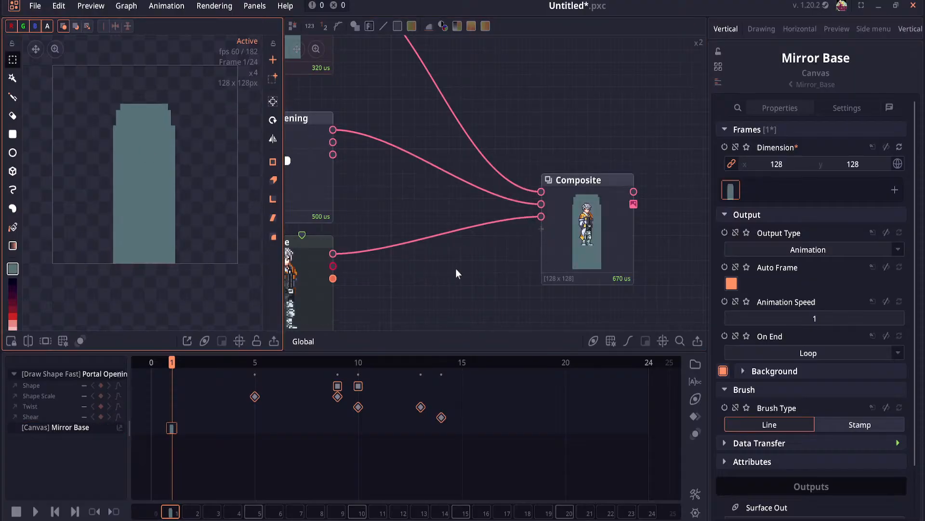
# Step: Compare the Player-Idle sprite's size with the enlarged mirror in the Composite node's preview
pyautogui.moveTo(456, 268); pyautogui.dragTo(558, 183)
pyautogui.click(406, 205)
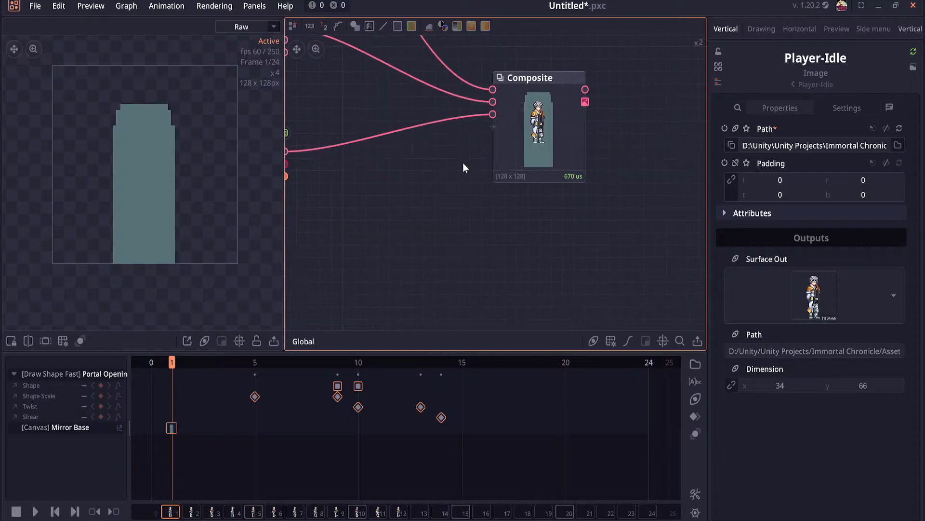
pyautogui.scroll(-1, 468, 150)
pyautogui.moveTo(468, 151); pyautogui.dragTo(511, 215)
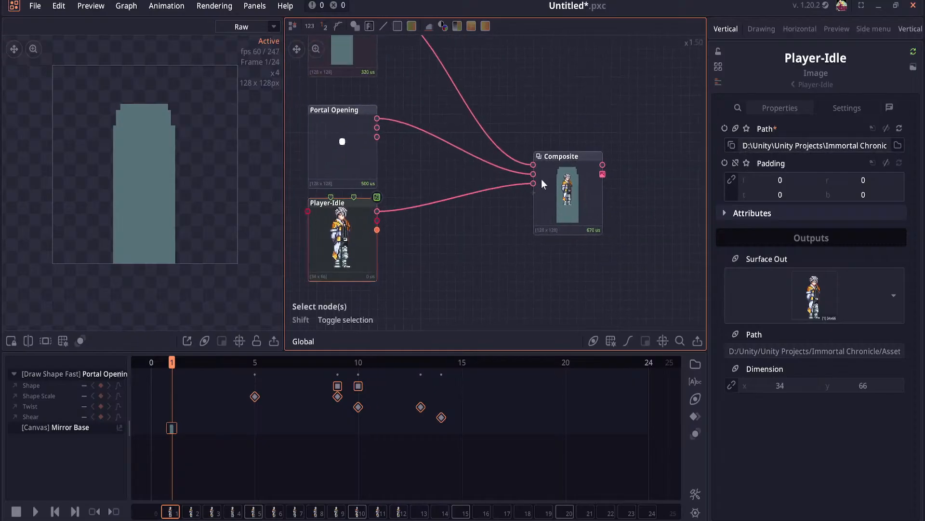
pyautogui.scroll(2, 579, 172)
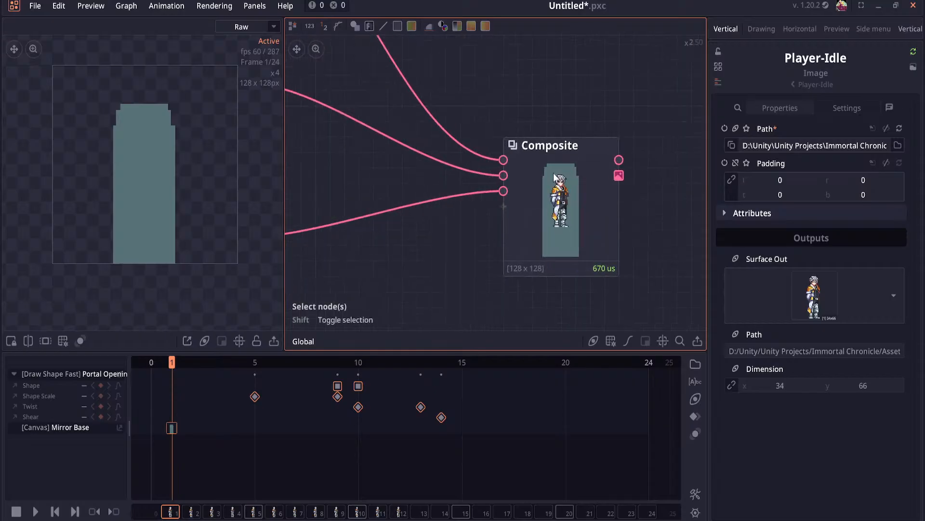
pyautogui.moveTo(402, 206); pyautogui.dragTo(502, 189)
pyautogui.scroll(-1, 420, 137)
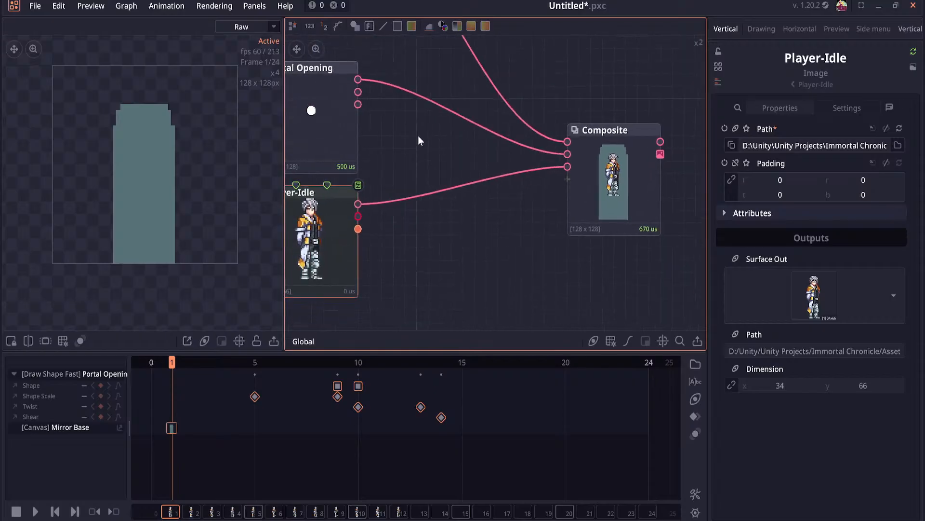
pyautogui.moveTo(419, 170); pyautogui.dragTo(494, 206)
pyautogui.moveTo(510, 248); pyautogui.dragTo(318, 237)
pyautogui.scroll(2, 422, 254)
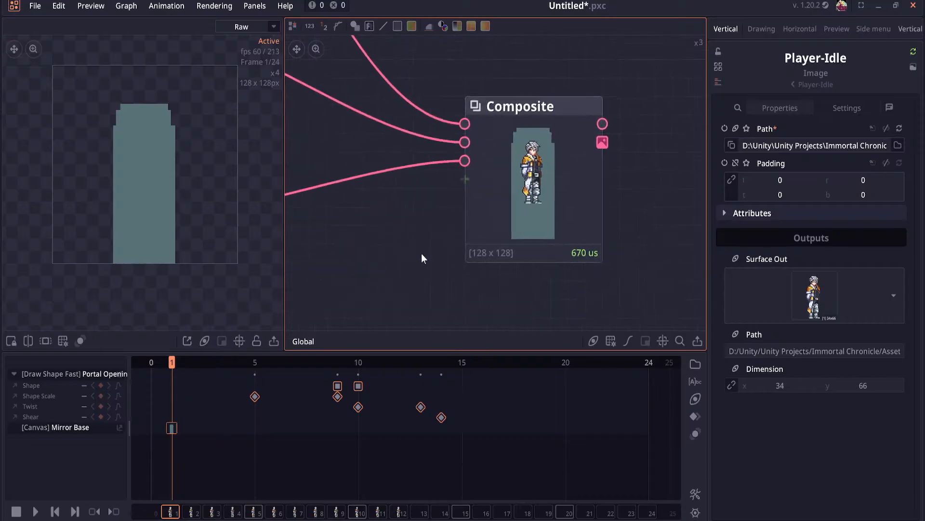
pyautogui.moveTo(482, 236); pyautogui.dragTo(465, 226)
# Step: Play the animation from frame 1 to watch the portal grow over the mirror, then stop playback
pyautogui.moveTo(172, 362); pyautogui.dragTo(164, 400)
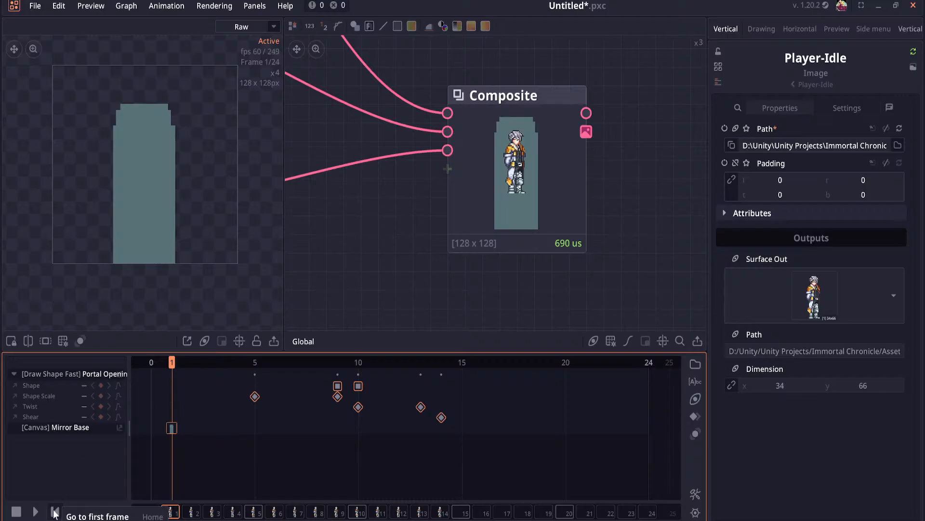
pyautogui.click(36, 510)
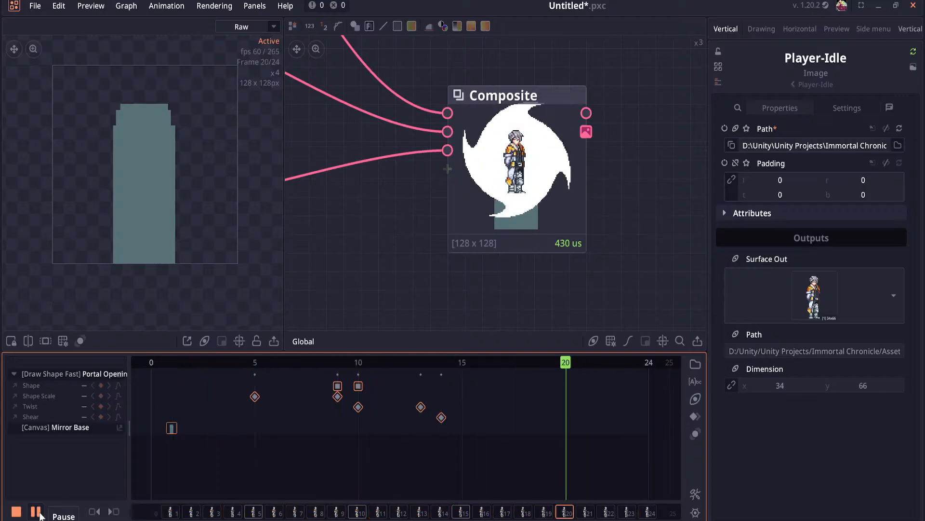
pyautogui.click(36, 512)
# Step: Add a Shape Scale keyframe for Portal Opening at frame 1
pyautogui.moveTo(173, 370); pyautogui.dragTo(255, 397)
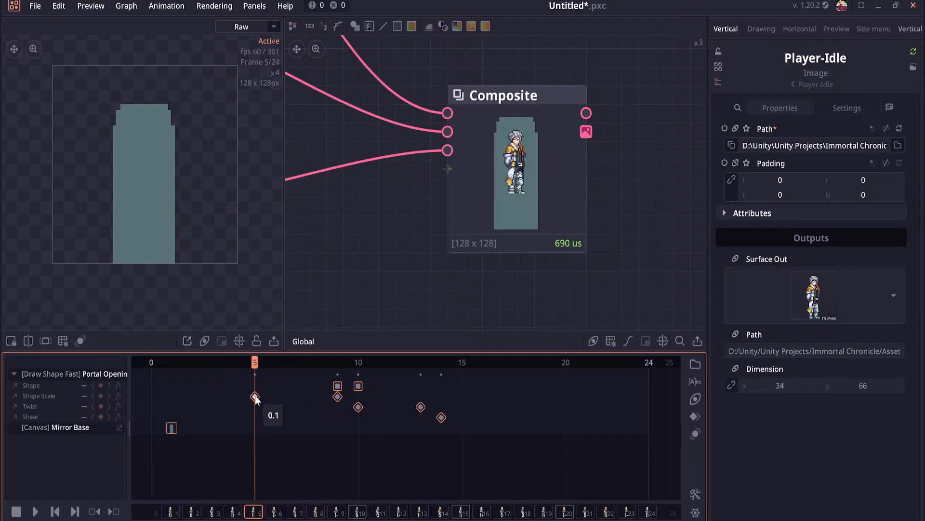
pyautogui.moveTo(254, 363); pyautogui.dragTo(154, 370)
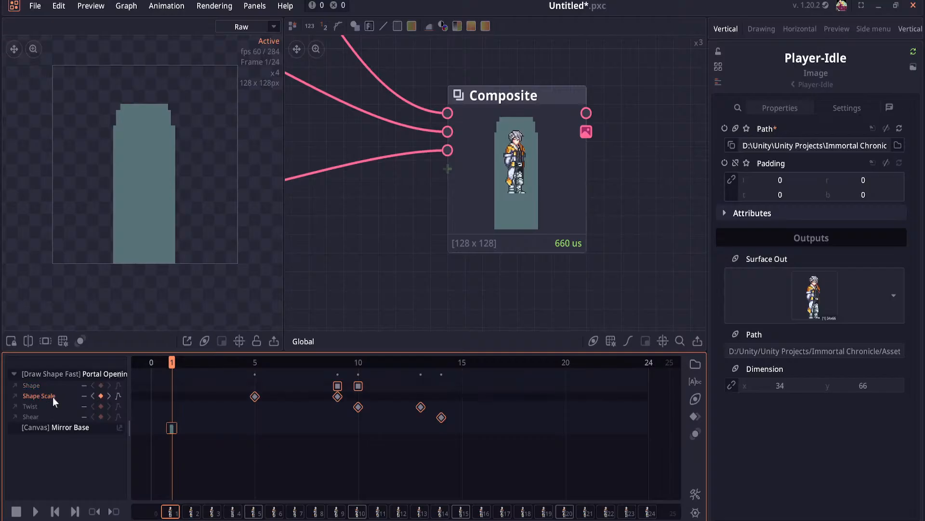
pyautogui.click(101, 396)
pyautogui.click(172, 397)
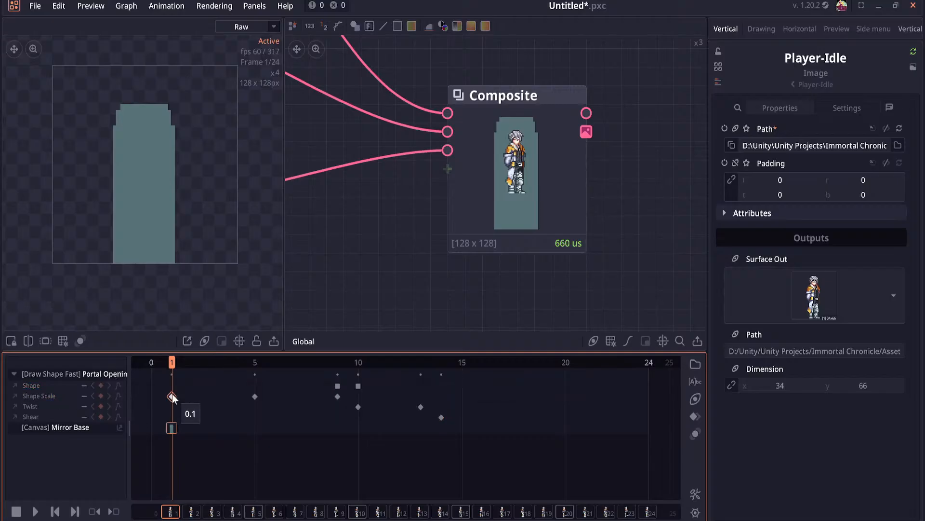
# Step: Open Portal Opening's Shape Scale value for editing and inspect the Composite preview at frame 1
pyautogui.click(298, 145)
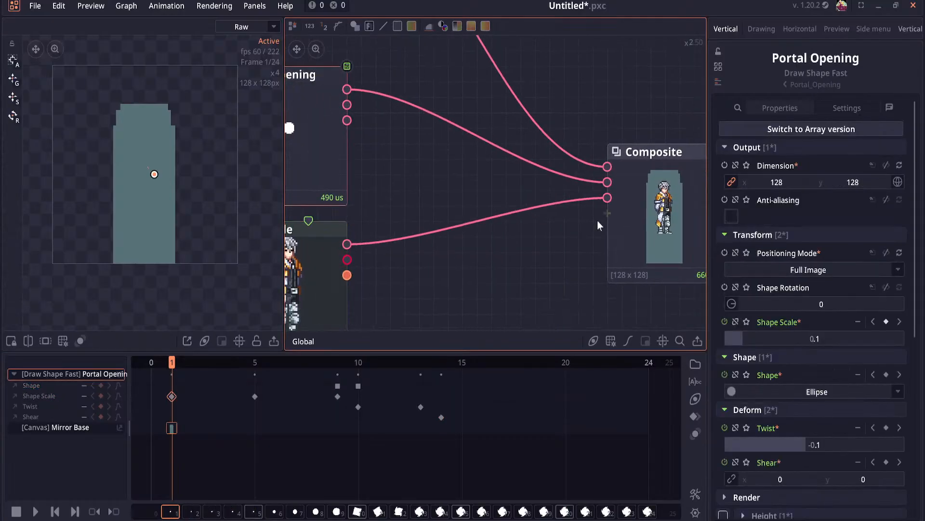
pyautogui.click(830, 339)
pyautogui.moveTo(585, 261); pyautogui.dragTo(671, 231)
pyautogui.moveTo(568, 248); pyautogui.dragTo(329, 281)
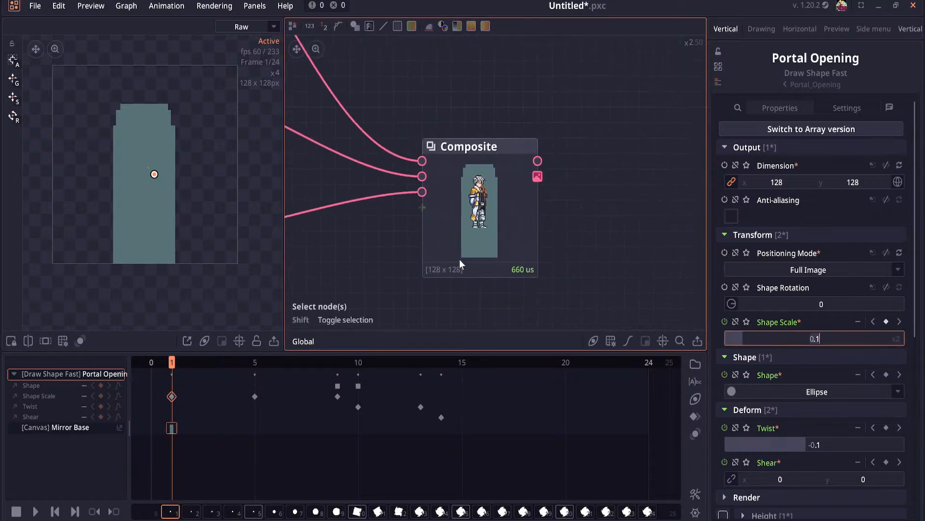
pyautogui.scroll(1, 424, 265)
# Step: Disconnect Player-Idle from the Composite node and save the project
pyautogui.click(371, 184)
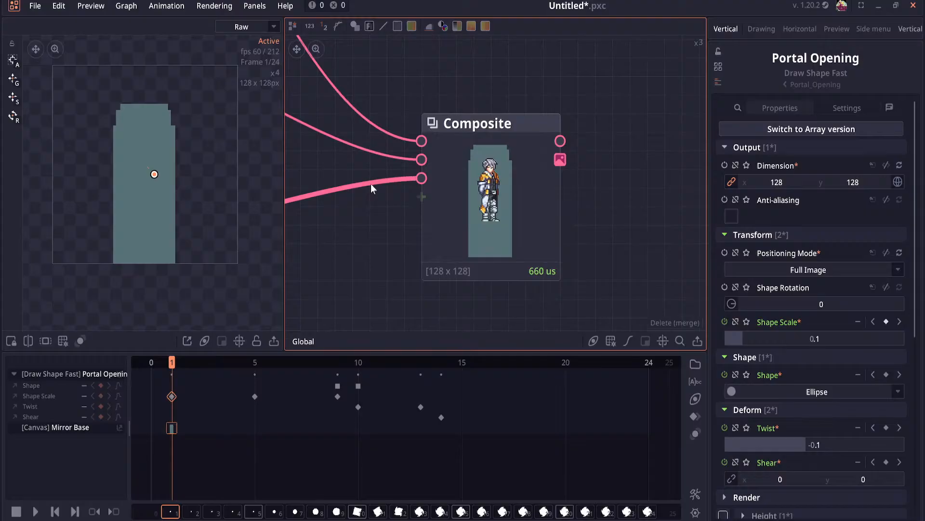
pyautogui.moveTo(390, 211); pyautogui.dragTo(441, 212)
pyautogui.scroll(-2, 526, 225)
pyautogui.click(430, 256)
pyautogui.hotkey('ctrl', 's')
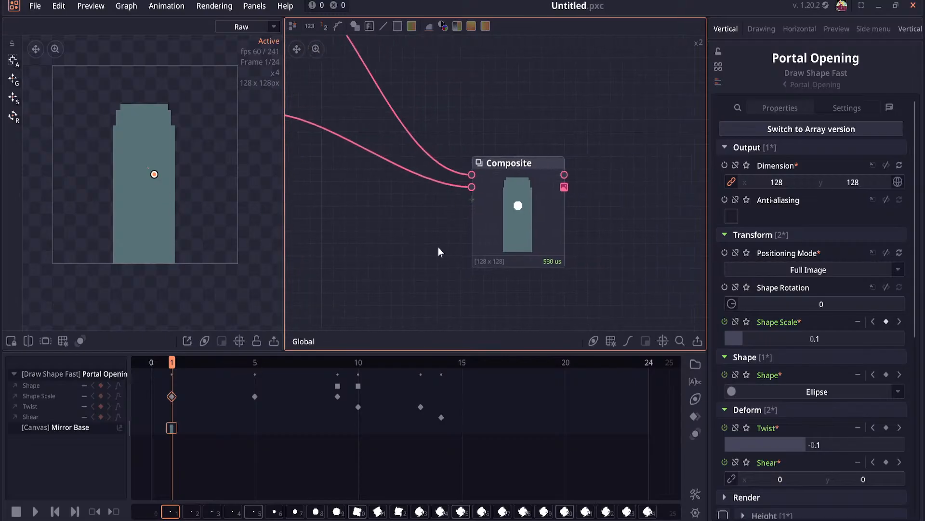
# Step: Show the Portal Opening node's output in the preview
pyautogui.moveTo(446, 226); pyautogui.dragTo(584, 226)
pyautogui.click(348, 167)
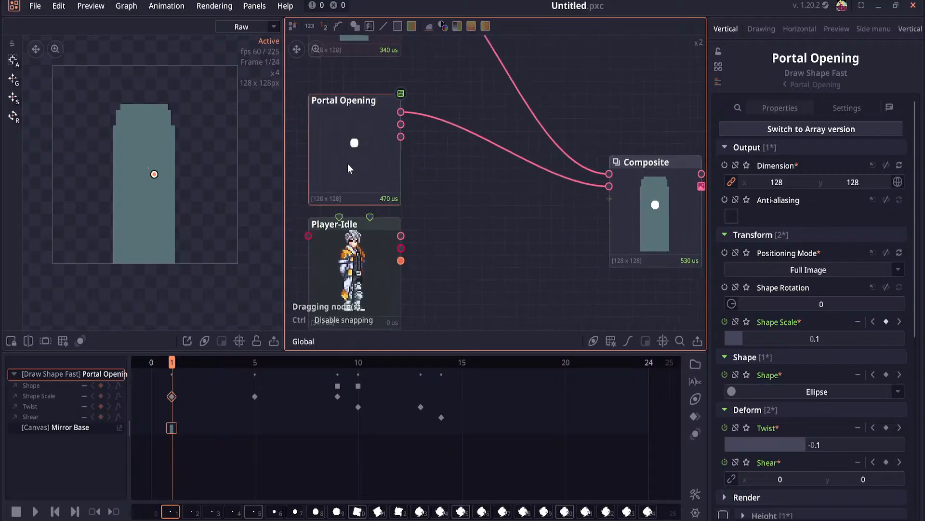
pyautogui.doubleClick(331, 181)
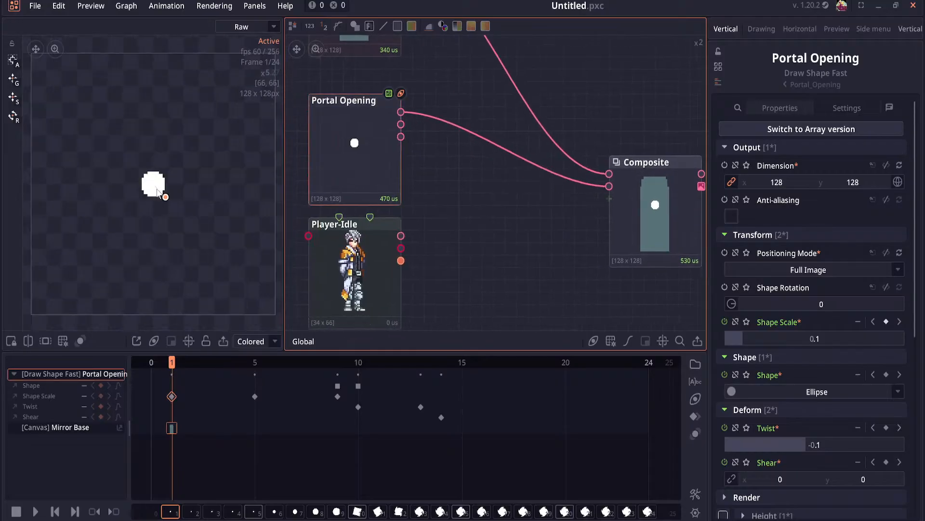
# Step: Try to select and move the white portal circle directly in the preview, then undo the last change
pyautogui.click(159, 193)
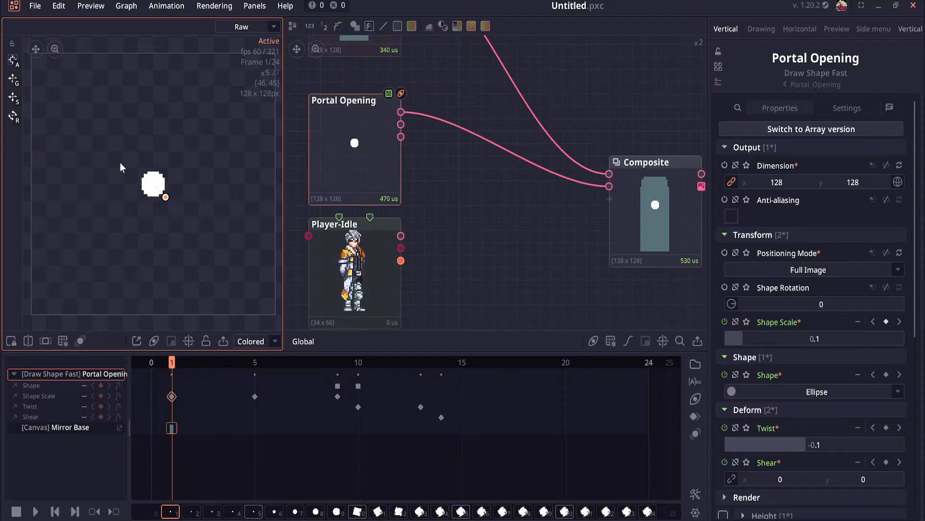
pyautogui.moveTo(124, 161); pyautogui.dragTo(190, 218)
pyautogui.moveTo(154, 187); pyautogui.dragTo(157, 208)
pyautogui.moveTo(129, 166); pyautogui.dragTo(167, 202)
pyautogui.click(143, 204)
pyautogui.hotkey('ctrl', 'z')
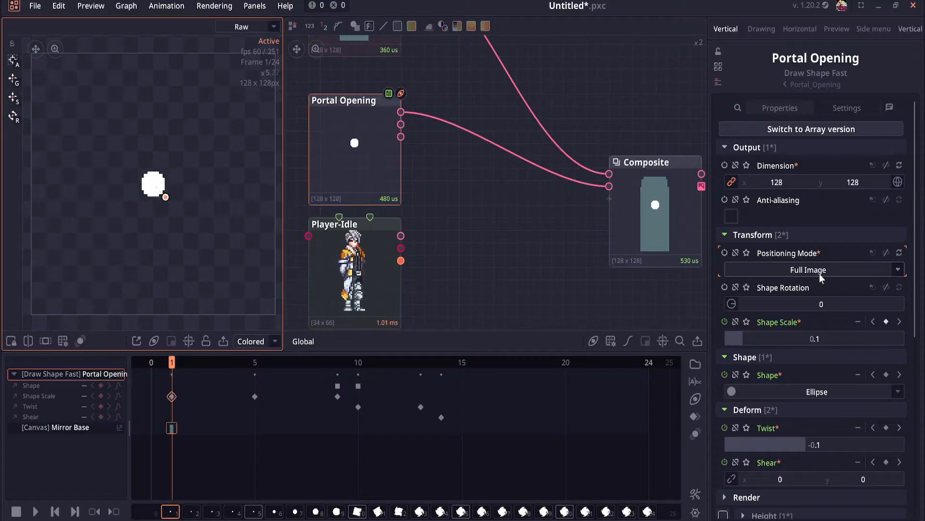
# Step: Change the Portal Opening node's Positioning Mode to Center + Scale
pyautogui.scroll(-5, 815, 271)
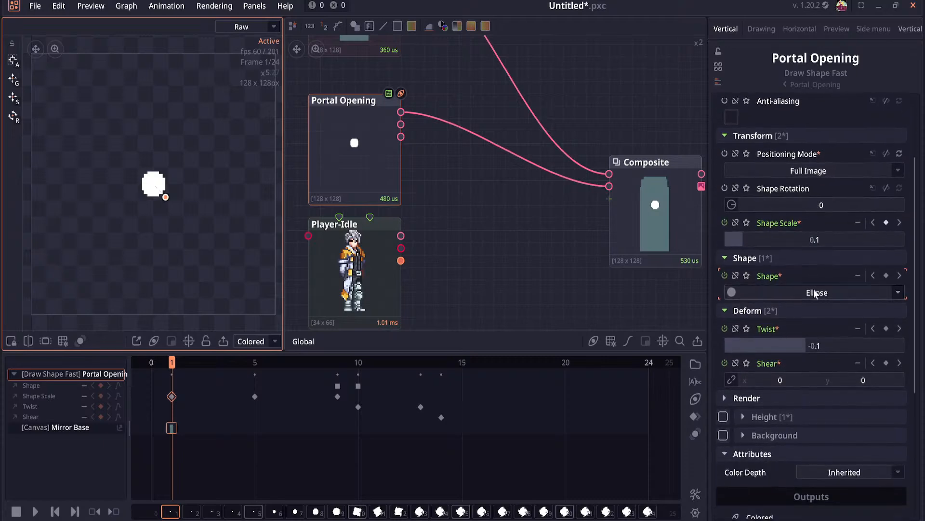
pyautogui.scroll(-2, 819, 311)
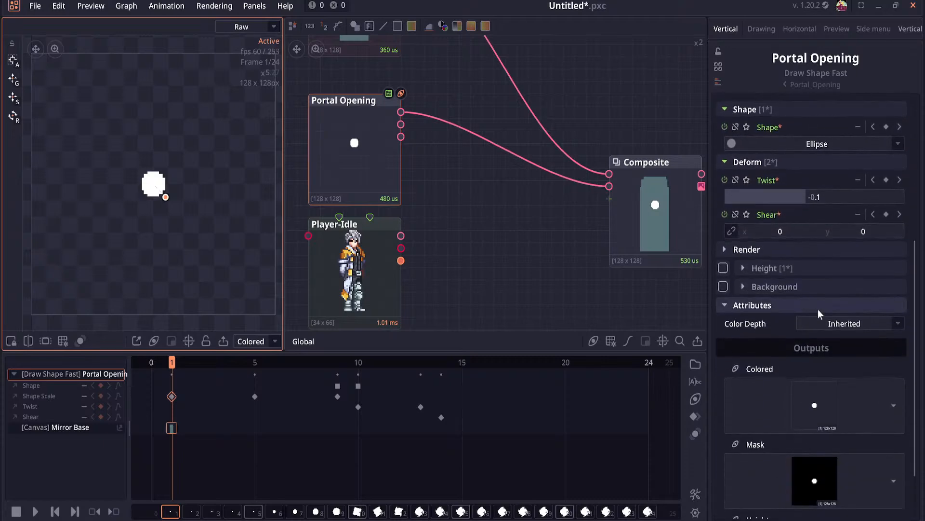
pyautogui.scroll(5, 818, 314)
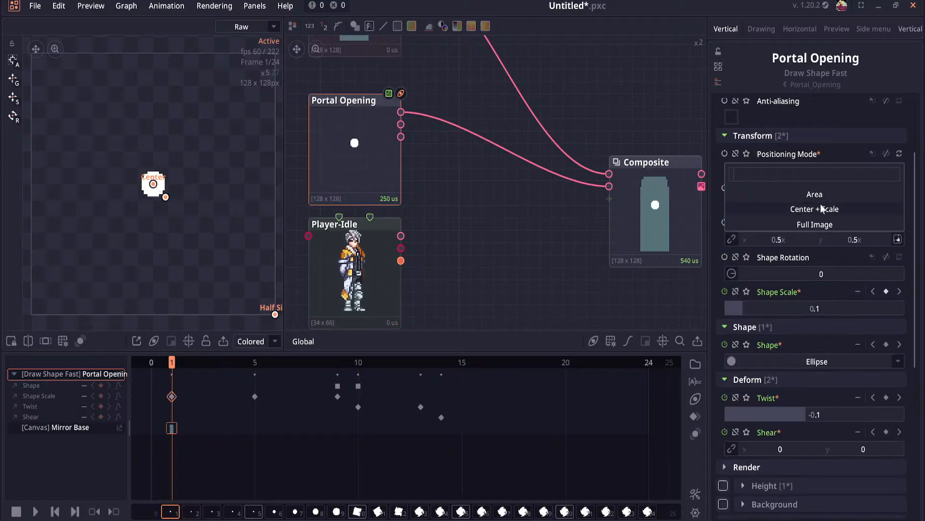
pyautogui.click(819, 208)
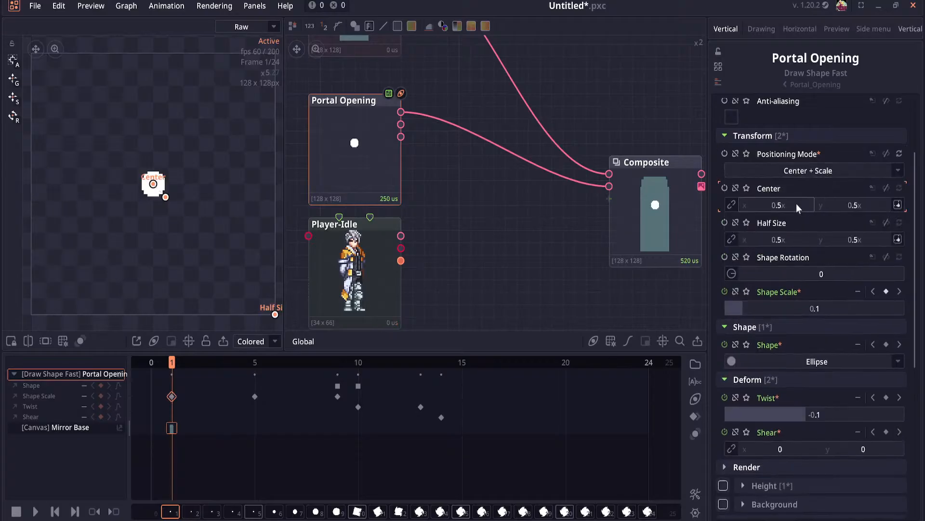
# Step: Try the portal shape's Center Y at 0.25, then at 0.75
pyautogui.moveTo(854, 206); pyautogui.dragTo(851, 207)
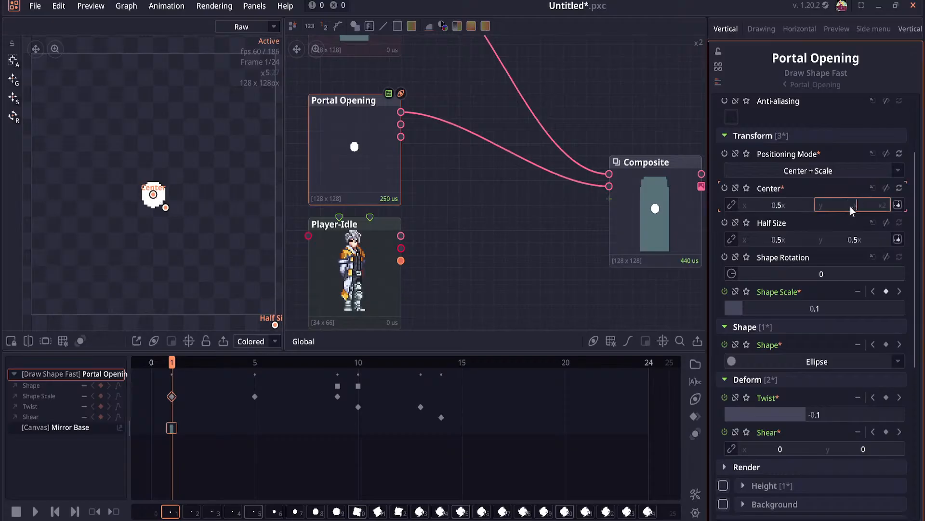
pyautogui.write('.25')
pyautogui.press('Return')
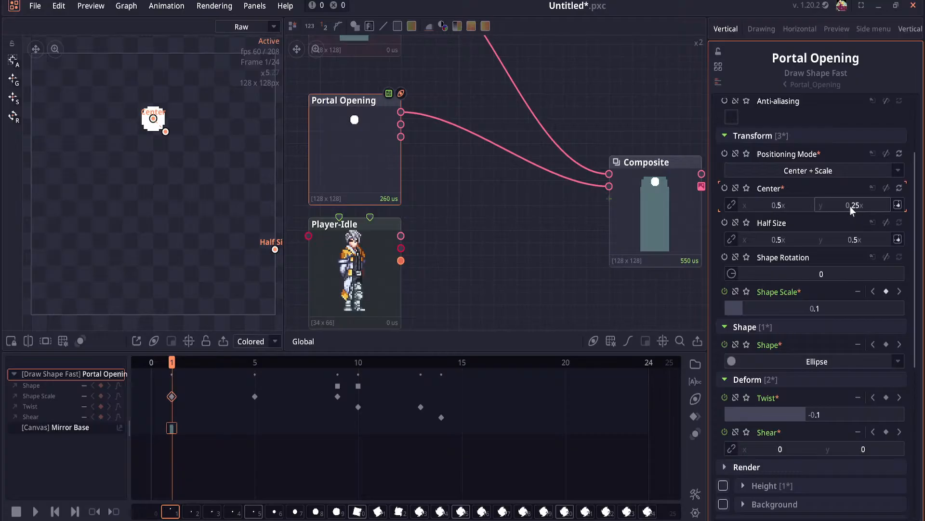
pyautogui.click(851, 206)
pyautogui.press('Return')
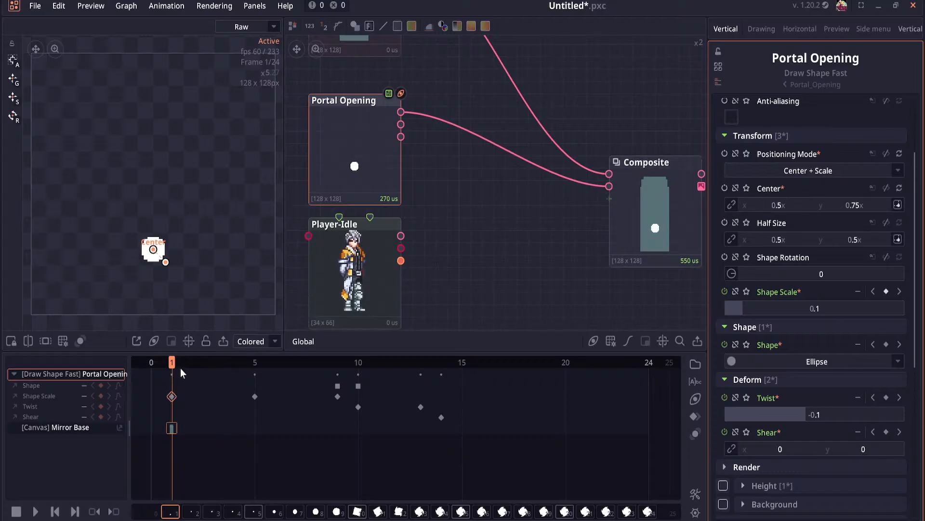
# Step: Set the portal's Center Y to 0.5 at frame 5, then return to frame 1
pyautogui.moveTo(182, 373); pyautogui.dragTo(253, 377)
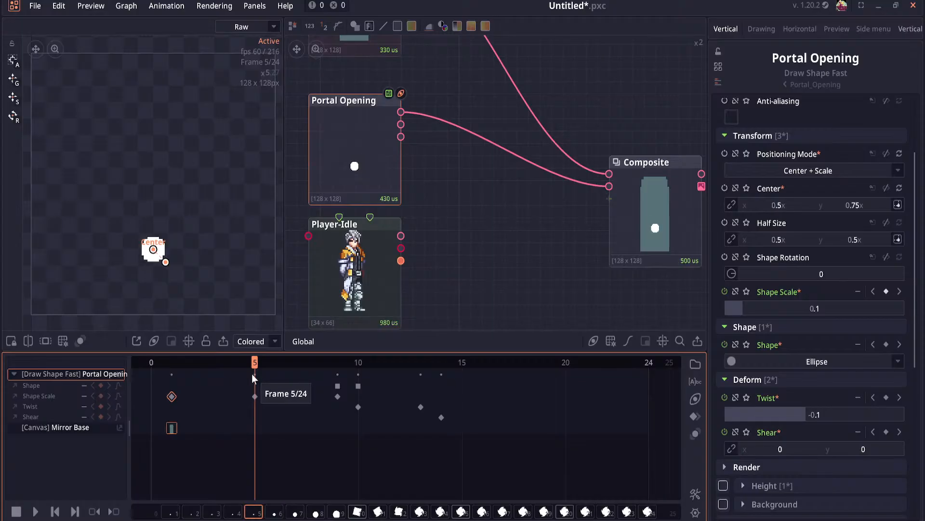
pyautogui.click(857, 210)
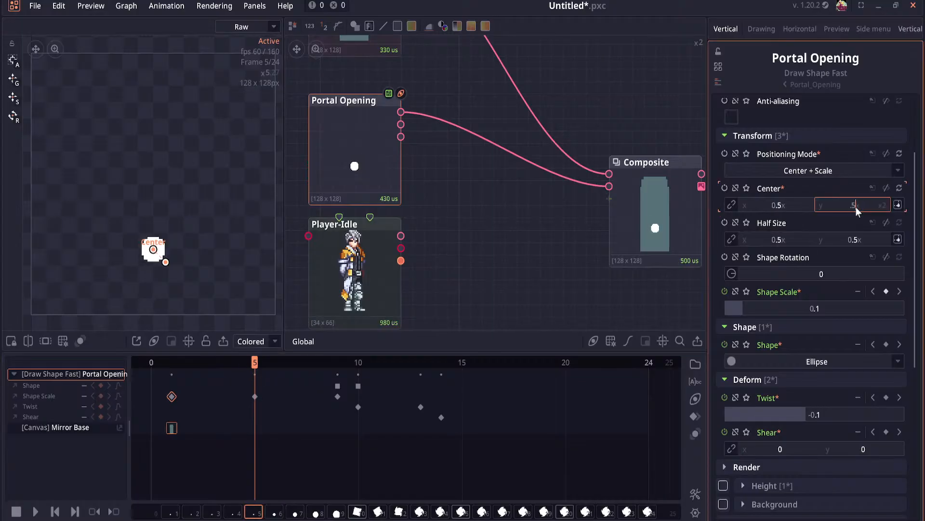
pyautogui.press('Return')
pyautogui.moveTo(256, 361); pyautogui.dragTo(178, 366)
pyautogui.moveTo(511, 231); pyautogui.dragTo(388, 236)
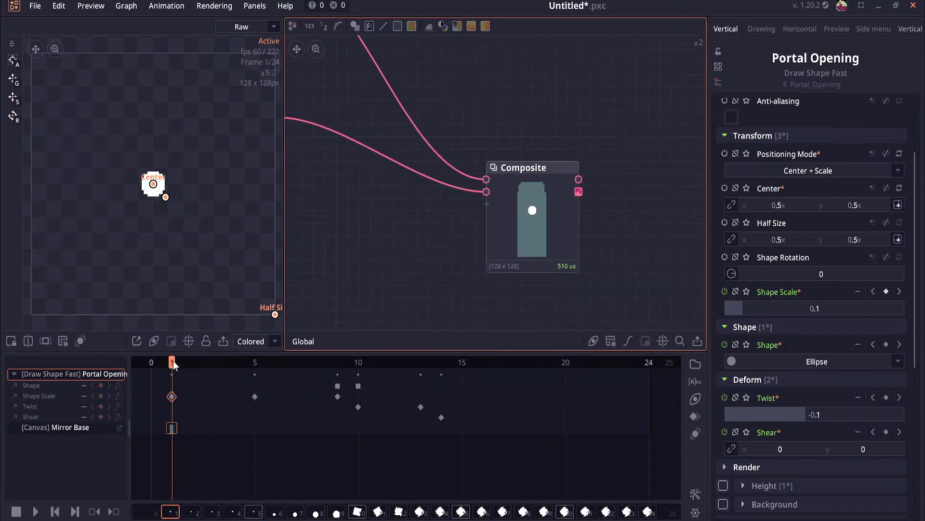
pyautogui.moveTo(174, 365)
pyautogui.mouseDown()
pyautogui.moveTo(251, 372)
pyautogui.moveTo(173, 372)
pyautogui.mouseUp()
# Step: Set the portal's Center Y to 0.25 at frame 1 and turn on animation for Center
pyautogui.click(835, 207)
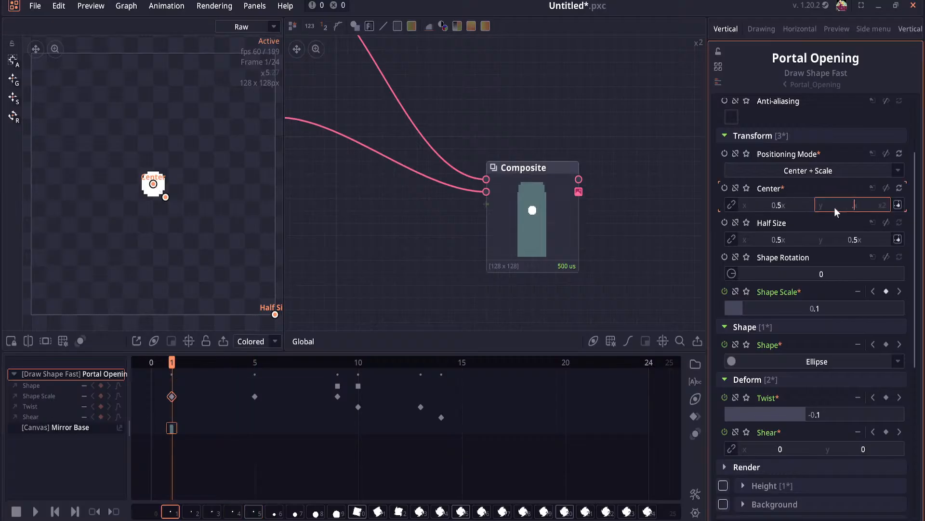
pyautogui.write('0.25')
pyautogui.press('Return')
pyautogui.click(723, 188)
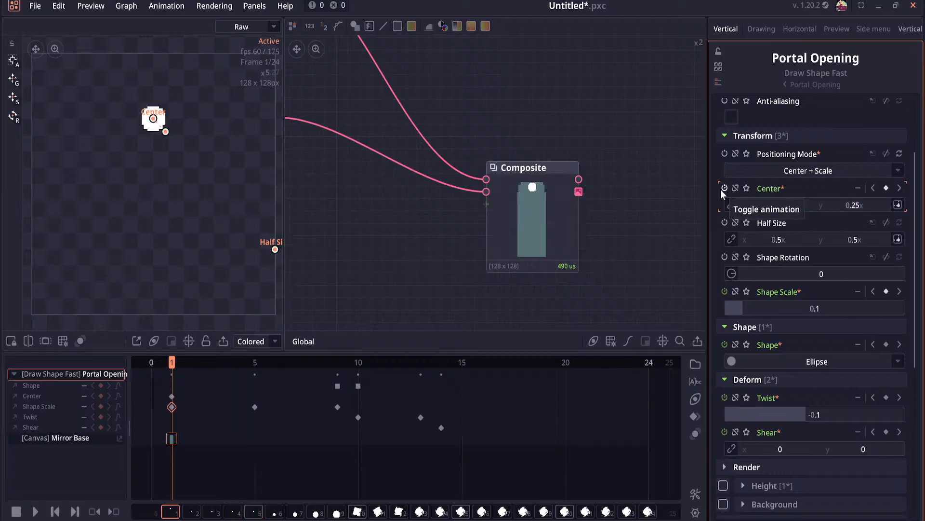
# Step: Keyframe the portal's Center Y at 0.5 on frame 5
pyautogui.click(256, 372)
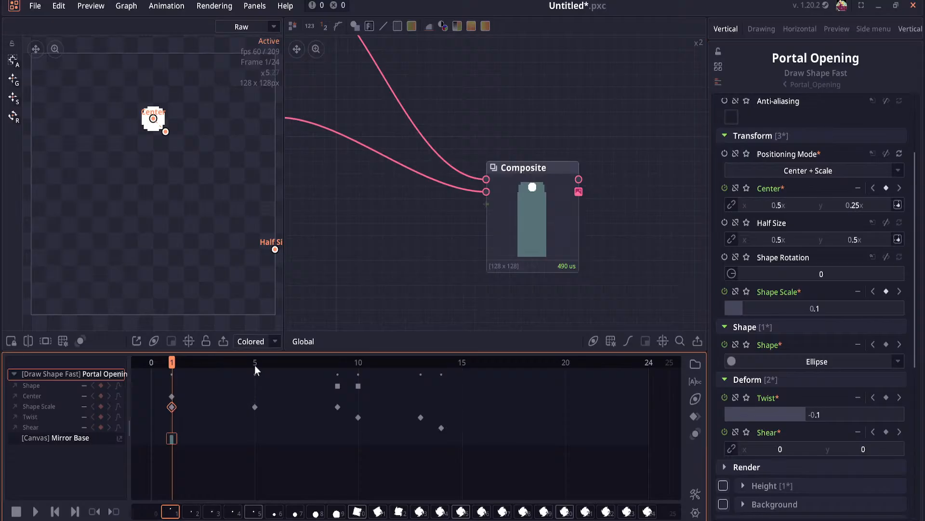
pyautogui.click(857, 204)
pyautogui.write('0.5')
pyautogui.press('Return')
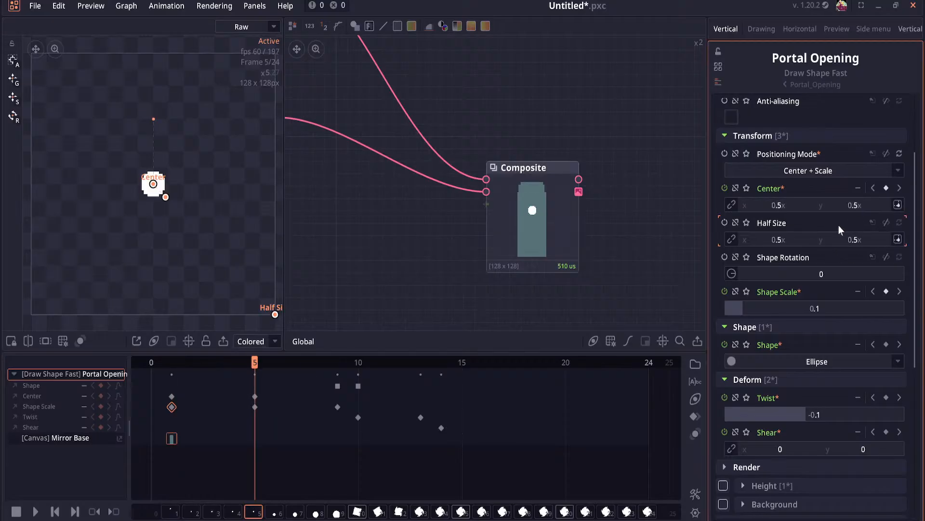
# Step: Scrub to frame 20 and examine the portal's shape, rotation and deform properties beside the Composite result
pyautogui.moveTo(252, 362); pyautogui.dragTo(440, 372)
pyautogui.scroll(2, 479, 221)
pyautogui.scroll(-1, 453, 385)
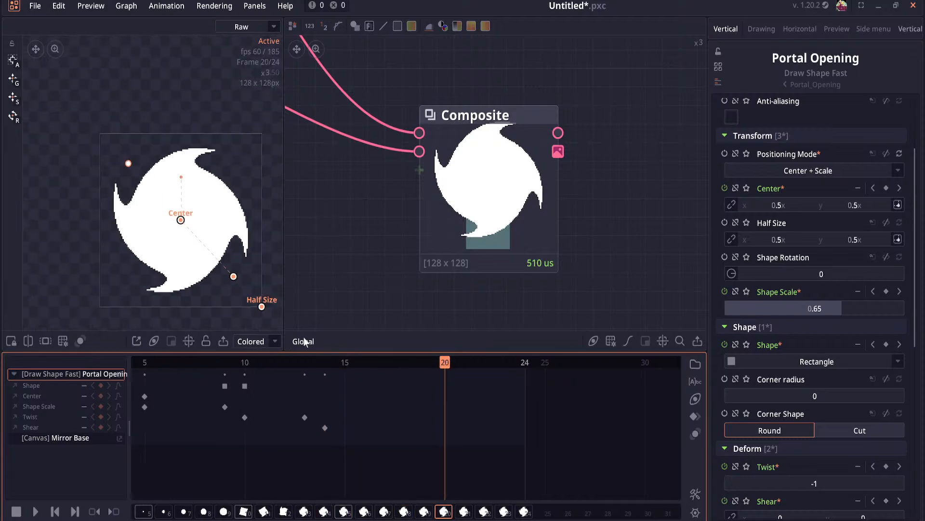
pyautogui.scroll(-1, 799, 248)
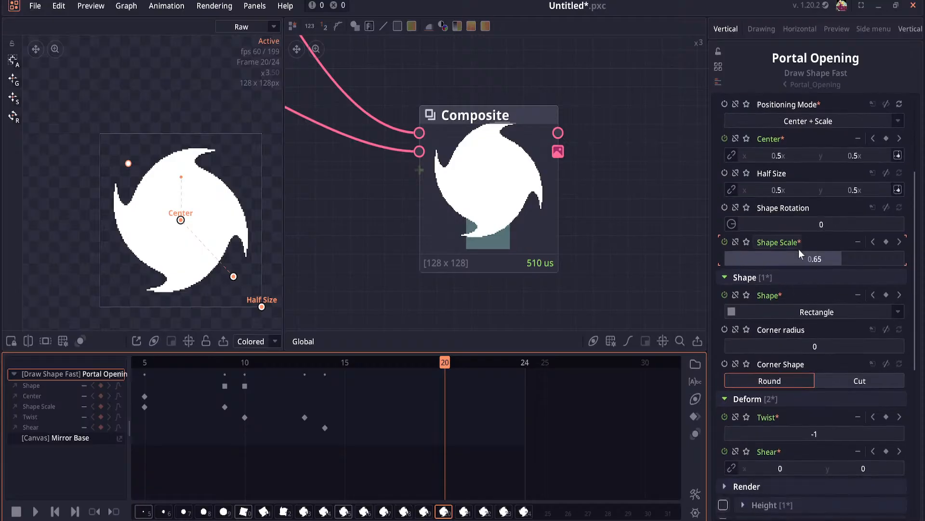
pyautogui.scroll(-1, 632, 282)
pyautogui.scroll(-3, 806, 337)
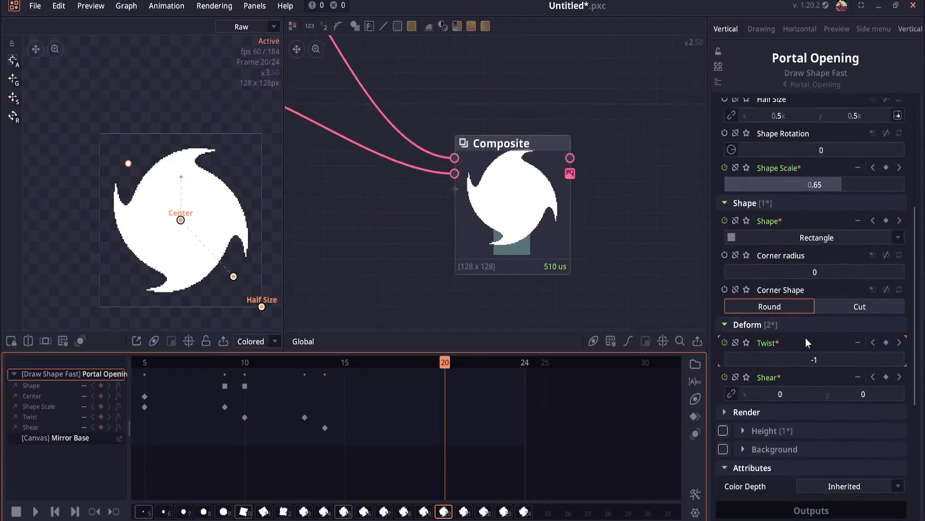
pyautogui.scroll(3, 821, 330)
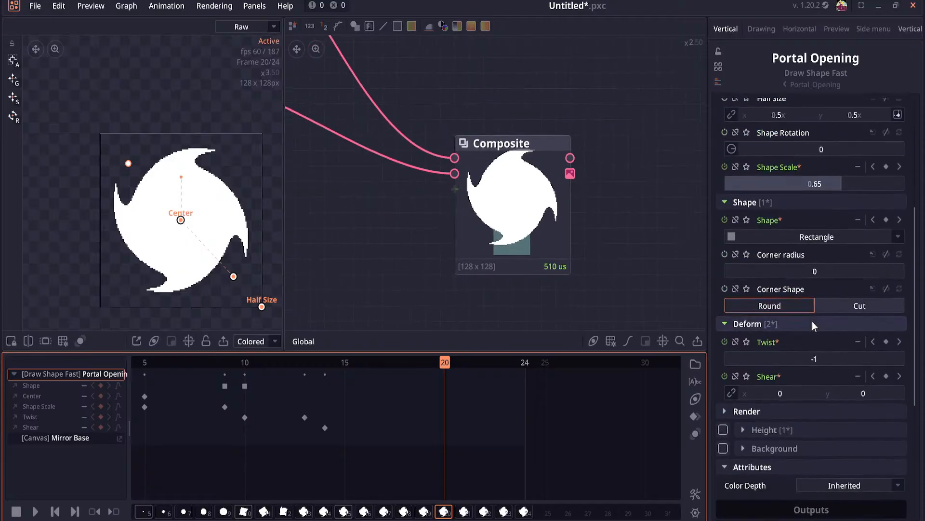
# Step: Try a slight Shape Rotation of 2.3 on the portal, then reset it to 0
pyautogui.moveTo(772, 224); pyautogui.dragTo(782, 224)
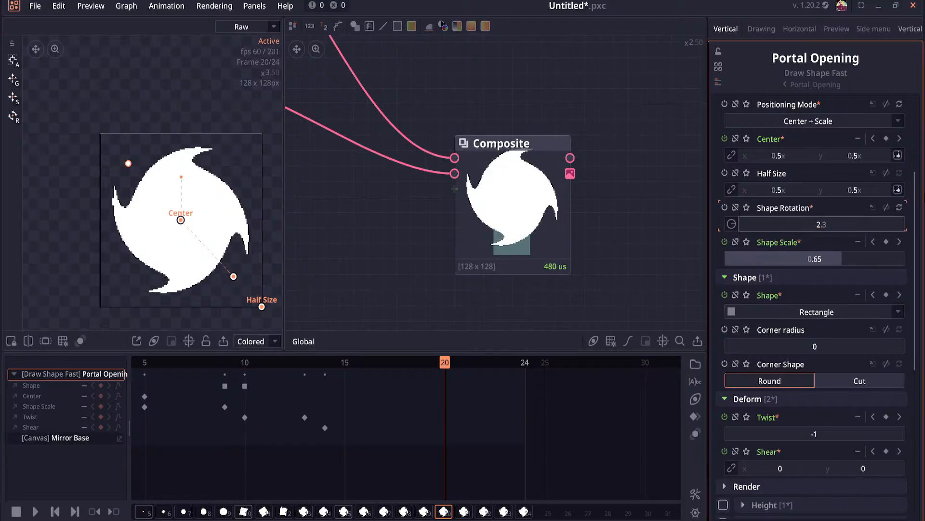
pyautogui.press('Return')
pyautogui.click(841, 225)
pyautogui.write('0')
pyautogui.press('Return')
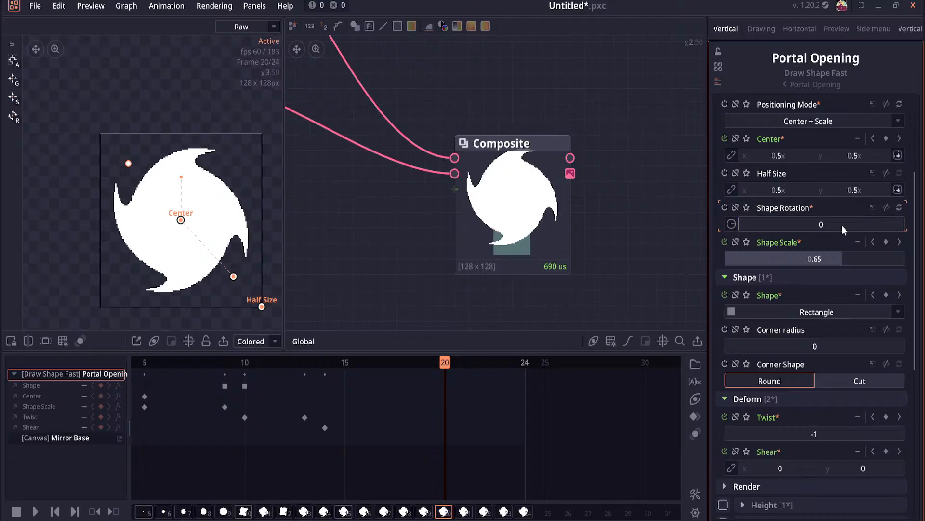
# Step: Animate Shape Rotation with keyframes of 180 at frame 20 and 0 at frame 14
pyautogui.click(725, 207)
pyautogui.click(831, 221)
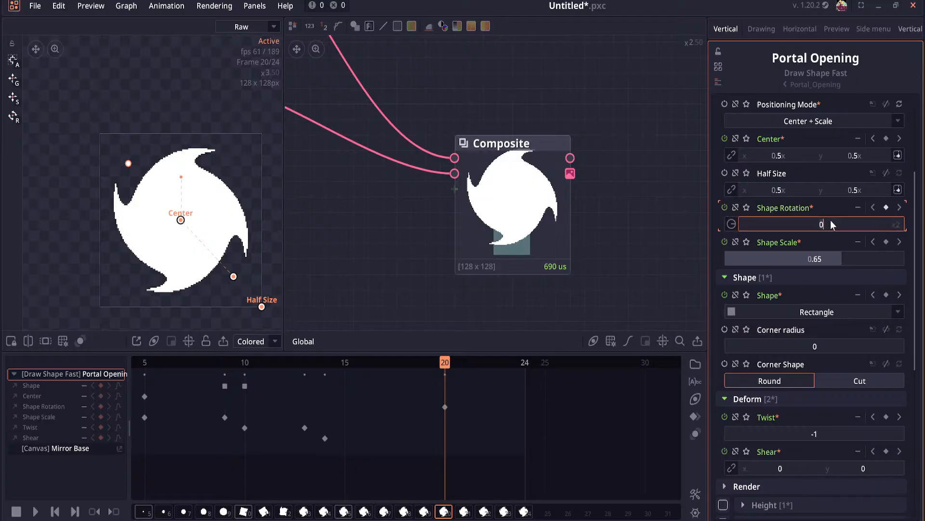
pyautogui.write('180')
pyautogui.press('Return')
pyautogui.moveTo(345, 363); pyautogui.dragTo(329, 363)
pyautogui.click(827, 224)
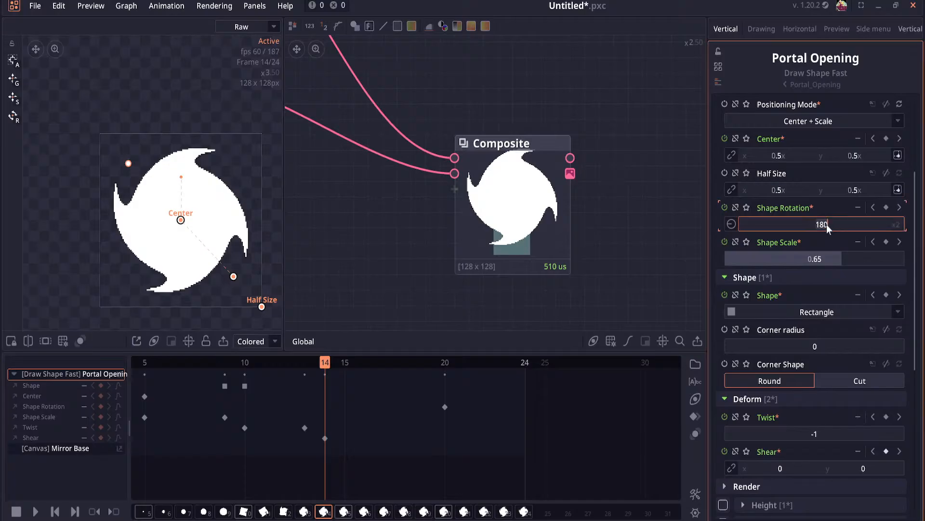
pyautogui.press('Return')
# Step: Scrub back to frame 5 to review the portal's shape and position against the mirror base
pyautogui.moveTo(326, 364); pyautogui.dragTo(236, 372)
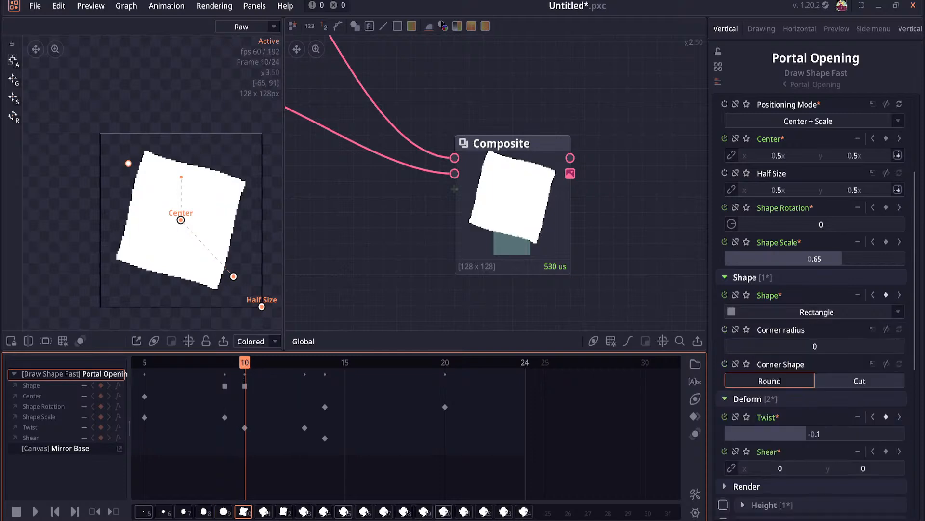
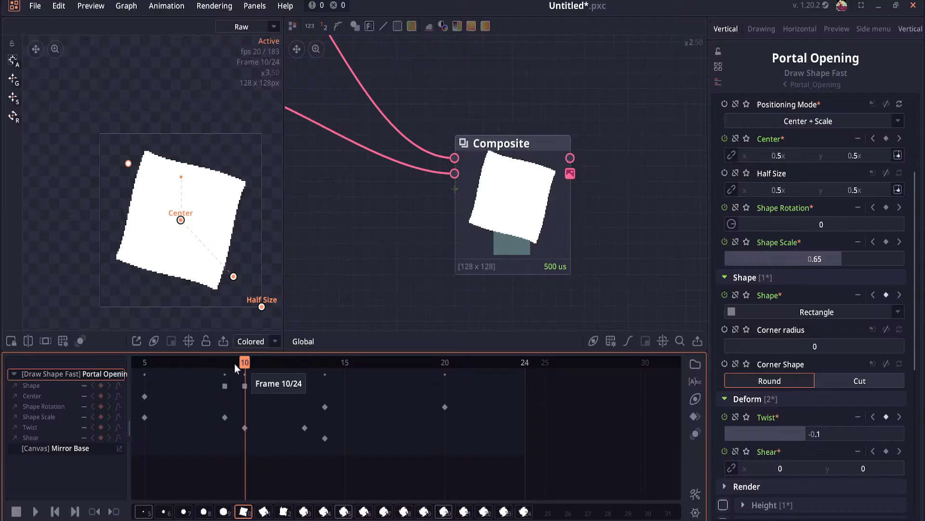
pyautogui.moveTo(234, 364); pyautogui.dragTo(147, 380)
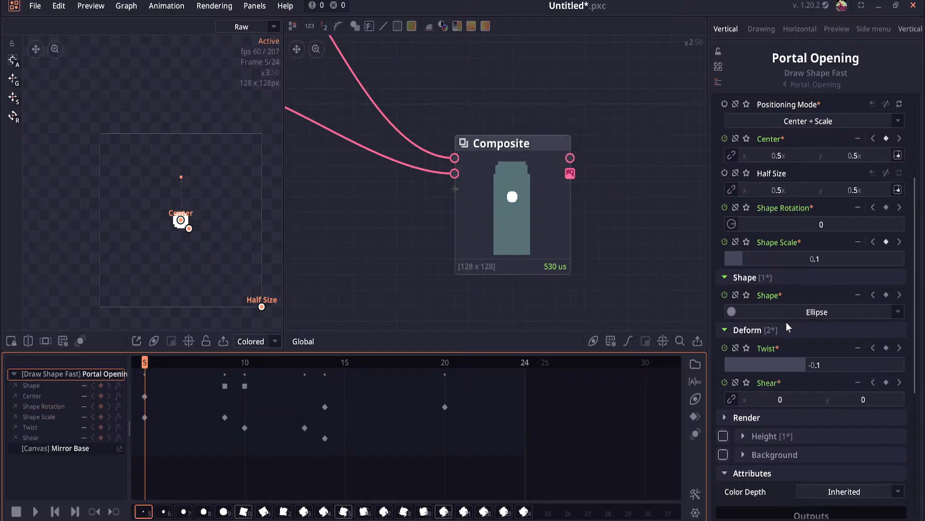
pyautogui.scroll(2, 785, 322)
pyautogui.scroll(1, 788, 320)
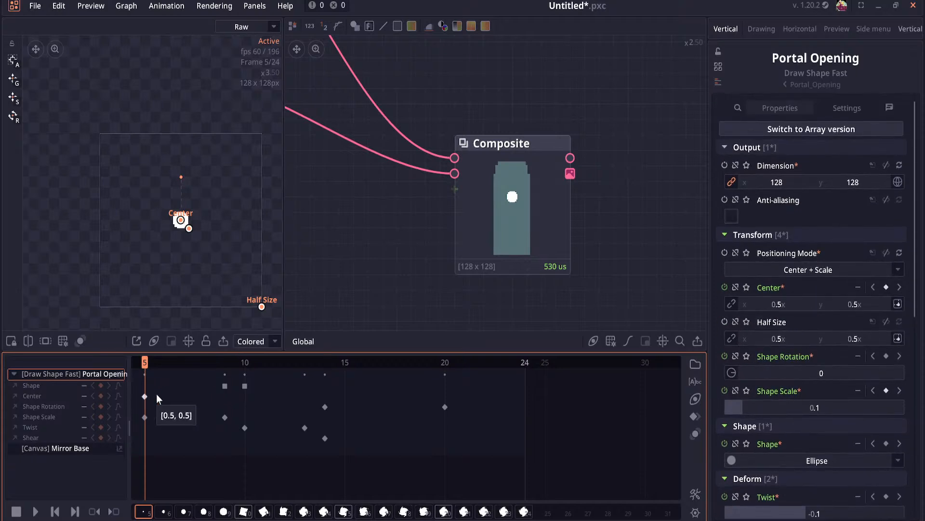
# Step: Set the portal's Center Y keyframe on frame 5 to 0.25
pyautogui.moveTo(146, 363)
pyautogui.mouseDown()
pyautogui.moveTo(220, 367)
pyautogui.moveTo(150, 368)
pyautogui.mouseUp()
pyautogui.click(780, 305)
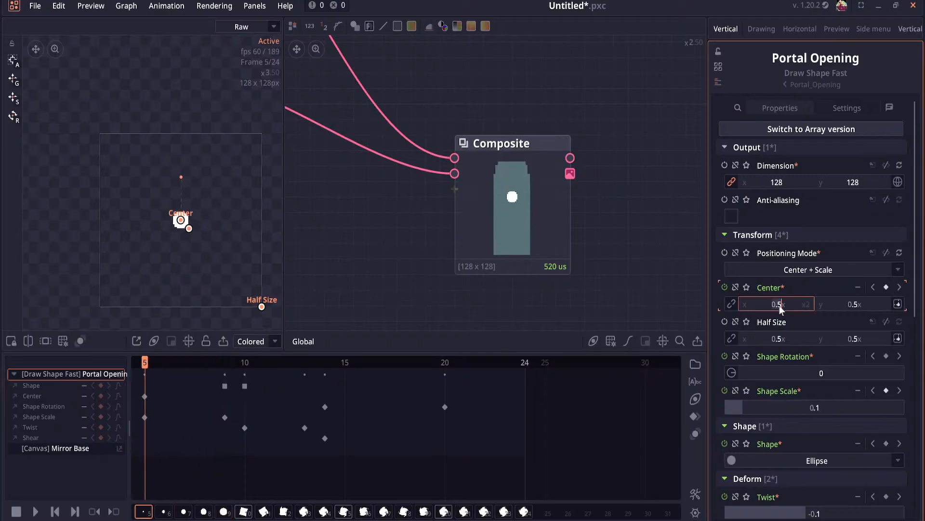
pyautogui.click(866, 310)
pyautogui.write('.25')
pyautogui.press('Return')
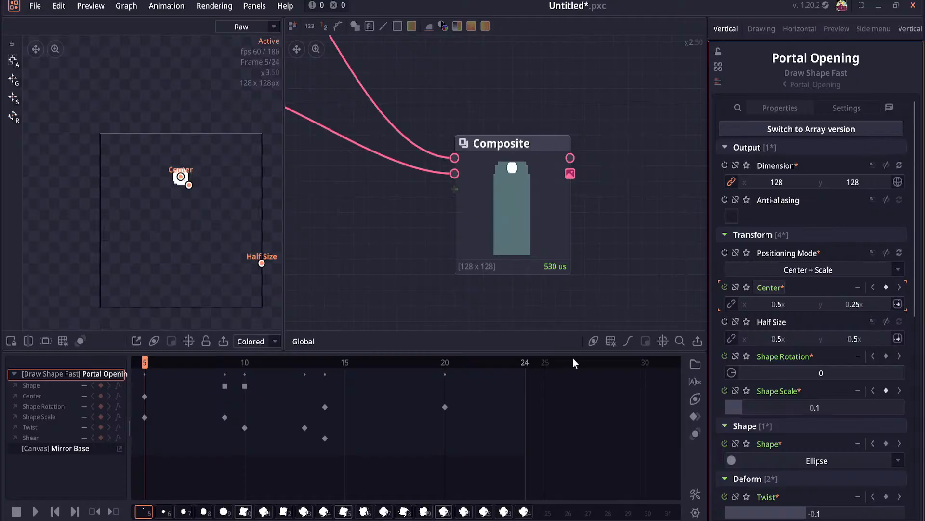
# Step: Open the portal's Center Y value for editing at frame 9
pyautogui.click(223, 365)
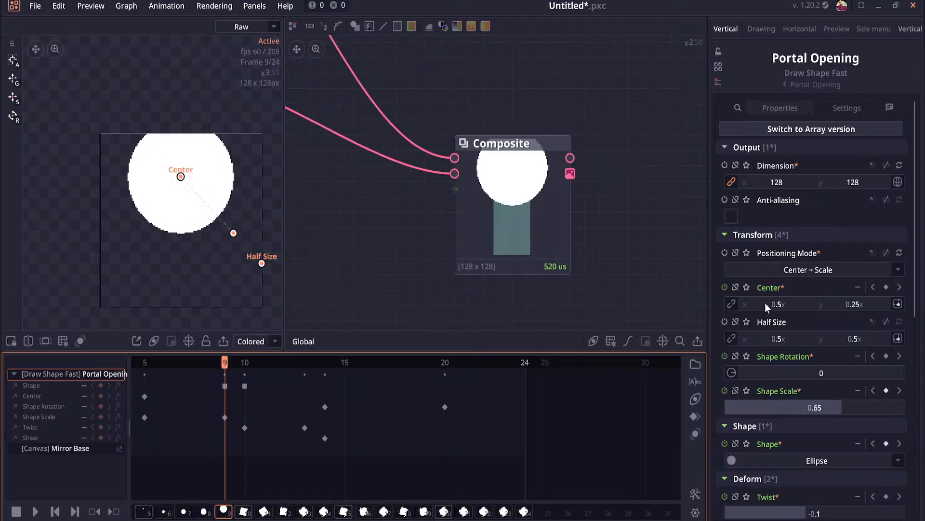
pyautogui.click(872, 308)
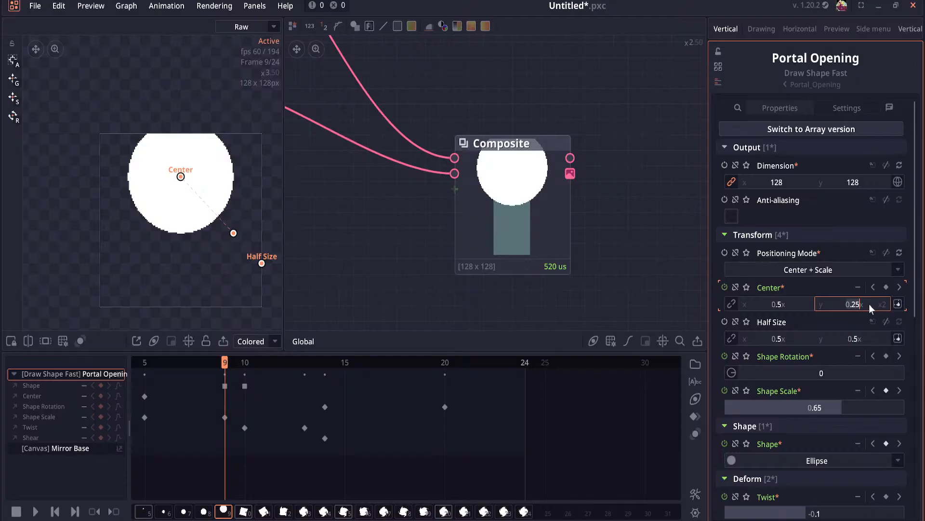
pyautogui.scroll(5, 239, 432)
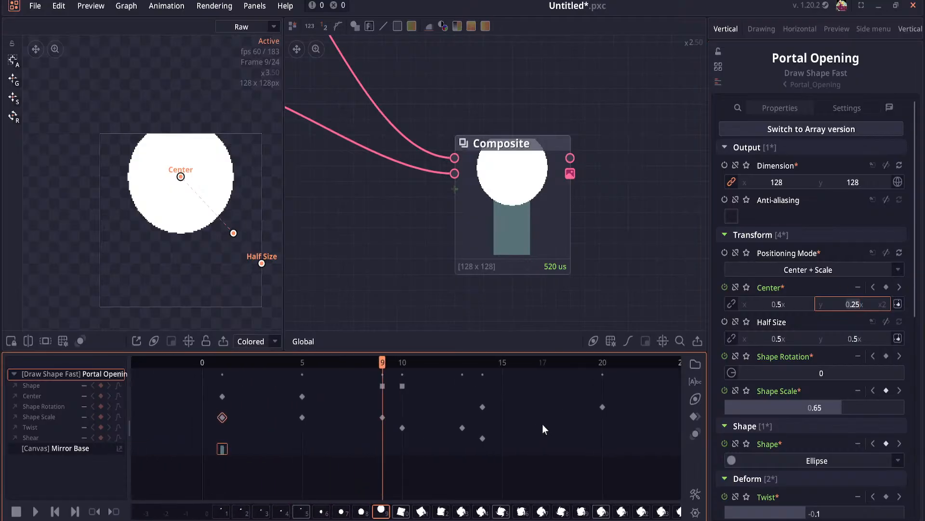
pyautogui.scroll(1, 535, 433)
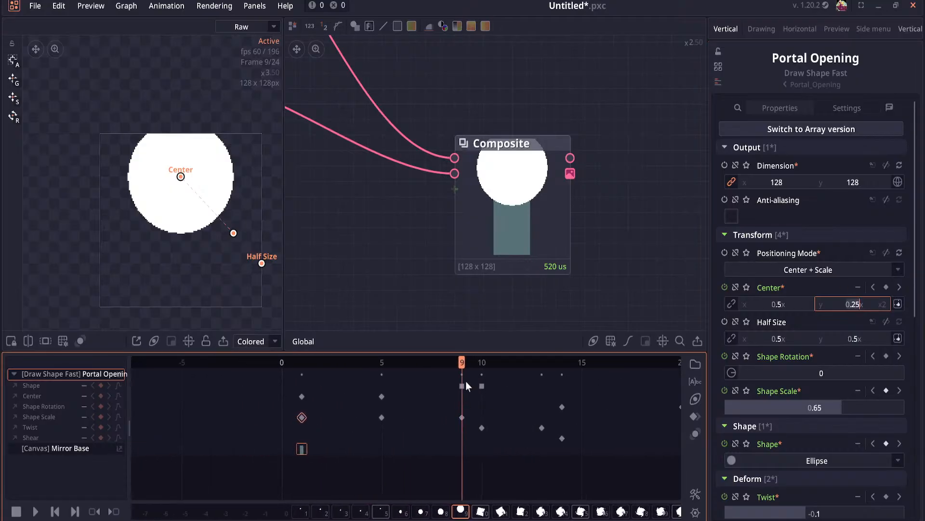
# Step: Undo the last Center Y change on frame 5 and check the portal at frames 5 and 6
pyautogui.click(445, 400)
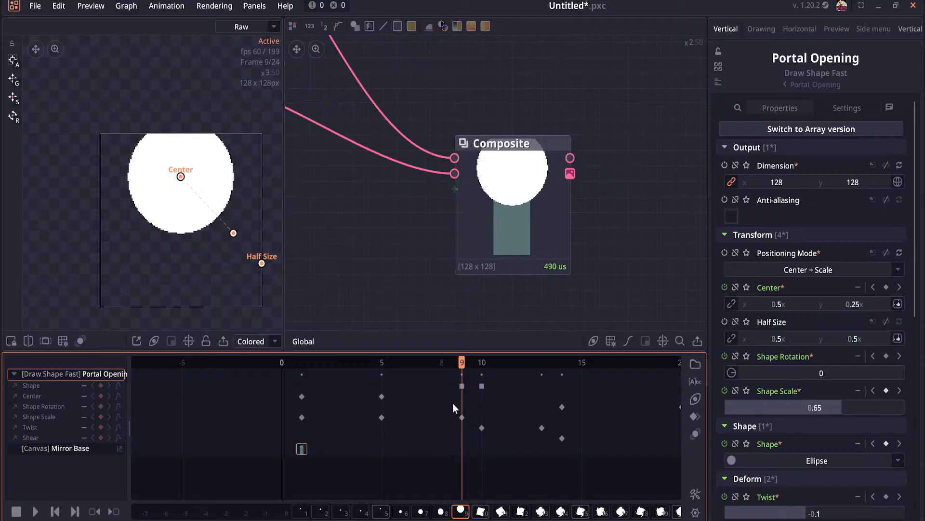
pyautogui.hotkey('ctrl', 'z')
pyautogui.click(385, 372)
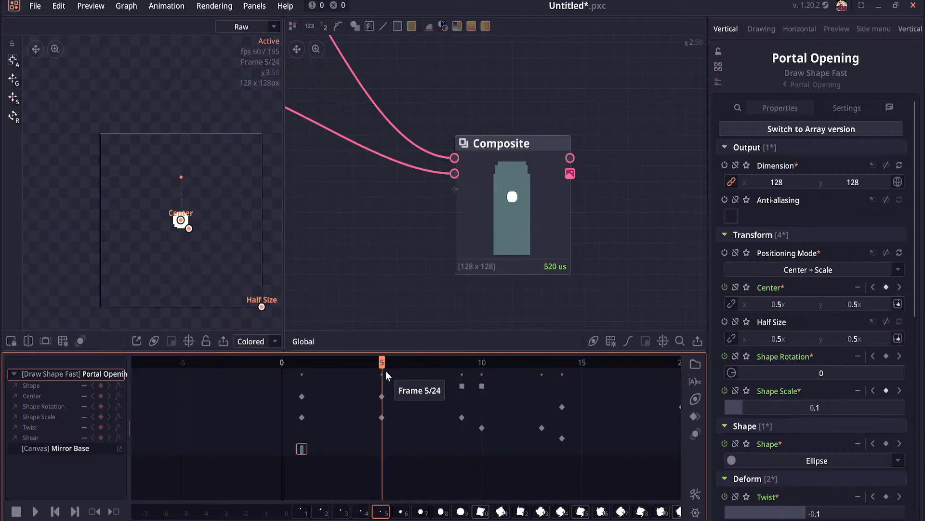
pyautogui.moveTo(386, 372); pyautogui.dragTo(395, 389)
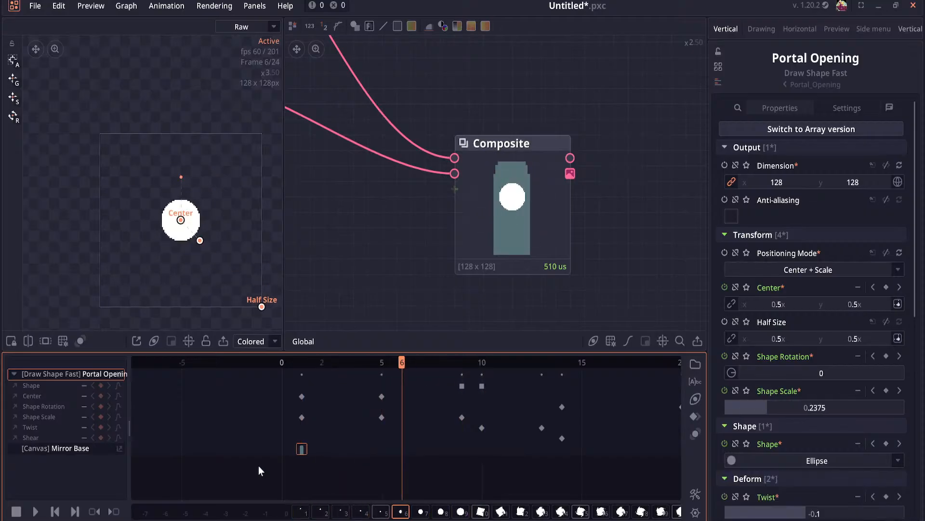
# Step: Play back the portal-opening animation and review the portal's motion over the mirror base in the Composite preview
pyautogui.click(36, 512)
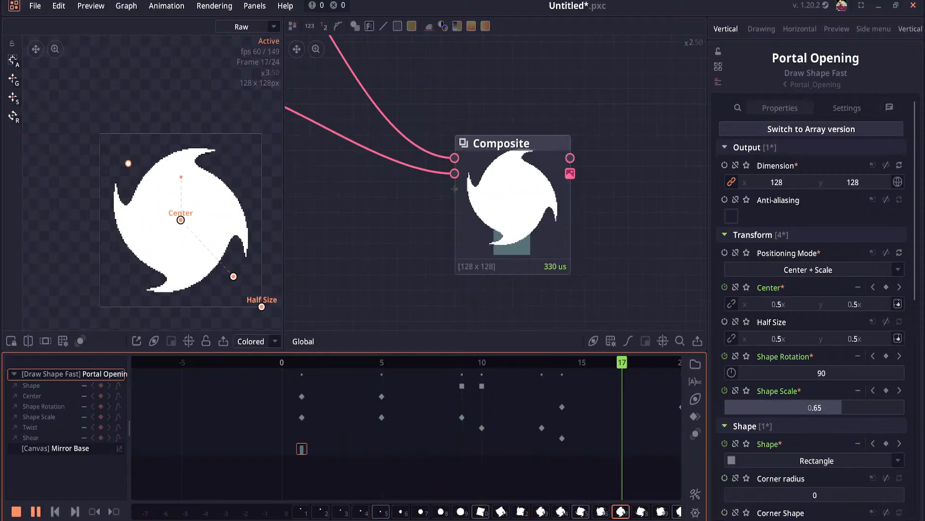
pyautogui.moveTo(403, 268); pyautogui.dragTo(258, 275)
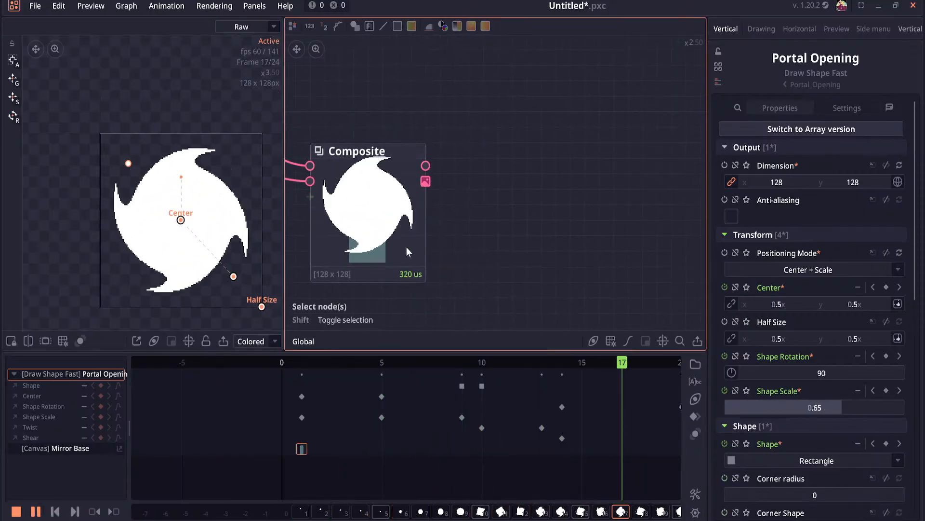
pyautogui.moveTo(504, 227); pyautogui.dragTo(574, 190)
pyautogui.scroll(-2, 481, 283)
pyautogui.scroll(-1, 502, 394)
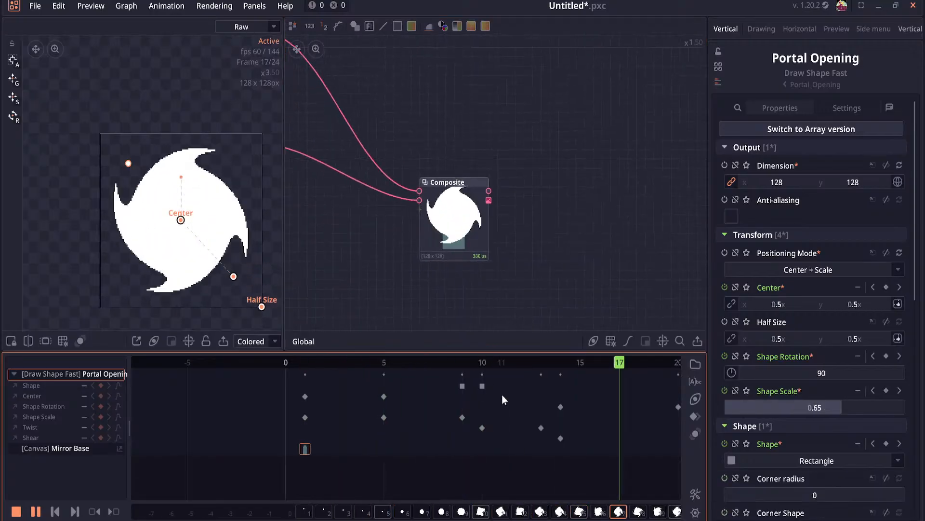
pyautogui.moveTo(502, 394); pyautogui.dragTo(378, 386)
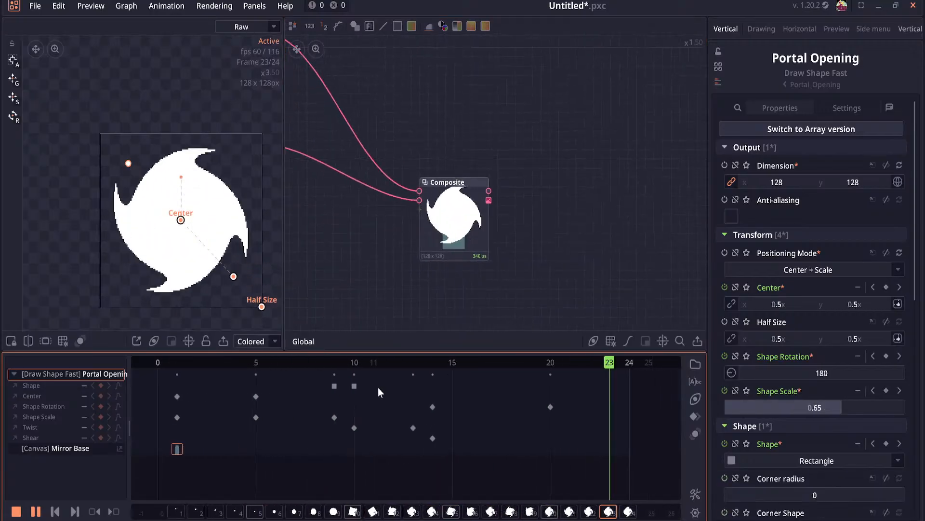
pyautogui.click(37, 511)
pyautogui.click(38, 509)
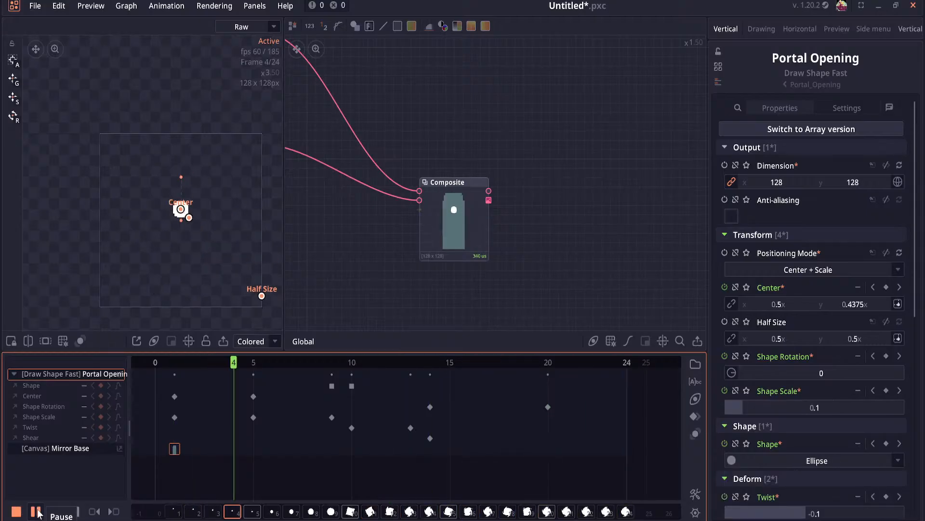
pyautogui.click(38, 511)
# Step: Add a Composite node fed by Player-Idle's Surface Out, and place the Player-Idle node beside it
pyautogui.moveTo(293, 285); pyautogui.dragTo(491, 205)
pyautogui.moveTo(429, 214); pyautogui.dragTo(360, 262)
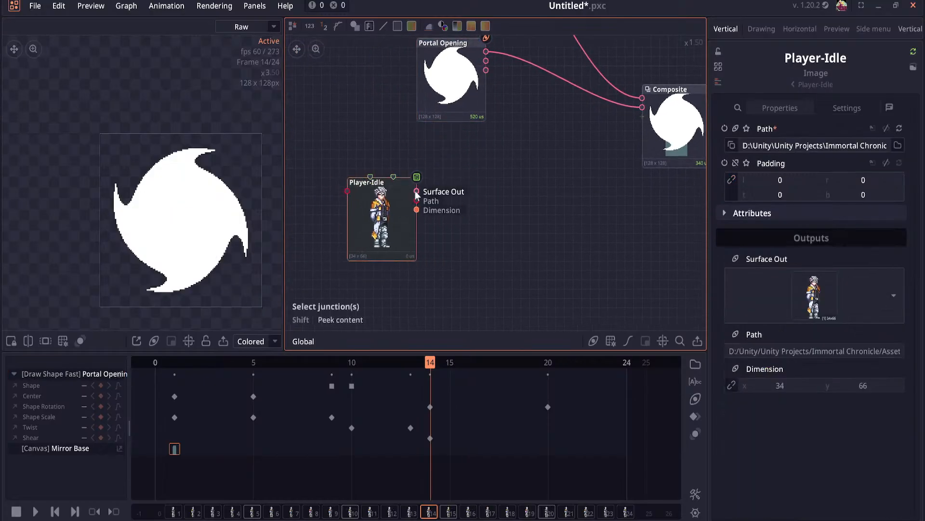
pyautogui.moveTo(415, 191); pyautogui.dragTo(361, 217)
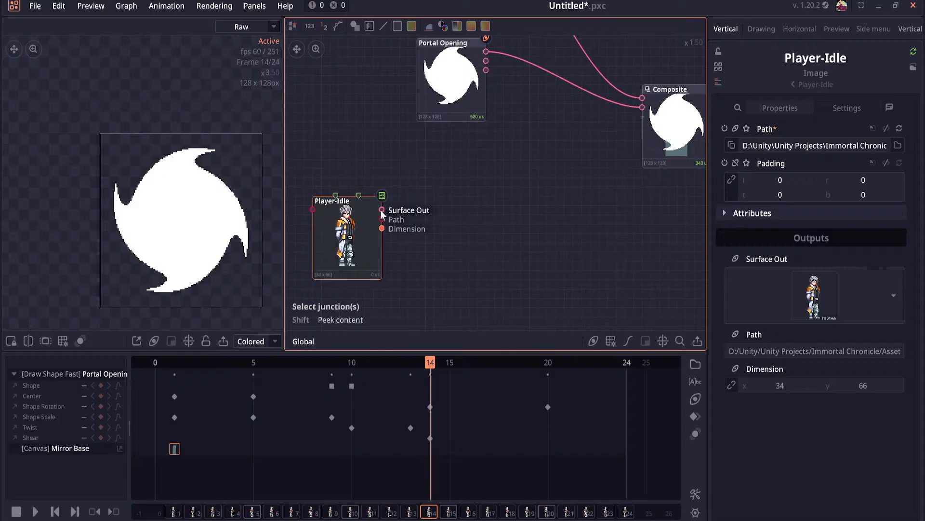
pyautogui.moveTo(382, 212); pyautogui.dragTo(450, 195)
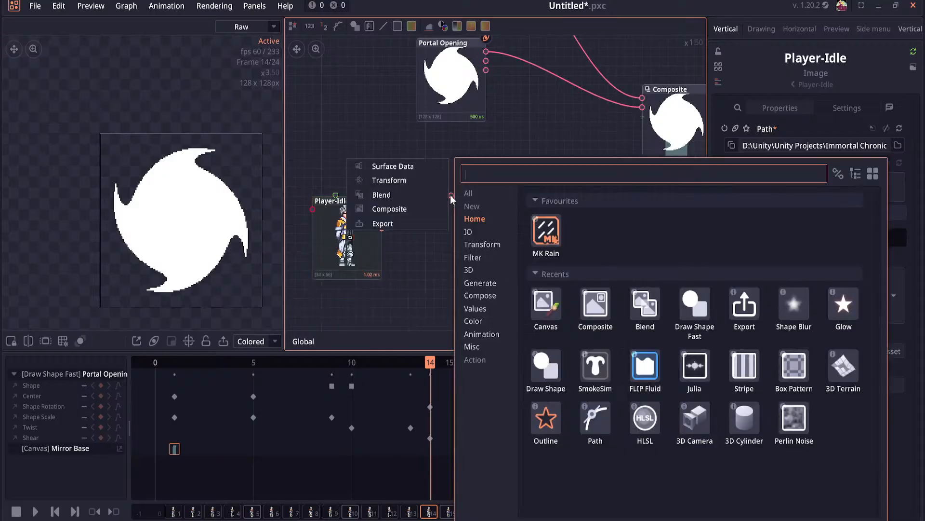
pyautogui.press('Escape')
pyautogui.moveTo(366, 233); pyautogui.dragTo(505, 237)
pyautogui.write('compo')
pyautogui.click(527, 223)
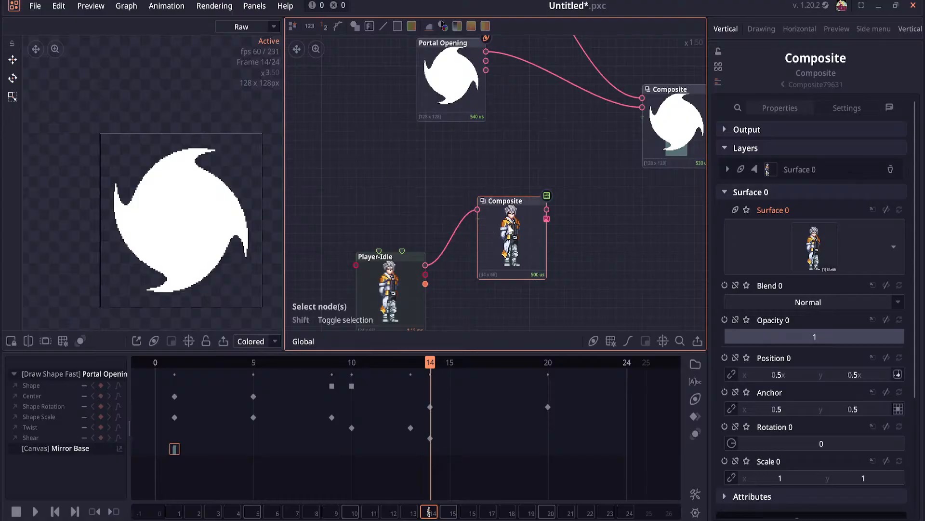
pyautogui.moveTo(393, 256); pyautogui.dragTo(433, 239)
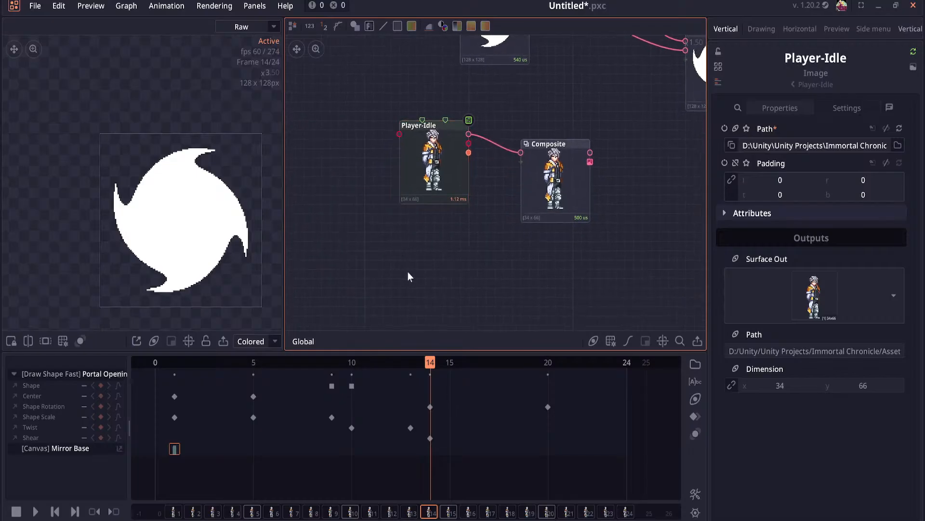
# Step: Add a Draw Shape Fast node below Player-Idle and connect it as the second surface of the character's Composite node
pyautogui.press('f')
pyautogui.moveTo(401, 300); pyautogui.dragTo(414, 227)
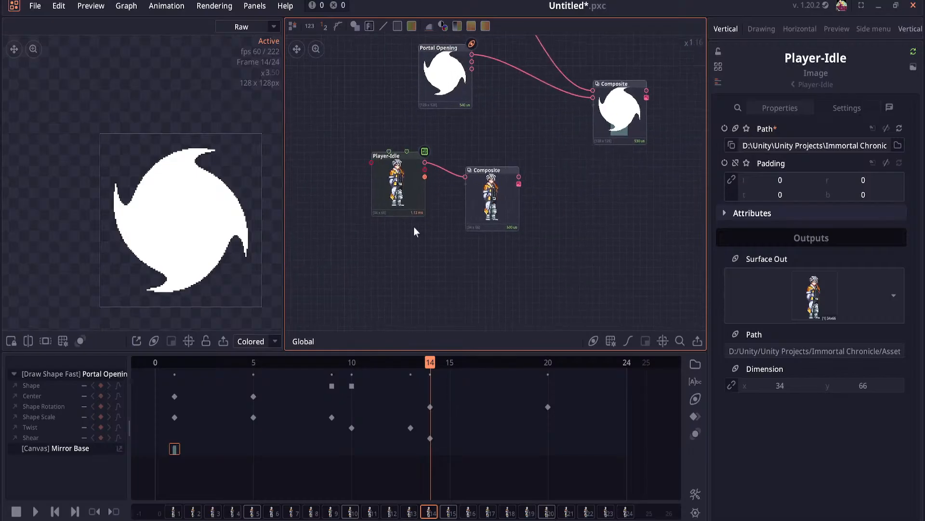
pyautogui.rightClick(402, 259)
pyautogui.click(395, 271)
pyautogui.rightClick(395, 274)
pyautogui.write('fas')
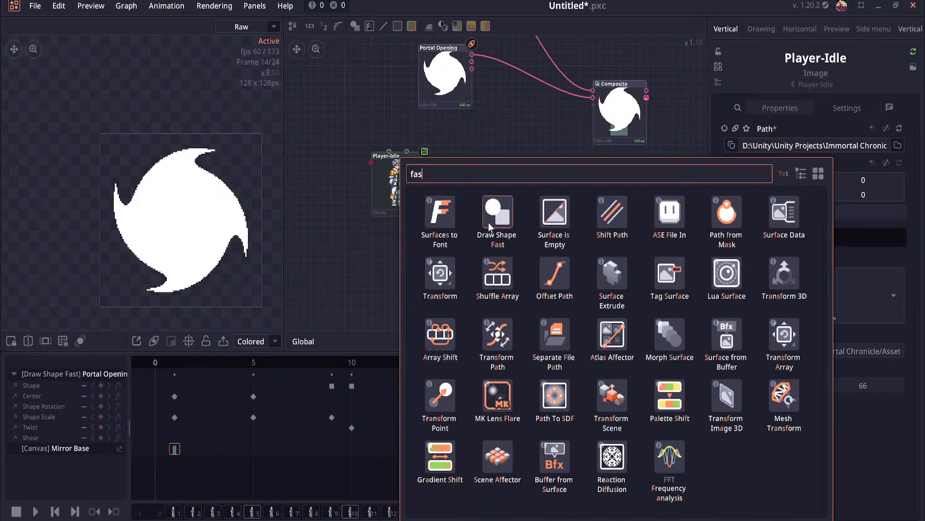
pyautogui.click(488, 222)
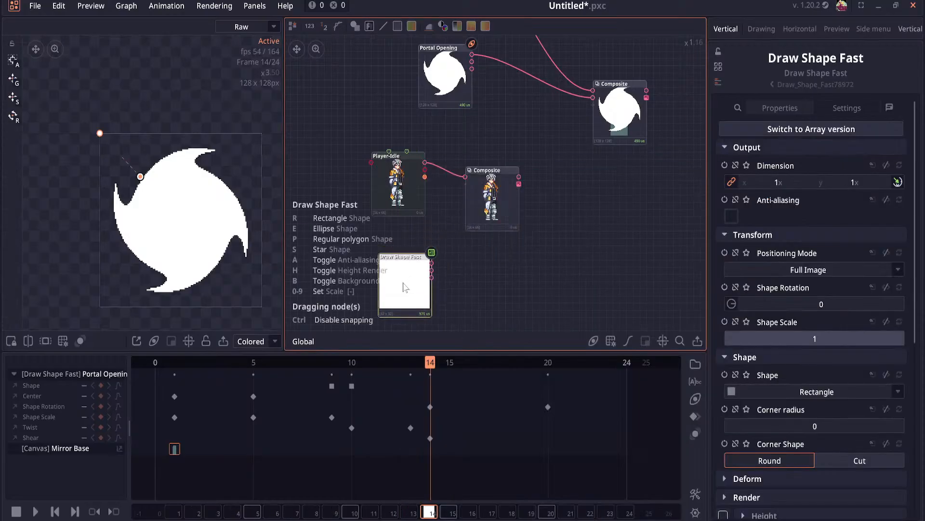
pyautogui.moveTo(425, 263)
pyautogui.mouseDown()
pyautogui.moveTo(469, 208)
pyautogui.moveTo(466, 185)
pyautogui.mouseUp()
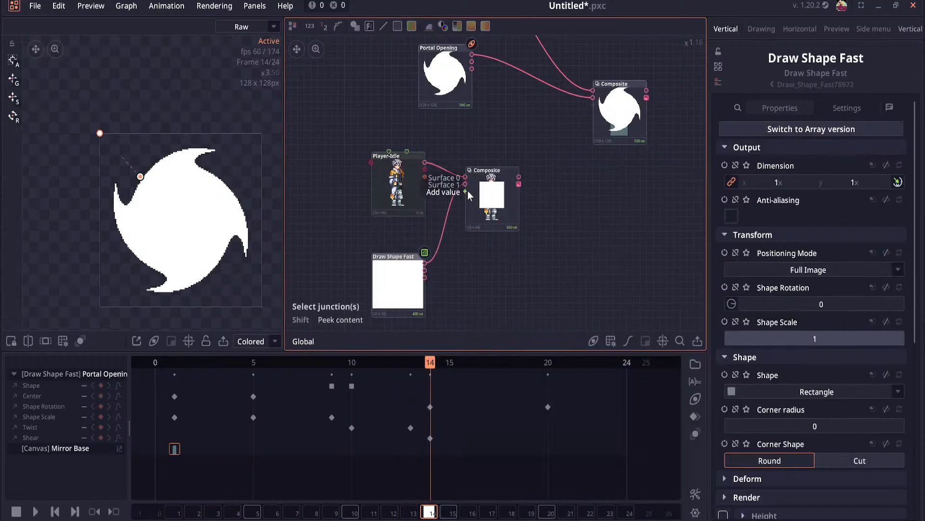
# Step: Open the shape choices of the new Draw Shape Fast node
pyautogui.click(828, 392)
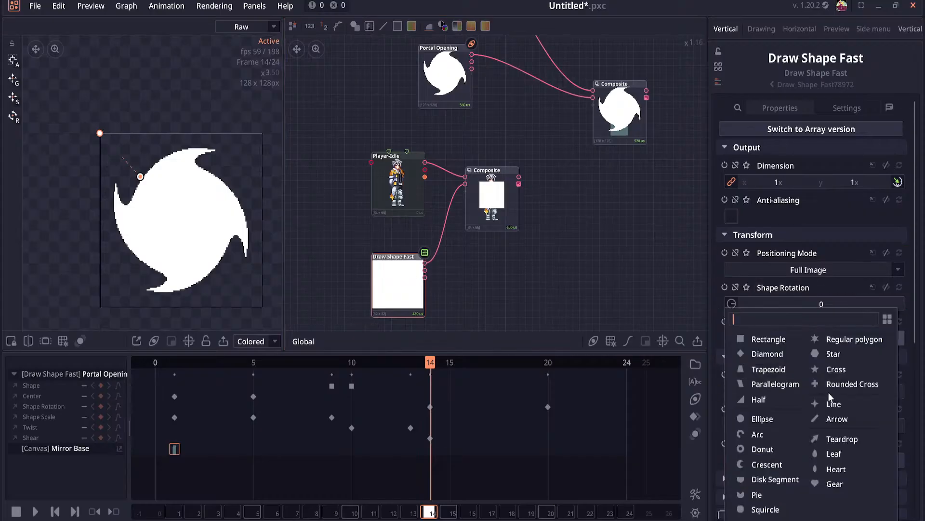
# Step: Set the Draw Shape Fast node's shape to Ellipse and move the timeline to frame 16
pyautogui.click(776, 416)
pyautogui.moveTo(476, 221); pyautogui.dragTo(482, 220)
pyautogui.moveTo(432, 363); pyautogui.dragTo(469, 371)
pyautogui.moveTo(529, 181); pyautogui.dragTo(489, 142)
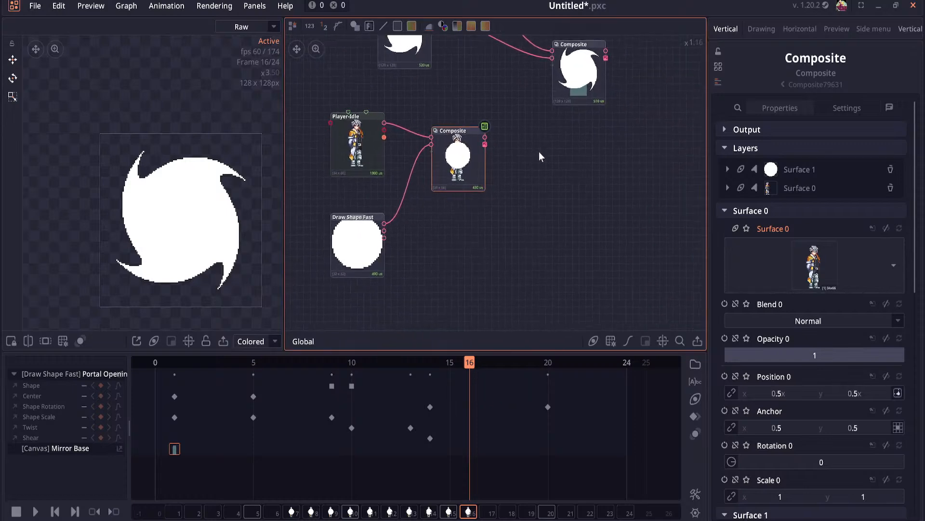
pyautogui.moveTo(539, 157); pyautogui.dragTo(603, 147)
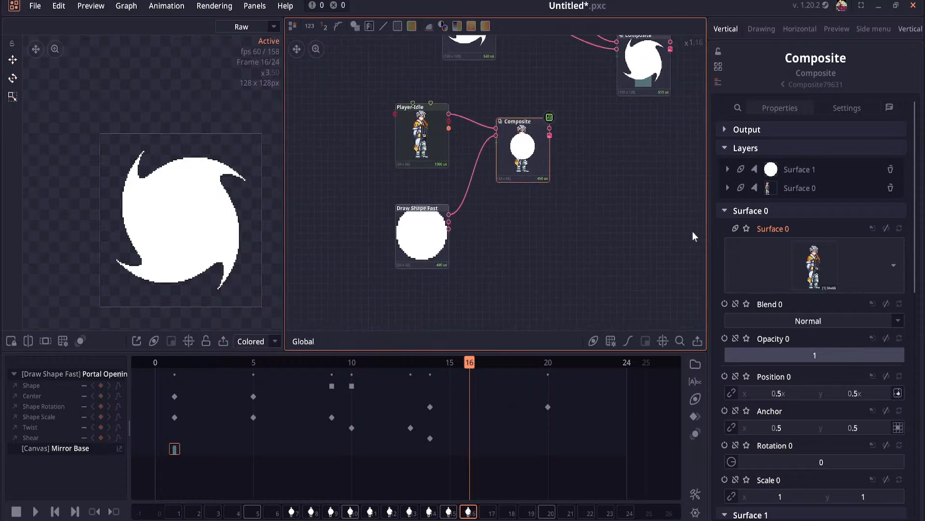
# Step: Switch the Draw Shape Fast node's dimension to absolute pixels and set it to 128 × 128
pyautogui.click(432, 261)
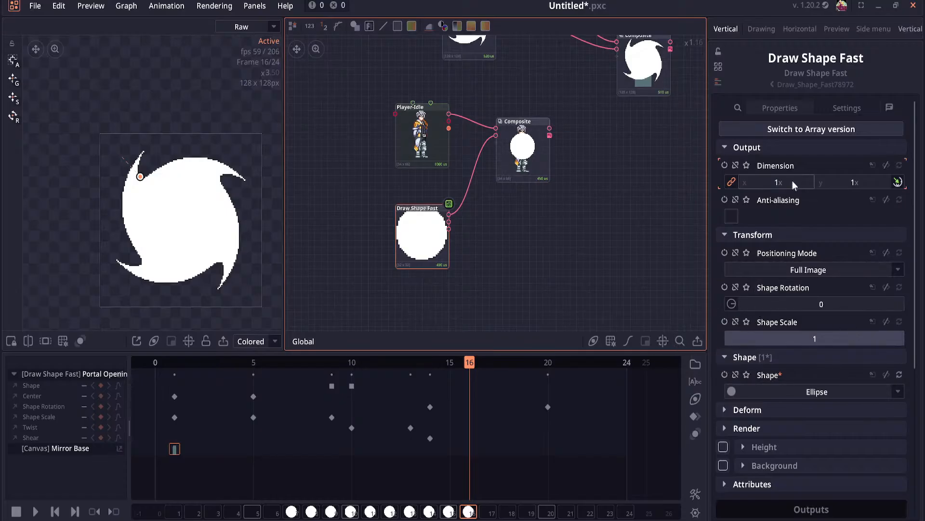
pyautogui.click(898, 181)
pyautogui.click(789, 181)
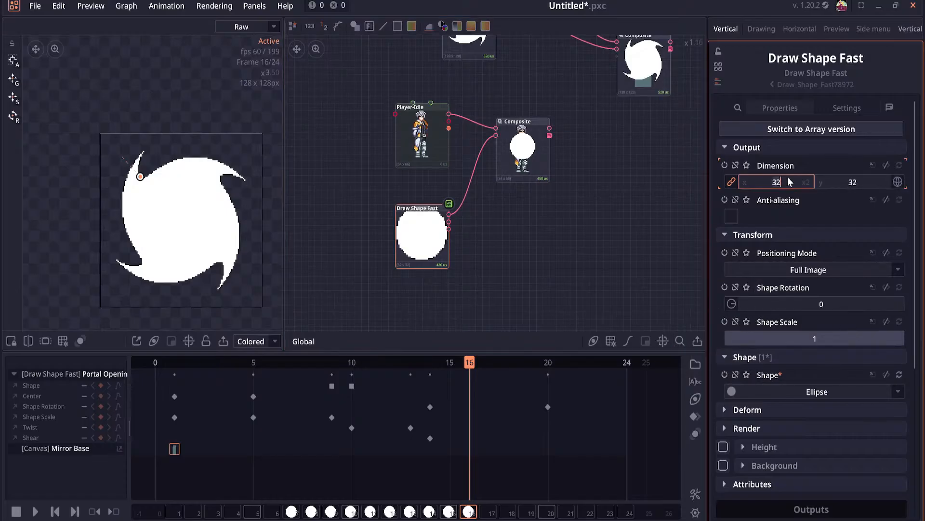
pyautogui.write('128')
pyautogui.press('Tab')
pyautogui.write('1')
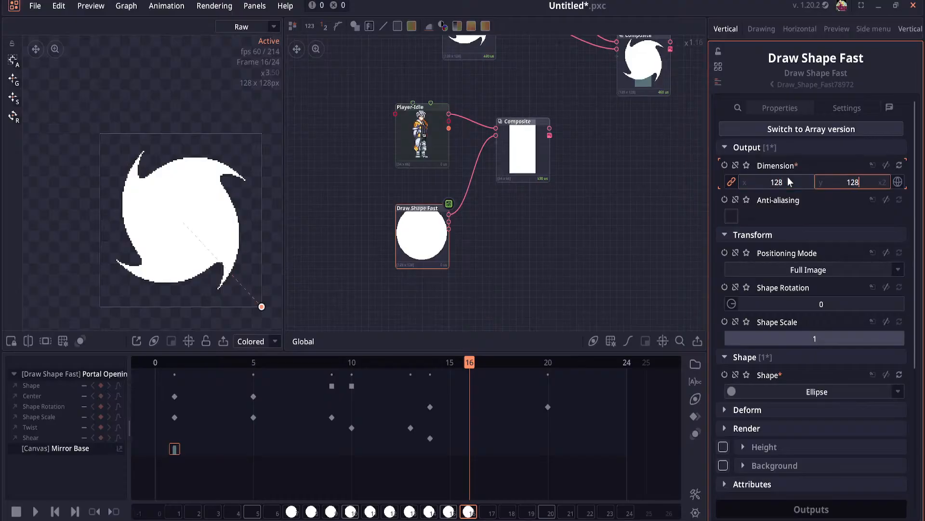
pyautogui.click(562, 221)
# Step: Set the Draw Shape Fast node's positioning mode to Center + Scale
pyautogui.click(534, 167)
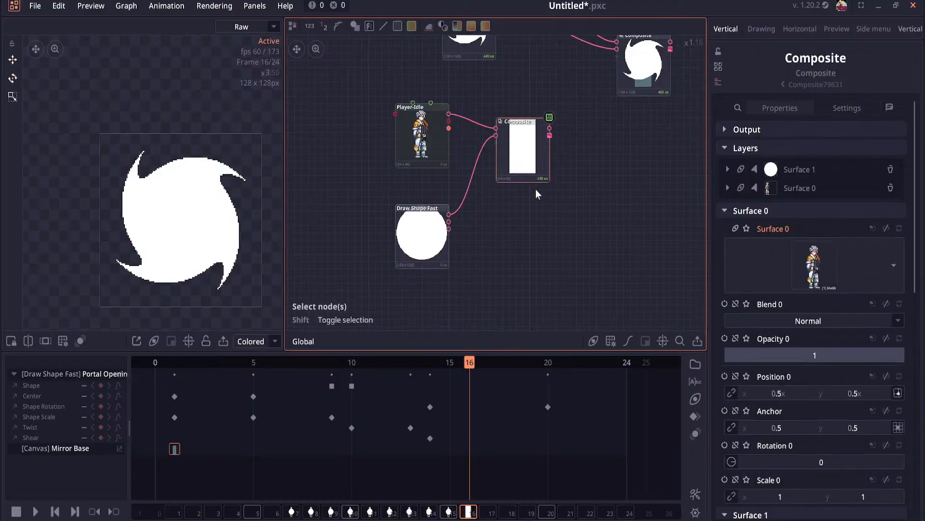
pyautogui.click(429, 246)
pyautogui.moveTo(593, 272); pyautogui.dragTo(622, 242)
pyautogui.scroll(1, 623, 243)
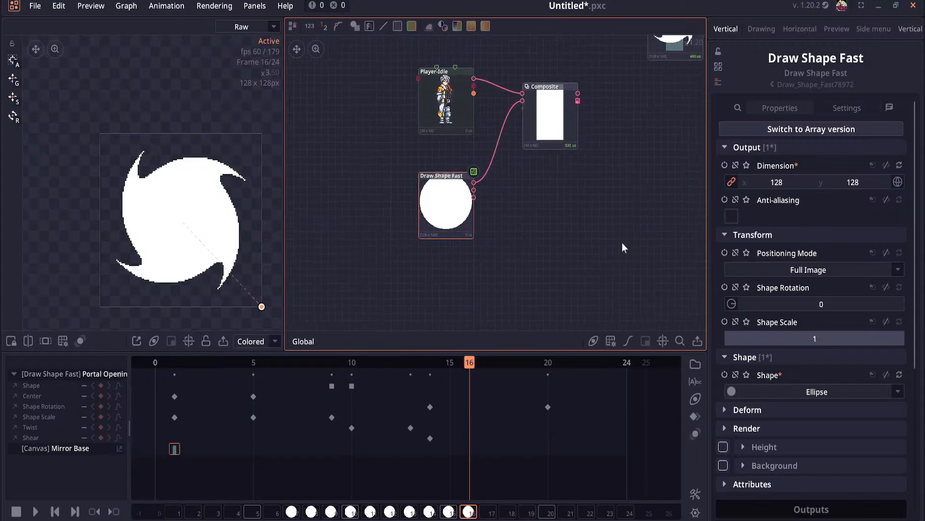
pyautogui.click(820, 270)
pyautogui.click(822, 308)
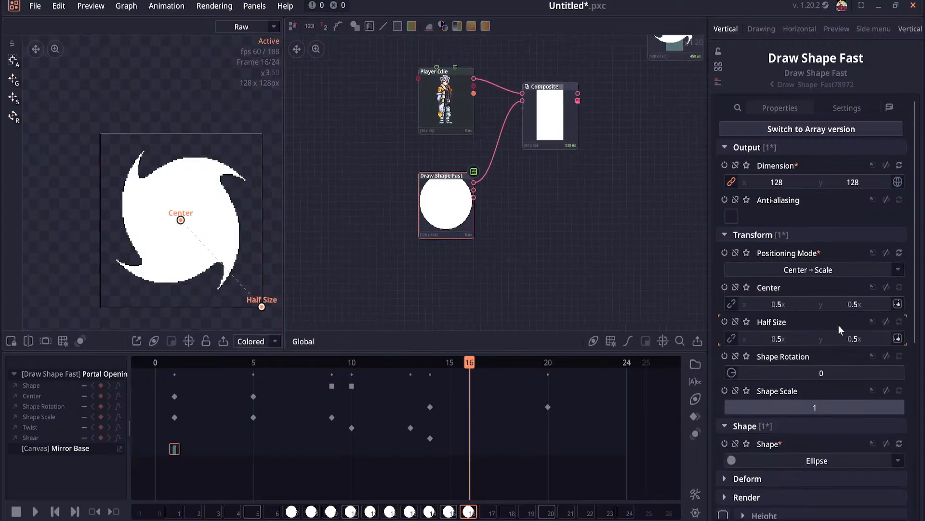
# Step: Animate the ellipse's Shape Scale with a keyframe of 1 at frame 16
pyautogui.scroll(-3, 795, 294)
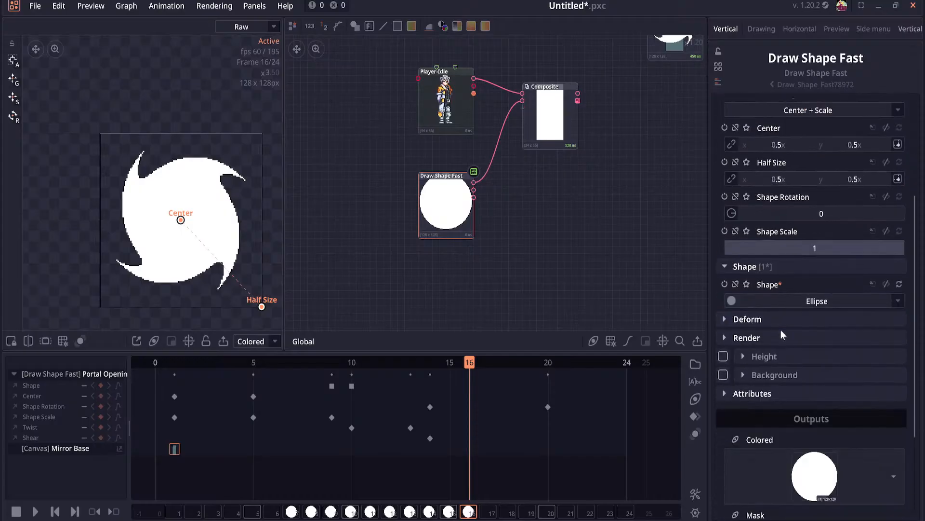
pyautogui.click(833, 235)
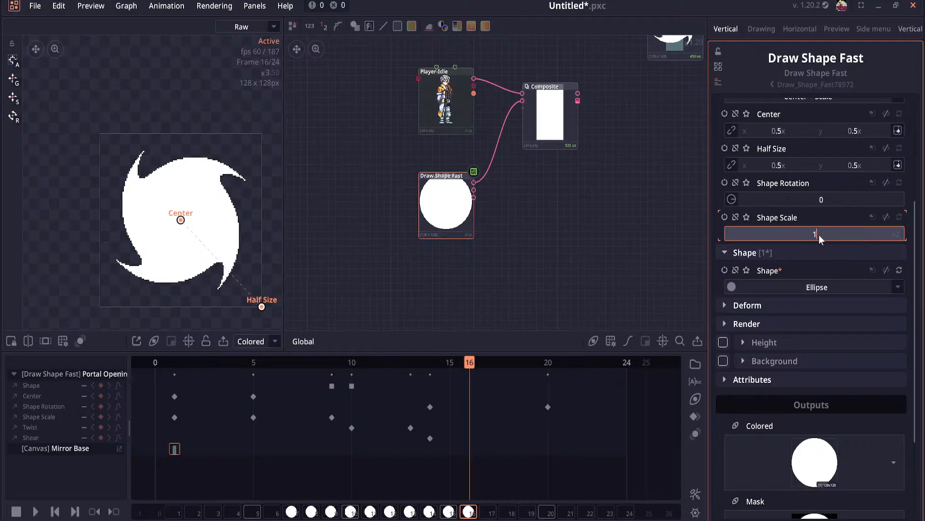
pyautogui.press('Return')
pyautogui.click(724, 217)
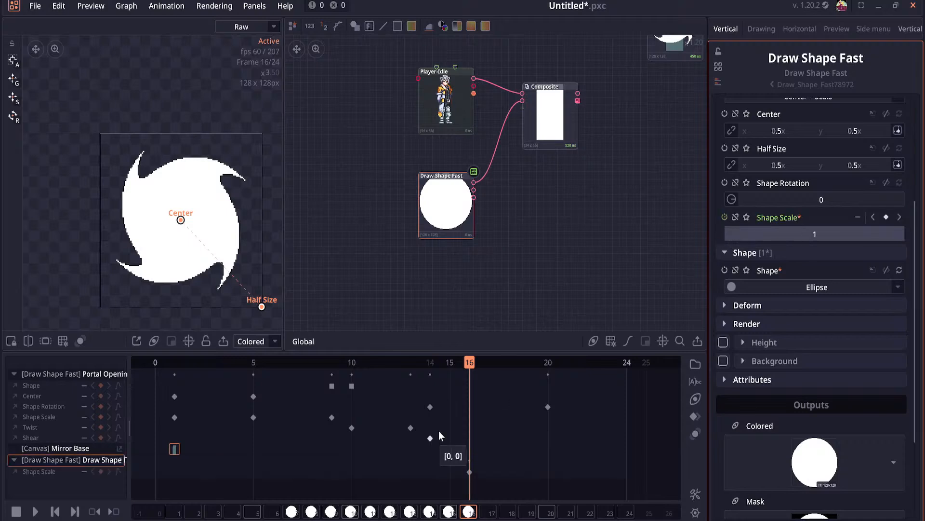
# Step: Keyframe the ellipse's Shape Scale to 0 at frame 14
pyautogui.moveTo(448, 369); pyautogui.dragTo(433, 371)
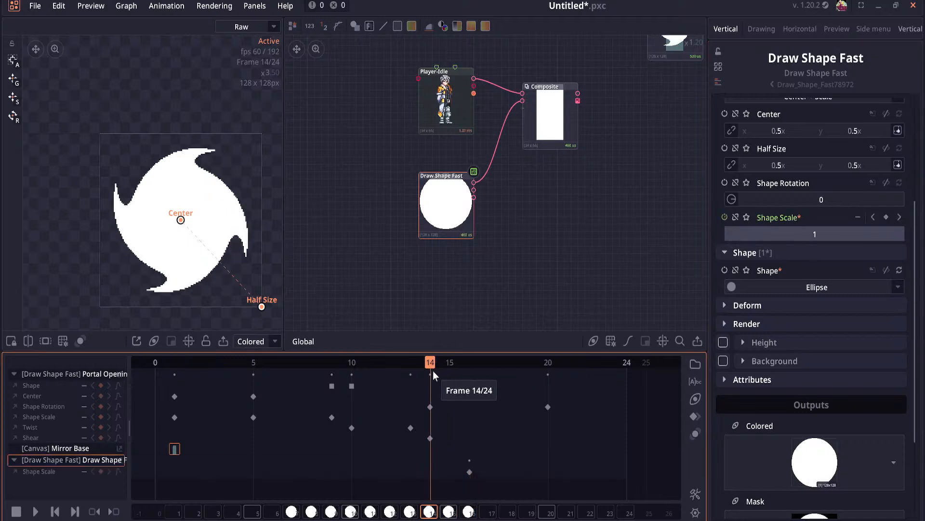
pyautogui.click(814, 235)
pyautogui.press('BackSpace')
pyautogui.write('0')
pyautogui.press('Return')
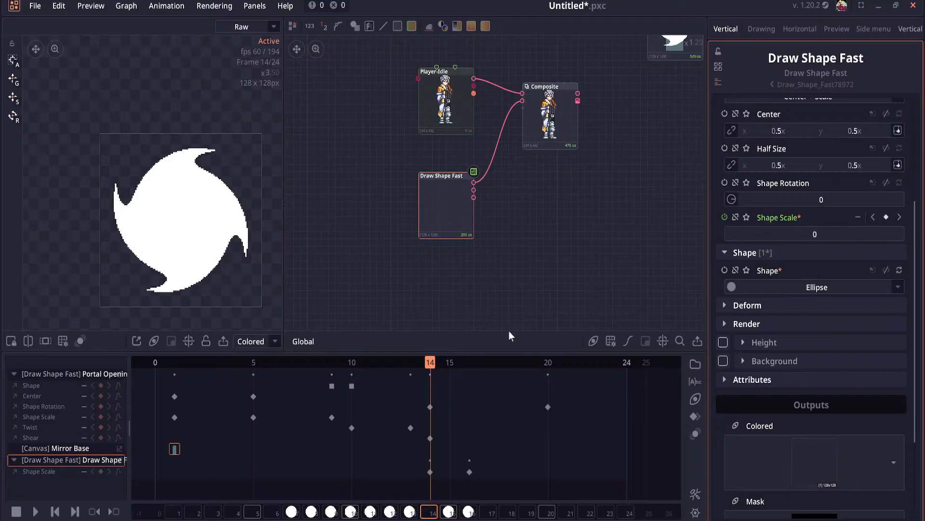
# Step: Preview the ellipse's growth at frame 15 and move its Shape Scale keyframe from frame 16 to frame 18
pyautogui.moveTo(432, 363); pyautogui.dragTo(456, 372)
pyautogui.scroll(2, 511, 246)
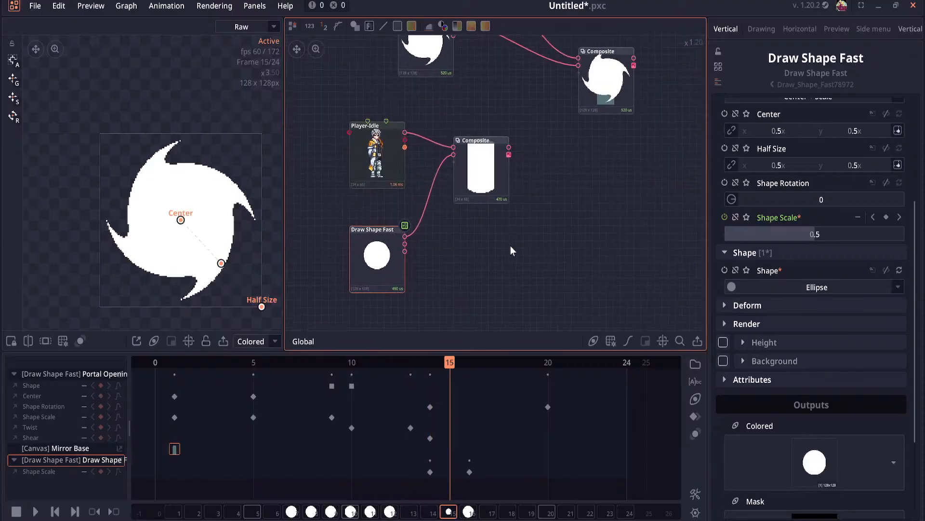
pyautogui.moveTo(470, 233); pyautogui.dragTo(516, 233)
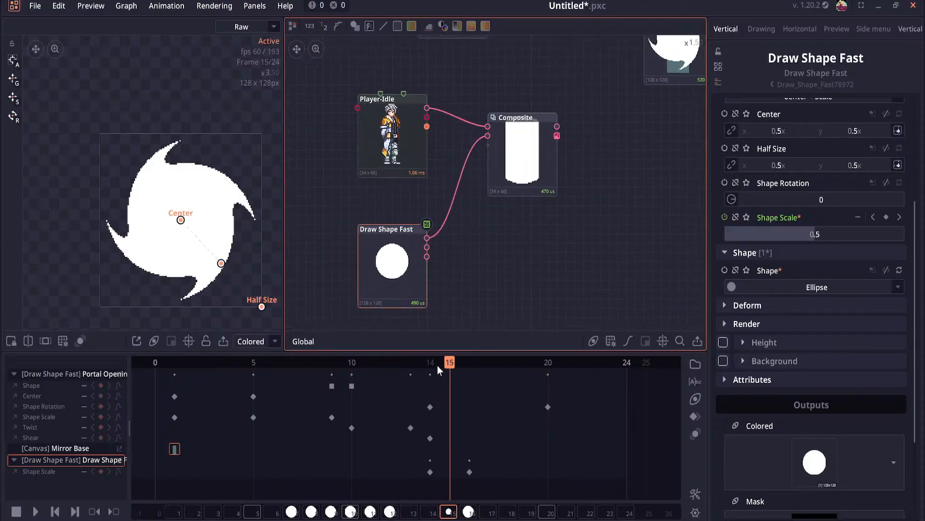
pyautogui.moveTo(439, 364)
pyautogui.mouseDown()
pyautogui.moveTo(464, 366)
pyautogui.moveTo(441, 374)
pyautogui.mouseUp()
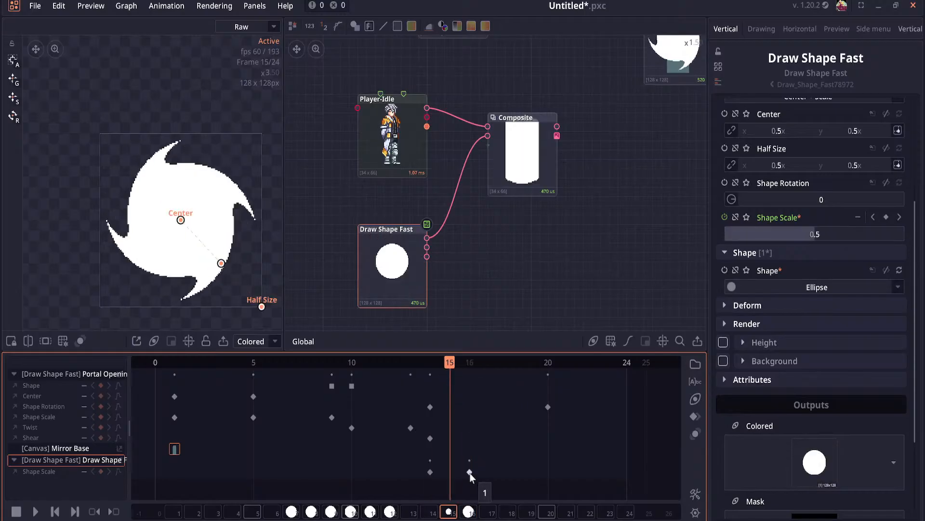
pyautogui.moveTo(470, 473); pyautogui.dragTo(508, 473)
pyautogui.moveTo(449, 365); pyautogui.dragTo(515, 397)
pyautogui.scroll(-3, 514, 402)
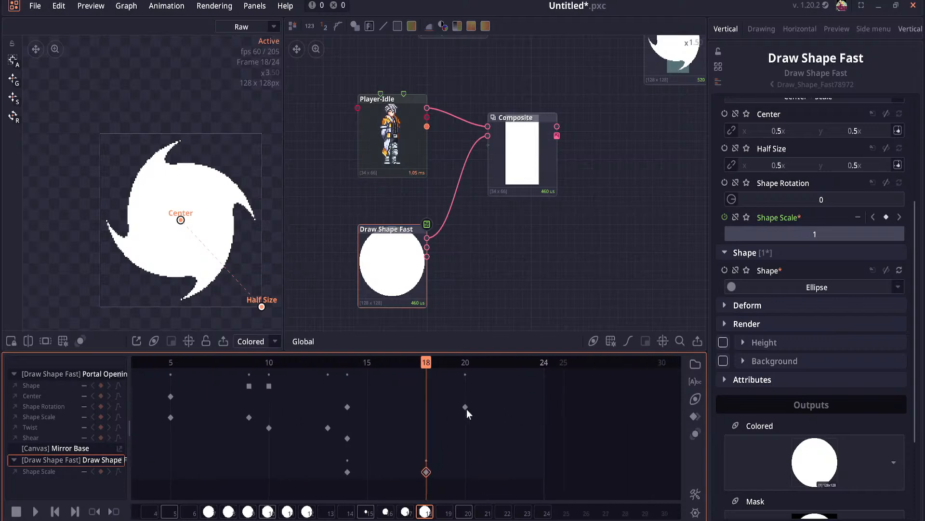
pyautogui.click(468, 475)
# Step: Move the Portal Opening's last Shape Rotation keyframe to frame 24 and advance the timeline to that frame
pyautogui.moveTo(426, 363); pyautogui.dragTo(510, 375)
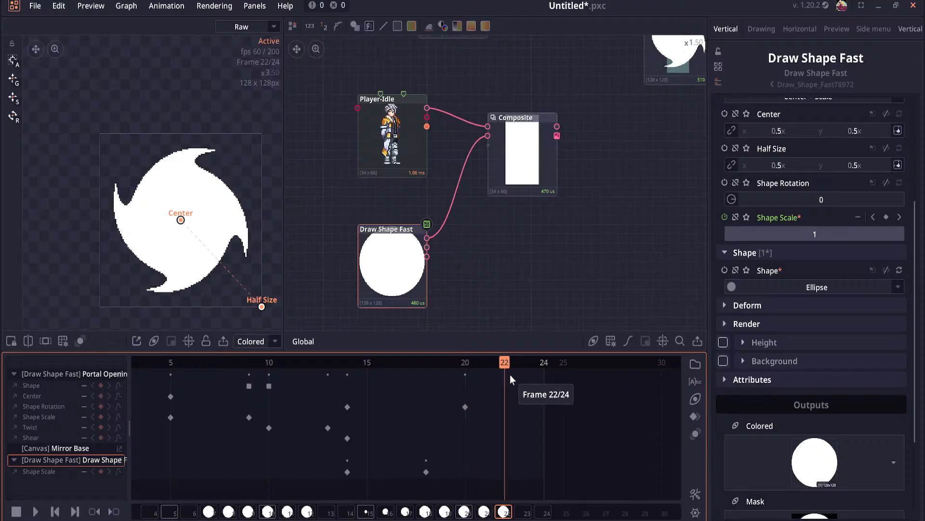
pyautogui.moveTo(466, 407); pyautogui.dragTo(539, 408)
pyautogui.moveTo(502, 365); pyautogui.dragTo(544, 371)
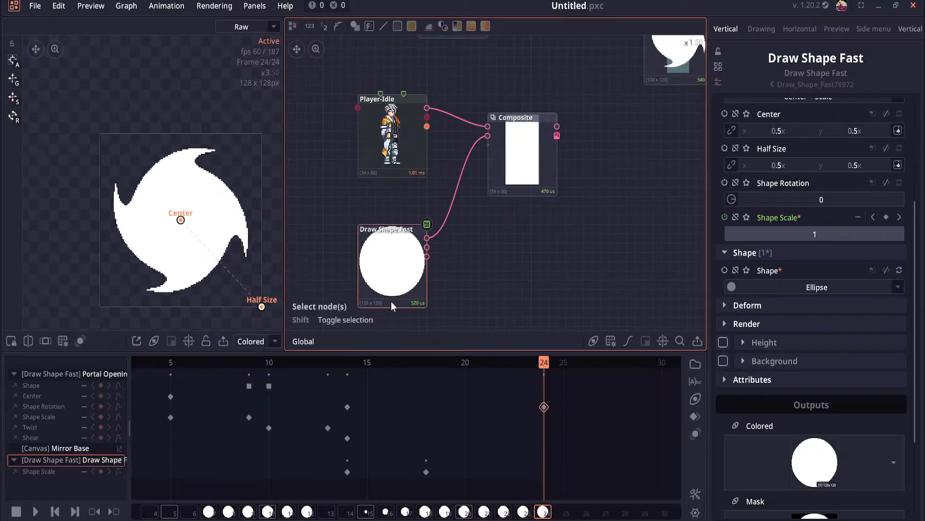
# Step: Keyframe the ellipse's Shape Scale to 0 at frame 24
pyautogui.scroll(-1, 788, 297)
pyautogui.click(824, 212)
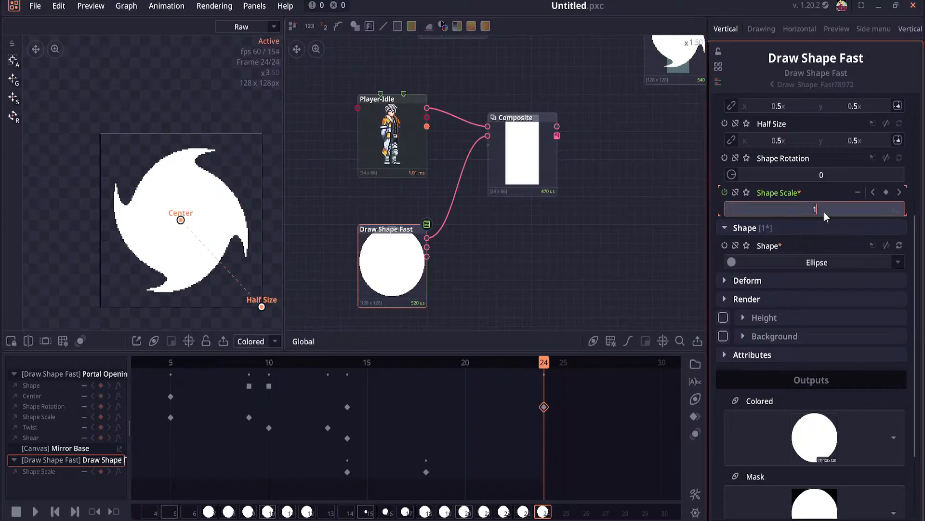
pyautogui.write('0')
pyautogui.press('Return')
pyautogui.rightClick(545, 364)
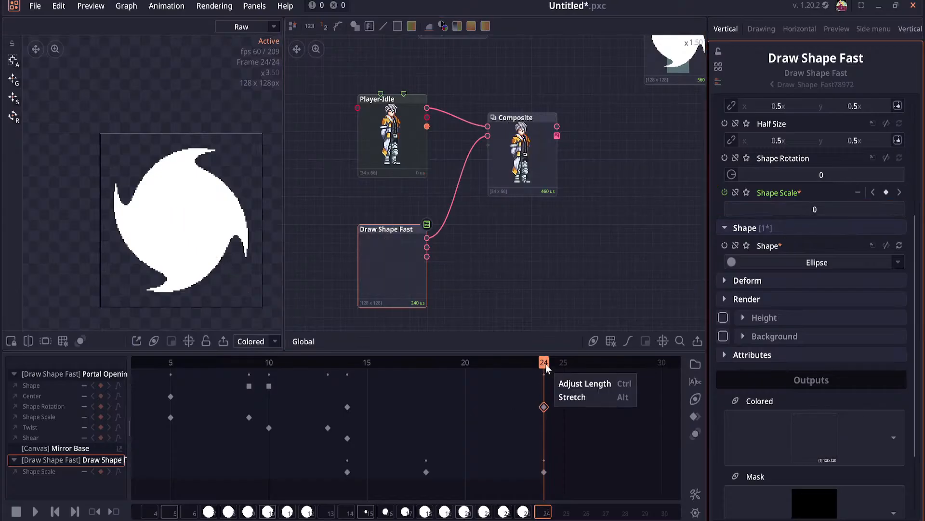
pyautogui.click(478, 377)
pyautogui.rightClick(542, 366)
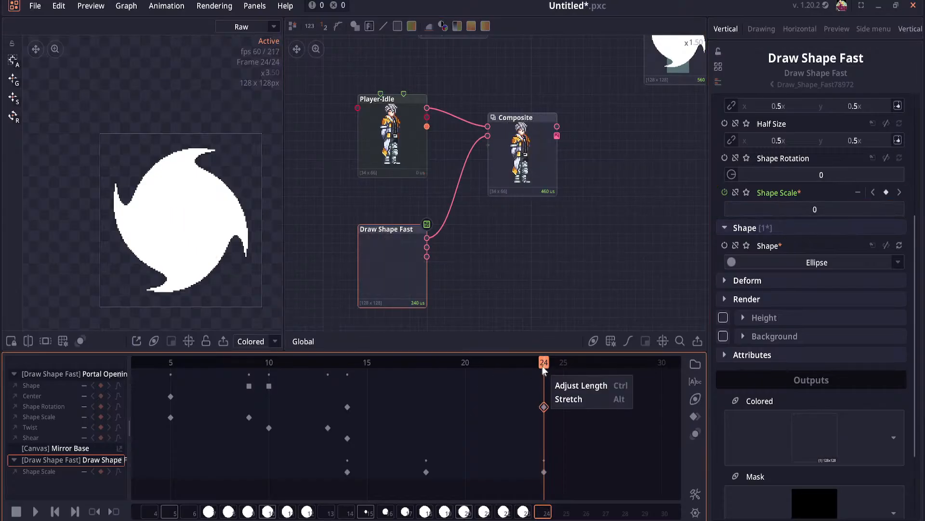
pyautogui.moveTo(542, 366); pyautogui.dragTo(544, 407)
# Step: Move the Player-Idle node farther from its Composite node to make room between them
pyautogui.click(412, 168)
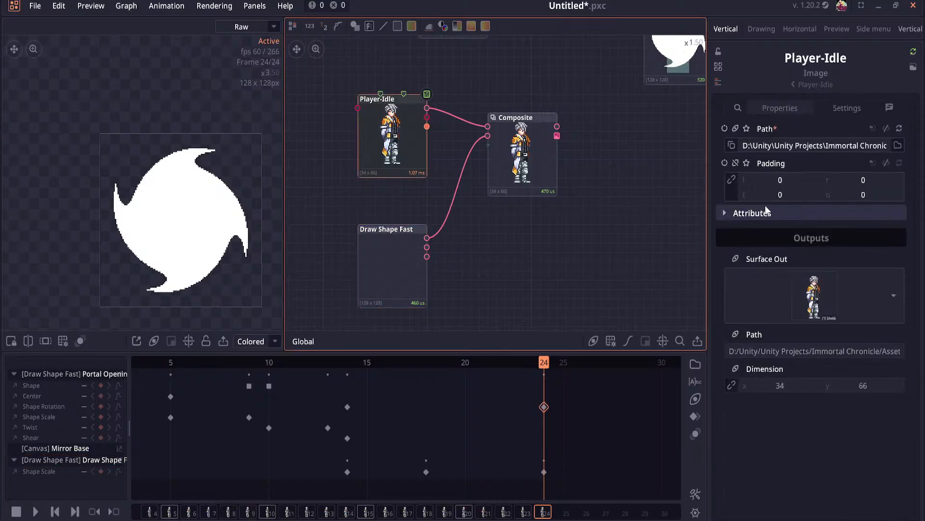
pyautogui.scroll(-2, 620, 220)
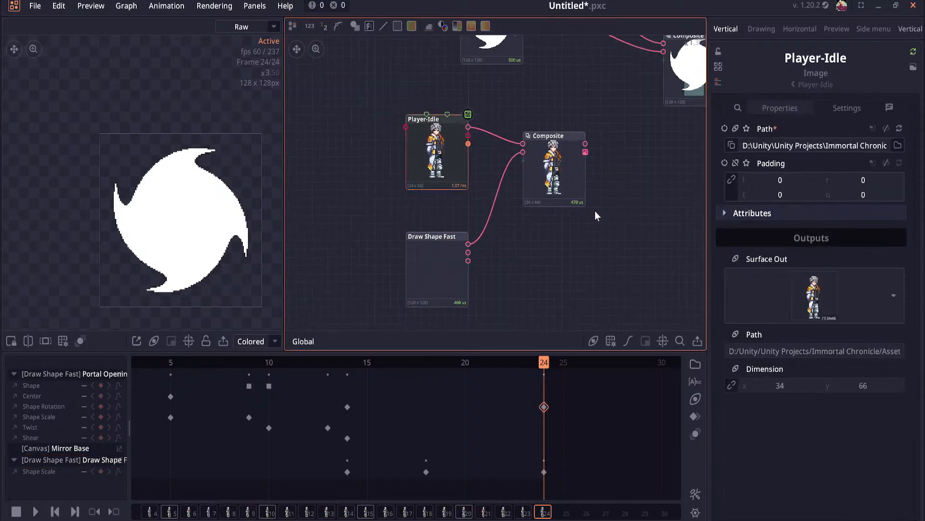
pyautogui.moveTo(441, 173); pyautogui.dragTo(348, 164)
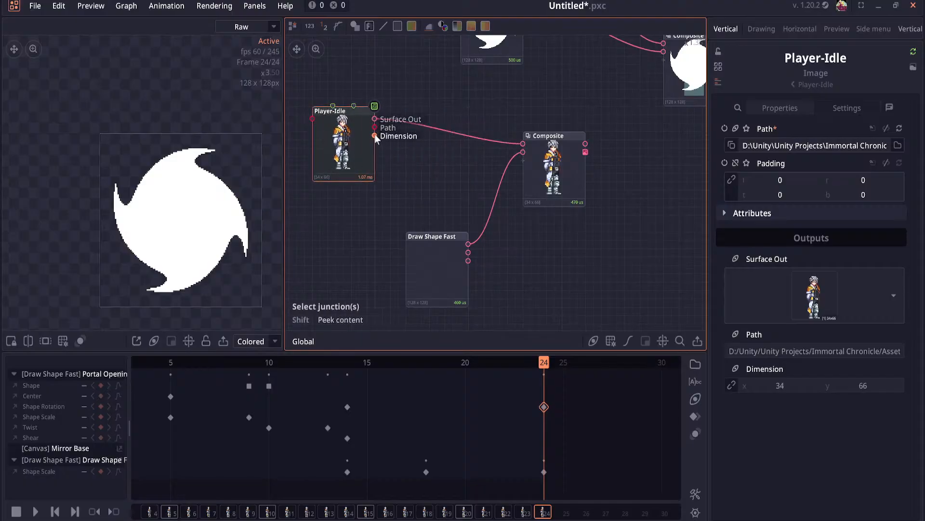
# Step: Add a Mosaic scale node fed by Player-Idle's surface output
pyautogui.moveTo(374, 119); pyautogui.dragTo(421, 139)
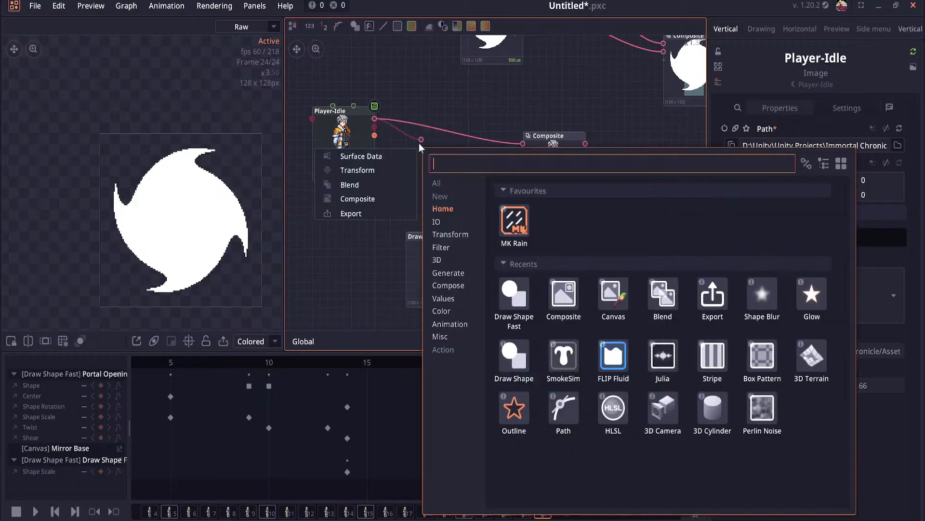
pyautogui.write('scale')
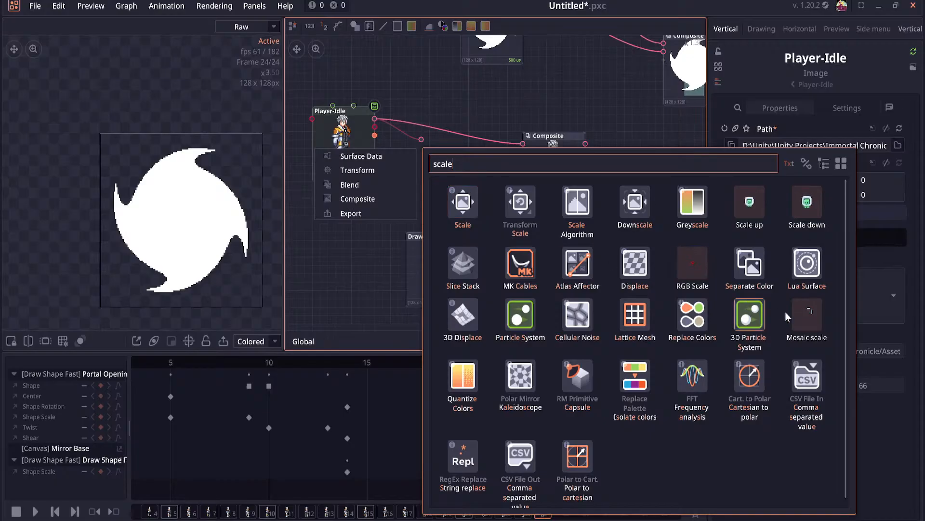
pyautogui.click(809, 324)
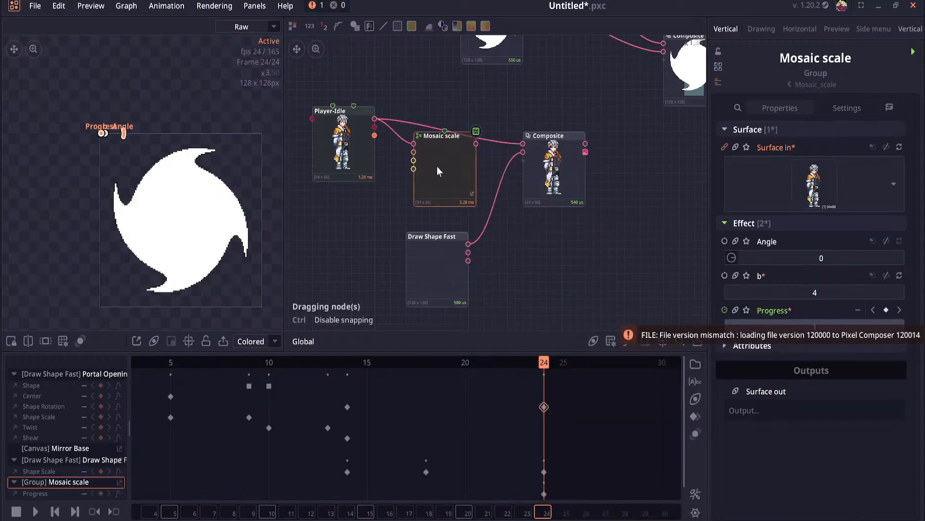
pyautogui.click(447, 184)
pyautogui.scroll(3, 424, 180)
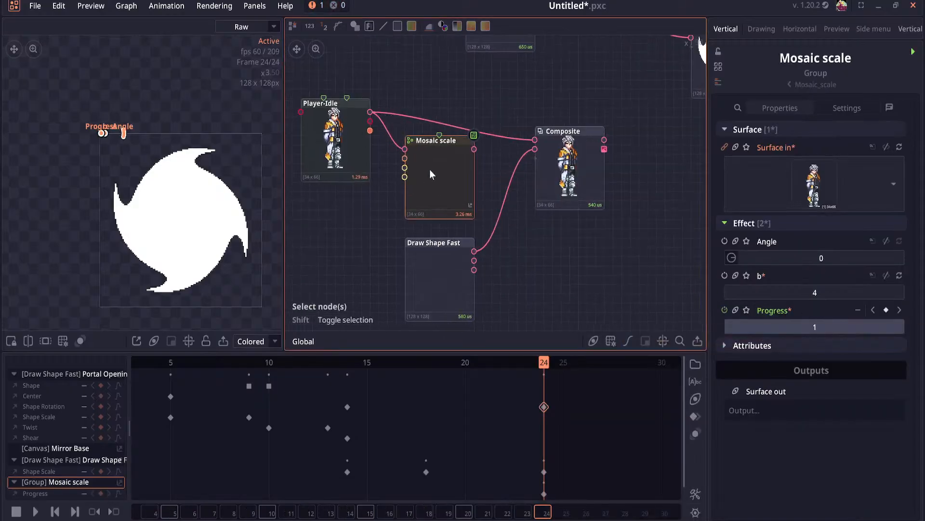
pyautogui.click(444, 183)
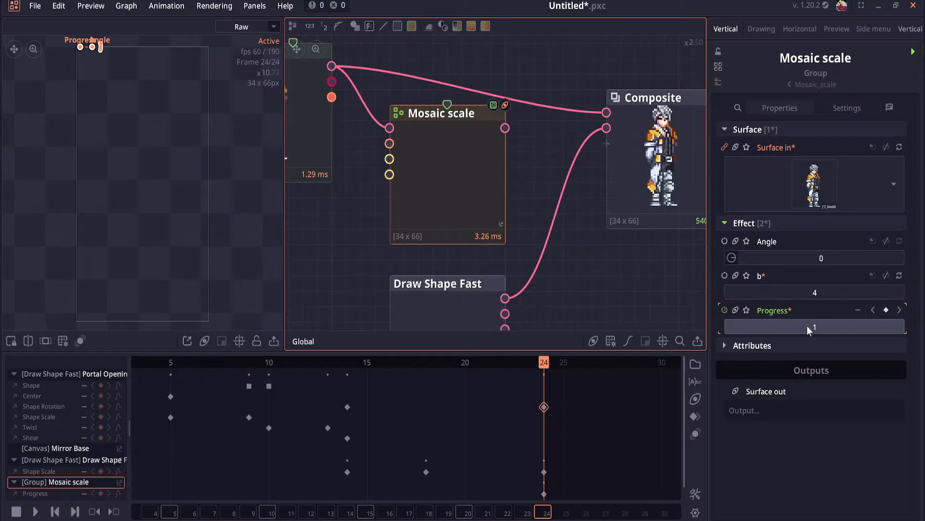
# Step: Set the Mosaic scale node's Progress to 0 at frame 24 and space out the Player-Idle and Mosaic scale nodes
pyautogui.moveTo(807, 325); pyautogui.dragTo(731, 326)
pyautogui.scroll(-2, 595, 195)
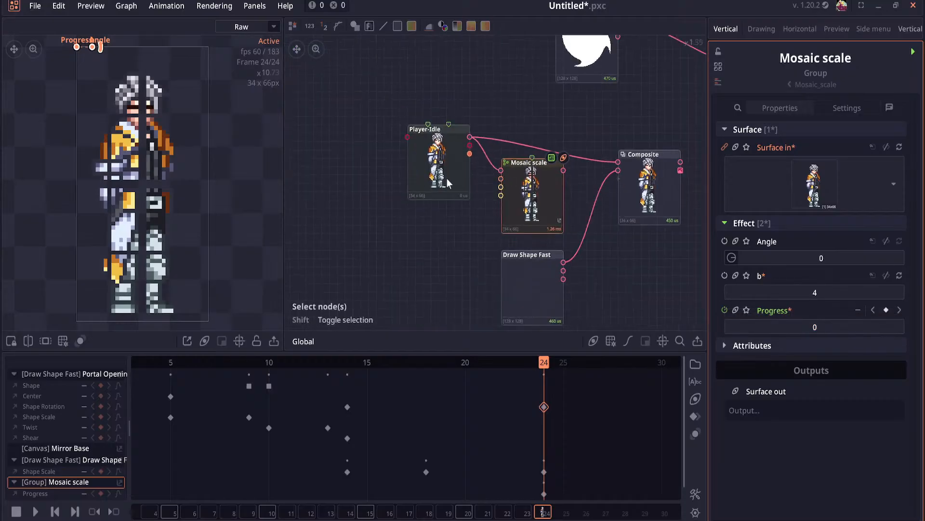
pyautogui.moveTo(447, 179); pyautogui.dragTo(399, 164)
pyautogui.moveTo(509, 186); pyautogui.dragTo(485, 186)
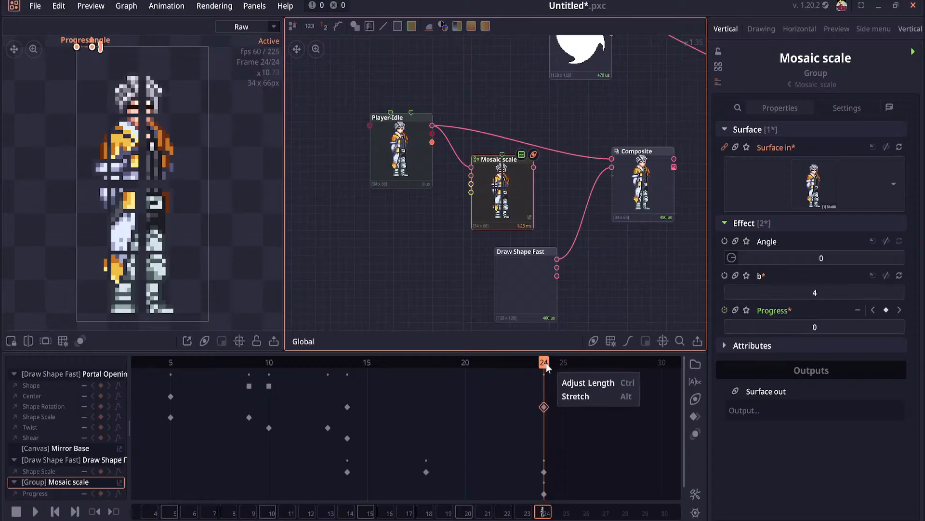
# Step: Check the Mosaic scale effect at frame 20 and delete the Mosaic scale node
pyautogui.moveTo(546, 363); pyautogui.dragTo(457, 401)
pyautogui.click(506, 203)
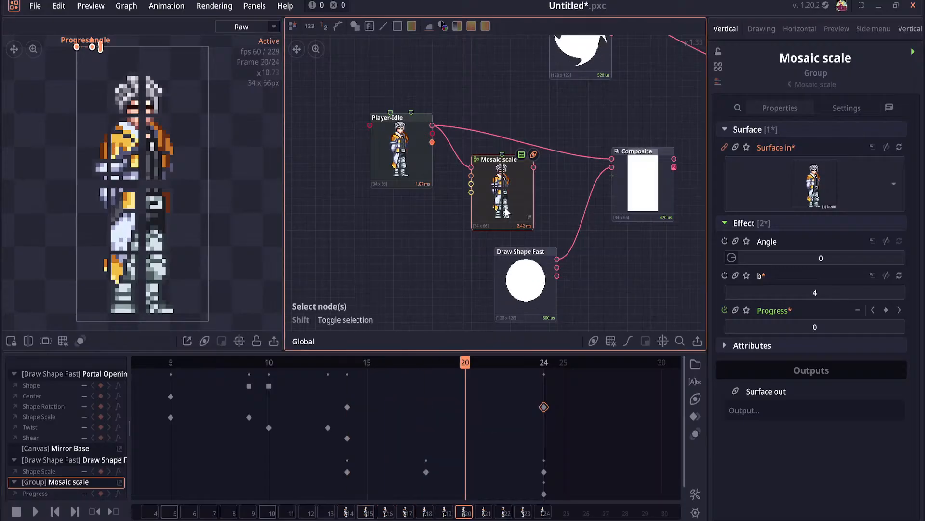
pyautogui.press('Delete')
# Step: Search for a node to follow Player-Idle's surface output, trying "alph" and "fad"
pyautogui.moveTo(432, 133); pyautogui.dragTo(479, 163)
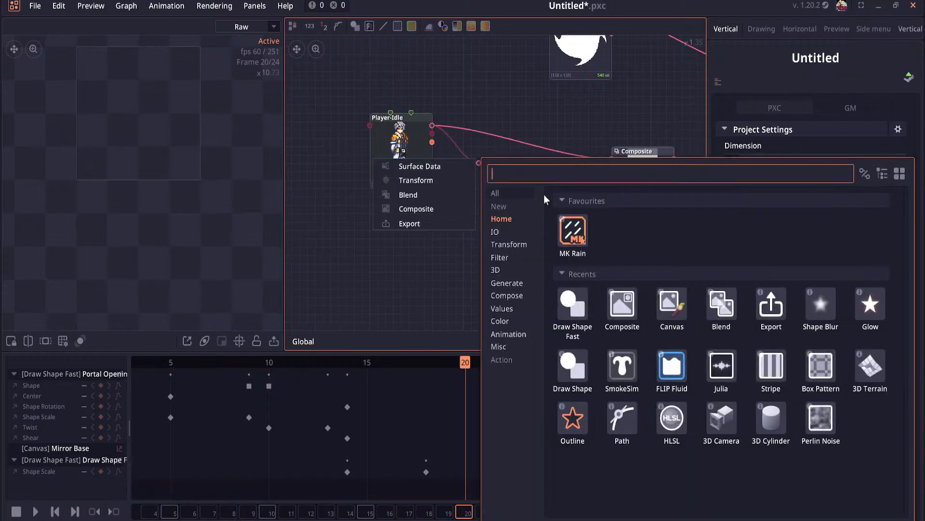
pyautogui.write('alph')
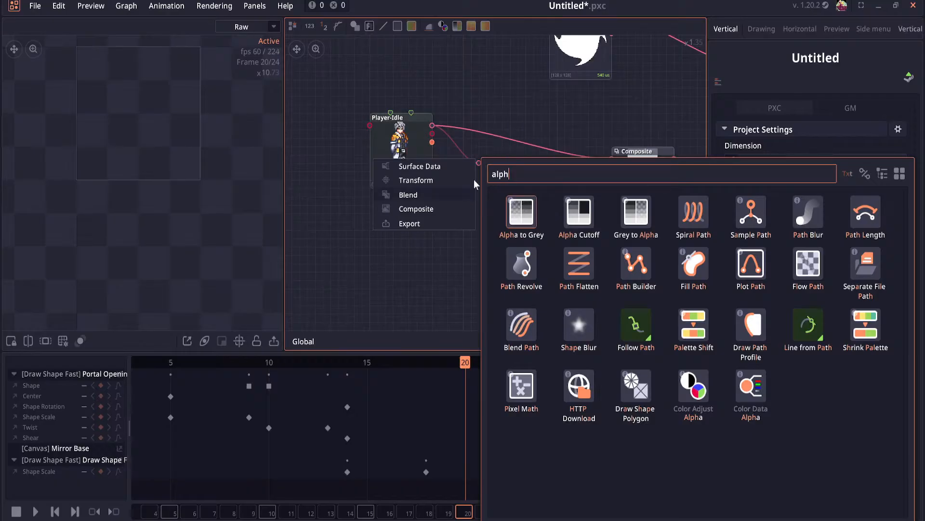
pyautogui.press('BackSpace')
pyautogui.press('BackSpace')
pyautogui.press('BackSpace')
pyautogui.press('BackSpace')
pyautogui.write('f')
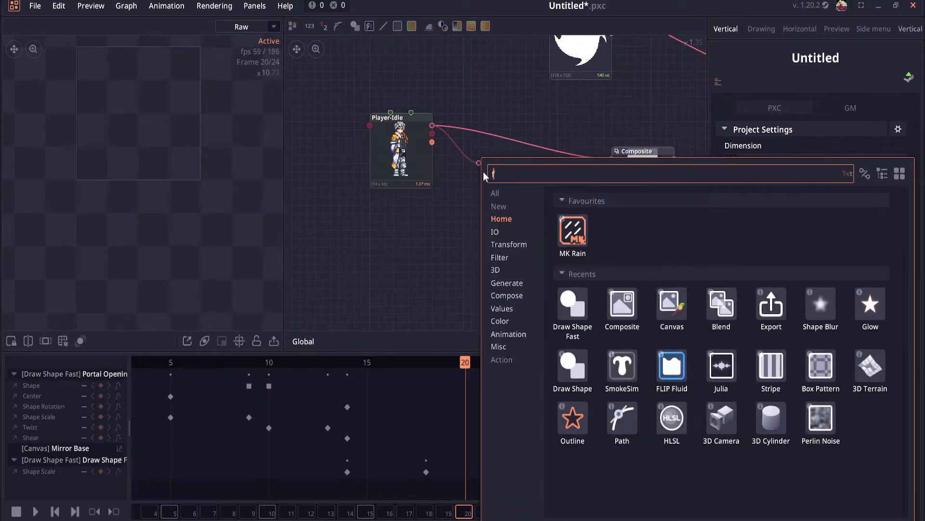
pyautogui.write('ad')
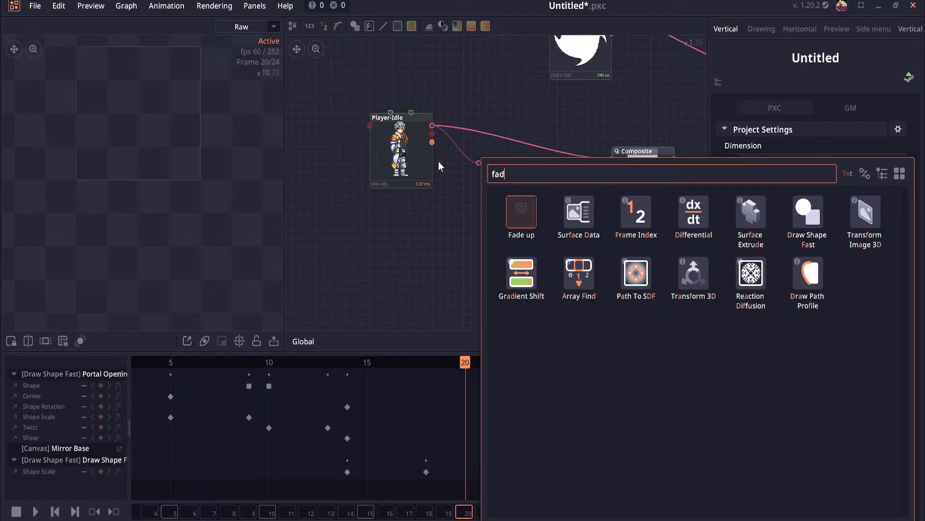
pyautogui.click(419, 163)
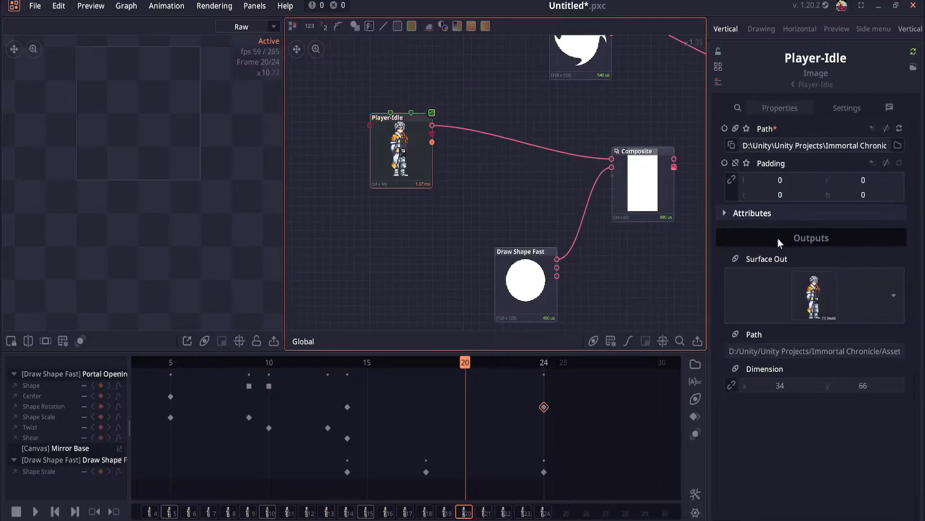
# Step: Move the Player-Idle node closer to its Composite node and add a Blend node fed by Player-Idle's surface output
pyautogui.click(767, 215)
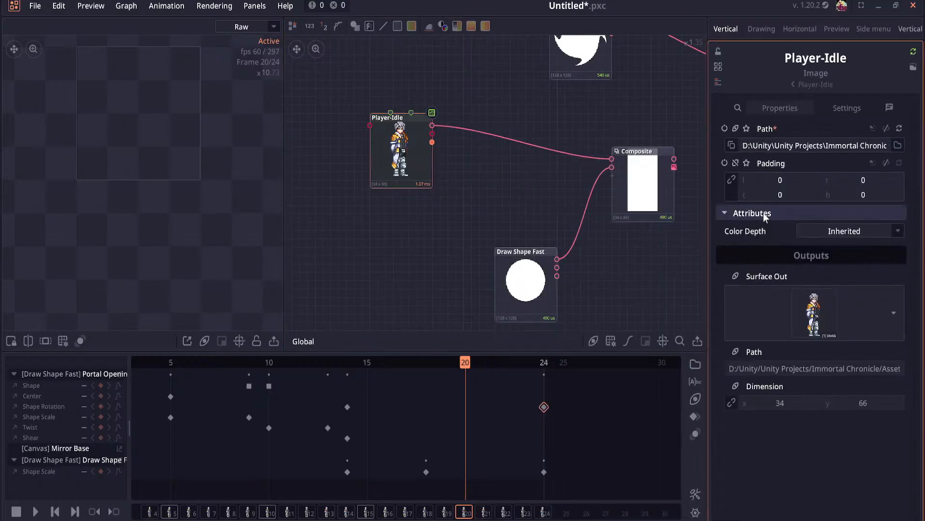
pyautogui.moveTo(406, 154); pyautogui.dragTo(439, 159)
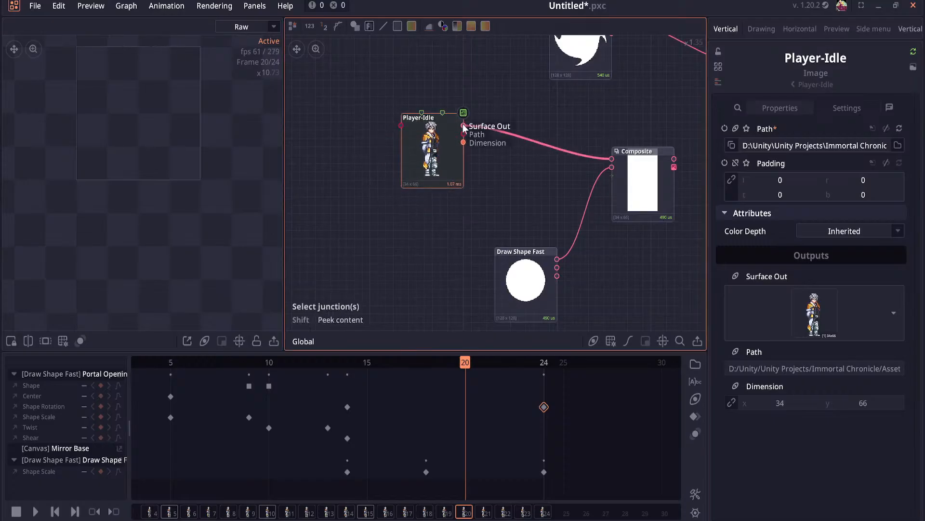
pyautogui.moveTo(462, 124); pyautogui.dragTo(514, 166)
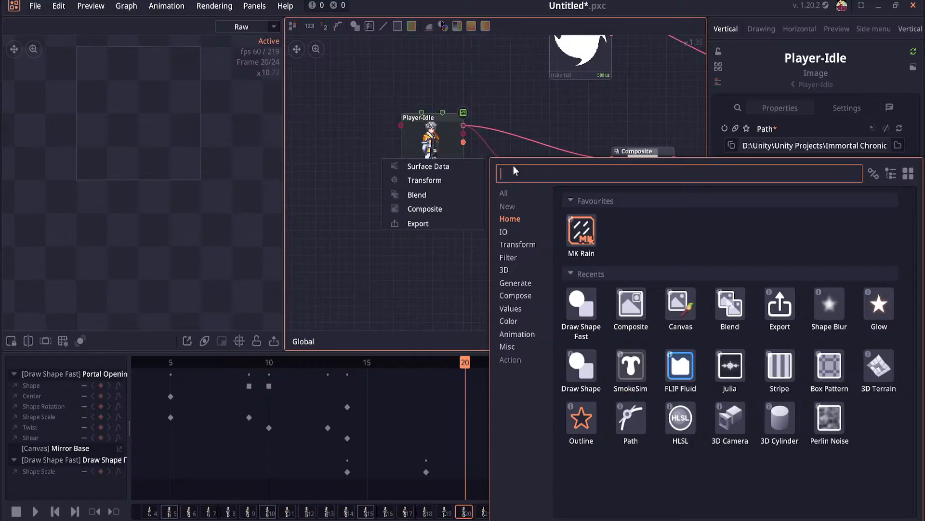
pyautogui.write('blen')
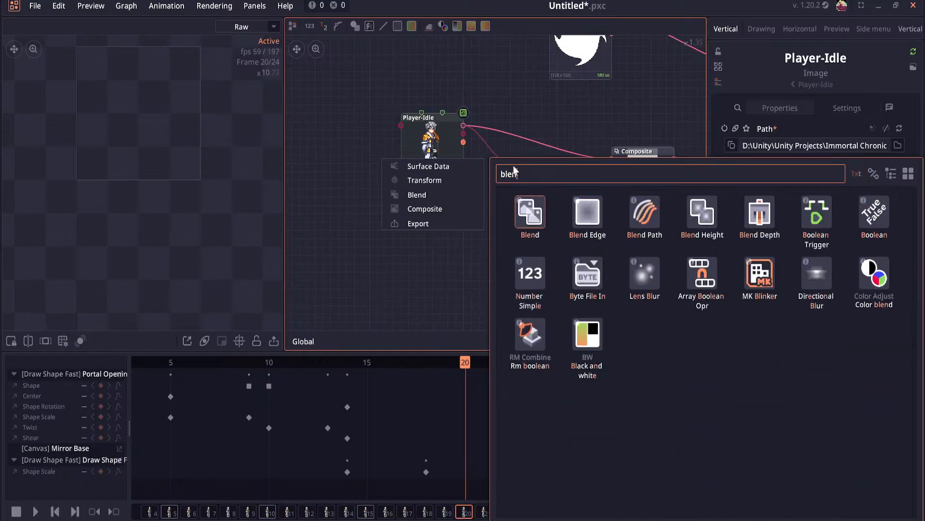
pyautogui.click(529, 211)
pyautogui.moveTo(528, 205); pyautogui.dragTo(528, 194)
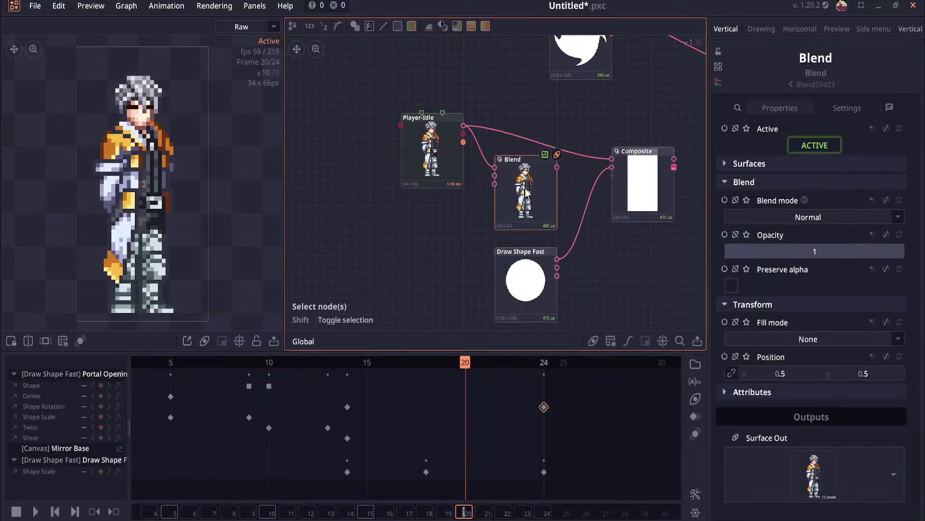
# Step: Feed the Blend node's output into the Composite's first surface input and line Blend up beside Player-Idle
pyautogui.moveTo(556, 167); pyautogui.dragTo(612, 160)
pyautogui.moveTo(522, 216); pyautogui.dragTo(522, 174)
pyautogui.click(376, 434)
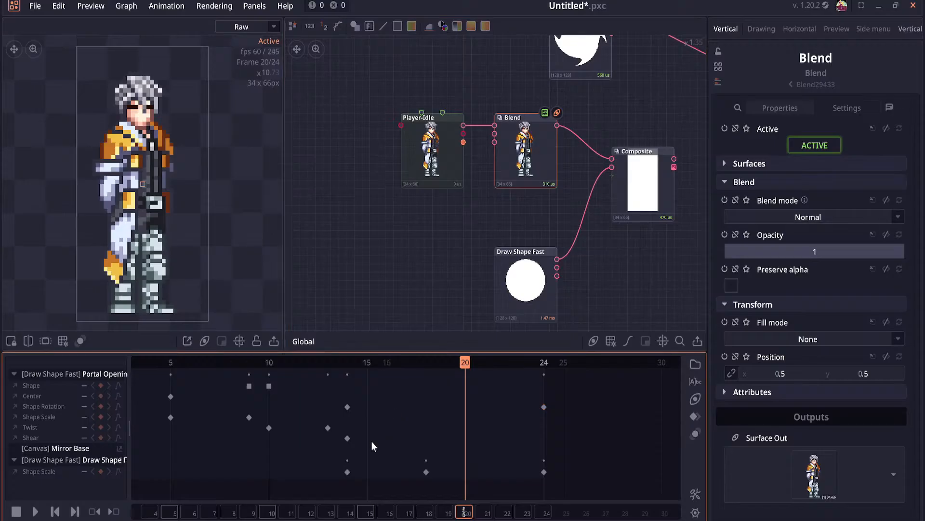
# Step: Animate the Blend node's Opacity with a keyframe of 1 at frame 16 and 0 at frame 17
pyautogui.moveTo(349, 361); pyautogui.dragTo(381, 371)
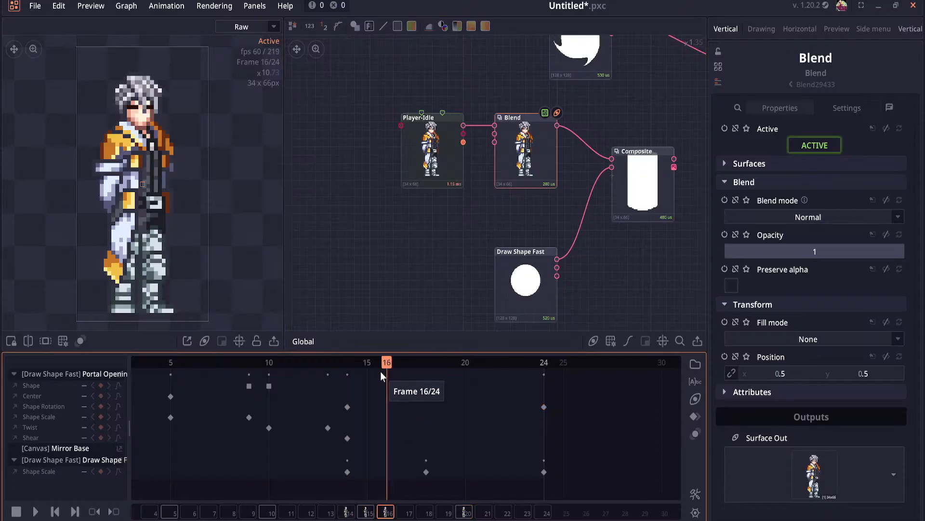
pyautogui.click(523, 180)
pyautogui.moveTo(547, 214); pyautogui.dragTo(491, 206)
pyautogui.click(724, 235)
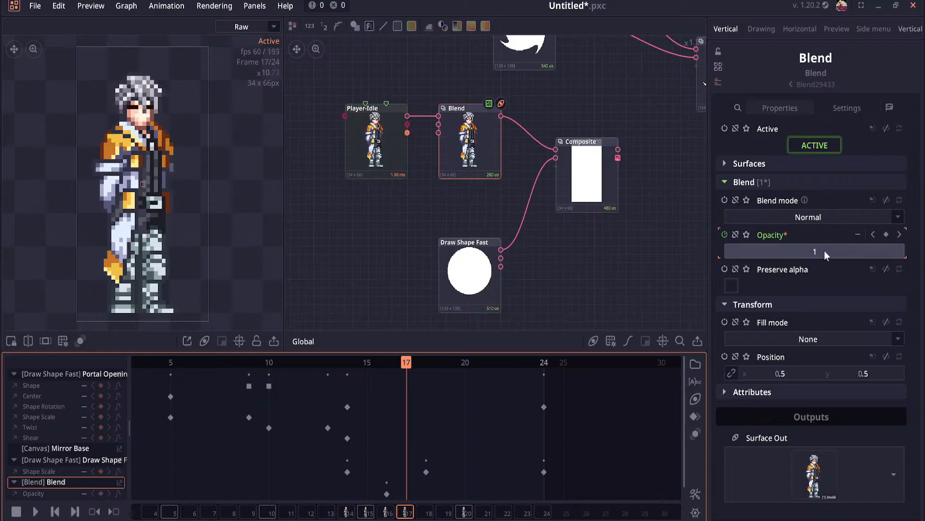
pyautogui.click(790, 252)
pyautogui.write('0')
pyautogui.press('Return')
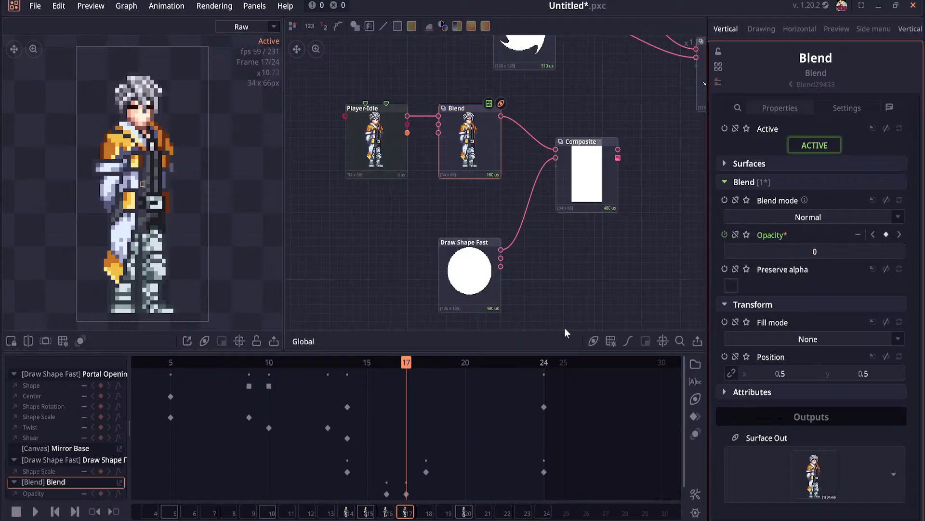
# Step: Check the Blend node's result at frame 20 and look through its available blend modes
pyautogui.click(409, 365)
pyautogui.moveTo(415, 366)
pyautogui.mouseDown()
pyautogui.moveTo(527, 372)
pyautogui.moveTo(395, 387)
pyautogui.moveTo(513, 388)
pyautogui.moveTo(463, 384)
pyautogui.mouseUp()
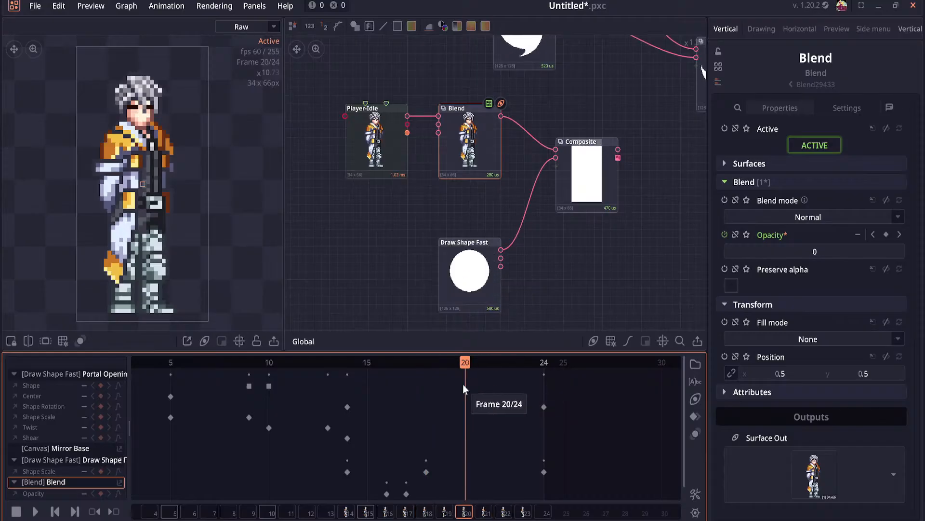
pyautogui.click(783, 218)
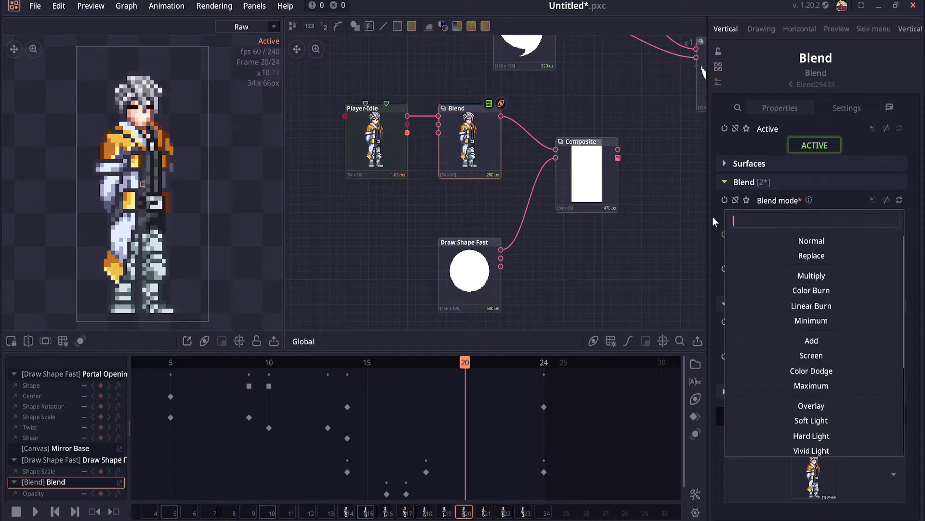
pyautogui.click(584, 251)
# Step: Try adjusting the opacity of the player layer, Surface 0, in the Composite node
pyautogui.click(586, 174)
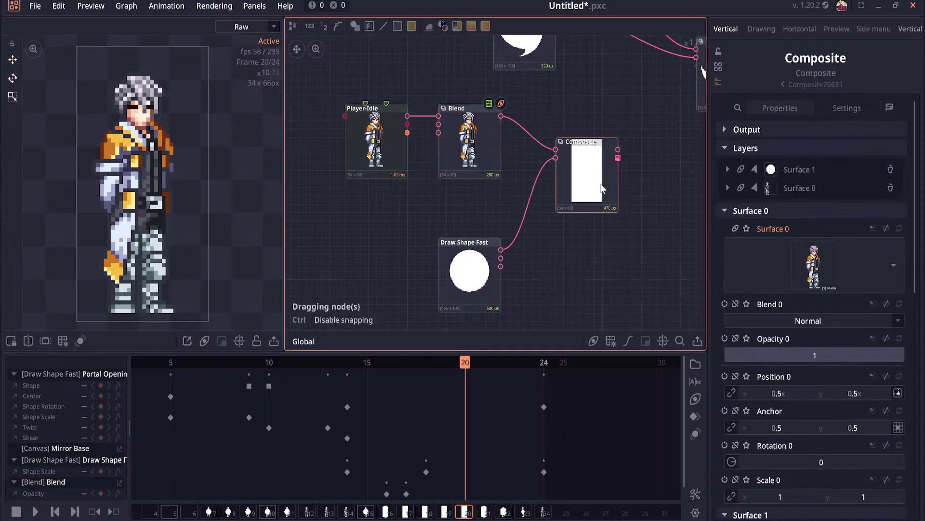
pyautogui.scroll(-2, 781, 257)
pyautogui.scroll(-2, 773, 279)
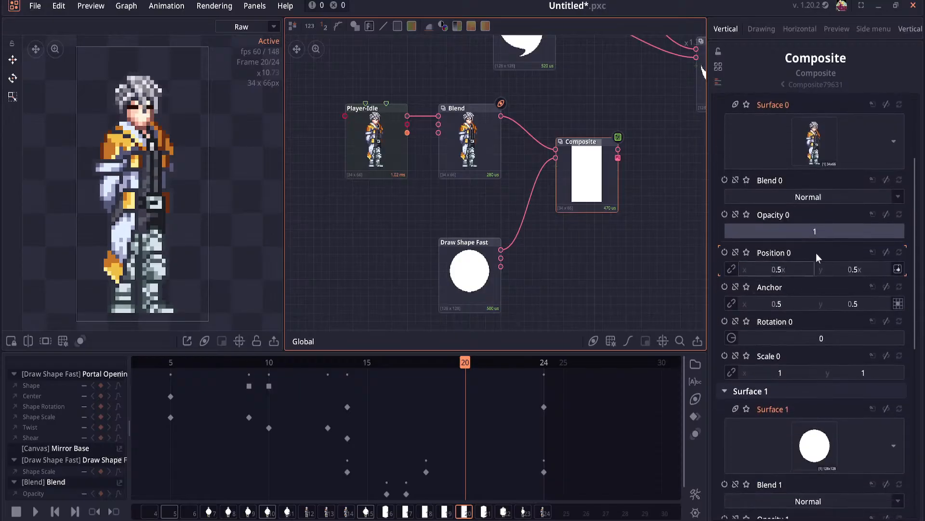
pyautogui.click(773, 232)
pyautogui.click(819, 215)
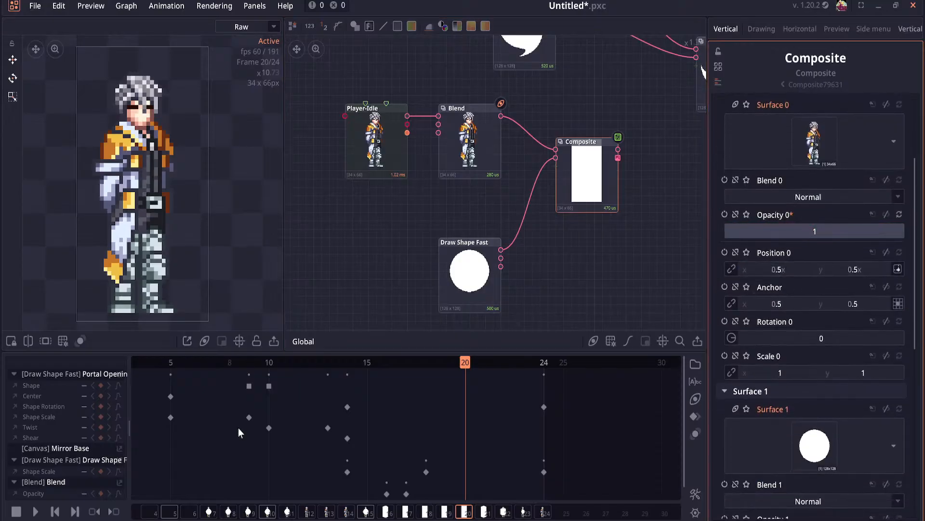
pyautogui.moveTo(814, 232); pyautogui.dragTo(777, 229)
# Step: Examine the Blend node's surface, mask, output dimension and blend settings
pyautogui.click(484, 169)
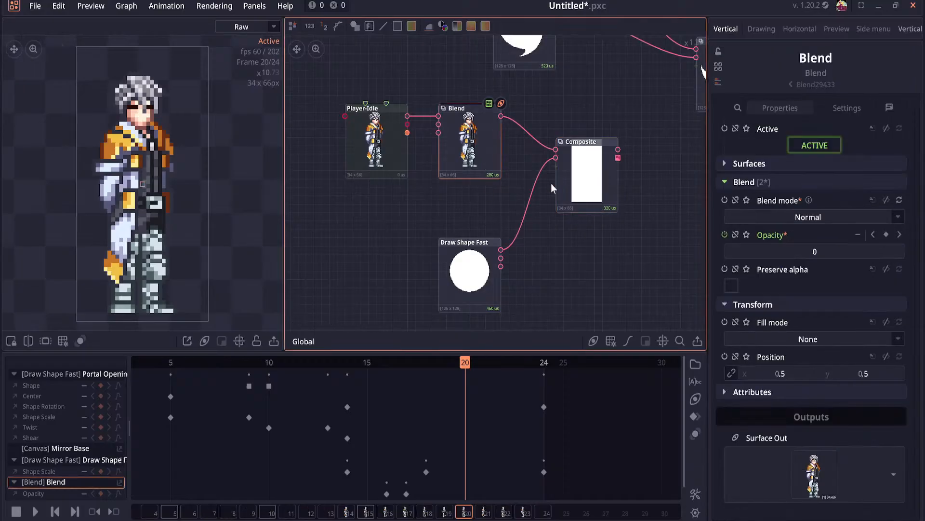
pyautogui.click(752, 164)
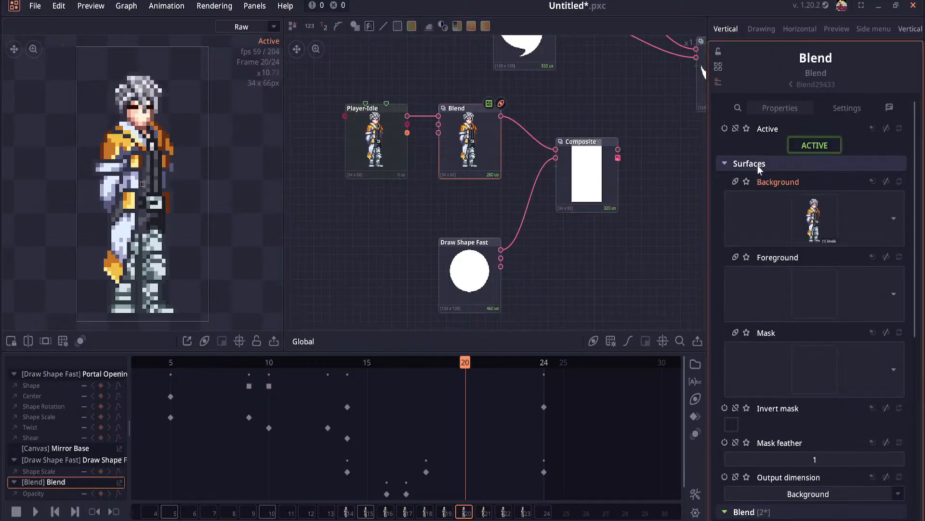
pyautogui.click(808, 223)
pyautogui.click(537, 299)
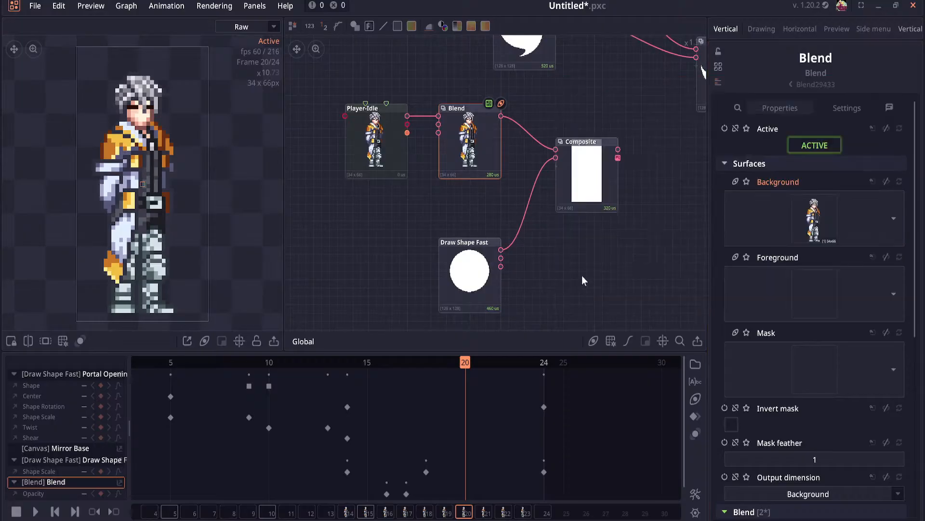
pyautogui.click(734, 181)
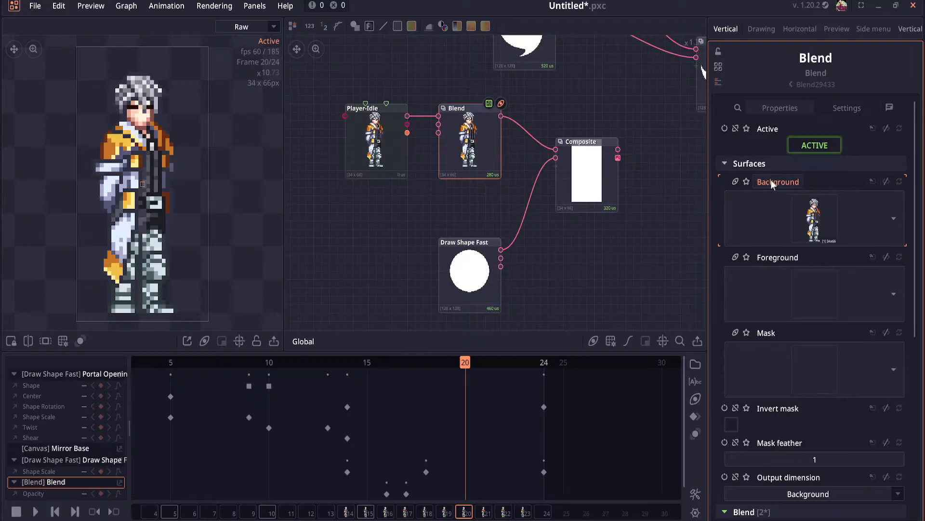
pyautogui.scroll(-3, 746, 270)
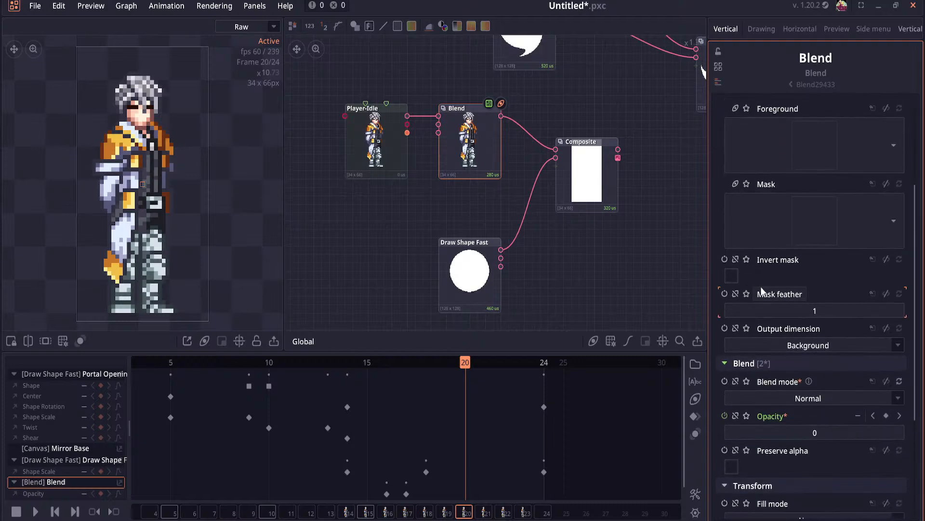
pyautogui.scroll(-3, 791, 309)
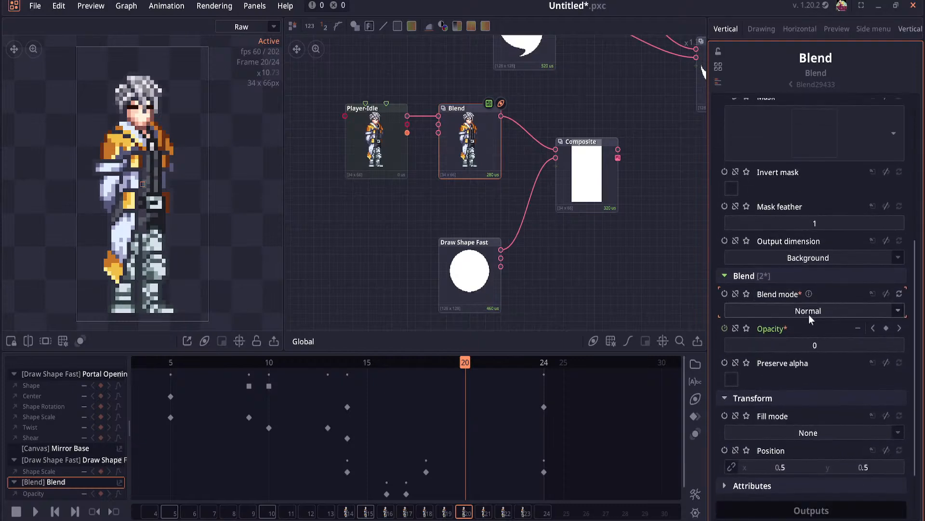
pyautogui.scroll(2, 808, 304)
# Step: Try the Replace blend mode on the Blend node, keeping its output dimension on Background
pyautogui.click(806, 298)
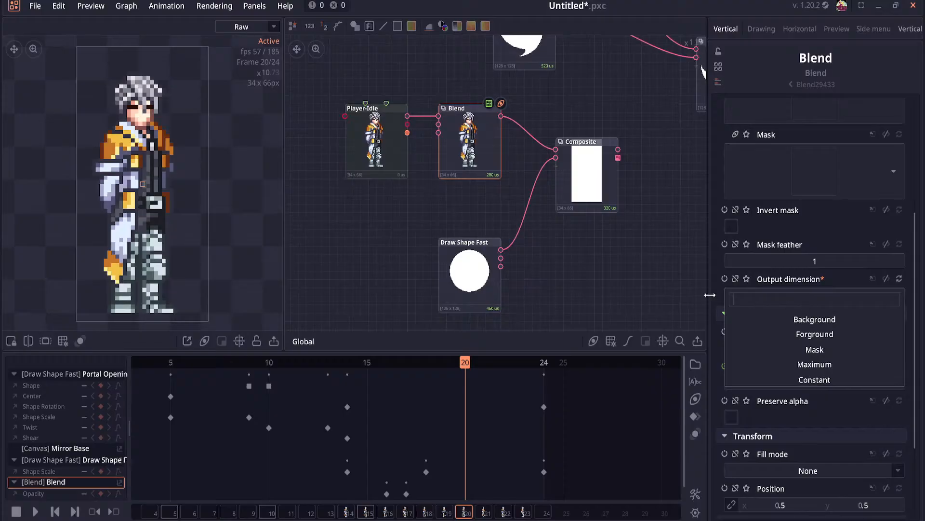
pyautogui.click(810, 347)
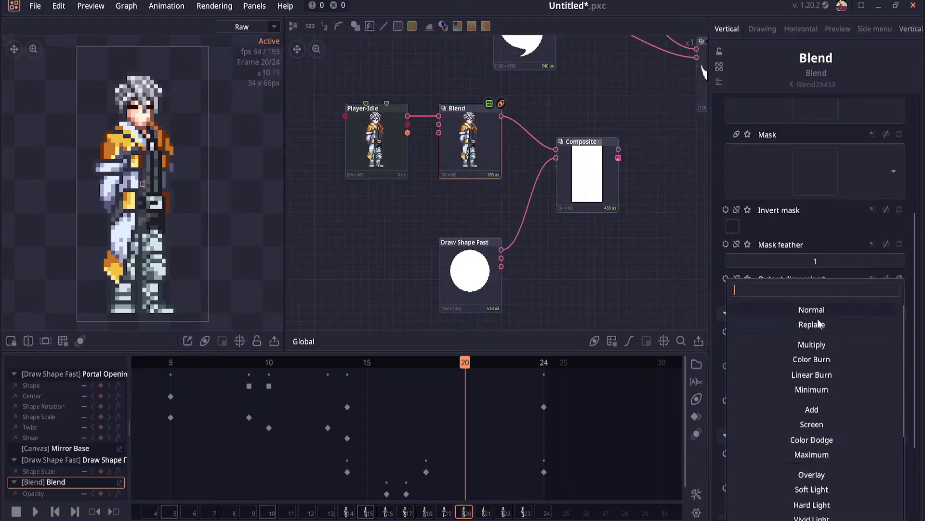
pyautogui.click(819, 324)
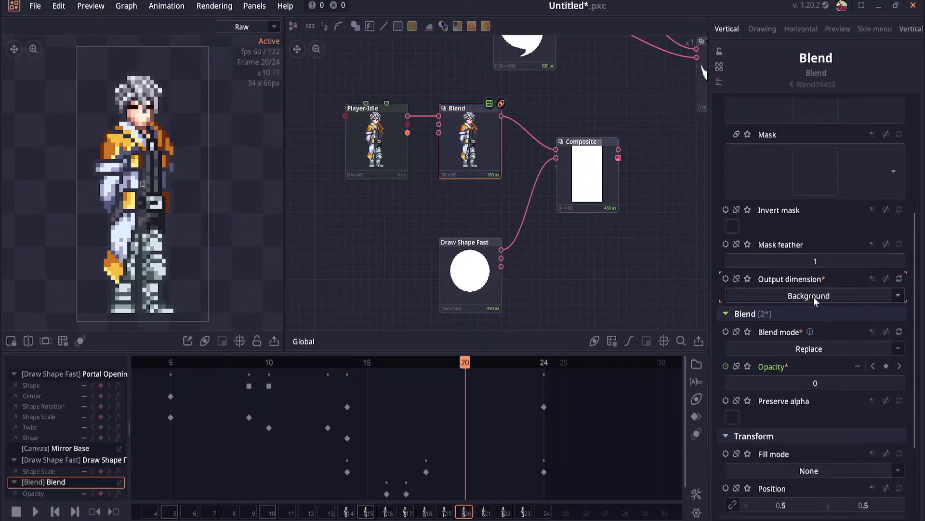
# Step: Return the Blend node's blend mode to Normal and set its Opacity to 1 at frame 20
pyautogui.click(814, 342)
pyautogui.click(811, 307)
pyautogui.moveTo(801, 389); pyautogui.dragTo(858, 389)
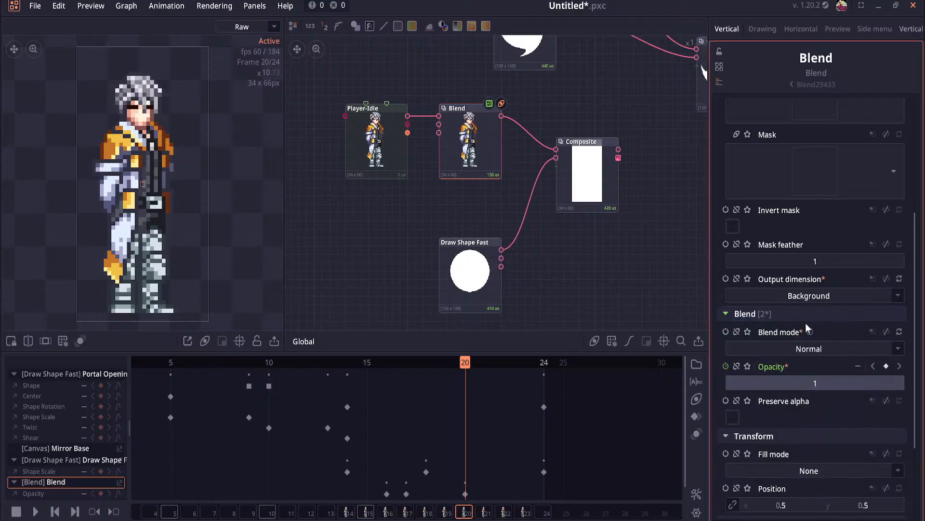
# Step: Try the Stretch fill mode on the Blend node and return it to None
pyautogui.scroll(-4, 806, 323)
pyautogui.click(813, 352)
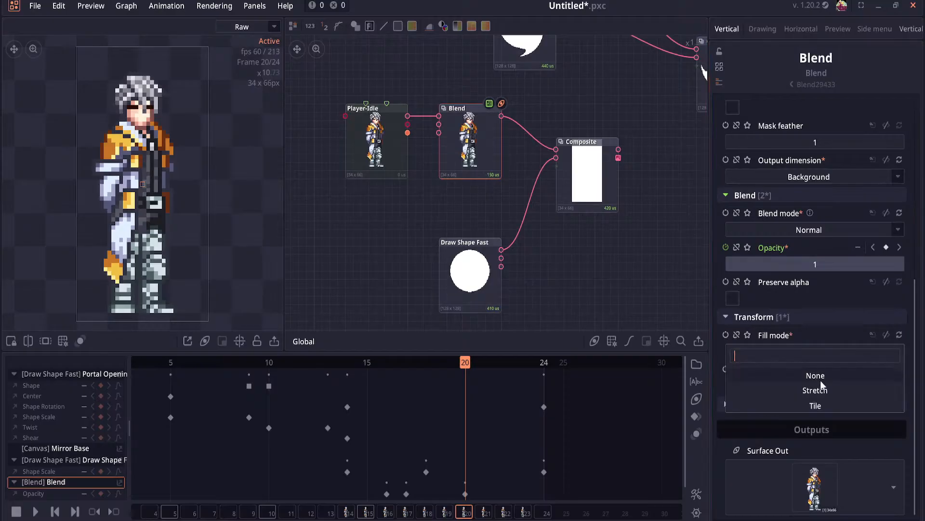
pyautogui.click(821, 391)
pyautogui.click(821, 385)
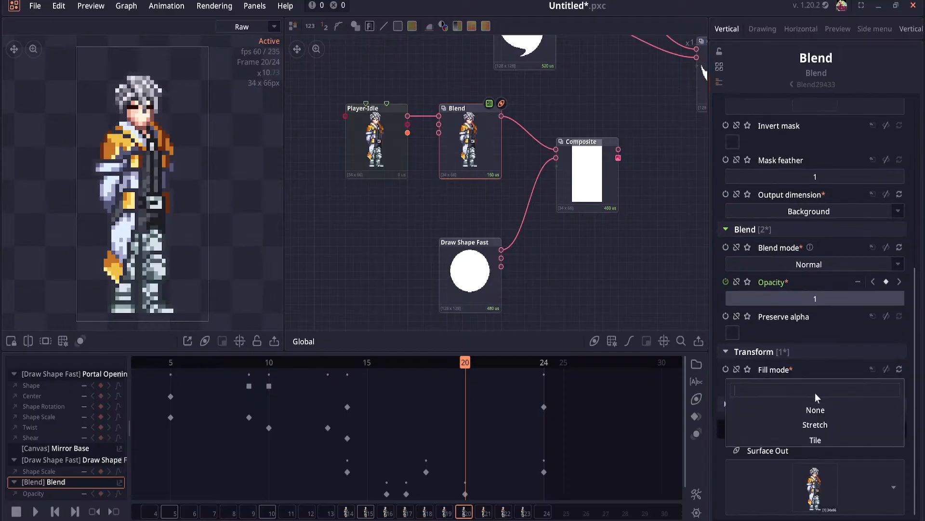
pyautogui.click(818, 409)
pyautogui.scroll(-1, 821, 394)
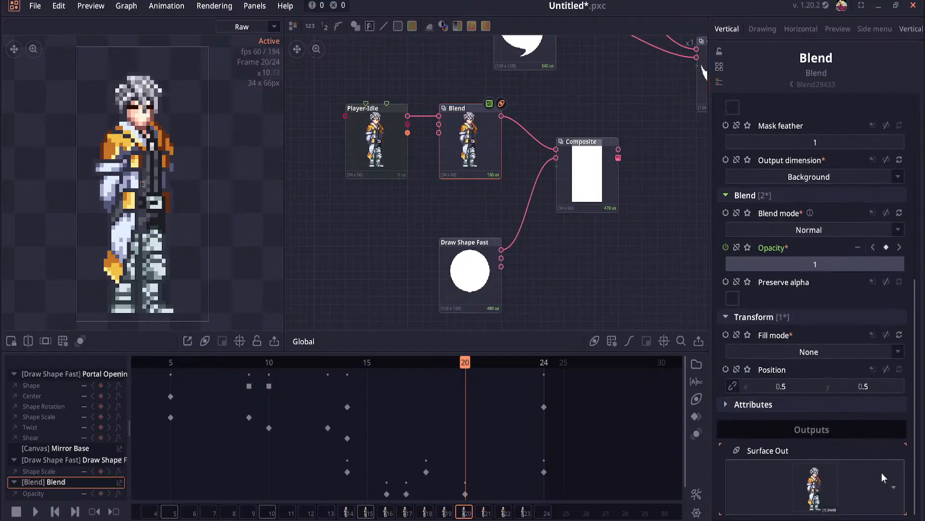
# Step: Look at the asset choices for the Blend node's surface output and show the node's attributes
pyautogui.click(822, 483)
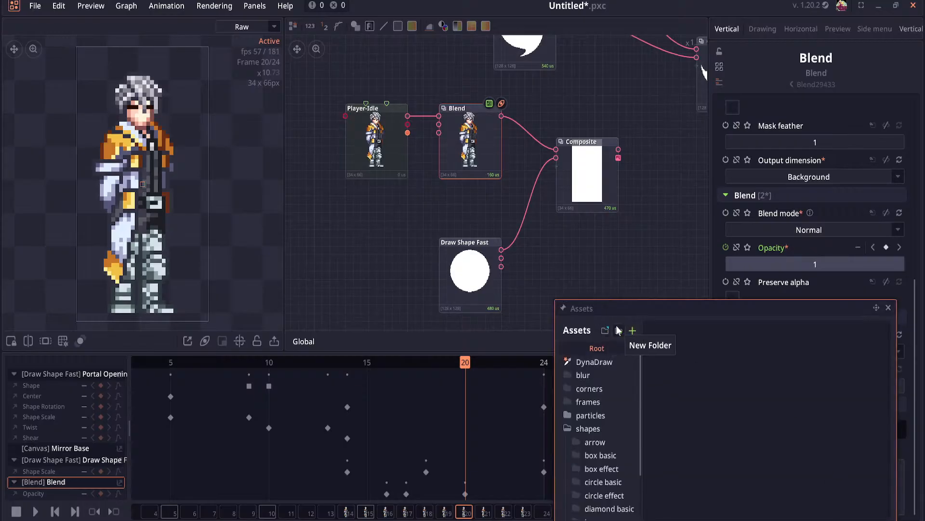
pyautogui.click(628, 292)
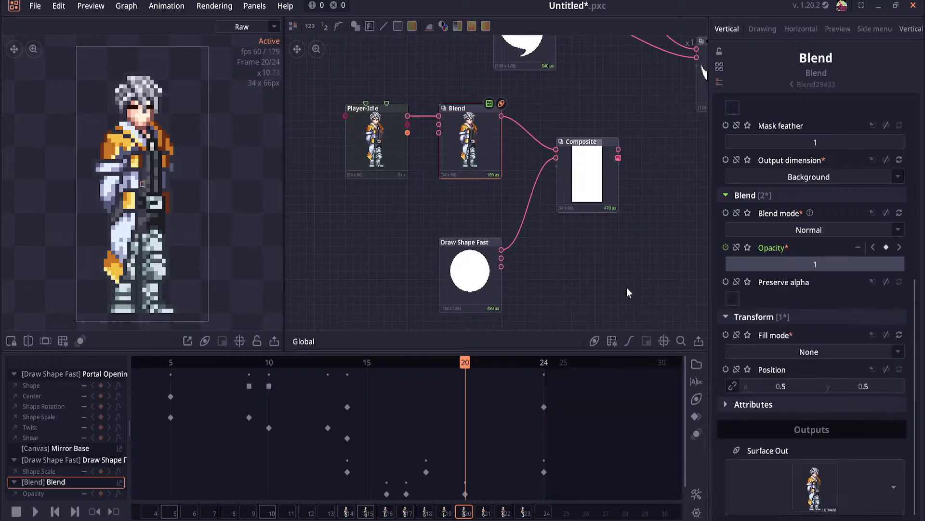
pyautogui.click(766, 406)
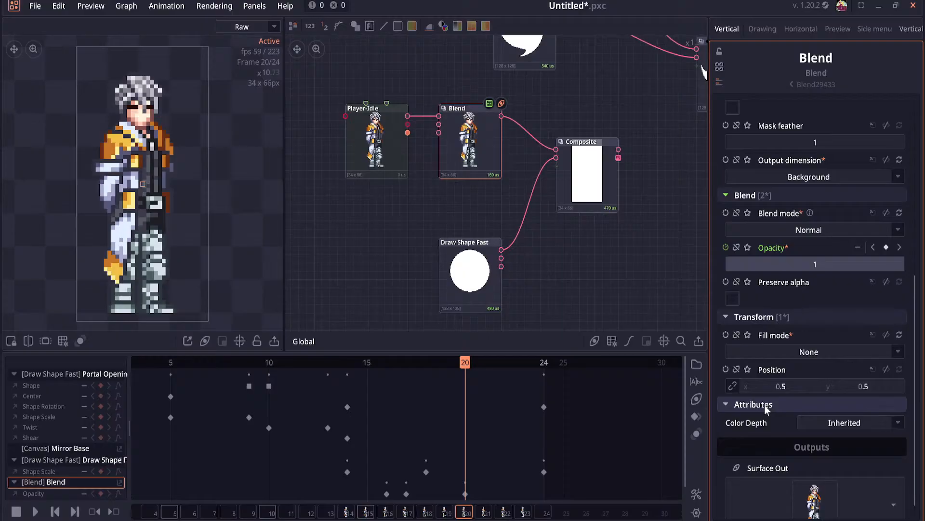
# Step: Collapse the Blend node's attributes and move the Player-Idle node higher in the graph
pyautogui.click(766, 406)
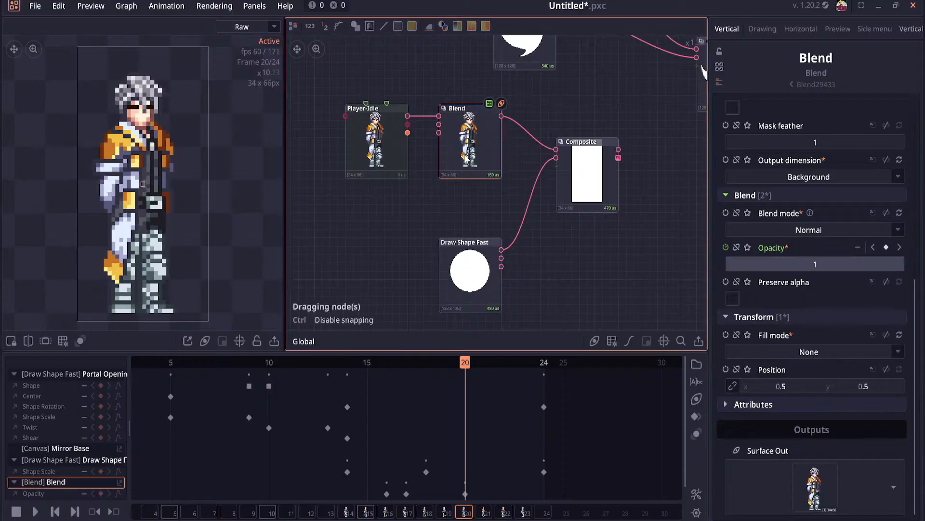
pyautogui.moveTo(832, 268)
pyautogui.mouseDown()
pyautogui.moveTo(714, 266)
pyautogui.moveTo(830, 267)
pyautogui.mouseUp()
pyautogui.moveTo(387, 166); pyautogui.dragTo(387, 141)
# Step: Add a Draw Shape Fast node, place it below Player-Idle, and connect it to the Blend node's second input
pyautogui.rightClick(372, 161)
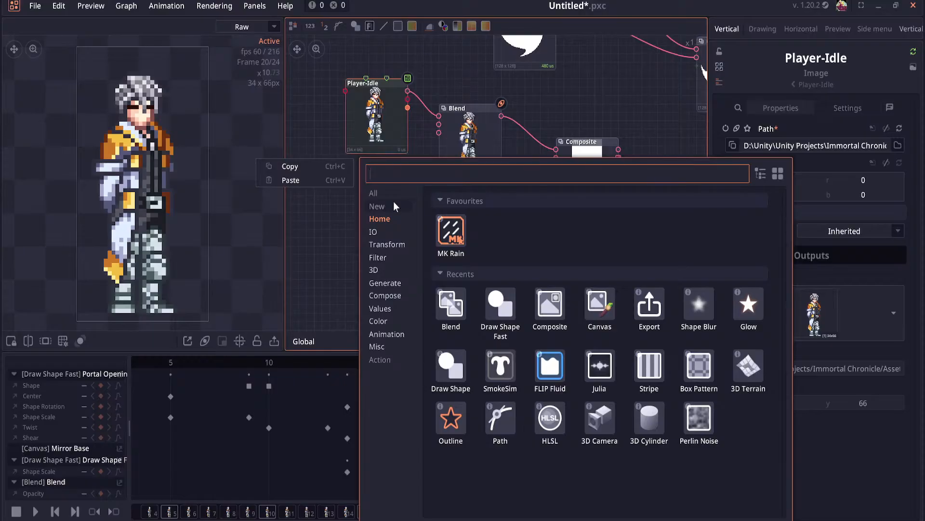
pyautogui.write('sp')
pyautogui.press('BackSpace')
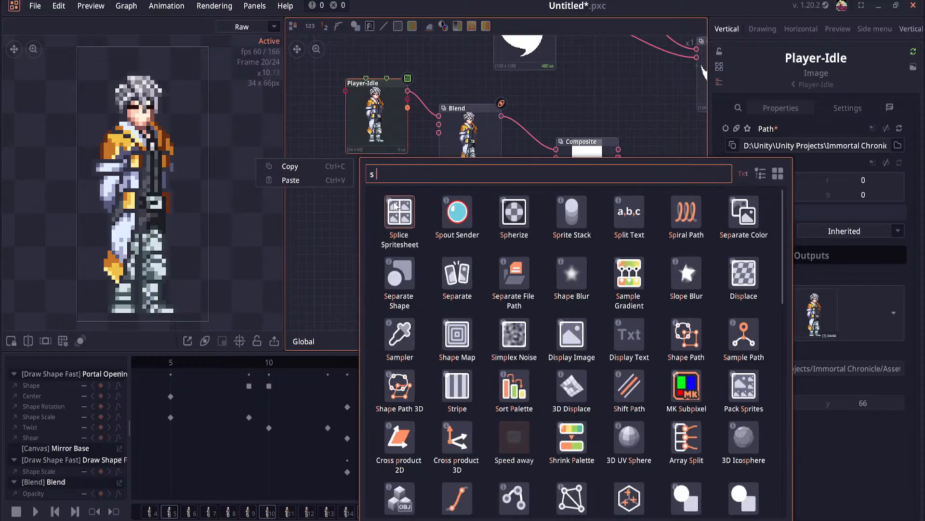
pyautogui.write('hap')
pyautogui.press('BackSpace')
pyautogui.press('BackSpace')
pyautogui.press('BackSpace')
pyautogui.press('BackSpace')
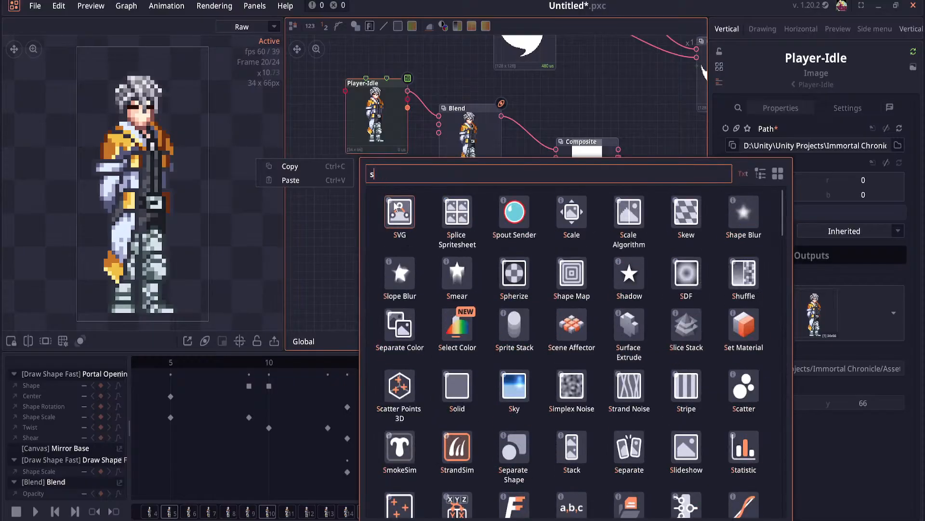
pyautogui.write('fas')
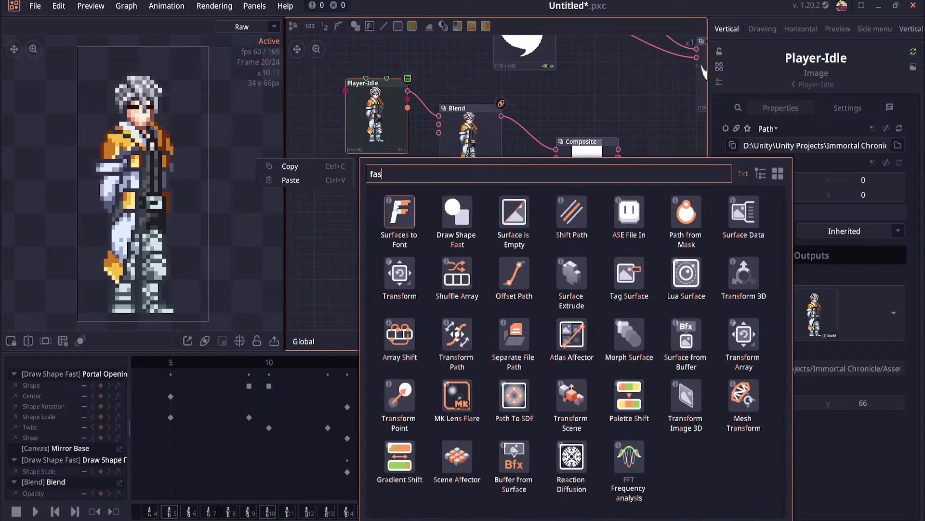
pyautogui.click(457, 212)
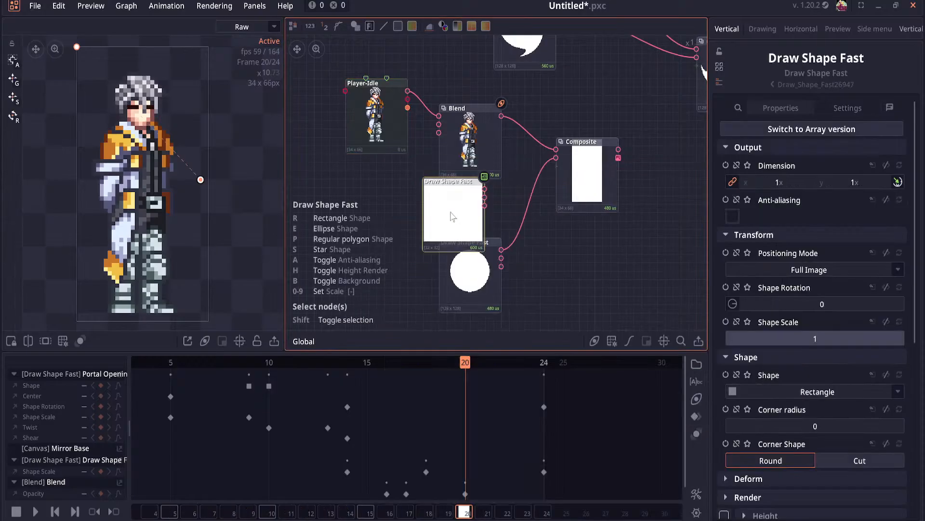
pyautogui.moveTo(452, 197)
pyautogui.mouseDown()
pyautogui.moveTo(376, 199)
pyautogui.moveTo(438, 130)
pyautogui.mouseUp()
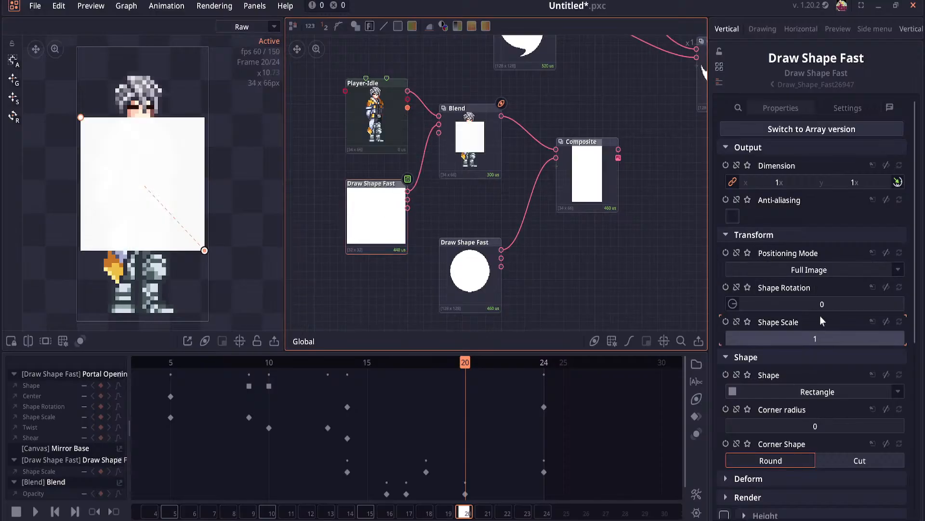
# Step: Set the Blend node's Opacity to 1 at frame 20
pyautogui.scroll(-2, 830, 376)
pyautogui.click(461, 169)
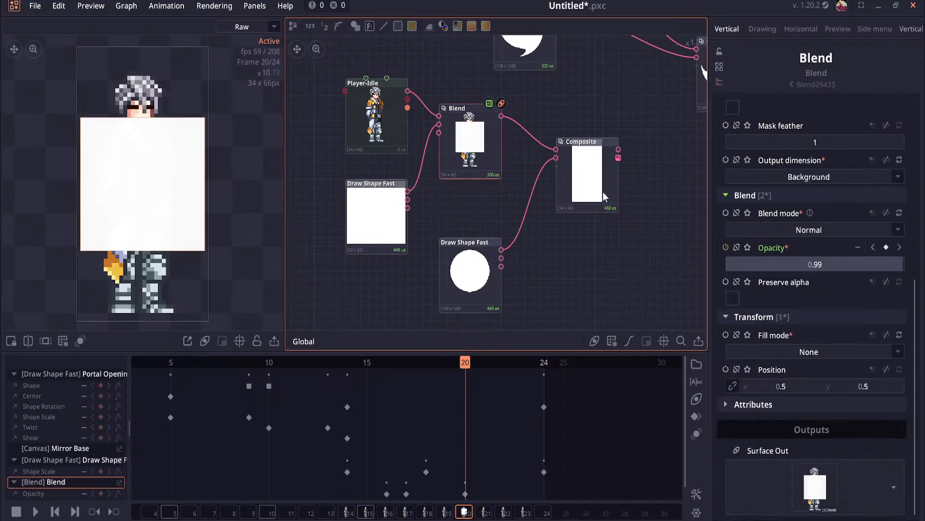
pyautogui.moveTo(832, 265)
pyautogui.mouseDown()
pyautogui.moveTo(772, 265)
pyautogui.moveTo(838, 265)
pyautogui.mouseUp()
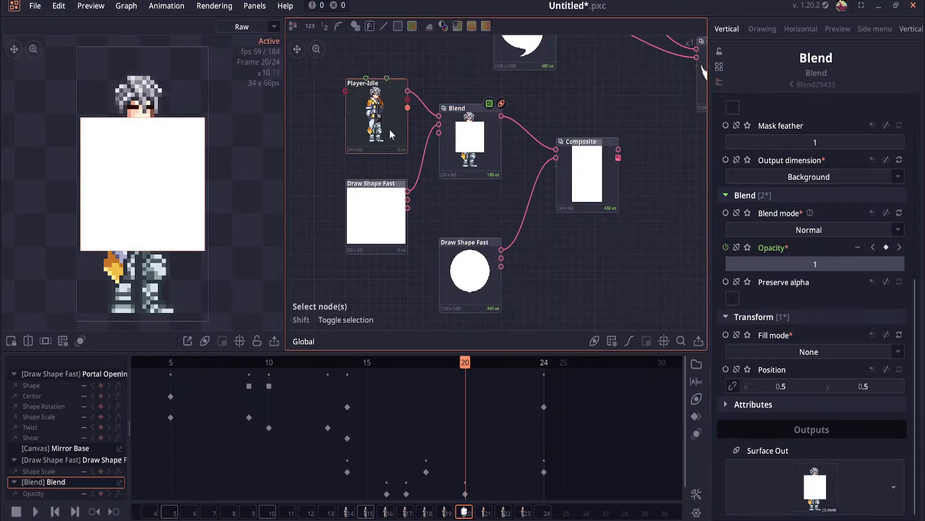
# Step: Swap the Blend inputs so the new Draw Shape Fast feeds the first input and Player-Idle the second, with Player-Idle placed underneath
pyautogui.moveTo(376, 111); pyautogui.dragTo(306, 211)
pyautogui.moveTo(372, 213)
pyautogui.mouseDown()
pyautogui.moveTo(357, 94)
pyautogui.moveTo(339, 51)
pyautogui.moveTo(355, 120)
pyautogui.moveTo(439, 117)
pyautogui.mouseUp()
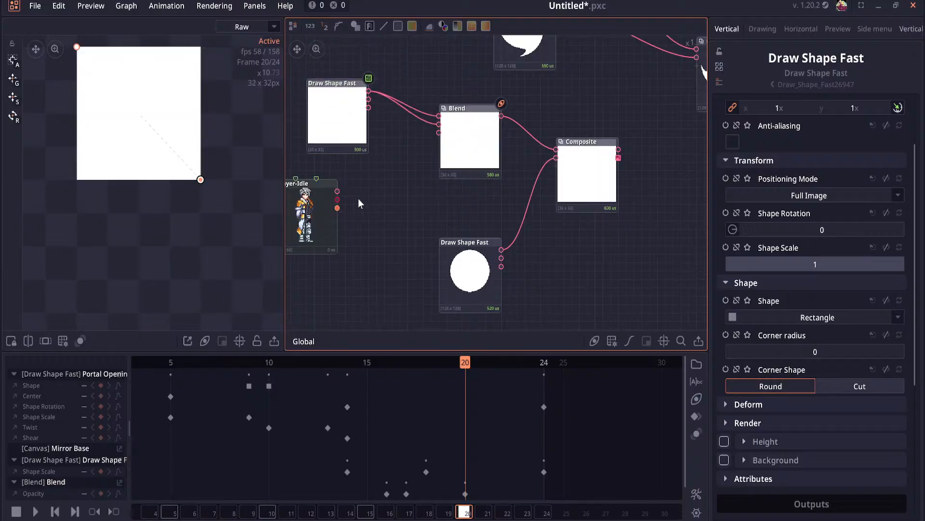
pyautogui.moveTo(338, 192); pyautogui.dragTo(439, 124)
pyautogui.moveTo(313, 212); pyautogui.dragTo(344, 203)
# Step: Set the new Draw Shape Fast node's dimension to fixed 128 by 128 and its Shape Scale to 0
pyautogui.click(368, 144)
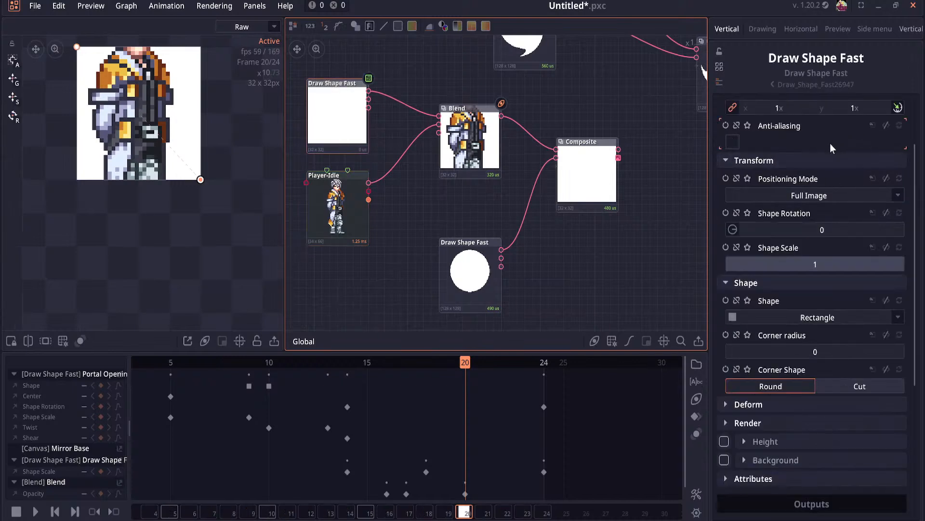
pyautogui.click(893, 108)
pyautogui.click(786, 111)
pyautogui.write('1')
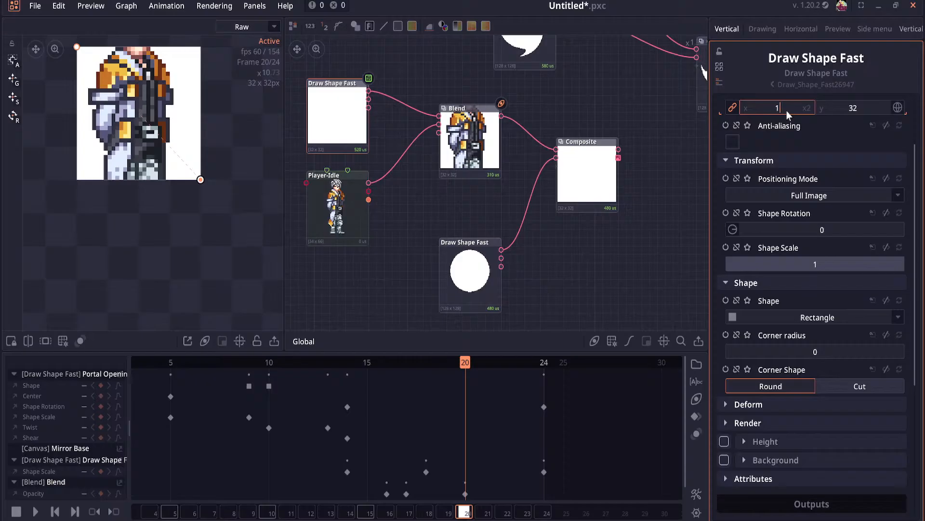
pyautogui.write('28')
pyautogui.press('Tab')
pyautogui.write('128')
pyautogui.press('Return')
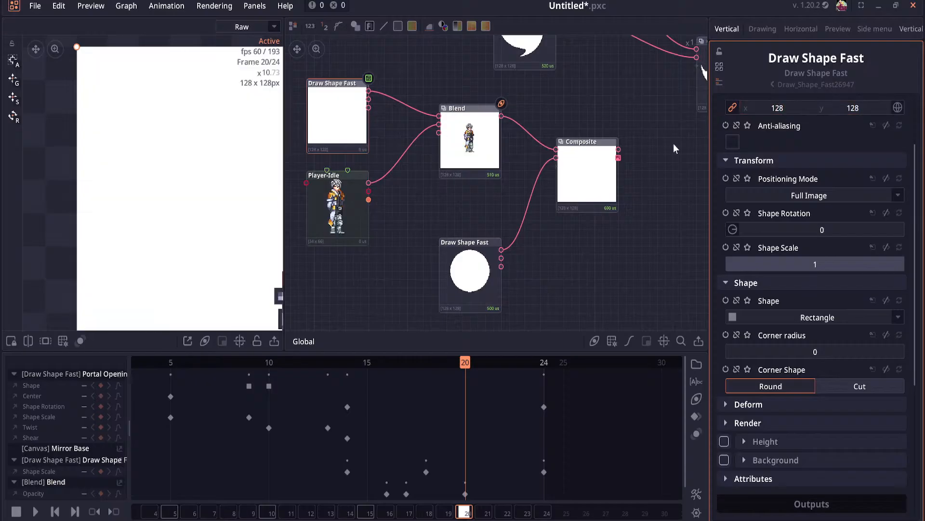
pyautogui.moveTo(819, 264); pyautogui.dragTo(772, 265)
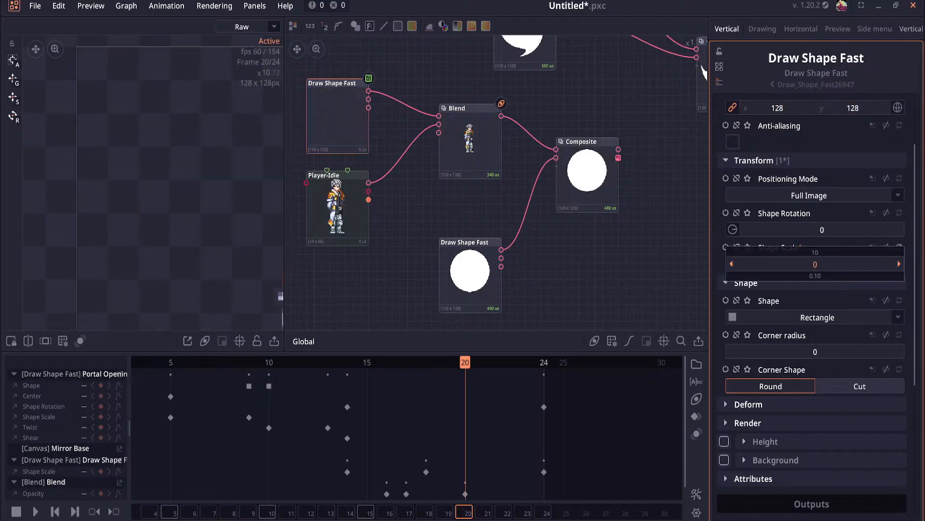
# Step: Set the Blend node's Opacity to 0 at frame 20 and check the result at frame 22
pyautogui.click(354, 222)
pyautogui.moveTo(438, 231); pyautogui.dragTo(495, 230)
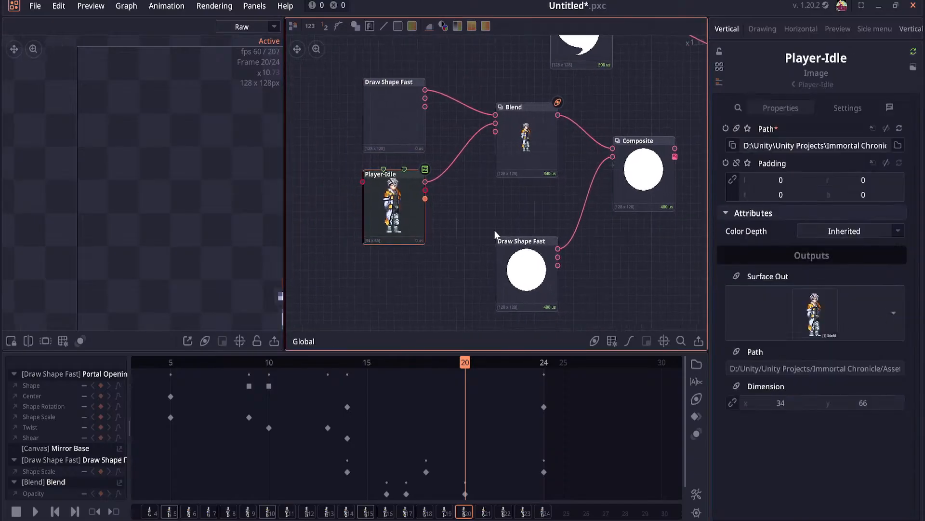
pyautogui.click(516, 161)
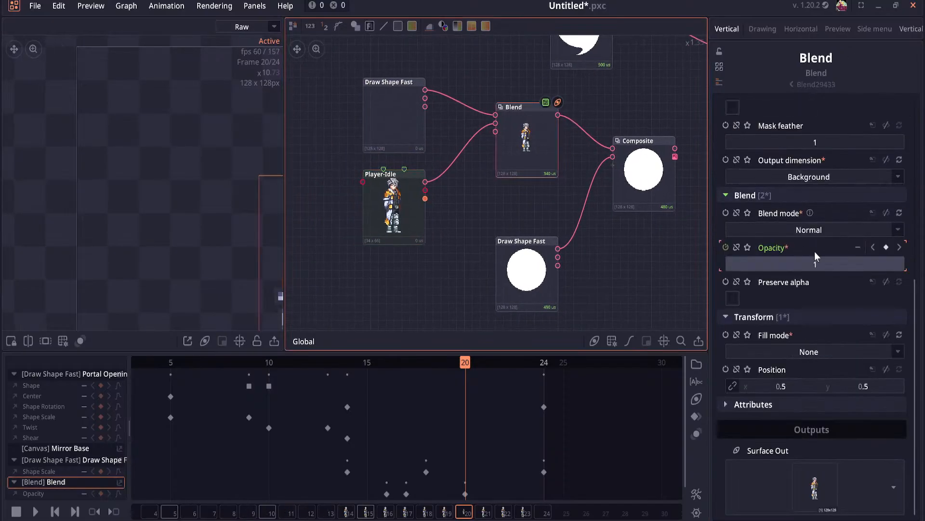
pyautogui.moveTo(816, 264); pyautogui.dragTo(771, 264)
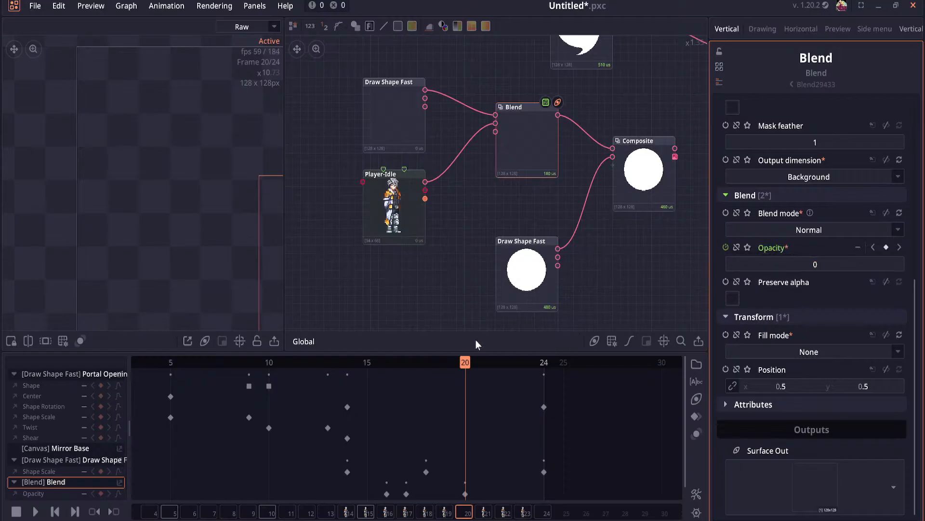
pyautogui.moveTo(464, 361); pyautogui.dragTo(504, 387)
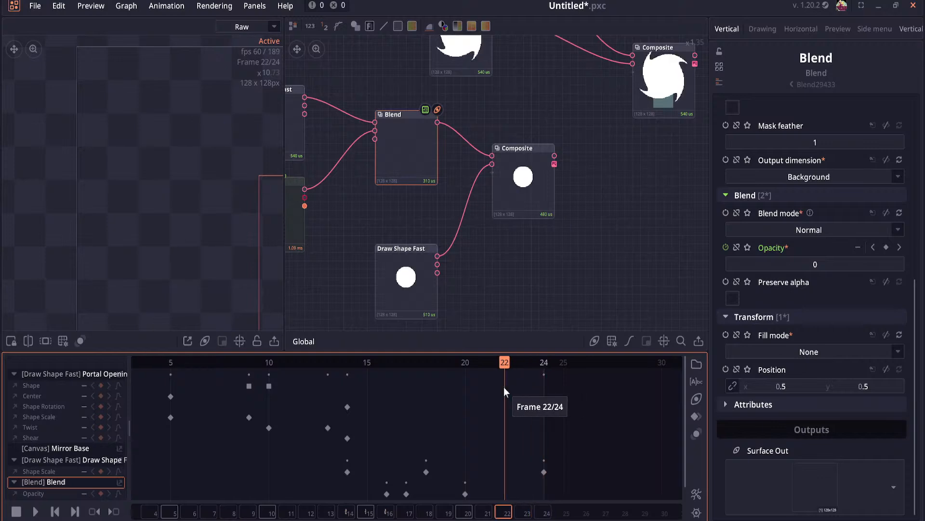
pyautogui.moveTo(508, 443); pyautogui.dragTo(469, 430)
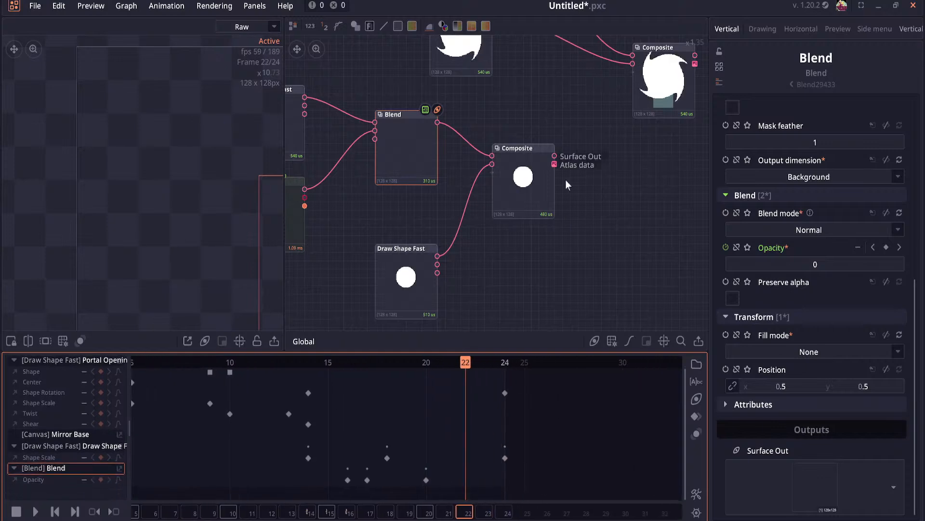
pyautogui.moveTo(534, 243); pyautogui.dragTo(450, 245)
pyautogui.moveTo(470, 213)
pyautogui.mouseDown()
pyautogui.moveTo(470, 195)
pyautogui.moveTo(506, 192)
pyautogui.moveTo(478, 193)
pyautogui.mouseUp()
pyautogui.moveTo(407, 202); pyautogui.dragTo(451, 188)
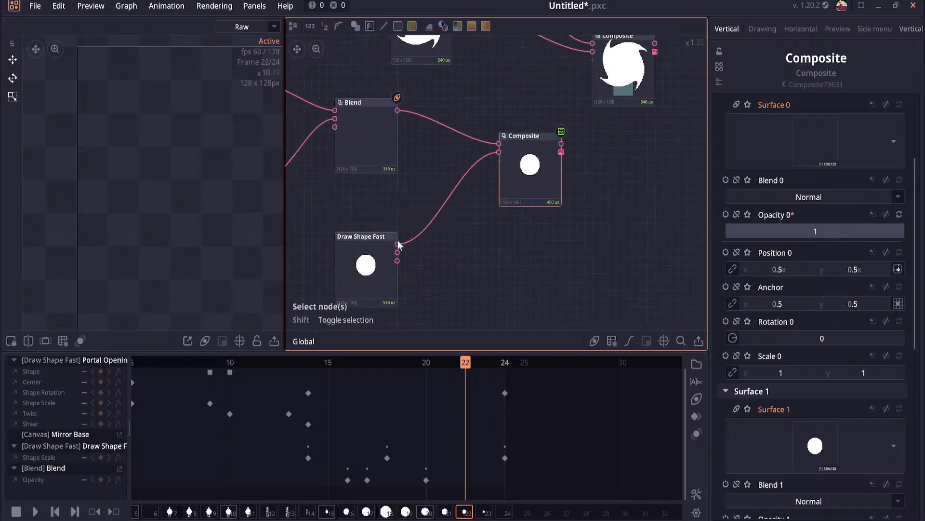
pyautogui.moveTo(397, 243)
pyautogui.mouseDown()
pyautogui.moveTo(463, 244)
pyautogui.moveTo(470, 265)
pyautogui.mouseUp()
pyautogui.write('moz')
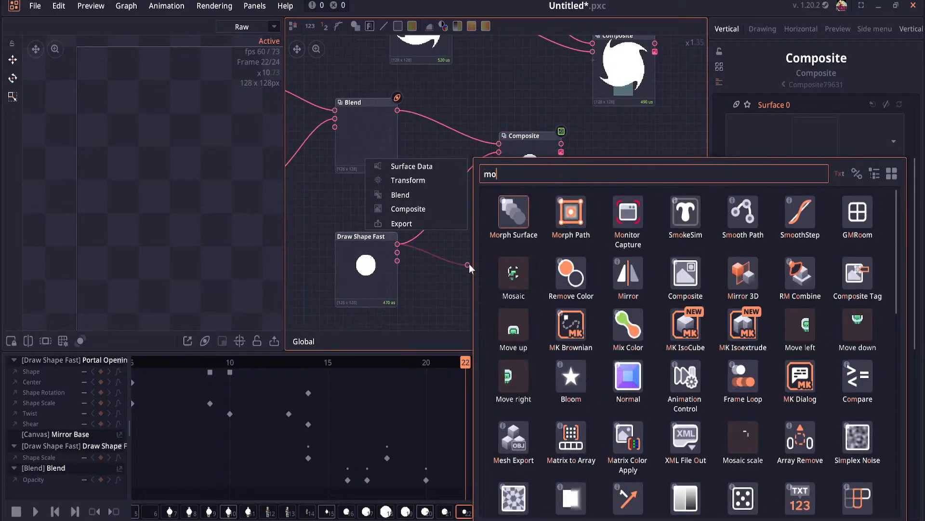
pyautogui.press('BackSpace')
pyautogui.press('BackSpace')
pyautogui.press('BackSpace')
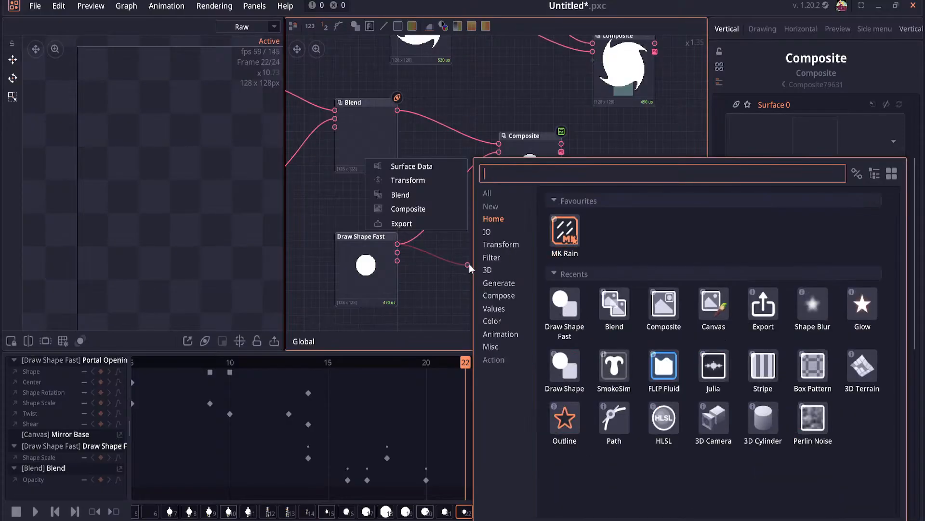
pyautogui.click(509, 127)
# Step: Add a Mosaic scale node after the player's Composite and connect its output to the portal's Composite
pyautogui.moveTo(518, 135); pyautogui.dragTo(537, 116)
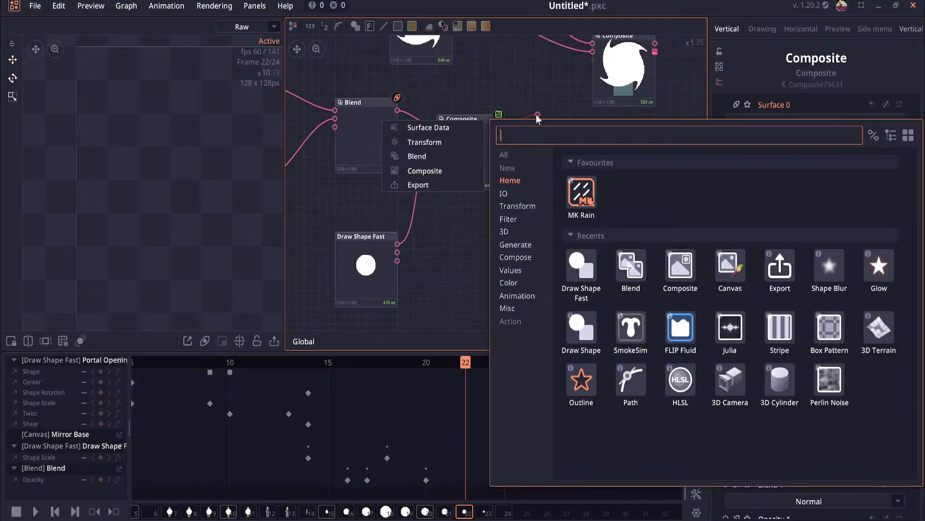
pyautogui.write('scale')
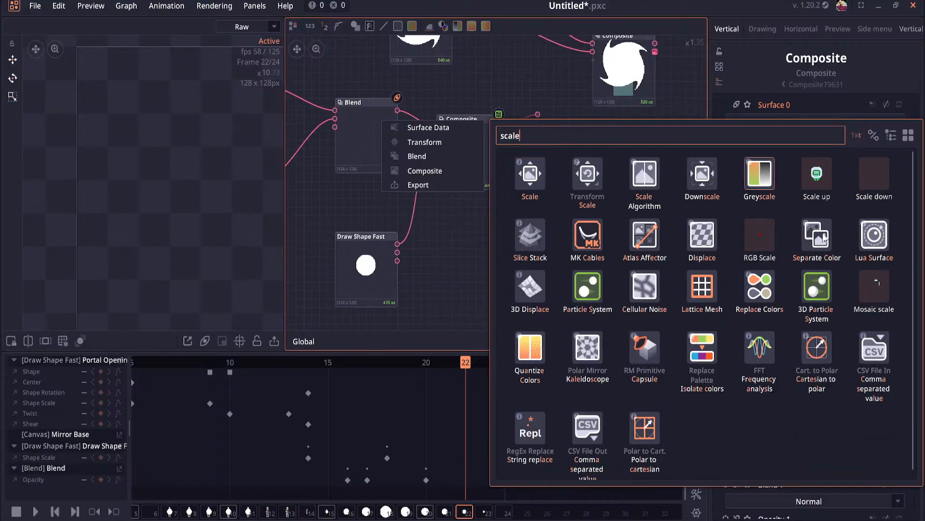
pyautogui.click(858, 289)
pyautogui.scroll(-5, 535, 159)
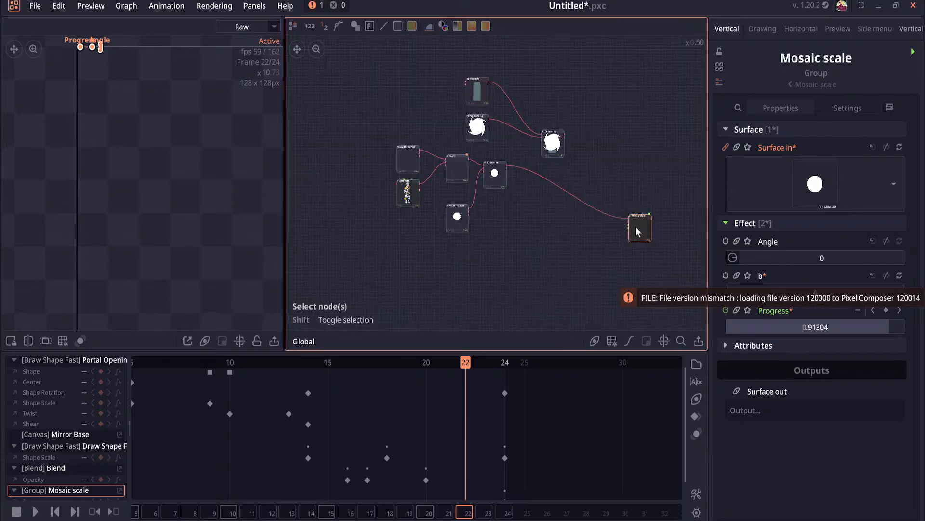
pyautogui.moveTo(635, 226); pyautogui.dragTo(568, 116)
pyautogui.scroll(5, 536, 169)
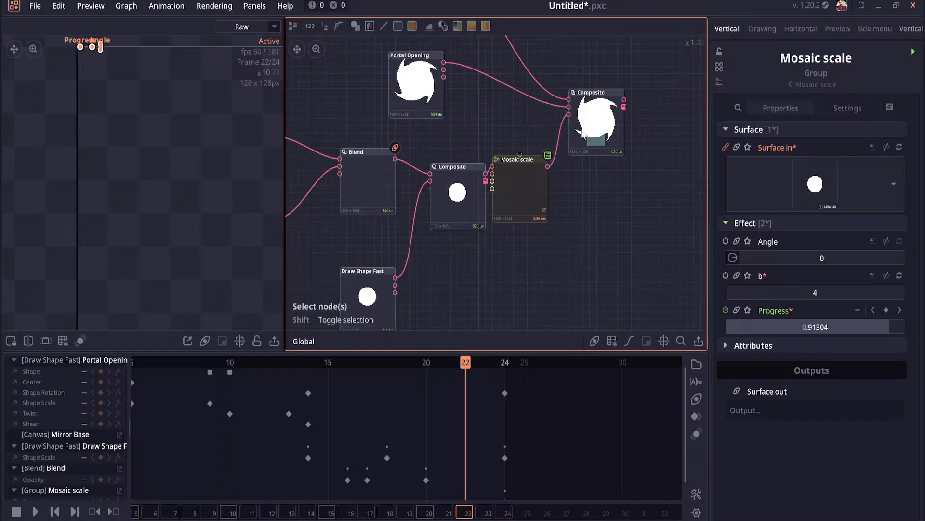
# Step: Space out the player nodes by moving the Blend node and its sources, the circle shape, and the Composite away from Mosaic scale
pyautogui.moveTo(405, 140); pyautogui.dragTo(547, 112)
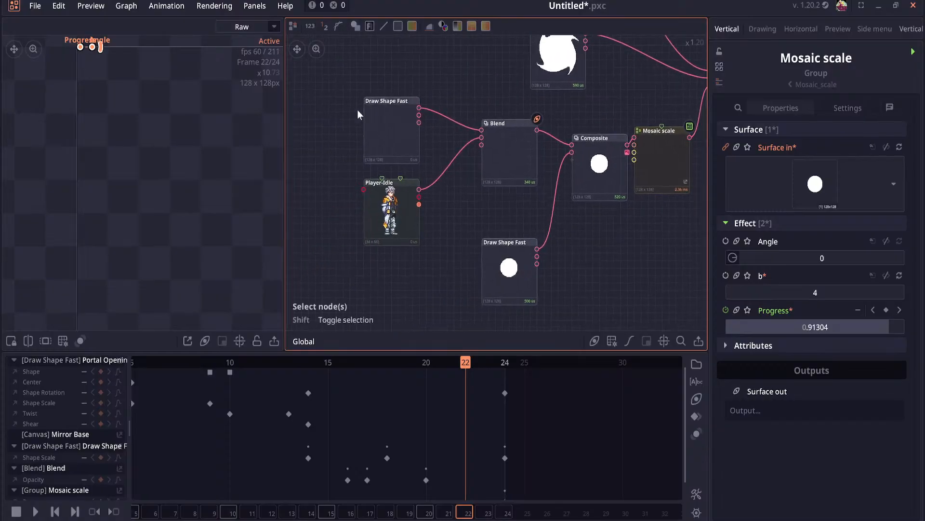
pyautogui.moveTo(333, 92)
pyautogui.mouseDown()
pyautogui.moveTo(497, 235)
pyautogui.moveTo(507, 260)
pyautogui.moveTo(468, 241)
pyautogui.mouseUp()
pyautogui.click(560, 188)
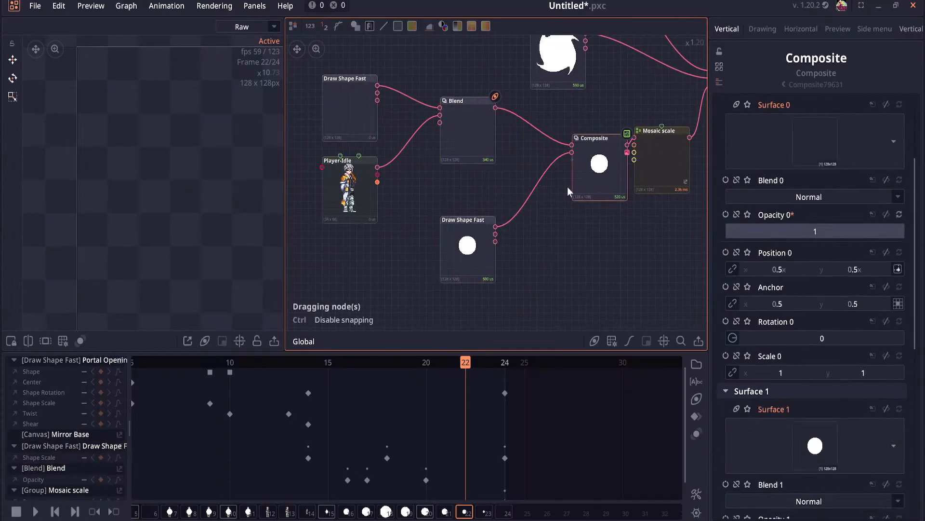
pyautogui.click(336, 119)
pyautogui.click(348, 190)
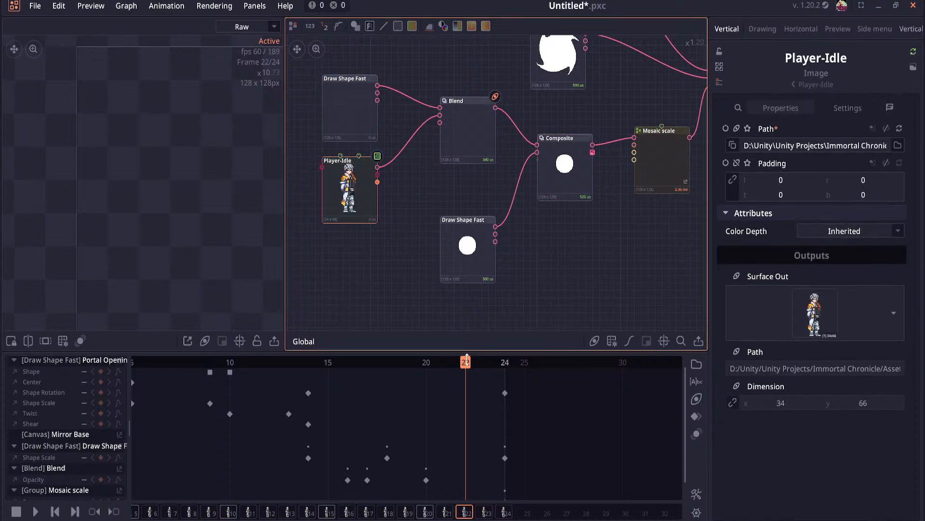
# Step: Check the composite from frame 15 to 20 and set the Mosaic scale node's Progress to 1 at frame 20
pyautogui.moveTo(445, 360); pyautogui.dragTo(322, 366)
pyautogui.moveTo(570, 202); pyautogui.dragTo(460, 206)
pyautogui.scroll(3, 451, 182)
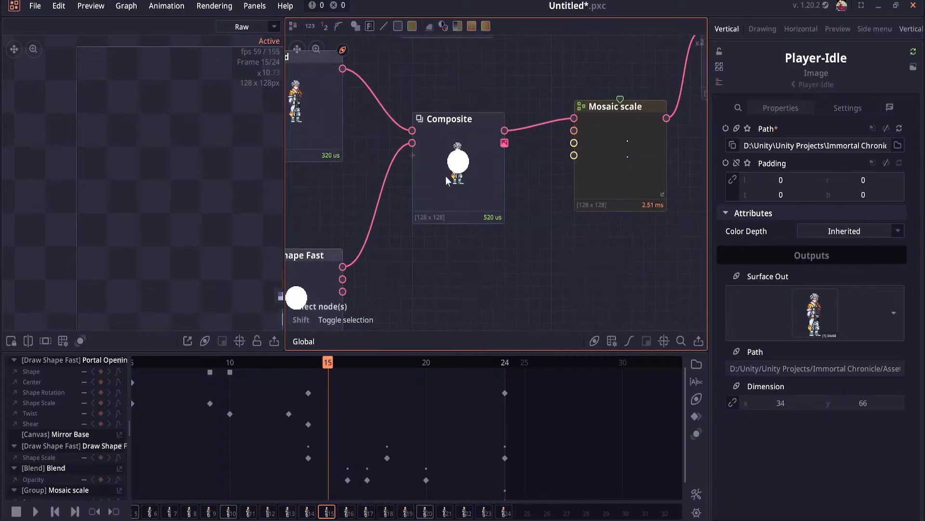
pyautogui.moveTo(333, 362); pyautogui.dragTo(422, 386)
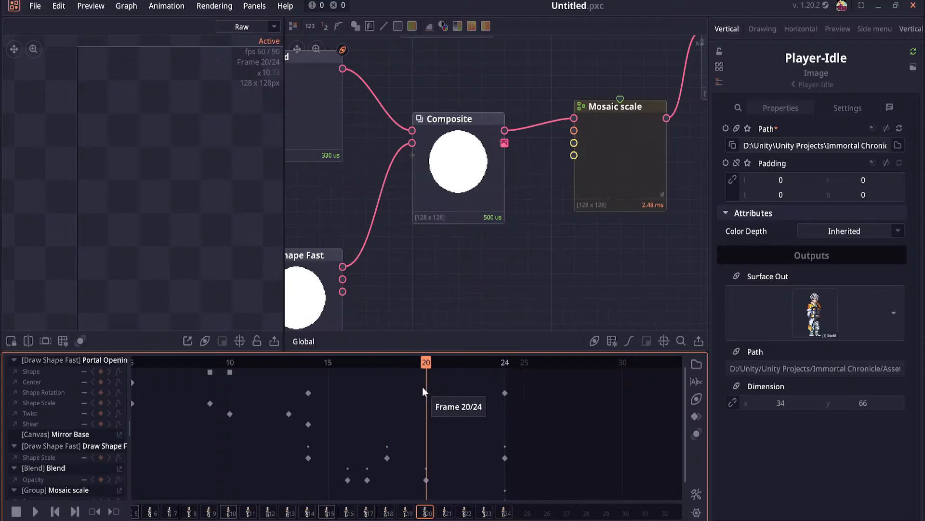
pyautogui.click(610, 187)
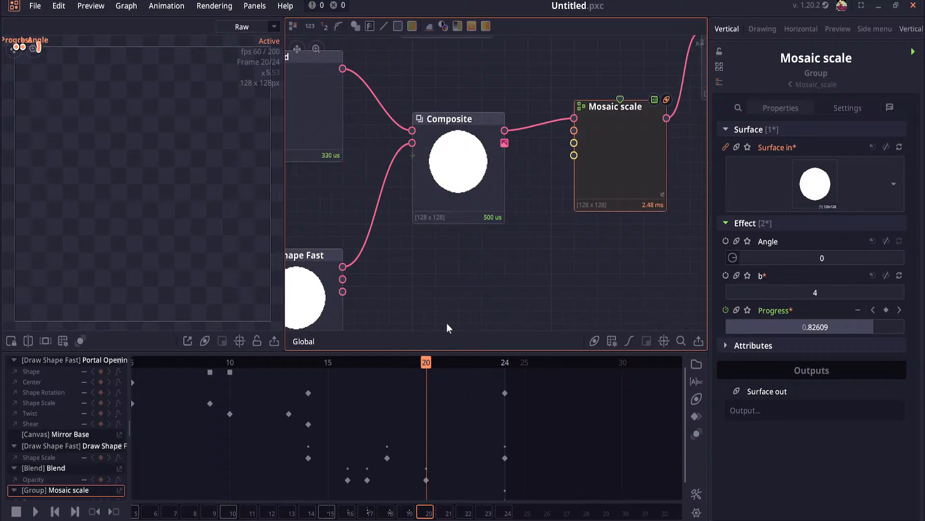
pyautogui.scroll(-2, 447, 323)
pyautogui.scroll(-2, 452, 374)
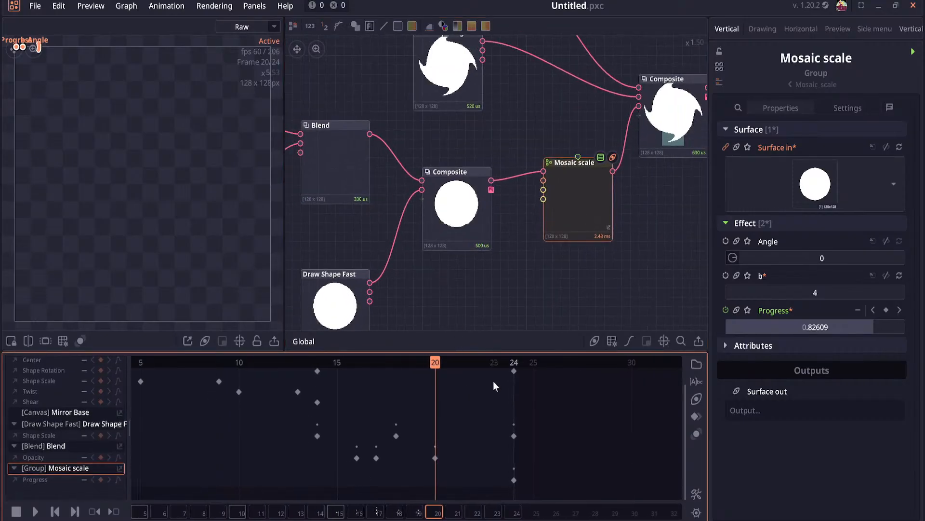
pyautogui.moveTo(812, 328); pyautogui.dragTo(852, 328)
pyautogui.click(839, 331)
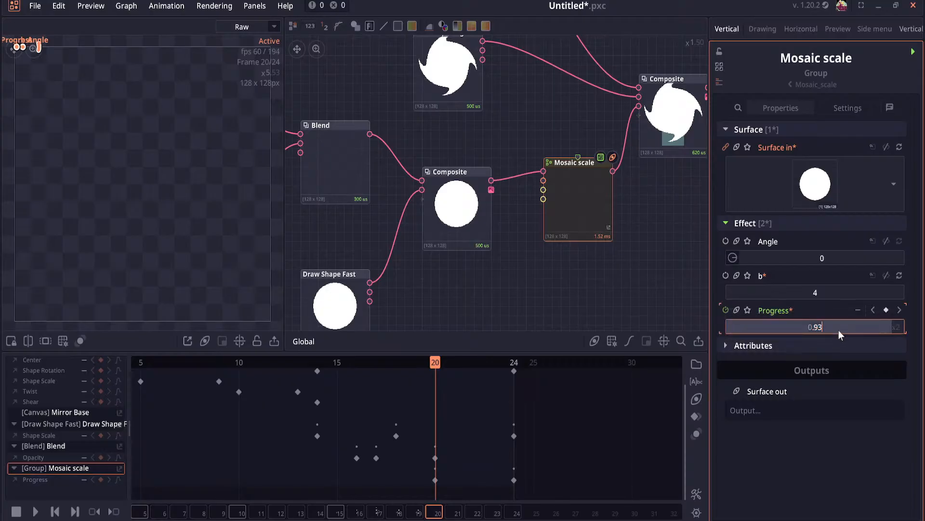
pyautogui.write('1')
pyautogui.press('Return')
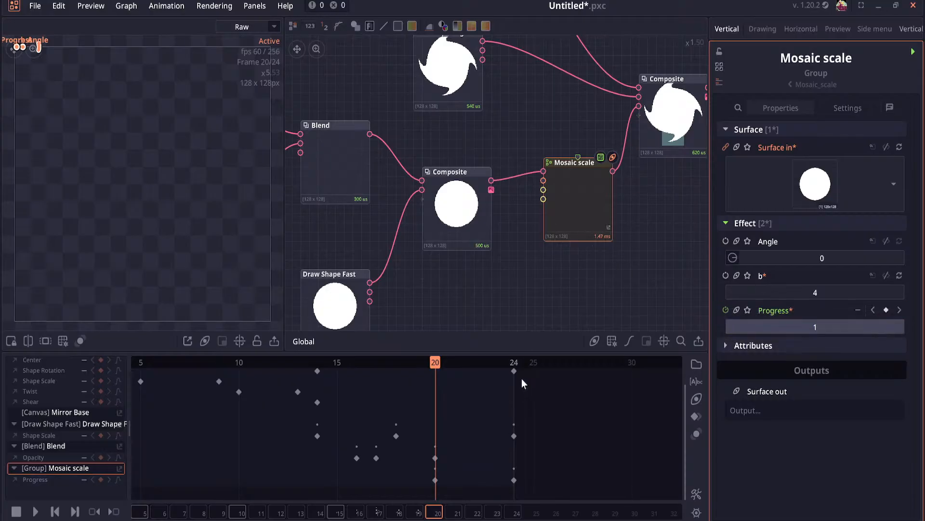
# Step: Set the Mosaic scale node's Progress to 0 at frame 24
pyautogui.click(522, 363)
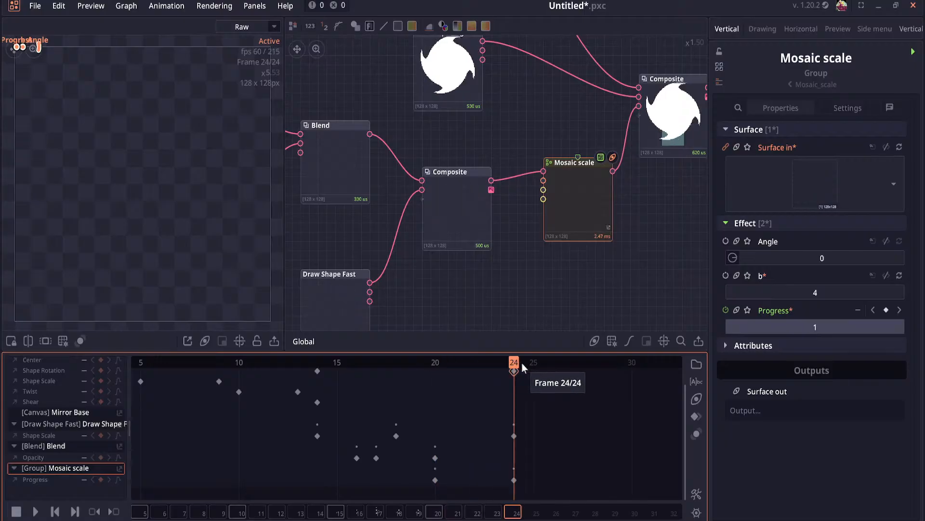
pyautogui.click(837, 327)
pyautogui.press('BackSpace')
pyautogui.write('0')
pyautogui.press('Return')
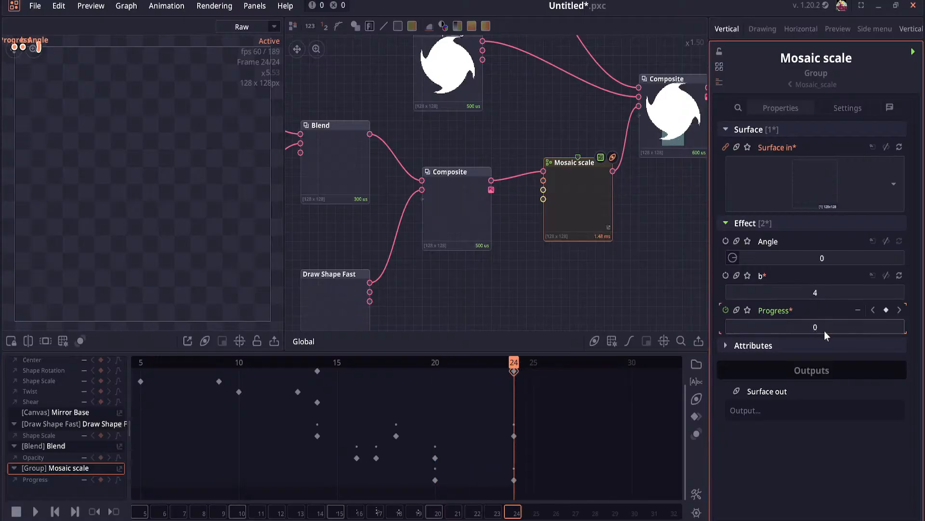
# Step: Set Mosaic scale's Progress to 0 at frame 20 and its b value to 5.55, and check the tiles at frame 21
pyautogui.moveTo(572, 220); pyautogui.dragTo(572, 221)
pyautogui.click(466, 222)
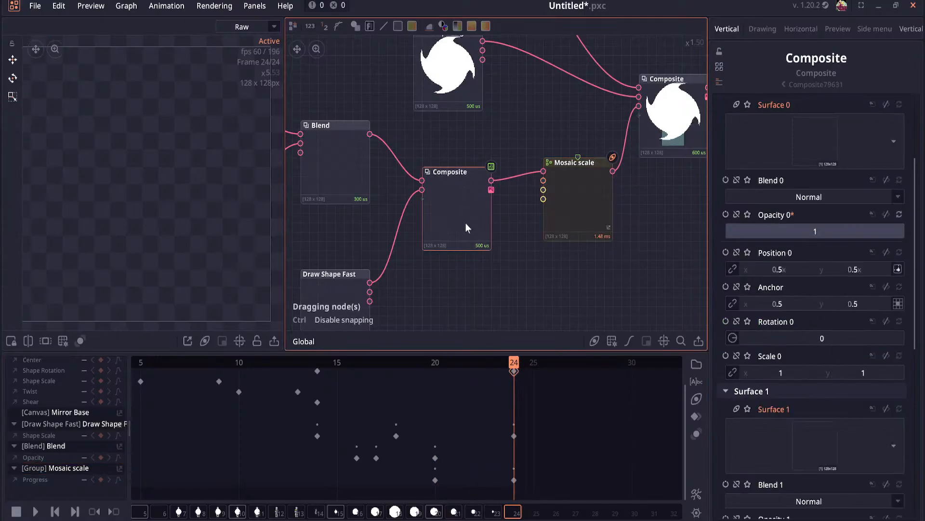
pyautogui.moveTo(514, 366); pyautogui.dragTo(436, 363)
pyautogui.click(584, 227)
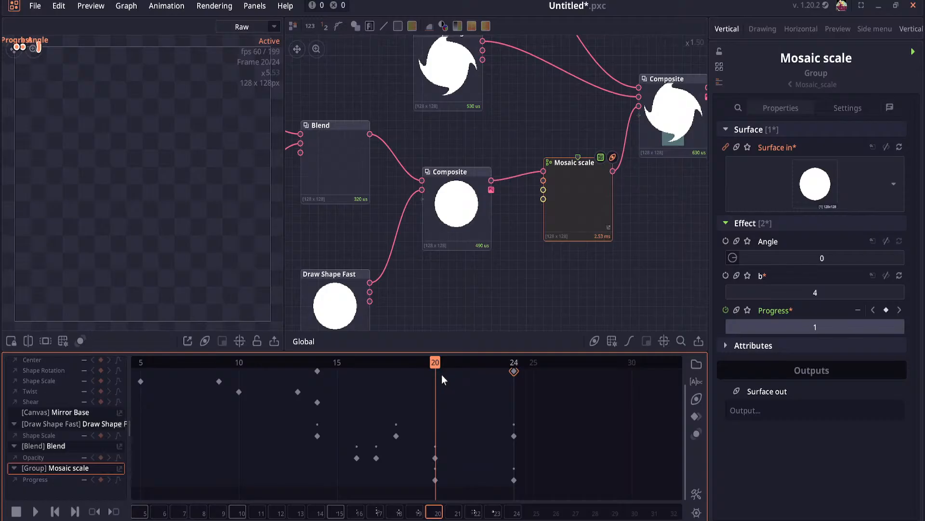
pyautogui.moveTo(434, 363)
pyautogui.mouseDown()
pyautogui.moveTo(511, 367)
pyautogui.moveTo(420, 366)
pyautogui.moveTo(436, 368)
pyautogui.mouseUp()
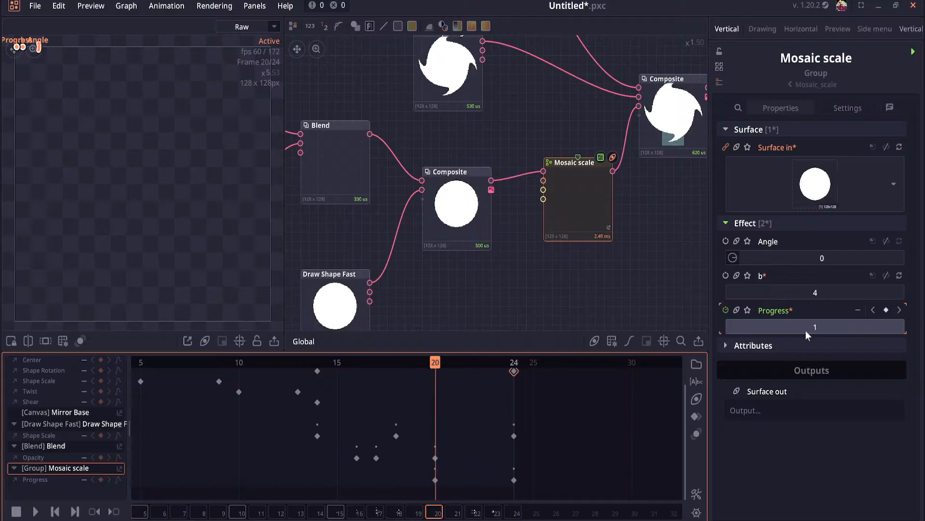
pyautogui.moveTo(806, 331); pyautogui.dragTo(752, 330)
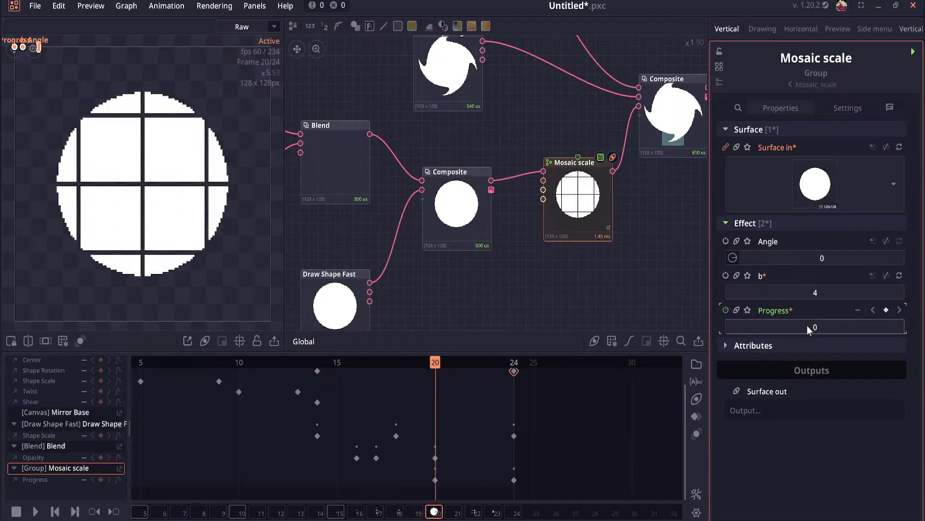
pyautogui.moveTo(819, 294); pyautogui.dragTo(892, 293)
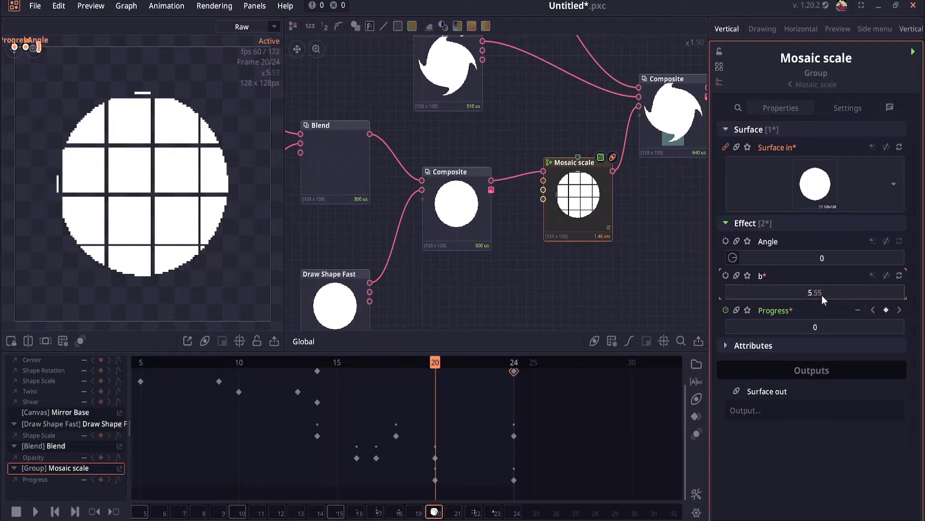
pyautogui.moveTo(435, 363)
pyautogui.mouseDown()
pyautogui.moveTo(514, 368)
pyautogui.moveTo(417, 365)
pyautogui.moveTo(514, 370)
pyautogui.moveTo(435, 370)
pyautogui.moveTo(512, 376)
pyautogui.moveTo(447, 375)
pyautogui.mouseUp()
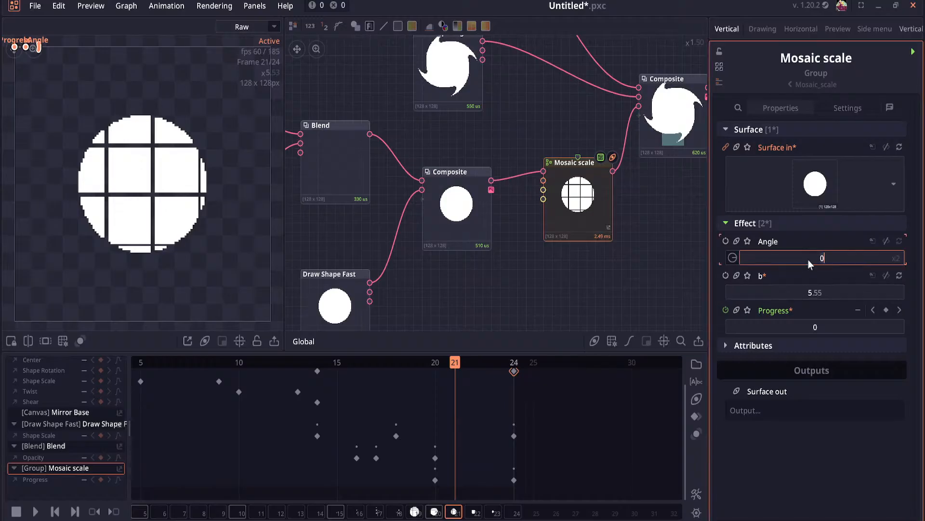
# Step: Try Mosaic scale Angle values of 12, 0 and -55
pyautogui.moveTo(809, 260); pyautogui.dragTo(808, 259)
pyautogui.write('12')
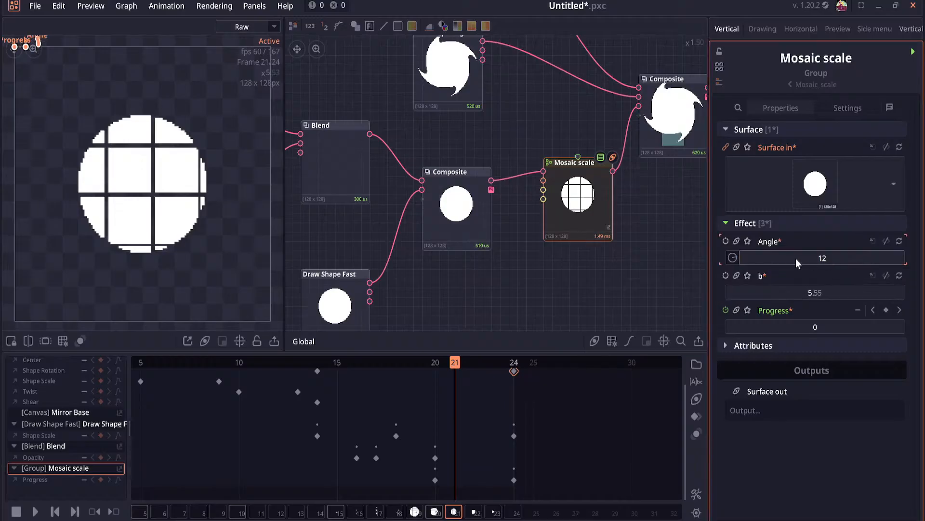
pyautogui.moveTo(796, 259); pyautogui.dragTo(822, 259)
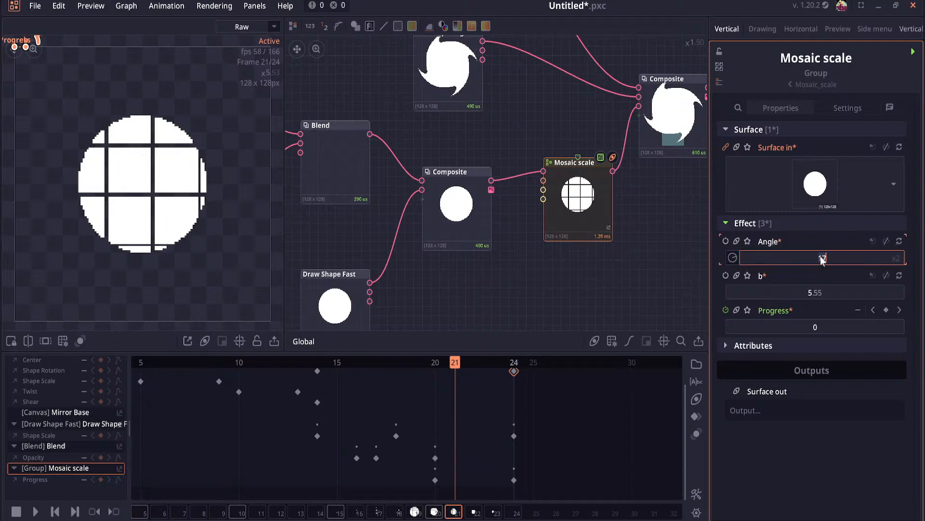
pyautogui.write('0')
pyautogui.press('Return')
pyautogui.click(837, 256)
pyautogui.moveTo(735, 257); pyautogui.dragTo(735, 259)
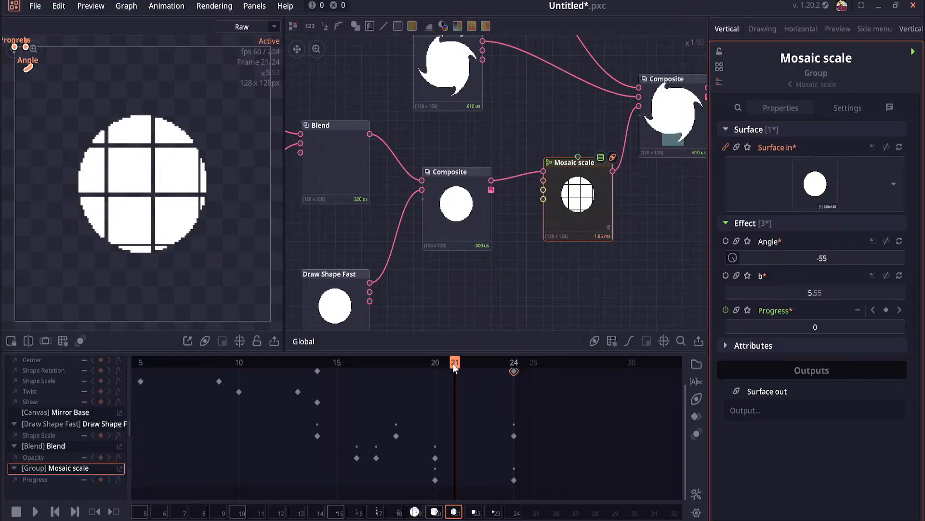
# Step: Set Mosaic scale's b value to 10 at frame 20 and check the tiled circle through frame 22
pyautogui.moveTo(452, 363)
pyautogui.mouseDown()
pyautogui.moveTo(429, 367)
pyautogui.moveTo(503, 368)
pyautogui.moveTo(441, 373)
pyautogui.mouseUp()
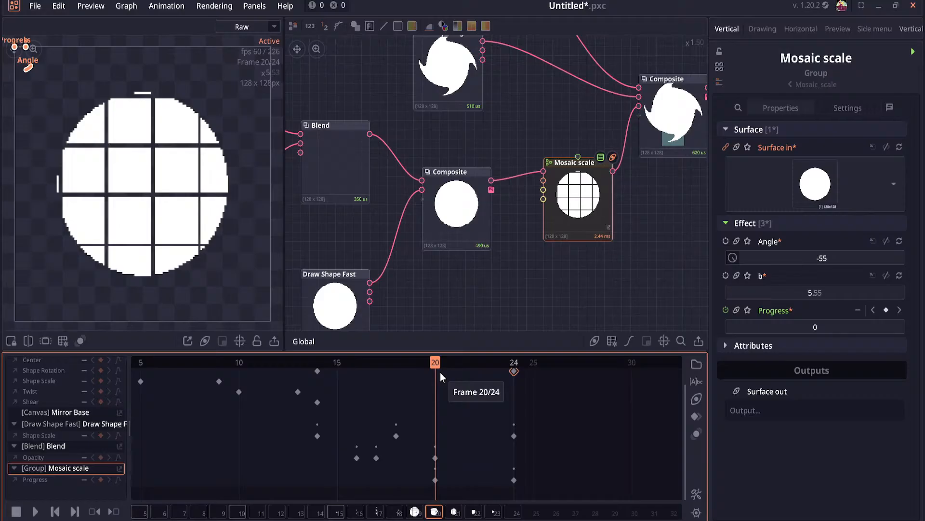
pyautogui.click(811, 294)
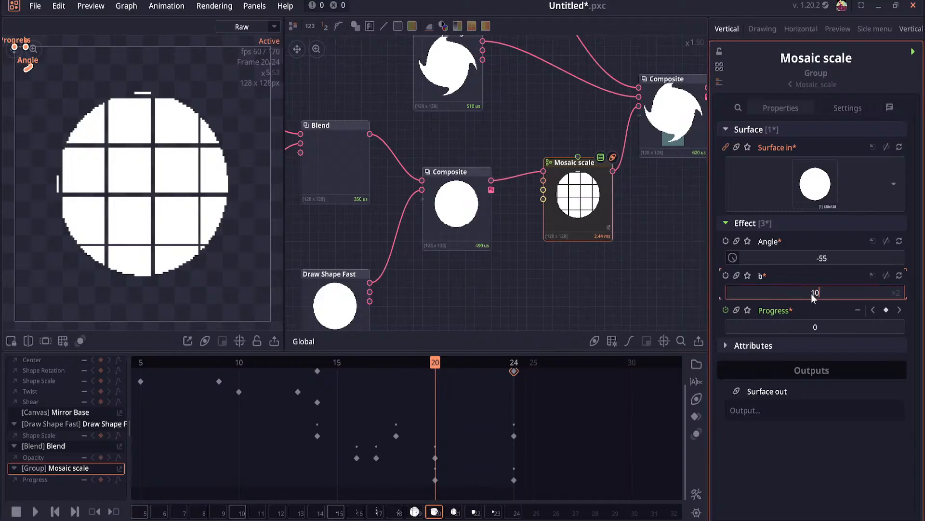
pyautogui.write('10')
pyautogui.press('Return')
pyautogui.moveTo(436, 363)
pyautogui.mouseDown()
pyautogui.moveTo(497, 369)
pyautogui.moveTo(413, 369)
pyautogui.moveTo(433, 372)
pyautogui.mouseUp()
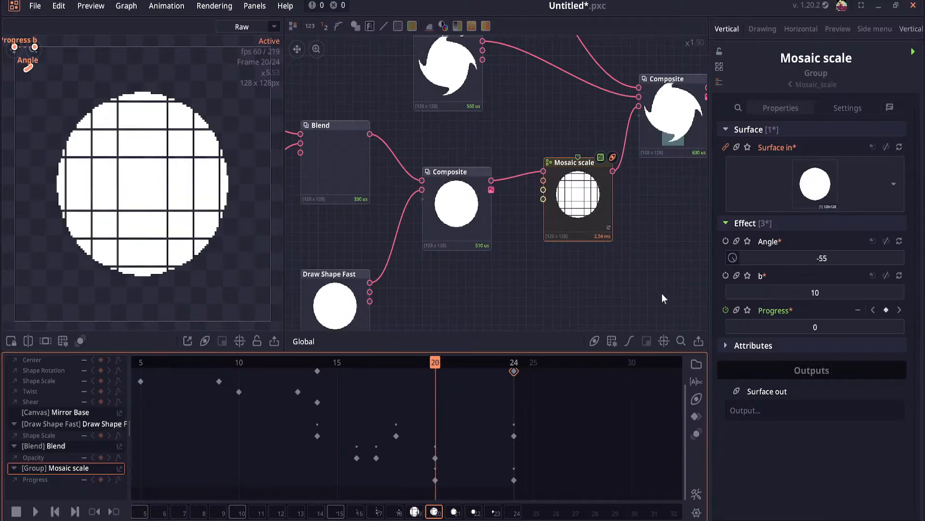
pyautogui.moveTo(679, 255); pyautogui.dragTo(634, 303)
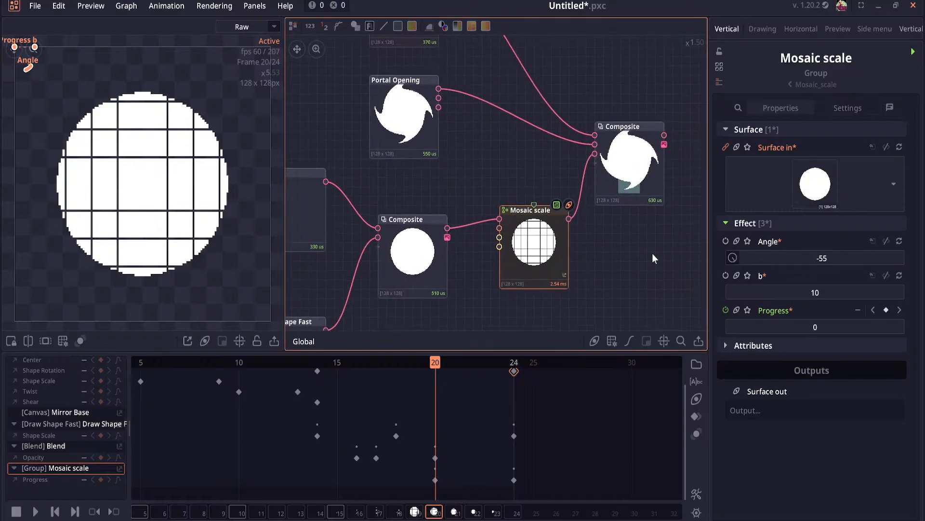
pyautogui.scroll(-4, 591, 266)
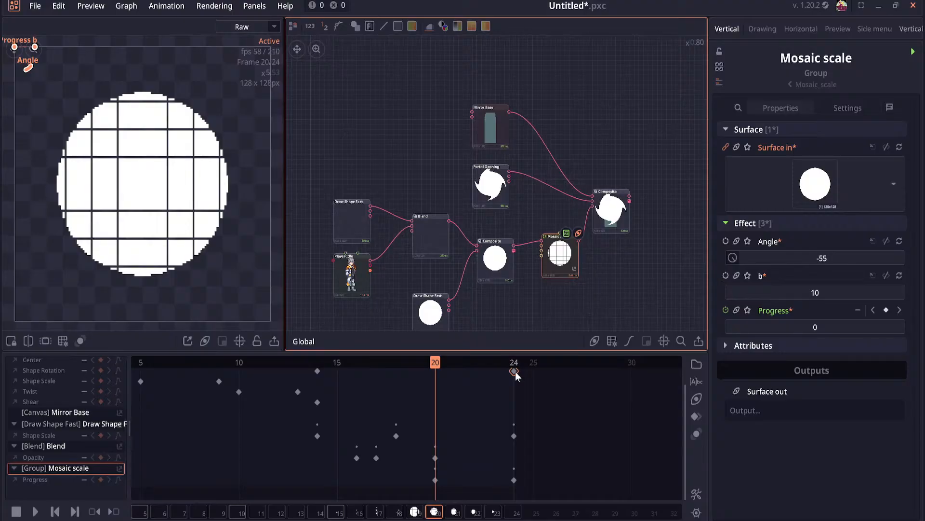
pyautogui.moveTo(449, 363); pyautogui.dragTo(476, 372)
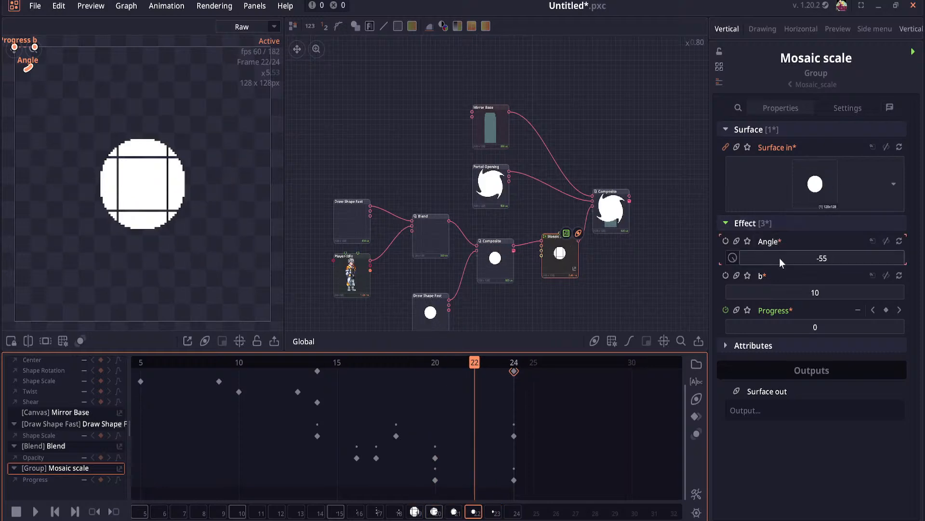
# Step: Delete the Mosaic scale node while keeping the link to the portal's Composite, and shift the five player nodes slightly closer to it
pyautogui.click(563, 261)
pyautogui.press('Delete')
pyautogui.scroll(2, 529, 251)
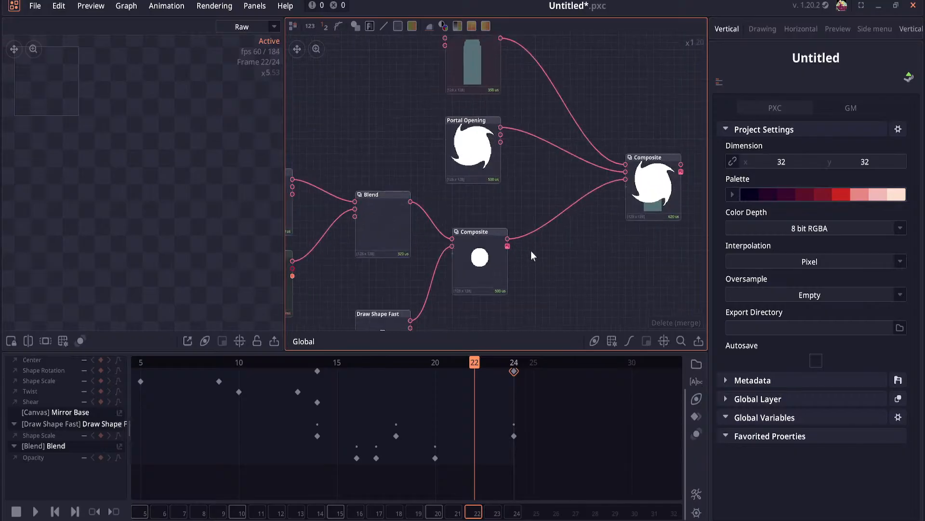
pyautogui.scroll(-2, 531, 250)
pyautogui.moveTo(323, 221); pyautogui.dragTo(483, 304)
pyautogui.moveTo(497, 268)
pyautogui.mouseDown()
pyautogui.moveTo(547, 259)
pyautogui.moveTo(531, 279)
pyautogui.moveTo(506, 274)
pyautogui.mouseUp()
pyautogui.moveTo(474, 360); pyautogui.dragTo(436, 365)
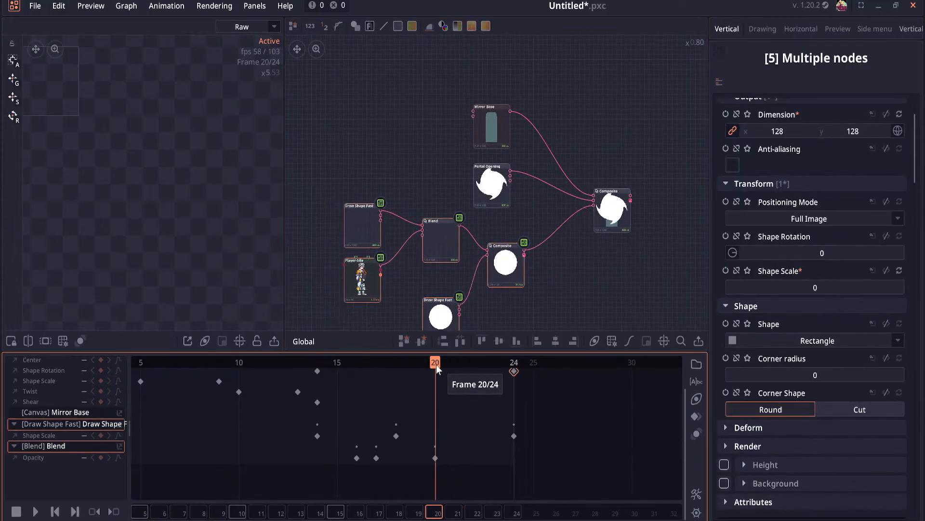
pyautogui.scroll(2, 498, 287)
pyautogui.moveTo(498, 290); pyautogui.dragTo(505, 224)
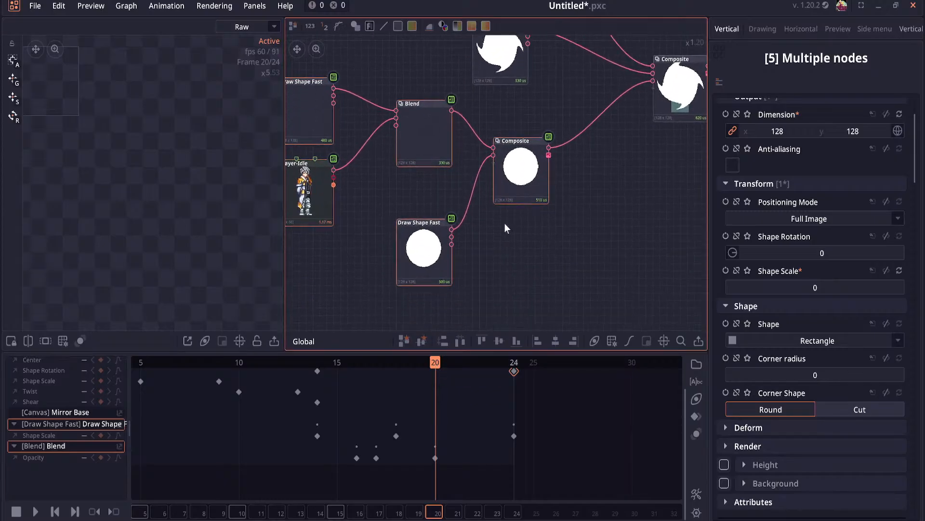
pyautogui.click(726, 323)
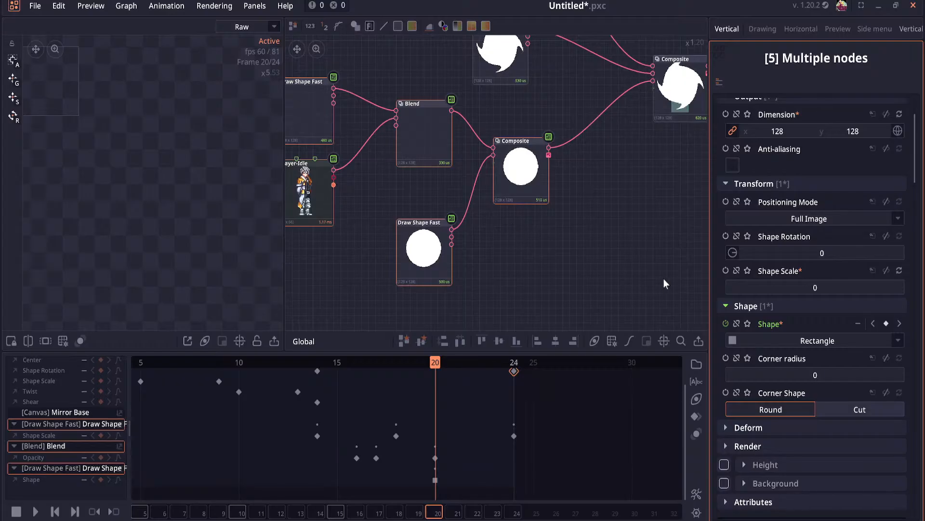
pyautogui.click(726, 323)
# Step: Preview the circle's Draw Shape Fast node at frame 20 and select only that node
pyautogui.click(423, 248)
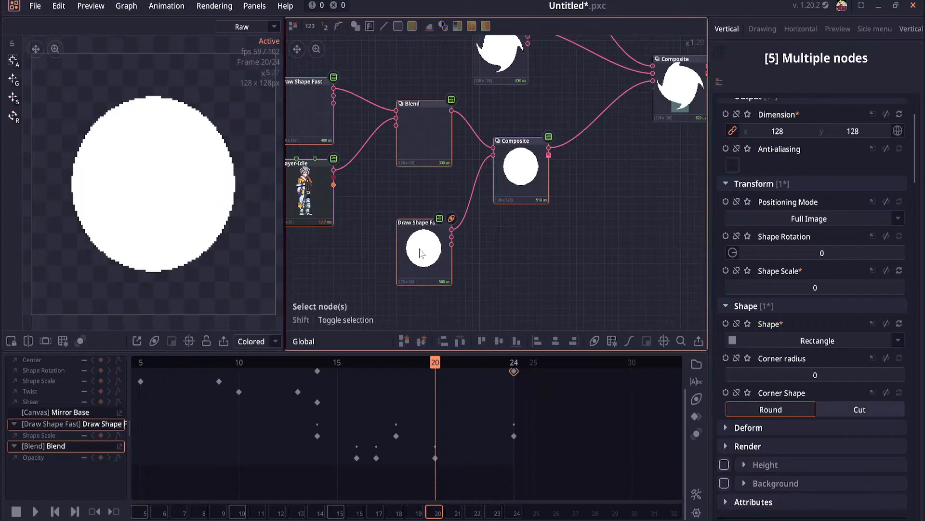
pyautogui.moveTo(545, 256); pyautogui.dragTo(610, 201)
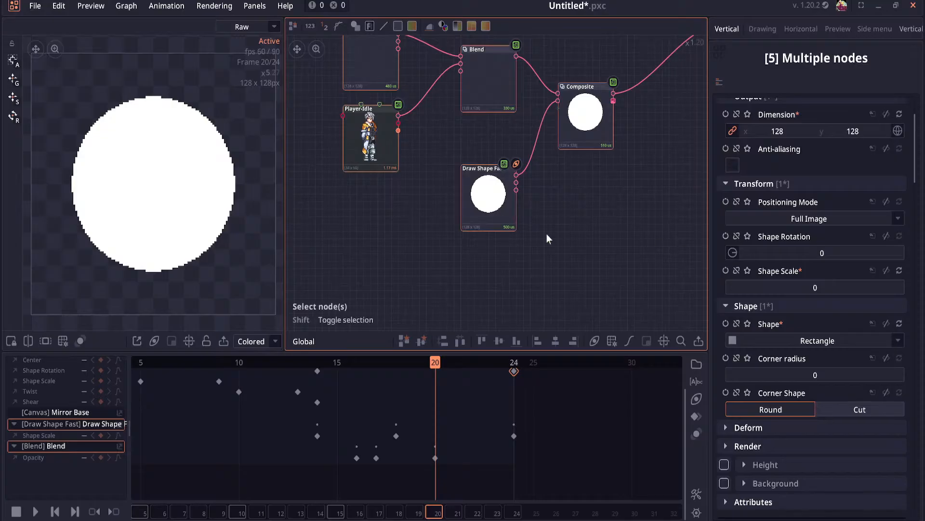
pyautogui.click(435, 365)
pyautogui.moveTo(430, 363)
pyautogui.mouseDown()
pyautogui.moveTo(380, 365)
pyautogui.moveTo(434, 370)
pyautogui.mouseUp()
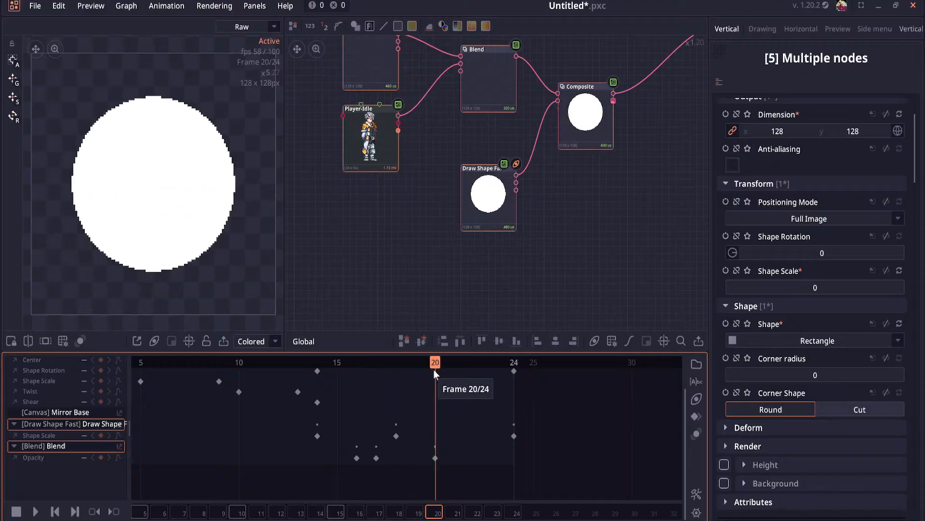
pyautogui.moveTo(497, 226); pyautogui.dragTo(497, 212)
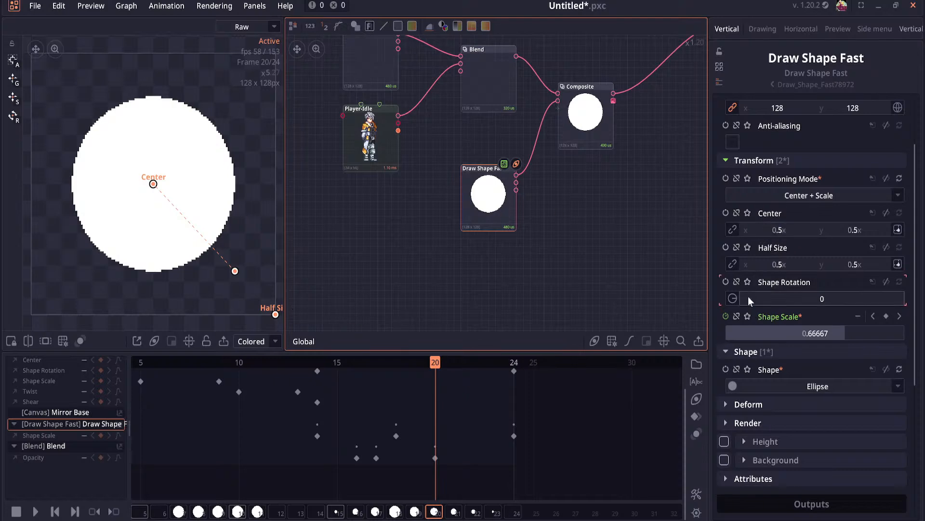
# Step: Try Rectangle as the circle node's Shape at frame 21
pyautogui.click(448, 362)
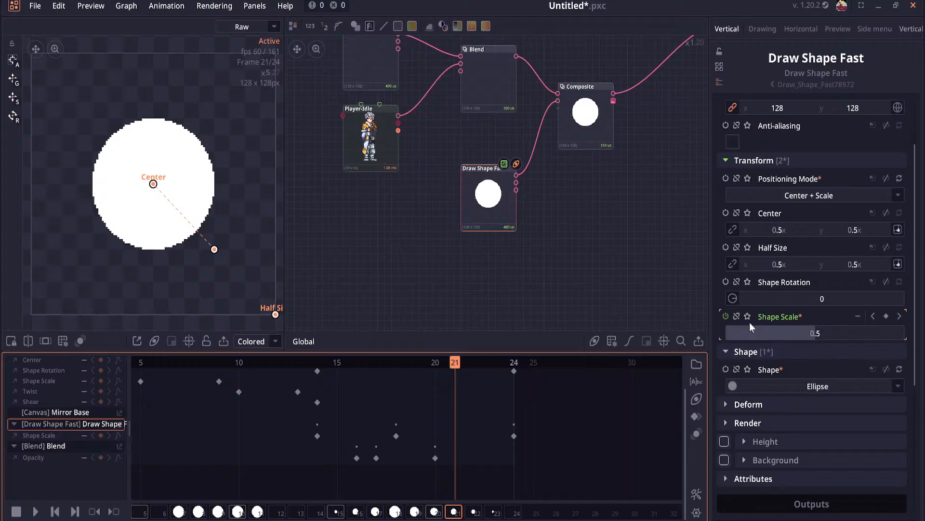
pyautogui.click(786, 386)
pyautogui.click(785, 341)
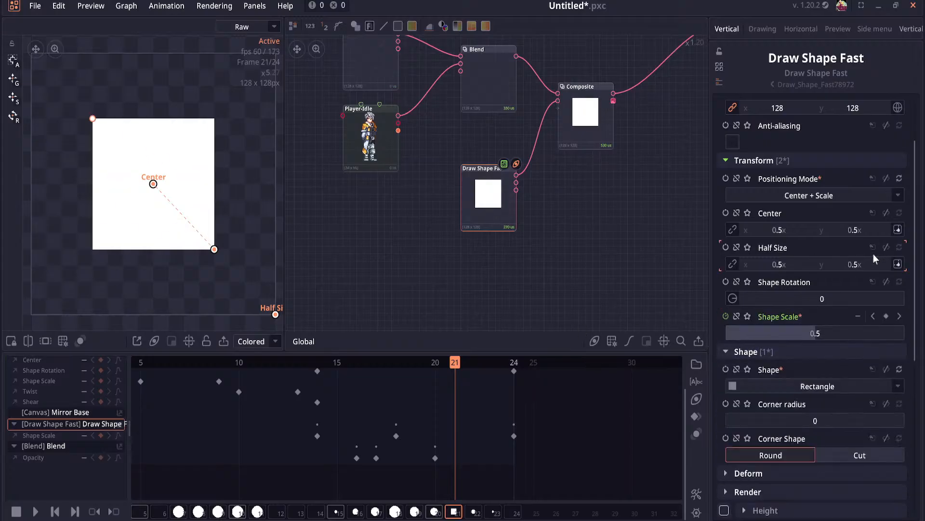
# Step: Try Half Size y values of 0 and 1 on the rectangle, and restore 0.5 at frame 20
pyautogui.click(858, 266)
pyautogui.write('0')
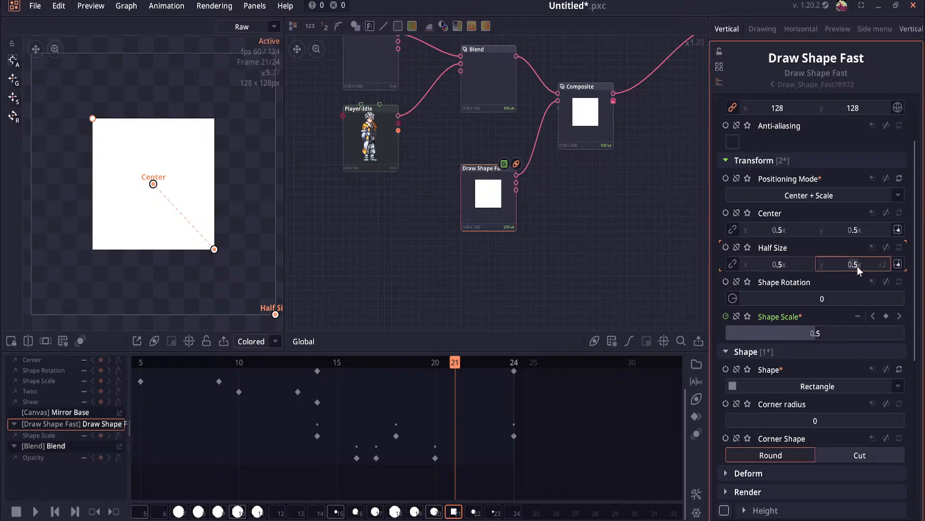
pyautogui.press('Return')
pyautogui.click(860, 265)
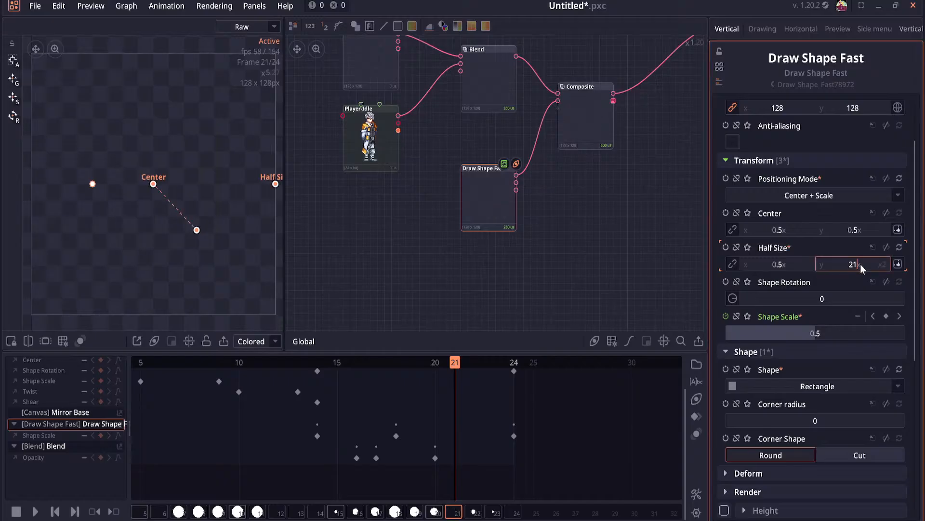
pyautogui.press('Return')
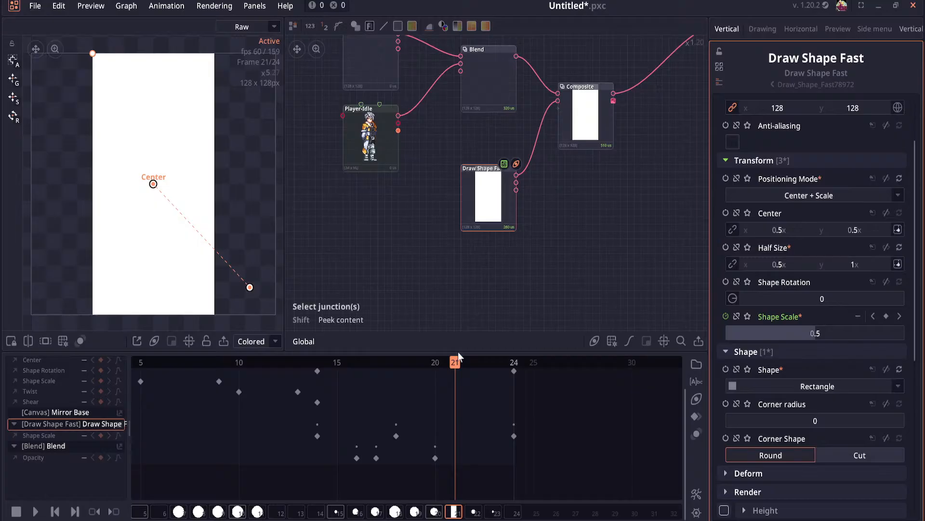
pyautogui.moveTo(452, 360); pyautogui.dragTo(434, 364)
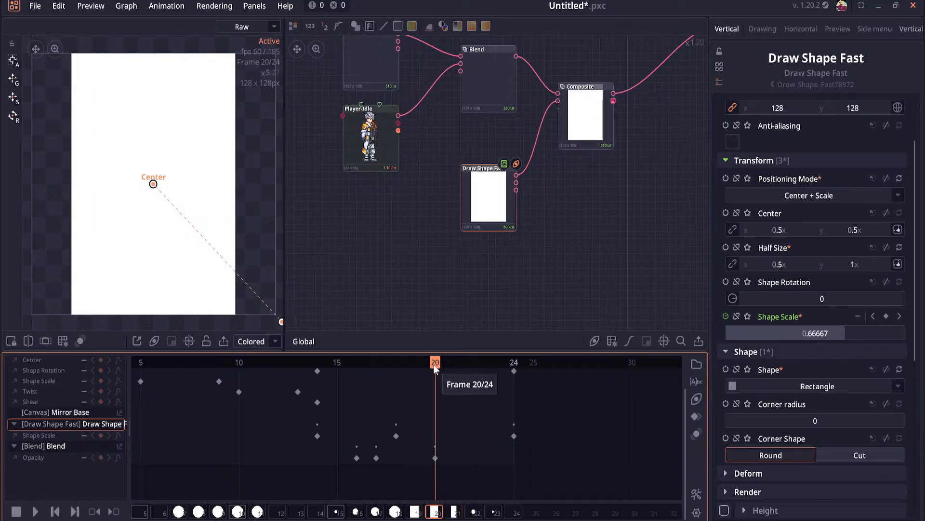
pyautogui.click(858, 266)
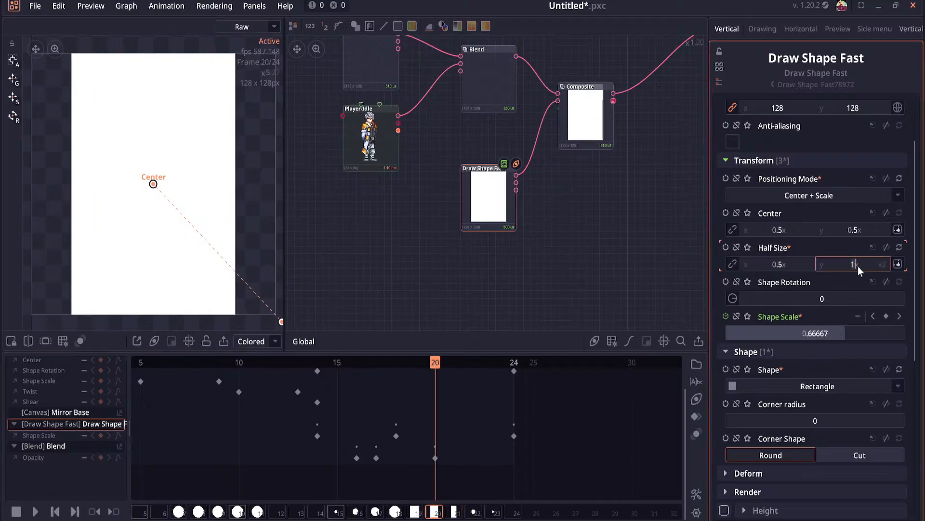
pyautogui.write('.5x')
pyautogui.press('Return')
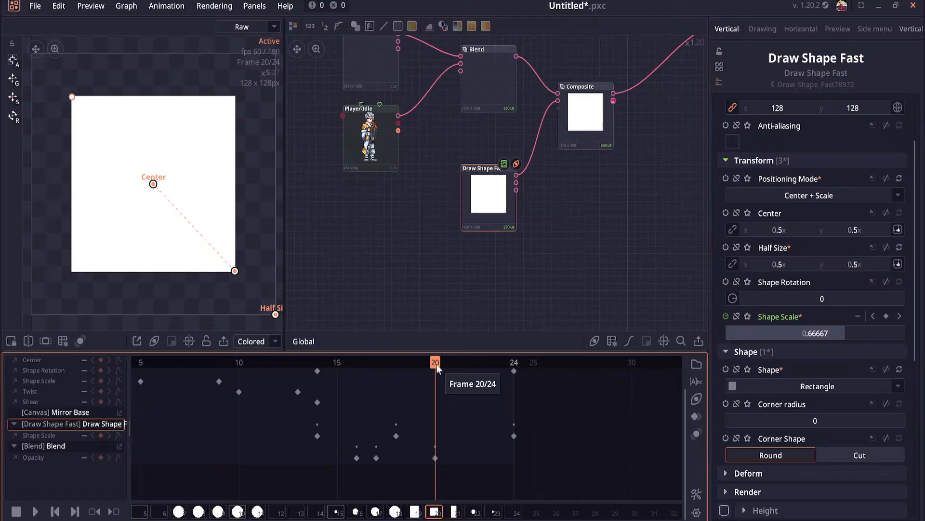
# Step: Set the node's Shape back to Ellipse and enable keyframe animation for Shape at frame 20
pyautogui.moveTo(437, 363)
pyautogui.mouseDown()
pyautogui.moveTo(375, 370)
pyautogui.moveTo(465, 371)
pyautogui.moveTo(420, 363)
pyautogui.moveTo(431, 368)
pyautogui.mouseUp()
pyautogui.click(769, 388)
pyautogui.click(778, 418)
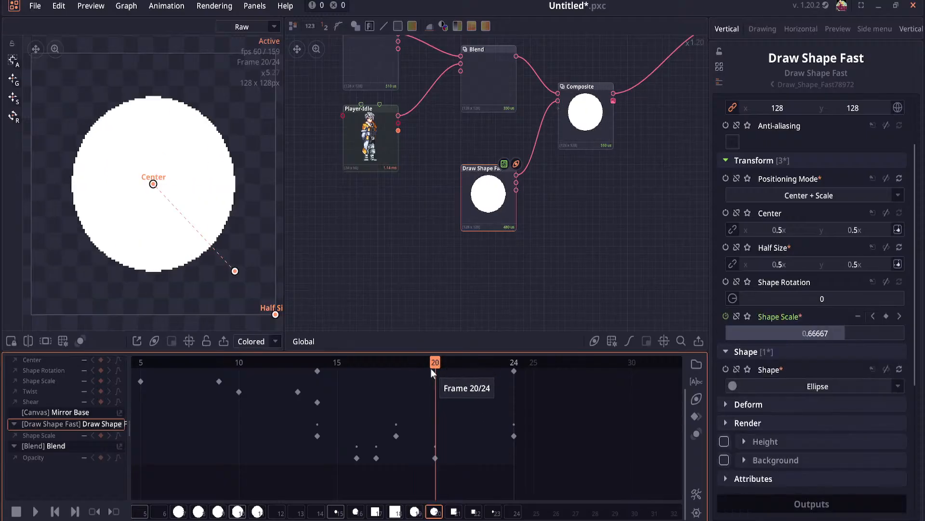
pyautogui.click(726, 370)
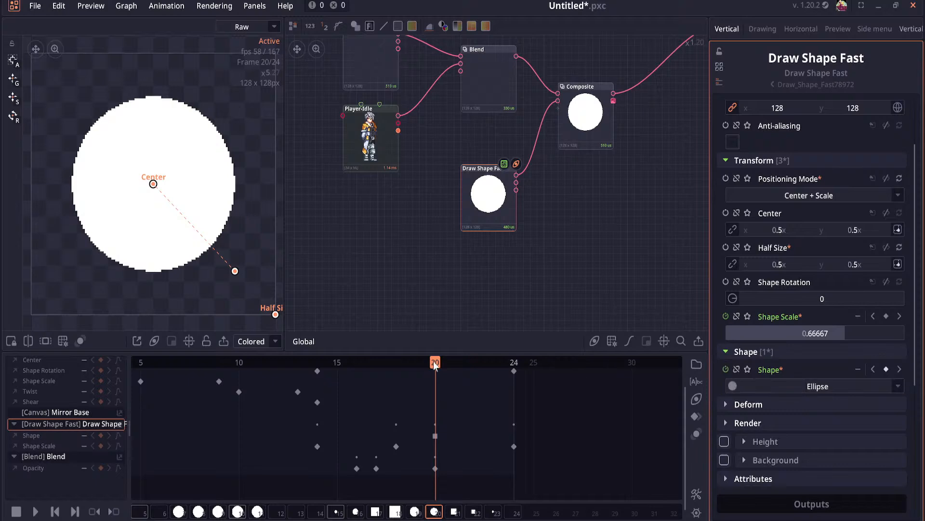
# Step: Set the circle node's Shape to Rectangle at frame 21
pyautogui.click(451, 363)
pyautogui.click(793, 386)
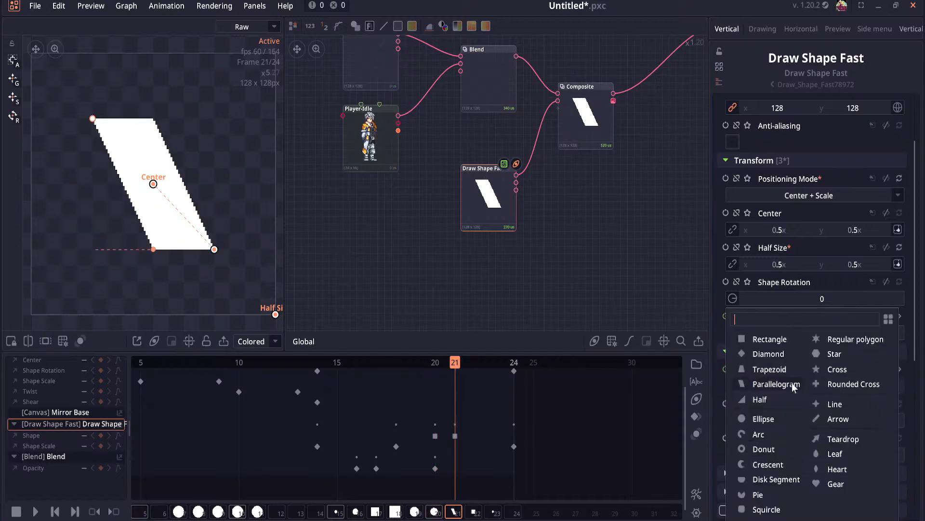
pyautogui.click(771, 340)
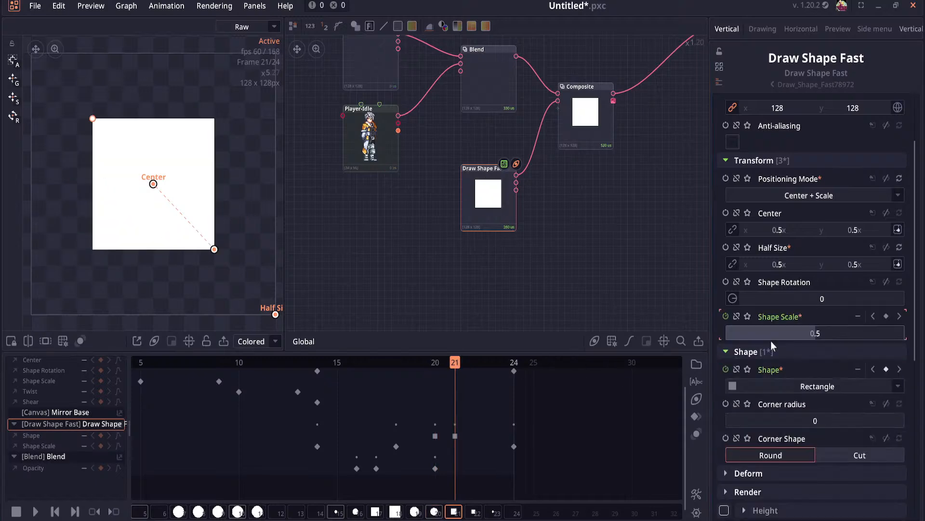
# Step: Try a Half Size y of 0.75 on the rectangle at frame 21, and restore it to 0.5
pyautogui.click(849, 267)
pyautogui.write('.75')
pyautogui.press('Return')
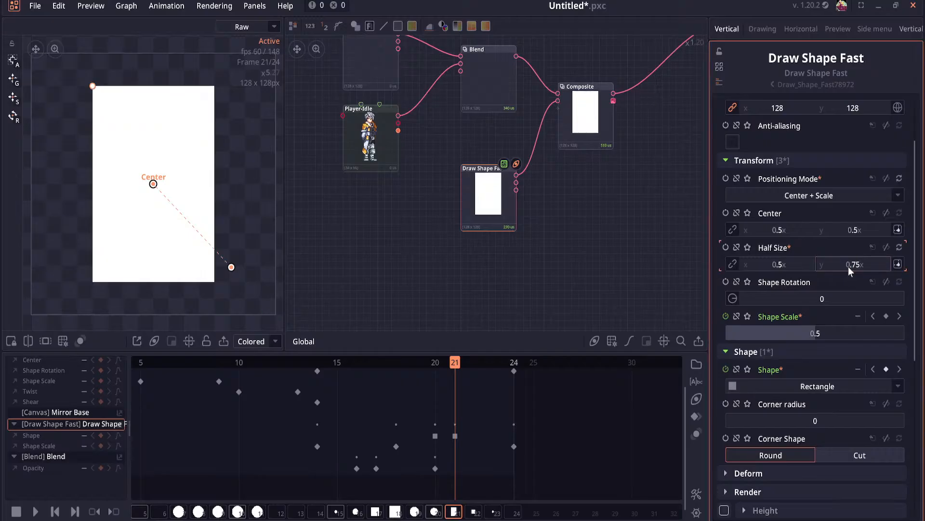
pyautogui.click(849, 233)
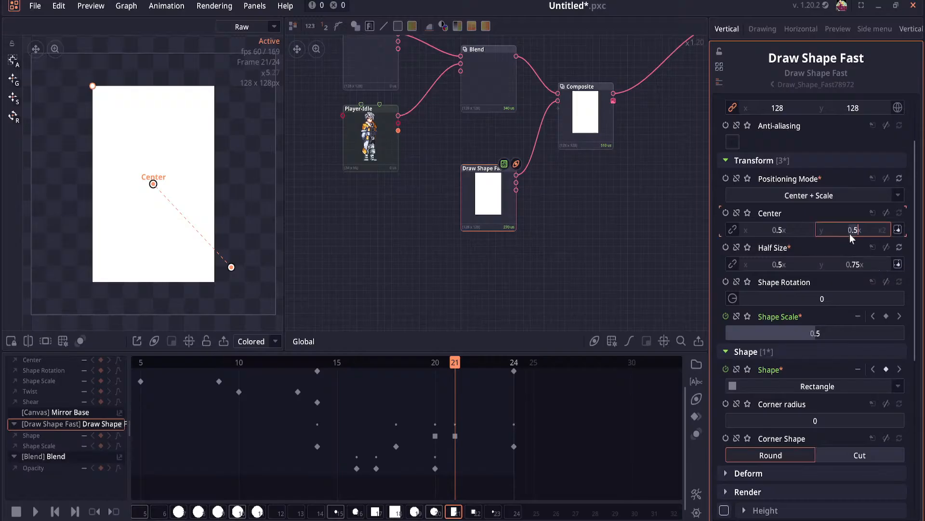
pyautogui.click(847, 266)
pyautogui.write('.5')
pyautogui.press('Return')
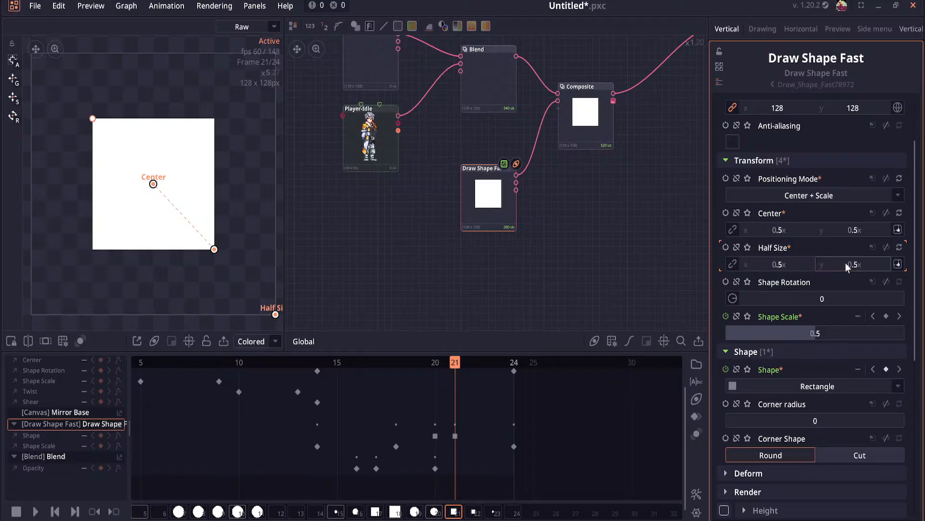
# Step: Enable keyframe animation for Half Size and Center at frame 21, and set Half Size y to 1 there
pyautogui.click(726, 247)
pyautogui.click(726, 212)
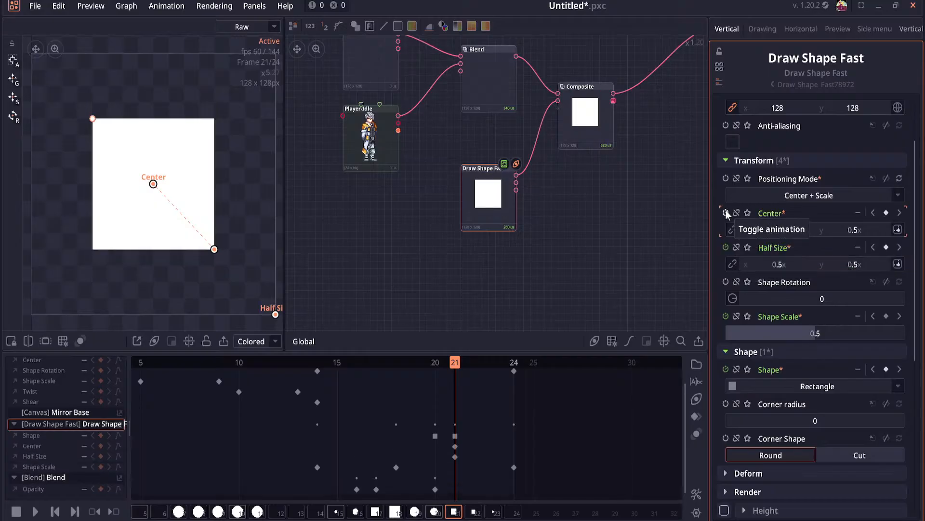
pyautogui.click(435, 362)
pyautogui.click(446, 363)
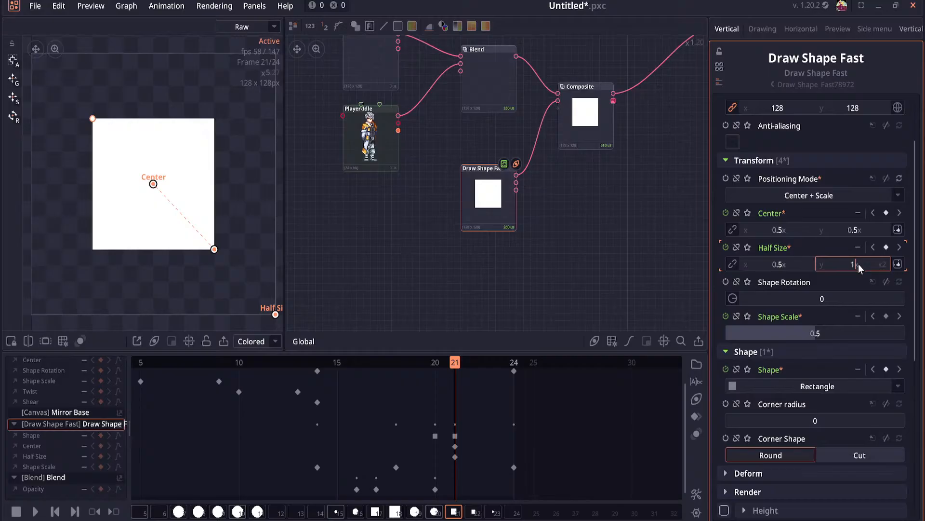
pyautogui.write('1')
pyautogui.press('Return')
# Step: Set the ellipse's Half Size y to 0.5 at frame 20 and check the change of shape at frame 21
pyautogui.click(435, 365)
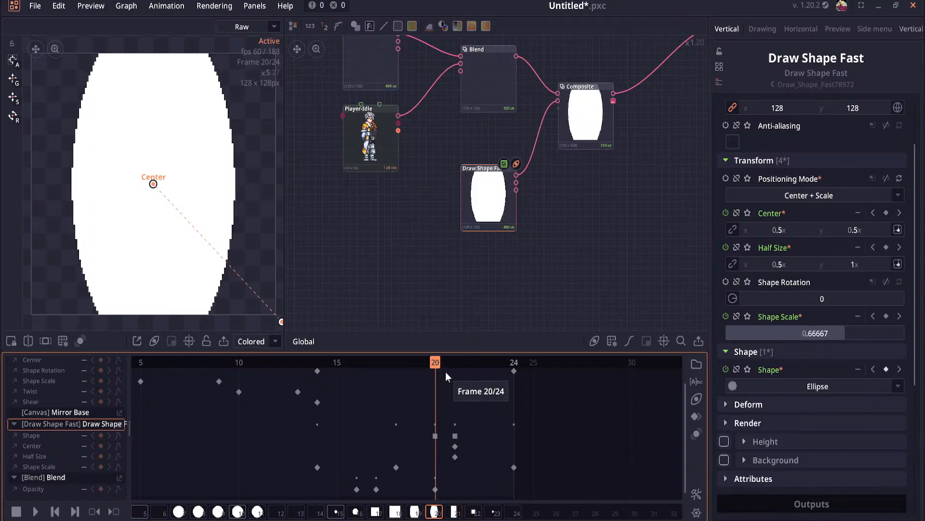
pyautogui.click(452, 372)
pyautogui.click(441, 374)
pyautogui.click(447, 374)
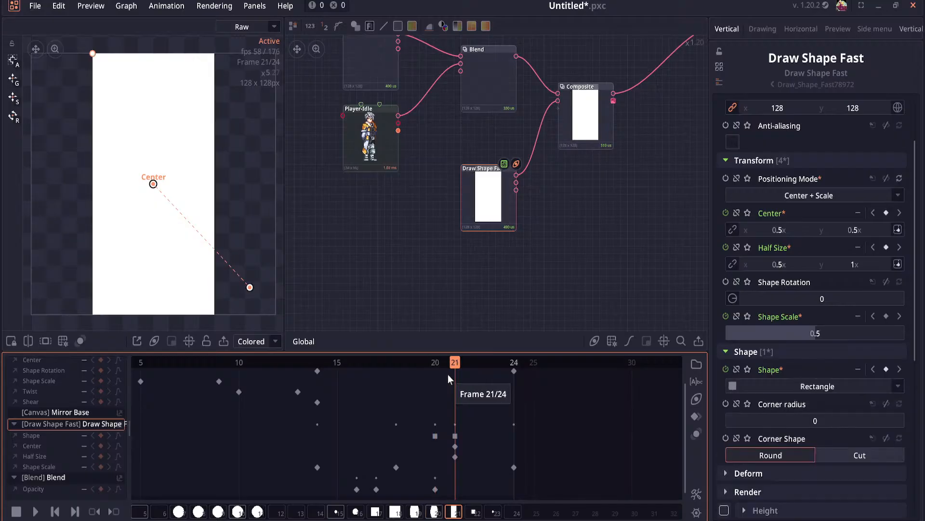
pyautogui.click(436, 375)
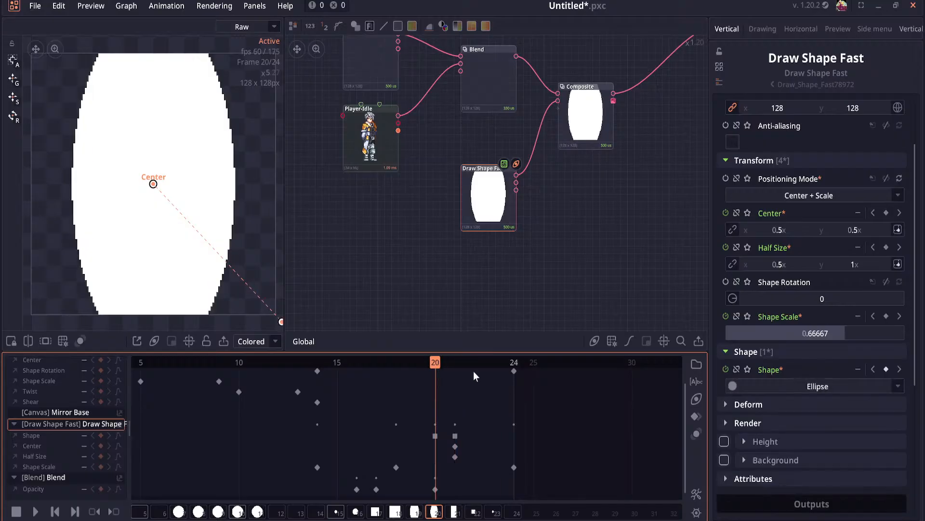
pyautogui.write('0.5')
pyautogui.press('Return')
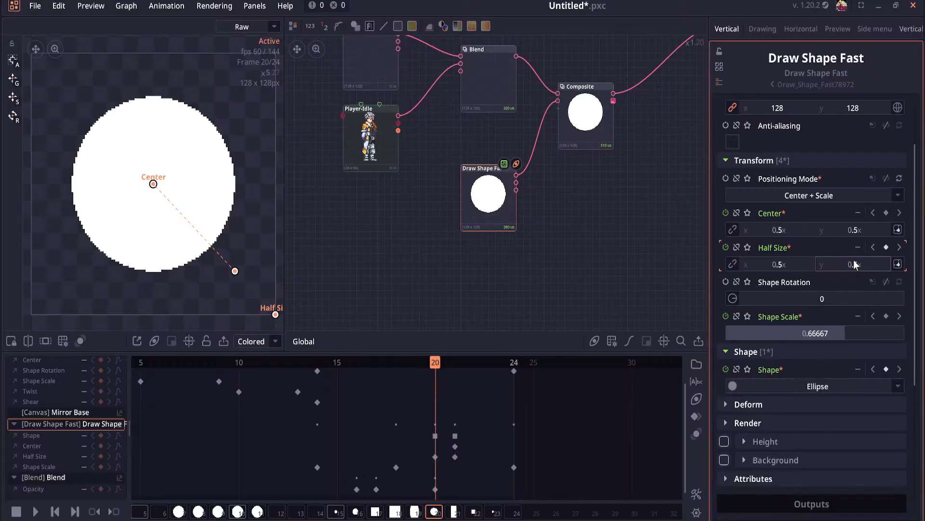
pyautogui.click(442, 361)
pyautogui.click(449, 362)
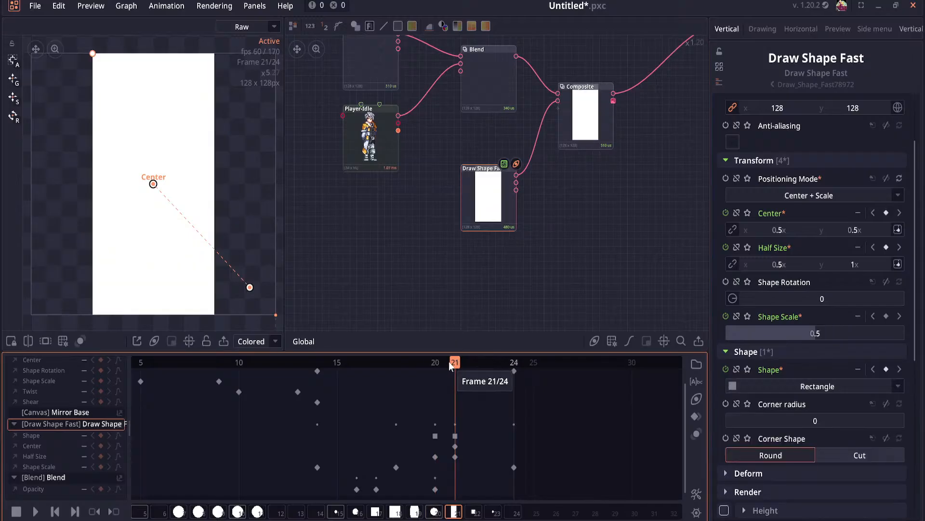
# Step: Set the rectangle's Shape Scale keyframe at frame 24 to 1
pyautogui.click(471, 363)
pyautogui.click(460, 365)
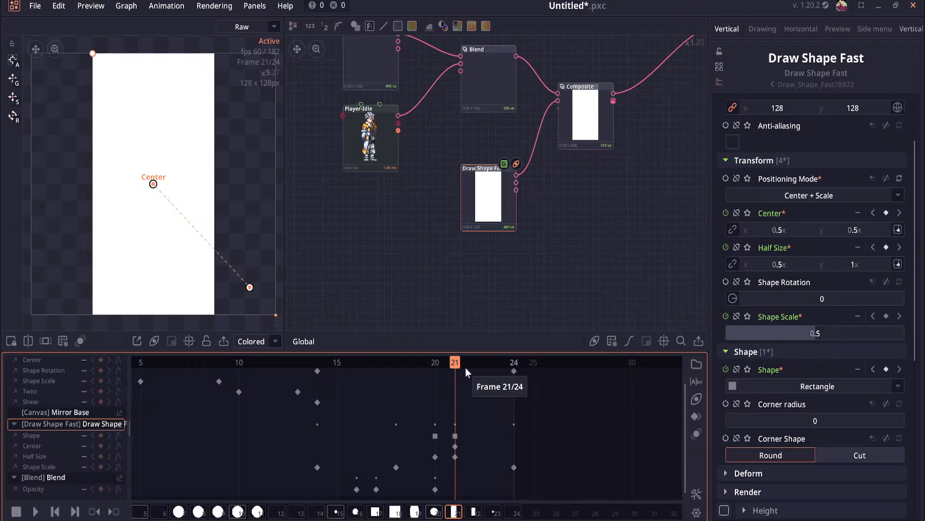
pyautogui.moveTo(465, 368)
pyautogui.mouseDown()
pyautogui.moveTo(501, 371)
pyautogui.moveTo(461, 372)
pyautogui.mouseUp()
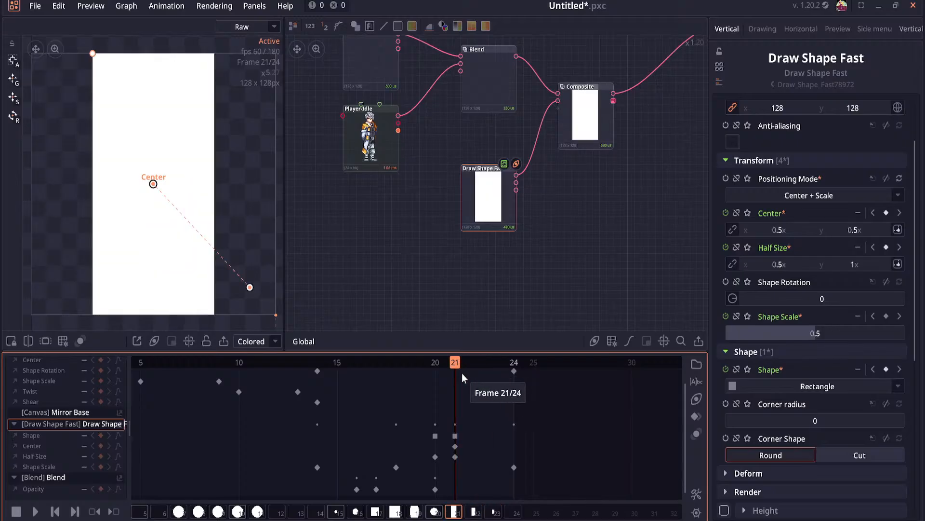
pyautogui.click(819, 333)
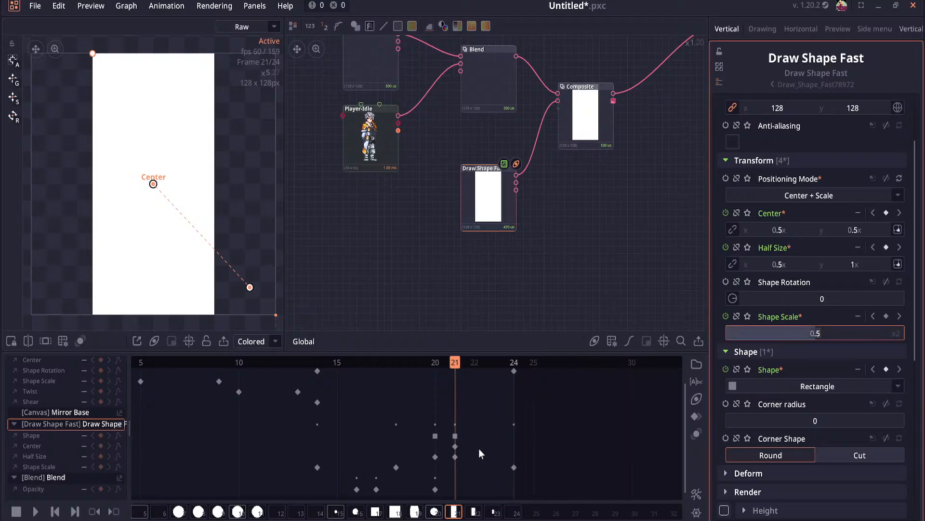
pyautogui.click(513, 467)
pyautogui.click(514, 362)
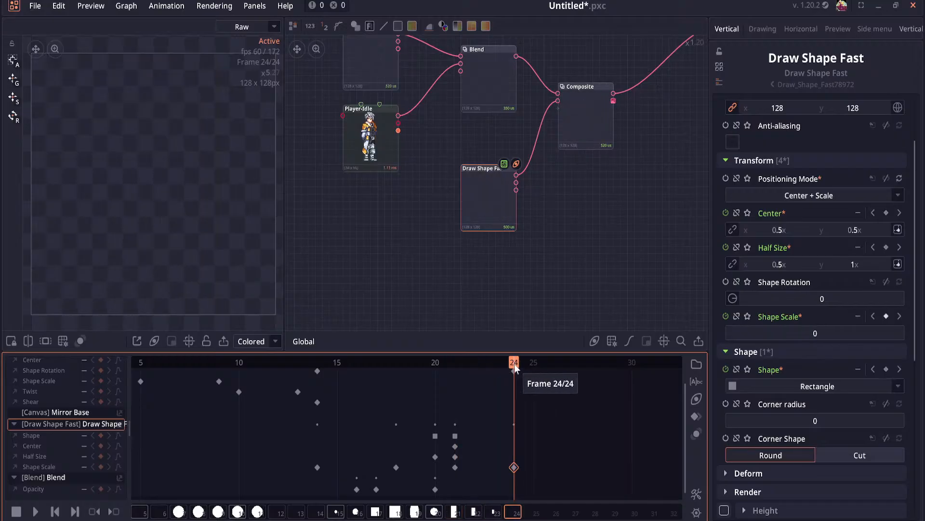
pyautogui.click(803, 332)
pyautogui.write('1')
pyautogui.press('Return')
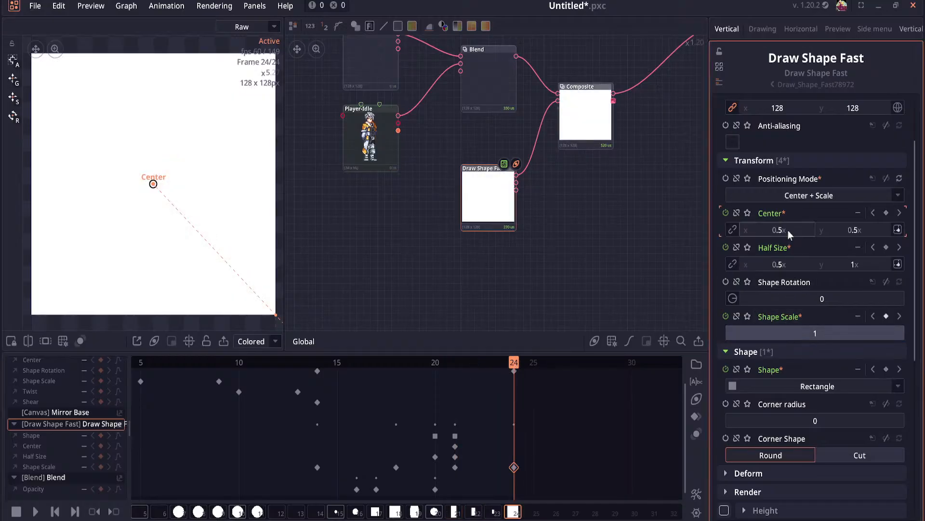
# Step: Set the rectangle's Half Size x to 0 at frame 24 and review the narrowing back to frame 20
pyautogui.click(788, 264)
pyautogui.write('0')
pyautogui.press('Return')
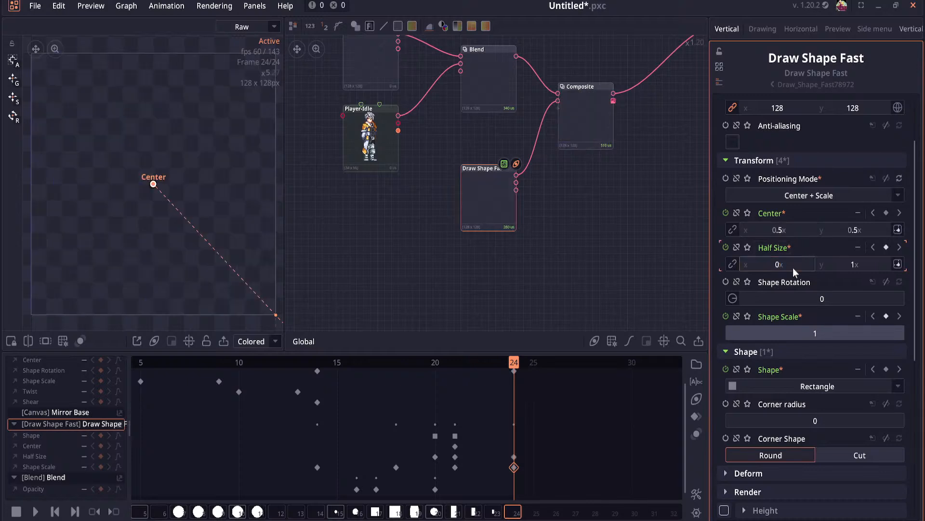
pyautogui.moveTo(508, 366); pyautogui.dragTo(432, 376)
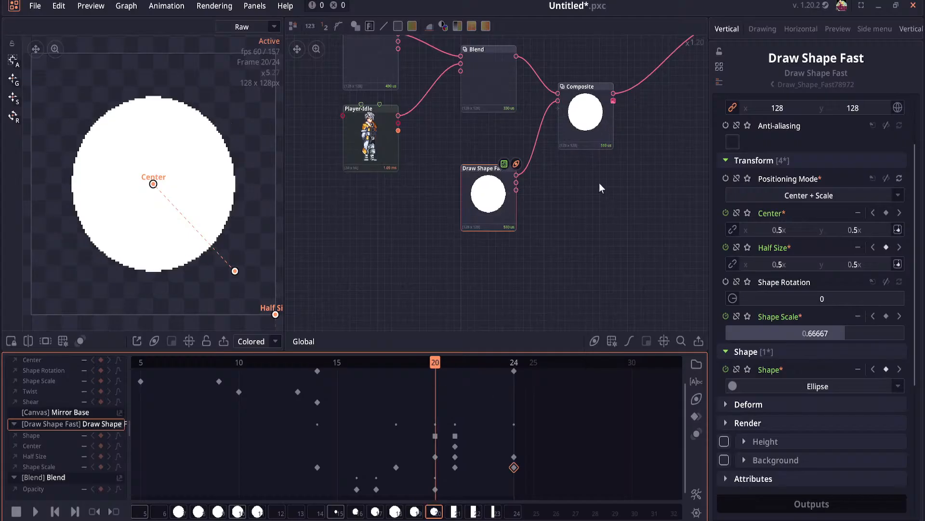
# Step: Examine the final Composite node's preview across frames 20 to 24
pyautogui.scroll(-1, 622, 185)
pyautogui.moveTo(636, 185); pyautogui.dragTo(424, 261)
pyautogui.scroll(4, 463, 213)
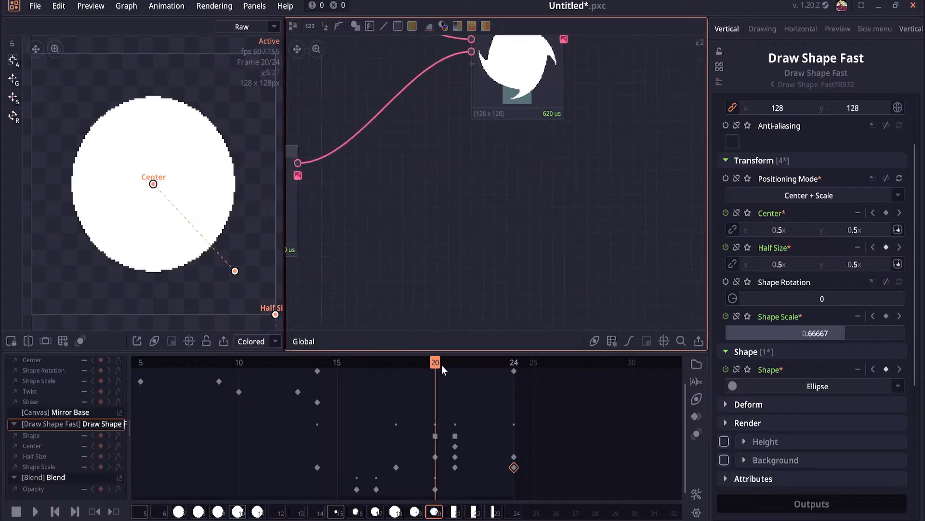
pyautogui.moveTo(444, 364); pyautogui.dragTo(514, 364)
pyautogui.scroll(-2, 508, 281)
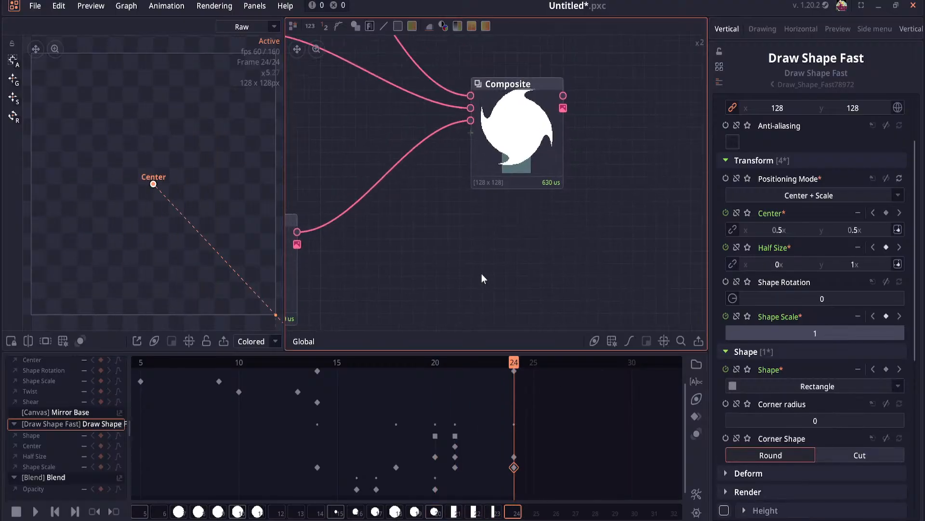
pyautogui.moveTo(453, 361)
pyautogui.mouseDown()
pyautogui.moveTo(473, 364)
pyautogui.moveTo(422, 363)
pyautogui.moveTo(443, 363)
pyautogui.mouseUp()
pyautogui.moveTo(447, 364)
pyautogui.mouseDown()
pyautogui.moveTo(505, 365)
pyautogui.moveTo(430, 363)
pyautogui.mouseUp()
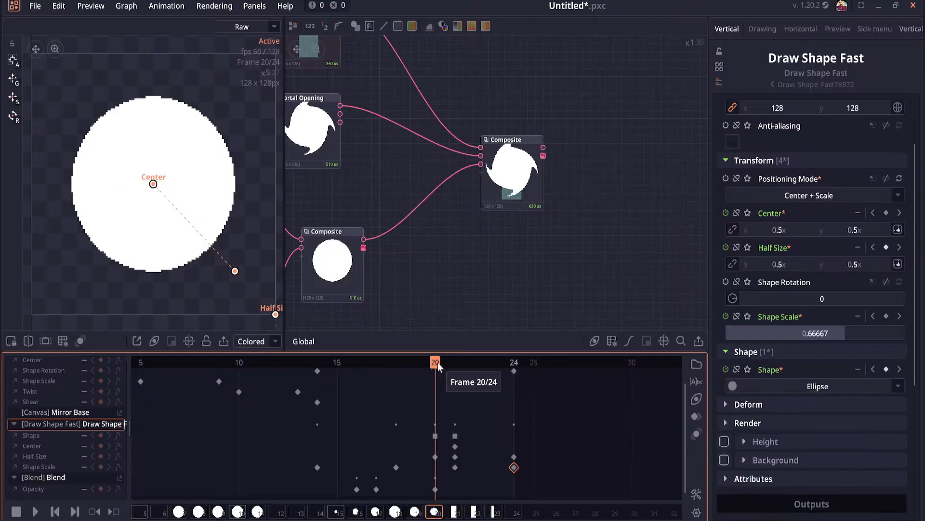
# Step: Select the Mirror Base canvas node in the graph
pyautogui.moveTo(416, 198); pyautogui.dragTo(554, 227)
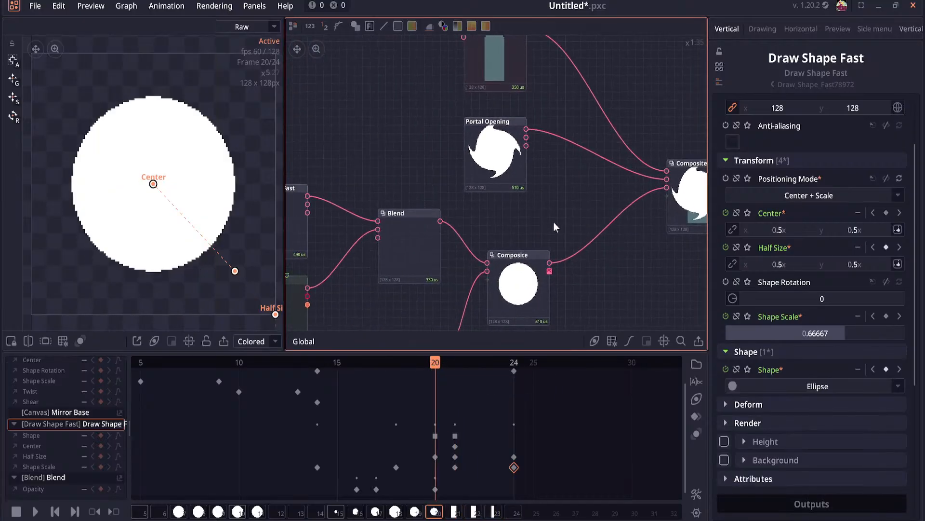
pyautogui.moveTo(558, 195); pyautogui.dragTo(470, 221)
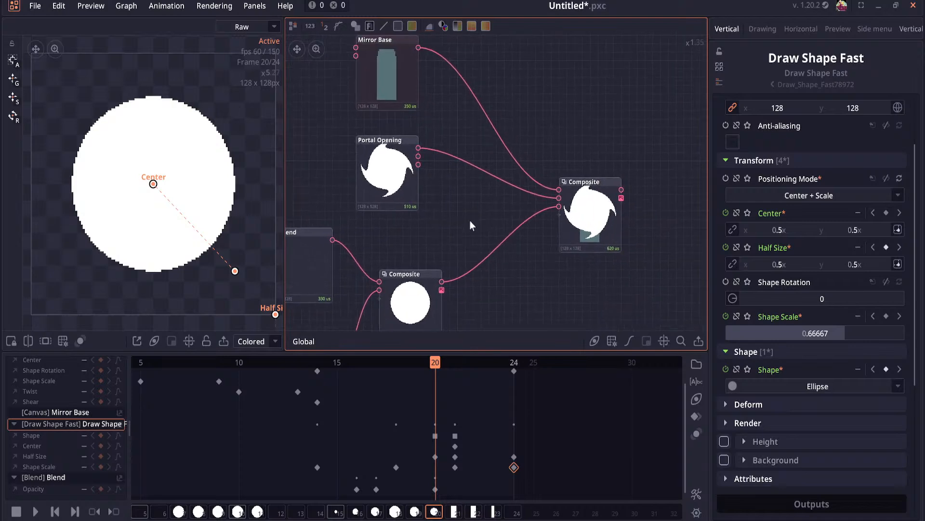
pyautogui.moveTo(417, 179); pyautogui.dragTo(480, 237)
pyautogui.scroll(-1, 480, 237)
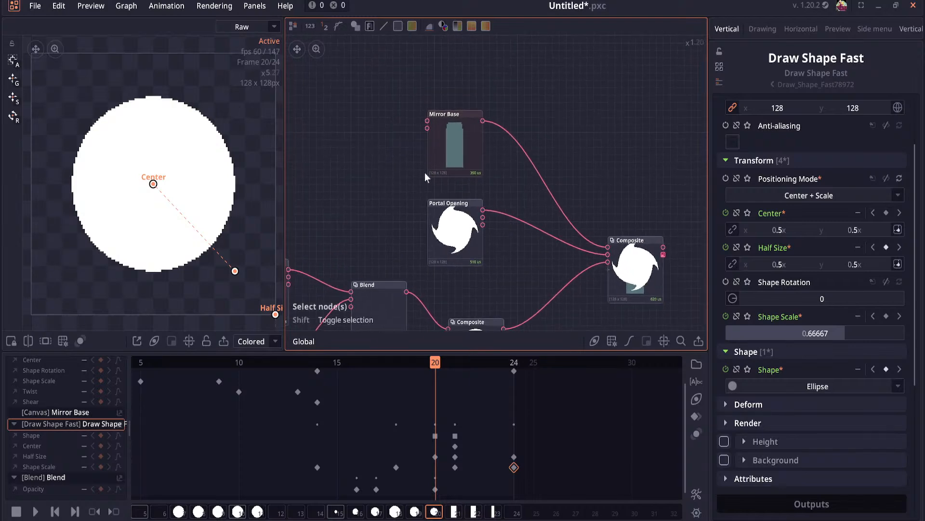
pyautogui.scroll(2, 425, 171)
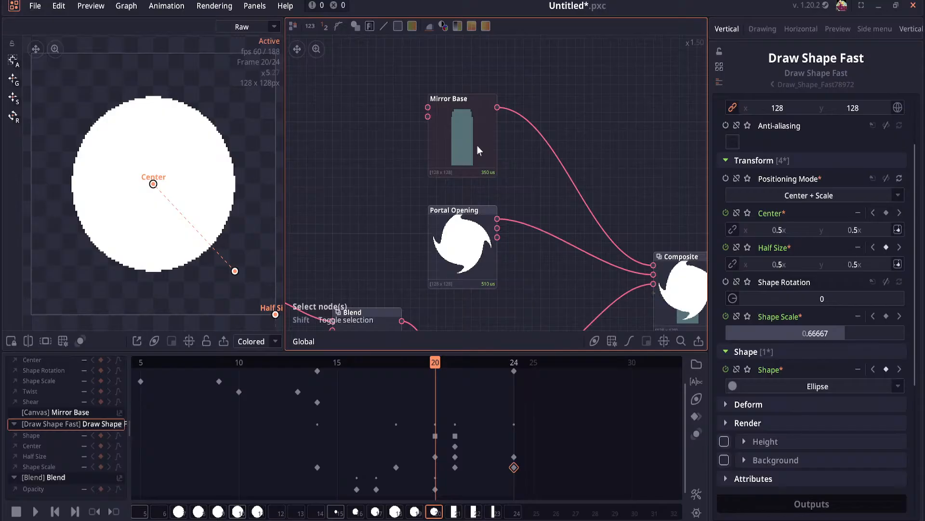
pyautogui.click(453, 139)
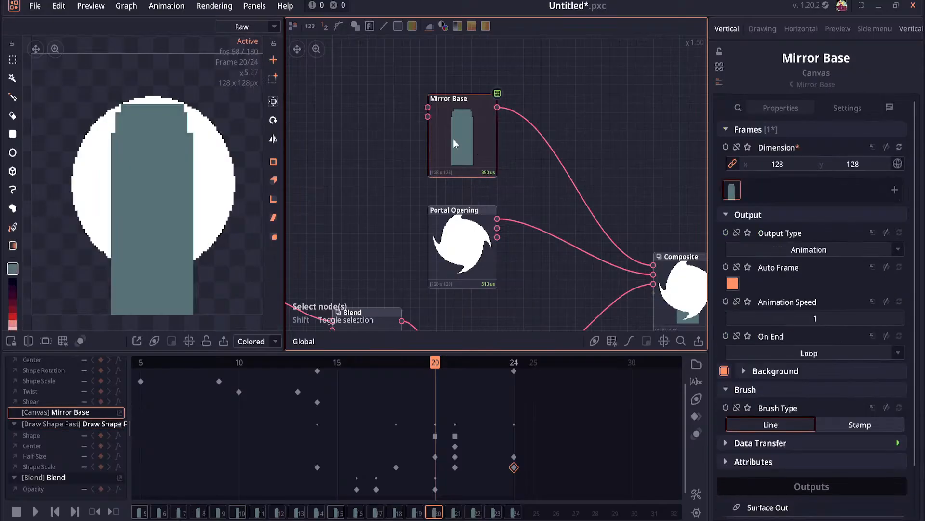
pyautogui.moveTo(419, 263); pyautogui.dragTo(425, 208)
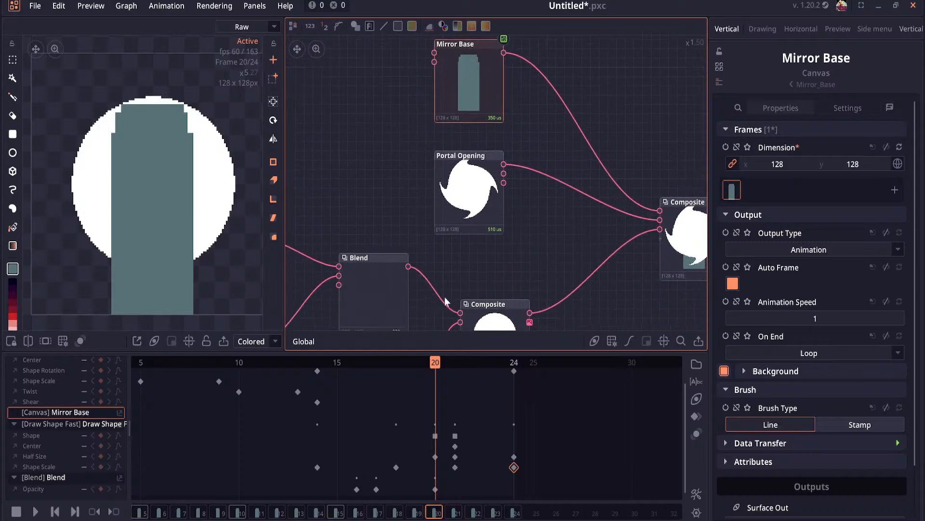
# Step: Examine the Portal Opening shape from the first frame to frame 16, and the player's Blend and Composite nodes at frame 15
pyautogui.click(55, 511)
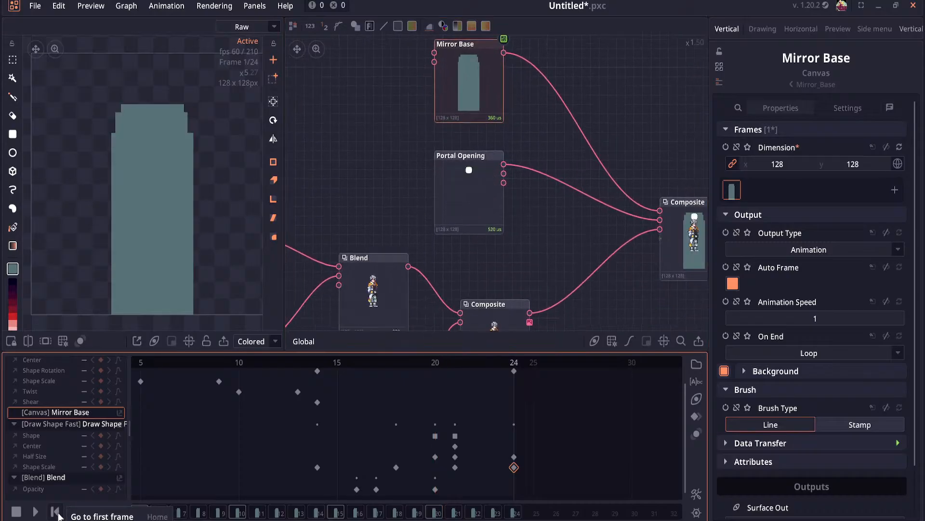
pyautogui.moveTo(435, 256); pyautogui.dragTo(381, 208)
pyautogui.moveTo(547, 204); pyautogui.dragTo(651, 258)
pyautogui.scroll(4, 515, 206)
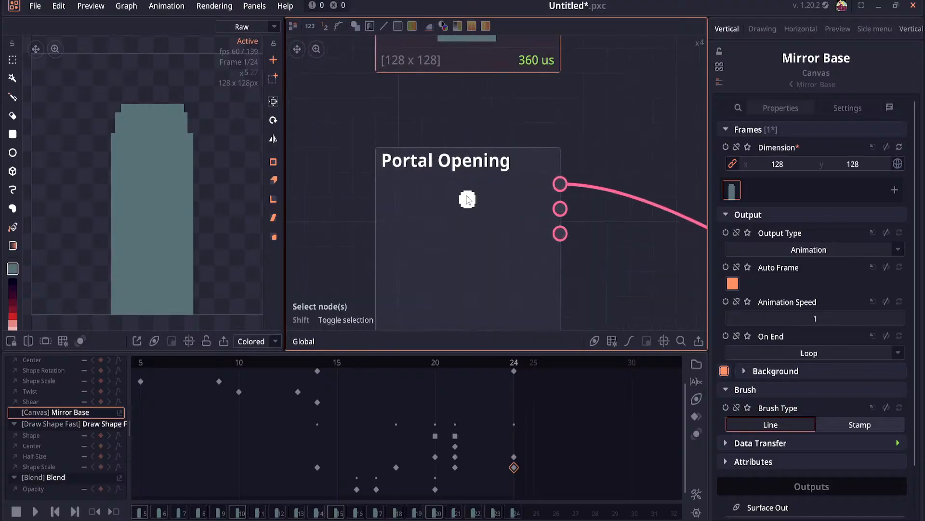
pyautogui.click(361, 500)
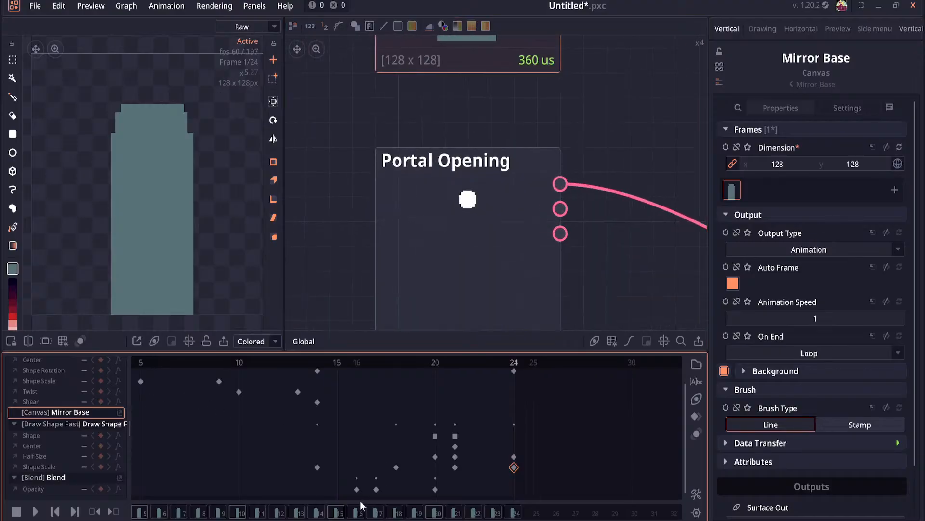
pyautogui.moveTo(171, 362); pyautogui.dragTo(365, 377)
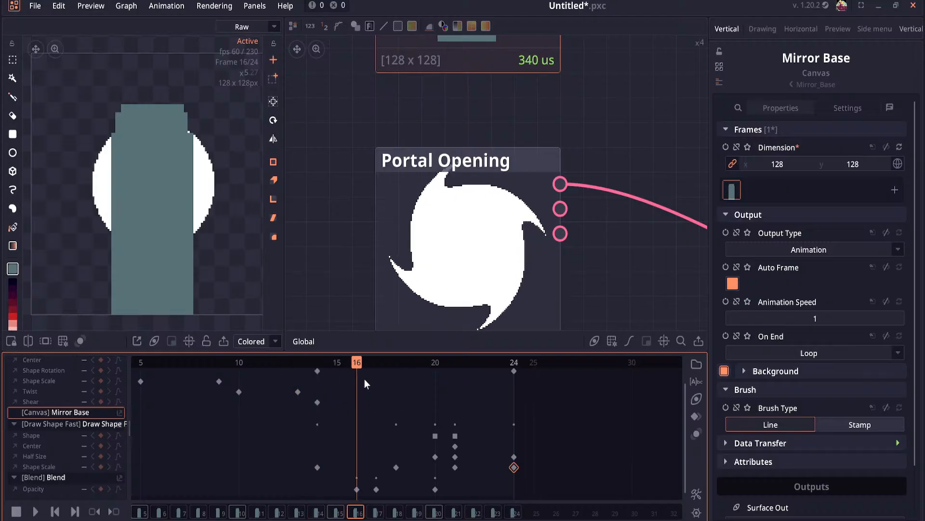
pyautogui.scroll(-3, 424, 300)
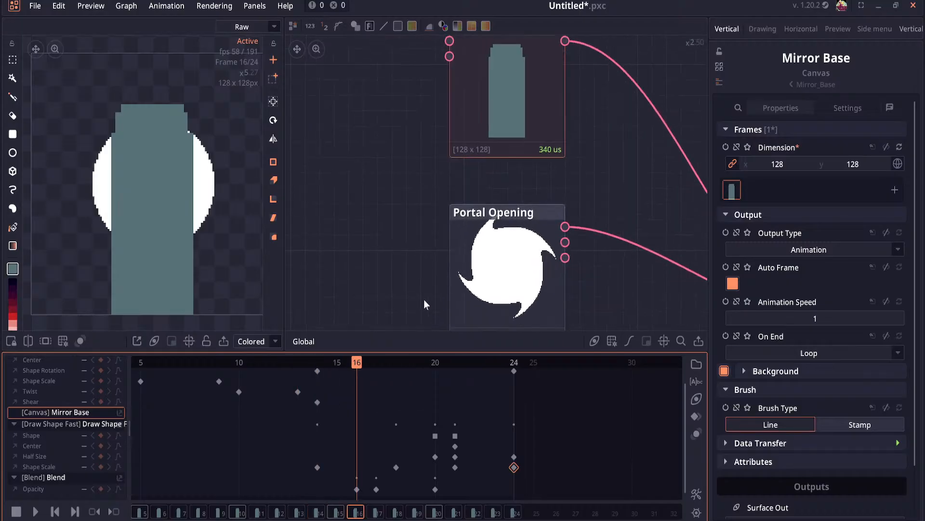
pyautogui.scroll(-4, 433, 256)
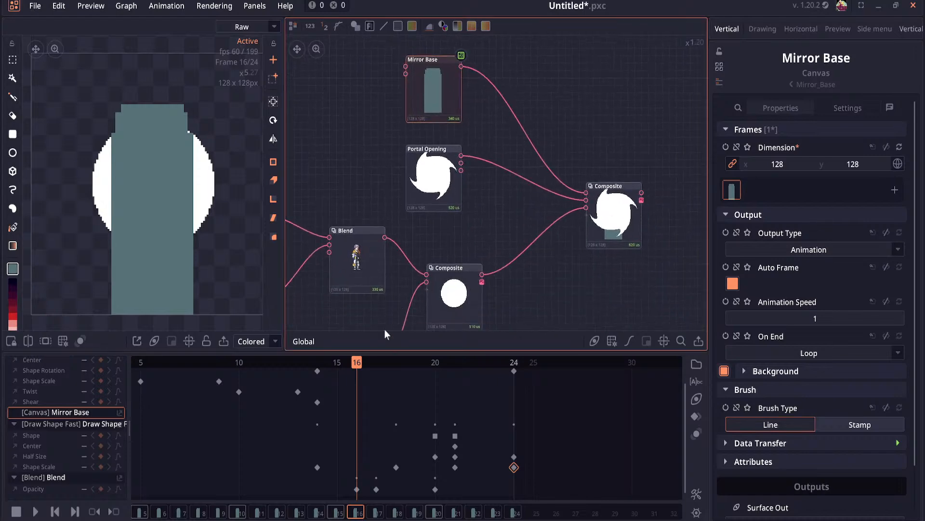
pyautogui.moveTo(407, 295); pyautogui.dragTo(521, 240)
pyautogui.moveTo(357, 367)
pyautogui.mouseDown()
pyautogui.moveTo(320, 373)
pyautogui.moveTo(339, 373)
pyautogui.mouseUp()
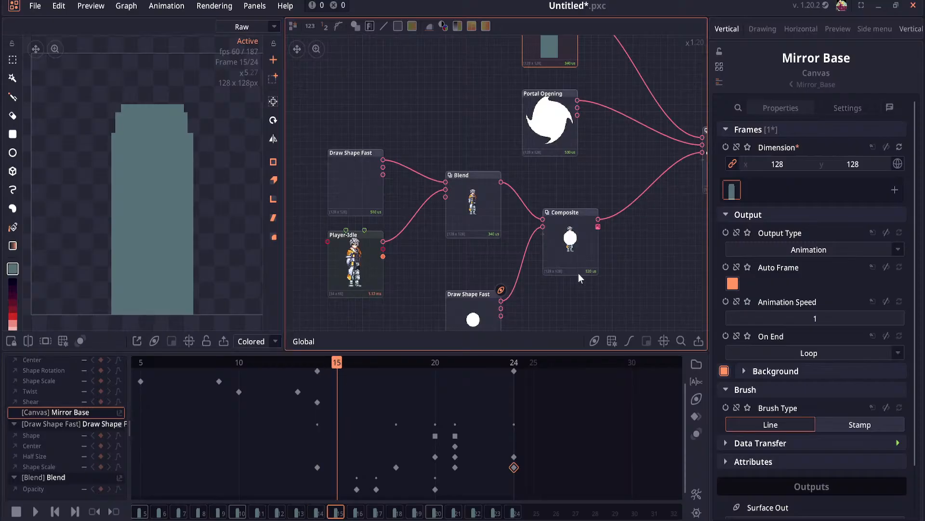
# Step: Examine the player's Composite and the final Composite from frame 15 to 24, rechecking frames 21 to 24
pyautogui.moveTo(578, 273); pyautogui.dragTo(432, 221)
pyautogui.scroll(3, 433, 221)
pyautogui.moveTo(336, 361); pyautogui.dragTo(516, 387)
pyautogui.moveTo(549, 200); pyautogui.dragTo(464, 284)
pyautogui.scroll(-3, 464, 283)
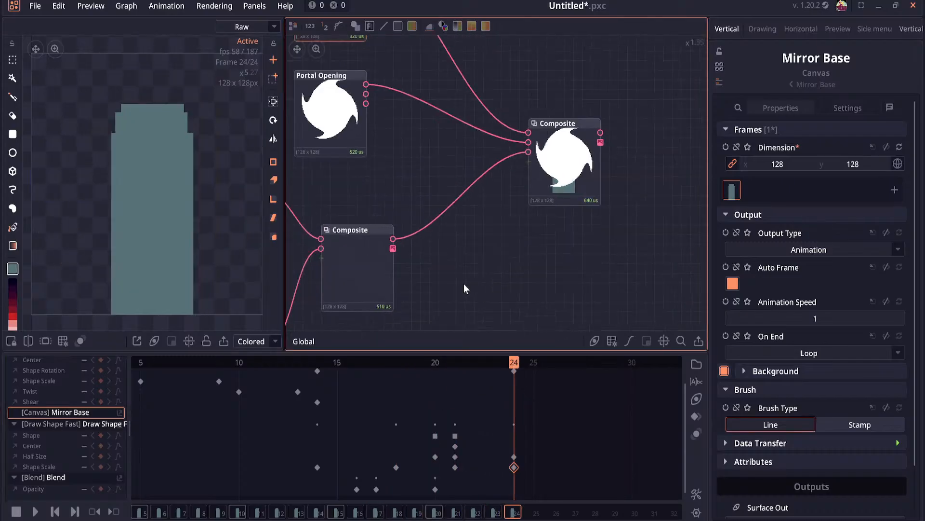
pyautogui.moveTo(482, 235); pyautogui.dragTo(456, 248)
pyautogui.scroll(1, 456, 247)
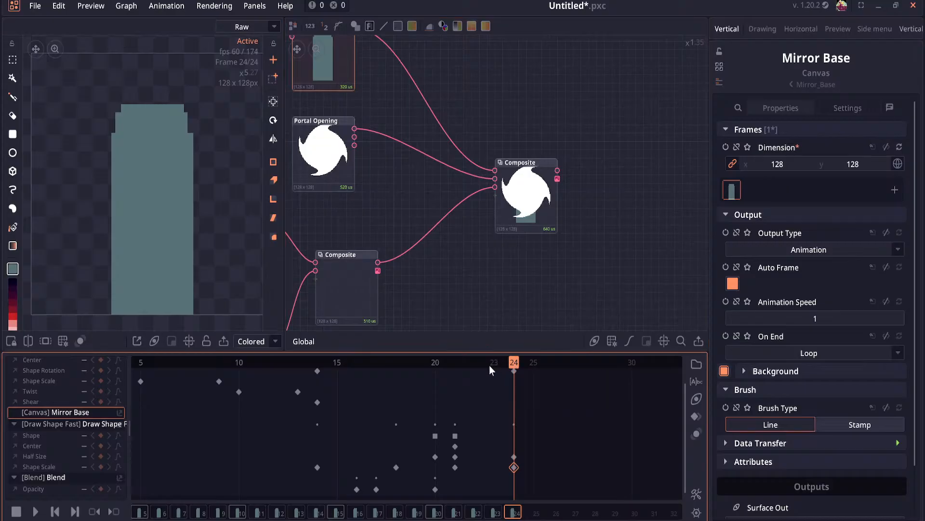
pyautogui.click(457, 364)
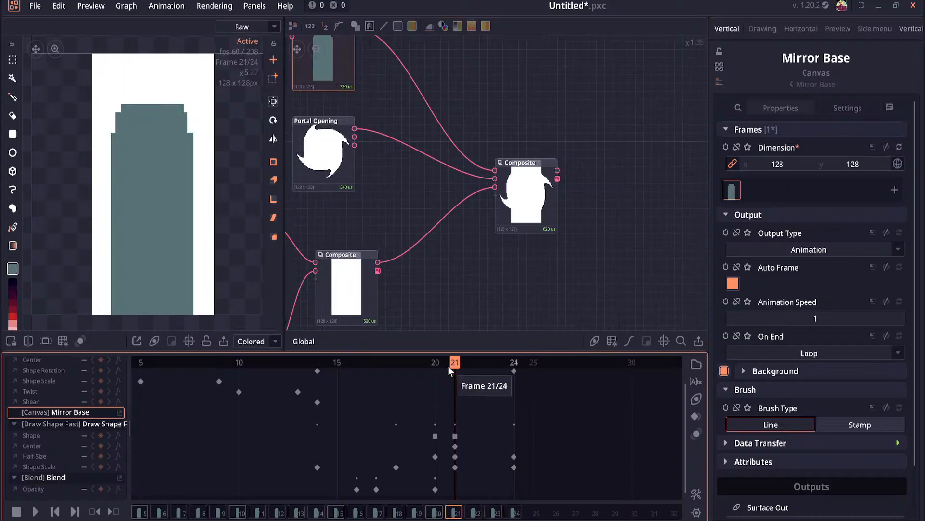
pyautogui.moveTo(448, 366); pyautogui.dragTo(505, 372)
pyautogui.moveTo(409, 175); pyautogui.dragTo(555, 216)
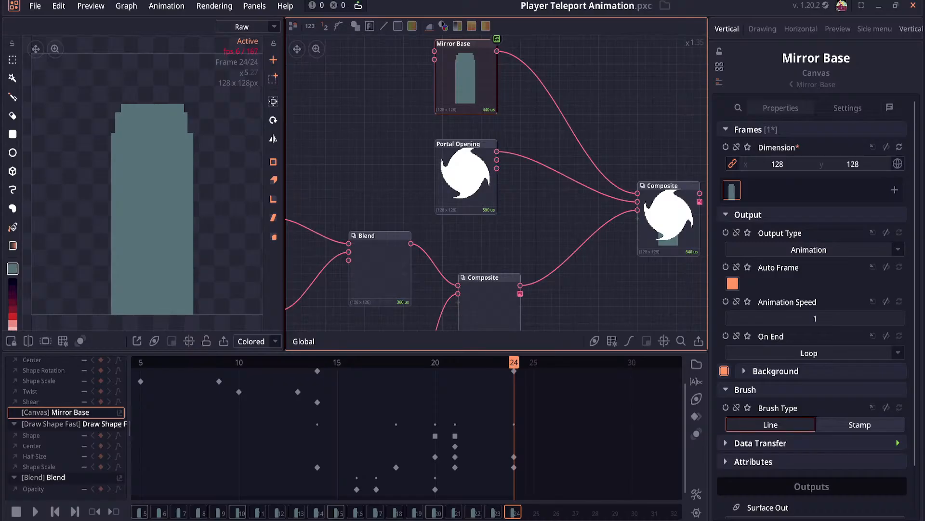
# Step: Enlarge the node graph area by shrinking the timeline, and select the Portal Opening node
pyautogui.moveTo(537, 215); pyautogui.dragTo(506, 146)
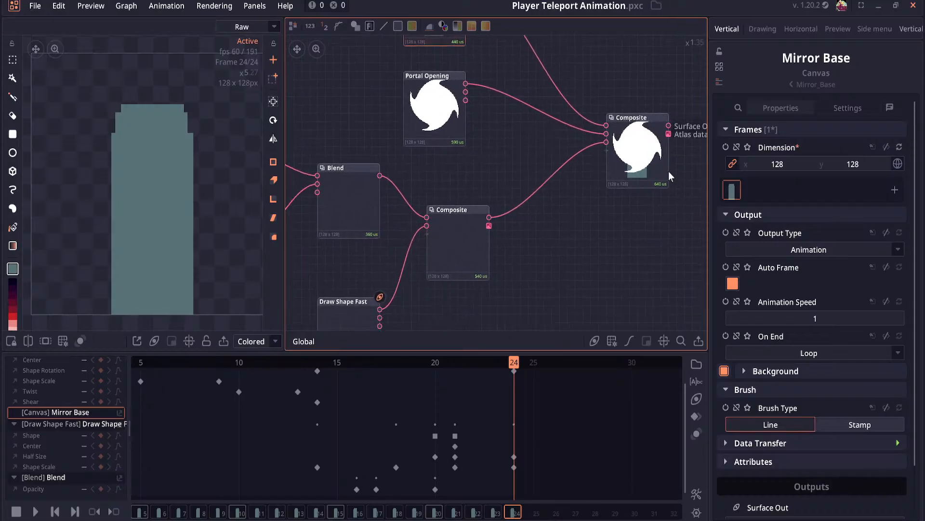
pyautogui.moveTo(567, 352); pyautogui.dragTo(574, 382)
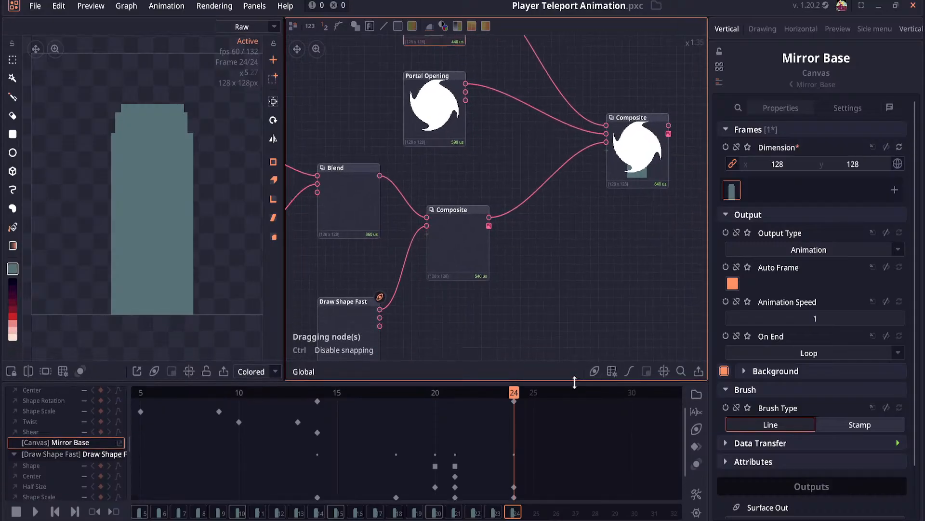
pyautogui.moveTo(529, 192); pyautogui.dragTo(549, 303)
pyautogui.click(450, 240)
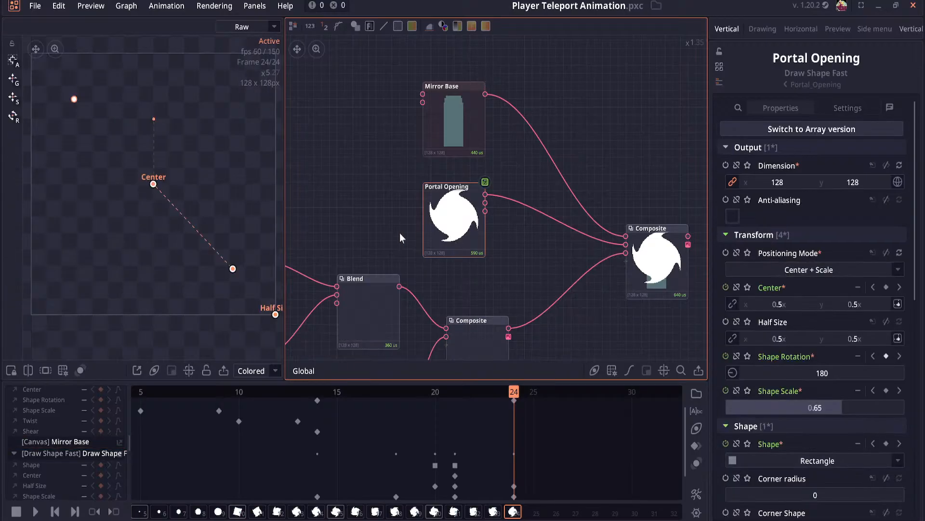
pyautogui.scroll(-2, 471, 181)
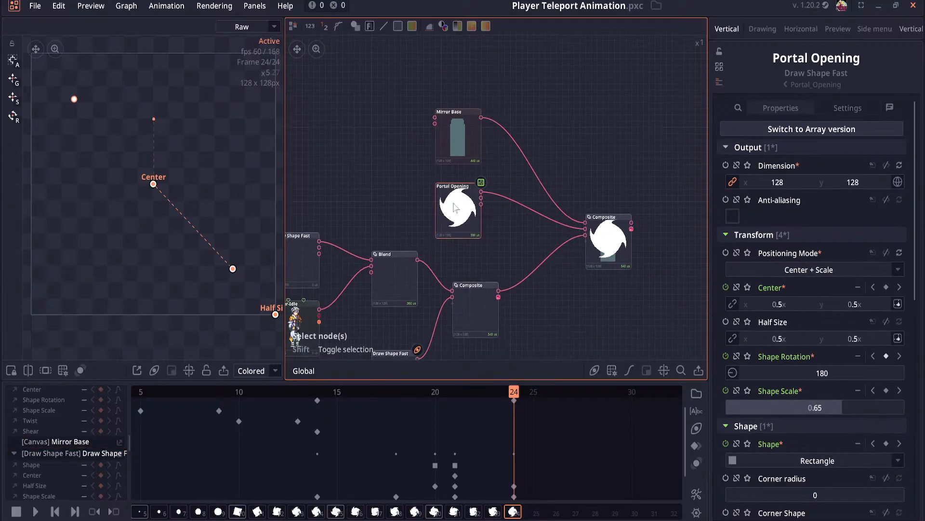
# Step: Group the two Draw Shape Fast nodes, Player-Idle, Blend and the player's Composite, and select the new group
pyautogui.moveTo(455, 207); pyautogui.dragTo(530, 130)
pyautogui.moveTo(388, 178); pyautogui.dragTo(649, 306)
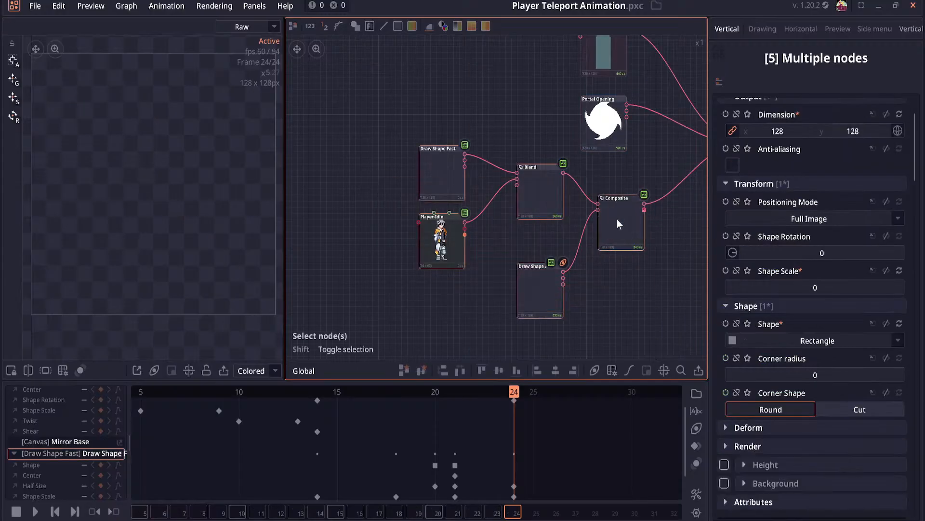
pyautogui.moveTo(617, 219); pyautogui.dragTo(525, 288)
pyautogui.rightClick(527, 287)
pyautogui.click(552, 306)
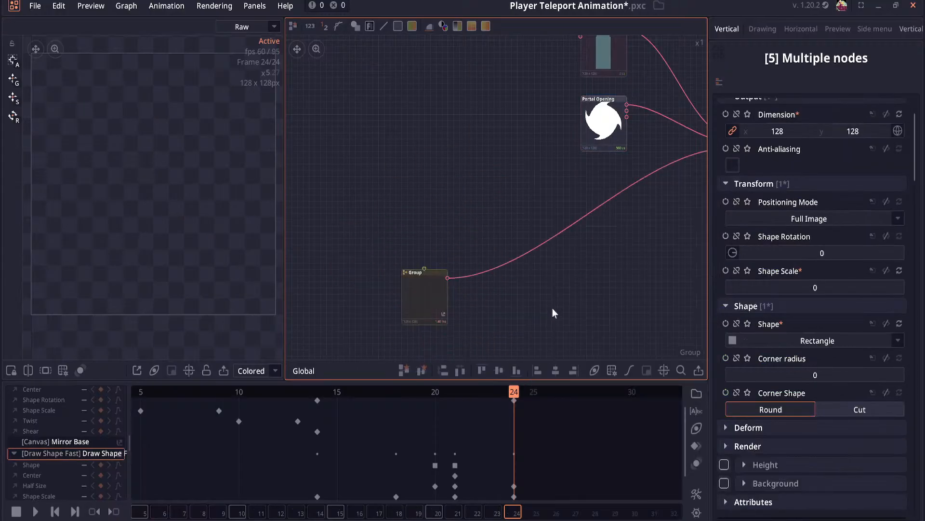
pyautogui.click(419, 296)
pyautogui.click(435, 291)
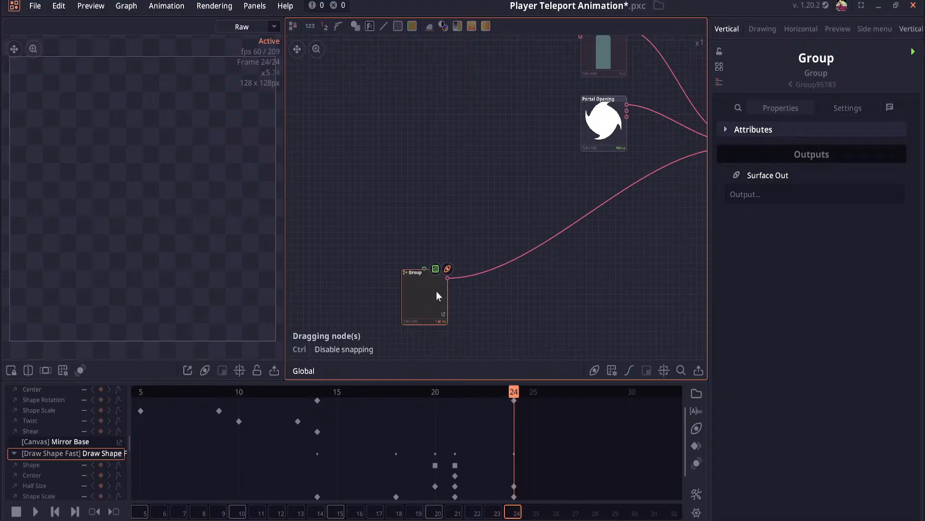
# Step: Go to frame 22 and ungroup the player effect's group node
pyautogui.moveTo(553, 270); pyautogui.dragTo(381, 276)
pyautogui.moveTo(507, 389); pyautogui.dragTo(466, 396)
pyautogui.moveTo(418, 300); pyautogui.dragTo(577, 247)
pyautogui.click(419, 237)
pyautogui.rightClick(420, 236)
pyautogui.click(417, 256)
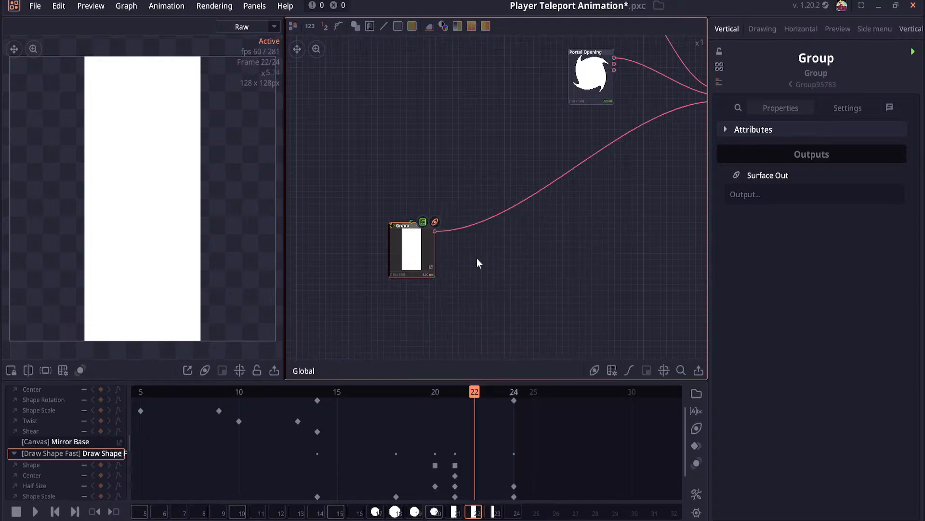
pyautogui.hotkey('ctrl', 'shift', 'g')
pyautogui.moveTo(333, 191); pyautogui.dragTo(410, 166)
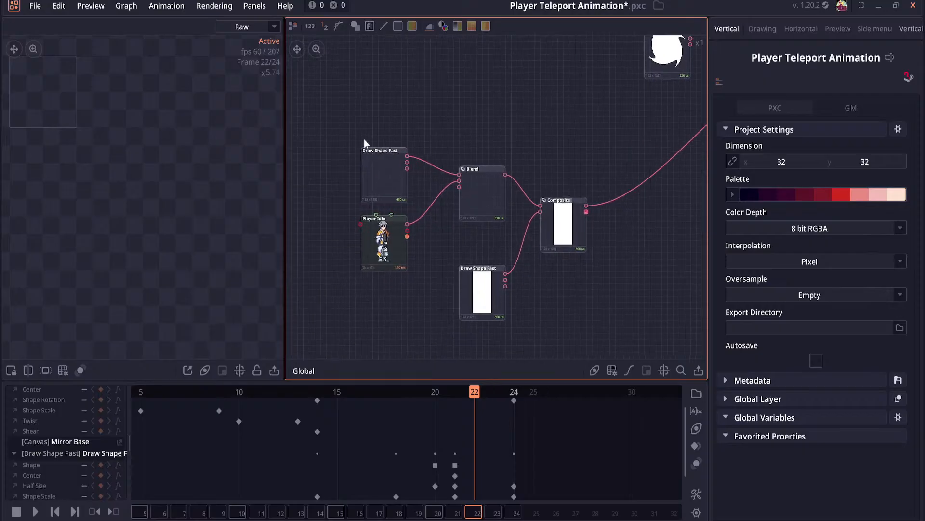
pyautogui.moveTo(357, 131); pyautogui.dragTo(572, 311)
pyautogui.moveTo(568, 231); pyautogui.dragTo(574, 250)
pyautogui.rightClick(575, 254)
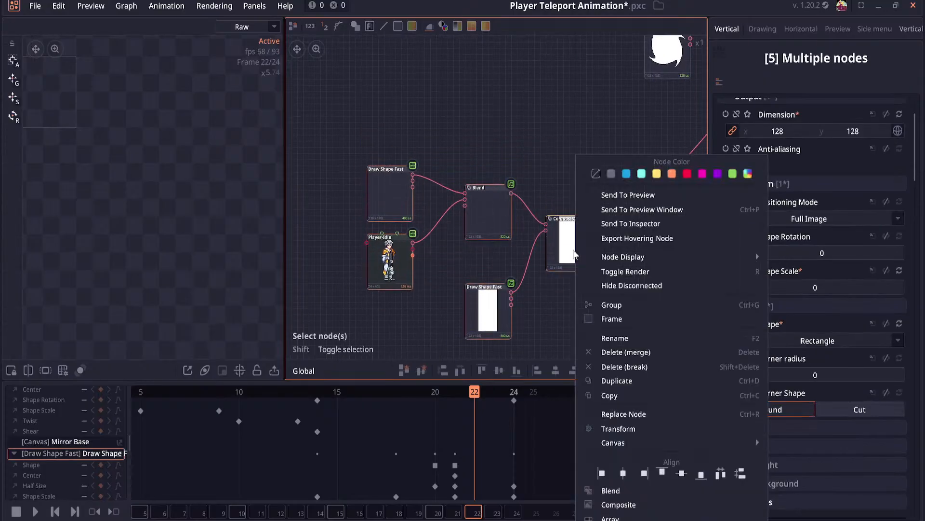
pyautogui.click(528, 161)
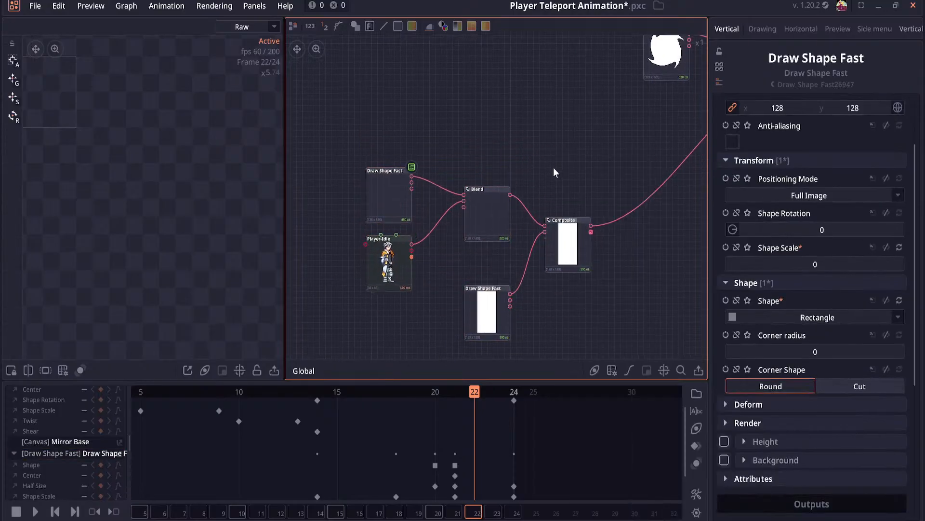
# Step: Disconnect the player's Composite from the third input of the final Composite node
pyautogui.moveTo(574, 145); pyautogui.dragTo(476, 240)
pyautogui.moveTo(531, 201); pyautogui.dragTo(386, 277)
pyautogui.scroll(3, 413, 234)
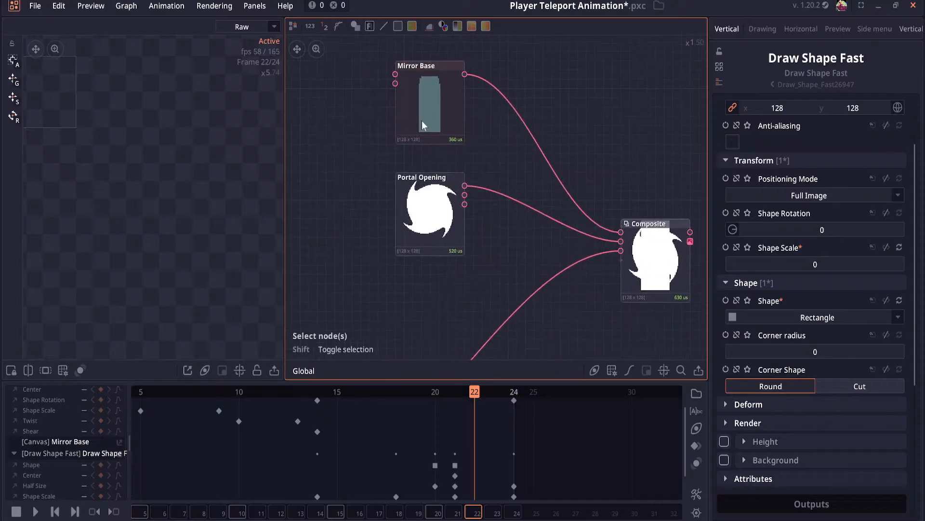
pyautogui.moveTo(527, 216); pyautogui.dragTo(524, 215)
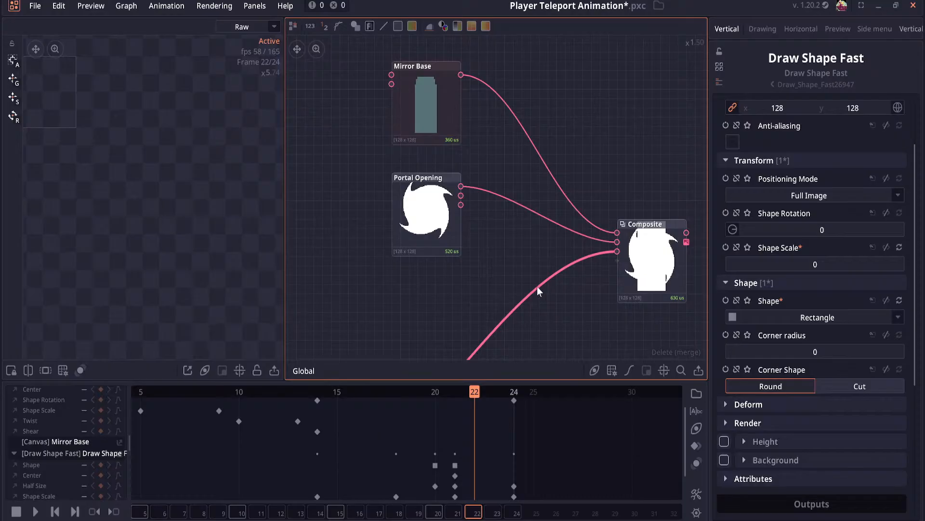
pyautogui.moveTo(617, 251); pyautogui.dragTo(488, 273)
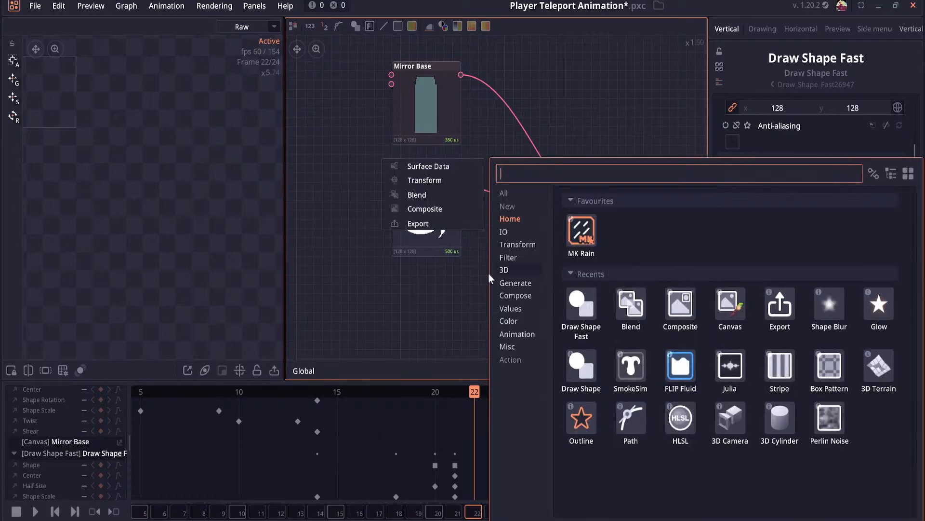
pyautogui.click(488, 273)
pyautogui.moveTo(540, 286); pyautogui.dragTo(483, 235)
pyautogui.scroll(-4, 485, 228)
pyautogui.scroll(2, 557, 221)
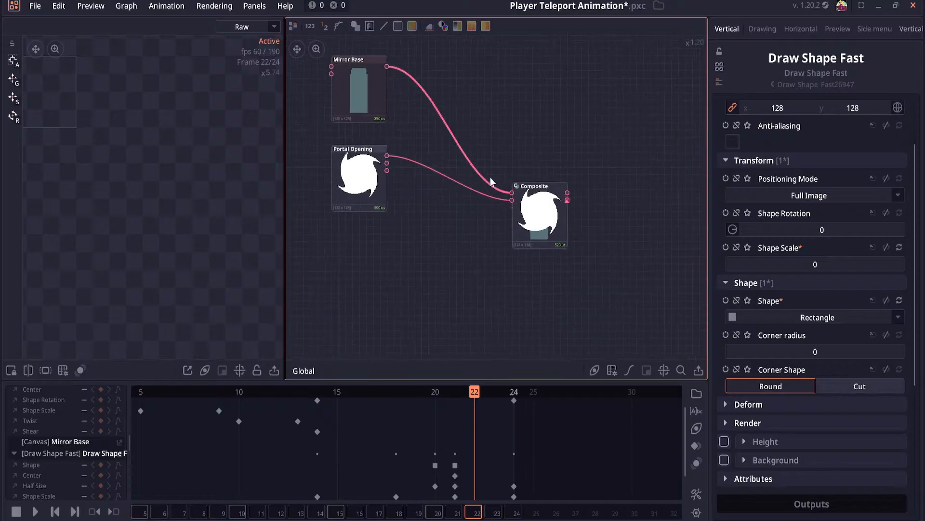
# Step: Move the Portal Opening node farther away from Mirror Base and the final Composite, keeping it selected
pyautogui.moveTo(380, 191); pyautogui.dragTo(433, 260)
pyautogui.scroll(1, 415, 195)
pyautogui.click(432, 260)
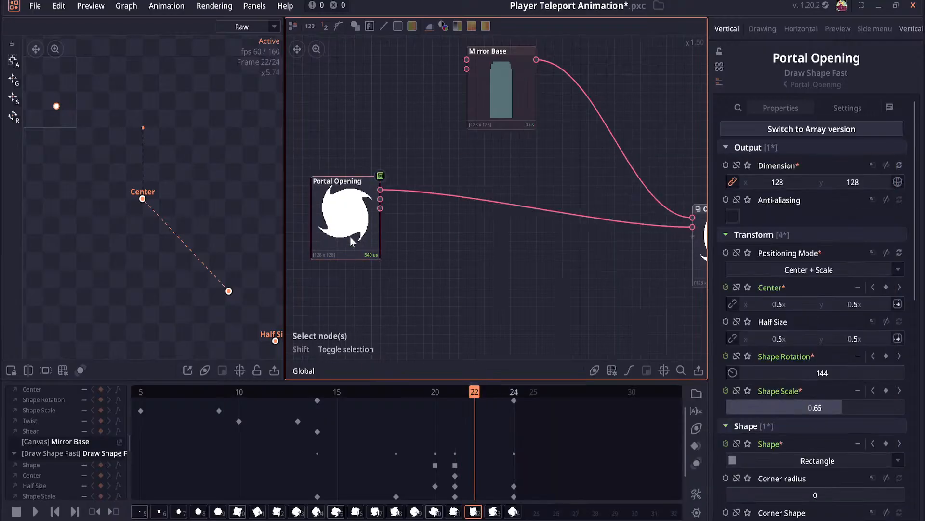
# Step: Set Portal Opening's Shape color to the dark purple 16082FFF in its Render properties
pyautogui.scroll(-3, 803, 277)
pyautogui.scroll(-10, 803, 278)
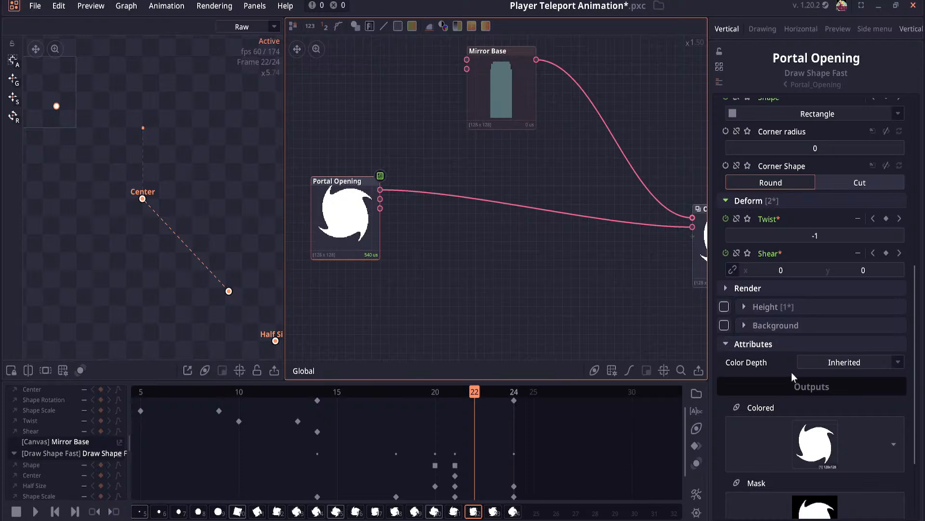
pyautogui.click(768, 287)
pyautogui.click(785, 327)
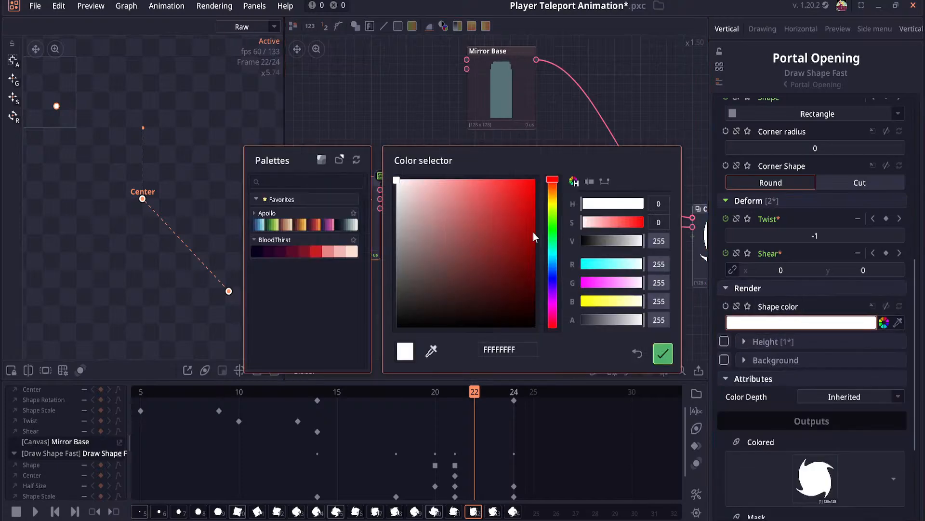
pyautogui.moveTo(533, 232); pyautogui.dragTo(396, 305)
pyautogui.click(553, 259)
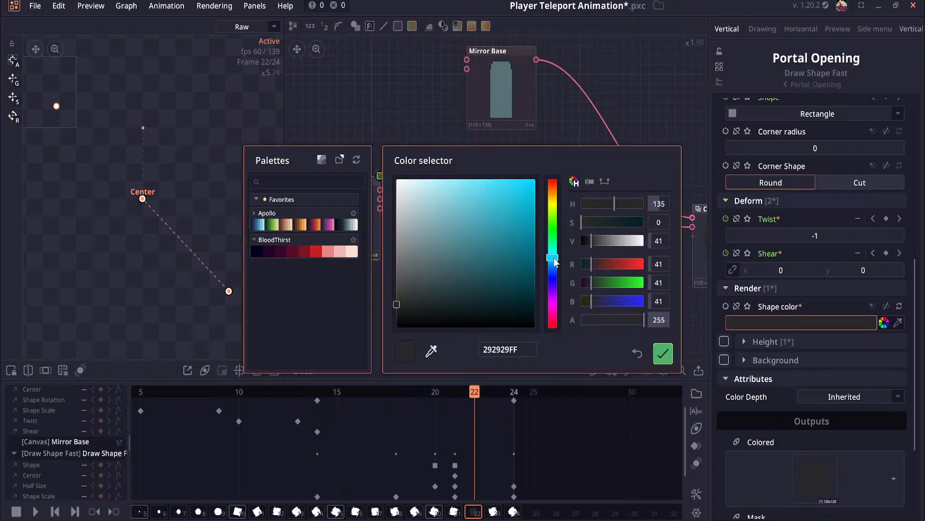
pyautogui.moveTo(554, 260); pyautogui.dragTo(554, 287)
pyautogui.moveTo(510, 300); pyautogui.dragTo(514, 301)
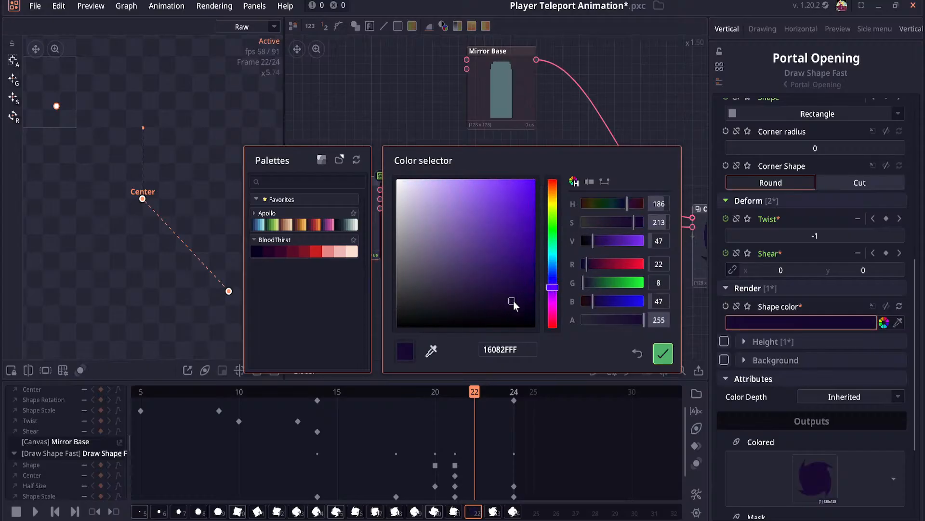
pyautogui.click(663, 354)
# Step: Review the recoloured portal in the final Composite from the first frame to frame 17
pyautogui.scroll(-2, 555, 265)
pyautogui.moveTo(568, 269); pyautogui.dragTo(432, 264)
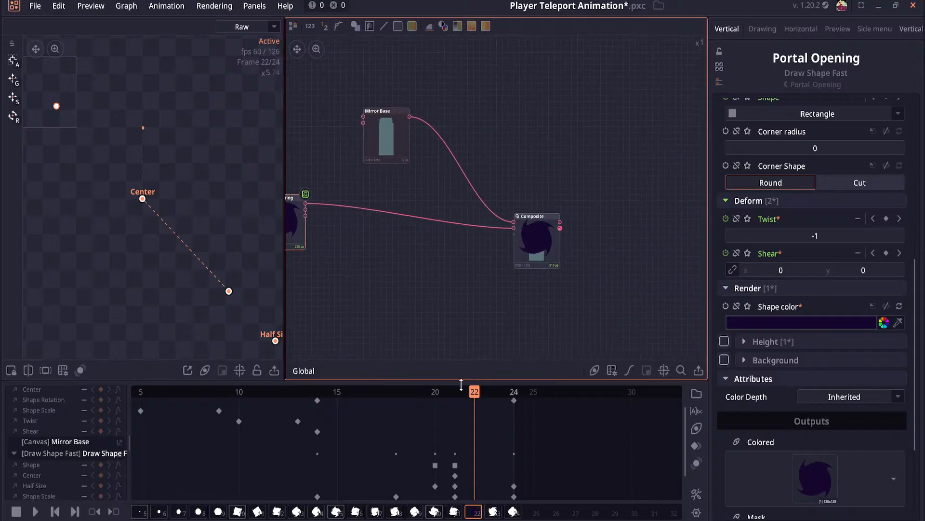
pyautogui.click(55, 511)
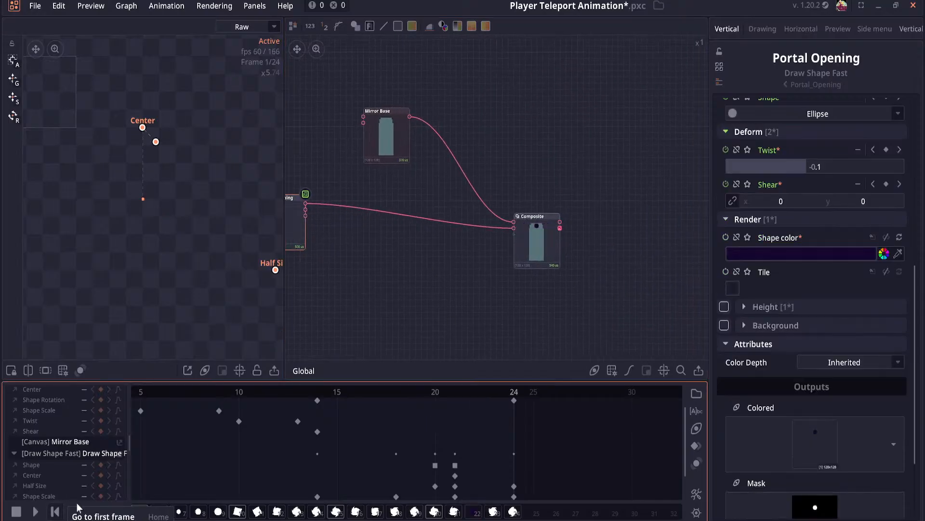
pyautogui.moveTo(199, 417); pyautogui.dragTo(395, 361)
pyautogui.moveTo(258, 393); pyautogui.dragTo(537, 409)
pyautogui.scroll(2, 473, 258)
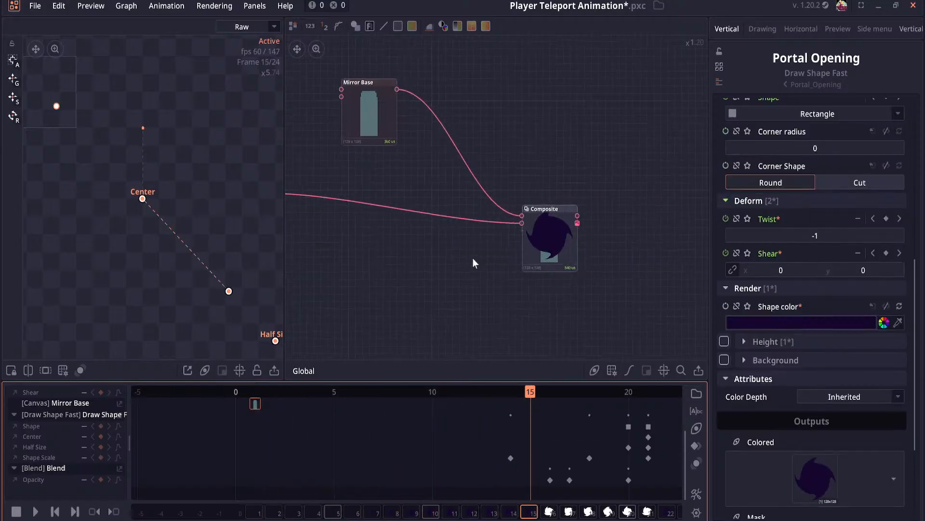
pyautogui.moveTo(534, 399); pyautogui.dragTo(570, 406)
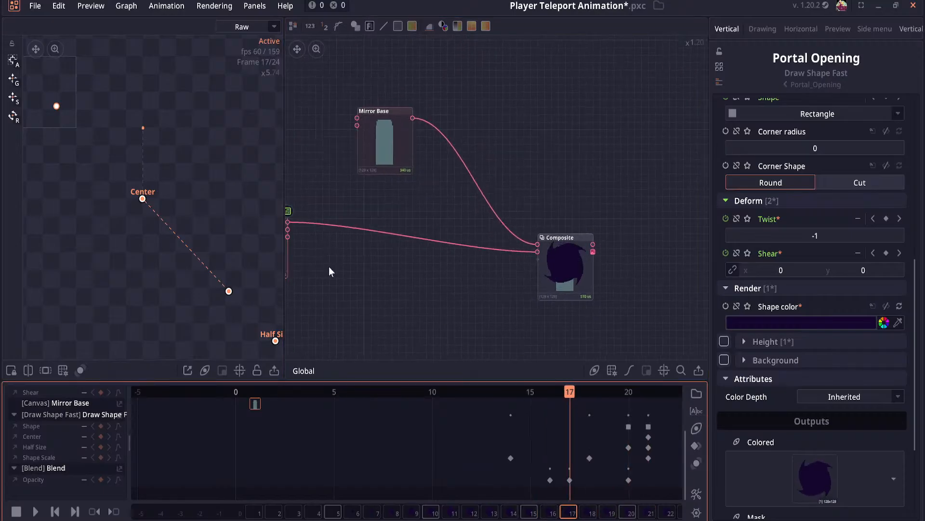
# Step: Look through the Transform and Filter node categories for an effect to apply to Portal Opening's Colored output
pyautogui.moveTo(329, 267); pyautogui.dragTo(431, 266)
pyautogui.scroll(4, 431, 266)
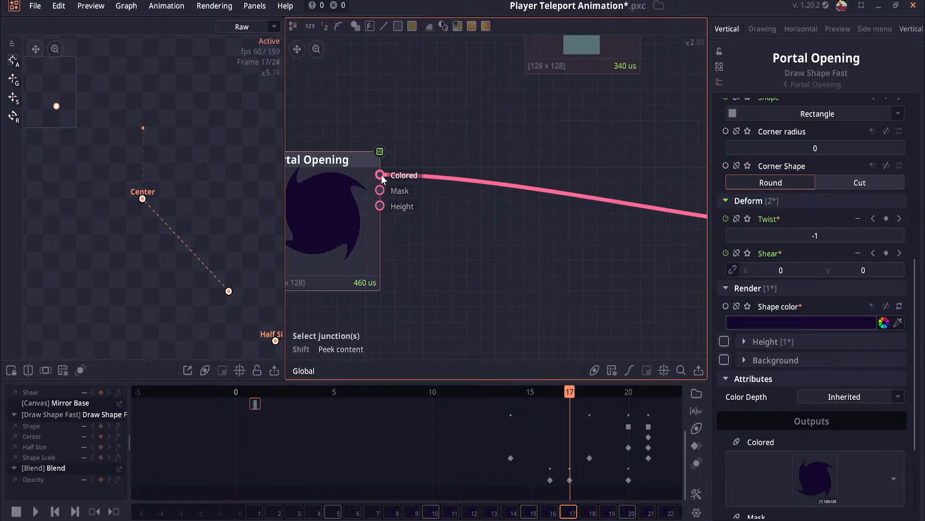
pyautogui.moveTo(385, 176); pyautogui.dragTo(529, 261)
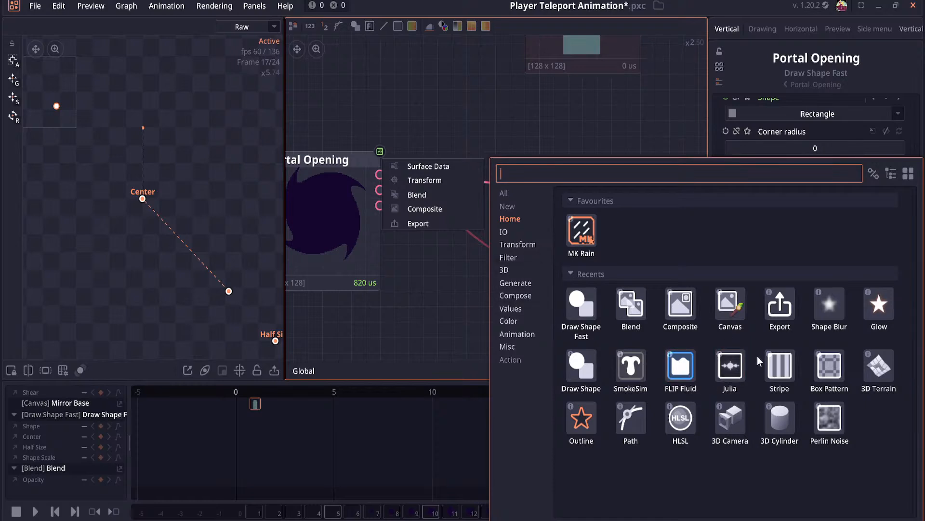
pyautogui.click(516, 244)
pyautogui.click(511, 257)
pyautogui.click(518, 244)
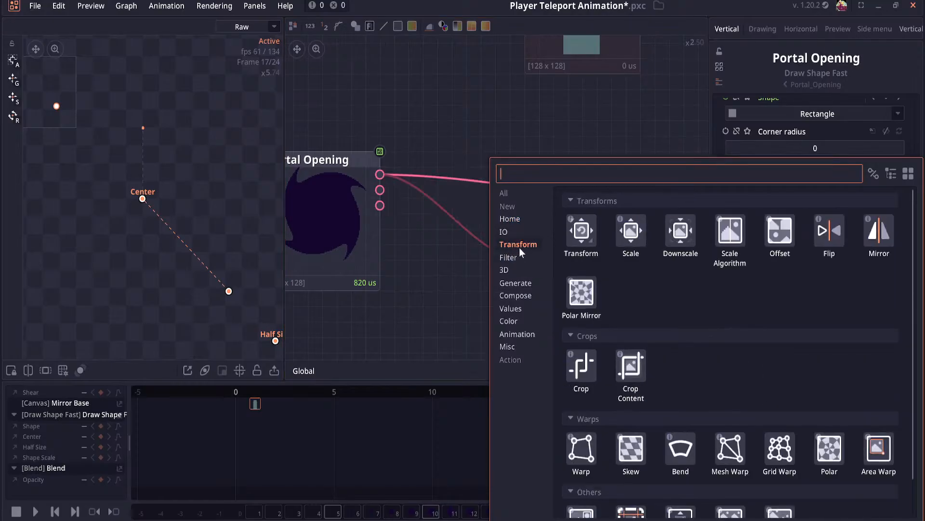
pyautogui.scroll(-1, 698, 287)
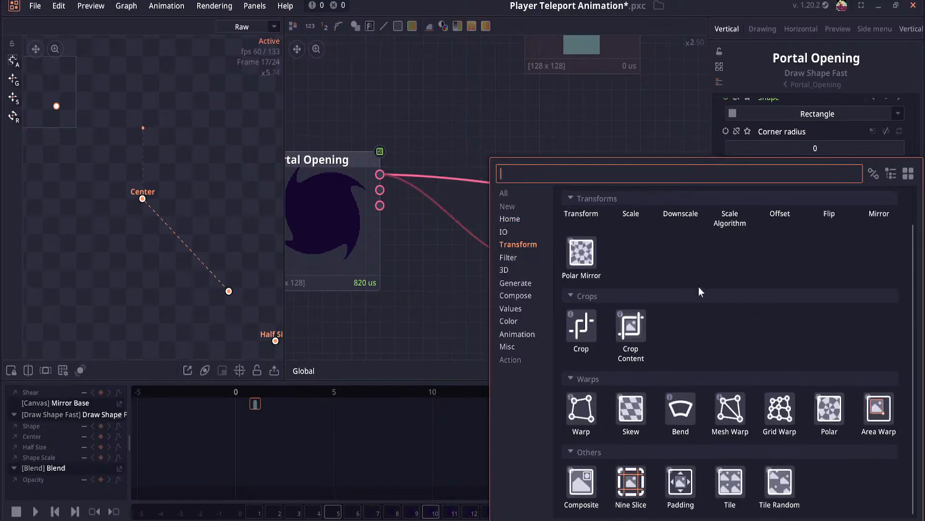
pyautogui.click(512, 258)
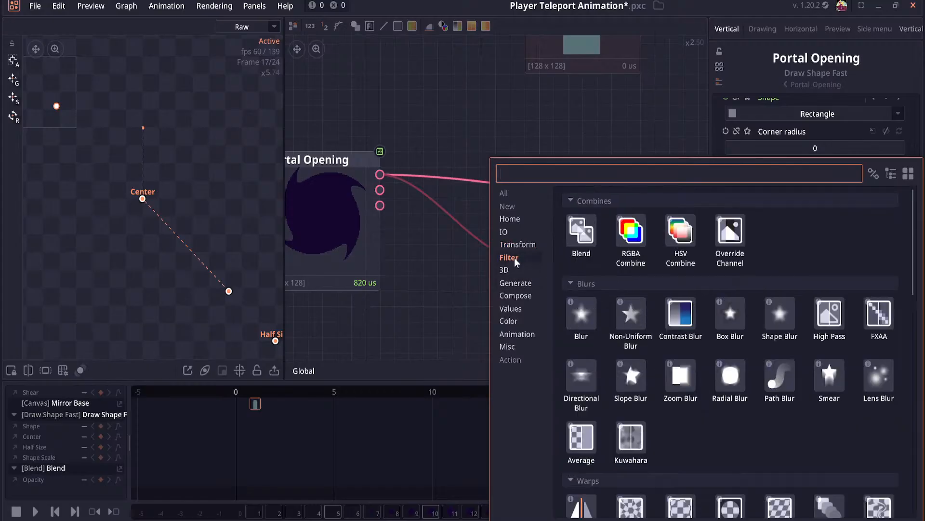
pyautogui.scroll(-2, 575, 323)
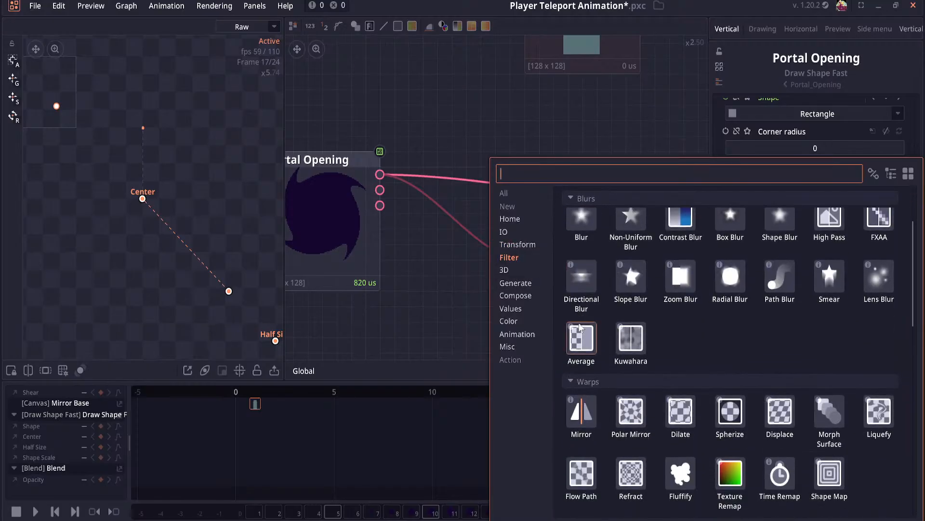
pyautogui.scroll(-3, 584, 328)
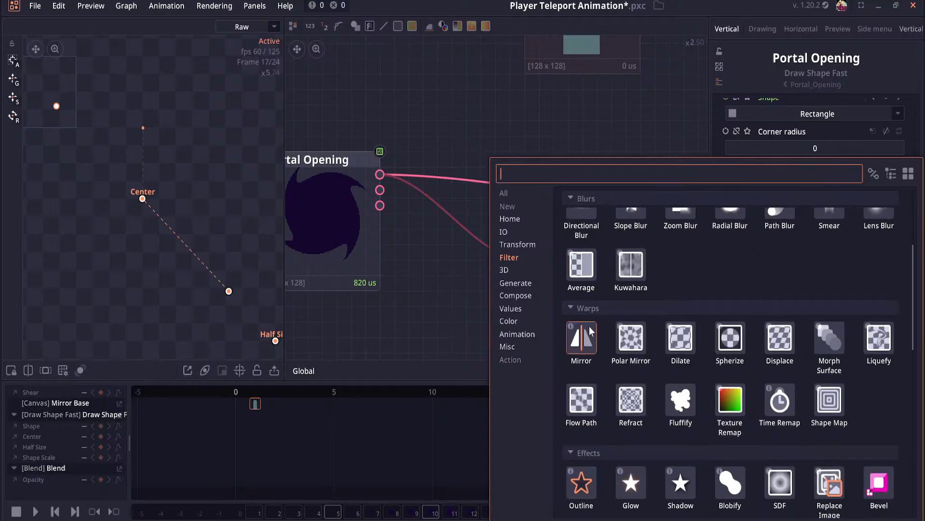
pyautogui.scroll(-1, 592, 324)
pyautogui.scroll(-2, 593, 324)
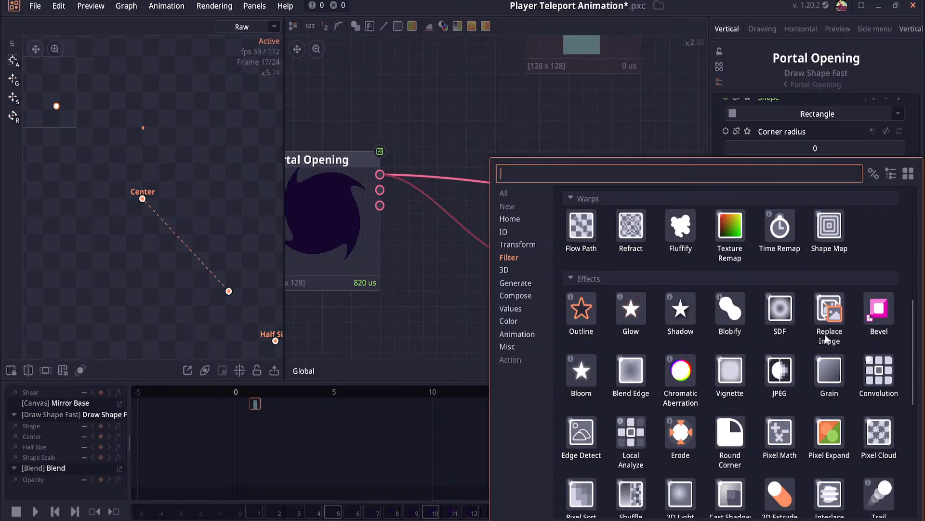
pyautogui.scroll(-3, 814, 333)
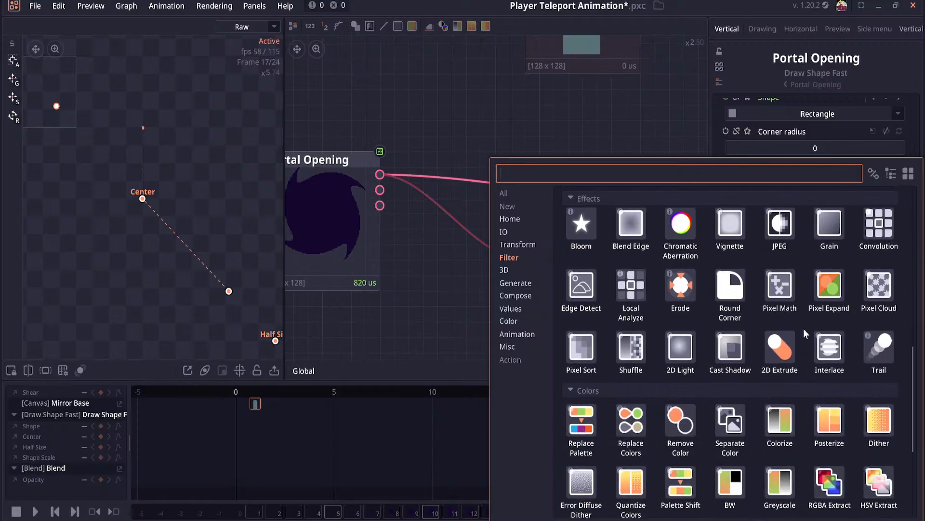
pyautogui.scroll(-1, 801, 330)
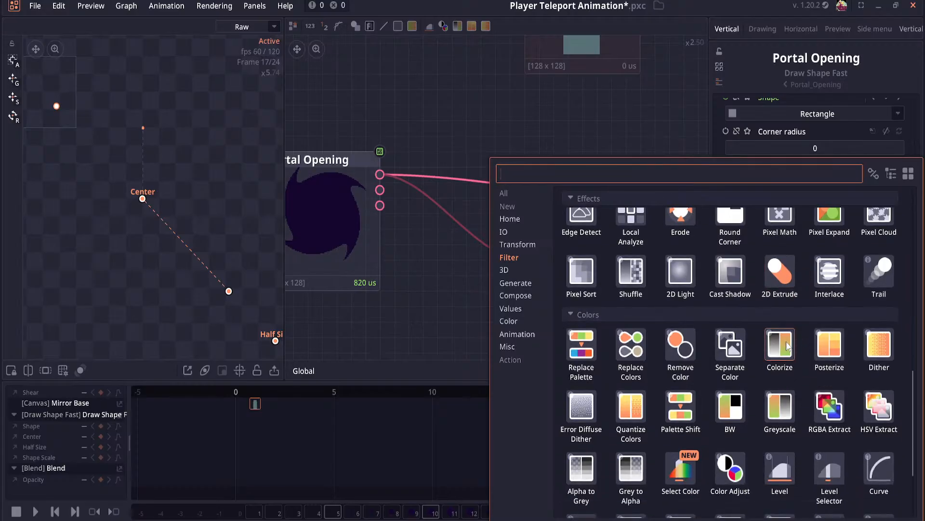
pyautogui.scroll(-3, 782, 338)
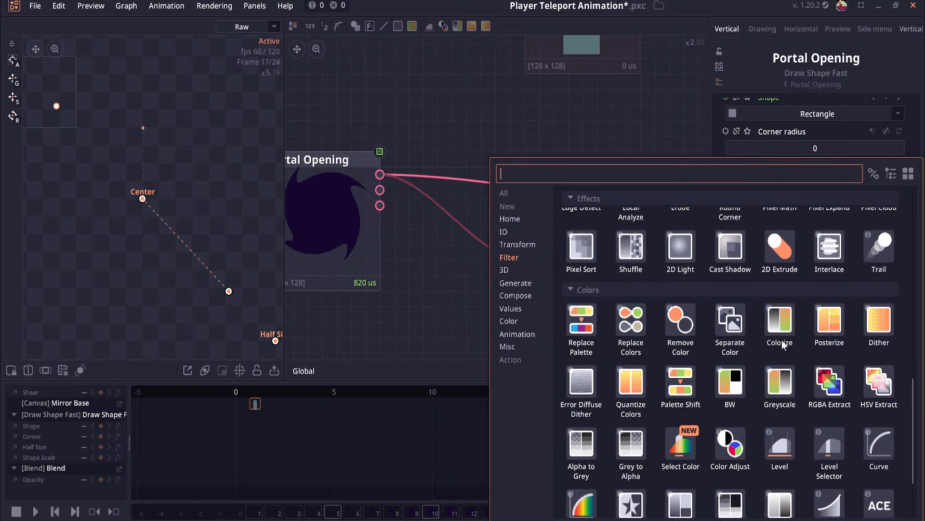
pyautogui.scroll(-1, 742, 343)
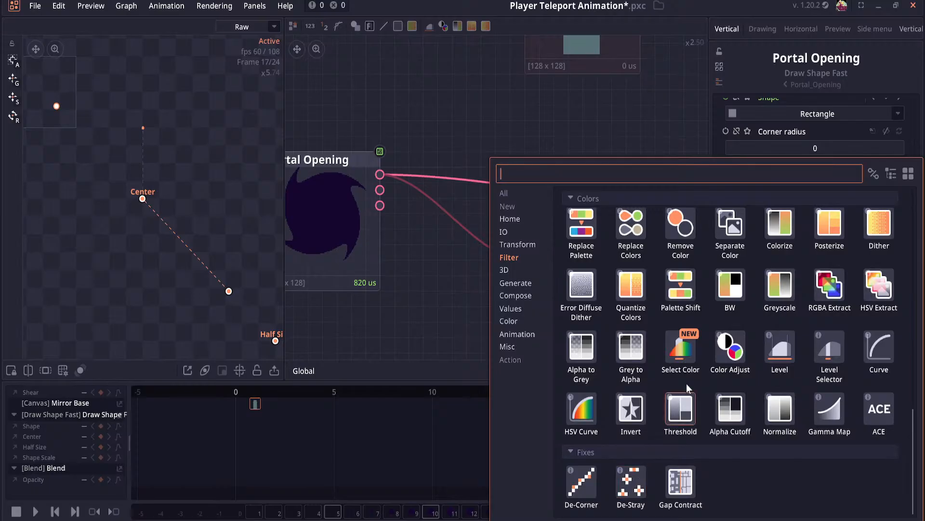
pyautogui.scroll(2, 687, 383)
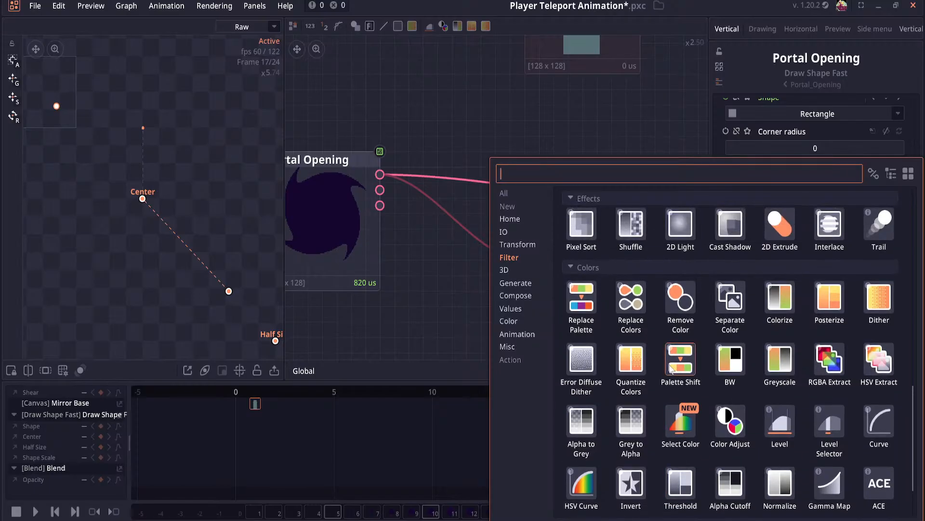
# Step: Add an Error Diffuse Dither node fed by Portal Opening's Colored output and place it below the existing connection
pyautogui.click(584, 363)
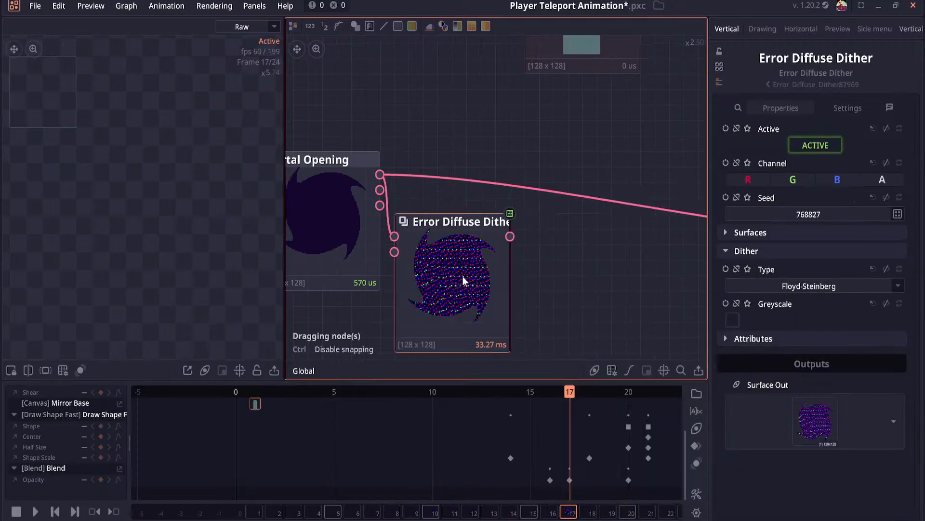
pyautogui.click(501, 285)
pyautogui.moveTo(501, 290); pyautogui.dragTo(531, 304)
# Step: Set the dither type to Jarvis, Judice, and Ninke, try the Greyscale option, and check the node's Surfaces inputs
pyautogui.click(792, 287)
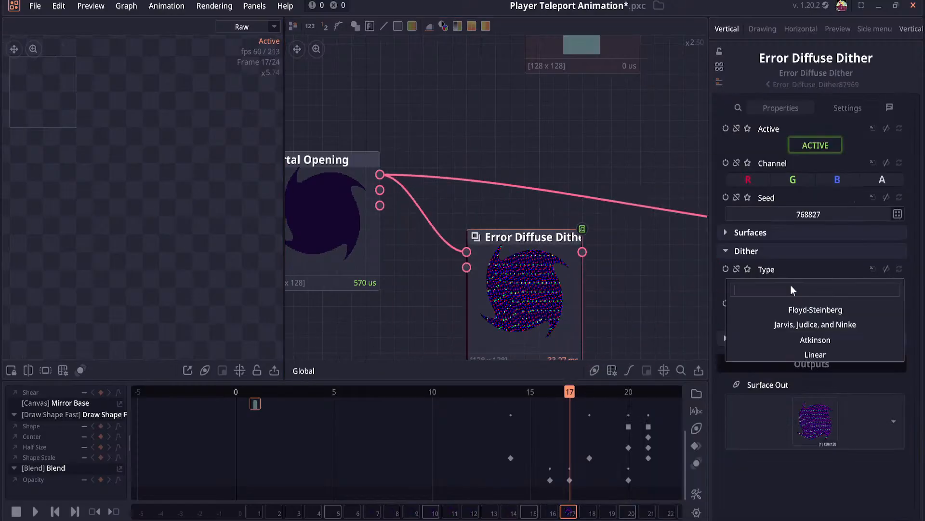
pyautogui.click(814, 323)
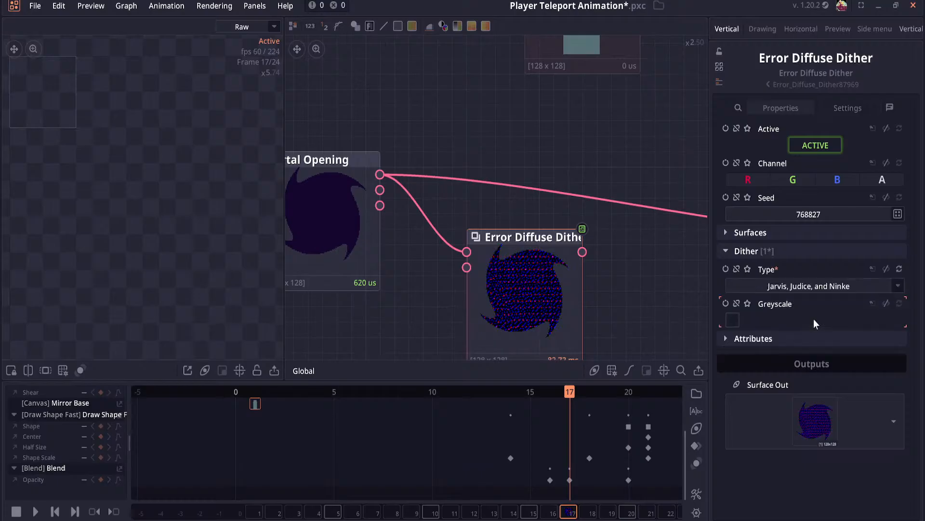
pyautogui.click(731, 321)
pyautogui.click(731, 321)
pyautogui.click(762, 234)
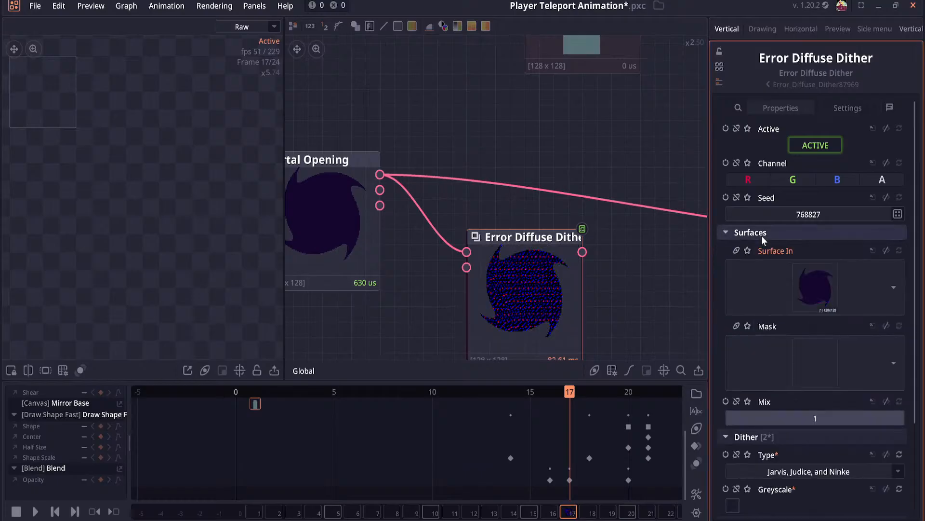
pyautogui.click(762, 235)
# Step: Try other seed and color channel settings on Error Diffuse Dither, and delete the node
pyautogui.moveTo(804, 213); pyautogui.dragTo(799, 213)
pyautogui.click(810, 177)
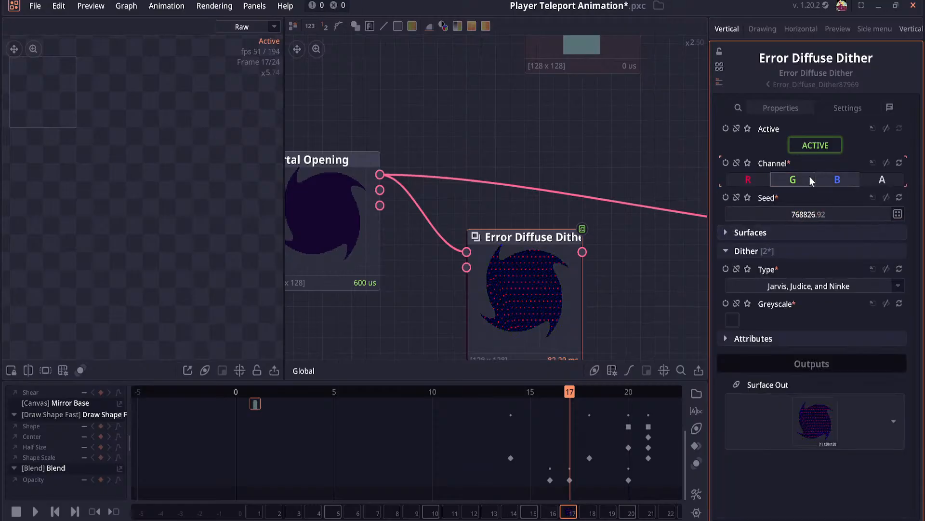
pyautogui.click(765, 178)
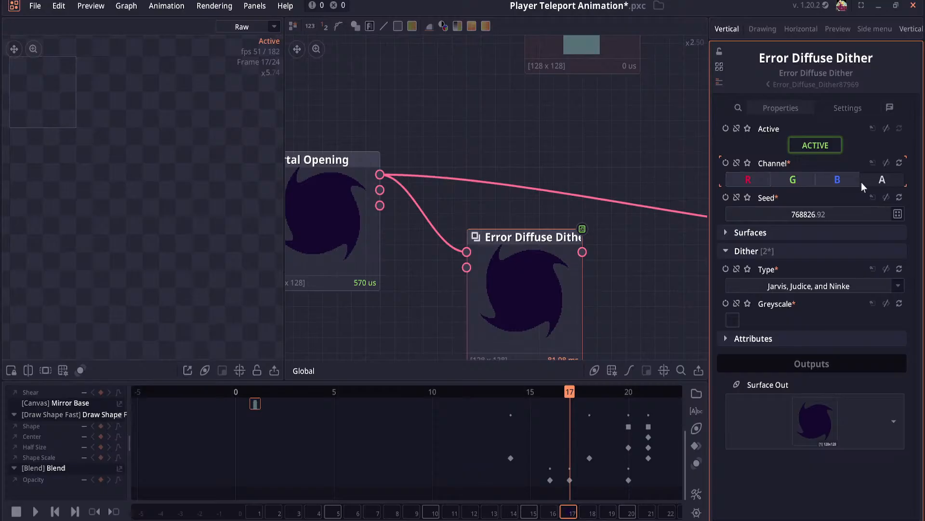
pyautogui.click(803, 178)
pyautogui.click(808, 177)
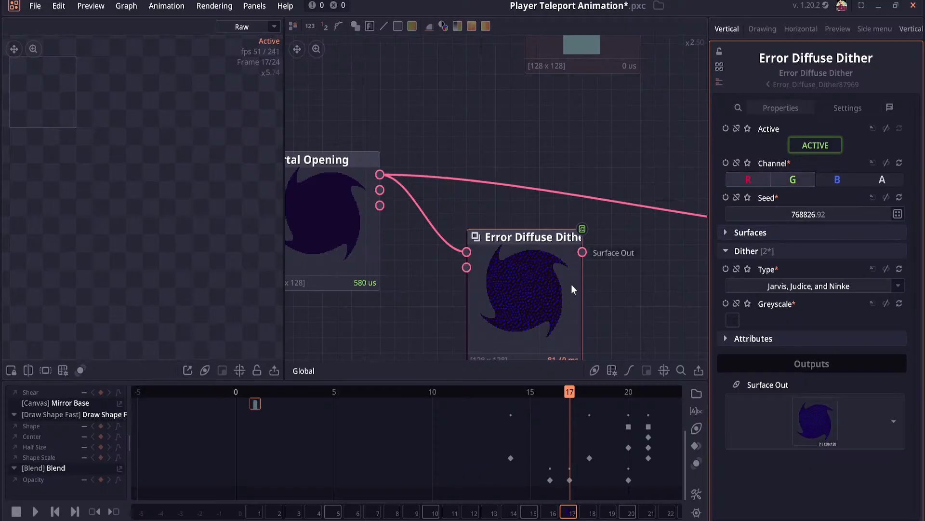
pyautogui.press('Delete')
# Step: Add a Quantize Colors node fed by Portal Opening's Colored output and place it beside Portal Opening
pyautogui.moveTo(380, 175); pyautogui.dragTo(516, 252)
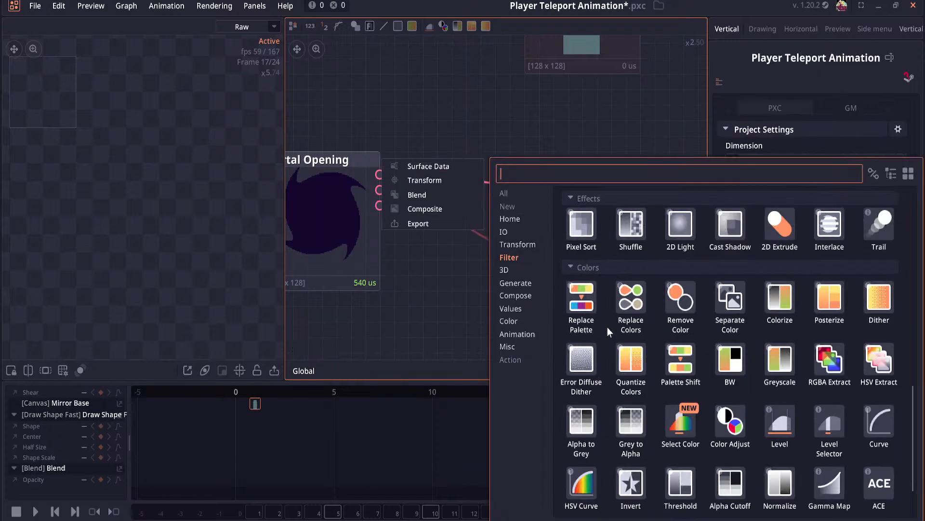
pyautogui.click(631, 364)
pyautogui.moveTo(589, 308); pyautogui.dragTo(506, 250)
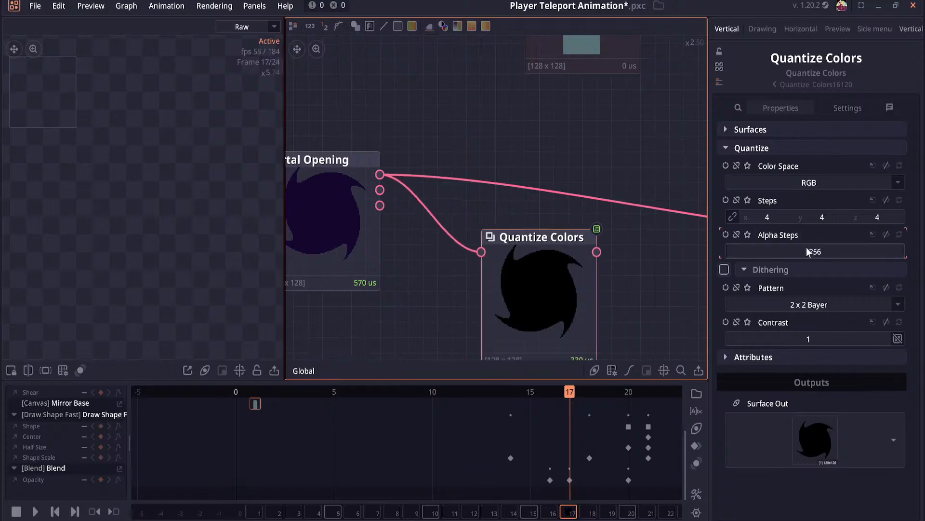
# Step: Enable dithering on Quantize Colors with the 4 x 4 Bayer pattern and the RGB color space
pyautogui.click(813, 305)
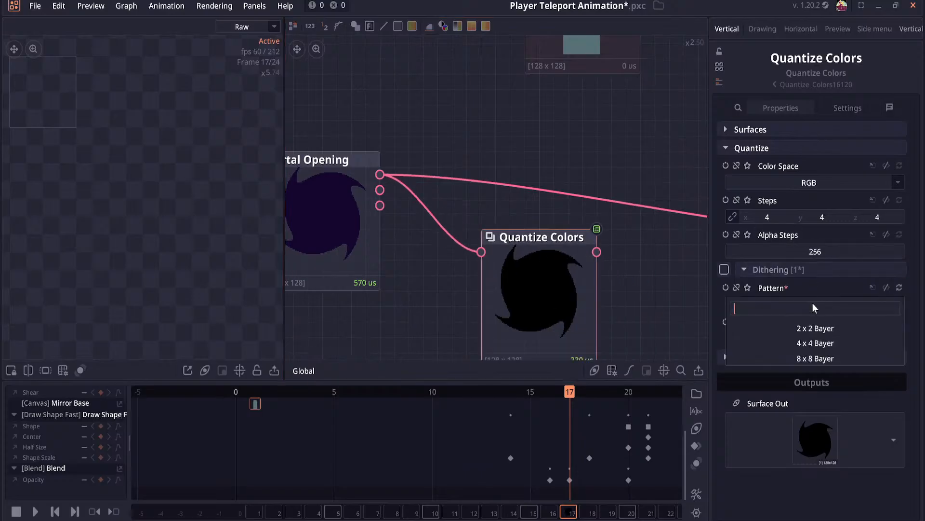
pyautogui.click(820, 346)
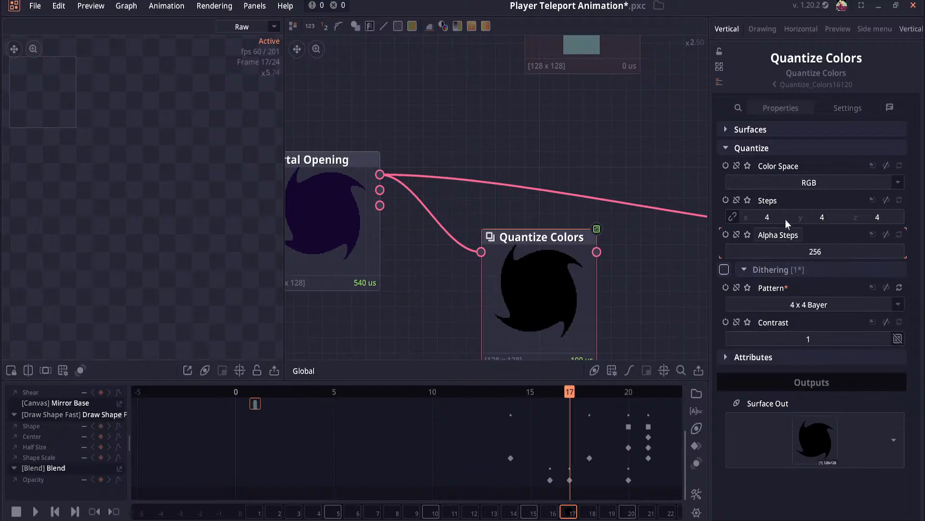
pyautogui.click(812, 184)
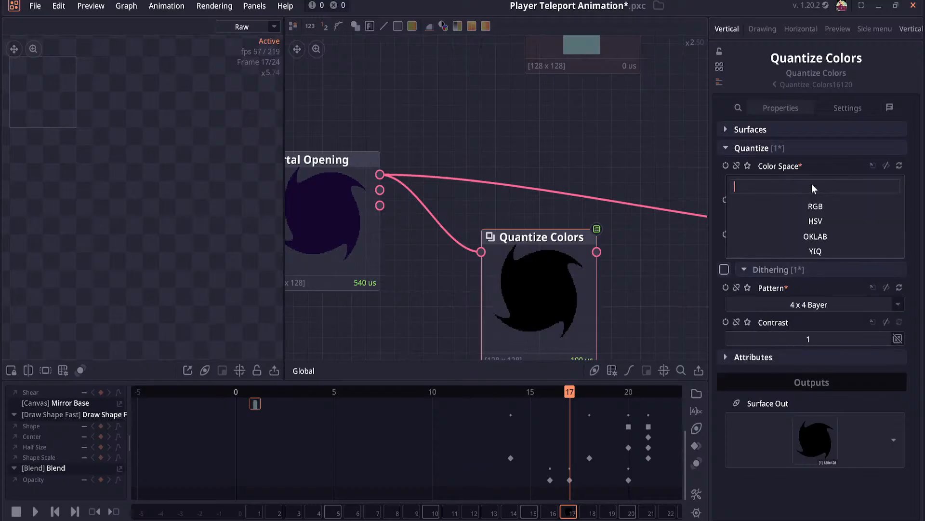
pyautogui.click(815, 212)
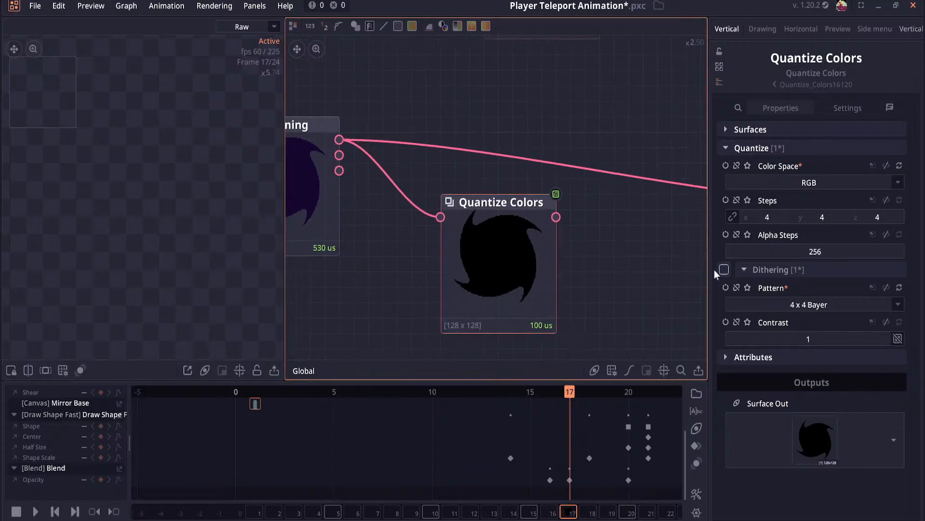
pyautogui.click(724, 269)
pyautogui.scroll(2, 556, 255)
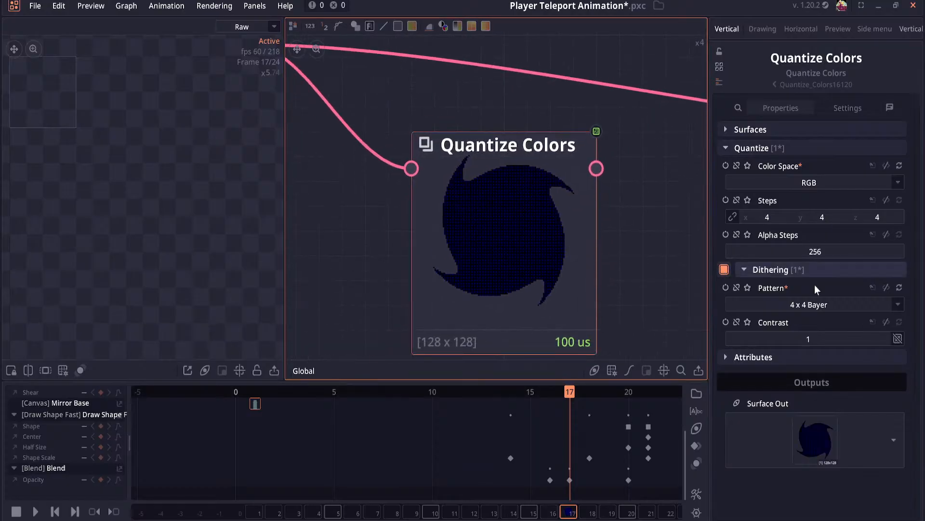
# Step: Switch the dithering pattern to 2 x 2 Bayer and set its contrast to 1.5
pyautogui.click(825, 304)
pyautogui.click(823, 328)
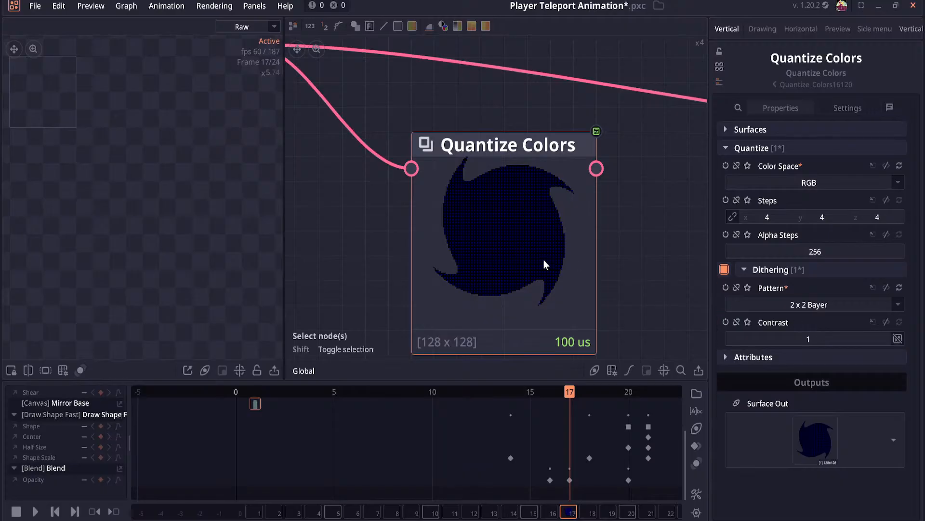
pyautogui.moveTo(731, 338); pyautogui.dragTo(796, 337)
pyautogui.click(815, 339)
pyautogui.write('1.5')
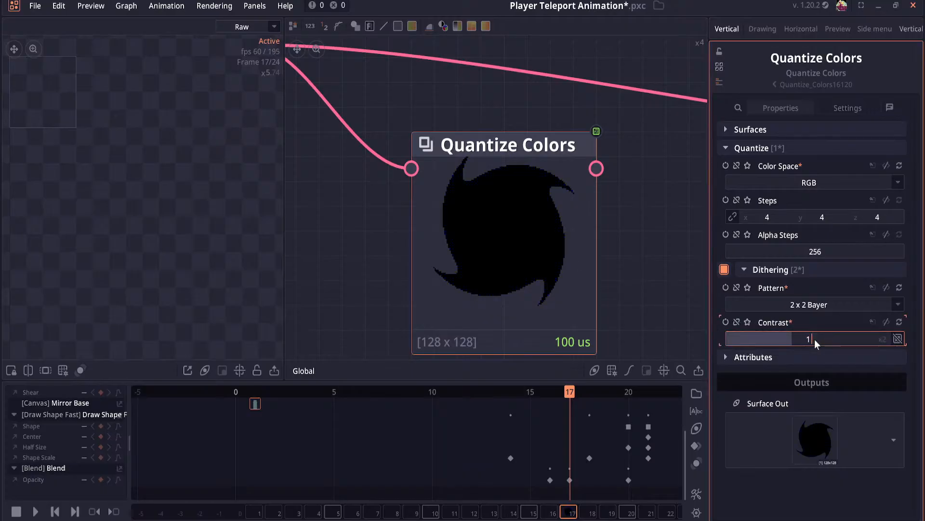
pyautogui.press('Return')
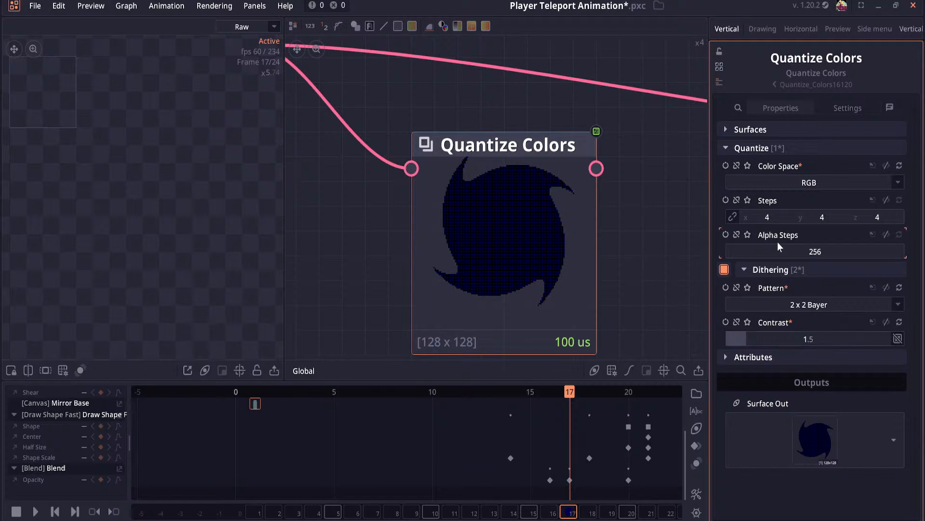
# Step: Set the Alpha Steps of Quantize Colors to 128
pyautogui.click(790, 250)
pyautogui.moveTo(790, 248); pyautogui.dragTo(791, 251)
pyautogui.click(820, 249)
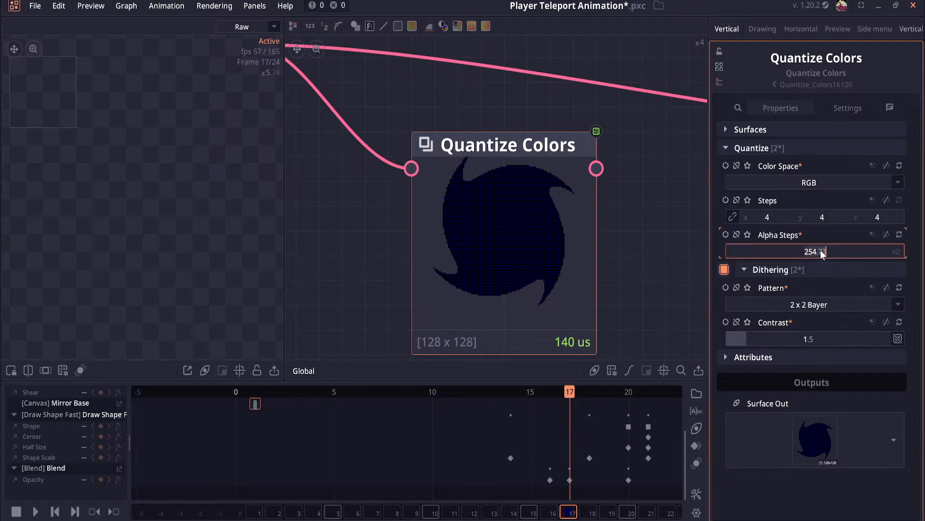
pyautogui.write('128')
pyautogui.press('Return')
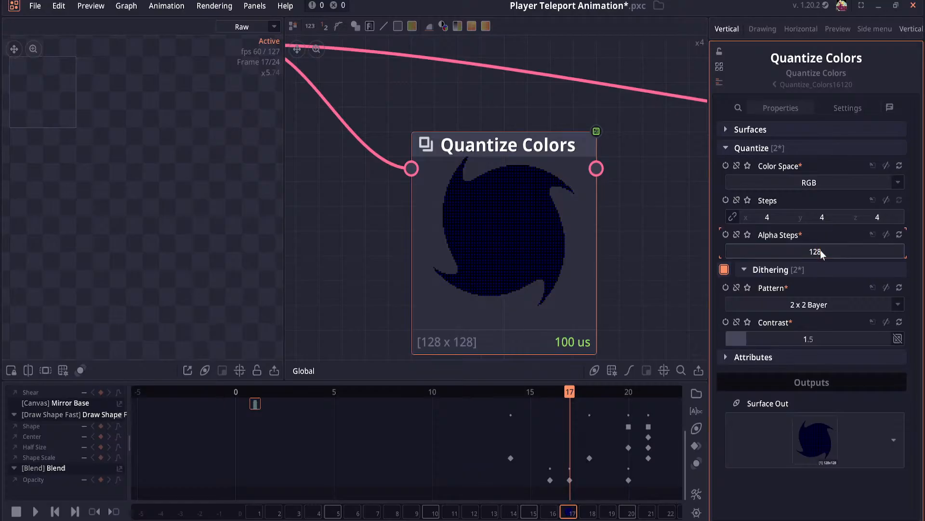
# Step: Set the quantize Steps to 8 on x, y and z, and choose the 8 x 8 Bayer dithering pattern
pyautogui.click(786, 218)
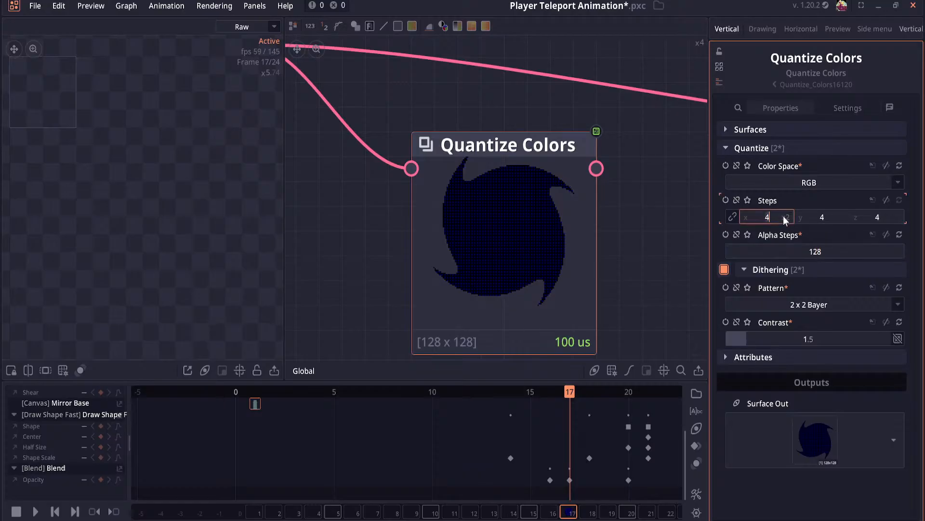
pyautogui.write('8')
pyautogui.click(819, 217)
pyautogui.write('8')
pyautogui.click(874, 217)
pyautogui.write('8')
pyautogui.press('Return')
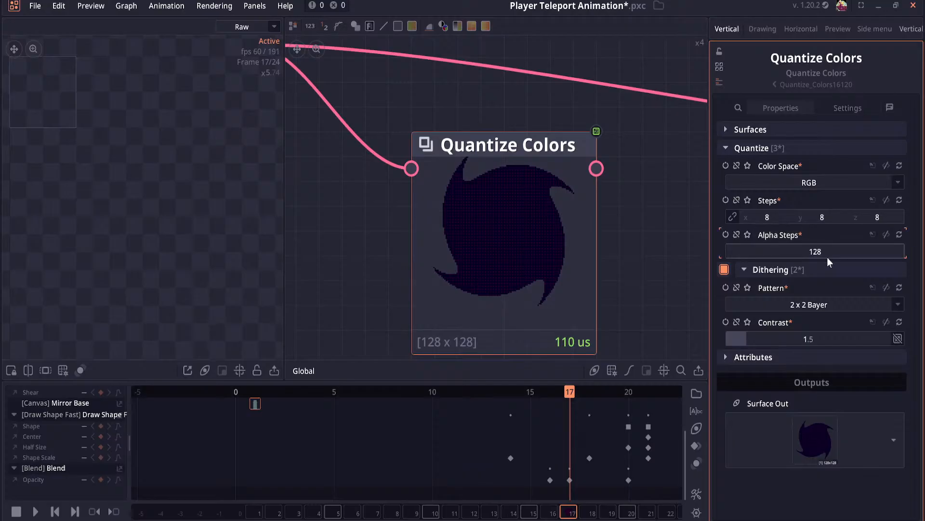
pyautogui.click(816, 304)
pyautogui.click(823, 357)
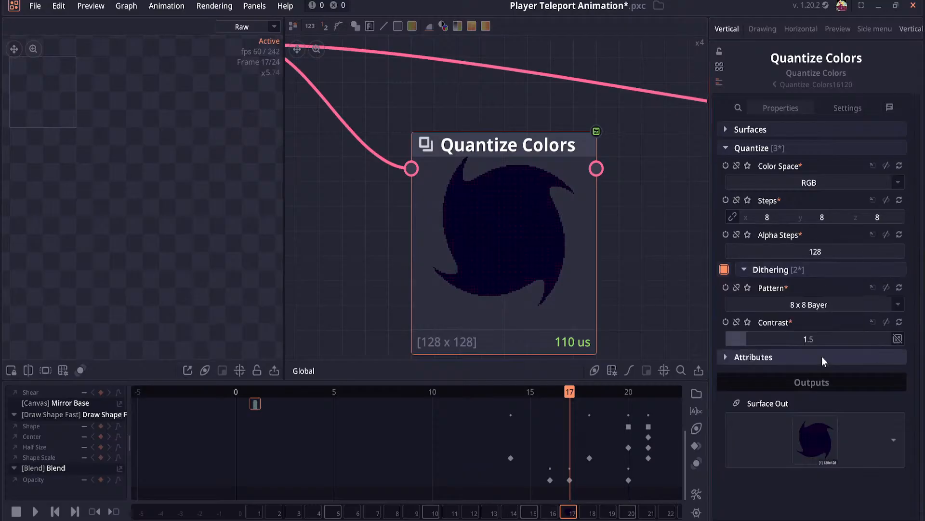
# Step: Examine the Composite output by scrubbing to frame 5 and playing the animation through to frame 10
pyautogui.scroll(-3, 522, 283)
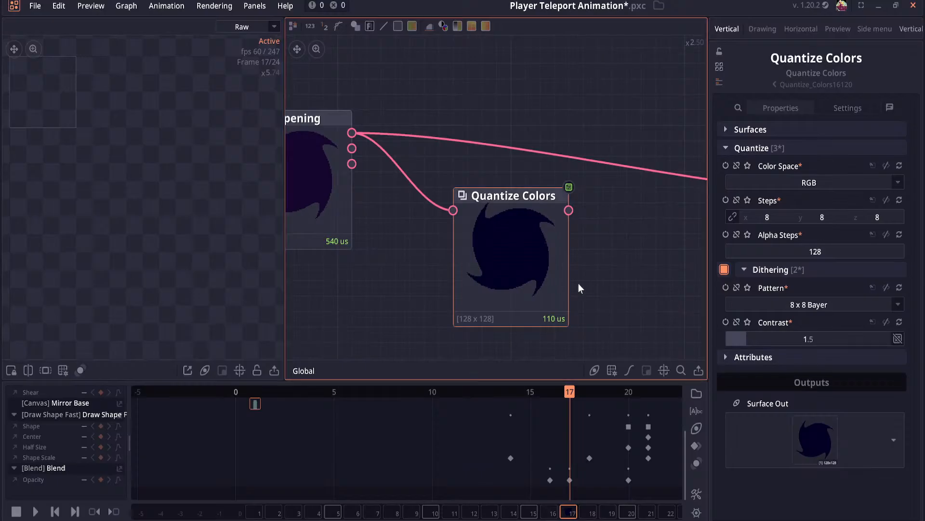
pyautogui.moveTo(578, 282); pyautogui.dragTo(397, 235)
pyautogui.moveTo(550, 256); pyautogui.dragTo(340, 271)
pyautogui.moveTo(461, 177); pyautogui.dragTo(365, 223)
pyautogui.scroll(3, 365, 224)
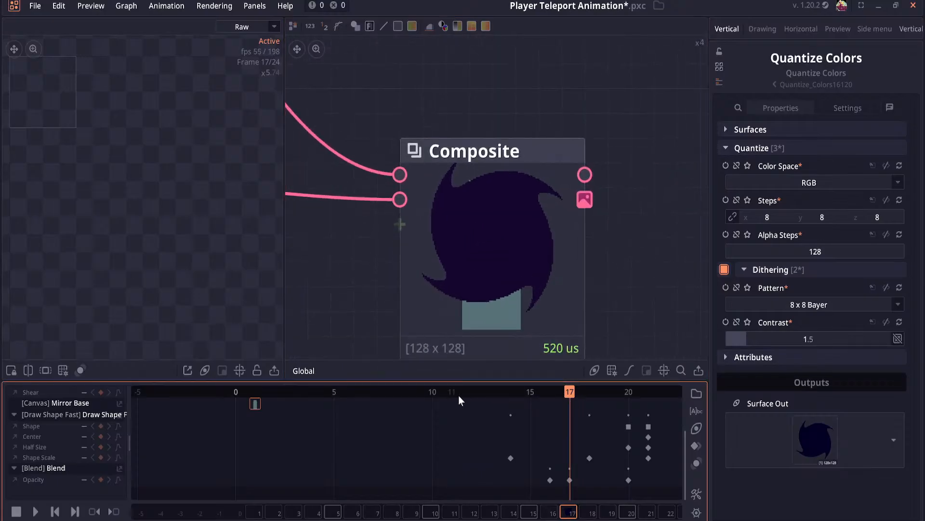
pyautogui.moveTo(569, 393); pyautogui.dragTo(332, 388)
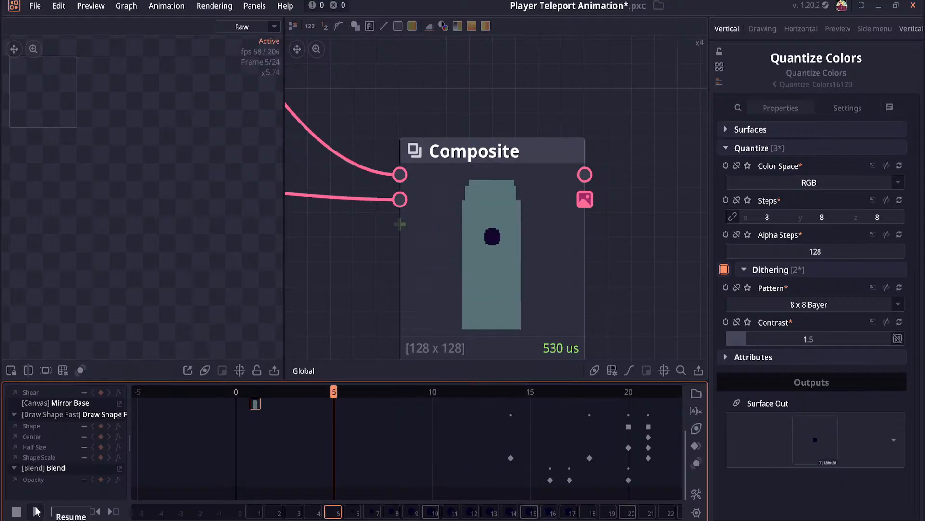
pyautogui.click(36, 511)
pyautogui.click(36, 511)
pyautogui.scroll(-5, 333, 298)
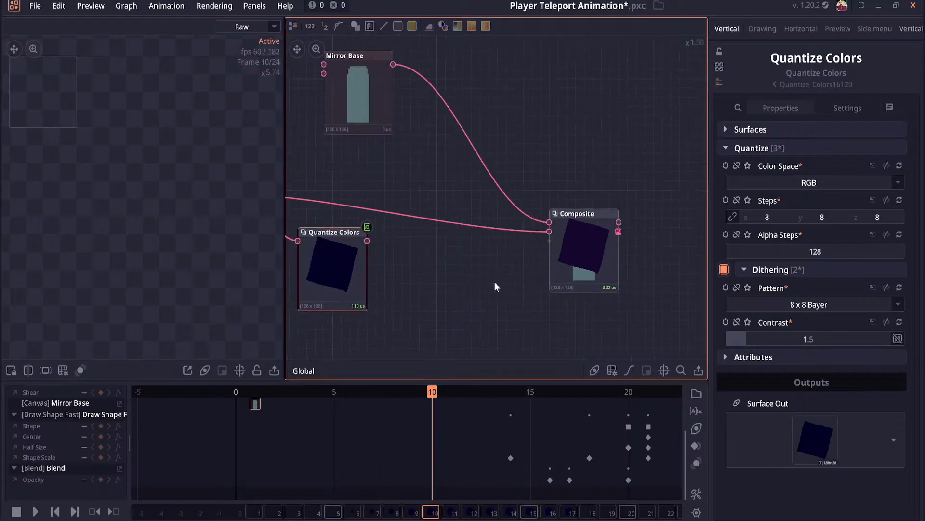
# Step: Move the Quantize Colors node closer to Composite and connect its output to Composite's second surface input
pyautogui.moveTo(421, 269); pyautogui.dragTo(479, 300)
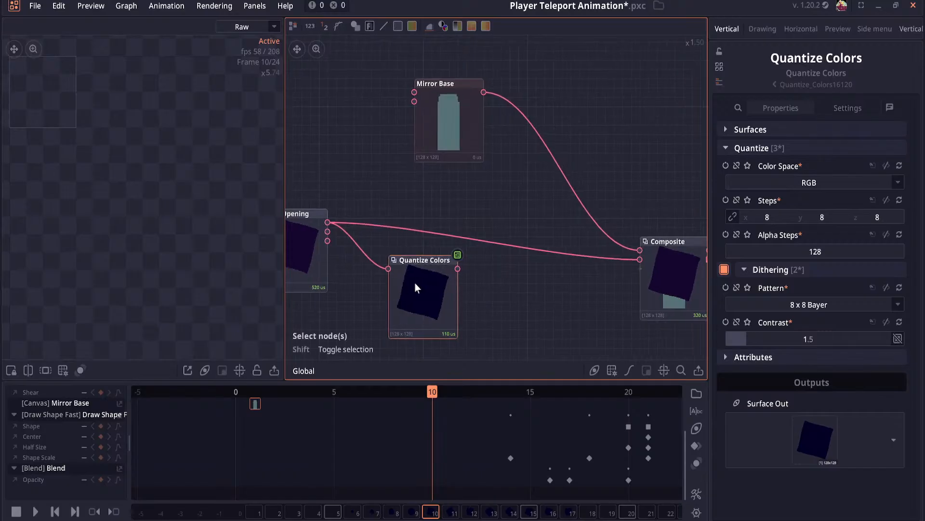
pyautogui.moveTo(404, 260); pyautogui.dragTo(473, 269)
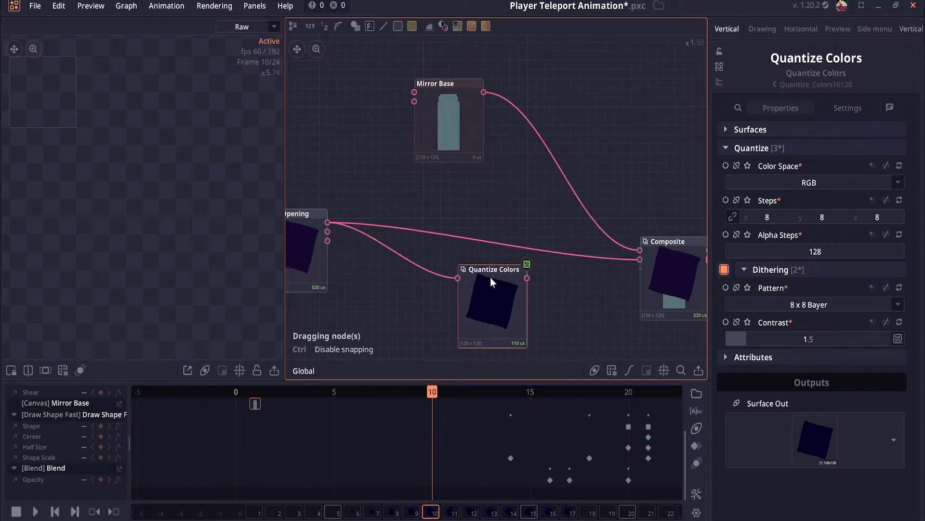
pyautogui.moveTo(528, 279); pyautogui.dragTo(640, 258)
pyautogui.moveTo(603, 313); pyautogui.dragTo(476, 255)
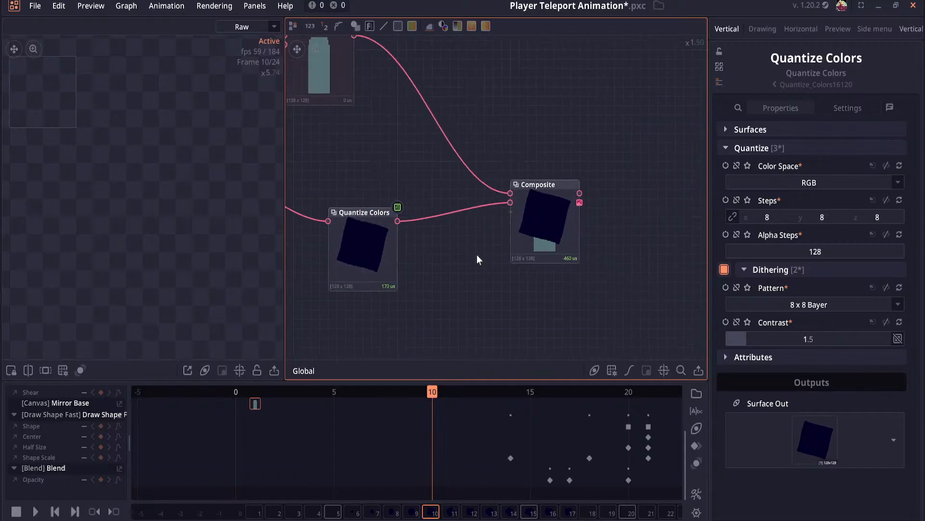
# Step: Scrub back through the early frames and play the animation from the start to check the quantized portal in Composite
pyautogui.scroll(3, 516, 251)
pyautogui.moveTo(423, 402); pyautogui.dragTo(334, 392)
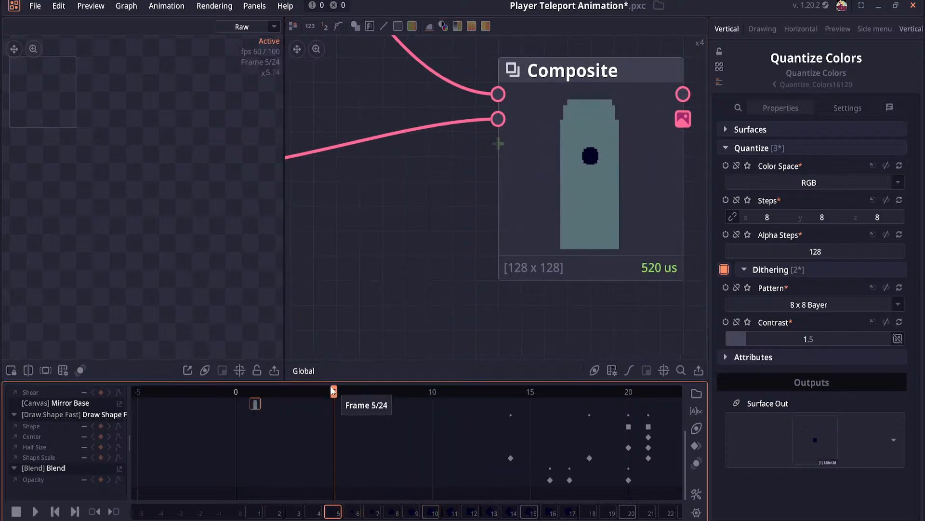
pyautogui.moveTo(258, 322); pyautogui.dragTo(385, 292)
pyautogui.moveTo(333, 391); pyautogui.dragTo(94, 406)
pyautogui.click(35, 511)
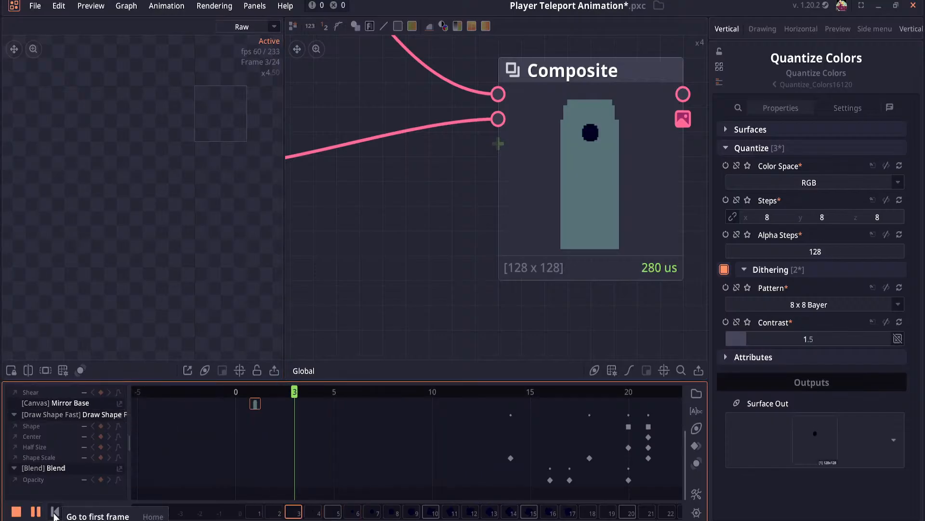
pyautogui.click(51, 513)
pyautogui.click(53, 512)
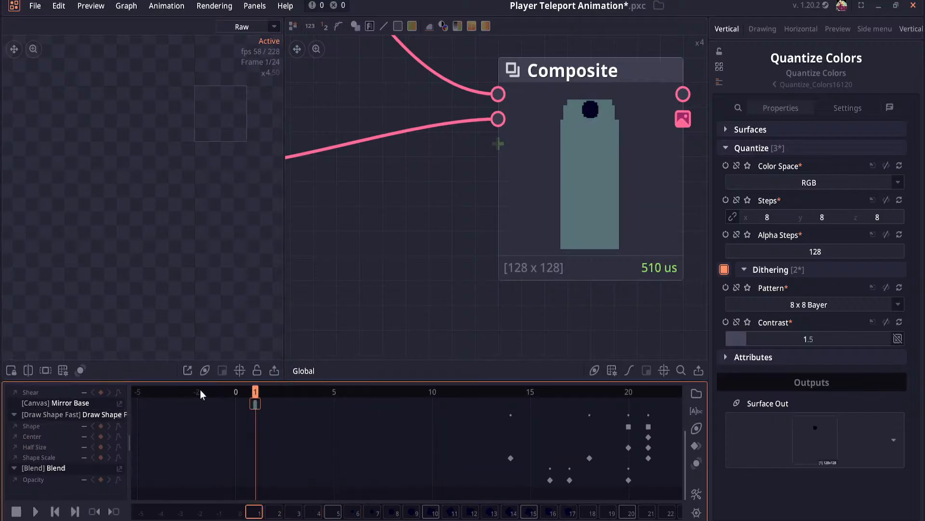
# Step: Go to frame 14 and examine the input surface of Quantize Colors
pyautogui.moveTo(254, 393); pyautogui.dragTo(502, 401)
pyautogui.moveTo(330, 286); pyautogui.dragTo(512, 301)
pyautogui.scroll(-2, 512, 305)
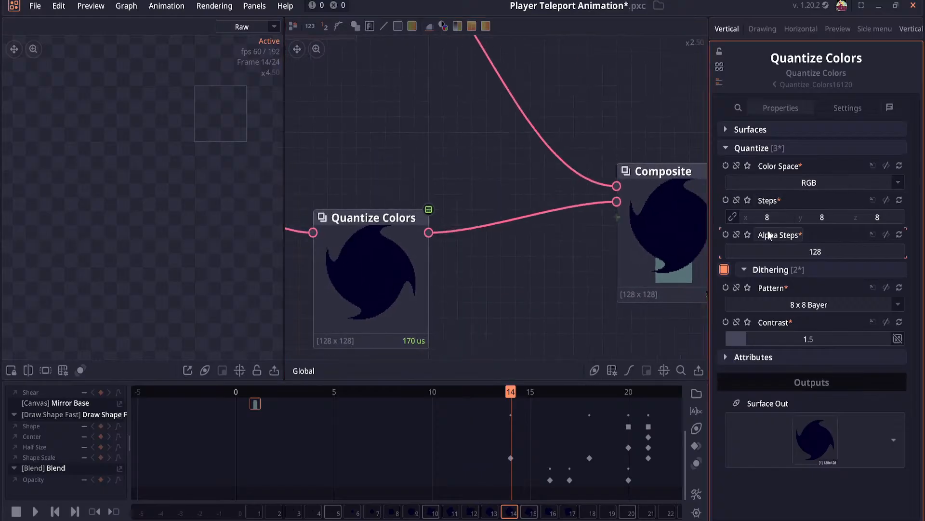
pyautogui.click(788, 130)
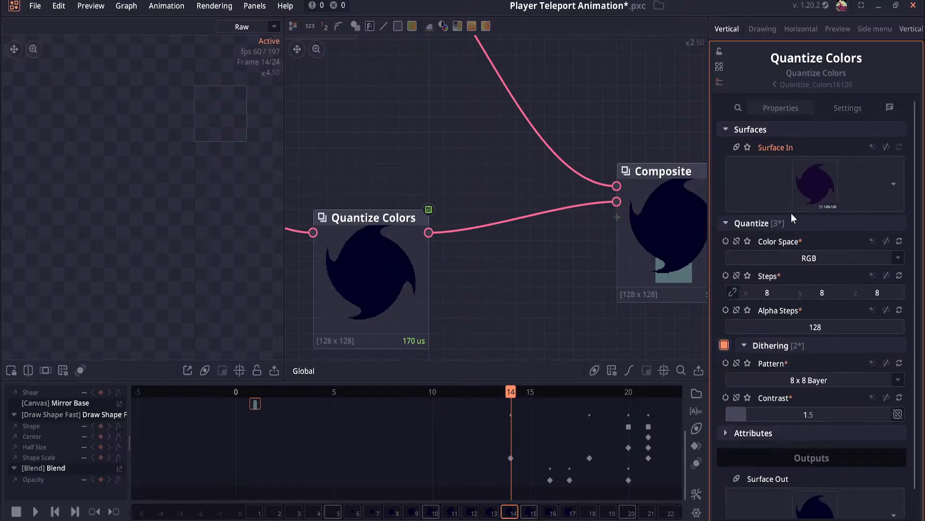
pyautogui.click(774, 131)
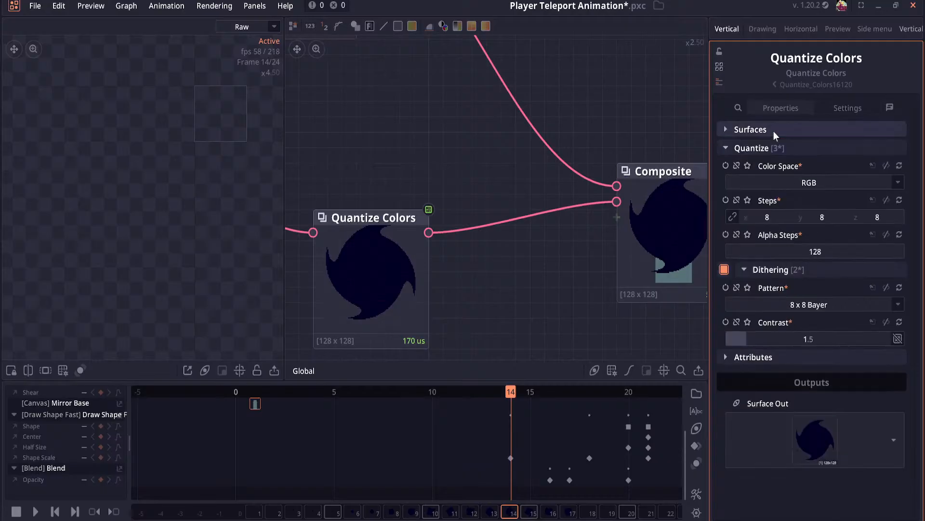
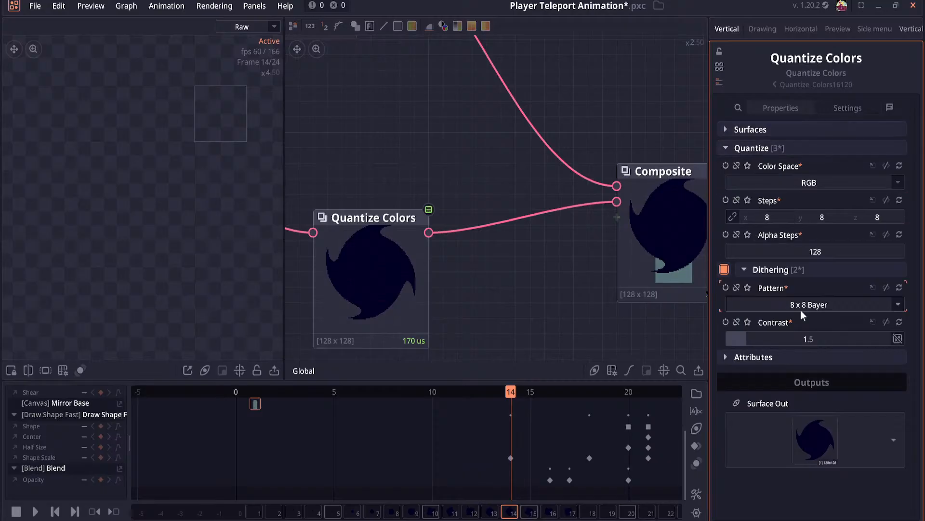
# Step: Compare the Composite at frames 10 and 14 and set the Quantize Colors dithering contrast to 1.6
pyautogui.moveTo(533, 262); pyautogui.dragTo(447, 259)
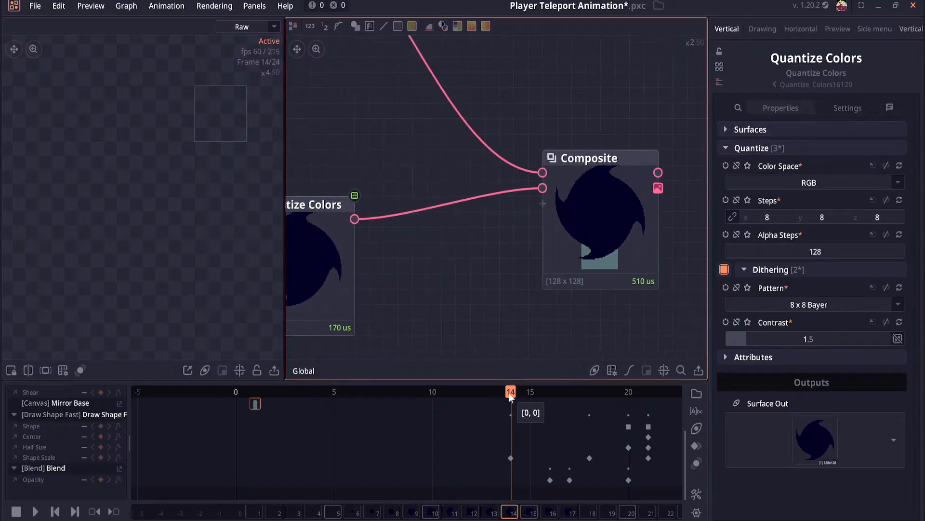
pyautogui.moveTo(509, 392); pyautogui.dragTo(438, 388)
pyautogui.scroll(2, 494, 247)
pyautogui.moveTo(463, 247); pyautogui.dragTo(299, 263)
pyautogui.moveTo(433, 389); pyautogui.dragTo(509, 390)
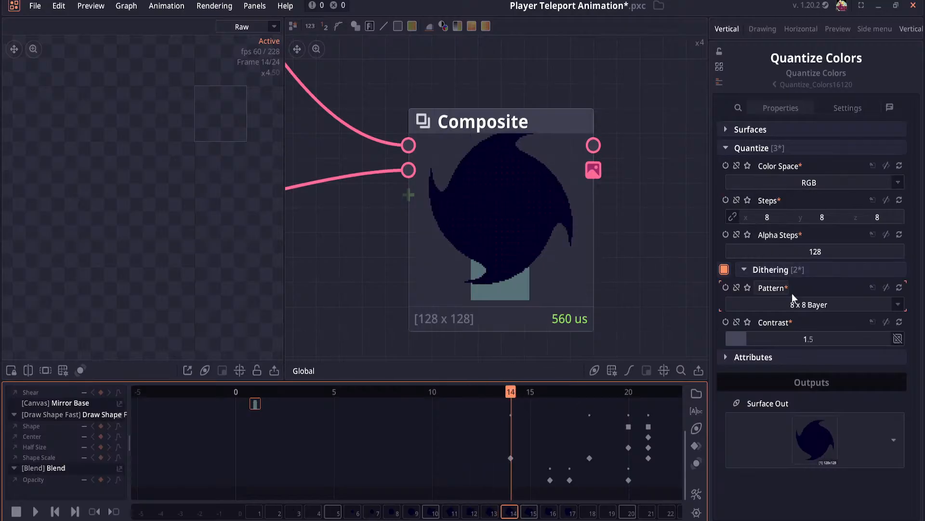
pyautogui.moveTo(751, 339)
pyautogui.mouseDown()
pyautogui.moveTo(743, 339)
pyautogui.moveTo(752, 339)
pyautogui.mouseUp()
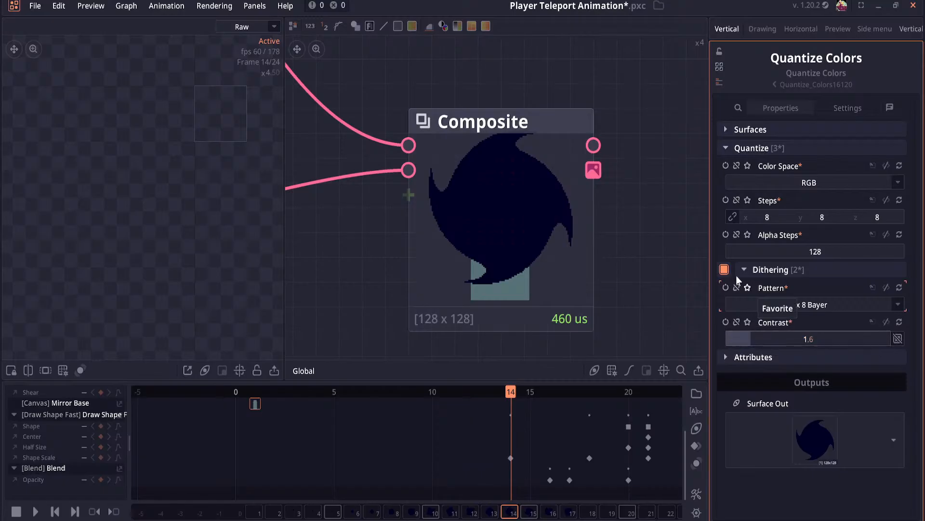
pyautogui.click(881, 307)
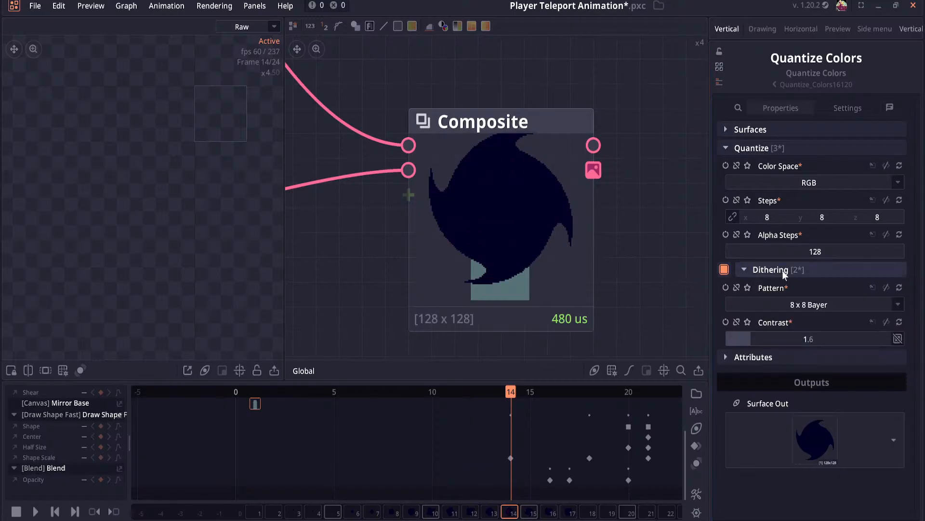
# Step: Add a Dither node fed by the first output of Portal Opening and place it above Quantize Colors
pyautogui.scroll(-5, 418, 267)
pyautogui.moveTo(349, 272); pyautogui.dragTo(557, 244)
pyautogui.scroll(2, 484, 229)
pyautogui.moveTo(326, 200); pyautogui.dragTo(467, 181)
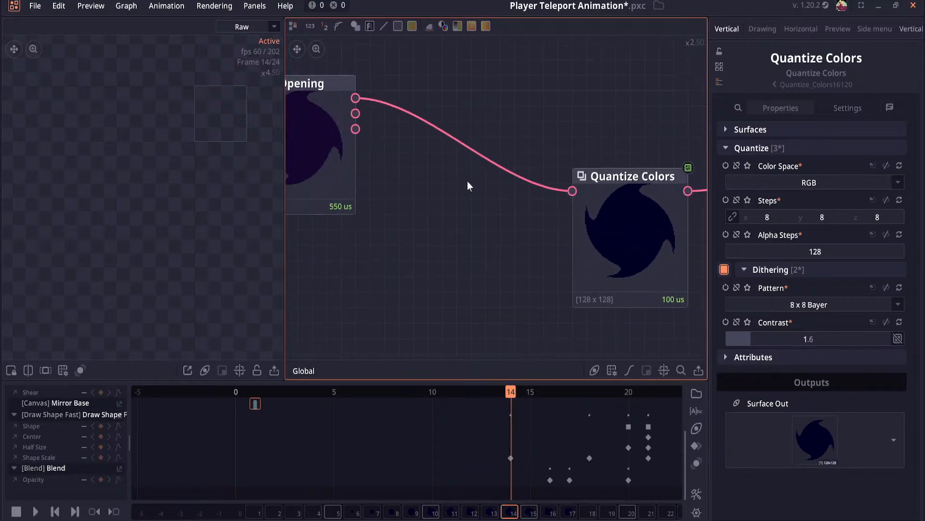
pyautogui.moveTo(600, 205); pyautogui.dragTo(456, 237)
pyautogui.moveTo(358, 99); pyautogui.dragTo(472, 97)
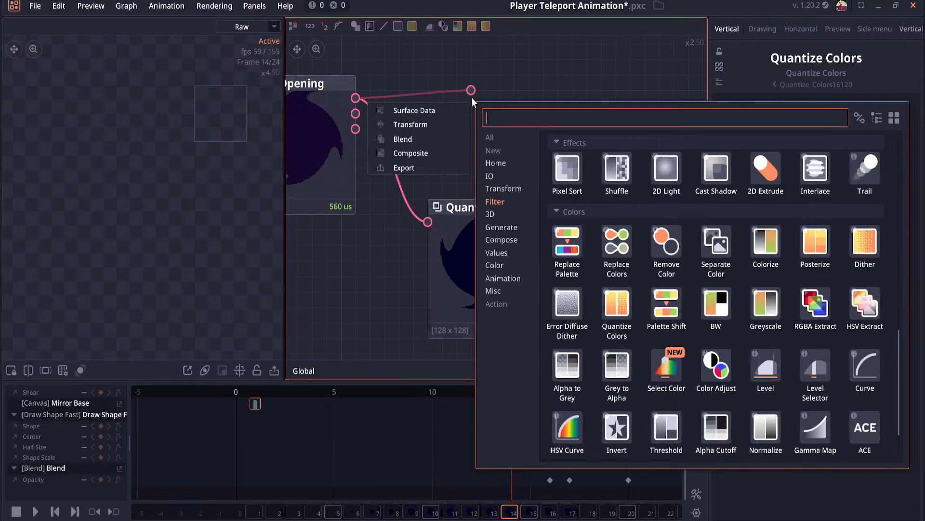
pyautogui.write('dither')
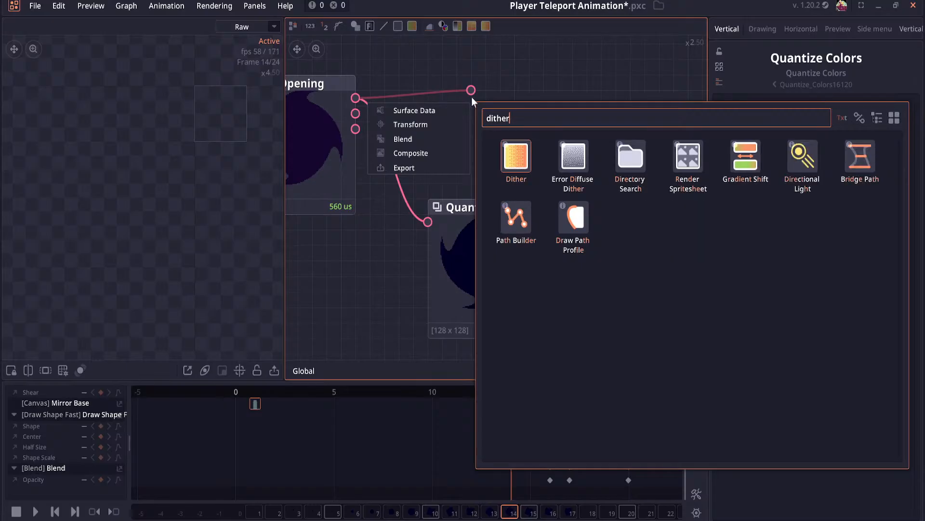
pyautogui.click(517, 161)
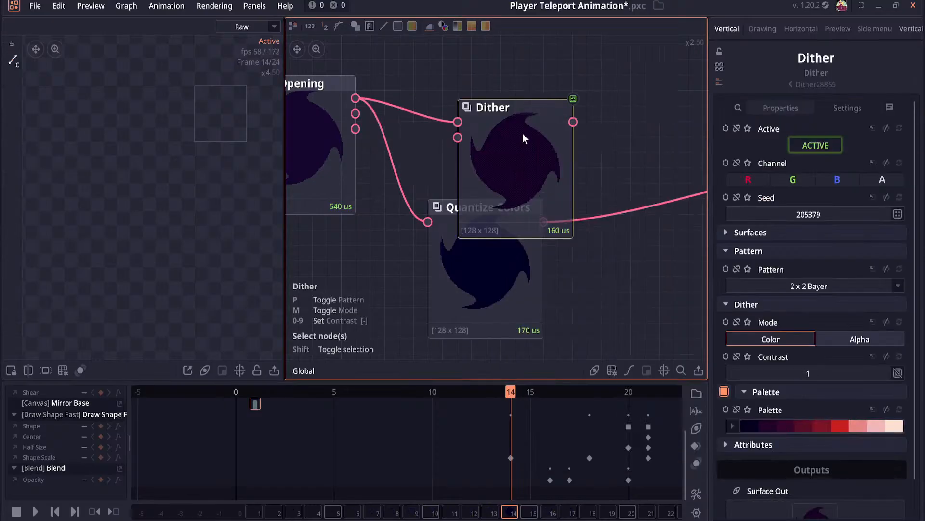
pyautogui.moveTo(522, 133); pyautogui.dragTo(498, 101)
# Step: Set the Dither node's pattern to 8 x 8 Bayer and its contrast to 2.6
pyautogui.scroll(3, 497, 106)
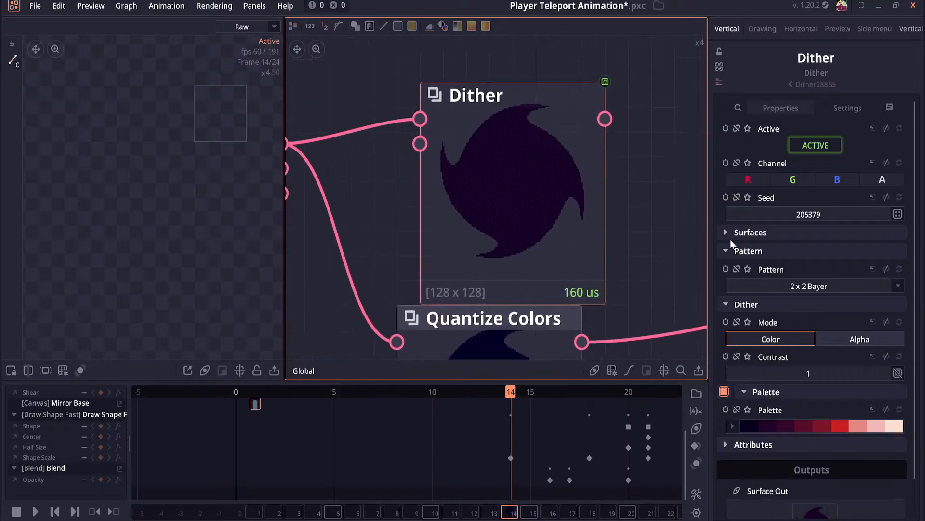
pyautogui.click(811, 284)
pyautogui.click(821, 343)
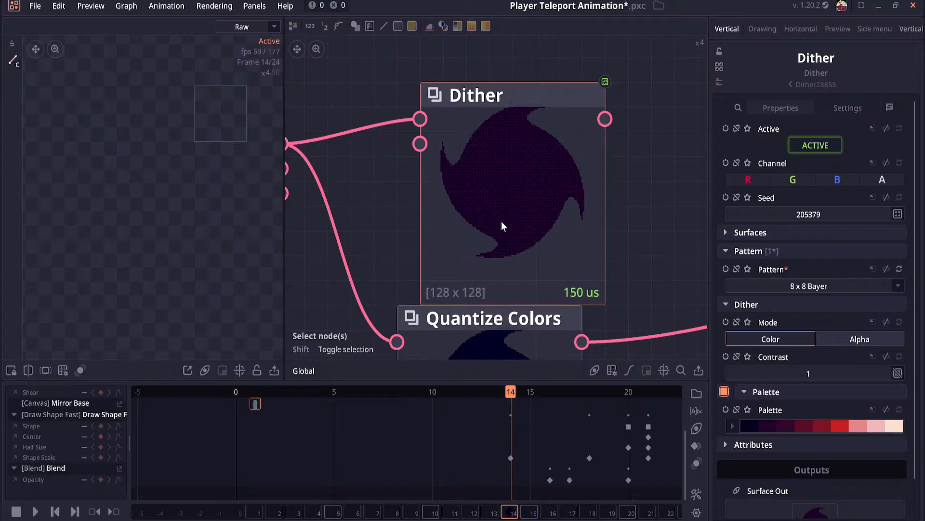
pyautogui.click(800, 234)
pyautogui.click(800, 234)
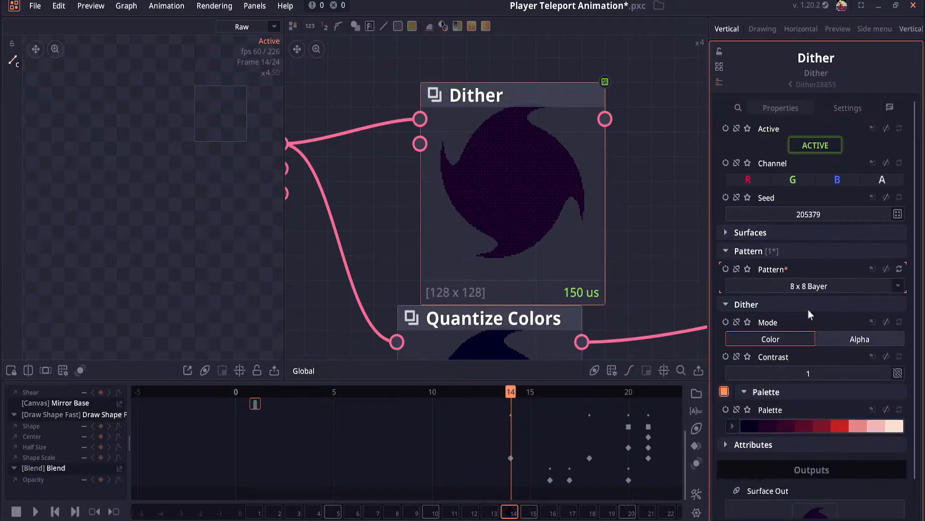
pyautogui.moveTo(816, 371); pyautogui.dragTo(851, 371)
# Step: Try a different shade for the first, darkest colour of the Dither node's palette
pyautogui.click(768, 425)
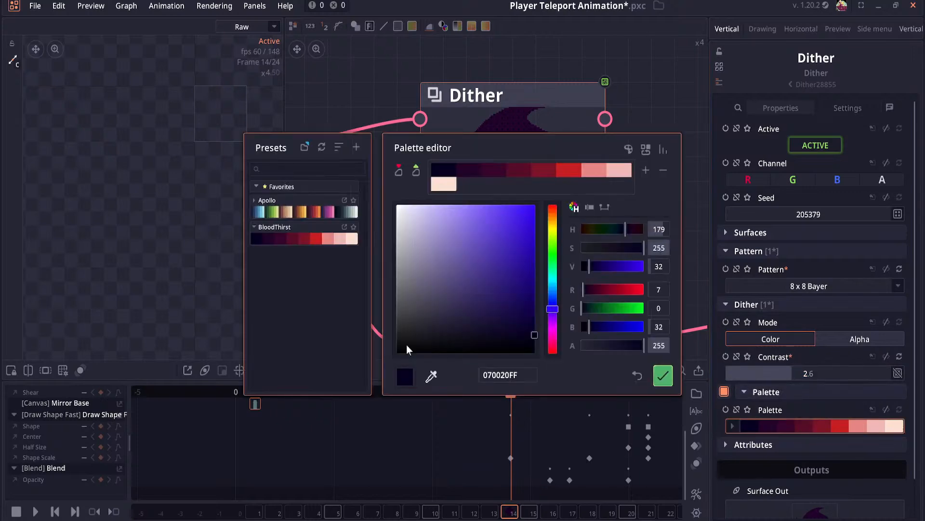
pyautogui.moveTo(441, 324); pyautogui.dragTo(421, 318)
pyautogui.click(664, 375)
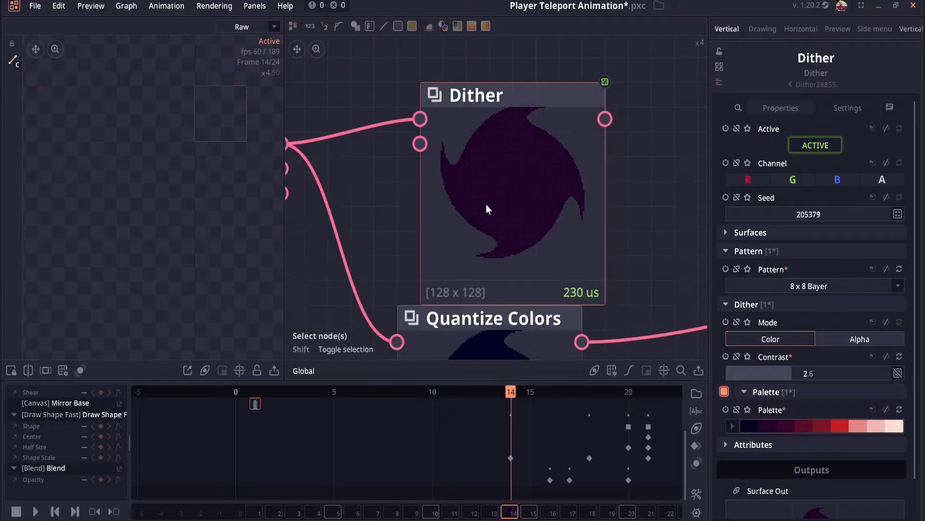
pyautogui.click(732, 427)
pyautogui.click(732, 427)
pyautogui.click(765, 393)
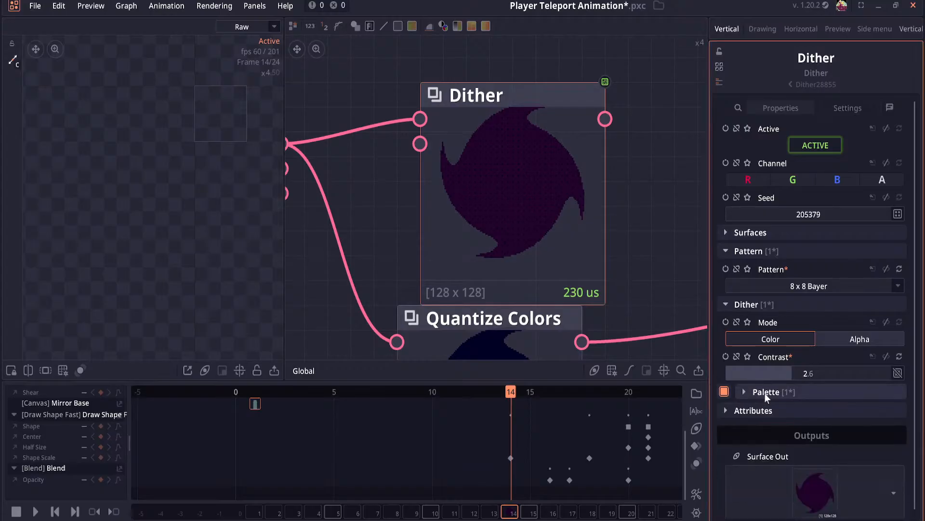
pyautogui.click(765, 392)
# Step: Disable the Dither node's palette and check the resulting dot pattern
pyautogui.click(724, 392)
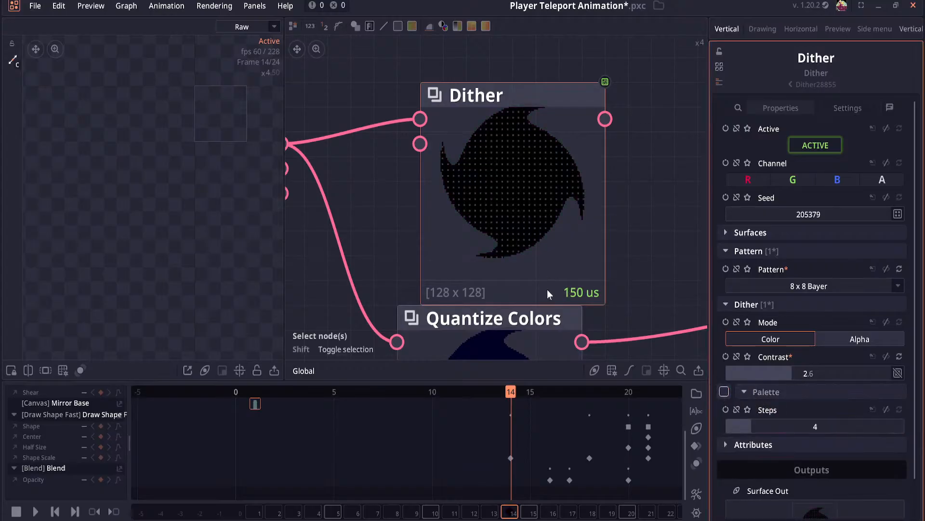
pyautogui.scroll(-2, 547, 290)
pyautogui.scroll(2, 552, 285)
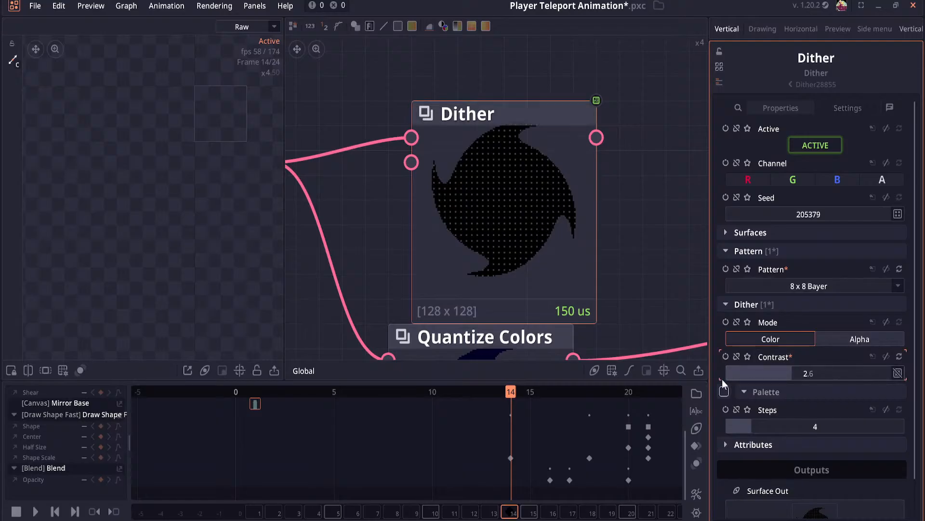
# Step: Try Dither contrast values of 2.1, 3 and 2
pyautogui.moveTo(791, 373); pyautogui.dragTo(771, 374)
pyautogui.click(827, 372)
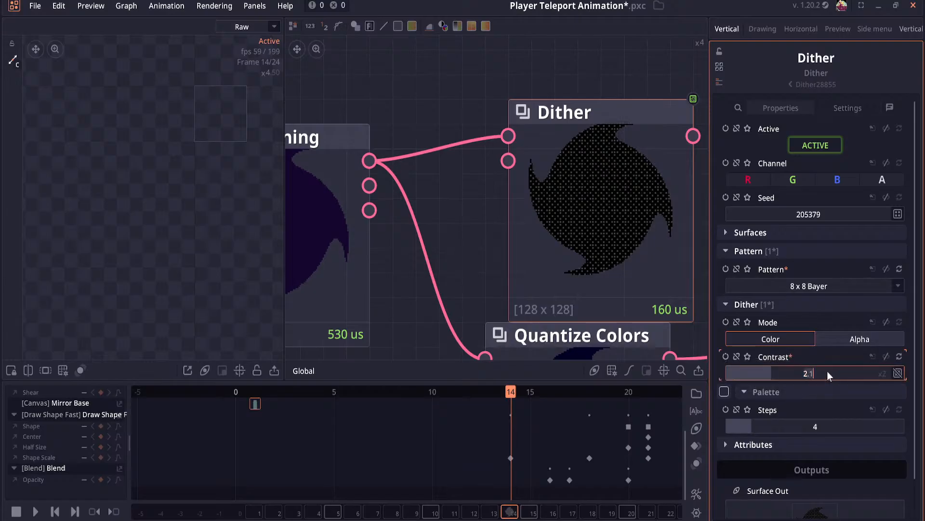
pyautogui.write('3')
pyautogui.press('Return')
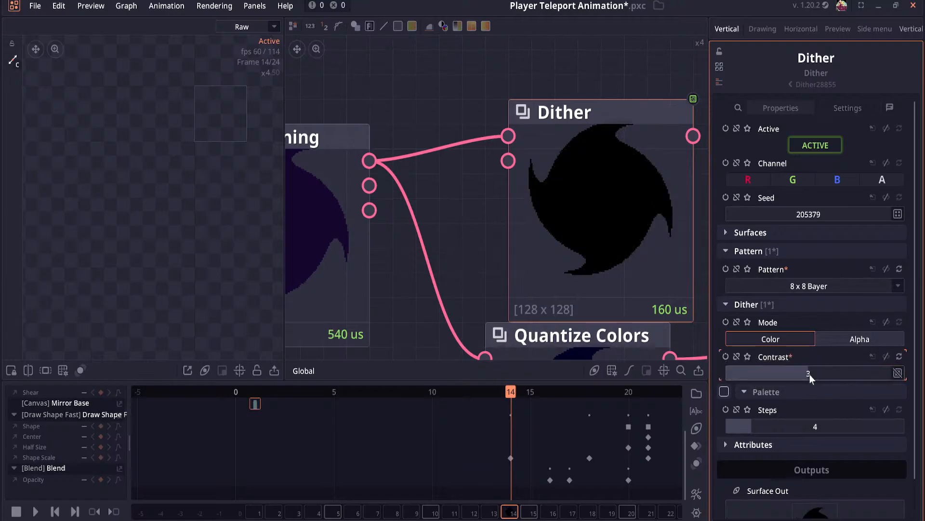
pyautogui.click(810, 374)
pyautogui.write('2')
pyautogui.press('Return')
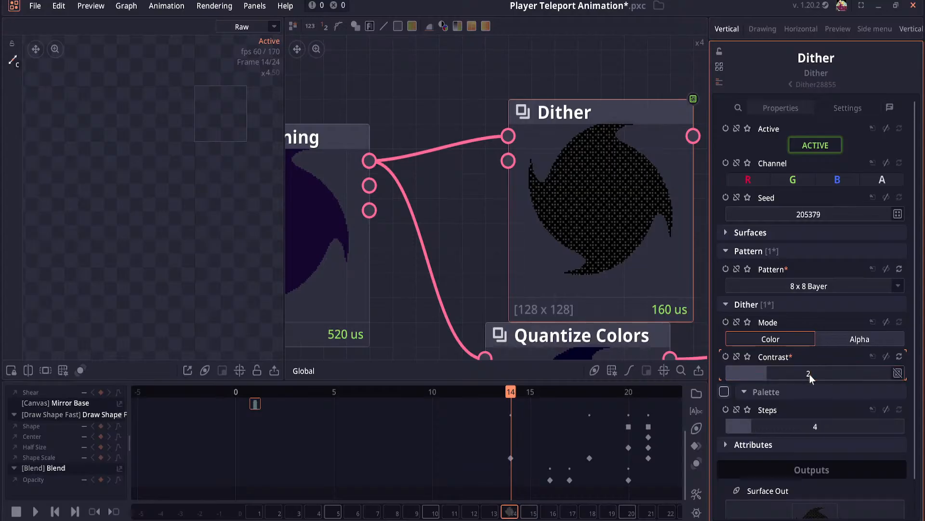
# Step: Set the Dither node's contrast to 2.5
pyautogui.click(811, 373)
pyautogui.write('.5')
pyautogui.press('Return')
pyautogui.scroll(-2, 601, 230)
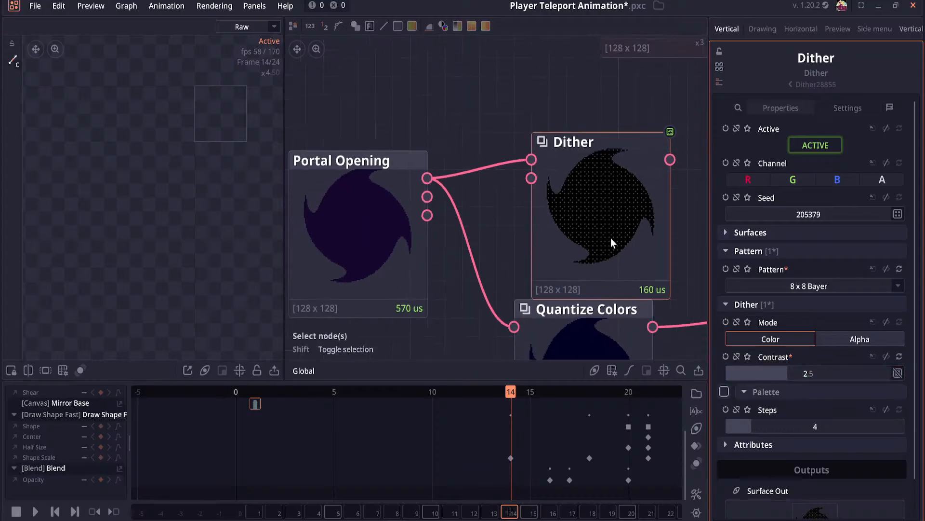
# Step: Move the Quantize Colors node farther below the Dither node and select Dither
pyautogui.moveTo(611, 238); pyautogui.dragTo(539, 232)
pyautogui.moveTo(514, 324); pyautogui.dragTo(496, 378)
pyautogui.click(555, 239)
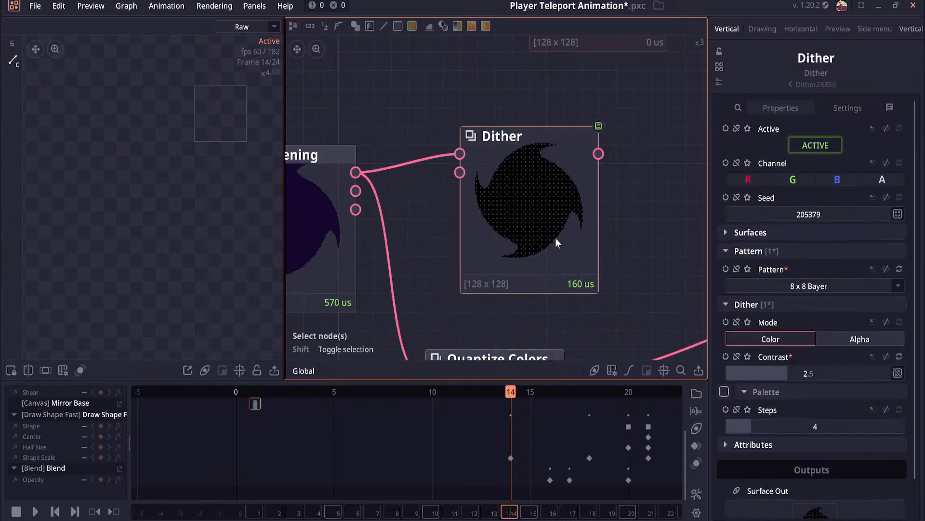
# Step: Set the Dither node's pattern to White Noise and its contrast to 2.9
pyautogui.click(783, 286)
pyautogui.click(813, 322)
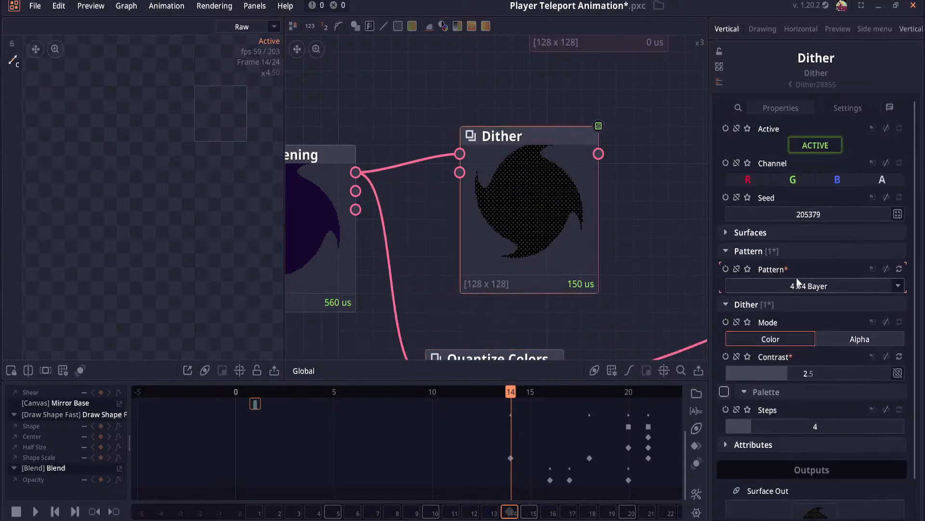
pyautogui.click(797, 286)
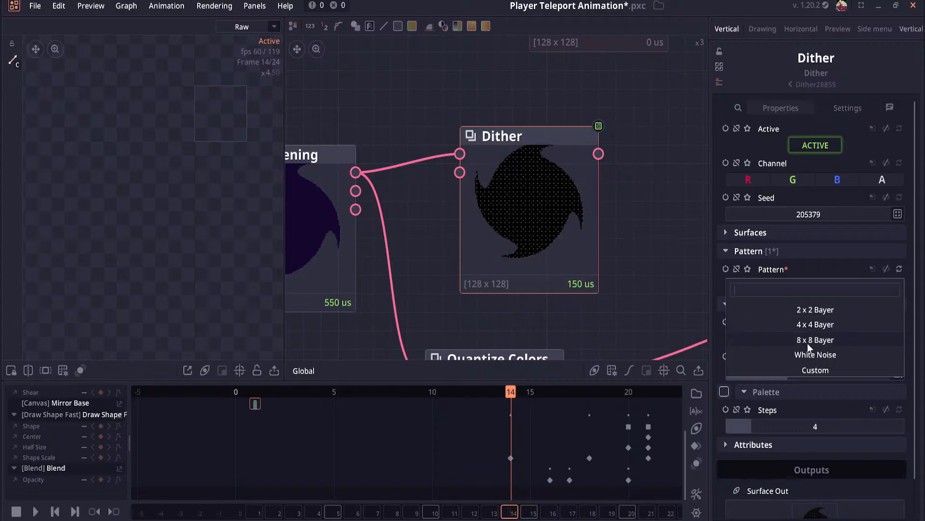
pyautogui.click(808, 351)
pyautogui.scroll(-2, 559, 245)
pyautogui.scroll(3, 547, 245)
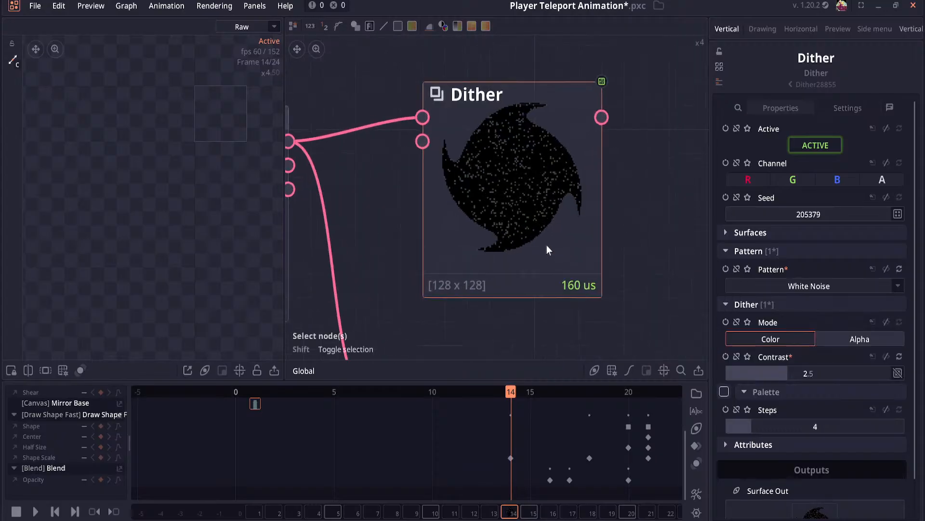
pyautogui.moveTo(809, 373); pyautogui.dragTo(818, 373)
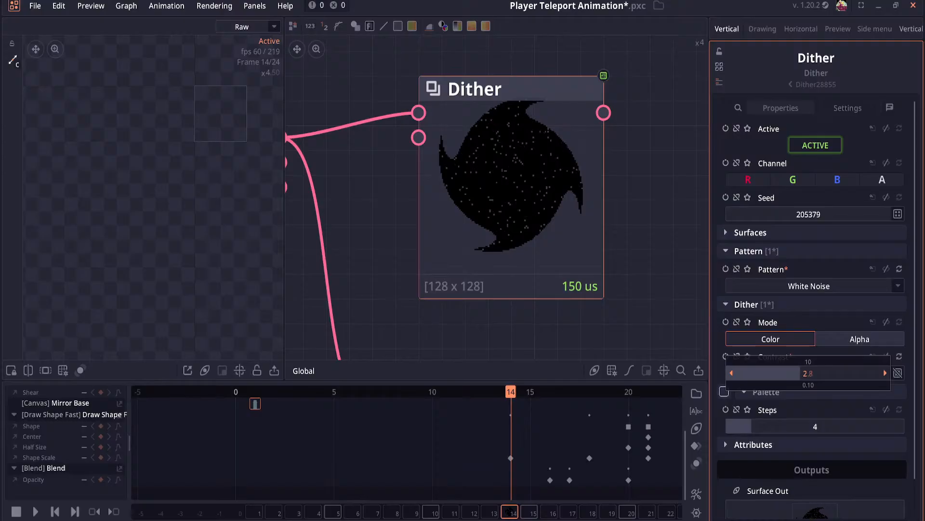
pyautogui.moveTo(820, 373); pyautogui.dragTo(825, 373)
# Step: Delete the Quantize Colors node below Dither, merging its connection
pyautogui.scroll(-4, 574, 305)
pyautogui.moveTo(561, 288); pyautogui.dragTo(531, 191)
pyautogui.click(510, 261)
pyautogui.press('Delete')
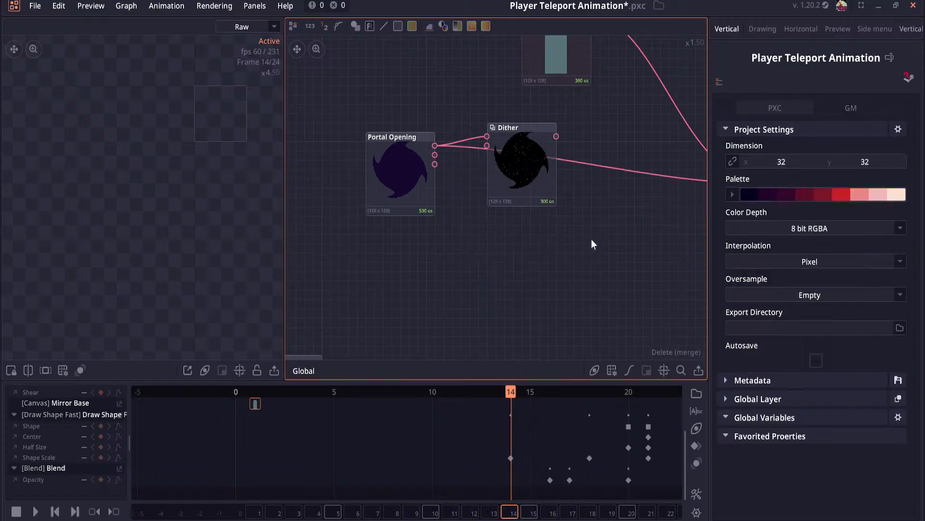
# Step: Connect the Dither output to the Composite node's second input and place Dither below Mirror Base
pyautogui.moveTo(591, 239); pyautogui.dragTo(445, 268)
pyautogui.moveTo(411, 167); pyautogui.dragTo(577, 205)
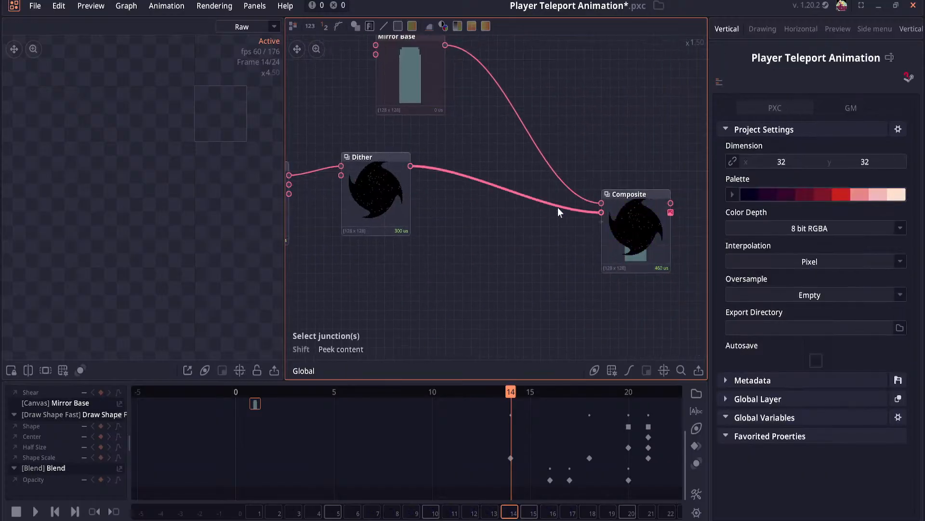
pyautogui.moveTo(363, 185); pyautogui.dragTo(398, 213)
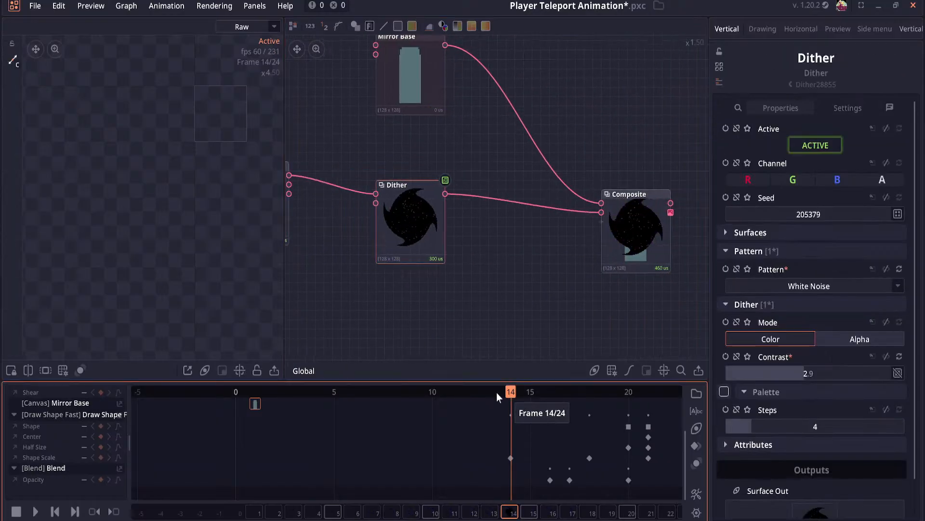
# Step: Scrub the animation from frame 1 to frame 16 and examine the dithered portal on the Composite node
pyautogui.moveTo(496, 393); pyautogui.dragTo(255, 392)
pyautogui.moveTo(522, 249); pyautogui.dragTo(384, 269)
pyautogui.scroll(4, 385, 269)
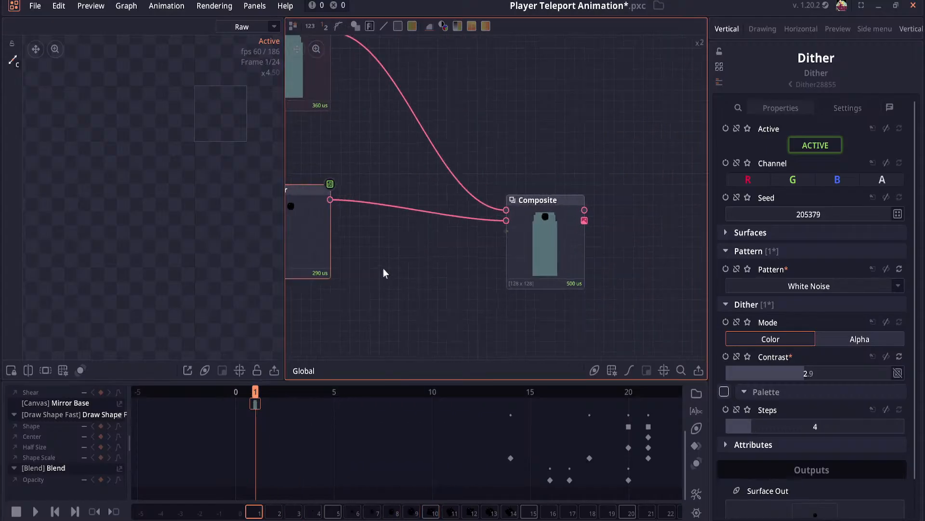
pyautogui.moveTo(592, 261); pyautogui.dragTo(290, 282)
pyautogui.moveTo(255, 392); pyautogui.dragTo(540, 386)
pyautogui.scroll(-1, 387, 262)
pyautogui.moveTo(388, 262); pyautogui.dragTo(518, 255)
pyautogui.scroll(-1, 429, 259)
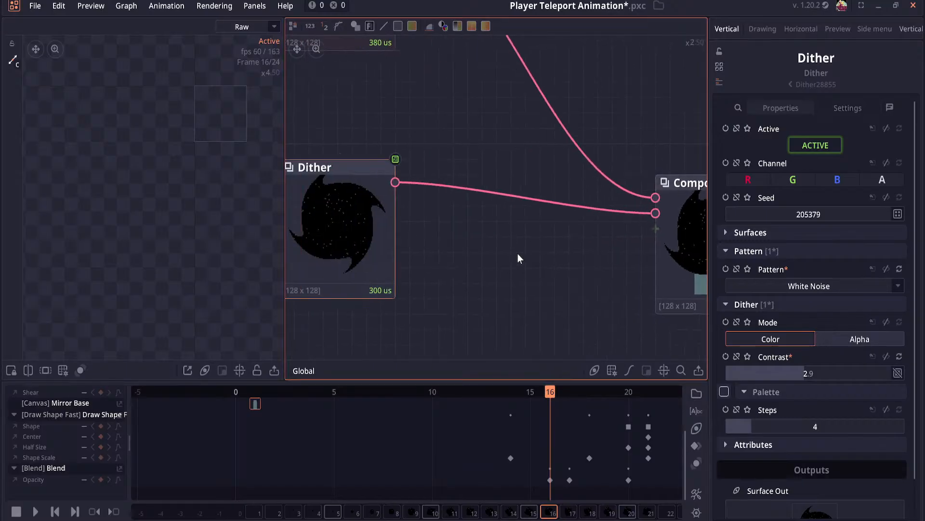
# Step: Try other Steps values on the Dither node and return it to 4
pyautogui.moveTo(367, 235); pyautogui.dragTo(428, 237)
pyautogui.click(428, 237)
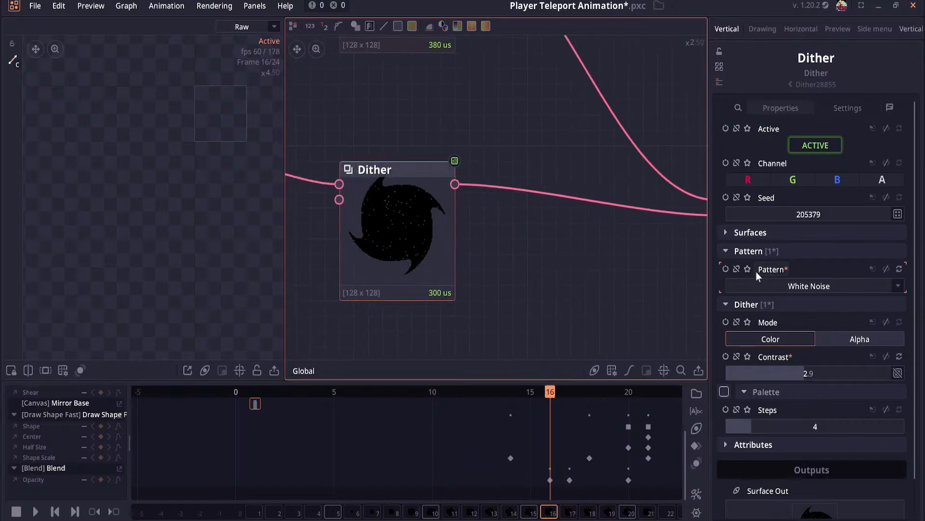
pyautogui.scroll(-2, 810, 348)
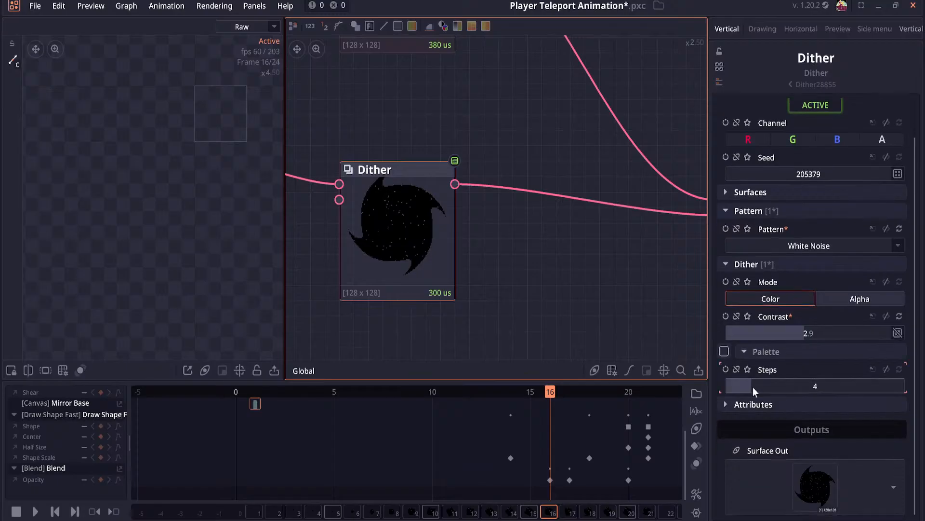
pyautogui.click(754, 387)
pyautogui.moveTo(752, 386)
pyautogui.mouseDown()
pyautogui.moveTo(777, 386)
pyautogui.moveTo(752, 386)
pyautogui.mouseUp()
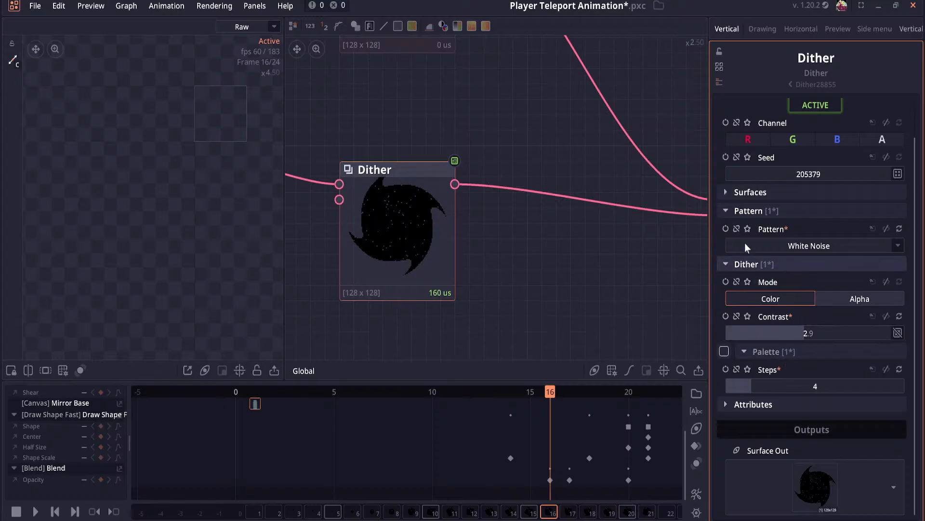
# Step: Check the Composite result and move the playhead to frame 12
pyautogui.moveTo(528, 245); pyautogui.dragTo(311, 232)
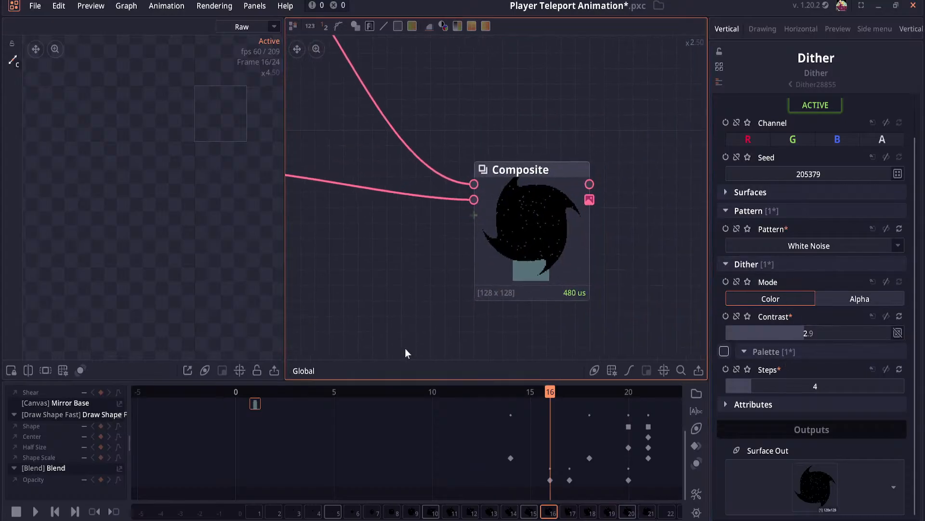
pyautogui.moveTo(462, 395); pyautogui.dragTo(481, 400)
pyautogui.moveTo(451, 229); pyautogui.dragTo(580, 239)
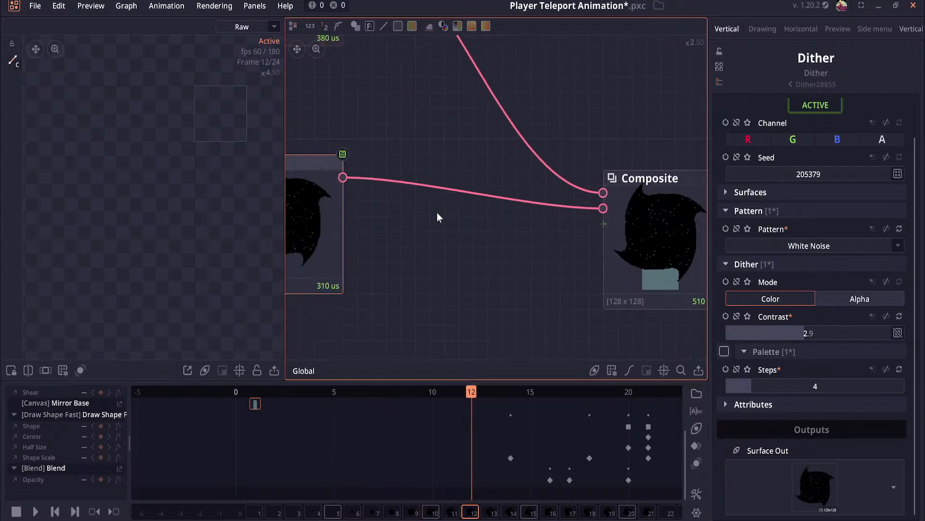
# Step: Add a Bloom node fed by the Dither output and place it below the link to Composite
pyautogui.moveTo(348, 177); pyautogui.dragTo(423, 216)
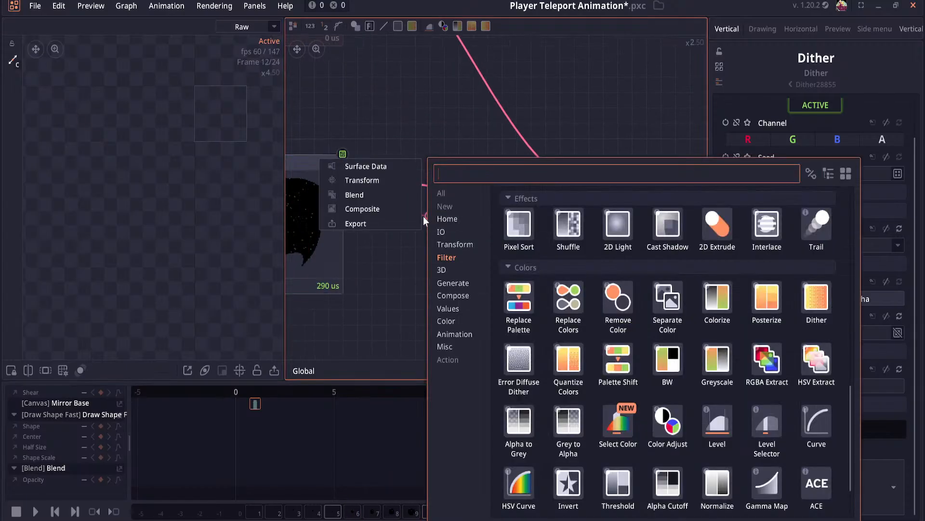
pyautogui.write('bloom')
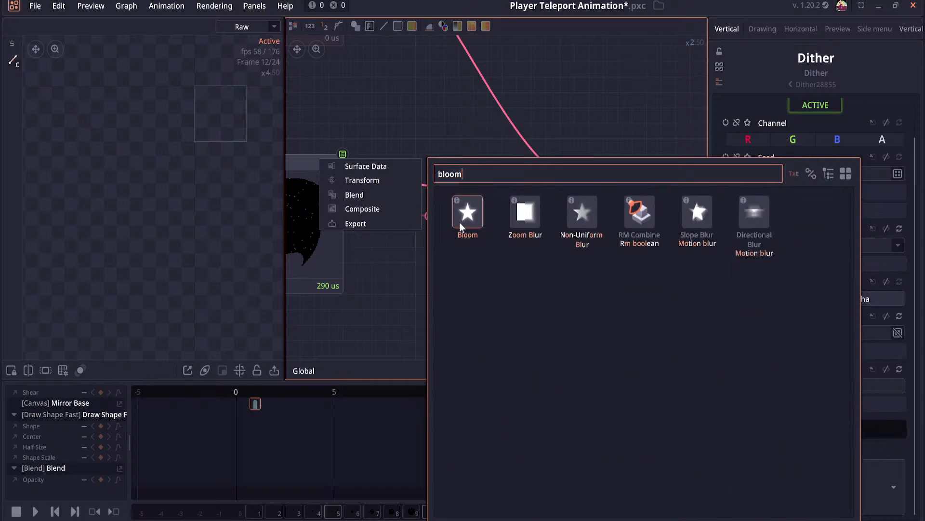
pyautogui.click(461, 224)
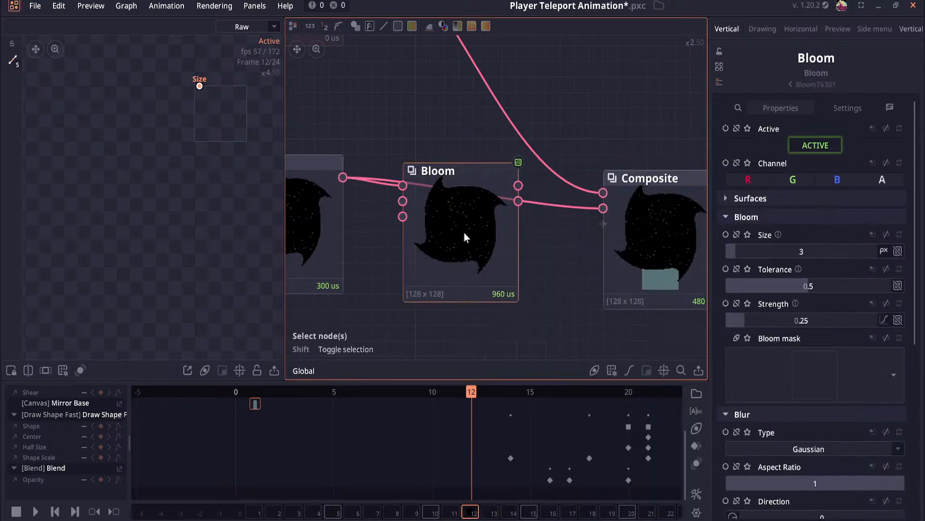
pyautogui.scroll(5, 534, 241)
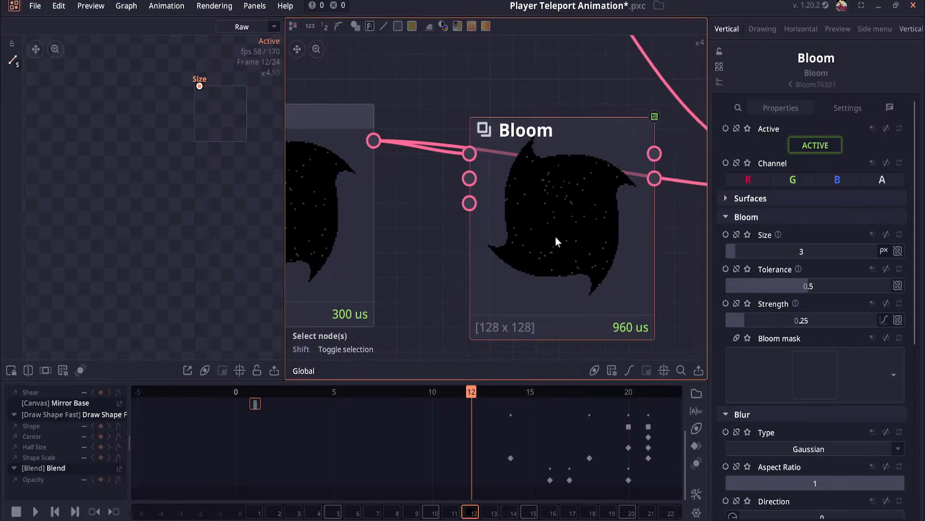
pyautogui.moveTo(555, 240); pyautogui.dragTo(538, 313)
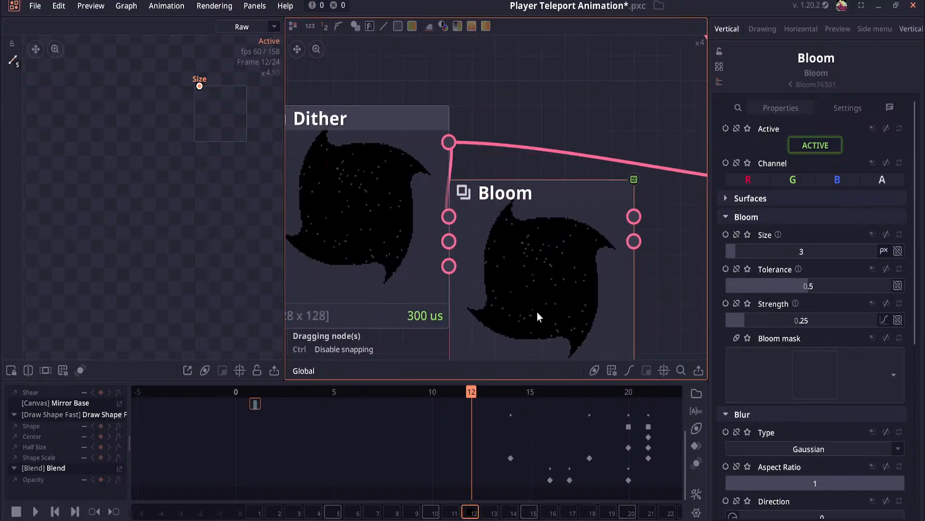
pyautogui.moveTo(584, 276); pyautogui.dragTo(607, 275)
# Step: Set the Bloom node's size to 3, tolerance to 0 and strength to 1.53
pyautogui.moveTo(745, 252); pyautogui.dragTo(738, 247)
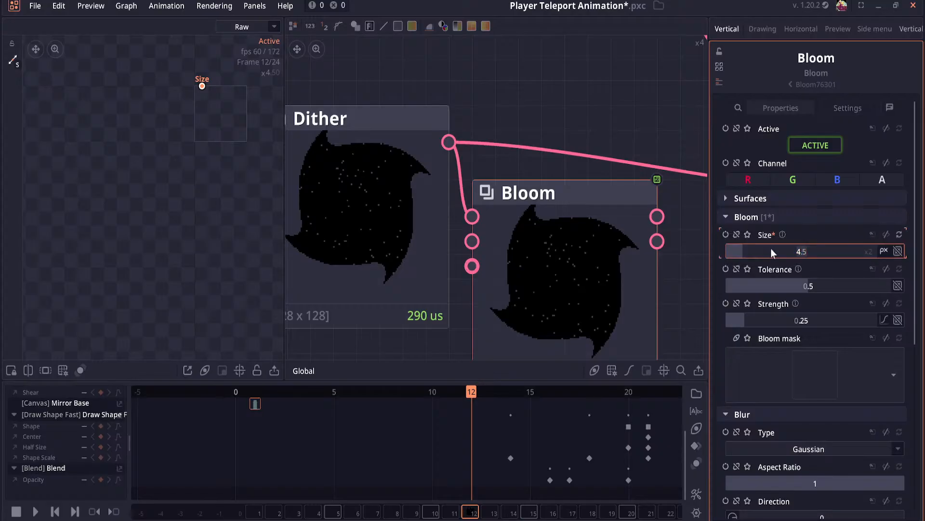
pyautogui.write('3')
pyautogui.press('Return')
pyautogui.scroll(-1, 768, 250)
pyautogui.moveTo(786, 260); pyautogui.dragTo(727, 261)
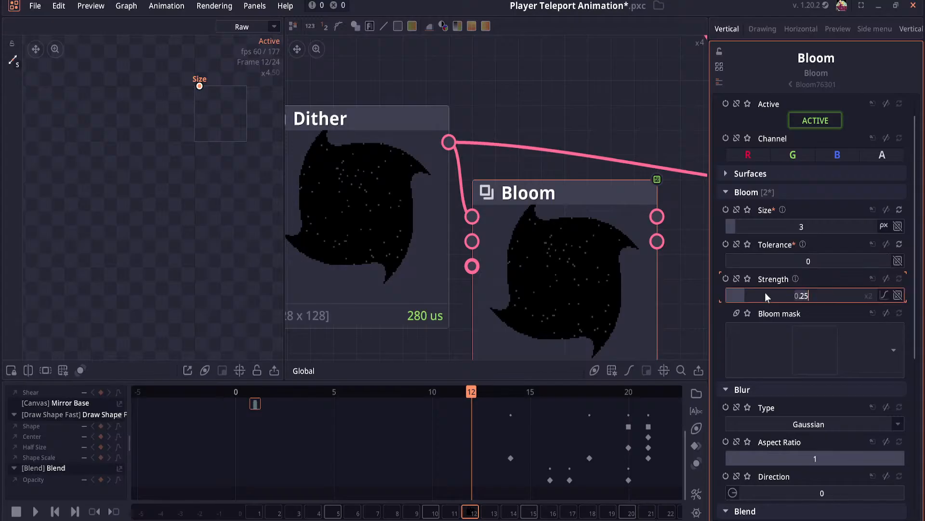
pyautogui.moveTo(765, 292); pyautogui.dragTo(824, 295)
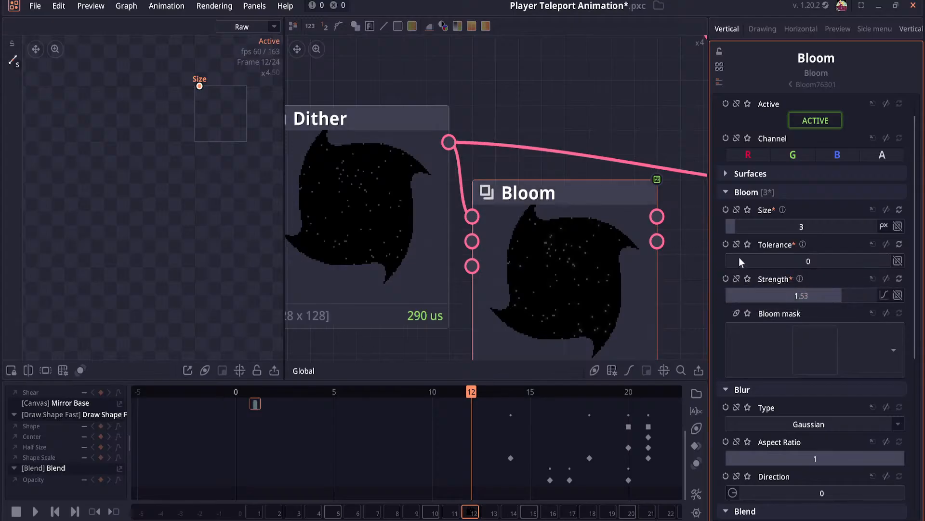
# Step: Set the Bloom node's tolerance to 1 and its size to 11.2 px
pyautogui.moveTo(730, 225); pyautogui.dragTo(752, 225)
pyautogui.moveTo(744, 261); pyautogui.dragTo(743, 260)
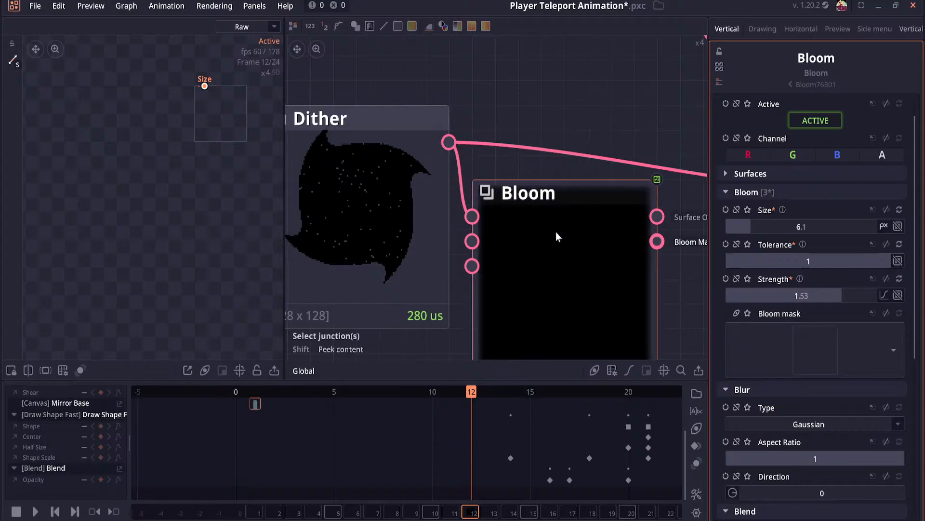
pyautogui.click(768, 174)
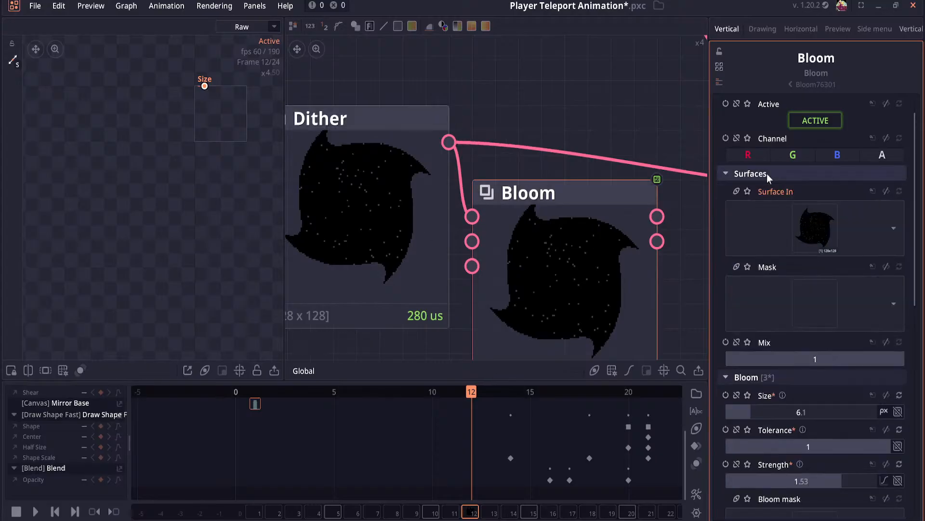
pyautogui.click(768, 173)
pyautogui.moveTo(817, 231); pyautogui.dragTo(863, 230)
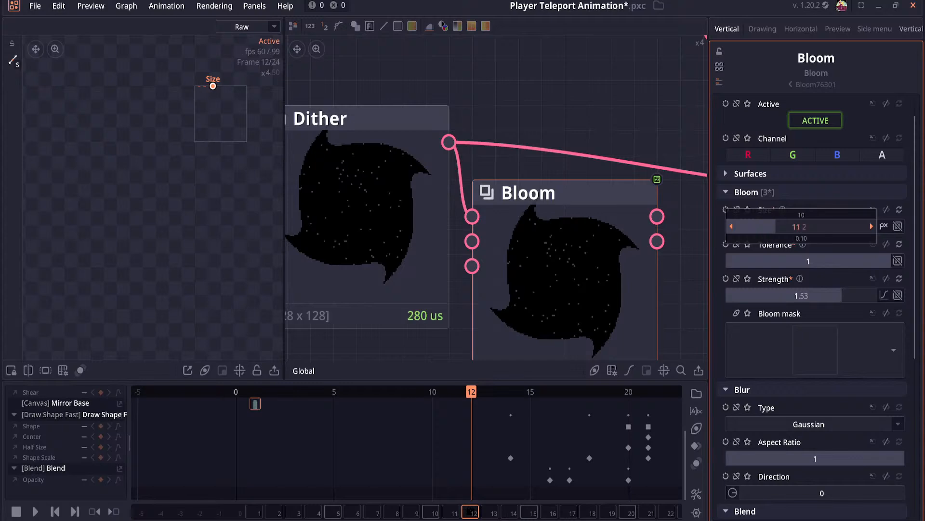
# Step: Try the Custom pattern on the Dither node and switch it back to White Noise
pyautogui.click(551, 260)
pyautogui.moveTo(491, 267); pyautogui.dragTo(538, 210)
pyautogui.click(432, 212)
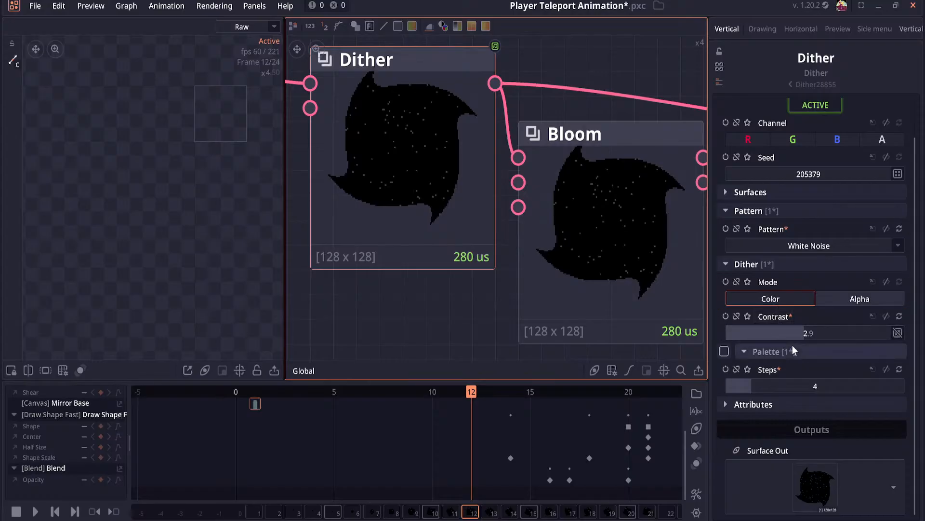
pyautogui.click(892, 246)
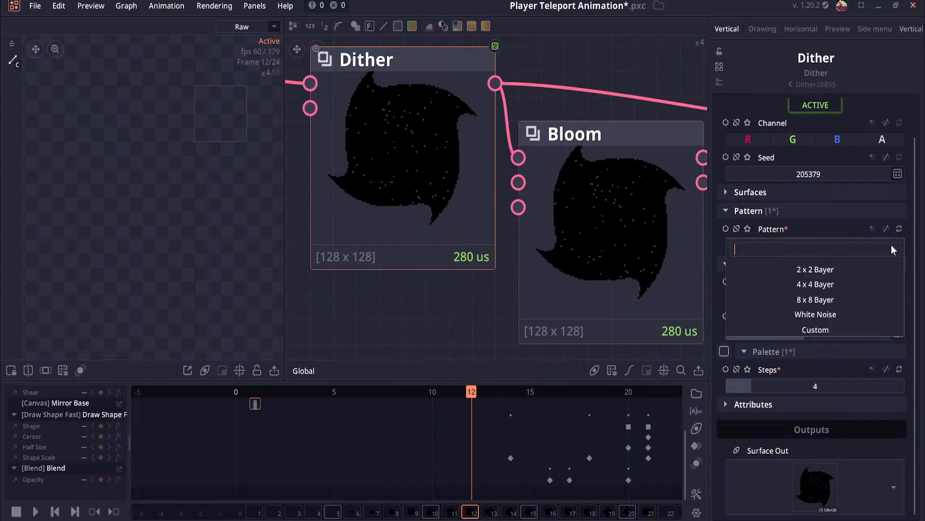
pyautogui.click(814, 327)
pyautogui.scroll(-2, 764, 294)
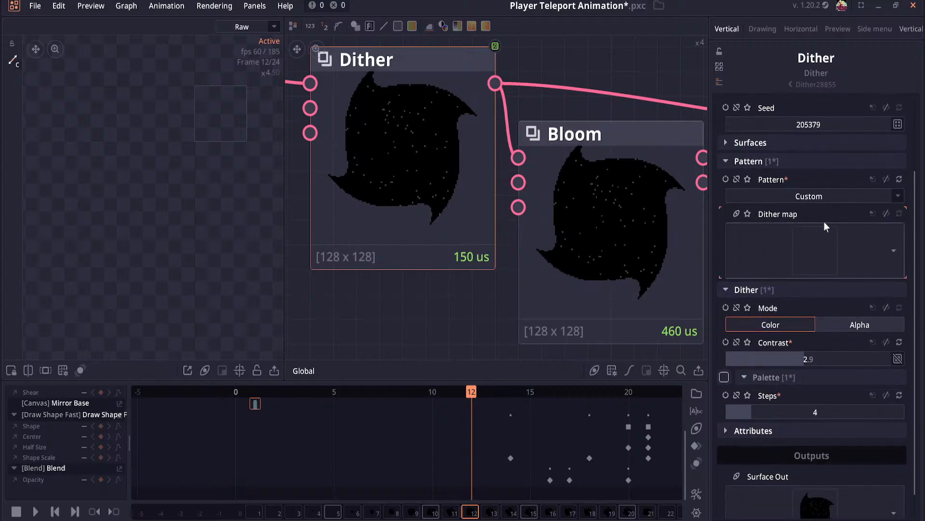
pyautogui.click(901, 195)
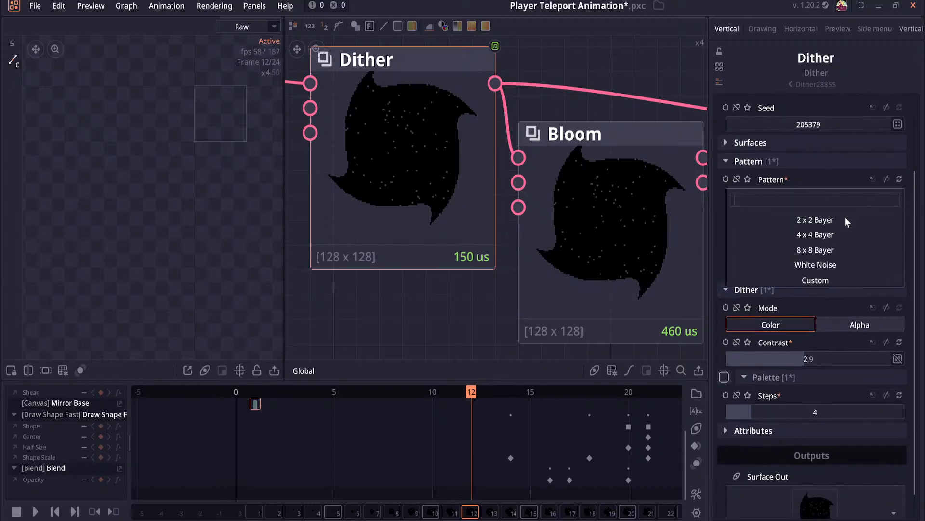
pyautogui.click(818, 264)
# Step: Keep the Dither mode on Color and enable the min/max map for its contrast
pyautogui.click(820, 298)
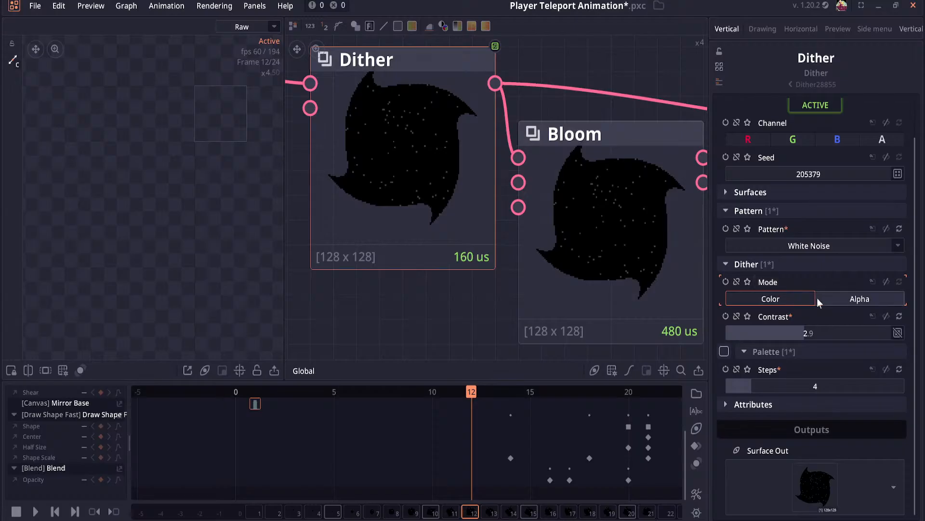
pyautogui.click(790, 334)
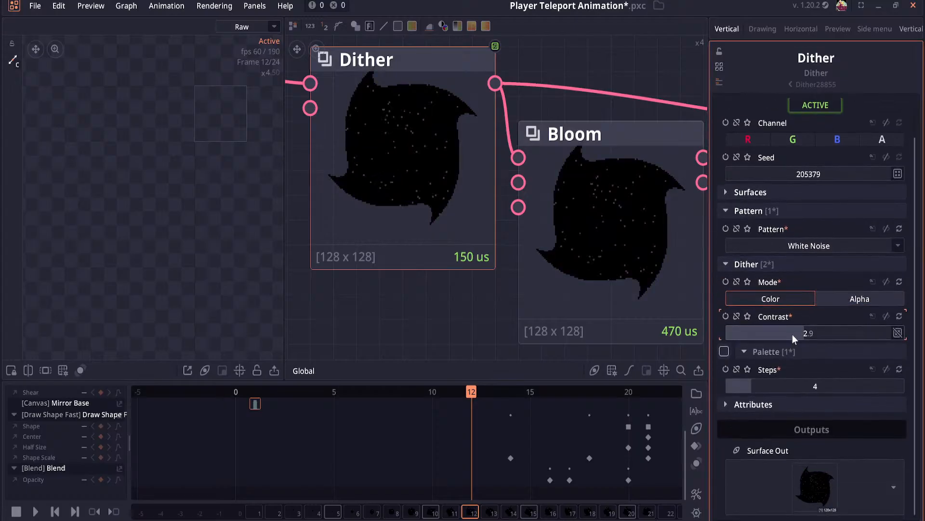
pyautogui.click(898, 333)
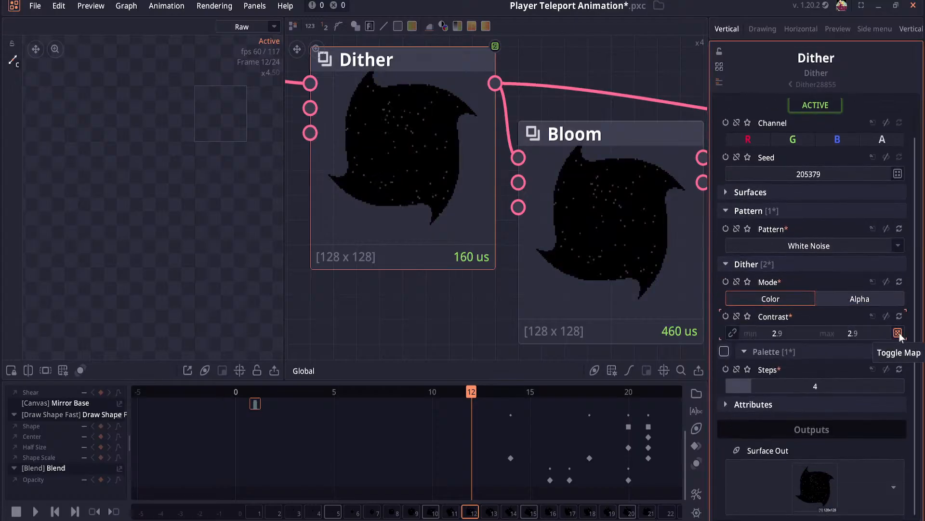
# Step: Compare the Bloom and Dither outputs in the large preview, setting the Bloom size to about 96.7 px
pyautogui.click(587, 230)
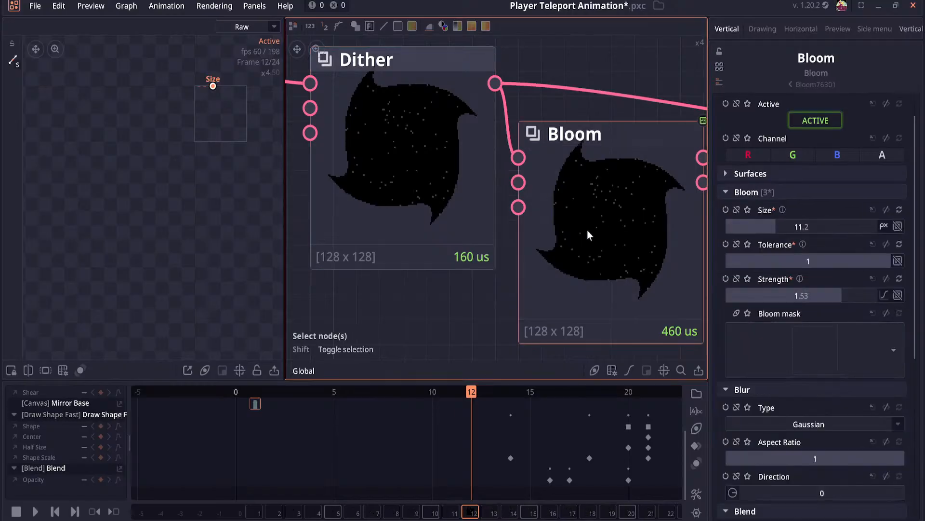
pyautogui.moveTo(57, 69); pyautogui.dragTo(214, 140)
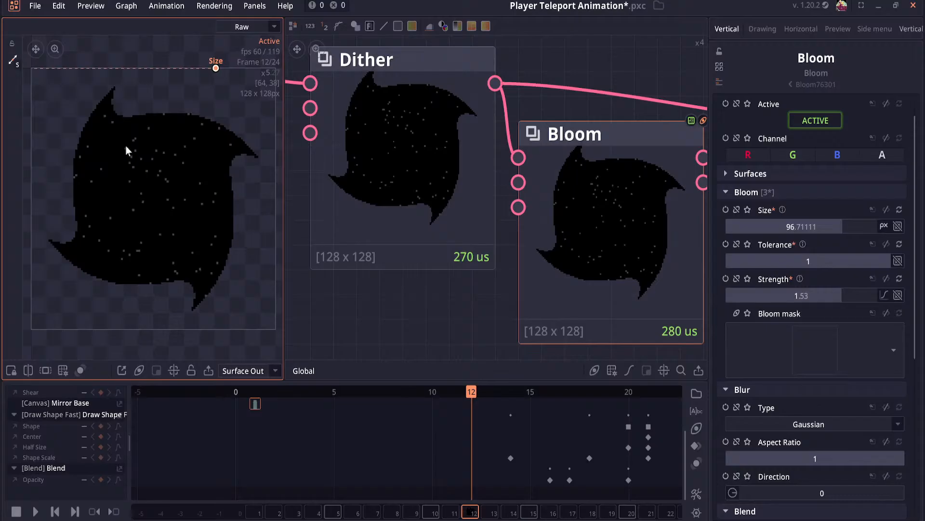
pyautogui.moveTo(112, 146)
pyautogui.mouseDown()
pyautogui.moveTo(68, 149)
pyautogui.moveTo(111, 144)
pyautogui.mouseUp()
pyautogui.click(360, 117)
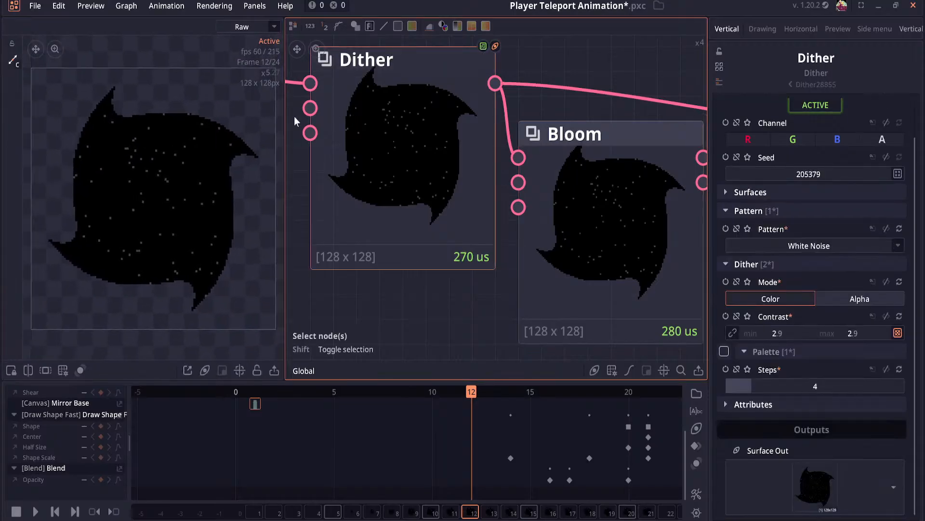
# Step: Turn off the min/max map for the Dither node's contrast
pyautogui.scroll(-2, 171, 184)
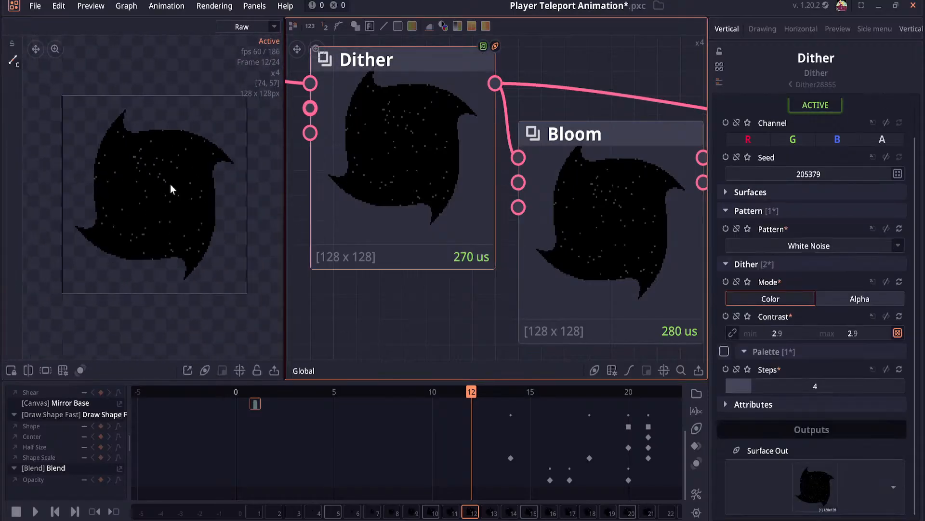
pyautogui.doubleClick(439, 181)
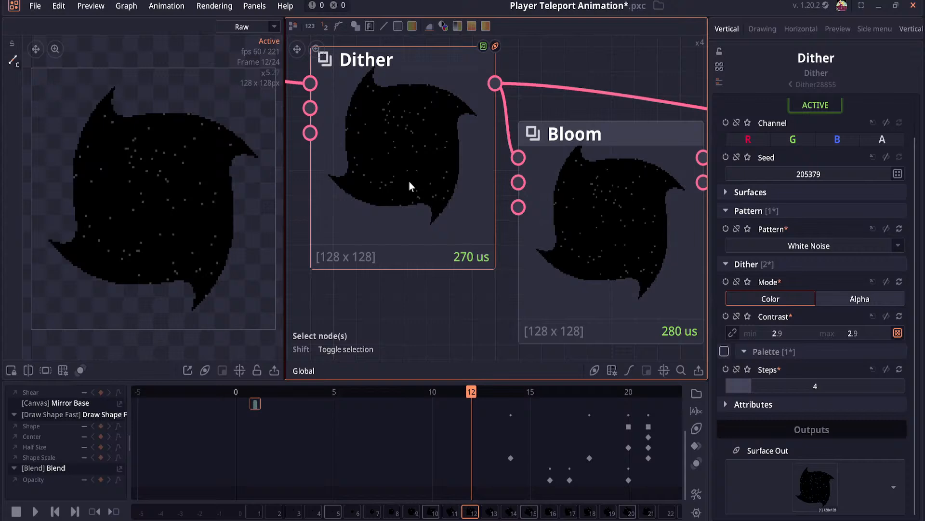
pyautogui.click(14, 58)
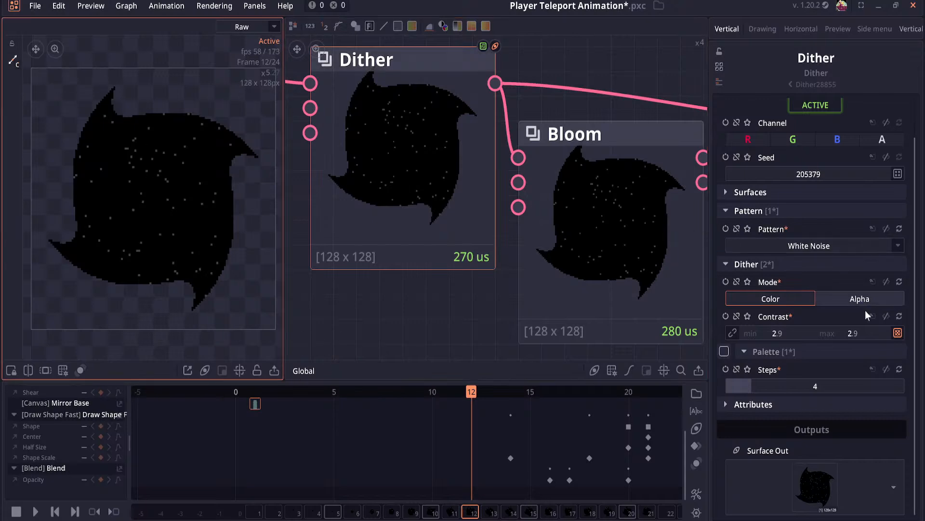
pyautogui.click(898, 333)
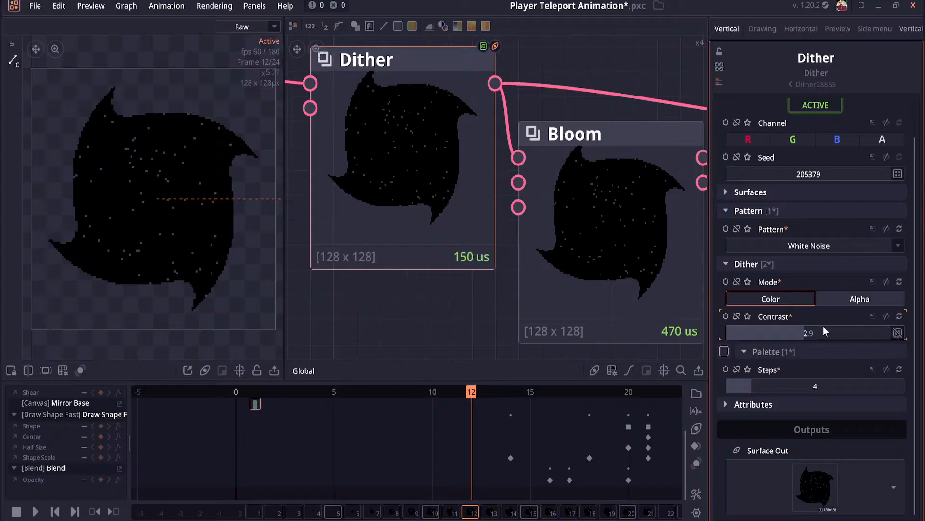
# Step: Enable the Dither node's palette and change its second colour to a slightly lighter dark purple
pyautogui.click(725, 351)
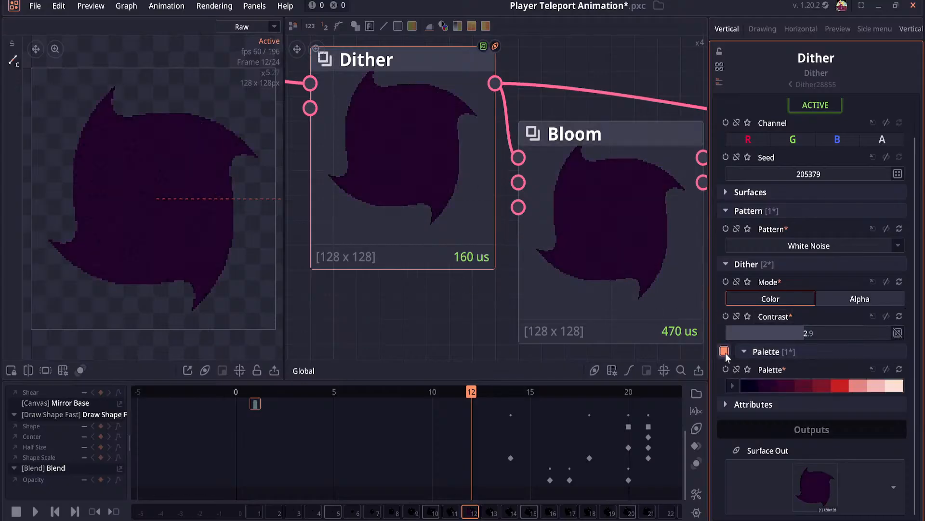
pyautogui.click(735, 384)
pyautogui.scroll(-3, 734, 384)
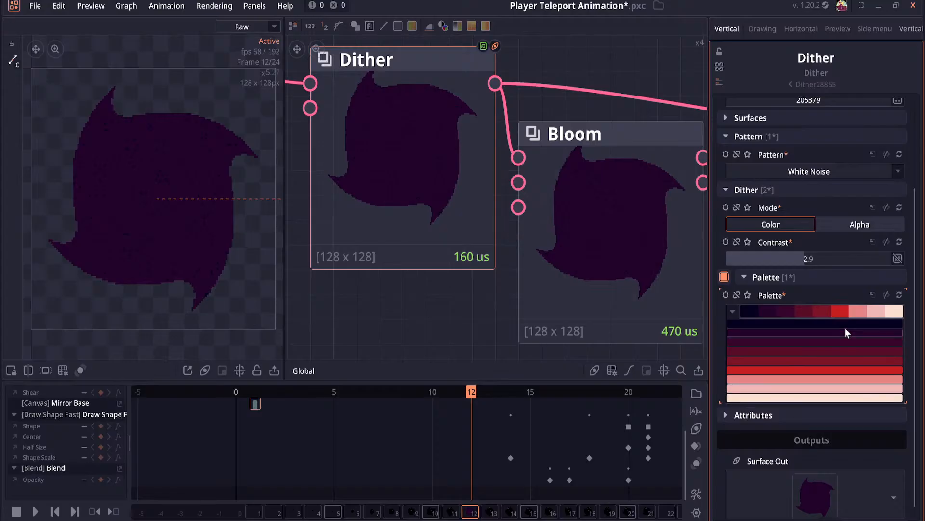
pyautogui.click(826, 309)
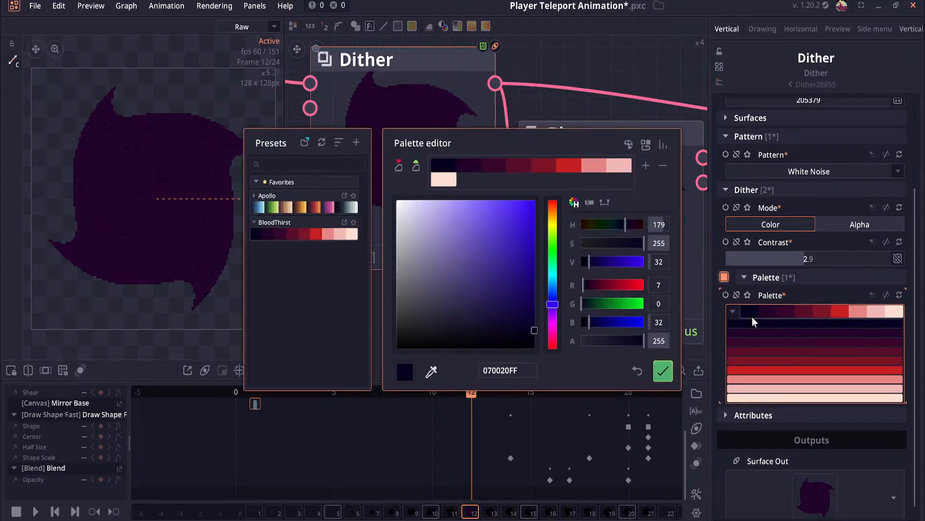
pyautogui.click(632, 145)
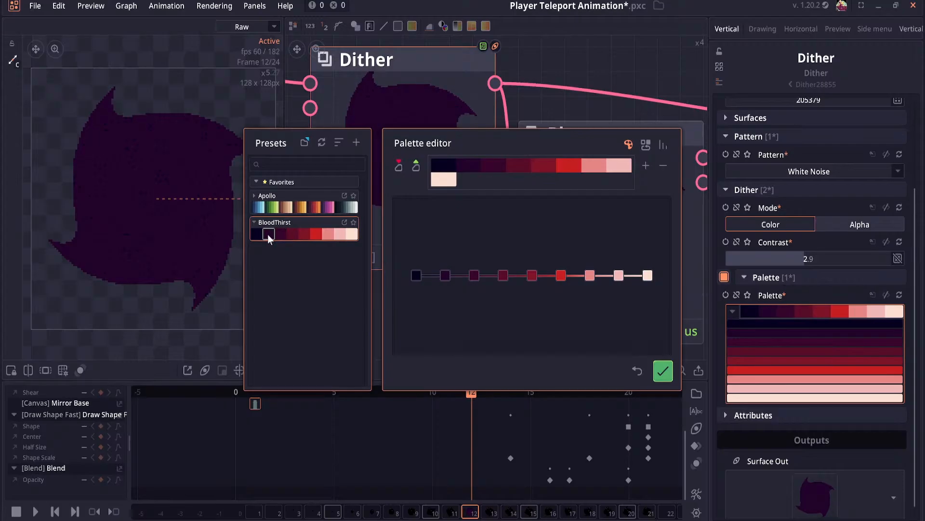
pyautogui.doubleClick(446, 275)
pyautogui.moveTo(518, 280)
pyautogui.mouseDown()
pyautogui.moveTo(479, 267)
pyautogui.moveTo(485, 302)
pyautogui.mouseUp()
pyautogui.click(663, 353)
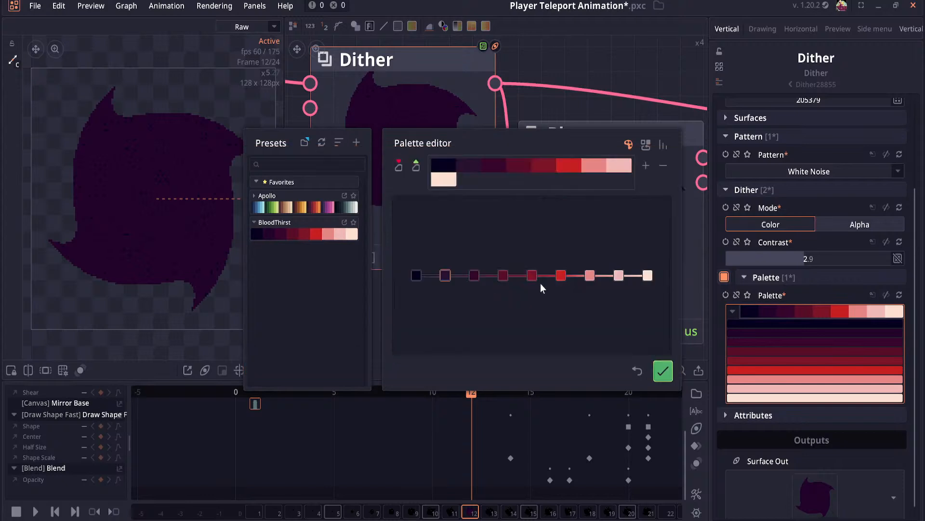
# Step: Delete the six brightest colours from the Dither palette, keep the three darkest, and apply the palette
pyautogui.click(648, 280)
pyautogui.press('Delete')
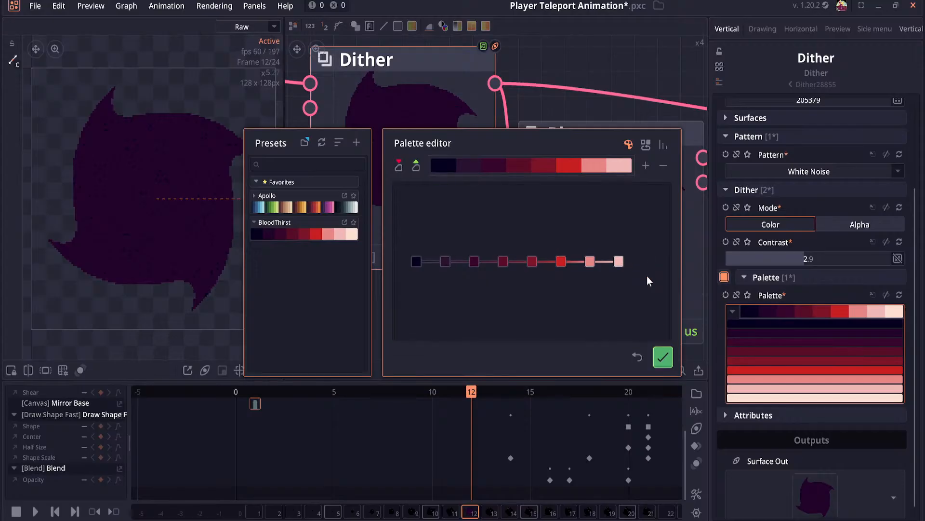
pyautogui.press('Delete')
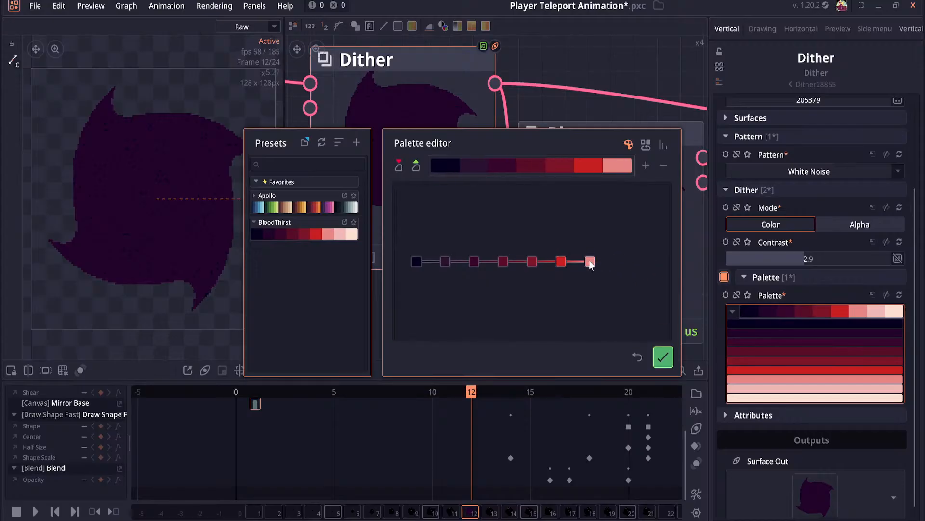
pyautogui.press('Delete')
pyautogui.press('Delete')
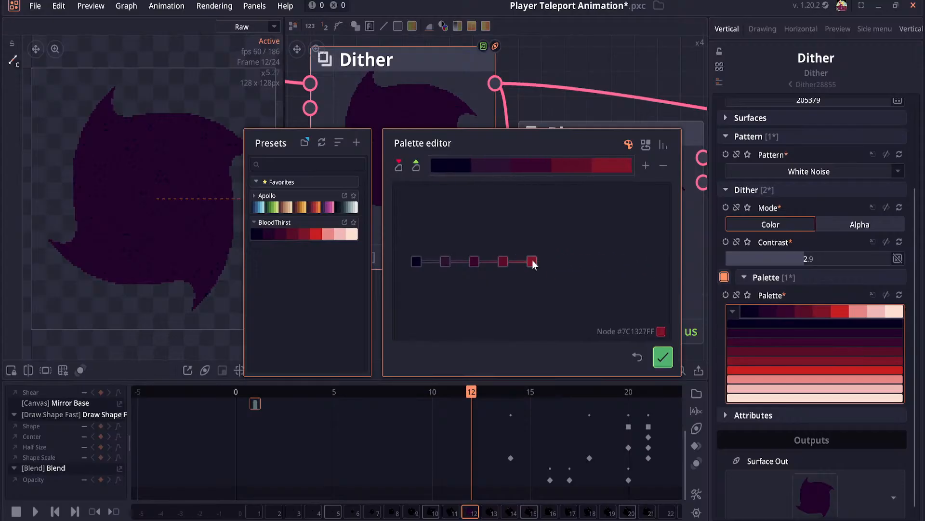
pyautogui.press('Delete')
pyautogui.press('Delete')
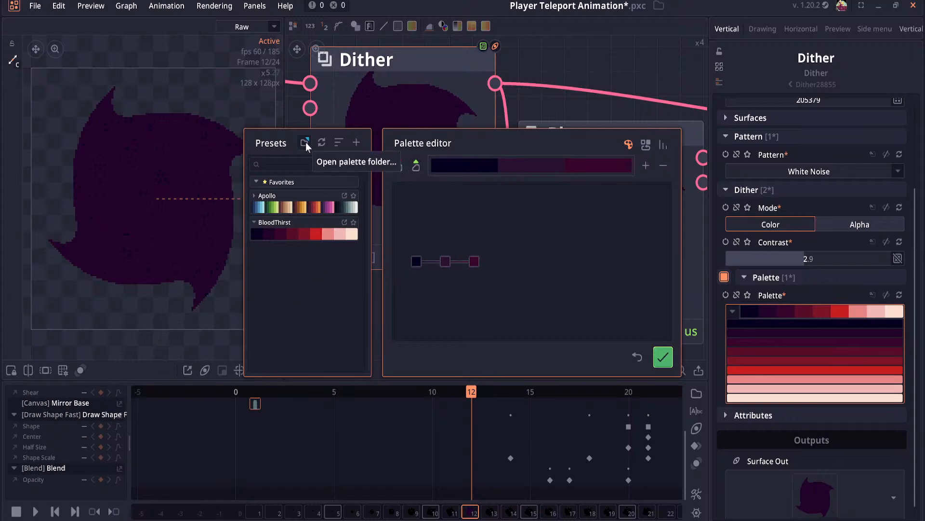
pyautogui.click(662, 358)
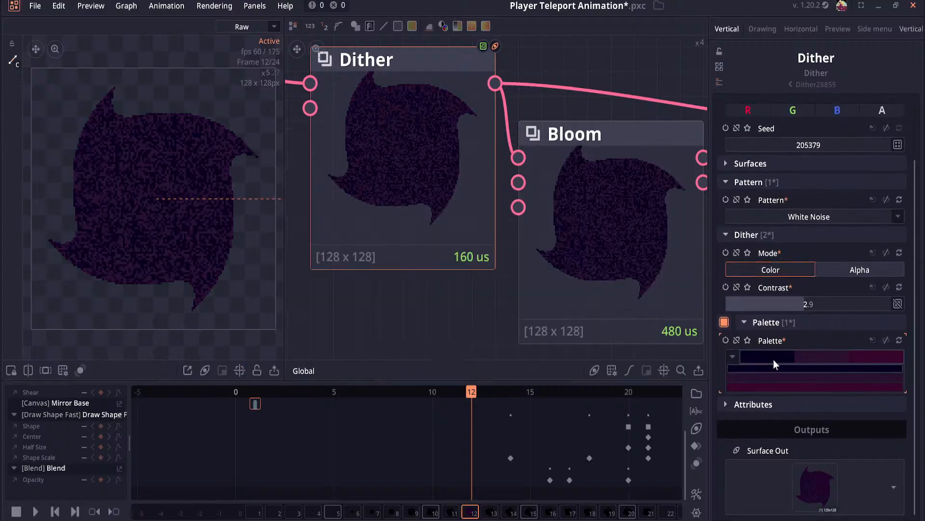
# Step: Set the Dither contrast to 4.4 and try the 4 x 4 and 8 x 8 Bayer patterns, ending on White Noise
pyautogui.moveTo(794, 305)
pyautogui.mouseDown()
pyautogui.moveTo(757, 305)
pyautogui.moveTo(891, 304)
pyautogui.moveTo(783, 307)
pyautogui.mouseUp()
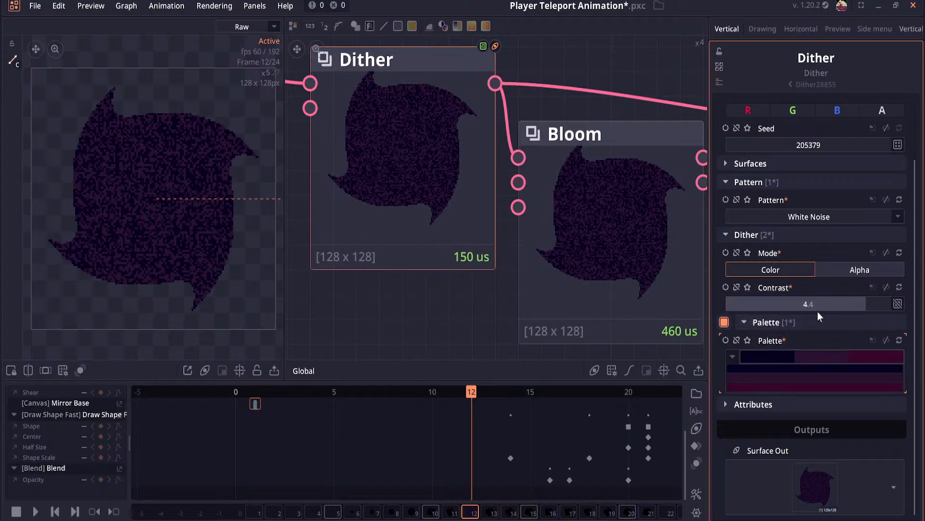
pyautogui.scroll(3, 853, 268)
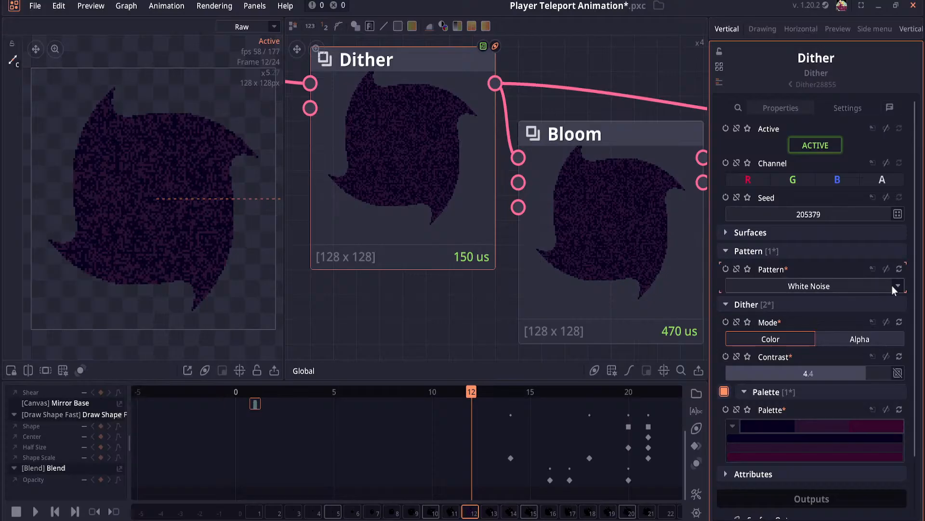
pyautogui.click(892, 285)
pyautogui.click(825, 322)
pyautogui.click(894, 285)
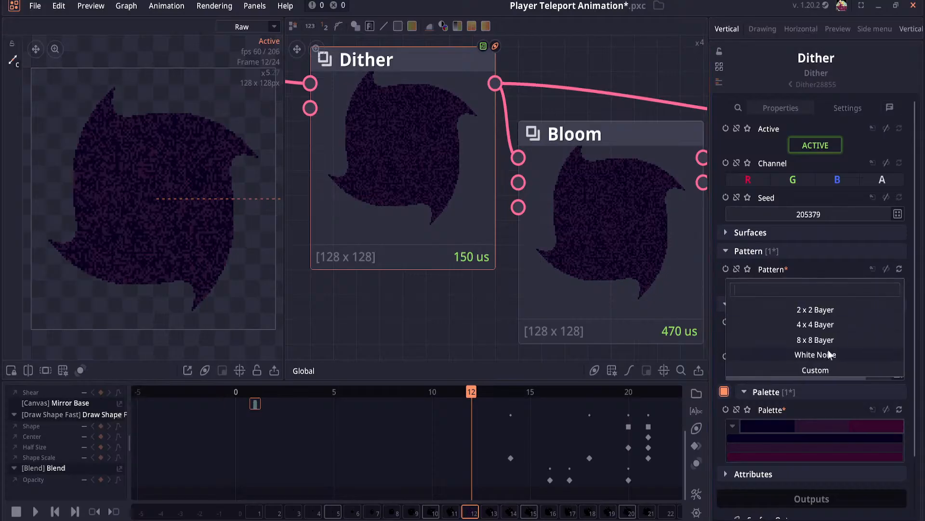
pyautogui.click(827, 340)
pyautogui.click(816, 284)
pyautogui.click(815, 354)
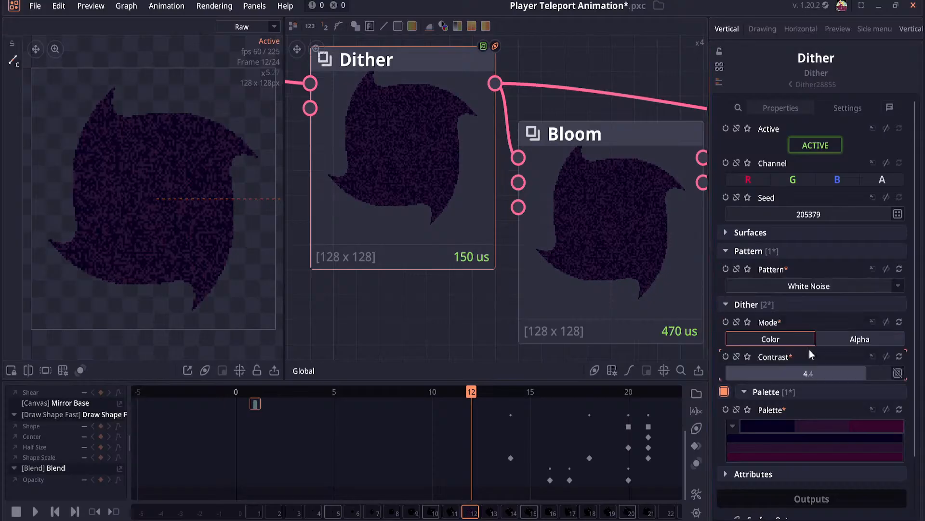
# Step: Disable the Dither node's palette and set its contrast to 2.5
pyautogui.click(724, 391)
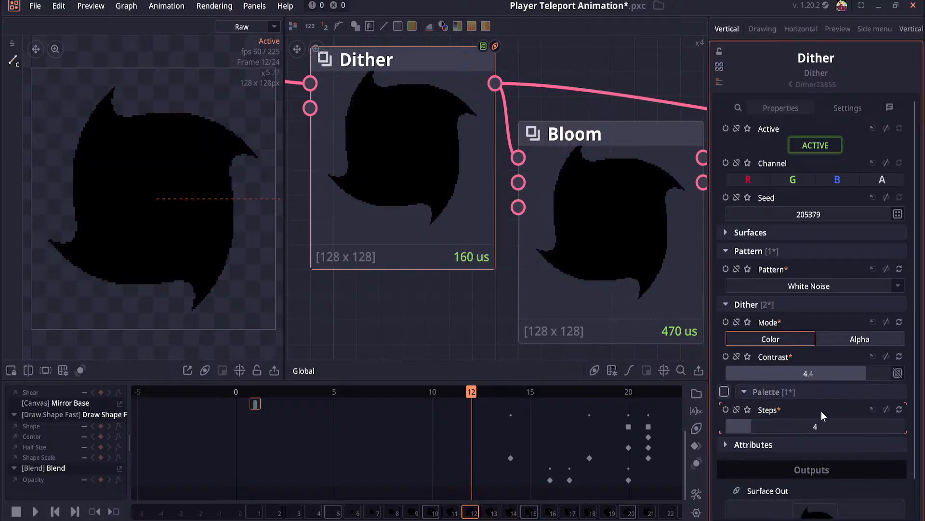
pyautogui.click(836, 374)
pyautogui.write('2')
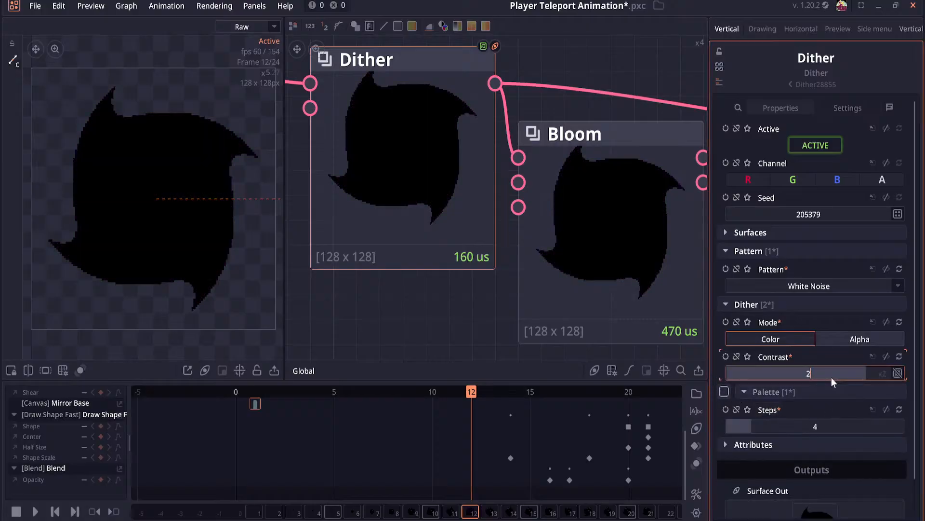
pyautogui.write('.5')
pyautogui.press('Return')
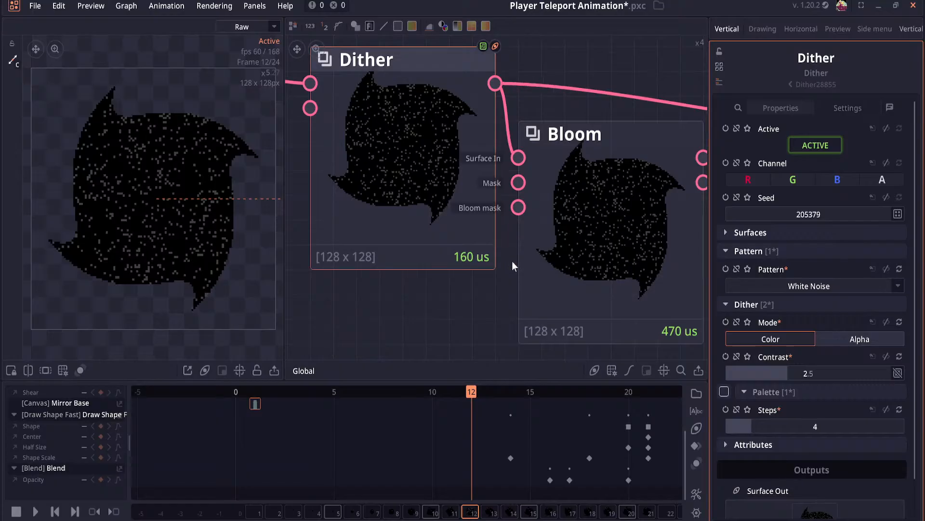
# Step: Check the Composite node's output with the starry portal at frame 13
pyautogui.moveTo(512, 261); pyautogui.dragTo(343, 261)
pyautogui.scroll(-4, 343, 261)
pyautogui.moveTo(485, 268); pyautogui.dragTo(404, 256)
pyautogui.scroll(2, 404, 256)
pyautogui.scroll(2, 404, 257)
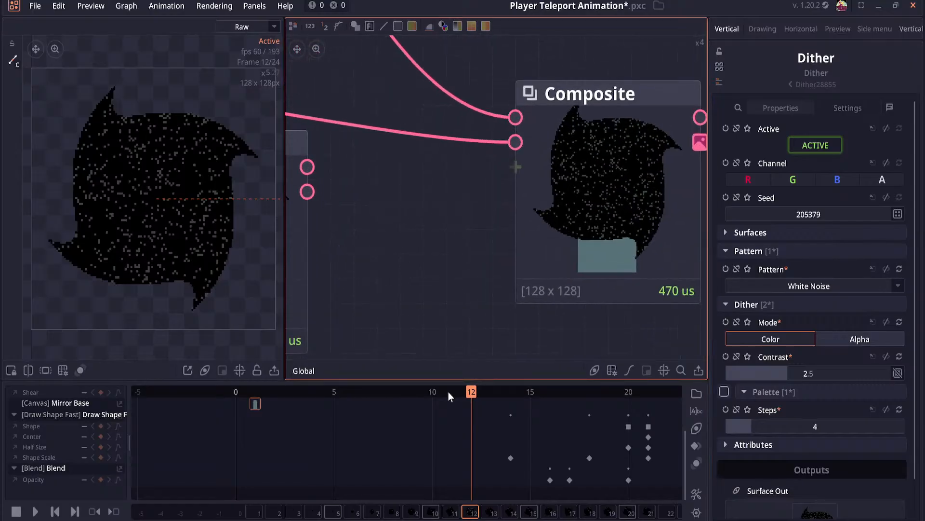
pyautogui.moveTo(471, 394); pyautogui.dragTo(490, 388)
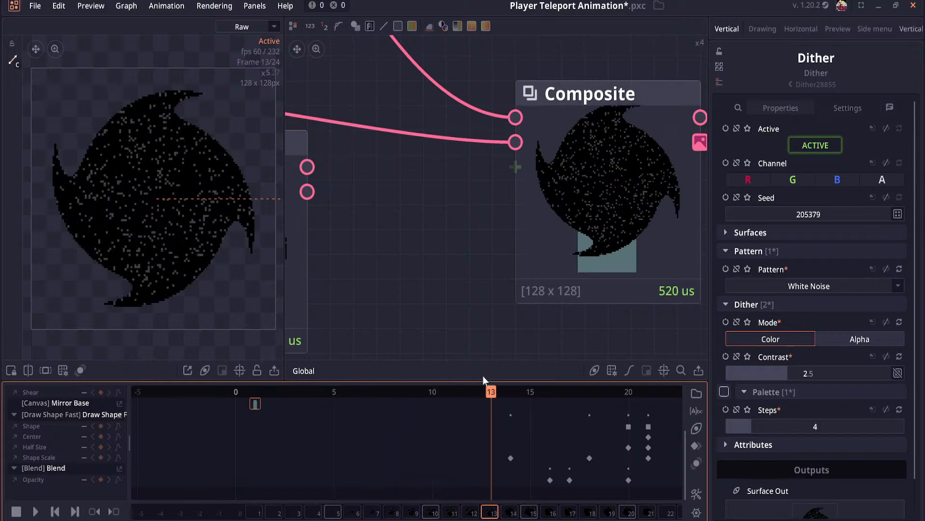
# Step: Insert a Colorize node between the Dither output and the Bloom input, spacing the nodes apart to fit it
pyautogui.scroll(-2, 356, 284)
pyautogui.scroll(-1, 356, 284)
pyautogui.click(481, 277)
pyautogui.moveTo(481, 278); pyautogui.dragTo(593, 319)
pyautogui.moveTo(453, 234); pyautogui.dragTo(401, 244)
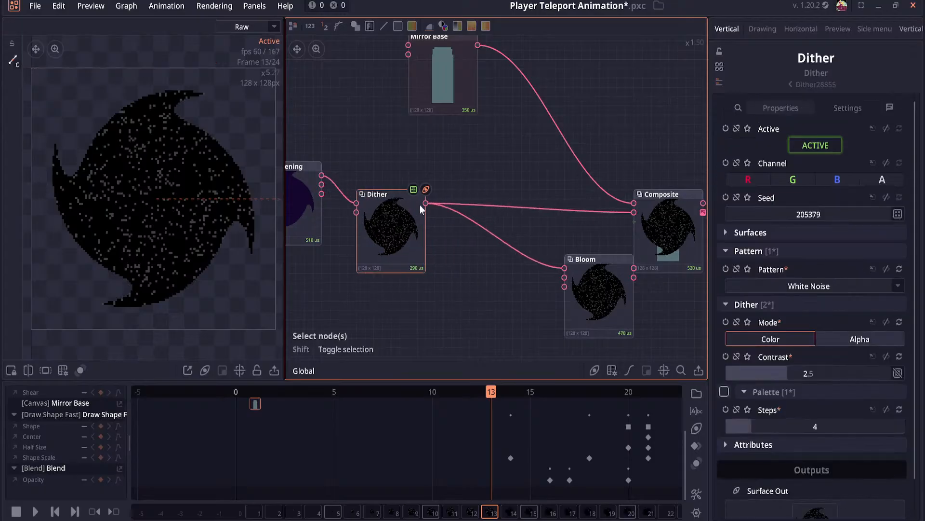
pyautogui.moveTo(425, 203); pyautogui.dragTo(461, 236)
pyautogui.write('color')
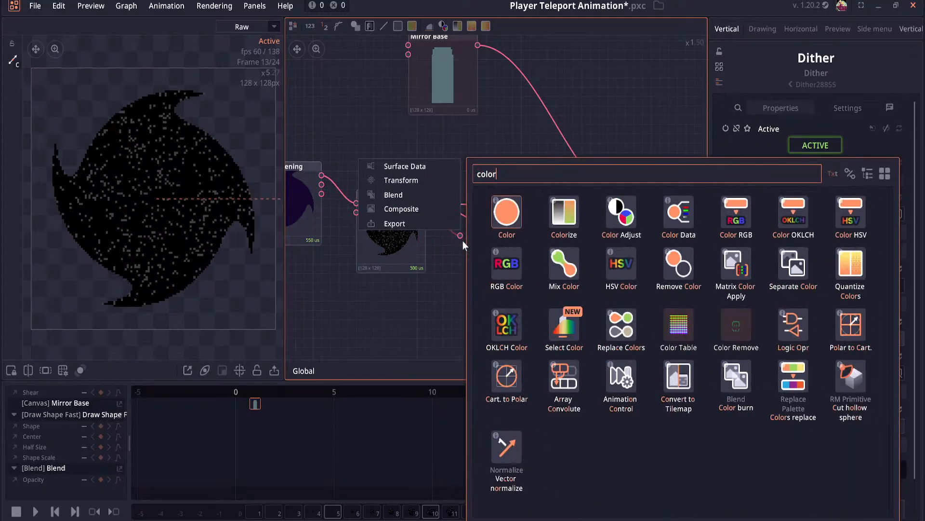
pyautogui.click(559, 223)
pyautogui.scroll(1, 444, 230)
pyautogui.moveTo(555, 228); pyautogui.dragTo(590, 234)
pyautogui.moveTo(529, 212); pyautogui.dragTo(505, 235)
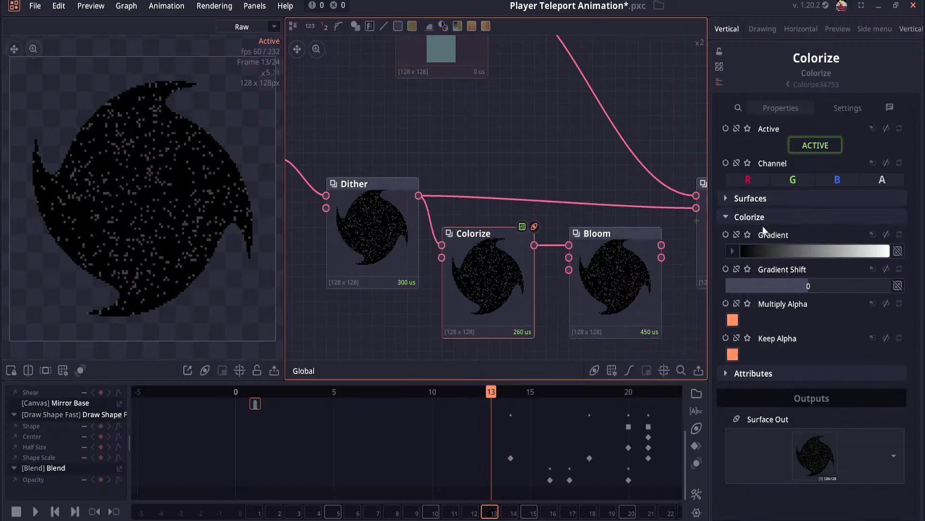
# Step: Confirm the Colorize node's black-to-white gradient and turn off Multiply Alpha
pyautogui.click(794, 247)
pyautogui.moveTo(482, 131); pyautogui.dragTo(408, 210)
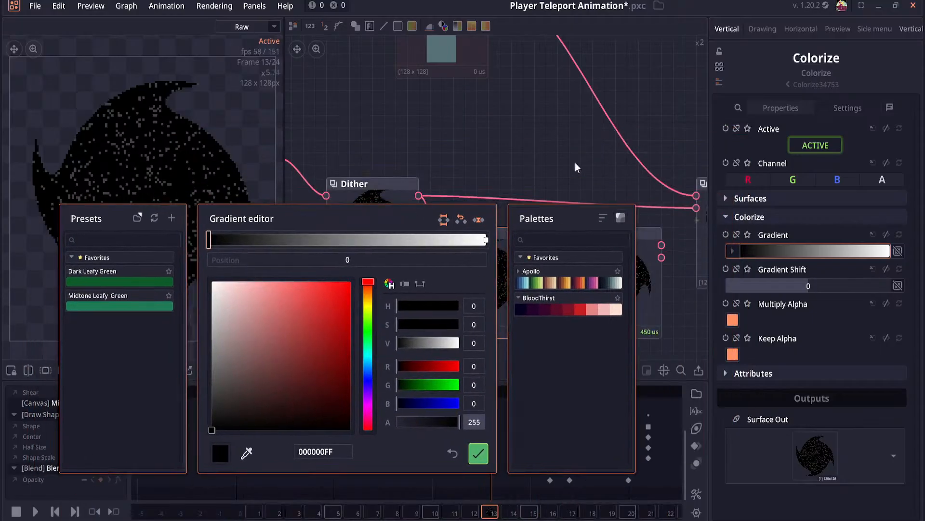
pyautogui.click(479, 452)
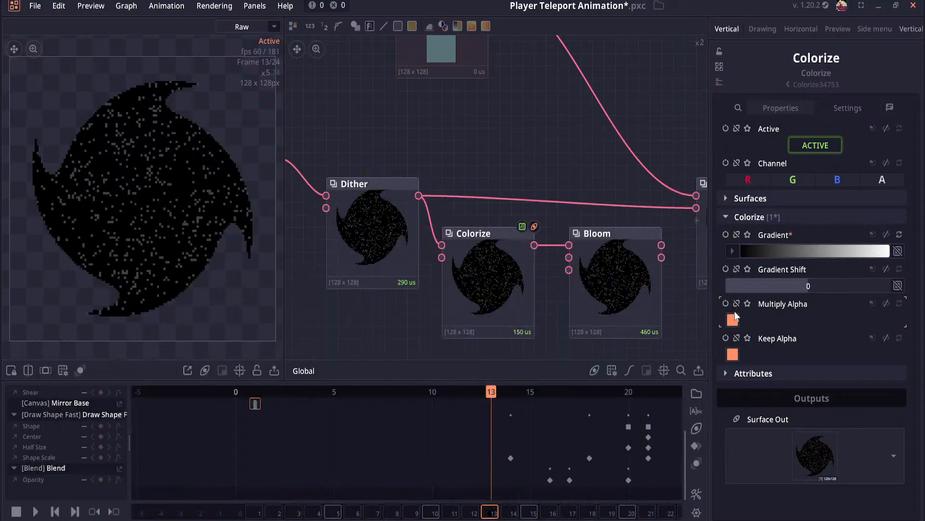
pyautogui.click(732, 319)
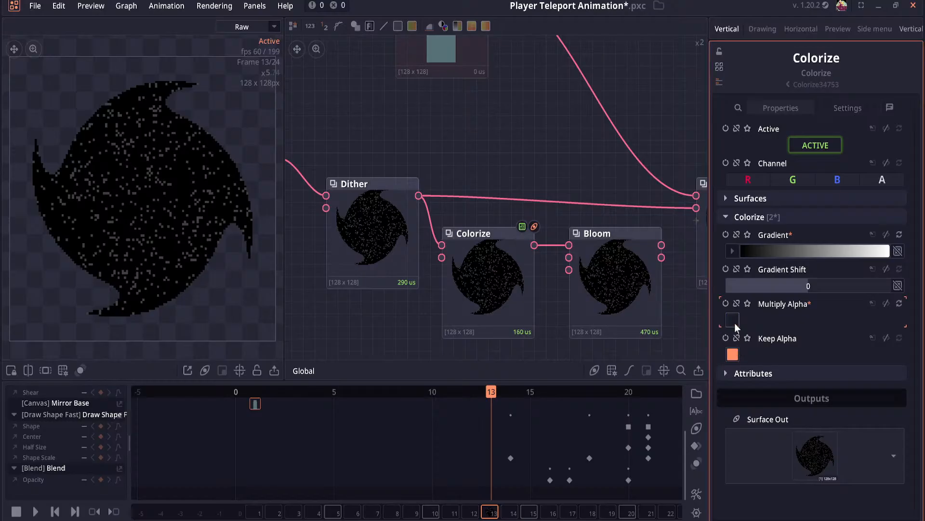
# Step: Expand the Colorize gradient's colour stops and review the gradient in its editor
pyautogui.scroll(4, 523, 293)
pyautogui.moveTo(557, 258); pyautogui.dragTo(552, 271)
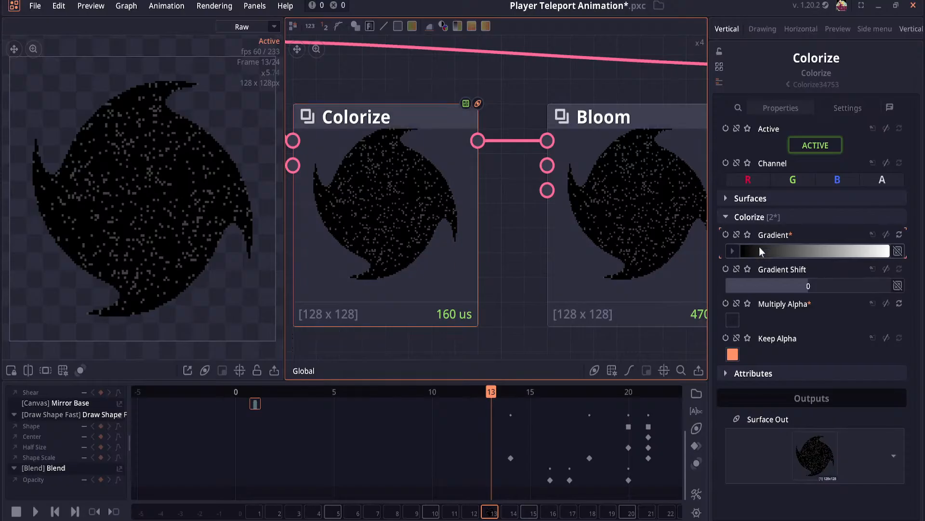
pyautogui.click(733, 251)
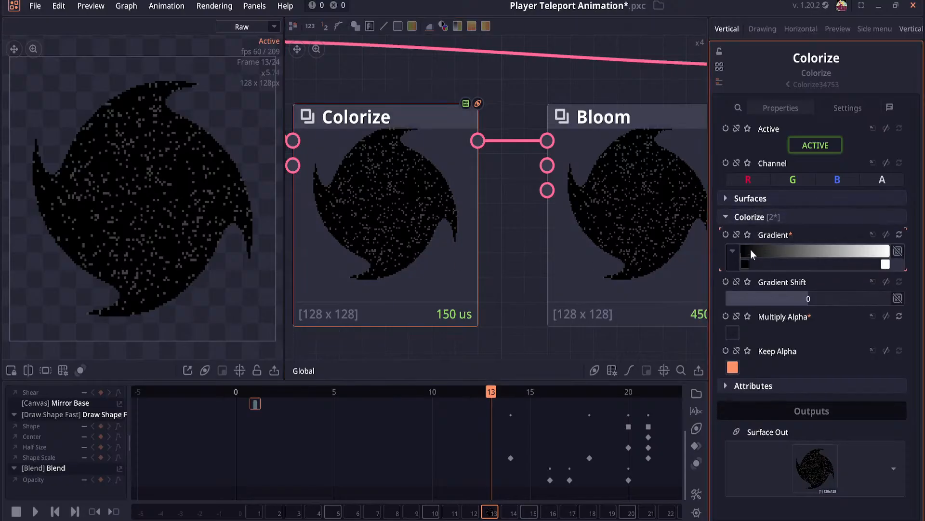
pyautogui.click(750, 250)
pyautogui.moveTo(426, 236); pyautogui.dragTo(311, 366)
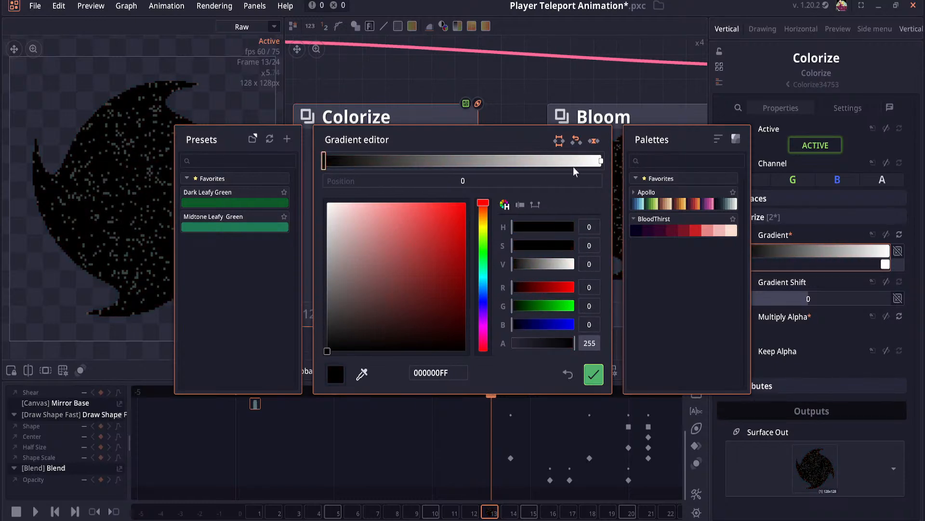
pyautogui.click(592, 375)
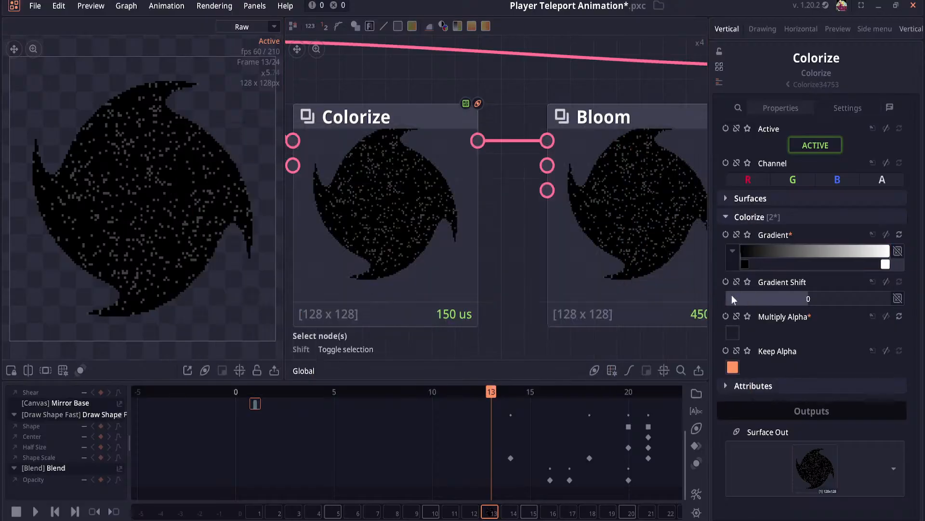
# Step: Set the Colorize node's Gradient Shift to -0.08 and show the Bloom node's properties
pyautogui.moveTo(794, 295)
pyautogui.mouseDown()
pyautogui.moveTo(819, 296)
pyautogui.moveTo(793, 299)
pyautogui.moveTo(801, 299)
pyautogui.mouseUp()
pyautogui.scroll(-2, 550, 285)
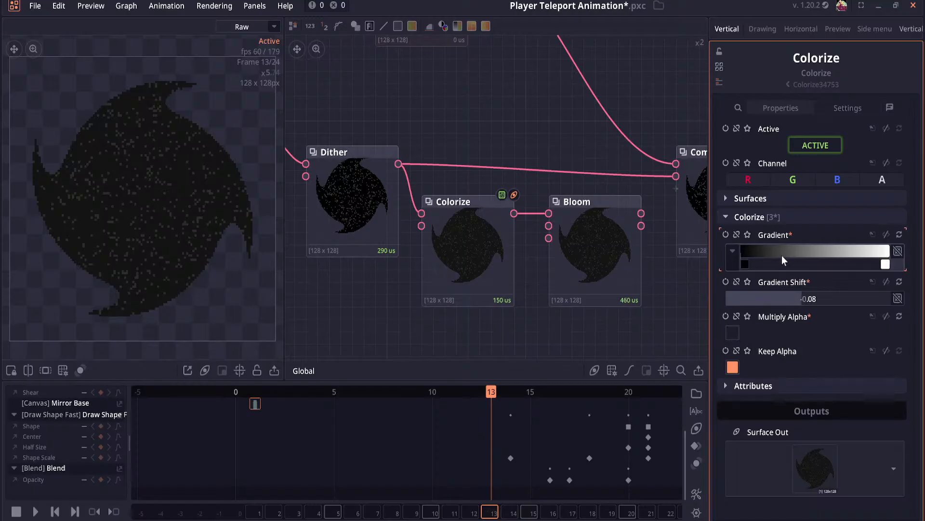
pyautogui.click(571, 252)
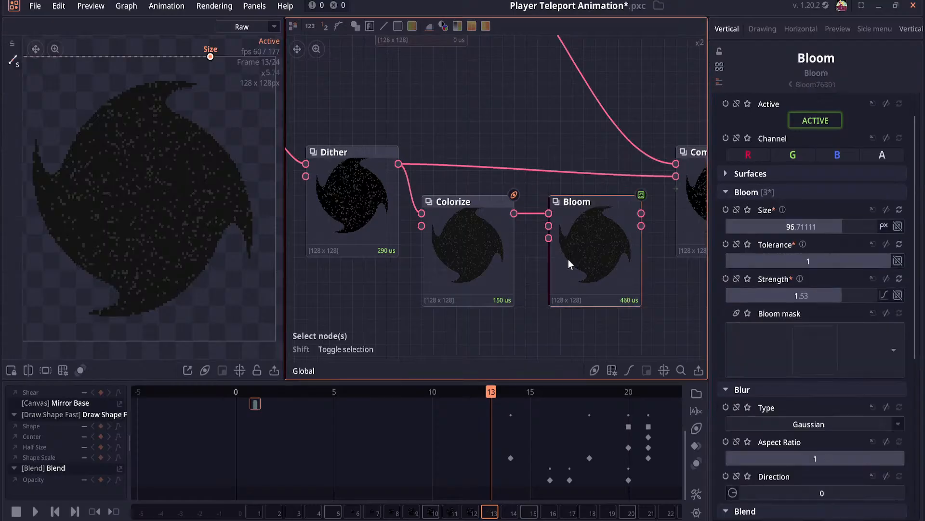
# Step: Delete the Bloom node and the Colorize node, leaving the Dither output feeding the final Composite directly
pyautogui.press('Delete')
pyautogui.click(501, 259)
pyautogui.press('Delete')
pyautogui.moveTo(516, 270); pyautogui.dragTo(373, 285)
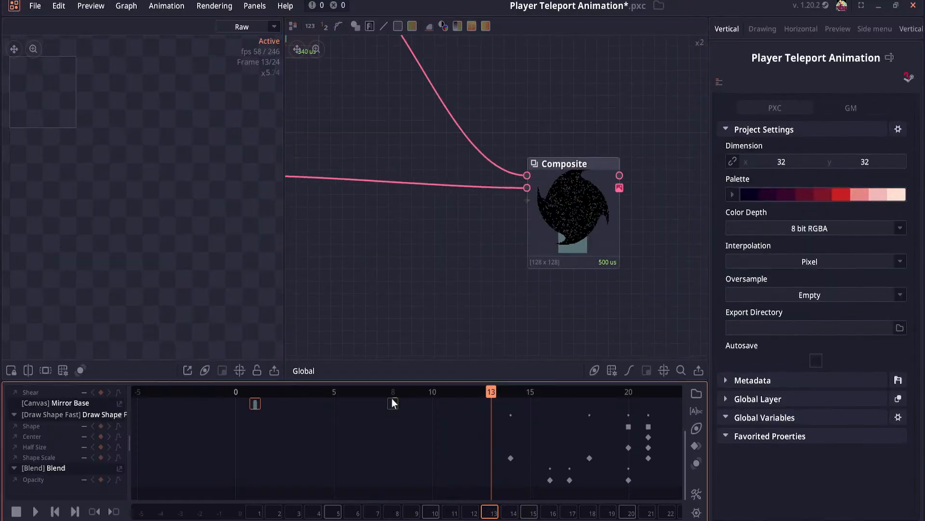
# Step: Scrub the animation back to frame 9 and forward to frame 21 to check the dithered portal in the final Composite
pyautogui.moveTo(362, 397); pyautogui.dragTo(406, 394)
pyautogui.scroll(2, 457, 254)
pyautogui.moveTo(457, 254); pyautogui.dragTo(321, 316)
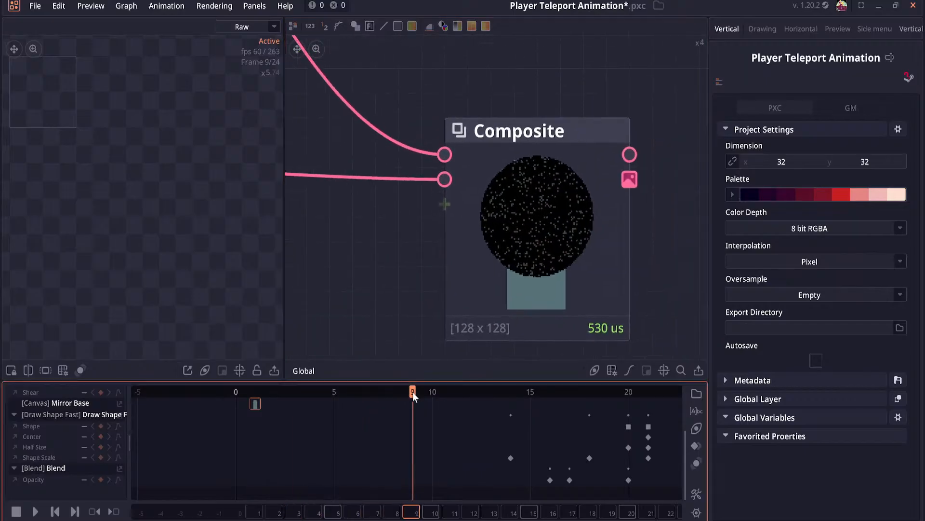
pyautogui.moveTo(412, 392); pyautogui.dragTo(643, 398)
# Step: Connect the Surface Out of the lower Composite with the player and white shape to the final Composite as its third layer
pyautogui.scroll(-3, 638, 400)
pyautogui.scroll(-5, 389, 305)
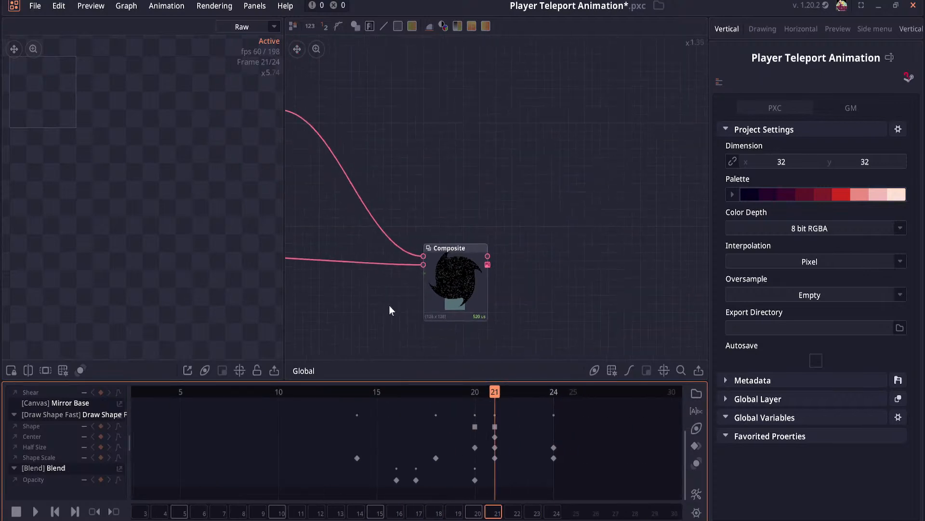
pyautogui.scroll(-4, 405, 309)
pyautogui.scroll(3, 400, 289)
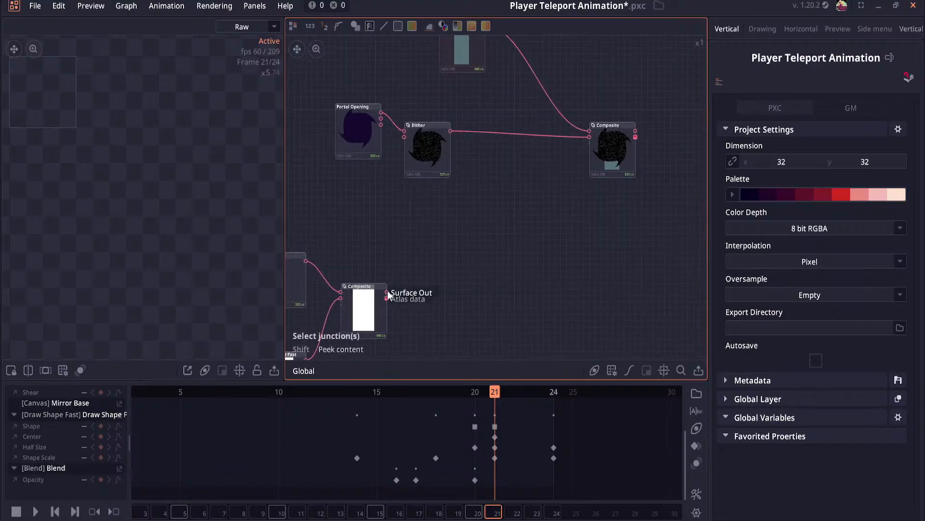
pyautogui.moveTo(386, 292); pyautogui.dragTo(588, 139)
pyautogui.moveTo(579, 193); pyautogui.dragTo(456, 337)
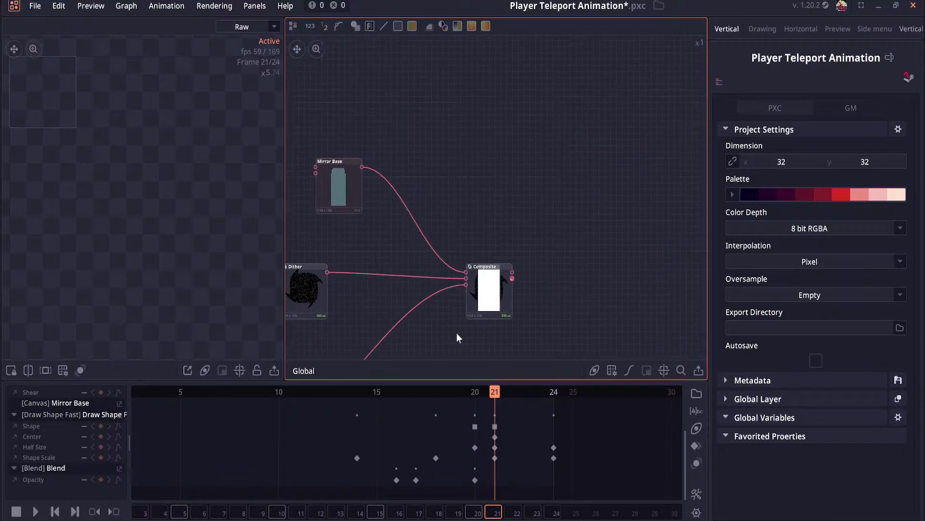
pyautogui.scroll(1, 428, 347)
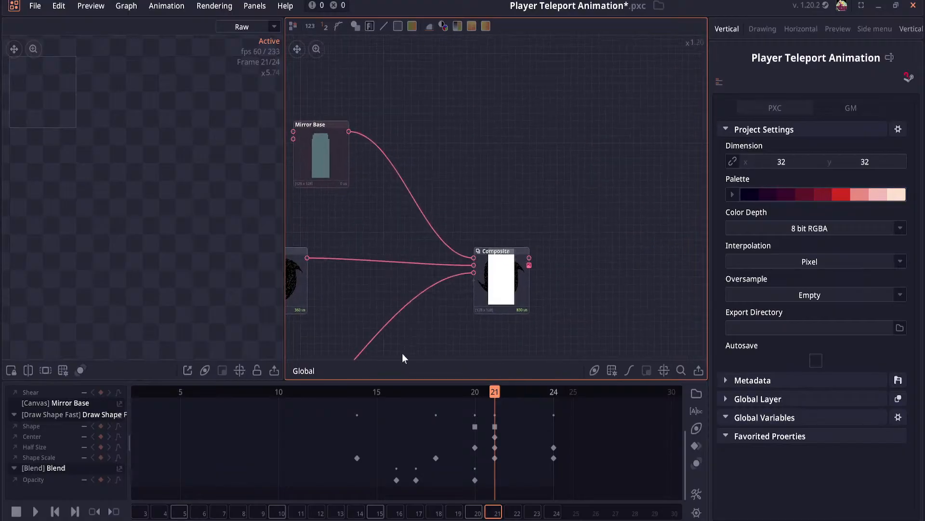
# Step: Scrub the animation back to frame 13 and on to frame 14 to examine the player over the portal in the final Composite
pyautogui.moveTo(493, 393); pyautogui.dragTo(336, 404)
pyautogui.moveTo(377, 328); pyautogui.dragTo(488, 274)
pyautogui.scroll(5, 488, 274)
pyautogui.moveTo(599, 282); pyautogui.dragTo(351, 346)
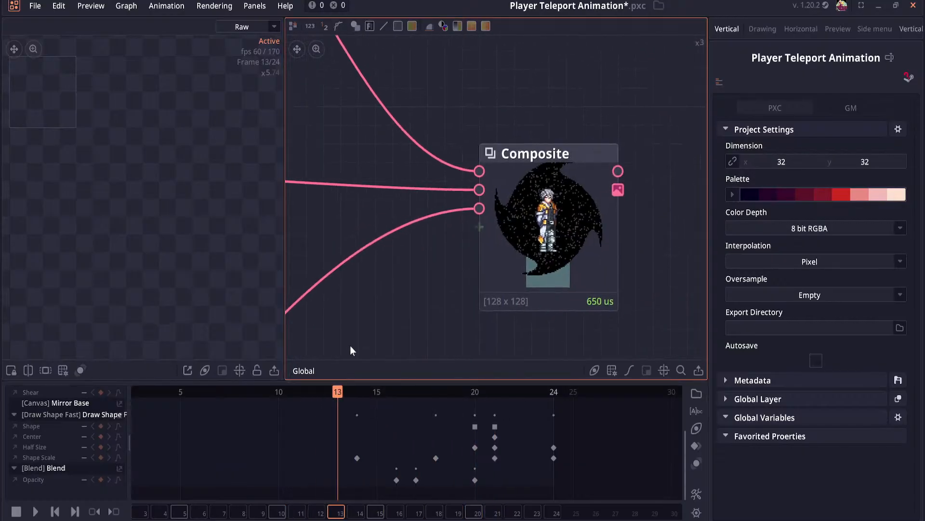
pyautogui.moveTo(332, 391); pyautogui.dragTo(350, 413)
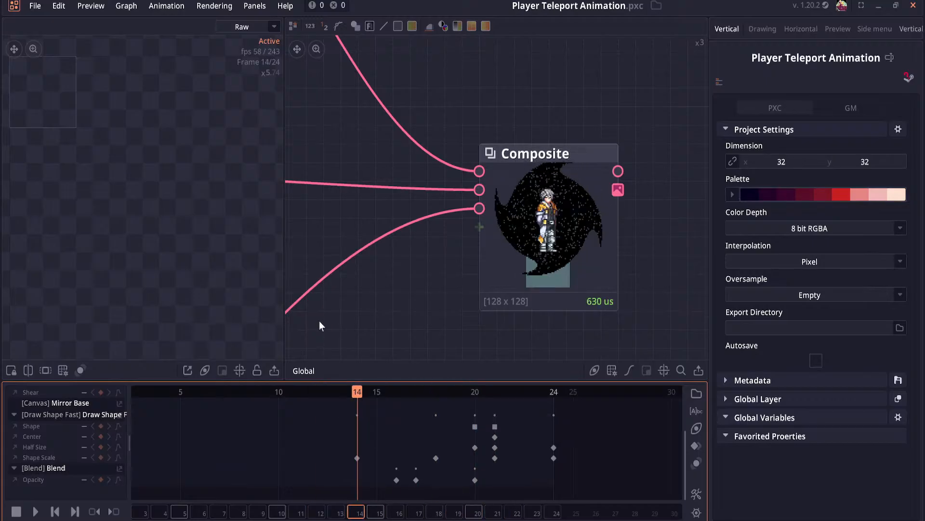
pyautogui.click(374, 317)
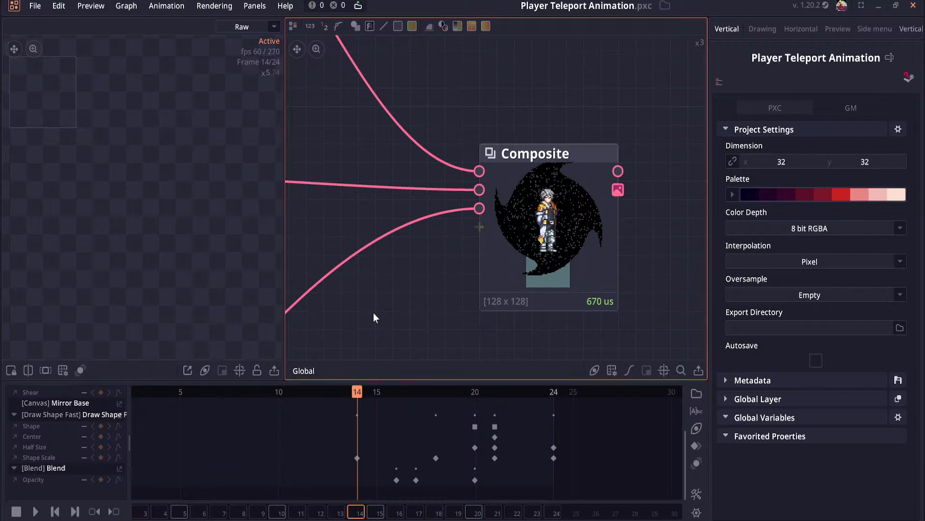